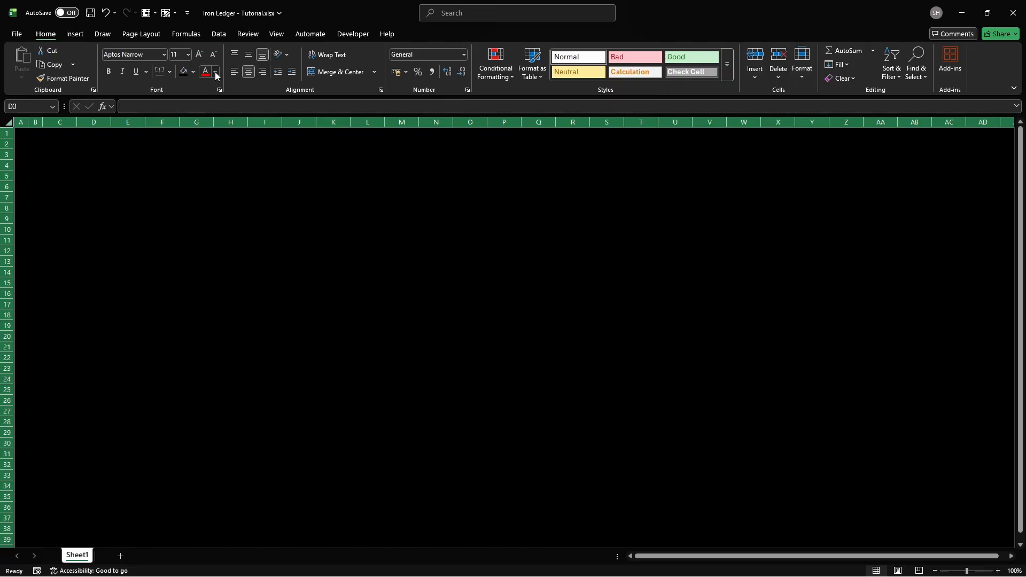
Step: Change the font colour of all cells in the sheet
{"action": "left_click", "coordinate": [215, 72]}
{"action": "left_click", "coordinate": [207, 116]}
Step: Draw a rectangle shape about 8.8 cm wide and 2.8 cm high, starting near cell E7
{"action": "left_click", "coordinate": [74, 35]}
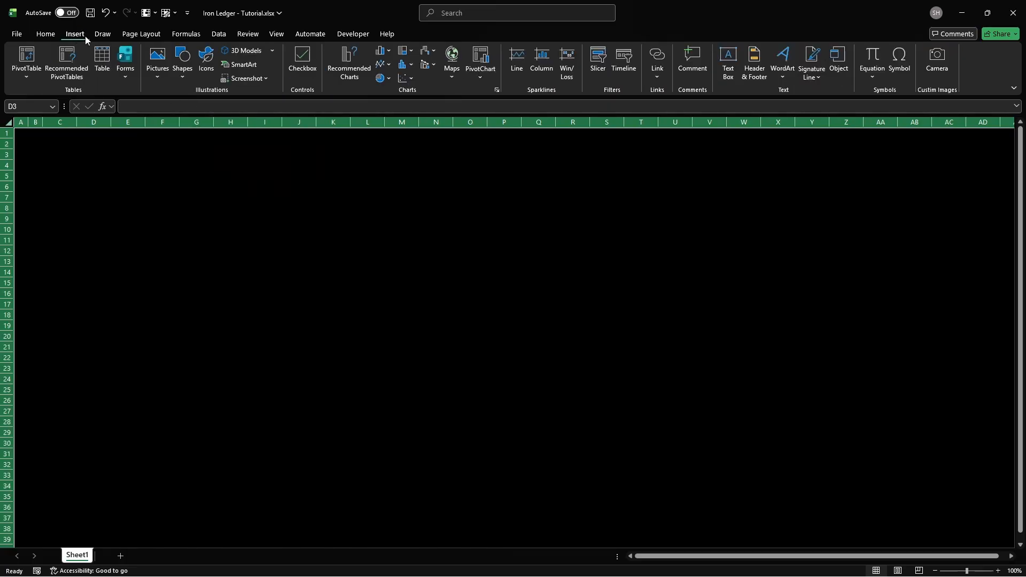
{"action": "left_click", "coordinate": [182, 62]}
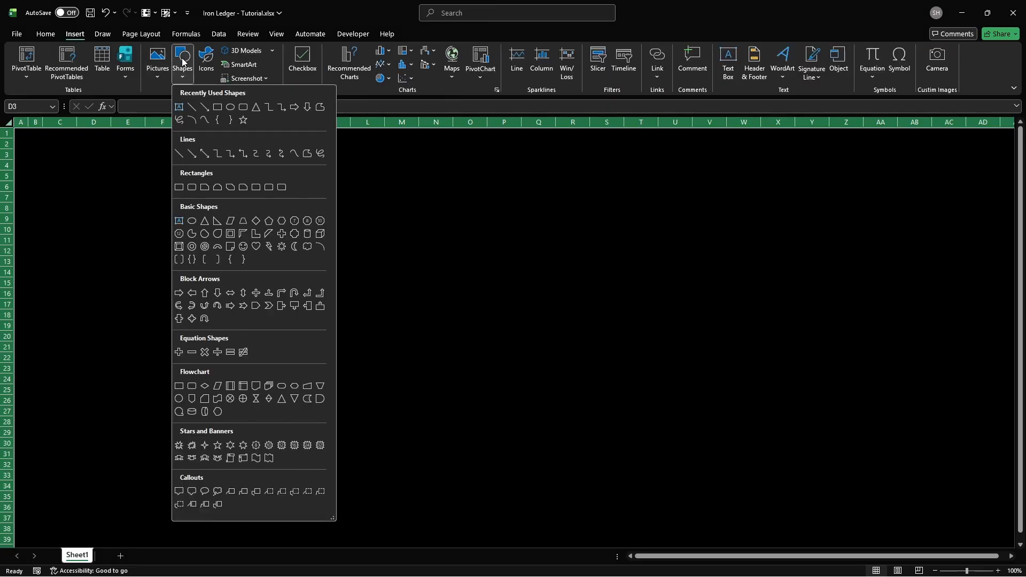
{"action": "left_click", "coordinate": [217, 107]}
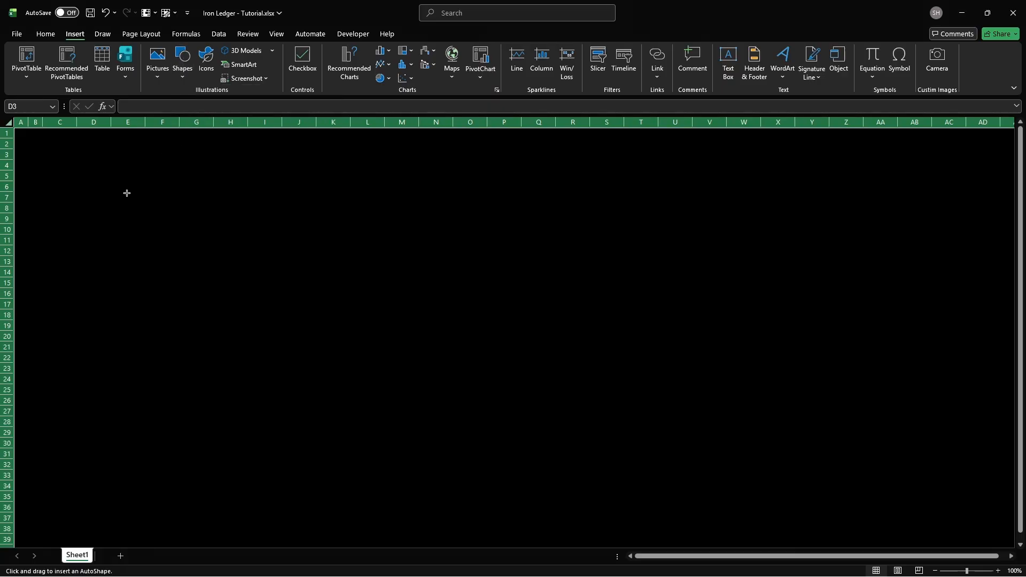
{"action": "left_click_drag", "start_coordinate": [126, 193], "coordinate": [304, 250]}
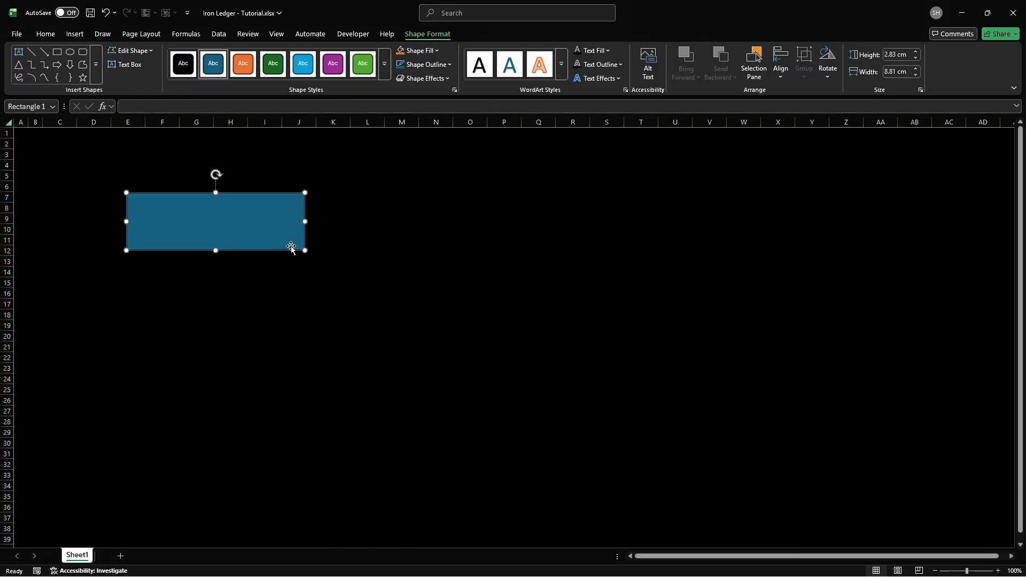
Step: Set the rectangle's positioning property to "Don't move or size with cells" and close the formatting pane
{"action": "right_click", "coordinate": [218, 226]}
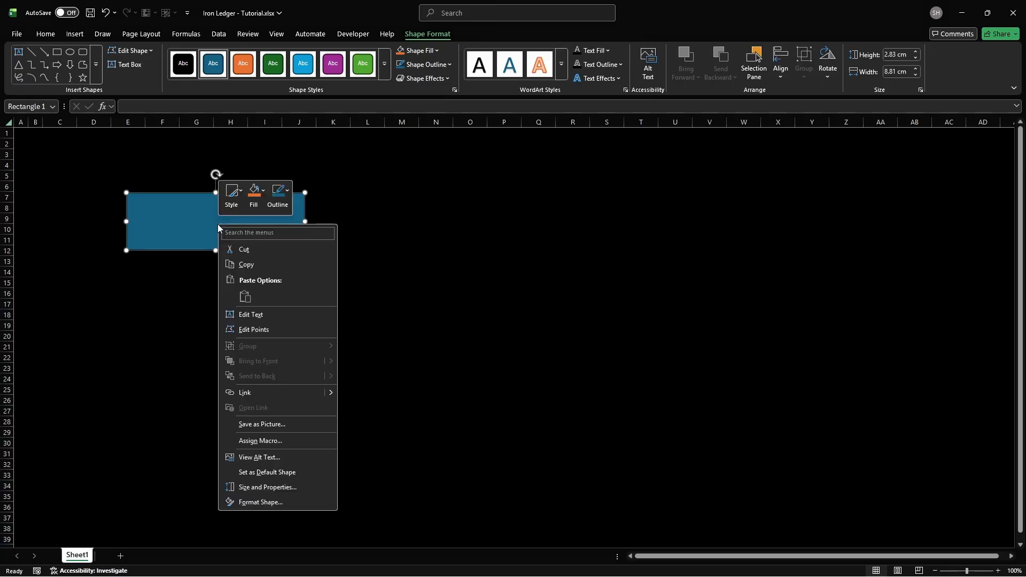
{"action": "left_click", "coordinate": [231, 500]}
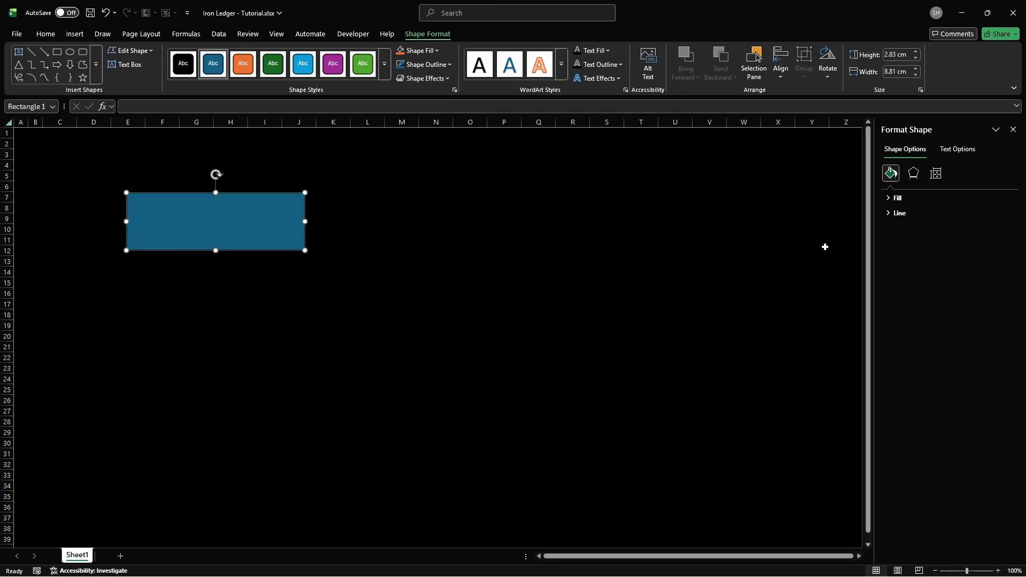
{"action": "left_click", "coordinate": [936, 175]}
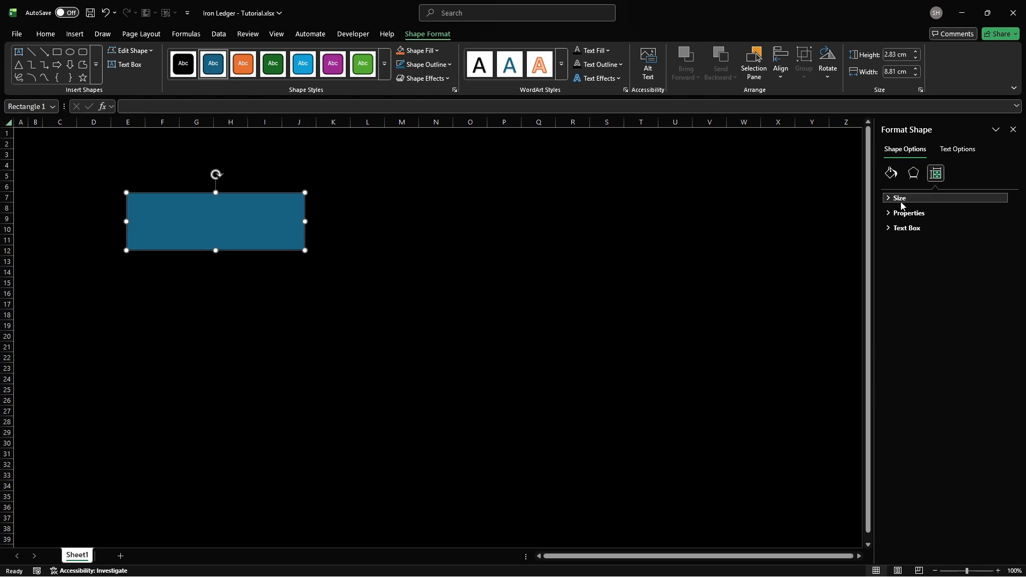
{"action": "left_click", "coordinate": [890, 213]}
{"action": "left_click", "coordinate": [897, 254]}
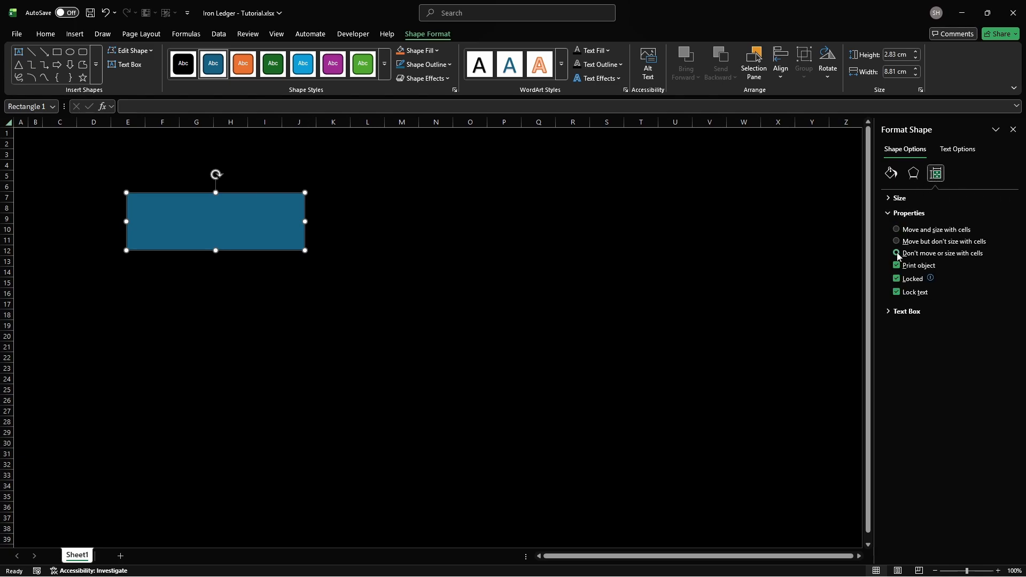
{"action": "left_click", "coordinate": [889, 214]}
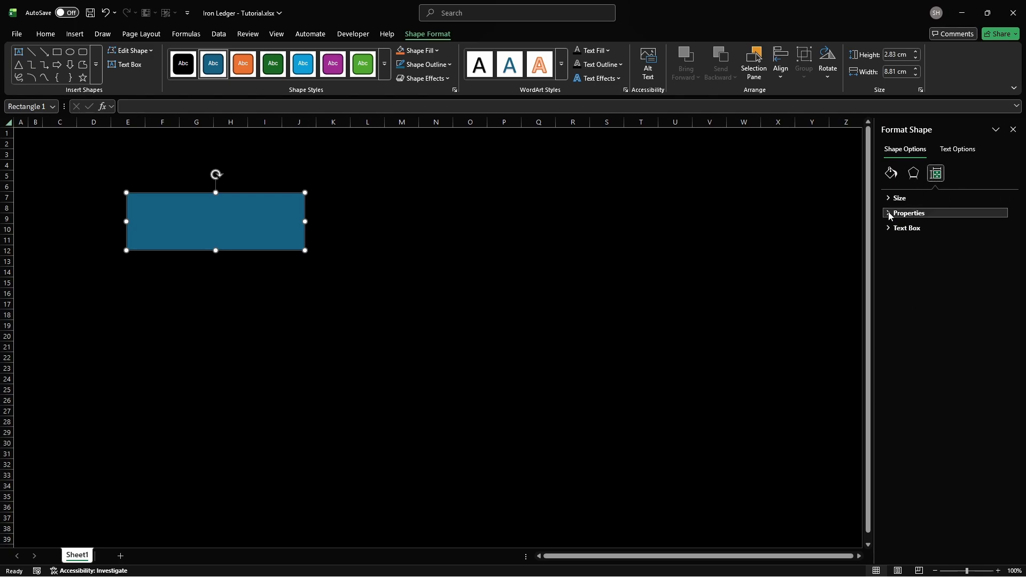
{"action": "left_click", "coordinate": [1013, 129]}
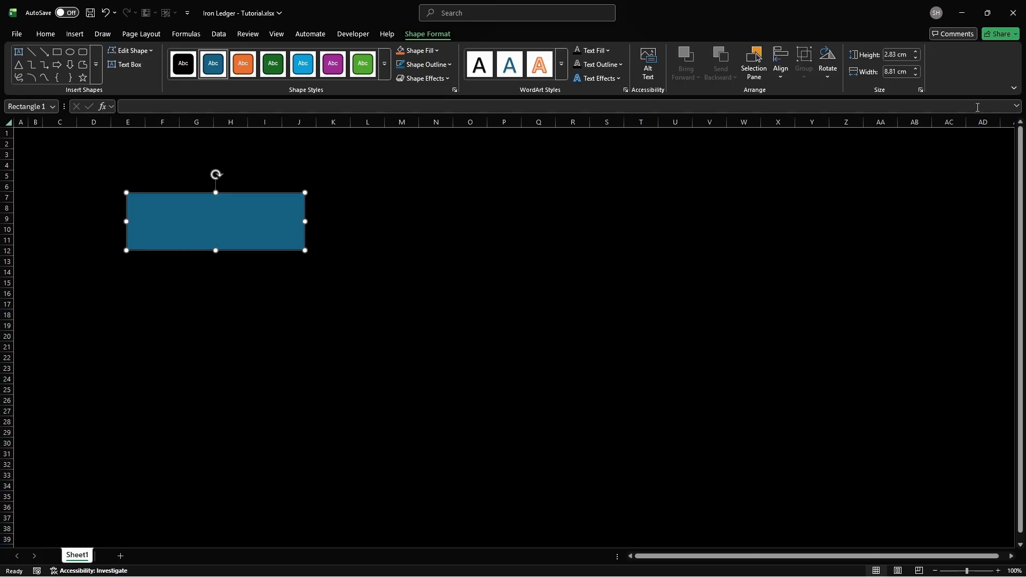
Step: Fill the rectangle with the custom colour #070E2B and remove its outline
{"action": "left_click", "coordinate": [417, 50]}
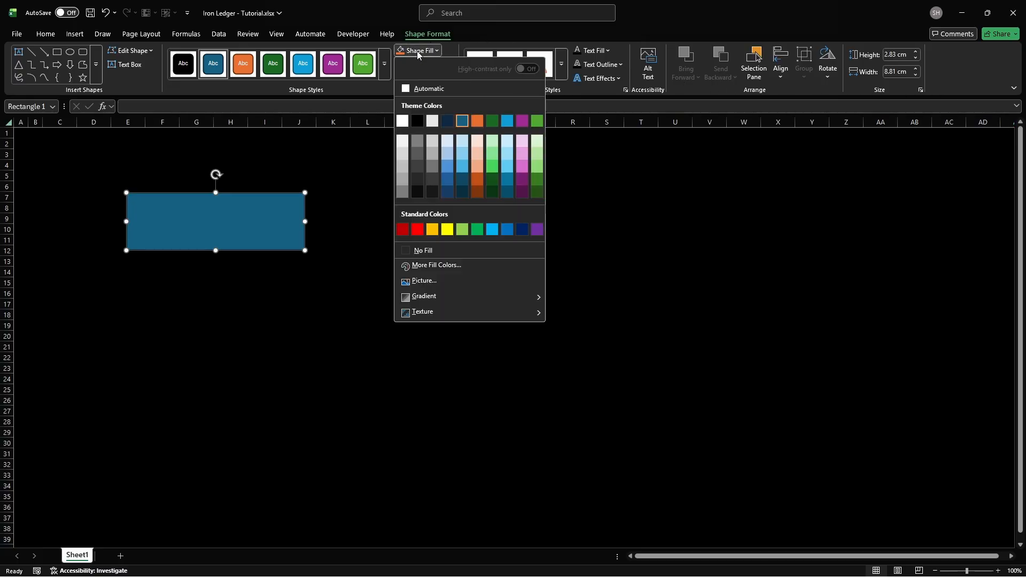
{"action": "left_click", "coordinate": [446, 265]}
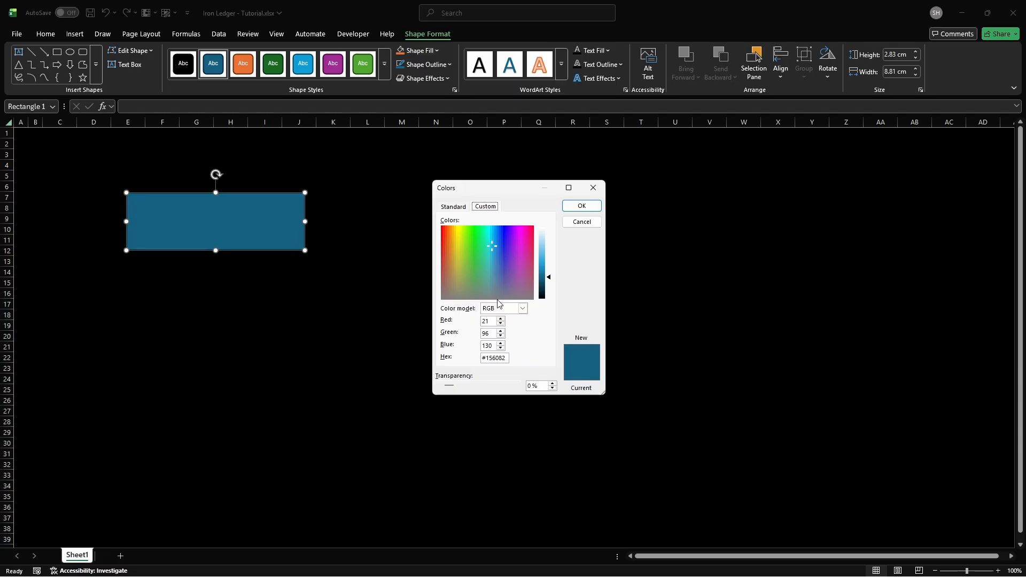
{"action": "double_click", "coordinate": [494, 358]}
{"action": "key", "text": "BackSpace"}
{"action": "type", "text": "070E2B"}
{"action": "key", "text": "Return"}
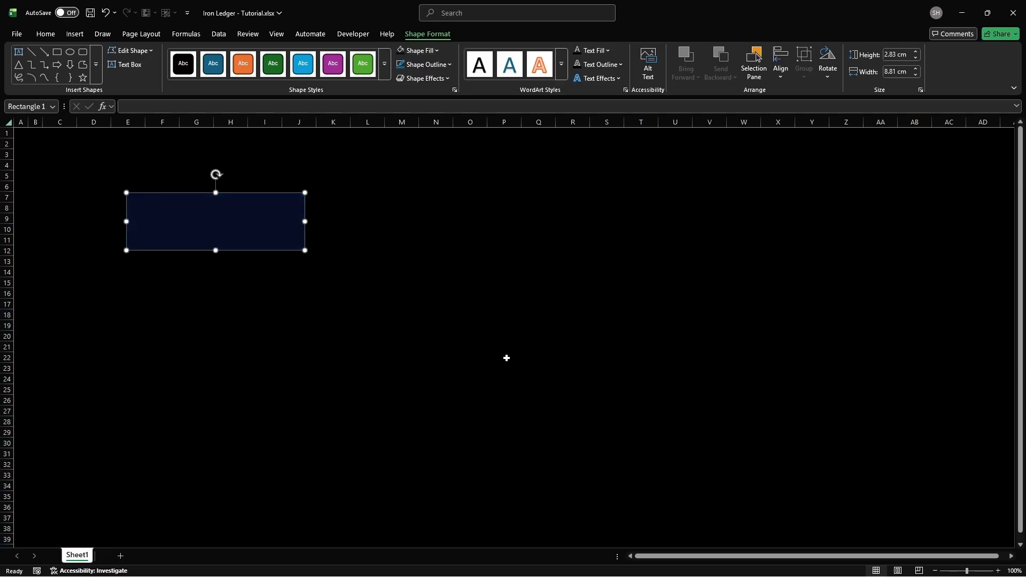
{"action": "left_click", "coordinate": [425, 64]}
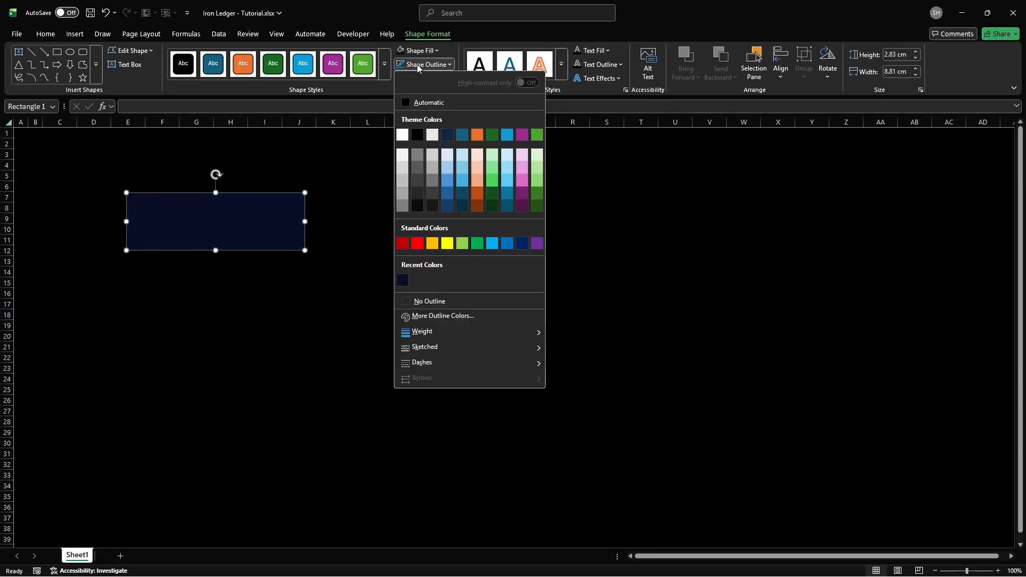
{"action": "left_click", "coordinate": [432, 300]}
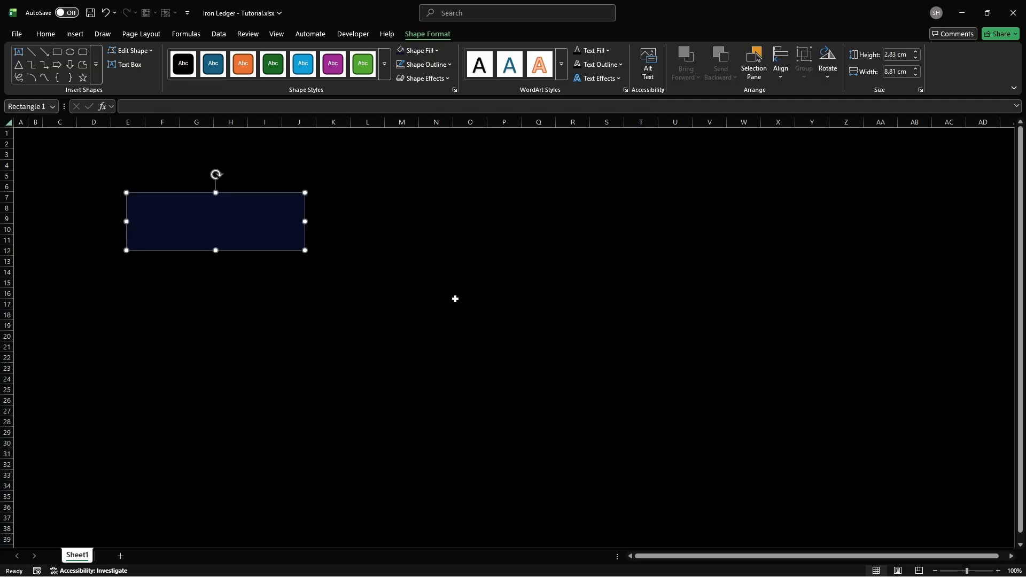
Step: Resize the rectangle to 1 cm high and 51 cm wide, and move it so its corner aligns with cell A1
{"action": "left_click", "coordinate": [894, 54]}
{"action": "type", "text": "1"}
{"action": "key", "text": "Return"}
{"action": "left_click", "coordinate": [896, 70]}
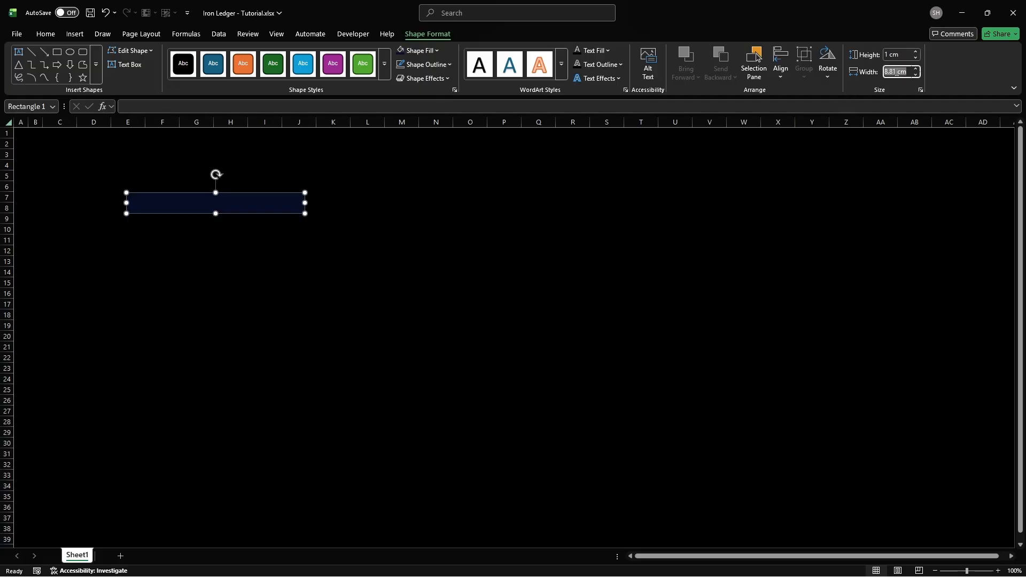
{"action": "type", "text": "51"}
{"action": "key", "text": "Return"}
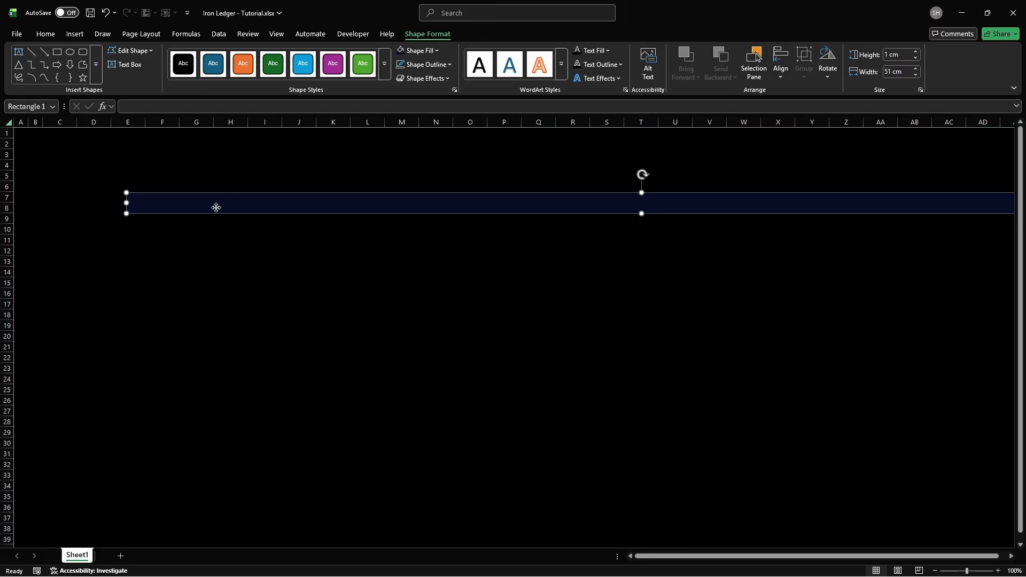
{"action": "left_click_drag", "start_coordinate": [216, 208], "coordinate": [21, 135]}
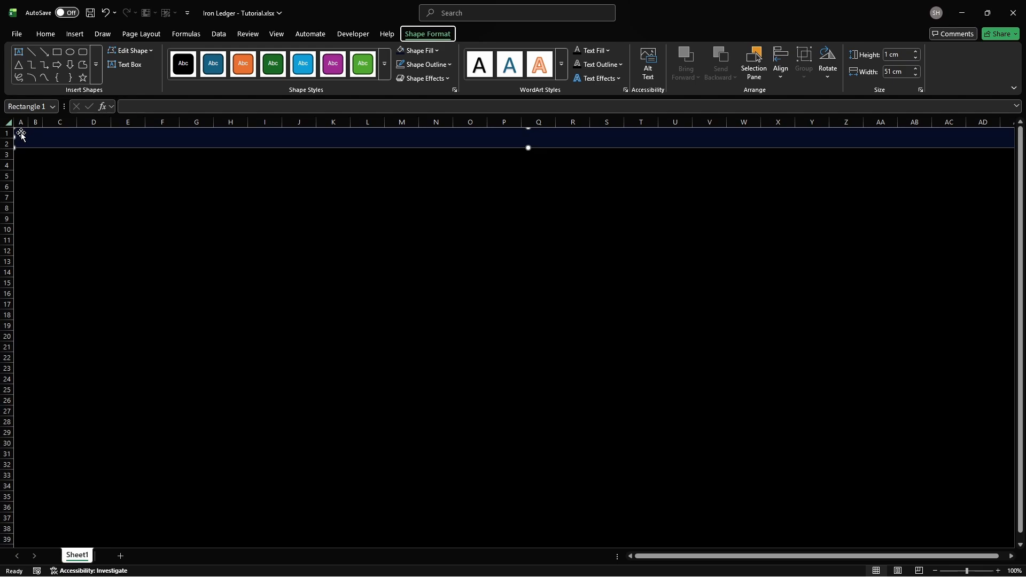
Step: Insert a text box containing the text "Dashboard"
{"action": "key", "text": "alt+n"}
{"action": "key", "text": "x"}
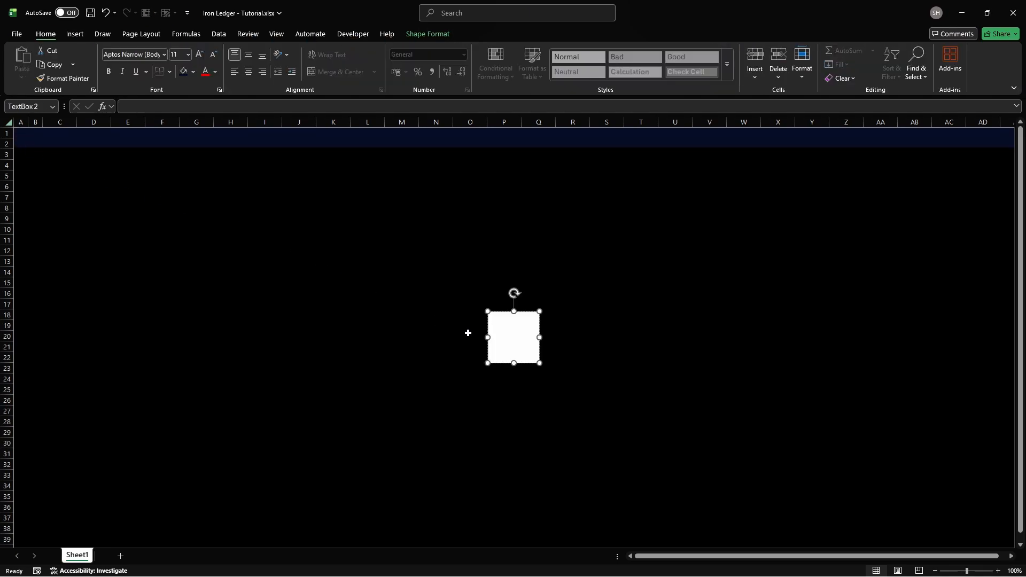
{"action": "type", "text": "Dashboard"}
Step: Set the text fill of all the text in the Dashboard text box to custom colour #FFFFFF
{"action": "key", "text": "ctrl+a"}
{"action": "left_click", "coordinate": [420, 34]}
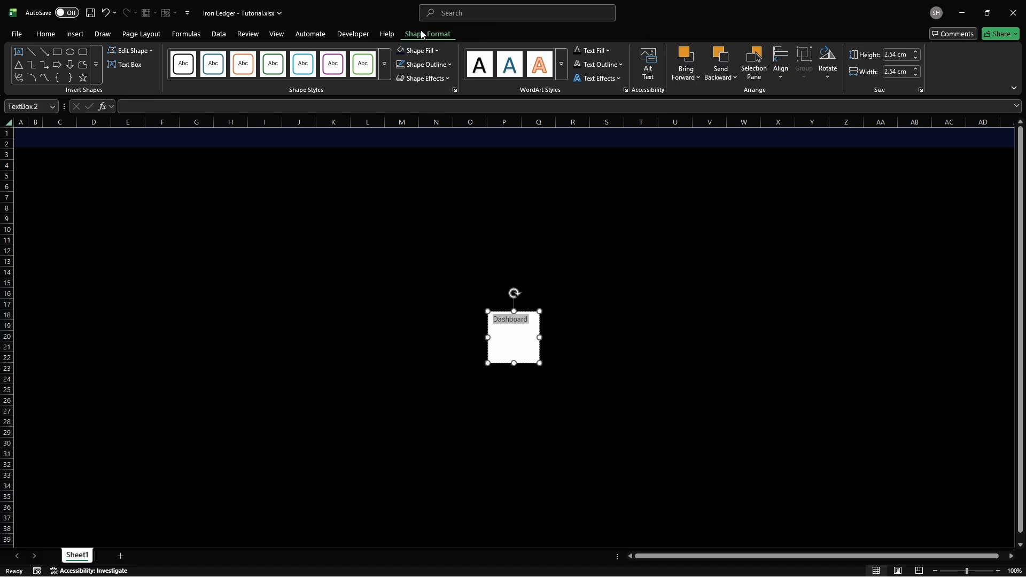
{"action": "left_click", "coordinate": [593, 50]}
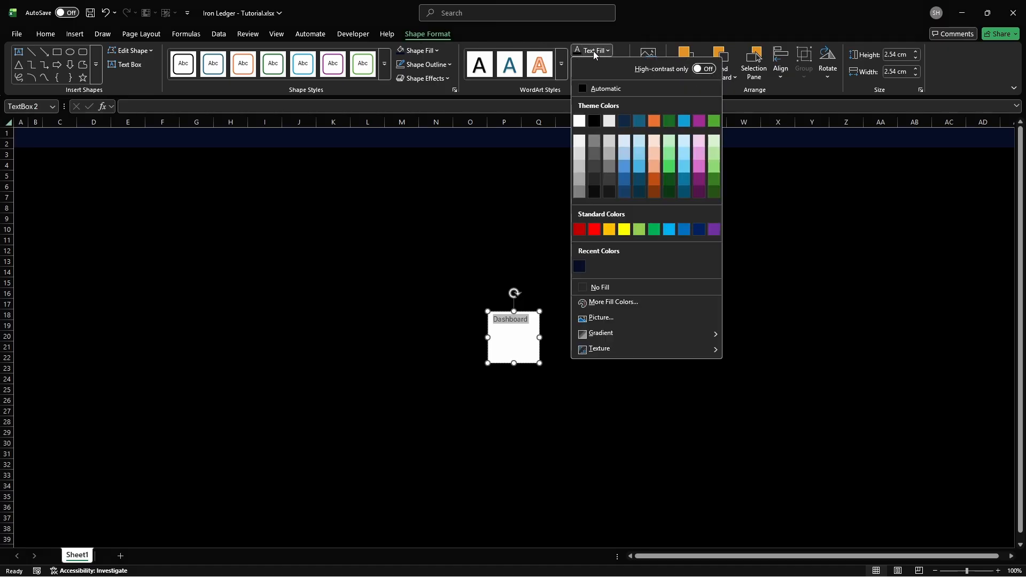
{"action": "left_click", "coordinate": [612, 302]}
{"action": "left_click", "coordinate": [485, 220]}
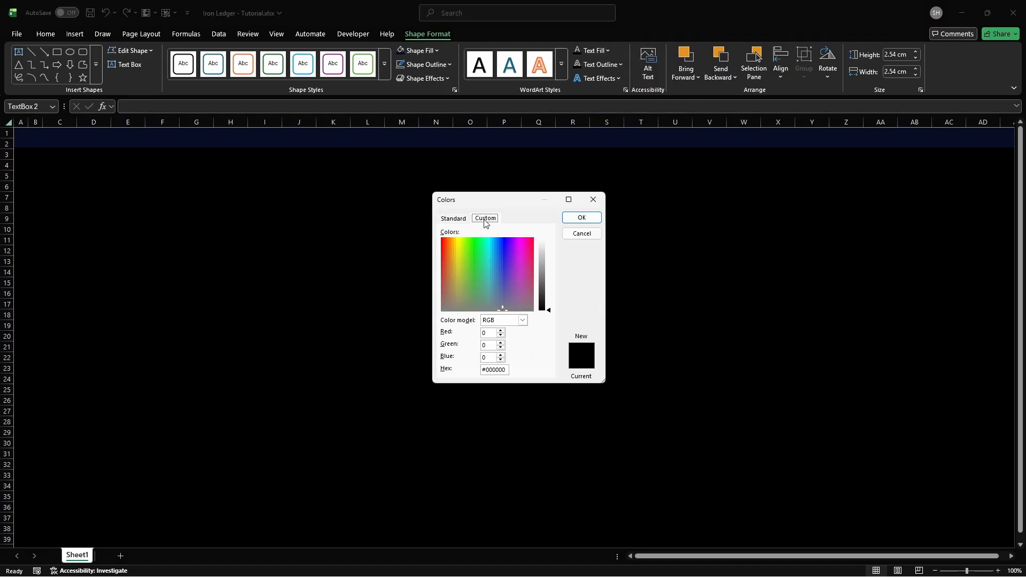
{"action": "triple_click", "coordinate": [505, 369]}
{"action": "type", "text": "FFFFFF"}
{"action": "key", "text": "Return"}
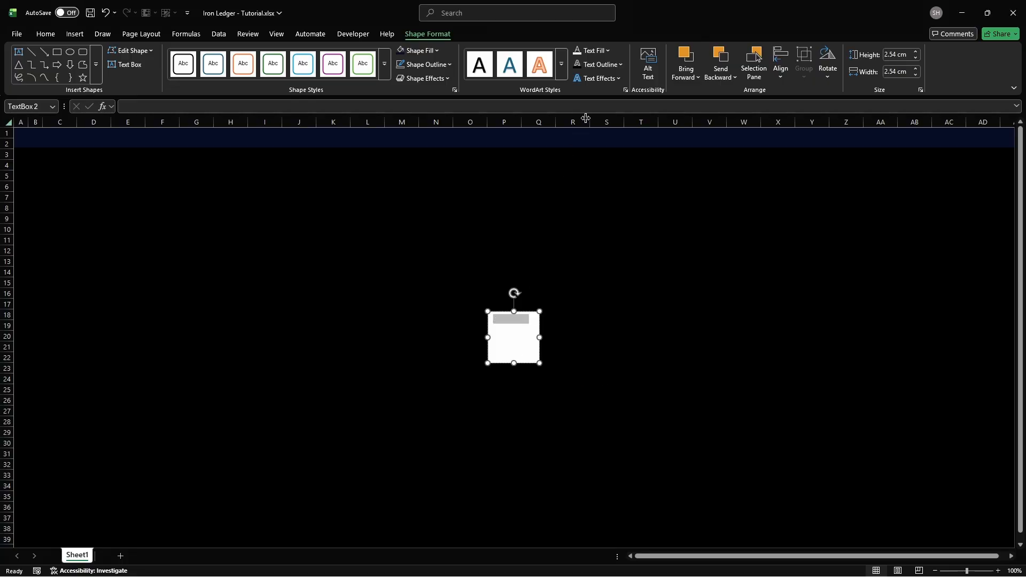
Step: Set the text outline of the Dashboard text to custom colour #FFFFFF
{"action": "left_click", "coordinate": [594, 64]}
{"action": "left_click", "coordinate": [612, 315]}
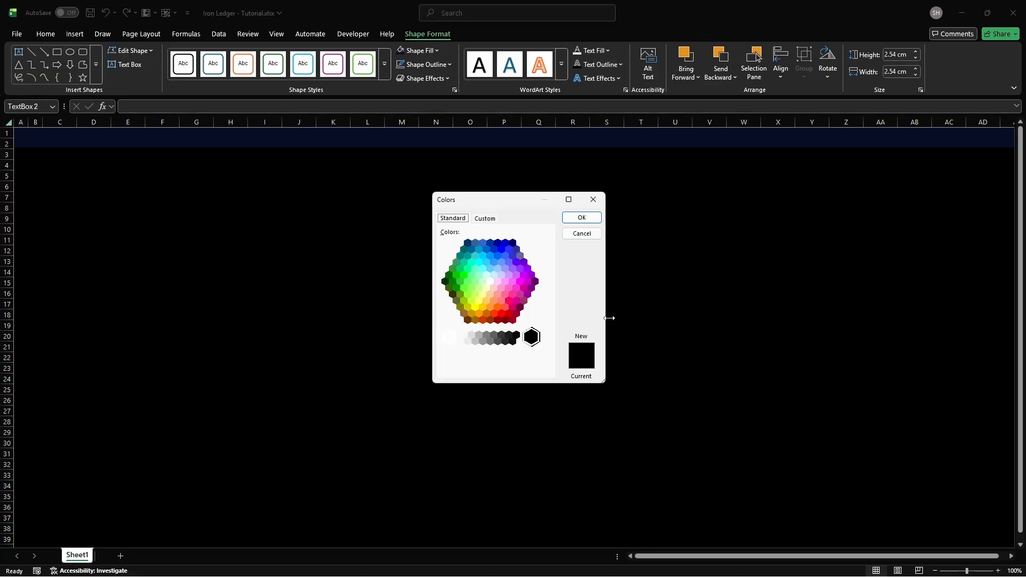
{"action": "left_click", "coordinate": [484, 218]}
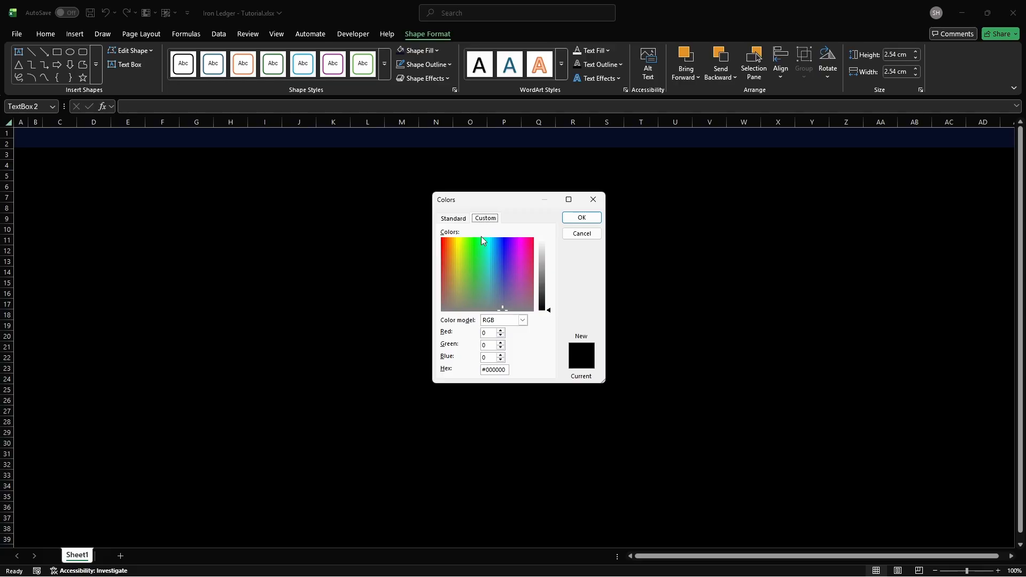
{"action": "left_click", "coordinate": [505, 370]}
{"action": "key", "text": "BackSpace"}
{"action": "key", "text": "BackSpace"}
{"action": "key", "text": "BackSpace"}
{"action": "key", "text": "BackSpace"}
{"action": "key", "text": "BackSpace"}
{"action": "key", "text": "BackSpace"}
{"action": "key", "text": "BackSpace"}
{"action": "type", "text": "FFFFFF"}
{"action": "key", "text": "Return"}
Step: Format the Dashboard text box with no fill and no line
{"action": "right_click", "coordinate": [515, 363]}
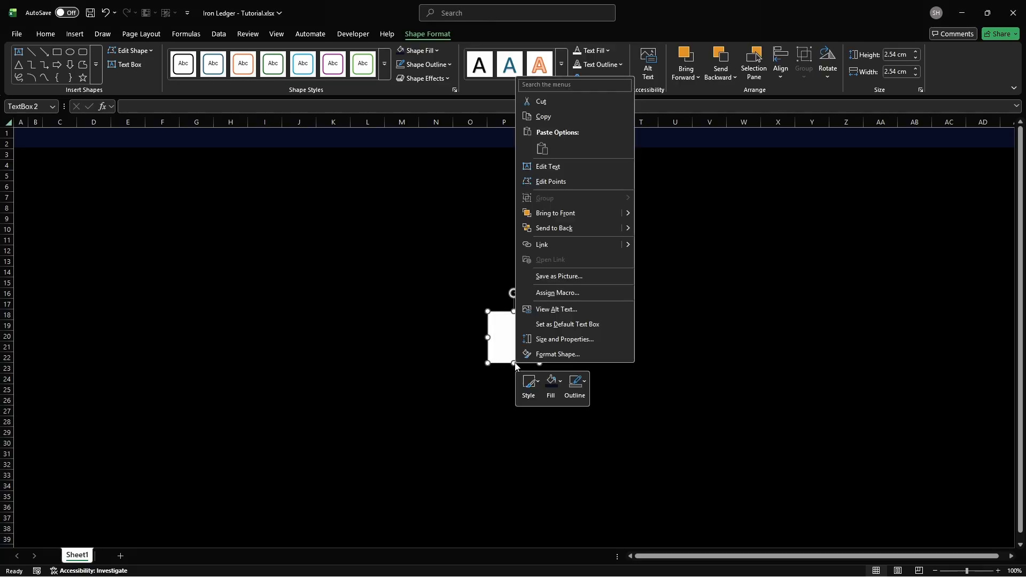
{"action": "left_click", "coordinate": [538, 355]}
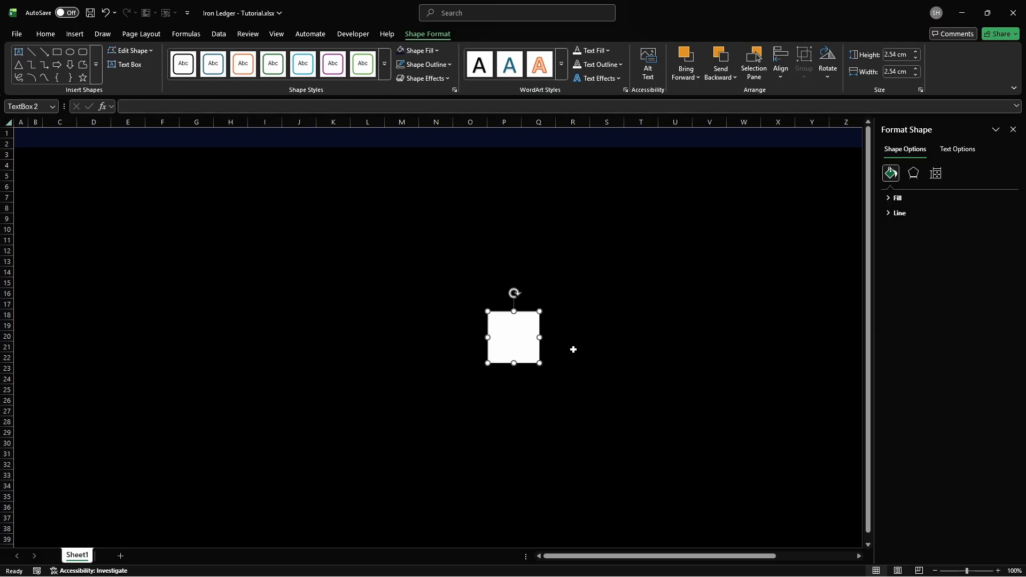
{"action": "left_click", "coordinate": [898, 197]}
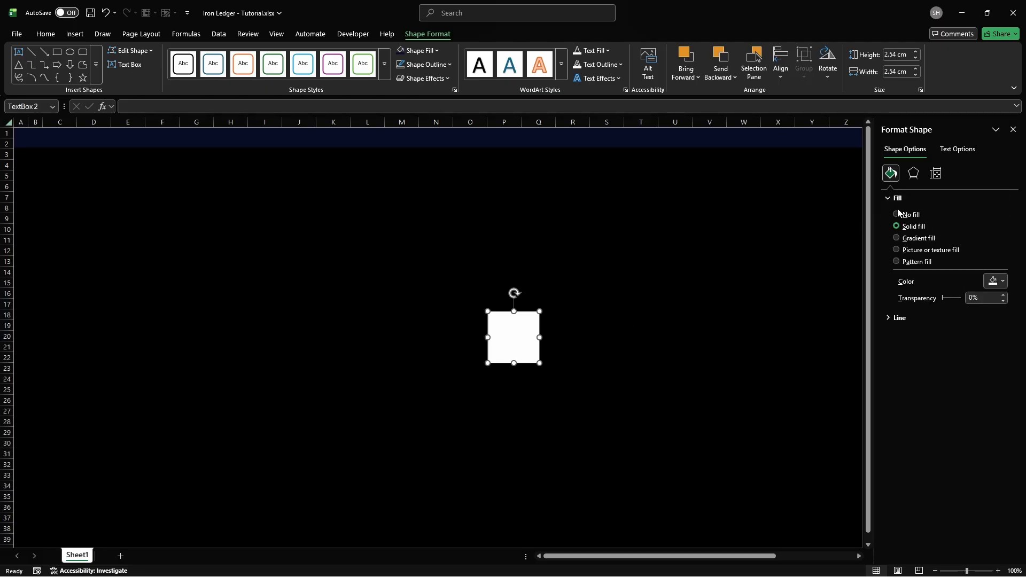
{"action": "left_click", "coordinate": [897, 214]}
{"action": "left_click", "coordinate": [900, 198]}
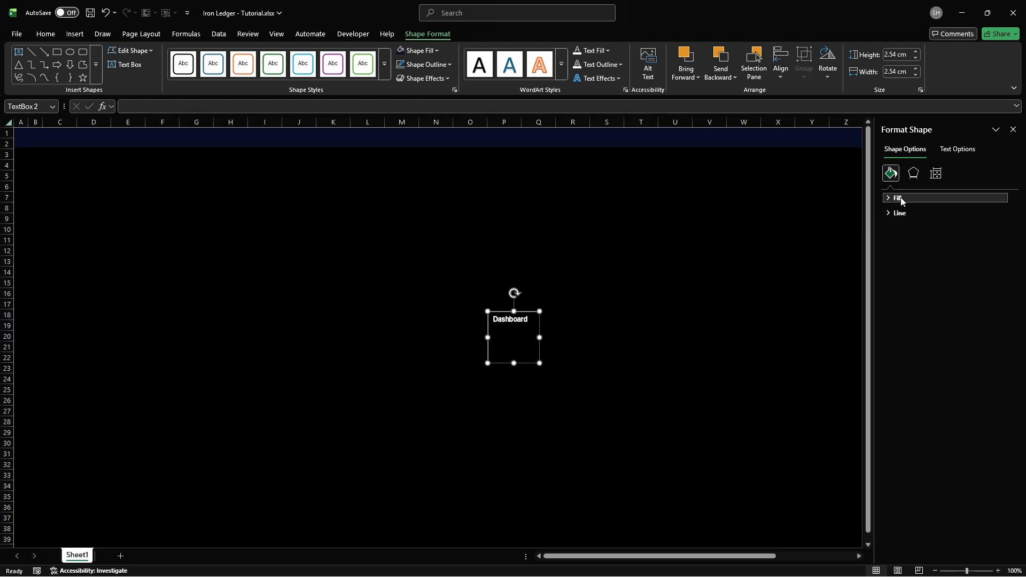
{"action": "left_click", "coordinate": [901, 213]}
{"action": "left_click", "coordinate": [896, 229]}
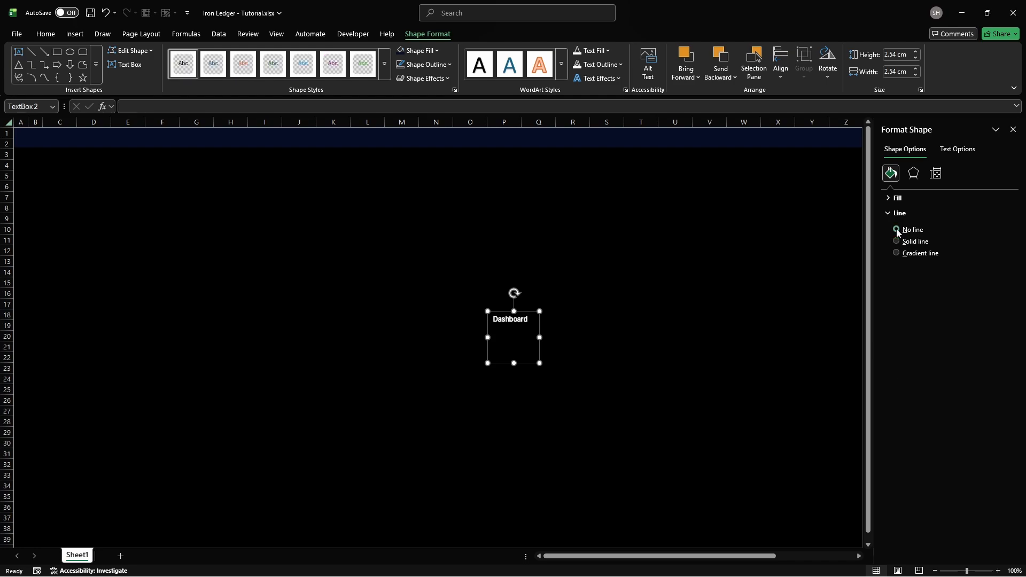
{"action": "left_click", "coordinate": [899, 213]}
Step: Set the Dashboard text box to "Don't move or size with cells" and close the formatting pane
{"action": "left_click", "coordinate": [935, 173]}
{"action": "left_click", "coordinate": [901, 213]}
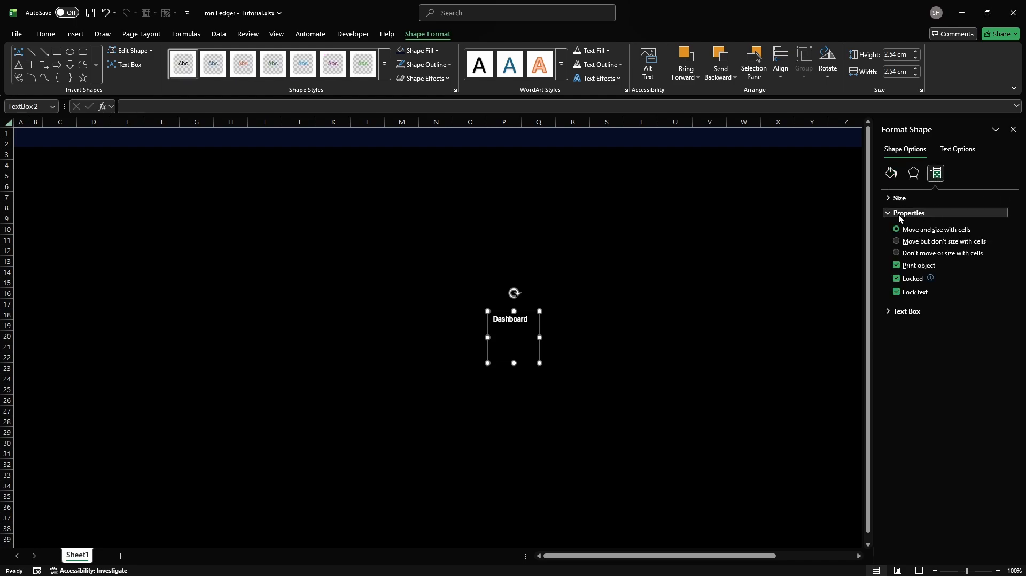
{"action": "left_click", "coordinate": [897, 254]}
{"action": "left_click", "coordinate": [900, 213]}
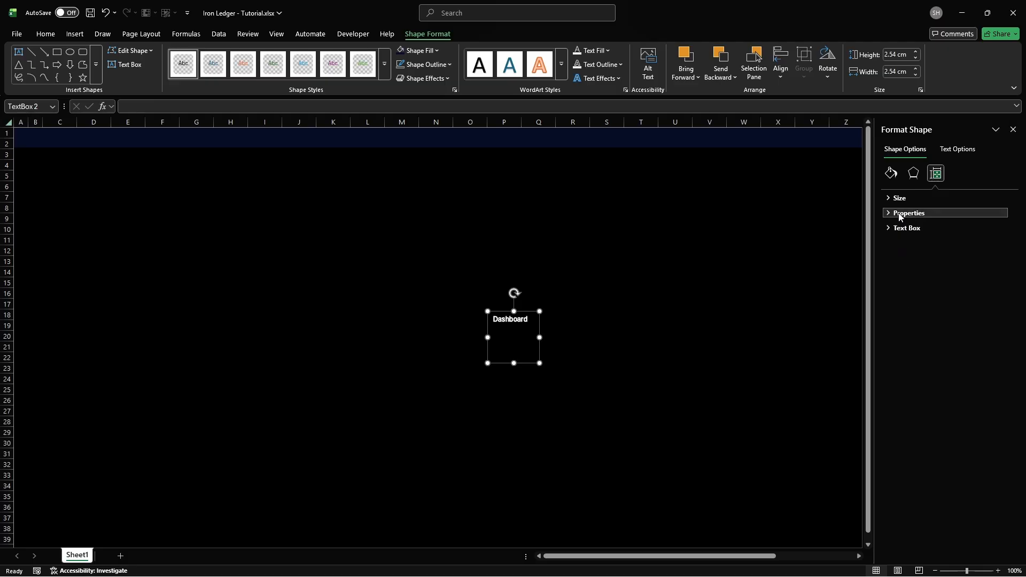
{"action": "left_click", "coordinate": [1013, 130]}
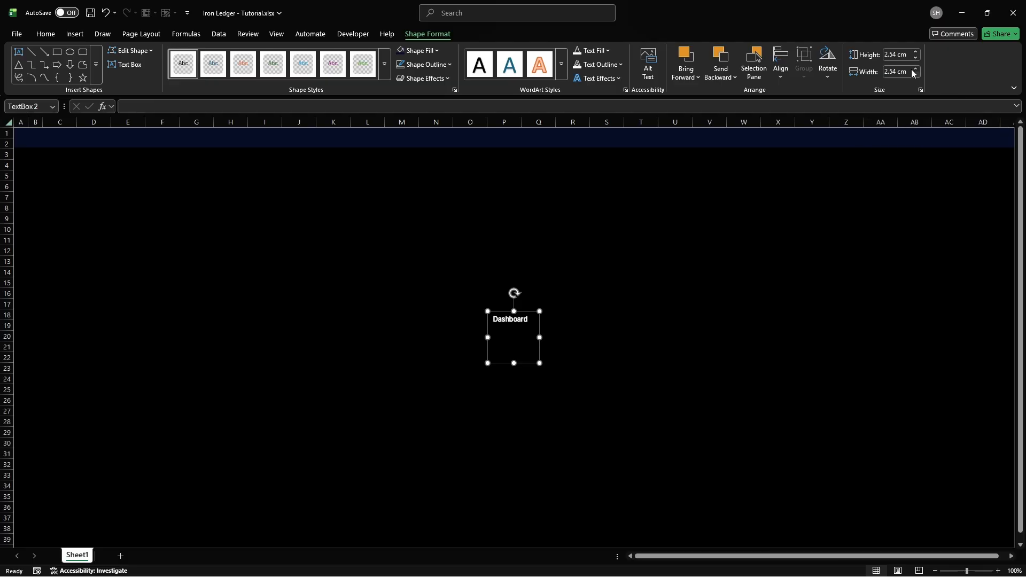
Step: Resize the Dashboard text box to 0.7 cm high and 2.3 cm wide
{"action": "left_click", "coordinate": [894, 54]}
{"action": "type", "text": "0.7"}
{"action": "key", "text": "Return"}
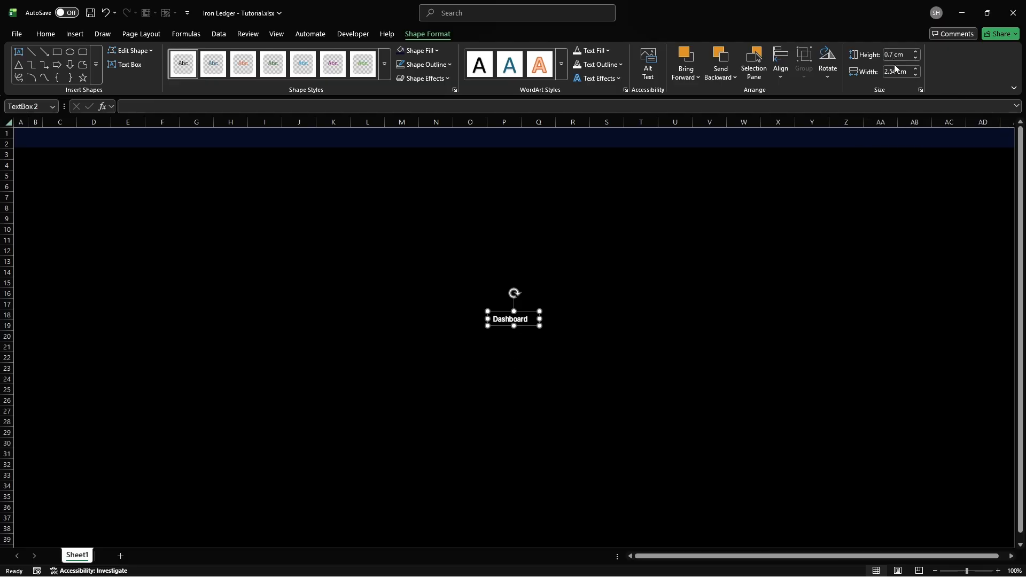
{"action": "left_click", "coordinate": [896, 72]}
{"action": "type", "text": "2.3"}
{"action": "key", "text": "Return"}
Step: Copy the Dashboard text box and paste a duplicate beside it, near column R
{"action": "key", "text": "ctrl+c"}
{"action": "left_click", "coordinate": [561, 315]}
{"action": "key", "text": "ctrl+v"}
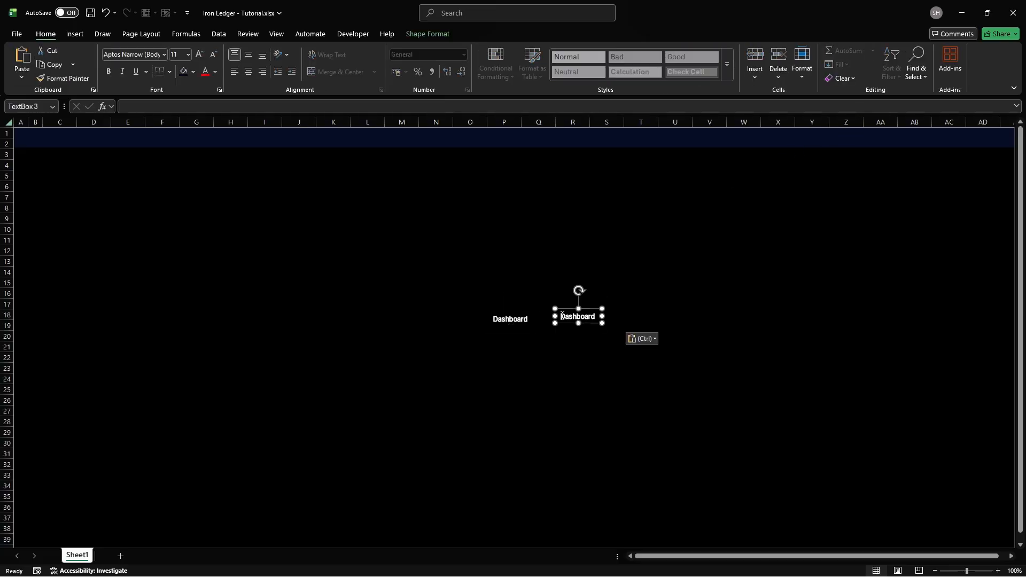
Step: Set the duplicated text box's text fill to the custom colour A6A6A6 and remove its text outline
{"action": "left_click", "coordinate": [422, 34]}
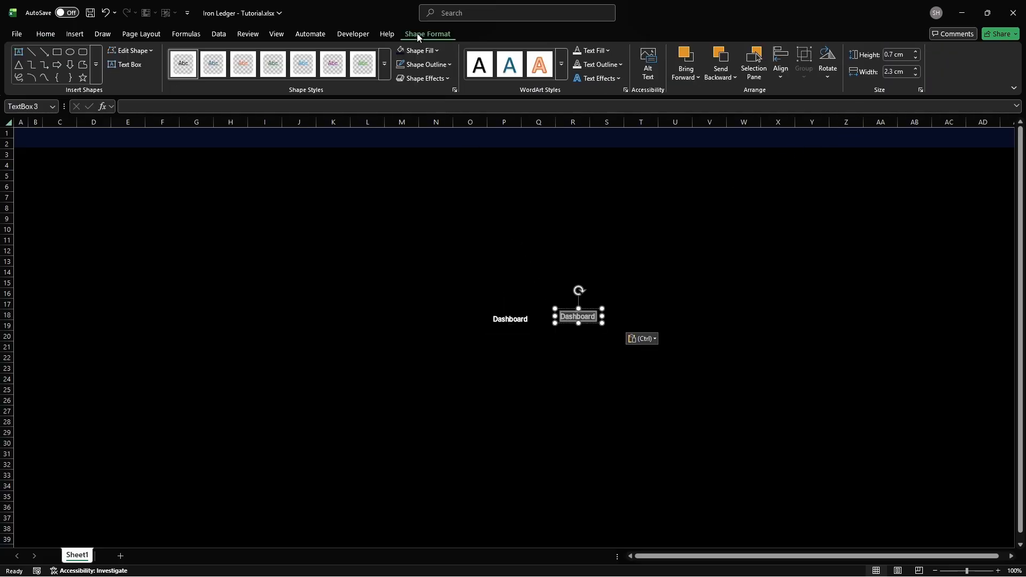
{"action": "left_click", "coordinate": [594, 51]}
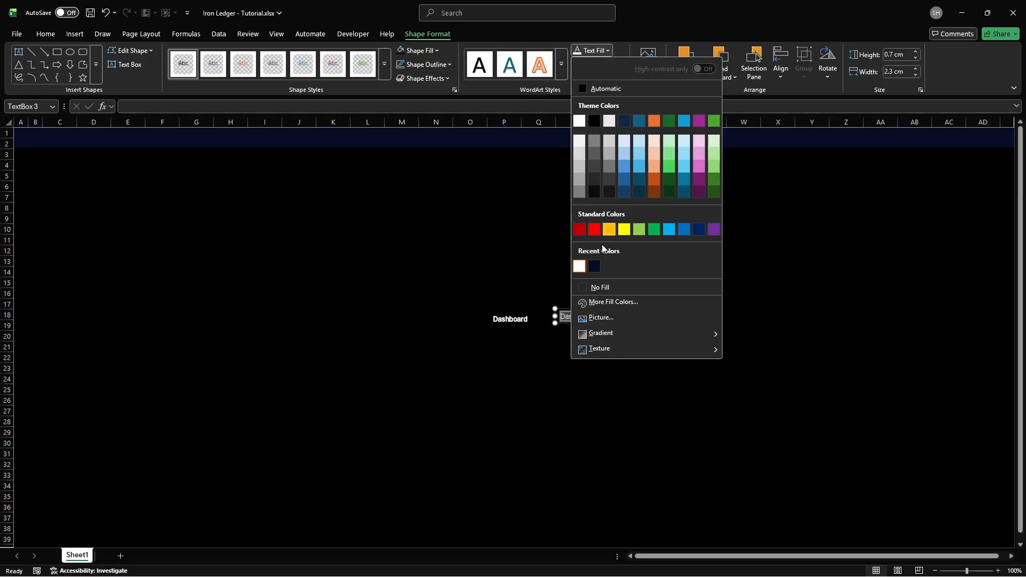
{"action": "left_click", "coordinate": [609, 302]}
{"action": "left_click", "coordinate": [485, 219]}
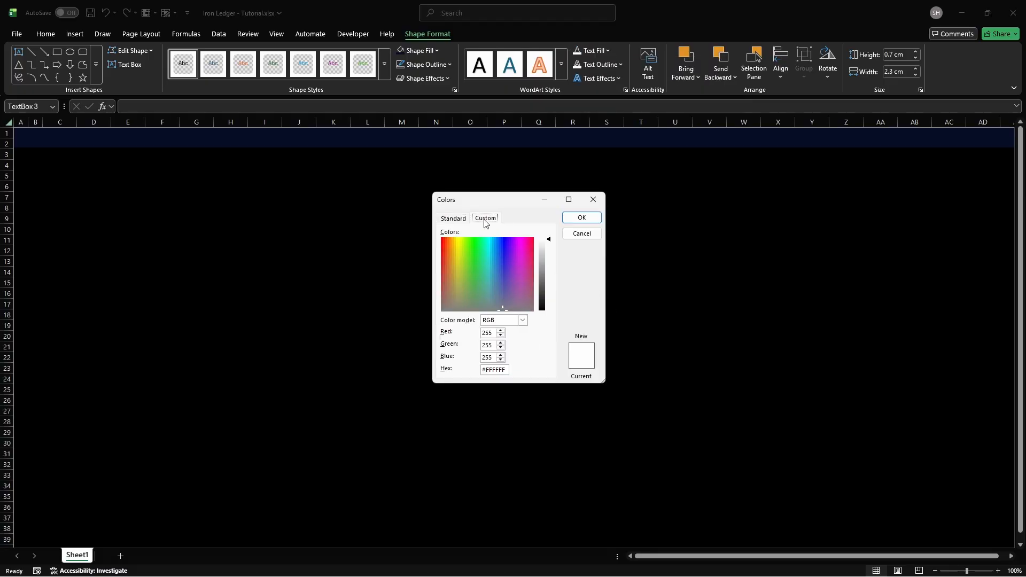
{"action": "left_click", "coordinate": [507, 369]}
{"action": "key", "text": "BackSpace"}
{"action": "key", "text": "BackSpace"}
{"action": "key", "text": "BackSpace"}
{"action": "key", "text": "BackSpace"}
{"action": "key", "text": "BackSpace"}
{"action": "key", "text": "BackSpace"}
{"action": "key", "text": "BackSpace"}
{"action": "type", "text": "A6A6A6"}
{"action": "key", "text": "Return"}
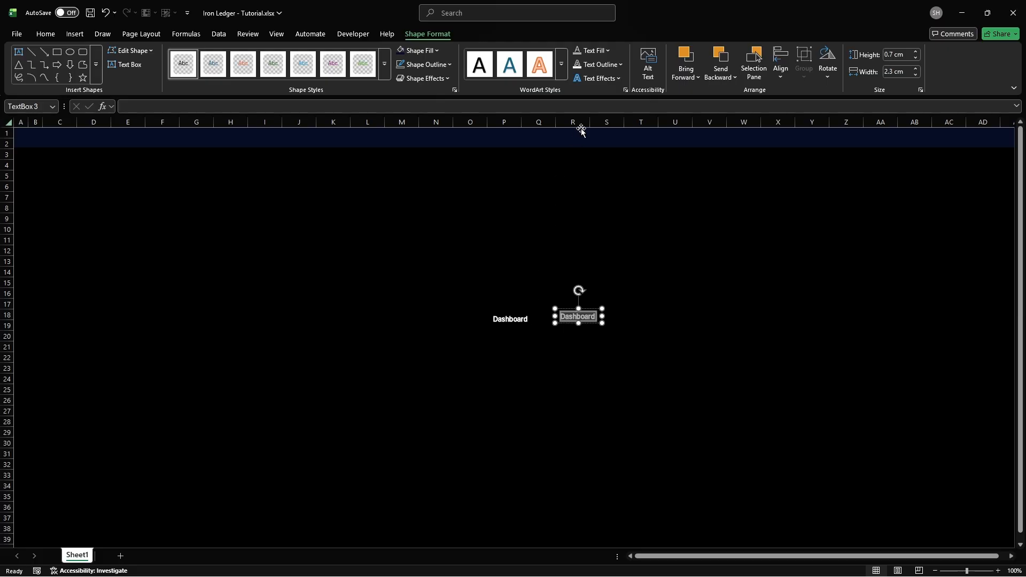
{"action": "left_click", "coordinate": [594, 64]}
{"action": "left_click", "coordinate": [614, 284]}
Step: Change the duplicate's text to "Fitnesstracking" and set its width to 2.95 cm
{"action": "type", "text": "esstracking"}
{"action": "left_click", "coordinate": [897, 71]}
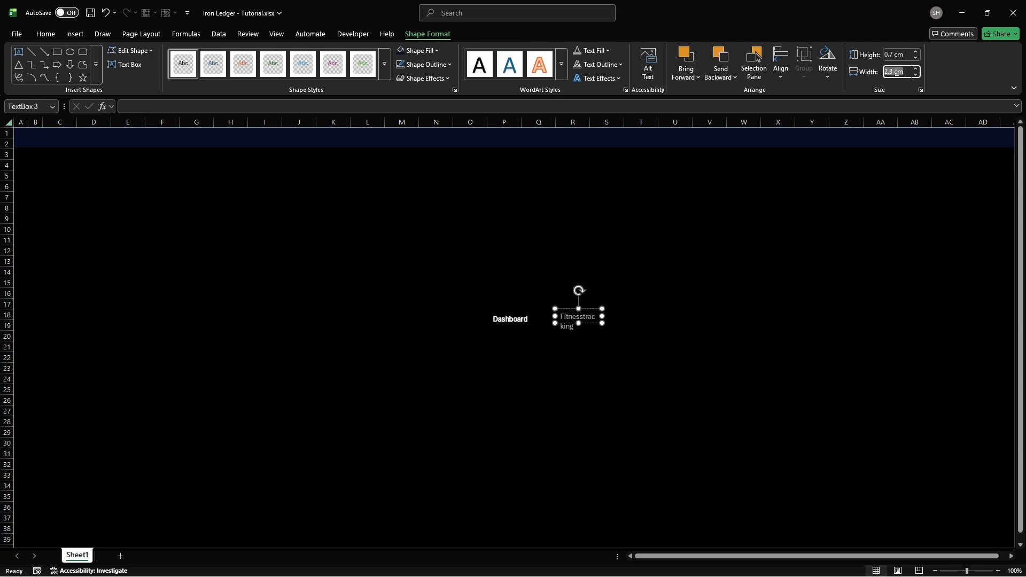
{"action": "type", "text": "2.95"}
{"action": "key", "text": "Return"}
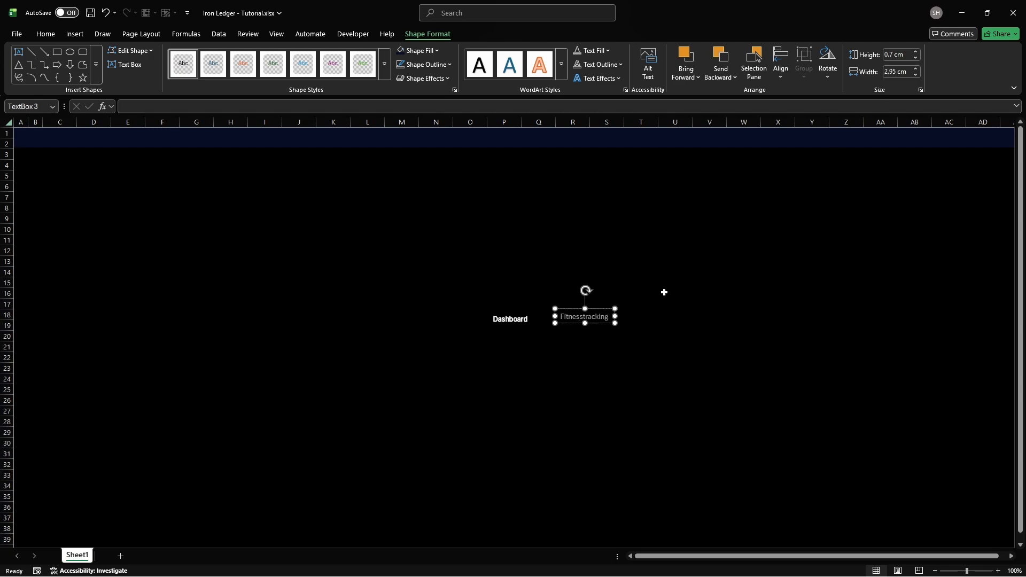
Step: Paste a copy of the Fitnesstracking text box near T18, change its text to "PRs", and set its width to 1.25 cm
{"action": "left_click", "coordinate": [633, 315]}
{"action": "key", "text": "ctrl+v"}
{"action": "type", "text": "P"}
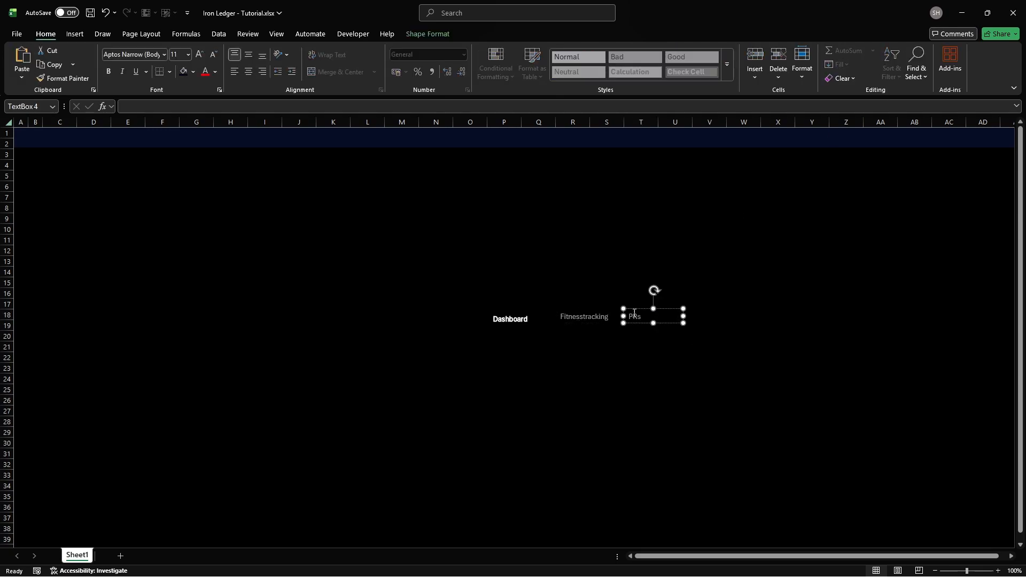
{"action": "left_click", "coordinate": [417, 33]}
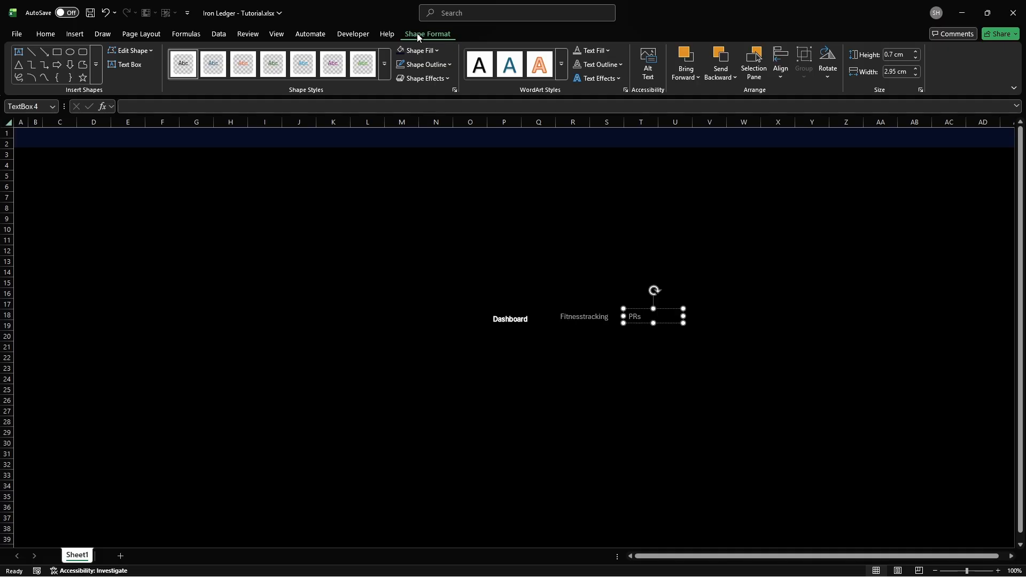
{"action": "left_click", "coordinate": [898, 71]}
{"action": "type", "text": "1.25"}
{"action": "key", "text": "Return"}
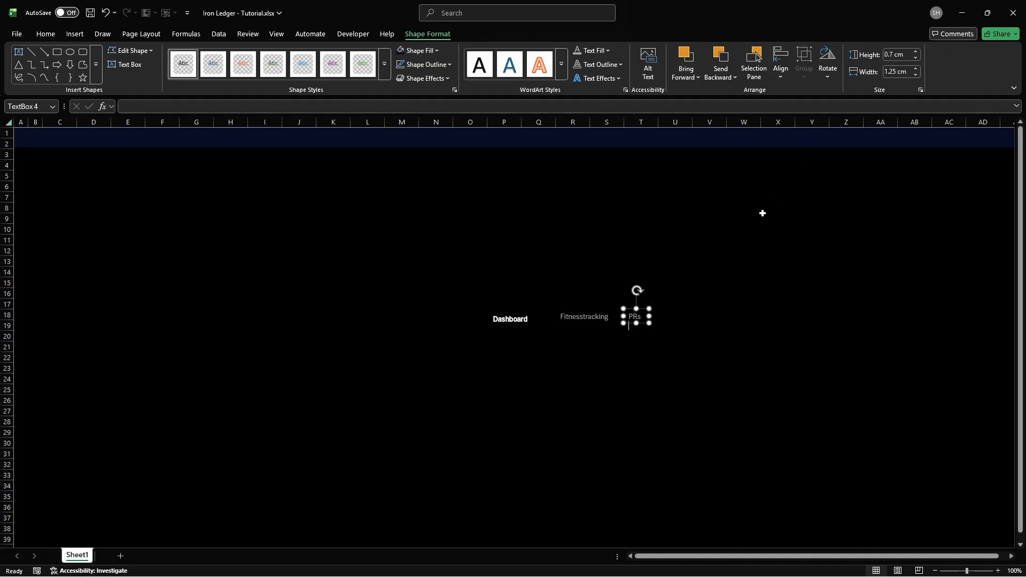
Step: Add another copy of the grey text box near U18 with the text "Measurements" and a width of 3.1 cm
{"action": "left_click", "coordinate": [669, 312]}
{"action": "type", "text": "Meas"}
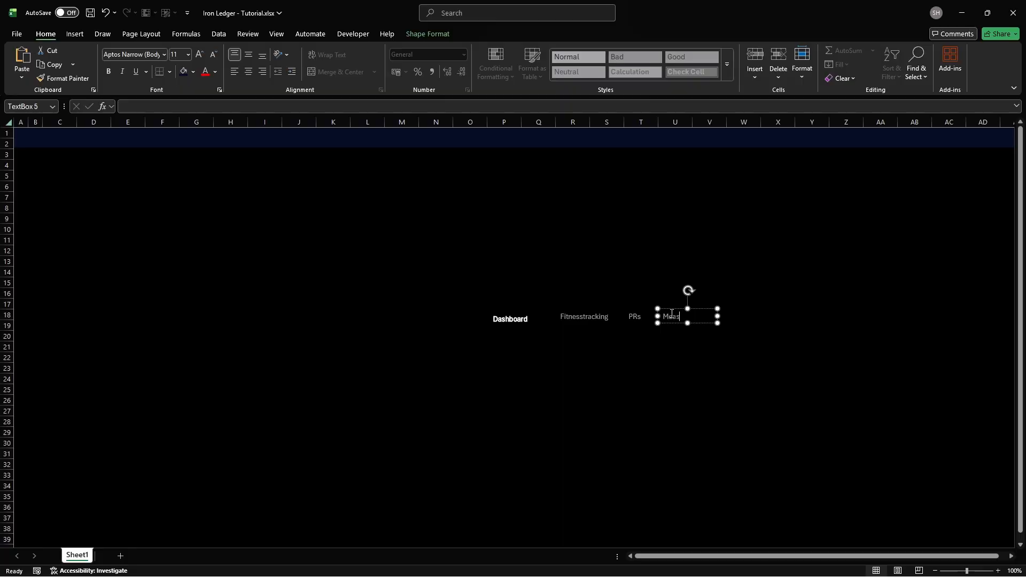
{"action": "type", "text": "urements"}
{"action": "left_click", "coordinate": [416, 33]}
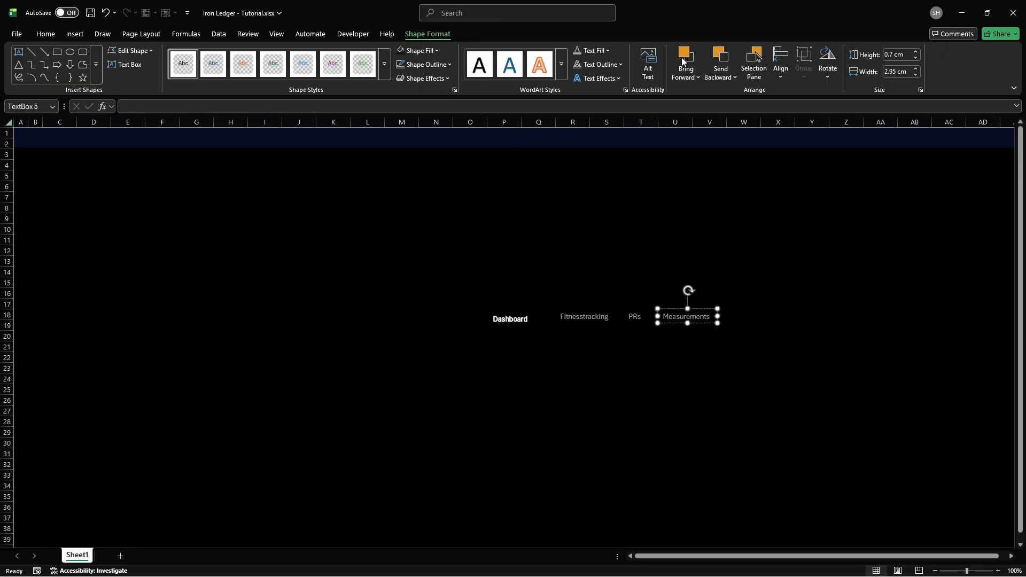
{"action": "type", "text": "3.1"}
{"action": "key", "text": "Return"}
Step: Paste a grey text box copy near W18, change its text to "Journal", and set its width to 1.75 cm
{"action": "left_click", "coordinate": [733, 315]}
{"action": "key", "text": "ctrl+v"}
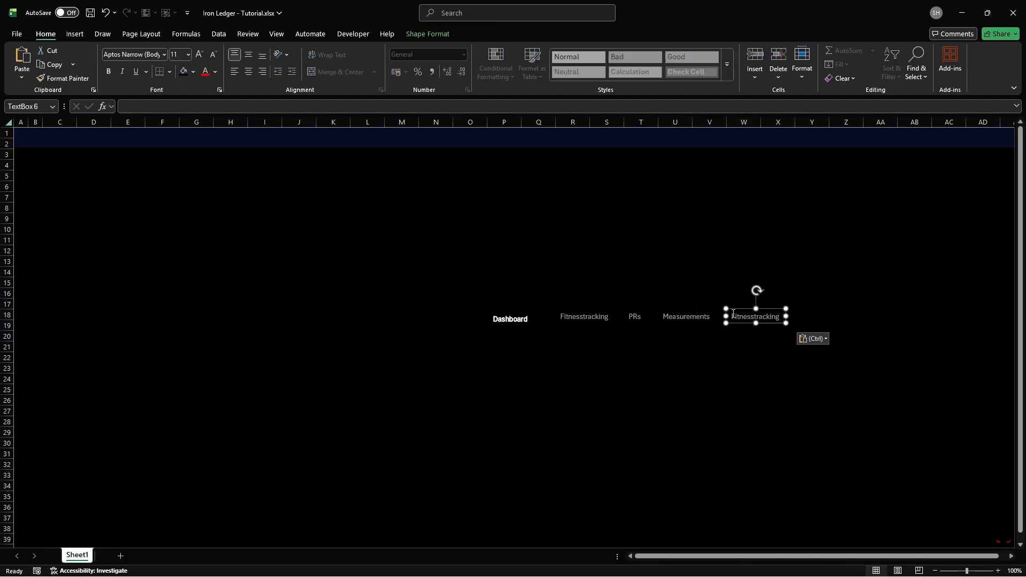
{"action": "double_click", "coordinate": [733, 315]}
{"action": "key", "text": "BackSpace"}
{"action": "type", "text": "Journal"}
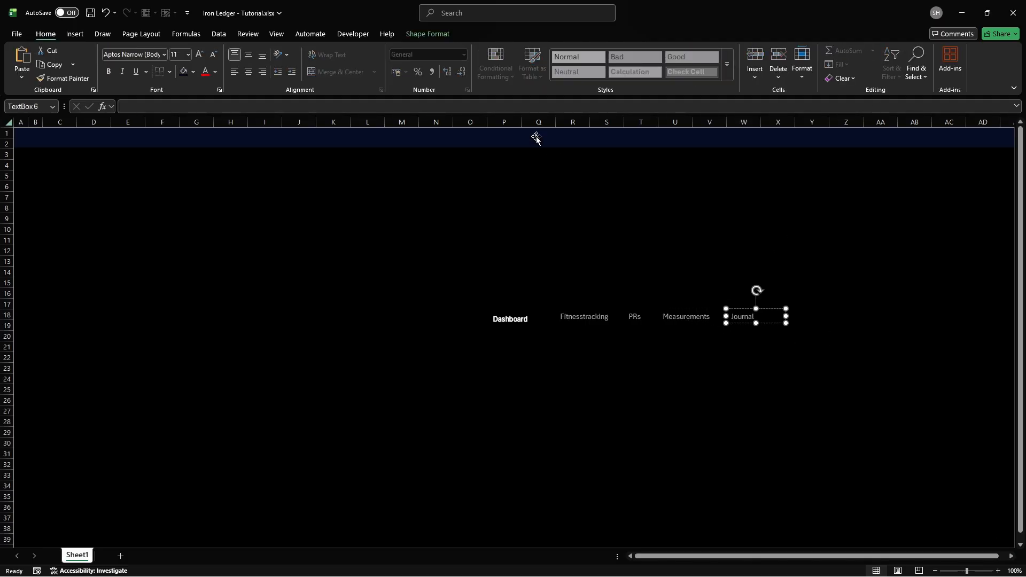
{"action": "left_click", "coordinate": [418, 34]}
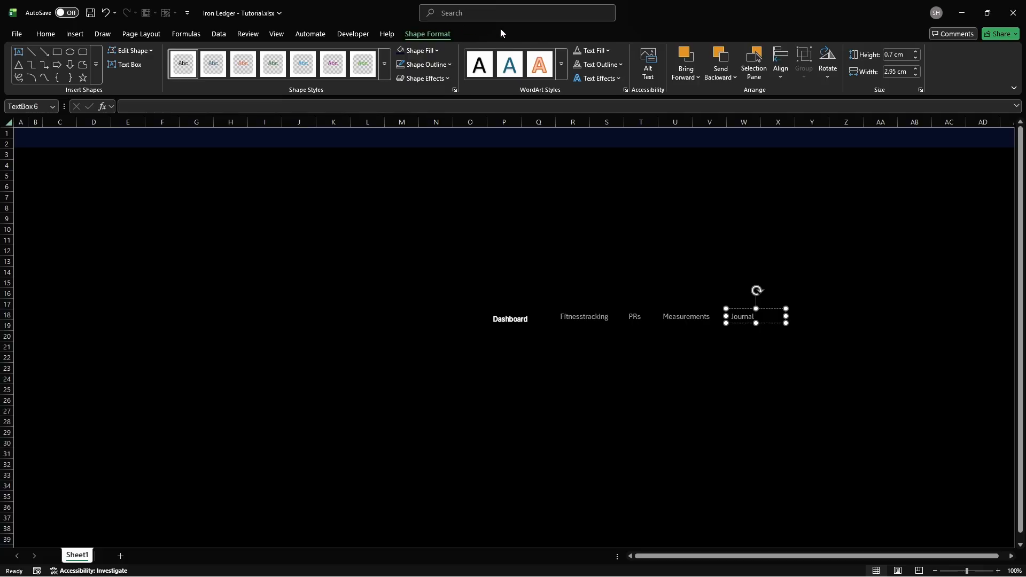
{"action": "left_click", "coordinate": [896, 72]}
{"action": "type", "text": "1.75"}
{"action": "key", "text": "Return"}
Step: Paste a grey text box copy at X18, change its text to "Settings", and set its width to 1.85 cm
{"action": "left_click", "coordinate": [771, 314]}
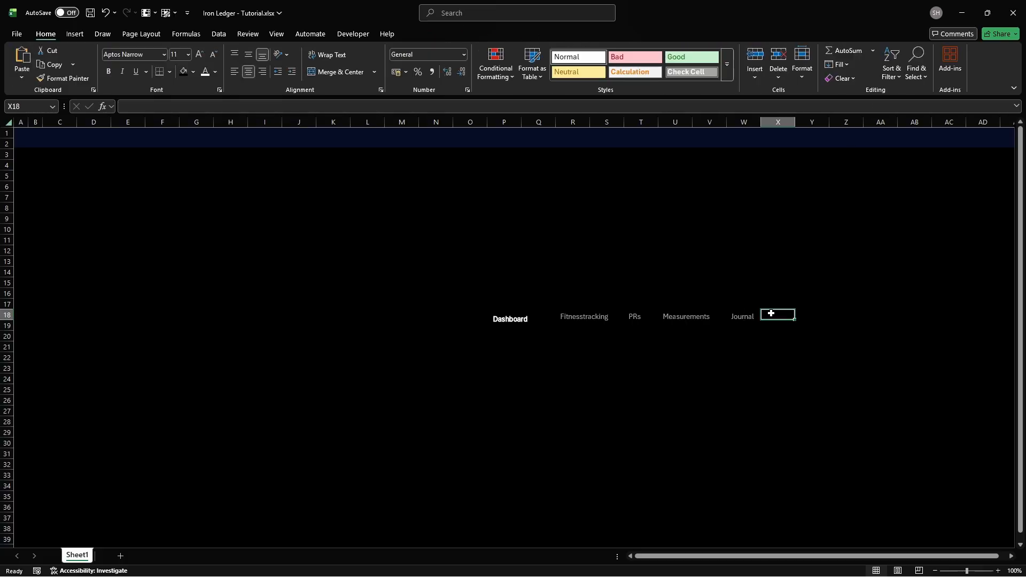
{"action": "key", "text": "ctrl+v"}
{"action": "left_click", "coordinate": [772, 314]}
{"action": "type", "text": "Settings"}
{"action": "key", "text": "Return"}
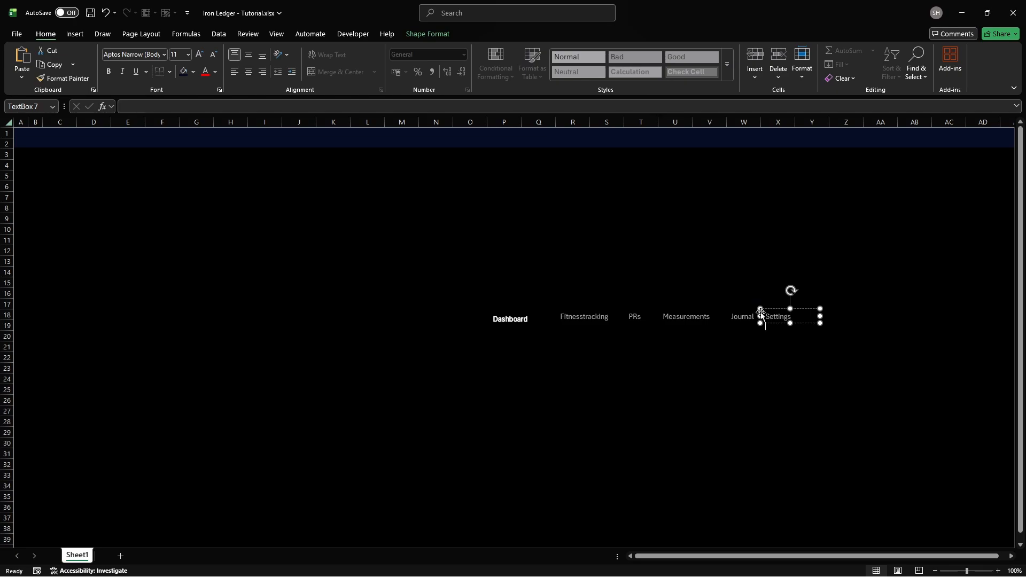
{"action": "left_click", "coordinate": [417, 33]}
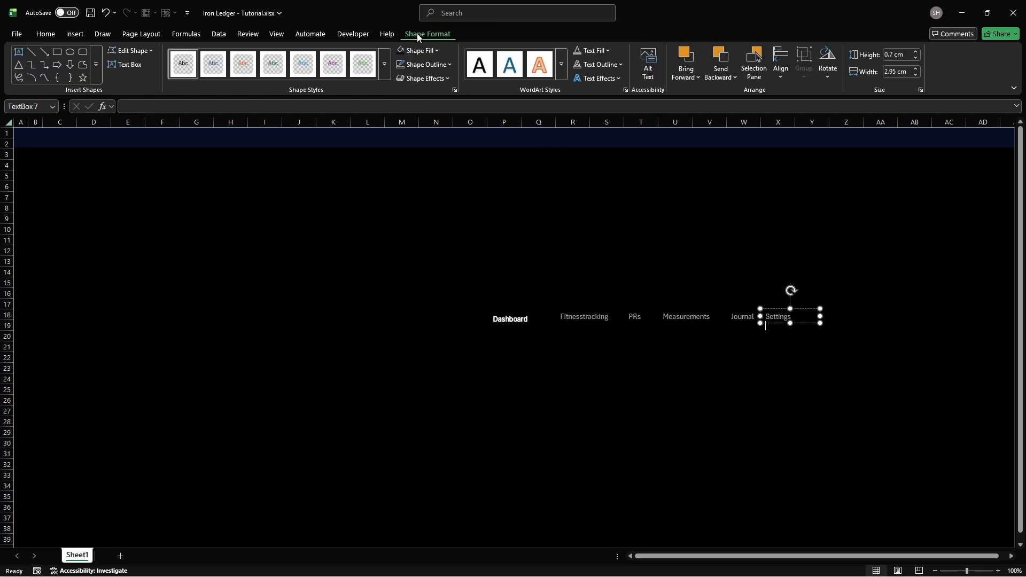
{"action": "left_click", "coordinate": [897, 72]}
{"action": "type", "text": "1.85"}
{"action": "key", "text": "Return"}
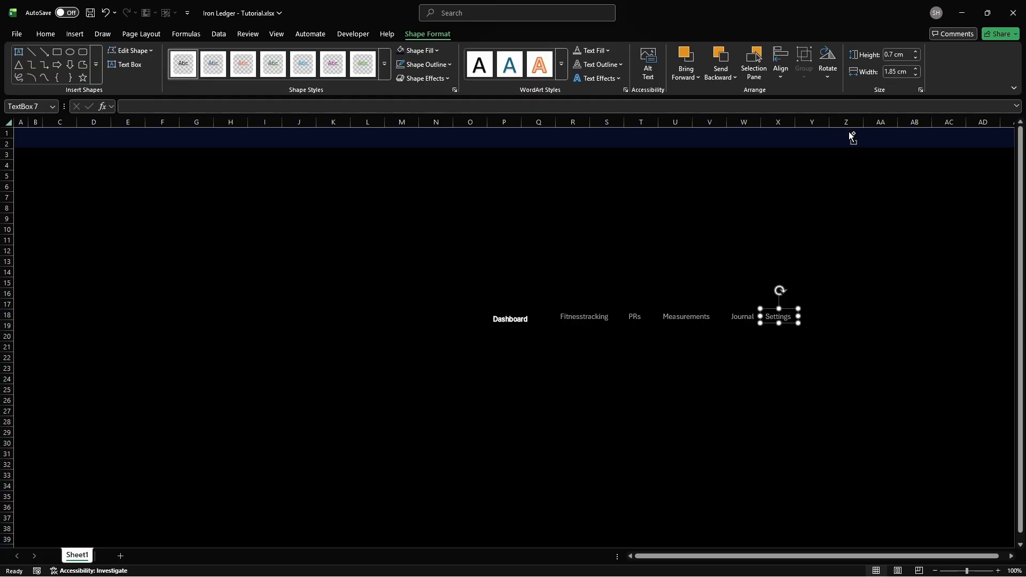
Step: Select all six navigation text boxes, from Settings to Dashboard, and align them by their middles
{"action": "left_click", "coordinate": [733, 314], "text": "shift"}
{"action": "left_click", "coordinate": [672, 314], "text": "shift"}
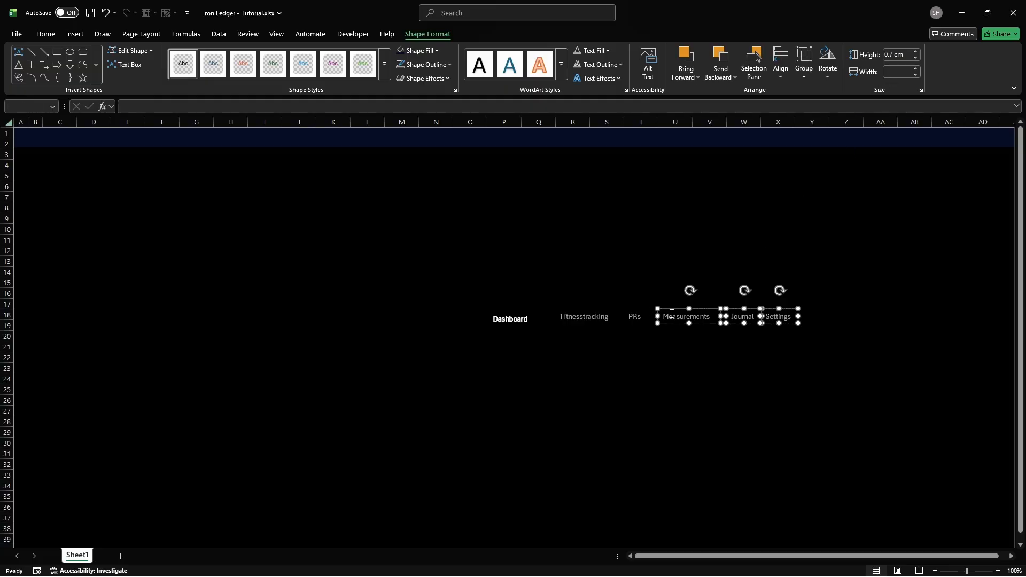
{"action": "left_click", "coordinate": [632, 314], "text": "shift"}
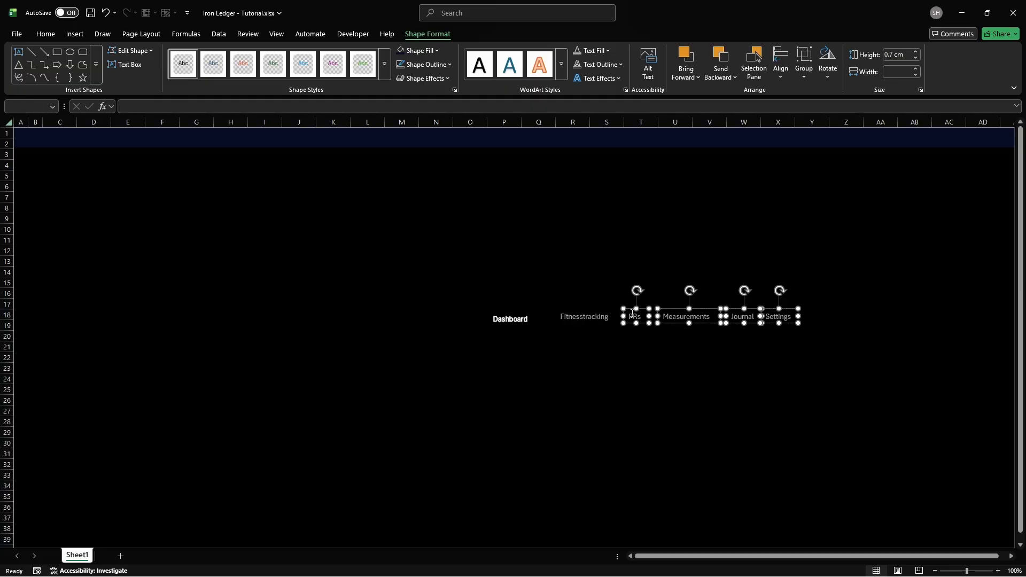
{"action": "left_click", "coordinate": [578, 315], "text": "shift"}
{"action": "left_click", "coordinate": [523, 321], "text": "shift"}
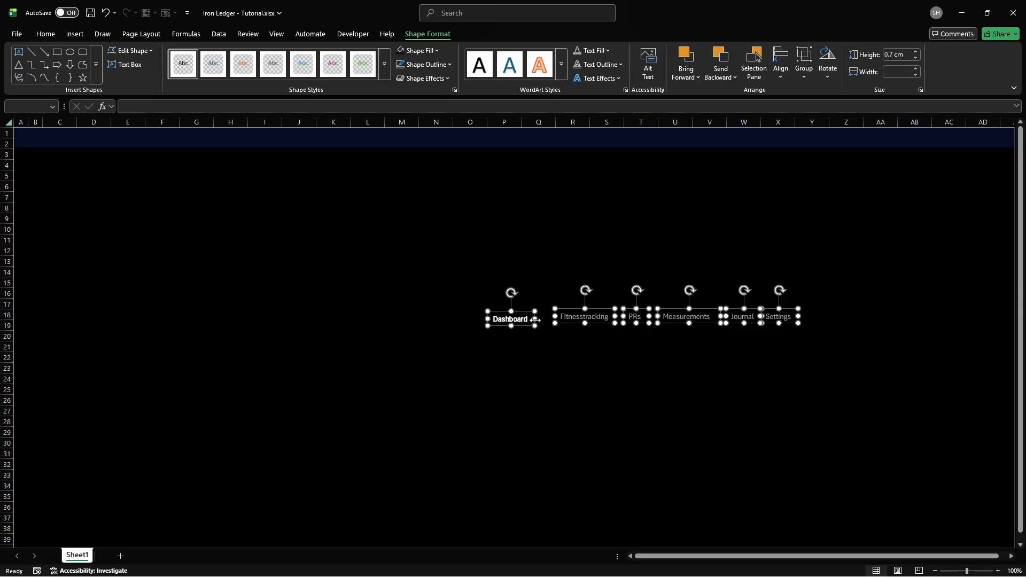
{"action": "left_click", "coordinate": [778, 80]}
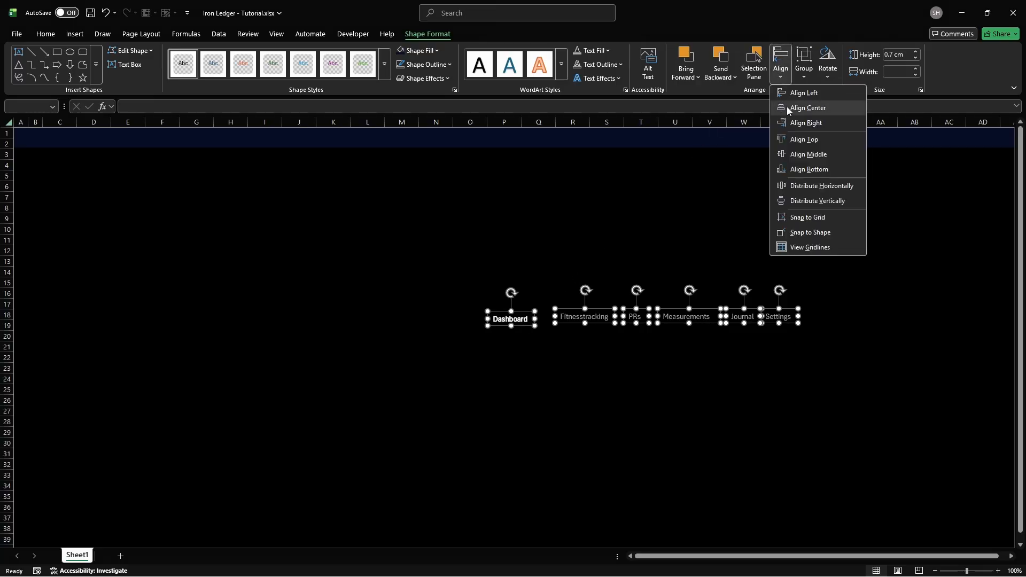
{"action": "left_click", "coordinate": [795, 151]}
Step: Distribute the six navigation text boxes horizontally and move them together into the navy header bar, starting at column V
{"action": "left_click", "coordinate": [780, 66]}
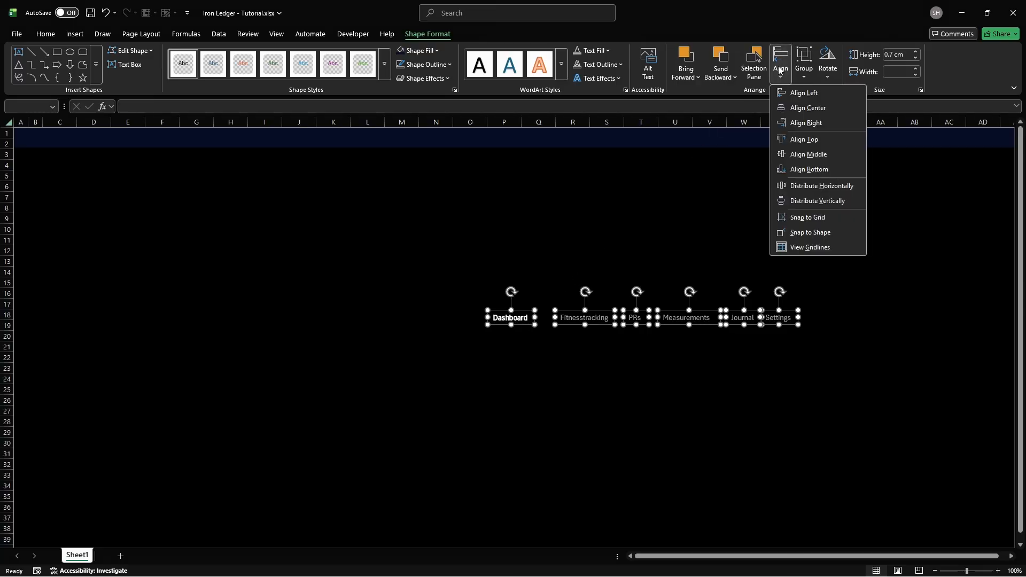
{"action": "left_click", "coordinate": [804, 187]}
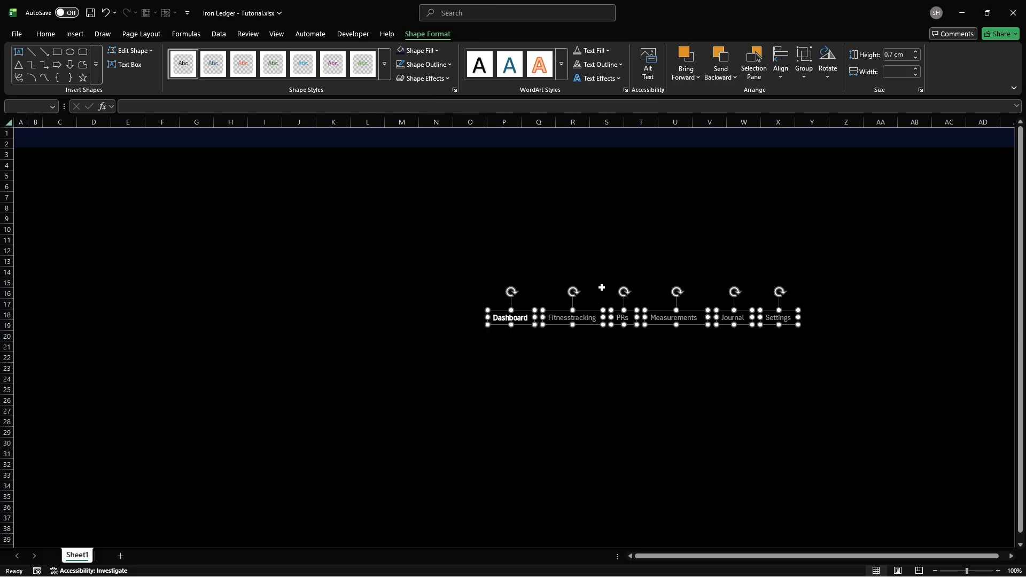
{"action": "left_click_drag", "start_coordinate": [521, 325], "coordinate": [742, 147]}
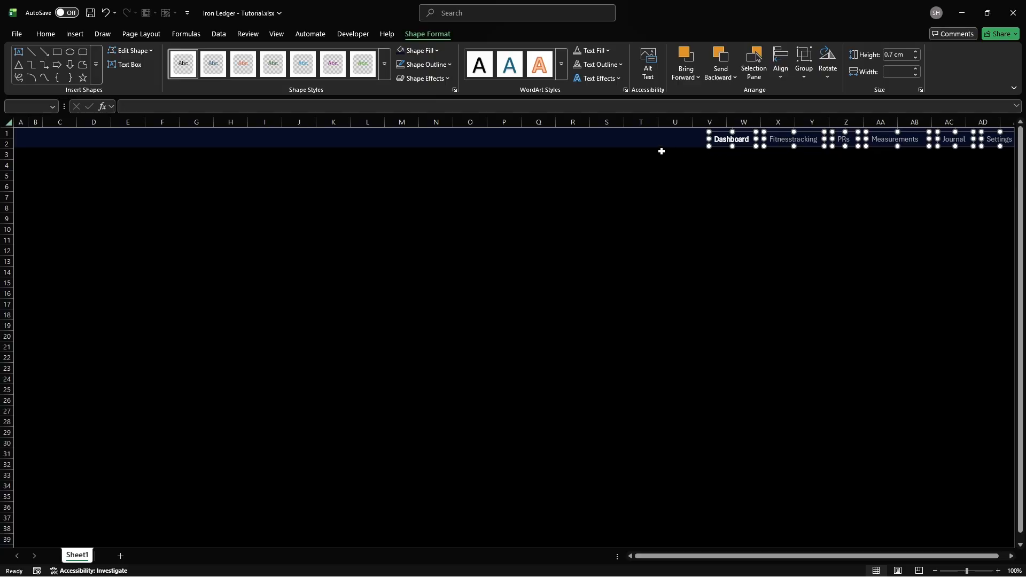
Step: Insert a default-size rounded rectangle below the Dashboard label, with its upper edge at about row 6
{"action": "left_click", "coordinate": [75, 35]}
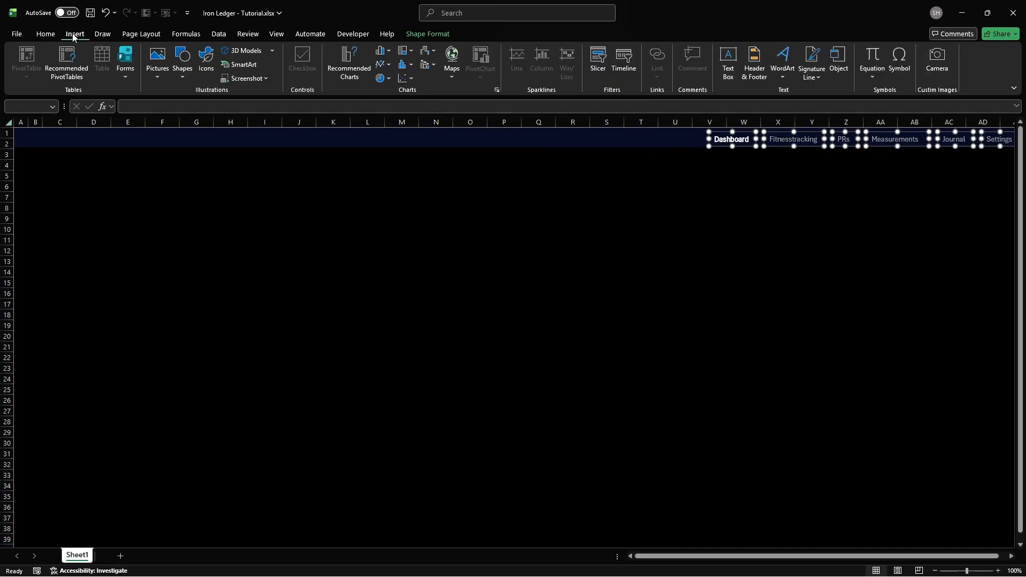
{"action": "left_click", "coordinate": [182, 68]}
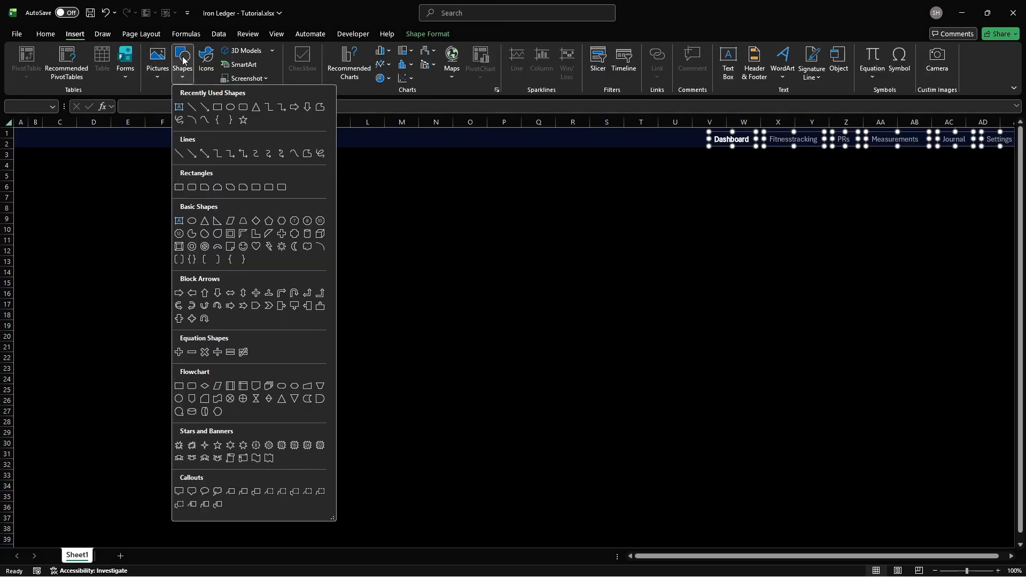
{"action": "left_click", "coordinate": [241, 108]}
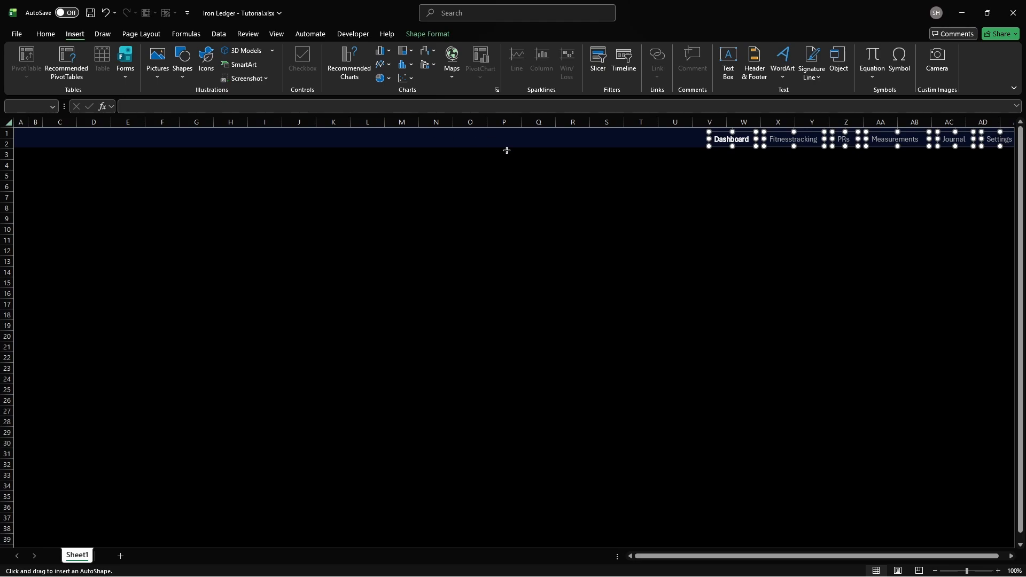
{"action": "left_click", "coordinate": [705, 186]}
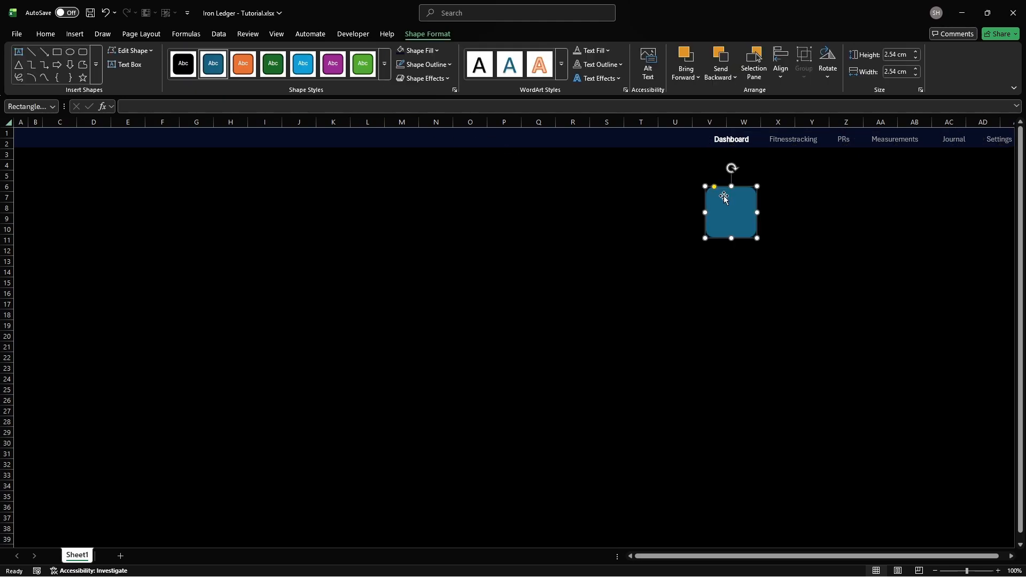
Step: Give the rounded rectangle a linear gradient fill running left to right at 0°
{"action": "right_click", "coordinate": [723, 196]}
{"action": "left_click", "coordinate": [753, 473]}
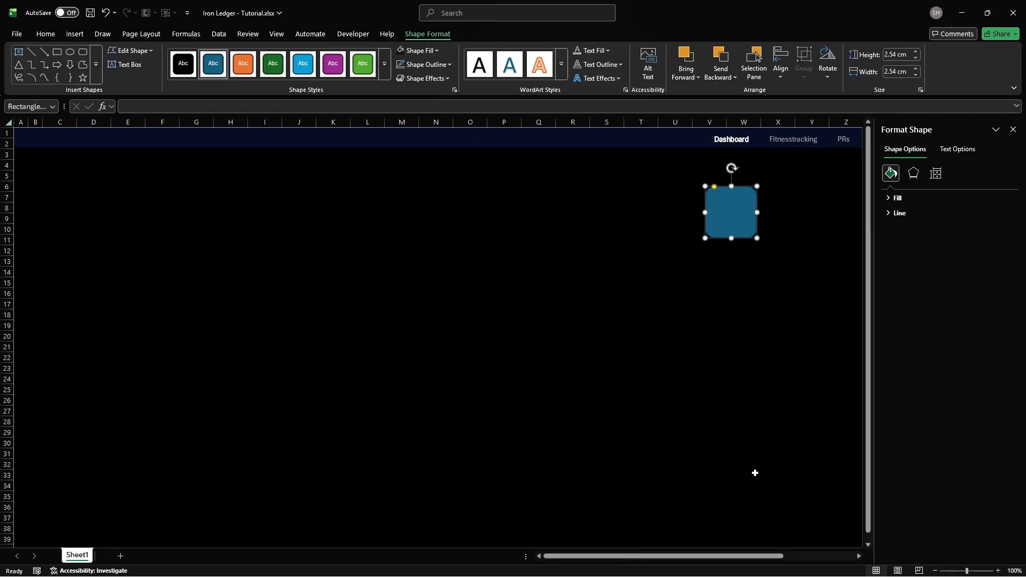
{"action": "left_click", "coordinate": [900, 198]}
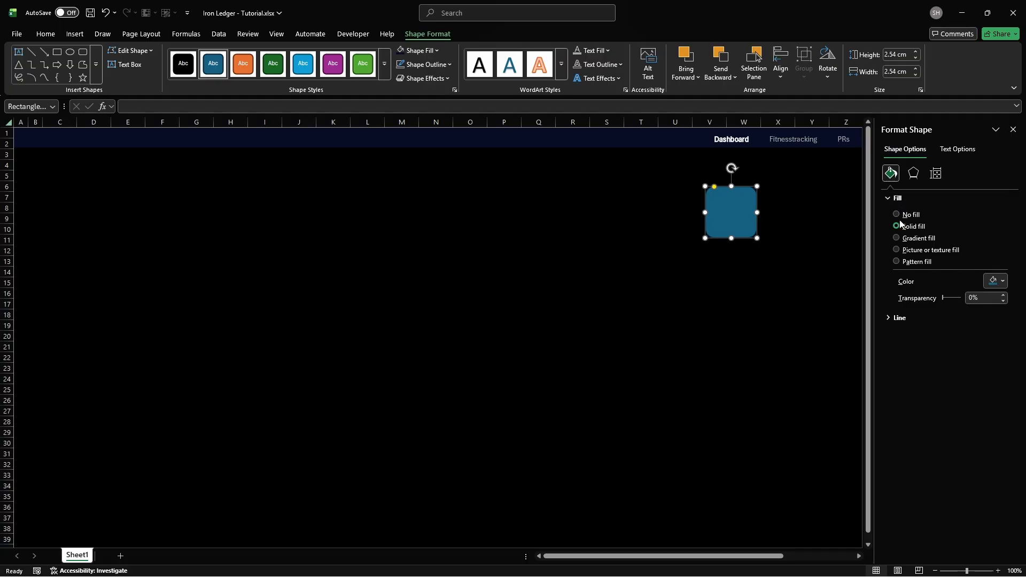
{"action": "left_click", "coordinate": [896, 238]}
{"action": "left_click", "coordinate": [996, 314]}
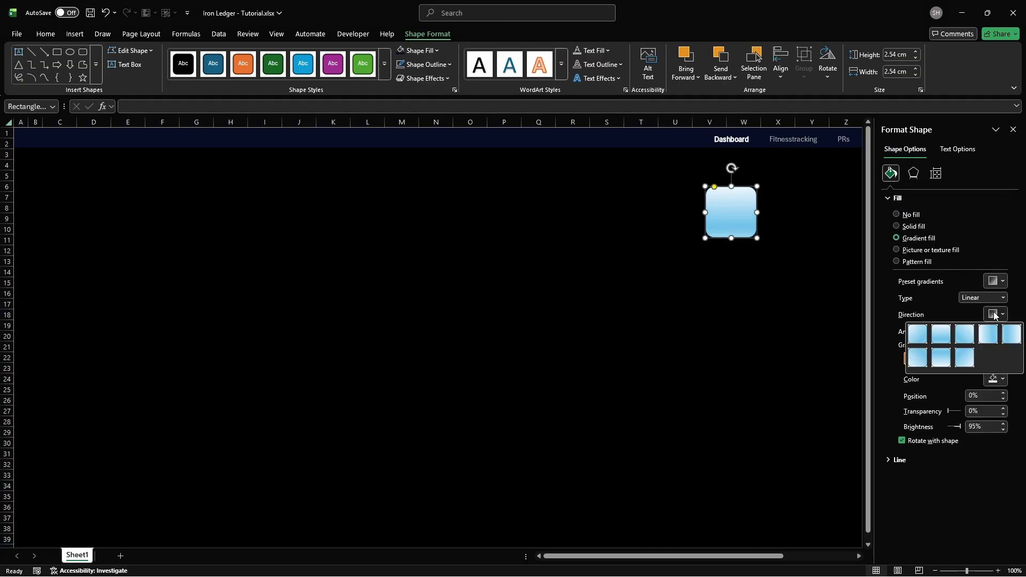
{"action": "left_click", "coordinate": [989, 335]}
Step: Color the rounded rectangle's first gradient stop standard red and its 74% stop standard blue
{"action": "left_click", "coordinate": [993, 379]}
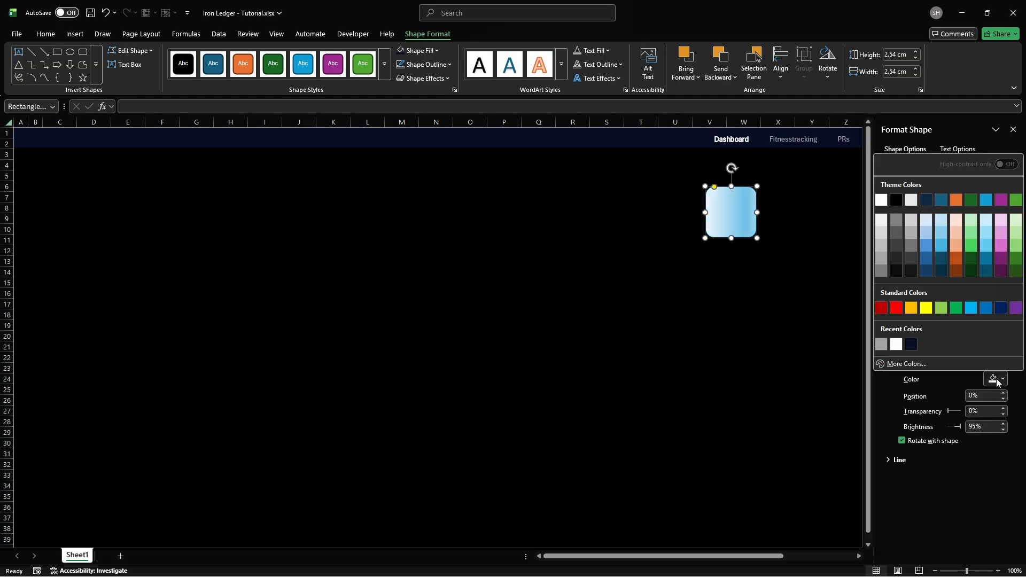
{"action": "left_click", "coordinate": [902, 312]}
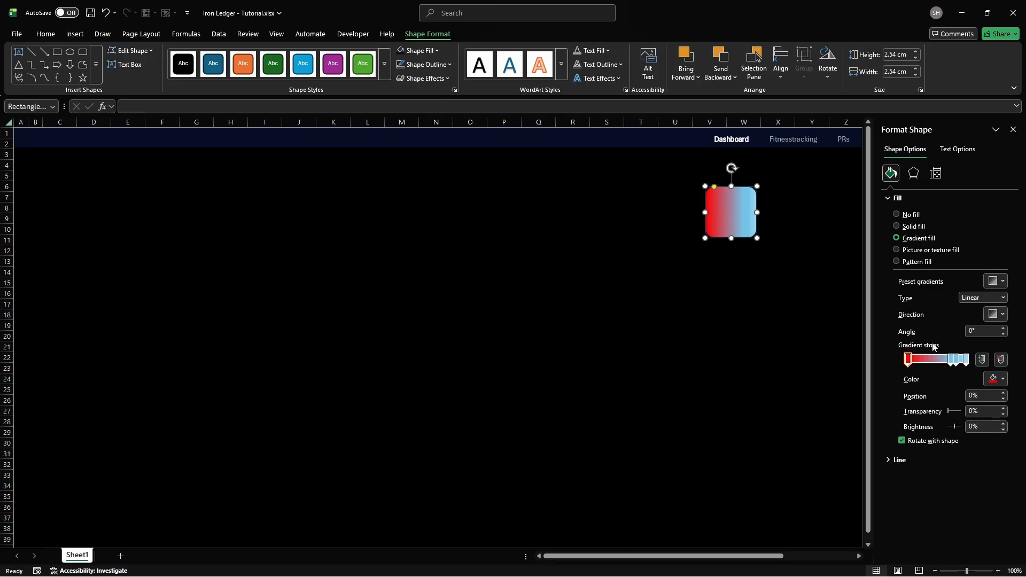
{"action": "left_click", "coordinate": [951, 360]}
{"action": "left_click", "coordinate": [993, 378]}
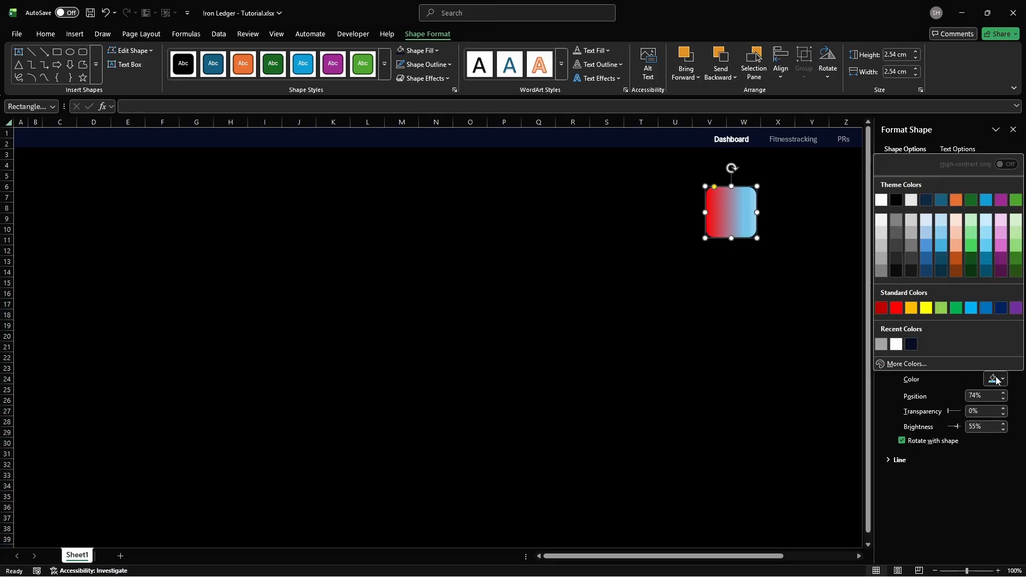
{"action": "left_click", "coordinate": [987, 315]}
Step: Remove the gradient stop at 83% and color the last stop at 100% standard dark blue
{"action": "left_click", "coordinate": [956, 360]}
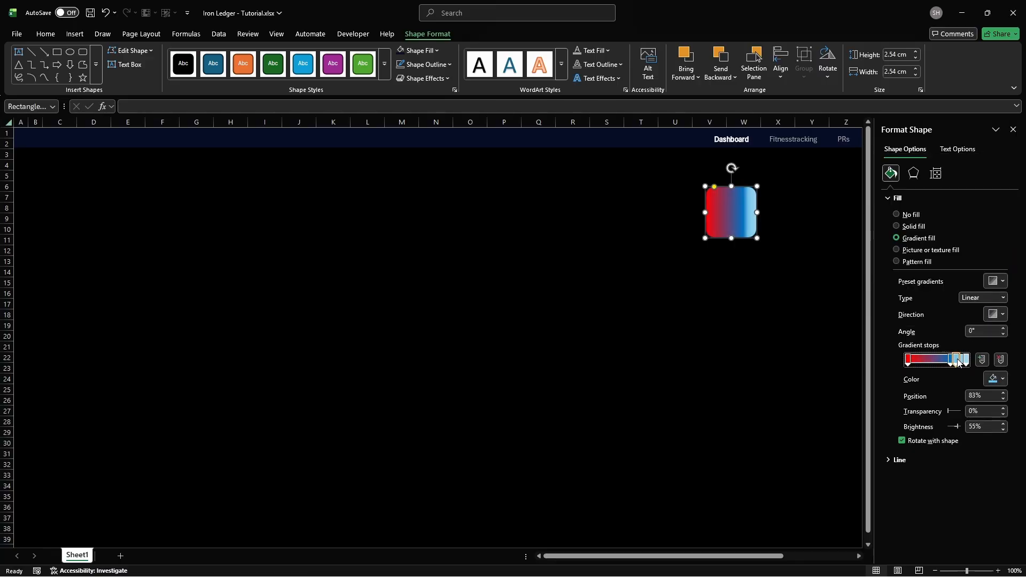
{"action": "left_click", "coordinate": [1001, 360]}
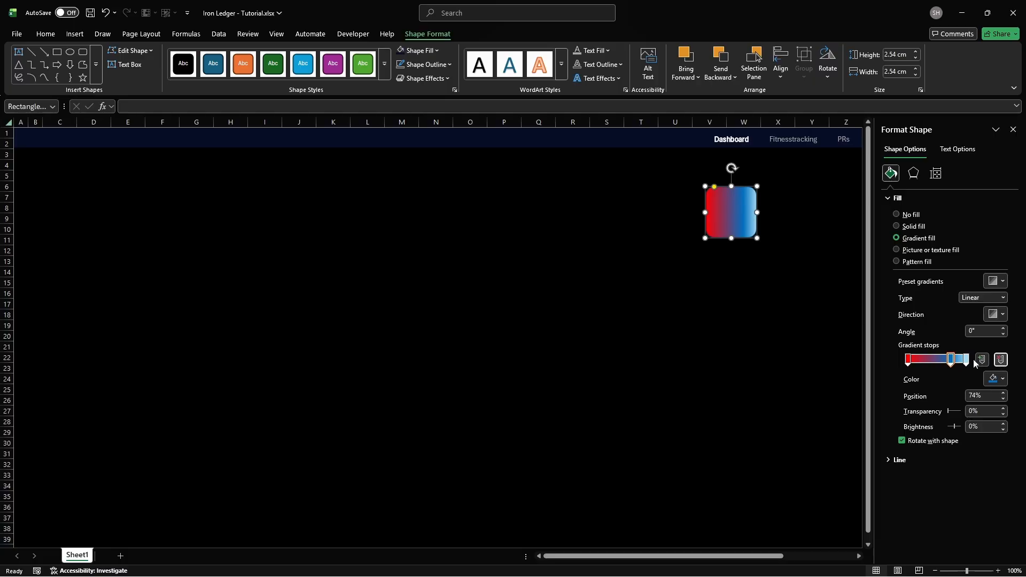
{"action": "left_click", "coordinate": [967, 361]}
{"action": "left_click", "coordinate": [996, 379]}
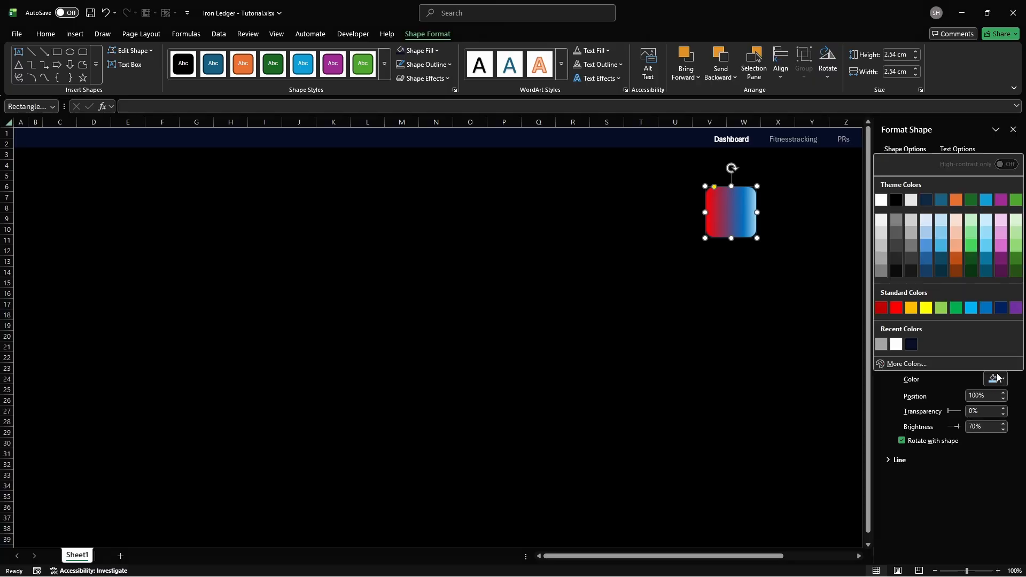
{"action": "left_click", "coordinate": [1001, 308]}
{"action": "left_click", "coordinate": [903, 198]}
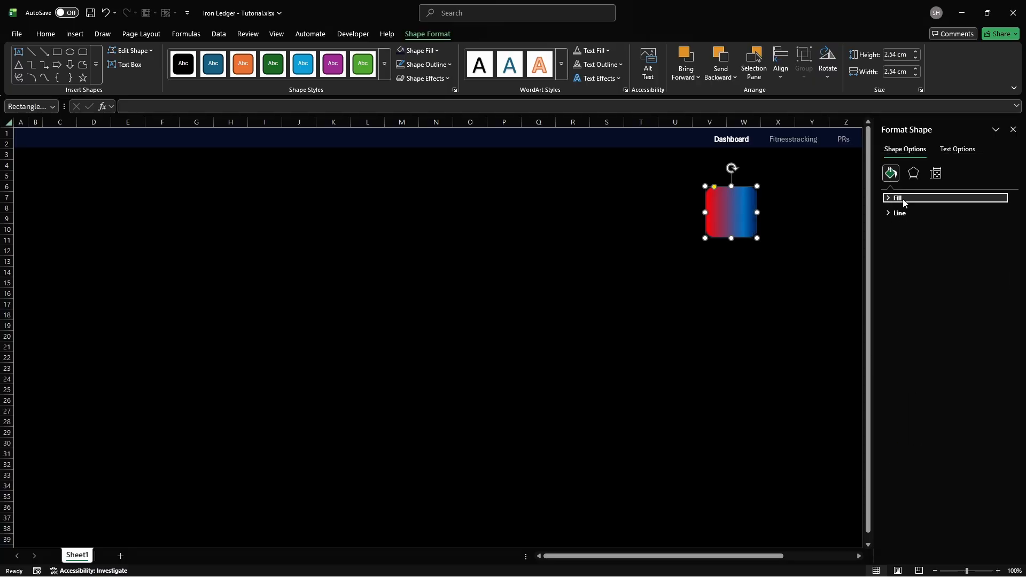
Step: Remove the rounded rectangle's outline and set it not to move or size with cells
{"action": "left_click", "coordinate": [900, 213]}
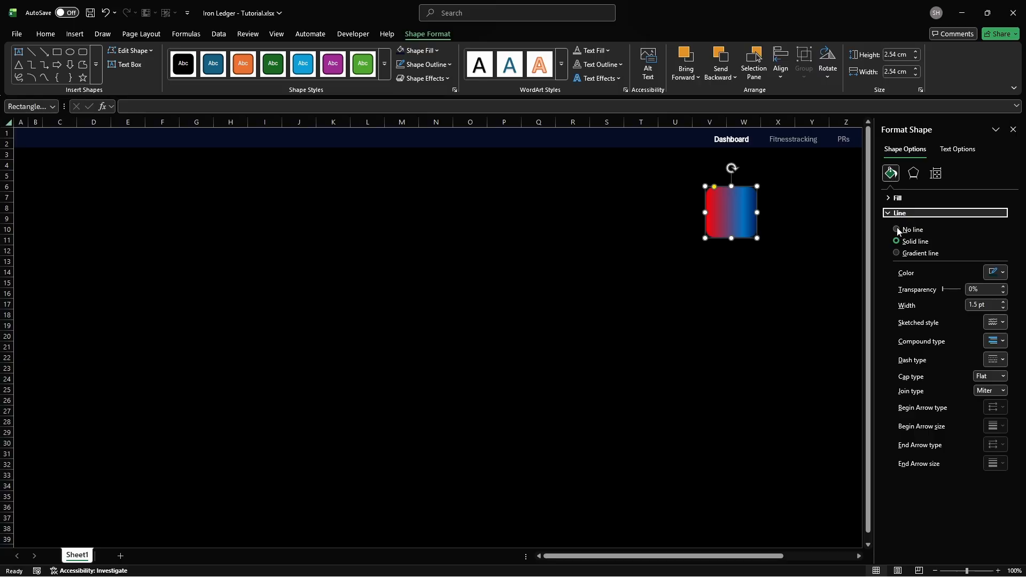
{"action": "left_click", "coordinate": [903, 213]}
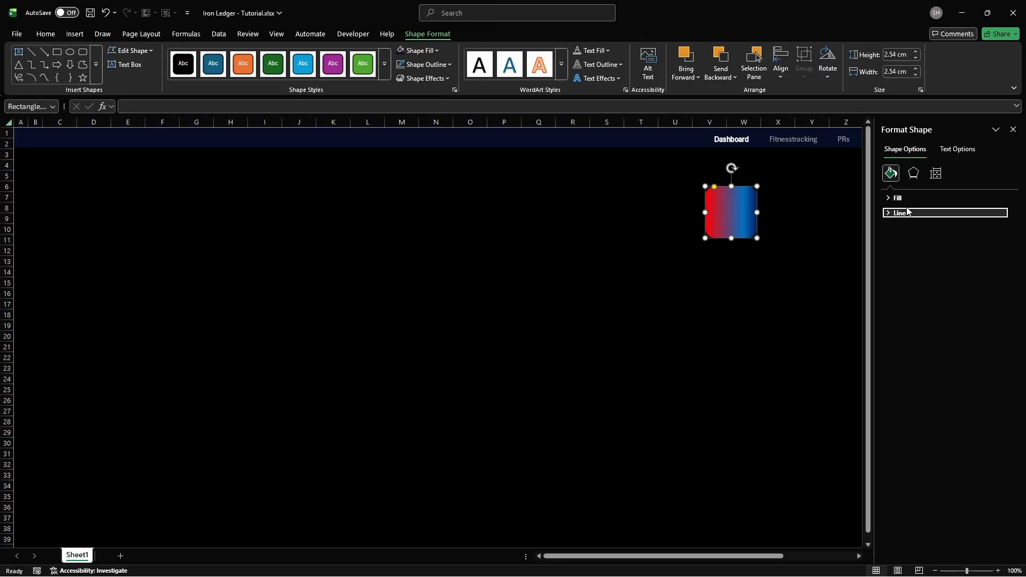
{"action": "left_click", "coordinate": [936, 173]}
{"action": "left_click", "coordinate": [907, 210]}
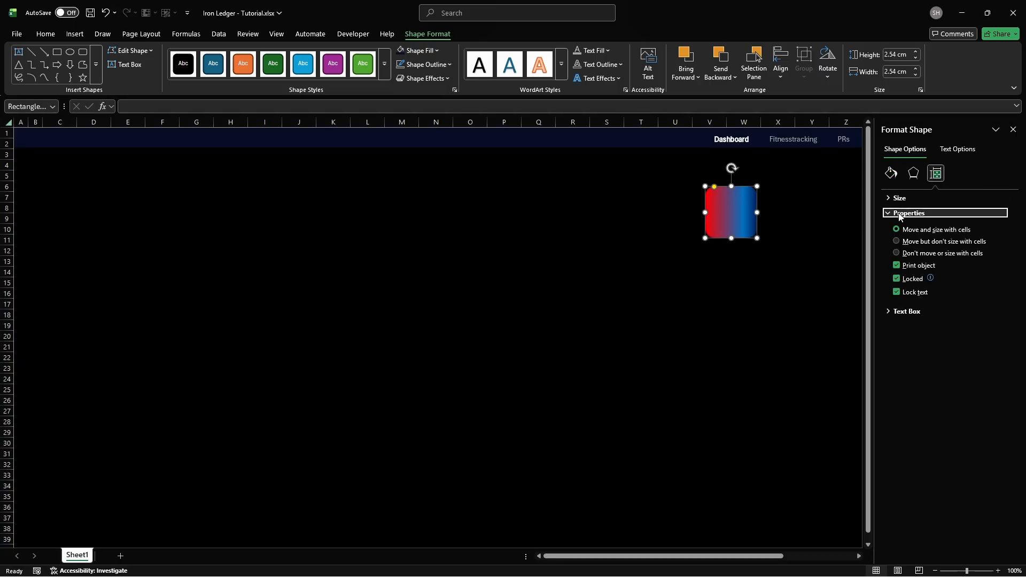
{"action": "left_click", "coordinate": [897, 253]}
{"action": "left_click", "coordinate": [908, 212]}
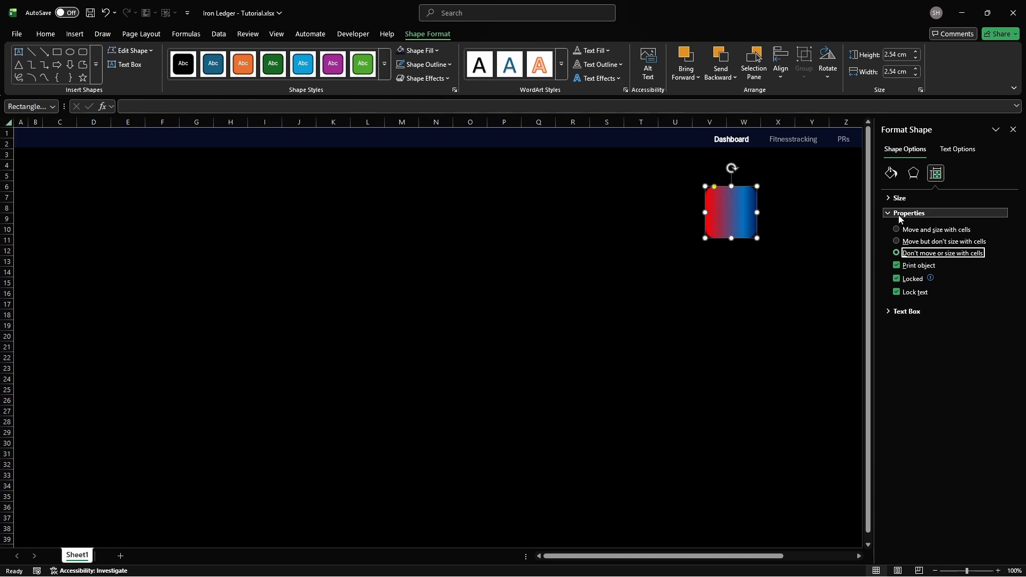
Step: Resize the rounded rectangle to 0.1 cm high and 1 cm wide and place it directly under the Dashboard label's left part
{"action": "type", "text": "0.1"}
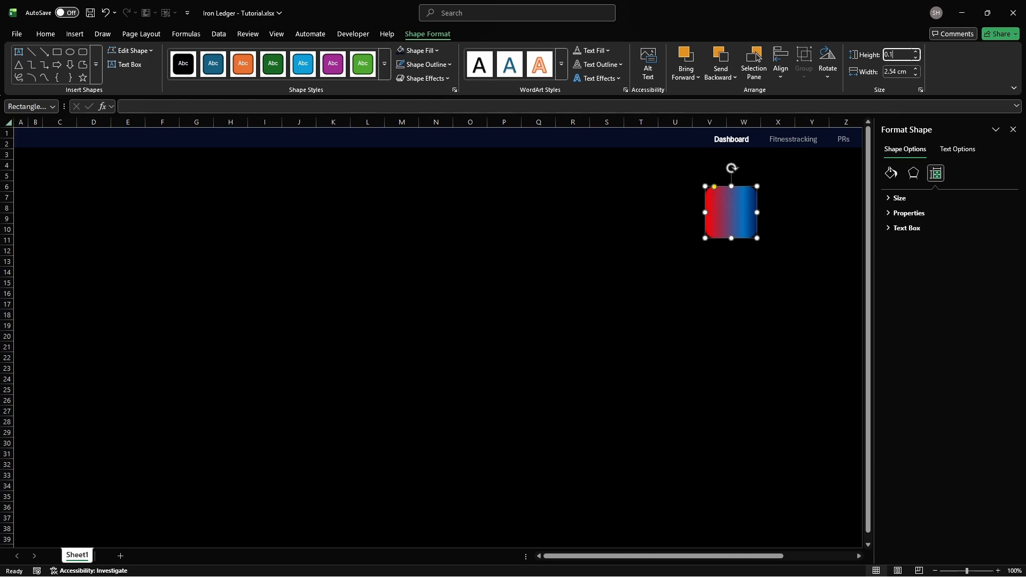
{"action": "key", "text": "Return"}
{"action": "left_click", "coordinate": [897, 72]}
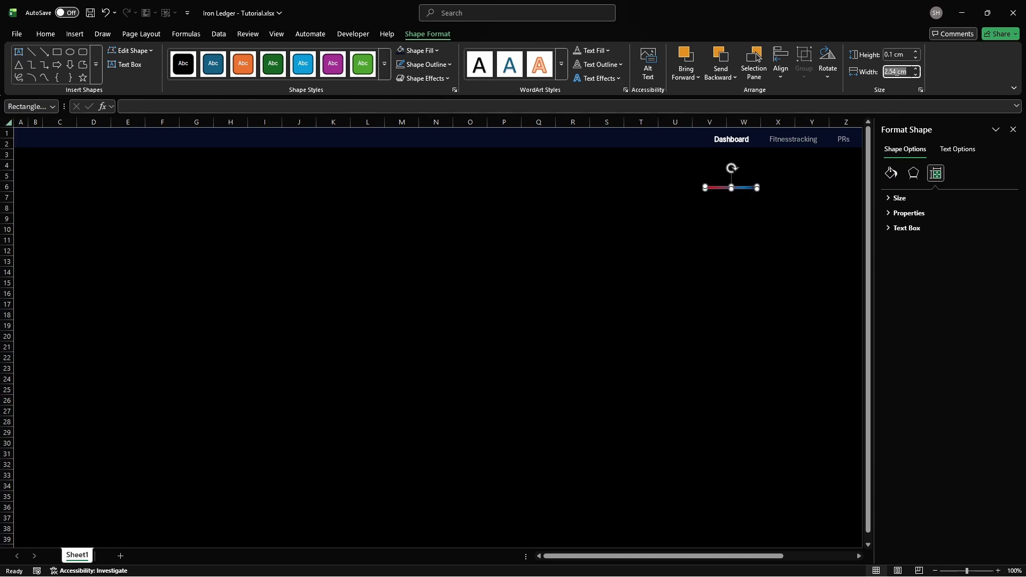
{"action": "type", "text": "1"}
{"action": "key", "text": "Return"}
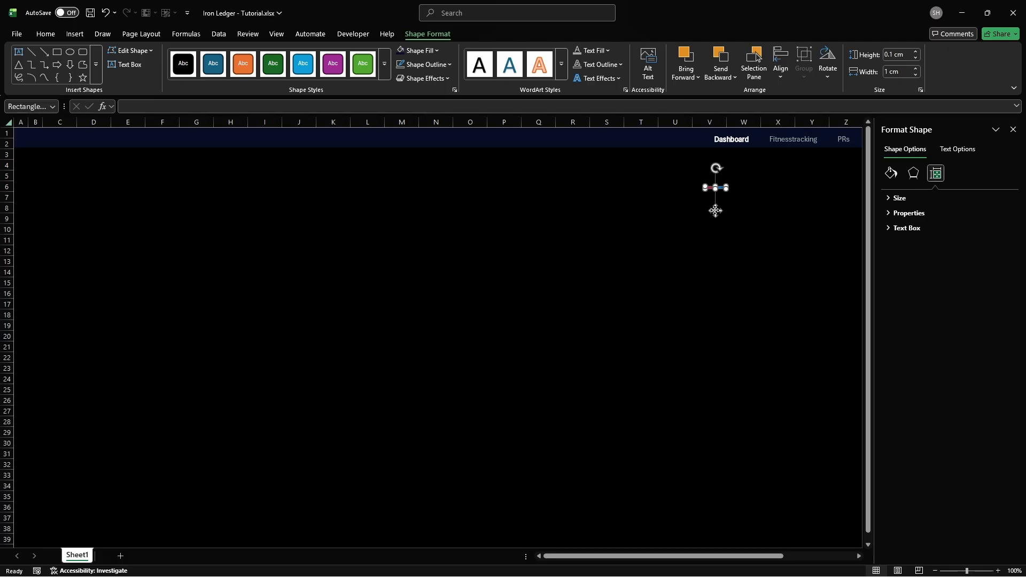
{"action": "left_click_drag", "start_coordinate": [715, 210], "coordinate": [724, 169]}
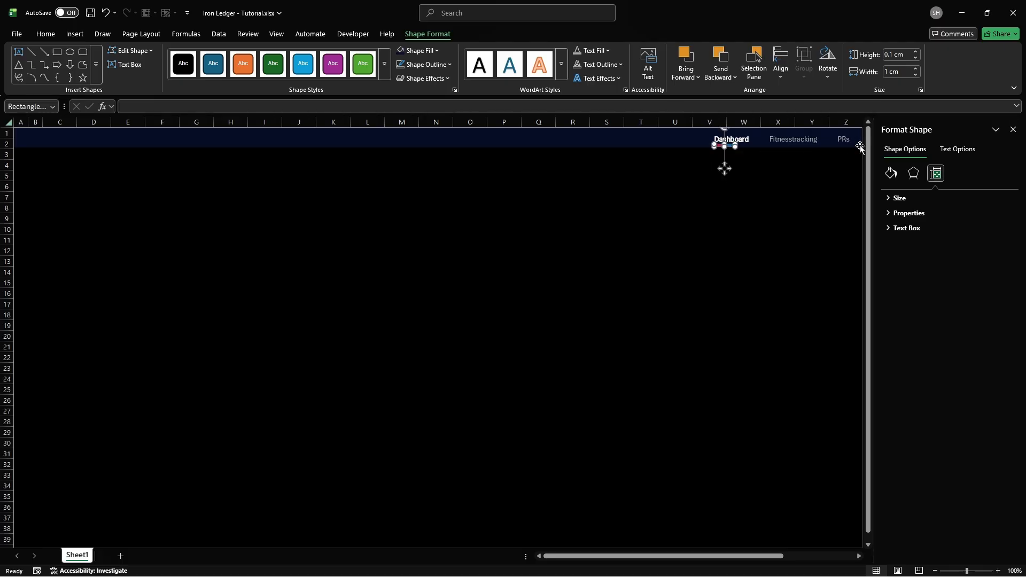
{"action": "left_click", "coordinate": [1013, 129]}
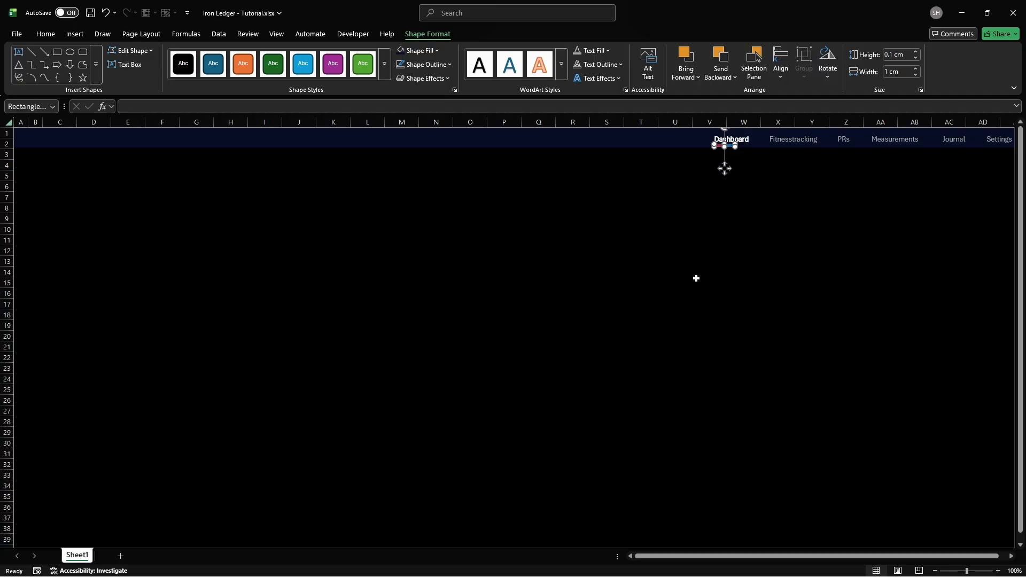
Step: Duplicate Sheet1 within the workbook and duplicate Sheet1 (2) as well, placing each copy before its source sheet
{"action": "right_click", "coordinate": [77, 557]}
{"action": "left_click", "coordinate": [115, 448]}
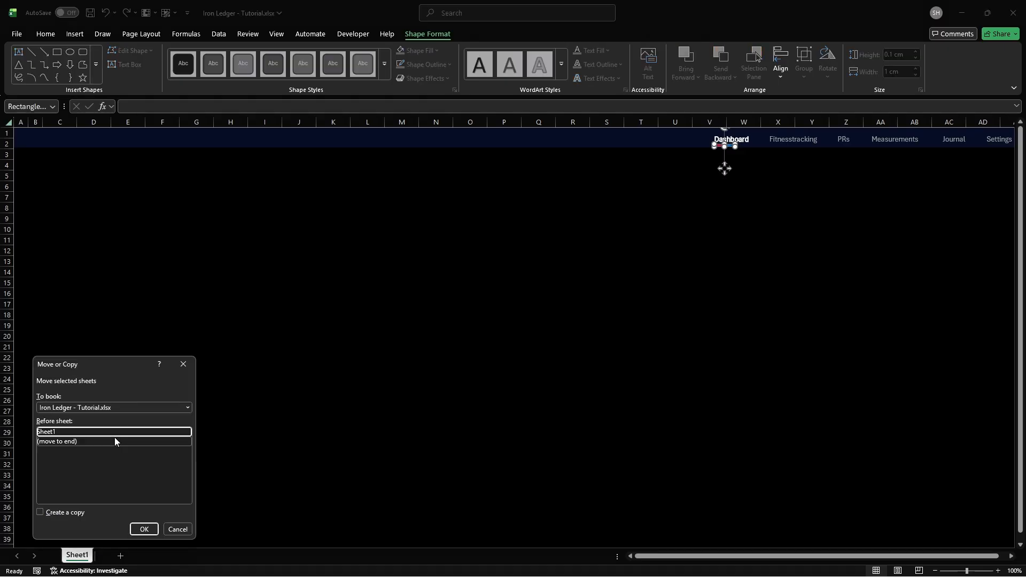
{"action": "left_click", "coordinate": [43, 513]}
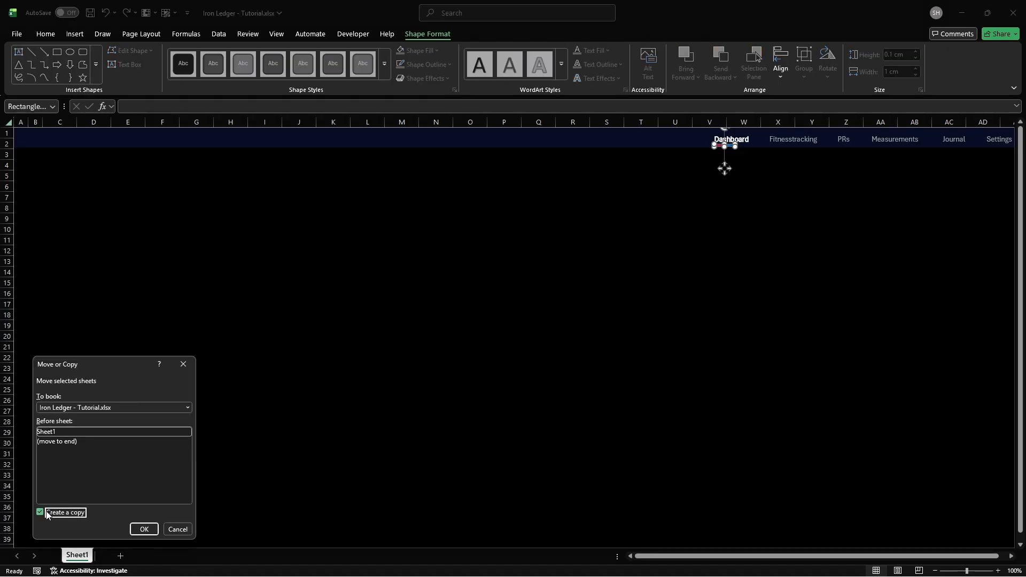
{"action": "left_click", "coordinate": [144, 529]}
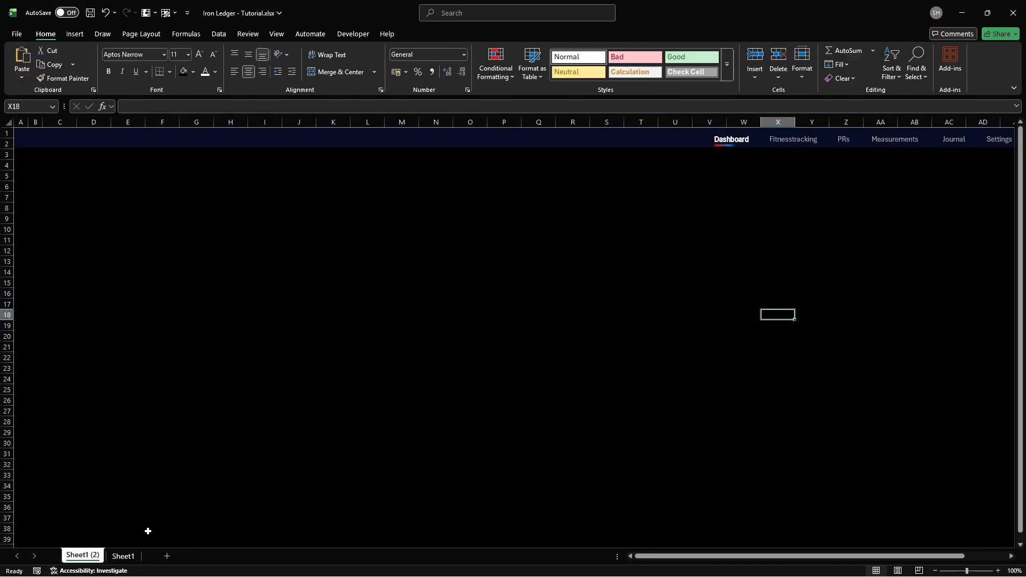
{"action": "right_click", "coordinate": [77, 558]}
{"action": "left_click", "coordinate": [114, 437]}
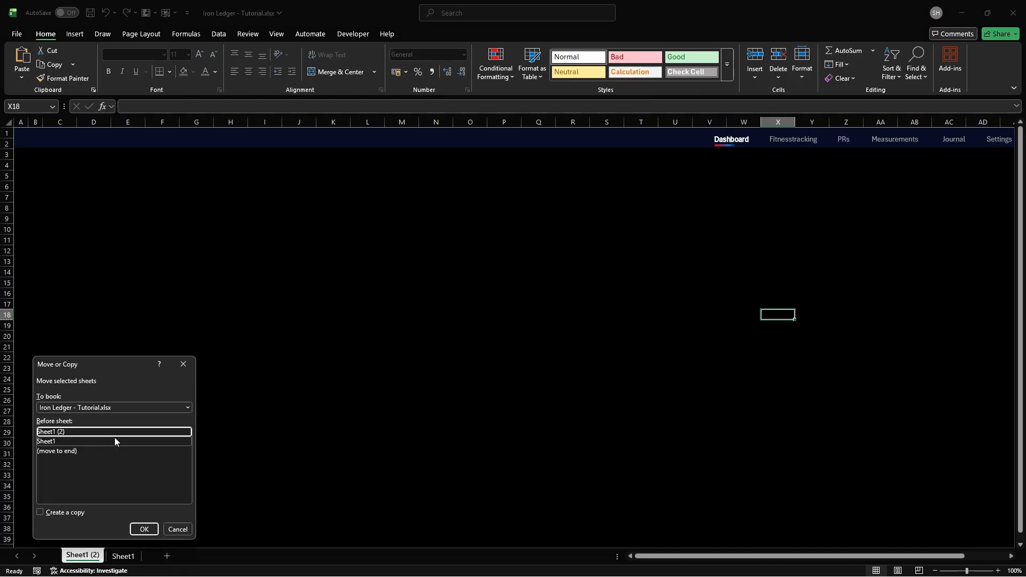
{"action": "left_click", "coordinate": [45, 513]}
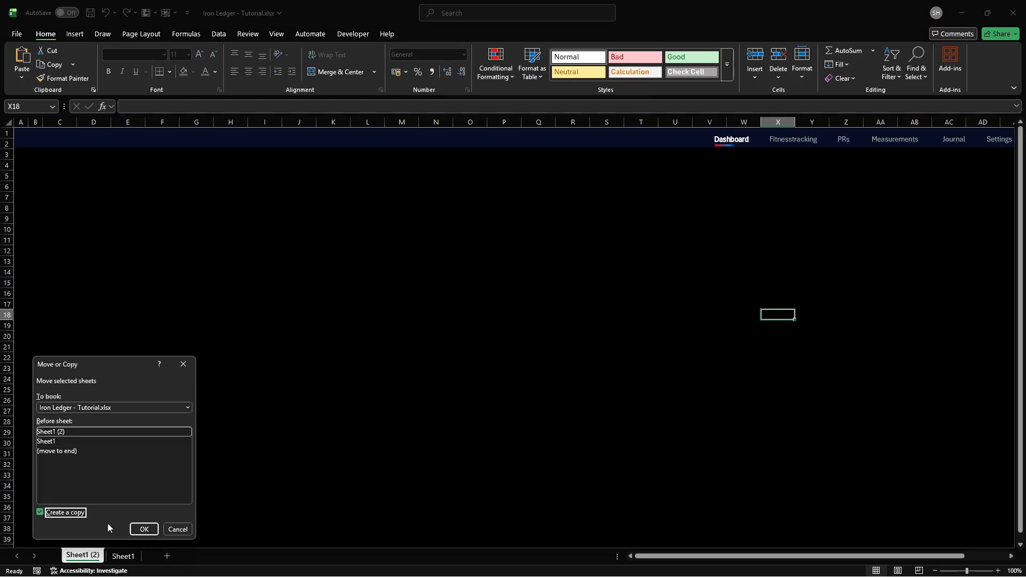
{"action": "left_click", "coordinate": [143, 528]}
Step: Duplicate the first sheet three more times, placing each copy at the front, up to Sheet1 (6)
{"action": "right_click", "coordinate": [77, 558]}
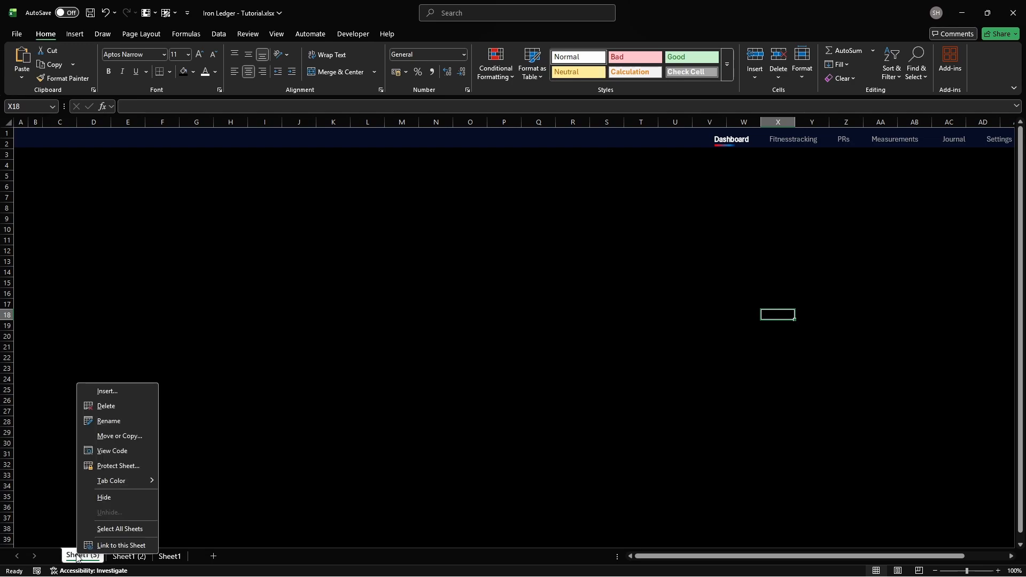
{"action": "left_click", "coordinate": [115, 436]}
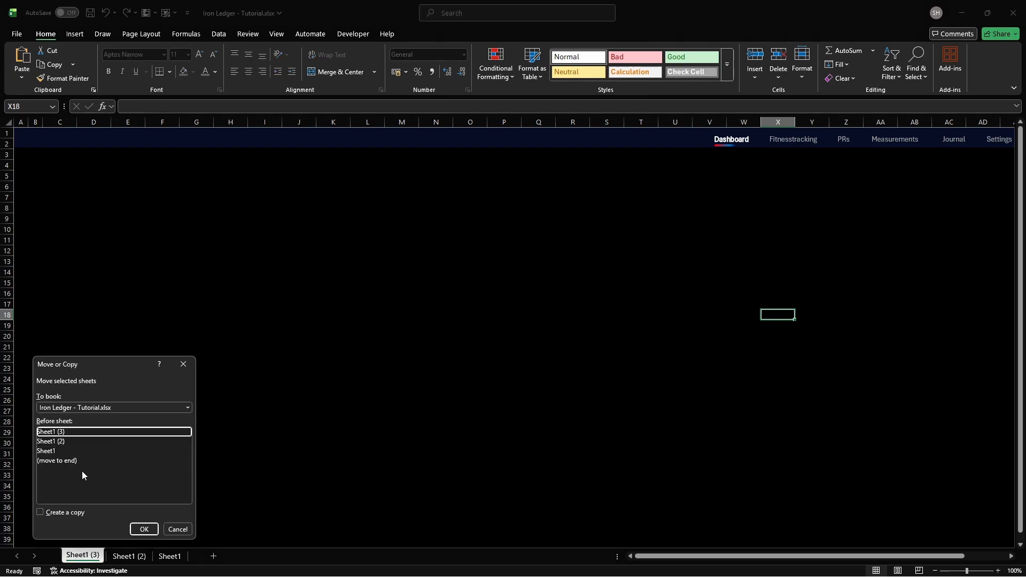
{"action": "left_click", "coordinate": [45, 513]}
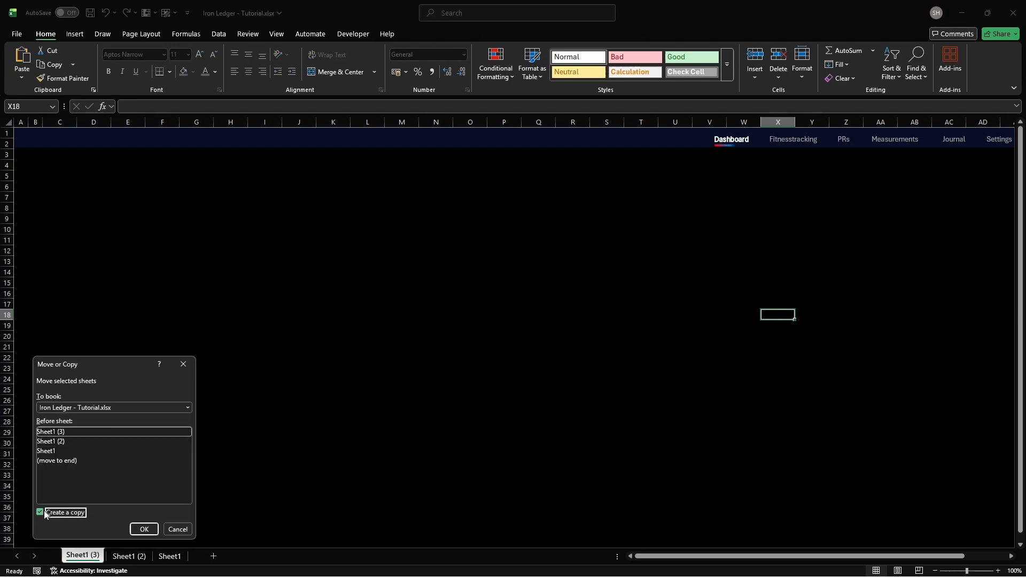
{"action": "left_click", "coordinate": [144, 530]}
{"action": "right_click", "coordinate": [86, 553]}
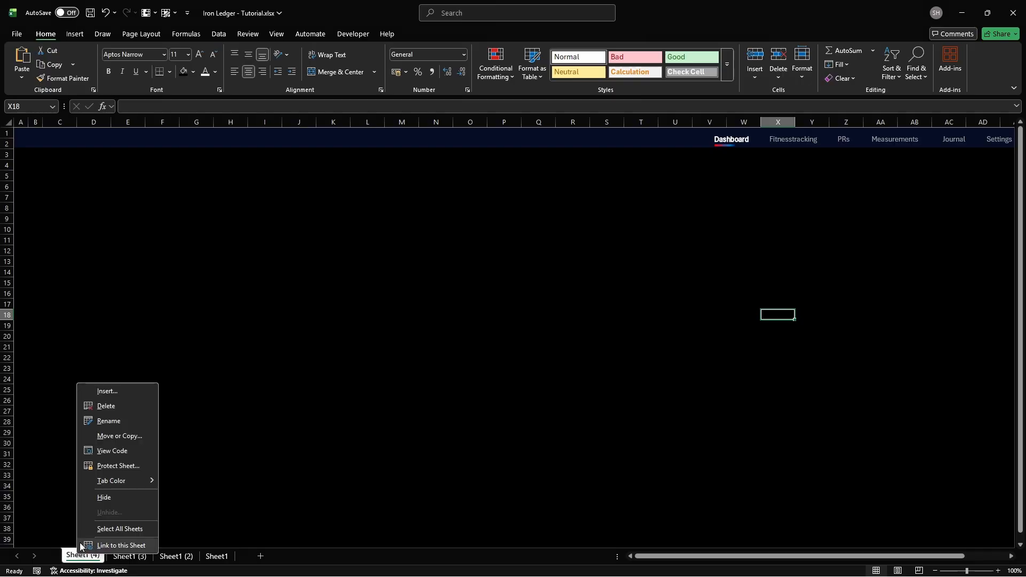
{"action": "left_click", "coordinate": [114, 437]}
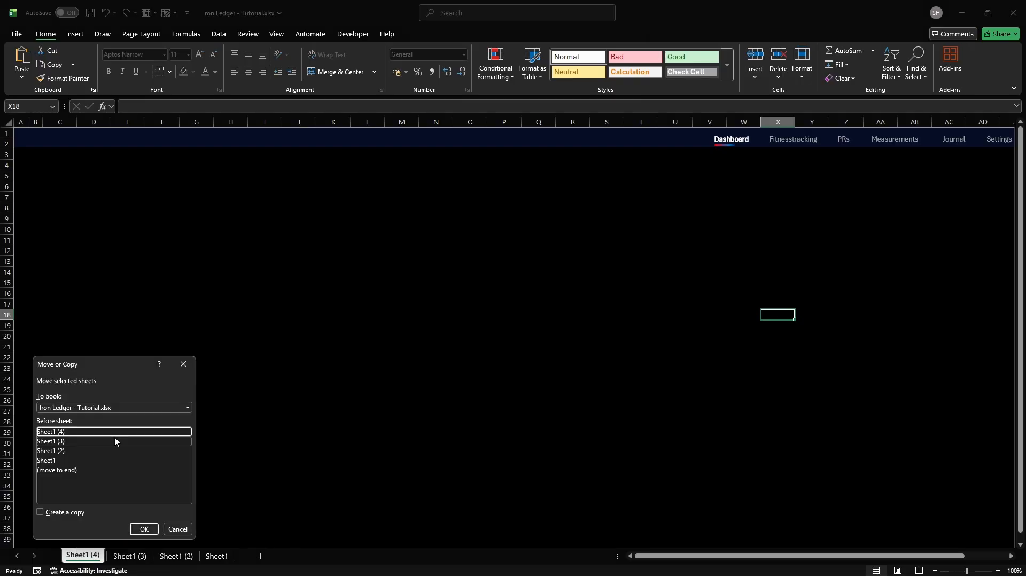
{"action": "left_click", "coordinate": [45, 513]}
{"action": "left_click", "coordinate": [143, 529]}
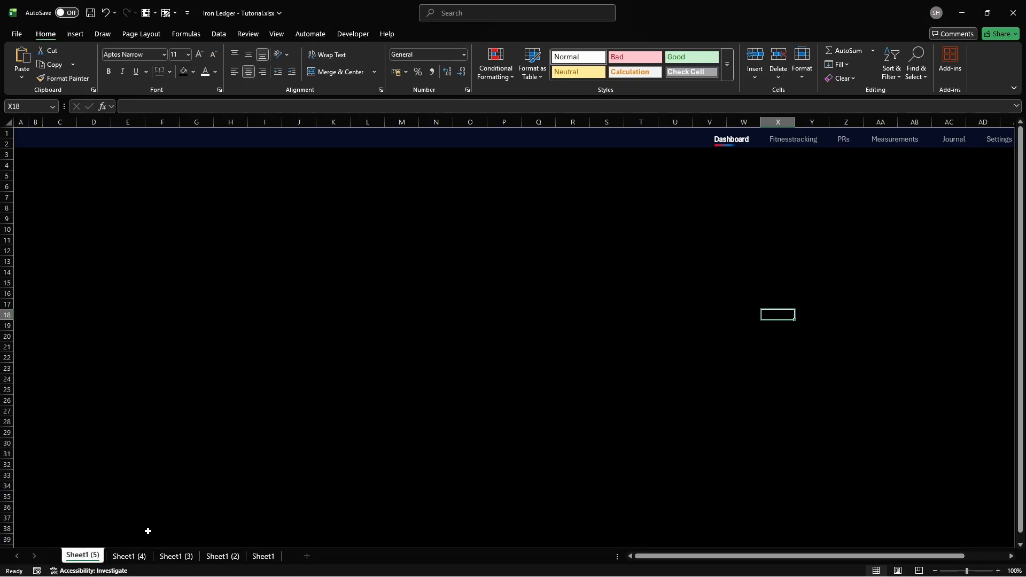
{"action": "right_click", "coordinate": [78, 558]}
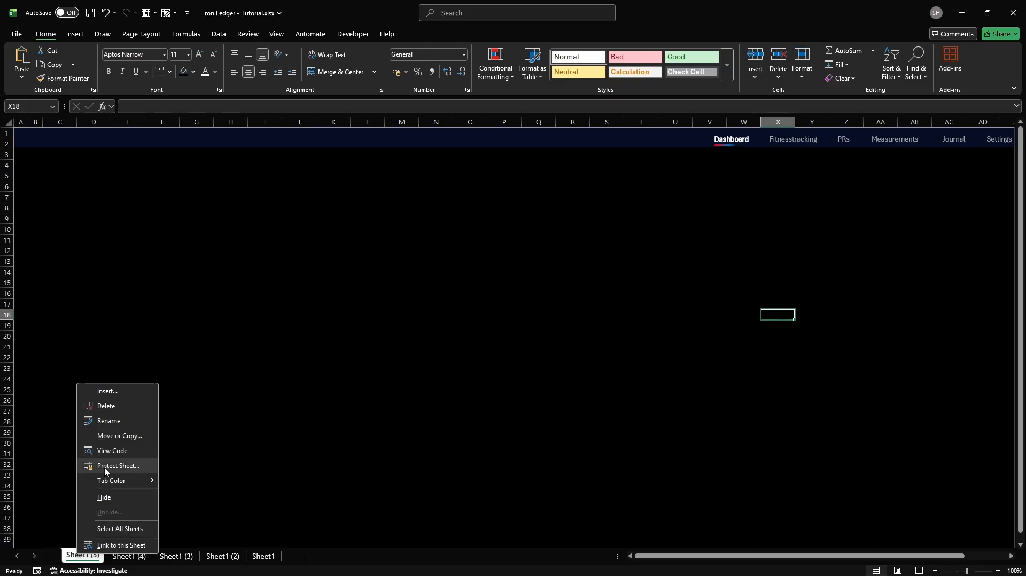
{"action": "left_click", "coordinate": [114, 436]}
{"action": "left_click", "coordinate": [45, 513]}
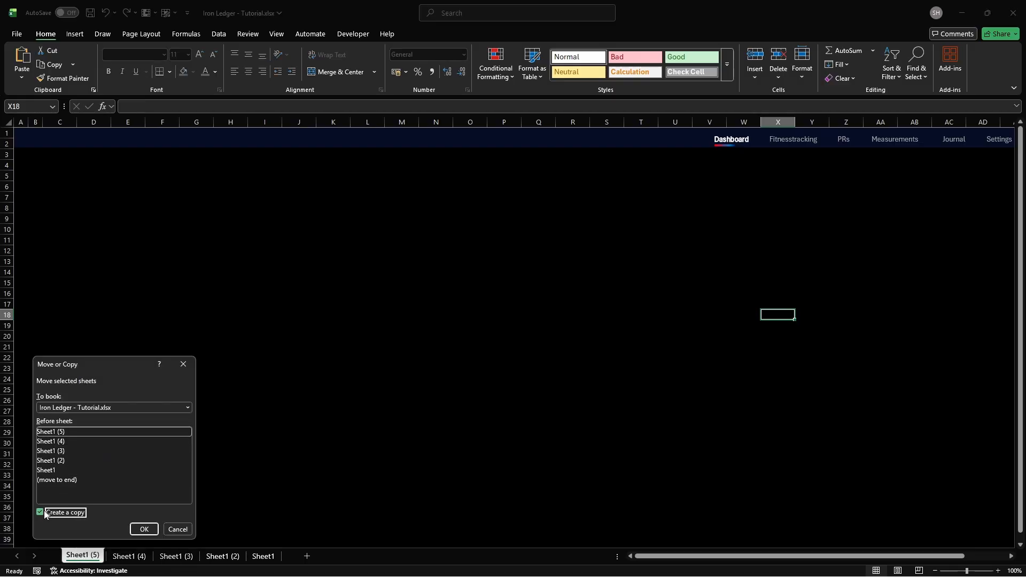
{"action": "left_click", "coordinate": [146, 529]}
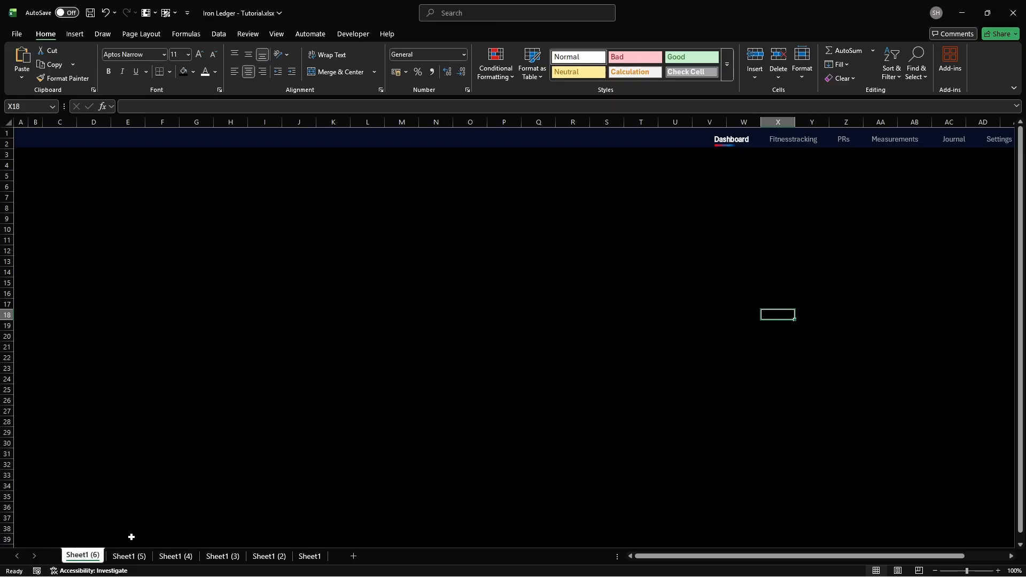
Step: Rename the first sheet, Sheet1 (6), as Dashboard
{"action": "right_click", "coordinate": [87, 558]}
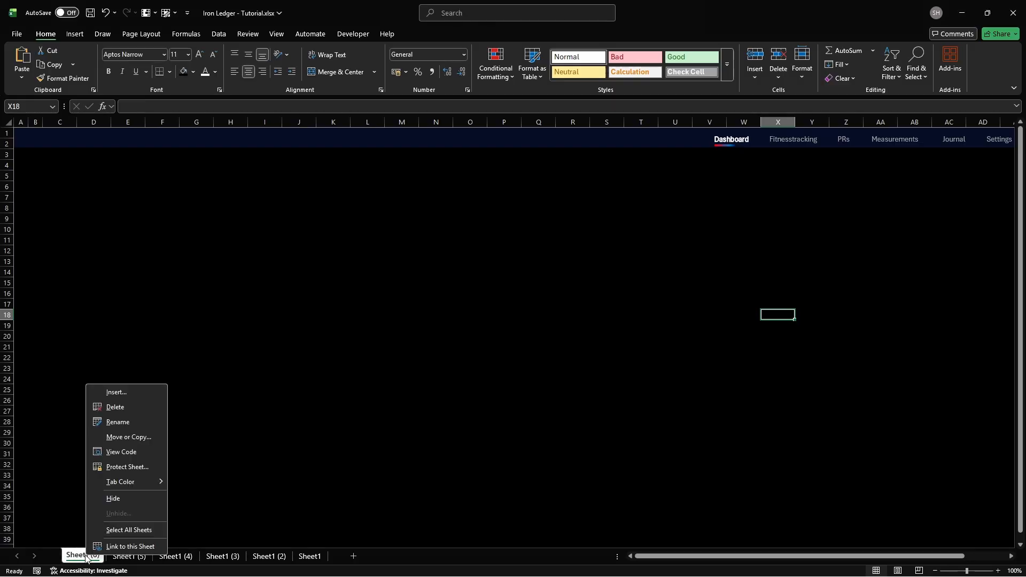
{"action": "left_click", "coordinate": [119, 425]}
{"action": "type", "text": "Dashboard"}
{"action": "key", "text": "Return"}
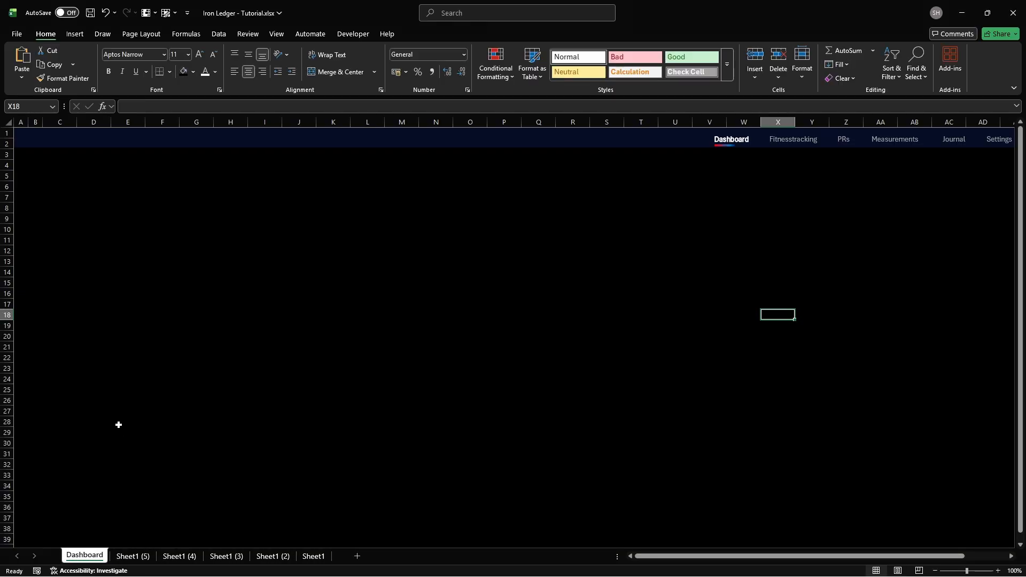
Step: Add a new blank worksheet after Dashboard and name it Calculations
{"action": "left_click", "coordinate": [357, 557]}
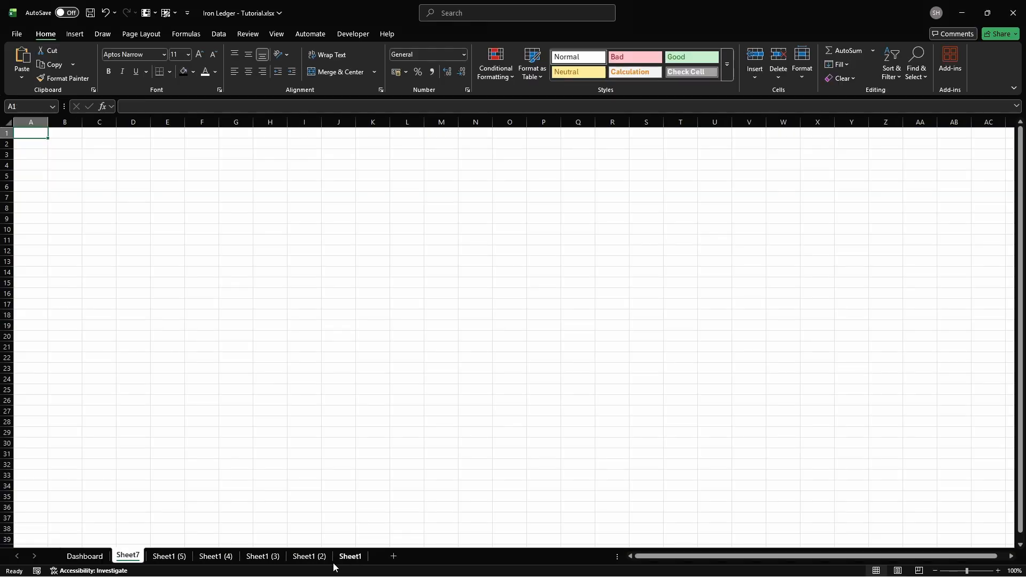
{"action": "right_click", "coordinate": [130, 559]}
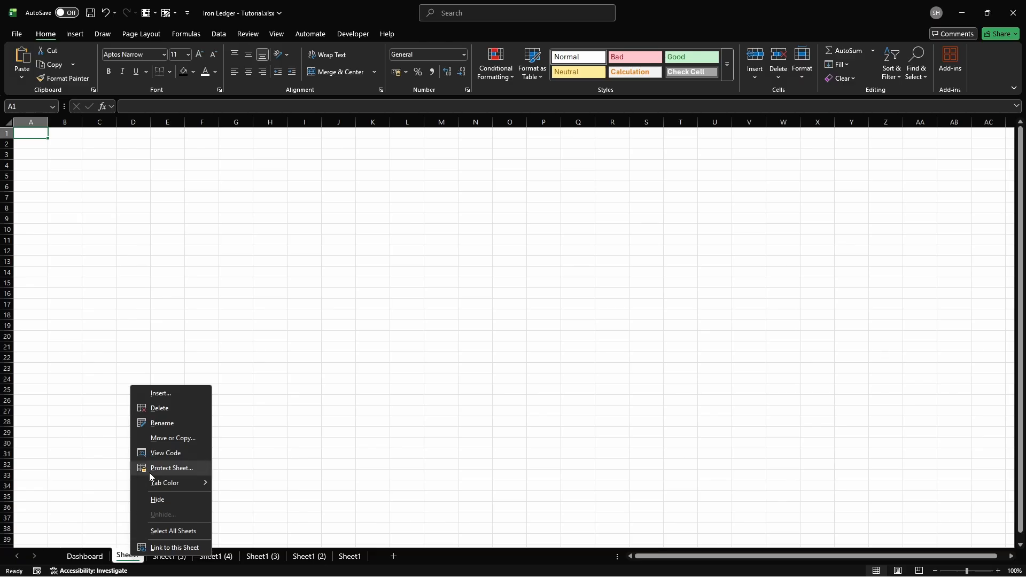
{"action": "left_click", "coordinate": [163, 421]}
{"action": "type", "text": "Calculations"}
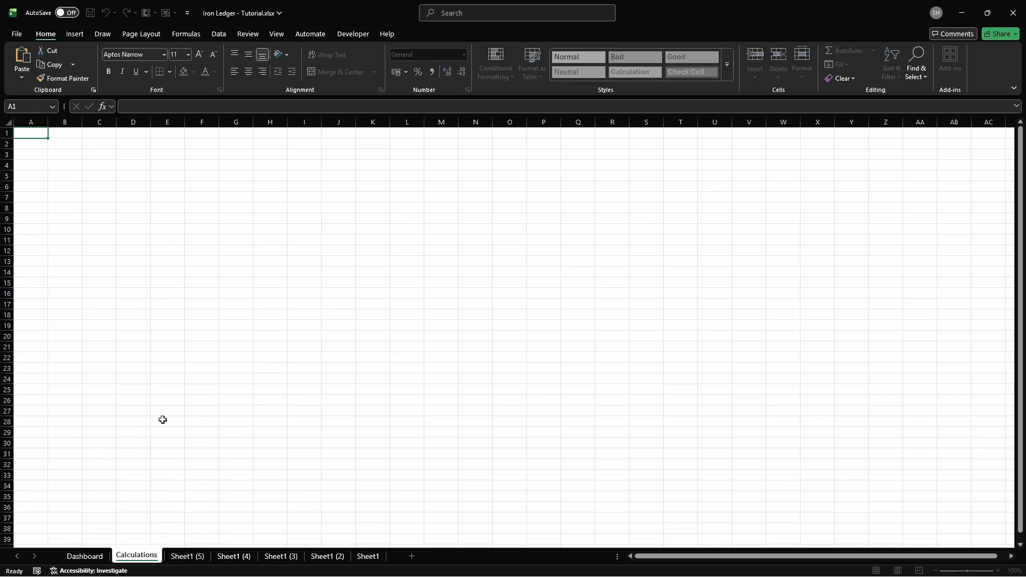
{"action": "key", "text": "Return"}
Step: Set the width of columns A and B to 3.14 and centre the contents of all cells horizontally
{"action": "left_click", "coordinate": [29, 122]}
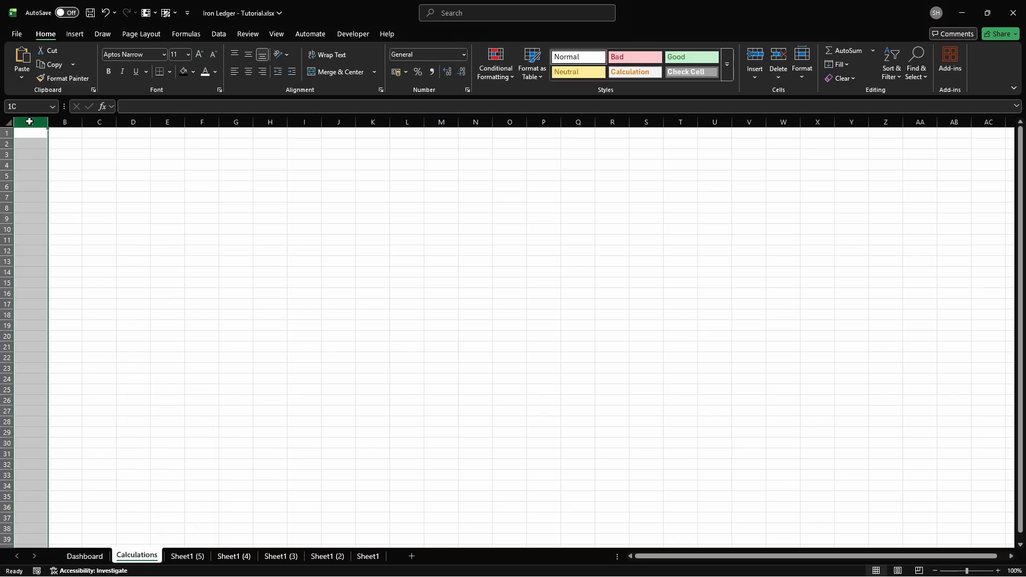
{"action": "left_click_drag", "start_coordinate": [45, 122], "coordinate": [65, 124]}
{"action": "right_click", "coordinate": [65, 124]}
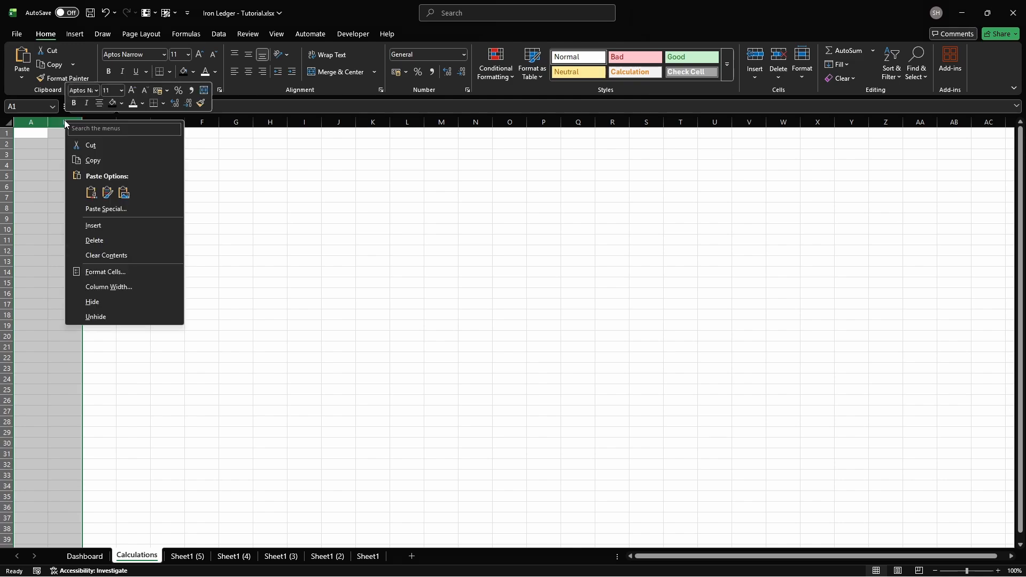
{"action": "left_click", "coordinate": [108, 288]}
{"action": "type", "text": "3.14"}
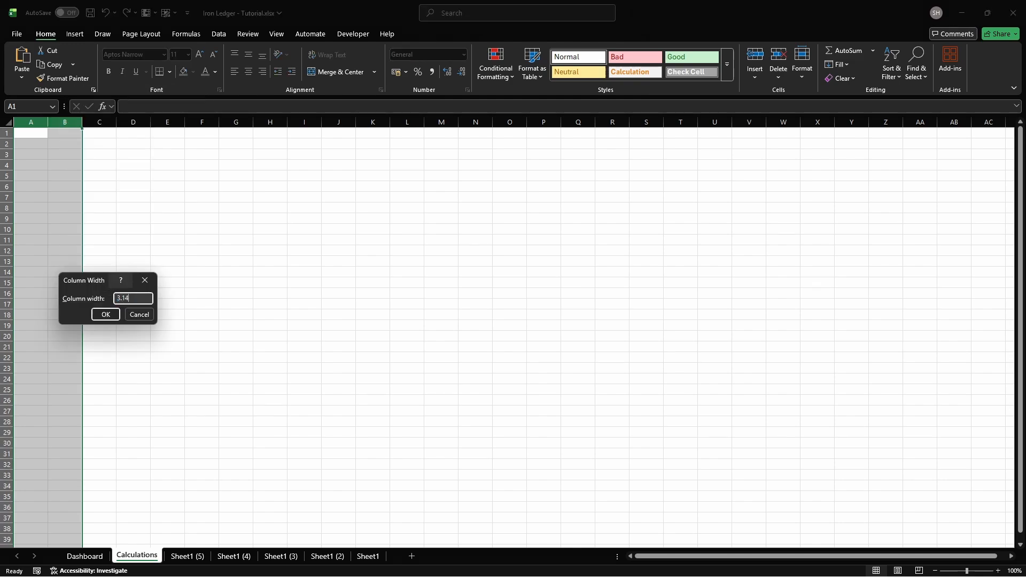
{"action": "key", "text": "Return"}
{"action": "key", "text": "ctrl+a"}
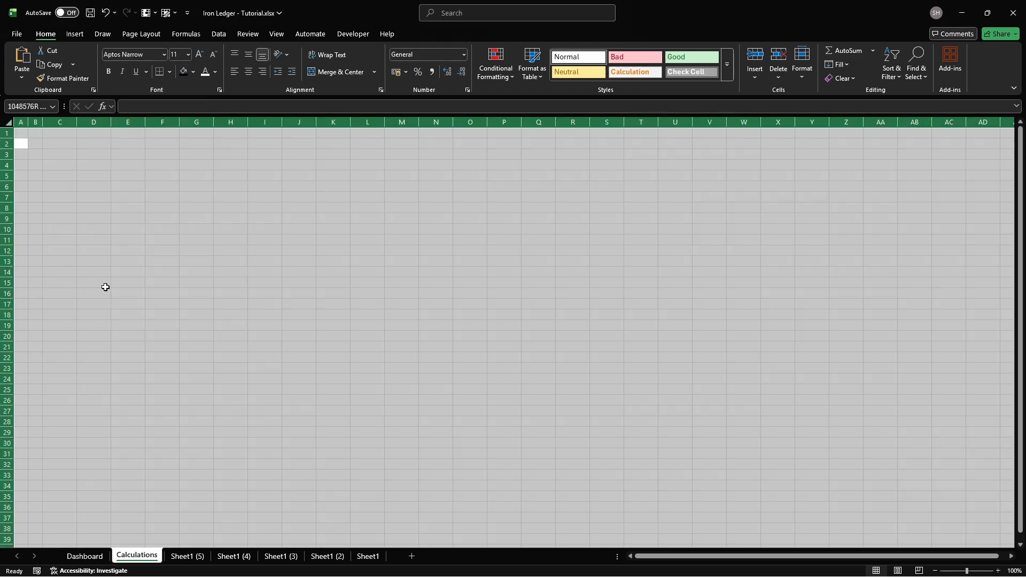
{"action": "left_click", "coordinate": [247, 73]}
Step: Set the height of rows 1 to 7 and 9 to 11 to 9, leaving out row 8
{"action": "left_click_drag", "start_coordinate": [4, 133], "coordinate": [6, 236]}
{"action": "right_click", "coordinate": [6, 238]}
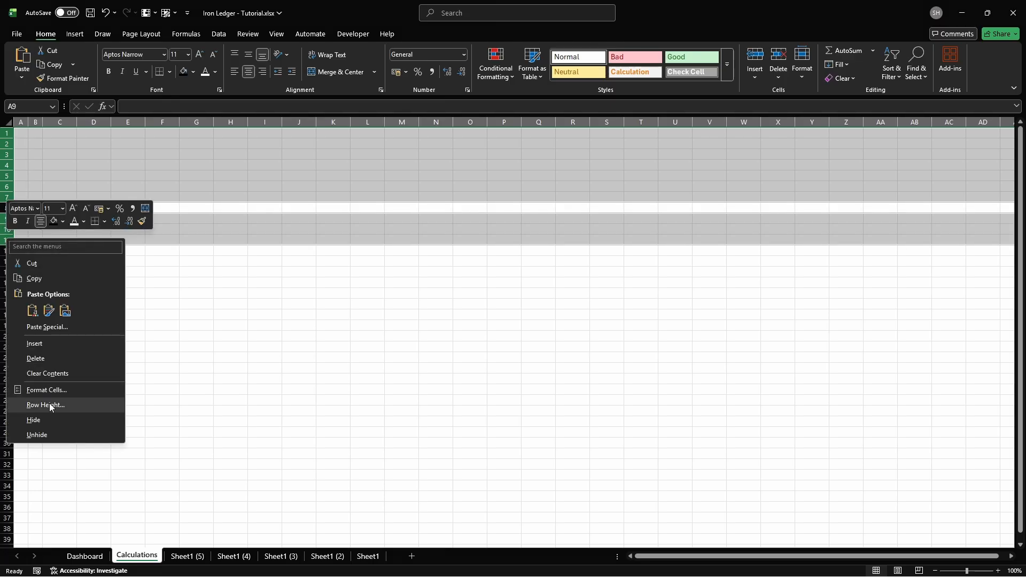
{"action": "left_click", "coordinate": [78, 406]}
{"action": "type", "text": "9"}
{"action": "key", "text": "Return"}
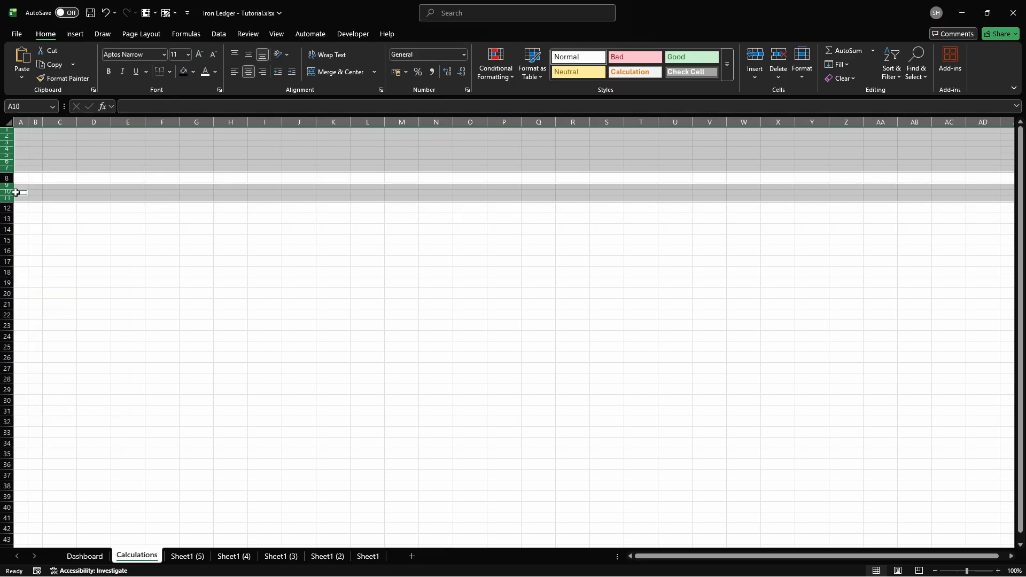
Step: Make rows 8, 12 and 14 bold
{"action": "left_click", "coordinate": [7, 178]}
{"action": "left_click", "coordinate": [5, 208], "text": "ctrl"}
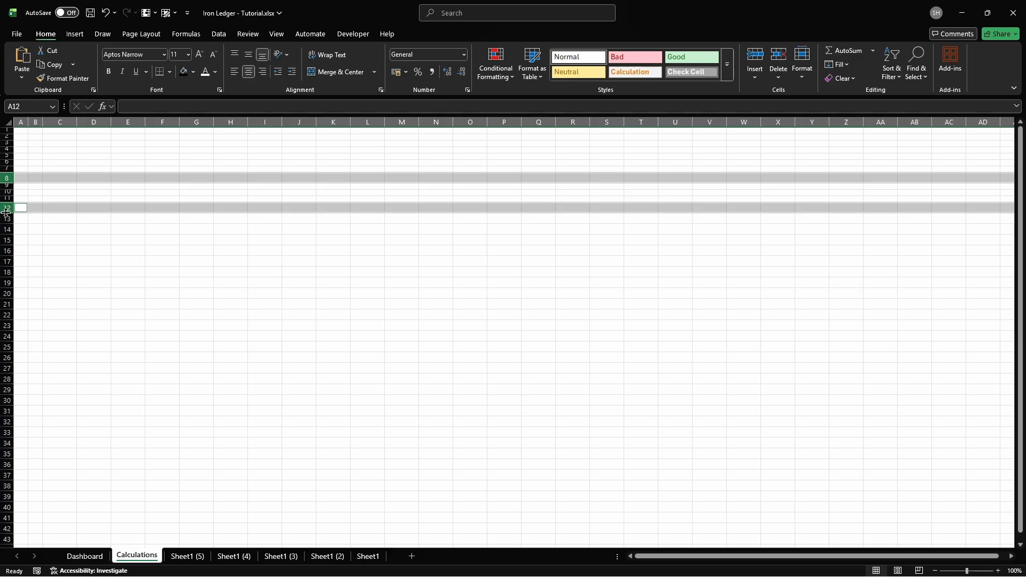
{"action": "left_click", "coordinate": [5, 229], "text": "ctrl"}
{"action": "key", "text": "ctrl+b"}
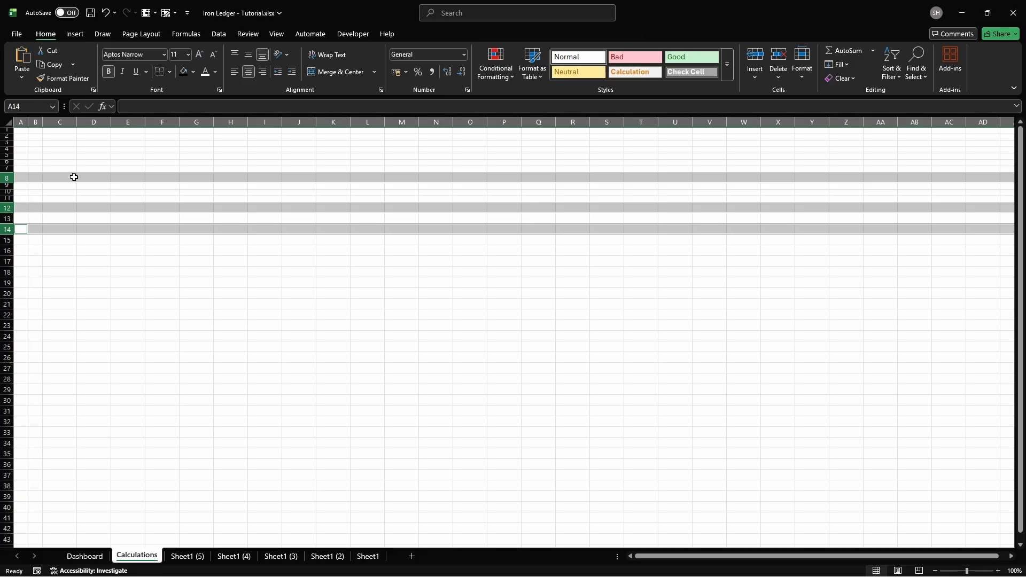
Step: Fill cell C8 with the custom dark blue colour #153D64
{"action": "left_click", "coordinate": [72, 177]}
{"action": "left_click", "coordinate": [194, 72]}
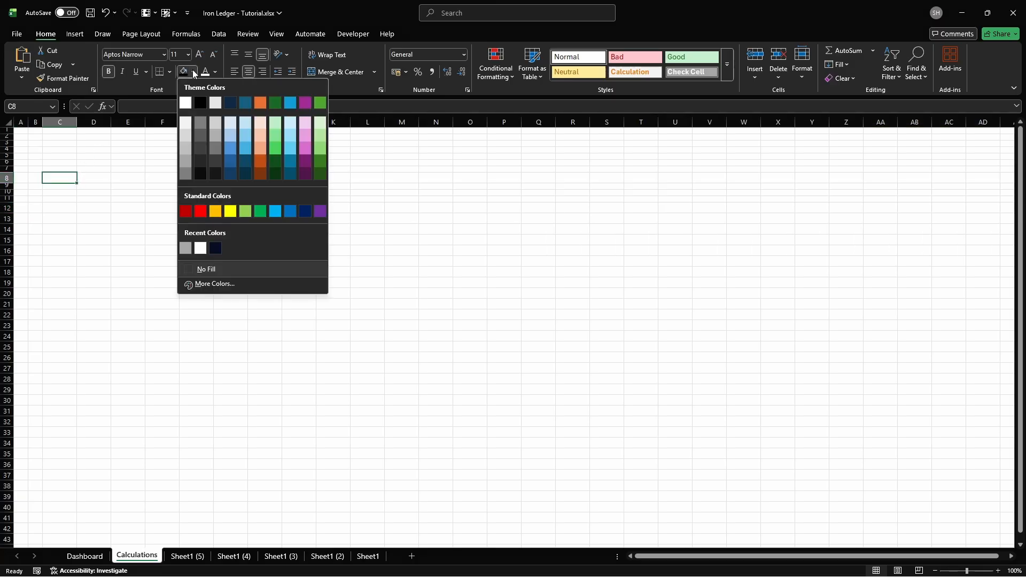
{"action": "left_click", "coordinate": [190, 284]}
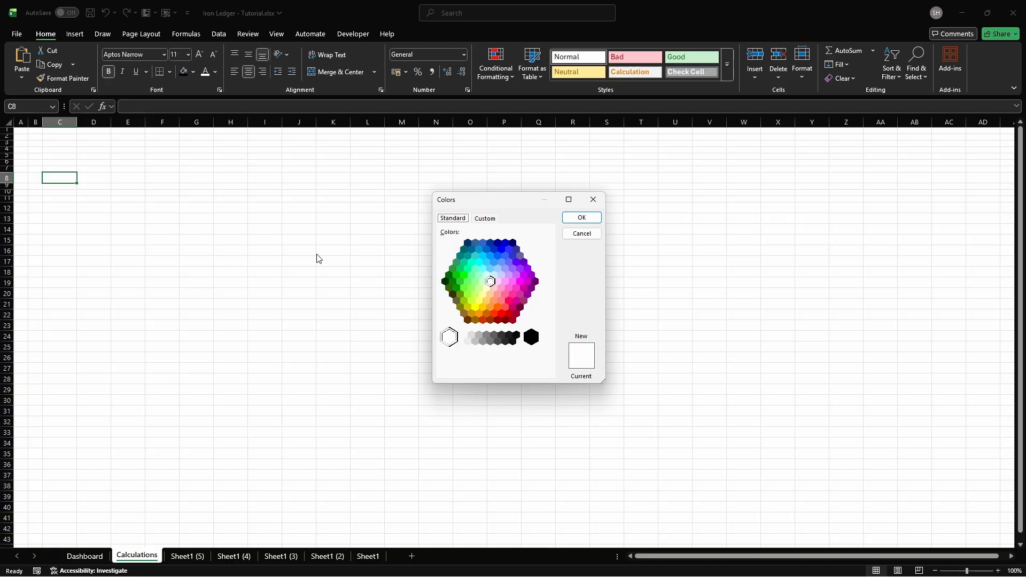
{"action": "left_click", "coordinate": [483, 220]}
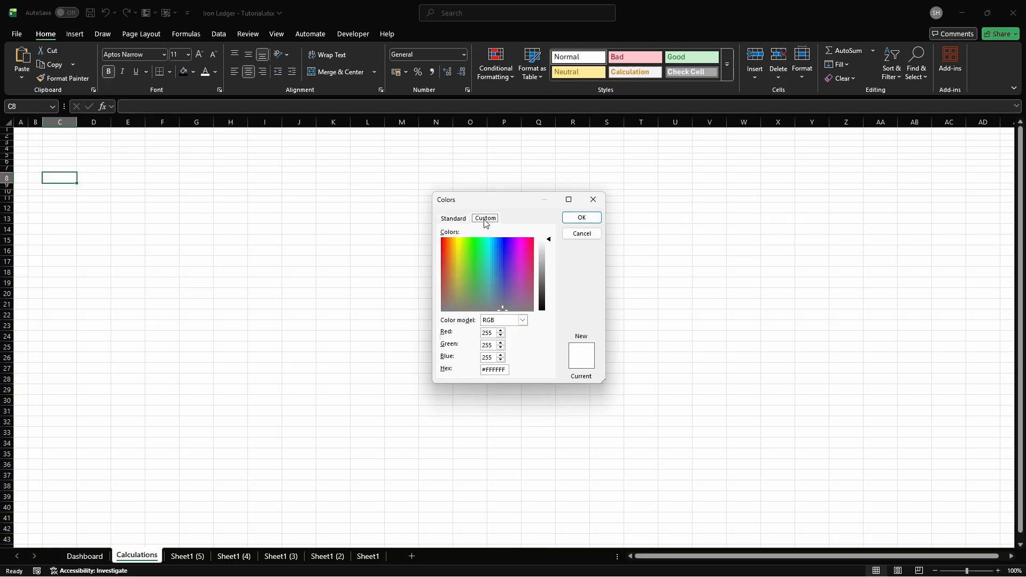
{"action": "double_click", "coordinate": [504, 368]}
{"action": "type", "text": "153D64"}
{"action": "key", "text": "Return"}
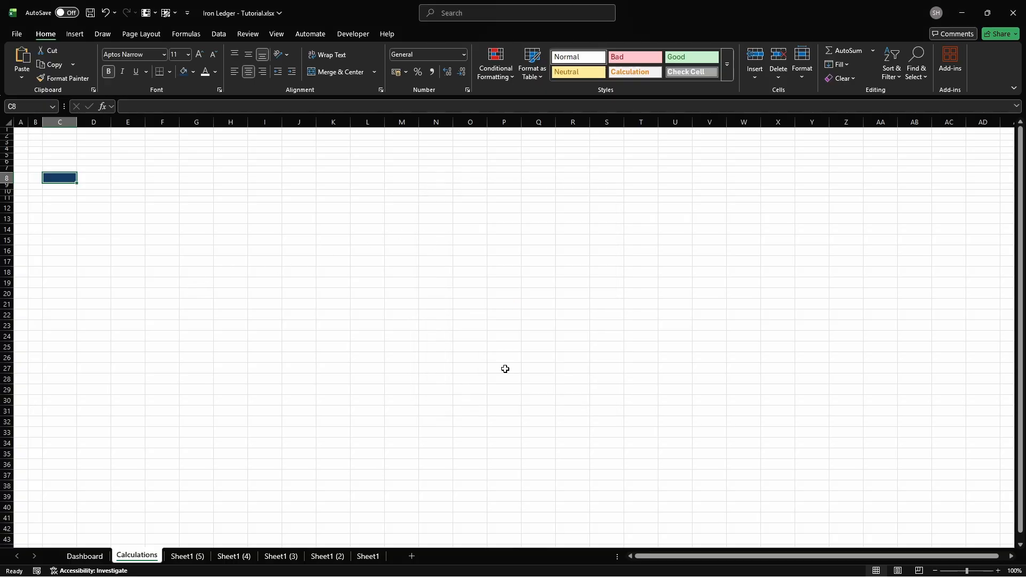
Step: Set the font colour of cell C8 to white, #FFFFFF
{"action": "left_click", "coordinate": [216, 72]}
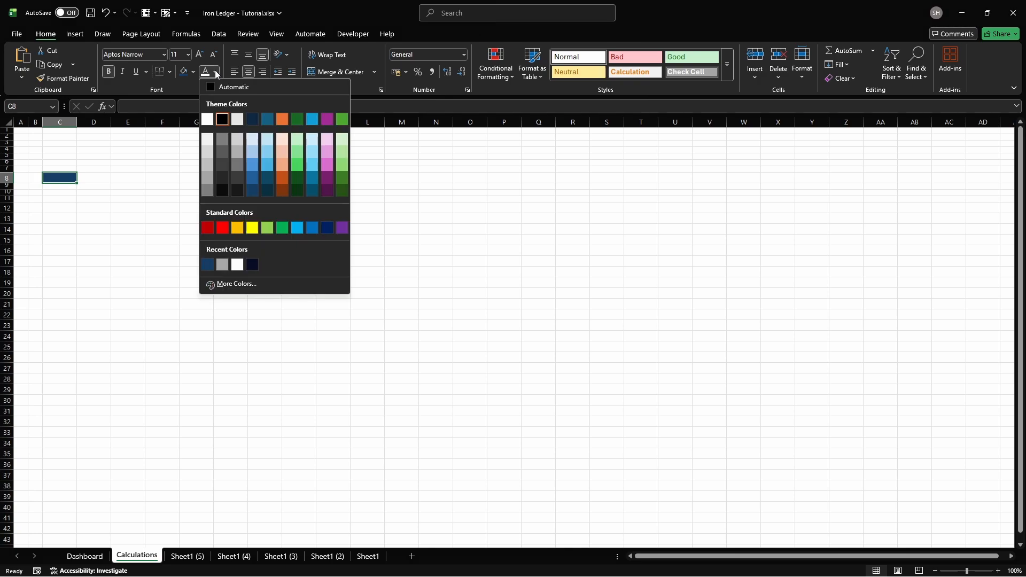
{"action": "left_click", "coordinate": [214, 285]}
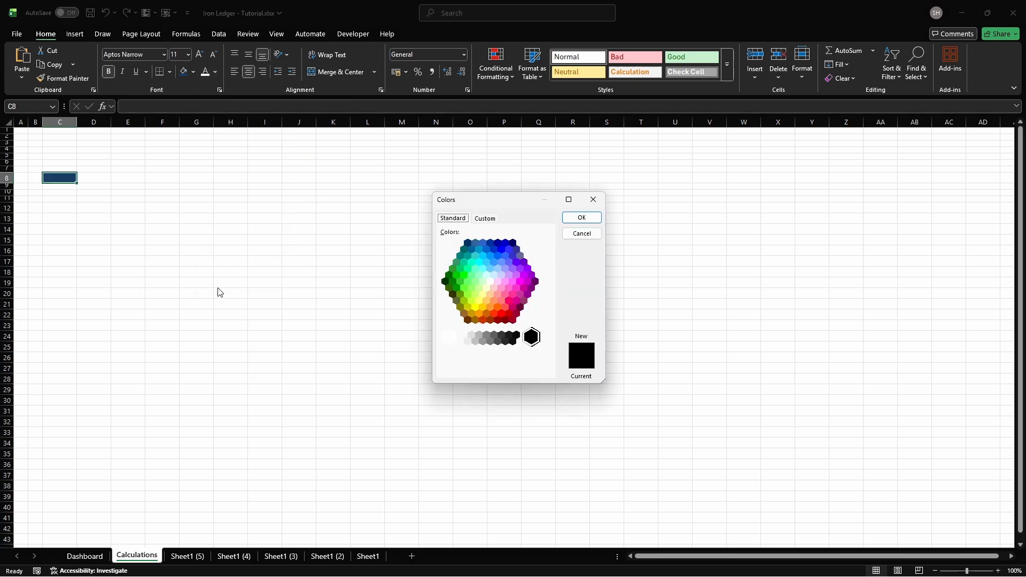
{"action": "left_click", "coordinate": [485, 219]}
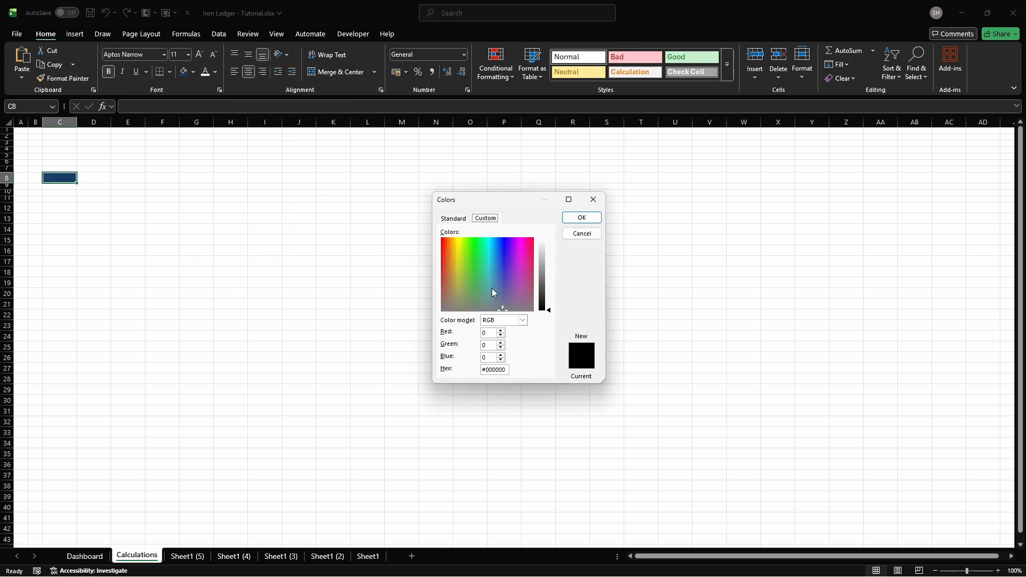
{"action": "left_click", "coordinate": [507, 370]}
{"action": "key", "text": "ctrl+a"}
{"action": "type", "text": "#FFFFFF"}
{"action": "key", "text": "Return"}
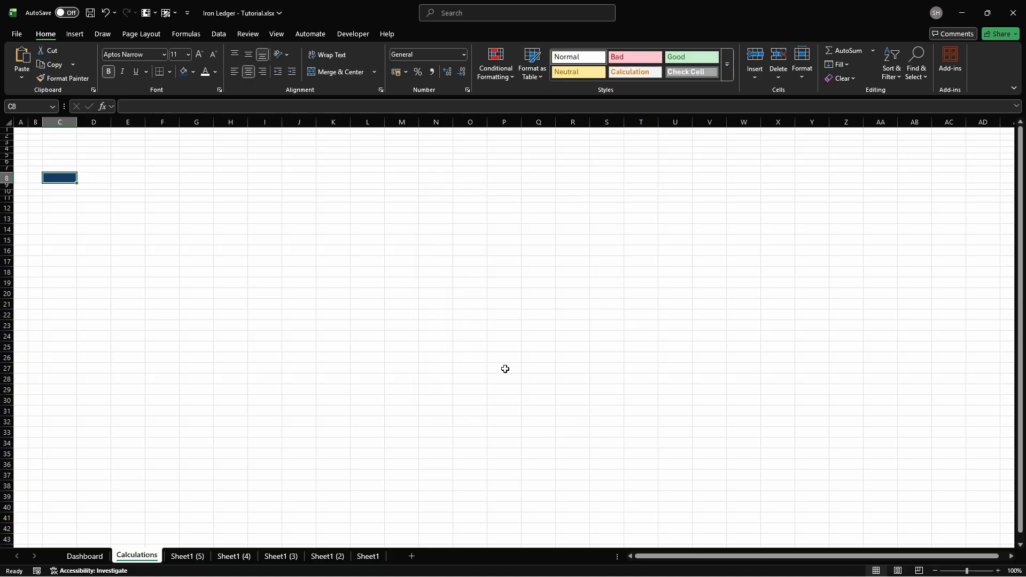
Step: Enter Dashboard in C8 and merge and centre it across C8:CE8
{"action": "type", "text": "Dashboard"}
{"action": "key", "text": "ctrl+Return"}
{"action": "key", "text": "shift+Right"}
{"action": "key", "text": "shift+Right"}
{"action": "key", "text": "shift+Right"}
{"action": "key", "text": "shift+Right"}
{"action": "key", "text": "shift+Right"}
{"action": "key", "text": "shift+Right"}
{"action": "key", "text": "shift+Right"}
{"action": "key", "text": "shift+Right"}
{"action": "key", "text": "shift+Right"}
{"action": "key", "text": "shift+Right"}
{"action": "key", "text": "shift+Right"}
{"action": "key", "text": "shift+Right"}
{"action": "key", "text": "shift+Right"}
{"action": "key", "text": "shift+Right"}
{"action": "key", "text": "shift+Right"}
{"action": "key", "text": "shift+Right"}
{"action": "key", "text": "shift+Right"}
{"action": "key", "text": "shift+Right"}
{"action": "key", "text": "shift+Right"}
{"action": "key", "text": "shift+Right"}
{"action": "key", "text": "shift+Right"}
{"action": "key", "text": "shift+Right"}
{"action": "key", "text": "shift+Right"}
{"action": "key", "text": "shift+Right"}
{"action": "key", "text": "shift+Right"}
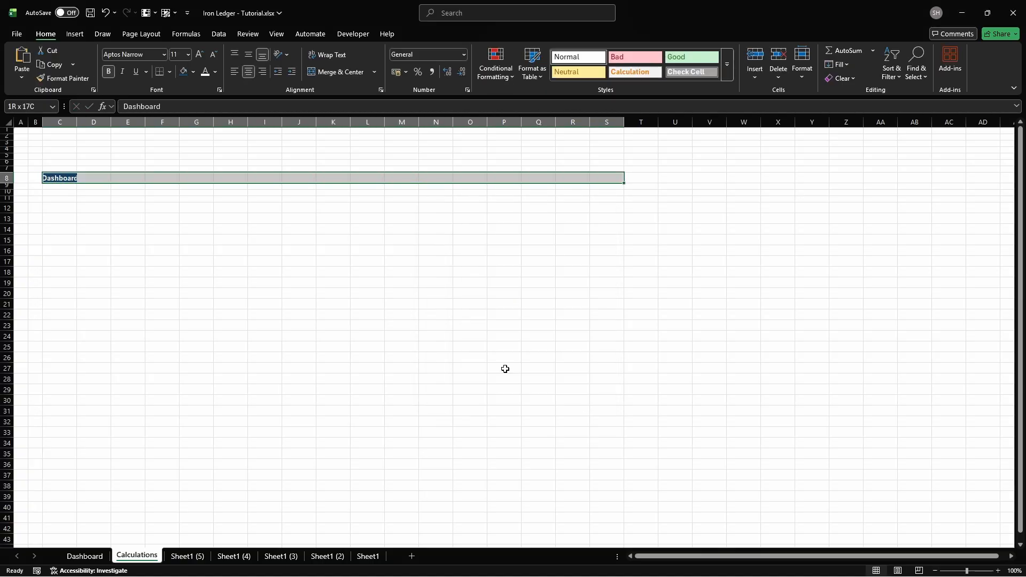
{"action": "key", "text": "shift+Right"}
{"action": "key", "text": "shift+Right"}
{"action": "key", "text": "shift+Right"}
{"action": "key", "text": "shift+Right"}
{"action": "key", "text": "shift+Right"}
{"action": "key", "text": "shift+Right"}
{"action": "key", "text": "shift+Right"}
{"action": "key", "text": "shift+Right"}
{"action": "key", "text": "shift+Right"}
{"action": "key", "text": "shift+Right"}
{"action": "key", "text": "shift+Right"}
{"action": "key", "text": "shift+Right"}
{"action": "key", "text": "shift+Right"}
{"action": "key", "text": "shift+Right"}
{"action": "key", "text": "shift+Right"}
{"action": "key", "text": "shift+Right"}
{"action": "key", "text": "shift+Right"}
{"action": "key", "text": "shift+Right"}
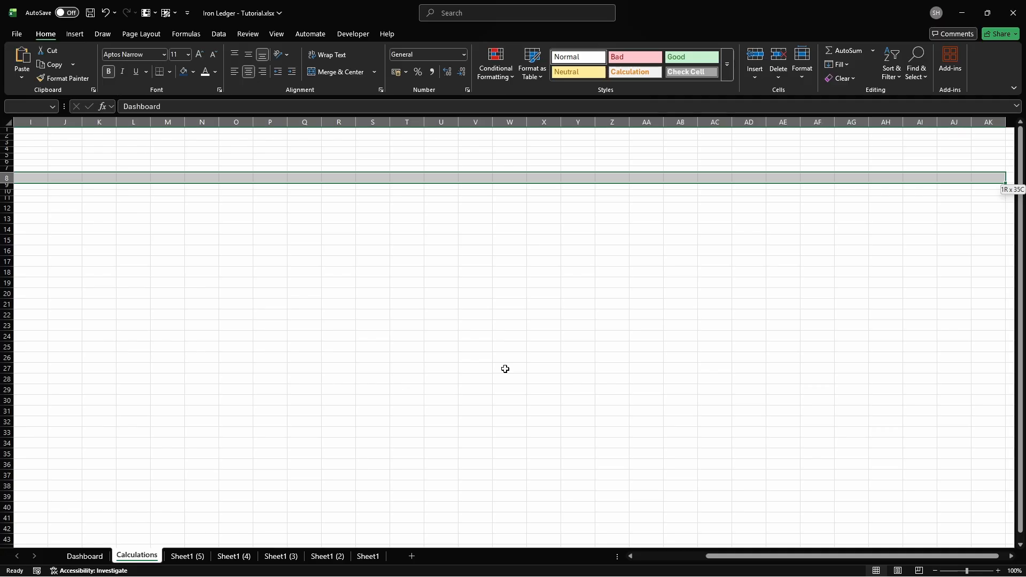
{"action": "key", "text": "shift+Right"}
{"action": "key", "text": "shift+Right"}
{"action": "key", "text": "shift+Right"}
{"action": "key", "text": "shift+Right"}
{"action": "key", "text": "shift+Right"}
{"action": "key", "text": "shift+Right"}
{"action": "key", "text": "shift+Right"}
{"action": "key", "text": "shift+Right"}
{"action": "key", "text": "shift+Right"}
{"action": "key", "text": "shift+Right"}
{"action": "key", "text": "shift+Right"}
{"action": "key", "text": "shift+Right"}
{"action": "key", "text": "shift+Right"}
{"action": "key", "text": "shift+Right"}
{"action": "key", "text": "shift+Right"}
{"action": "key", "text": "shift+Right"}
{"action": "key", "text": "shift+Right"}
{"action": "key", "text": "shift+Right"}
{"action": "key", "text": "shift+Right"}
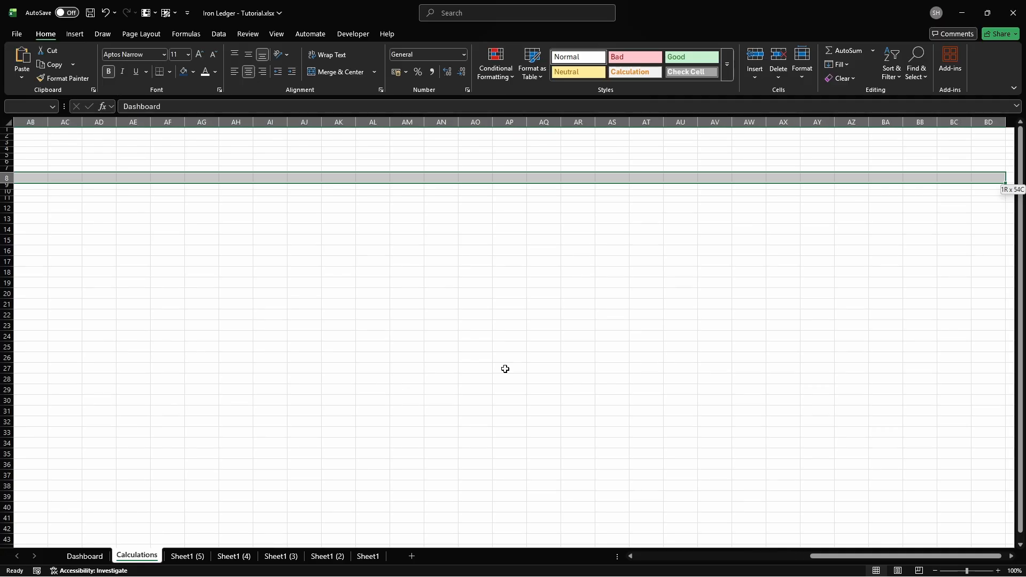
{"action": "key", "text": "shift+Right"}
{"action": "key", "text": "shift+Right"}
{"action": "key", "text": "shift+Right"}
{"action": "key", "text": "shift+Right"}
{"action": "key", "text": "shift+Right"}
{"action": "key", "text": "shift+Right"}
{"action": "key", "text": "shift+Right"}
{"action": "key", "text": "shift+Right"}
{"action": "key", "text": "shift+Right"}
{"action": "key", "text": "shift+Right"}
{"action": "key", "text": "shift+Right"}
{"action": "key", "text": "shift+Right"}
{"action": "key", "text": "shift+Right"}
{"action": "key", "text": "shift+Right"}
{"action": "key", "text": "shift+Right"}
{"action": "key", "text": "shift+Right"}
{"action": "key", "text": "shift+Right"}
{"action": "key", "text": "shift+Right"}
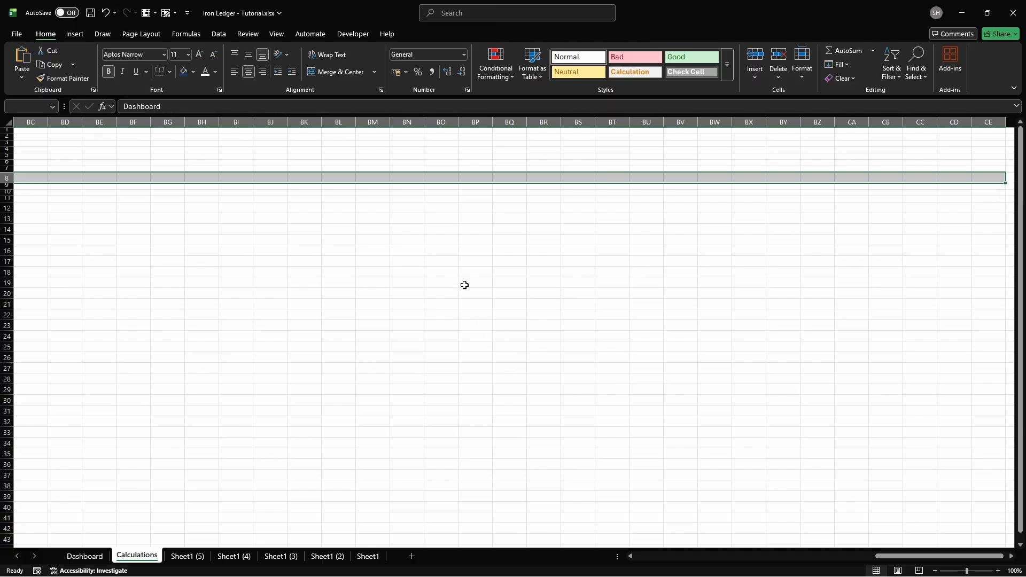
{"action": "left_click", "coordinate": [335, 71]}
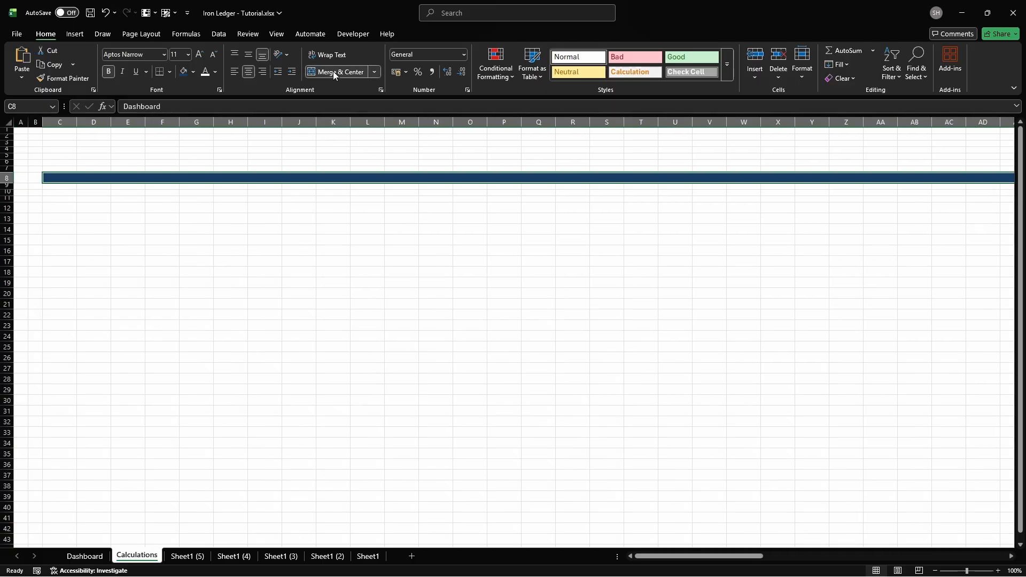
Step: Fill cell C12 with the custom light grey colour #D9D9D9
{"action": "left_click", "coordinate": [59, 208]}
{"action": "left_click", "coordinate": [193, 71]}
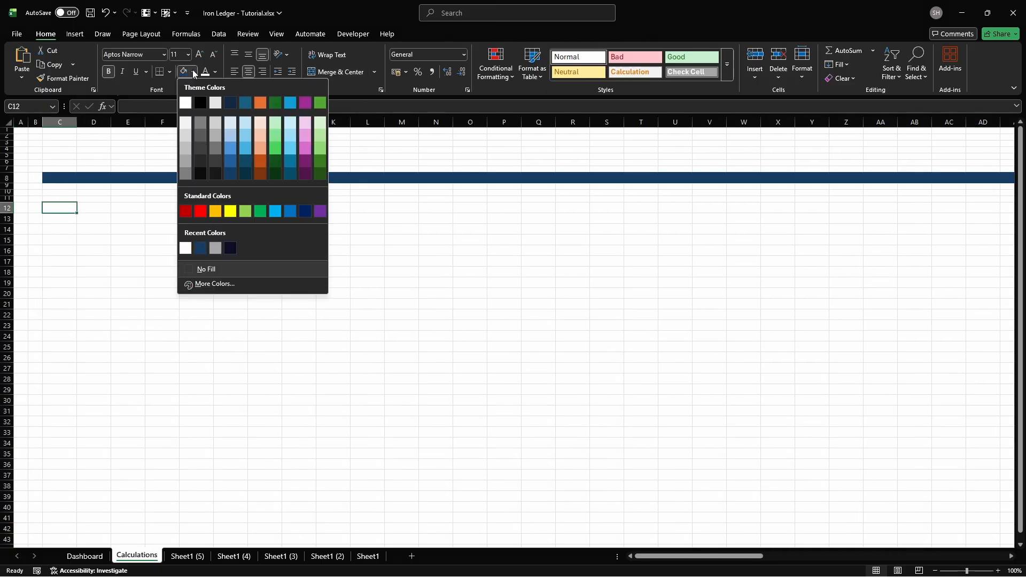
{"action": "left_click", "coordinate": [191, 287]}
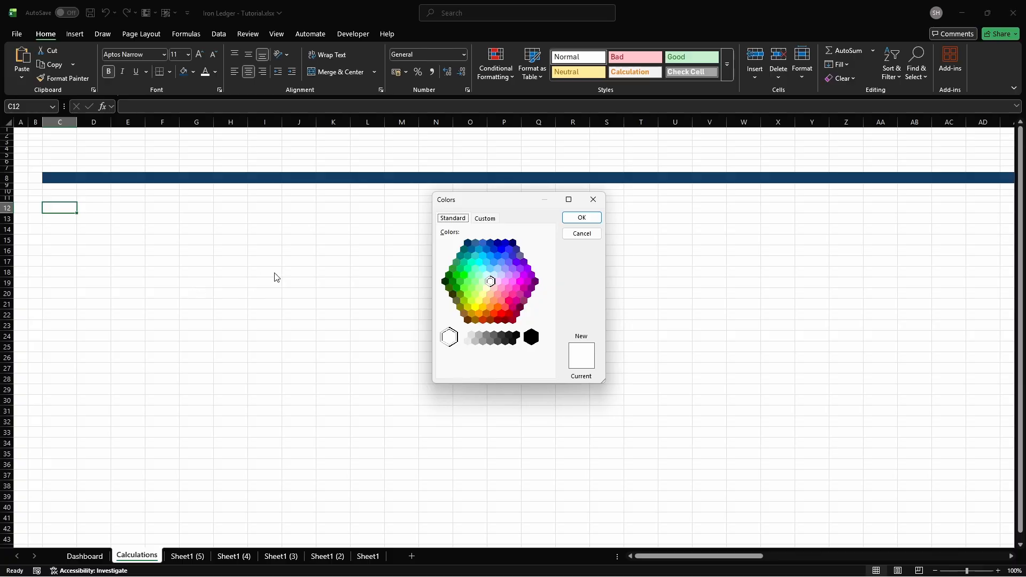
{"action": "left_click", "coordinate": [485, 218]}
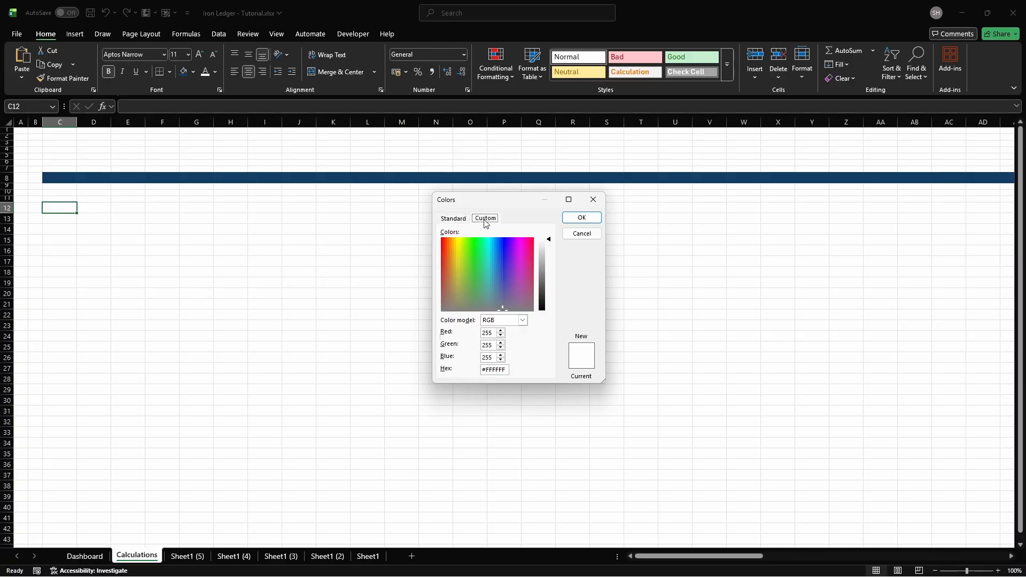
{"action": "double_click", "coordinate": [494, 370]}
{"action": "type", "text": "D9D9D9"}
{"action": "key", "text": "Return"}
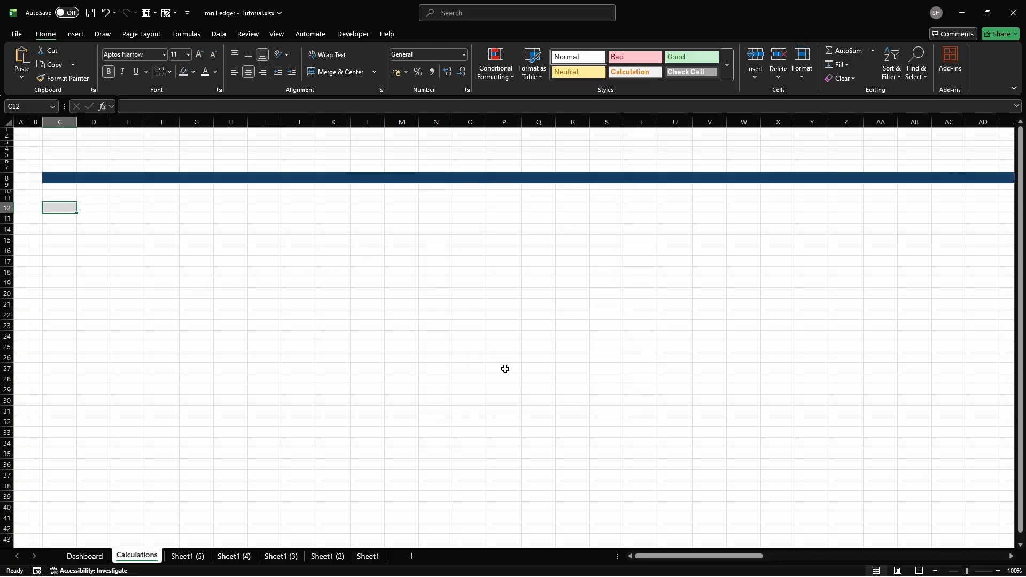
Step: Set the font colour of cell C12 to black, #000000
{"action": "left_click", "coordinate": [215, 73]}
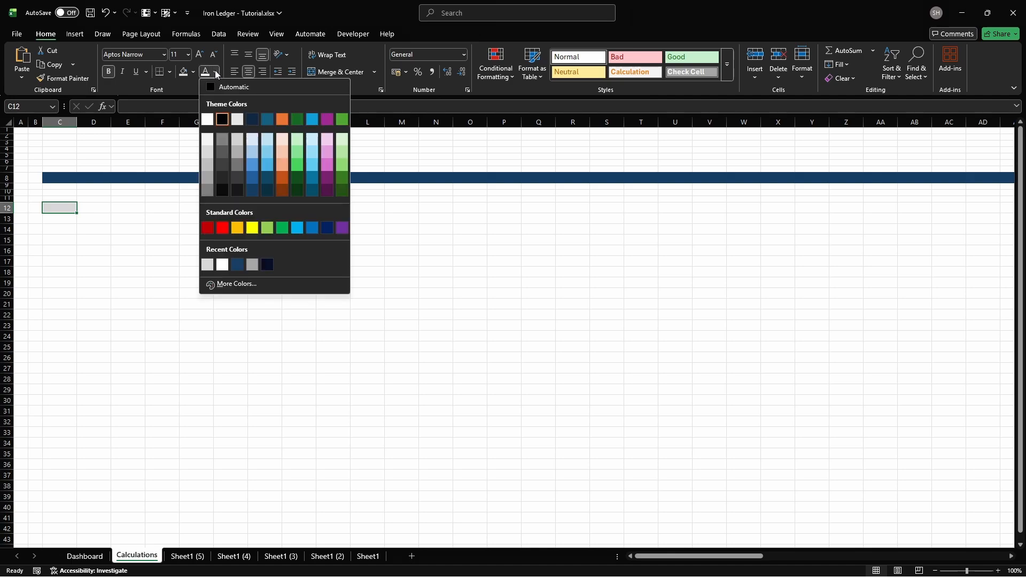
{"action": "left_click", "coordinate": [214, 286]}
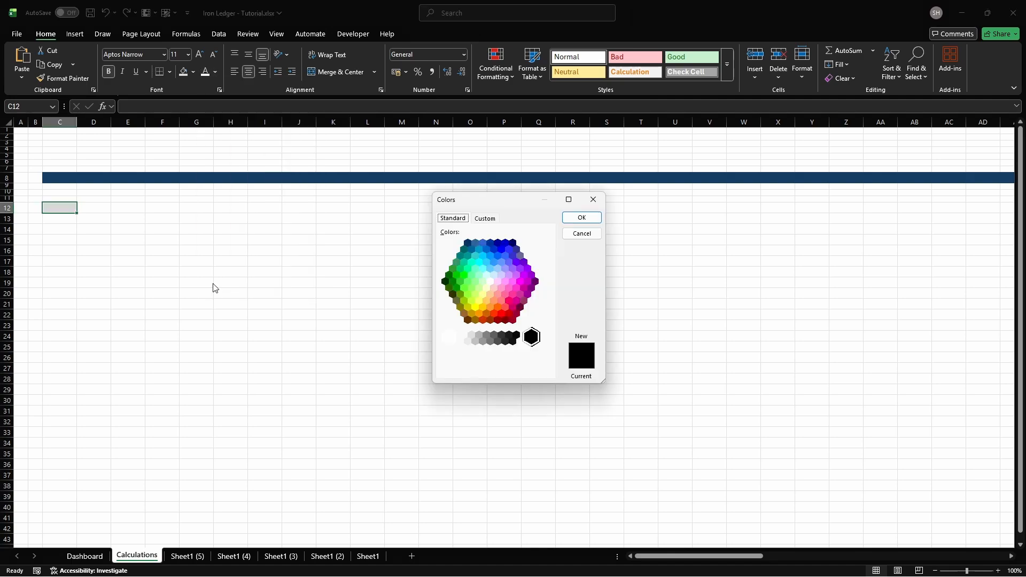
{"action": "left_click", "coordinate": [485, 218]}
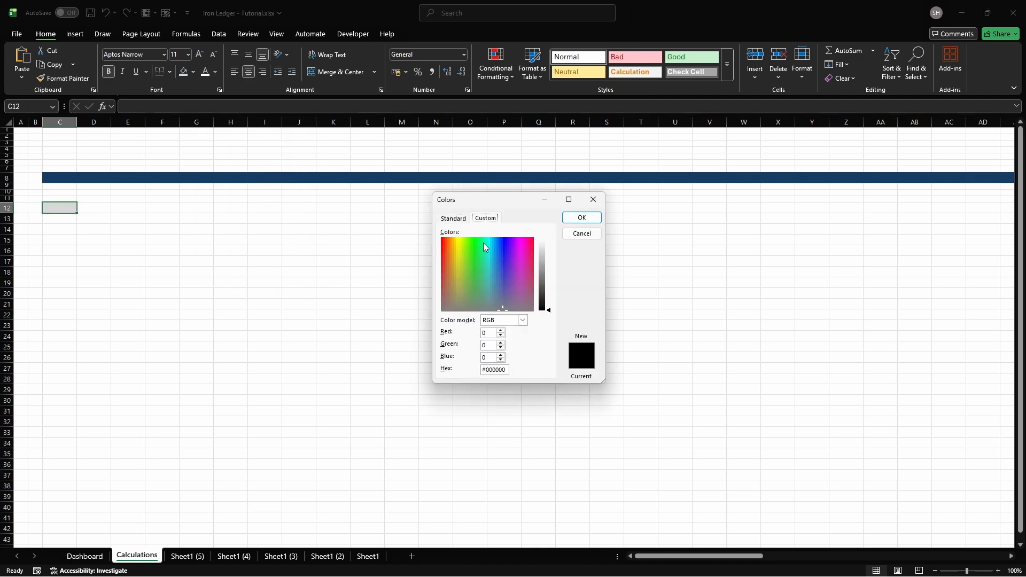
{"action": "double_click", "coordinate": [505, 370]}
{"action": "type", "text": "000000"}
{"action": "key", "text": "Return"}
Step: Enter General in C12 and merge and centre it across C12:D12
{"action": "type", "text": "General"}
{"action": "key", "text": "Return"}
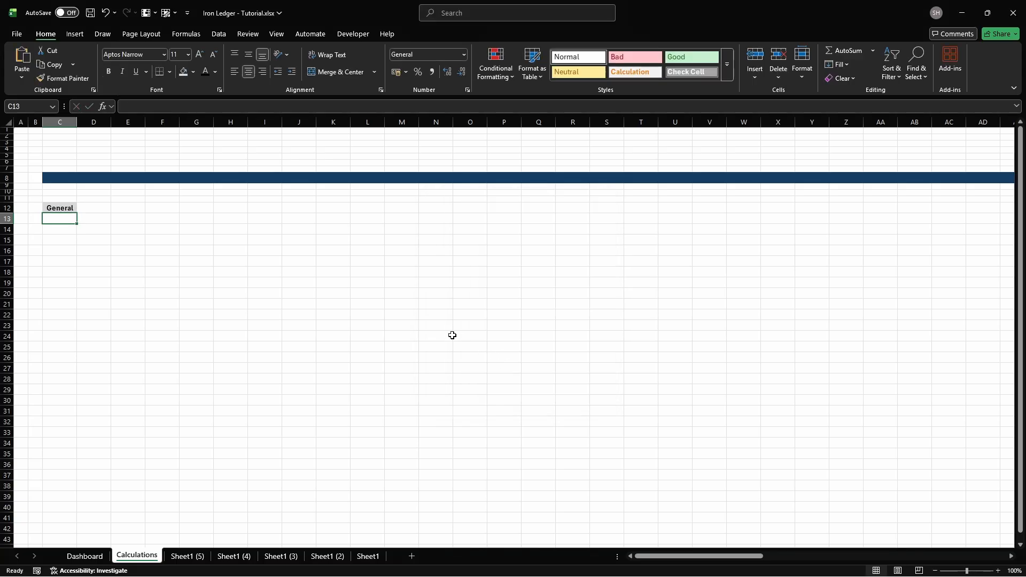
{"action": "left_click_drag", "start_coordinate": [57, 209], "coordinate": [57, 209]}
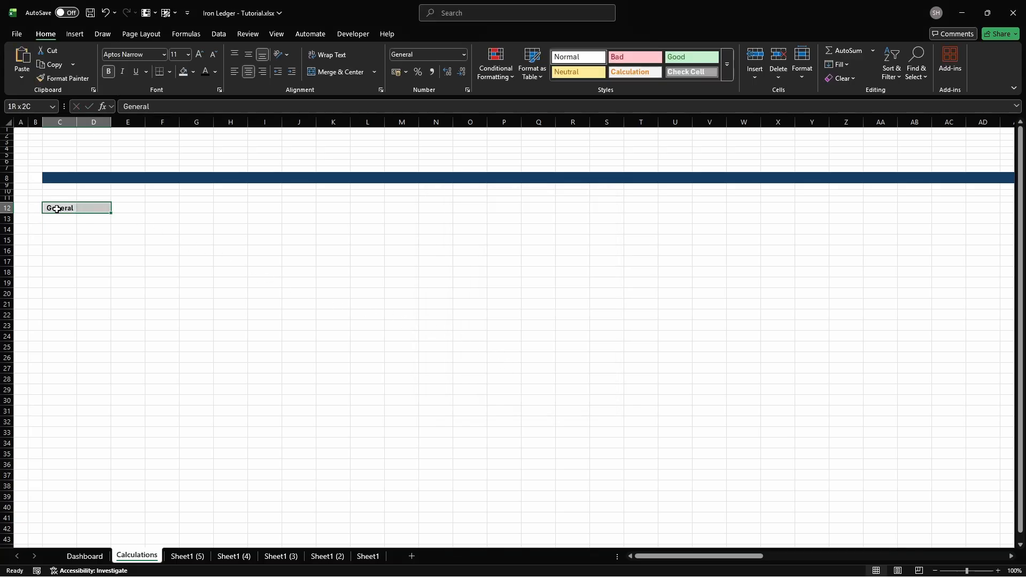
{"action": "left_click", "coordinate": [335, 73]}
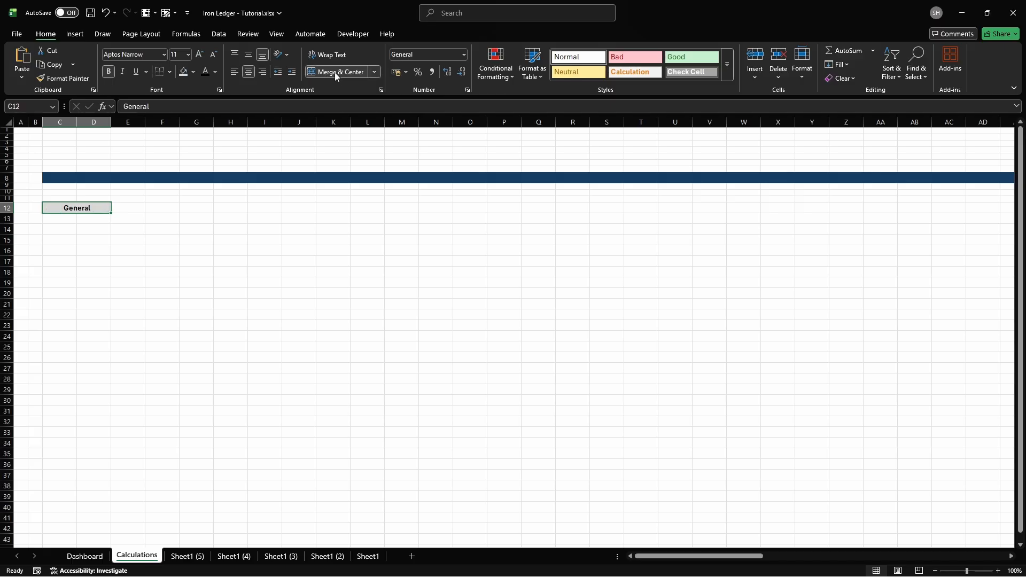
Step: Enlarge the formula bar, and enter the label Today Helper in D17 with the formula =TODAY() below it in D18
{"action": "left_click_drag", "start_coordinate": [390, 117], "coordinate": [396, 210]}
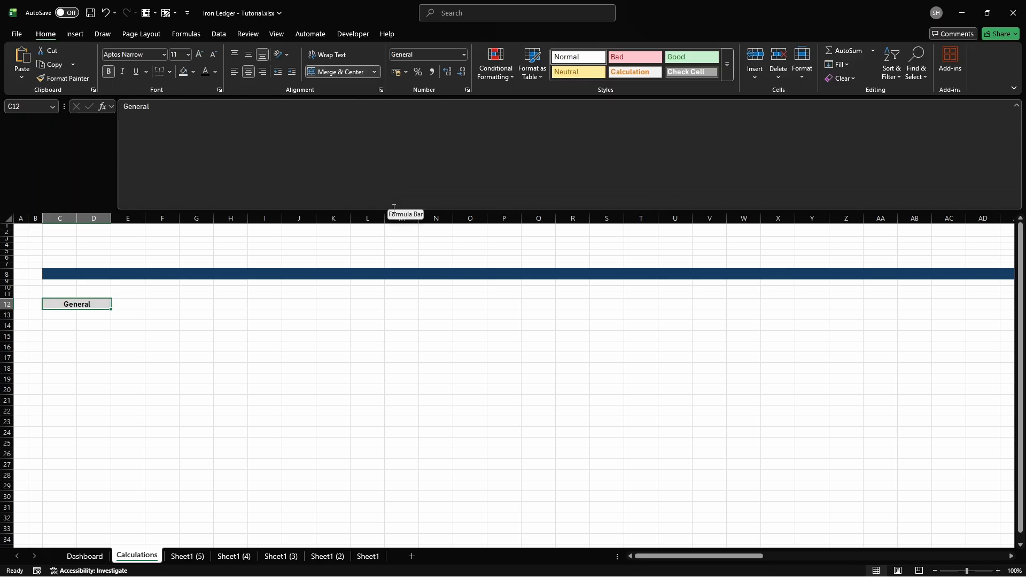
{"action": "left_click", "coordinate": [93, 357]}
{"action": "type", "text": "Today Helper"}
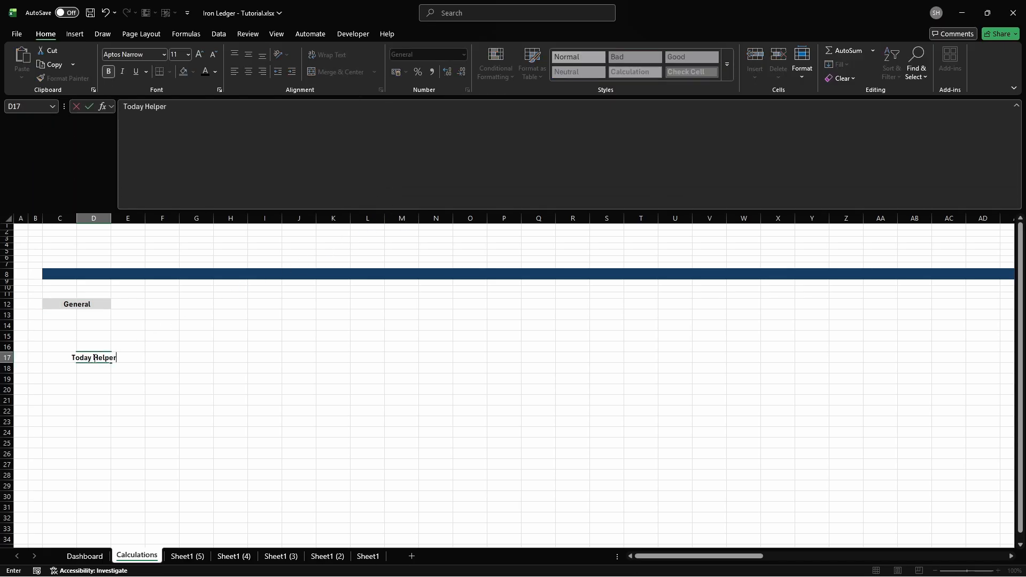
{"action": "key", "text": "Return"}
{"action": "type", "text": "=today()"}
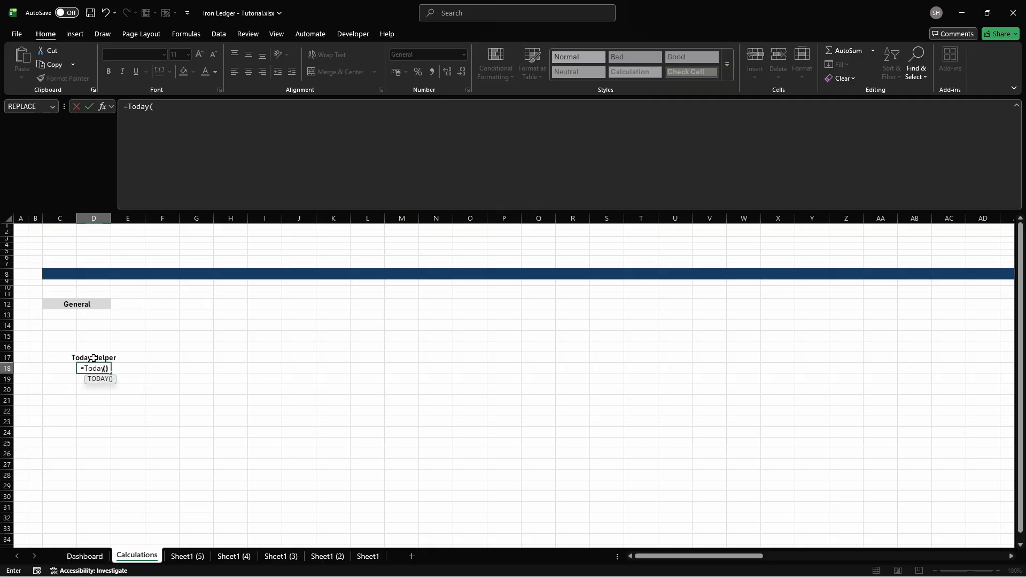
{"action": "key", "text": "Return"}
Step: Define the name today for cell D18 on the Calculations sheet
{"action": "left_click", "coordinate": [93, 367]}
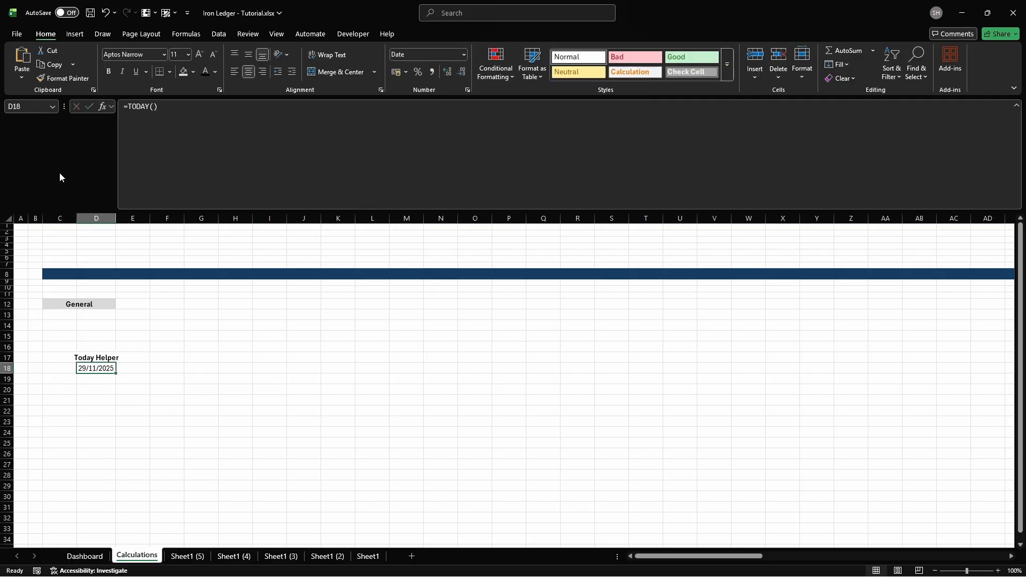
{"action": "left_click", "coordinate": [45, 107]}
{"action": "type", "text": "today"}
{"action": "key", "text": "Return"}
Step: Rename the worksheet Sheet1 as Settings
{"action": "left_click", "coordinate": [368, 556]}
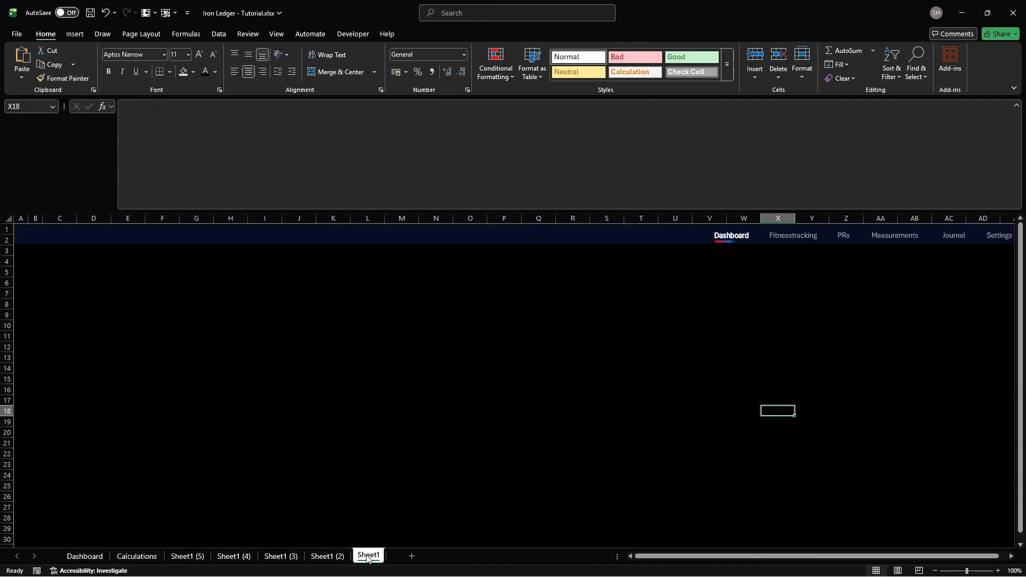
{"action": "right_click", "coordinate": [371, 555]}
{"action": "left_click", "coordinate": [401, 422]}
{"action": "type", "text": "Settings"}
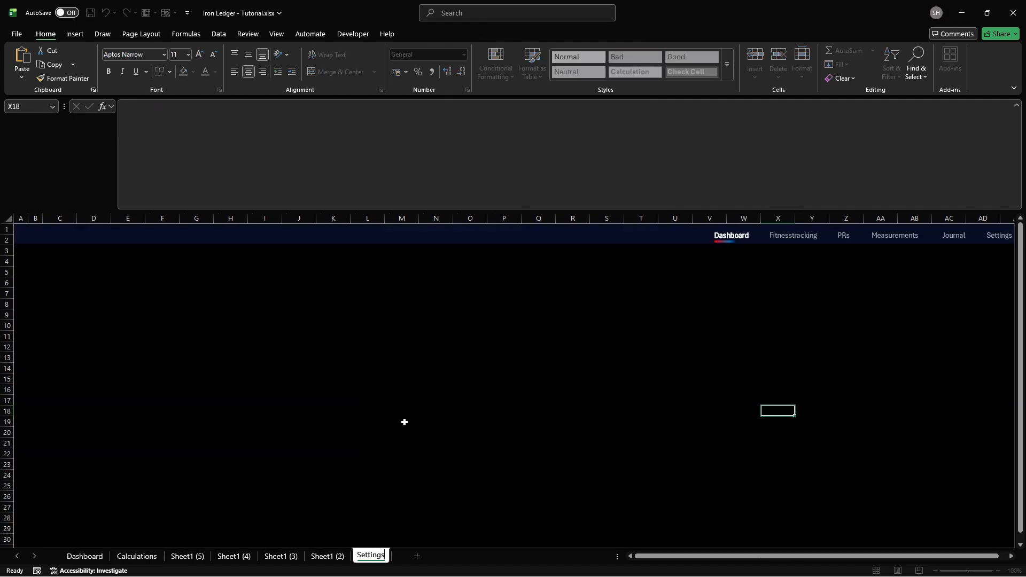
{"action": "key", "text": "Return"}
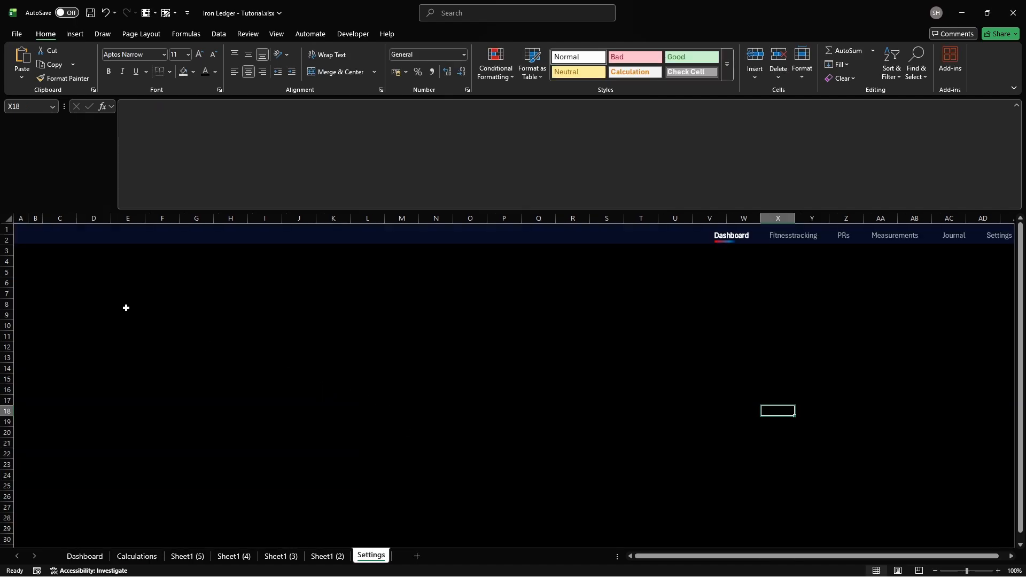
Step: Fill cell C7 on the Settings sheet with the custom grey #808080 and enter Weekly Goals in it
{"action": "left_click", "coordinate": [57, 294]}
{"action": "left_click", "coordinate": [193, 72]}
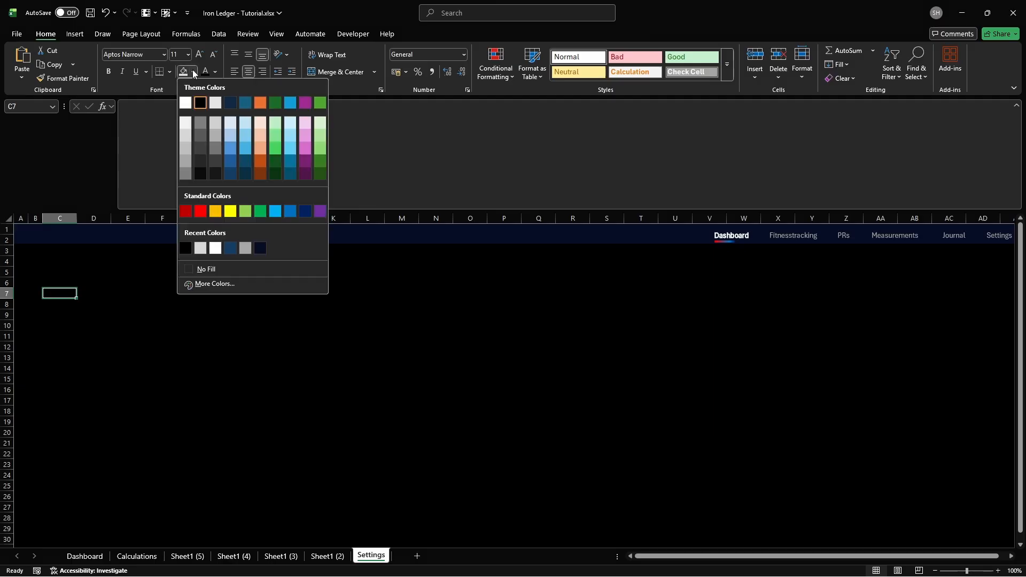
{"action": "left_click", "coordinate": [192, 286]}
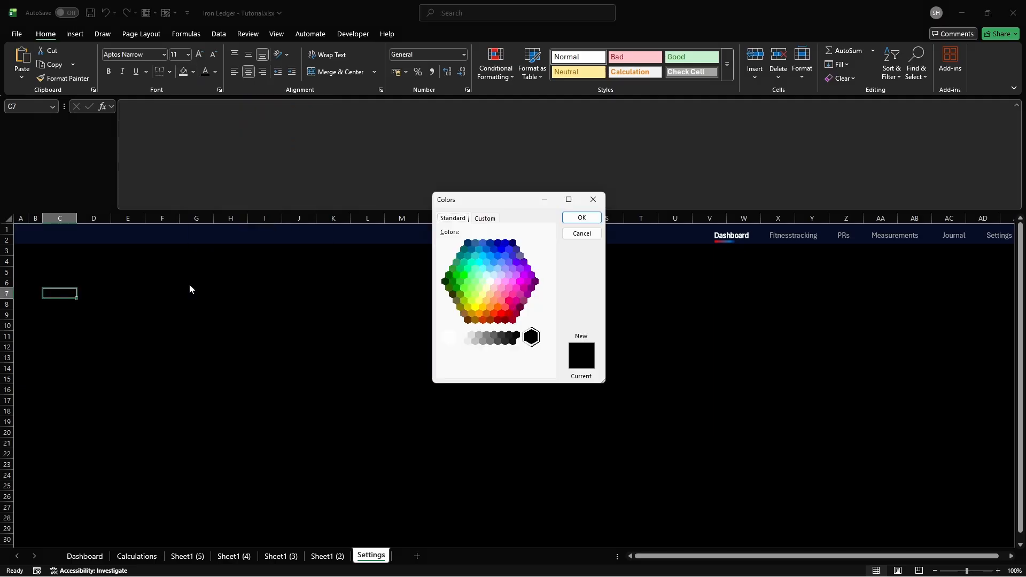
{"action": "left_click", "coordinate": [484, 220]}
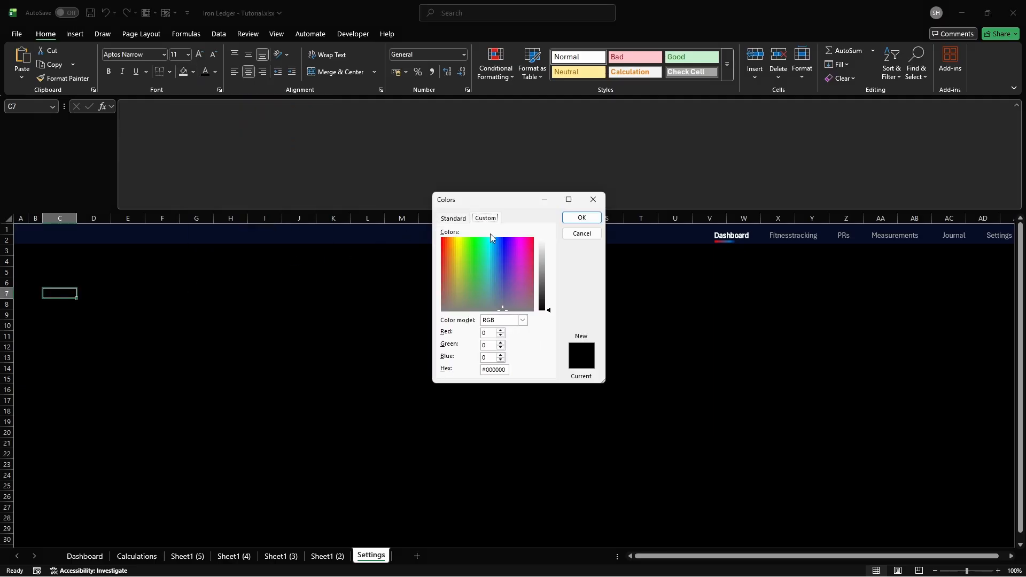
{"action": "double_click", "coordinate": [495, 370]}
{"action": "type", "text": "808080"}
{"action": "key", "text": "Return"}
{"action": "type", "text": "Weekly Goals"}
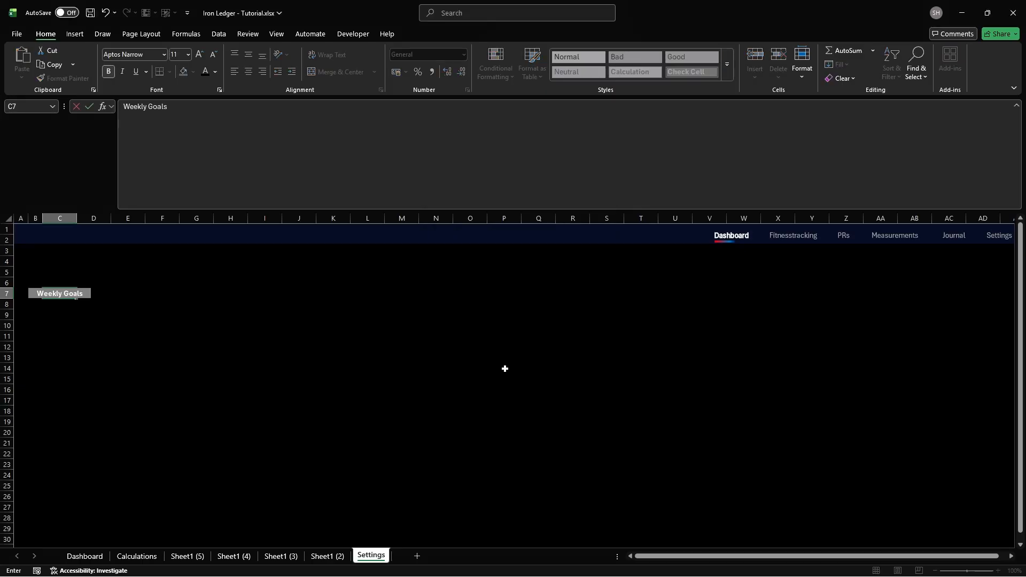
{"action": "key", "text": "ctrl+Return"}
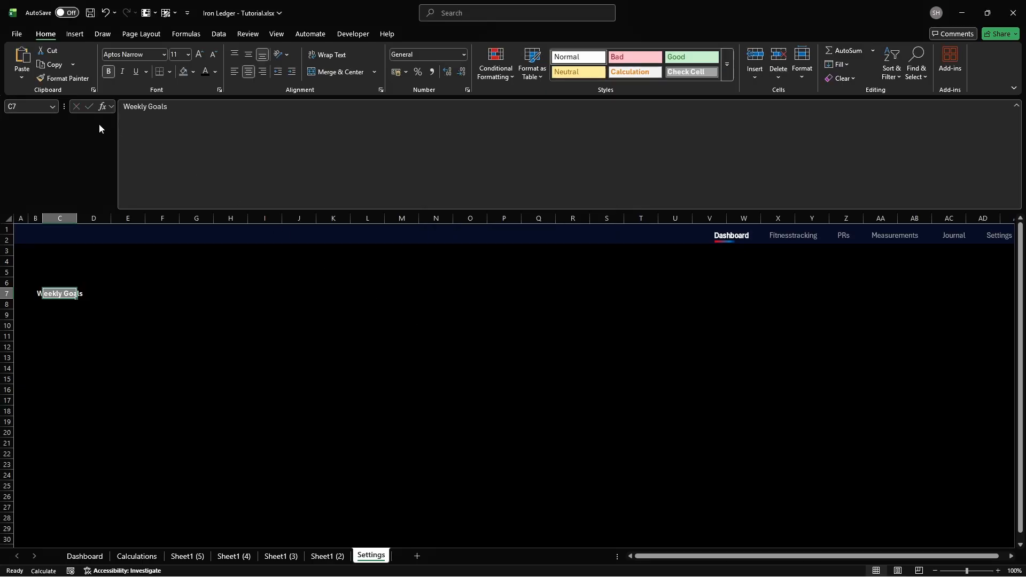
Step: Copy the formatting of C7 to C13 and enter Date of Birth there
{"action": "left_click", "coordinate": [60, 80]}
{"action": "left_click", "coordinate": [59, 358]}
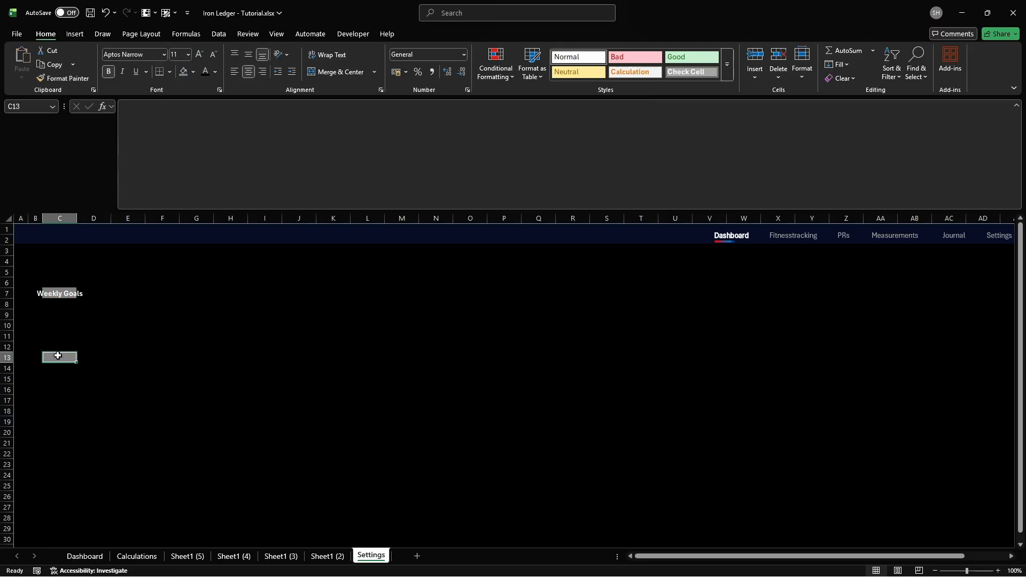
{"action": "type", "text": "Date of Birth"}
{"action": "key", "text": "ctrl+Return"}
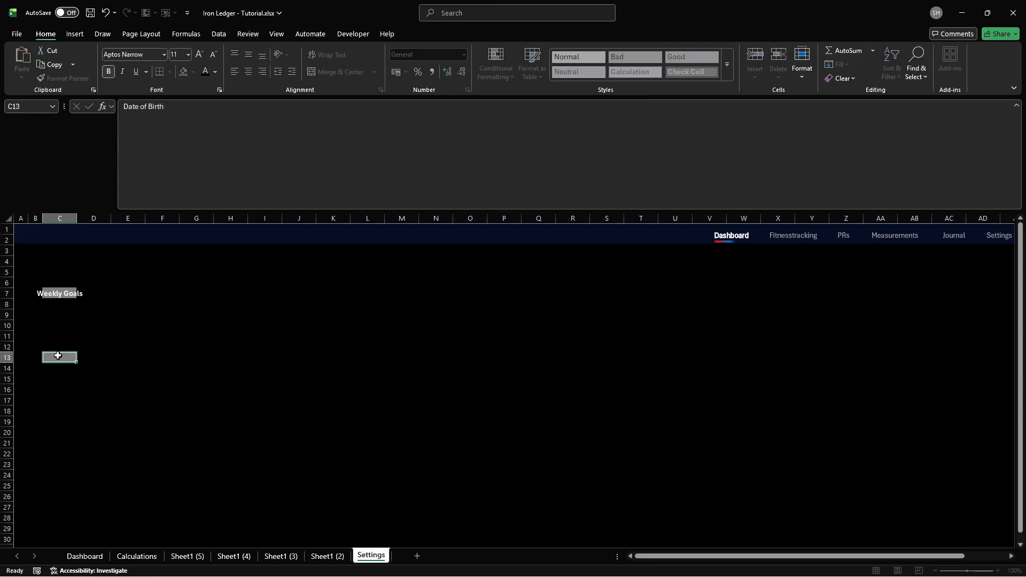
Step: Enter Exercise Entry in F7 with the formatting copied from C7, and merge and centre it across F7:I7
{"action": "left_click", "coordinate": [57, 294]}
{"action": "left_click", "coordinate": [60, 80]}
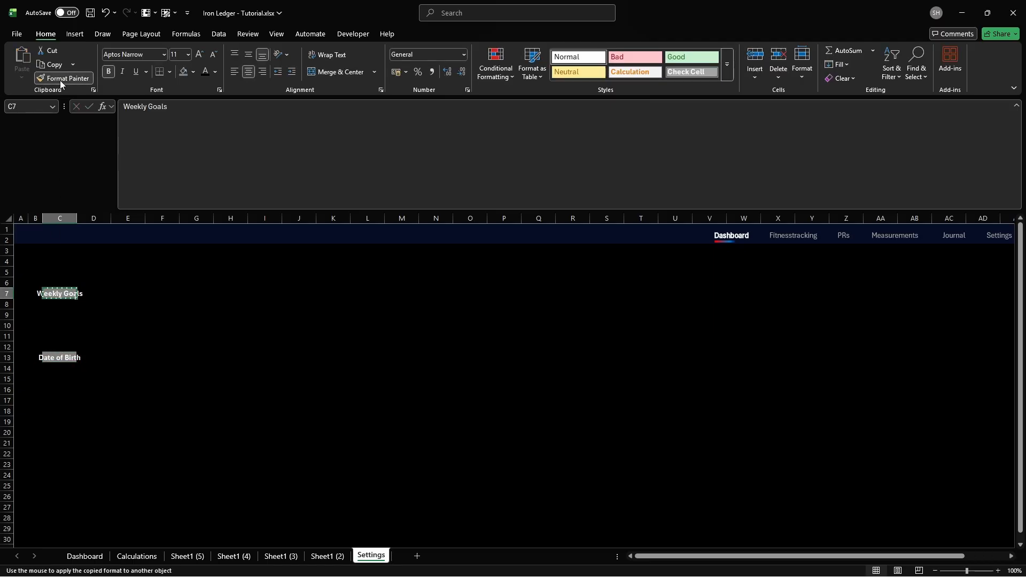
{"action": "left_click", "coordinate": [162, 293]}
{"action": "type", "text": "Exercise Entry"}
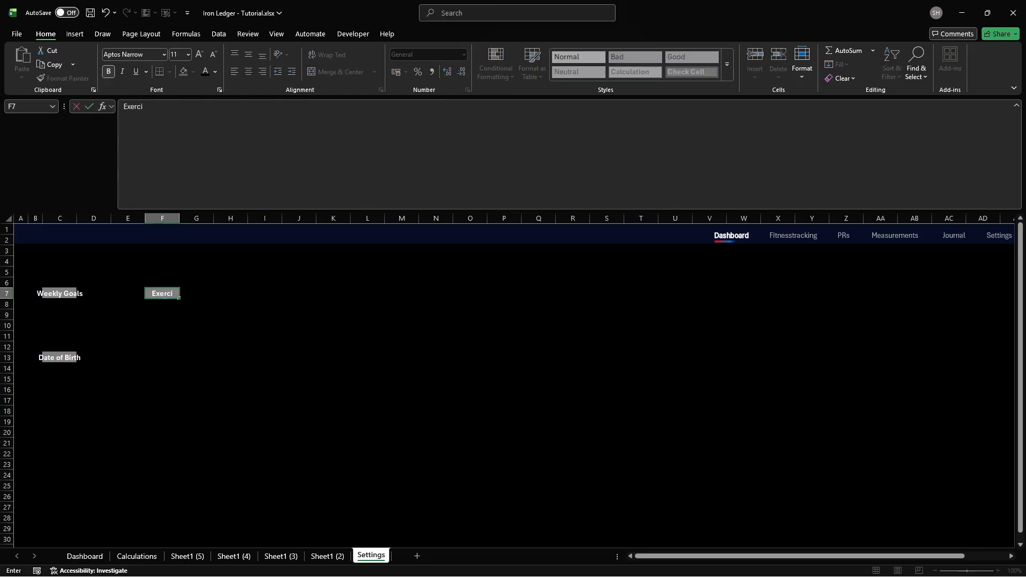
{"action": "key", "text": "ctrl+Return"}
{"action": "left_click_drag", "start_coordinate": [163, 293], "coordinate": [279, 293]}
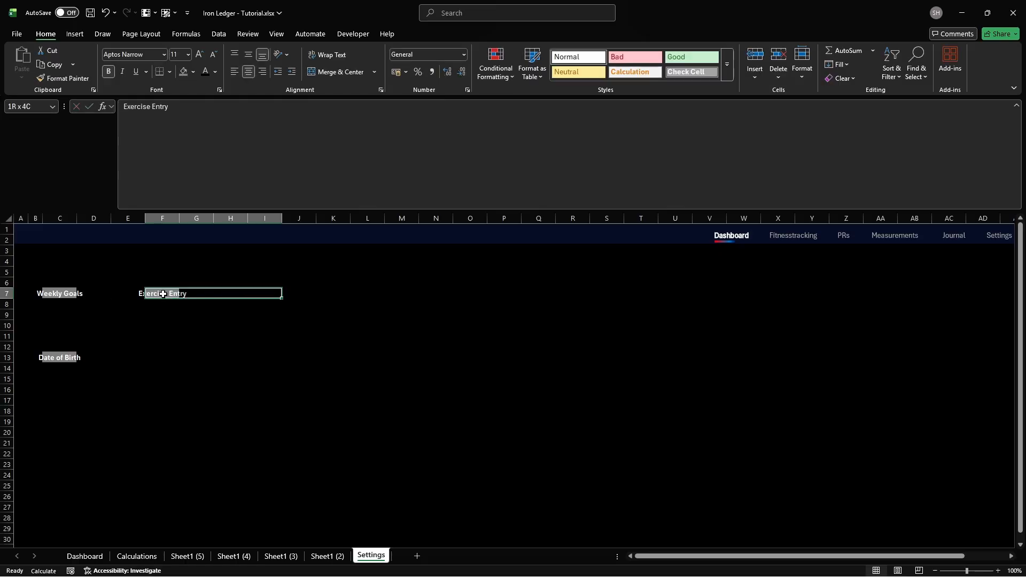
{"action": "left_click", "coordinate": [334, 71]}
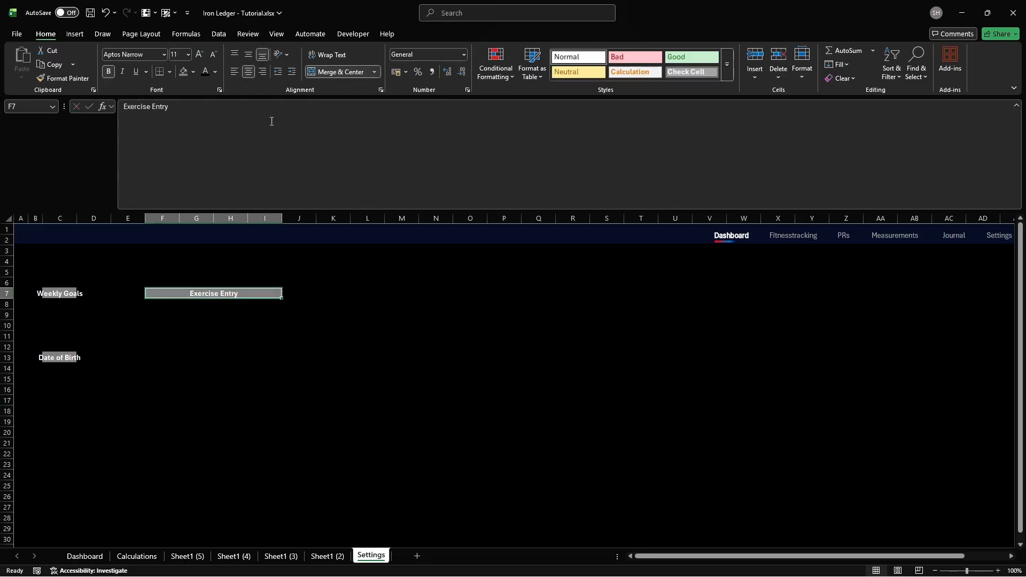
Step: Fill cell C9 with the custom colour white, #FFFFFF
{"action": "left_click", "coordinate": [58, 316]}
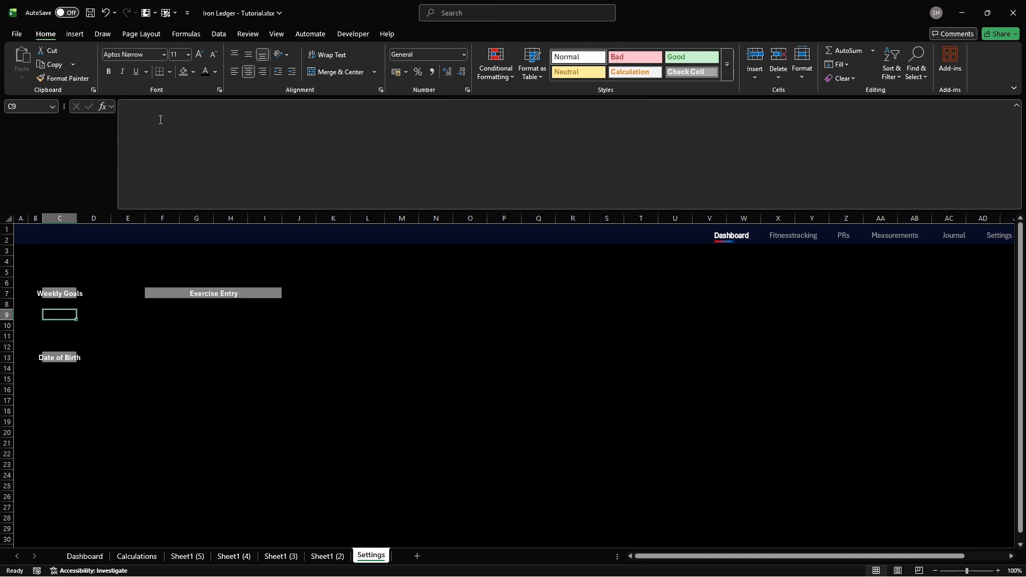
{"action": "left_click", "coordinate": [194, 72]}
{"action": "left_click", "coordinate": [191, 284]}
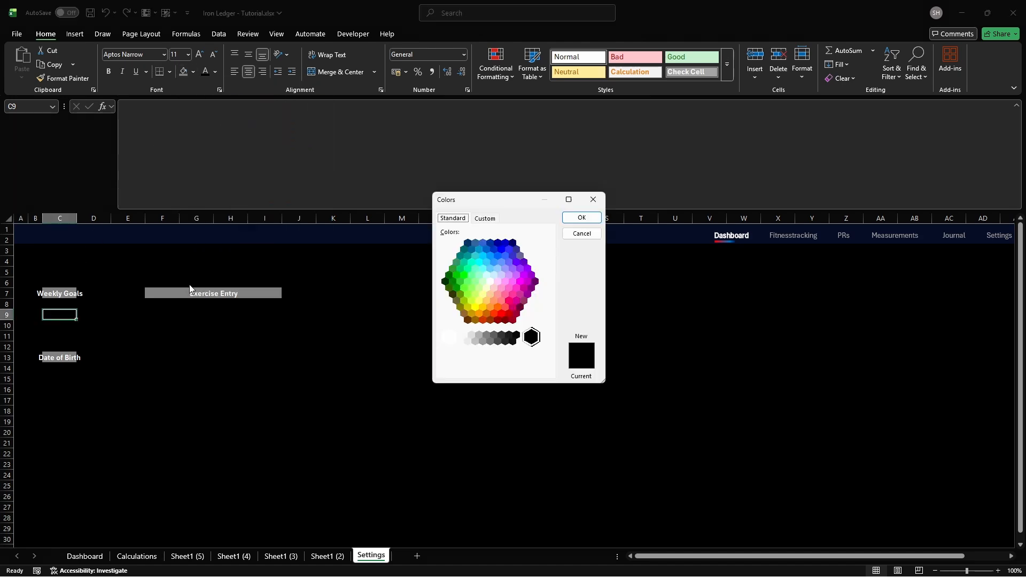
{"action": "left_click", "coordinate": [485, 219]}
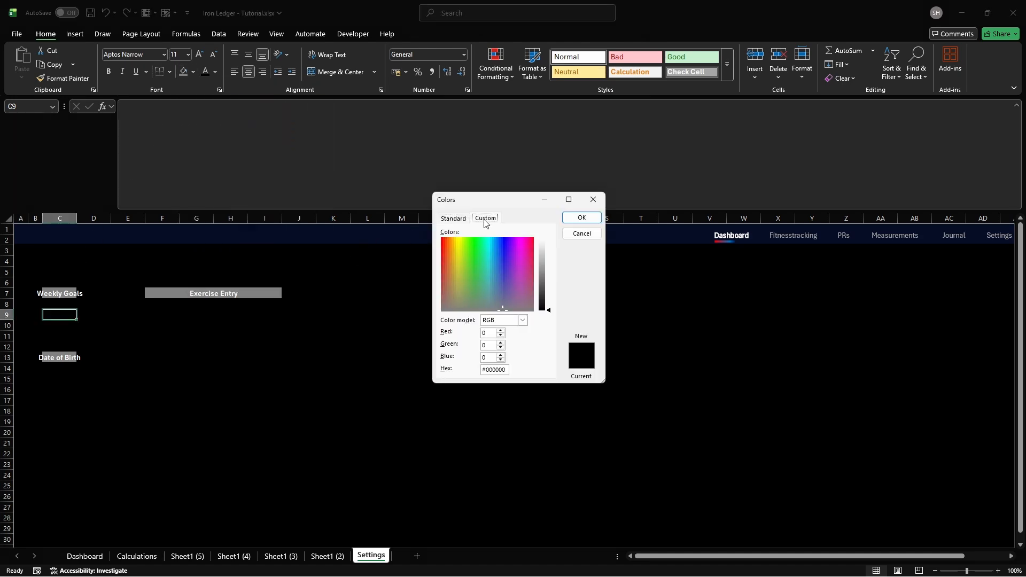
{"action": "left_click", "coordinate": [506, 369]}
{"action": "key", "text": "BackSpace"}
{"action": "key", "text": "BackSpace"}
{"action": "key", "text": "BackSpace"}
{"action": "key", "text": "BackSpace"}
{"action": "key", "text": "BackSpace"}
{"action": "key", "text": "BackSpace"}
{"action": "key", "text": "BackSpace"}
{"action": "type", "text": "FFFFFF"}
{"action": "key", "text": "Return"}
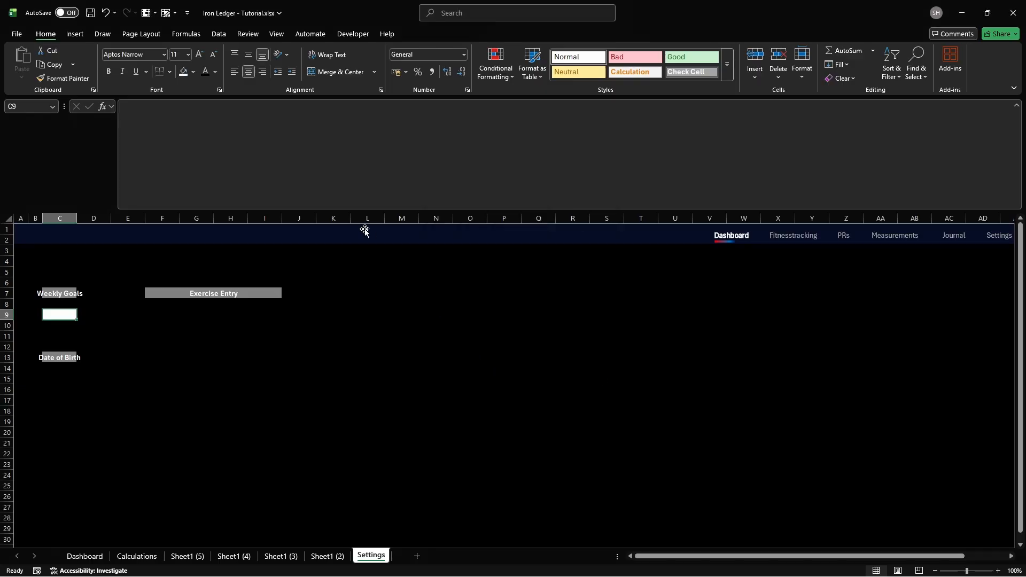
Step: Set the font colour of C9 to black and enter Target Workouts in the cell
{"action": "left_click", "coordinate": [215, 71]}
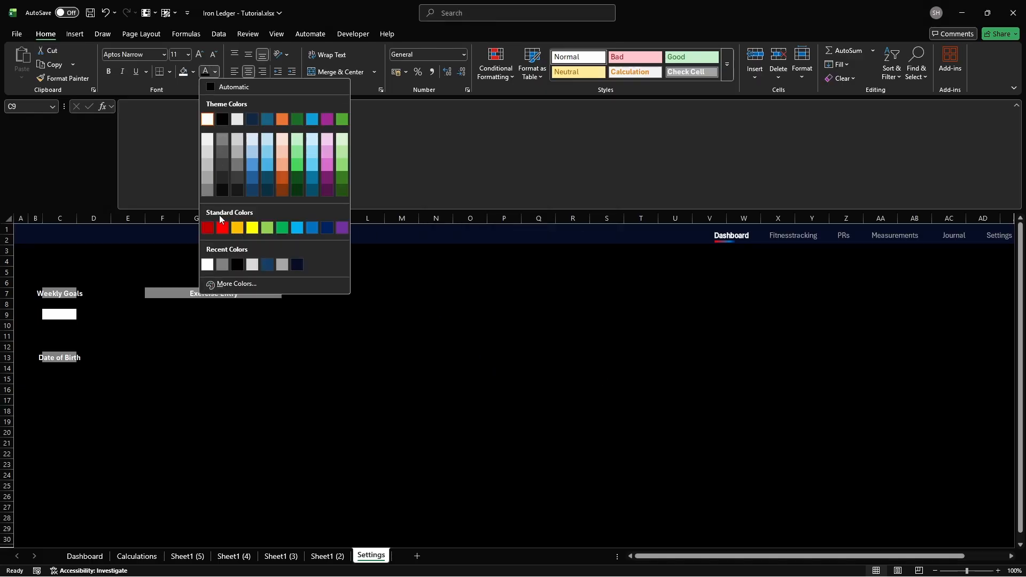
{"action": "left_click", "coordinate": [216, 284]}
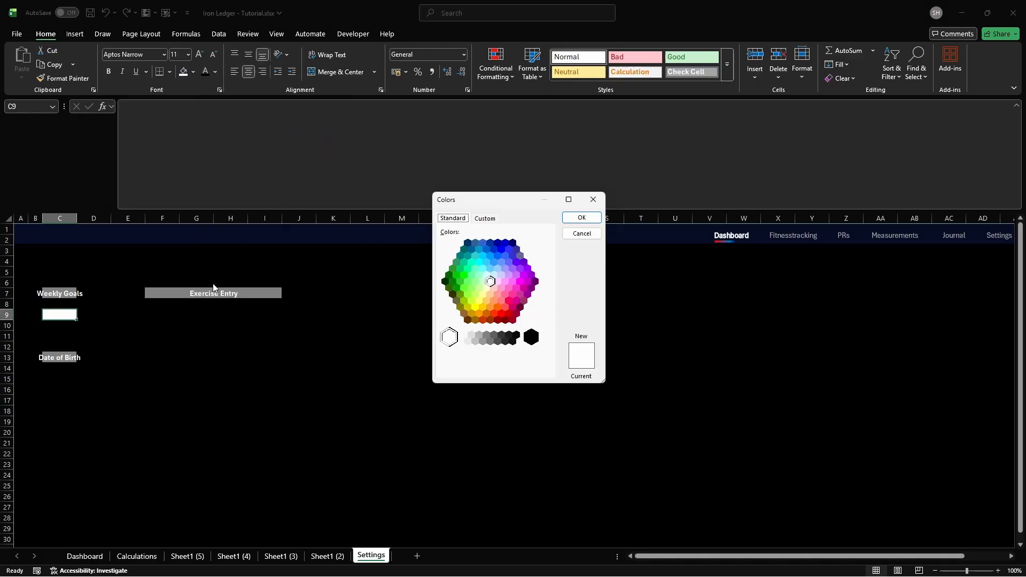
{"action": "left_click", "coordinate": [485, 218]}
{"action": "double_click", "coordinate": [494, 370]}
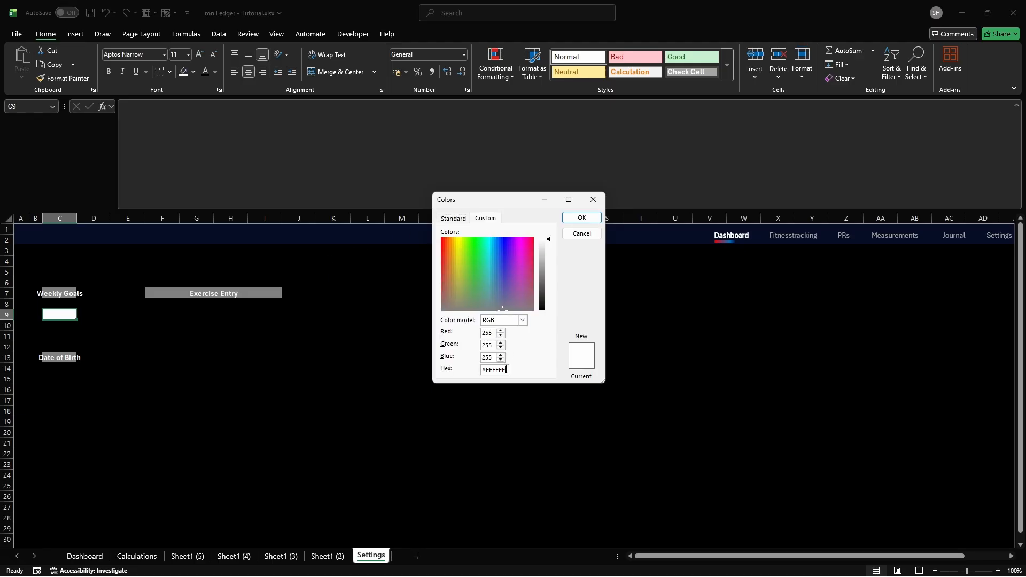
{"action": "type", "text": "00000"}
{"action": "key", "text": "Return"}
{"action": "type", "text": "Target Workouts"}
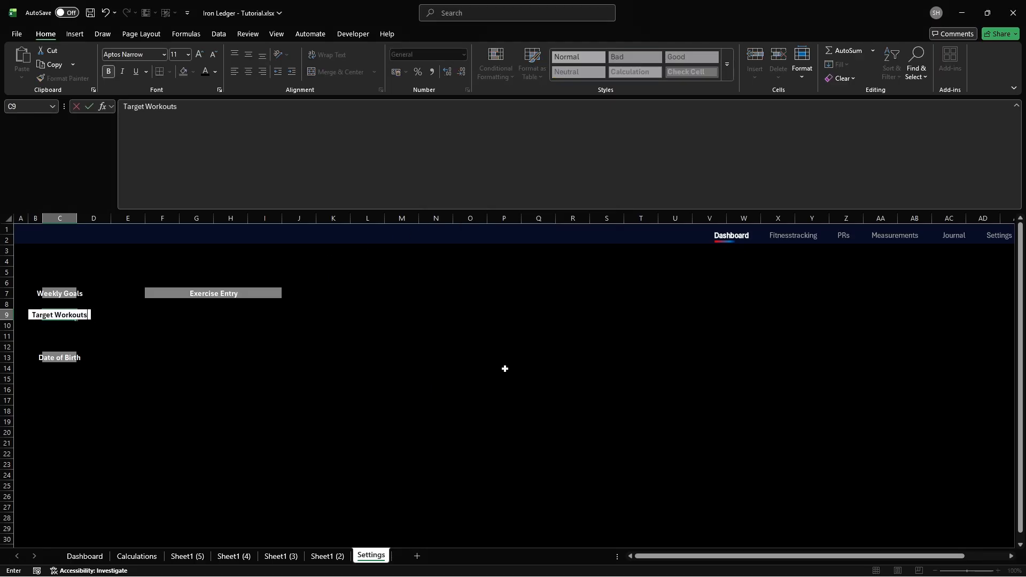
{"action": "key", "text": "Return"}
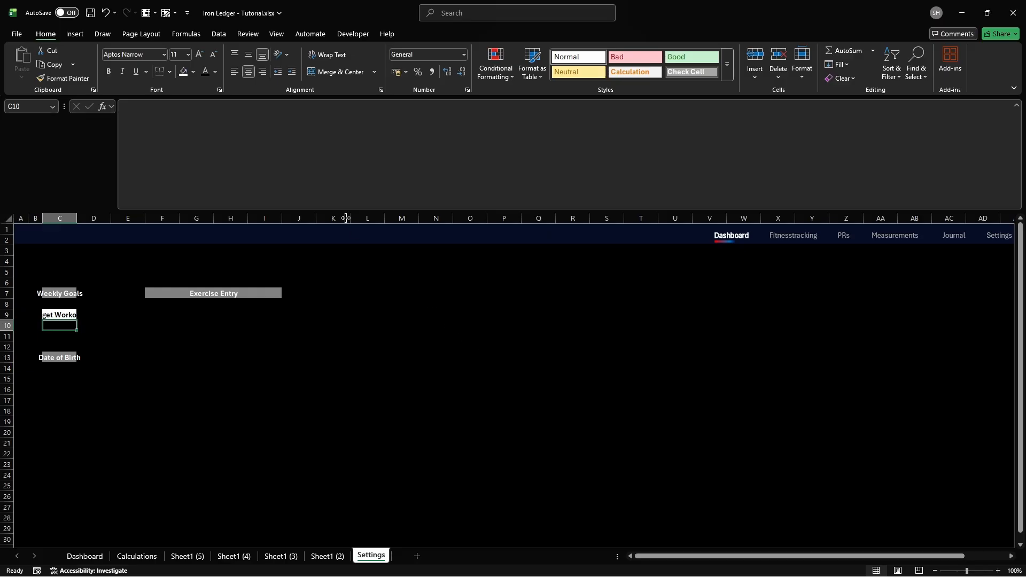
Step: Fill cell C10 with the custom dark grey #2E2E2E and enter 6 in it
{"action": "left_click", "coordinate": [194, 73]}
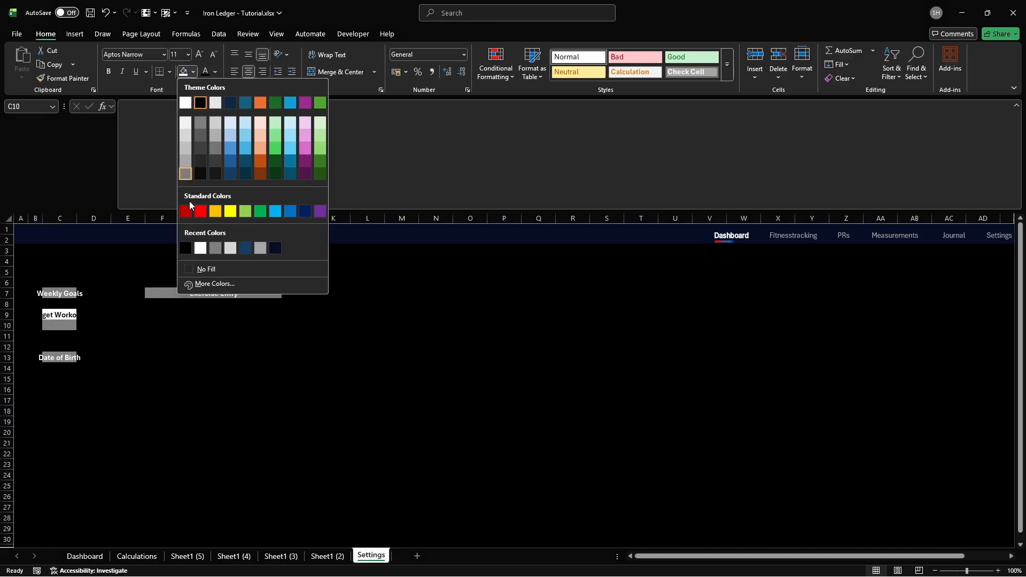
{"action": "left_click", "coordinate": [190, 283]}
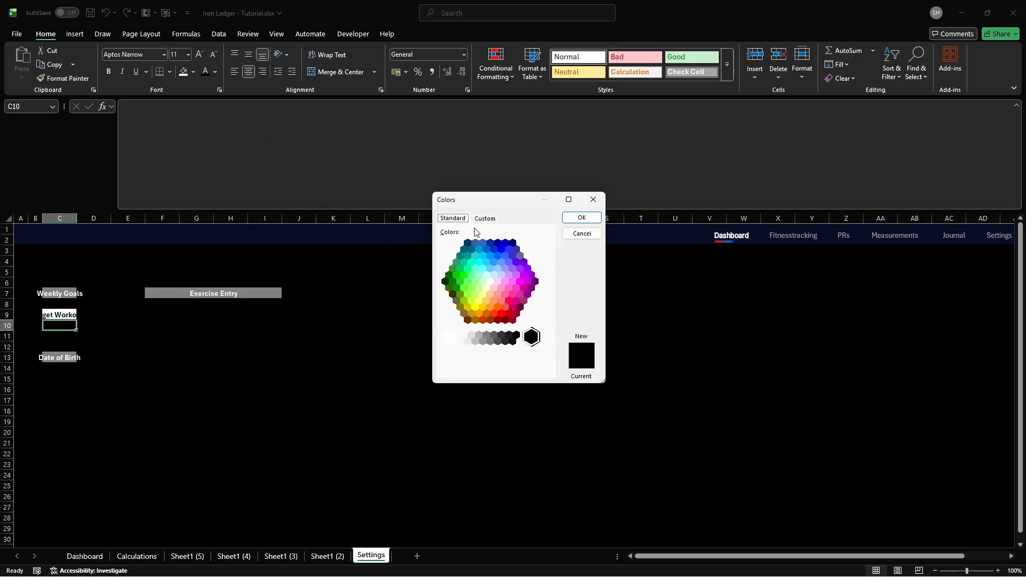
{"action": "left_click", "coordinate": [485, 219]}
{"action": "double_click", "coordinate": [496, 369]}
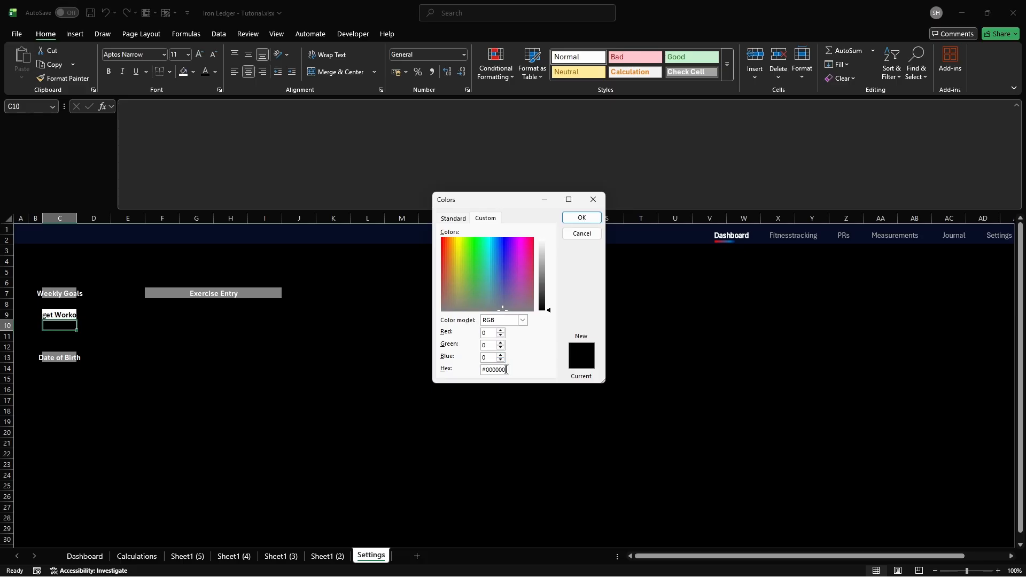
{"action": "type", "text": "2E2E2E"}
{"action": "key", "text": "Return"}
{"action": "type", "text": "6"}
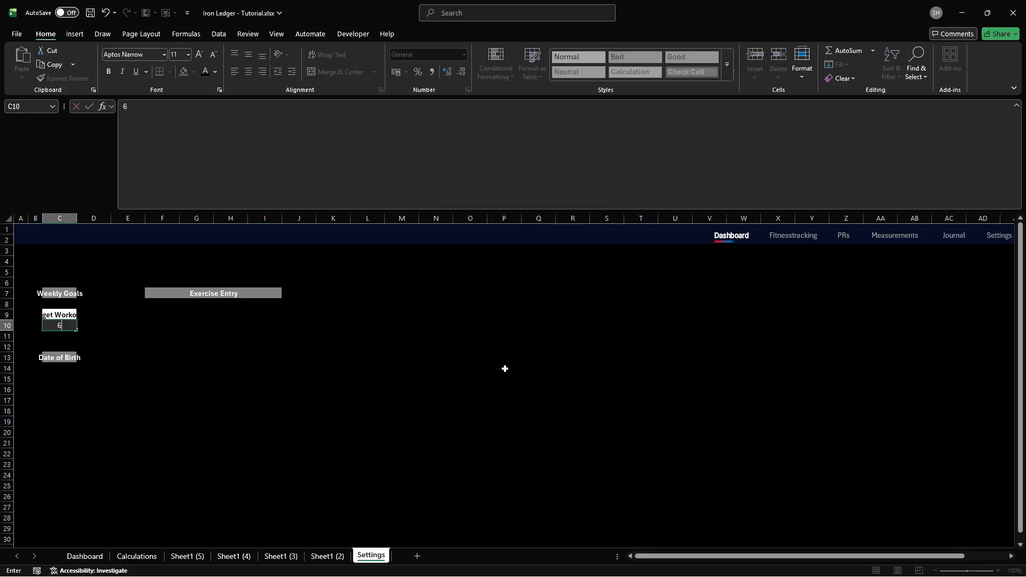
{"action": "key", "text": "ctrl+Return"}
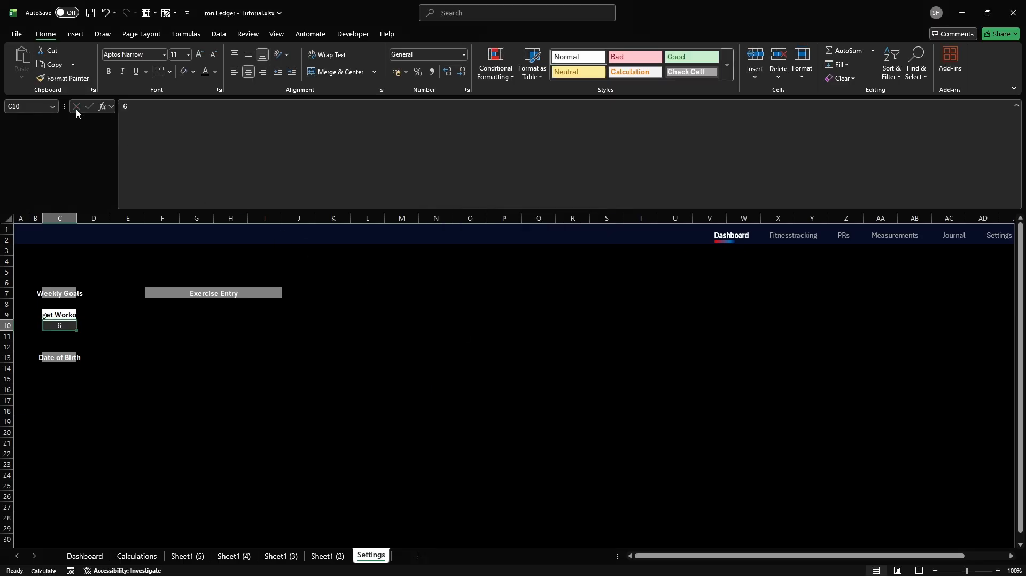
Step: Define the name sgt_tw for cell C10 holding the target workouts value
{"action": "left_click", "coordinate": [45, 107]}
{"action": "type", "text": "sgt_tw"}
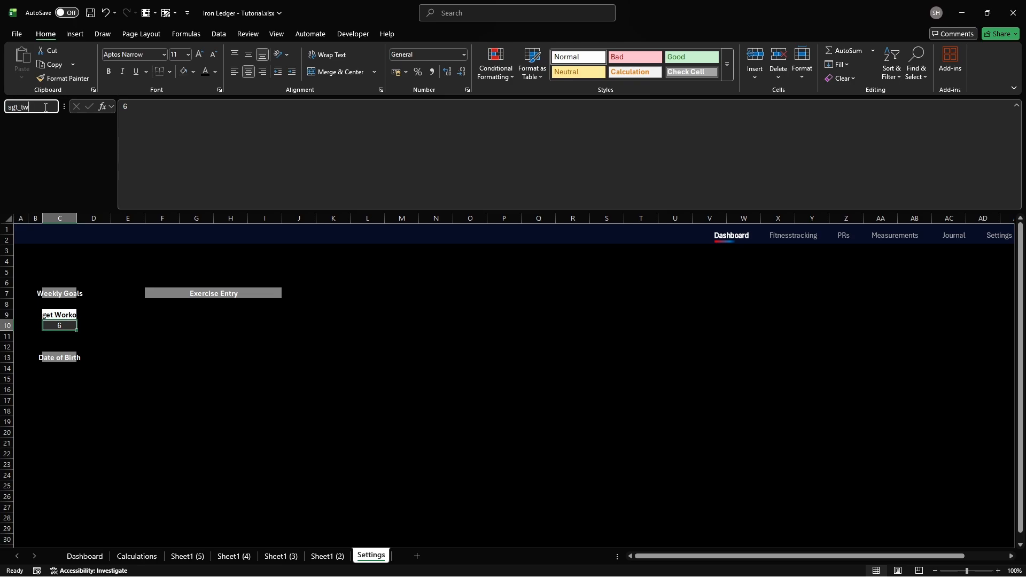
{"action": "key", "text": "Return"}
Step: Autofit the width of column C to the contents of C9:C10
{"action": "key", "text": "shift+Up"}
{"action": "key", "text": "alt+h"}
{"action": "key", "text": "o"}
{"action": "key", "text": "i"}
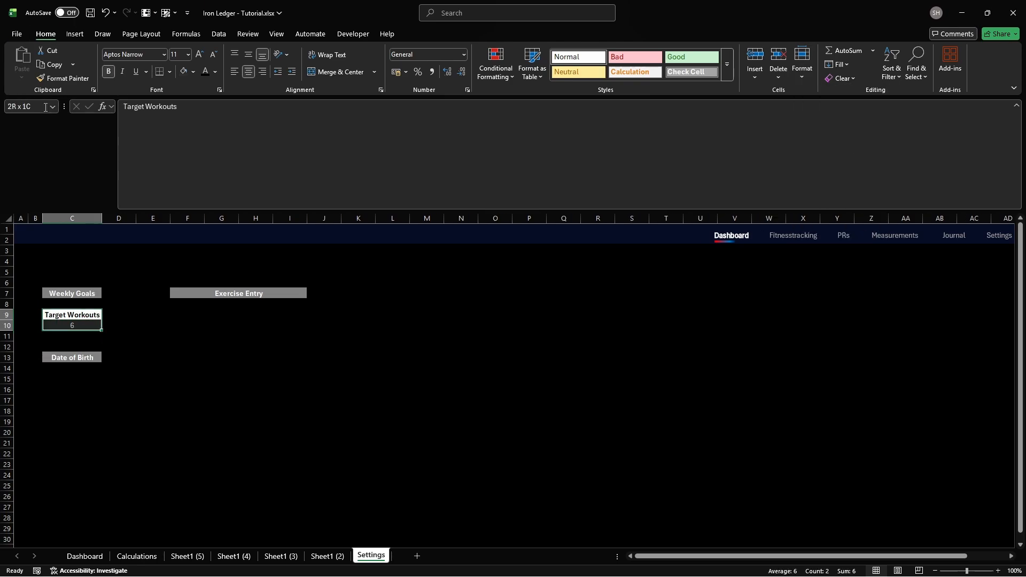
Step: Add outline and inside borders in white #FFFFFF to cells C9:C10
{"action": "key", "text": "ctrl+1"}
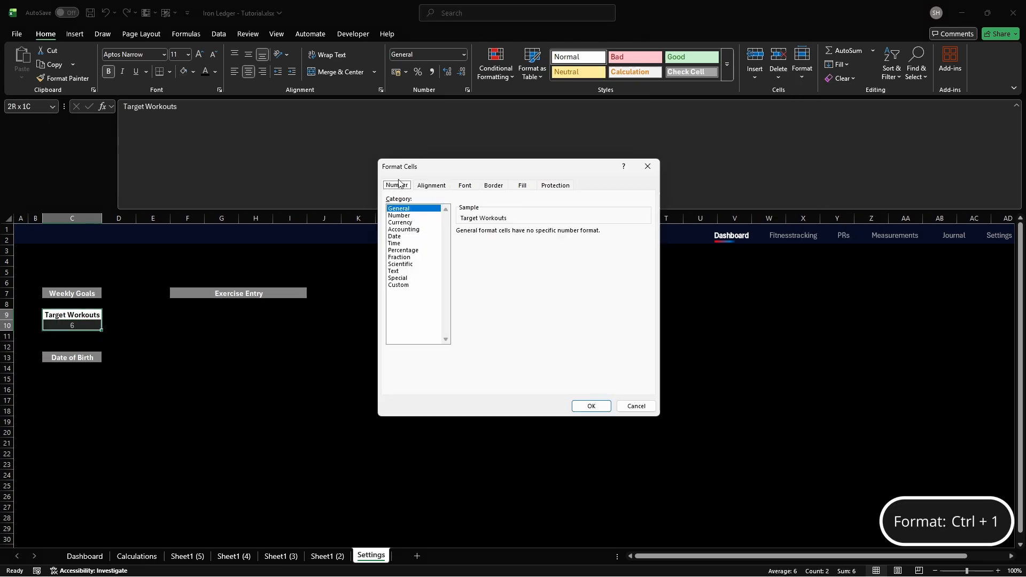
{"action": "left_click", "coordinate": [494, 186]}
{"action": "left_click", "coordinate": [450, 296]}
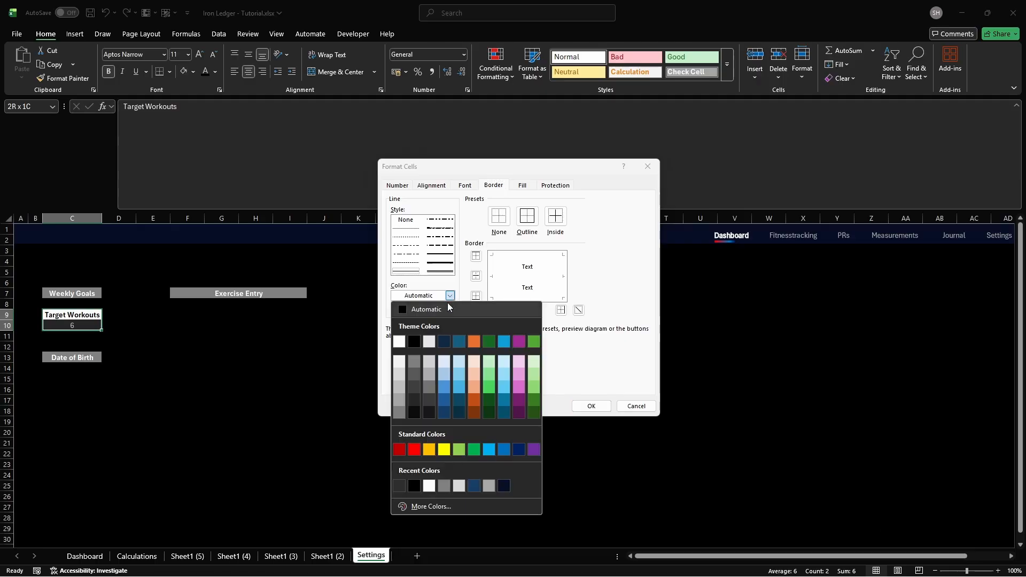
{"action": "left_click", "coordinate": [438, 507]}
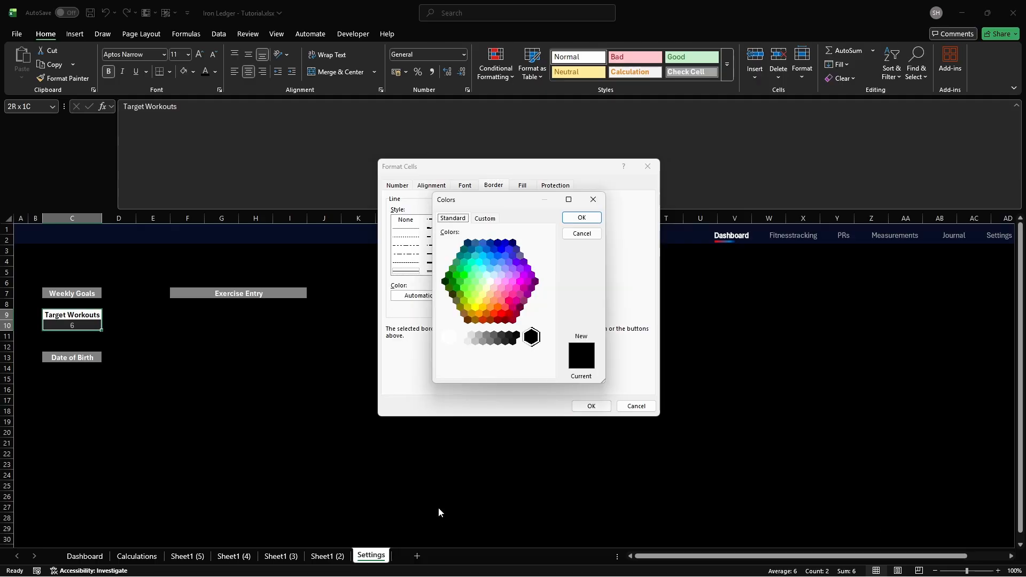
{"action": "left_click", "coordinate": [485, 218]}
{"action": "double_click", "coordinate": [505, 369]}
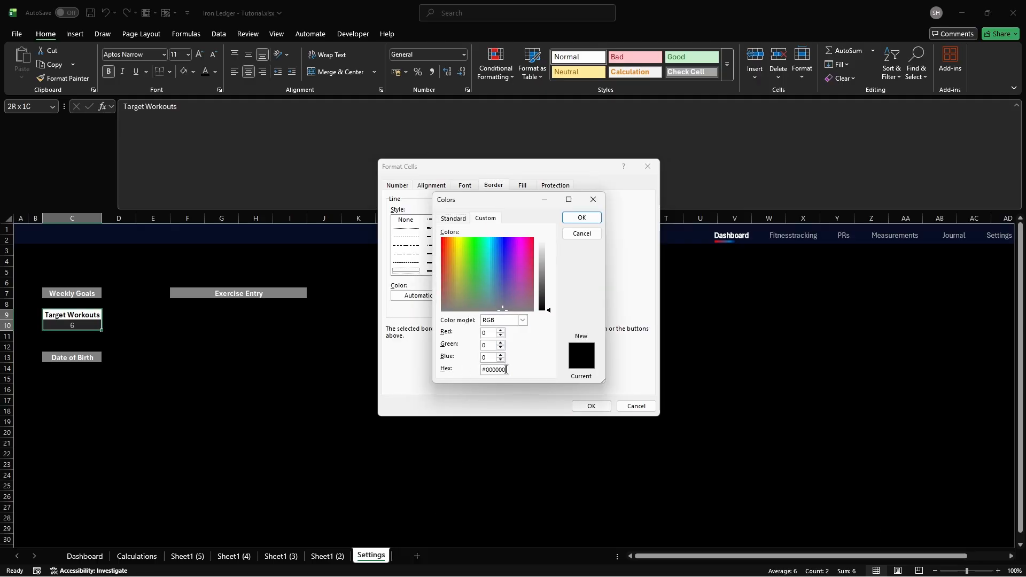
{"action": "type", "text": "FFFFFF"}
{"action": "key", "text": "Return"}
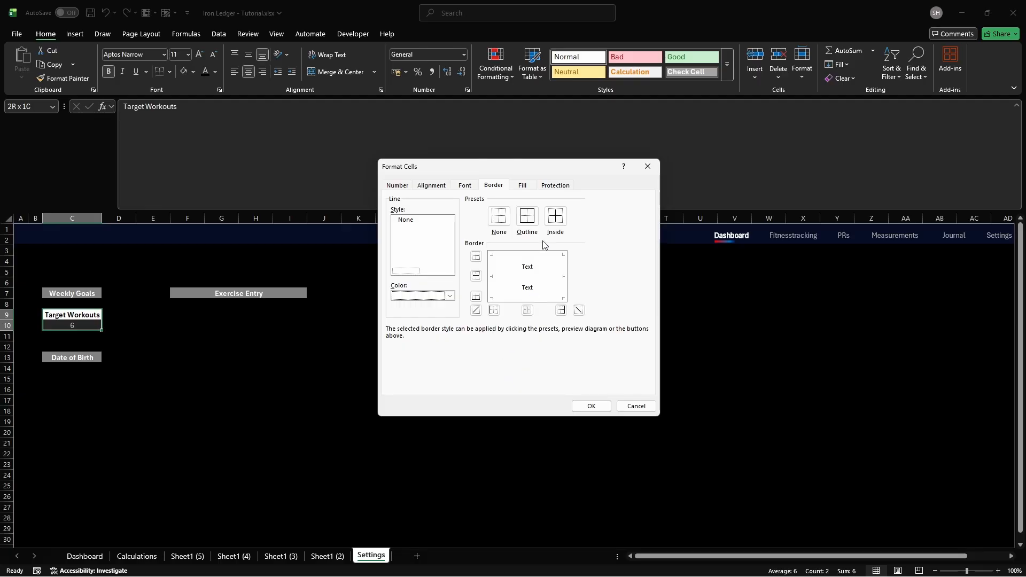
{"action": "left_click", "coordinate": [547, 220]}
{"action": "left_click", "coordinate": [530, 221]}
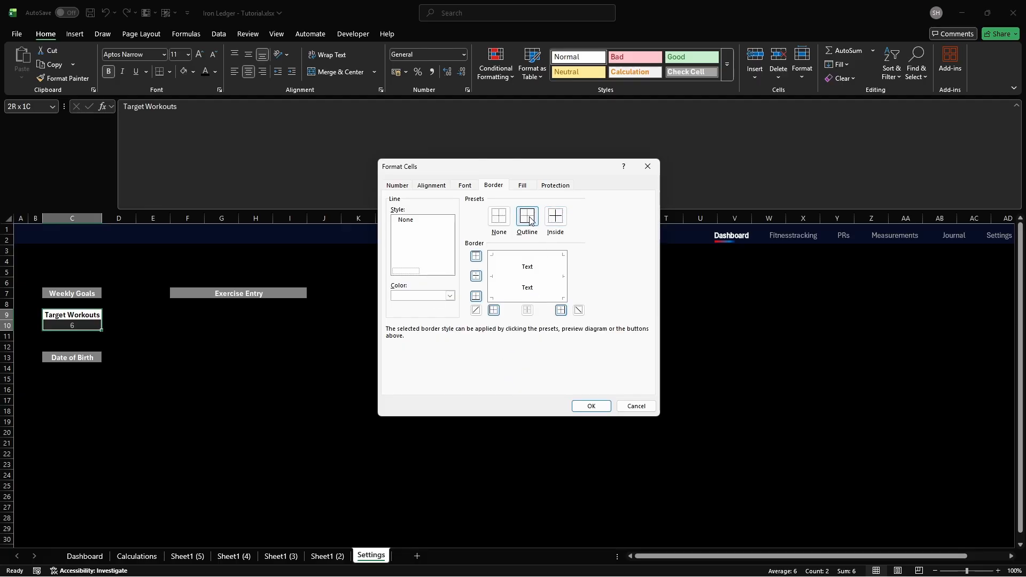
{"action": "key", "text": "Return"}
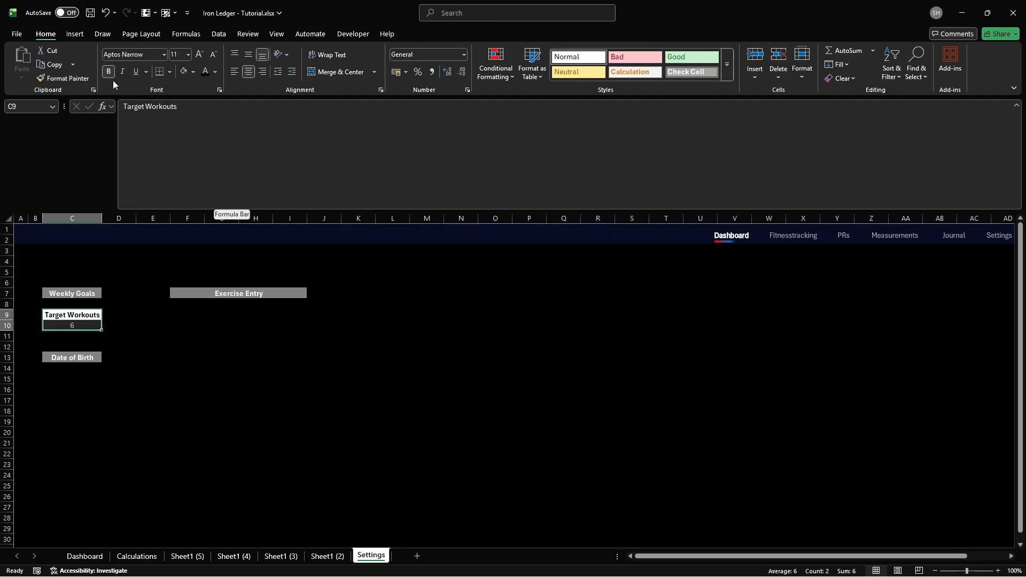
Step: Copy the formatting of C9:C10 onto C15:C16 and enter the label Date of Birth in C15
{"action": "left_click", "coordinate": [61, 79]}
{"action": "left_click", "coordinate": [59, 379]}
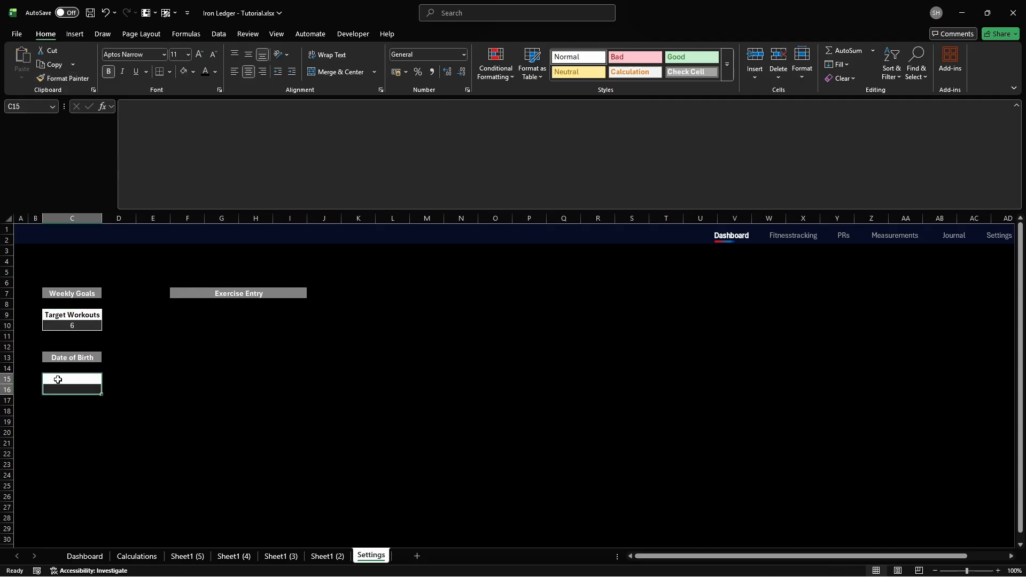
{"action": "type", "text": "Date of Birth"}
{"action": "key", "text": "Return"}
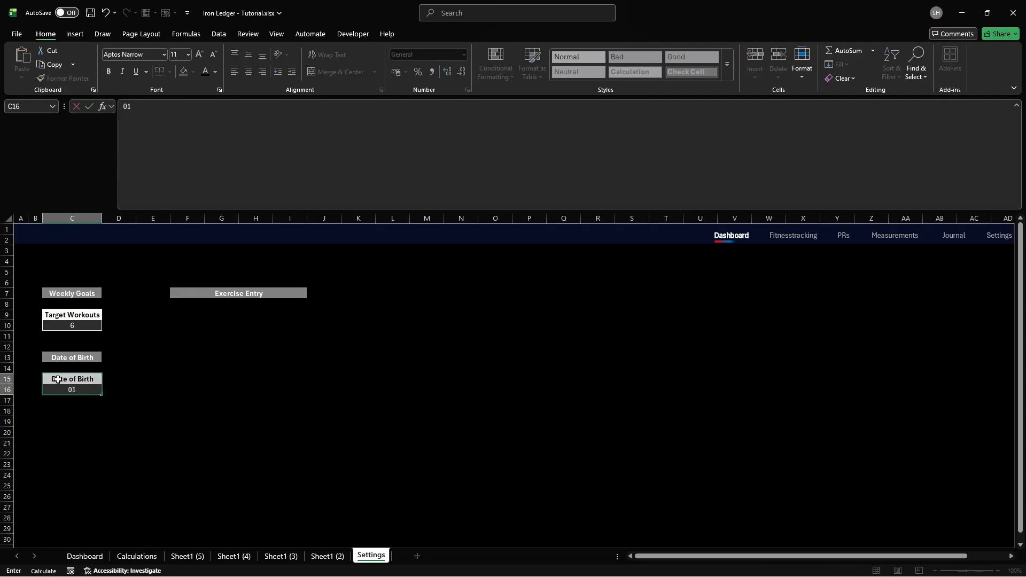
Step: Enter the date of birth in C16 and define the name s_birthdate for that cell
{"action": "type", "text": "01/01/2003"}
{"action": "left_click", "coordinate": [58, 380]}
{"action": "left_click", "coordinate": [68, 390]}
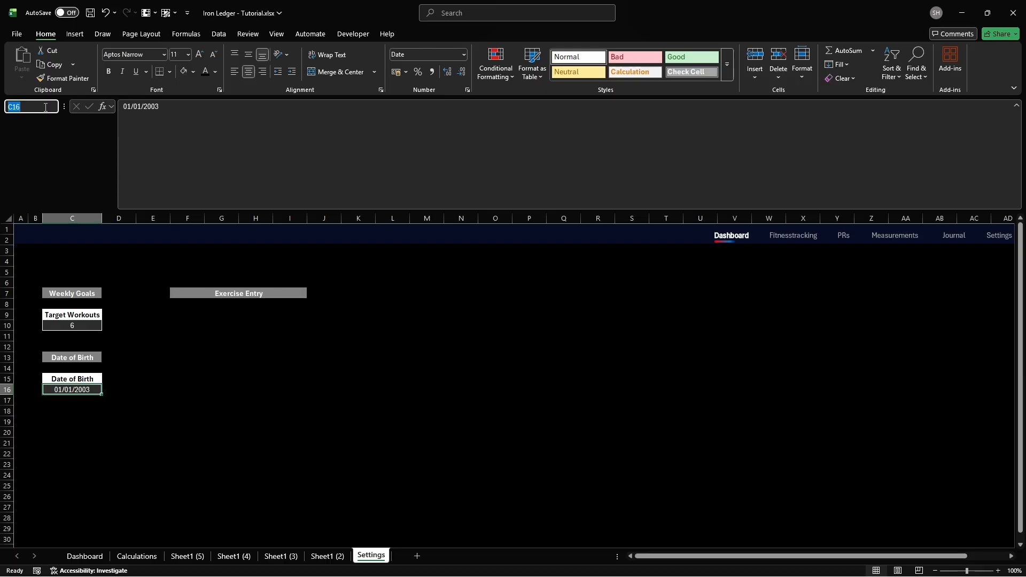
{"action": "type", "text": "s_birthdate"}
{"action": "key", "text": "Return"}
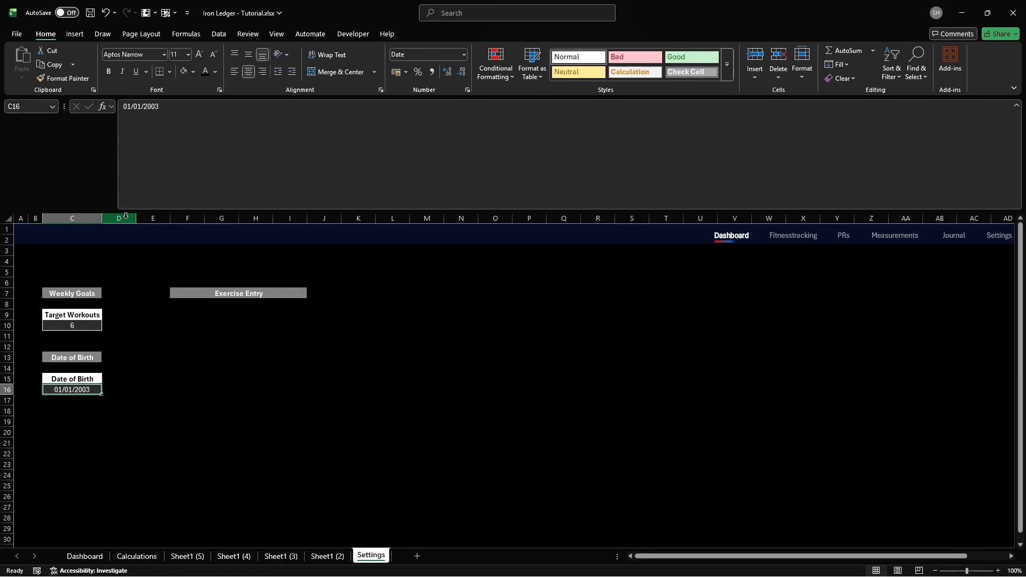
Step: Convert F9:I9 under Exercise Entry into a table with a header row
{"action": "left_click", "coordinate": [195, 315]}
{"action": "key", "text": "shift+Right"}
{"action": "key", "text": "shift+Right"}
{"action": "key", "text": "shift+Right"}
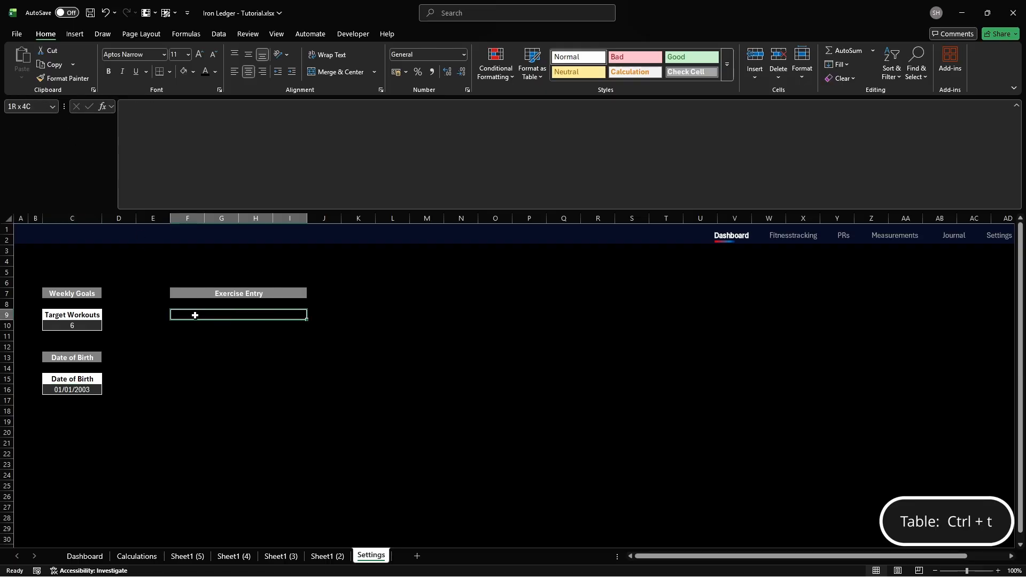
{"action": "key", "text": "ctrl+t"}
{"action": "left_click", "coordinate": [469, 318]}
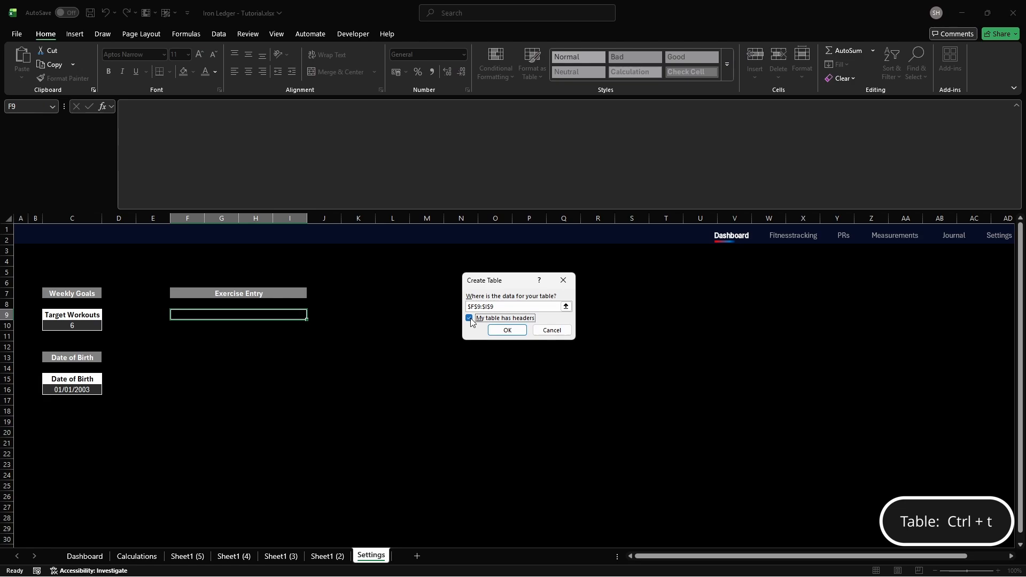
{"action": "key", "text": "Return"}
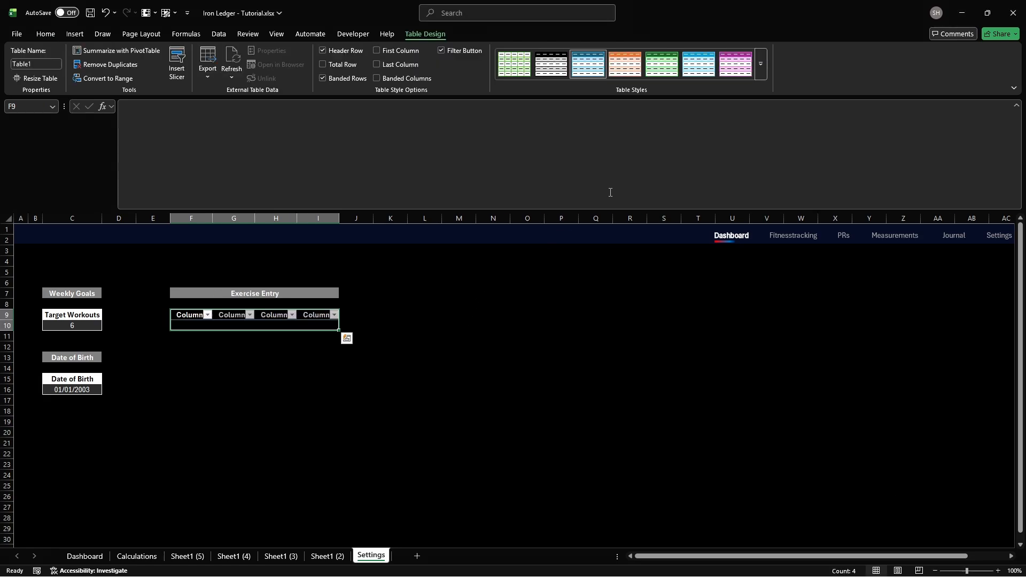
Step: Start a new table style named Settings Table Style
{"action": "left_click", "coordinate": [760, 64]}
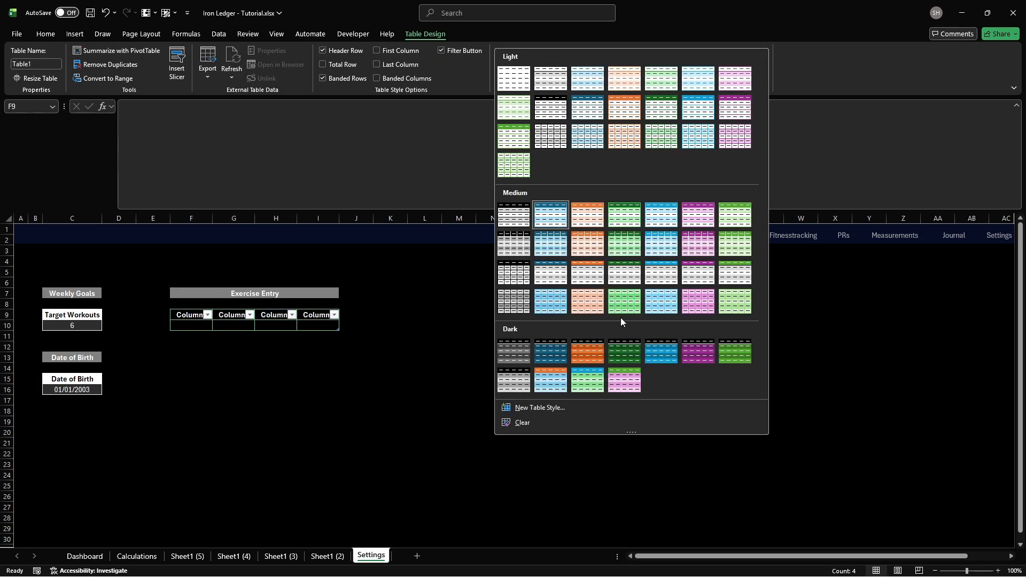
{"action": "left_click", "coordinate": [580, 408]}
{"action": "type", "text": "Settings Table Style"}
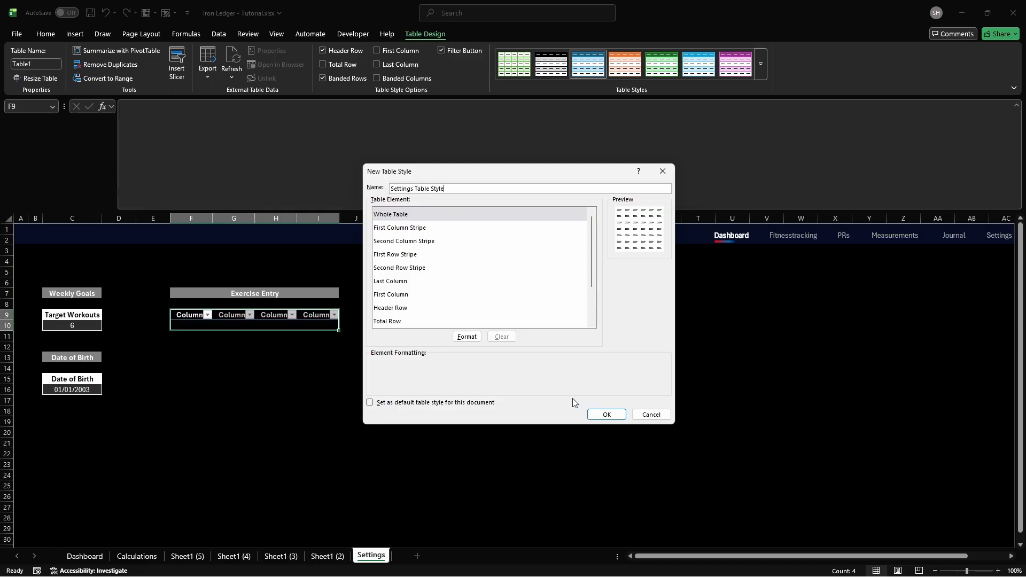
Step: Set the Whole Table element's font colour to white #FFFFFF in the new table style
{"action": "left_click", "coordinate": [467, 337]}
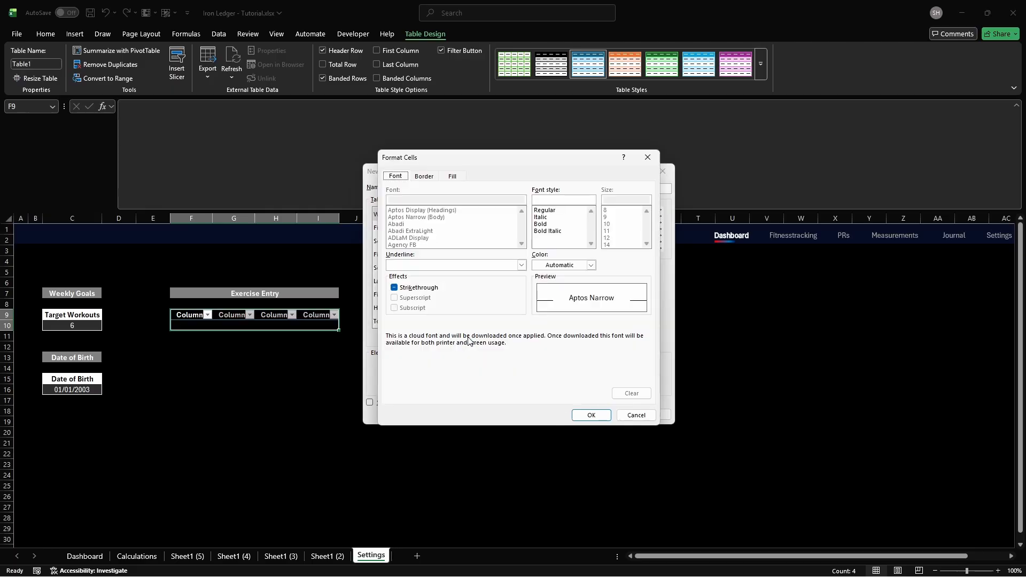
{"action": "left_click", "coordinate": [577, 265]}
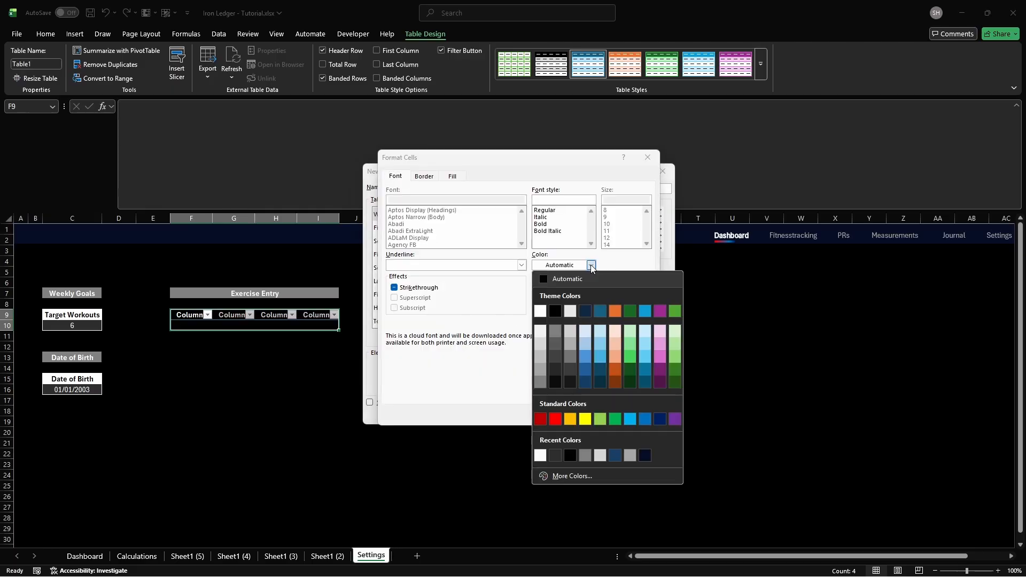
{"action": "left_click", "coordinate": [567, 474]}
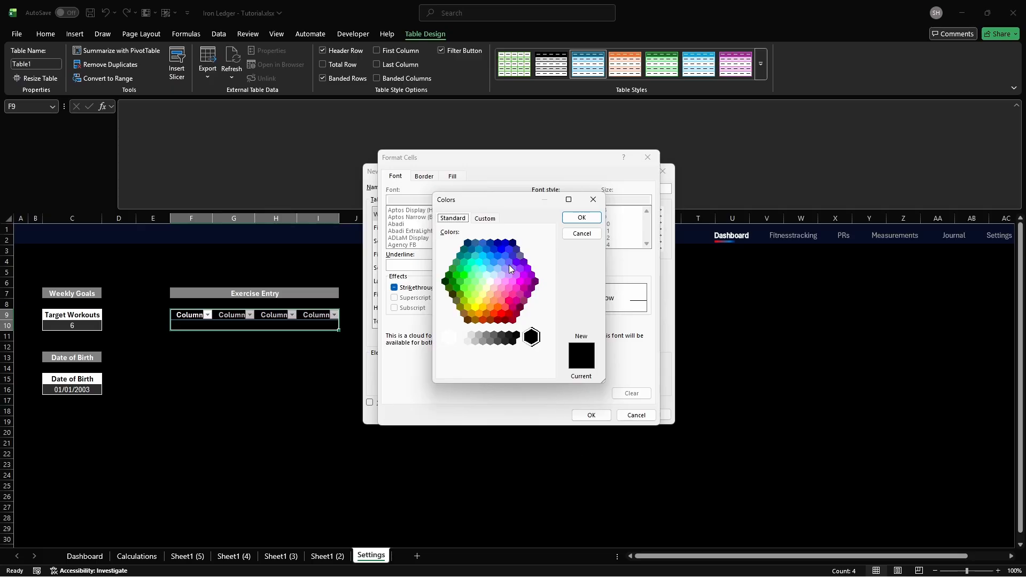
{"action": "left_click", "coordinate": [485, 219]}
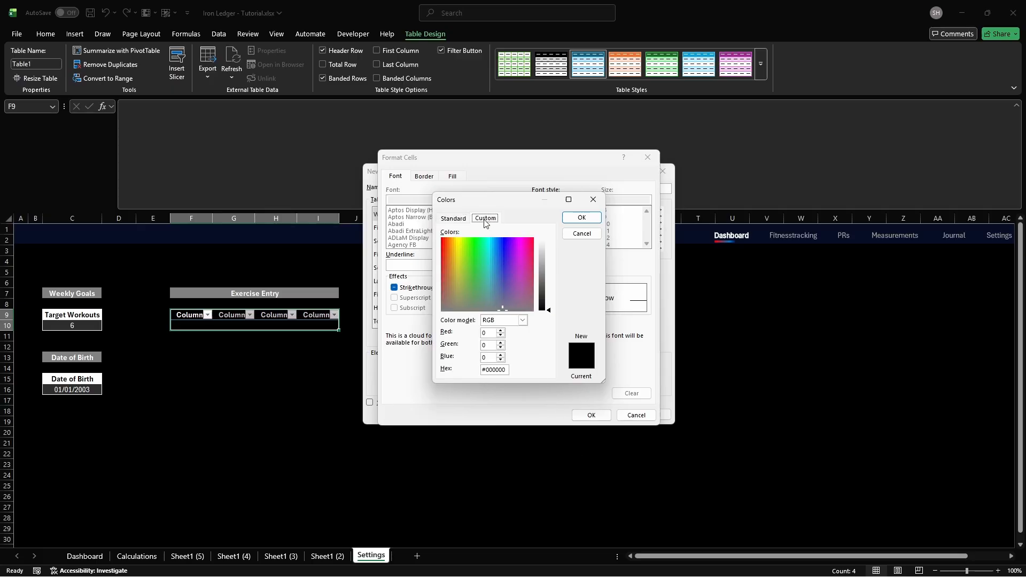
{"action": "double_click", "coordinate": [505, 370]}
{"action": "key", "text": "BackSpace"}
{"action": "type", "text": "FFFFFF"}
{"action": "key", "text": "Return"}
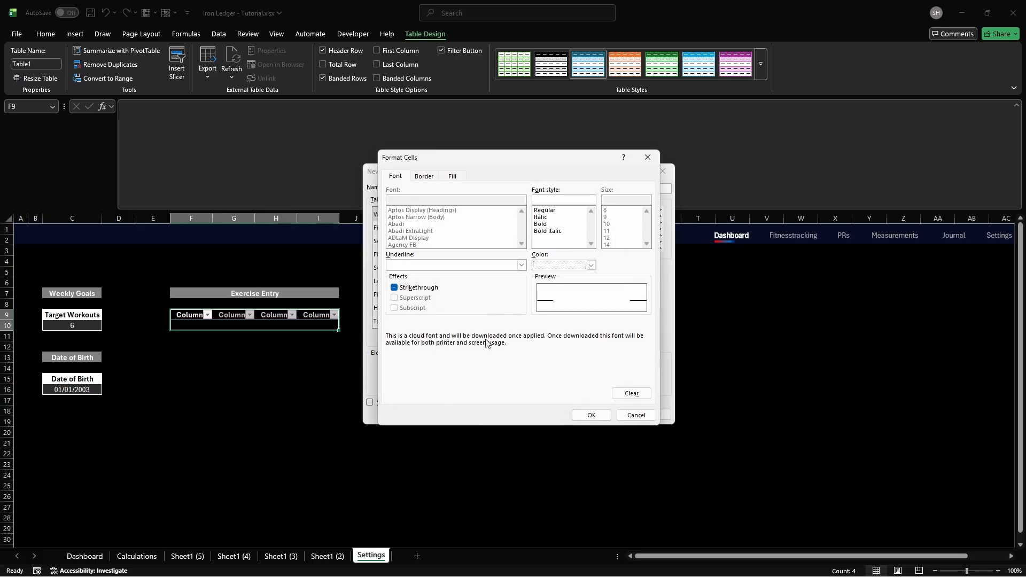
Step: Give the Whole Table element outline and inside borders in the custom grey #BFBFBF
{"action": "left_click", "coordinate": [423, 177]}
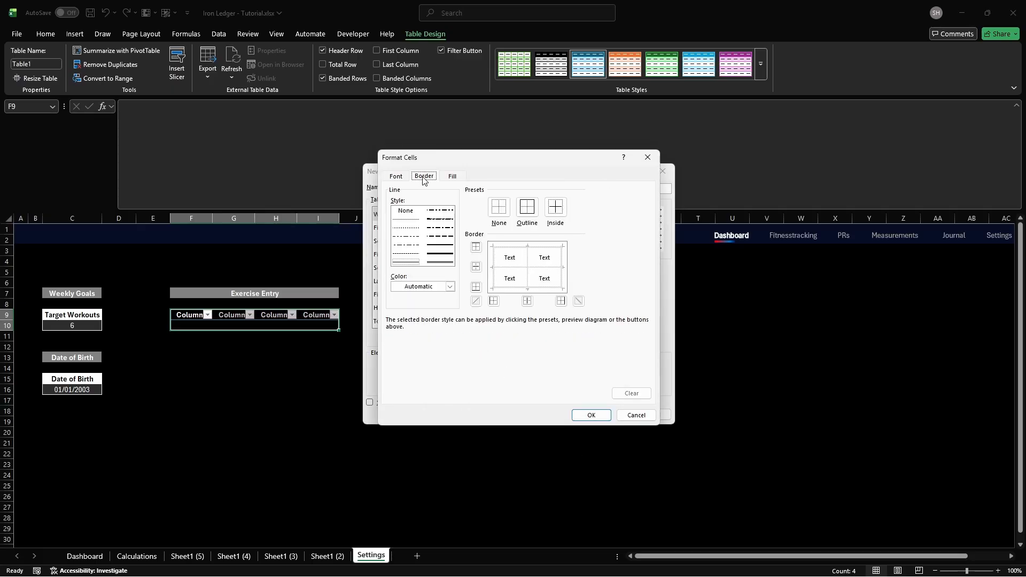
{"action": "left_click", "coordinate": [451, 287]}
{"action": "left_click", "coordinate": [455, 497]}
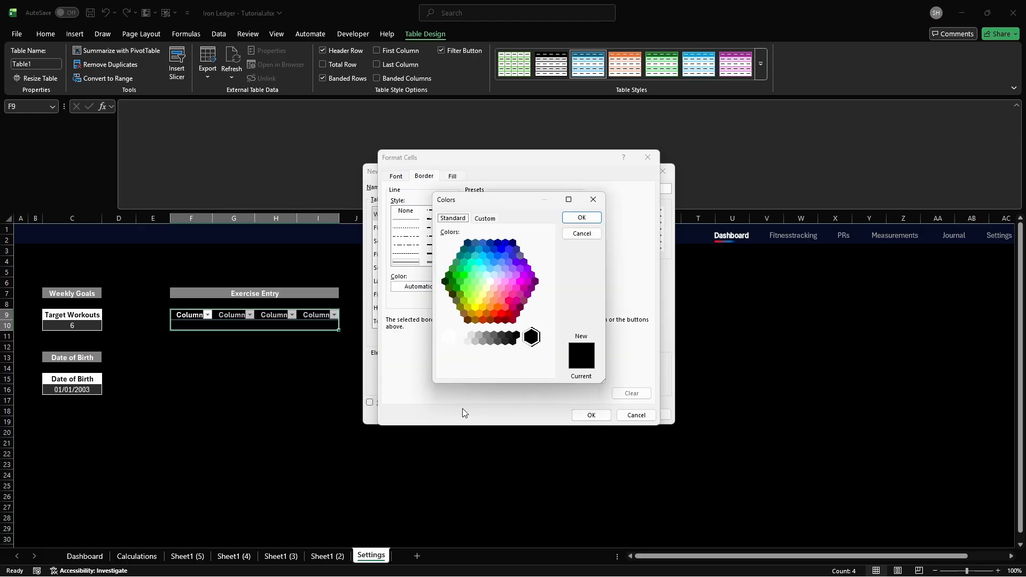
{"action": "left_click", "coordinate": [485, 219]}
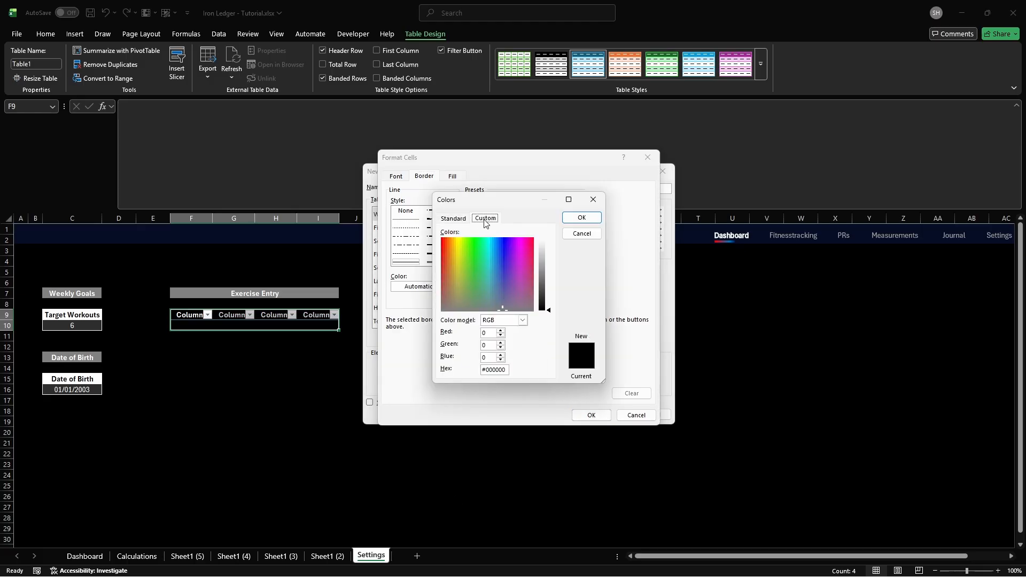
{"action": "triple_click", "coordinate": [494, 369]}
{"action": "type", "text": "BFBFBF"}
{"action": "key", "text": "Return"}
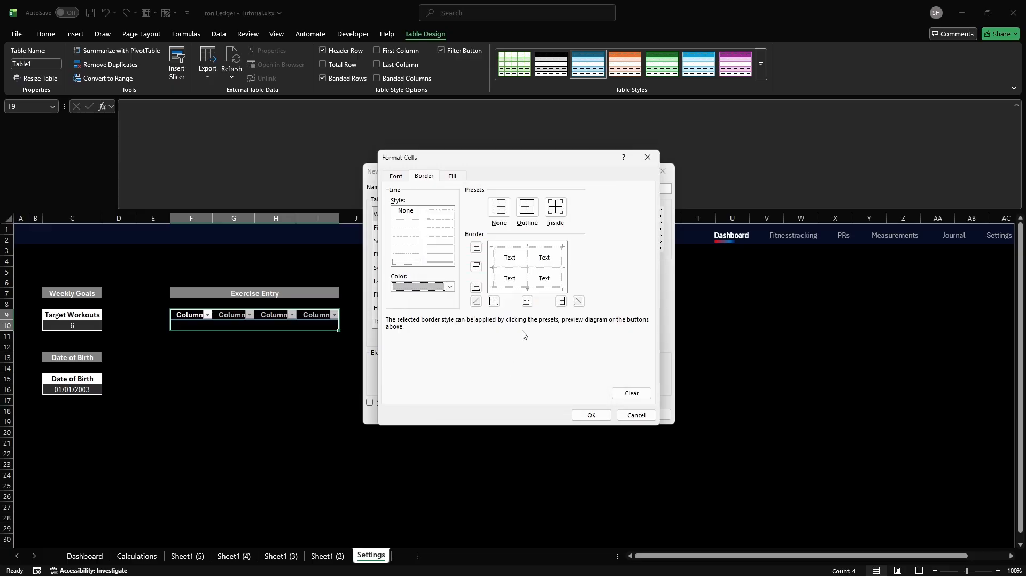
{"action": "left_click", "coordinate": [532, 208]}
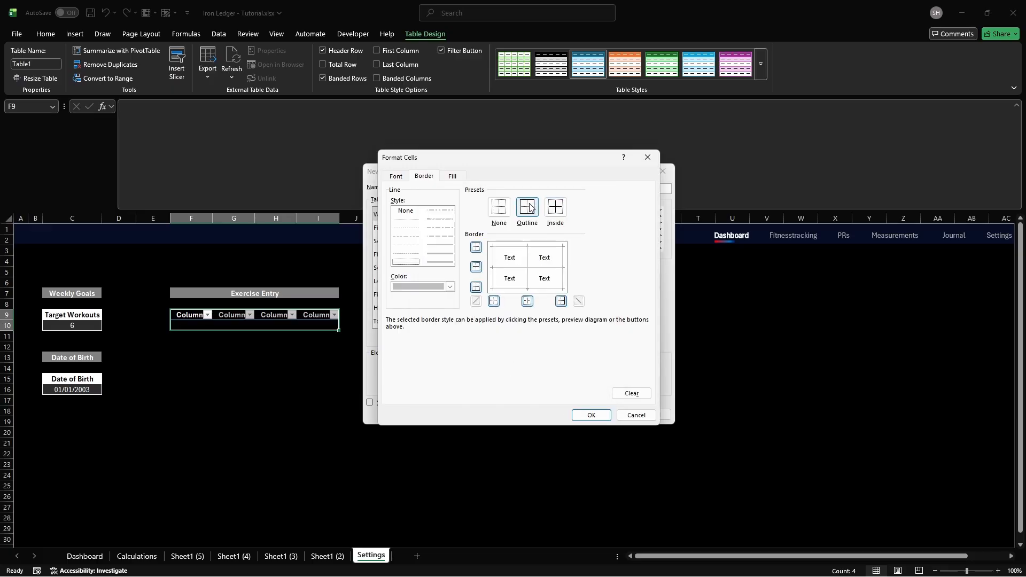
Step: Fill the Whole Table element with the custom dark grey #2E2E2E and accept its formatting
{"action": "left_click", "coordinate": [454, 178]}
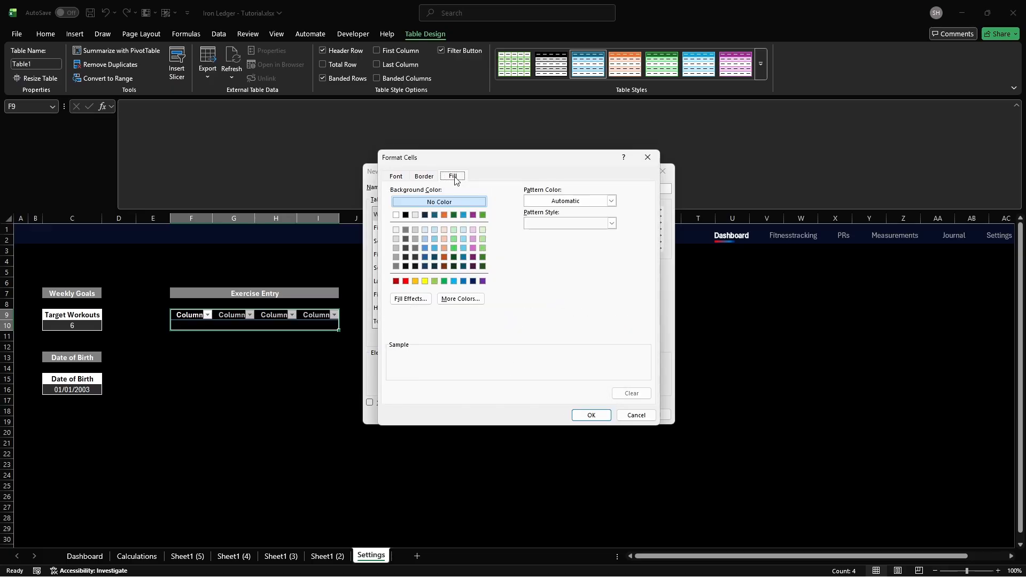
{"action": "left_click", "coordinate": [460, 298]}
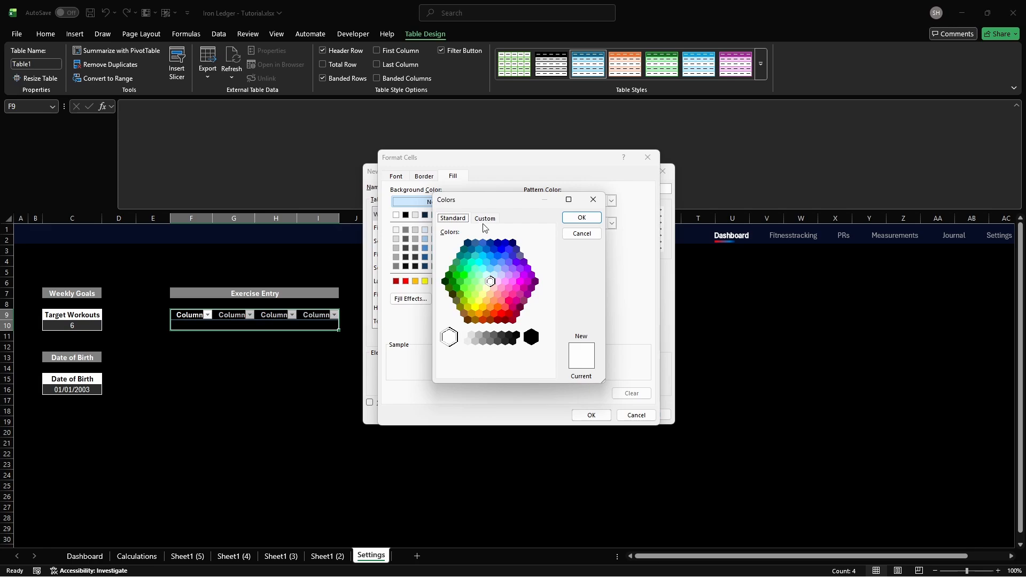
{"action": "left_click", "coordinate": [485, 219]}
{"action": "double_click", "coordinate": [503, 369]}
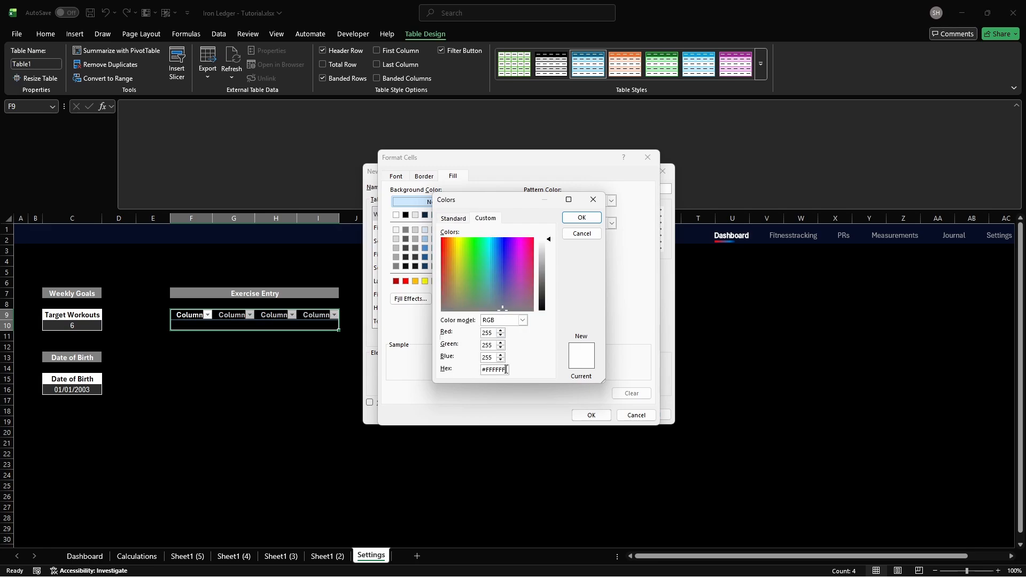
{"action": "type", "text": "2E2E2E"}
{"action": "key", "text": "Return"}
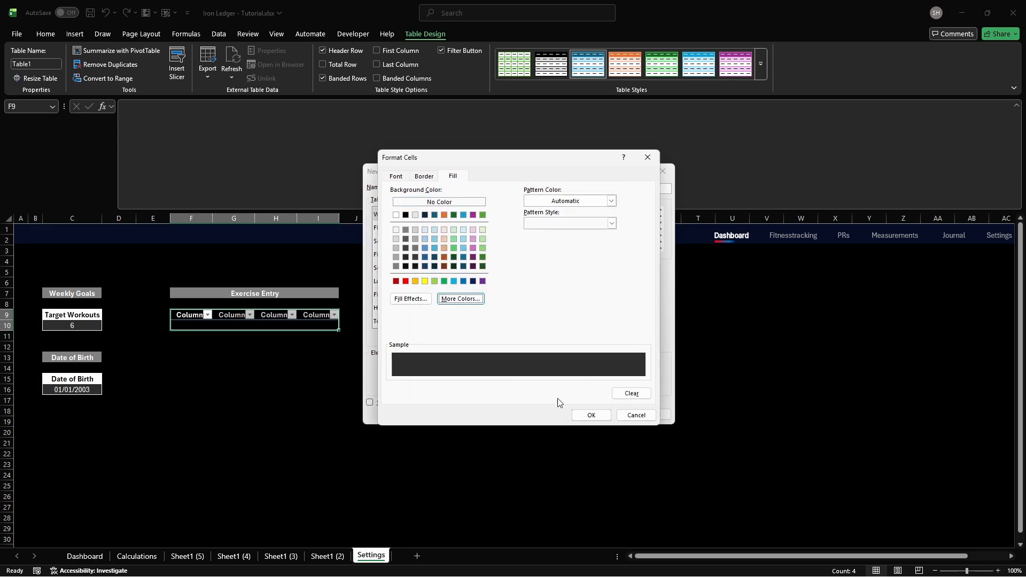
{"action": "left_click", "coordinate": [590, 415]}
Step: Set the Header Row element's fill to white #FFFFFF in the Settings Table Style
{"action": "left_click", "coordinate": [406, 308]}
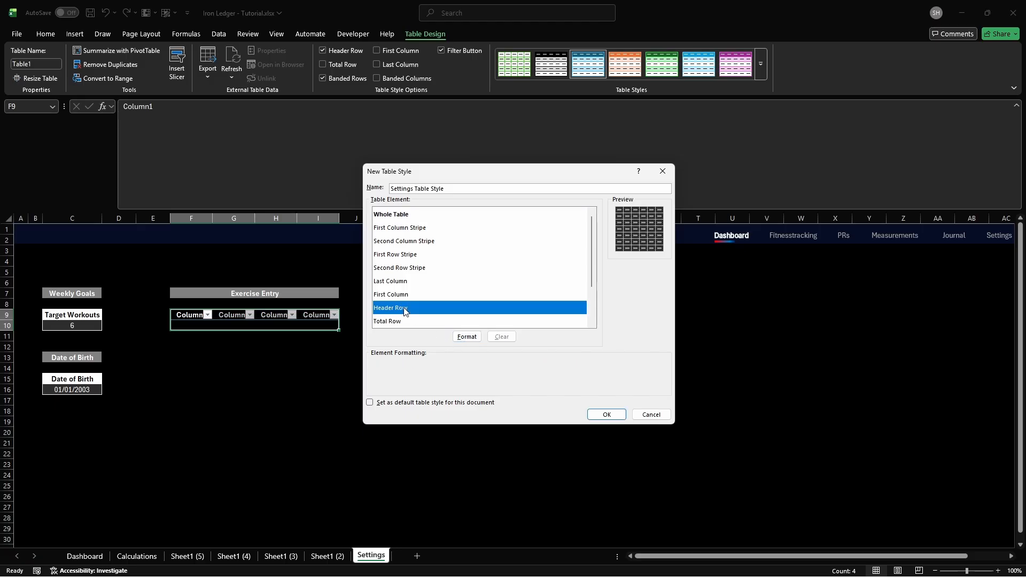
{"action": "left_click", "coordinate": [465, 337]}
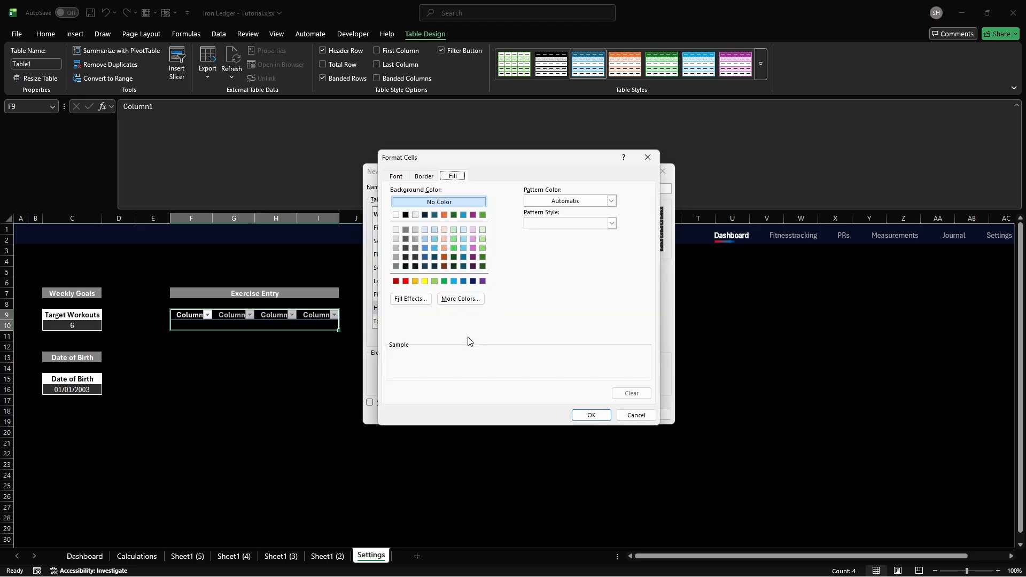
{"action": "left_click", "coordinate": [460, 299]}
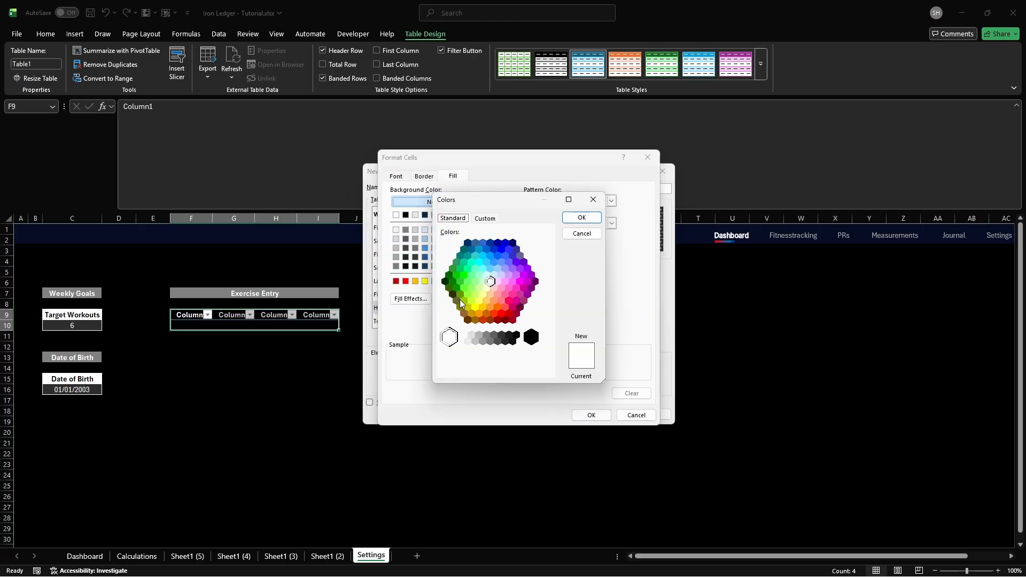
{"action": "left_click", "coordinate": [485, 219]}
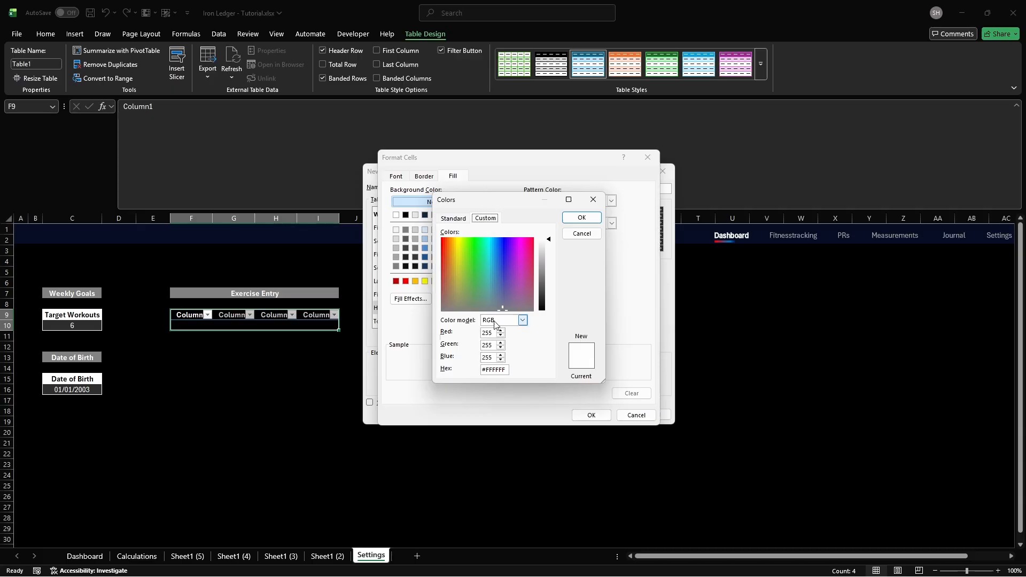
{"action": "left_click", "coordinate": [506, 369]}
{"action": "key", "text": "BackSpace"}
{"action": "key", "text": "BackSpace"}
{"action": "key", "text": "BackSpace"}
{"action": "key", "text": "BackSpace"}
{"action": "key", "text": "BackSpace"}
{"action": "key", "text": "BackSpace"}
{"action": "key", "text": "BackSpace"}
{"action": "type", "text": "FFFFFF"}
{"action": "key", "text": "Return"}
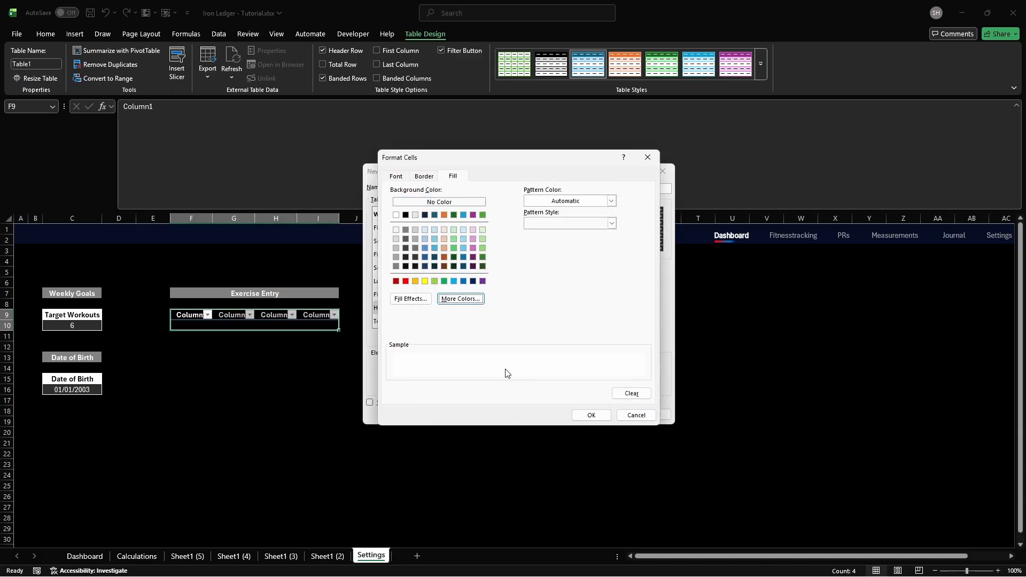
Step: Make the Header Row element's font bold and black #000000, then accept the formatting and the new table style
{"action": "left_click", "coordinate": [395, 177]}
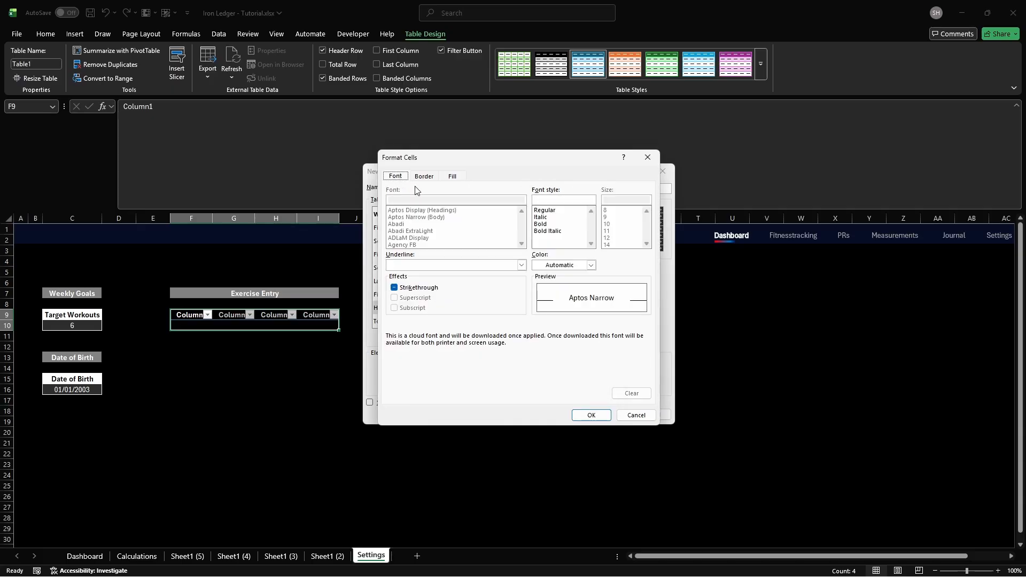
{"action": "left_click", "coordinate": [541, 224]}
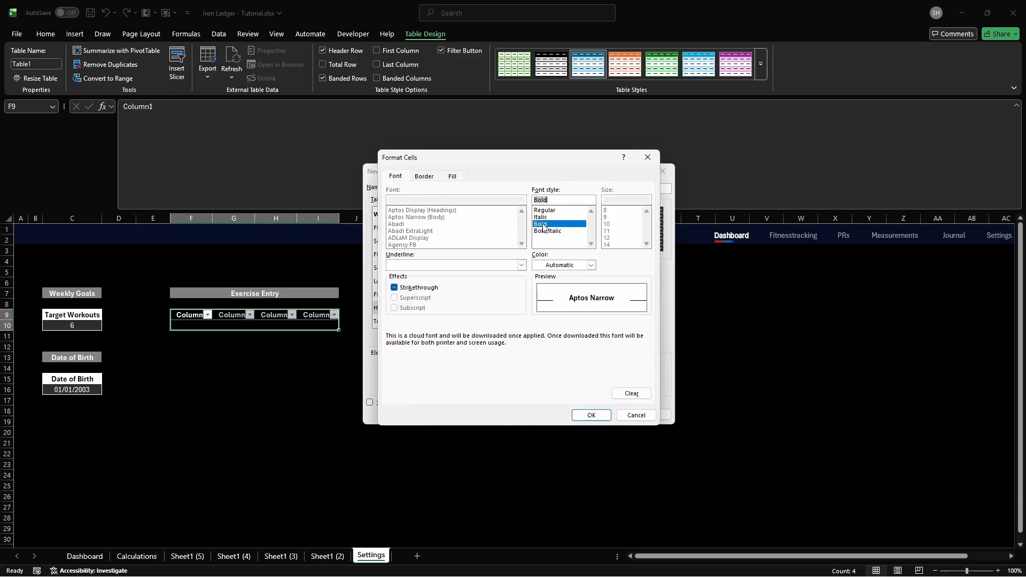
{"action": "left_click", "coordinate": [592, 265]}
{"action": "left_click", "coordinate": [576, 476]}
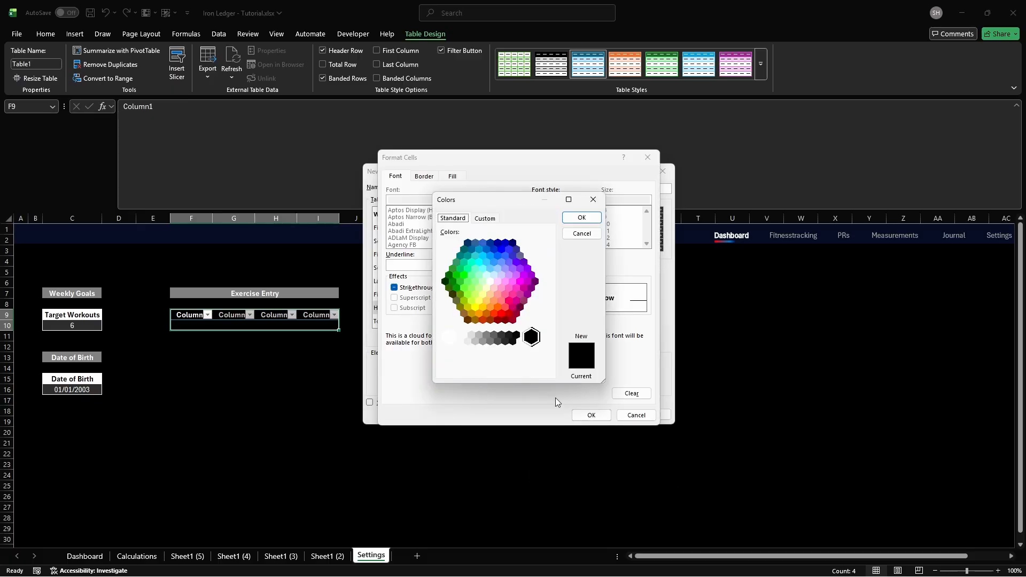
{"action": "left_click", "coordinate": [485, 218]}
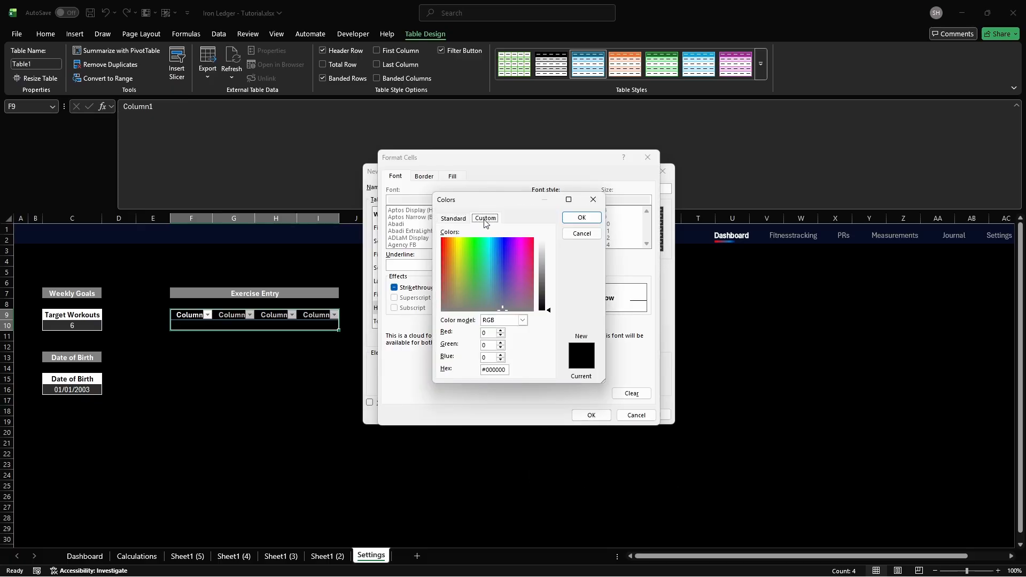
{"action": "left_click", "coordinate": [509, 369]}
{"action": "type", "text": "0"}
{"action": "key", "text": "Return"}
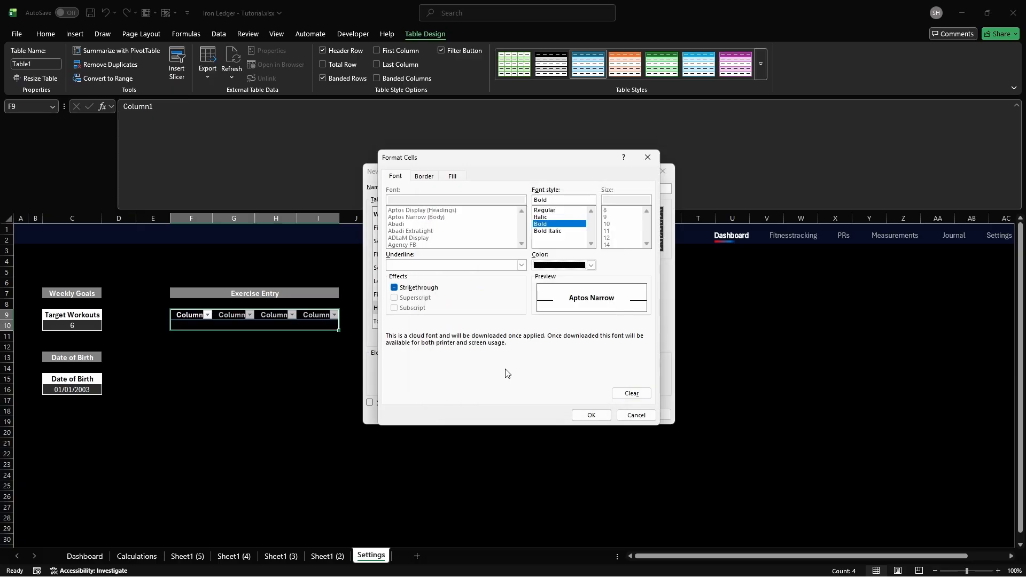
{"action": "left_click", "coordinate": [588, 415]}
{"action": "left_click", "coordinate": [591, 417]}
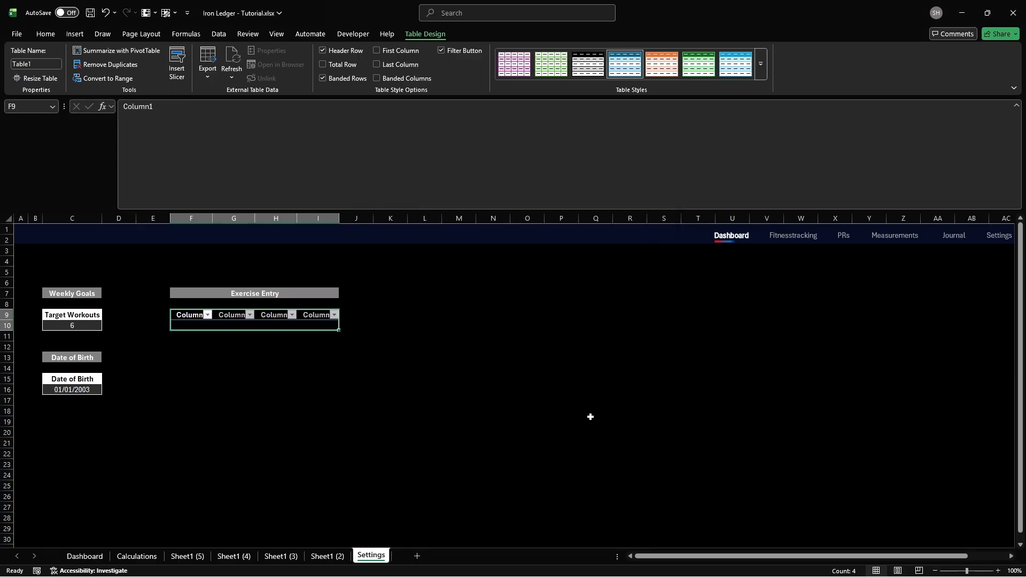
Step: Hide the exercise table's filter buttons and apply the custom table style to it, clearing existing formatting
{"action": "left_click", "coordinate": [440, 51]}
{"action": "left_click", "coordinate": [760, 64]}
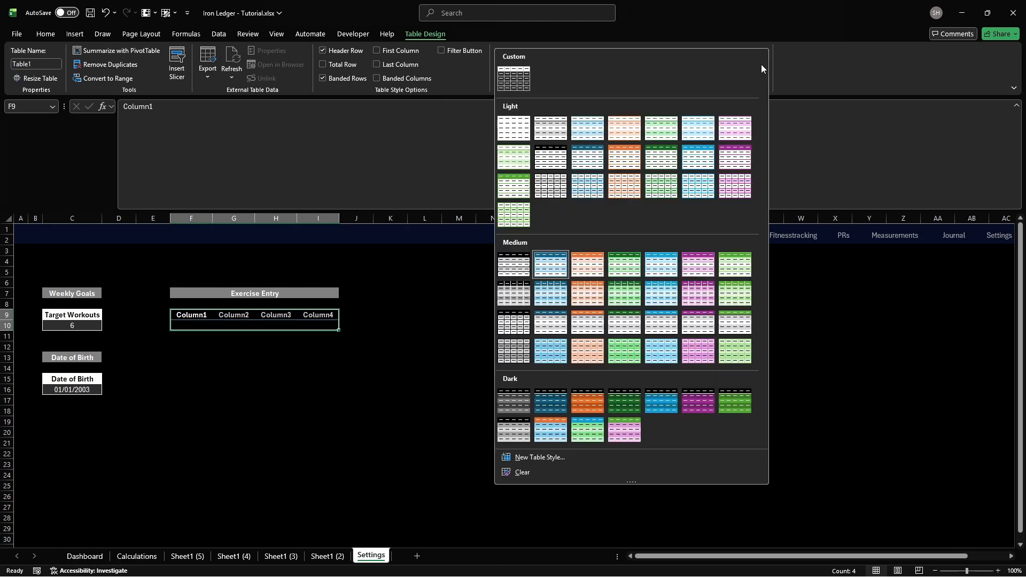
{"action": "right_click", "coordinate": [511, 75]}
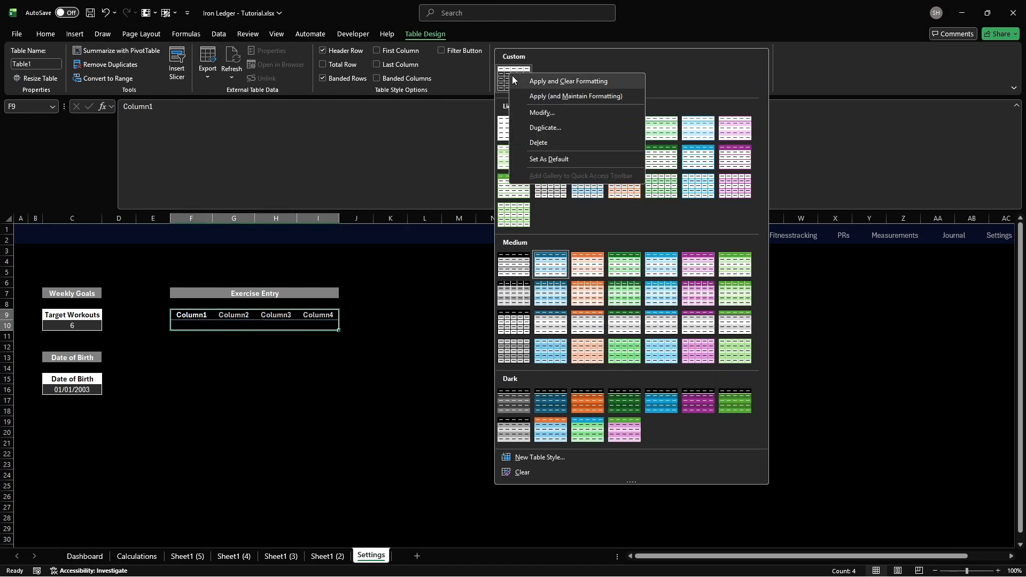
{"action": "left_click", "coordinate": [544, 82]}
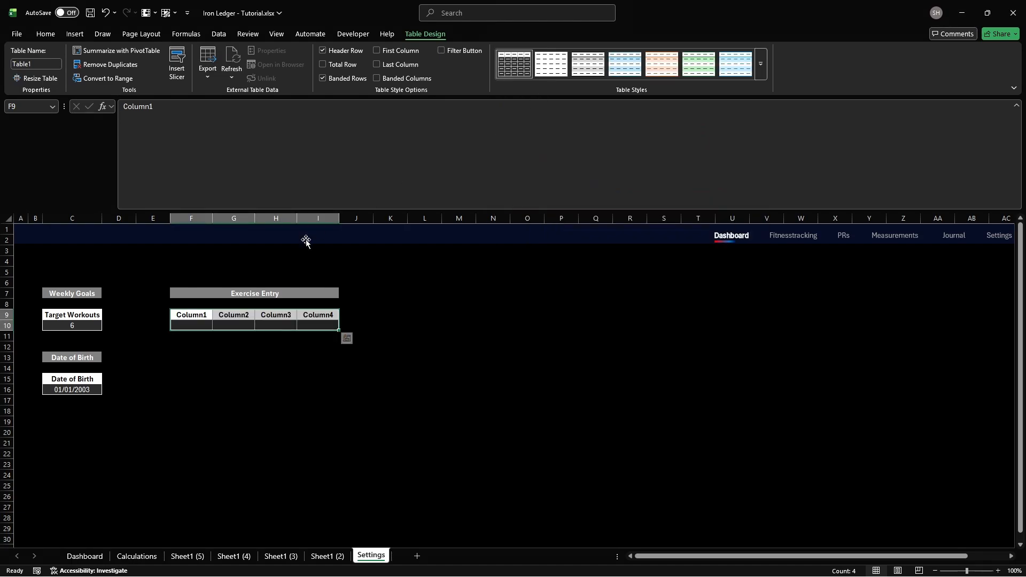
Step: Name the exercise table SExerciselist
{"action": "left_click", "coordinate": [192, 320]}
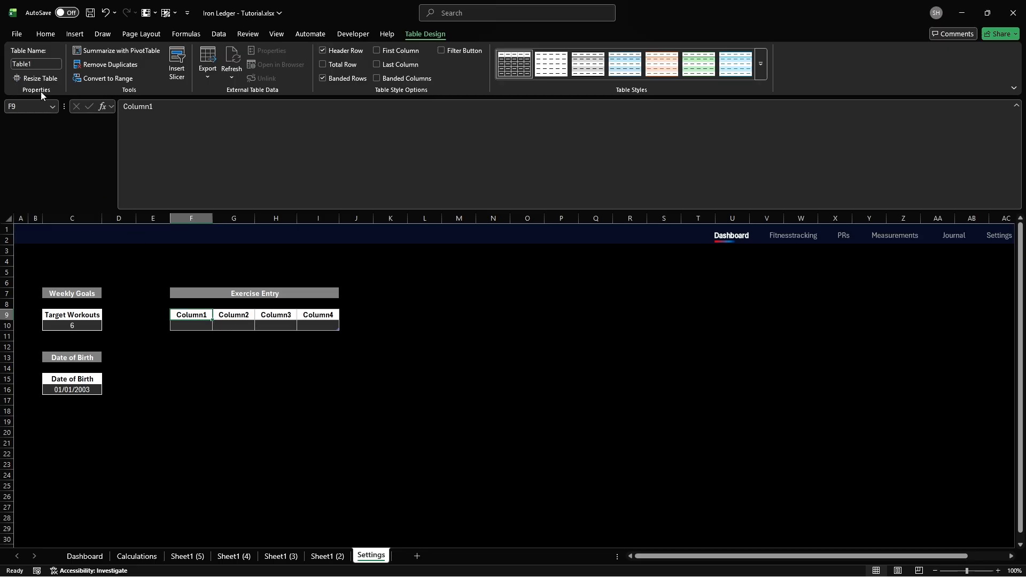
{"action": "left_click", "coordinate": [36, 64]}
{"action": "type", "text": "SExerciselist"}
{"action": "key", "text": "Return"}
Step: Enter Category, Exercise, TypeIDs and Type as the exercise table's column headers
{"action": "type", "text": "Category"}
{"action": "key", "text": "Tab"}
{"action": "type", "text": "Exercise"}
{"action": "key", "text": "Tab"}
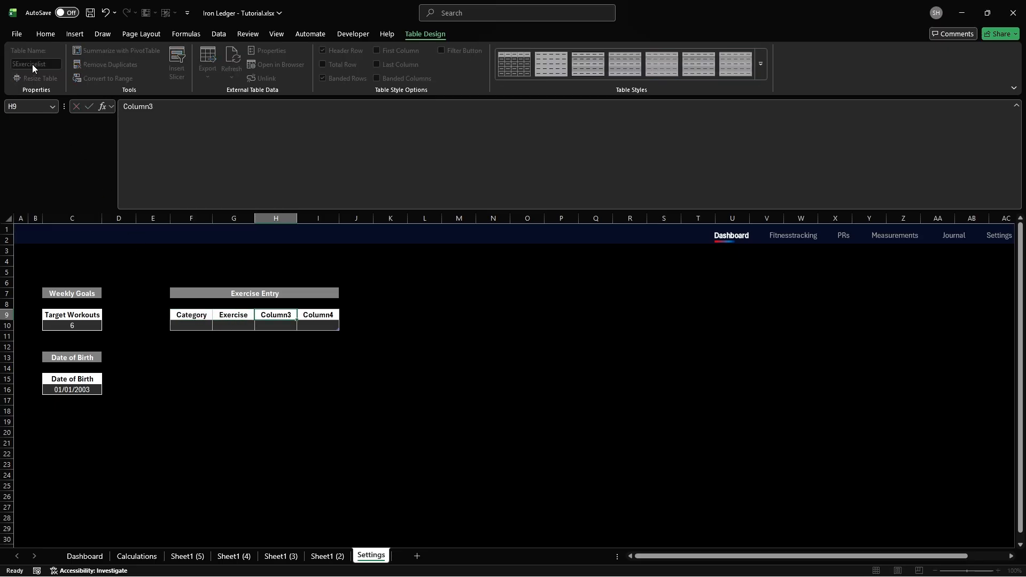
{"action": "type", "text": "TypeIDs"}
{"action": "key", "text": "Tab"}
{"action": "type", "text": "Type"}
{"action": "key", "text": "Return"}
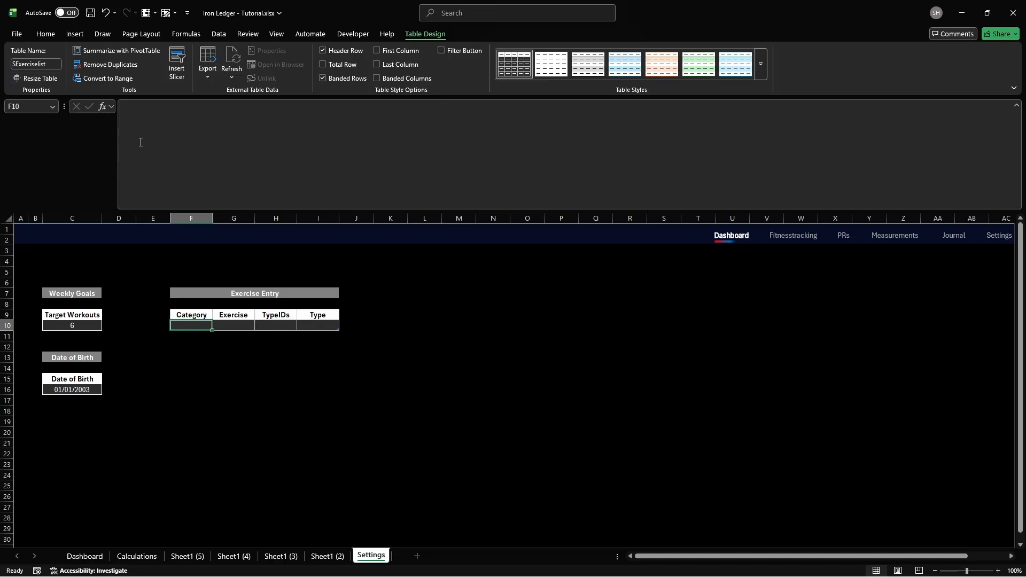
Step: Create a two-column table with headers from cells M9:N9 on the Settings sheet
{"action": "left_click_drag", "start_coordinate": [455, 316], "coordinate": [454, 316]}
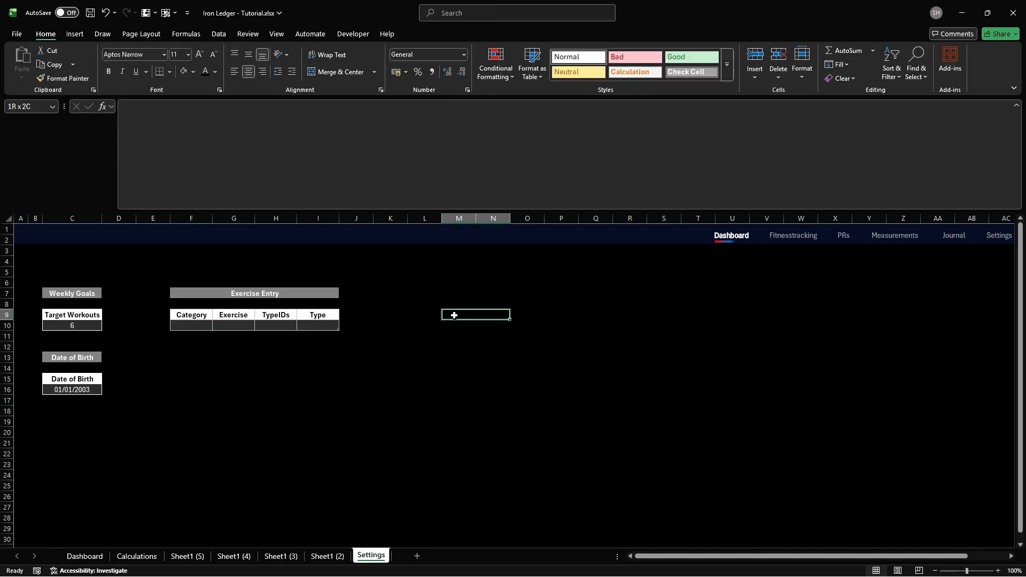
{"action": "key", "text": "ctrl+t"}
{"action": "left_click", "coordinate": [469, 318]}
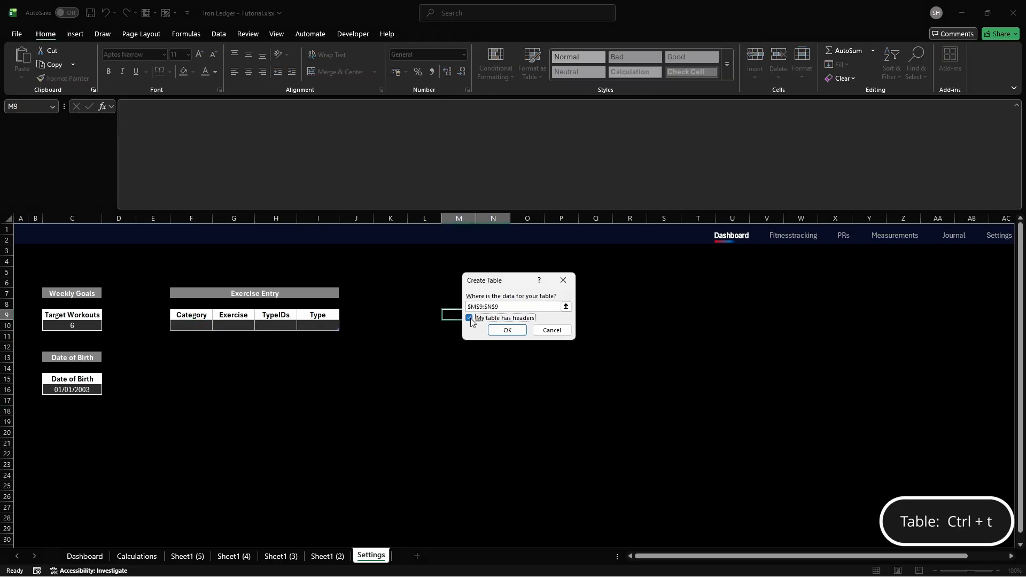
{"action": "key", "text": "Return"}
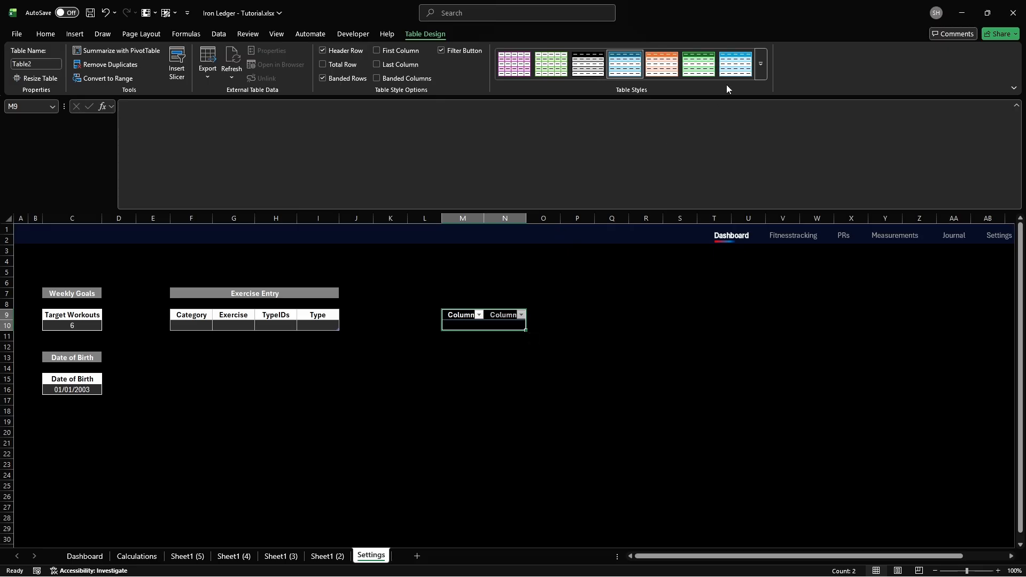
Step: Apply the custom table style to the new table, clearing formatting, and head its columns Type and ID
{"action": "left_click", "coordinate": [761, 65]}
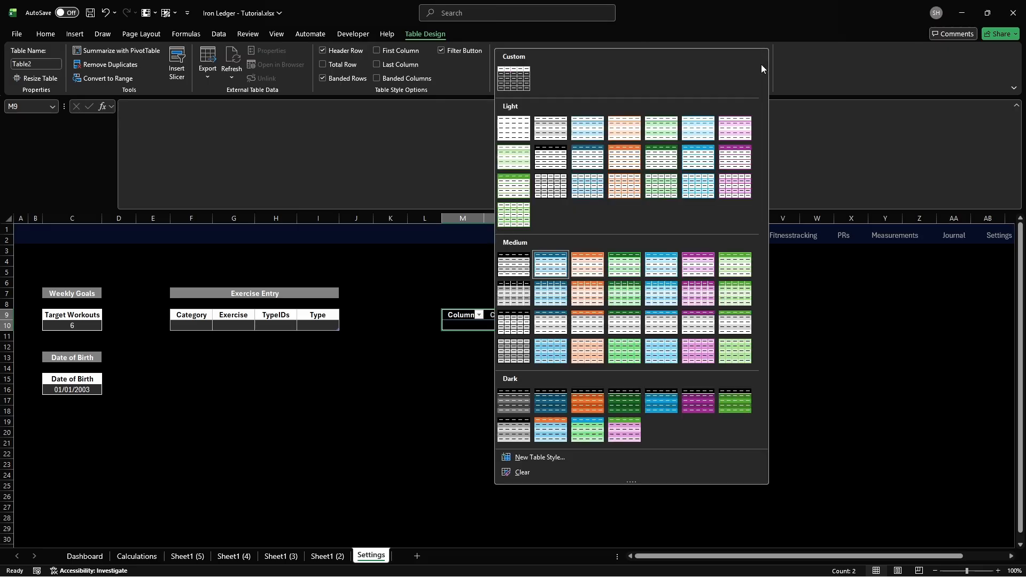
{"action": "right_click", "coordinate": [512, 76]}
{"action": "left_click", "coordinate": [542, 82]}
{"action": "type", "text": "Type"}
{"action": "key", "text": "Tab"}
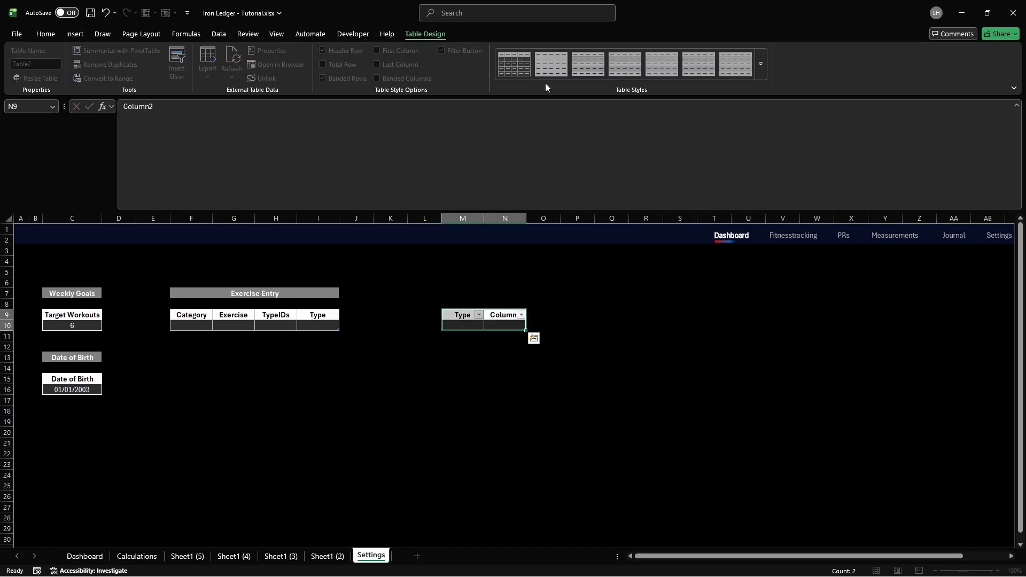
{"action": "type", "text": "ID"}
{"action": "key", "text": "Return"}
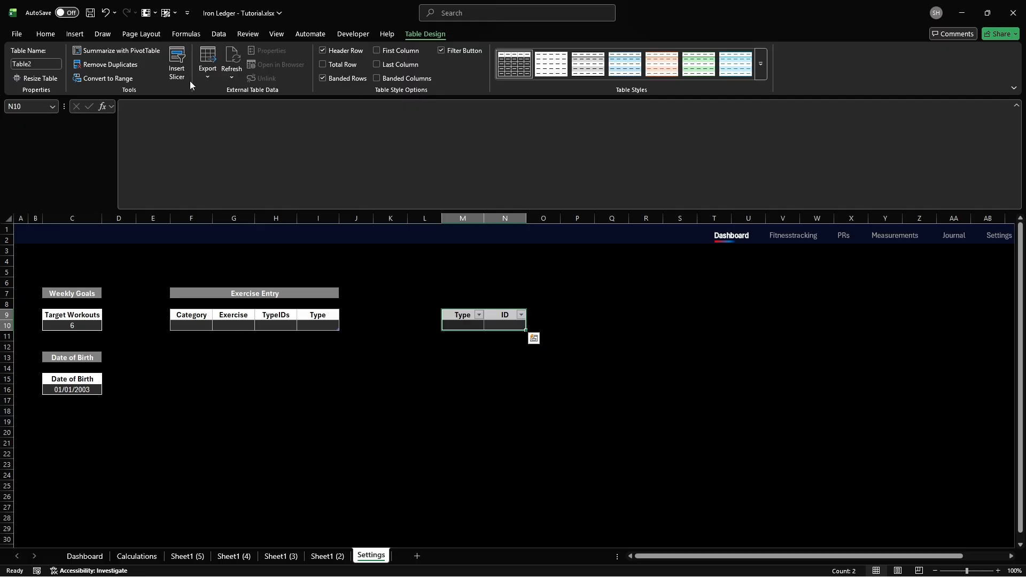
Step: Name the Type and ID table STypeid and hide its filter buttons
{"action": "left_click", "coordinate": [35, 64]}
{"action": "type", "text": "STypeid"}
{"action": "key", "text": "Return"}
{"action": "left_click", "coordinate": [441, 50]}
Step: List Duration, Distance, BW and Sets in the Type column of the STypeid table
{"action": "key", "text": "Left"}
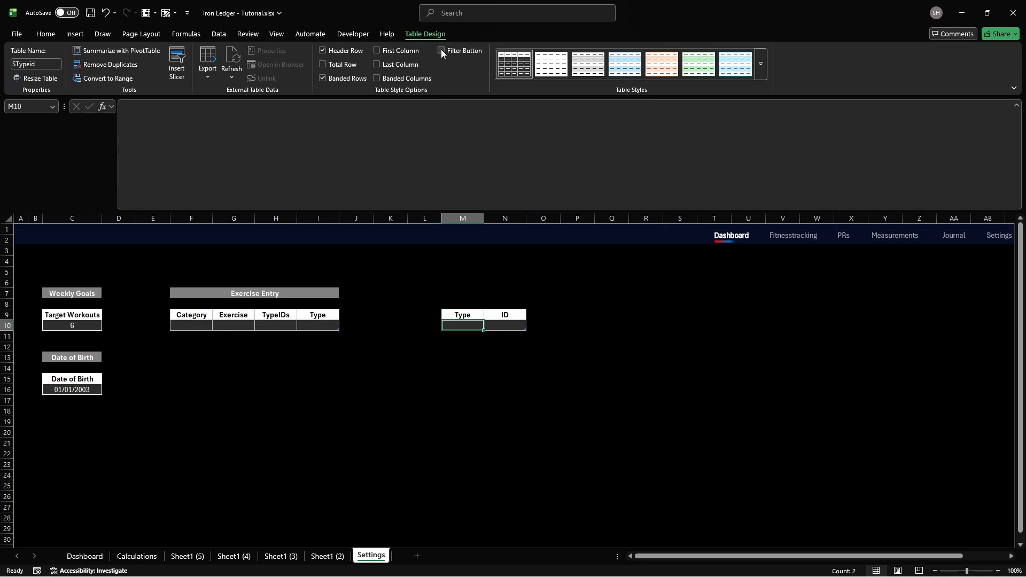
{"action": "type", "text": "Duration"}
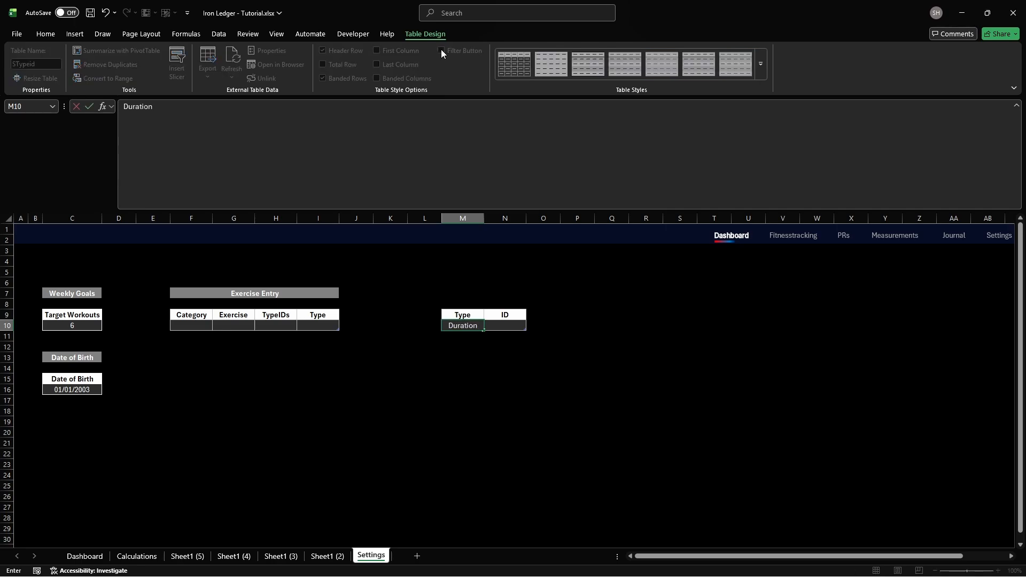
{"action": "key", "text": "Return"}
{"action": "type", "text": "Distance"}
{"action": "key", "text": "Return"}
{"action": "type", "text": "BW"}
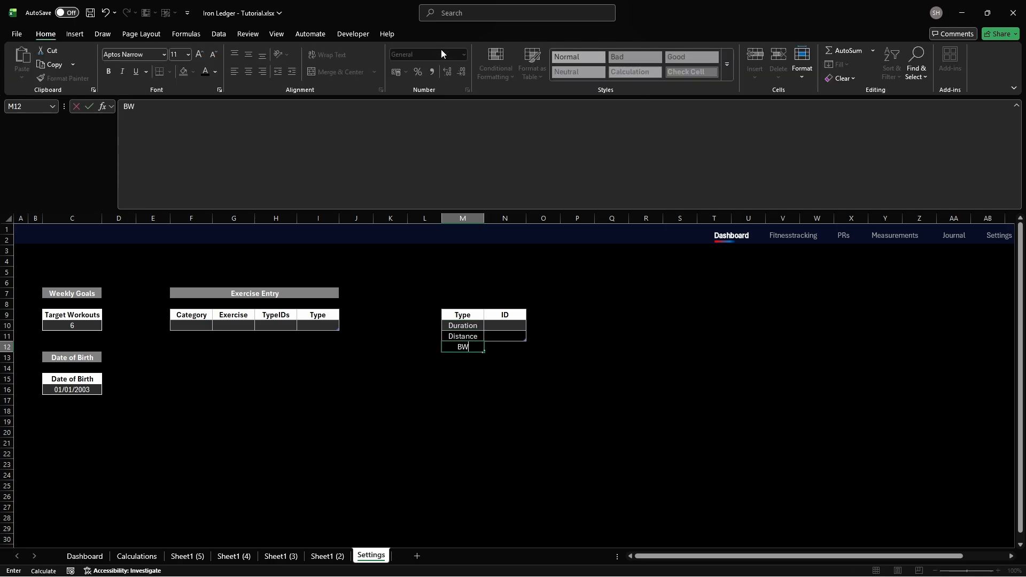
{"action": "key", "text": "Return"}
{"action": "type", "text": "Sets"}
{"action": "key", "text": "Return"}
Step: Number the four types 1, 2, 3 and 4 in the ID column
{"action": "key", "text": "Up"}
{"action": "key", "text": "Up"}
{"action": "key", "text": "Up"}
{"action": "key", "text": "Up"}
{"action": "key", "text": "Right"}
{"action": "type", "text": "1"}
{"action": "key", "text": "Return"}
{"action": "type", "text": "2"}
{"action": "key", "text": "Return"}
{"action": "type", "text": "3"}
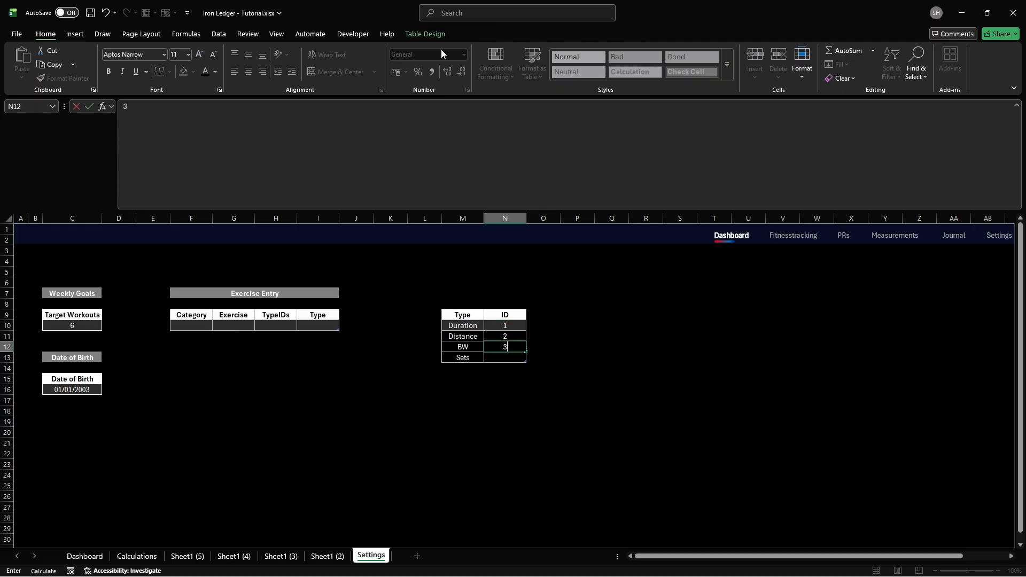
{"action": "key", "text": "Return"}
{"action": "type", "text": "4"}
{"action": "key", "text": "ctrl+Return"}
Step: Start a formula-based conditional formatting rule with =True for all data cells of the STypeid table
{"action": "key", "text": "ctrl+a"}
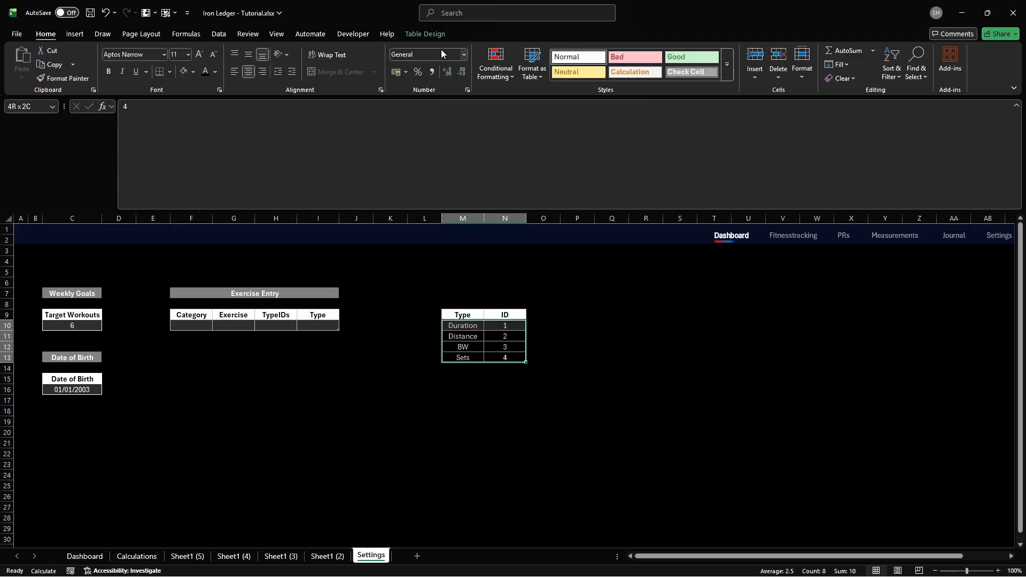
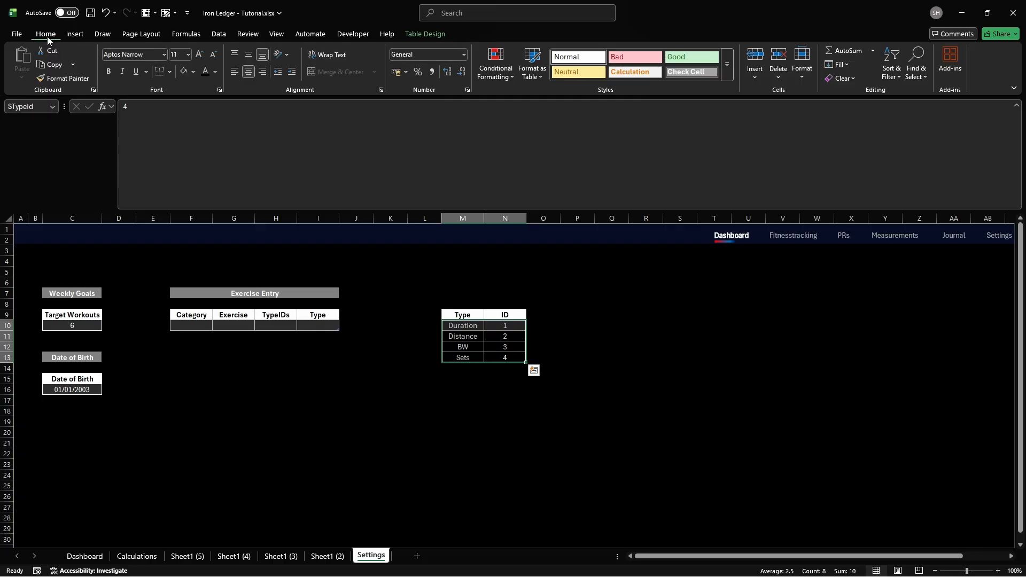
{"action": "left_click", "coordinate": [496, 63]}
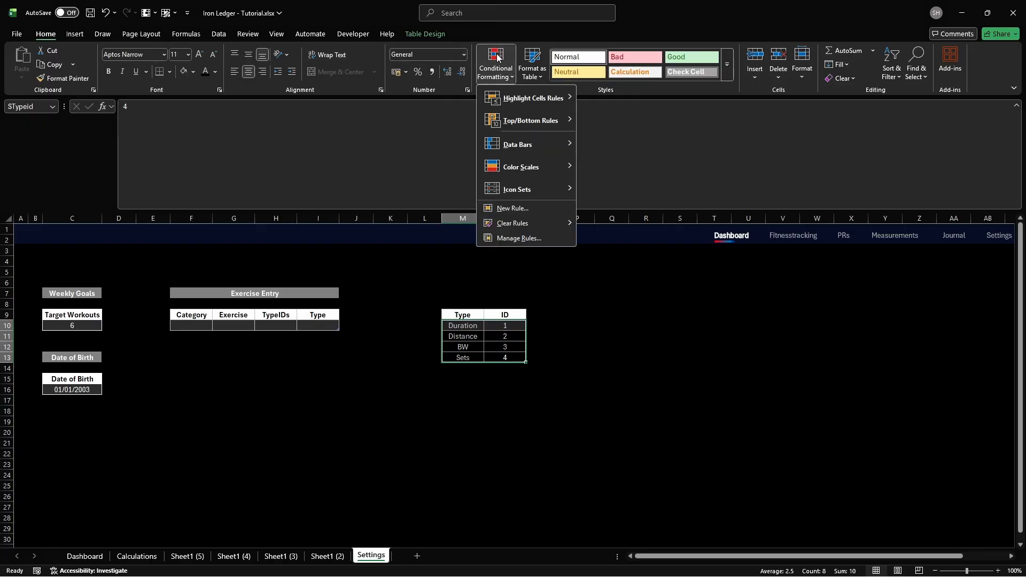
{"action": "left_click", "coordinate": [515, 240]}
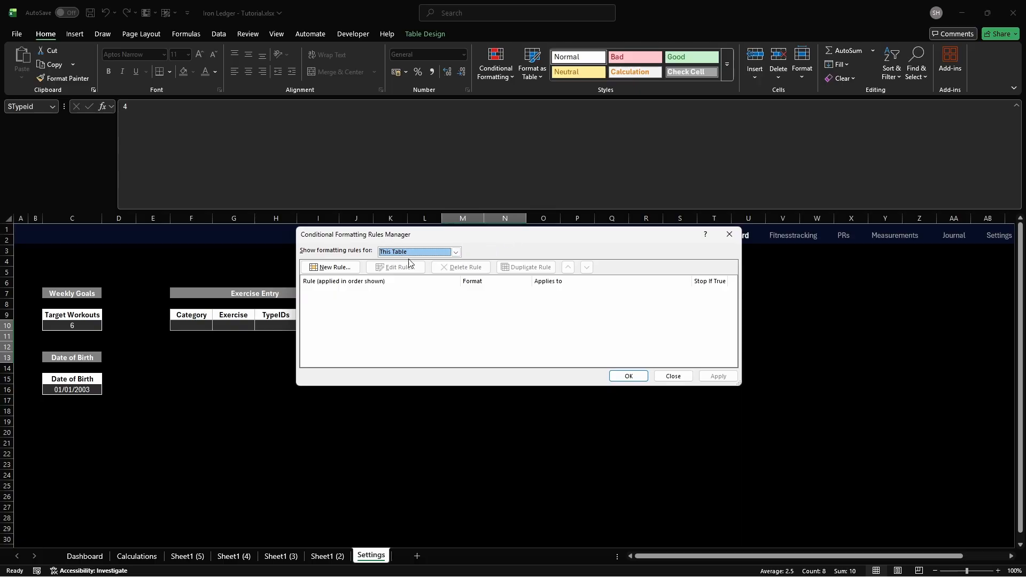
{"action": "left_click", "coordinate": [332, 268]}
{"action": "left_click", "coordinate": [417, 290]}
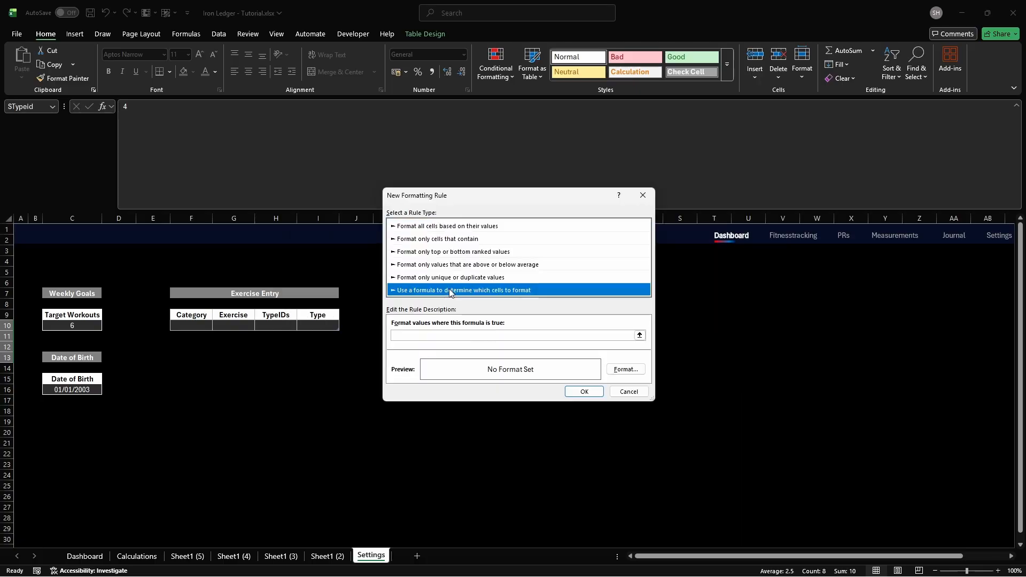
{"action": "left_click", "coordinate": [586, 335]}
{"action": "type", "text": "=True"}
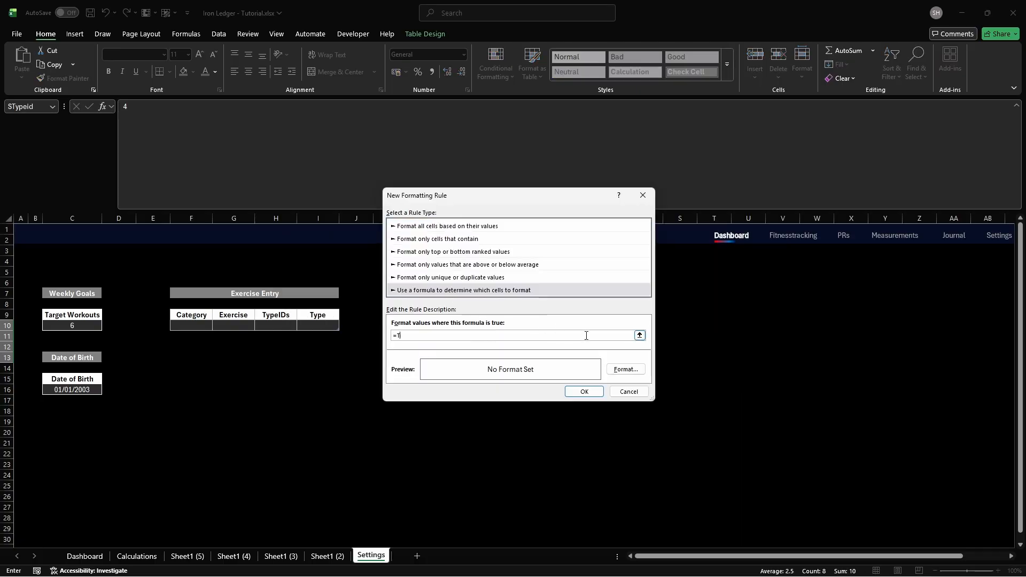
Step: Set a custom font colour in the conditional formatting rule's format
{"action": "left_click", "coordinate": [626, 369]}
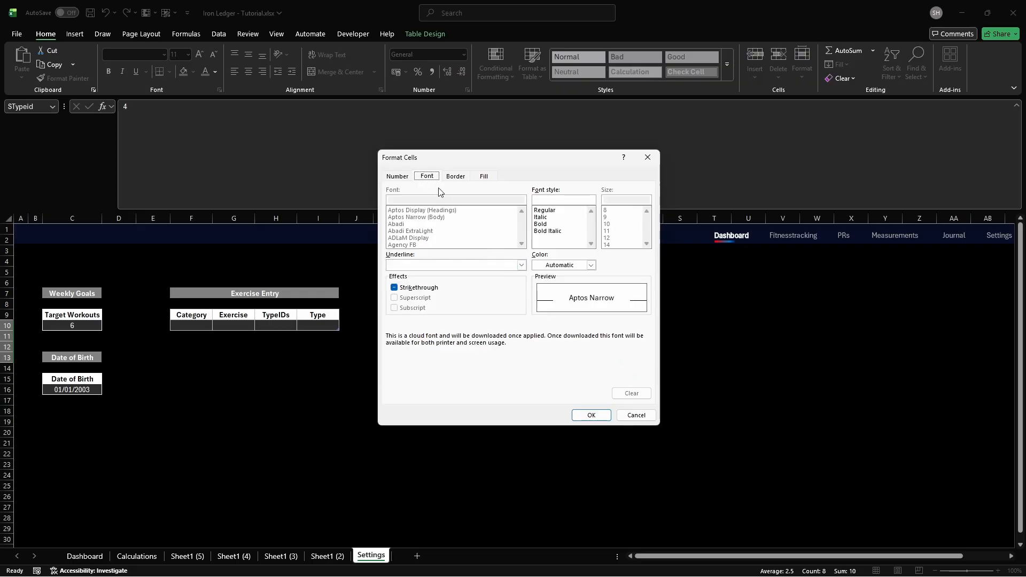
{"action": "left_click", "coordinate": [590, 265]}
{"action": "left_click", "coordinate": [572, 475]}
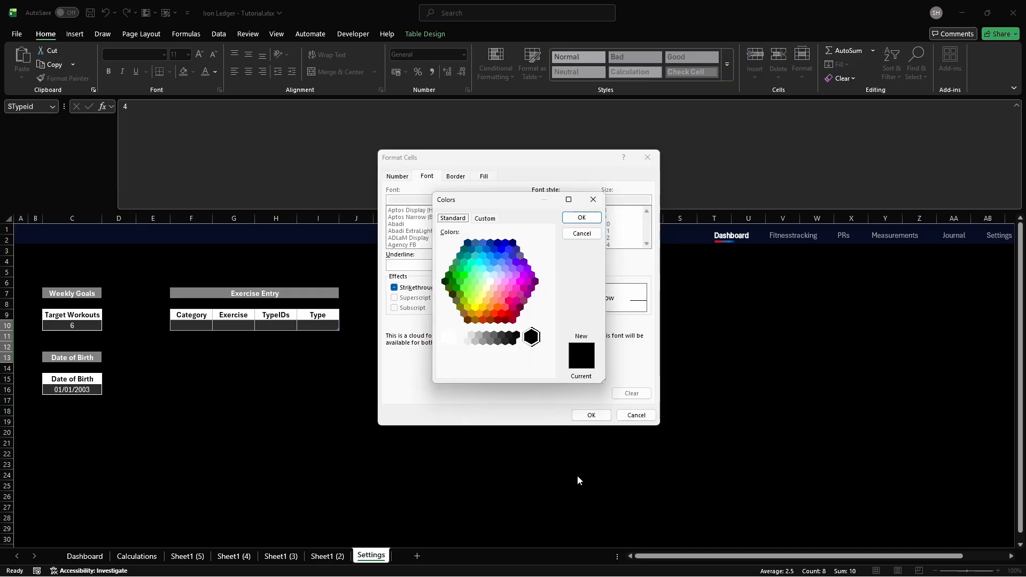
{"action": "left_click", "coordinate": [485, 218]}
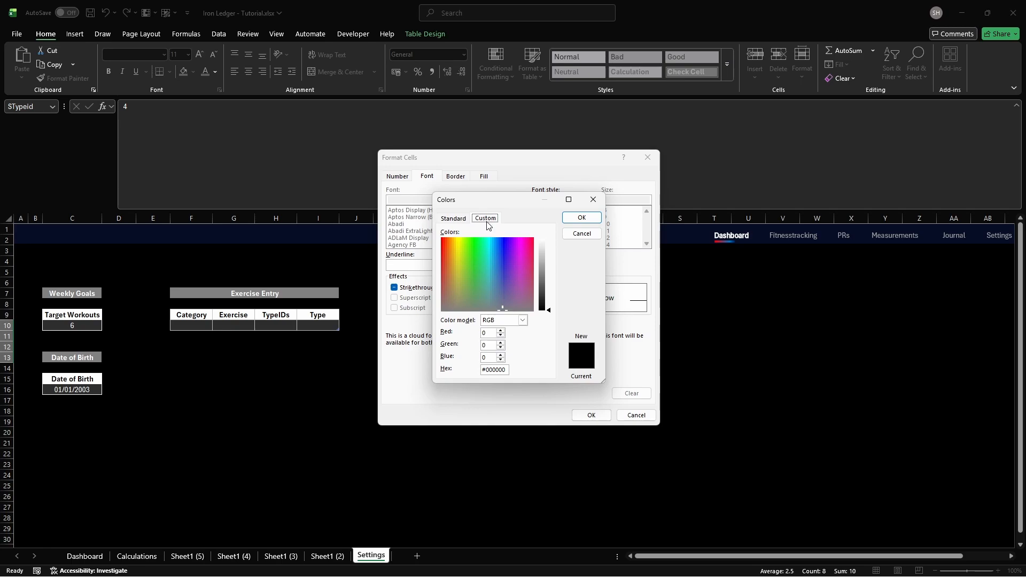
{"action": "double_click", "coordinate": [494, 369]}
{"action": "key", "text": "BackSpace"}
{"action": "key", "text": "Return"}
Step: Set the conditional formatting rule's fill to the custom dark grey #2E2E2E
{"action": "left_click", "coordinate": [484, 177]}
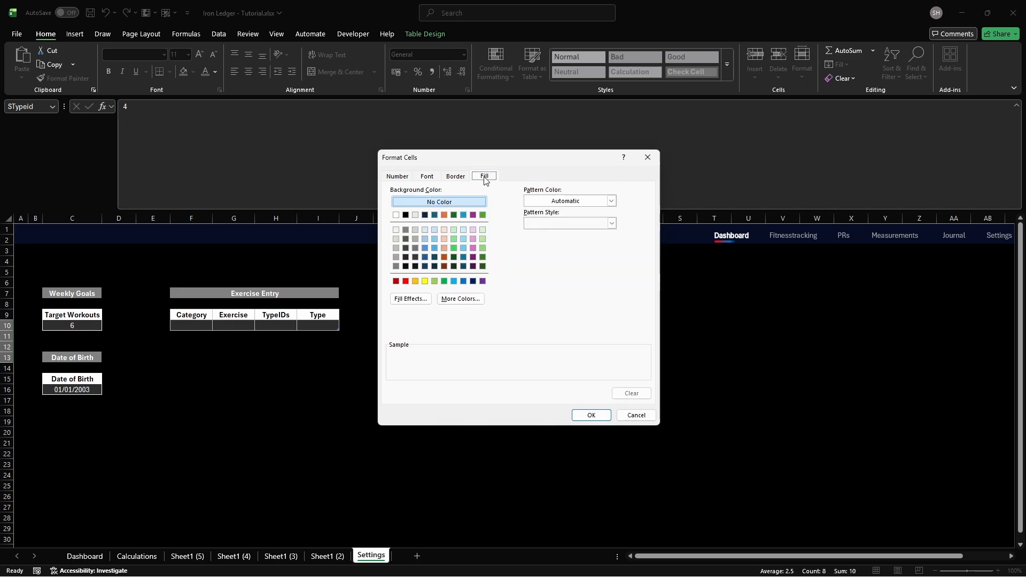
{"action": "left_click", "coordinate": [460, 298]}
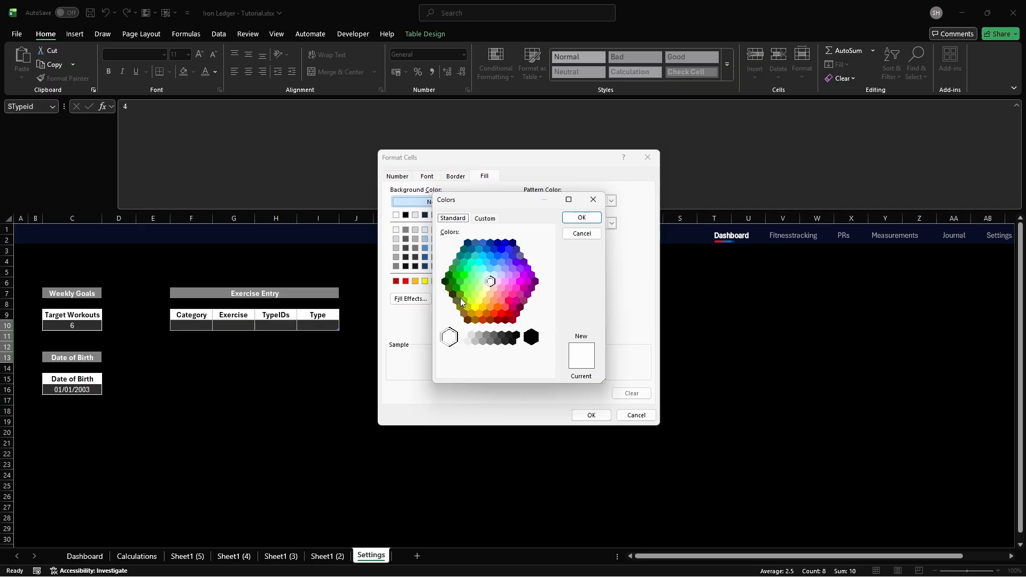
{"action": "left_click", "coordinate": [484, 218]}
{"action": "left_click", "coordinate": [506, 369]}
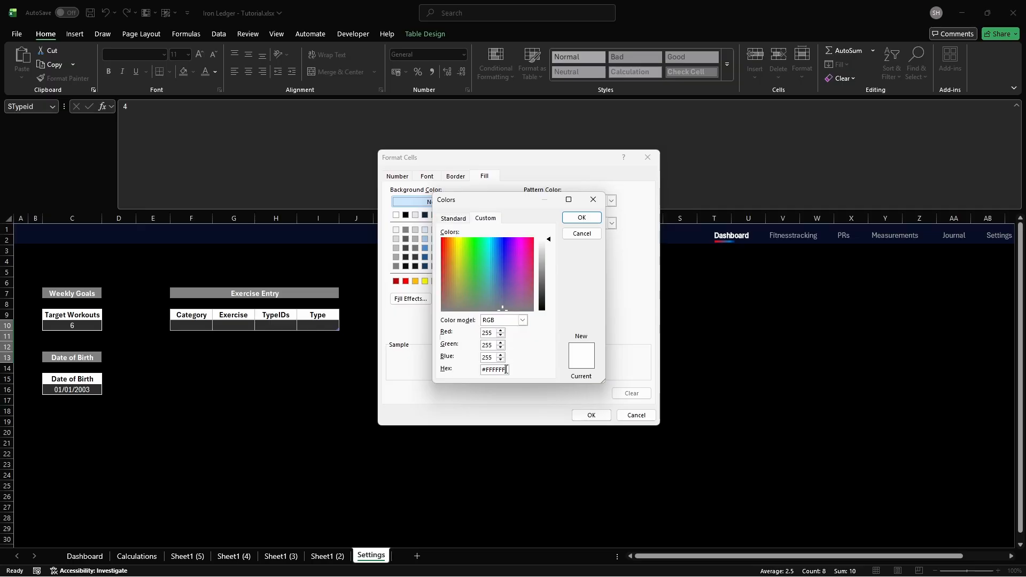
{"action": "key", "text": "BackSpace"}
{"action": "key", "text": "BackSpace"}
{"action": "key", "text": "BackSpace"}
{"action": "key", "text": "BackSpace"}
{"action": "key", "text": "BackSpace"}
{"action": "key", "text": "BackSpace"}
{"action": "key", "text": "BackSpace"}
{"action": "type", "text": "2E2E2E"}
{"action": "key", "text": "Return"}
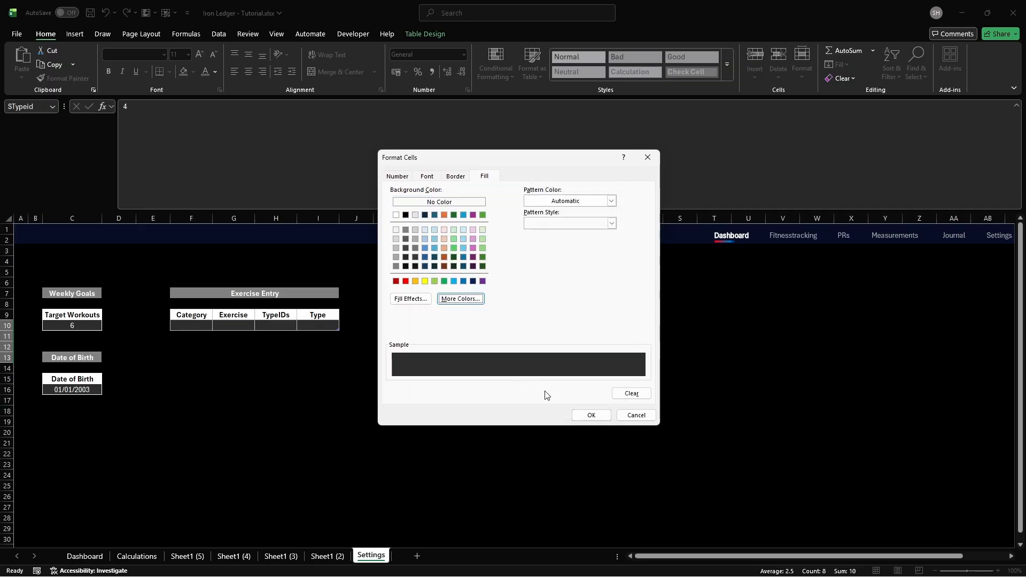
Step: Save the STypeid table's =True formatting rule and apply it with Stop If True enabled
{"action": "left_click", "coordinate": [591, 416]}
{"action": "left_click", "coordinate": [585, 392]}
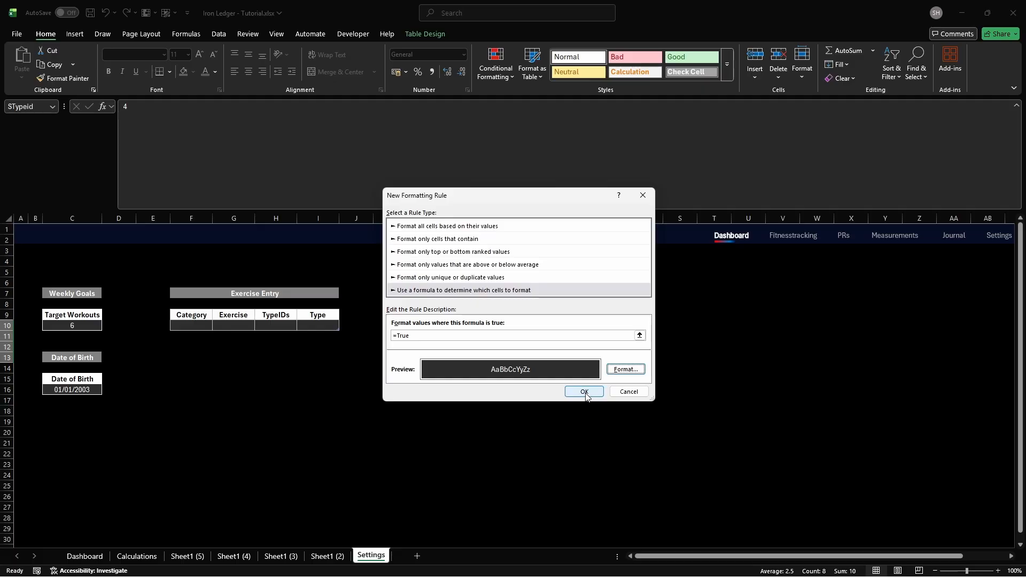
{"action": "left_click", "coordinate": [710, 294]}
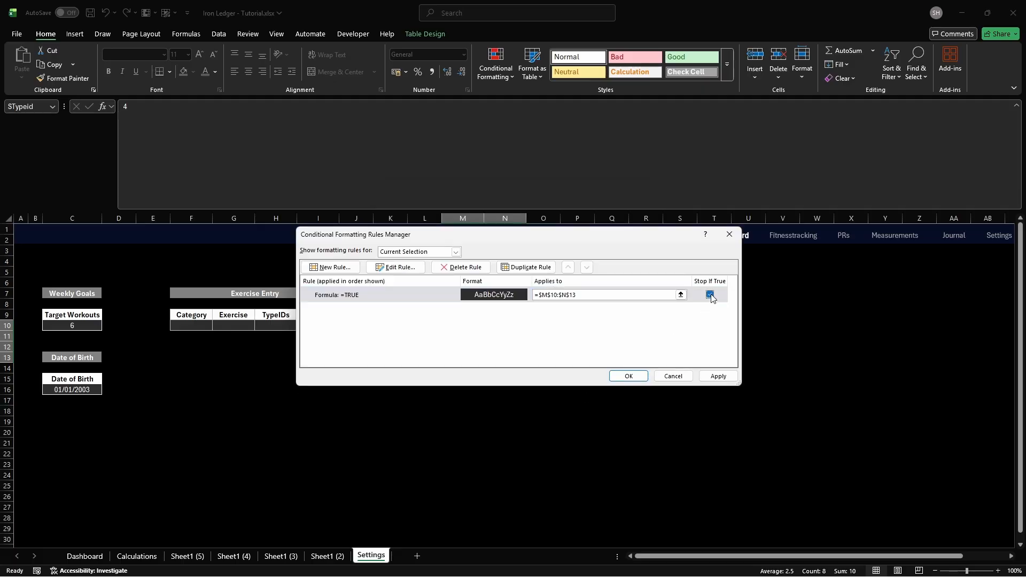
{"action": "left_click", "coordinate": [718, 377]}
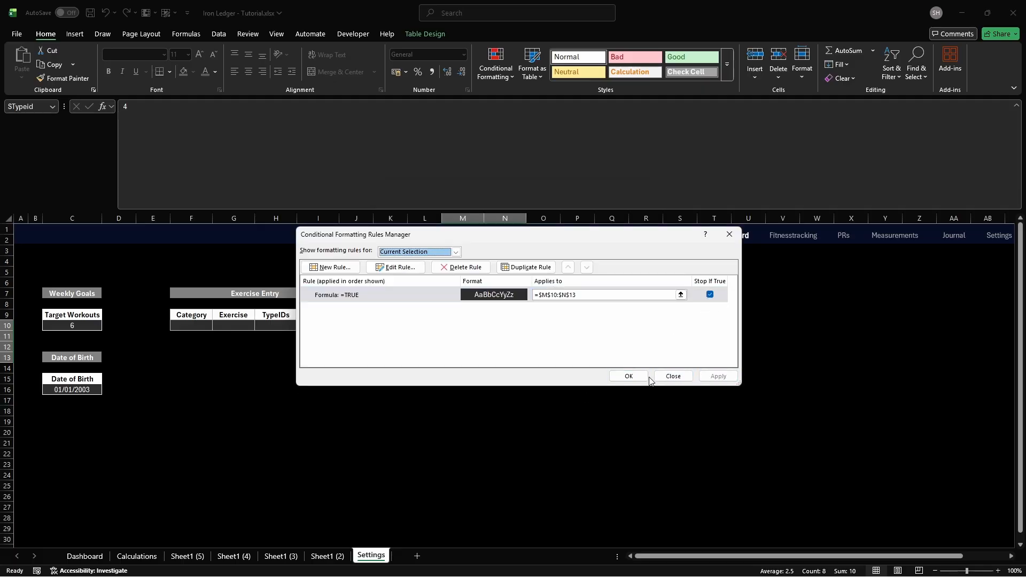
{"action": "left_click", "coordinate": [630, 376]}
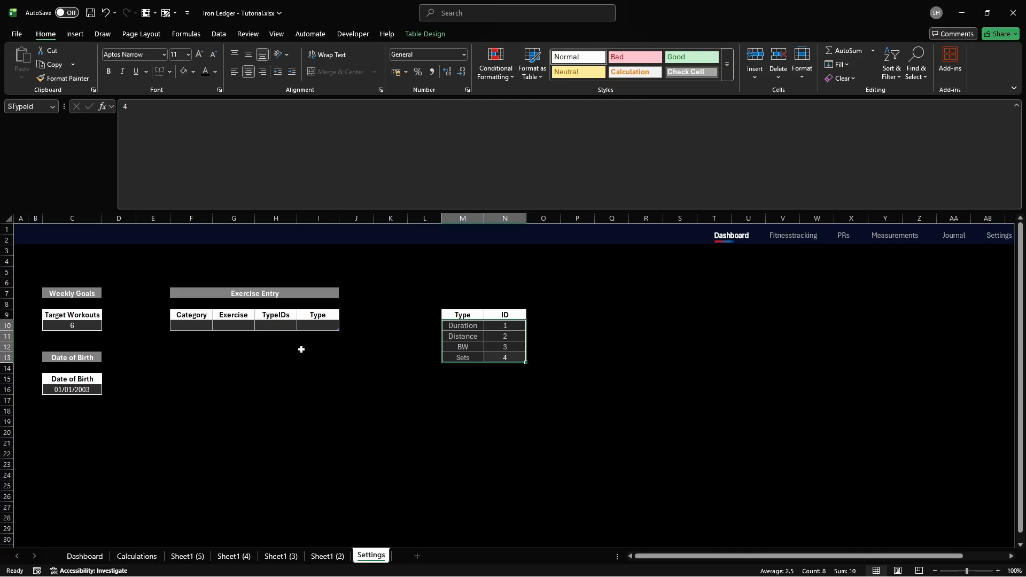
Step: Start a formula-based conditional formatting rule with =True for the Exercise Entry table's empty data row F10:I10
{"action": "left_click", "coordinate": [190, 326]}
{"action": "key", "text": "shift+Right"}
{"action": "key", "text": "shift+Right"}
{"action": "key", "text": "shift+Right"}
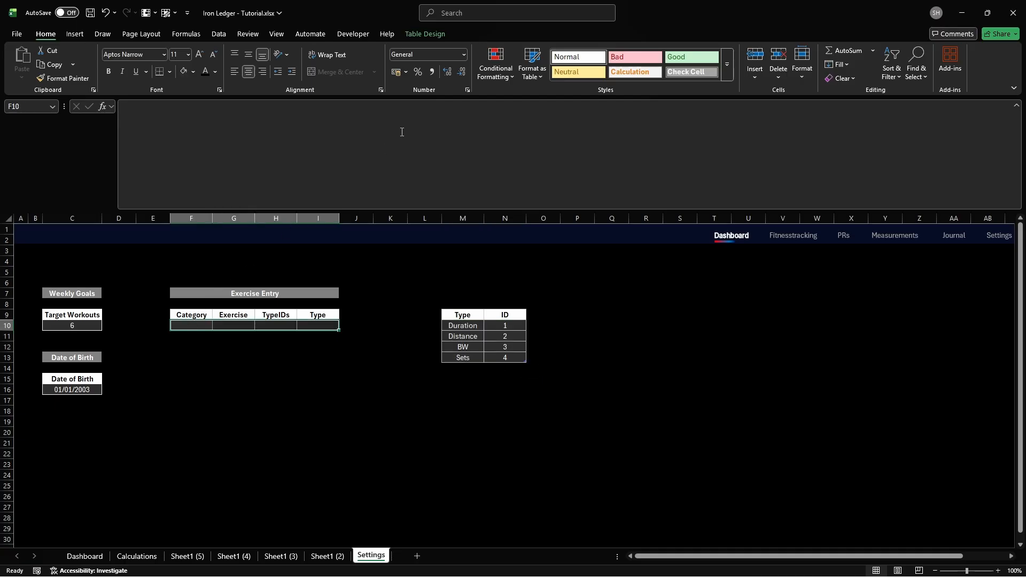
{"action": "left_click", "coordinate": [497, 58]}
{"action": "left_click", "coordinate": [514, 238]}
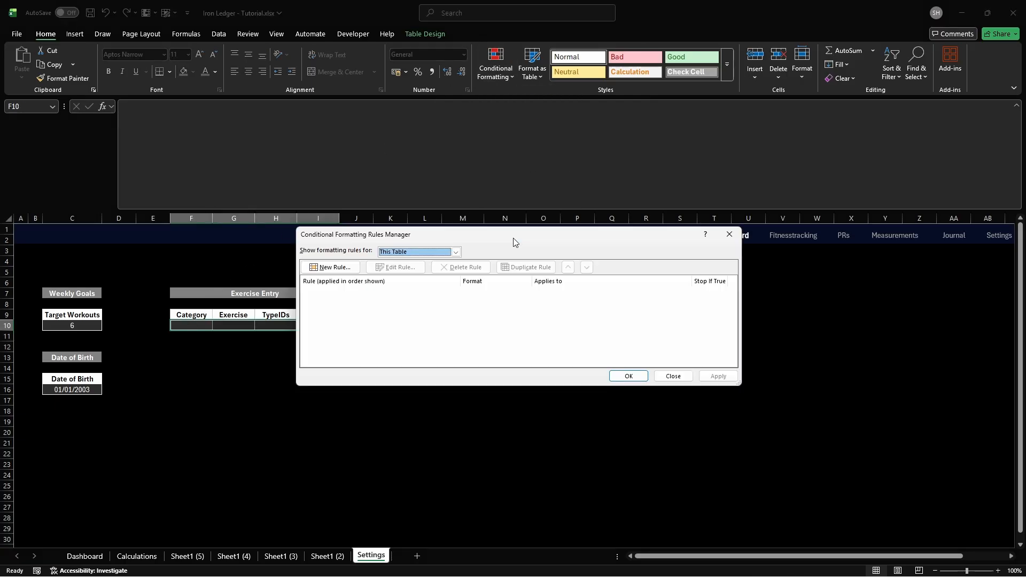
{"action": "left_click", "coordinate": [330, 268]}
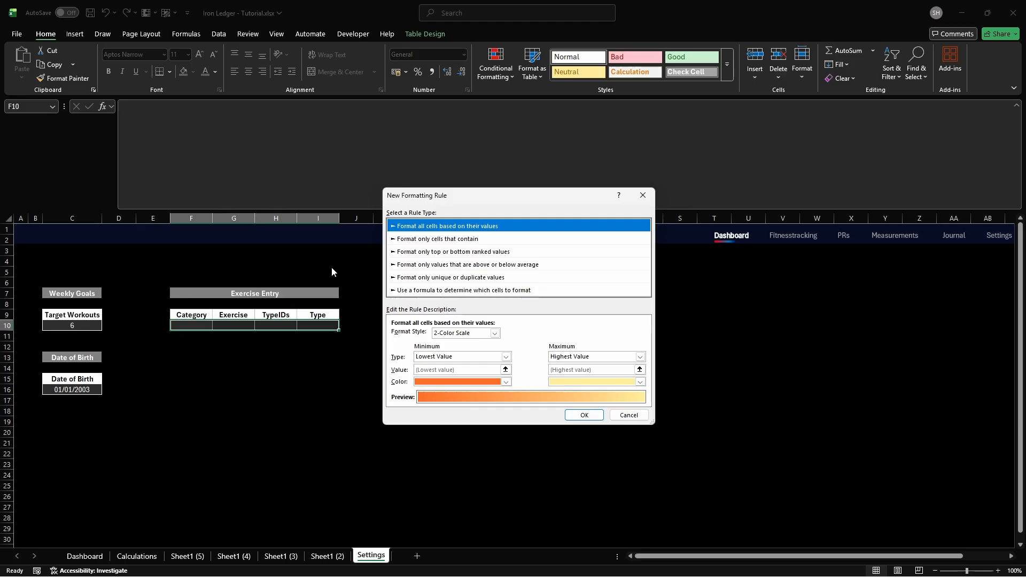
{"action": "left_click", "coordinate": [409, 289]}
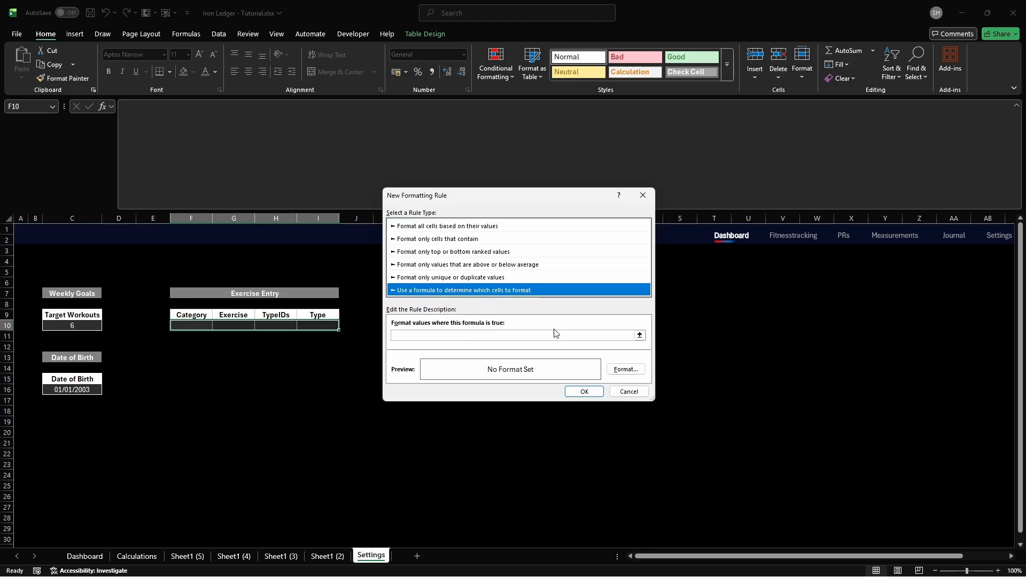
{"action": "left_click", "coordinate": [586, 336]}
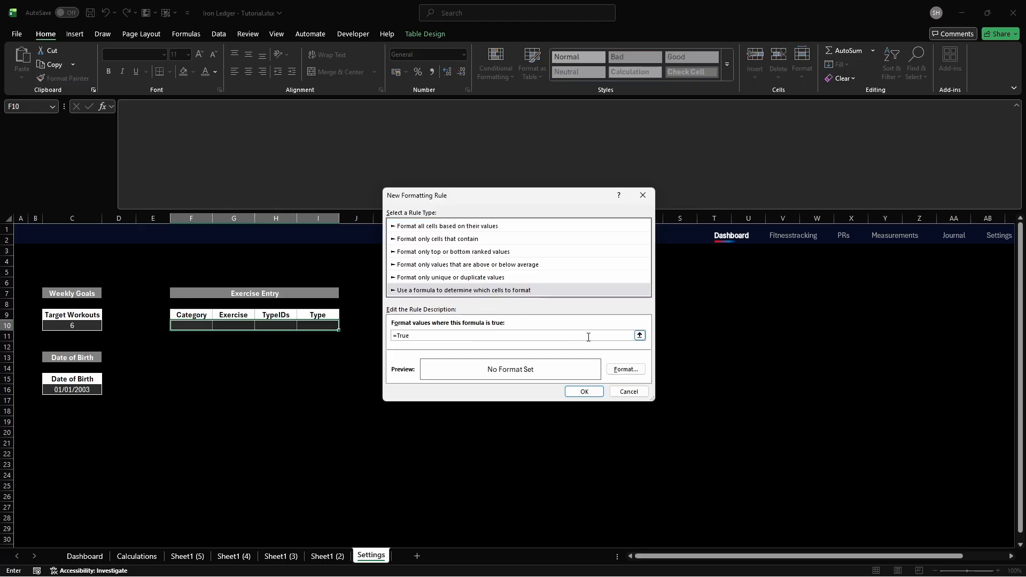
Step: Set the exercise table rule's fill to the custom dark grey #2E2E2E
{"action": "left_click", "coordinate": [625, 369]}
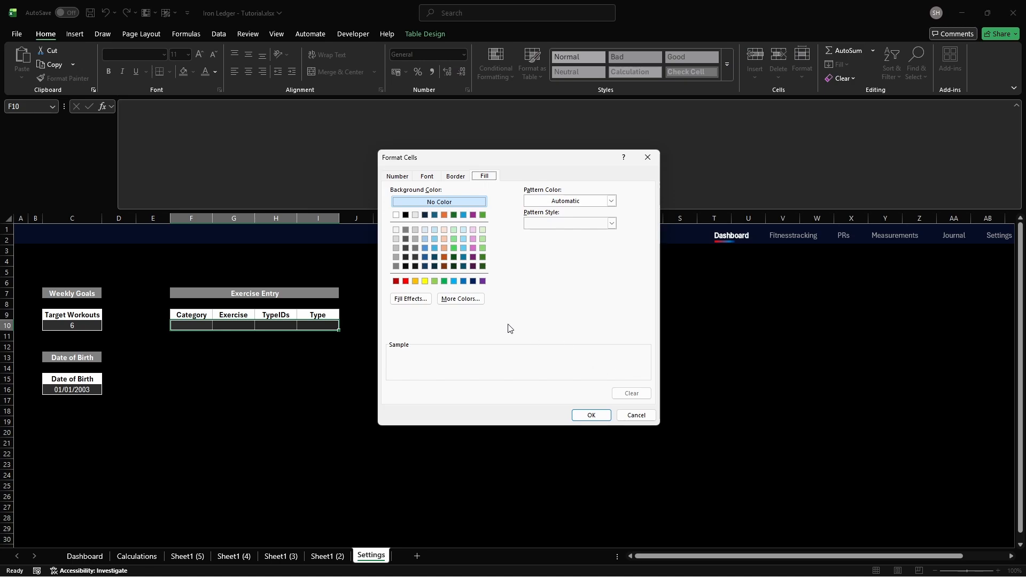
{"action": "left_click", "coordinate": [461, 298]}
{"action": "left_click", "coordinate": [486, 219]}
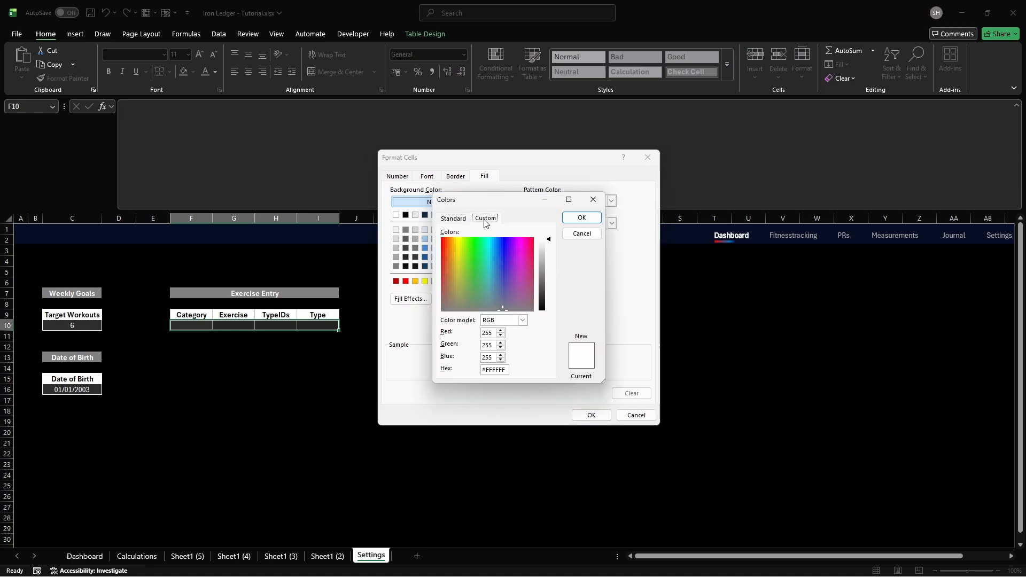
{"action": "triple_click", "coordinate": [506, 369]}
{"action": "type", "text": "2E2E2E"}
{"action": "key", "text": "Return"}
Step: Set a custom light font colour in the exercise table rule's format
{"action": "left_click", "coordinate": [430, 179]}
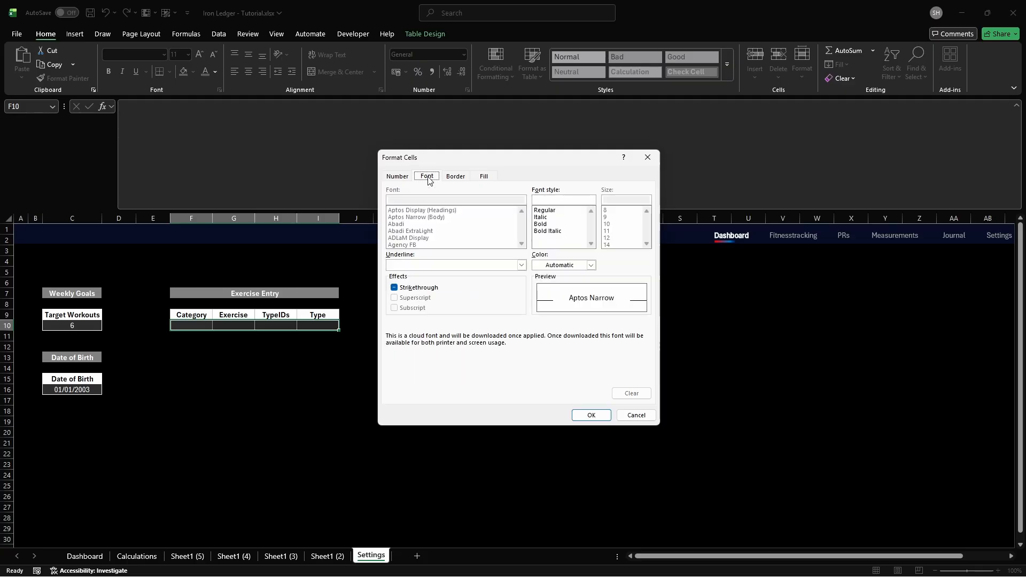
{"action": "left_click", "coordinate": [591, 265]}
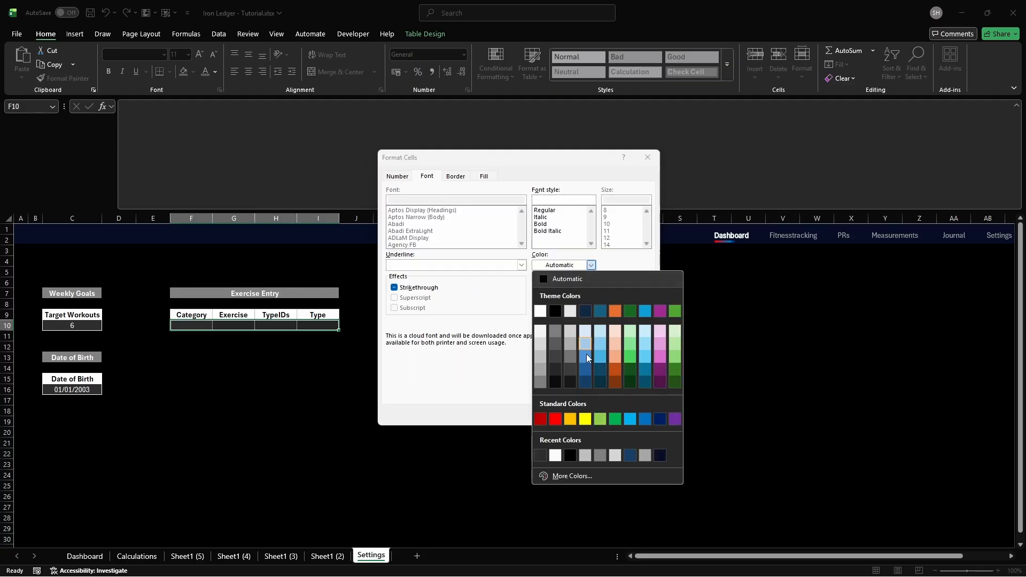
{"action": "left_click", "coordinate": [577, 479]}
{"action": "left_click", "coordinate": [486, 219]}
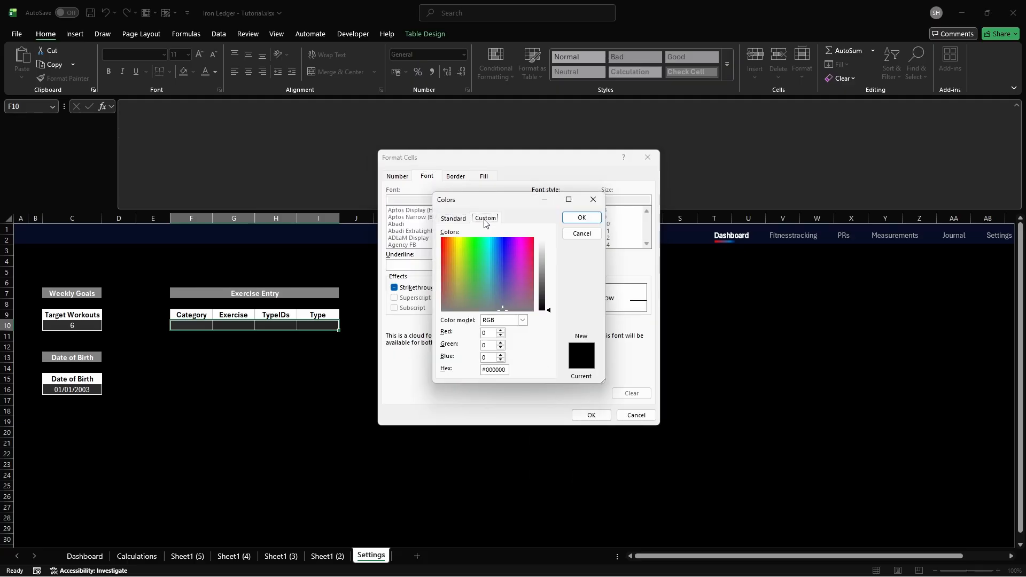
{"action": "key", "text": "ctrl+a"}
{"action": "key", "text": "BackSpace"}
{"action": "key", "text": "Return"}
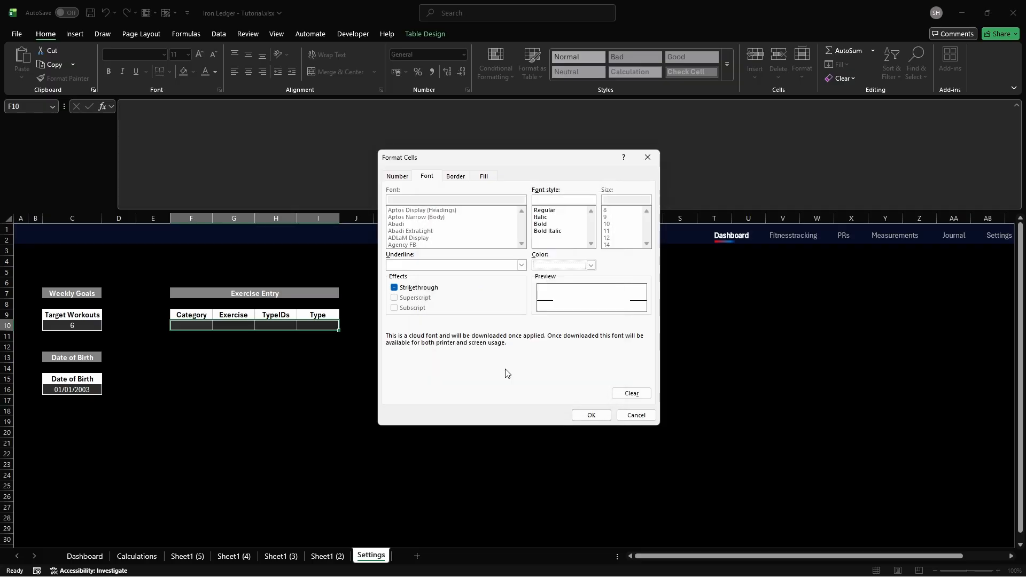
Step: Save the exercise table's =True formatting rule and apply it with Stop If True enabled
{"action": "left_click", "coordinate": [591, 415]}
{"action": "left_click", "coordinate": [584, 392]}
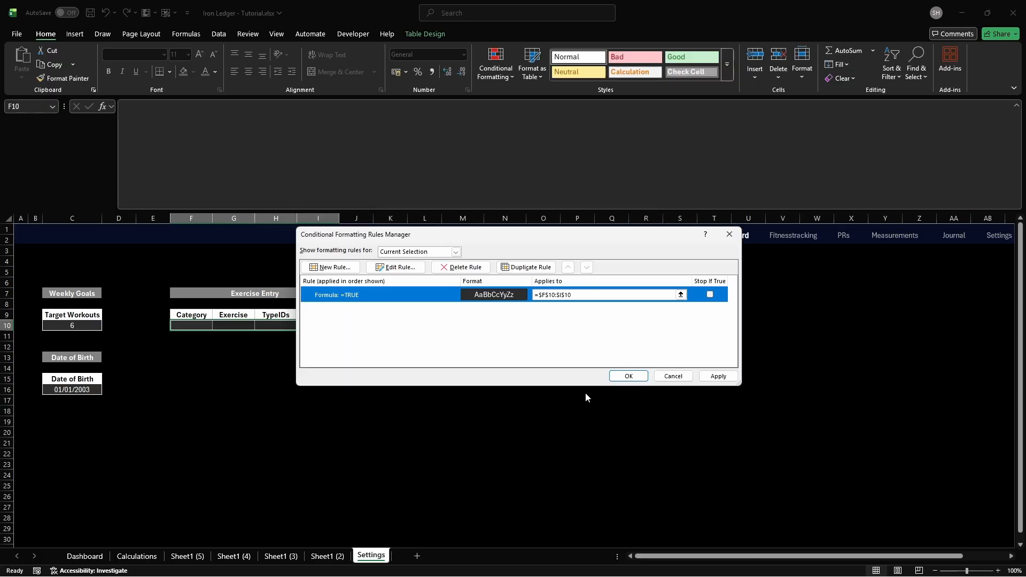
{"action": "left_click", "coordinate": [710, 294]}
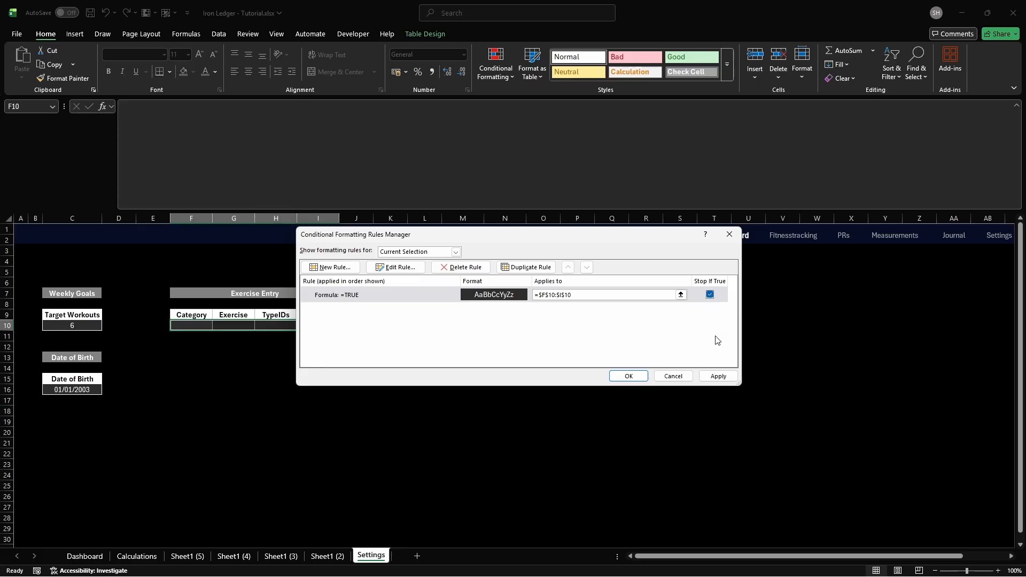
{"action": "left_click", "coordinate": [718, 376]}
{"action": "left_click", "coordinate": [629, 376]}
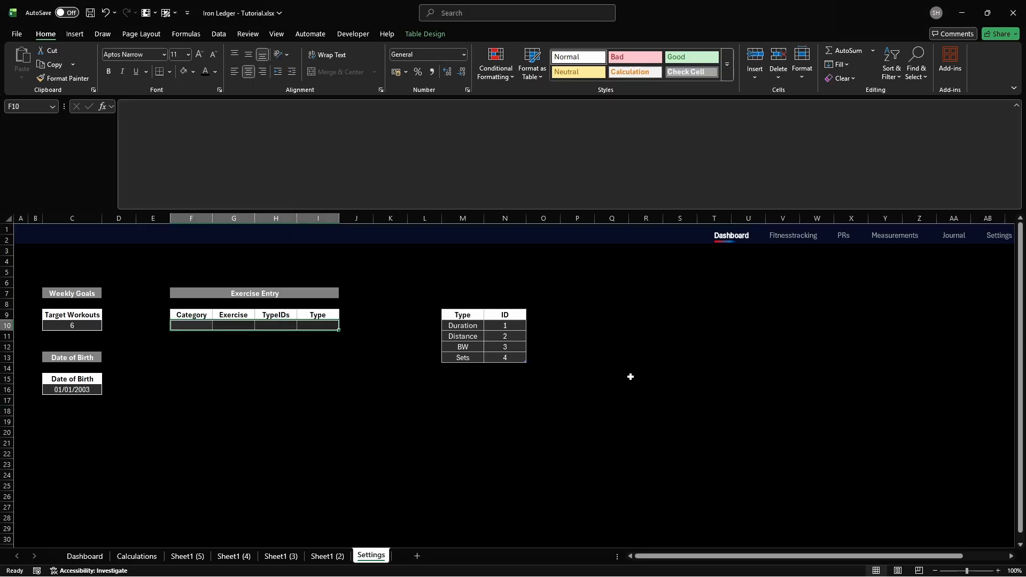
{"action": "left_click", "coordinate": [275, 326]}
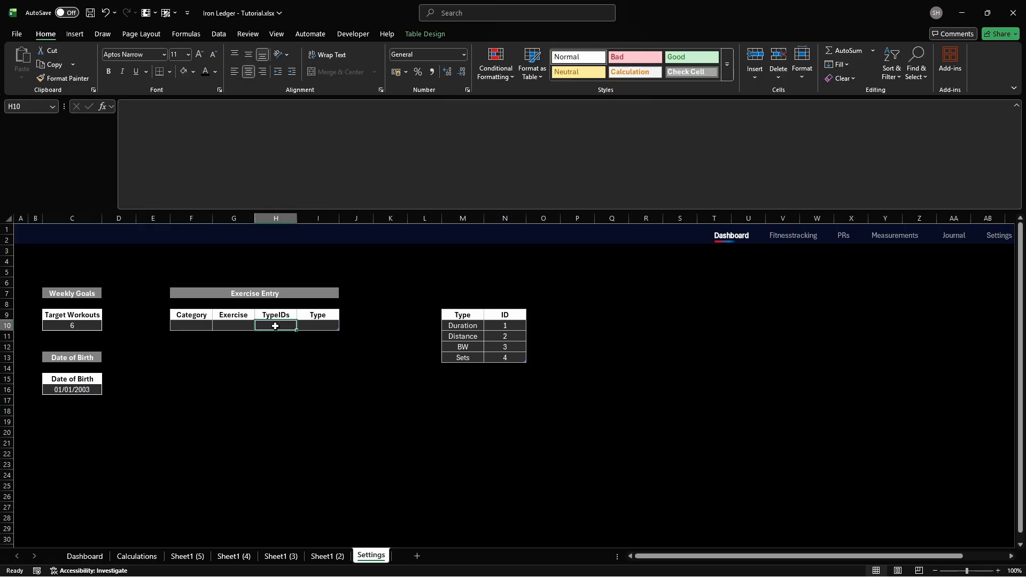
{"action": "type", "text": "=IF([@Type]=\"\",\"\","}
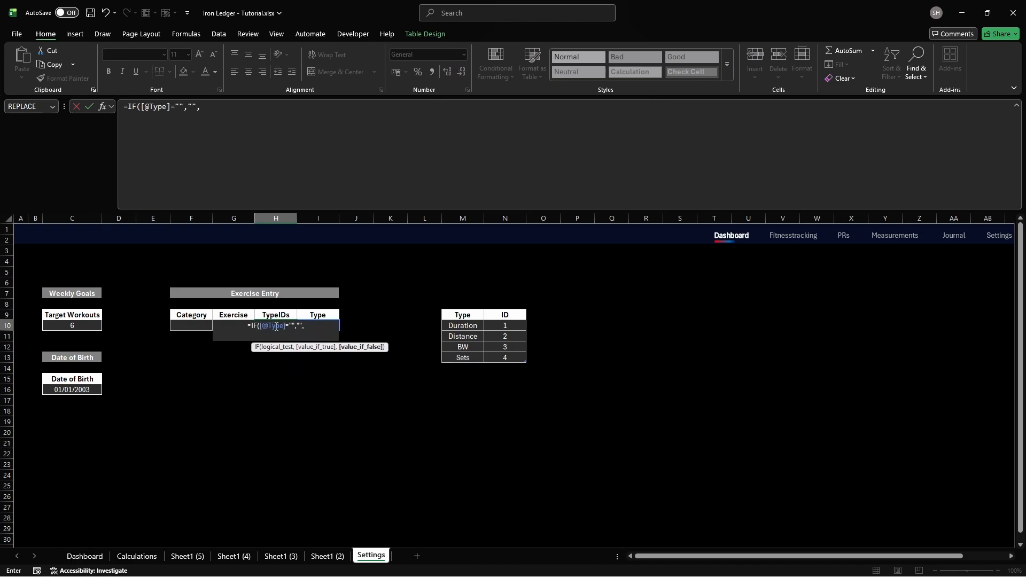
{"action": "key", "text": "alt+Return"}
{"action": "type", "text": "TEXTJOIN(\",\",TRUE,"}
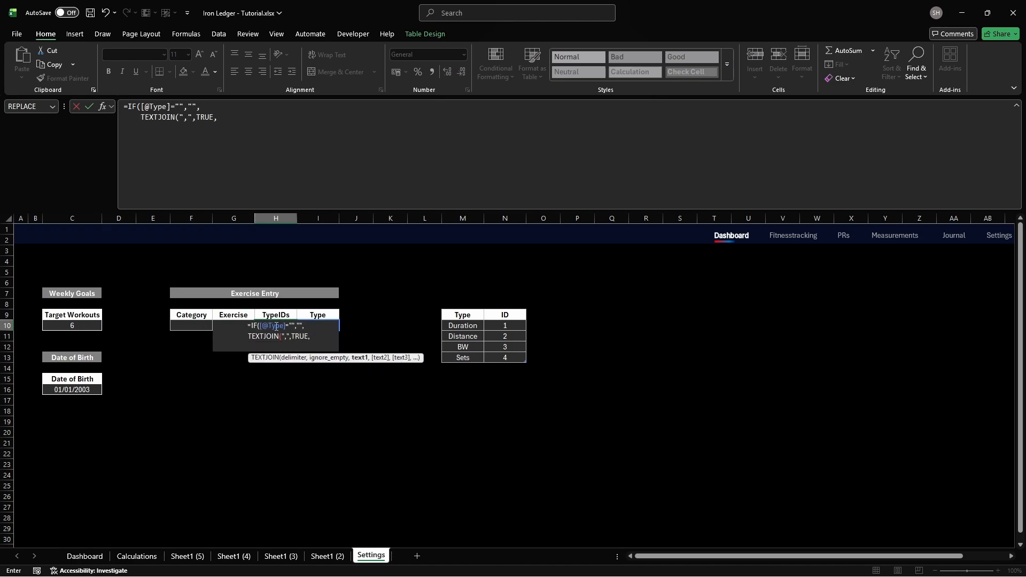
{"action": "key", "text": "alt+Return"}
{"action": "type", "text": "MAP(STy"}
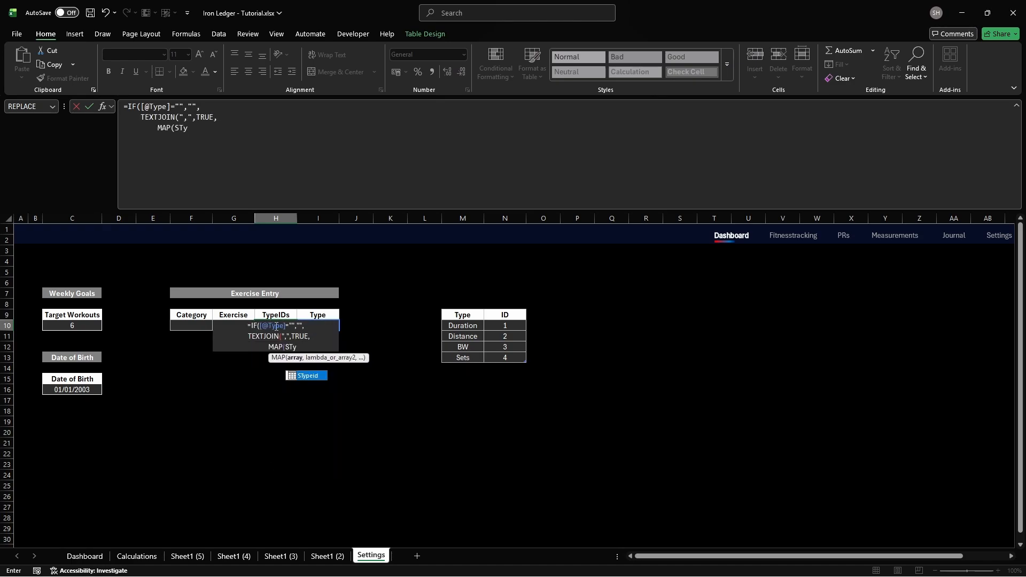
{"action": "type", "text": "peid[Type], STypeid[ID],"}
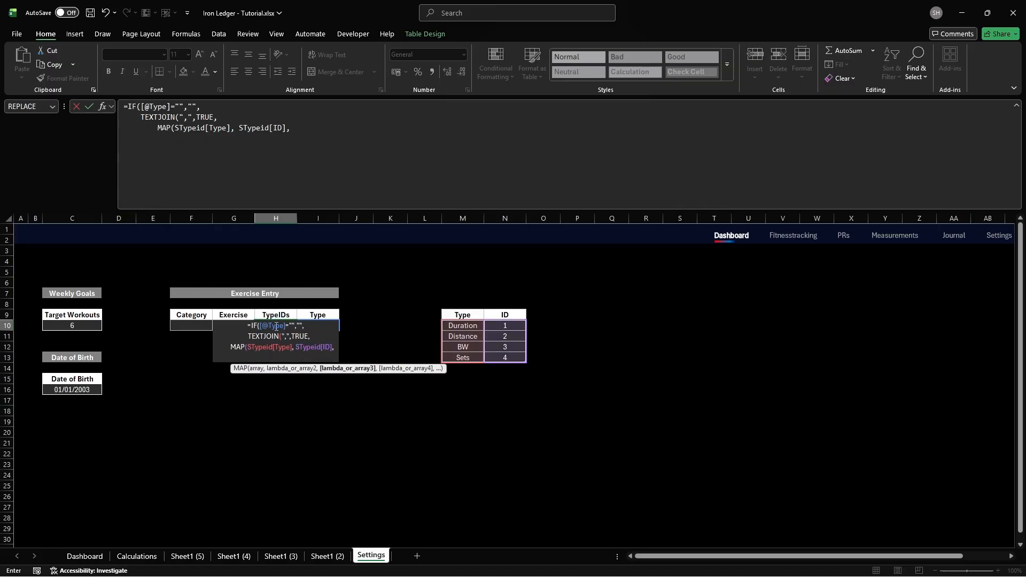
{"action": "key", "text": "alt+Return"}
{"action": "type", "text": "LAMB"}
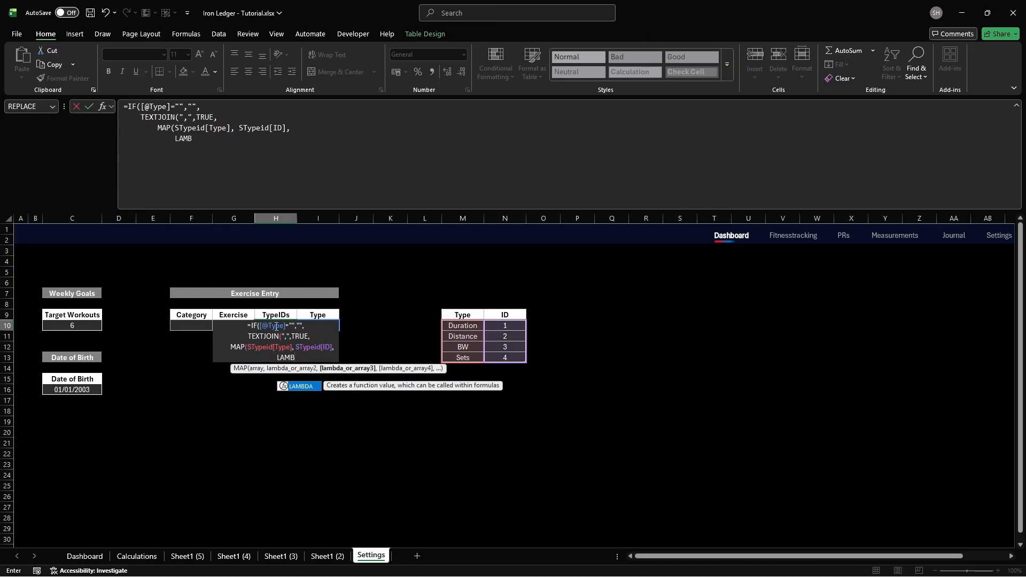
{"action": "type", "text": "DA(typename,typeid,"}
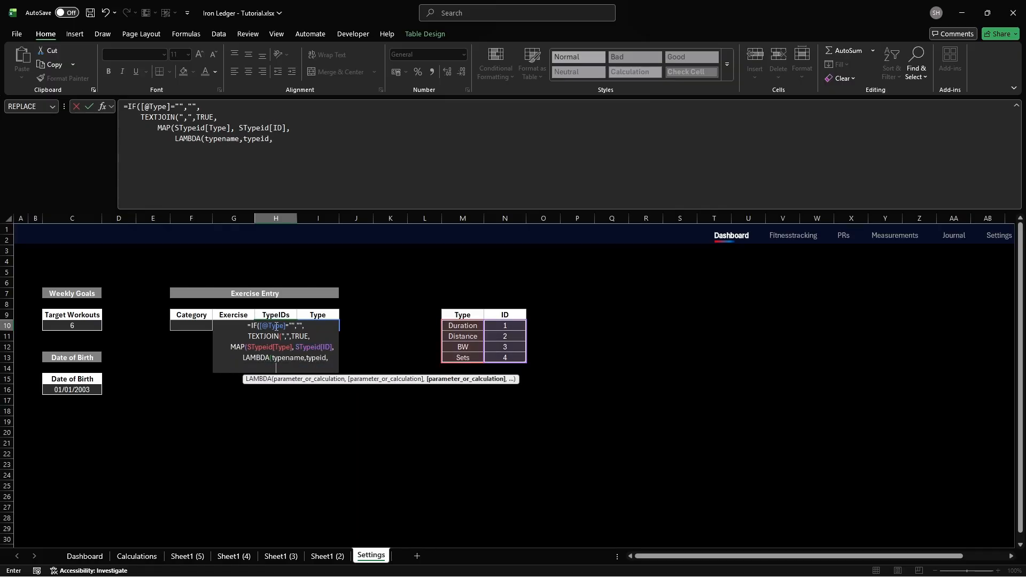
{"action": "key", "text": "alt+Return"}
{"action": "type", "text": "IF(ISNUMBER(S"}
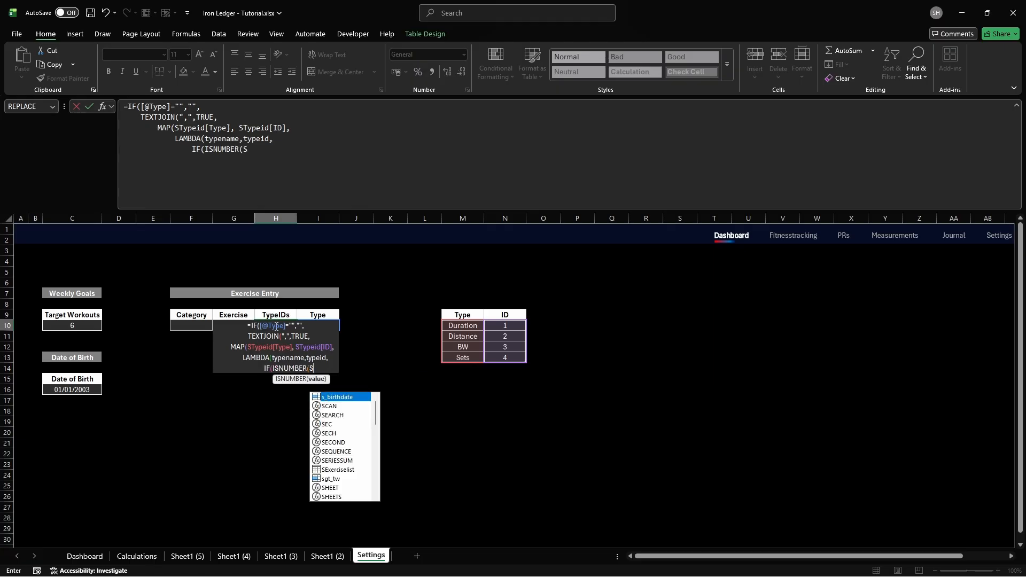
{"action": "type", "text": "EARCH(typename,[@Type"}
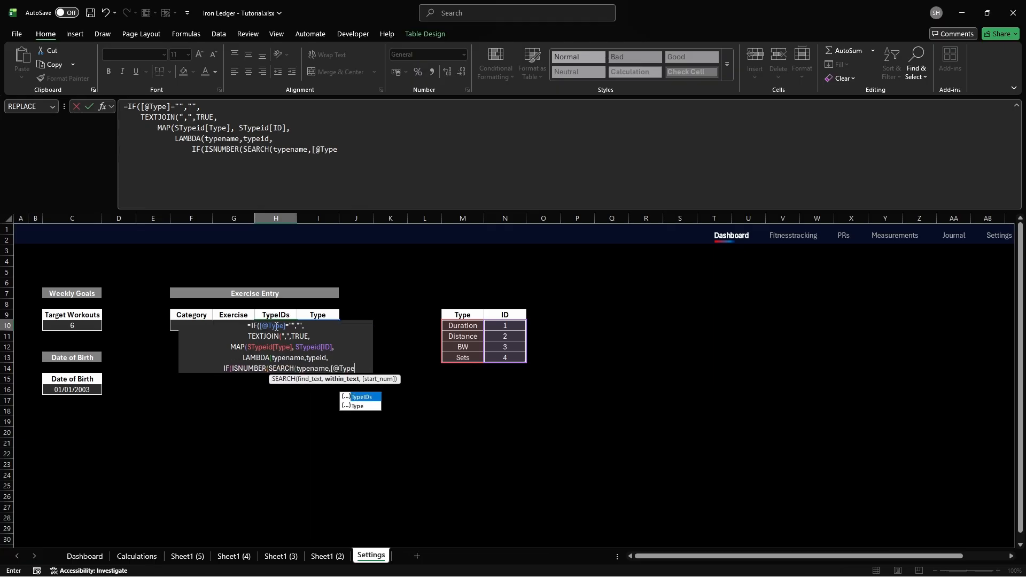
{"action": "type", "text": "])),typeid,\"\")"}
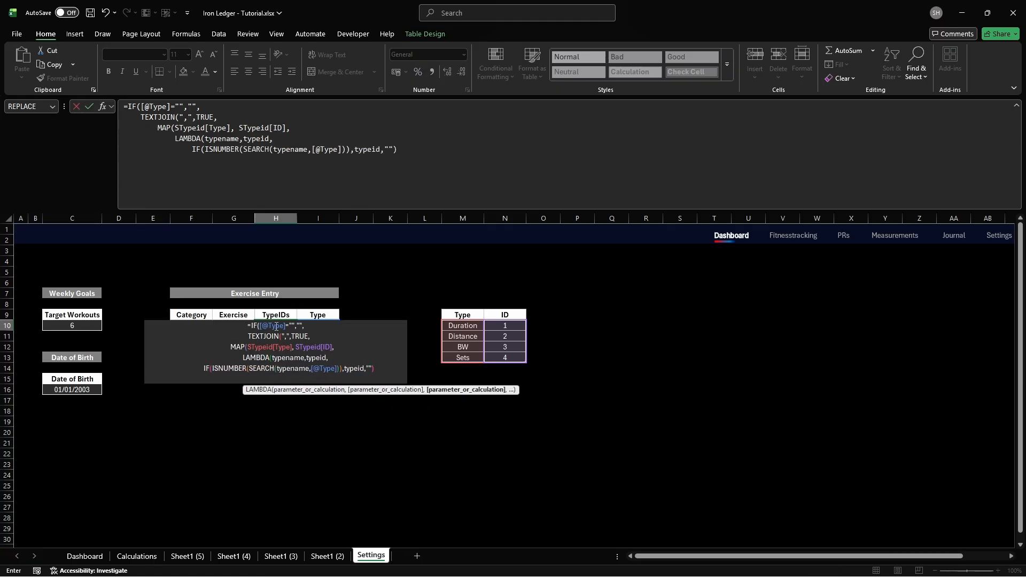
{"action": "key", "text": "alt+Return"}
{"action": "type", "text": ")        )"}
{"action": "key", "text": "alt+Return"}
{"action": "type", "text": ")"}
{"action": "key", "text": "alt+Return"}
{"action": "type", "text": ")"}
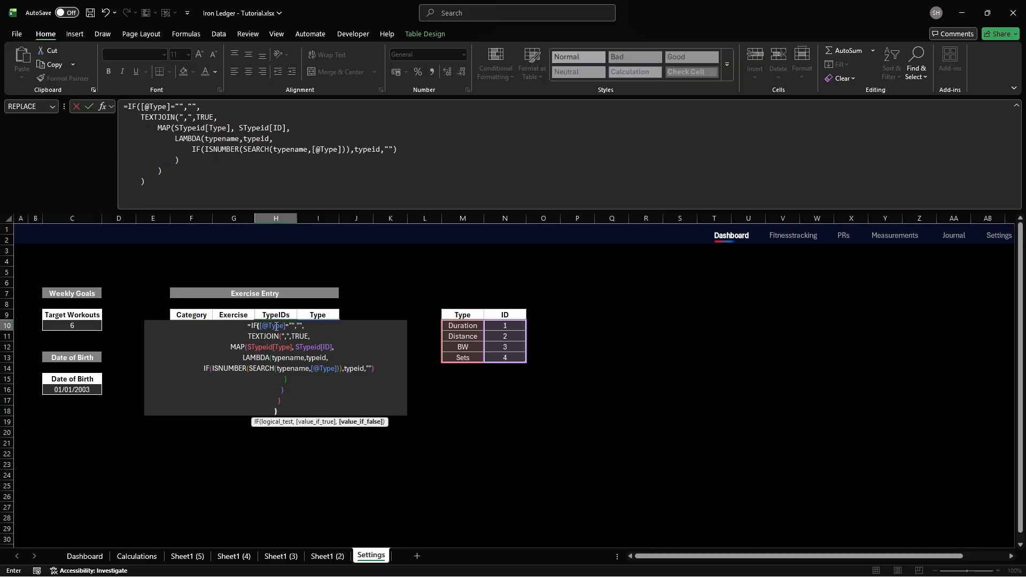
{"action": "key", "text": "Return"}
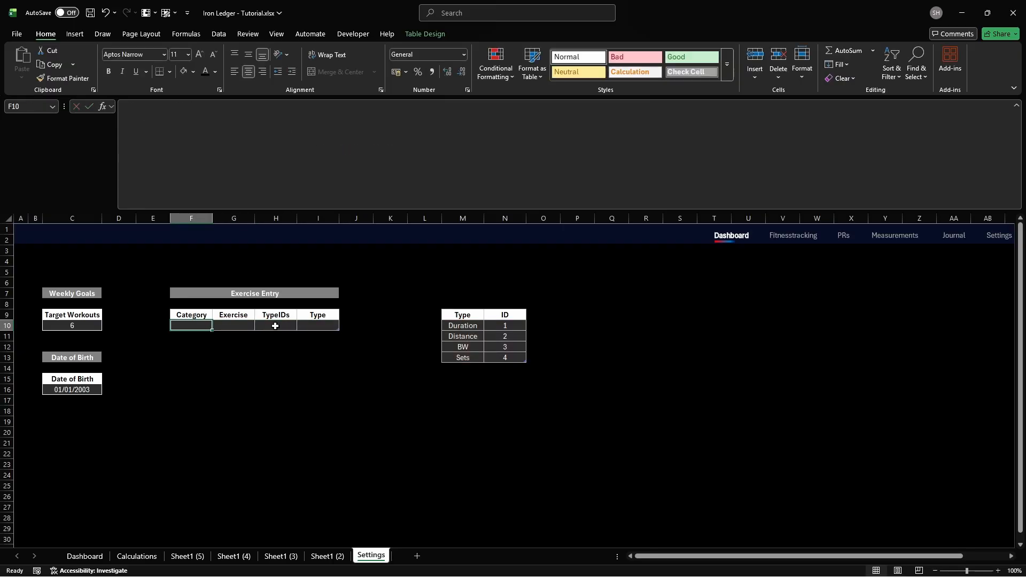
Step: Enter the first exercise with category Push, exercise Benchpress and type Duration,Distance,BW,Sets, leaving the TypeIDs formula in place
{"action": "type", "text": "Push"}
{"action": "key", "text": "Tab"}
{"action": "type", "text": "Benchpress"}
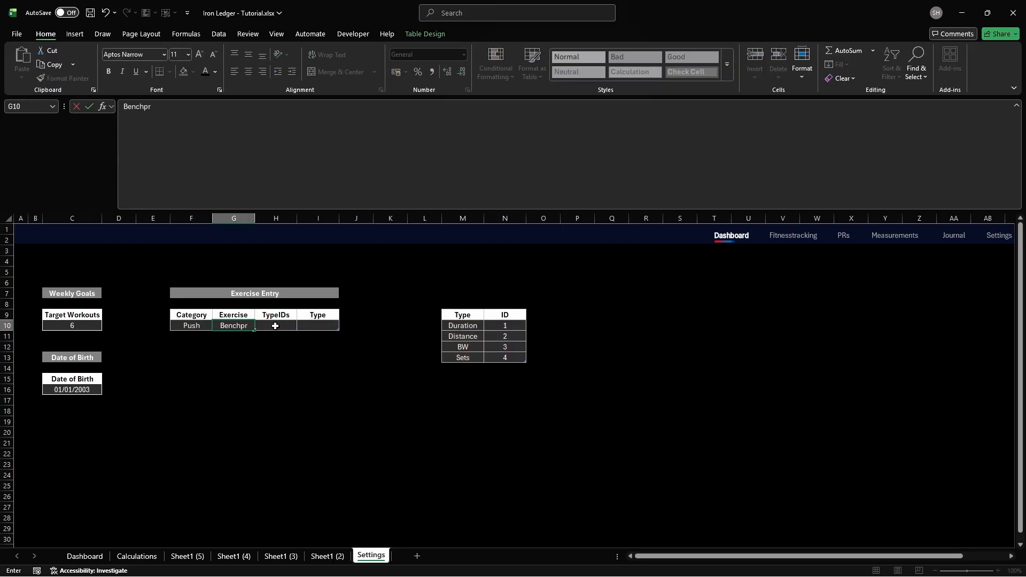
{"action": "key", "text": "Tab"}
{"action": "key", "text": "Tab"}
{"action": "type", "text": "Duration,Dis"}
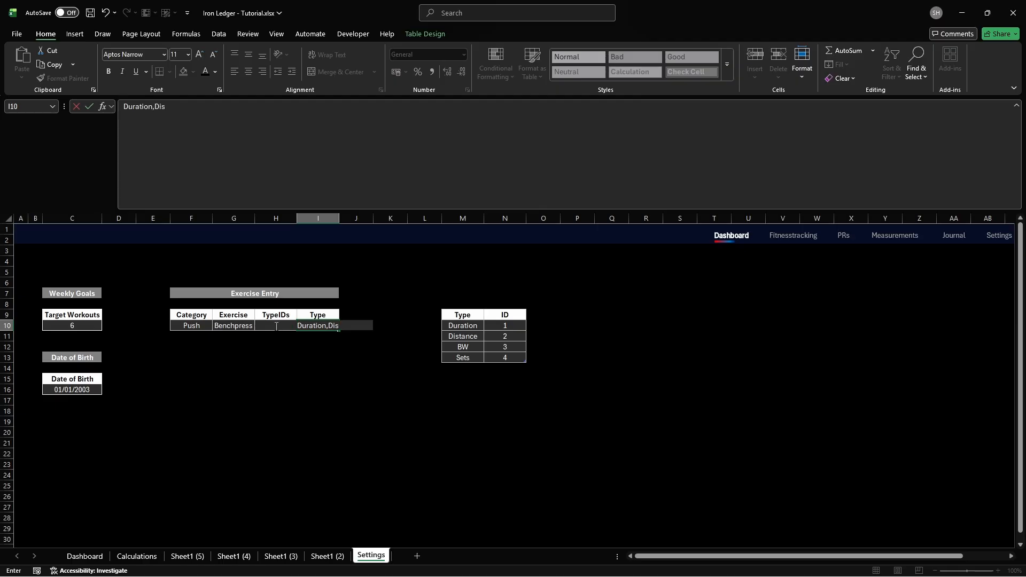
{"action": "type", "text": "tance,BW,Sets"}
{"action": "key", "text": "Return"}
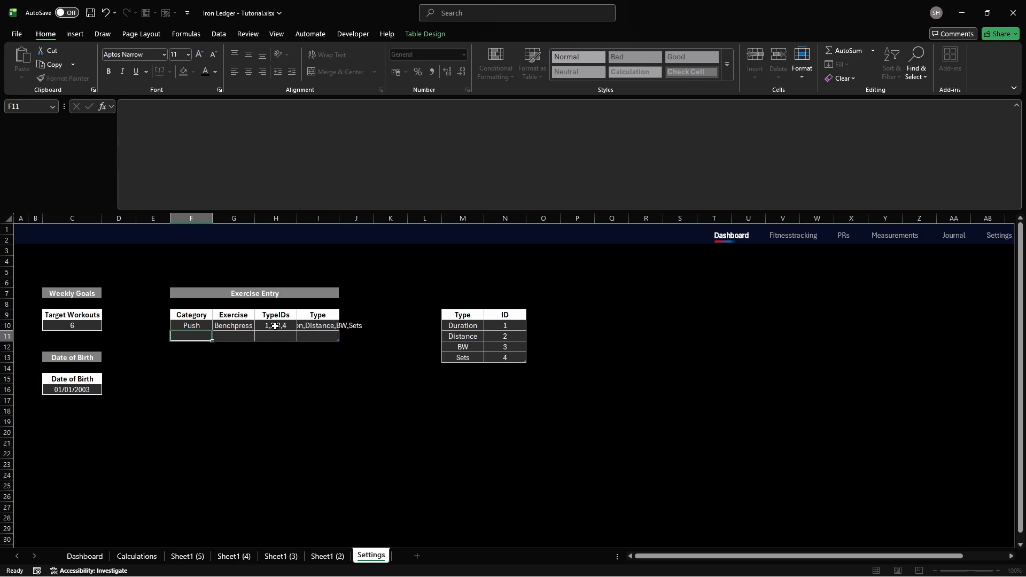
Step: Enter category Legs with exercise Bulgarian Split Squats in row 11, and auto-fit the widths of columns G and I
{"action": "key", "text": "Tab"}
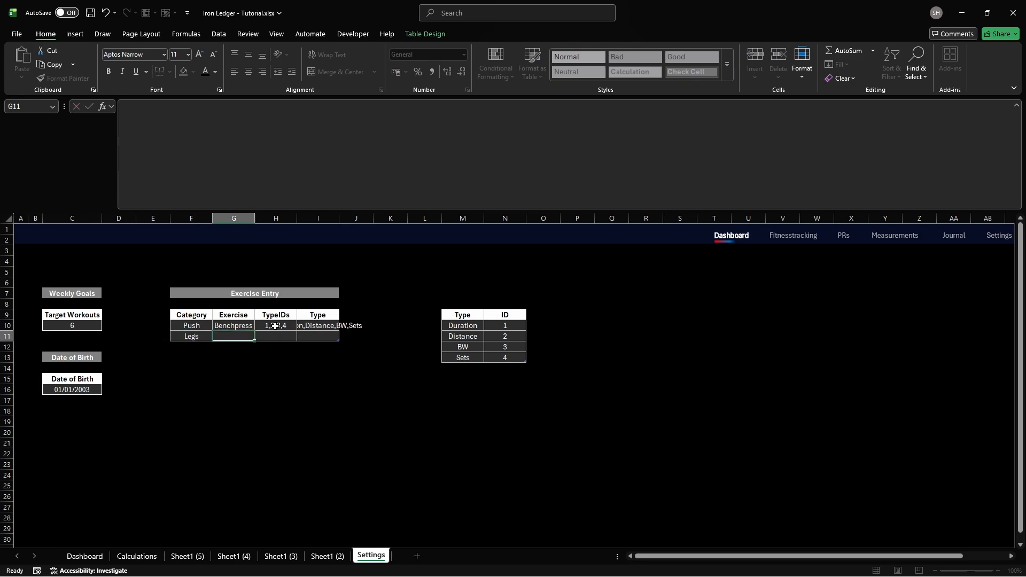
{"action": "type", "text": "Bulgarian Split Squats"}
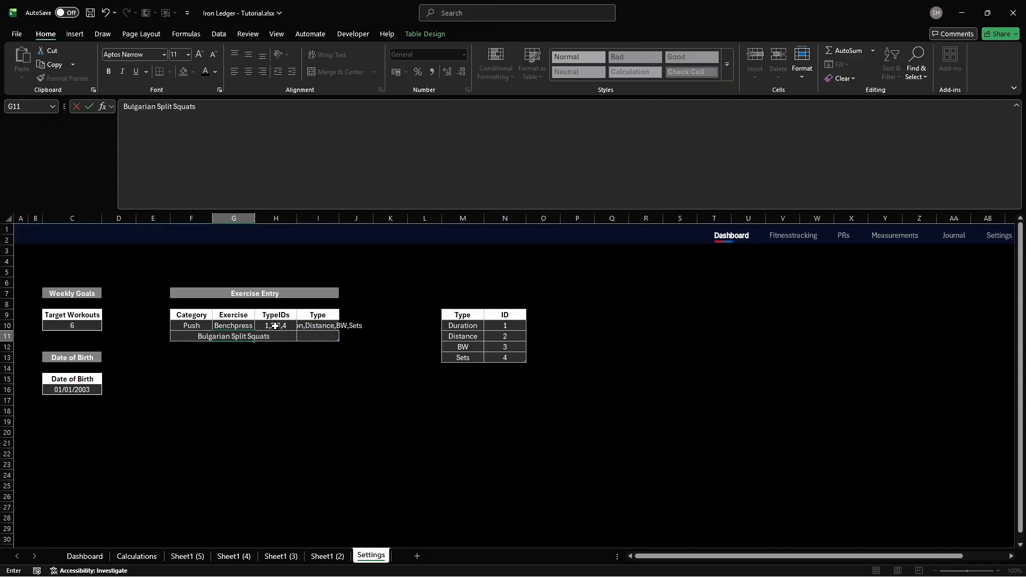
{"action": "key", "text": "Return"}
{"action": "double_click", "coordinate": [254, 218]}
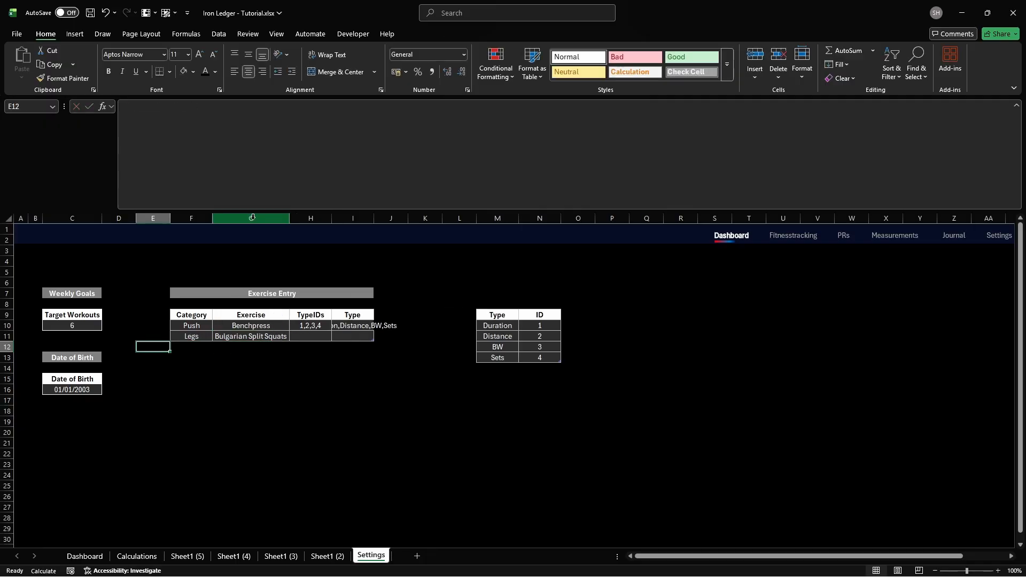
{"action": "double_click", "coordinate": [373, 218]}
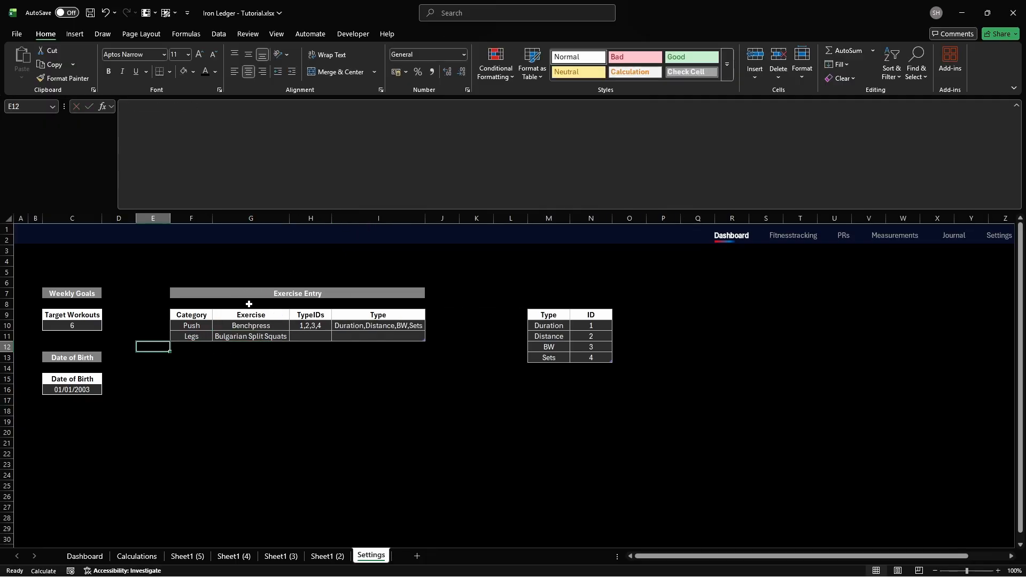
Step: Add two exercise rows below: Pull with Bicpe Curls, and Cardio with Running Zone 3
{"action": "left_click", "coordinate": [189, 347]}
{"action": "type", "text": "Pull"}
{"action": "key", "text": "Tab"}
{"action": "type", "text": "Bicpe Curls"}
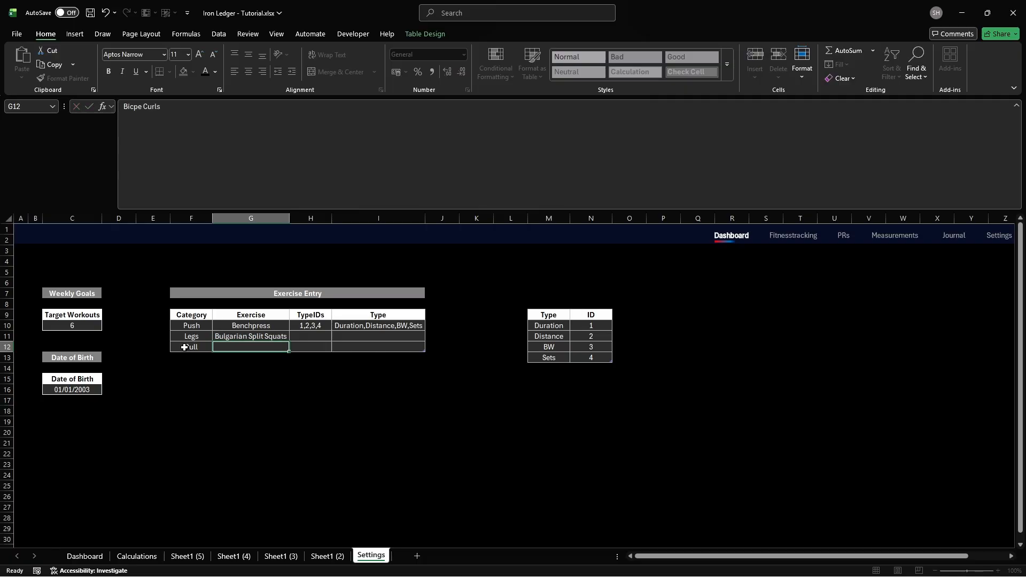
{"action": "key", "text": "Return"}
{"action": "type", "text": "Cardio"}
{"action": "key", "text": "Tab"}
{"action": "type", "text": "Running Zone 3"}
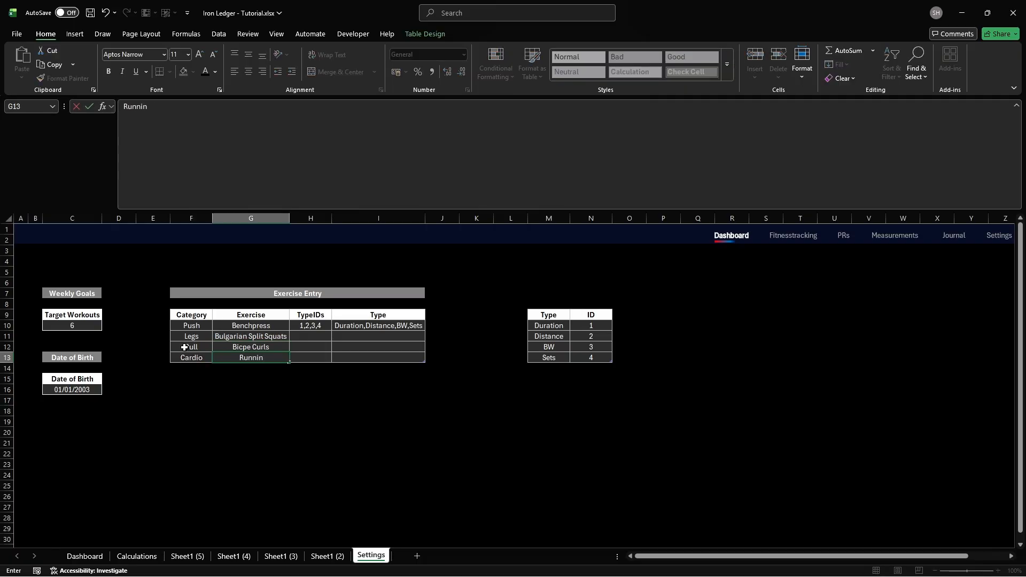
{"action": "key", "text": "Return"}
Step: Add exercise rows for Calisthenics with Handstand and Flexibility with Hamstring Stretches
{"action": "type", "text": "Calisthenics"}
{"action": "key", "text": "Tab"}
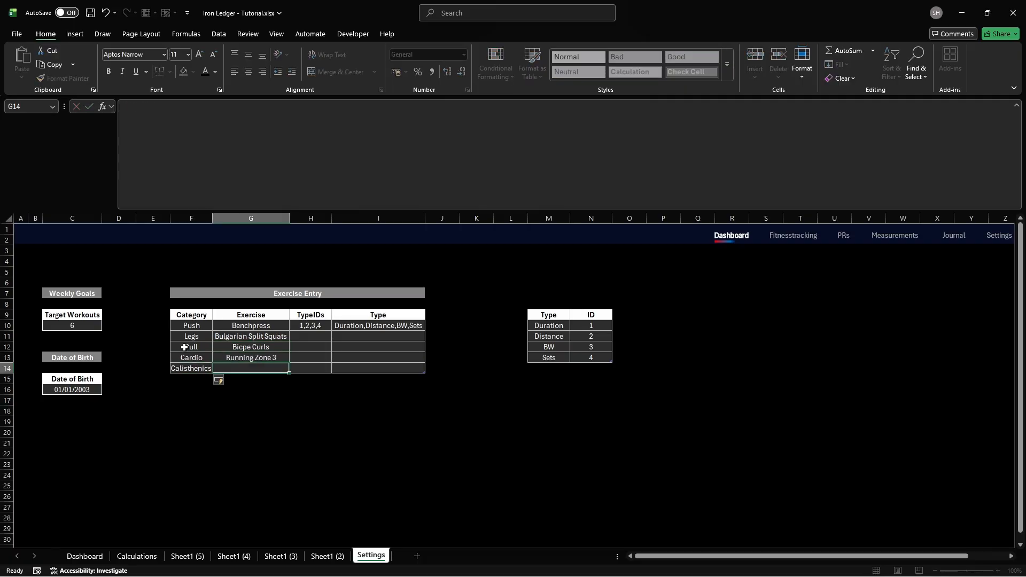
{"action": "type", "text": "Handstand"}
{"action": "key", "text": "Return"}
{"action": "type", "text": "Flexibility"}
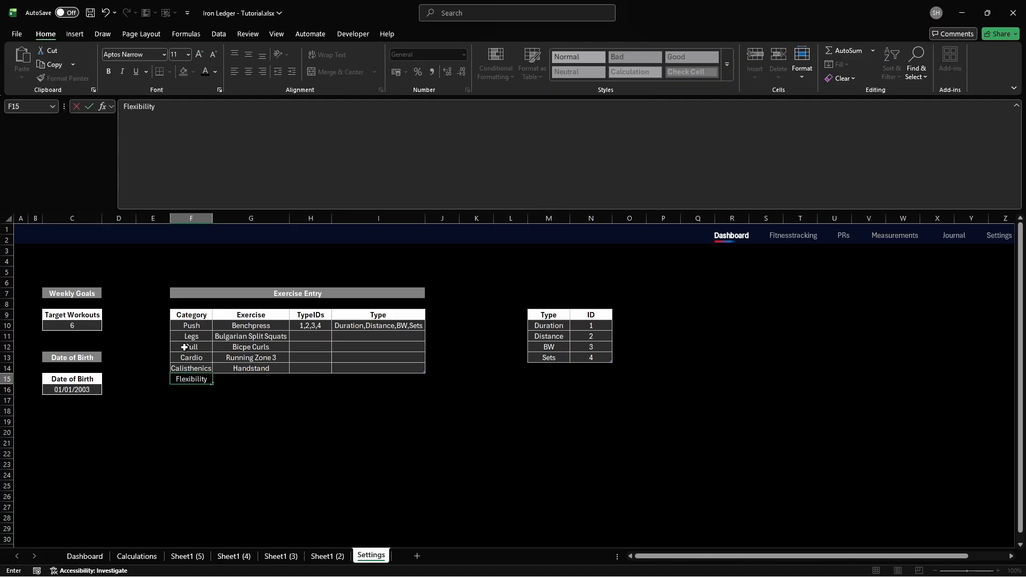
{"action": "key", "text": "Tab"}
{"action": "type", "text": "Hamstring Stretches"}
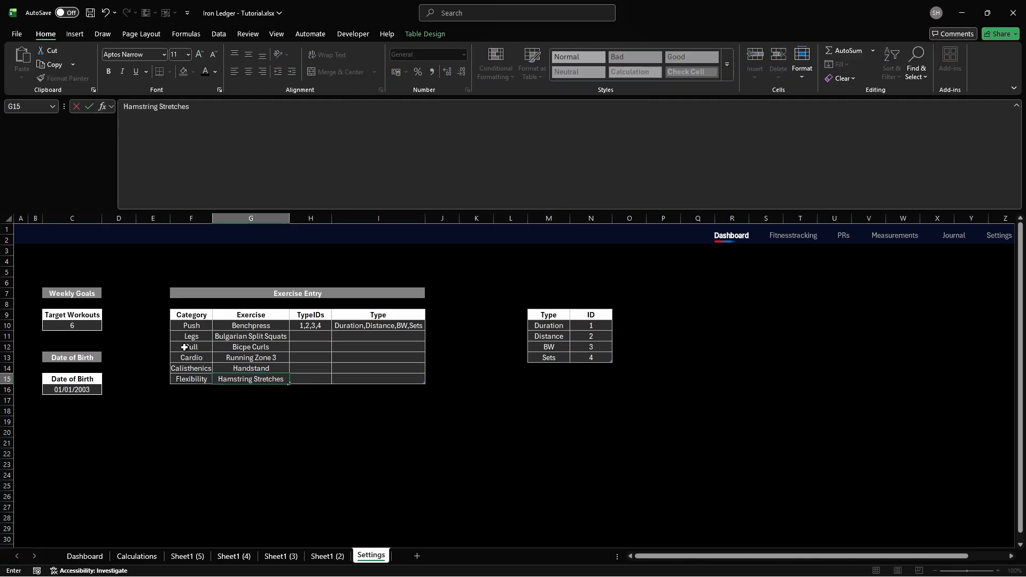
{"action": "key", "text": "Return"}
Step: Add exercise rows for Plyometrics with Box Jumps and Isometrics with Planks, and hide the TypeIDs column
{"action": "type", "text": "Plyometrics"}
{"action": "key", "text": "Tab"}
{"action": "type", "text": "Box Jumps"}
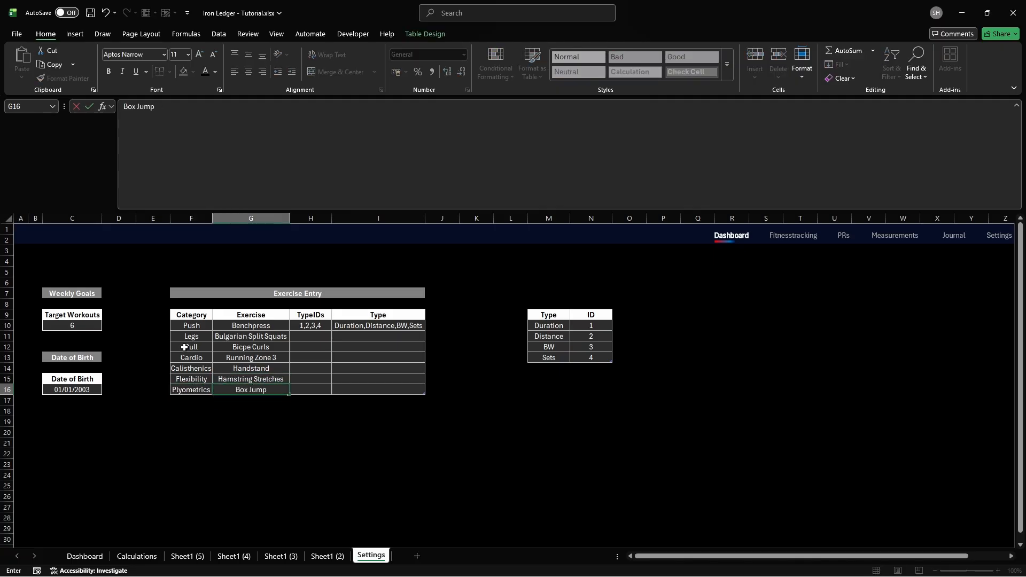
{"action": "key", "text": "Return"}
{"action": "type", "text": "Isometrics"}
{"action": "key", "text": "Tab"}
{"action": "type", "text": "Planks"}
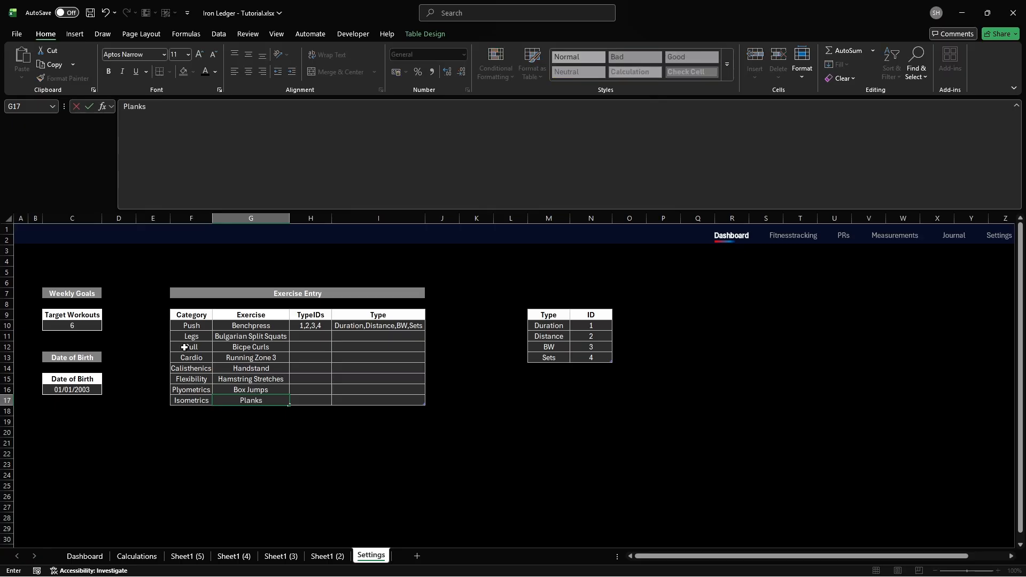
{"action": "key", "text": "Return"}
{"action": "right_click", "coordinate": [308, 217]}
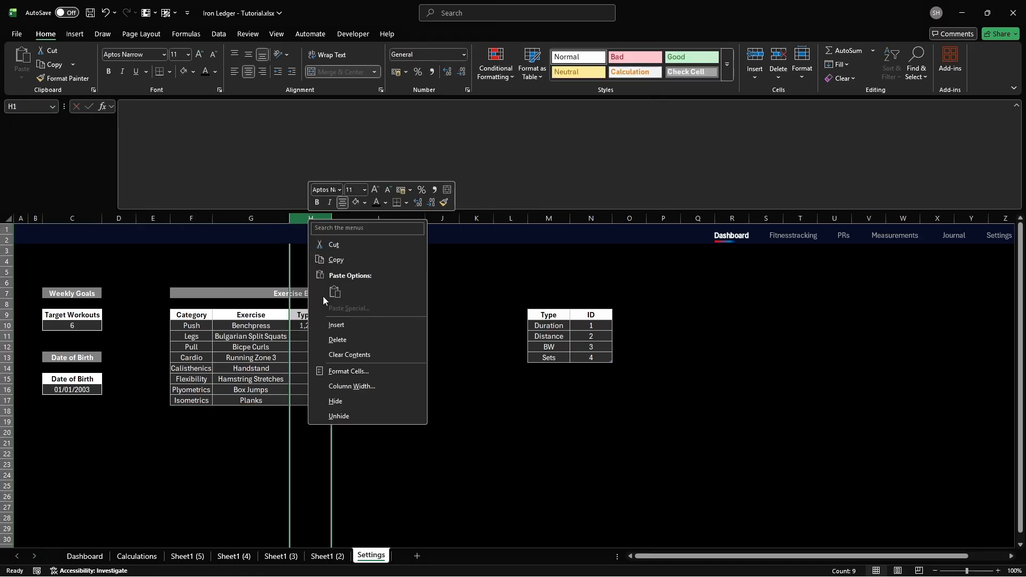
{"action": "left_click", "coordinate": [328, 342]}
Step: On the Calculations sheet, go to cell FO8 and fill it with the custom colour 000000
{"action": "left_click", "coordinate": [137, 556]}
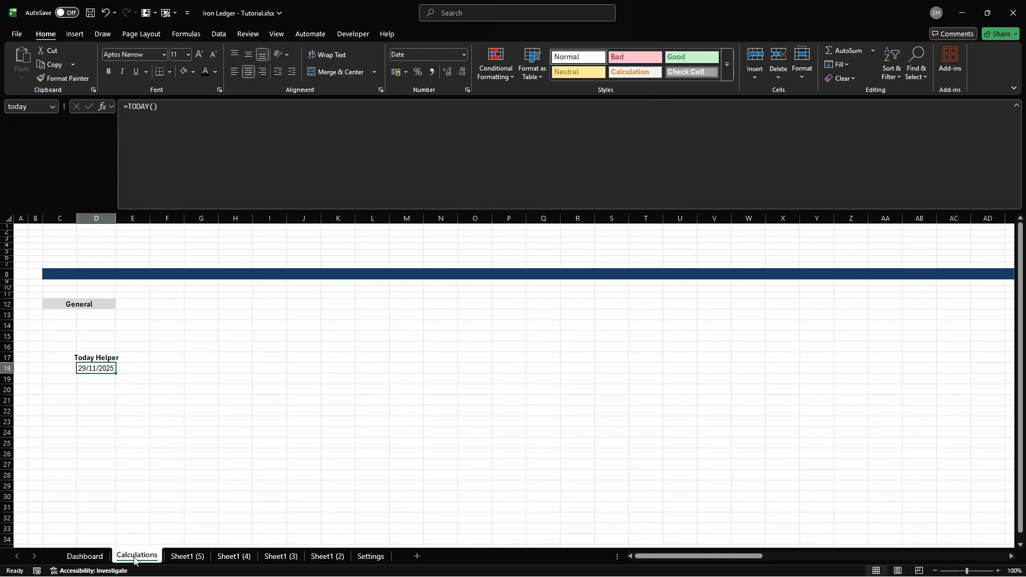
{"action": "key", "text": "F5"}
{"action": "type", "text": "fo8"}
{"action": "key", "text": "Return"}
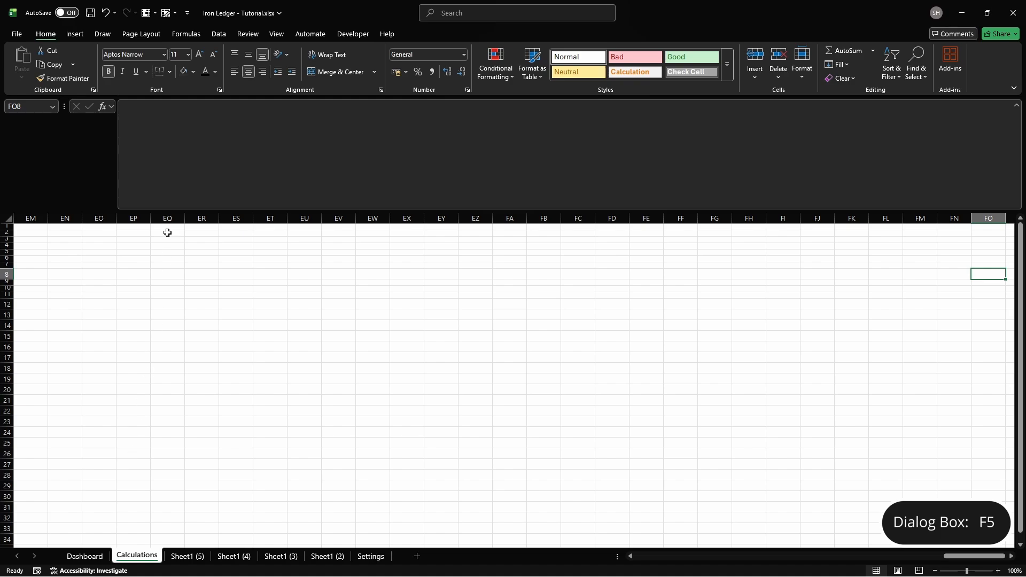
{"action": "left_click", "coordinate": [193, 72]}
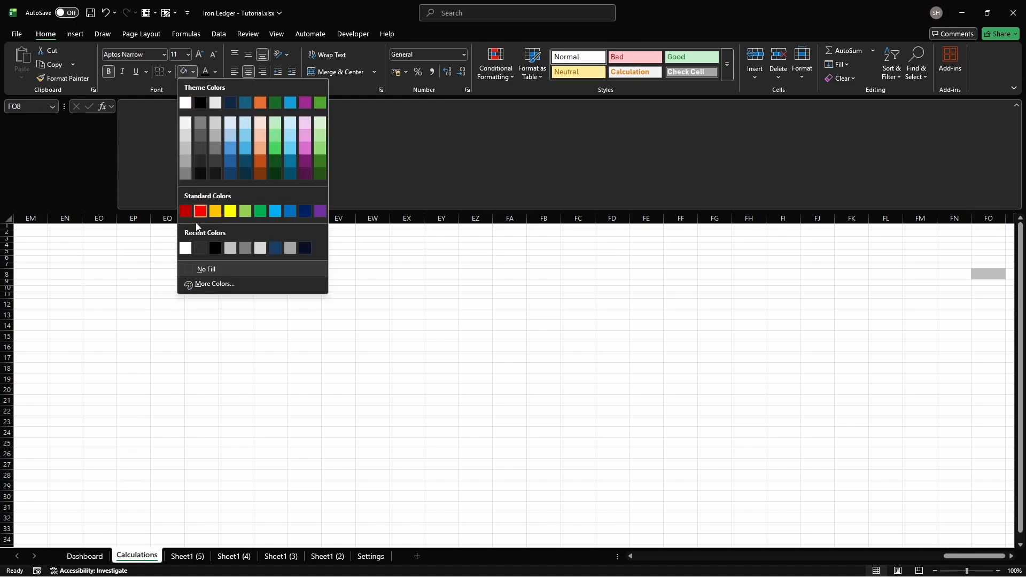
{"action": "left_click", "coordinate": [191, 287]}
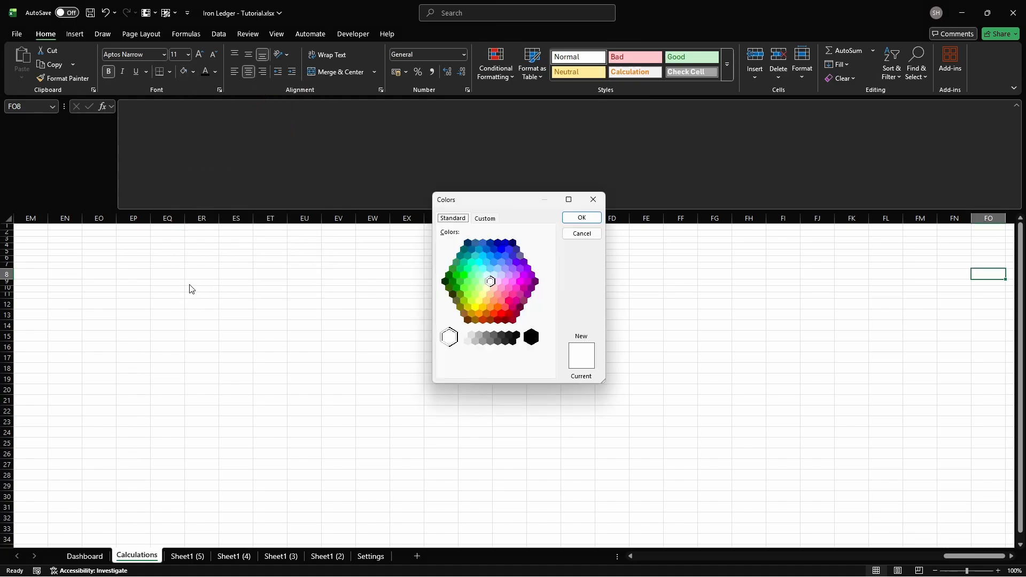
{"action": "left_click", "coordinate": [485, 219]}
{"action": "triple_click", "coordinate": [503, 370]}
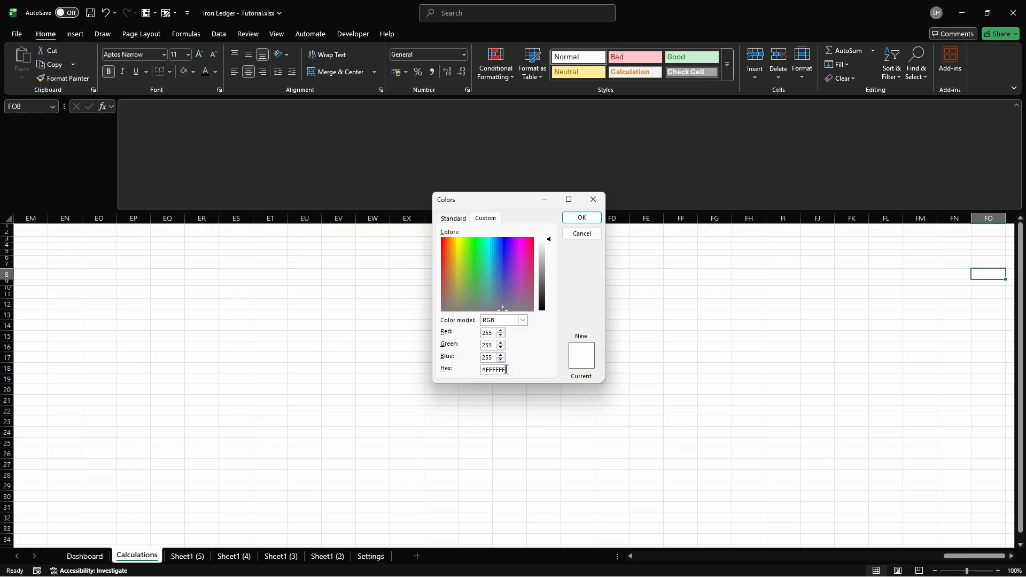
{"action": "type", "text": "000000"}
{"action": "key", "text": "Return"}
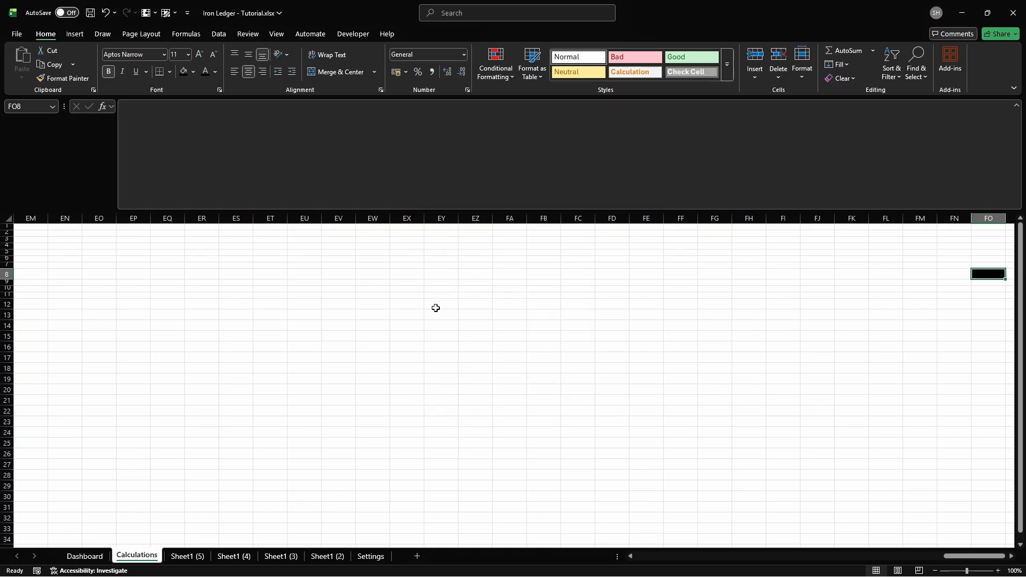
Step: Set the font colour of cell FO8 to custom hex FFFFFF
{"action": "left_click", "coordinate": [216, 72]}
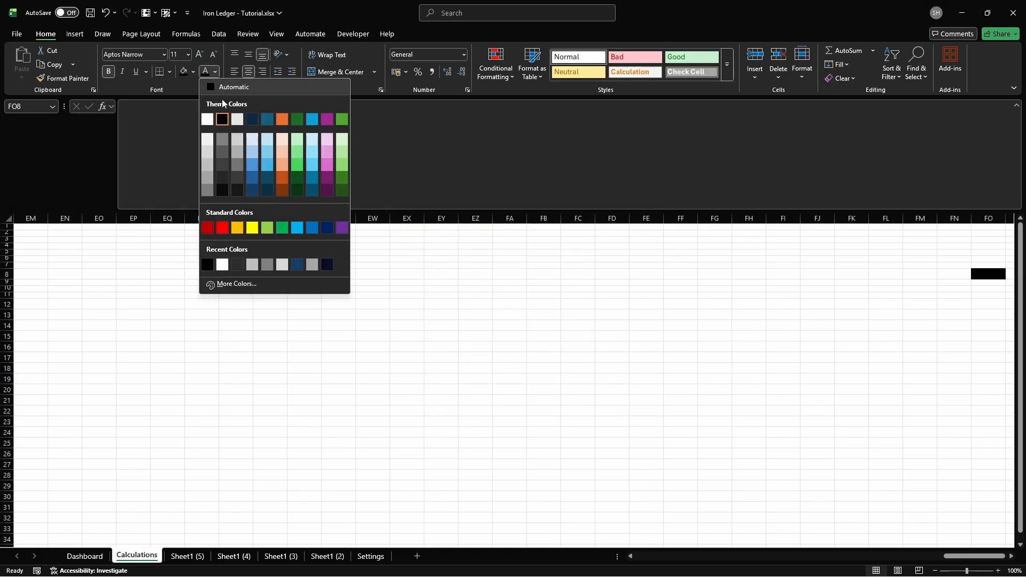
{"action": "left_click", "coordinate": [216, 282]}
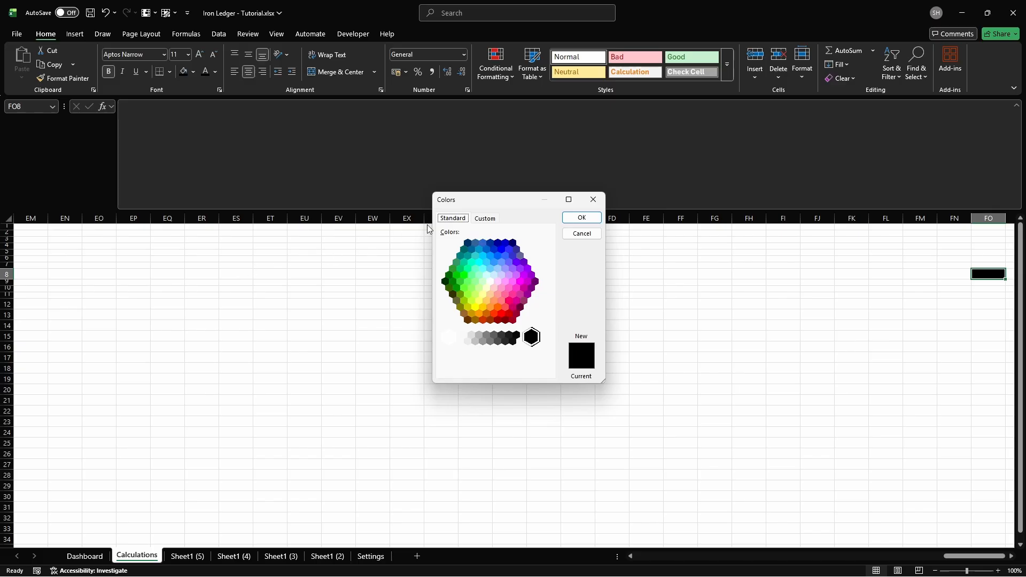
{"action": "left_click", "coordinate": [485, 218]}
{"action": "double_click", "coordinate": [505, 369]}
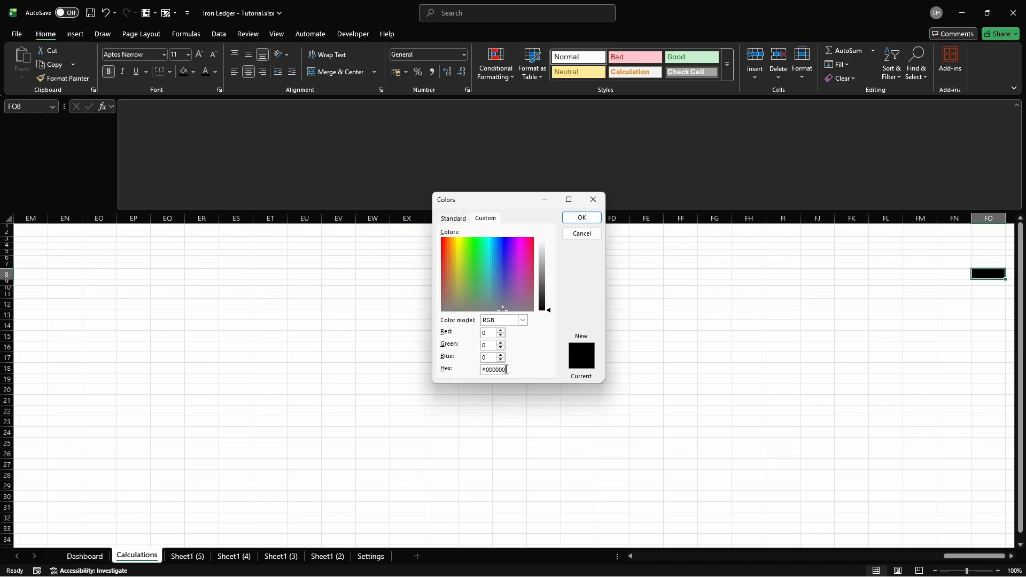
{"action": "key", "text": "BackSpace"}
{"action": "type", "text": "FFFFFF"}
{"action": "key", "text": "Return"}
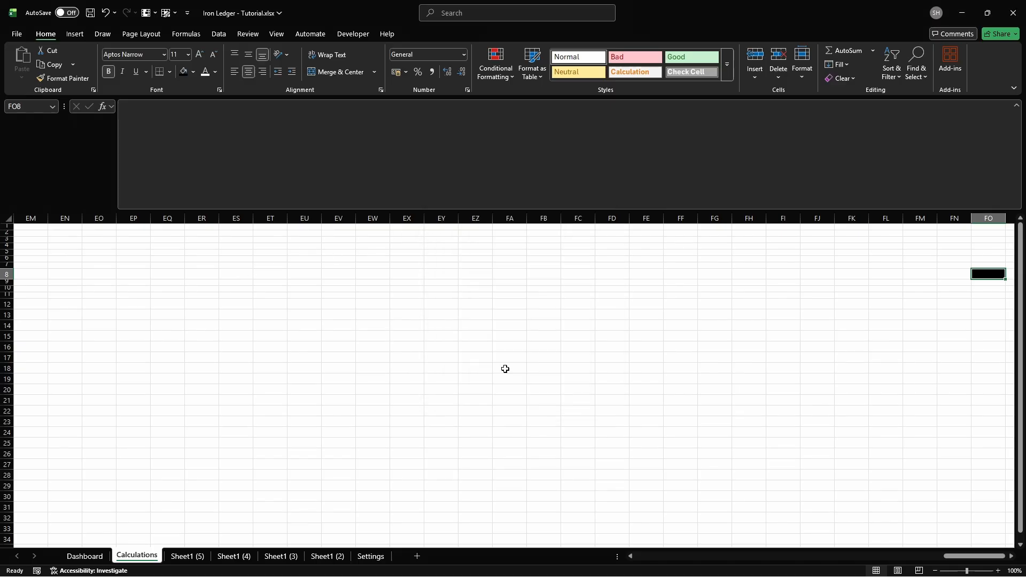
Step: Merge and center FO8:FP8 and enter the heading Settings
{"action": "key", "text": "shift+Right"}
{"action": "left_click", "coordinate": [333, 72]}
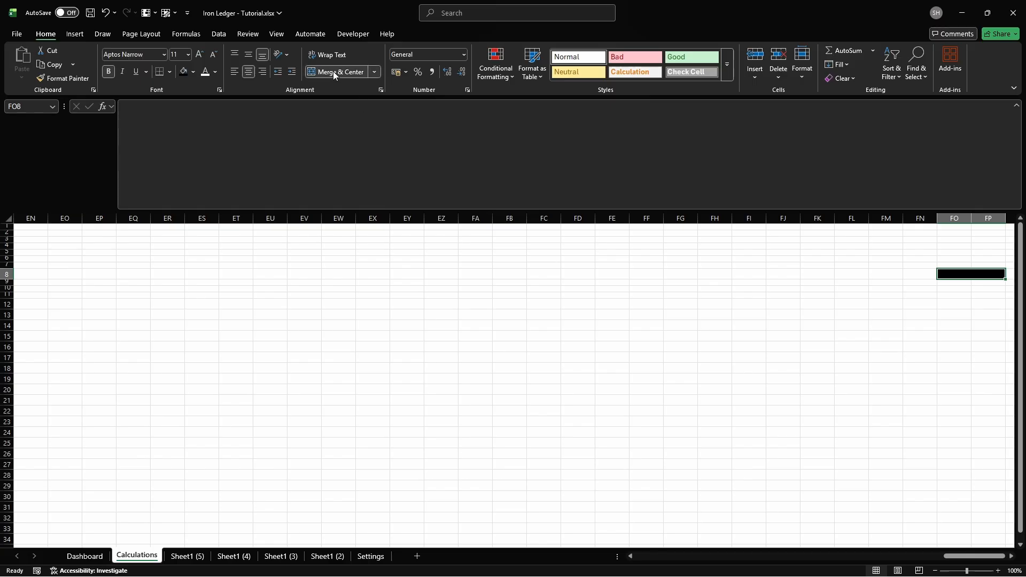
{"action": "type", "text": "Settings"}
{"action": "key", "text": "Return"}
Step: Enter the heading Categories in FO14 and, below it, ={"Push";"Legs";"Pull";"Cardio";"Calisthenics";"Flexibility";"Plyometrics";"Isometrics"}
{"action": "key", "text": "Down"}
{"action": "key", "text": "Down"}
{"action": "key", "text": "Down"}
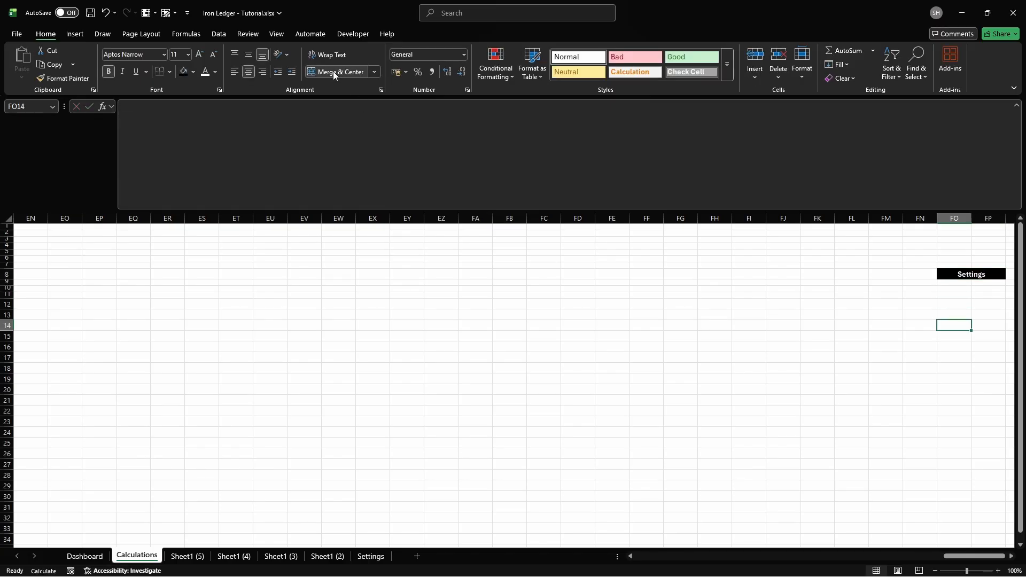
{"action": "type", "text": "Categories"}
{"action": "key", "text": "Return"}
{"action": "type", "text": "={\""}
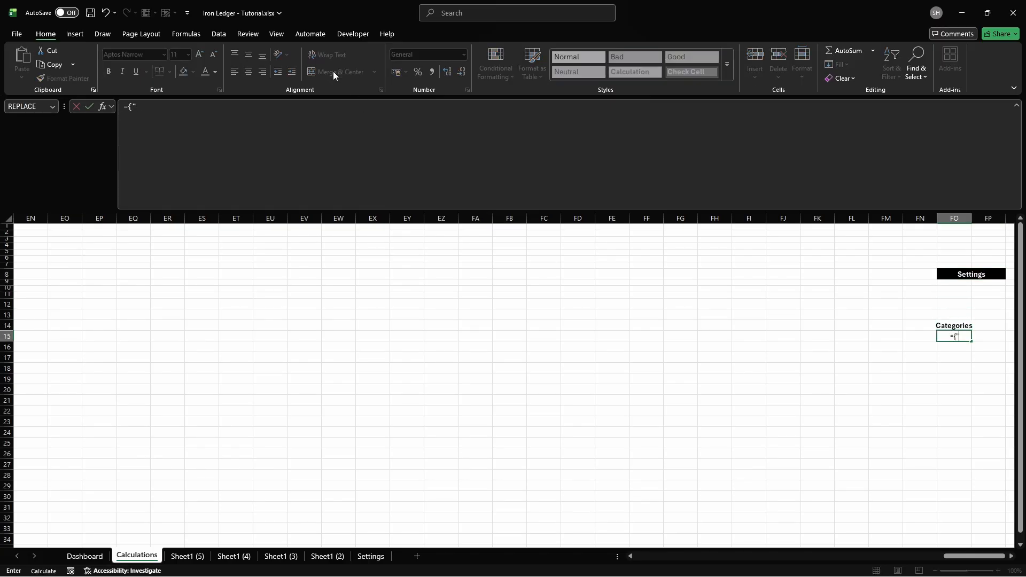
{"action": "type", "text": "Push\";\"Legs\";\"Pull\";\"Ca"}
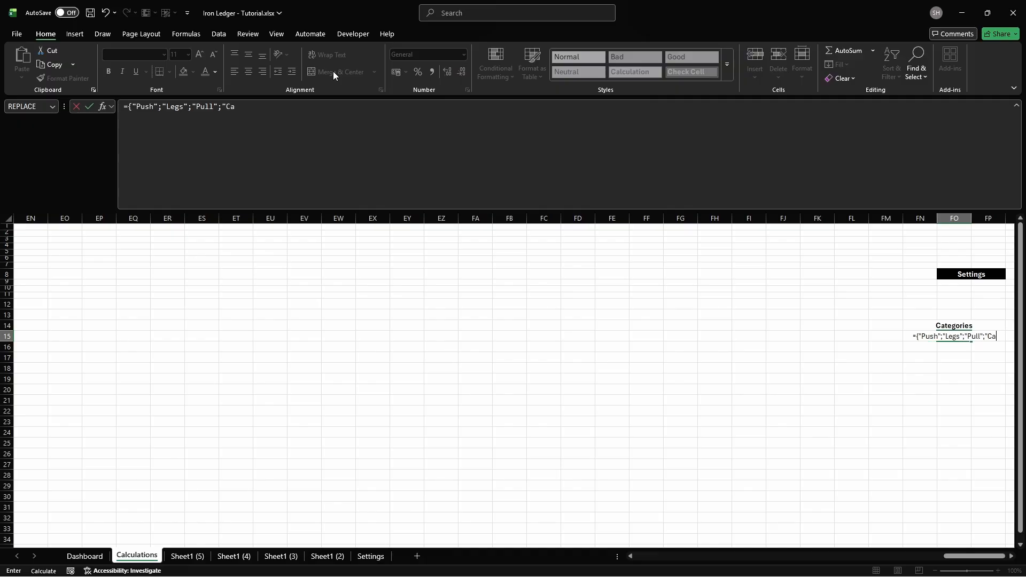
{"action": "type", "text": "rdio\";\"Calisthenics\";\"Flexibility\";\"Ply"}
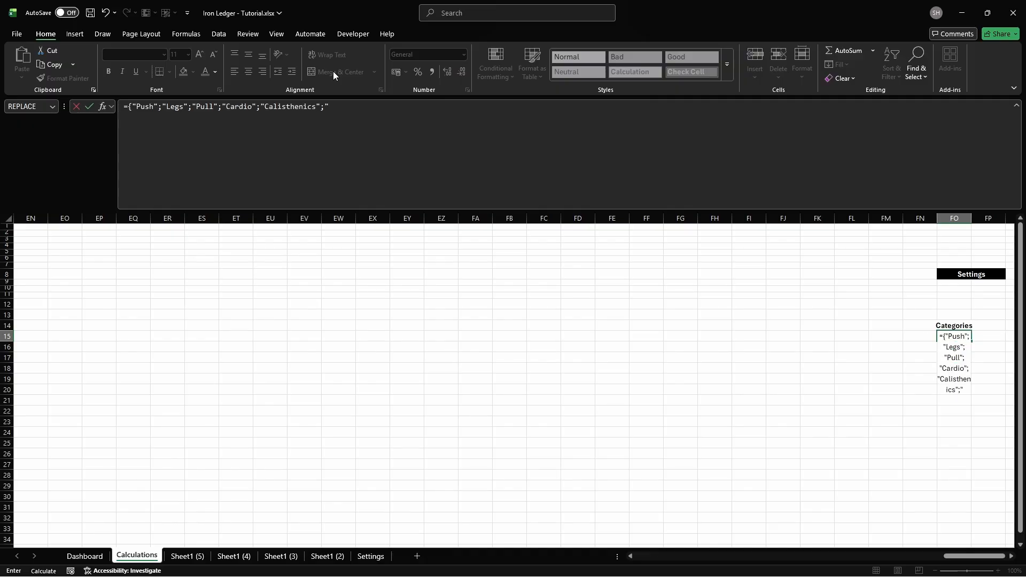
{"action": "type", "text": "ometrics\";\"Isometrics\"}"}
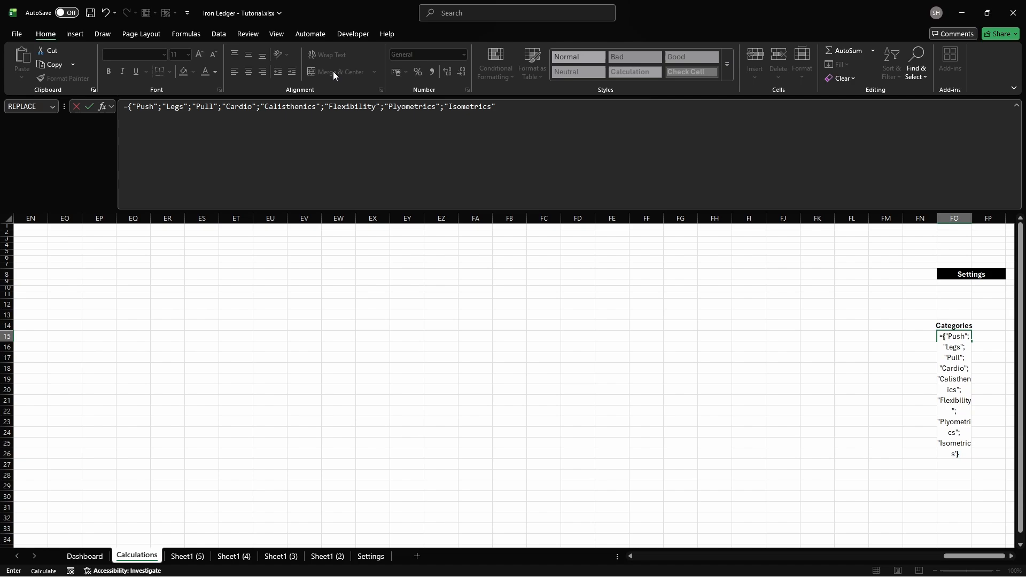
{"action": "key", "text": "ctrl+Return"}
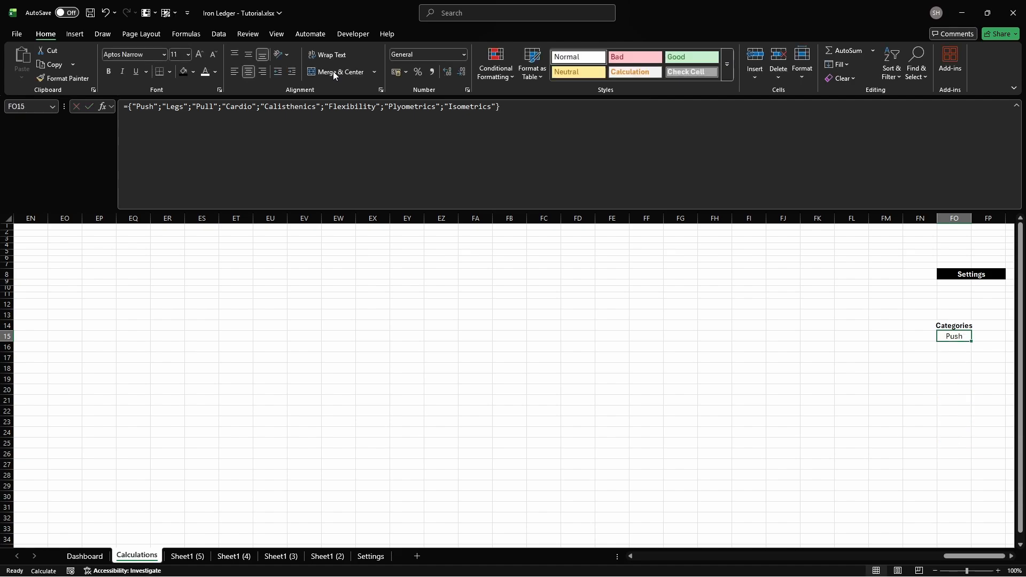
Step: Define the workbook name cs_cat_order referring to the category spill range =Calculations!$FO$15#
{"action": "key", "text": "ctrl+F3"}
{"action": "left_click", "coordinate": [394, 199]}
{"action": "type", "text": "cs_cat_order"}
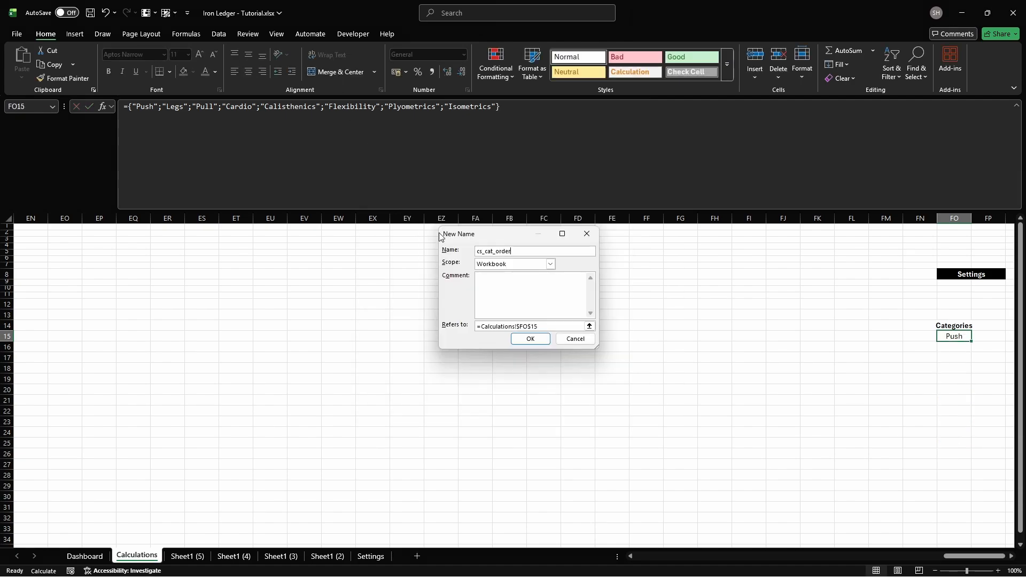
{"action": "left_click", "coordinate": [577, 327]}
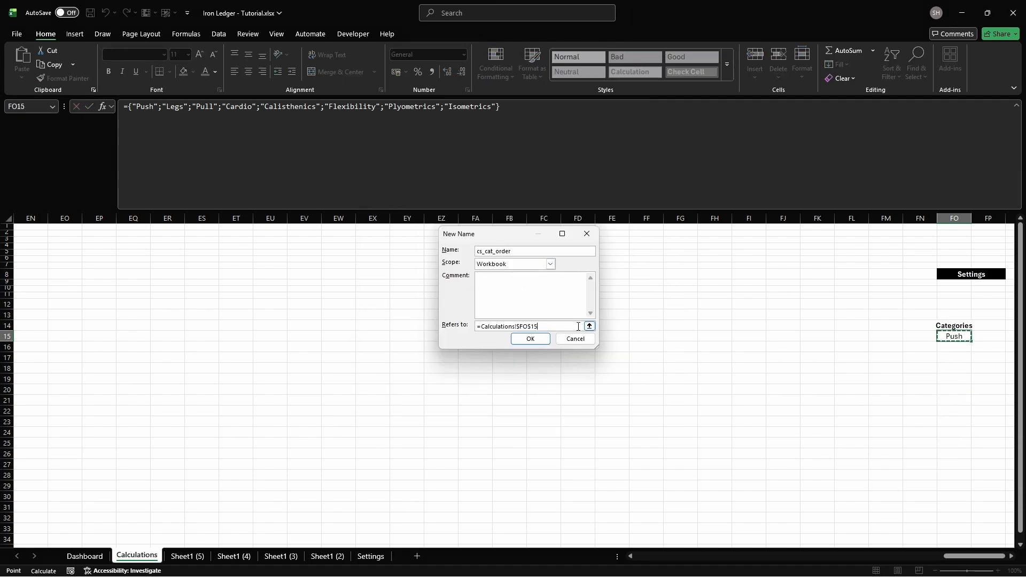
{"action": "type", "text": "#"}
{"action": "key", "text": "Return"}
{"action": "key", "text": "Escape"}
Step: Enter the heading Age in FP14 and =INT((today-s_birthdate)/365.25) in FP15, naming the formula cell cs_age
{"action": "key", "text": "Up"}
{"action": "key", "text": "Right"}
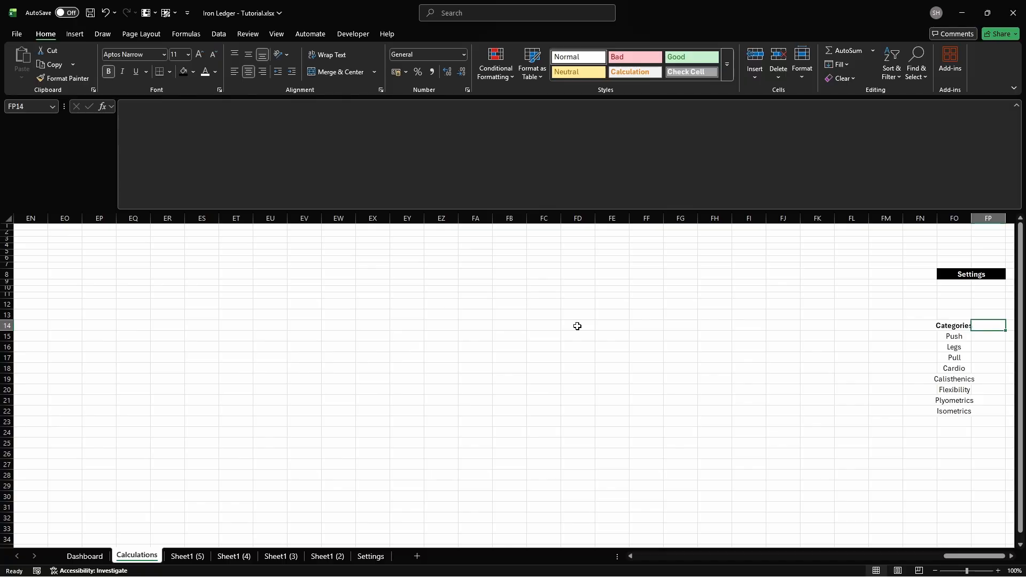
{"action": "type", "text": "Age"}
{"action": "key", "text": "Return"}
{"action": "type", "text": "=INT((today-s_"}
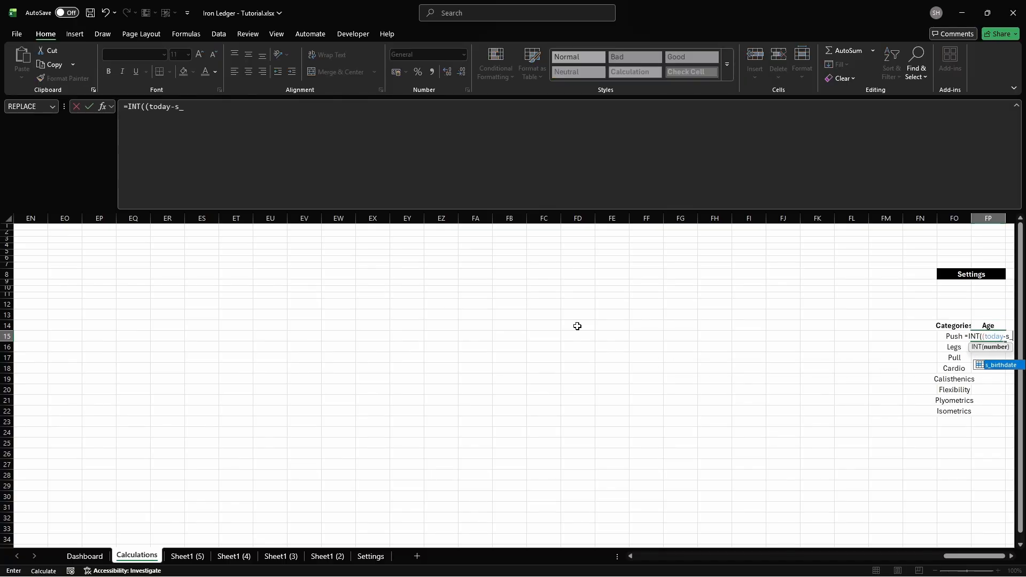
{"action": "type", "text": "birthdate)/365.25)"}
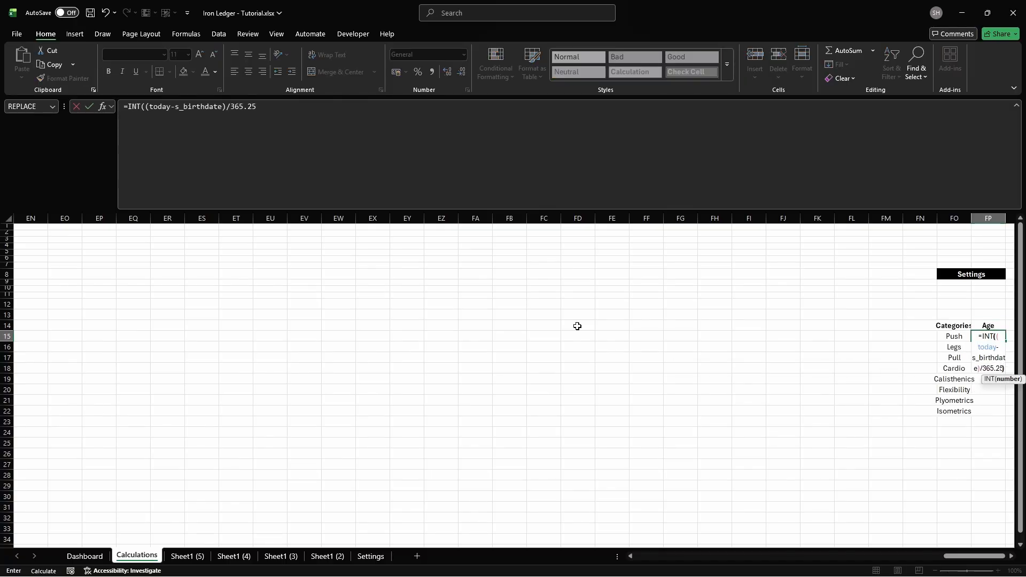
{"action": "key", "text": "ctrl+Return"}
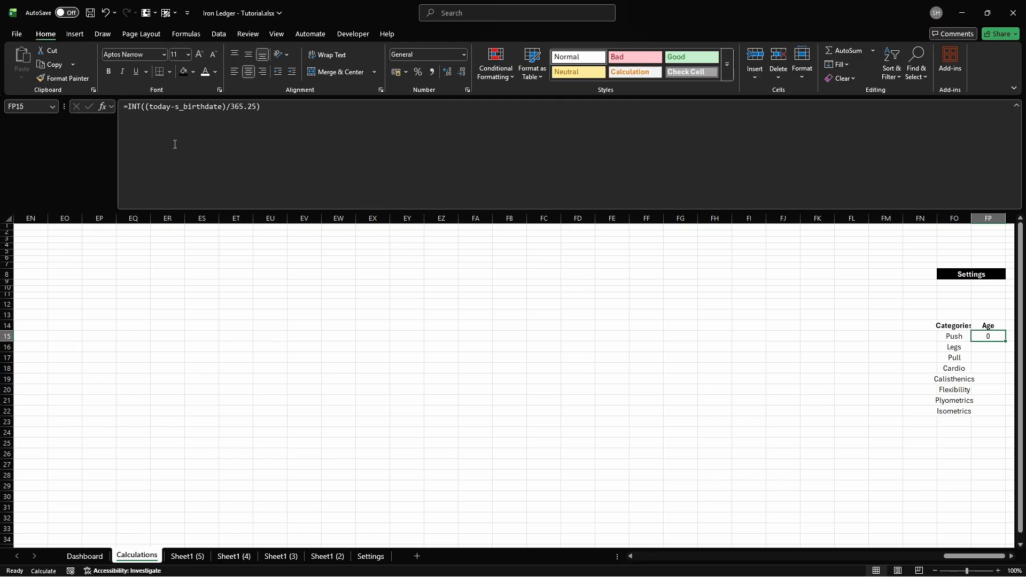
{"action": "left_click", "coordinate": [45, 106]}
{"action": "type", "text": "cs_age"}
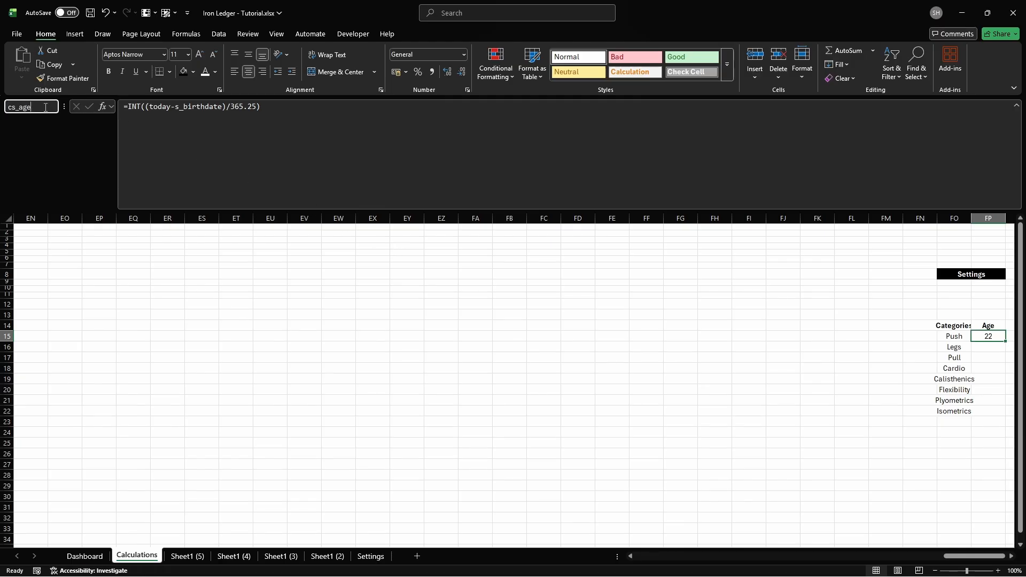
Step: Name the Age value cell FP15 cs_age and autofit the column widths of the Categories and Age block
{"action": "key", "text": "Return"}
{"action": "key", "text": "Return"}
{"action": "key", "text": "ctrl+a"}
{"action": "key", "text": "alt+h"}
{"action": "key", "text": "o"}
{"action": "key", "text": "i"}
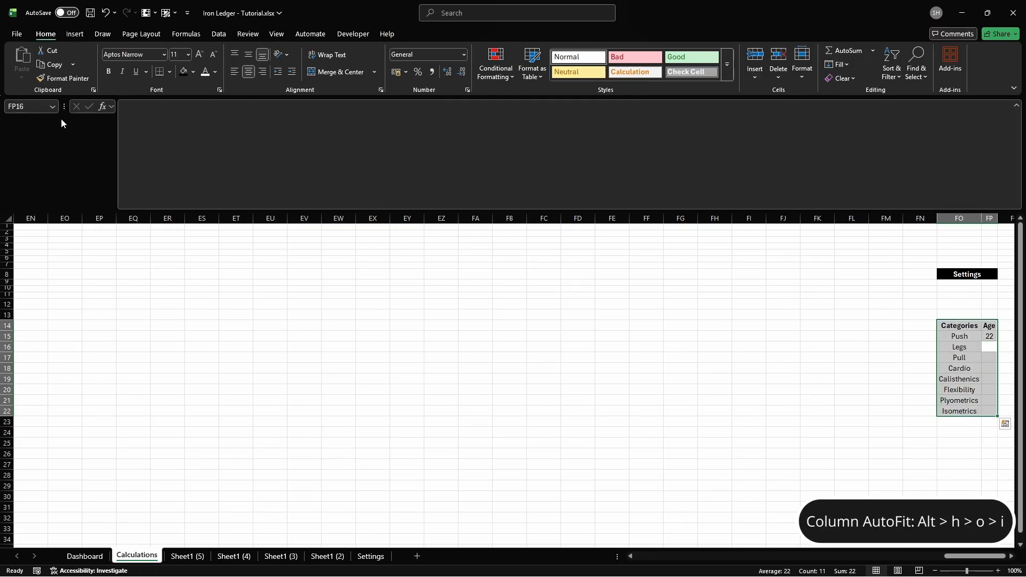
Step: On the Settings sheet, restrict Category cells F10:F17 to a drop-down list sourced from the named category range
{"action": "left_click", "coordinate": [370, 557]}
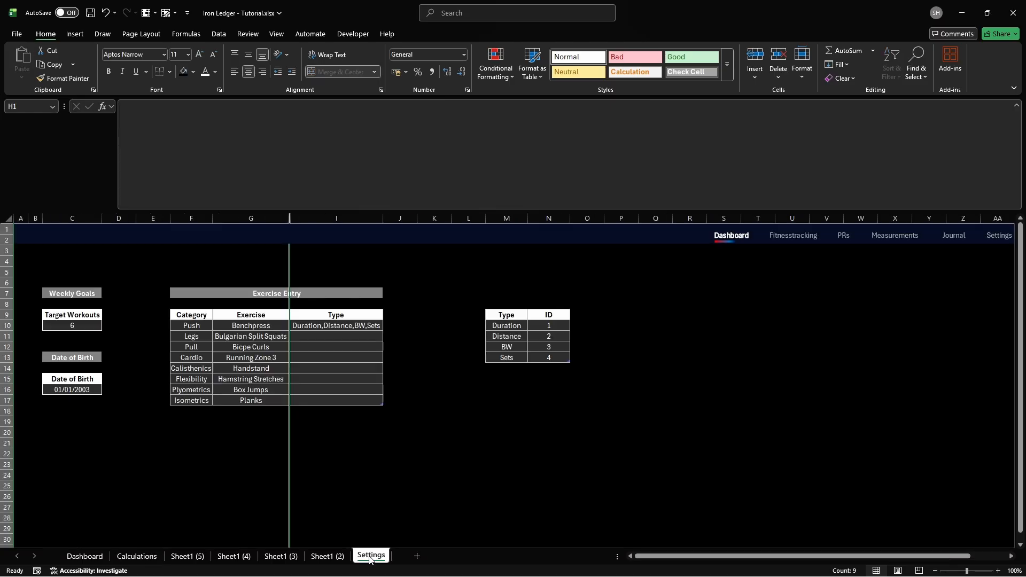
{"action": "left_click", "coordinate": [189, 325]}
{"action": "key", "text": "ctrl+shift+Down"}
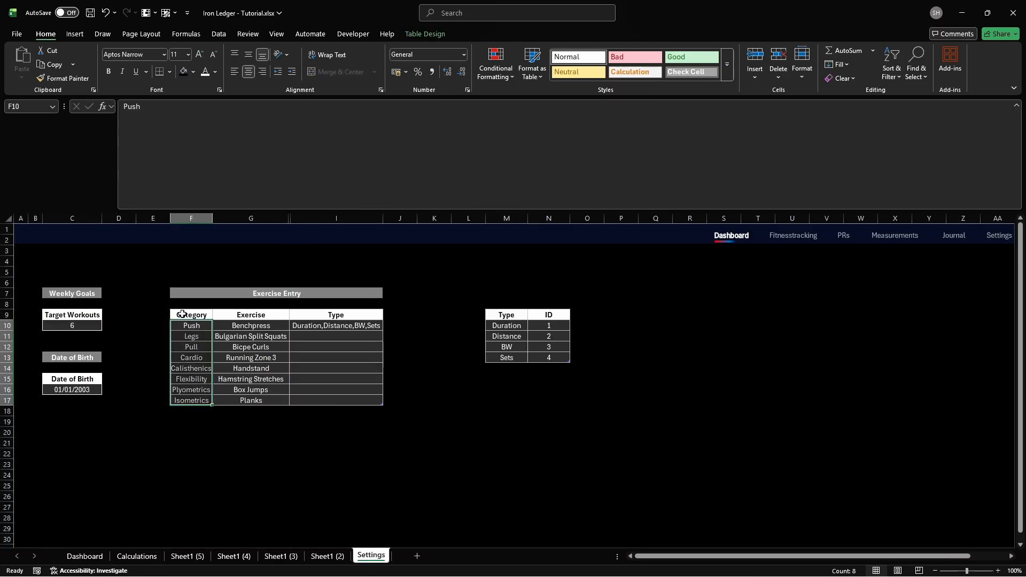
{"action": "left_click", "coordinate": [218, 34]}
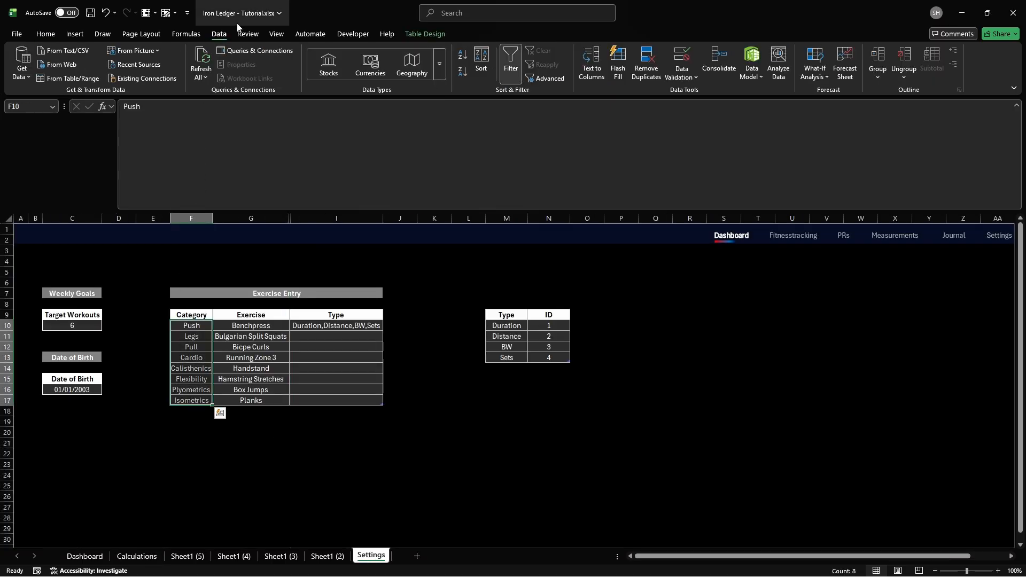
{"action": "left_click", "coordinate": [679, 58]}
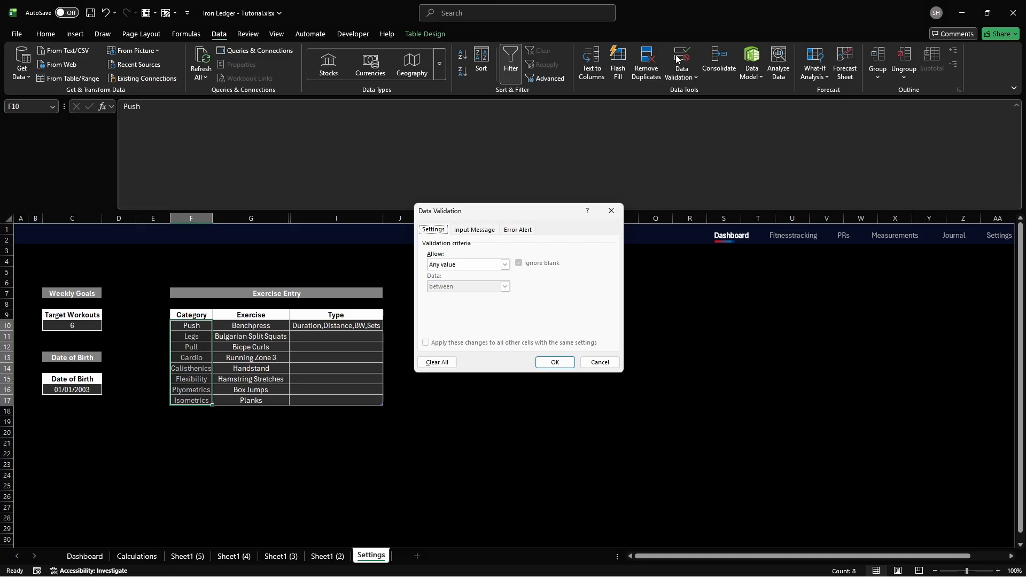
{"action": "left_click", "coordinate": [505, 265]}
{"action": "left_click", "coordinate": [444, 294]}
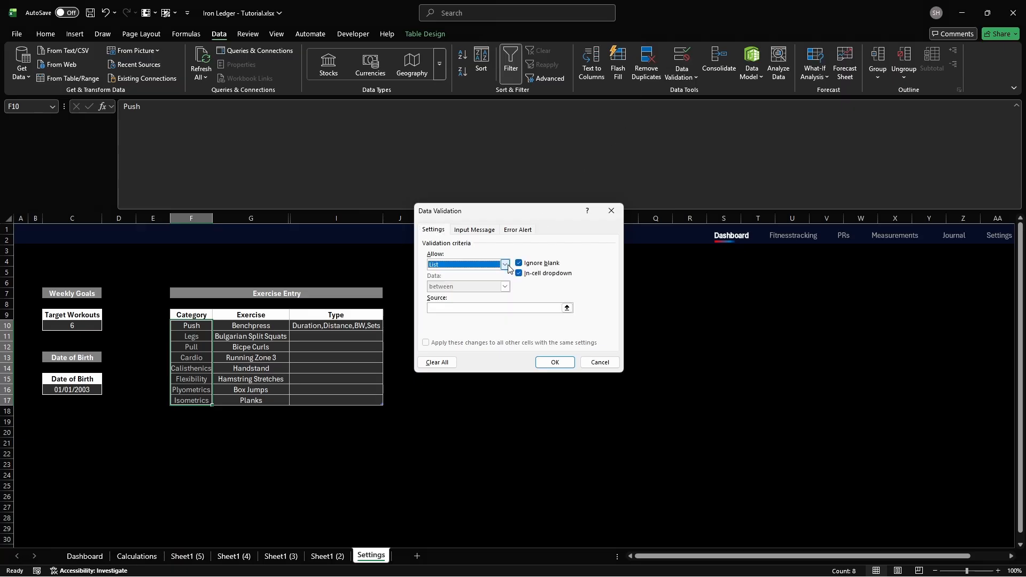
{"action": "left_click", "coordinate": [554, 308]}
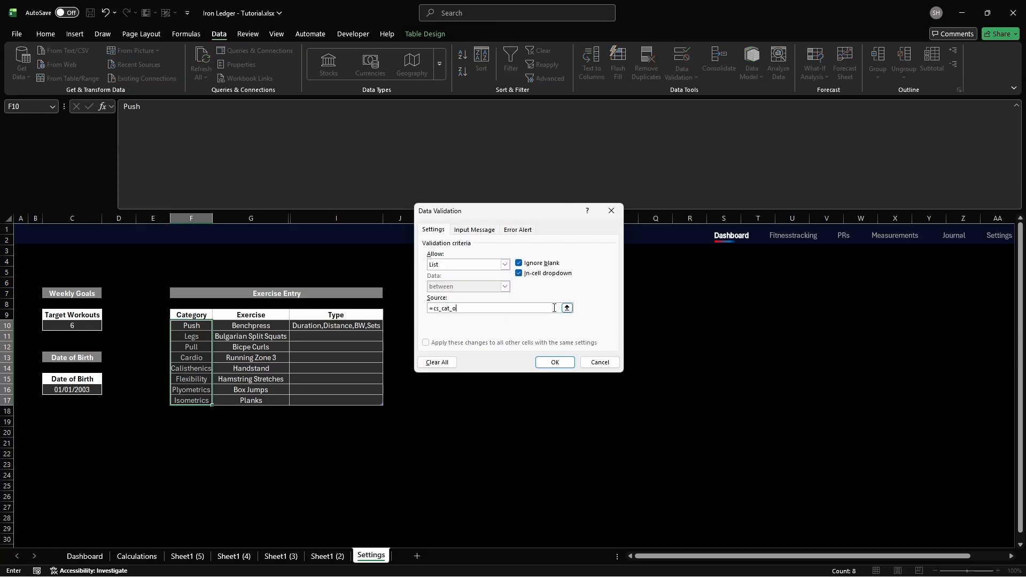
{"action": "key", "text": "Return"}
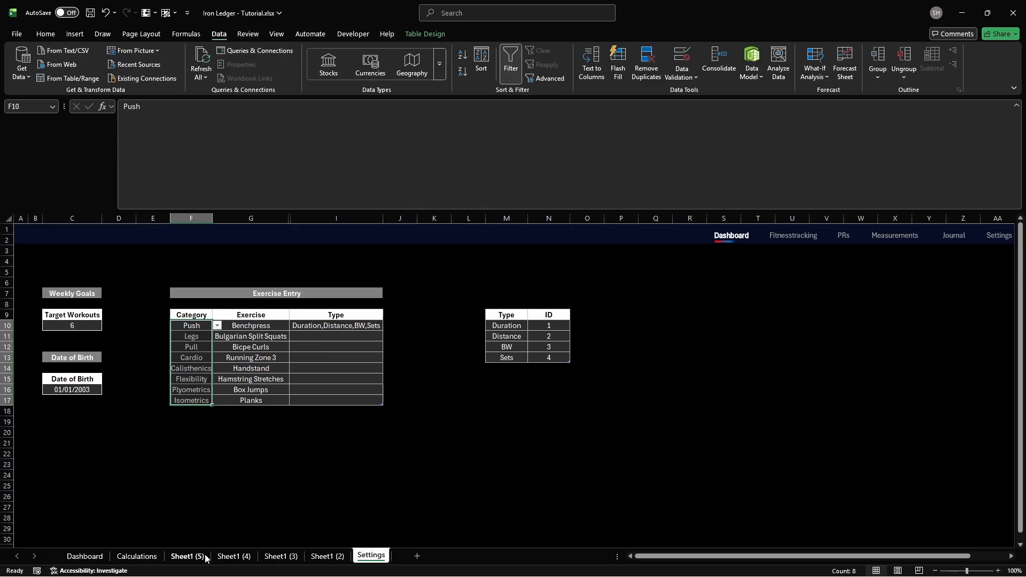
Step: Rename the sheet Sheet1 (5) as Fitnesstracking
{"action": "left_click", "coordinate": [188, 556]}
{"action": "right_click", "coordinate": [191, 557]}
{"action": "left_click", "coordinate": [219, 422]}
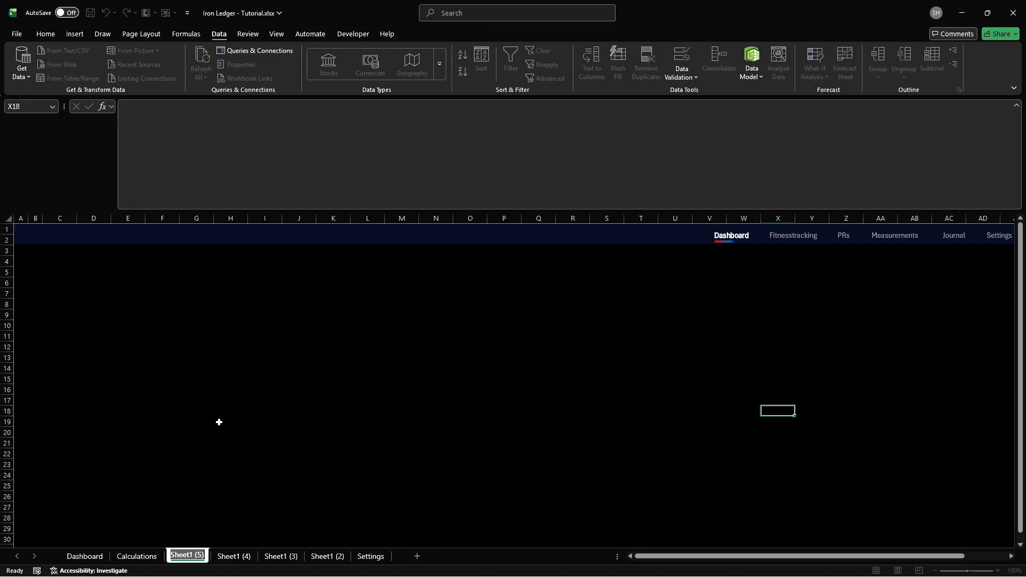
{"action": "type", "text": "Fitnesstracking"}
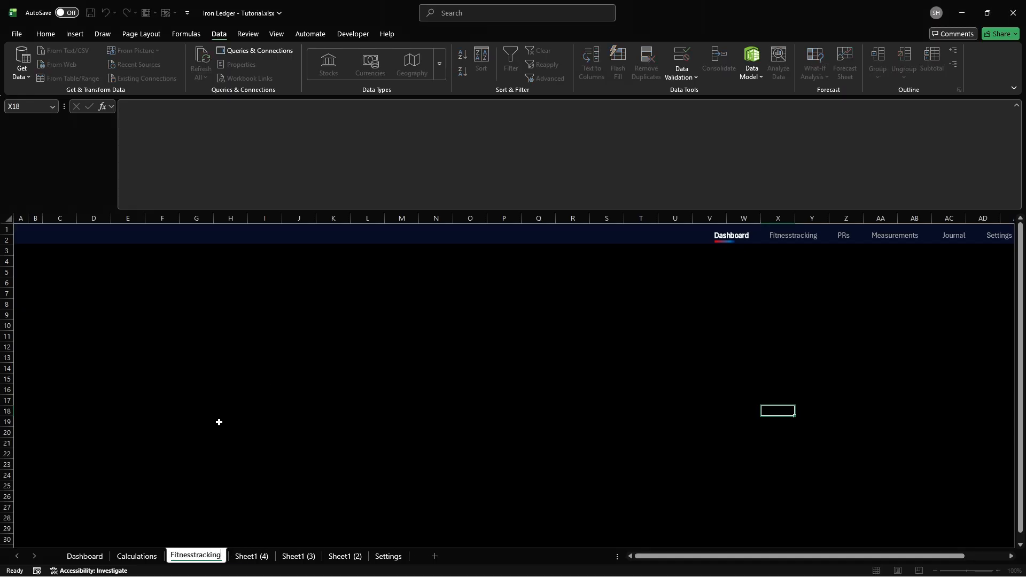
{"action": "key", "text": "Return"}
Step: Create a table with headers over C7:W7 on the Fitnesstracking sheet and hide its filter buttons
{"action": "left_click", "coordinate": [56, 293]}
{"action": "key", "text": "shift+Right"}
{"action": "key", "text": "shift+Right"}
{"action": "key", "text": "shift+Right"}
{"action": "key", "text": "shift+Right"}
{"action": "key", "text": "shift+Right"}
{"action": "key", "text": "shift+Right"}
{"action": "key", "text": "shift+Right"}
{"action": "key", "text": "shift+Right"}
{"action": "key", "text": "shift+Right"}
{"action": "key", "text": "shift+Right"}
{"action": "key", "text": "shift+Right"}
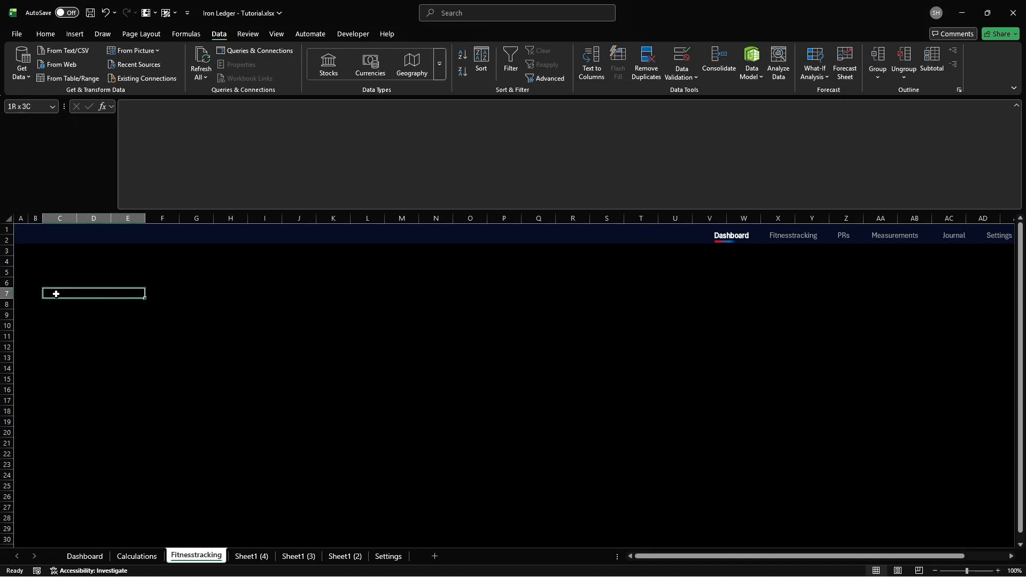
{"action": "key", "text": "shift+Right"}
{"action": "key", "text": "shift+Right"}
{"action": "key", "text": "shift+Right"}
{"action": "key", "text": "shift+Right"}
{"action": "key", "text": "shift+Right"}
{"action": "key", "text": "shift+Right"}
{"action": "key", "text": "shift+Right"}
{"action": "key", "text": "shift+Right"}
{"action": "key", "text": "shift+Right"}
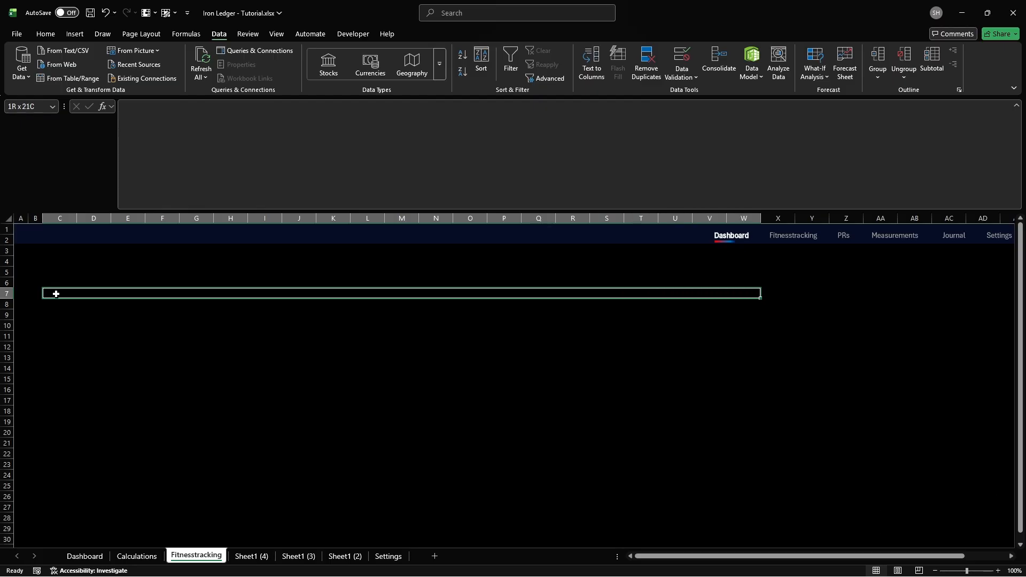
{"action": "key", "text": "ctrl+t"}
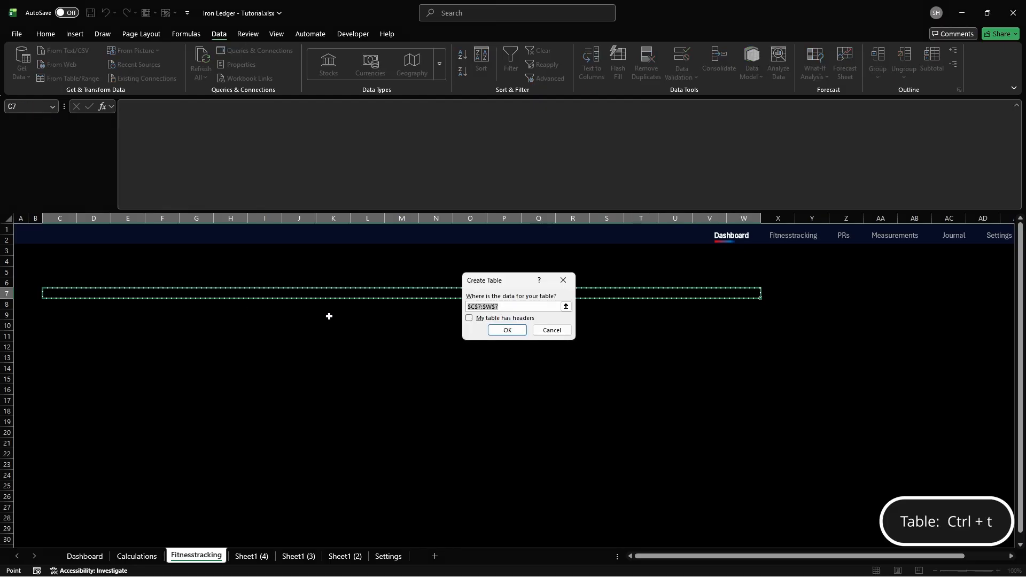
{"action": "left_click", "coordinate": [469, 318]}
{"action": "key", "text": "Return"}
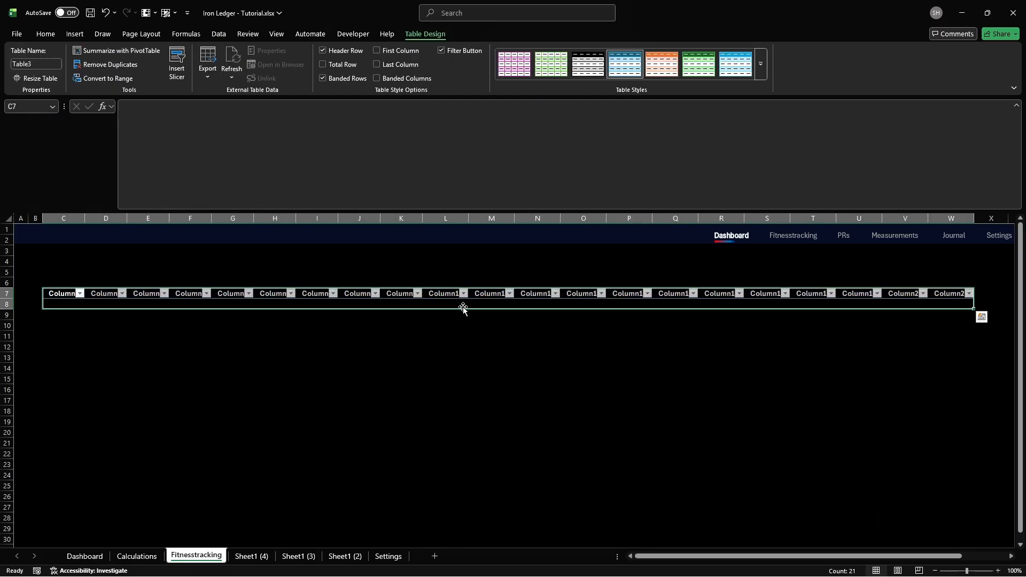
{"action": "left_click", "coordinate": [441, 50]}
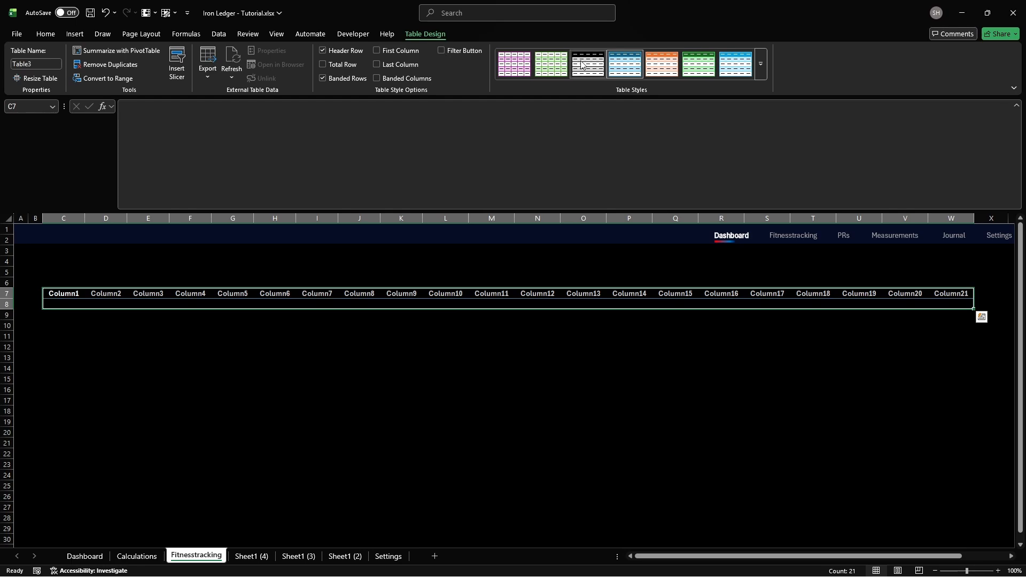
Step: Duplicate the custom settings table style and name the copy Fitnesstrack
{"action": "left_click", "coordinate": [760, 65]}
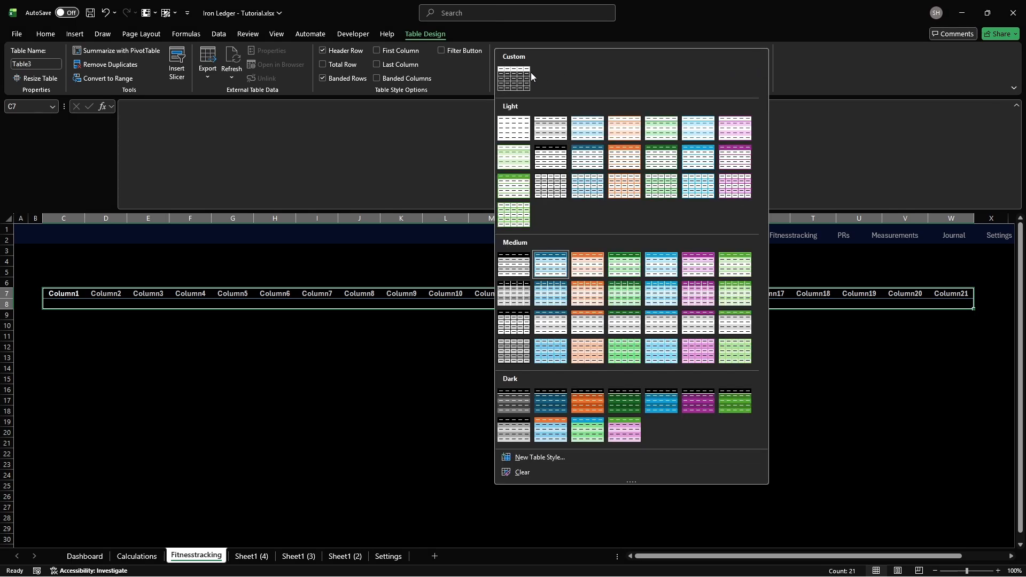
{"action": "right_click", "coordinate": [513, 78]}
{"action": "left_click", "coordinate": [534, 136]}
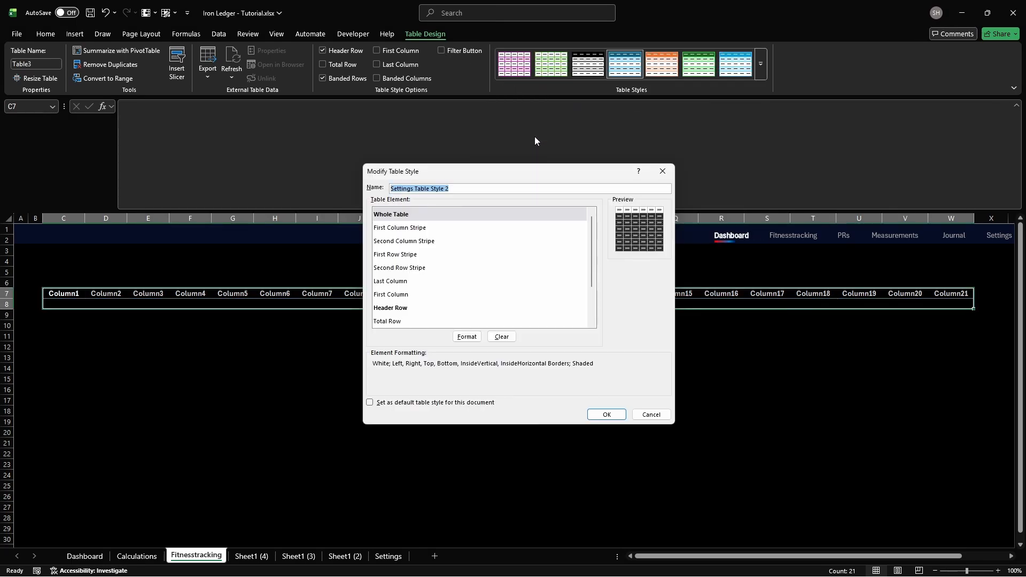
{"action": "type", "text": "Fitnesstrack"}
Step: Set the header row fill of the duplicated table style to hex colour 104861
{"action": "left_click", "coordinate": [405, 310]}
{"action": "left_click", "coordinate": [463, 337]}
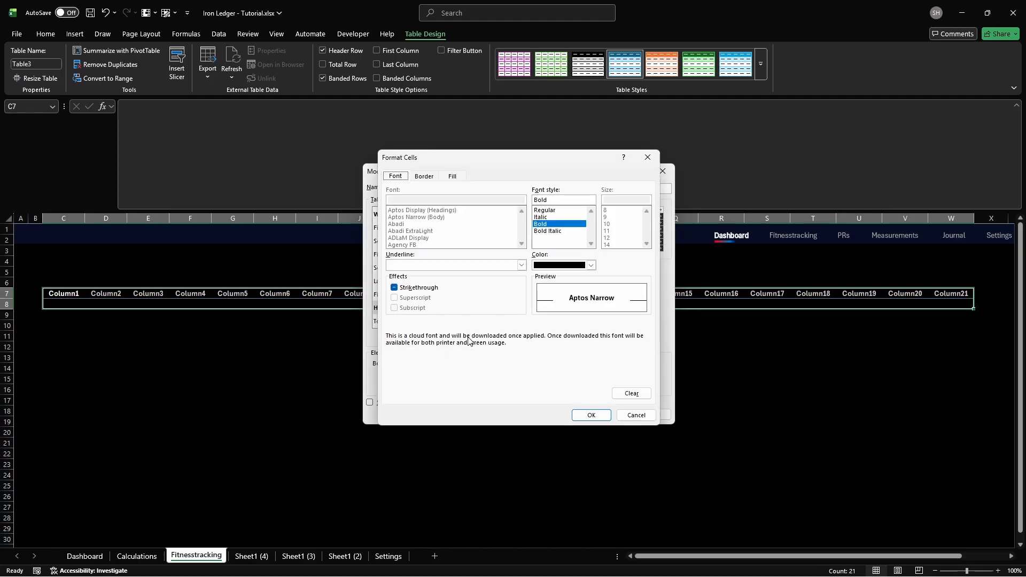
{"action": "left_click", "coordinate": [455, 179]}
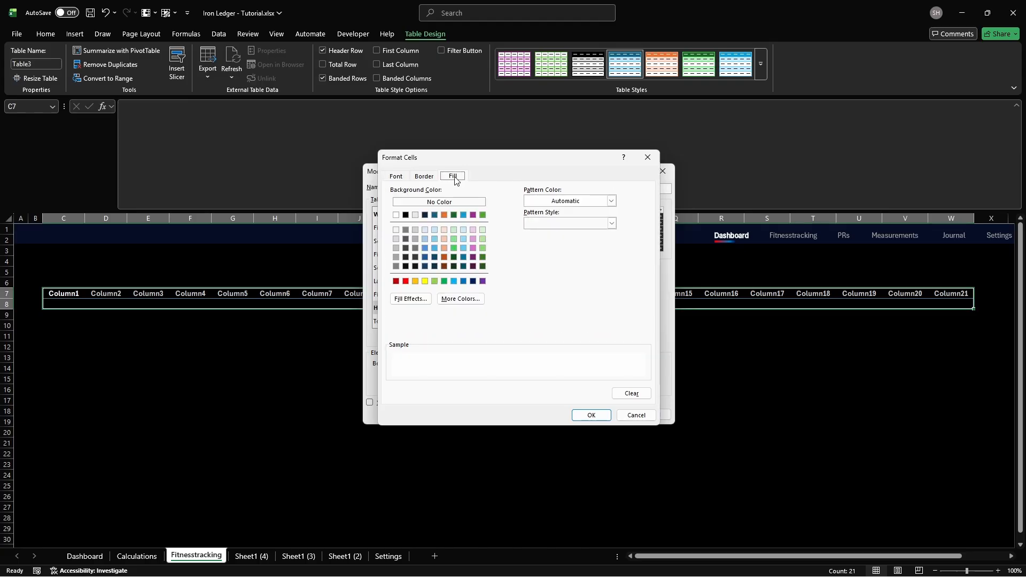
{"action": "left_click", "coordinate": [460, 299]}
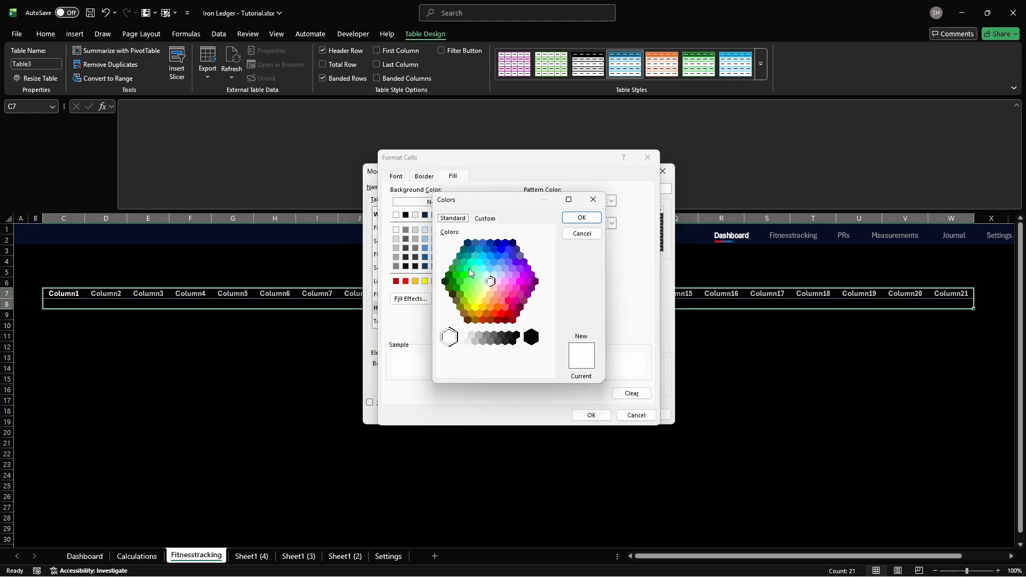
{"action": "left_click", "coordinate": [485, 219]}
{"action": "left_click", "coordinate": [506, 369]}
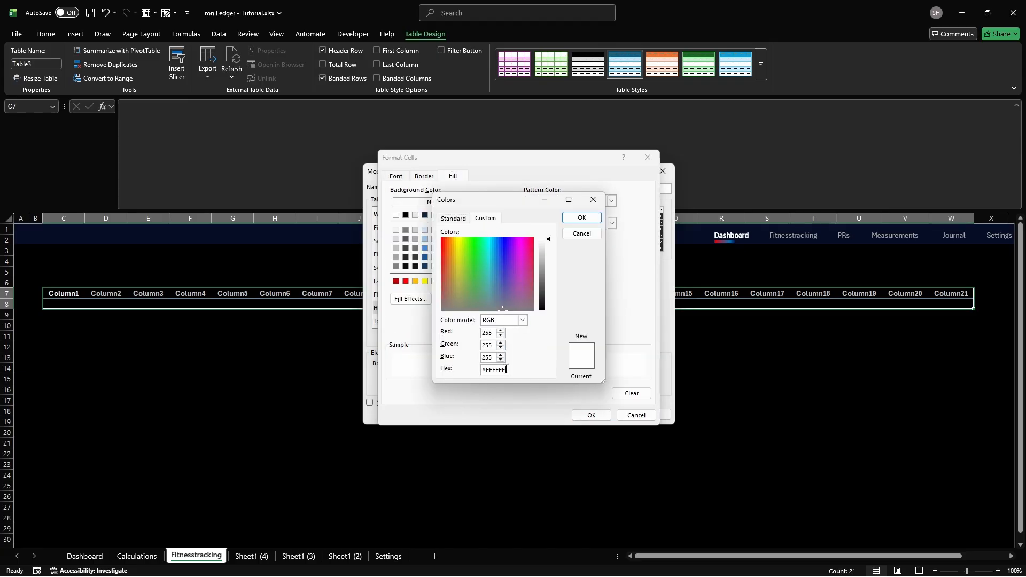
{"action": "key", "text": "BackSpace"}
{"action": "key", "text": "BackSpace"}
{"action": "key", "text": "BackSpace"}
{"action": "key", "text": "BackSpace"}
{"action": "key", "text": "BackSpace"}
{"action": "key", "text": "BackSpace"}
{"action": "key", "text": "BackSpace"}
{"action": "type", "text": "104861"}
{"action": "key", "text": "Return"}
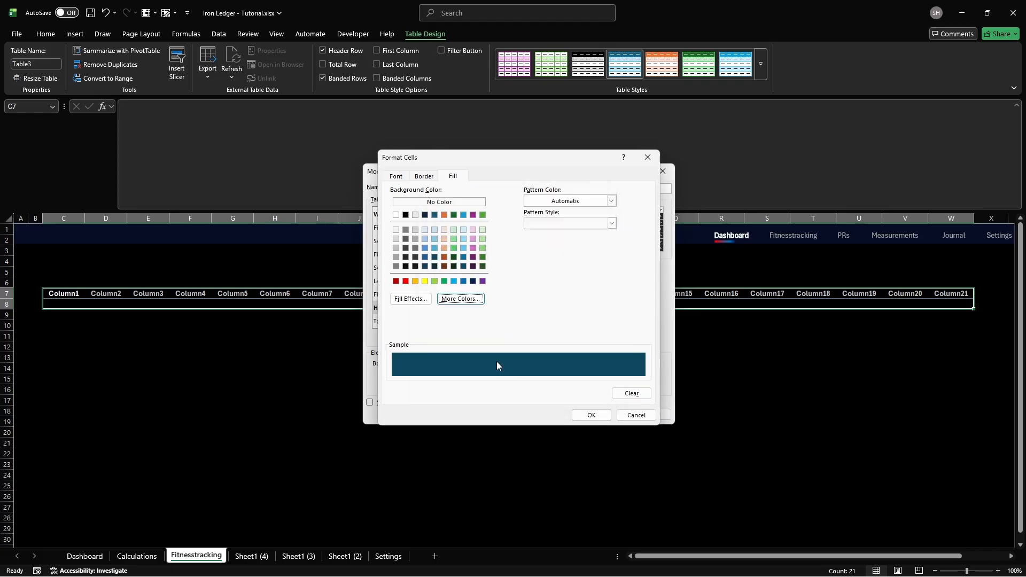
Step: Make the style's header row font bold and white, and save the duplicated table style
{"action": "left_click", "coordinate": [396, 177]}
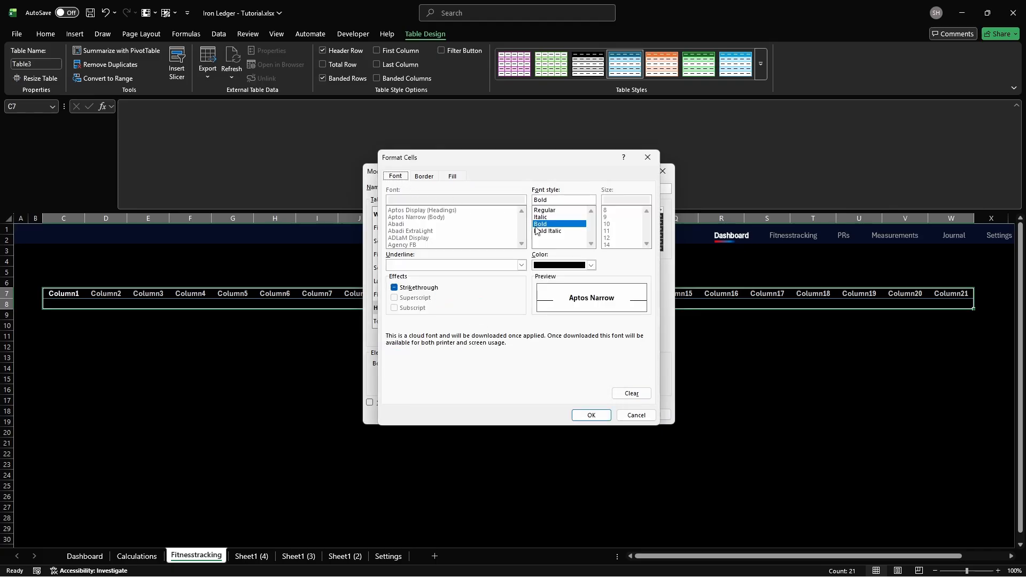
{"action": "left_click", "coordinate": [544, 225]}
{"action": "left_click", "coordinate": [591, 266]}
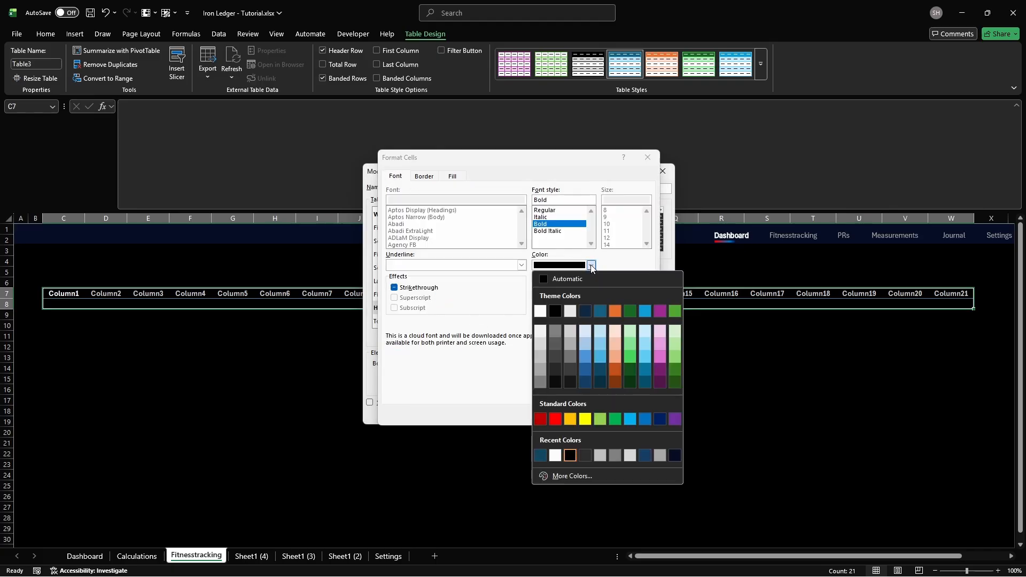
{"action": "left_click", "coordinate": [577, 475]}
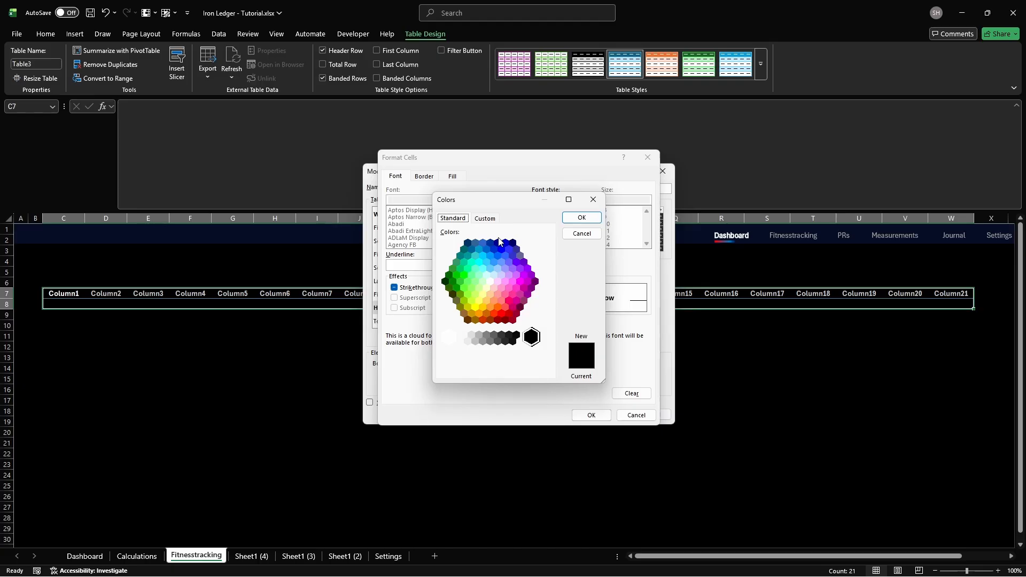
{"action": "left_click", "coordinate": [485, 219]}
{"action": "left_click", "coordinate": [505, 369]}
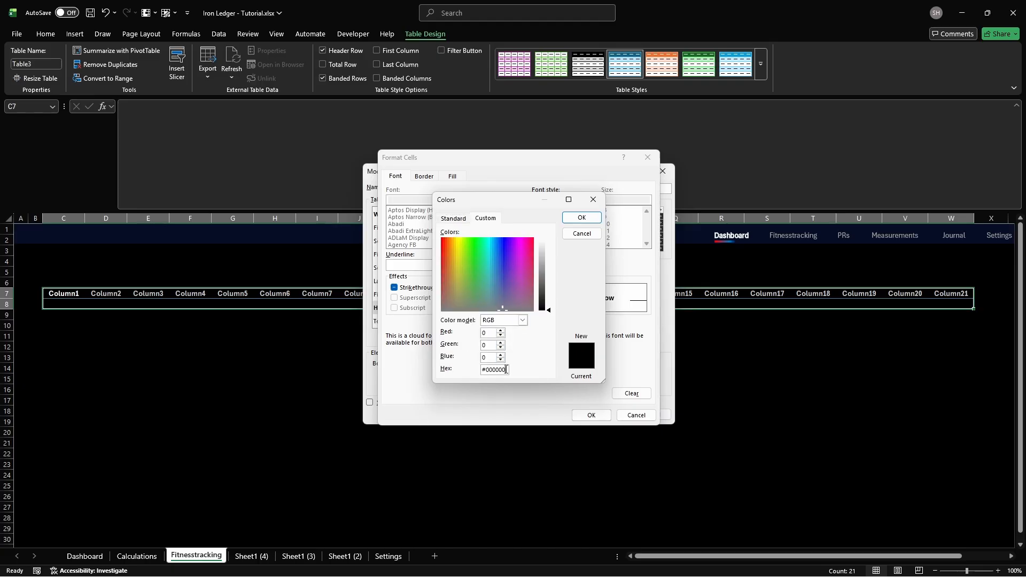
{"action": "key", "text": "BackSpace"}
{"action": "key", "text": "BackSpace"}
{"action": "key", "text": "BackSpace"}
{"action": "key", "text": "BackSpace"}
{"action": "key", "text": "BackSpace"}
{"action": "key", "text": "BackSpace"}
{"action": "key", "text": "BackSpace"}
{"action": "key", "text": "Return"}
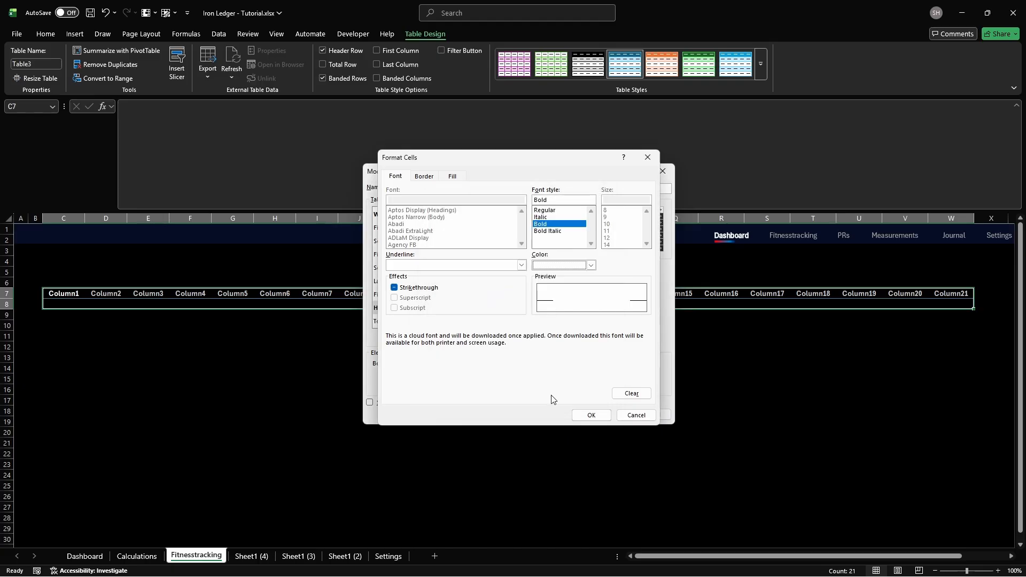
{"action": "left_click", "coordinate": [591, 417]}
{"action": "left_click", "coordinate": [591, 417]}
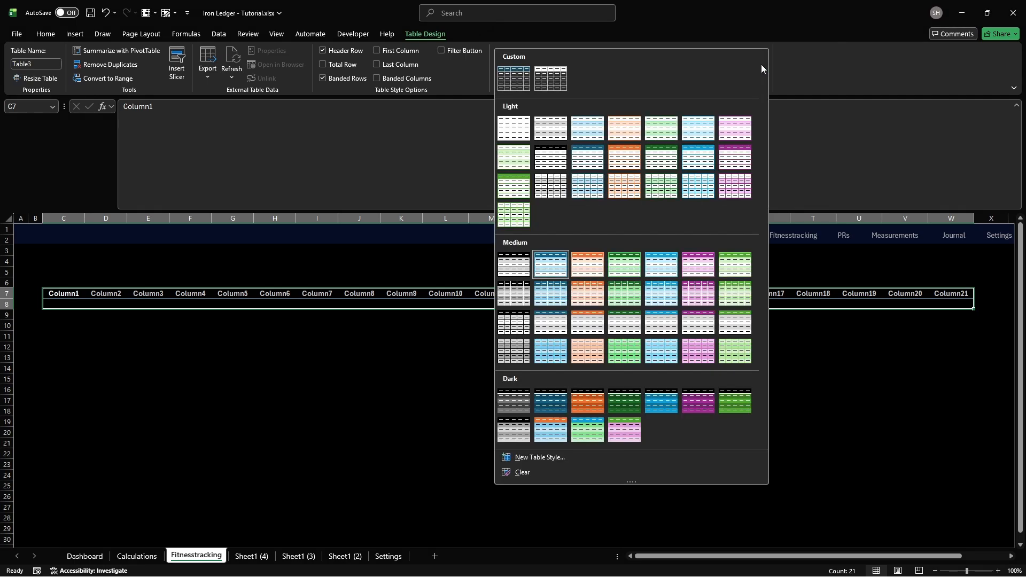
Step: Apply the new custom style to the table, clearing existing formatting, and name the table Fitnesstracking
{"action": "right_click", "coordinate": [511, 76]}
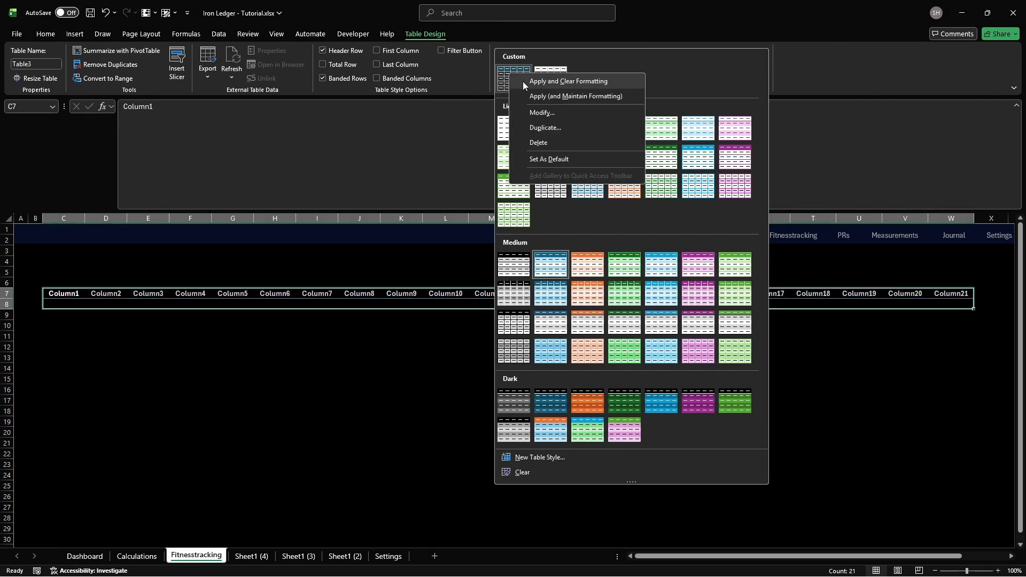
{"action": "left_click", "coordinate": [524, 82]}
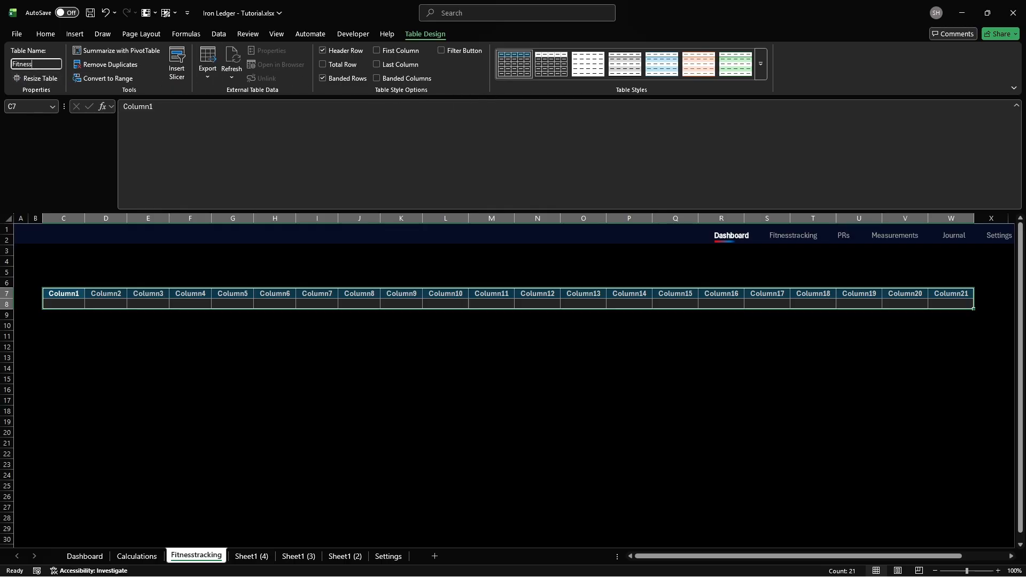
Step: Enter the table's first five headers from C7 onward: Date, Workout, Exercise, Weight and Sets
{"action": "left_click", "coordinate": [59, 292]}
{"action": "type", "text": "Date"}
{"action": "key", "text": "Tab"}
{"action": "type", "text": "Workout"}
{"action": "key", "text": "Tab"}
{"action": "type", "text": "E"}
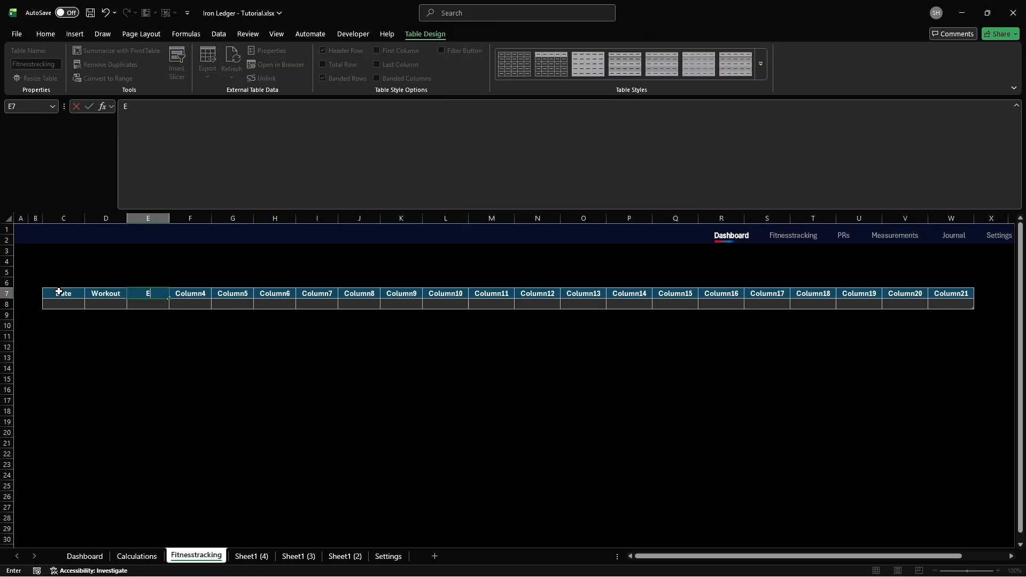
{"action": "type", "text": "xercise"}
{"action": "key", "text": "Tab"}
{"action": "type", "text": "Weight"}
{"action": "key", "text": "Tab"}
{"action": "type", "text": "Sets"}
{"action": "key", "text": "Tab"}
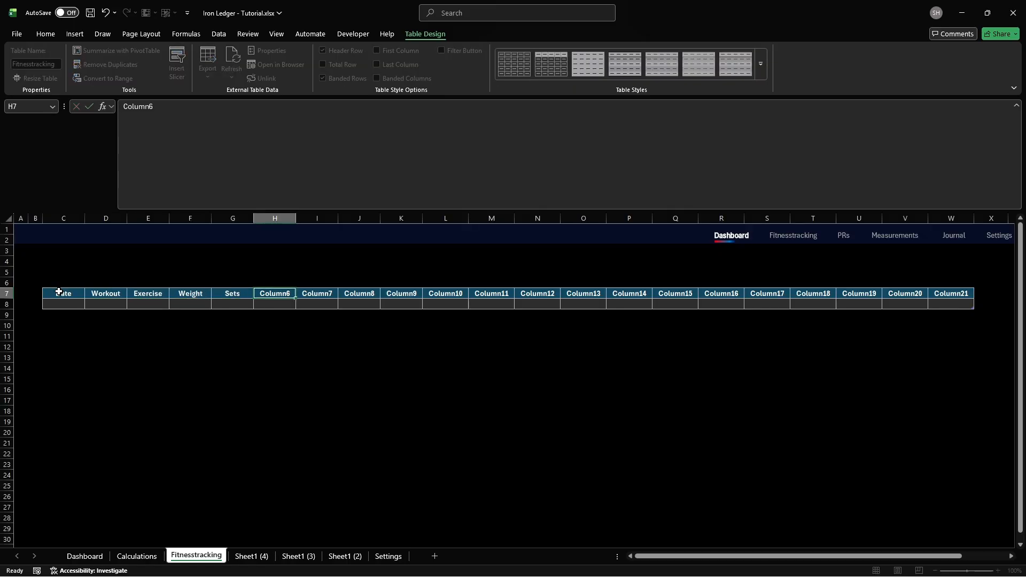
Step: Enter the headers Reps, Duration, Distance, Pace and Total Volume in H7:L7
{"action": "type", "text": "Reps"}
{"action": "key", "text": "Tab"}
{"action": "type", "text": "Duration"}
{"action": "key", "text": "Tab"}
{"action": "type", "text": "Dis"}
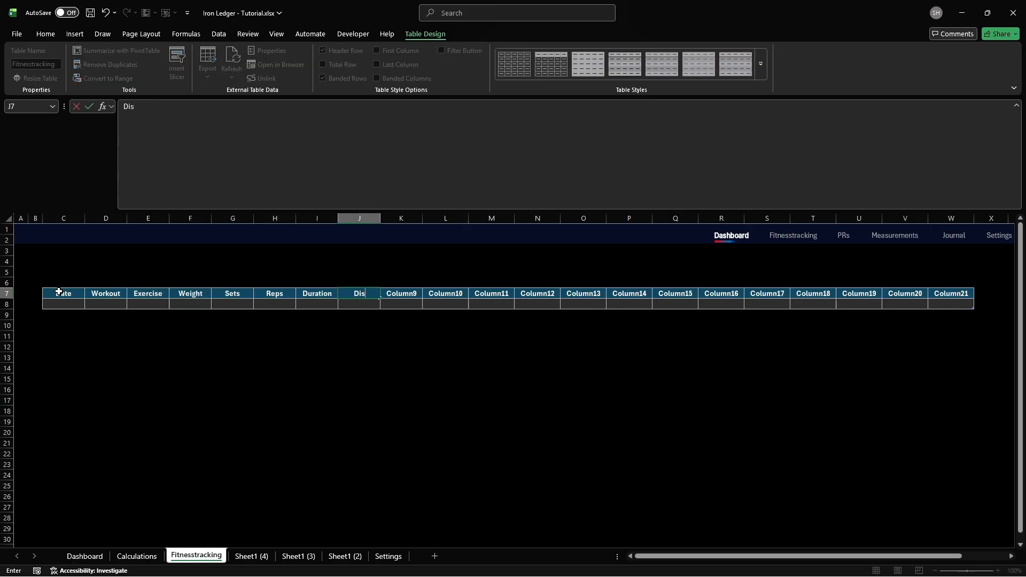
{"action": "type", "text": "tance"}
{"action": "key", "text": "Tab"}
{"action": "type", "text": "Pace"}
{"action": "key", "text": "Tab"}
{"action": "type", "text": "Total"}
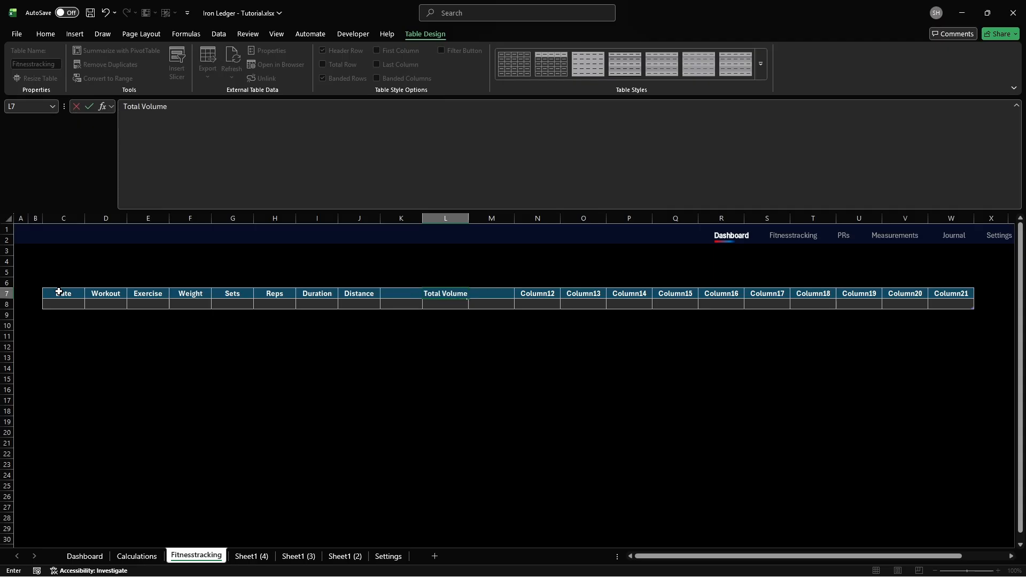
{"action": "key", "text": "Tab"}
Step: Enter the headers Heartrate, 1 RM, Intensity, Notes, Max Weight and Max Reps in M7:R7
{"action": "type", "text": "Heartrate"}
{"action": "key", "text": "Tab"}
{"action": "type", "text": "1 RM"}
{"action": "key", "text": "Tab"}
{"action": "type", "text": "Intensity"}
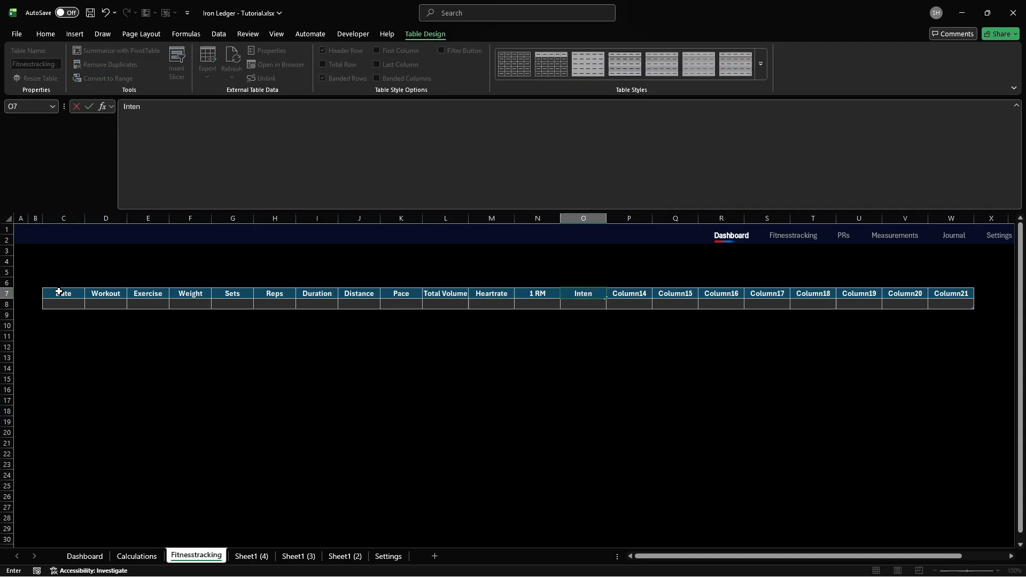
{"action": "key", "text": "Tab"}
{"action": "type", "text": "Notes"}
{"action": "key", "text": "Tab"}
{"action": "type", "text": "Max Weight"}
{"action": "key", "text": "Tab"}
{"action": "type", "text": "Max Reps"}
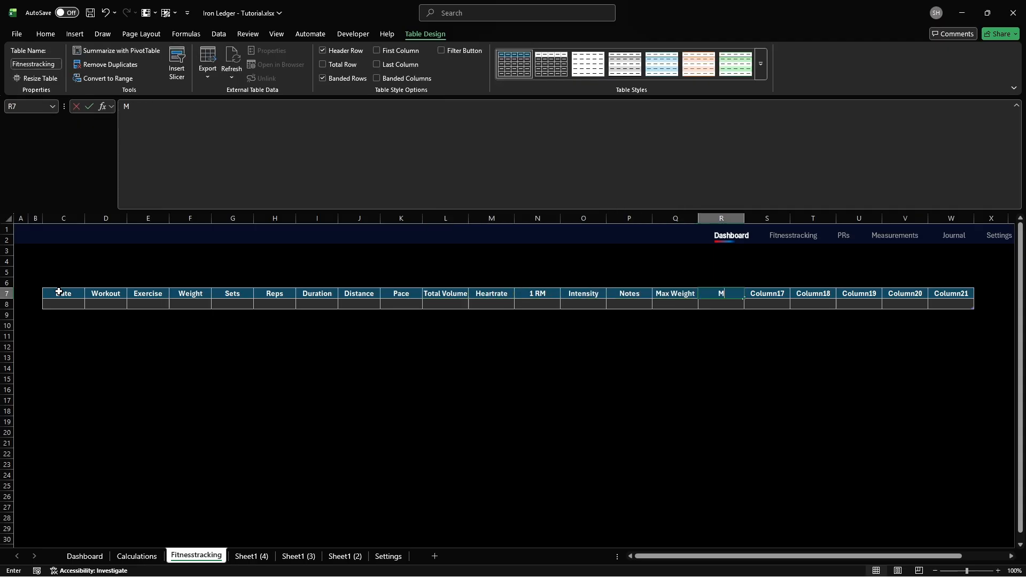
{"action": "key", "text": "Tab"}
Step: Enter the remaining headers Total Duration, Total Distance, Duplicate, S mini and Status in S7:W7
{"action": "type", "text": "Total Durat"}
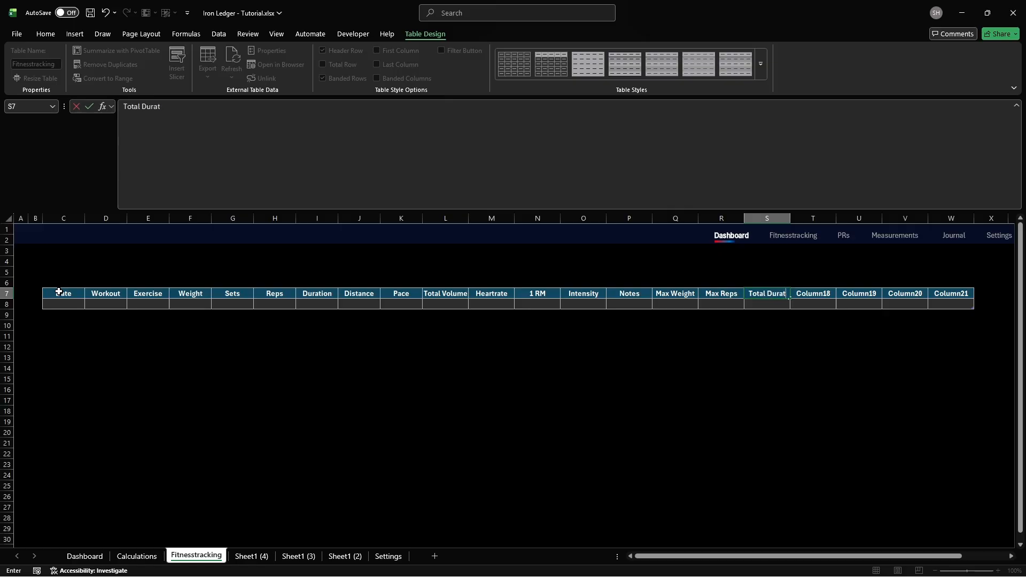
{"action": "type", "text": "ion"}
{"action": "key", "text": "Tab"}
{"action": "type", "text": "Total Distance"}
{"action": "key", "text": "Tab"}
{"action": "type", "text": "Duplicate"}
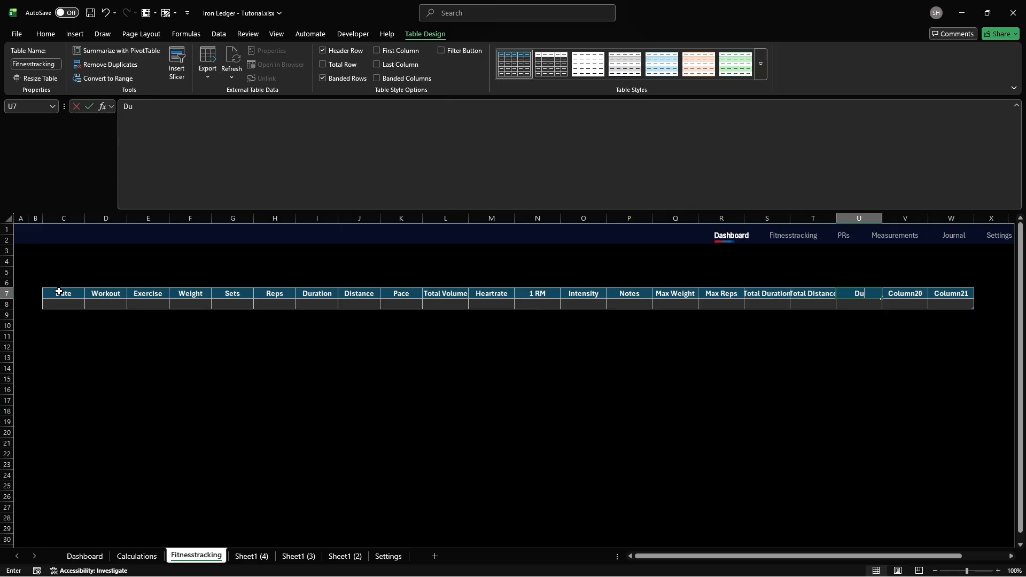
{"action": "key", "text": "Tab"}
{"action": "type", "text": "S mini"}
{"action": "key", "text": "Tab"}
{"action": "type", "text": "Status"}
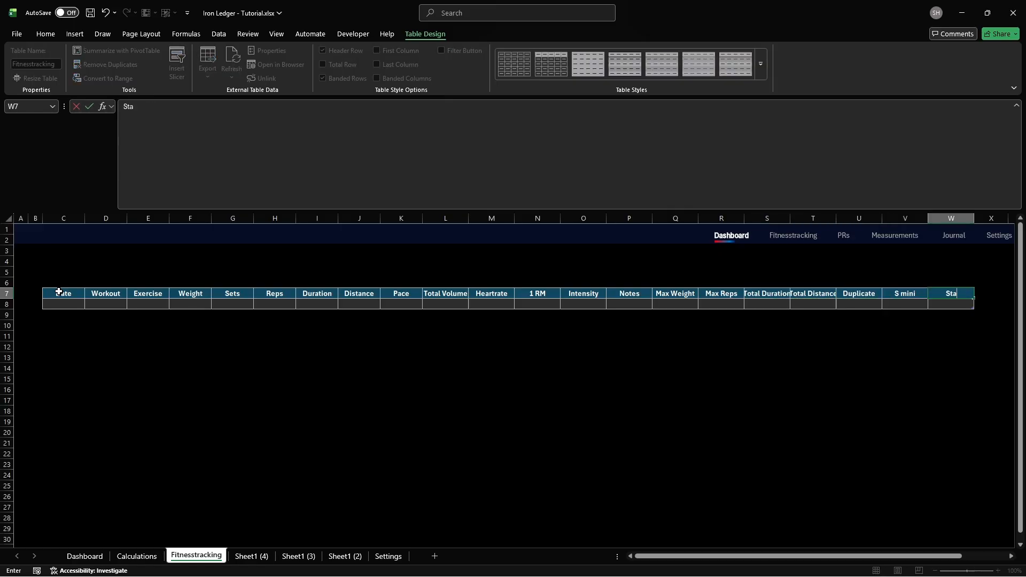
{"action": "key", "text": "Return"}
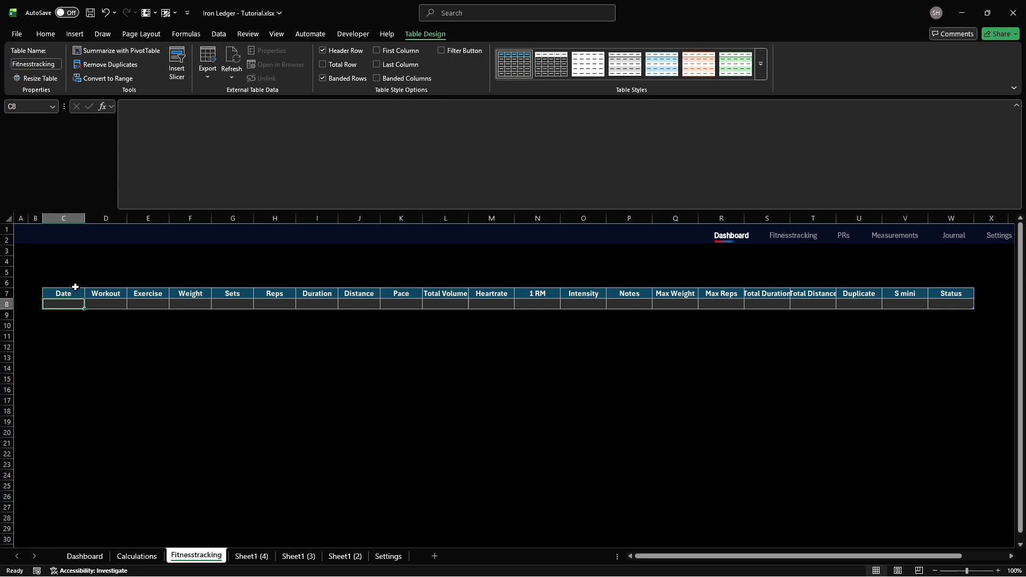
{"action": "left_click", "coordinate": [218, 299]}
{"action": "type", "text": "=IF(AND([@W"}
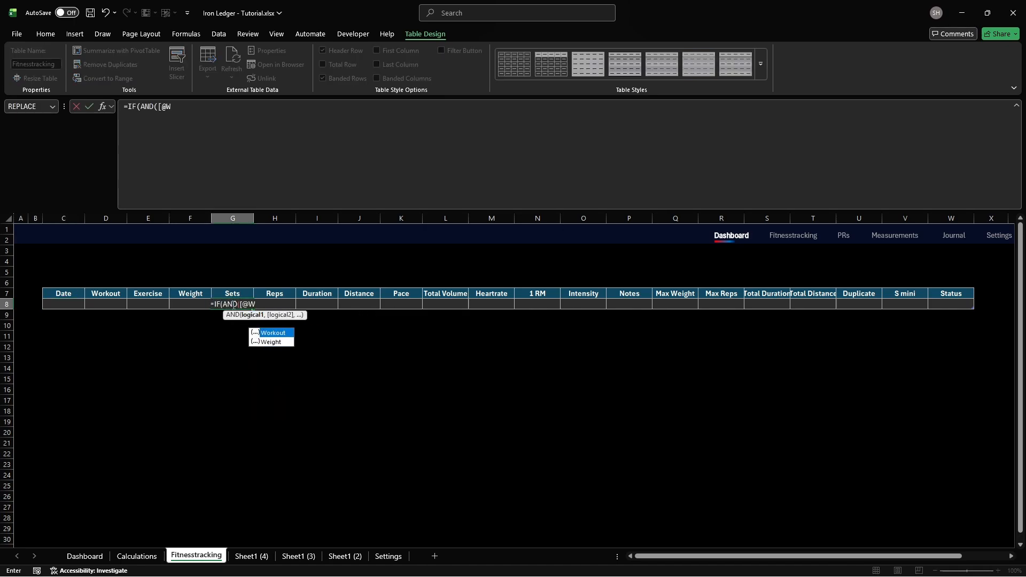
{"action": "type", "text": "eight]=\"\",[@Reps"}
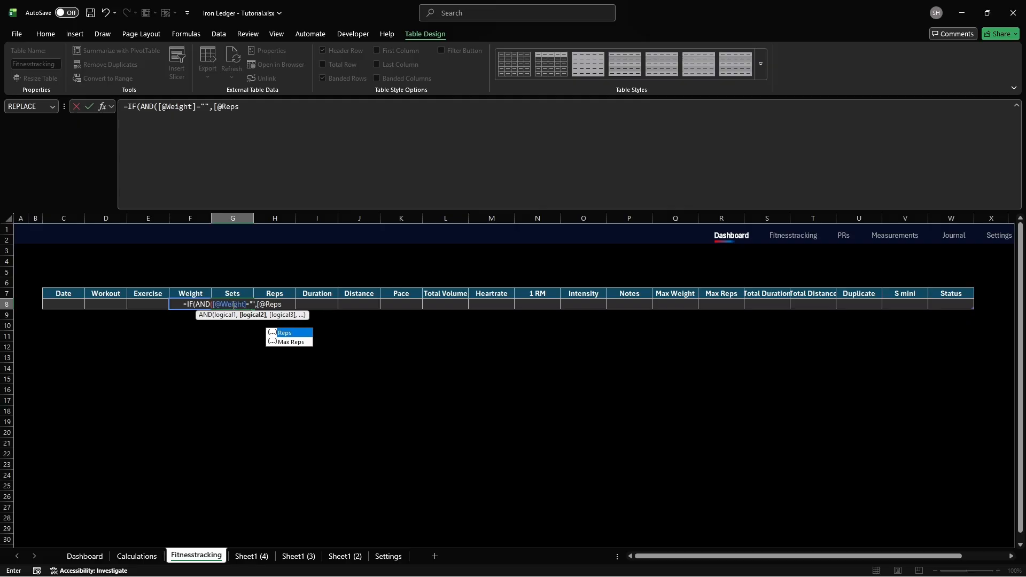
{"action": "type", "text": "]=\"\"), 0,"}
{"action": "key", "text": "alt+Return"}
Step: Complete the Sets formula with MAX of two COUNTA(TEXTSPLIT()) counts of comma-separated Reps and Weight, substituting "1" for blank Reps and "0" for blank Weight
{"action": "type", "text": "MAX("}
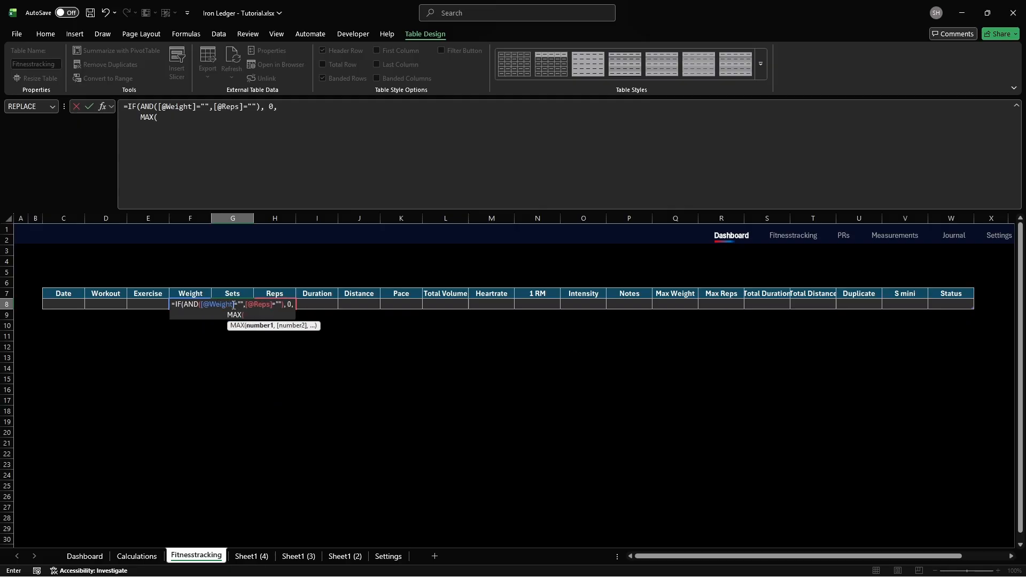
{"action": "key", "text": "alt+Return"}
{"action": "type", "text": "COUNTA(TEXTSPL"}
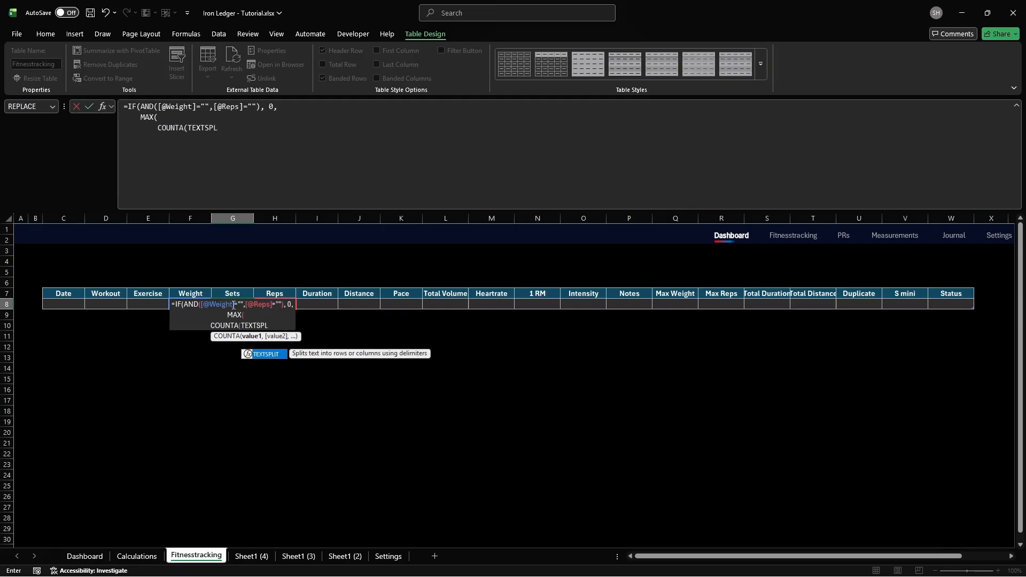
{"action": "type", "text": "IT(IF([@Reps]=\"\",\"1\",["}
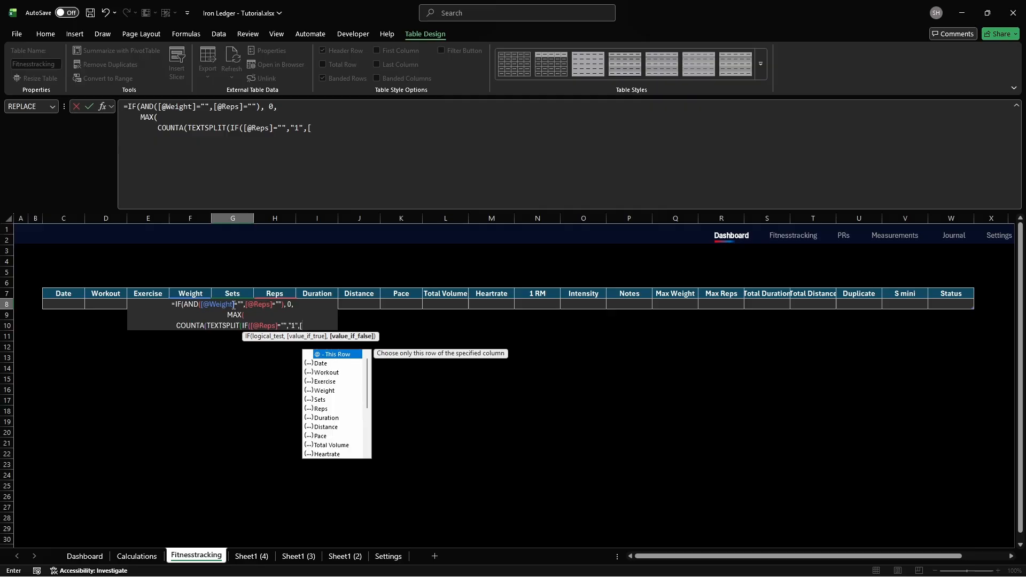
{"action": "type", "text": "@Reps]),\",\")),"}
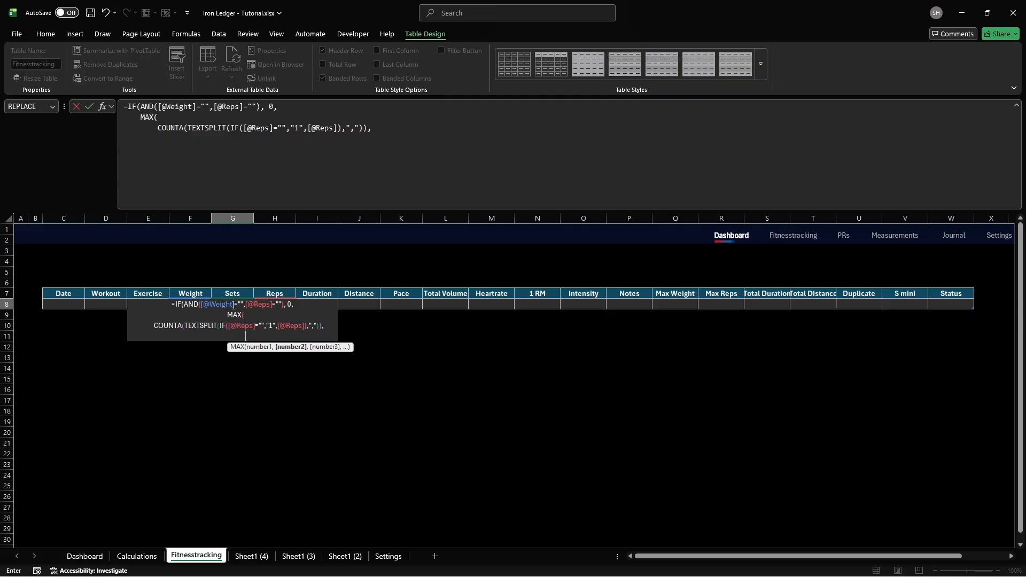
{"action": "type", "text": "        COUNTA(TEXTSPLIT(IF([@We"}
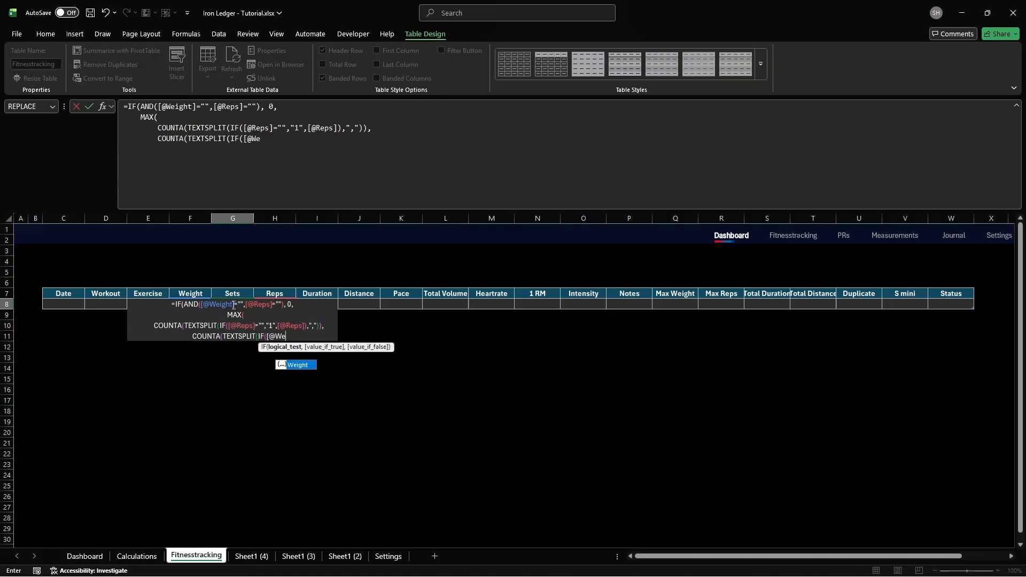
{"action": "type", "text": "ight]=\"\",\"0\",[@Weight"}
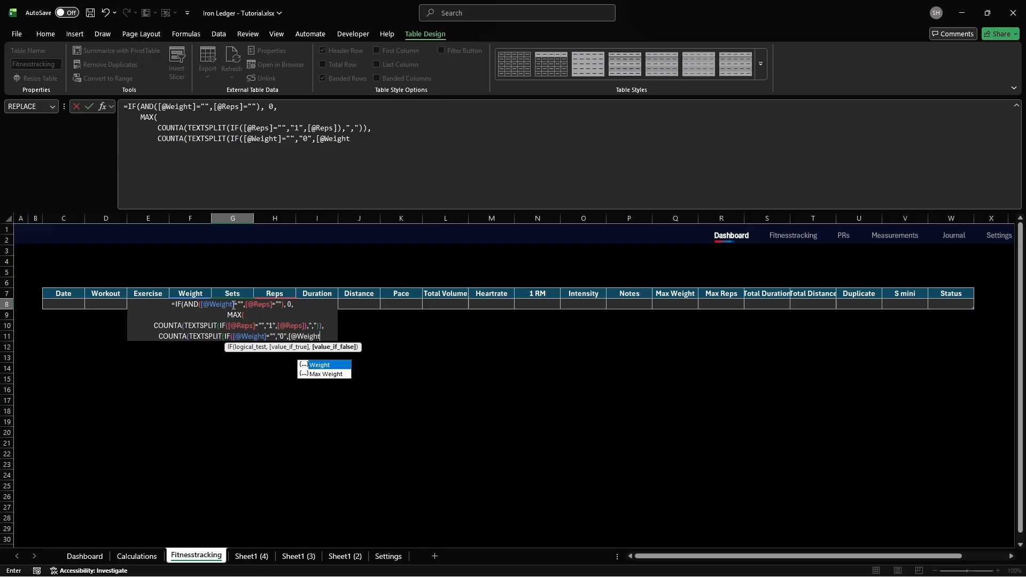
{"action": "type", "text": "]),\",\"))"}
{"action": "key", "text": "alt+Return"}
{"action": "type", "text": "))"}
{"action": "key", "text": "Tab"}
Step: Begin a LET formula in Pace cell K8, defining exercise as @[Exercise] on its own line
{"action": "key", "text": "Tab"}
{"action": "key", "text": "Tab"}
{"action": "key", "text": "Tab"}
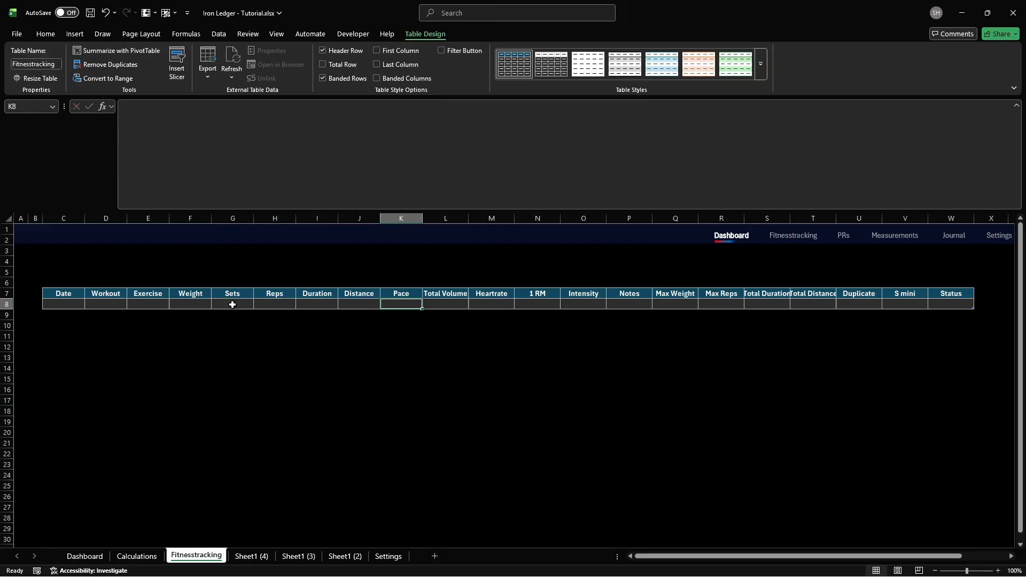
{"action": "type", "text": "=LET( "}
{"action": "type", "text": "    exercise, @"}
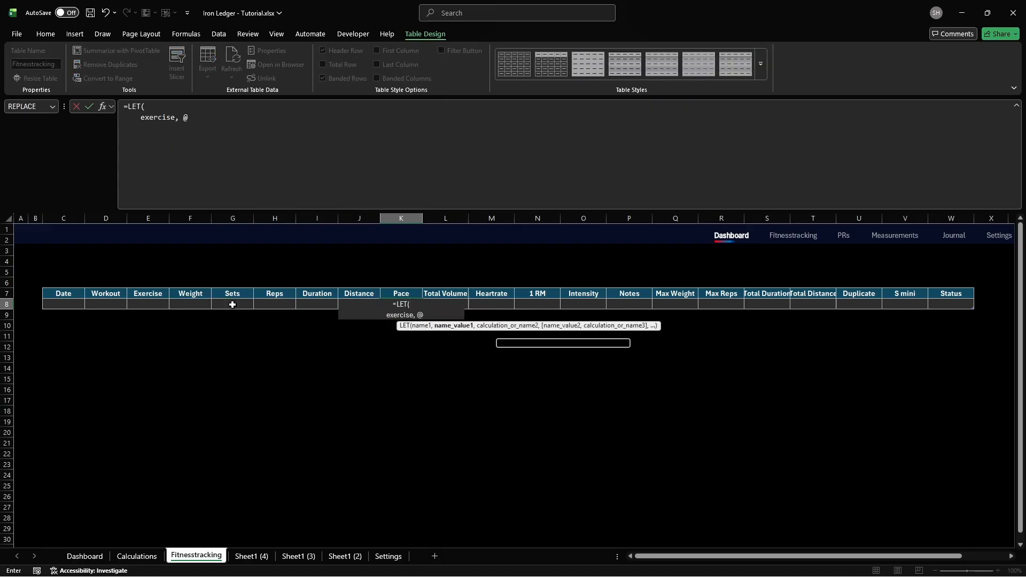
{"action": "type", "text": "[Exerc"}
{"action": "key", "text": "Tab"}
{"action": "type", "text": "],"}
{"action": "key", "text": "alt+Return"}
Step: Add the LET variables distance_text as @[Distance] and duration_text as @[Duration] to the Pace formula
{"action": "type", "text": "dista"}
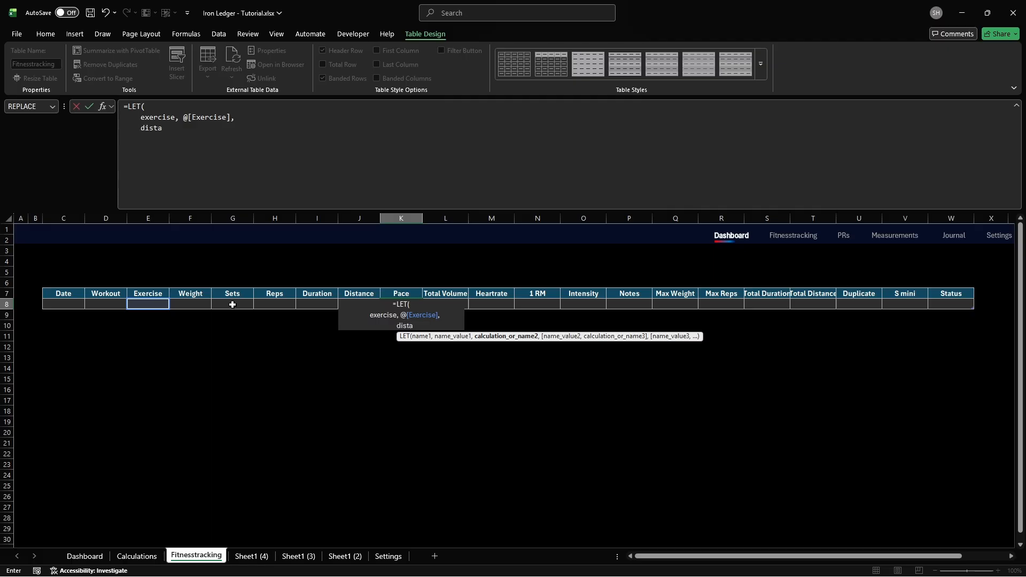
{"action": "type", "text": "nce_text, @[Dista"}
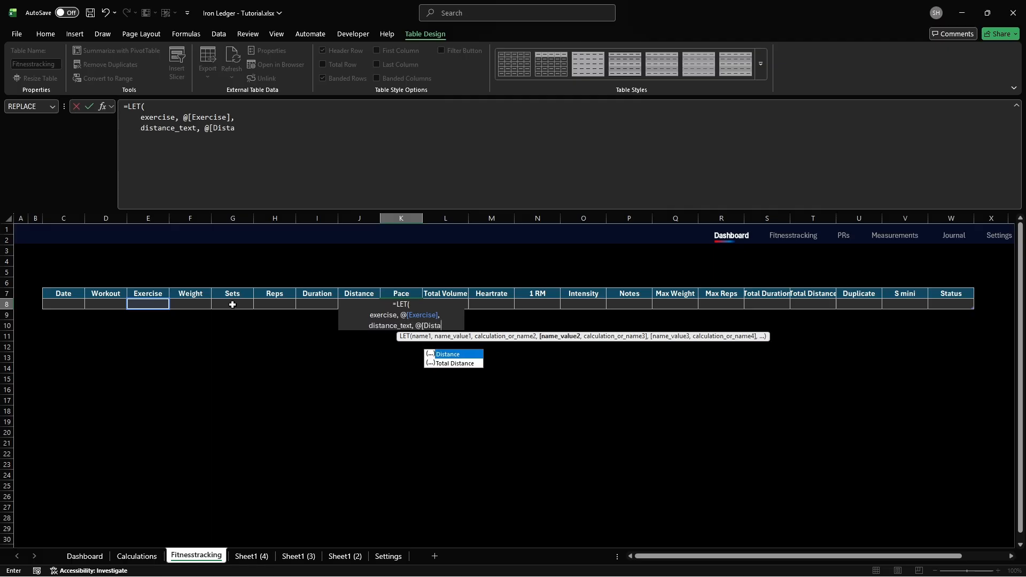
{"action": "key", "text": "Tab"}
{"action": "type", "text": "],"}
{"action": "key", "text": "alt+Return"}
{"action": "type", "text": "duration_text, "}
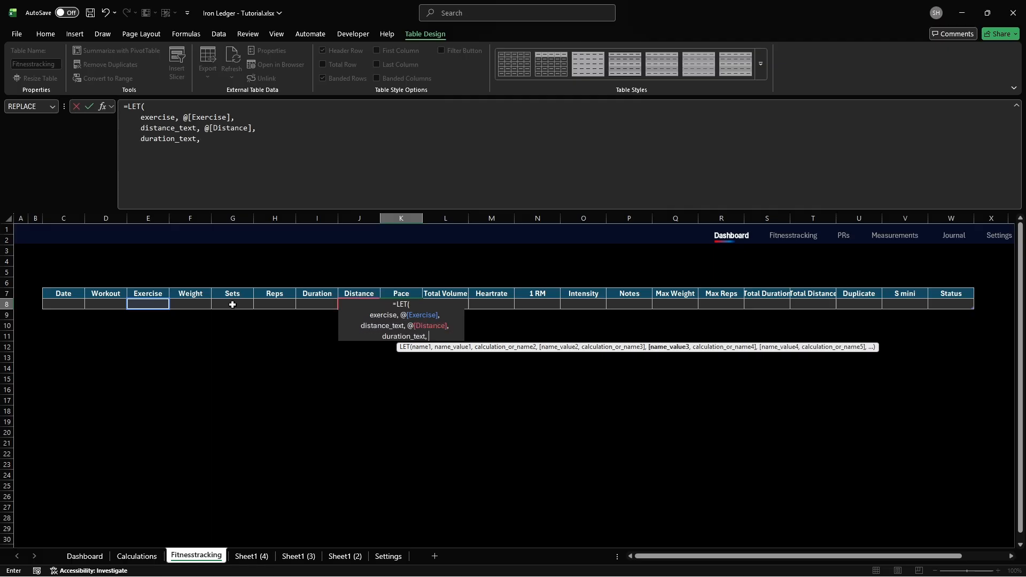
{"action": "type", "text": "@[Duration"}
{"action": "key", "text": "Tab"}
{"action": "type", "text": "],     "}
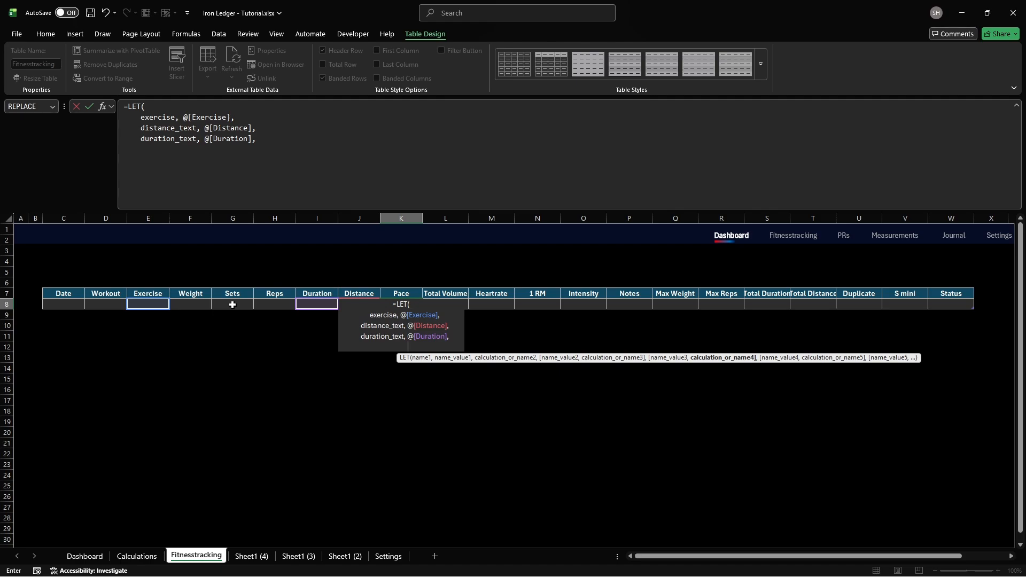
Step: Define has_distance in the Pace formula as ISNUMBER(SEARCH("- Distance", exercise))
{"action": "type", "text": "has_distance, ISNUMB"}
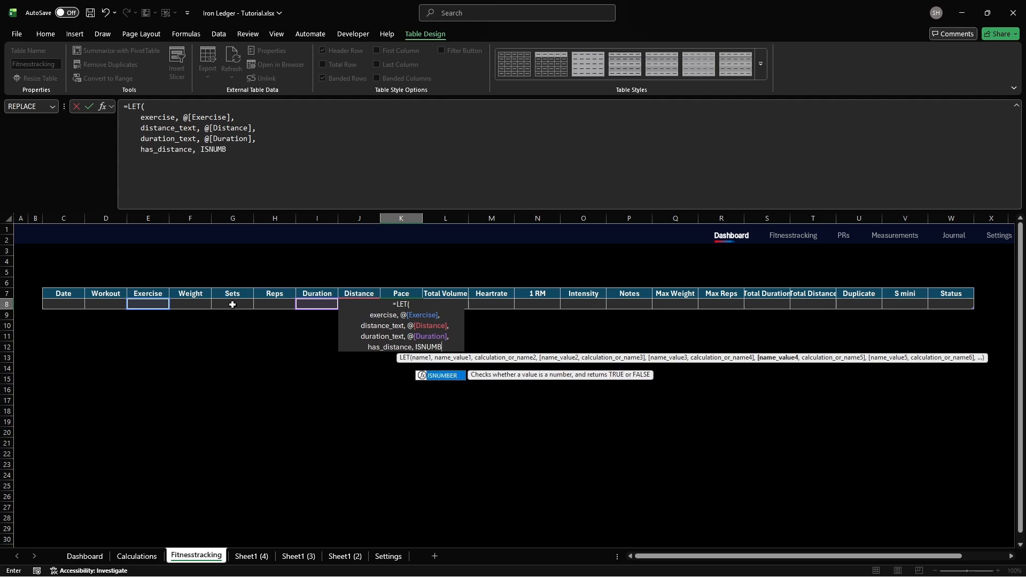
{"action": "type", "text": "ER(SEARCH(\"- Distance\", "}
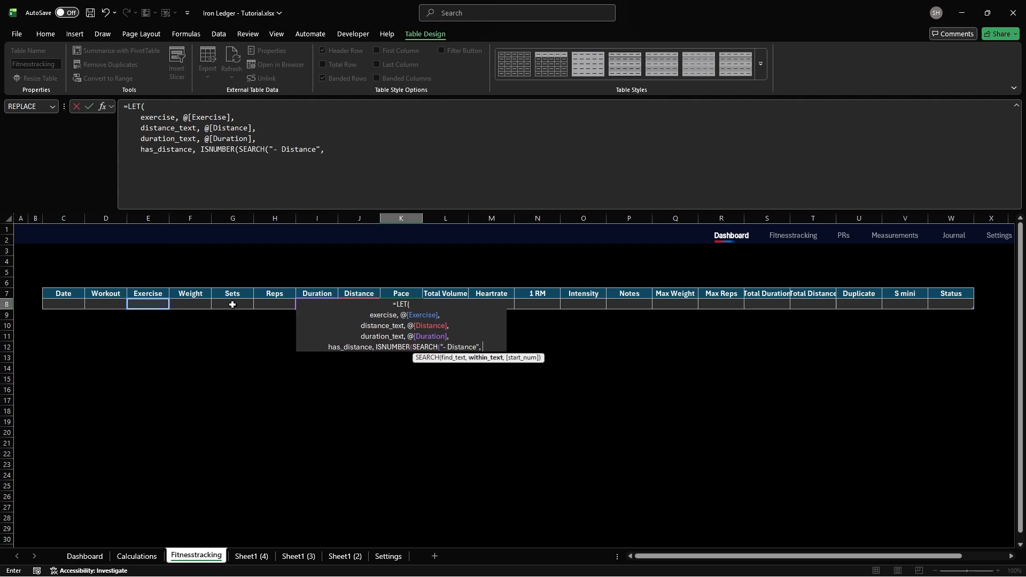
{"action": "type", "text": "exercise)),"}
{"action": "key", "text": "alt+Return"}
Step: Define distance_array in the Pace formula as IF(has_distance, VALUE(TEXTSPLIT(distance_text, ",")), 0)
{"action": "type", "text": "distanc"}
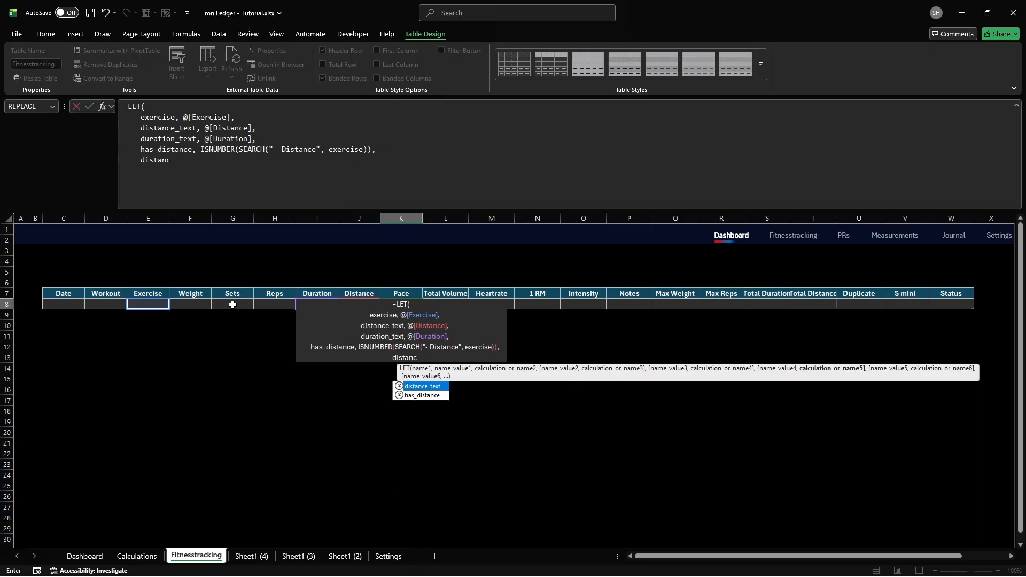
{"action": "type", "text": "e_array, IF(has_d"}
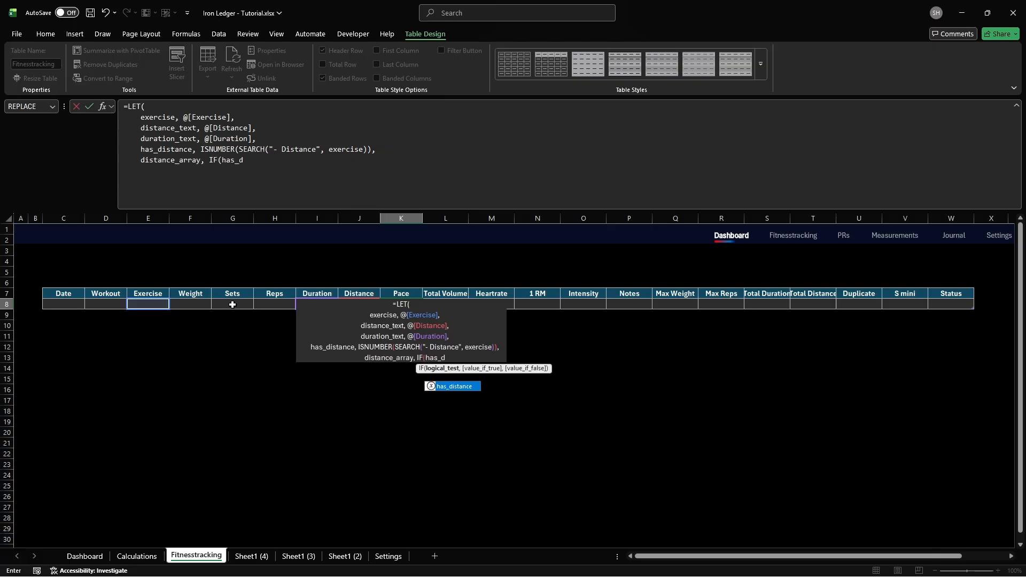
{"action": "type", "text": "istance, VALUE(TEXTSP"}
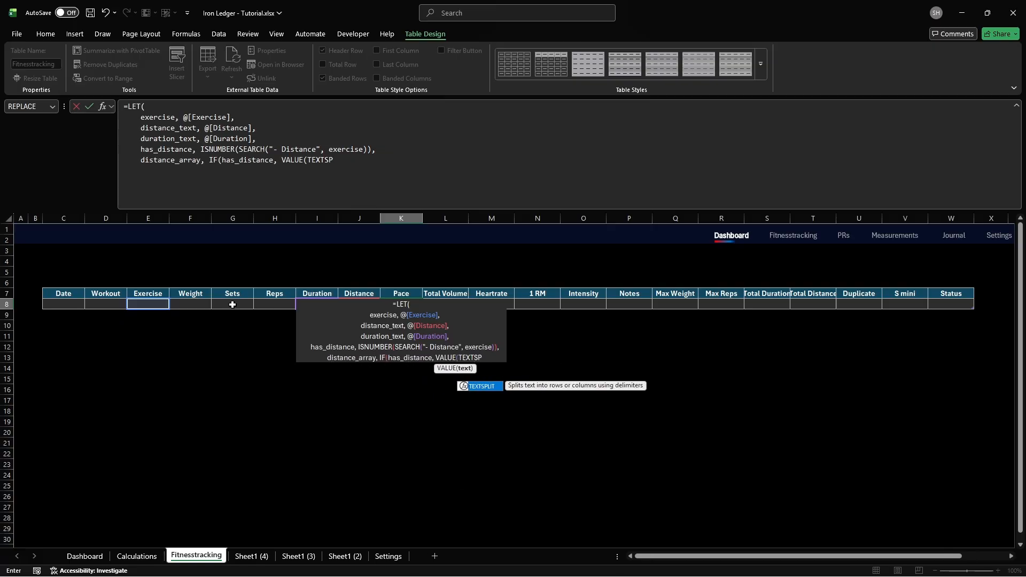
{"action": "type", "text": "LIT(distance_text"}
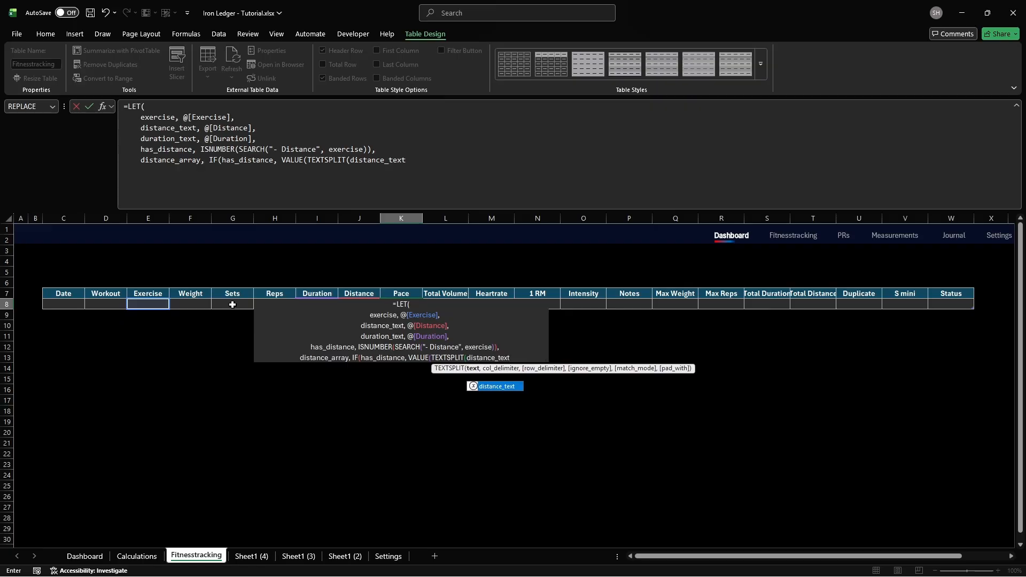
{"action": "type", "text": ", \",\")), 0),"}
{"action": "key", "text": "alt+Return"}
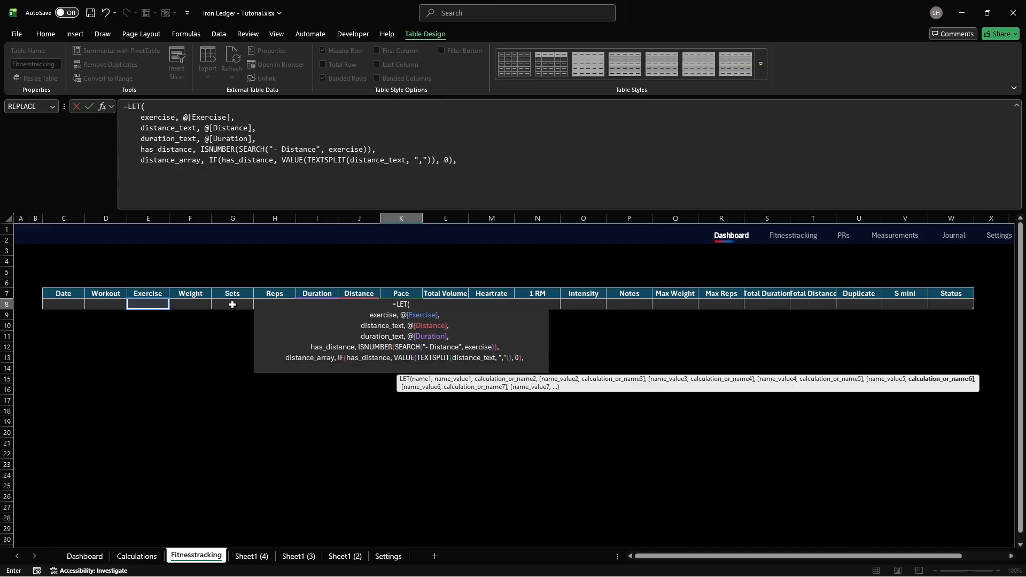
Step: Define duration_split in the Pace formula as TEXTSPLIT(duration_text, ",")
{"action": "type", "text": "duration_split, TEXTSPL"}
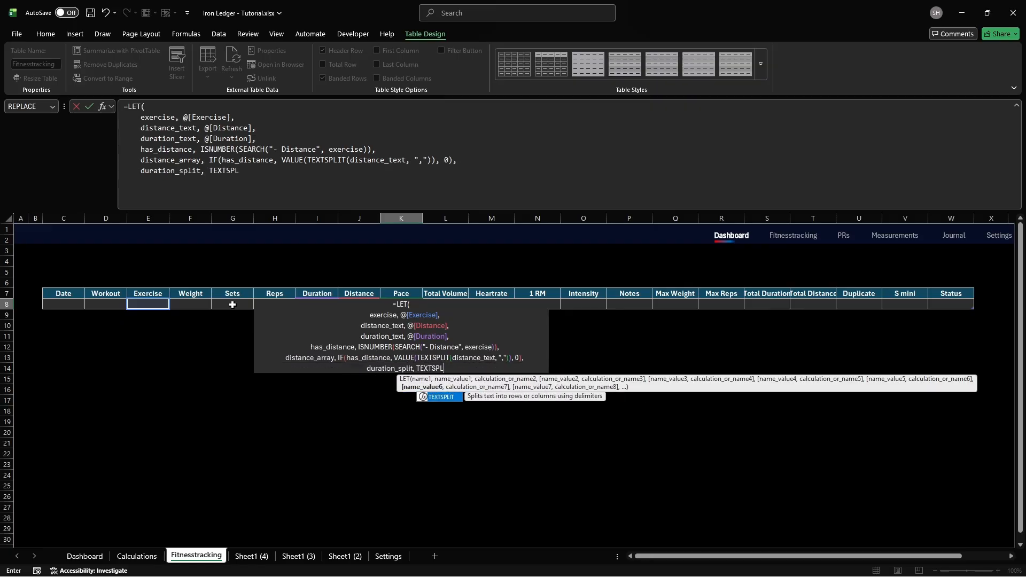
{"action": "type", "text": "IT(duration_text, \",\""}
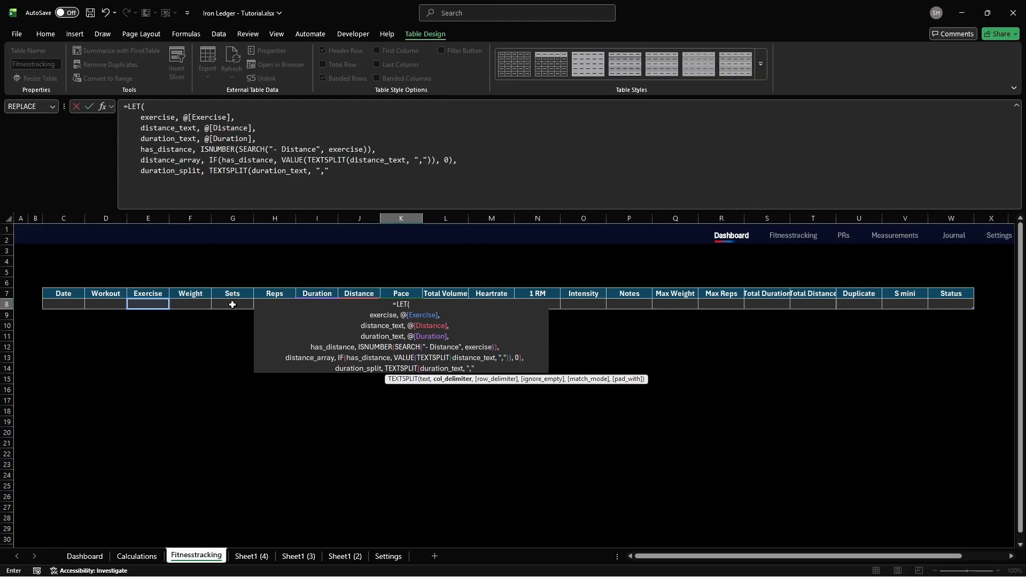
{"action": "type", "text": "),"}
{"action": "key", "text": "alt+Return"}
Step: Define duration_minutes in the Pace formula as IF(ISNUMBER(@[Duration]), @[Duration]*1440, TIMEVALUE(duration_split)*1440)
{"action": "type", "text": "duration_minut"}
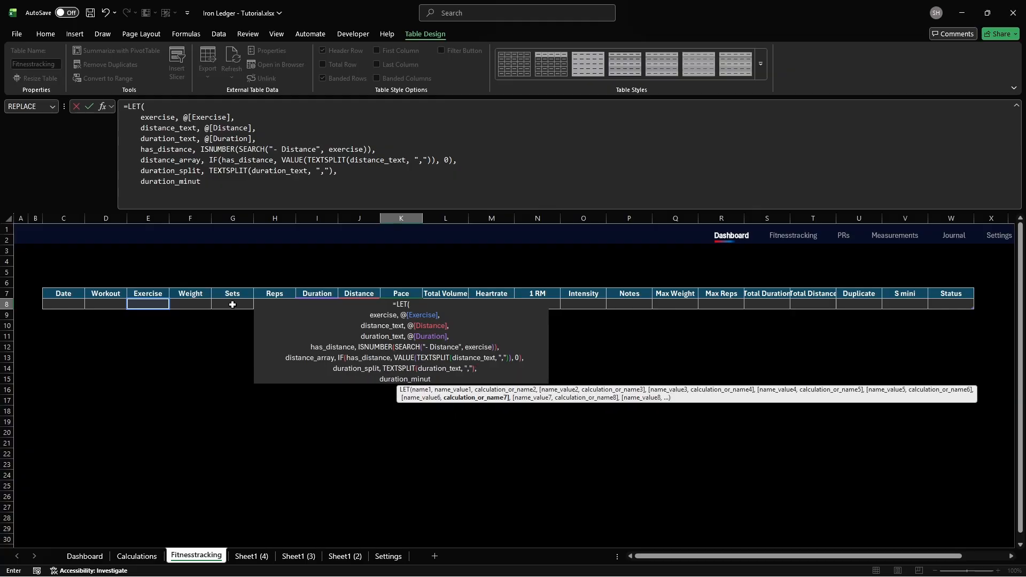
{"action": "type", "text": "es, IF(ISNUMBER(@[Durat"}
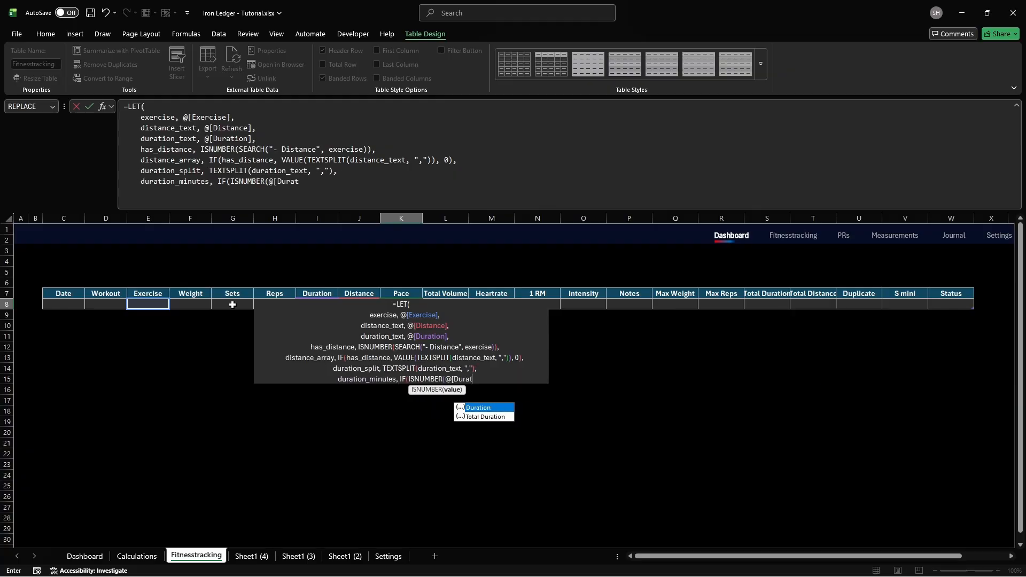
{"action": "type", "text": "ion]),"}
{"action": "key", "text": "alt+Return"}
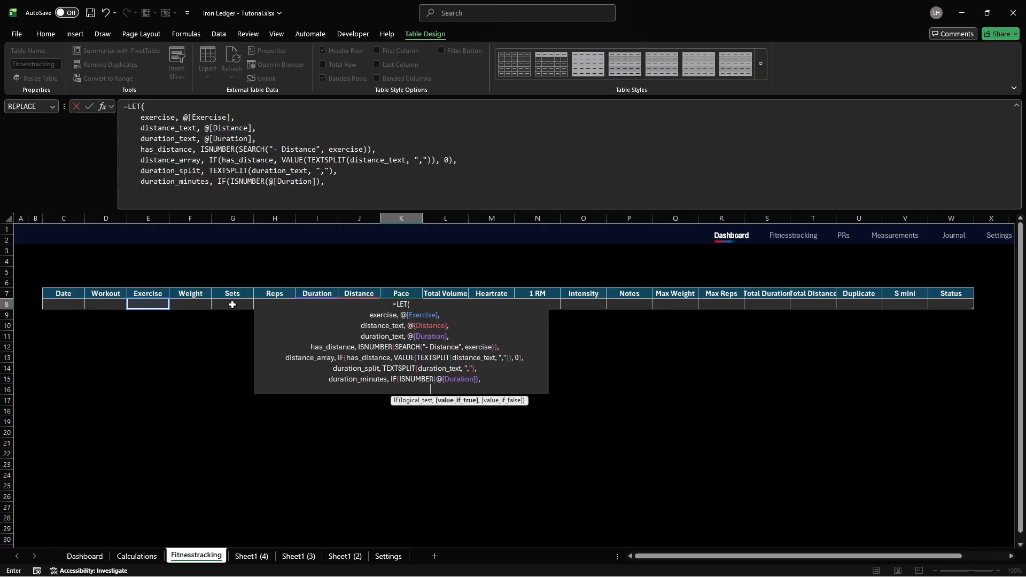
{"action": "type", "text": "@[Duration]*1440,"}
{"action": "key", "text": "alt+Return"}
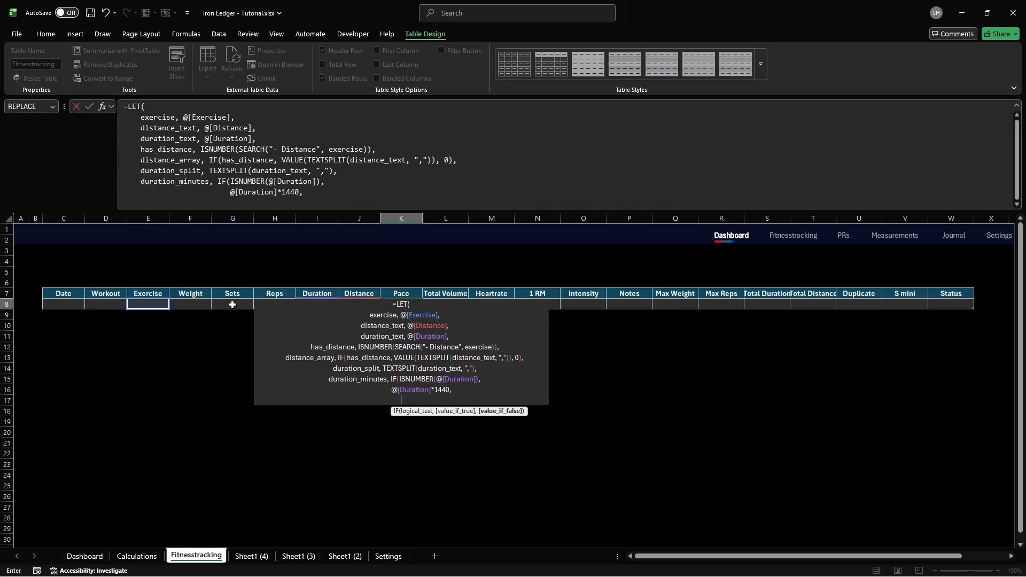
{"action": "type", "text": "T"}
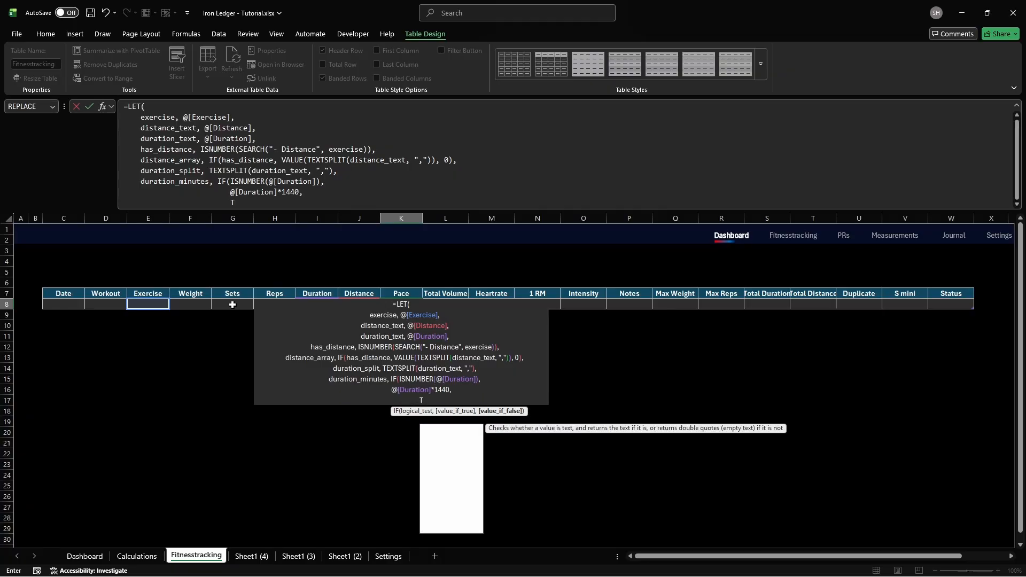
{"action": "type", "text": "IMEVALUE(duration_split)*1440),"}
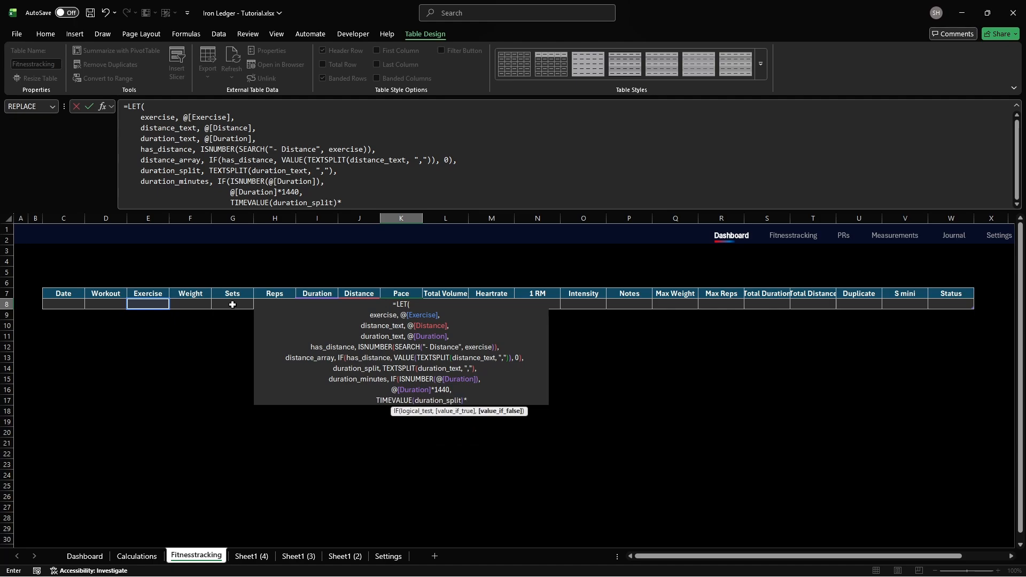
{"action": "key", "text": "alt+Return"}
Step: Define num_segments in the Pace formula as MAX(COUNTA(distance_array), COUNTA(duration_split))
{"action": "type", "text": "num_segme"}
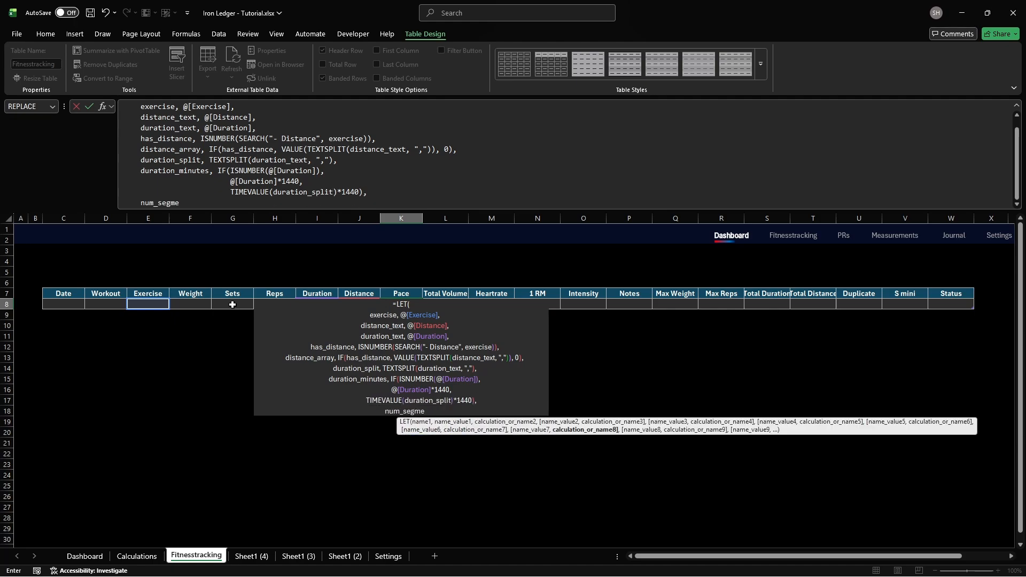
{"action": "type", "text": "nts, MAX(COUNTA(dist"}
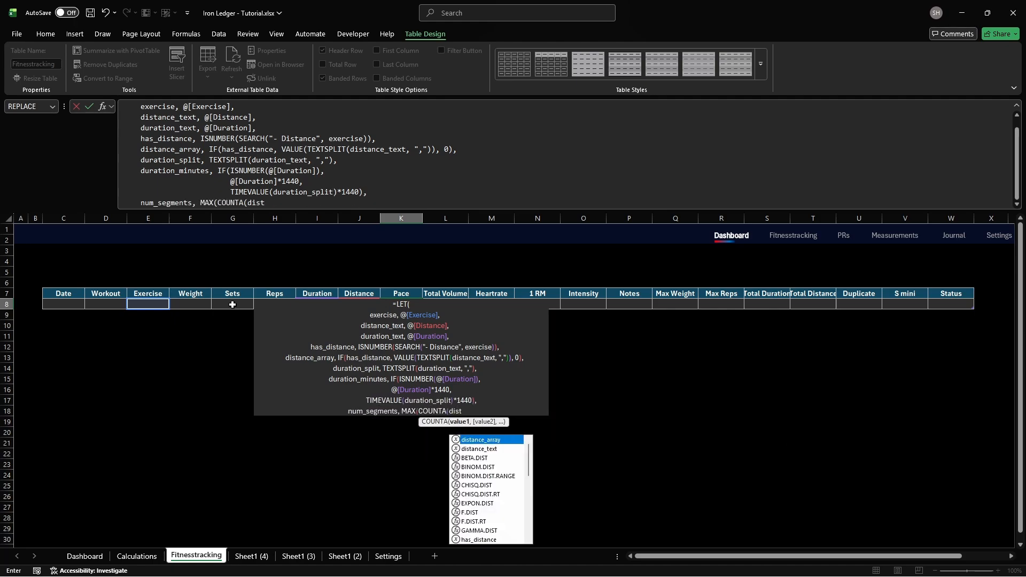
{"action": "type", "text": "ance_array), COUNTA(duration_s"}
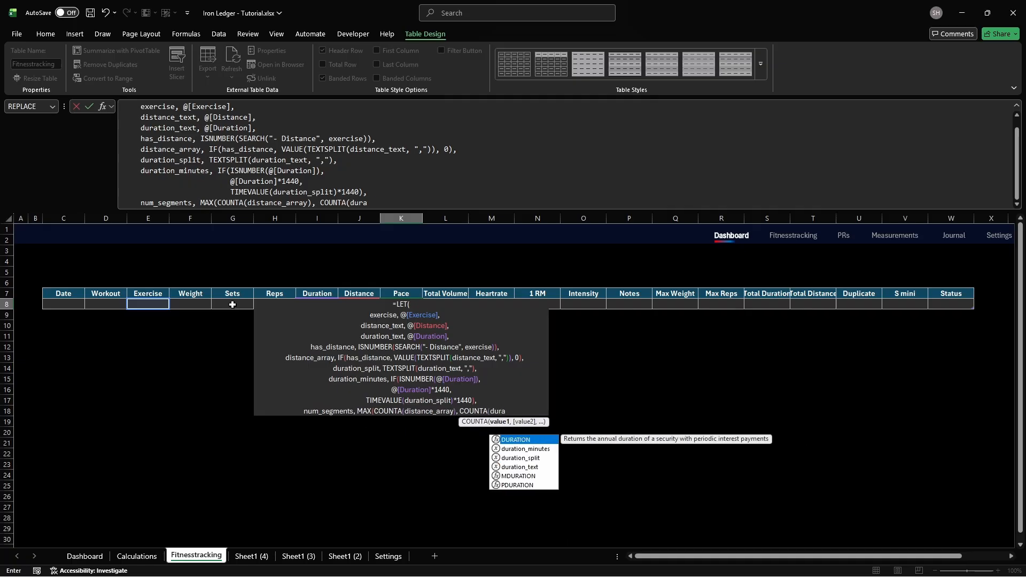
{"action": "type", "text": "plit)), "}
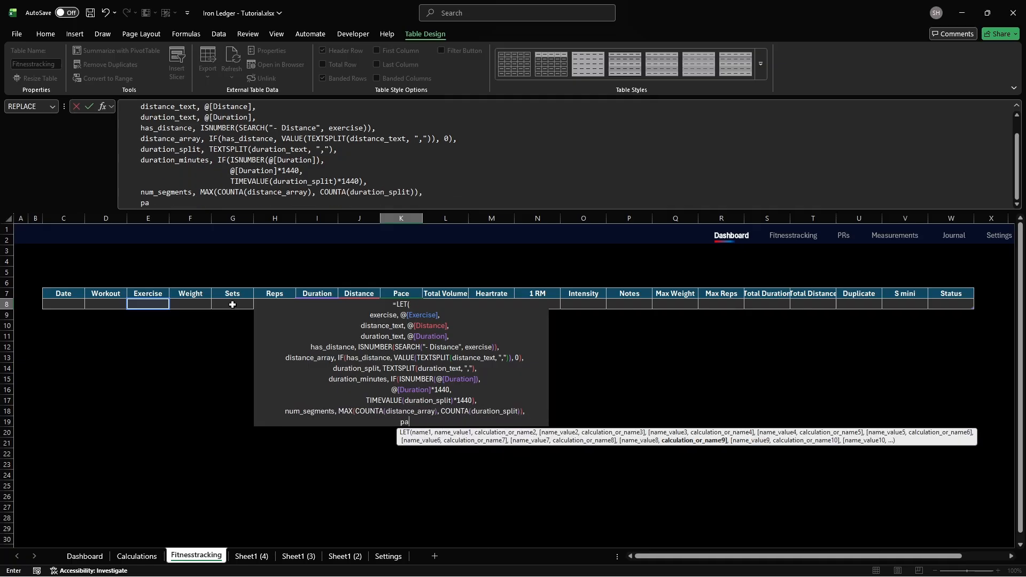
Step: Begin pace_per_segment in the Pace formula with IF(has_distance, IF(COUNTA(duration_split)=1, duration_minutes/SUM(distance_array), as its single-duration case
{"action": "type", "text": "    pace_per_segment, IF(has"}
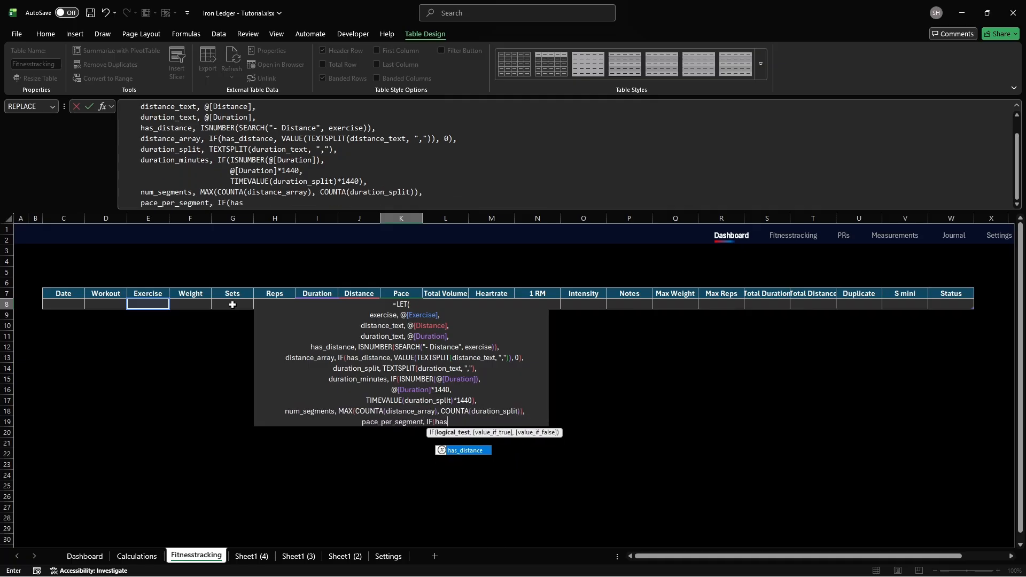
{"action": "type", "text": "_distance,"}
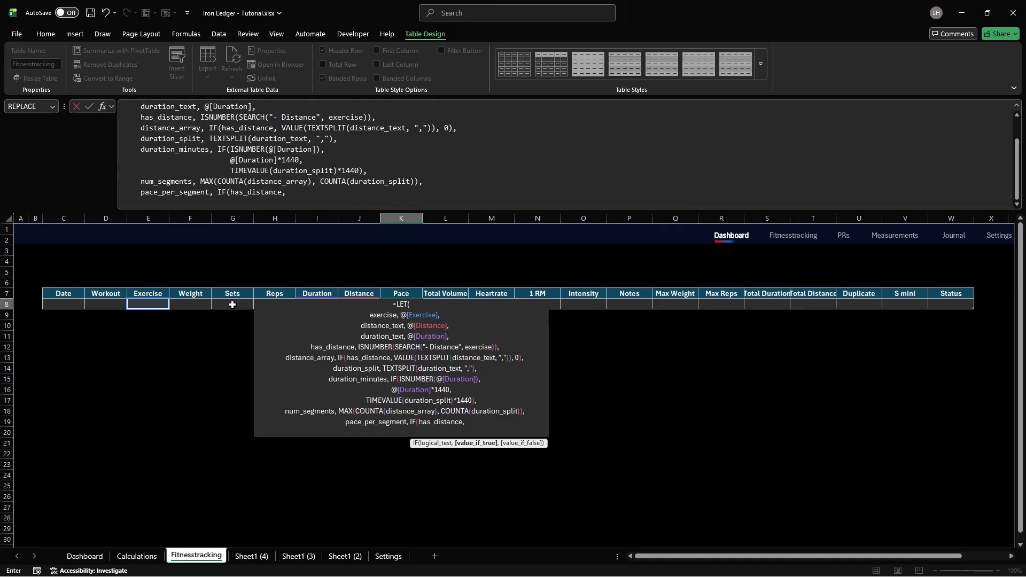
{"action": "key", "text": "alt+Return"}
{"action": "type", "text": "IF(COUNTA(dur"}
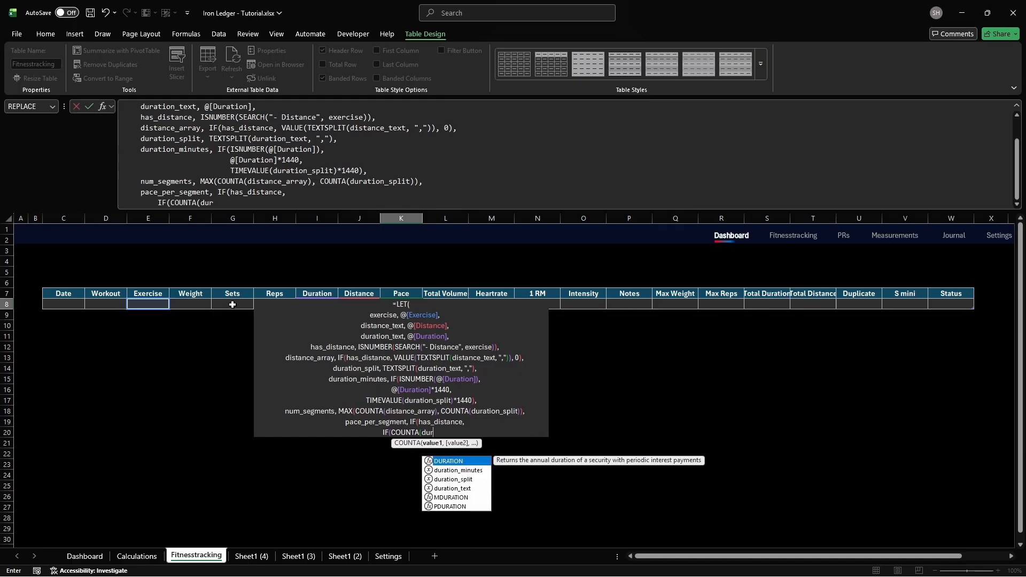
{"action": "type", "text": "ation_split)=1,             "}
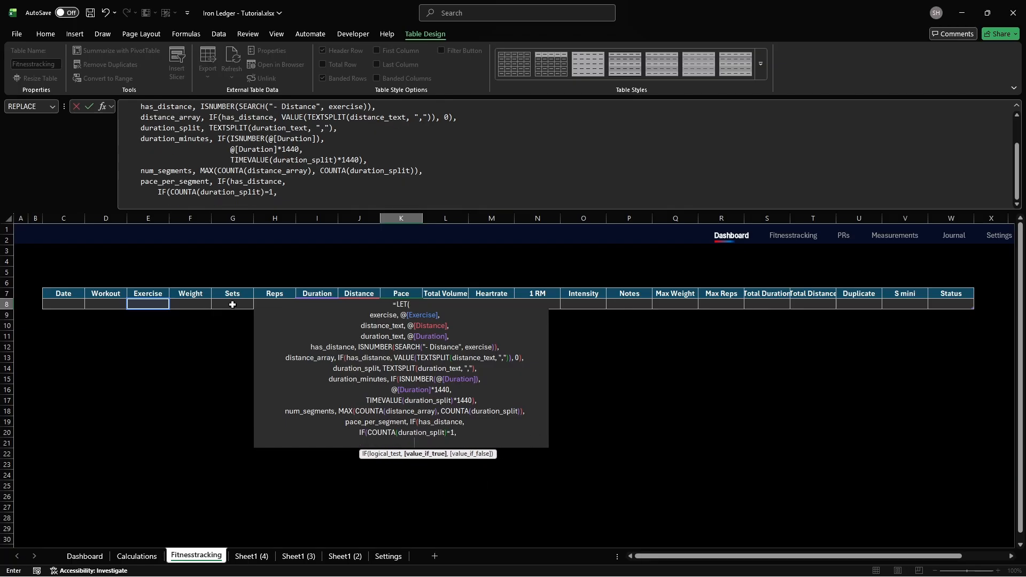
{"action": "type", "text": "duration_minutes/SU"}
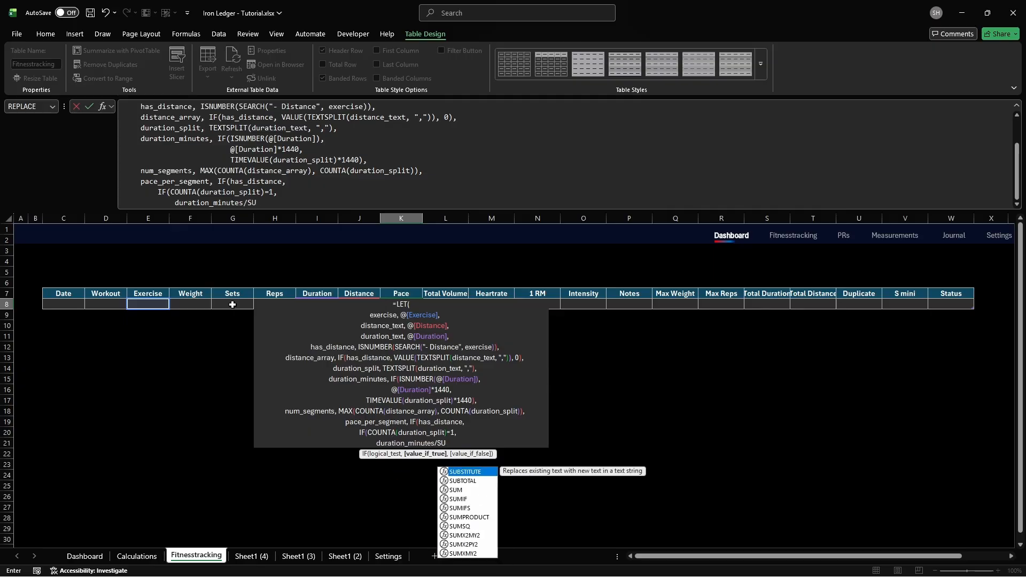
{"action": "type", "text": "M(distance_arra"}
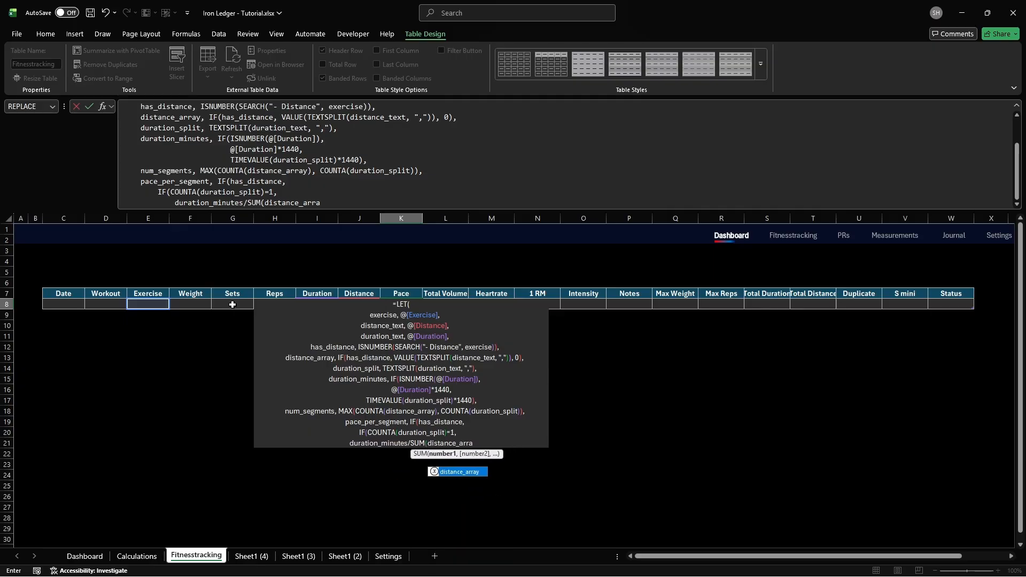
{"action": "type", "text": "y),"}
{"action": "key", "text": "alt+Return"}
Step: Complete pace_per_segment with duration_minutes/distance_array for multiple durations and an empty string when the exercise has no distance
{"action": "type", "text": "duratio"}
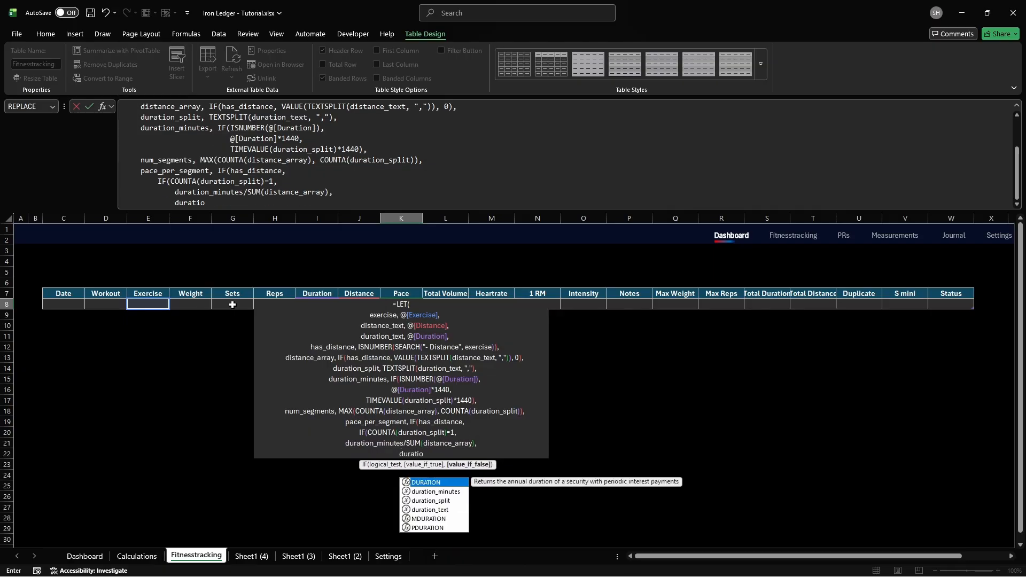
{"action": "type", "text": "n_minutes/distance_array),"}
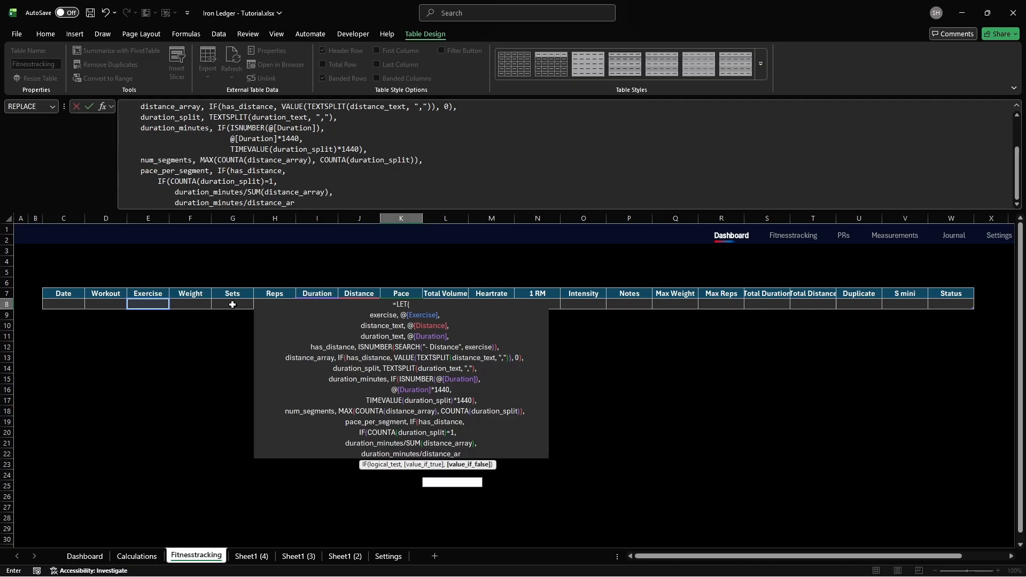
{"action": "key", "text": "alt+Return"}
{"action": "type", "text": "\"\"),"}
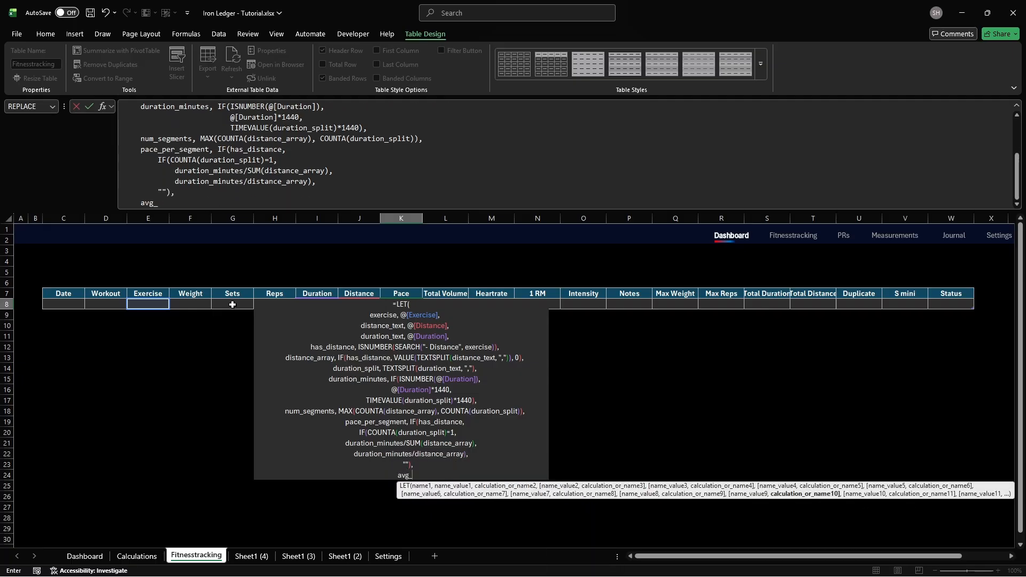
{"action": "key", "text": "alt+Return"}
Step: Begin avg_pace in the Pace formula with IF(has_distance, IF(COUNTA(duration_split)=1, duration_minutes/SUM(distance_array), as its single-duration case
{"action": "type", "text": "avg_pace, IF(has_distan"}
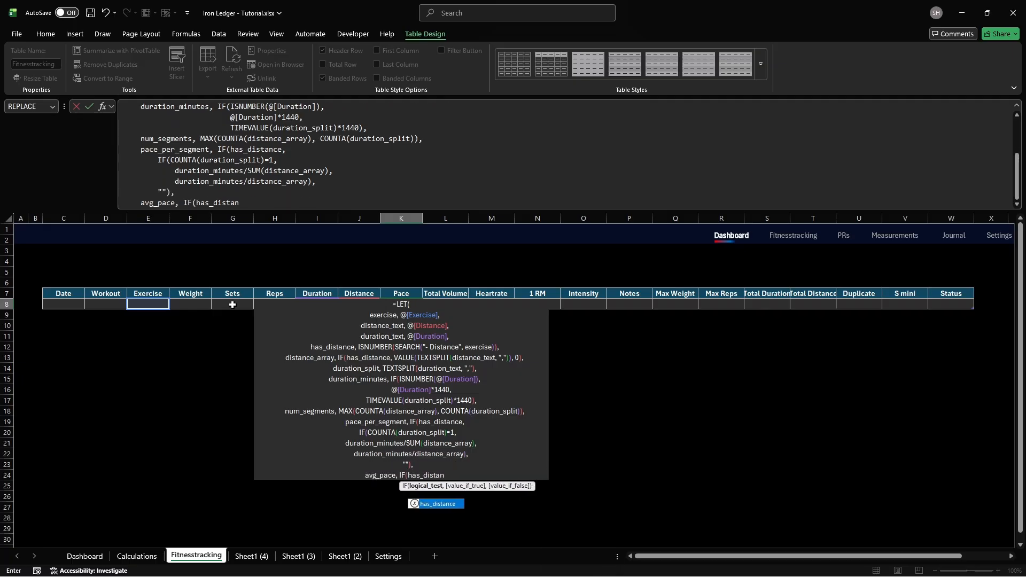
{"action": "type", "text": "ce,         IF(COUNTA"}
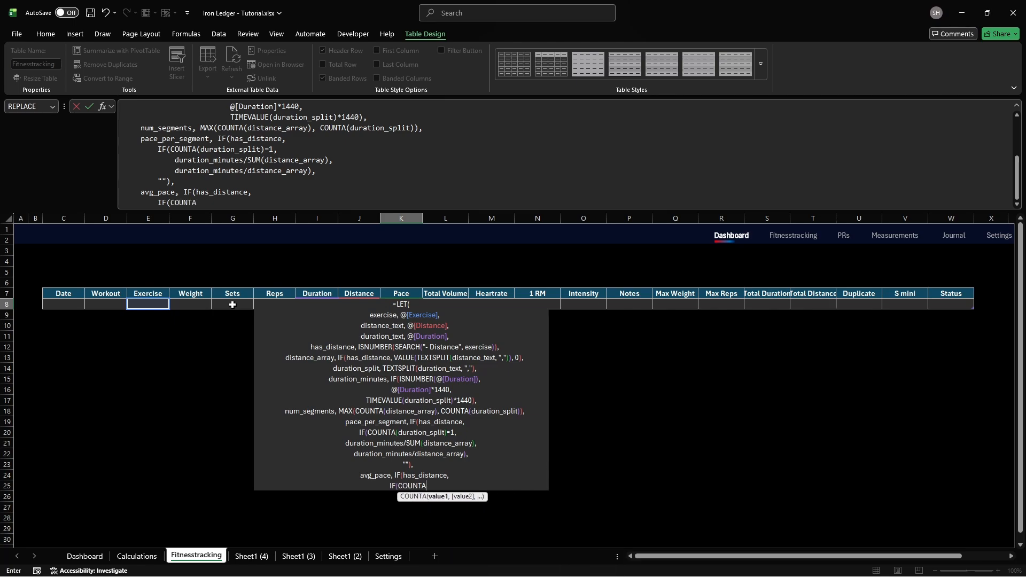
{"action": "type", "text": "(duration_split)=1"}
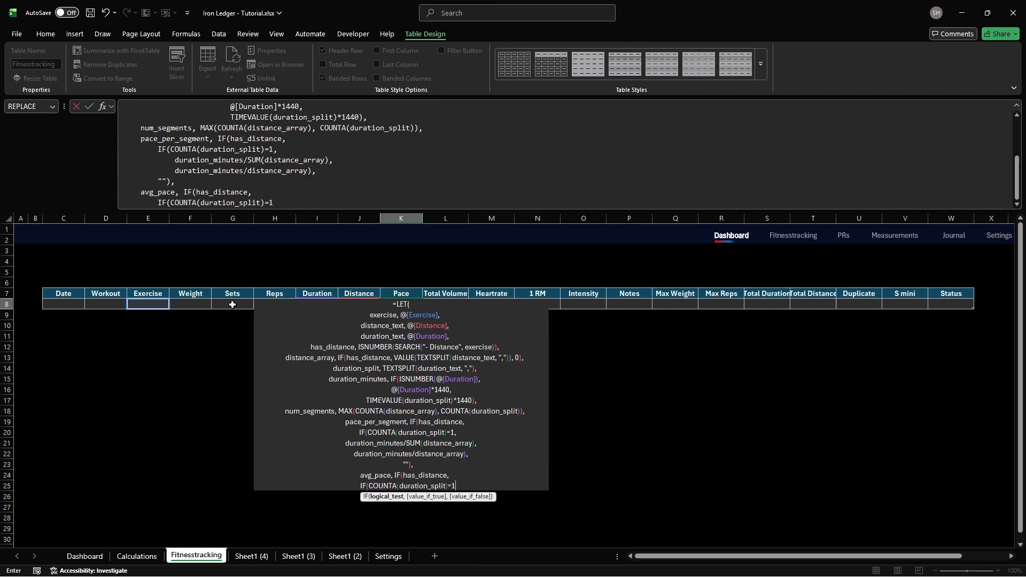
{"action": "type", "text": ",             duration_"}
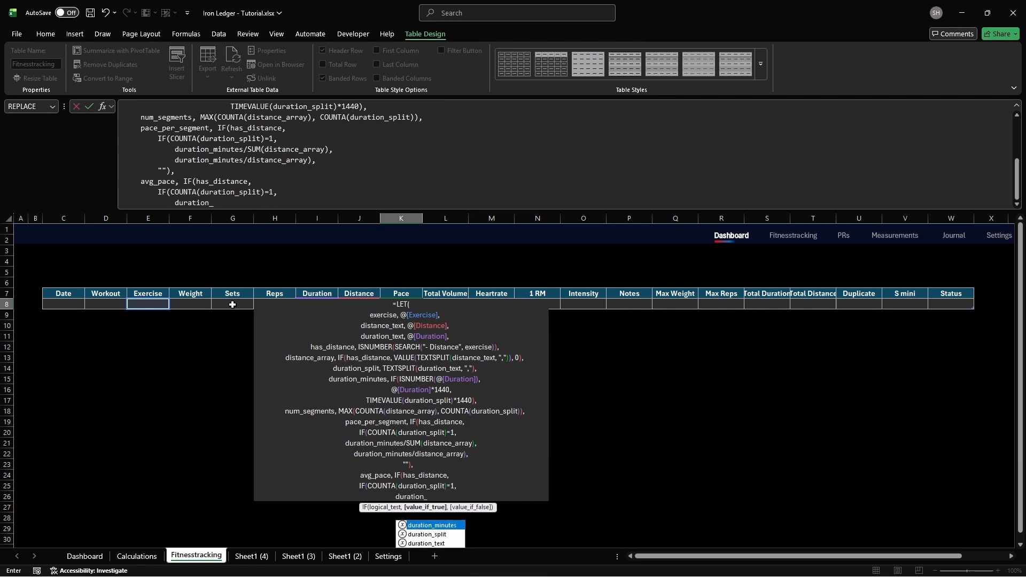
{"action": "type", "text": "minutes/SUM(distance_array),"}
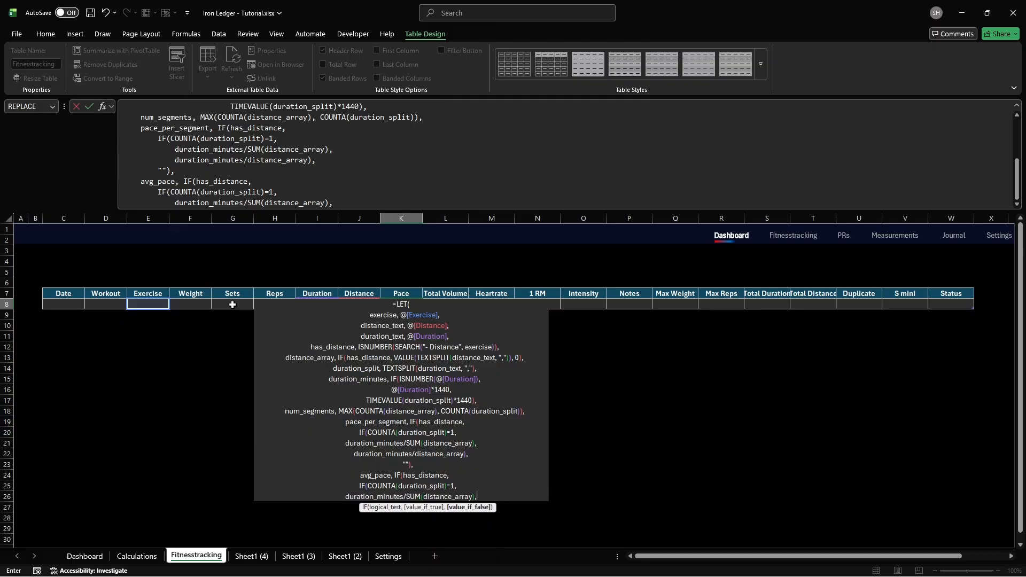
{"action": "key", "text": "alt+Return"}
Step: Complete avg_pace with AVERAGE(pace_per_segment) for multiple durations and an empty string when the exercise has no distance
{"action": "type", "text": "A"}
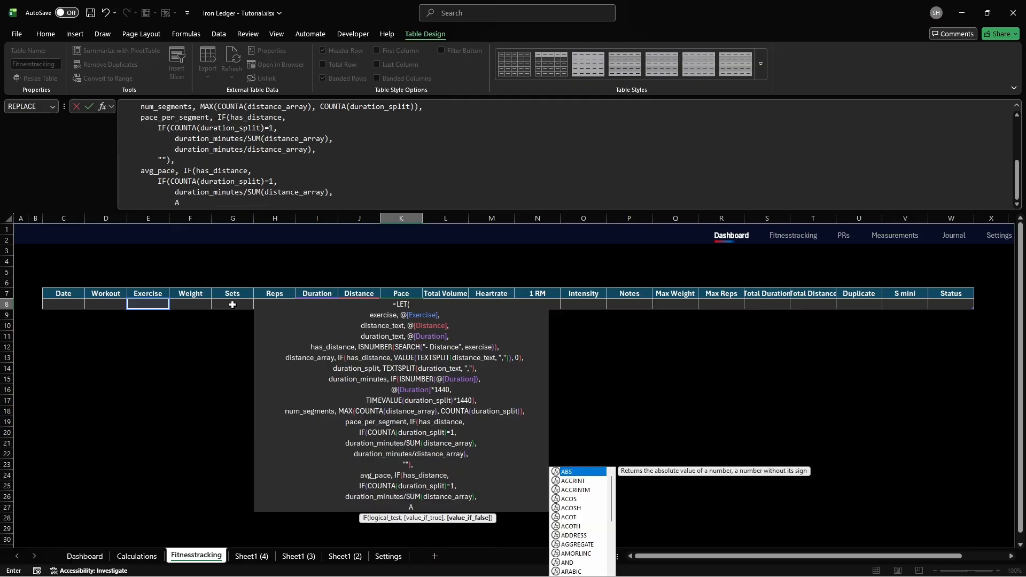
{"action": "type", "text": "VERAGE(pace_per_segment)),"}
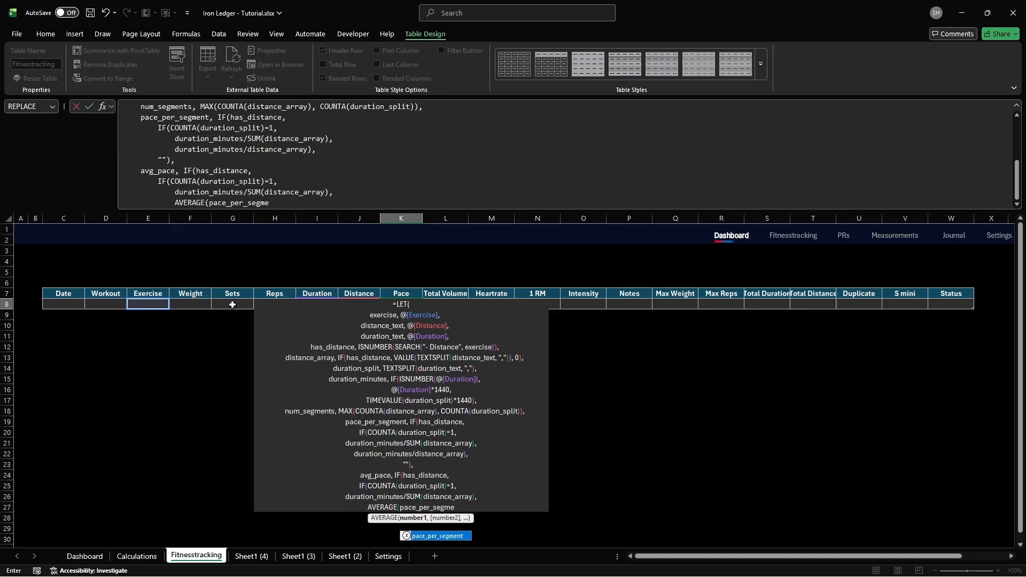
{"action": "key", "text": "alt+Return"}
{"action": "type", "text": "\"\"),"}
{"action": "key", "text": "alt+Return"}
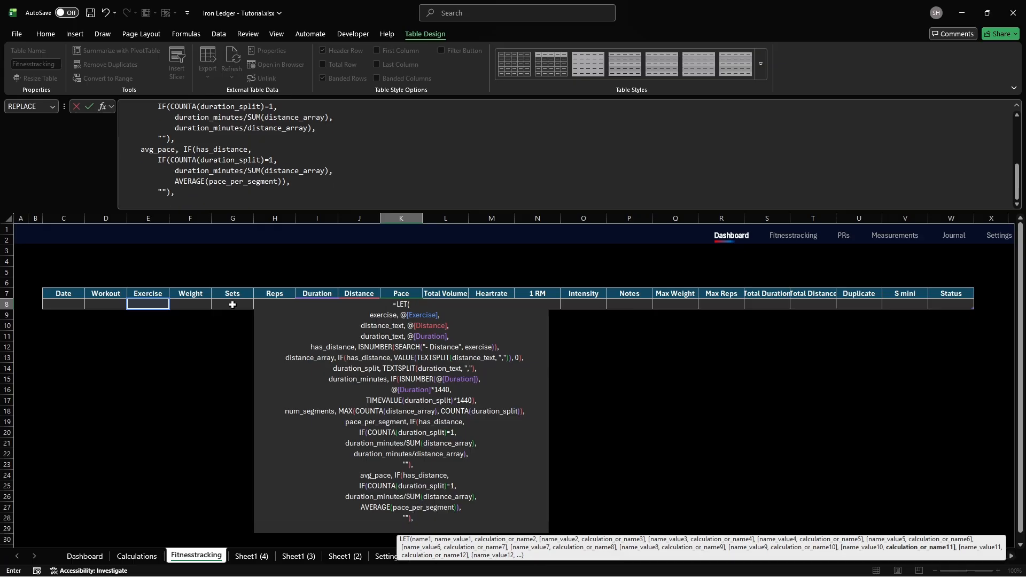
Step: Finish and enter the Pace formula with the result IFERROR(IF(has_distance, avg_pace/1440, ""), "")
{"action": "type", "text": "IFERROR("}
{"action": "key", "text": "alt+Return"}
{"action": "type", "text": "IF(has_distance,"}
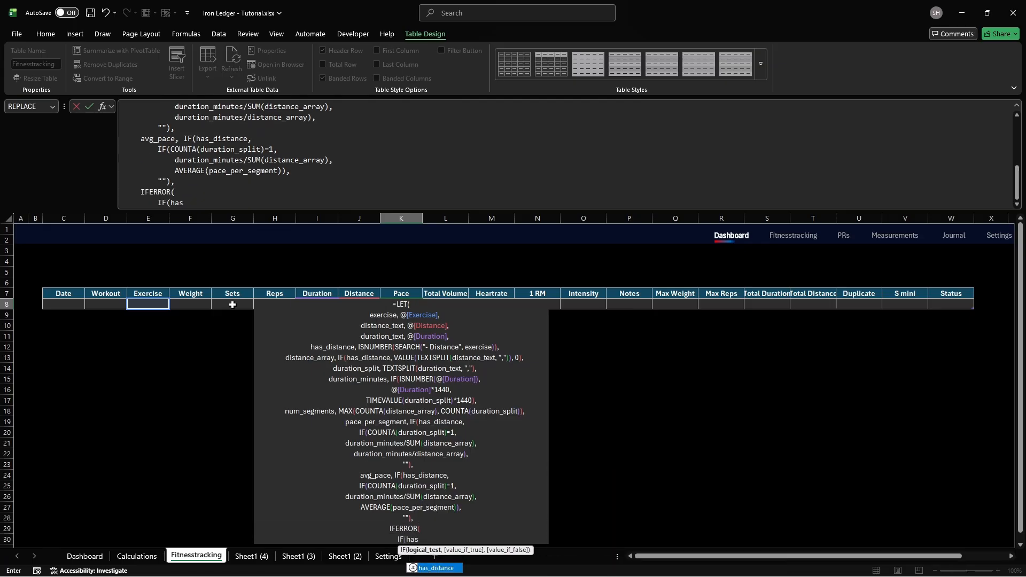
{"action": "key", "text": "alt+Return"}
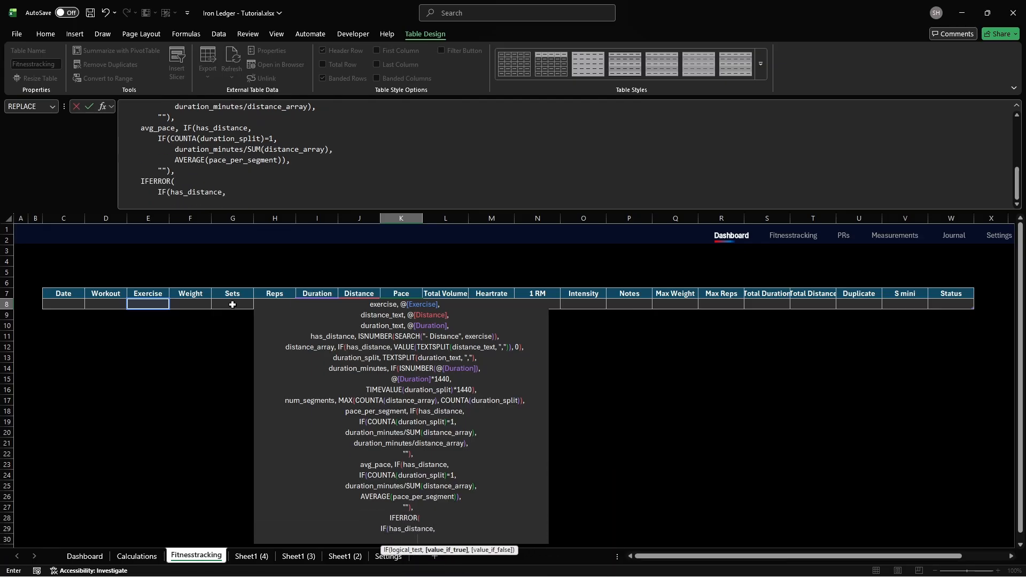
{"action": "type", "text": "avg_pace/1440,             "}
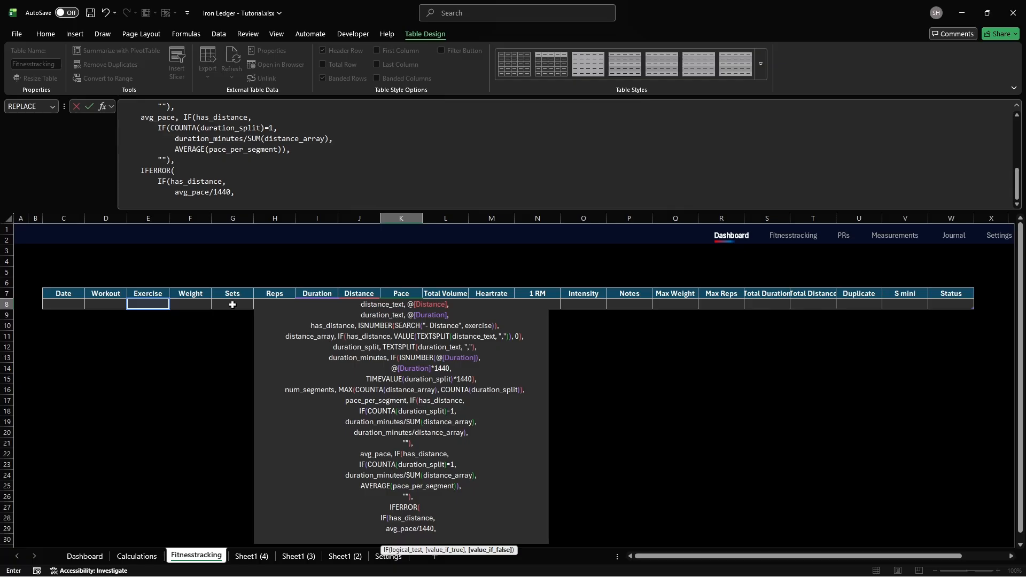
{"action": "type", "text": "\"\"),"}
{"action": "key", "text": "alt+Return"}
{"action": "type", "text": "\"\")"}
{"action": "key", "text": "Tab"}
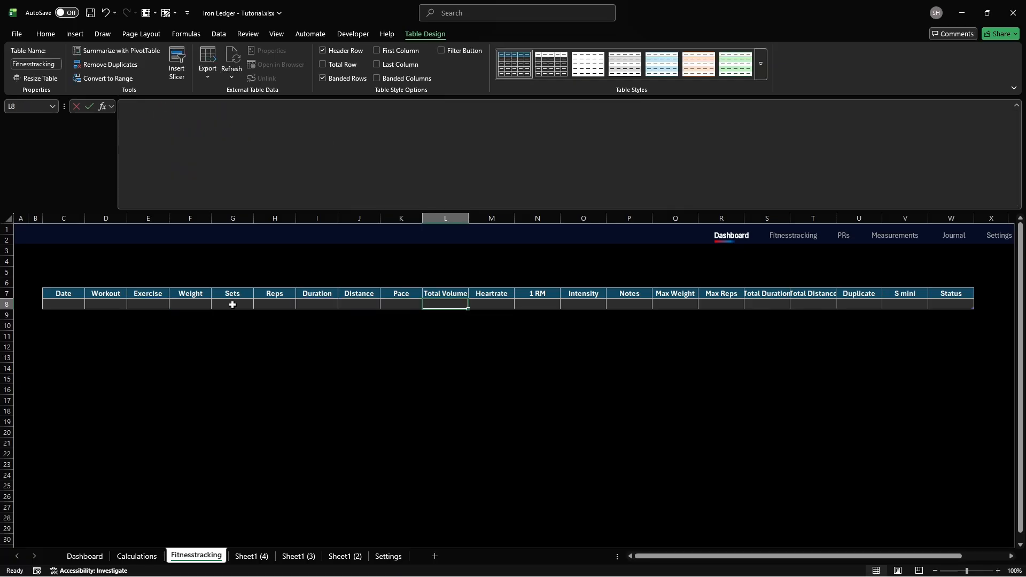
Step: Start a LET formula in the Total Volume column with exercise as @[Exercise] and workout as @[Workout]
{"action": "type", "text": "=LET(     "}
{"action": "type", "text": "exercise, @"}
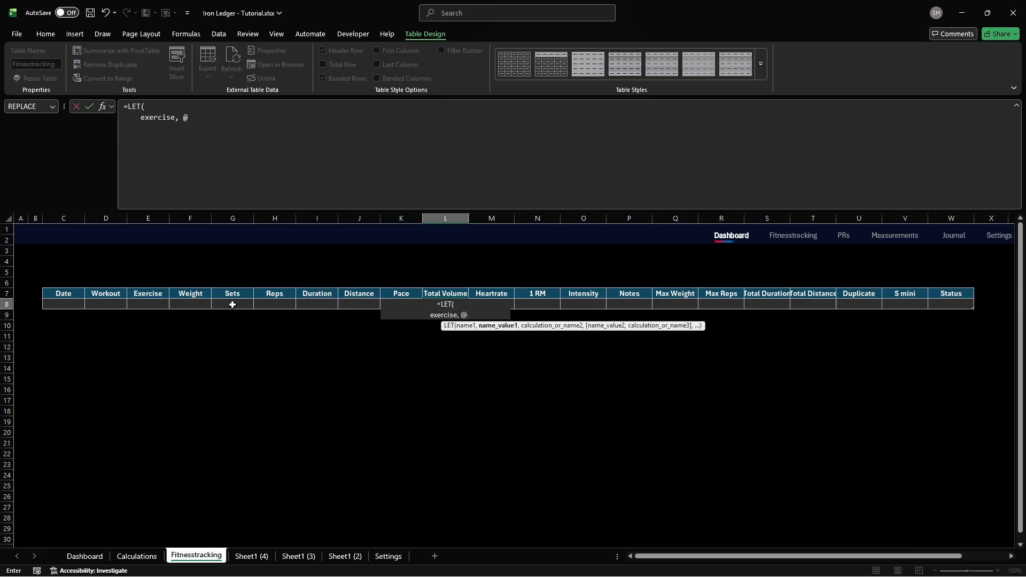
{"action": "type", "text": "[Exerci"}
{"action": "key", "text": "Tab"}
{"action": "type", "text": "],"}
{"action": "key", "text": "alt+Return"}
{"action": "type", "text": "work"}
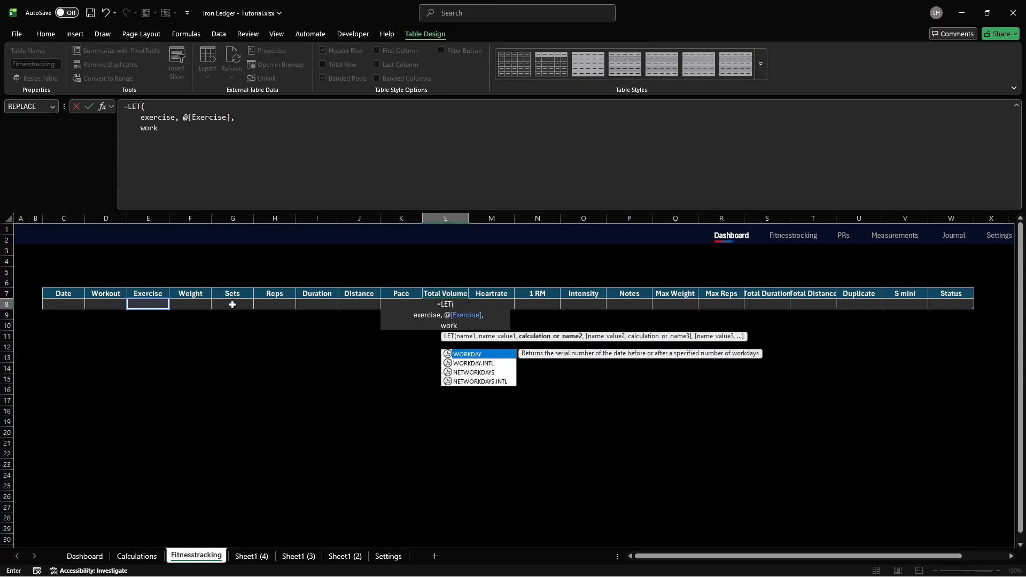
{"action": "type", "text": "out, @[Worko"}
{"action": "key", "text": "Tab"}
{"action": "type", "text": "],"}
{"action": "key", "text": "alt+Return"}
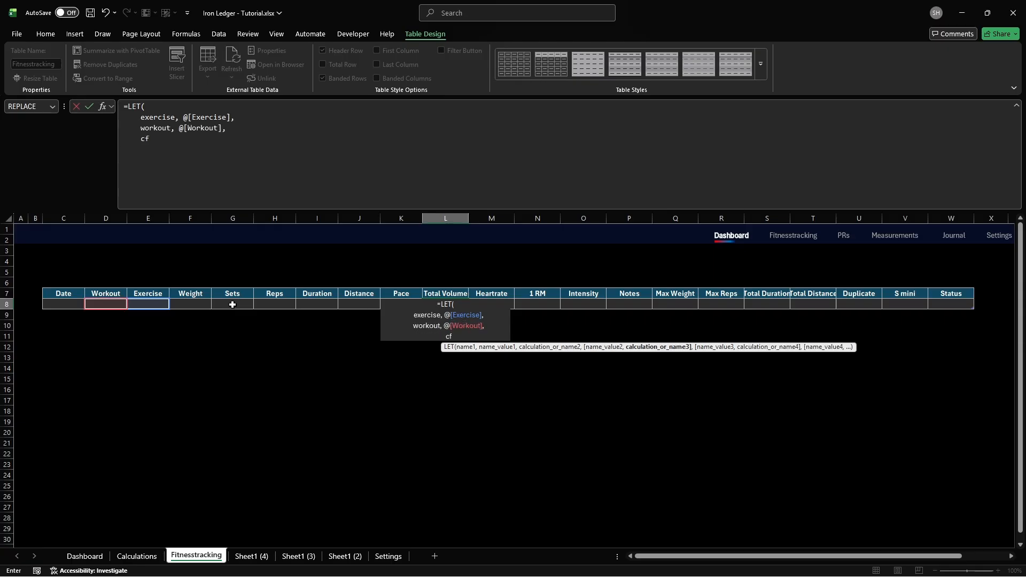
Step: Define cft_volume_fixedbw_cardio_perc in the Total Volume formula as IFERROR(cft_volume_fixedbw_cardio_perc, 30)
{"action": "type", "text": "cft_volume_fixedbw_cardio"}
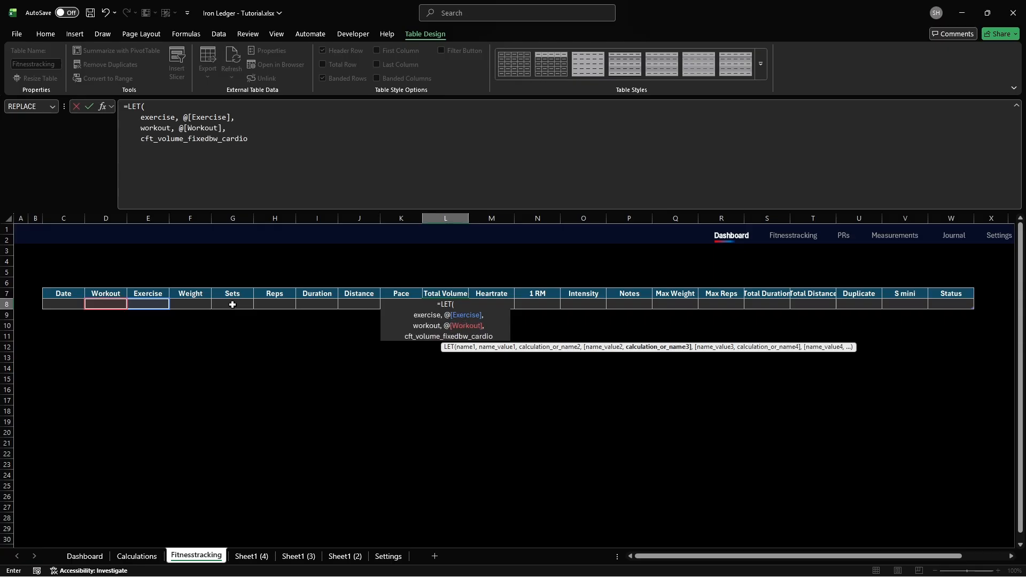
{"action": "type", "text": "_perc, IFE"}
{"action": "key", "text": "Tab"}
{"action": "type", "text": "cft_vol"}
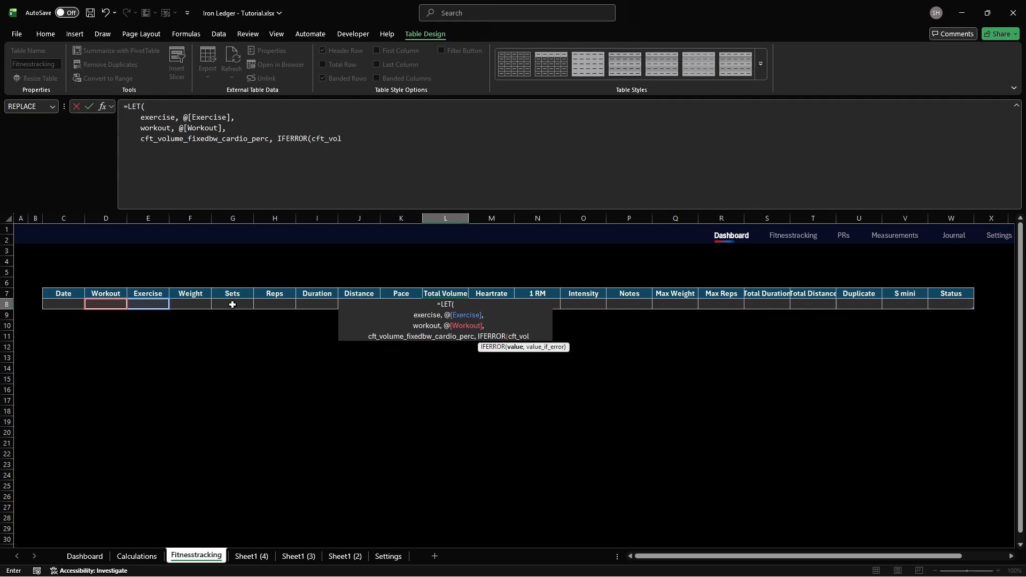
{"action": "type", "text": "ume_fixedbw_cardio_per"}
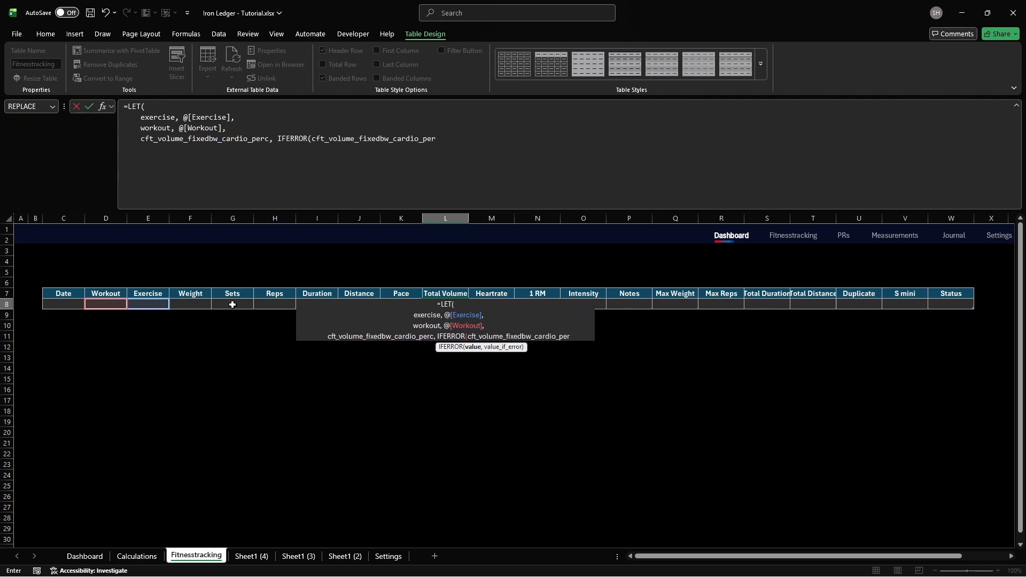
{"action": "type", "text": "c, 30),     cft_volume_f"}
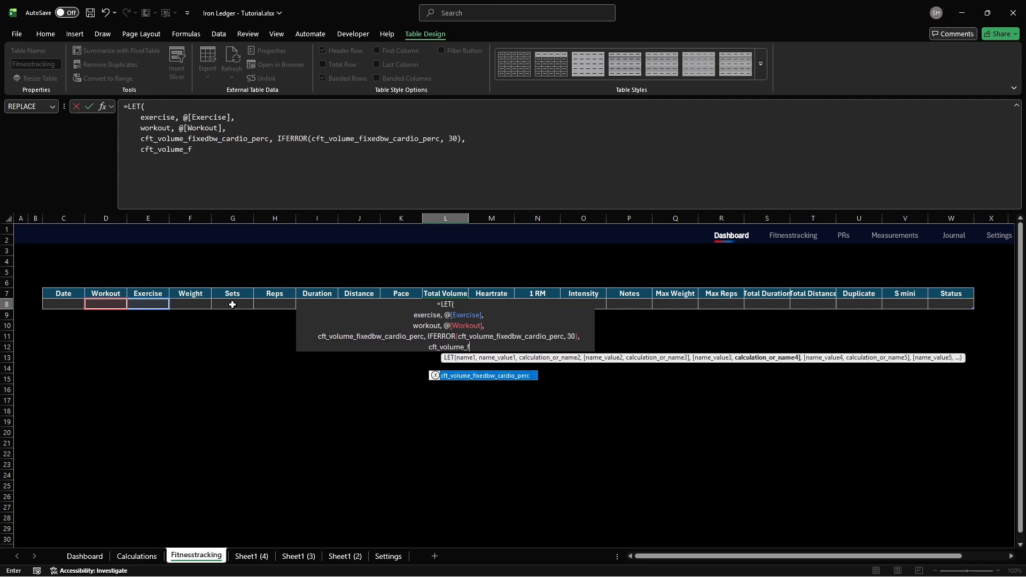
Step: Add cft_volume_fixedbw_cal_perc to the Total Volume formula as IFERROR(cft_volume_fixedbw_cal_perc, 50)
{"action": "type", "text": "ixedbw_cal_perc, IFE"}
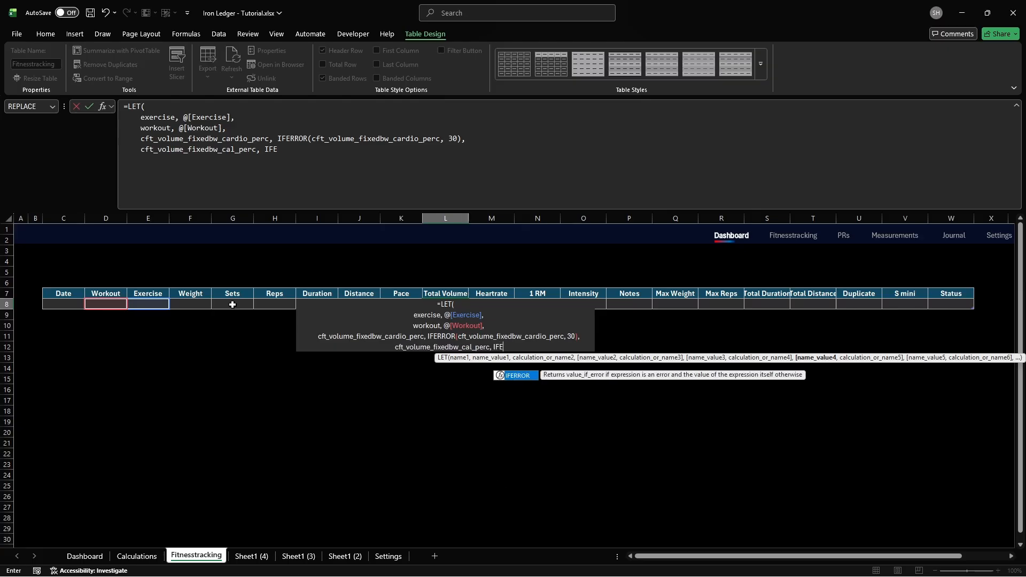
{"action": "key", "text": "Tab"}
{"action": "type", "text": "cft_volume_fixedbw_cal_perc,"}
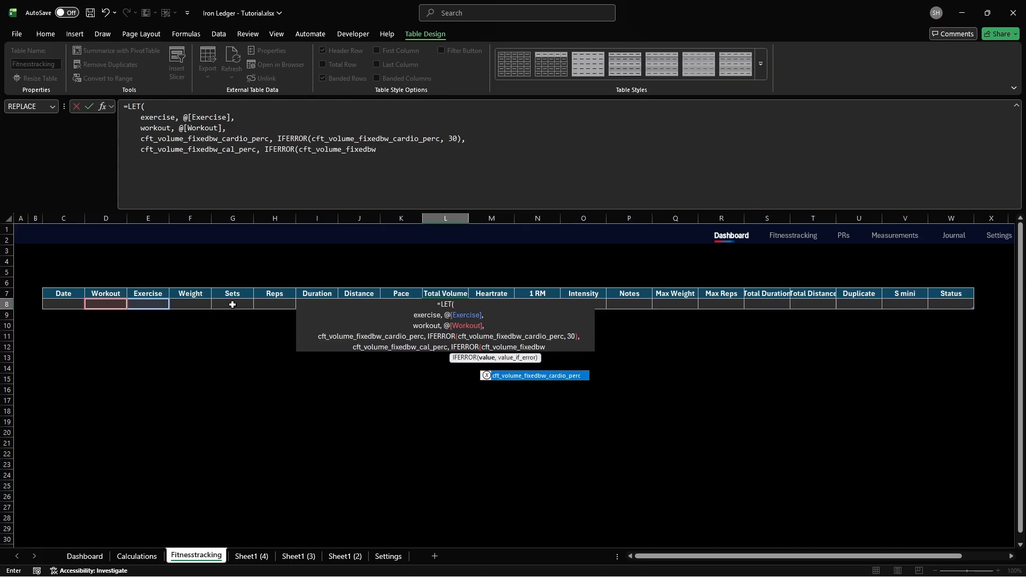
{"action": "type", "text": " 50),     "}
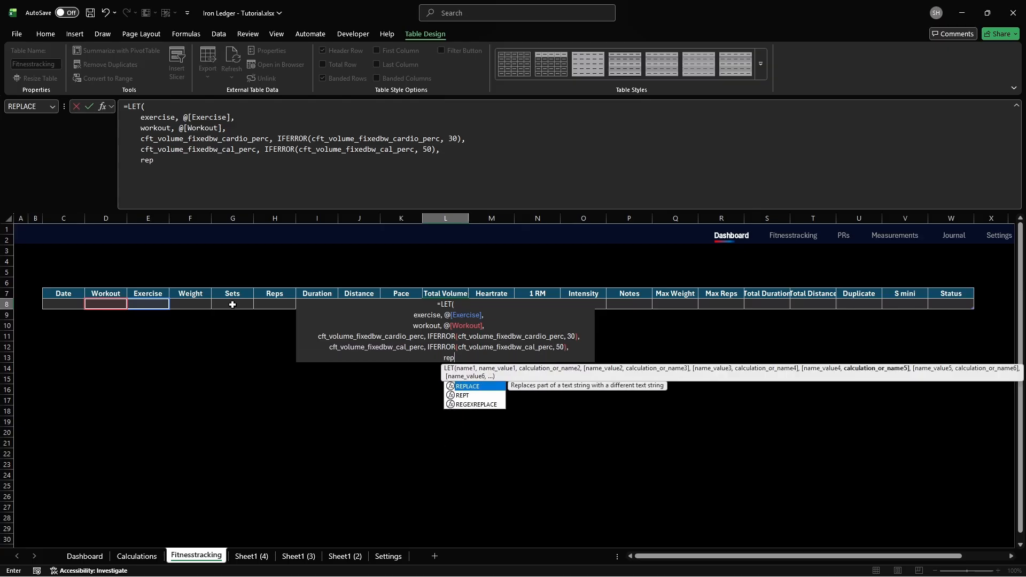
Step: Define reps_raw in the Total Volume formula as IF(@[Reps]="", 1, VALUE(TEXTSPLIT(@[Reps], ",")))
{"action": "type", "text": "reps_raw, IF(@[Reps]=\"\", 1"}
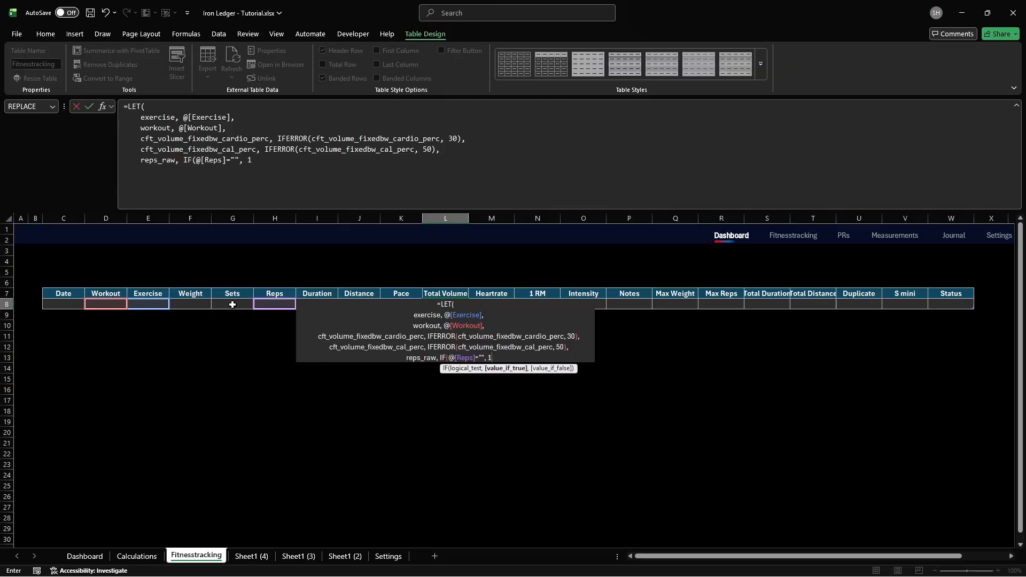
{"action": "type", "text": ", VALUE(TEXTSPLIT(@[Reps],"}
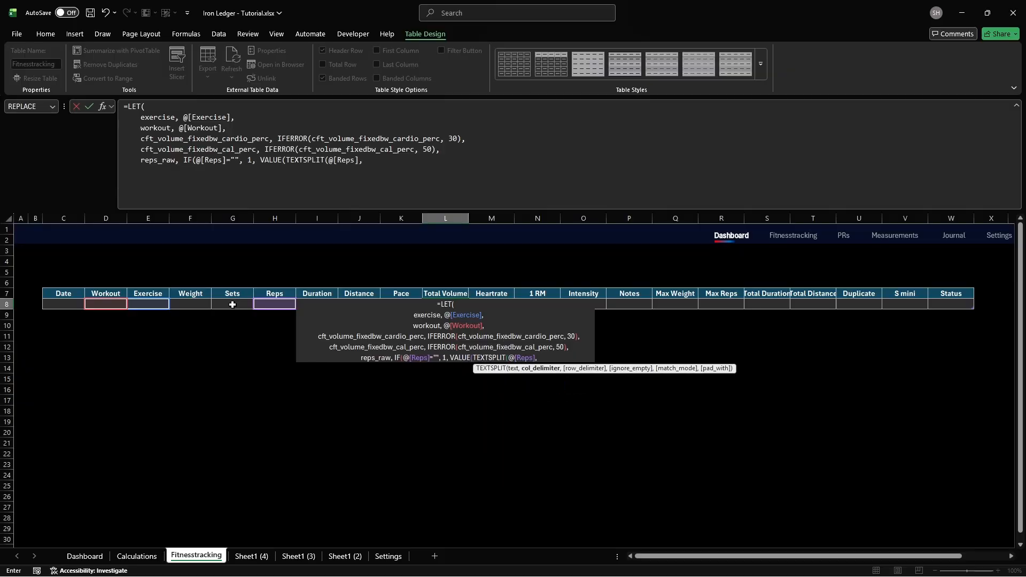
{"action": "type", "text": " \",\"))),"}
{"action": "key", "text": "alt+Return"}
Step: Define weight_text as IF(@[Weight]="", "0", @[Weight]) and weight_split as VALUE(TEXTSPLIT(weight_text, ","))
{"action": "type", "text": "weight_text, I"}
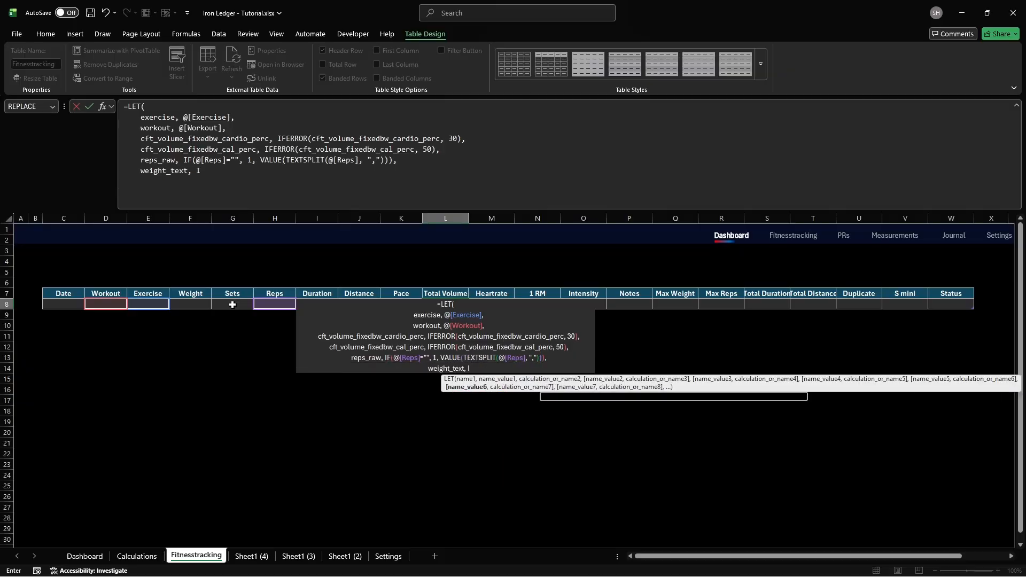
{"action": "type", "text": "F(@[Weight]=\"\", \"0\", @"}
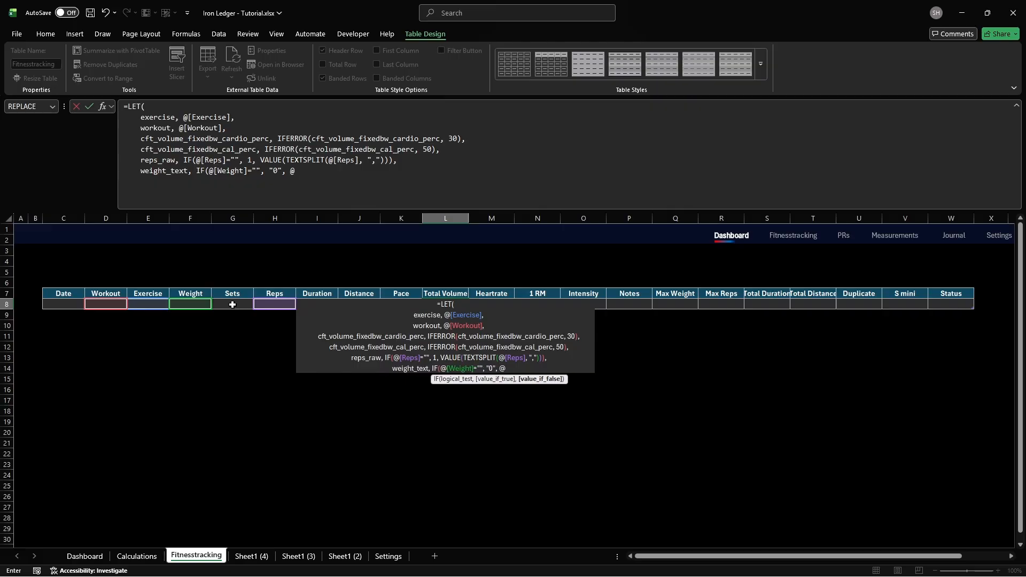
{"action": "type", "text": "[Weight]), "}
{"action": "type", "text": "    weight_s"}
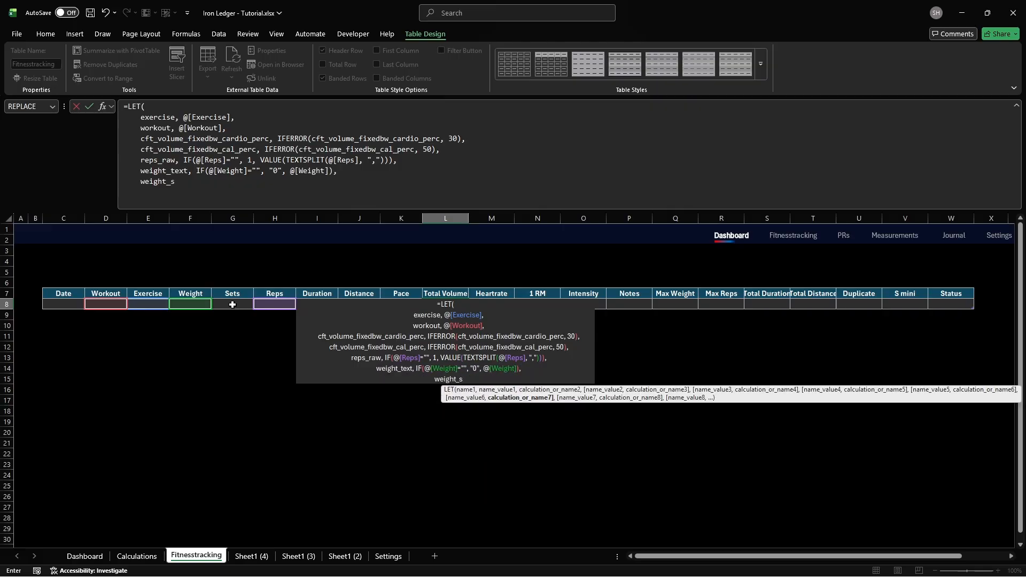
{"action": "type", "text": "plit, VALUE(TEXTSPLIT("}
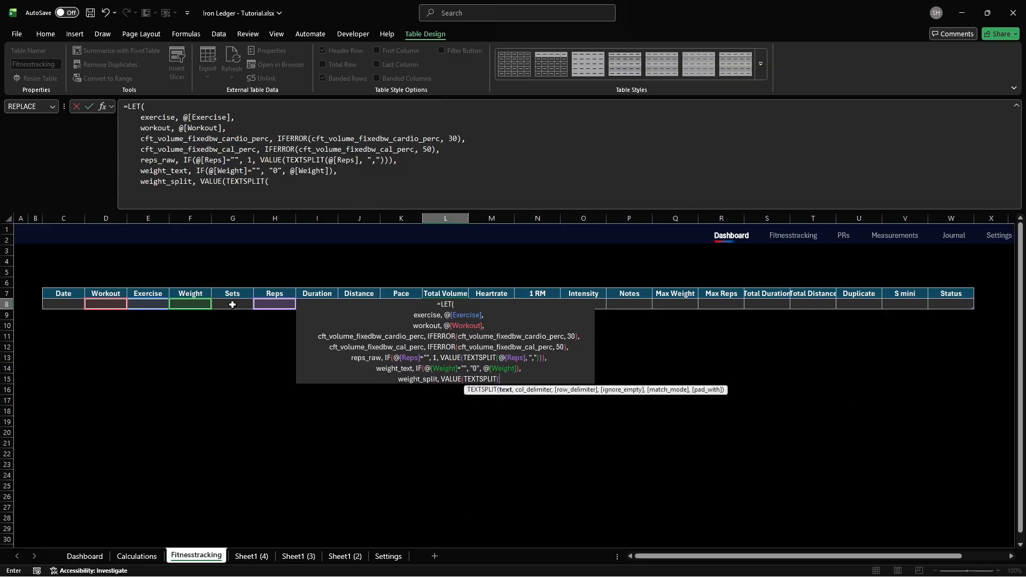
{"action": "type", "text": "weight_text, \",\")),"}
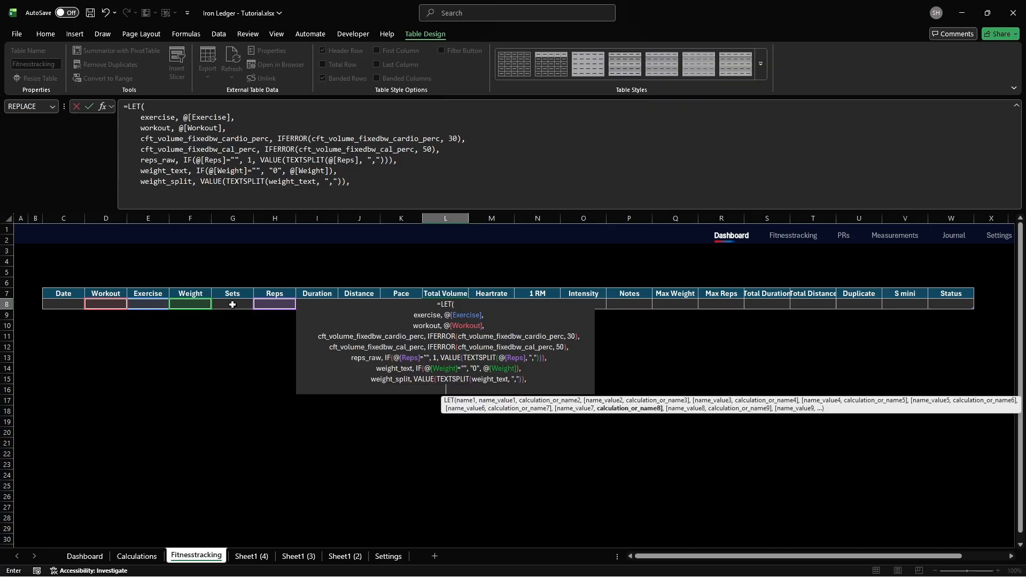
{"action": "key", "text": "alt+Return"}
Step: Define num_reps as COUNTA(TEXTSPLIT(IF(@[Reps]="", "1", @[Reps]), ",")) and num_weights as COUNTA(TEXTSPLIT(weight_text, ","))
{"action": "type", "text": "num_reps, COUNTA(TEXTSPLIT(IF(@[Reps]=\"\", \"1\","}
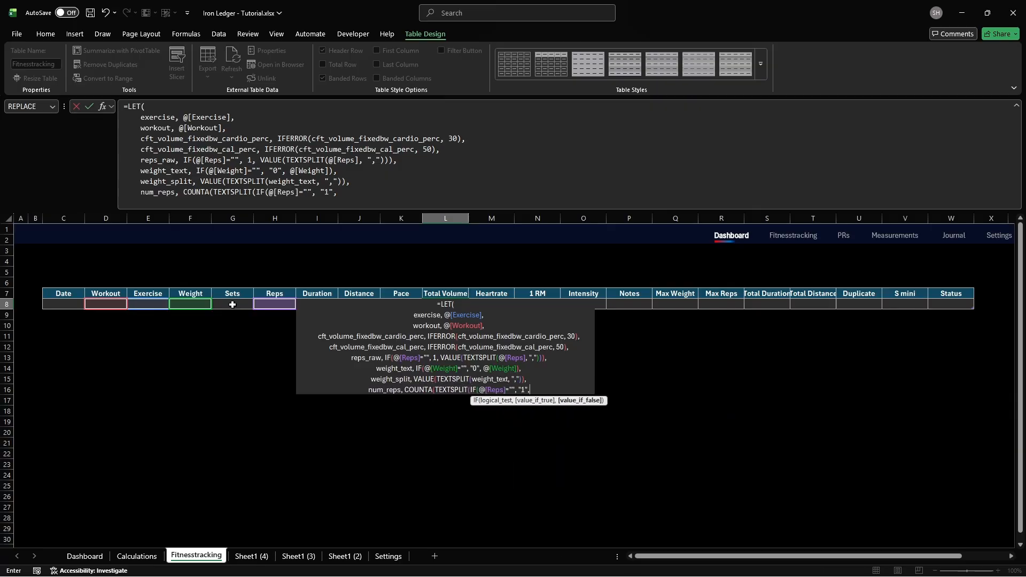
{"action": "type", "text": " @[Reps]), \",\")),     num_weights"}
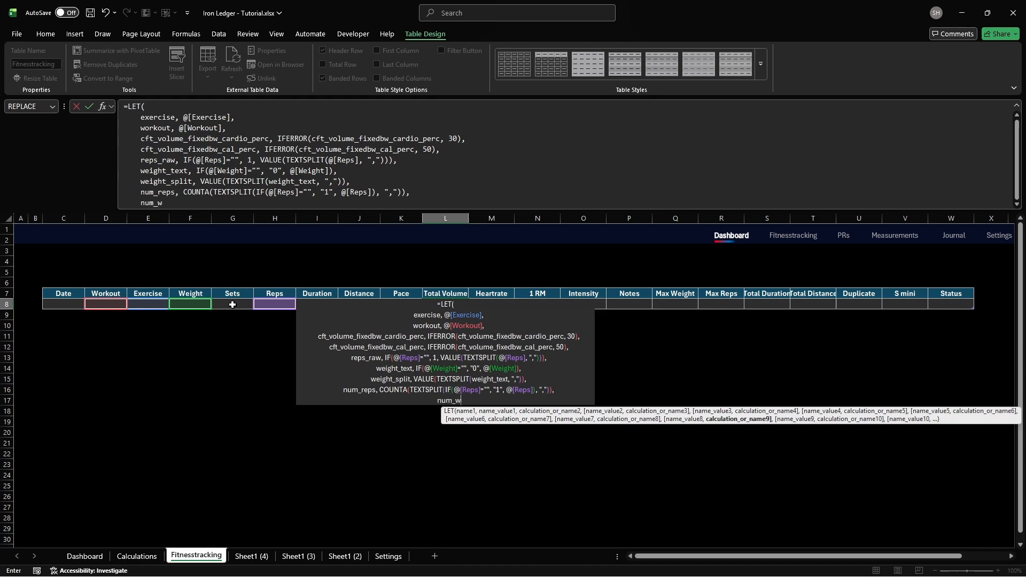
{"action": "type", "text": ", COUNTA(TEXTSP"}
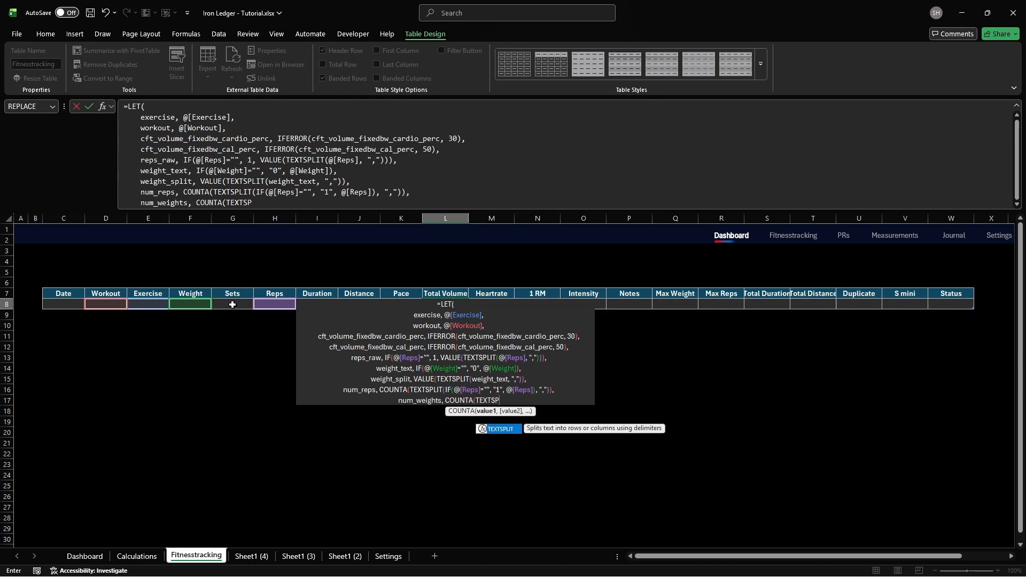
{"action": "type", "text": "LIT(weight_text, \",\")),"}
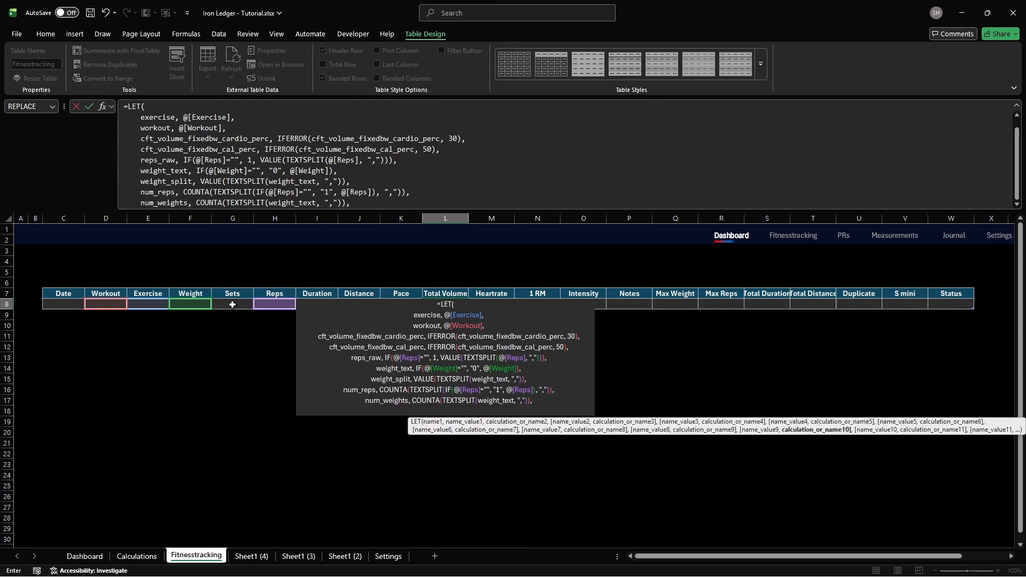
{"action": "key", "text": "alt+Return"}
Step: Define num_distances as IF(ISNUMBER(SEARCH("- Distance", exercise)), COUNTA(TEXTSPLIT(@[Distance], ",")), 1) in the Total Volume formula
{"action": "type", "text": "num_distances, IF(ISN"}
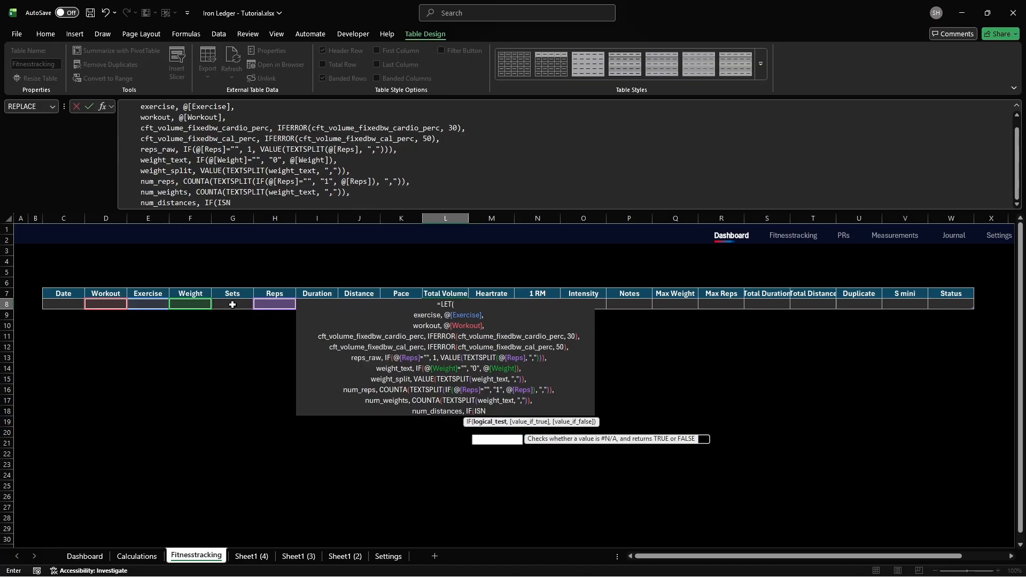
{"action": "type", "text": "UMBER(SEARCH(\"- Dis"}
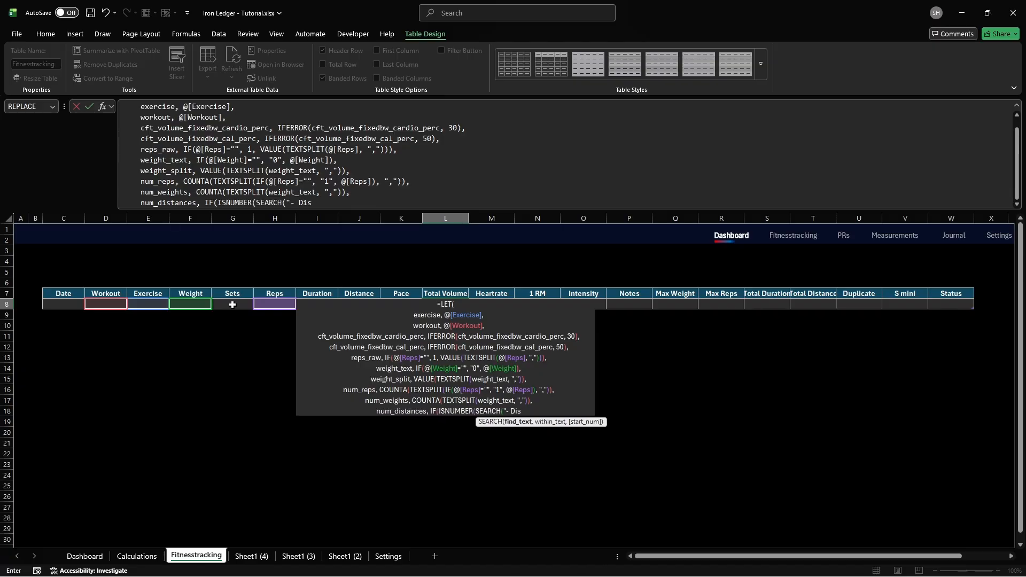
{"action": "type", "text": "tance\", exercise)), COUNTA(TEXTSPLIT(@[Distance"}
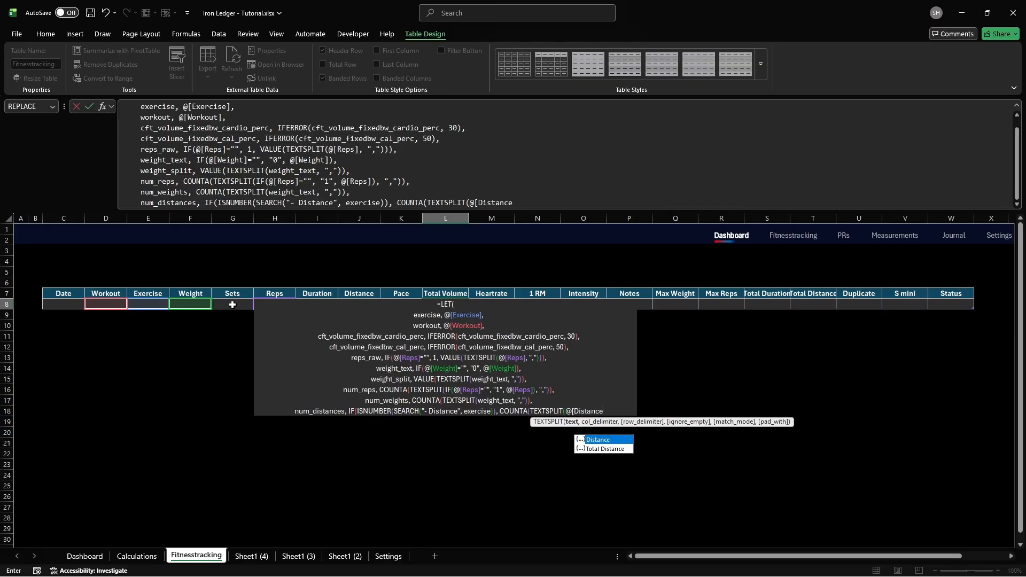
{"action": "type", "text": "], \",\")), 1),"}
{"action": "key", "text": "alt+Return"}
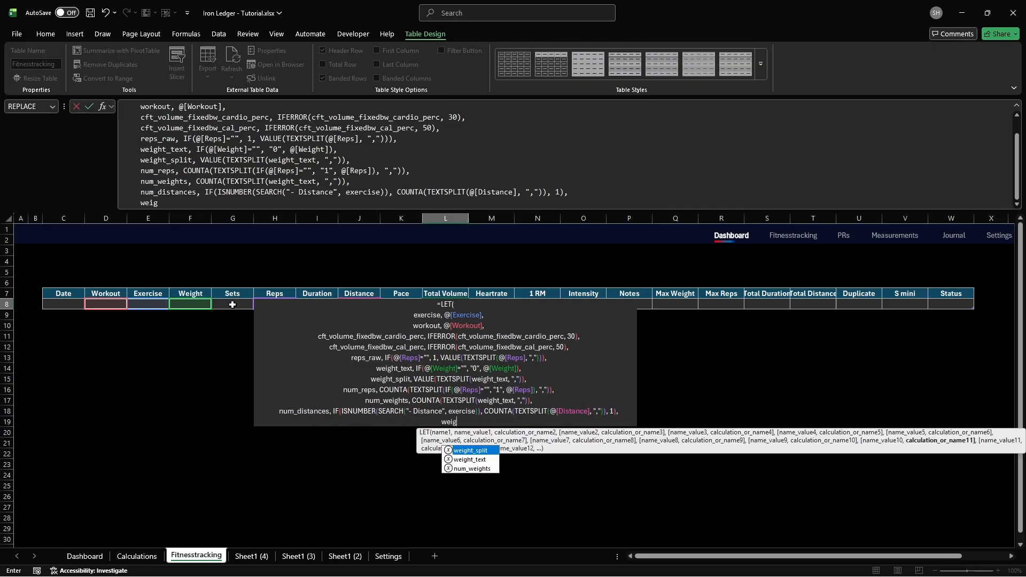
Step: Define weights_raw in the Total Volume formula as IF(num_weights=1, weight_split, VALUE(TEXTSPLIT(weight_text, ",")))
{"action": "type", "text": "weights_raw, IF(num_weights"}
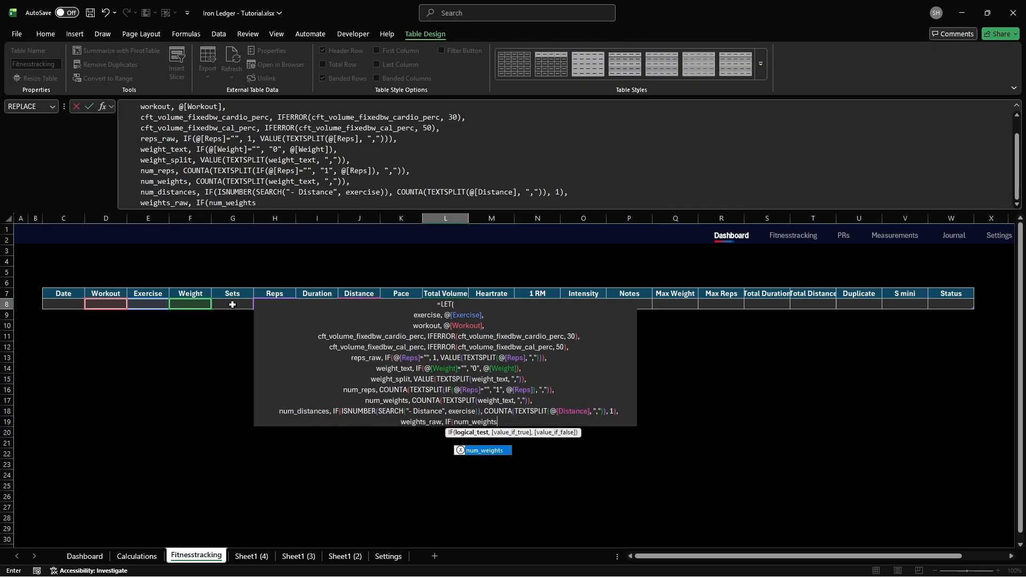
{"action": "type", "text": "=1, weight_split"}
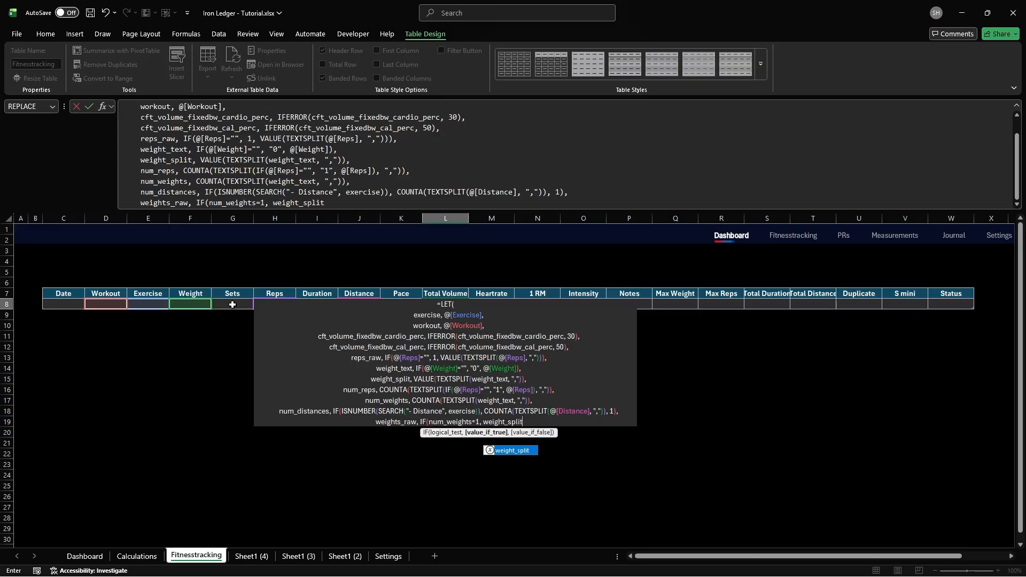
{"action": "type", "text": ", VALUE(TEXTSPLIT(weight_text, \",\"))),"}
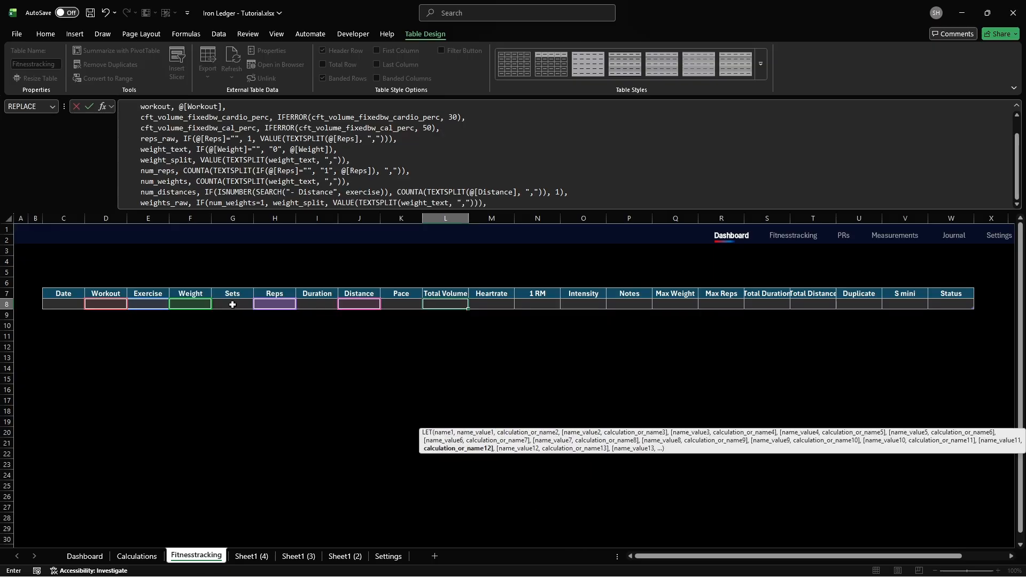
{"action": "key", "text": "alt+Return"}
Step: Begin volume with IF(workout="", "", followed by an IFS whose first condition is ISNUMBER(SEARCH("- Distance", exercise))
{"action": "type", "text": "v"}
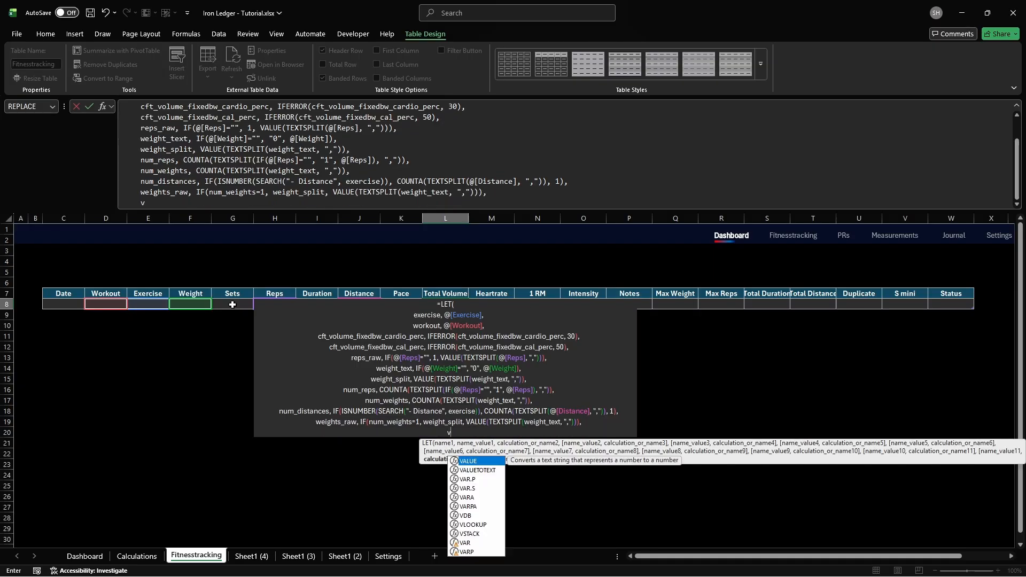
{"action": "type", "text": "olume, IF(workout=\"\", \"\","}
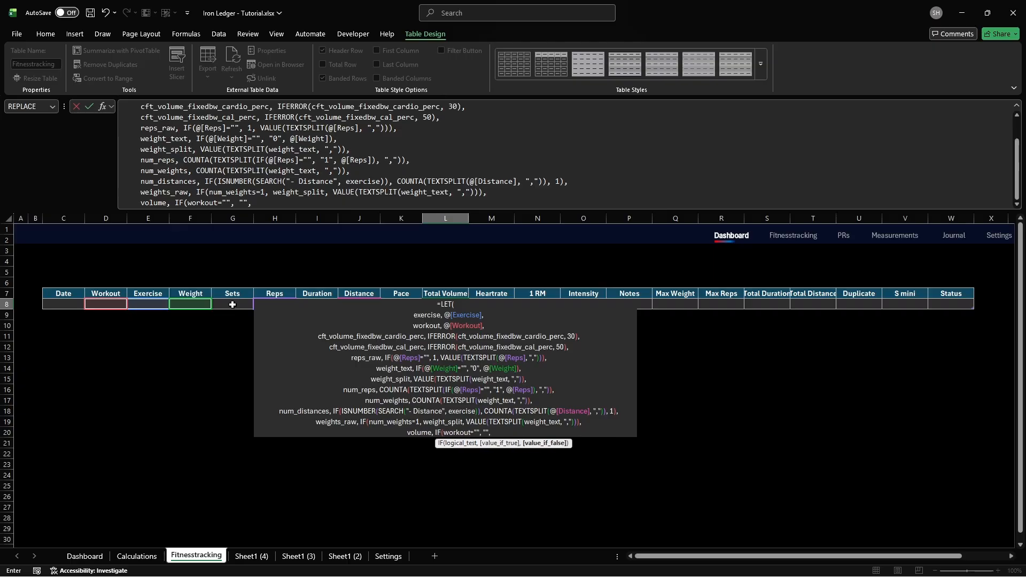
{"action": "key", "text": "alt+Return"}
{"action": "type", "text": "IFS("}
{"action": "key", "text": "alt+Return"}
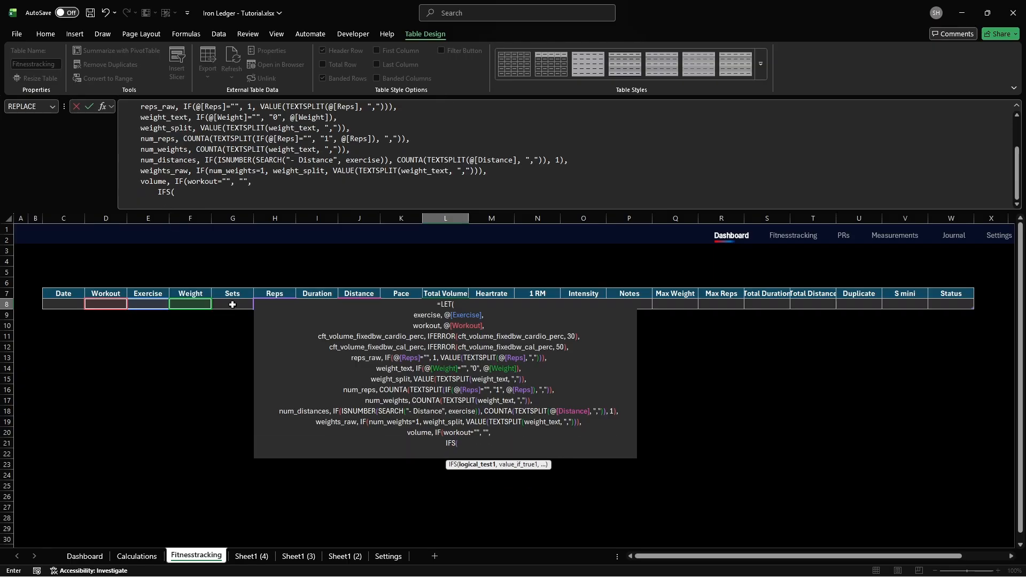
{"action": "type", "text": "ISNUMBER(SEARCH(\""}
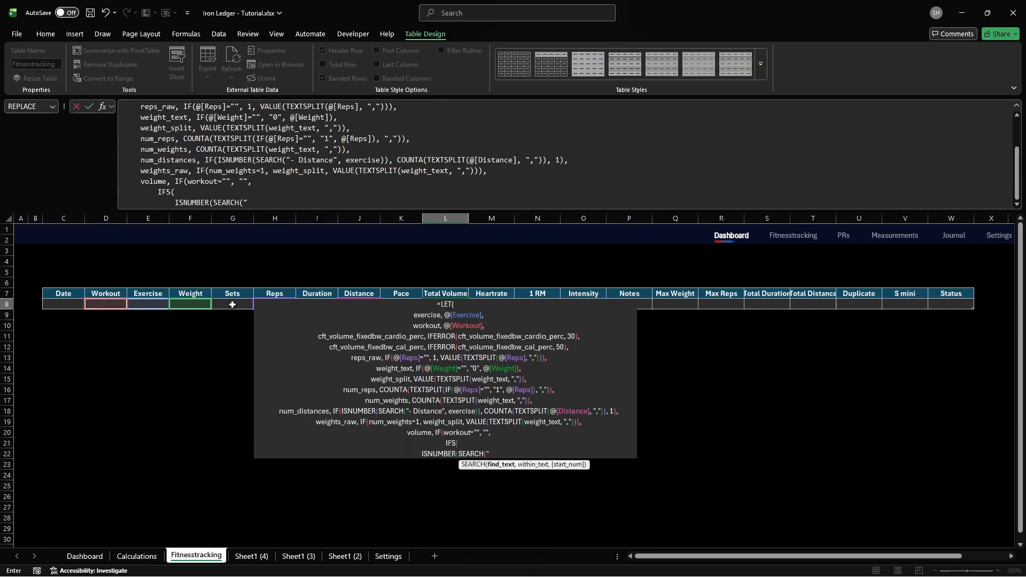
{"action": "type", "text": "- Distance\", exerci"}
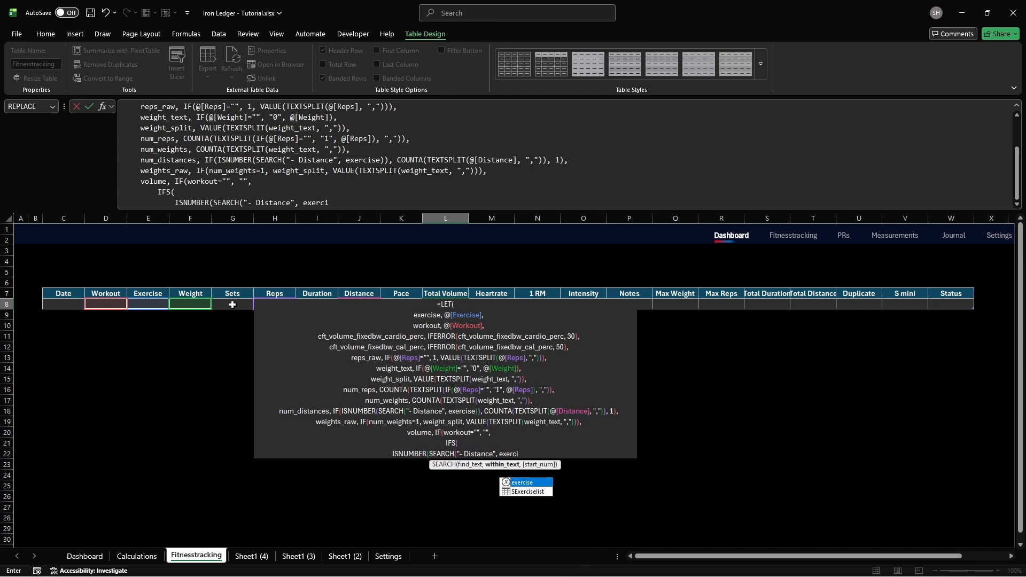
{"action": "type", "text": "se)),             IF(nu"}
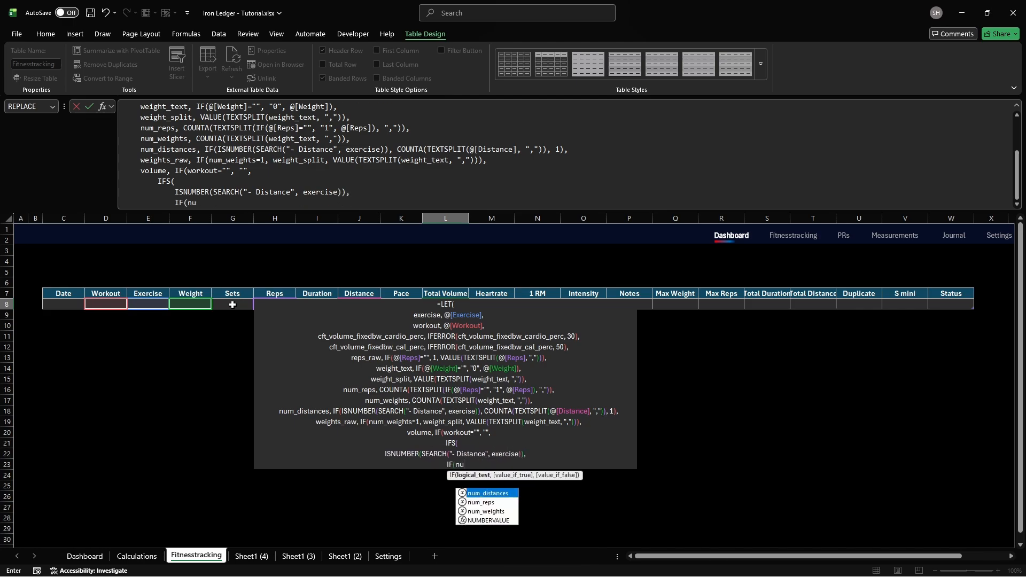
Step: Complete the distance IF's test as num_weights=1 with true result SUM(VALUE(TEXTSPLIT(@[Distance], ",")) * reps_raw * (cft_volume_fixedbw_cardio_perc + weights_raw))
{"action": "type", "text": "m_weights=1,"}
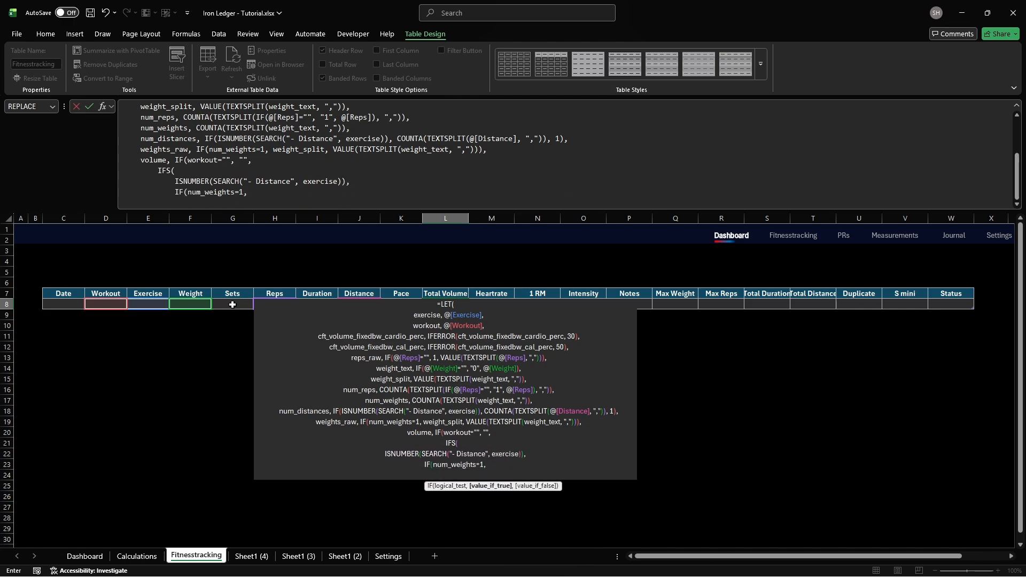
{"action": "key", "text": "alt+Return"}
{"action": "type", "text": "SUM(VALUE(TEXTSP"}
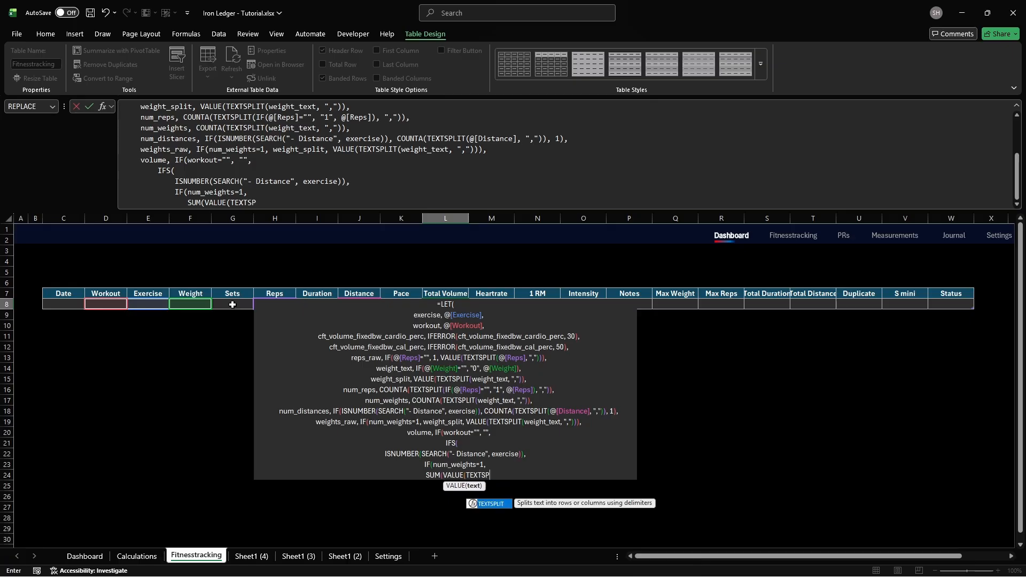
{"action": "type", "text": "LIT(@[Distance], \",\")) *"}
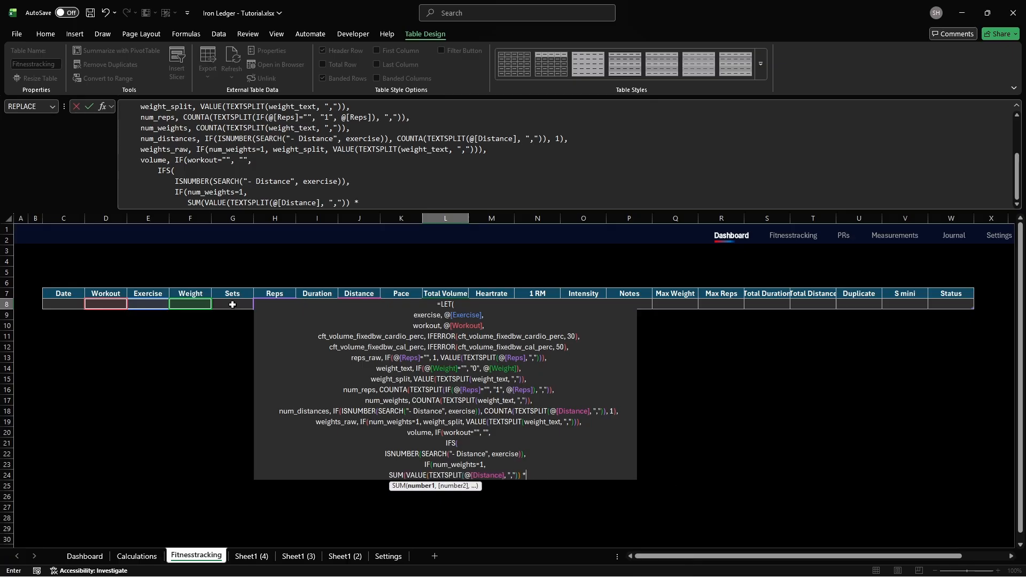
{"action": "type", "text": " reps_raw * (cft_volume"}
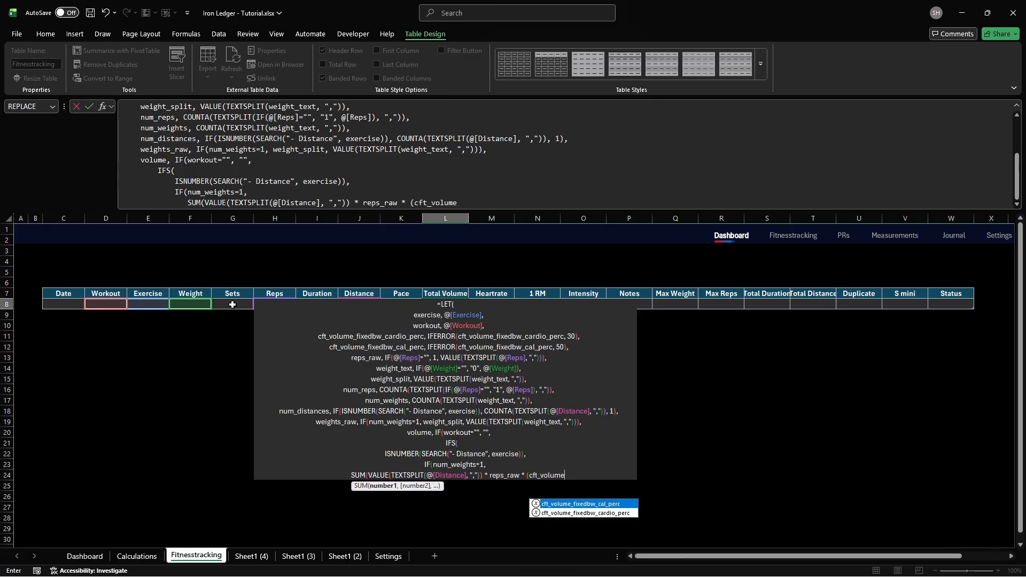
{"action": "type", "text": "_fixedbw_cardio_perc + w"}
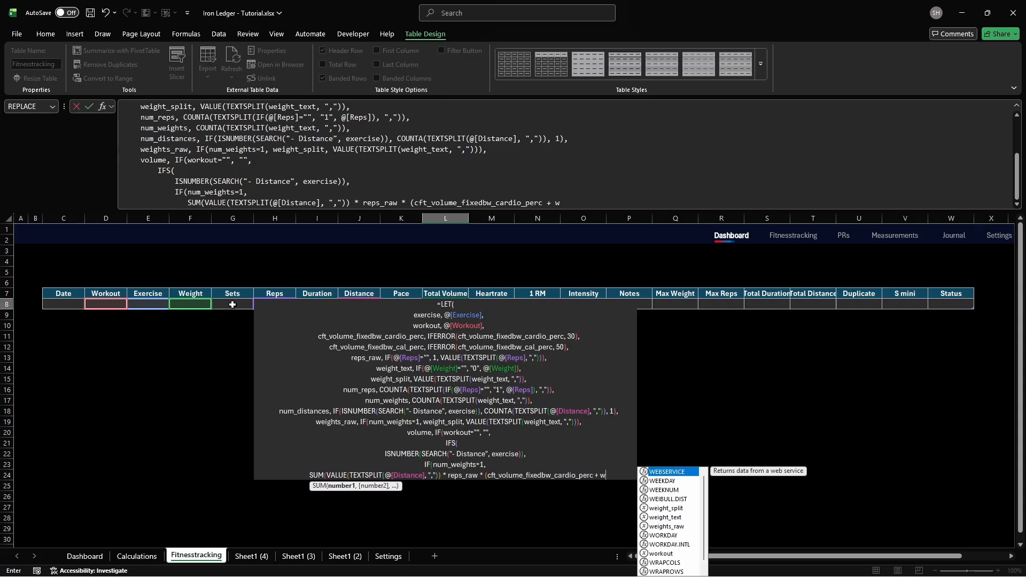
{"action": "type", "text": "eights_raw)),"}
{"action": "key", "text": "alt+Return"}
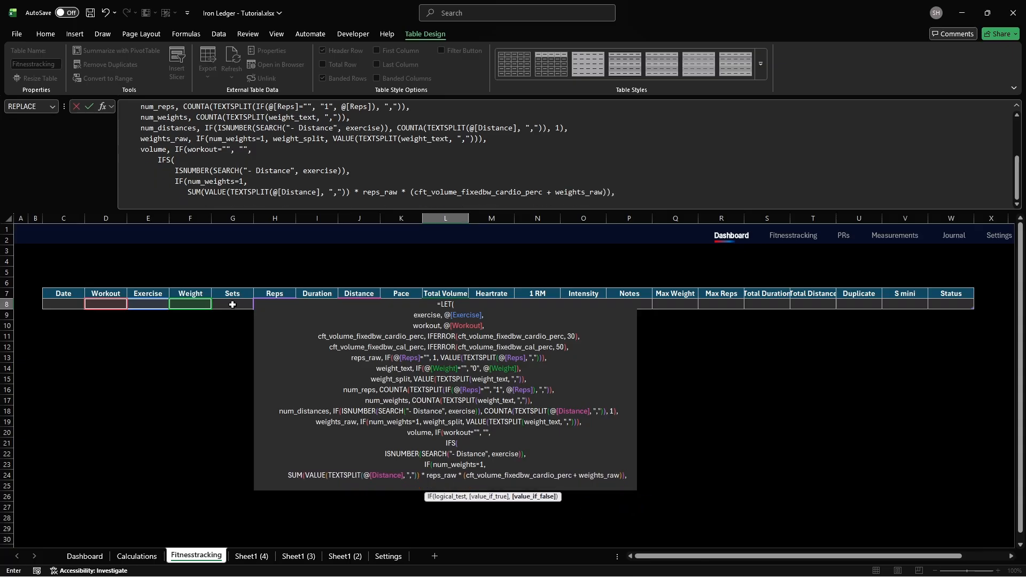
Step: Give the distance IF the multiple-weights result SUMPRODUCT(VALUE(TEXTSPLIT(@[Distance], ",")), reps_raw, cft_volume_fixedbw_cardio_perc + weights_raw) and close it
{"action": "type", "text": "SUMPRODUCT(VALUE(TEXTS"}
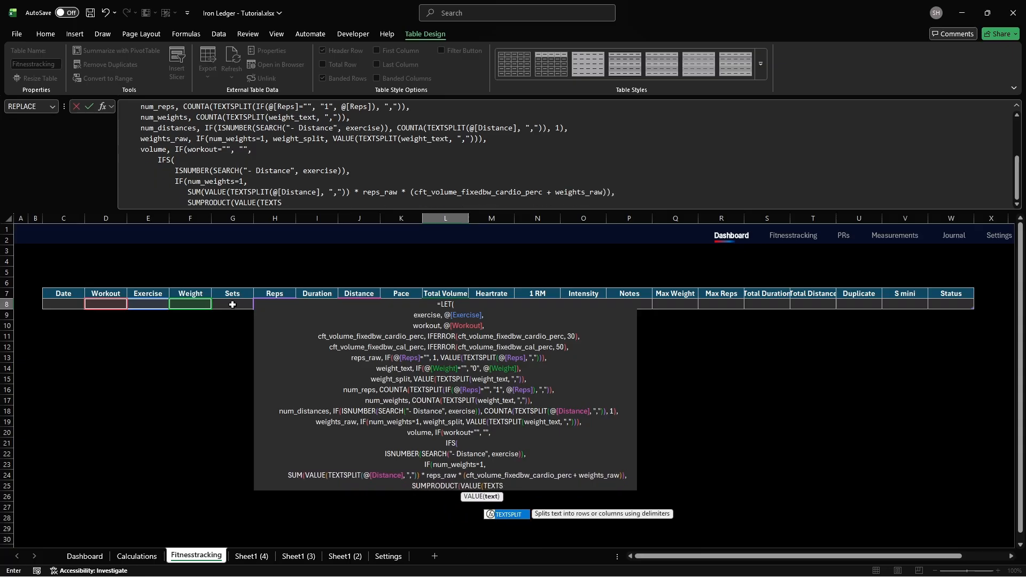
{"action": "type", "text": "PLIT(@[Distance], \""}
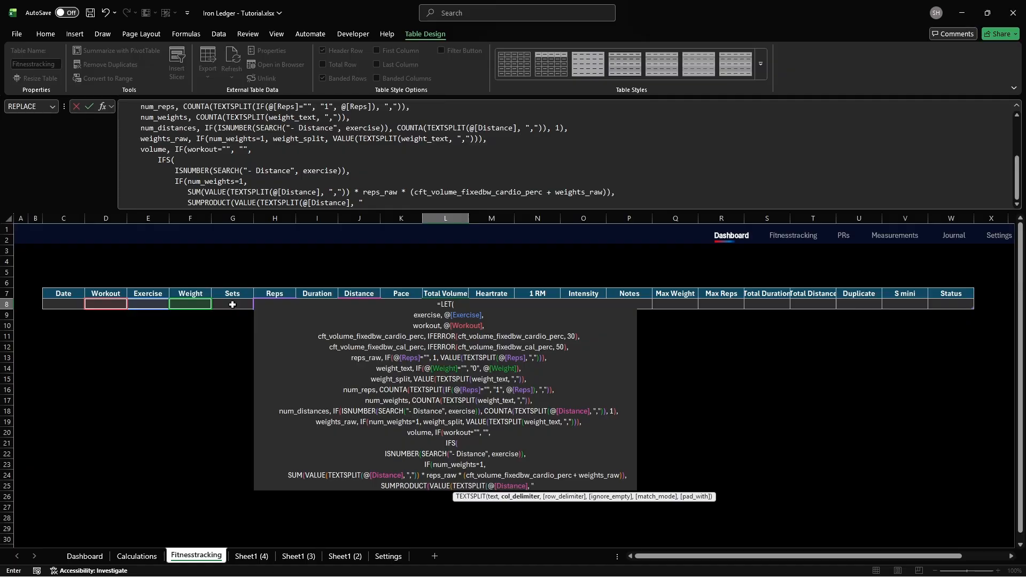
{"action": "type", "text": ",\")), reps_raw, cft_volum"}
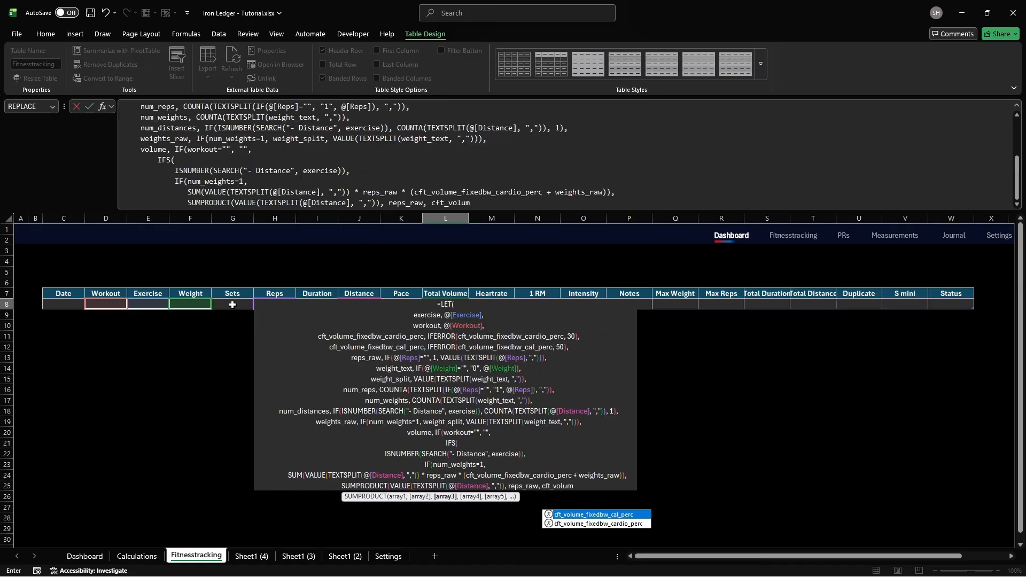
{"action": "type", "text": "e_fixedbw_cardio_perc"}
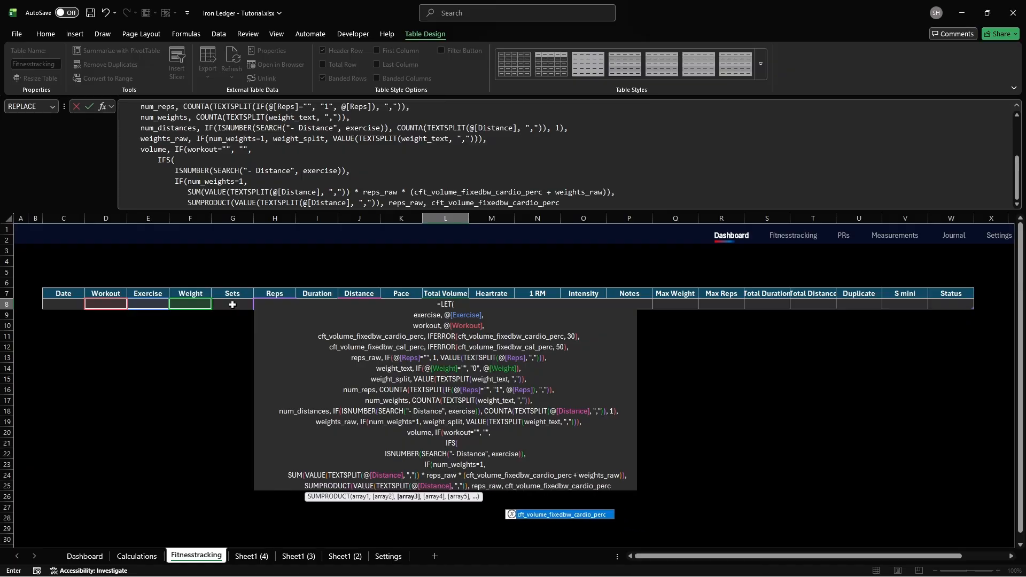
{"action": "type", "text": " + weights_raw)),             "}
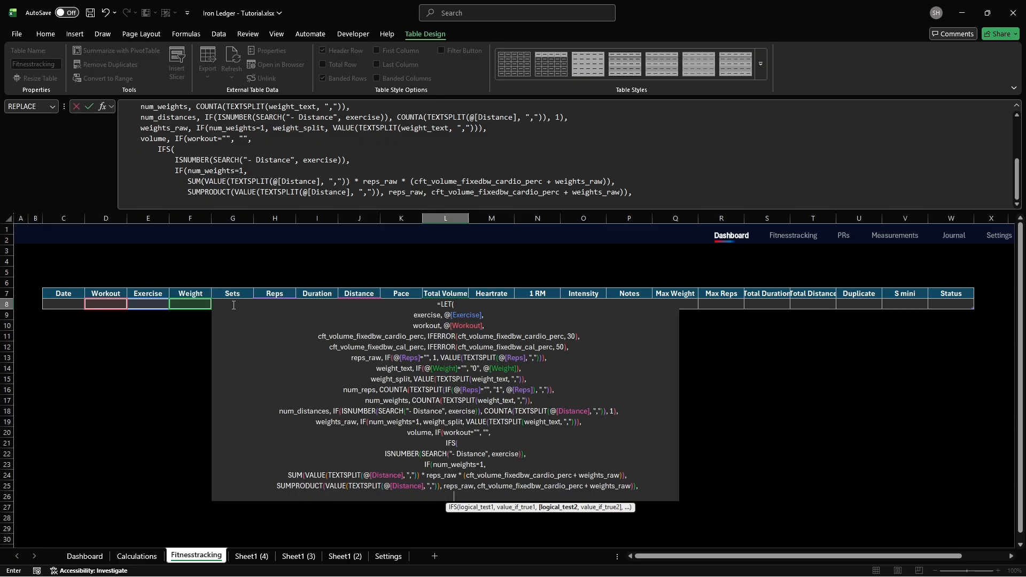
Step: Add the second IFS condition ISNUMBER(SEARCH("- Duration", exercise)) and start its result with IF(num_weights=1,
{"action": "type", "text": "ISNUMBER(SEARCH(\""}
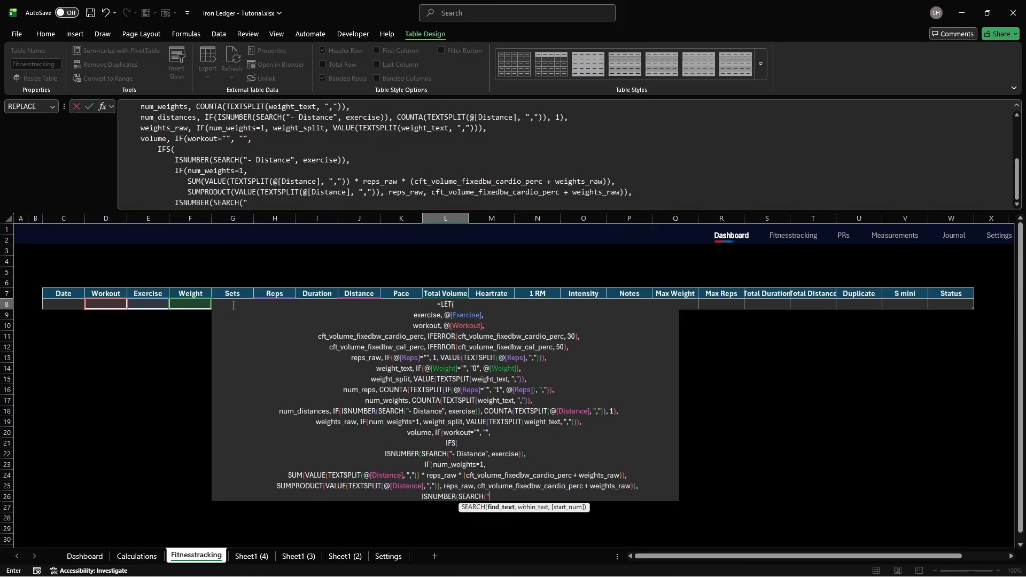
{"action": "type", "text": "- Duration\", exercise)),"}
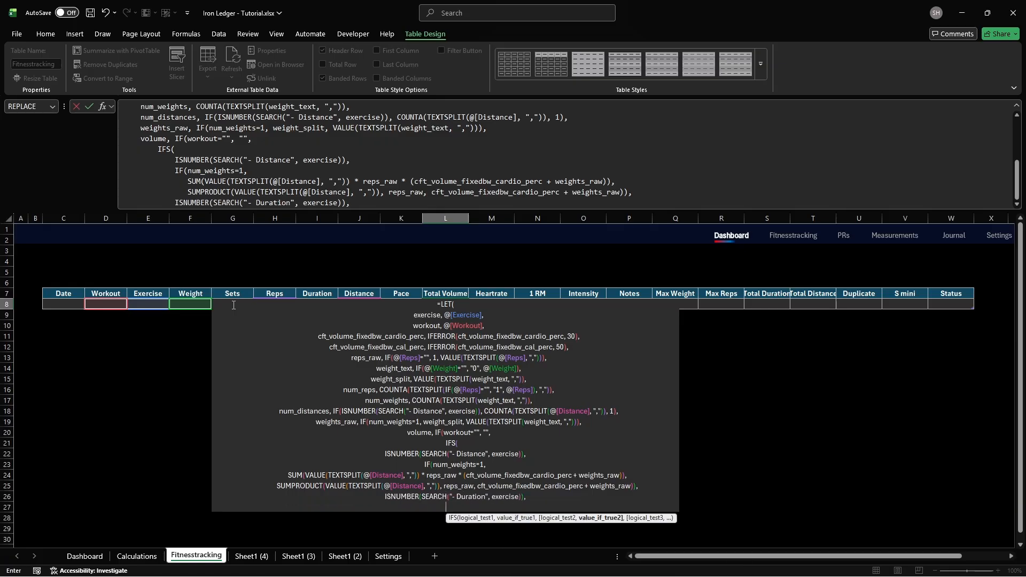
{"action": "key", "text": "alt+Return"}
{"action": "type", "text": "IF(num_weight"}
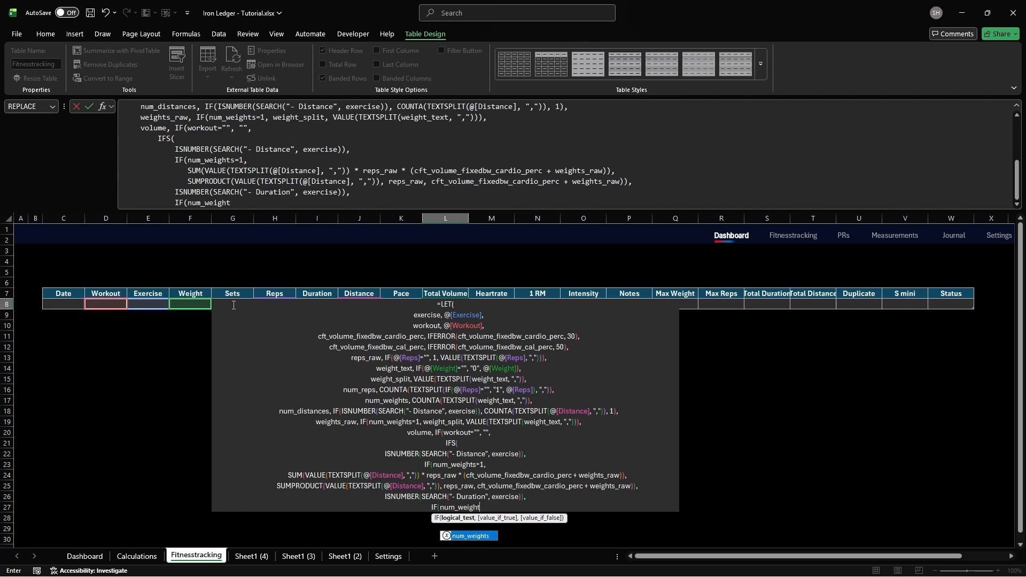
{"action": "type", "text": "s=1,"}
{"action": "key", "text": "alt+Return"}
Step: Set the single-weight duration result to SUMPRODUCT(reps_raw * (IF(ISNUMBER(@[Duration]), @[Duration]*1440, TIMEVALUE(TEXTSPLIT(@[Duration], ","))*1440)) * (IF(workout="Flexibility", 1, cft_volume_fixedbw_cal_perc) + weights_raw))
{"action": "type", "text": "SUMPRODUCT(reps_raw * (I"}
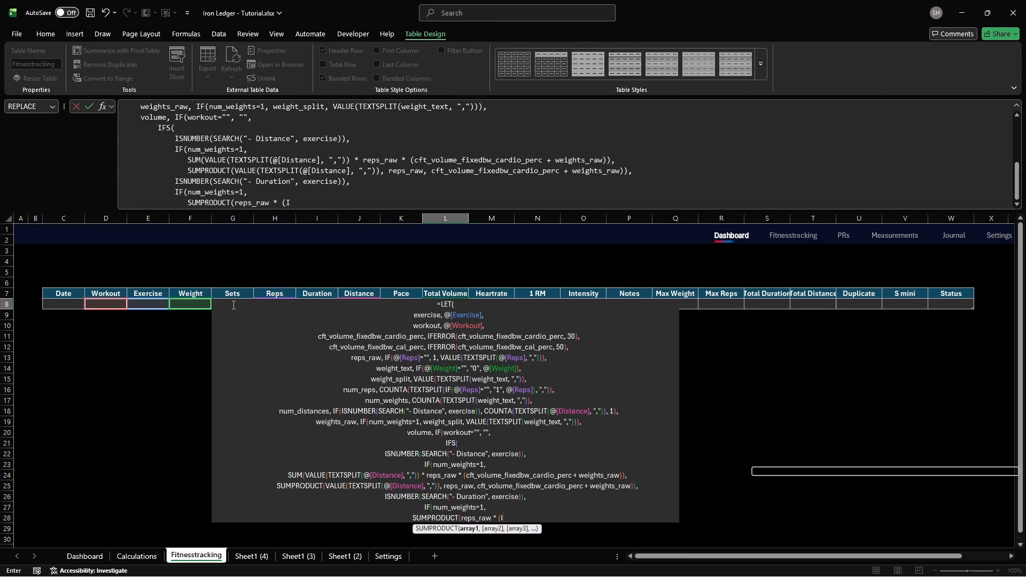
{"action": "type", "text": "F(ISNUMBER(@[Duration"}
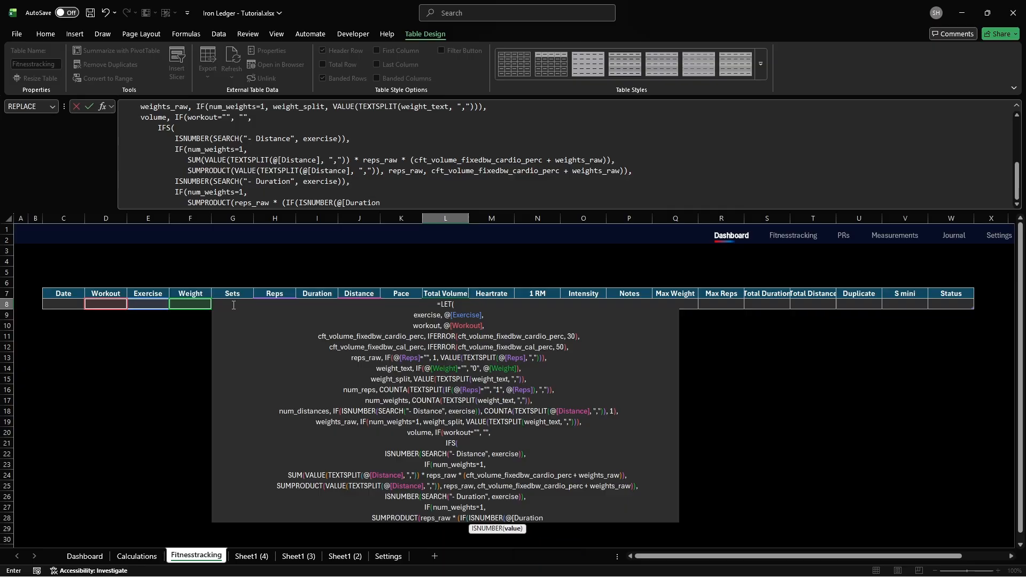
{"action": "type", "text": "]), @[Duration]*1440"}
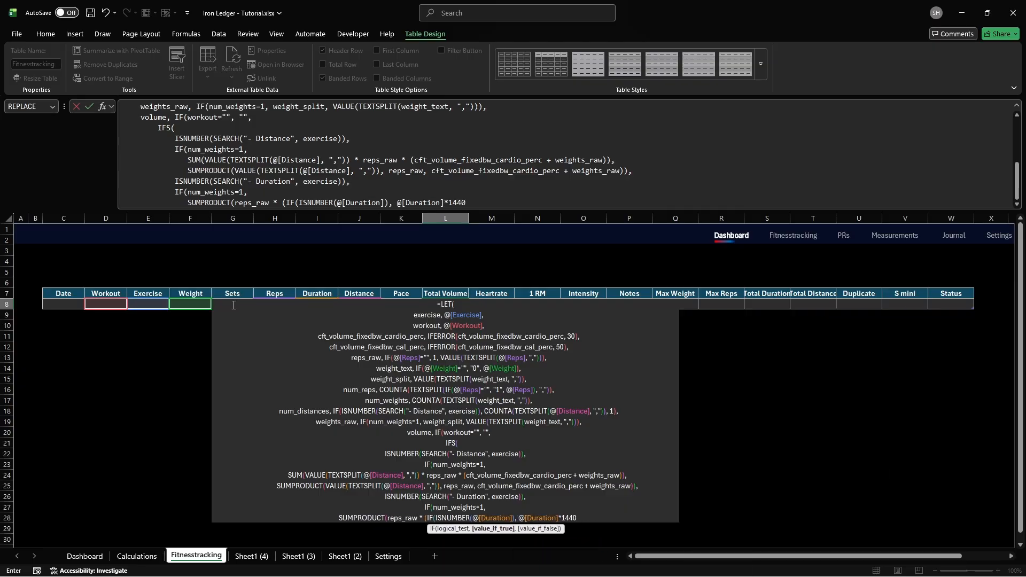
{"action": "type", "text": ", TIMEVALUE(TEXTSPLIT(@"}
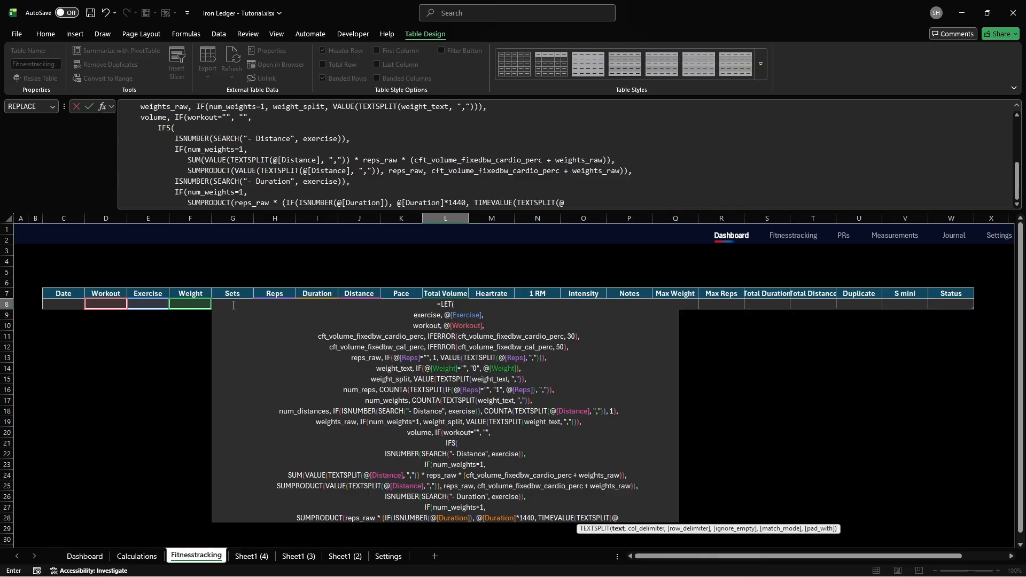
{"action": "type", "text": "[Duration], \",\"))*"}
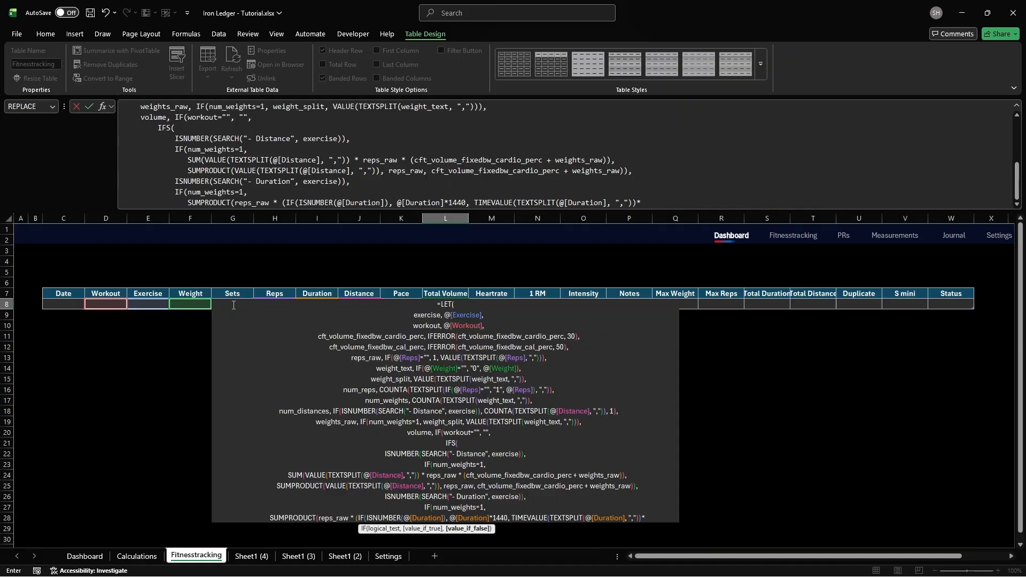
{"action": "type", "text": "1440)) * (IF(worko"}
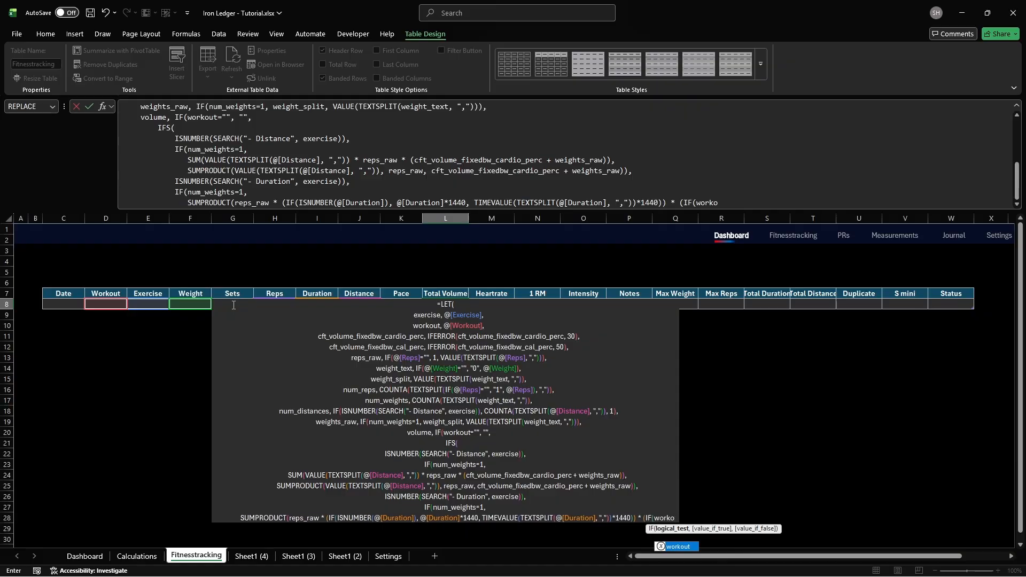
{"action": "type", "text": "ut=\"Flexibility\", 1, cft"}
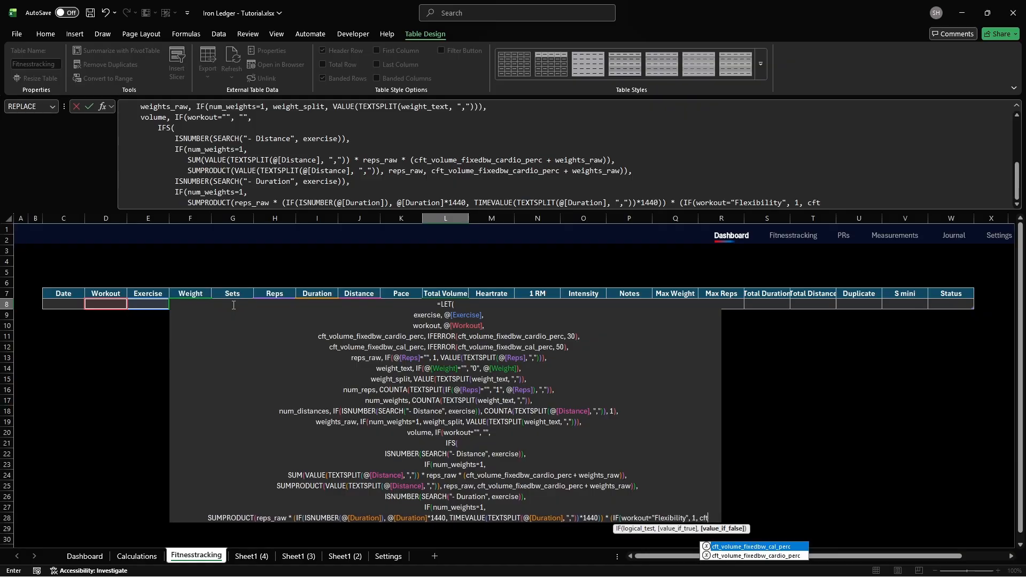
{"action": "type", "text": "_volume_fixedbw_cal_perc) + weights_raw)),"}
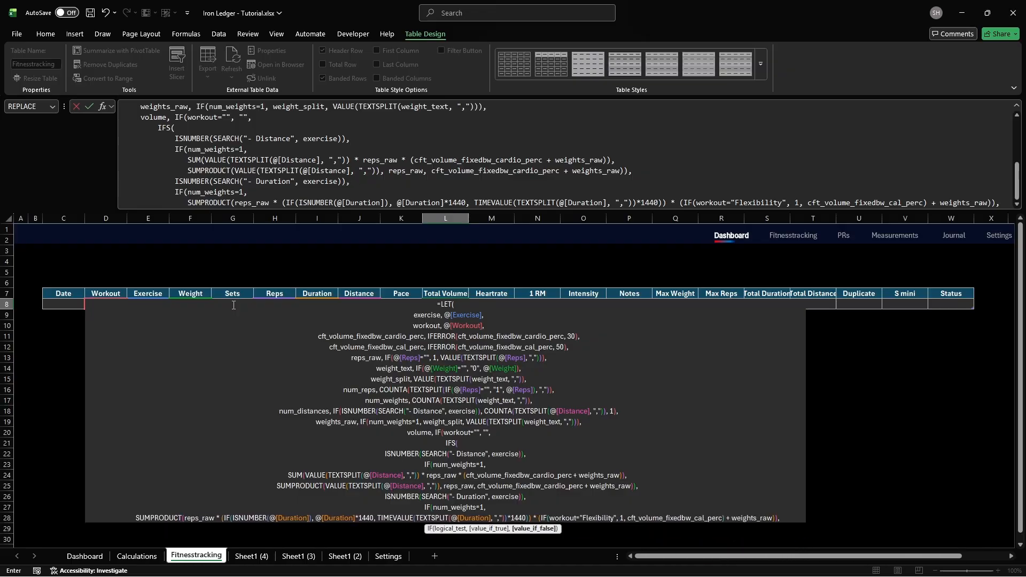
{"action": "key", "text": "alt+Return"}
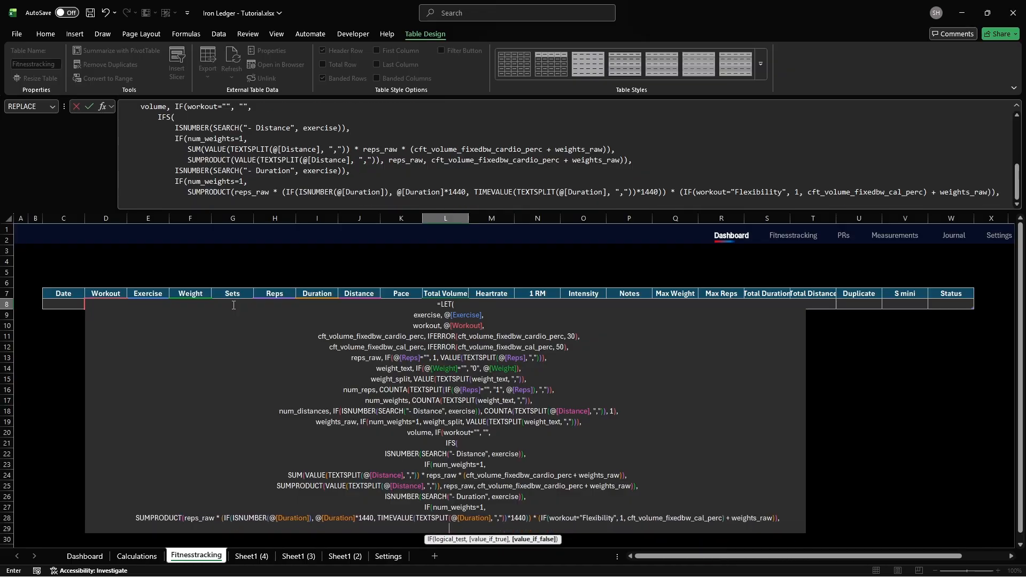
Step: Set the multiple-weights duration result to SUMPRODUCT(reps_raw, IF(ISNUMBER(@[Duration]), @[Duration]*1440, TIMEVALUE(TEXTSPLIT(@[Duration], ","))*1440), IF(workout="Flexibility", 1, cft_volume_fixedbw_cal_perc) + weights_raw) and close the IF
{"action": "type", "text": "SUMPRODUCT("}
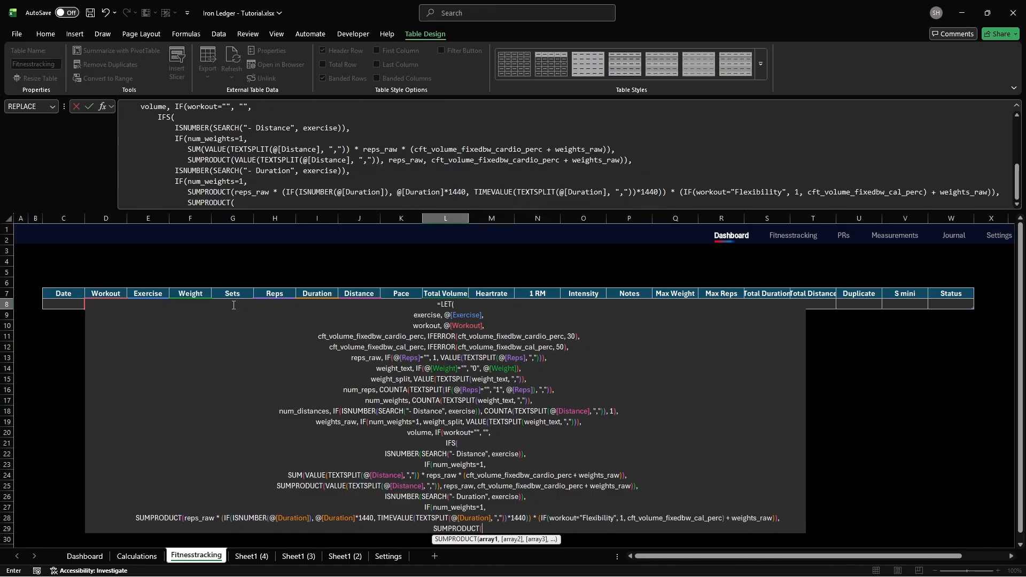
{"action": "type", "text": "reps_raw, IF(ISNUMBER(@[Duration]), @[Duratio"}
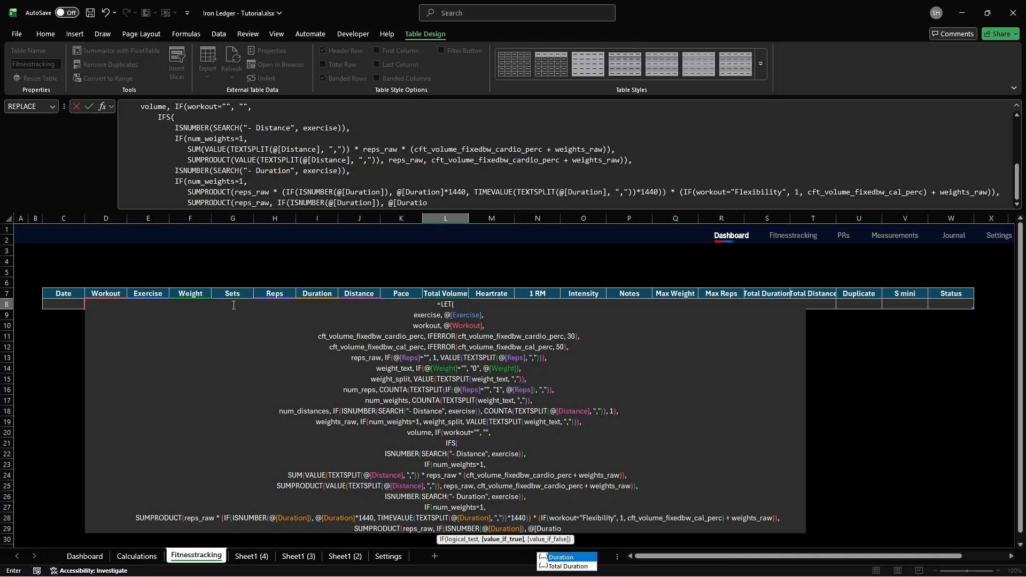
{"action": "type", "text": "n]*1440, TIMEVALUE(TE"}
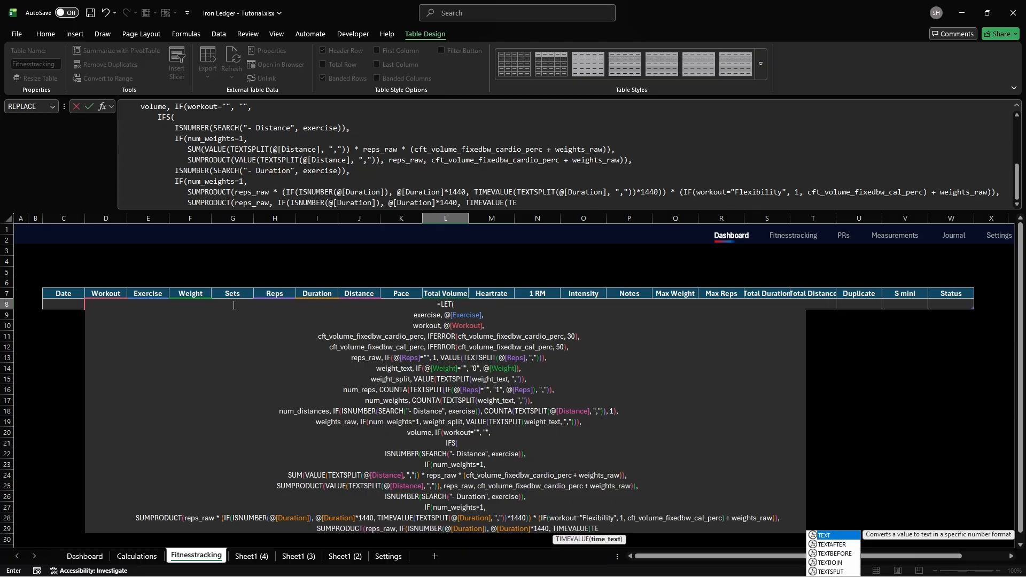
{"action": "type", "text": "XTSPLIT(@[Duration], \",\"))*14"}
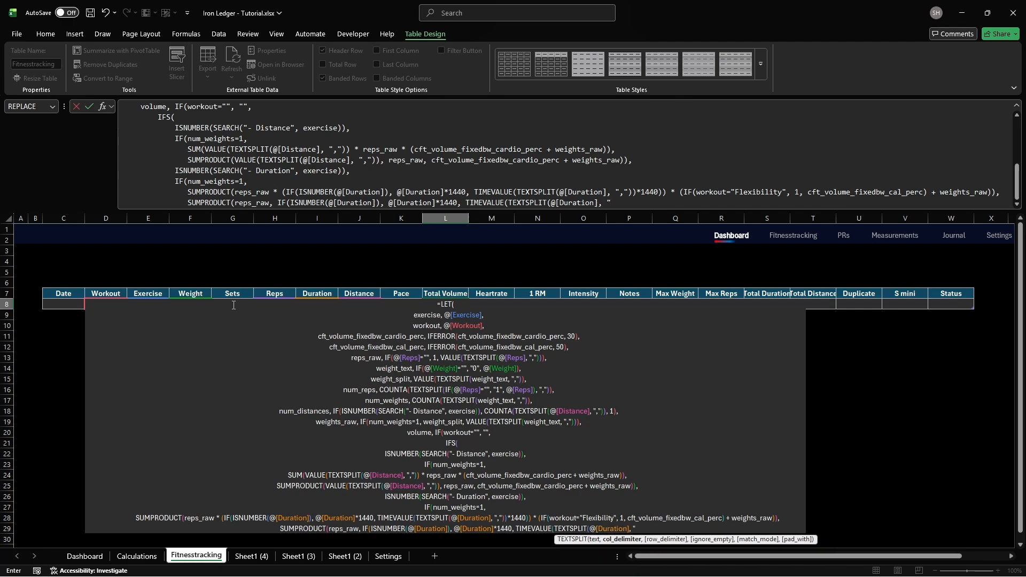
{"action": "type", "text": "40), IF(workou"}
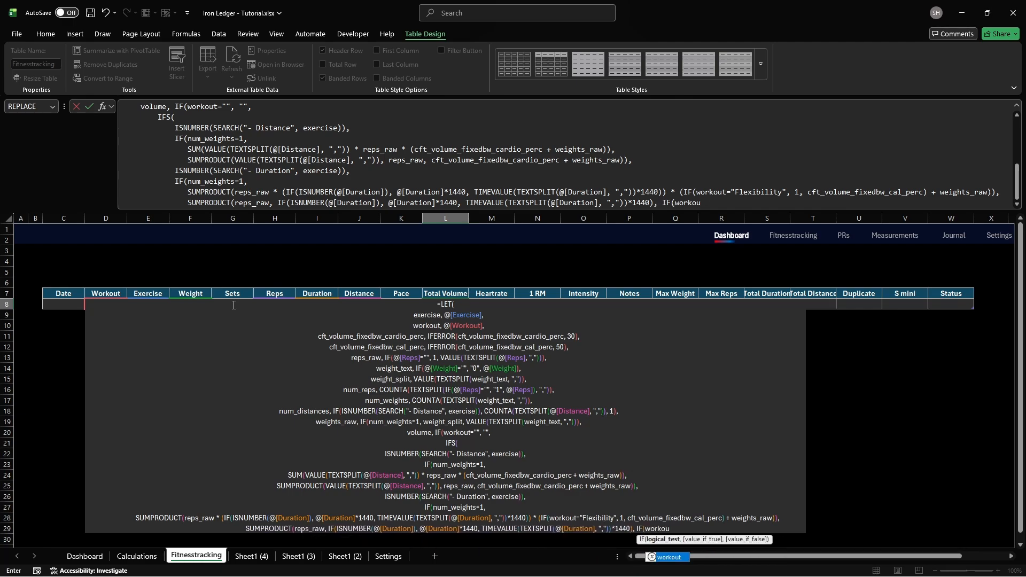
{"action": "type", "text": "t=\"Flexibility\", 1, cft_volume_fi"}
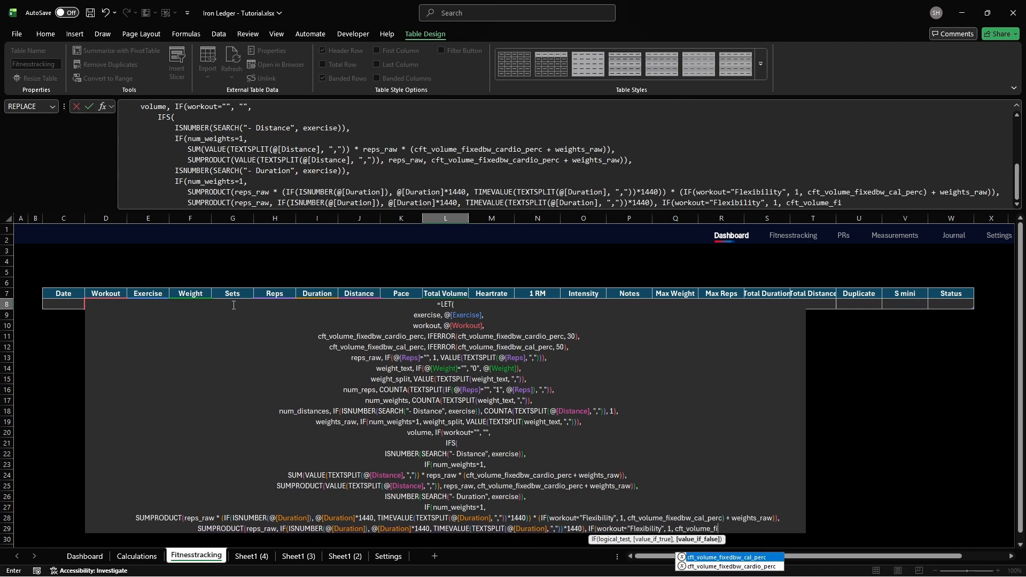
{"action": "key", "text": "Tab"}
{"action": "type", "text": ") + weights"}
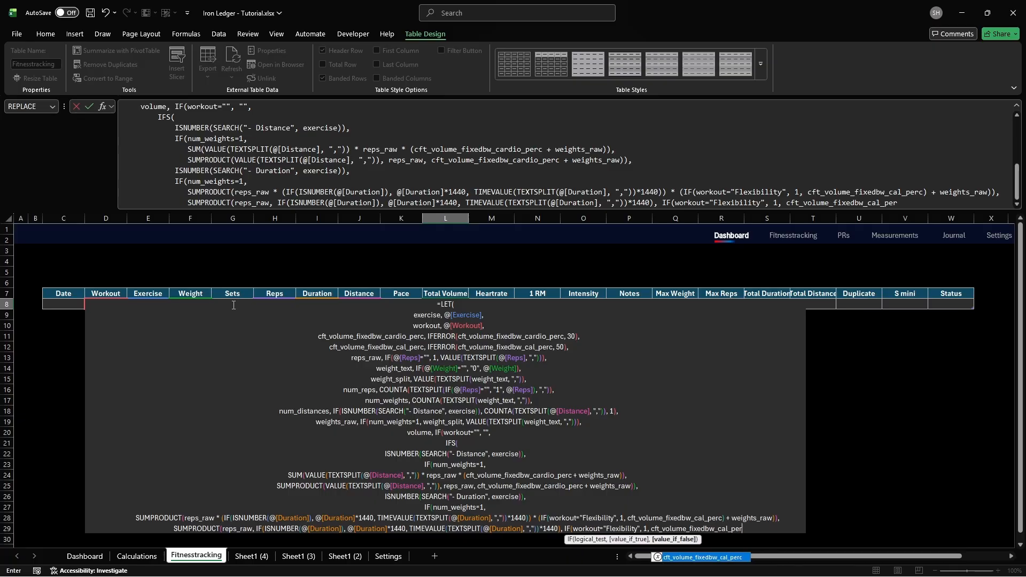
{"action": "key", "text": "Tab"}
{"action": "type", "text": "),"}
{"action": "key", "text": "alt+Return"}
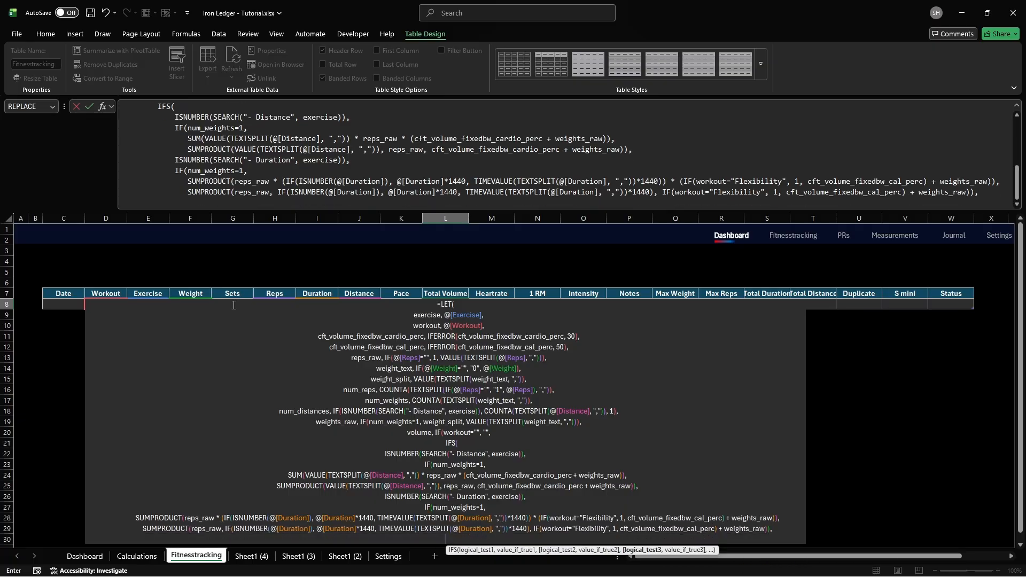
Step: Add the third IFS condition ISNUMBER(SEARCH("- BW", exercise)) and start its result with IF(num_weights=1,
{"action": "type", "text": "ISNUMBER(SEARCH"}
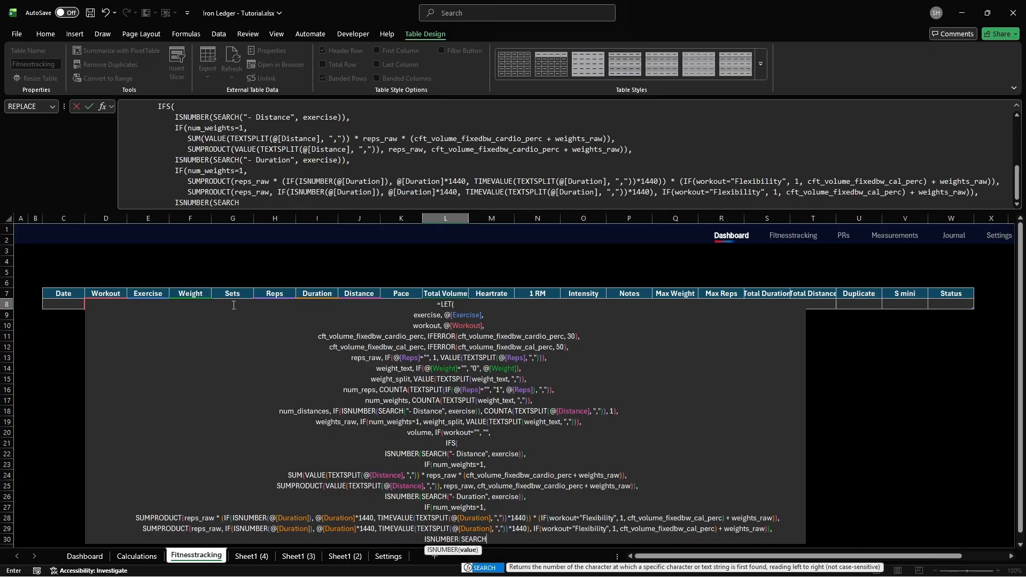
{"action": "type", "text": "(\"- BW\", exercise)),"}
{"action": "key", "text": "alt+Return"}
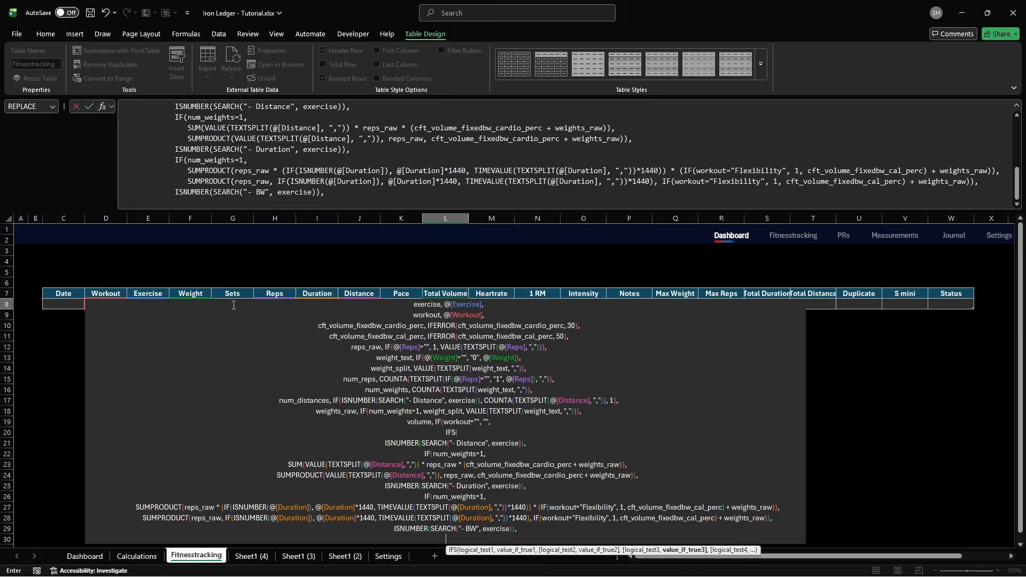
{"action": "type", "text": "IF(num_weig"}
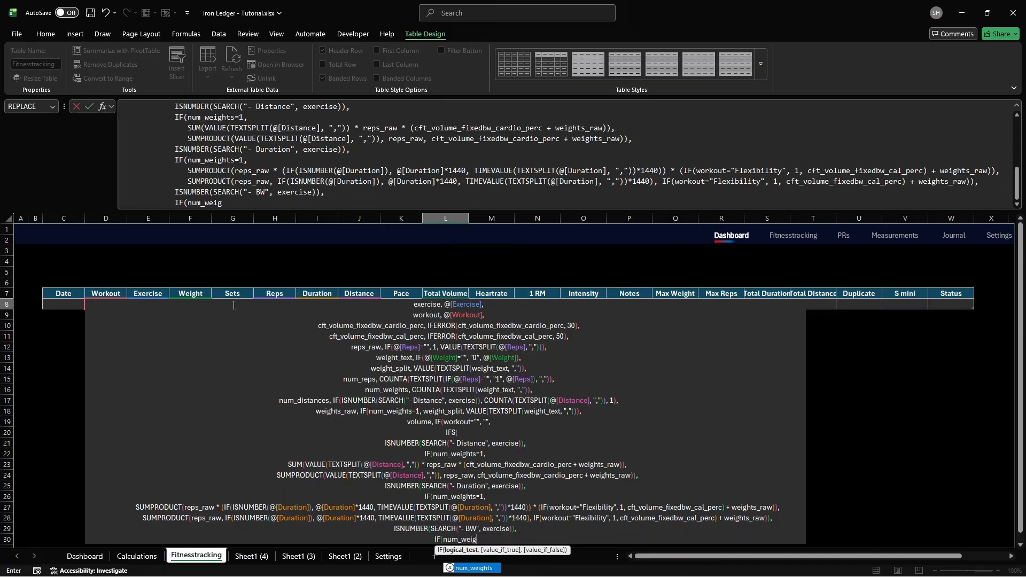
{"action": "type", "text": "hts=1,"}
{"action": "key", "text": "alt+Return"}
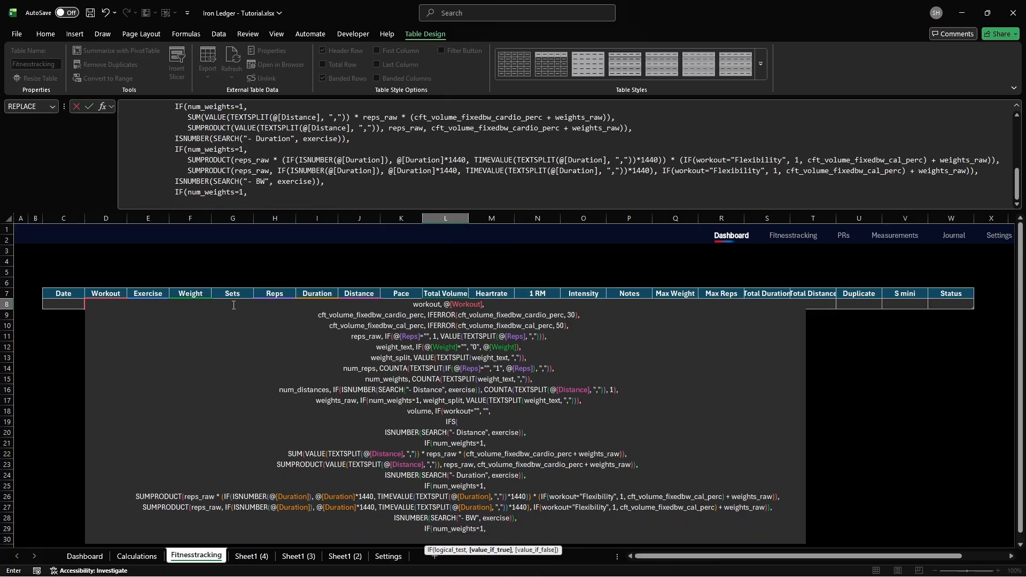
Step: Set the BW results to SUM(reps_raw * (cft_volume_fixedbw_cal_perc + (1 + weights_raw))) for one weight, otherwise SUMPRODUCT(reps_raw, cft_volume_fixedbw_cal_perc + (1 + weights_raw))
{"action": "type", "text": "SUM(reps_raw * (cft_volume_fixedbw_cal_perc"}
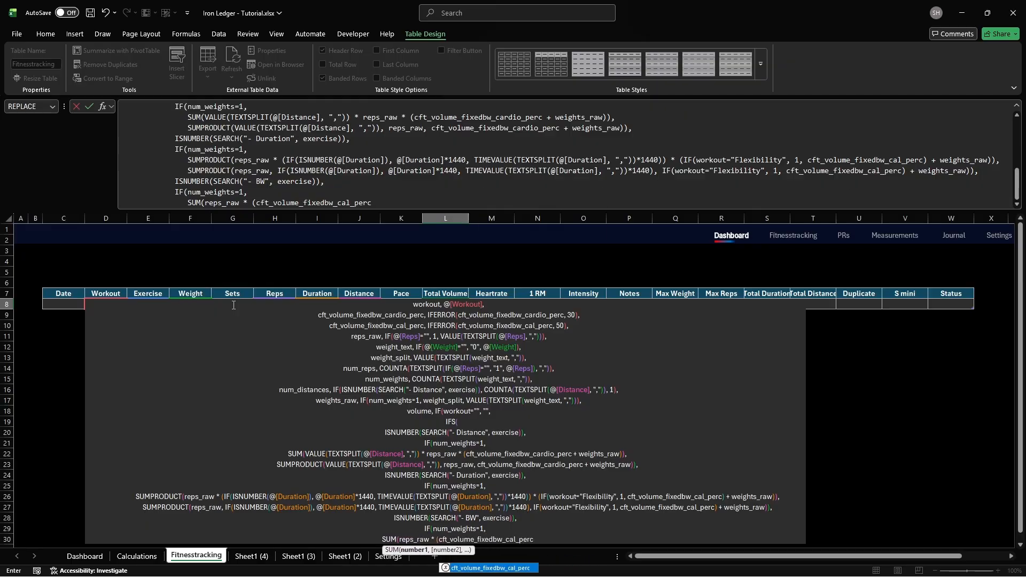
{"action": "type", "text": " + weights_raw"}
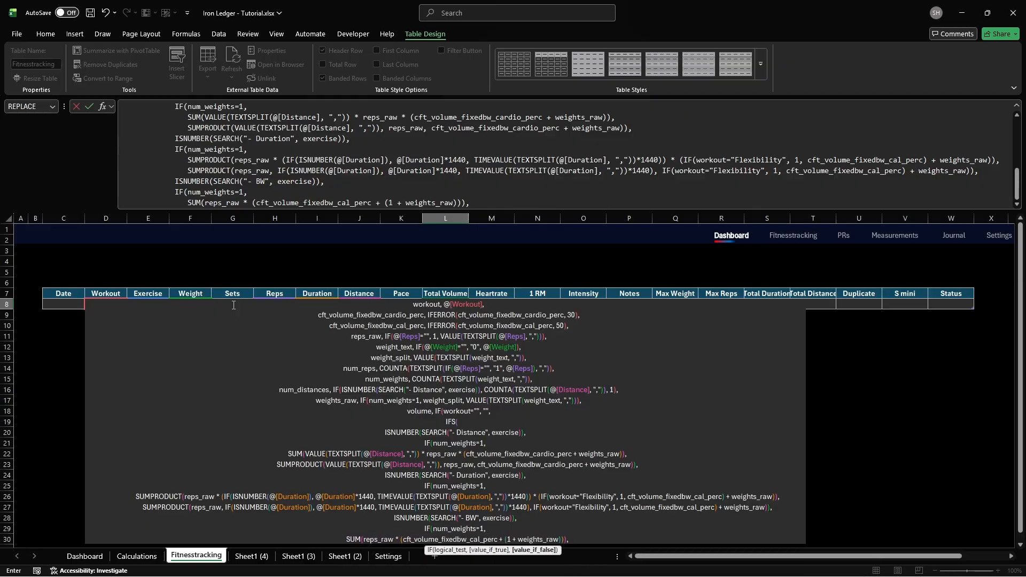
{"action": "type", "text": ")),"}
{"action": "key", "text": "alt+Return"}
{"action": "type", "text": "SUMPRODUCT(reps_raw, cft_volume_fixedbw_cal_perc + ("}
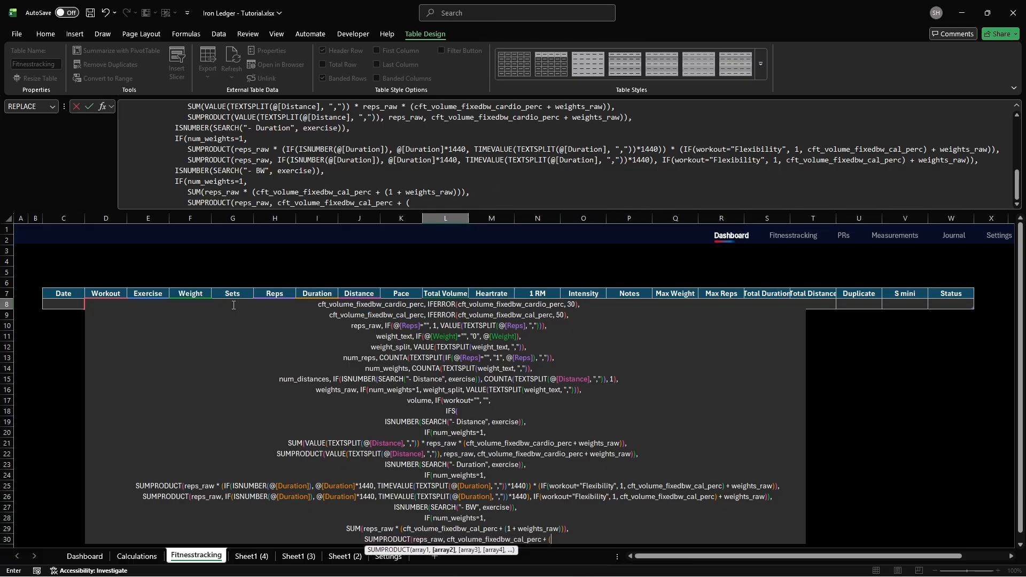
{"action": "type", "text": "1 + weights_raw)),"}
{"action": "key", "text": "alt+Return"}
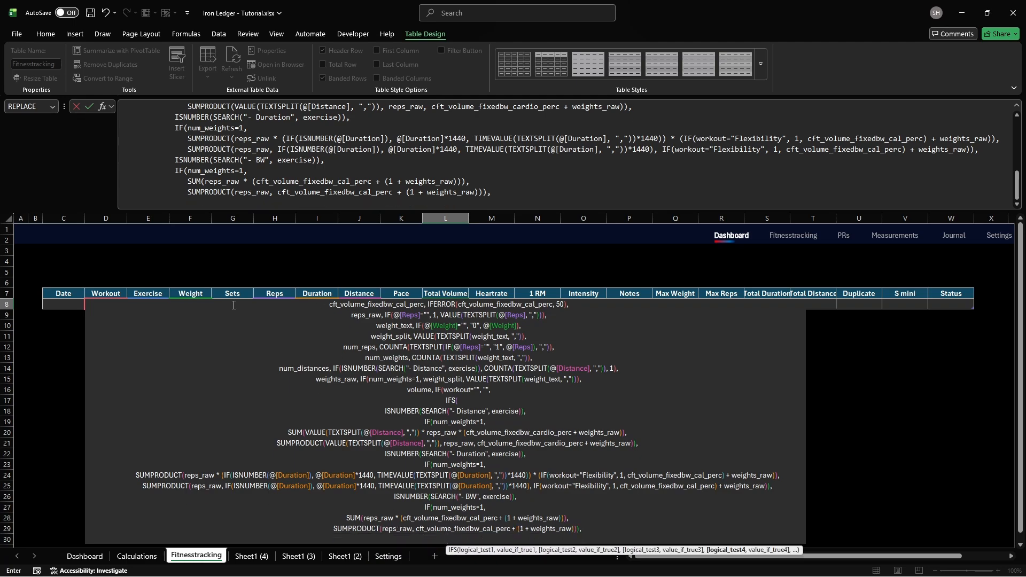
Step: Add the TRUE fallback IF(num_weights=1, SUM(reps_raw) * weights_raw, SUMPRODUCT(reps_raw, weights_raw)) and close the IFS and the volume definition
{"action": "type", "text": "TRUE,             "}
{"action": "type", "text": "I"}
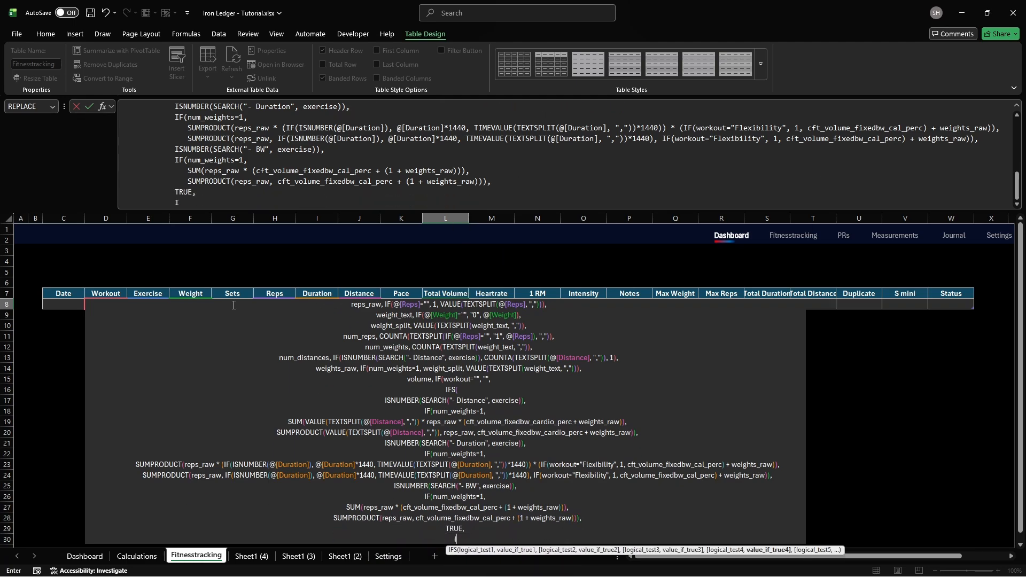
{"action": "type", "text": "F(num_weights=1,"}
{"action": "key", "text": "alt+Return"}
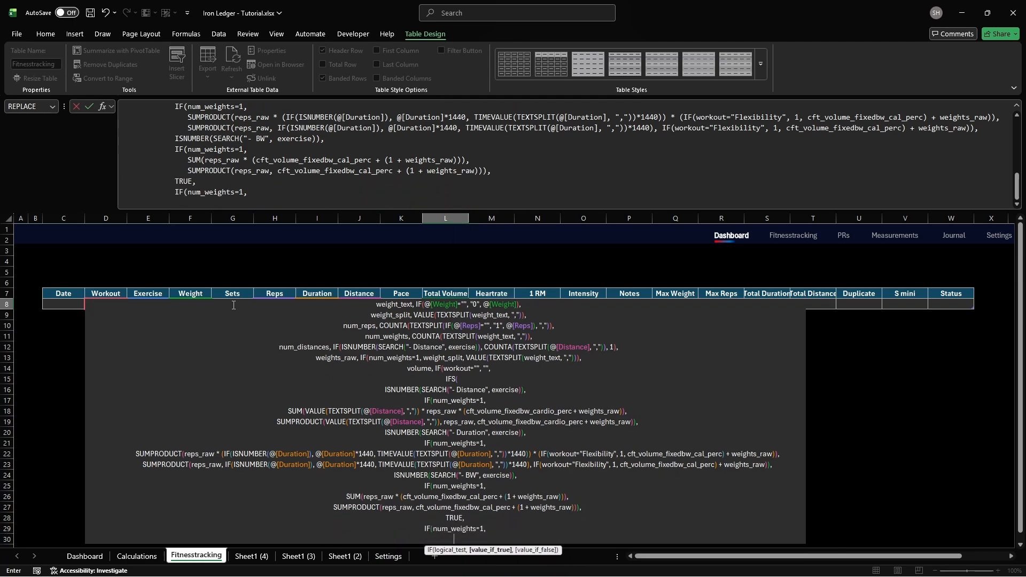
{"action": "type", "text": "SUM(reps_raw) * wei"}
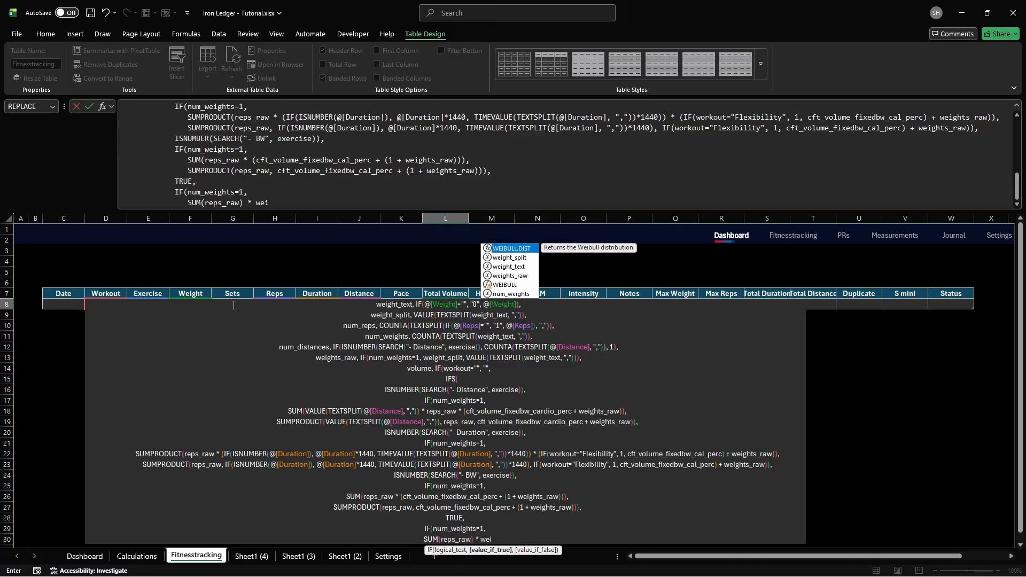
{"action": "type", "text": "ghts_raw,"}
{"action": "key", "text": "alt+Return"}
{"action": "type", "text": "SU"}
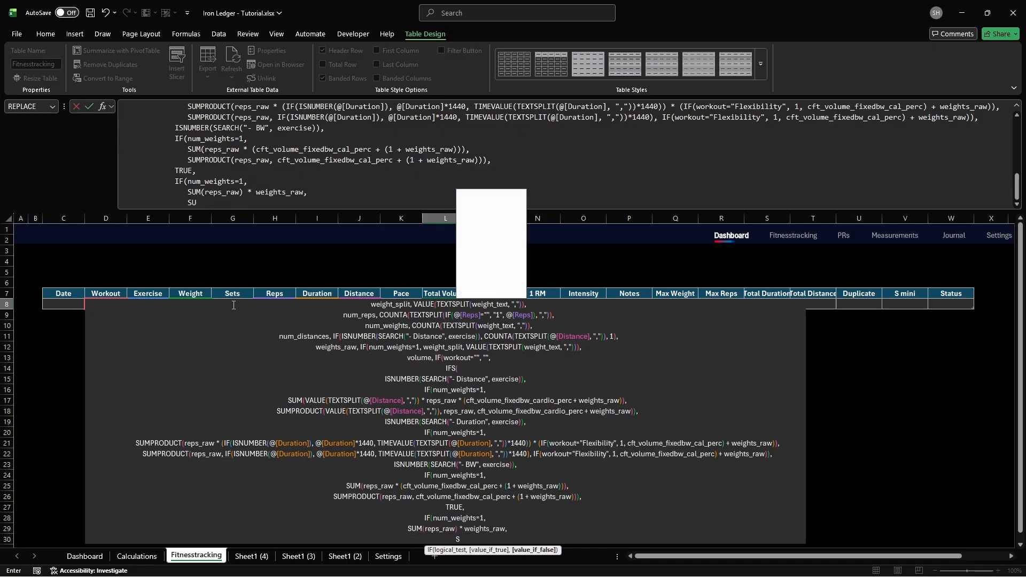
{"action": "type", "text": "MPRODUCT(reps_raw, weights_raw))"}
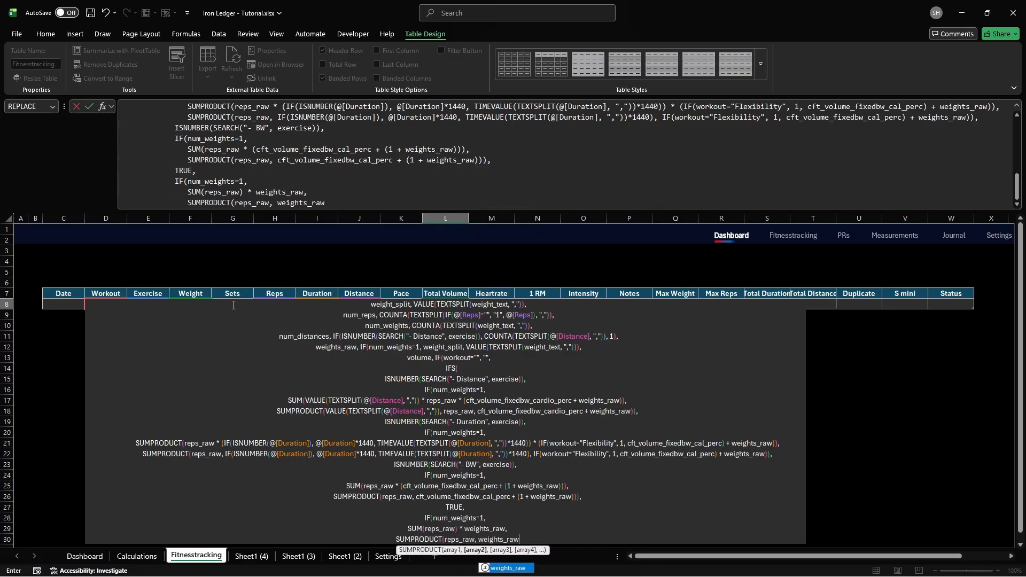
{"action": "key", "text": "alt+Return"}
{"action": "type", "text": ")"}
{"action": "key", "text": "alt+Return"}
{"action": "type", "text": "),"}
{"action": "key", "text": "alt+Return"}
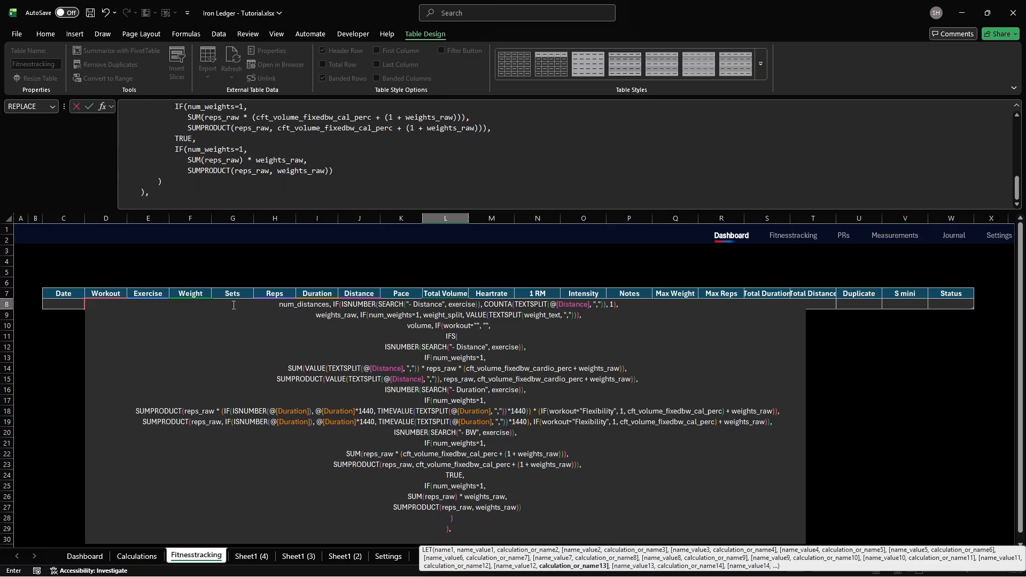
Step: Finish the Total Volume LET formula with IFERROR(IF(ISNUMBER(SEARCH("- Duration", exercise)), ROUND(volume, 2), volume), "")
{"action": "type", "text": "IFERROR(IF(ISNUMBER(SEARCH(\"- Duratio"}
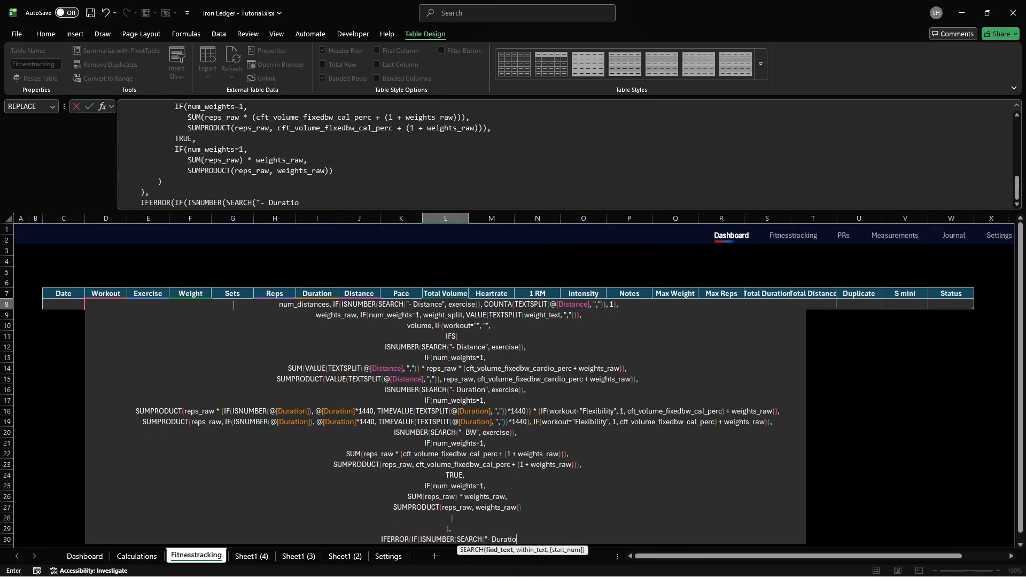
{"action": "type", "text": "n\", exercise"}
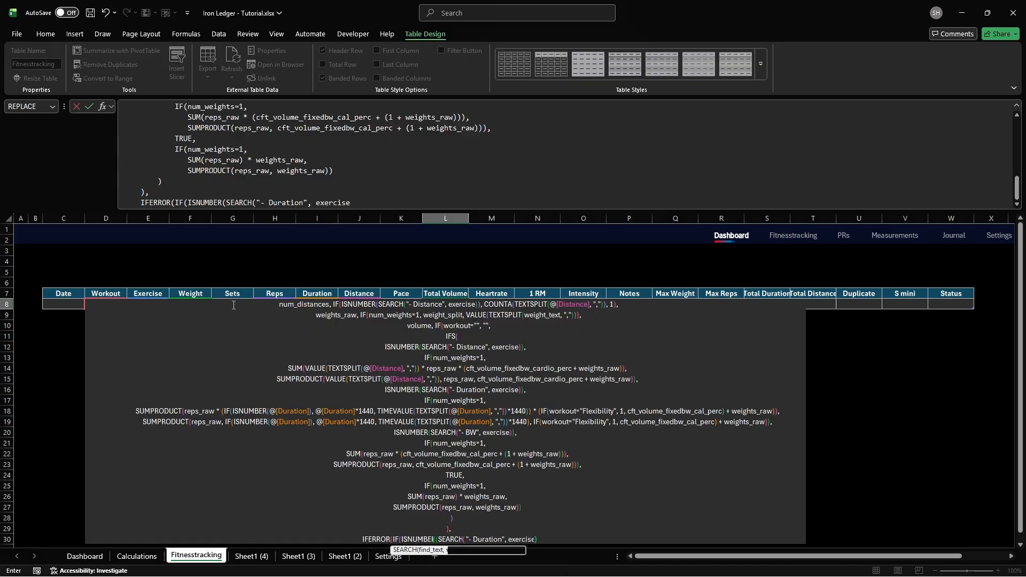
{"action": "type", "text": ")), ROUND(volume, 2), vo"}
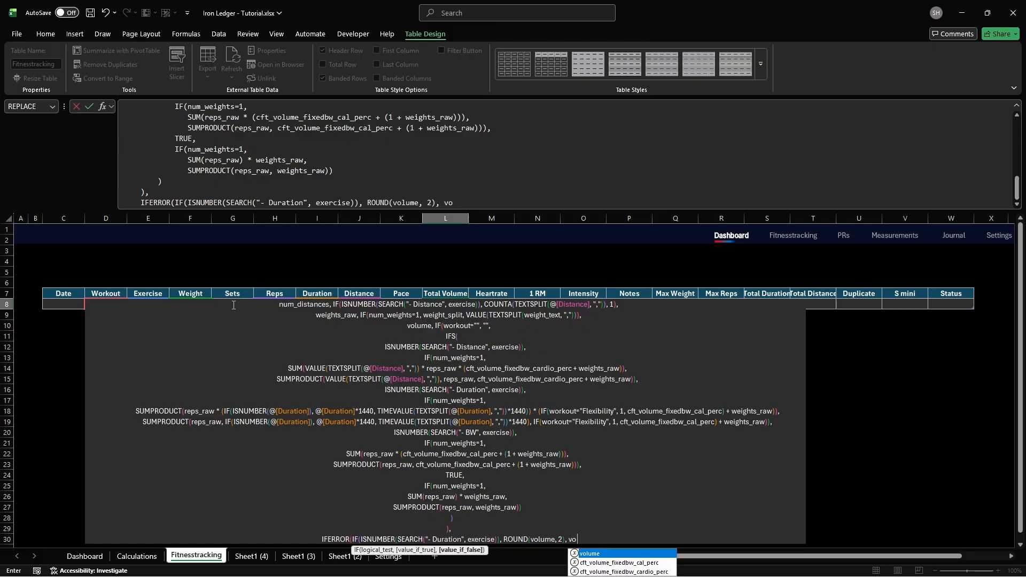
{"action": "type", "text": "lume), \"\")"}
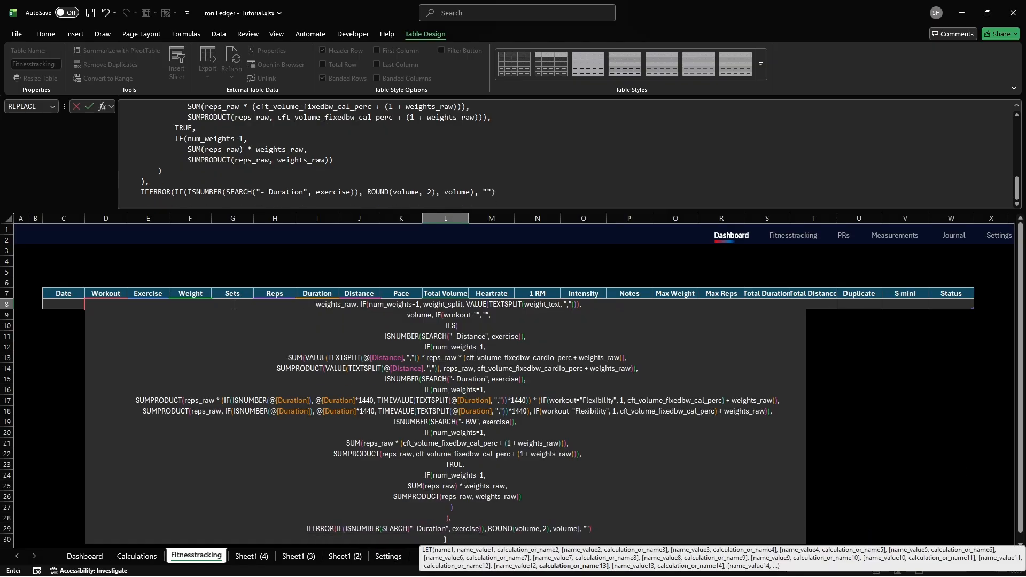
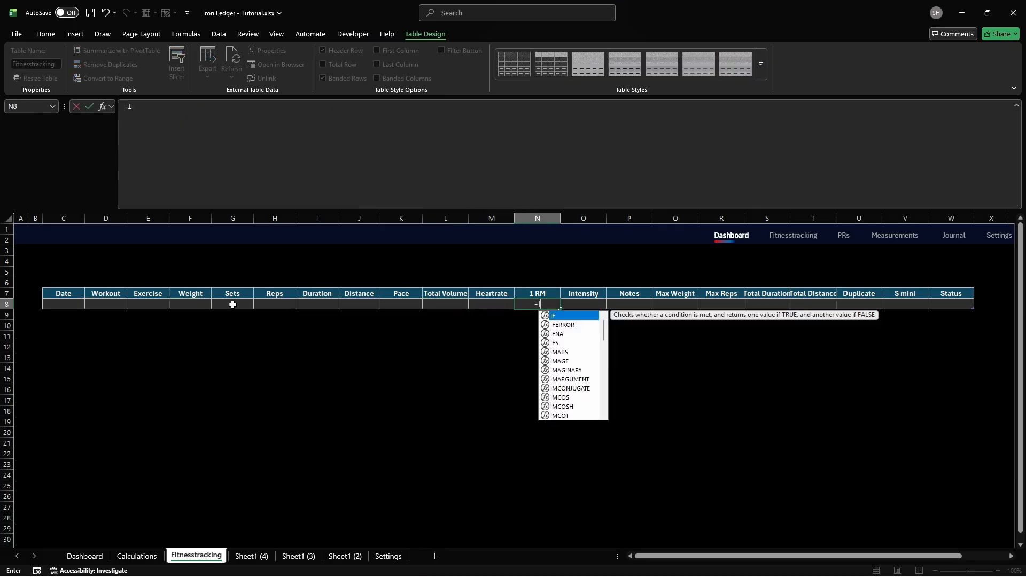
Step: Start the 1 RM column formula with =IF(OR(@[Exercise]="", ISNUMBER(MATCH(@[Exercise], cft_combexer_distance, 0))), "",
{"action": "type", "text": "R("}
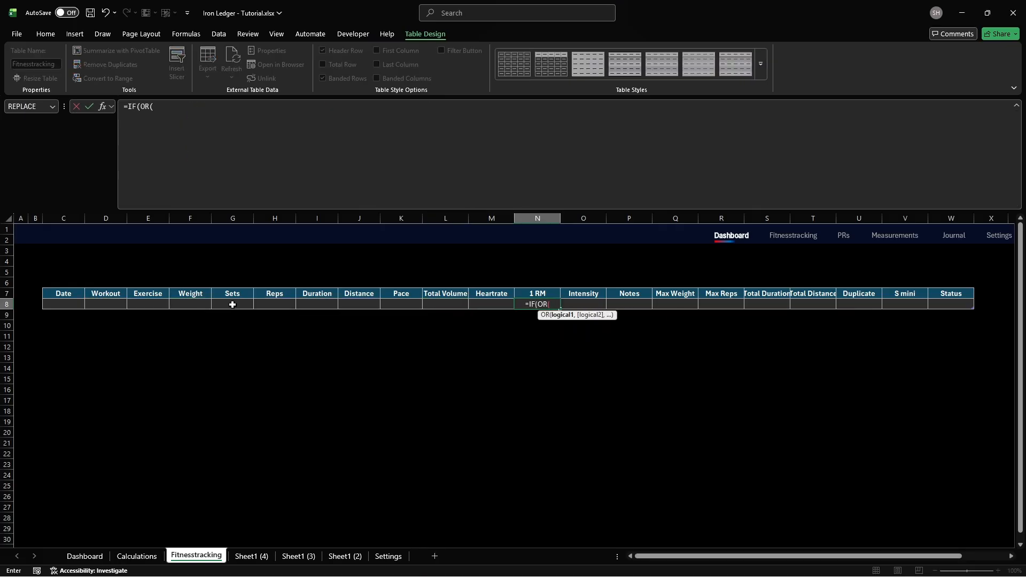
{"action": "type", "text": "@[Exercise]=\"\", ISNUMBER("}
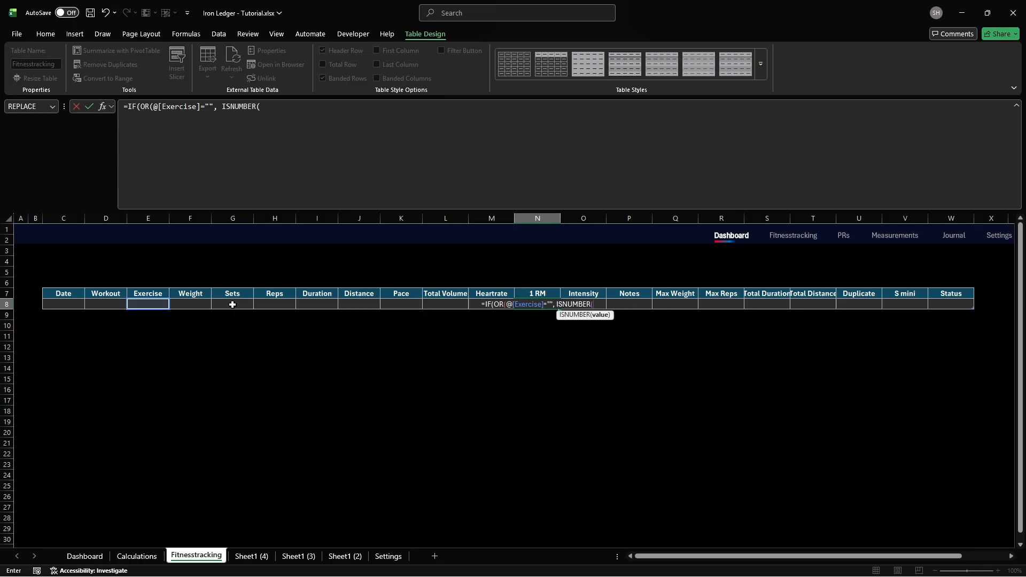
{"action": "type", "text": "MATCH(@[Exercise], cft_co"}
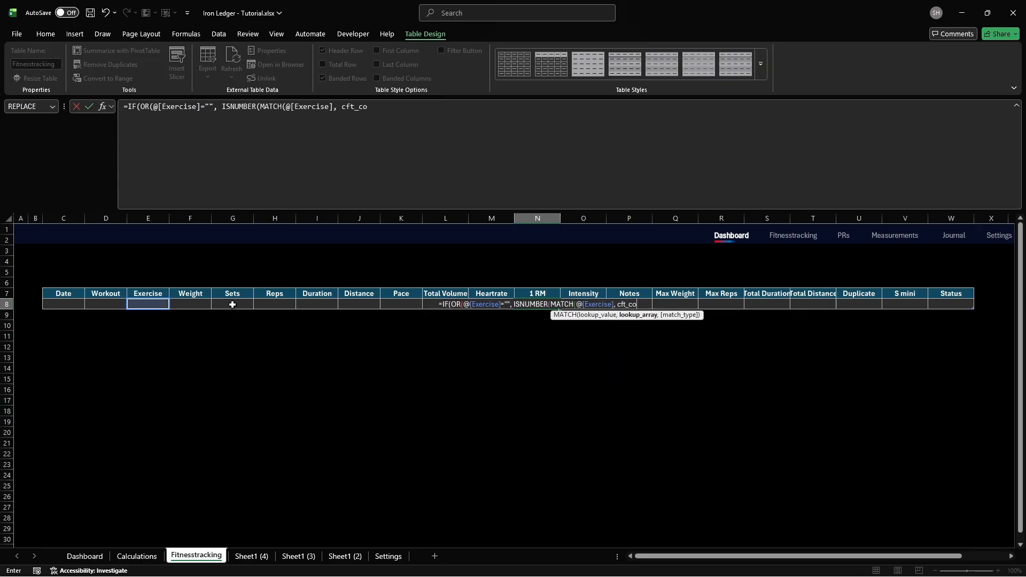
{"action": "type", "text": "mbexer_distance, 0))), \"\","}
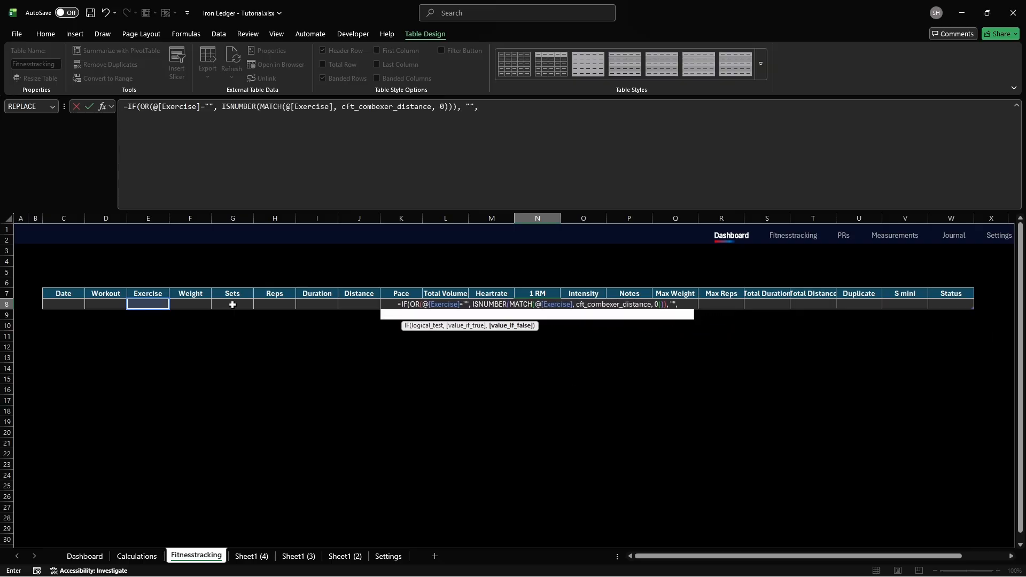
Step: Complete the 1 RM formula with LET(result, @[Max Weight]*(1+@[Max Reps]/30), IF(result=0, "", result))) and enter it
{"action": "key", "text": "alt+Return"}
{"action": "type", "text": "LET(result, @[Max Weight]*(1+@"}
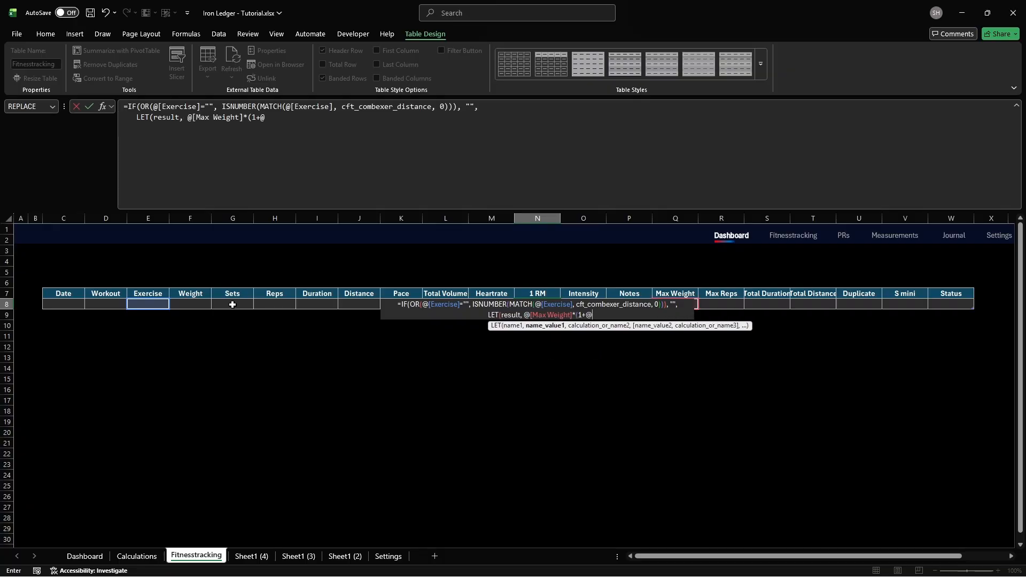
{"action": "type", "text": "[Max Reps]/30),"}
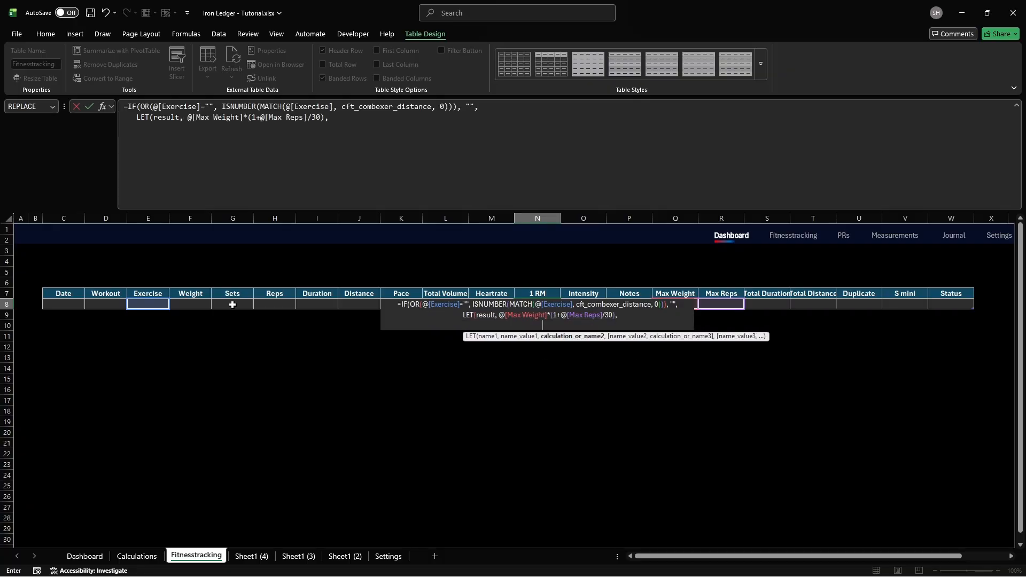
{"action": "key", "text": "alt+Return"}
{"action": "type", "text": "IF(result=0, \"\", result)))"}
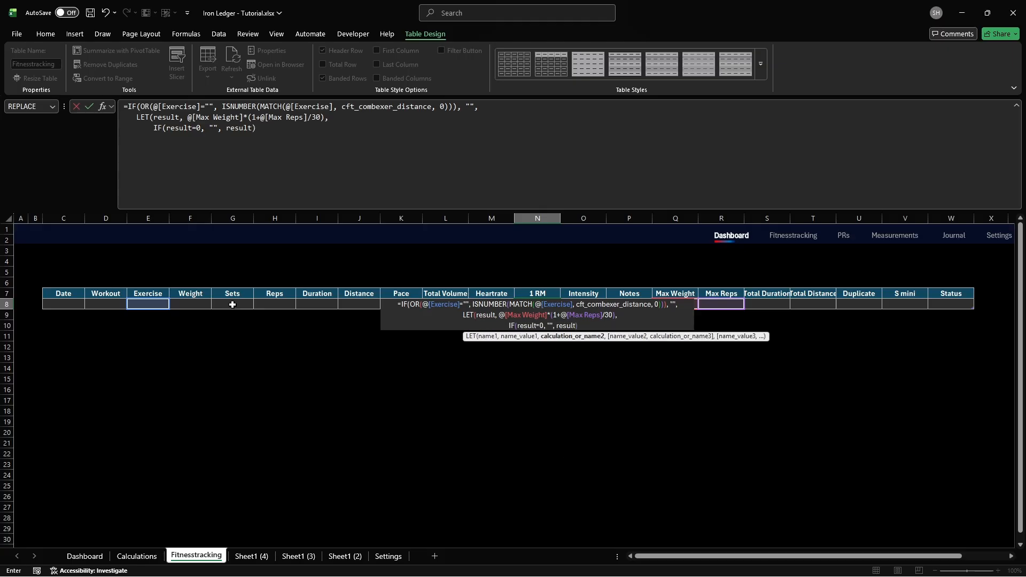
{"action": "key", "text": "Tab"}
{"action": "type", "text": "=IF([@Exercise]="}
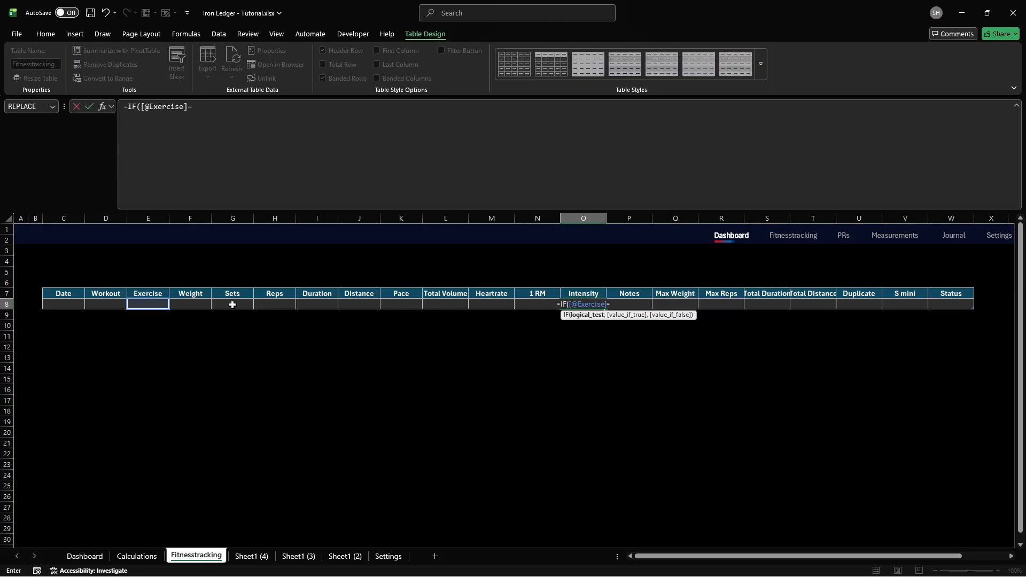
{"action": "type", "text": "\"\",\"-\","}
{"action": "key", "text": "alt+Return"}
{"action": "type", "text": "IF([@Heartrate]<>\"\","}
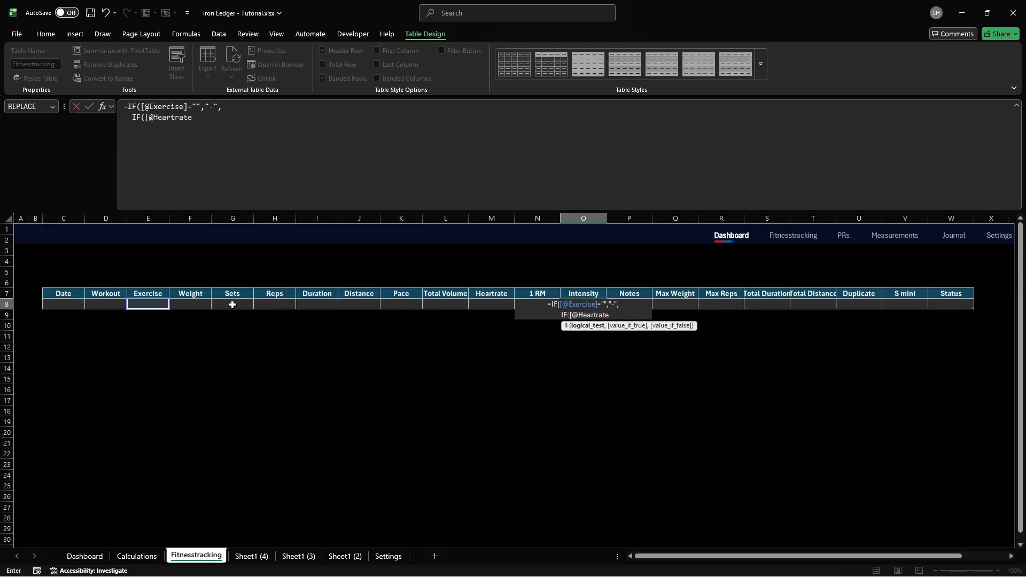
{"action": "key", "text": "alt+Return"}
{"action": "type", "text": "LET("}
{"action": "key", "text": "alt+Return"}
Step: Define the LET names Age as cs_age, LightThreshold as 0.7, HeavyThreshold as 0.85 and MaxHR as 220-Age in the Intensity formula
{"action": "type", "text": "Age, cs_age,"}
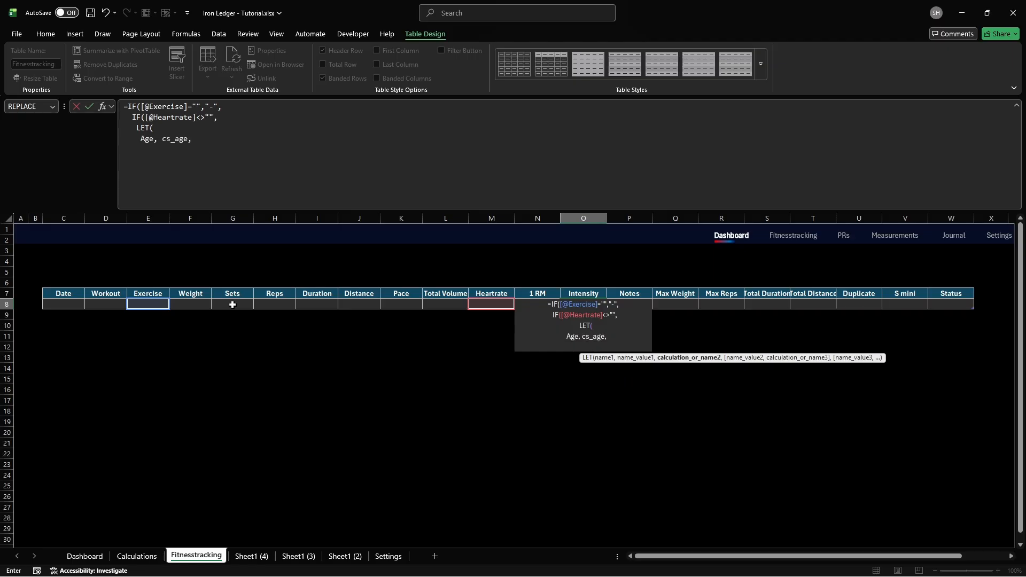
{"action": "key", "text": "alt+Return"}
{"action": "type", "text": "LightThreshold, 0.7,"}
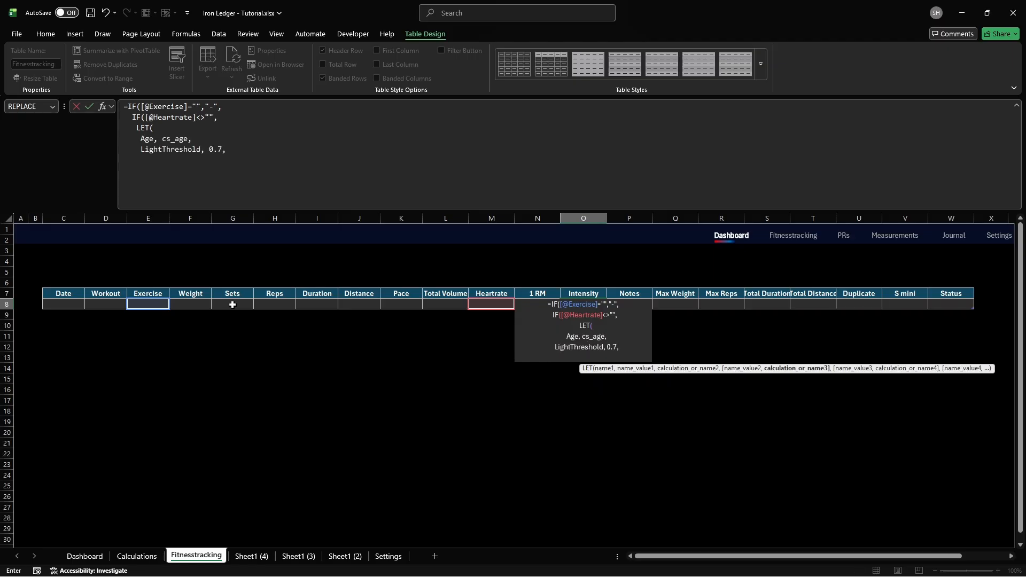
{"action": "key", "text": "alt+Return"}
{"action": "type", "text": "HeavyThreshold, 0.85,"}
{"action": "key", "text": "alt+Return"}
{"action": "type", "text": "MaxHR, 220-"}
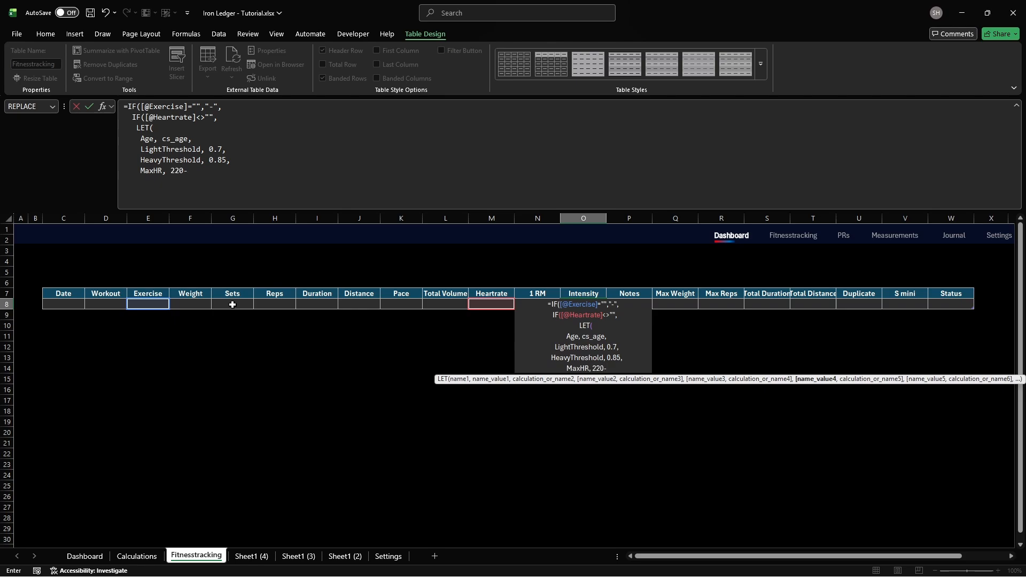
{"action": "type", "text": "Age,     HRValue, IF(I"}
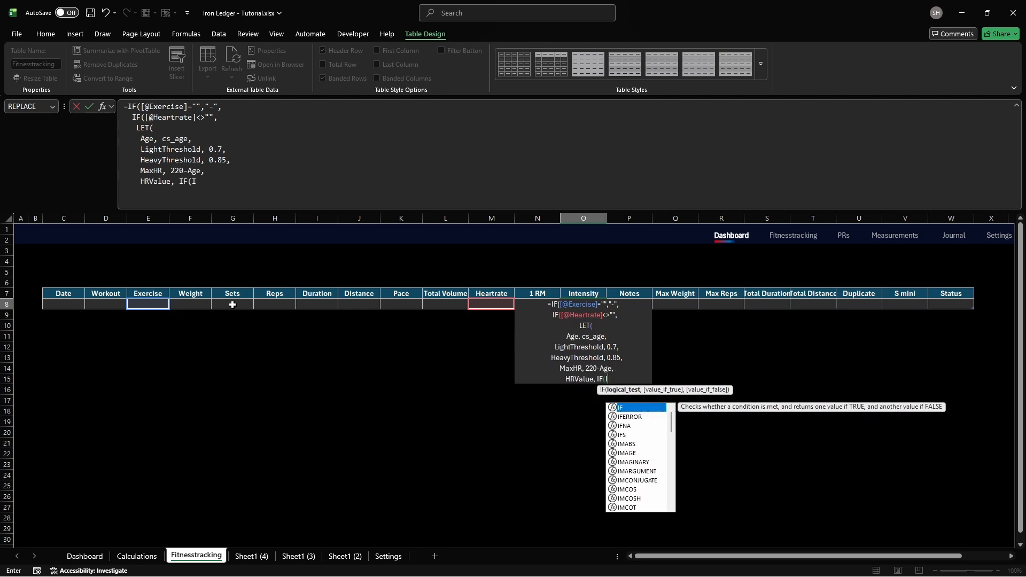
{"action": "type", "text": "SNUMBER([@Heartrat"}
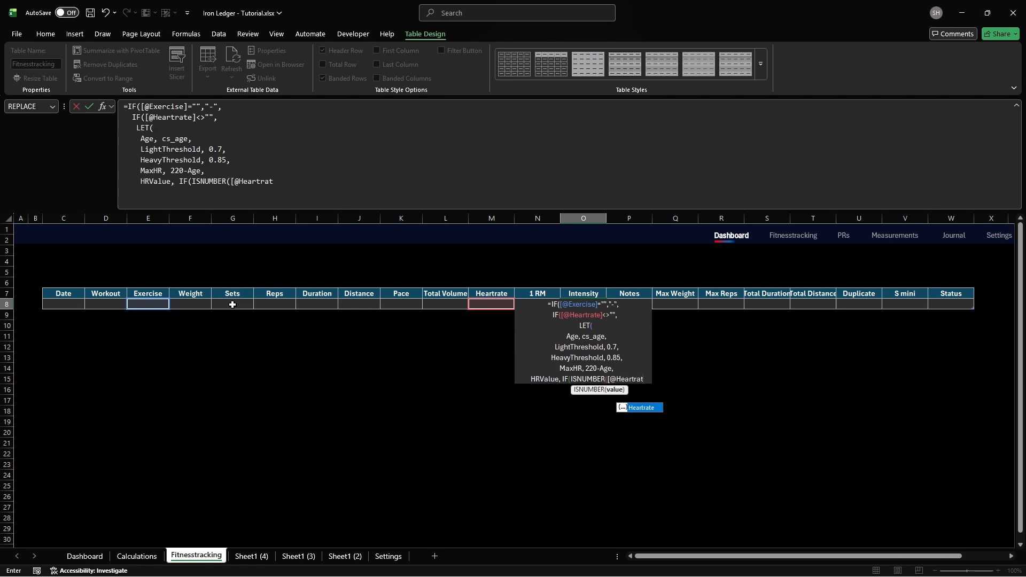
{"action": "type", "text": "e]), [@Heartrate], VALU"}
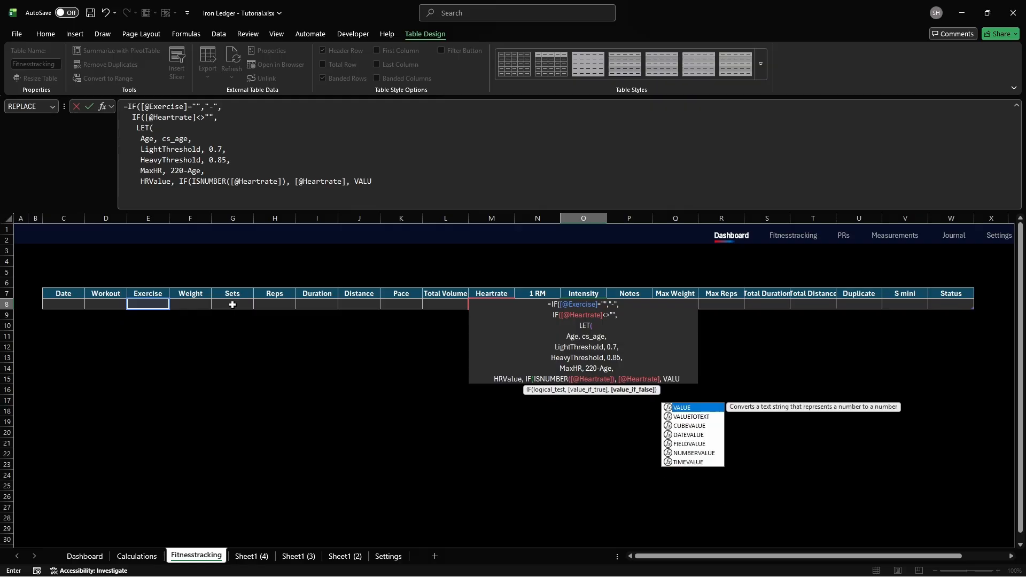
{"action": "type", "text": "E(LEFT([@Heartrate], FI"}
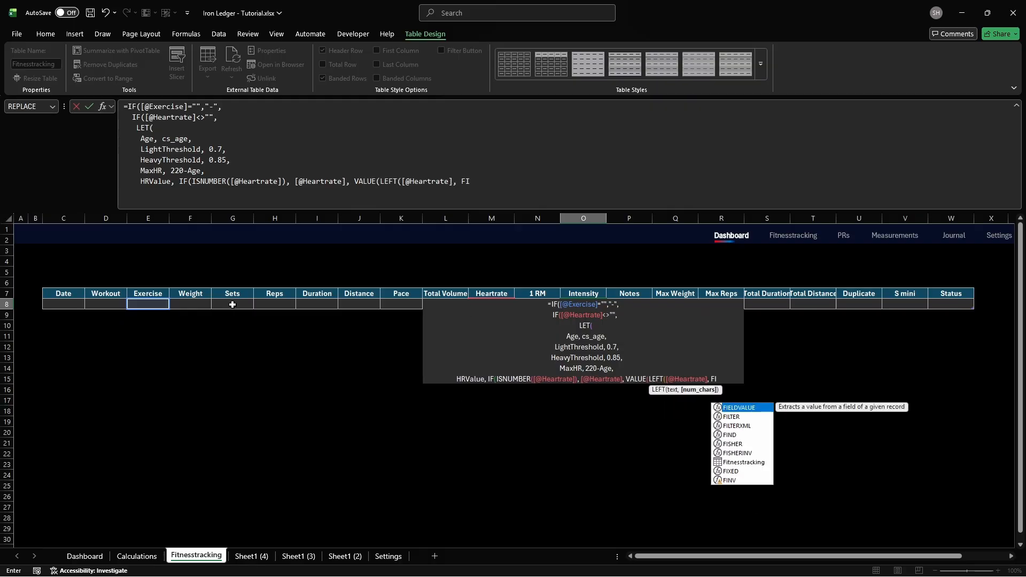
{"action": "type", "text": "ND(\" \", [@Heartrate]&\" \""}
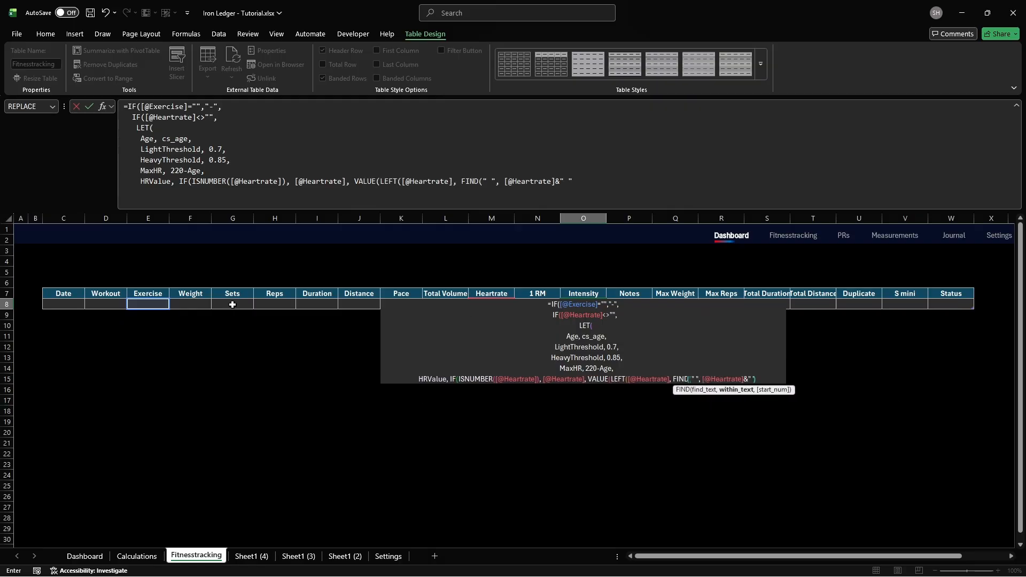
{"action": "type", "text": ")-1))),"}
{"action": "key", "text": "alt+Return"}
Step: Define HRPercent as HRValue/MaxHR in the Intensity formula and return "Light" when HRPercent < LightThreshold
{"action": "type", "text": "HRPercent, H"}
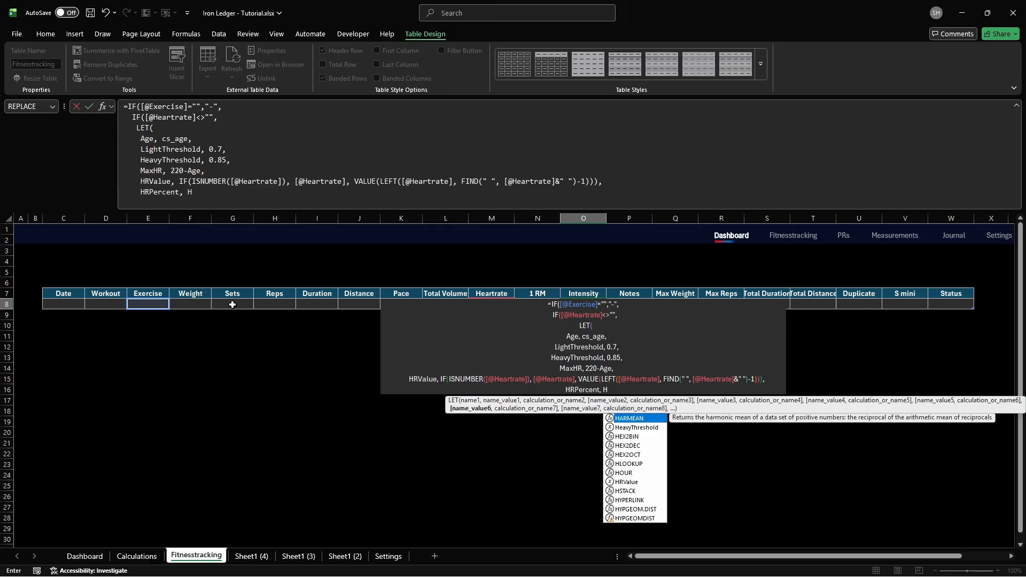
{"action": "type", "text": "RValue/MaxHR,     IF(H"}
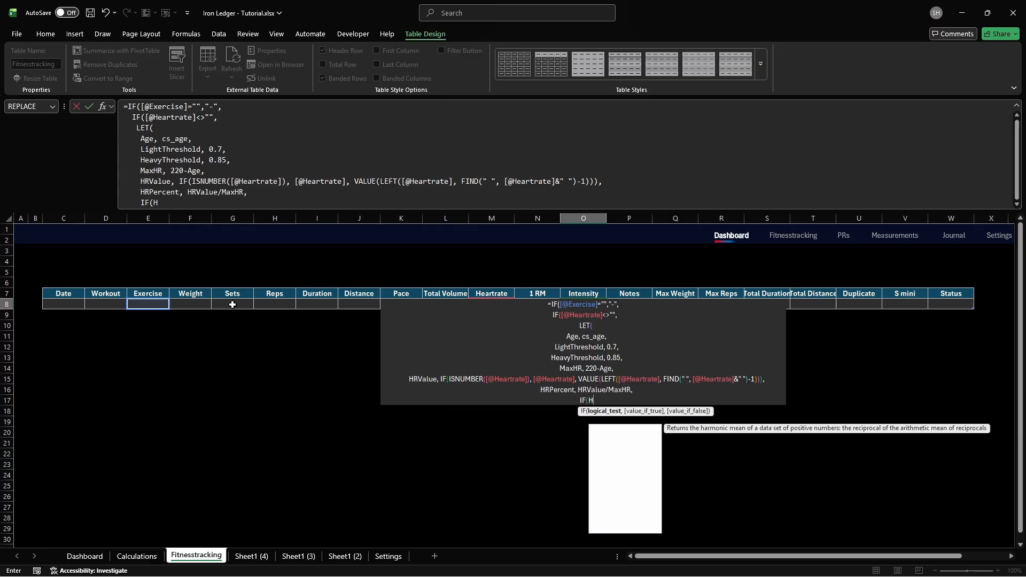
{"action": "type", "text": "RPercent < LightTh"}
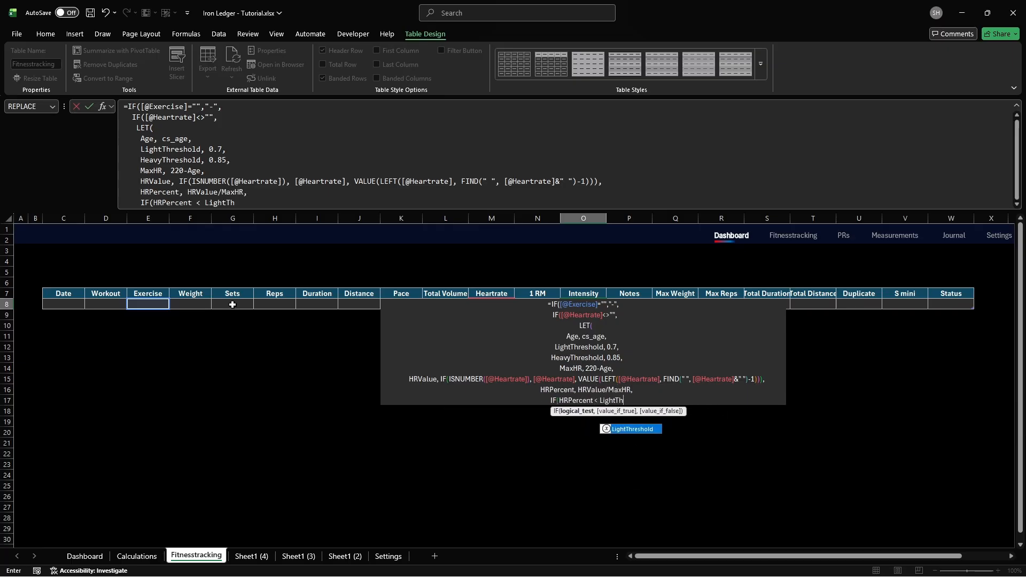
{"action": "type", "text": "reshold, \"Light\","}
{"action": "key", "text": "alt+Return"}
Step: Add a nested IF returning "Medium" when HRPercent < HeavyThreshold and otherwise "Heavy", and complete and enter the Intensity formula
{"action": "type", "text": "IF"}
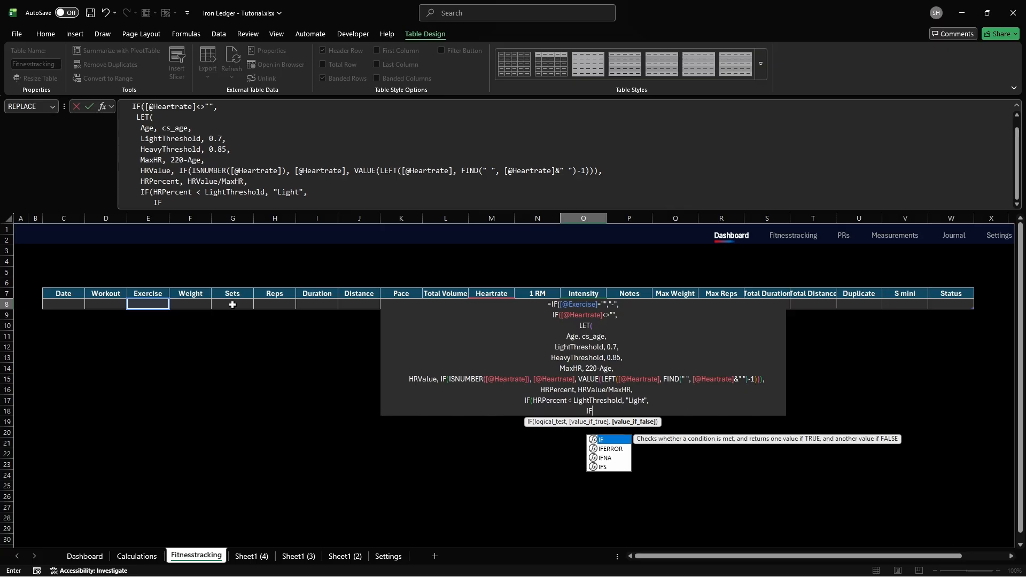
{"action": "type", "text": "(HRPercent < HeavyThres"}
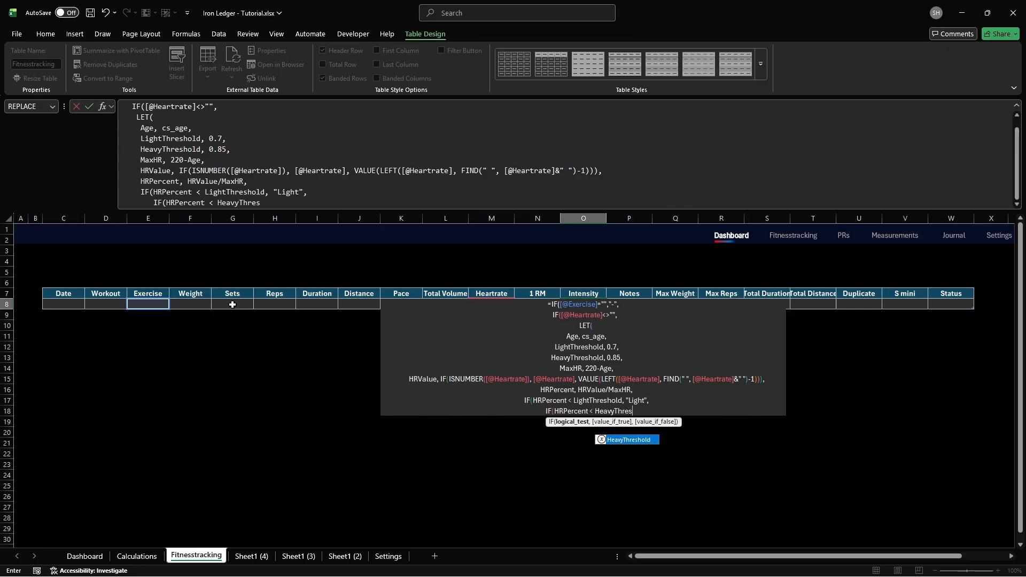
{"action": "type", "text": "hold, \"Medium\", \"He"}
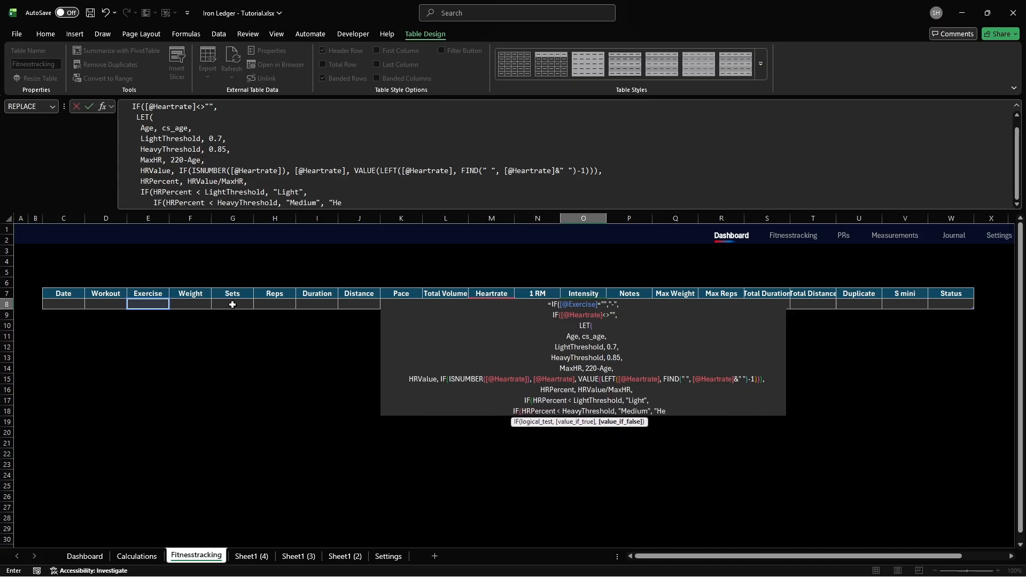
{"action": "type", "text": "avy\"))"}
{"action": "key", "text": "alt+Return"}
{"action": "type", "text": "),\"Heavy\")"}
{"action": "key", "text": "Tab"}
Step: Enter =IFERROR(MAX(VALUE(TEXTSPLIT(@[Weight],","))),0) as the Max Weight column formula
{"action": "key", "text": "Tab"}
{"action": "type", "text": "=I"}
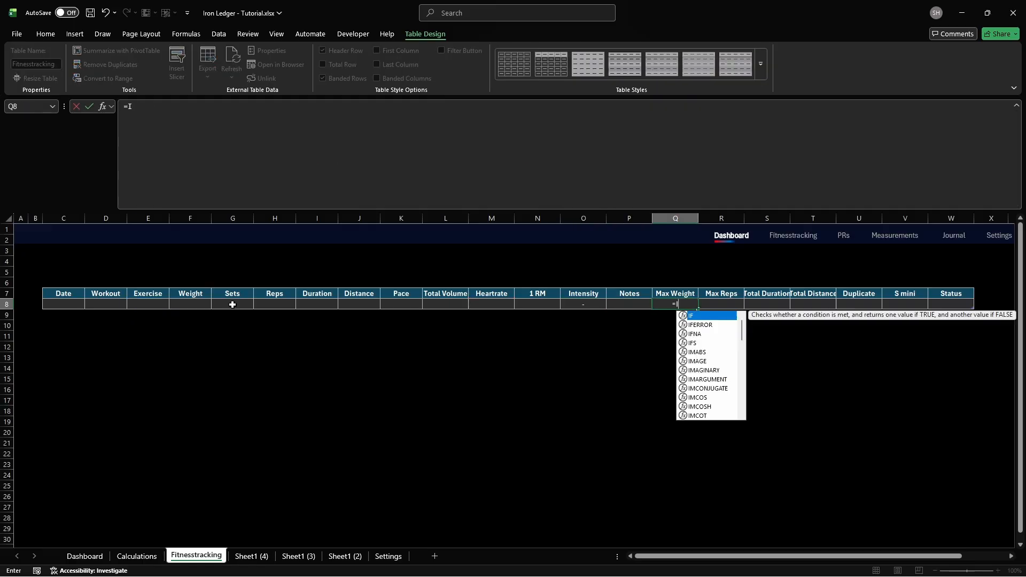
{"action": "type", "text": "FERROR(MAX(VALUE(TEXTS"}
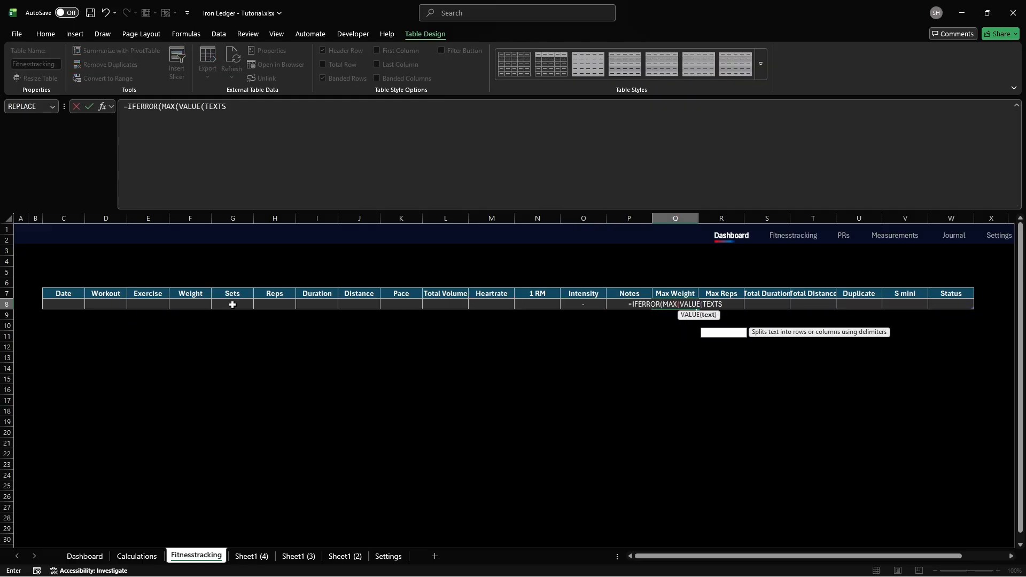
{"action": "type", "text": "PLIT(@[Weight],\",\"))),0)"}
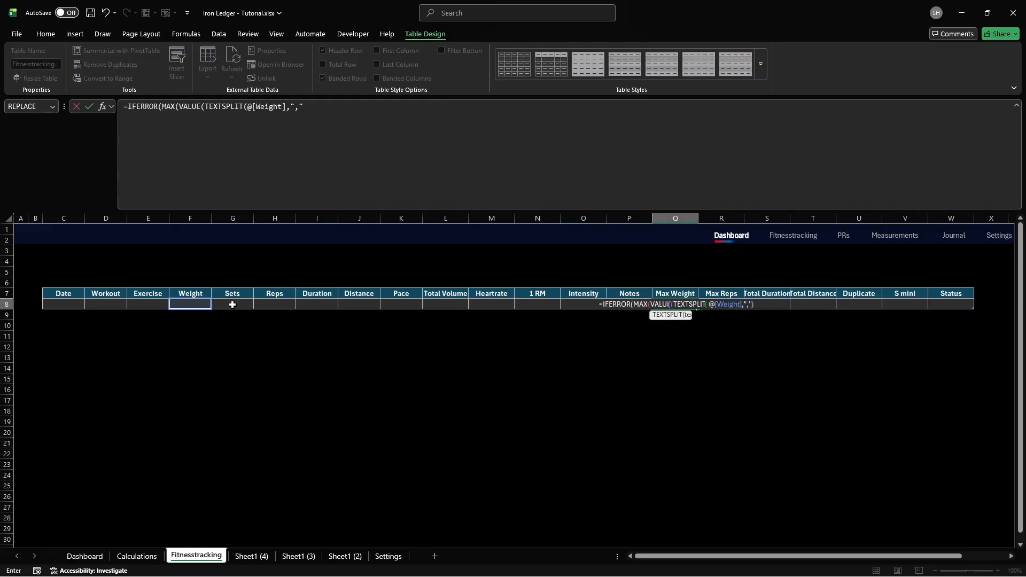
{"action": "key", "text": "Tab"}
Step: Enter =IFERROR(MAX(VALUE(TEXTSPLIT(@[Reps],","))),0) as the Max Reps column formula
{"action": "type", "text": "=IFERROR(MAX(VA"}
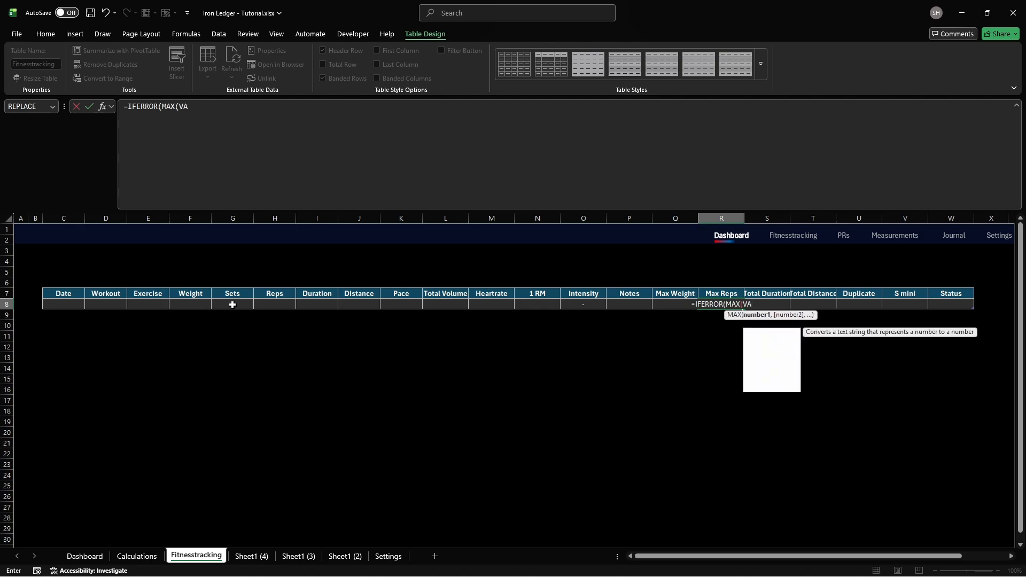
{"action": "type", "text": "LUE(TEXTSPLIT(@[Reps"}
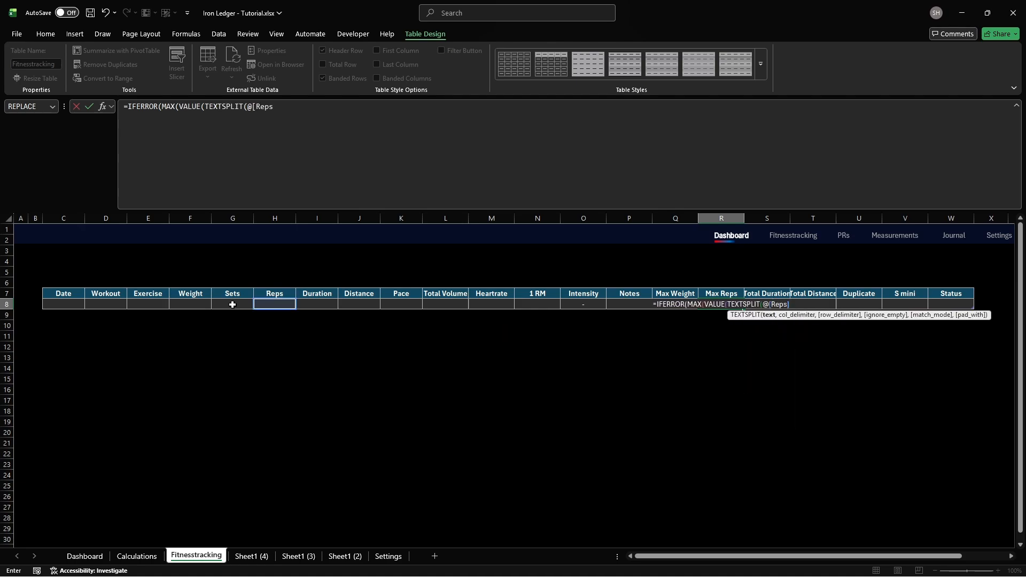
{"action": "type", "text": "],\",\"))),0)"}
{"action": "key", "text": "Tab"}
Step: Enter =IFERROR(SUM(TIMEVALUE(TEXTSPLIT(@[Duration],","))), @[Duration]) as the Total Duration column formula
{"action": "type", "text": "=IFERROR(SUM(T"}
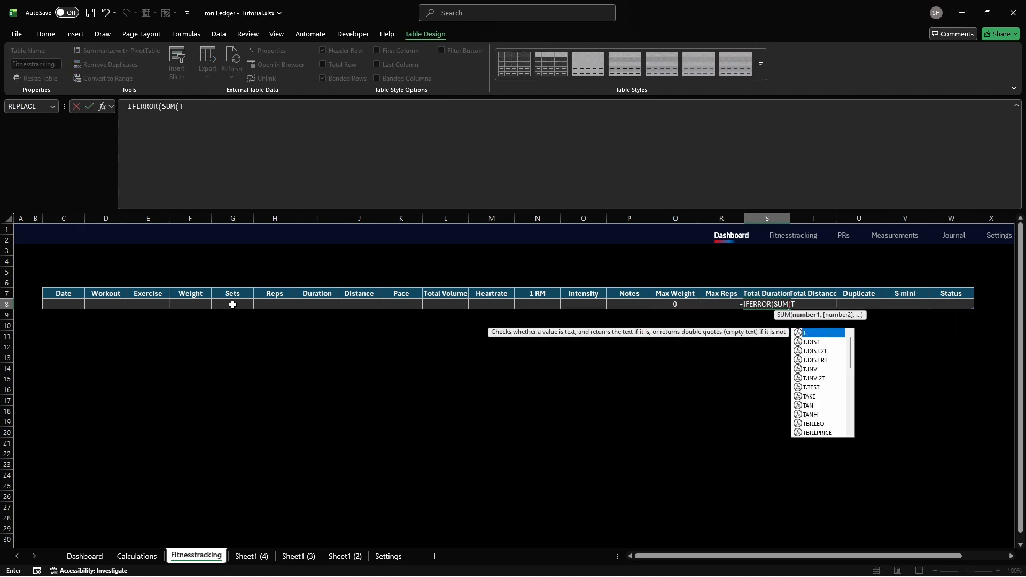
{"action": "type", "text": "IMEVALUE(TEXTSPLIT(@[Duration],\",\"))), @[D"}
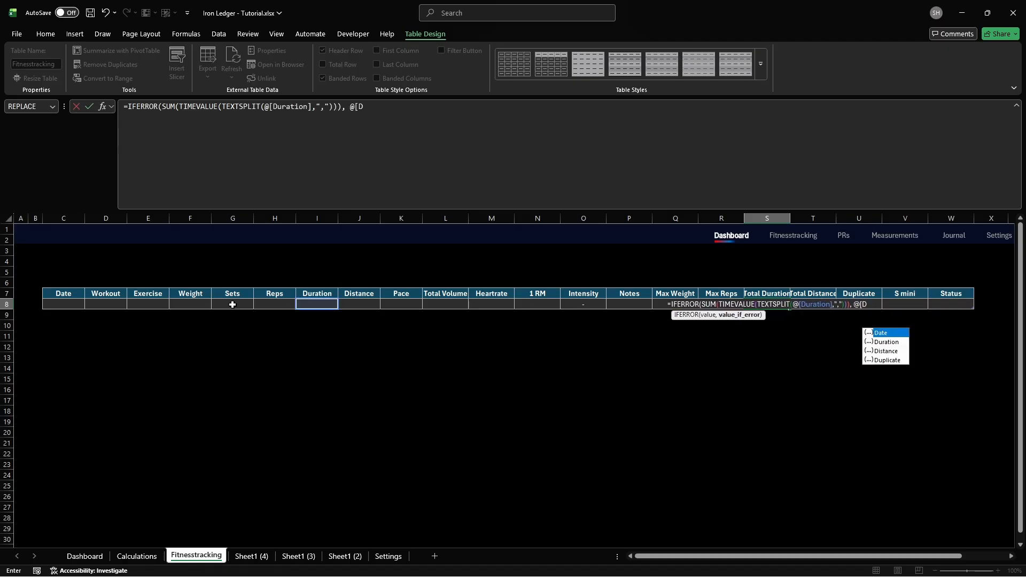
{"action": "type", "text": "n])"}
{"action": "key", "text": "Tab"}
Step: Enter =IFERROR(SUM(VALUE(TEXTSPLIT(@[Distance],","))),@[Distance]) as the Total Distance column formula
{"action": "type", "text": "=IFERRO"}
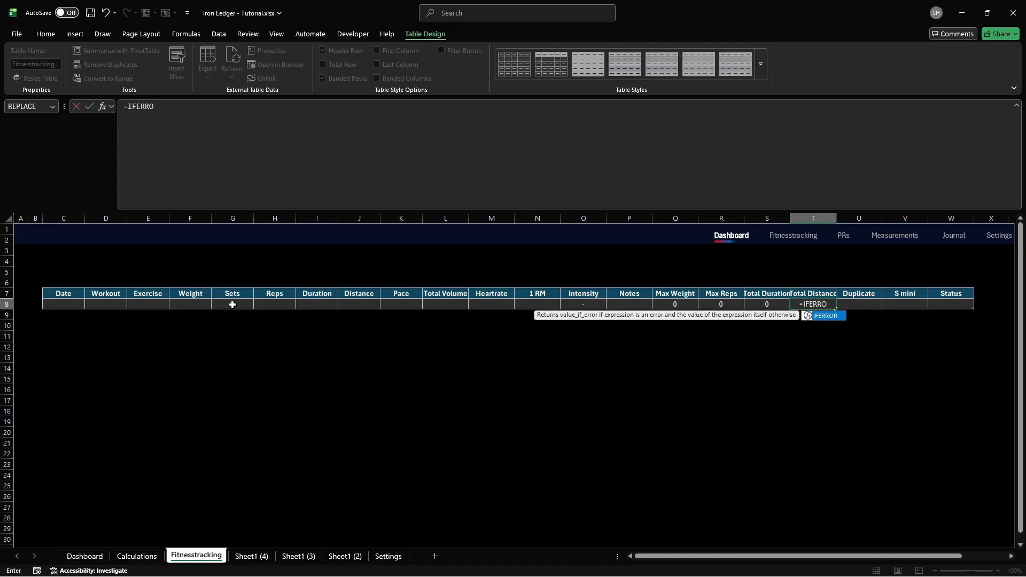
{"action": "type", "text": "R(SUM(VALUE(TEXTS"}
{"action": "key", "text": "Tab"}
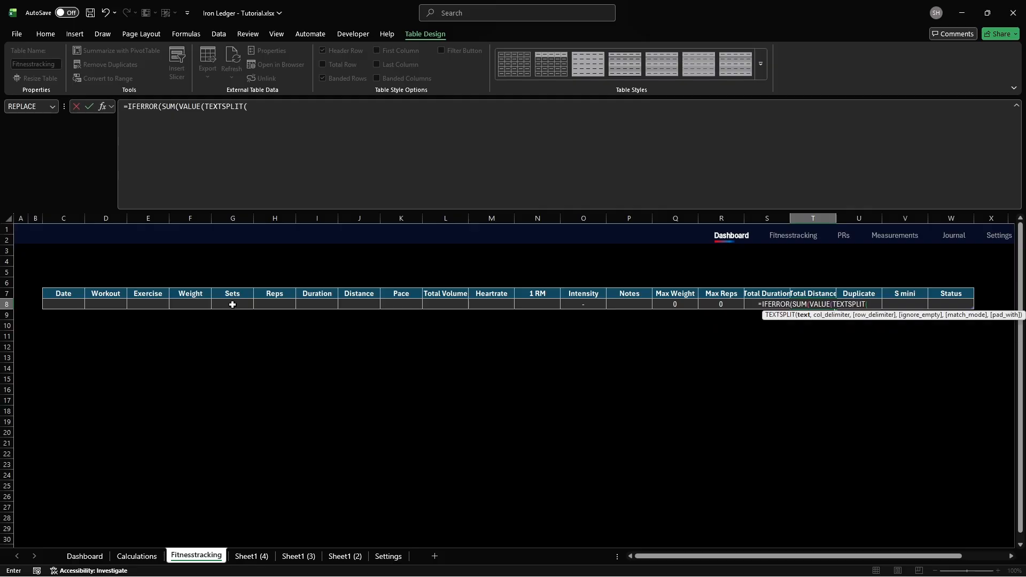
{"action": "type", "text": "@[Distance],\",\"))),@[Distance])"}
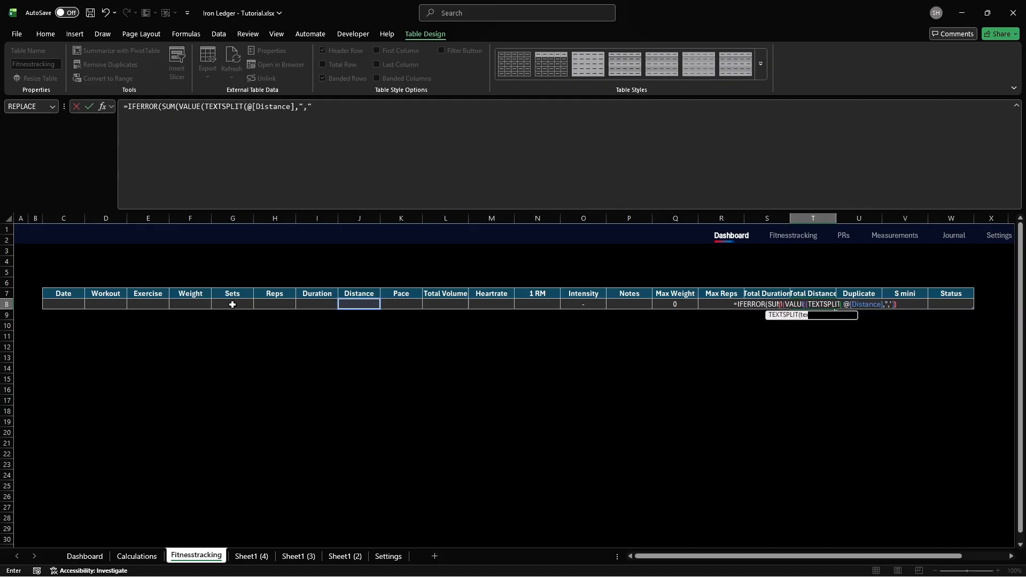
{"action": "key", "text": "Tab"}
Step: Start the Duplicate column formula with =IF(ROW()>MAX(ROW(Fitnesstracking))-15, and an opening COUNTIFS(
{"action": "type", "text": "=IF(ROW"}
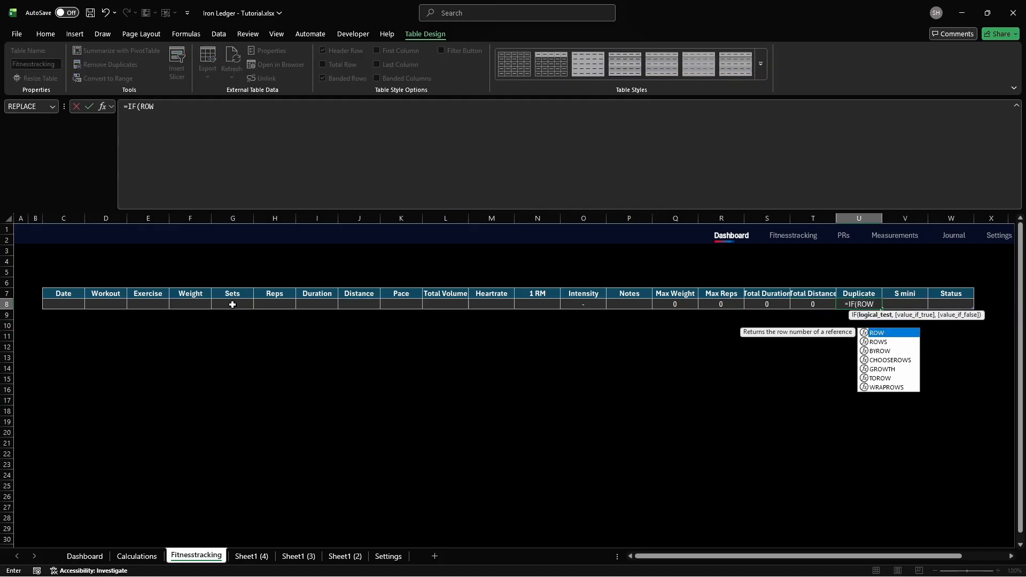
{"action": "type", "text": "()>MAX(ROW(Fitnesstracking))-15,"}
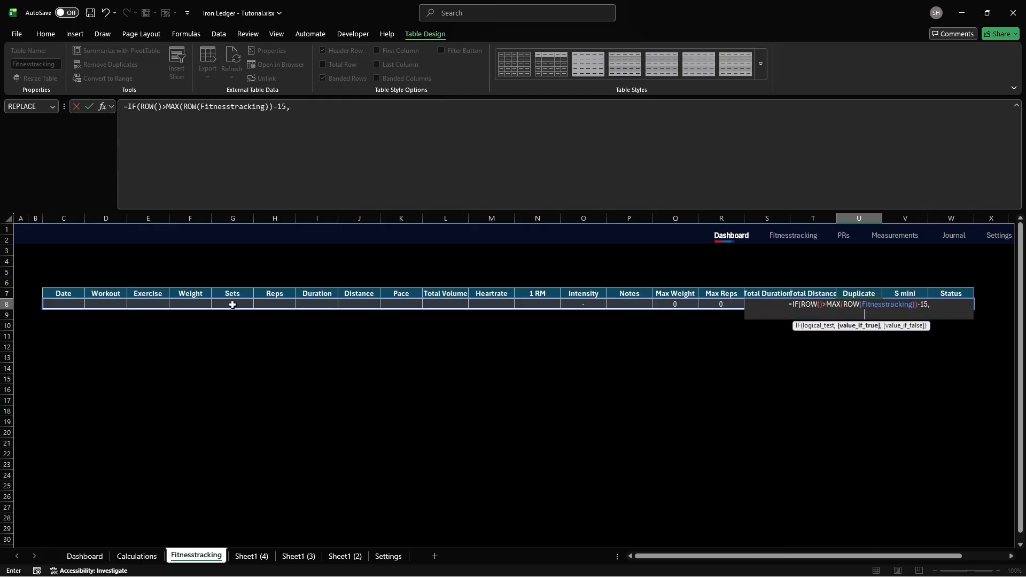
{"action": "key", "text": "alt+Return"}
{"action": "type", "text": "COUNTIFS("}
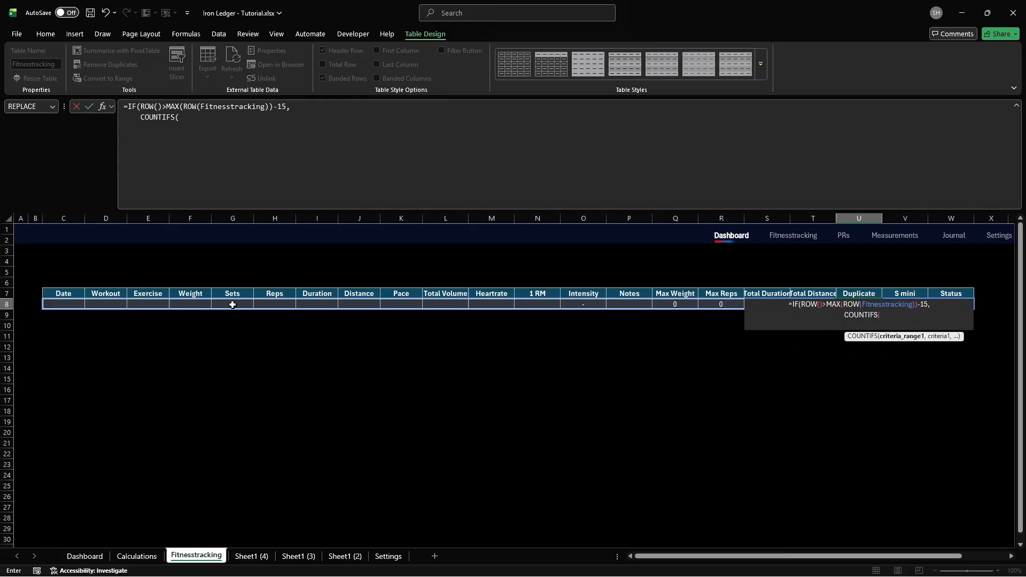
Step: Add COUNTIFS criteria pairs for Date and Exercise, each using OFFSET([column], ROWS([column])-15, 0, 15, 1) matched against the current row's value
{"action": "key", "text": "alt+Return"}
{"action": "type", "text": "OFFSET([Dat"}
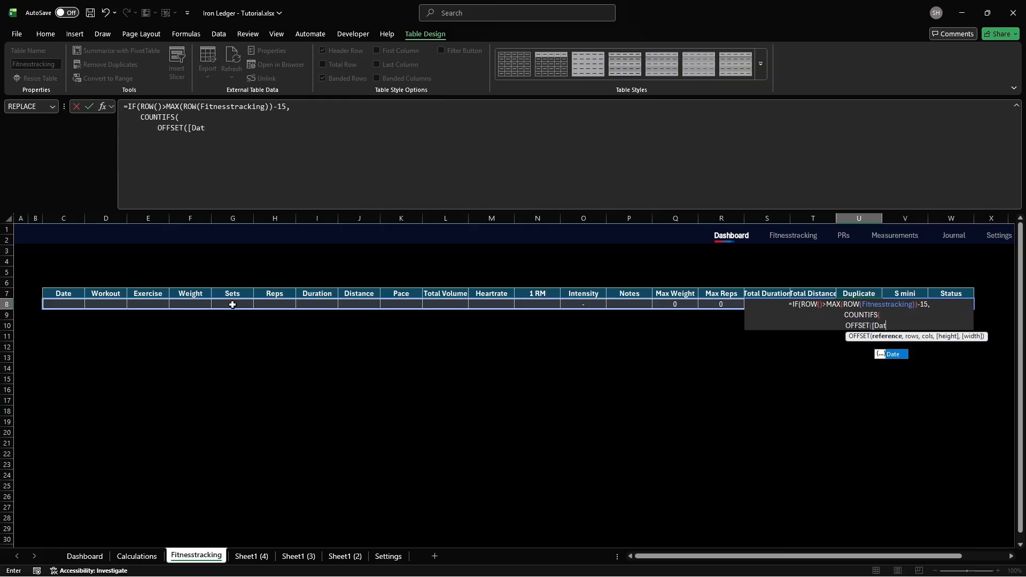
{"action": "type", "text": "e], ROWS([Date])-15, 0, 15, 1), [@Date],         "}
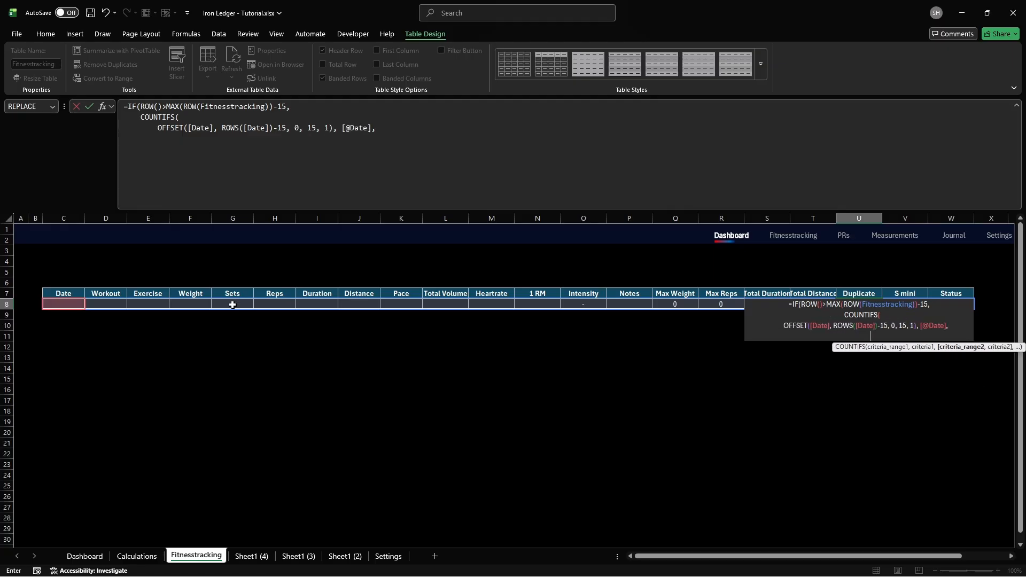
{"action": "type", "text": "OFFSET([Exercise], R"}
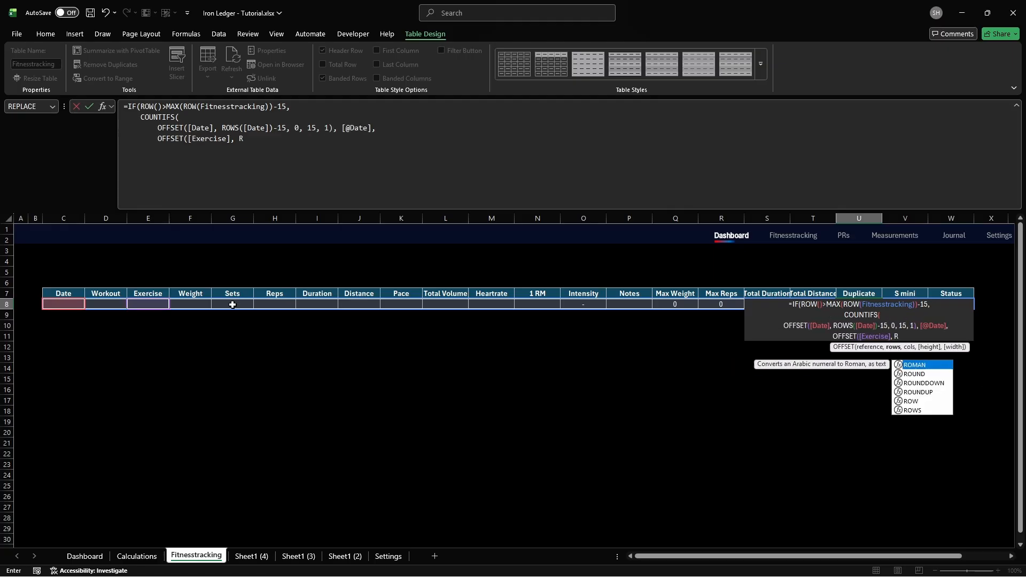
{"action": "type", "text": "OWS([Exercise])-15,"}
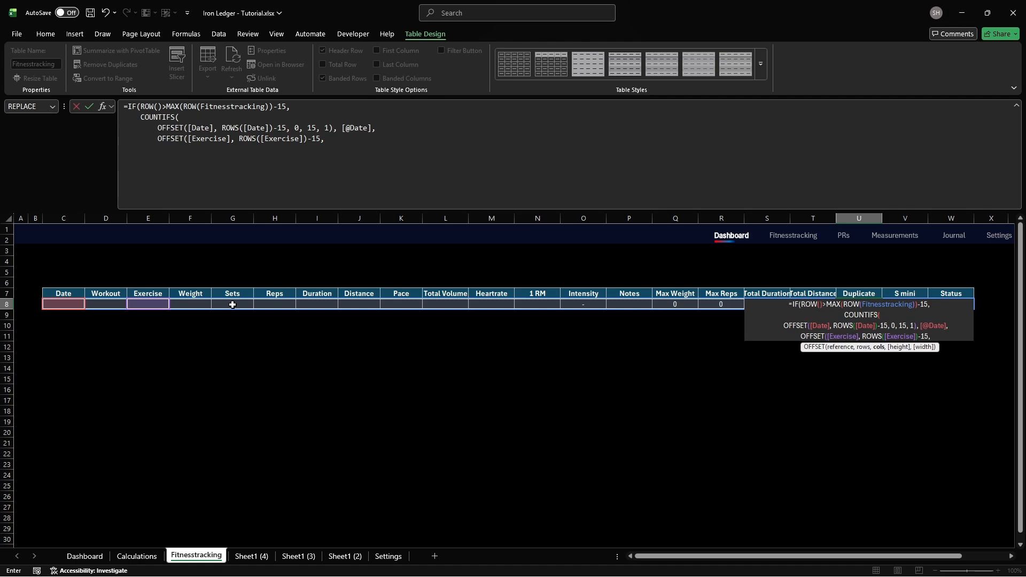
{"action": "type", "text": " 0, 15, 1), [@Exercise"}
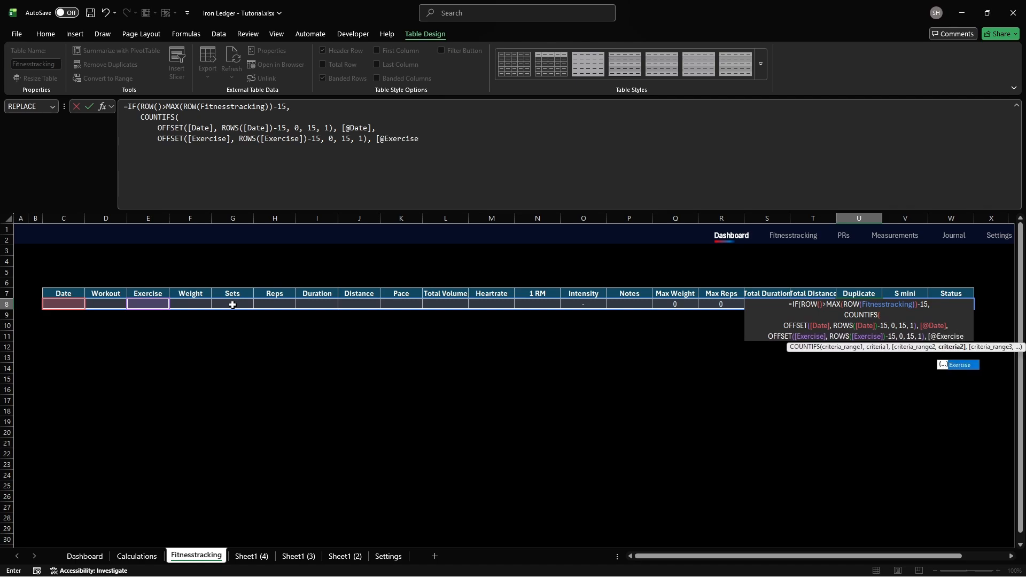
{"action": "type", "text": "]"}
Step: Complete the Duplicate formula with a > 1 test on the COUNTIFS and FALSE as the fallback, and enter it
{"action": "key", "text": "alt+Return"}
{"action": "type", "text": ") > 1,"}
{"action": "key", "text": "alt+Return"}
{"action": "type", "text": "FALS"}
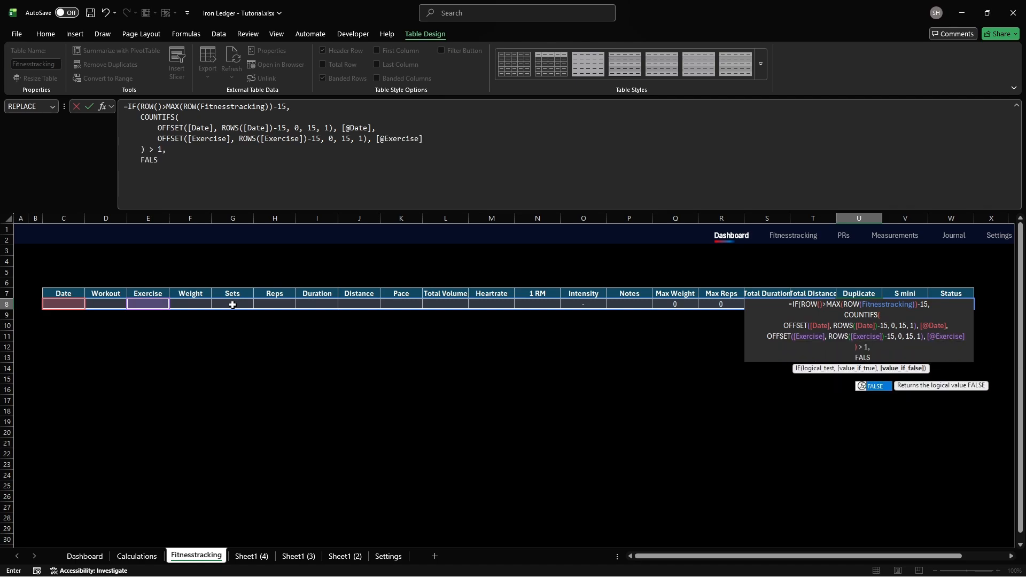
{"action": "type", "text": "E"}
{"action": "key", "text": "alt+Return"}
{"action": "type", "text": ")"}
{"action": "key", "text": "Tab"}
{"action": "key", "text": "Tab"}
{"action": "type", "text": "=IF(AND([@Wor"}
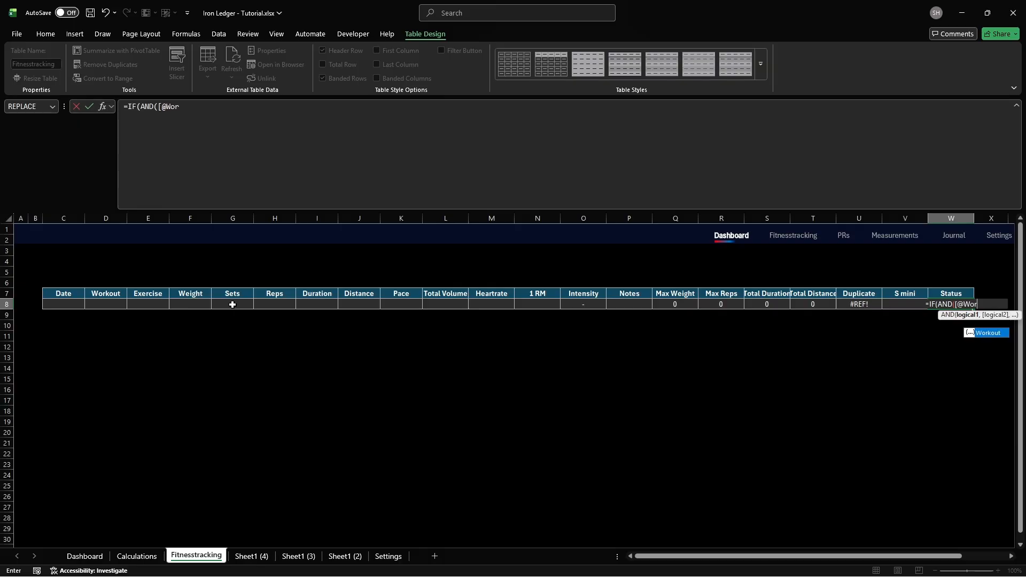
{"action": "type", "text": "kout]<>\"\",ISBLANK([@[S mi"}
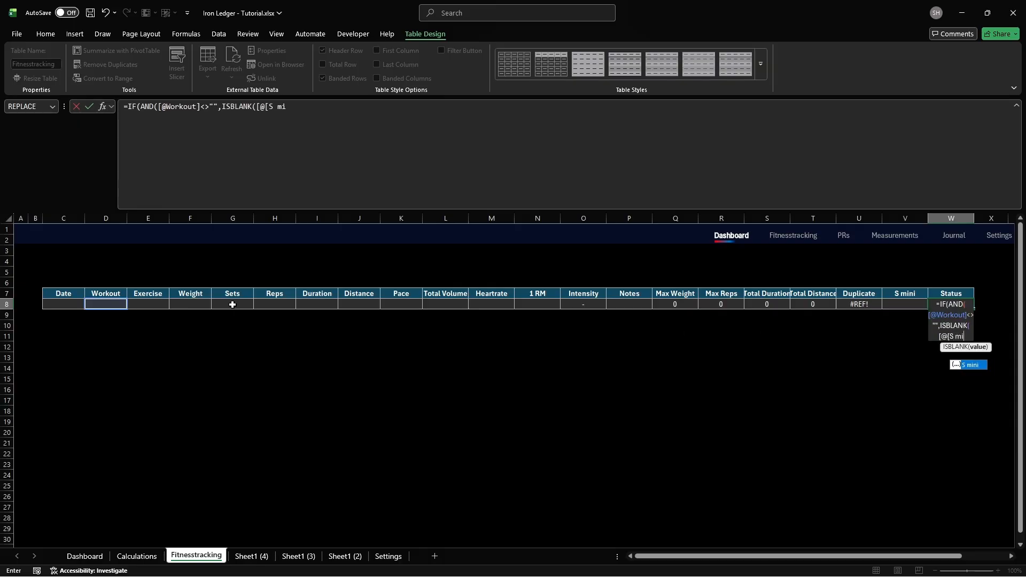
{"action": "type", "text": "ni]])),\"Active\","}
{"action": "key", "text": "alt+Return"}
{"action": "type", "text": "IFS"}
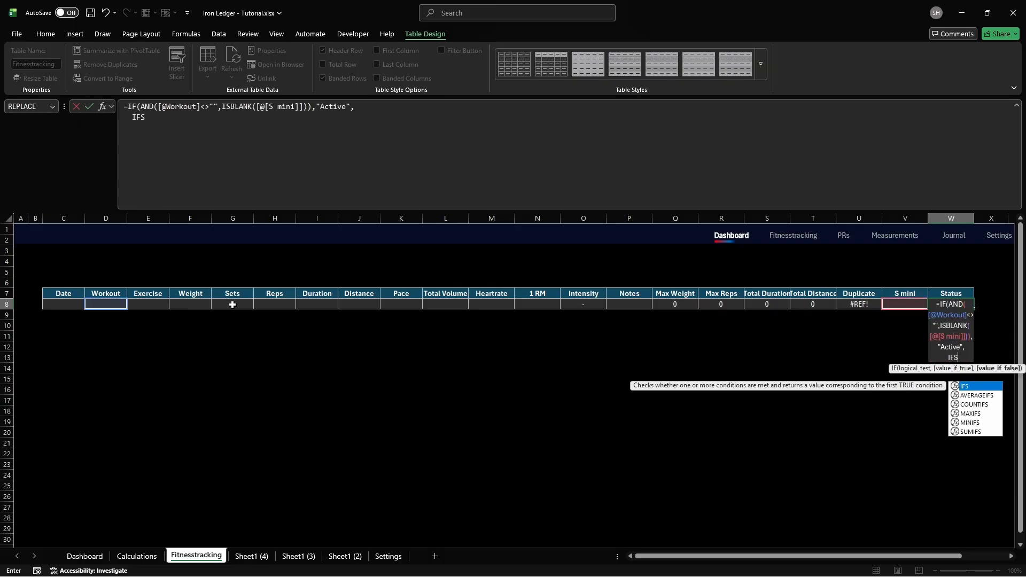
{"action": "type", "text": "("}
Step: Add the first IFS case OR([@[S mini]]="",ISBLANK([@[S mini]])),"Rest" to the Status formula
{"action": "key", "text": "alt+Return"}
{"action": "type", "text": "OR([@[S mini"}
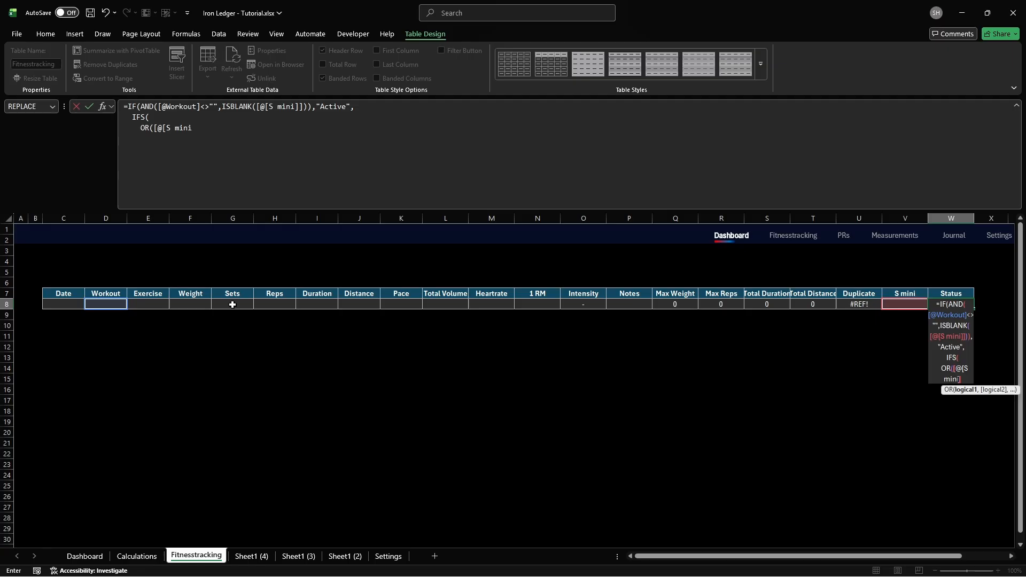
{"action": "type", "text": "]]=\"\",ISBLANK([@[S mini"}
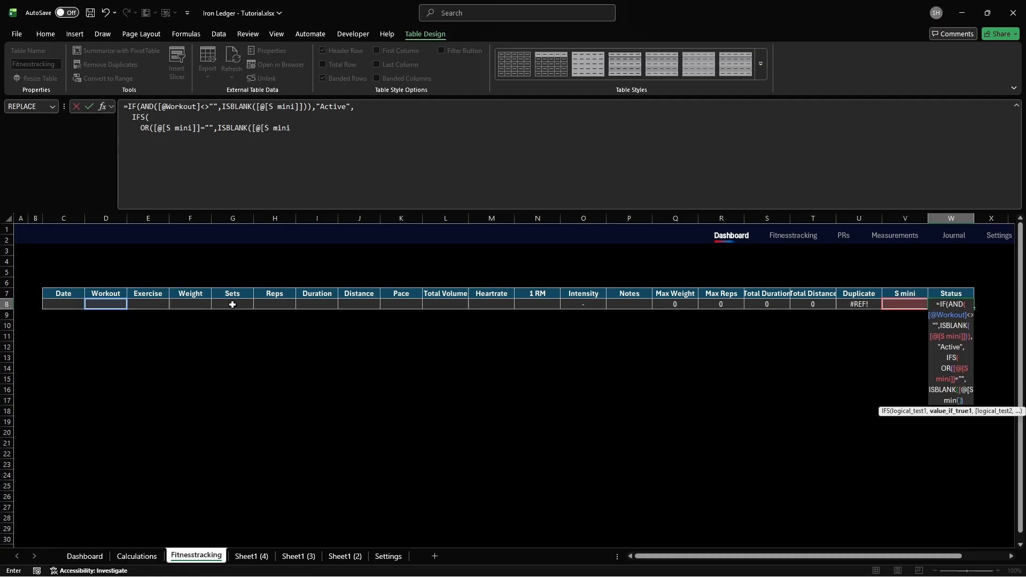
{"action": "type", "text": "]])),\"Rest\","}
{"action": "key", "text": "alt+Return"}
Step: Add IFS cases to the Status formula where LOWER([@[S mini]]) equals "i" for "Injured" and "s" for "Sick"
{"action": "type", "text": "LOWER([@[S min"}
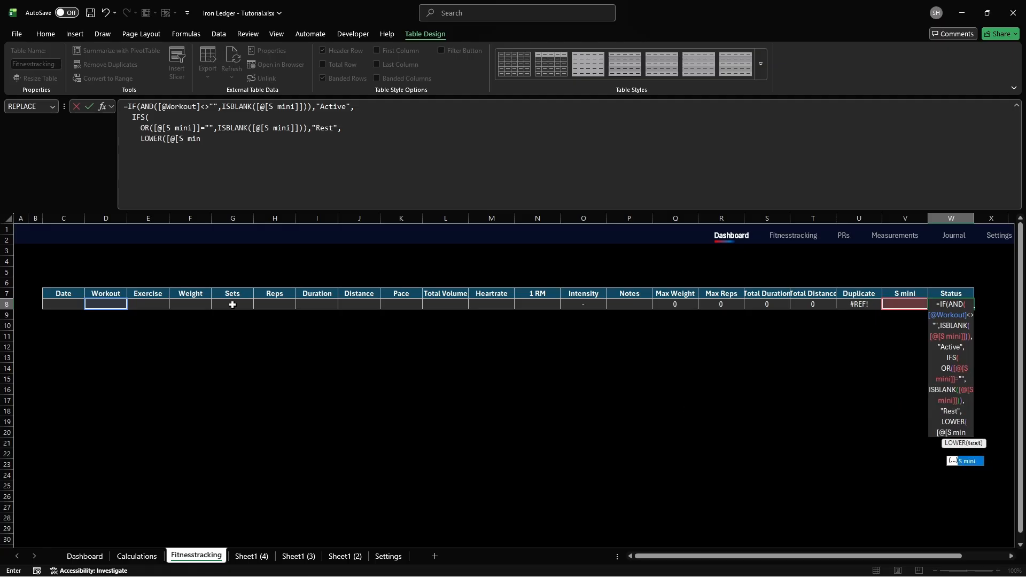
{"action": "type", "text": "i]])=\"i\",\"Injured\","}
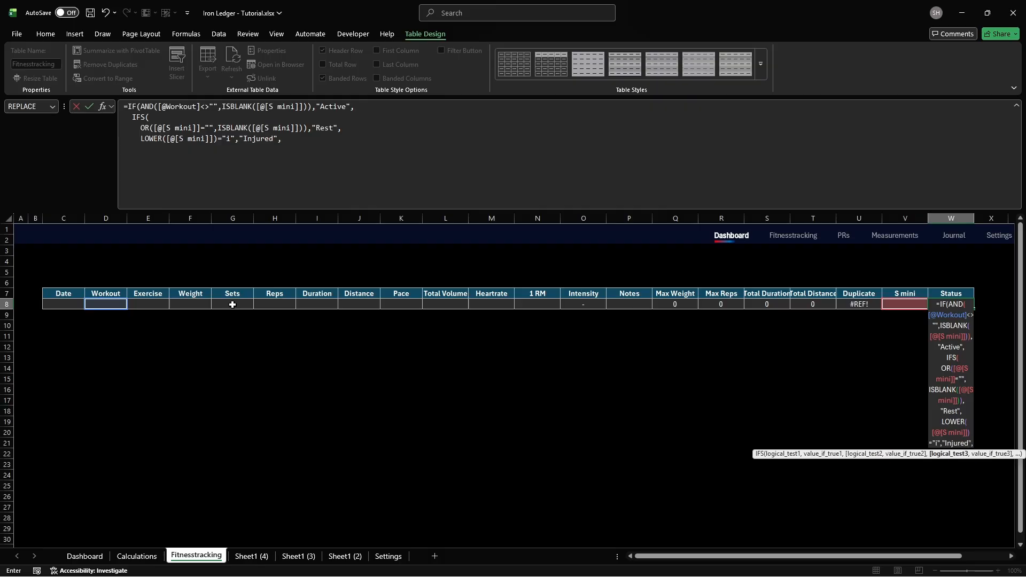
{"action": "key", "text": "alt+Return"}
{"action": "type", "text": "LOWER([@[S mini"}
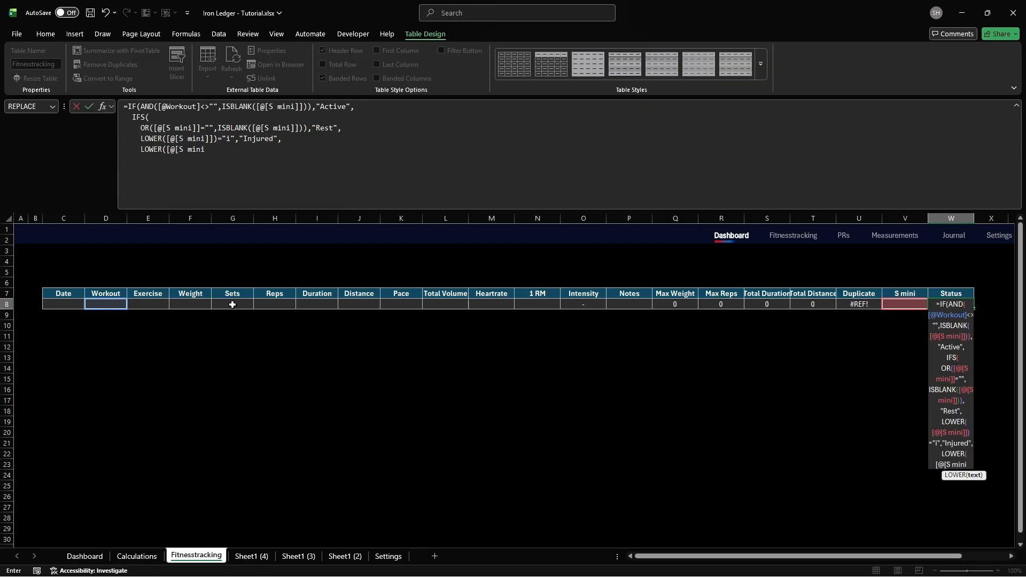
{"action": "type", "text": "]])=\"s\",\"Sick\","}
{"action": "key", "text": "alt+Return"}
Step: Add IFS cases where LOWER([@[S mini]]) equals "v" for "Vacation" and "sk" for "Skipped"
{"action": "type", "text": "LOWER("}
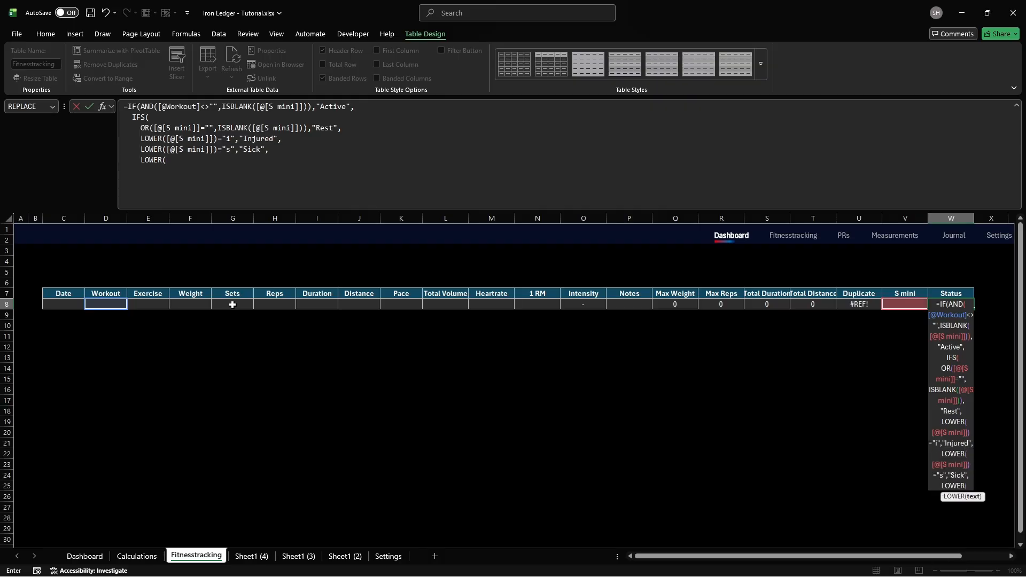
{"action": "type", "text": "[@[S mini]])=\"v\",\"Vacatio"}
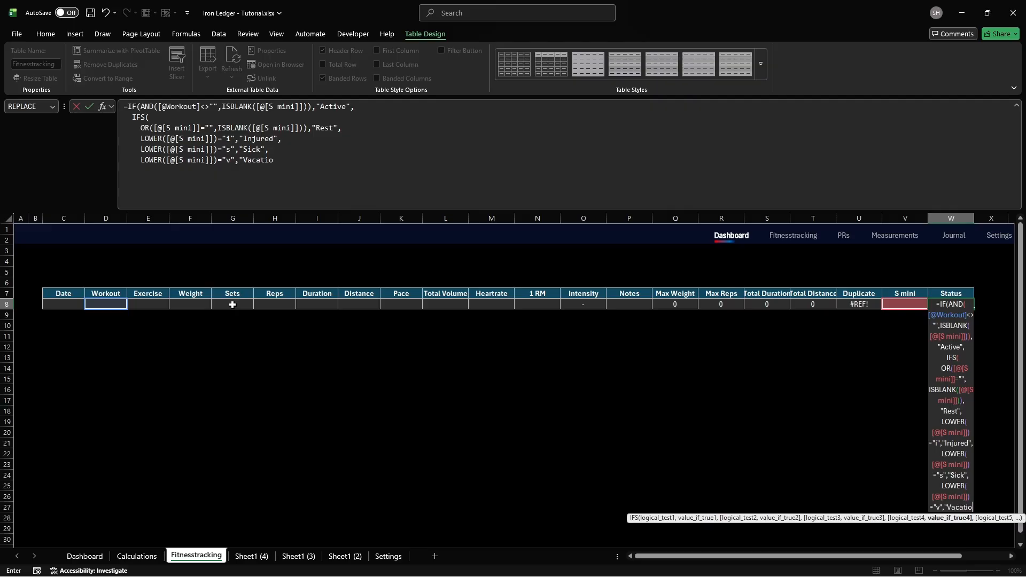
{"action": "type", "text": "n\","}
{"action": "key", "text": "alt+Return"}
{"action": "type", "text": "LOWER([@[S min"}
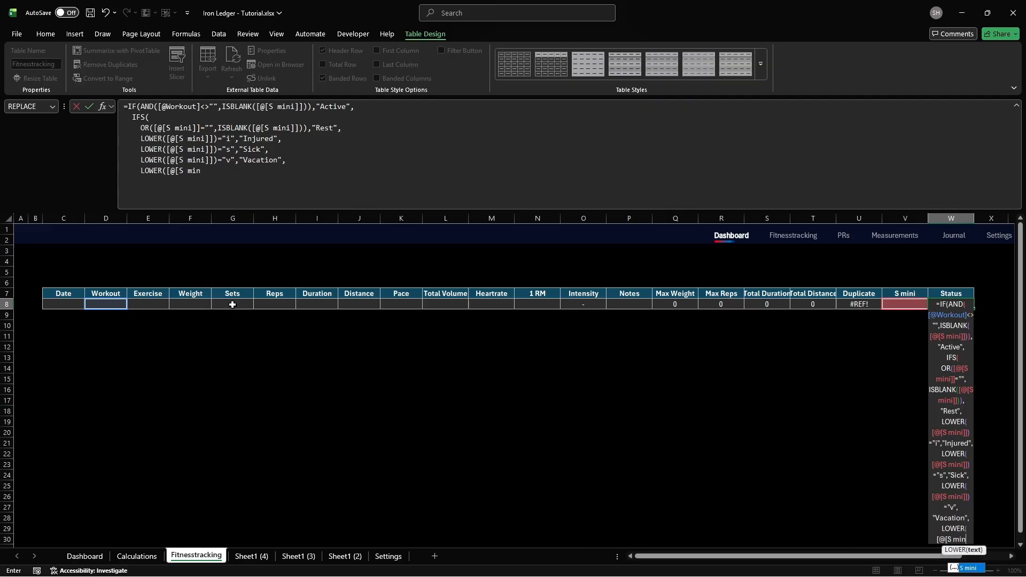
{"action": "type", "text": "i]])=\"sk\",\"Skipped\","}
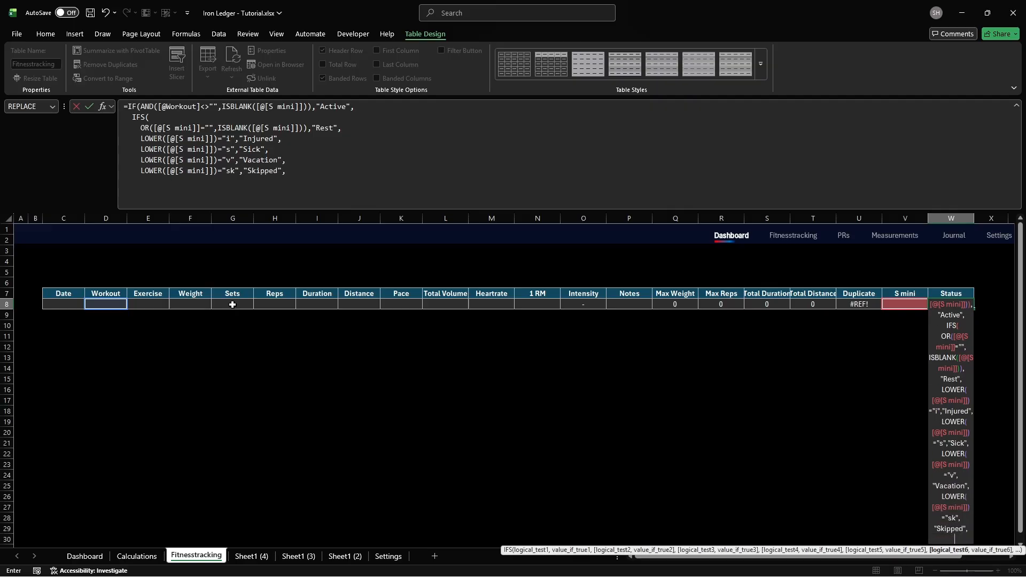
{"action": "key", "text": "alt+Return"}
Step: Finish the Status formula with LOWER([@[S mini]])="c" for "Completed" and TRUE for "Rest", and enter it
{"action": "type", "text": "LOWER([@[S mini]])=\"c\","}
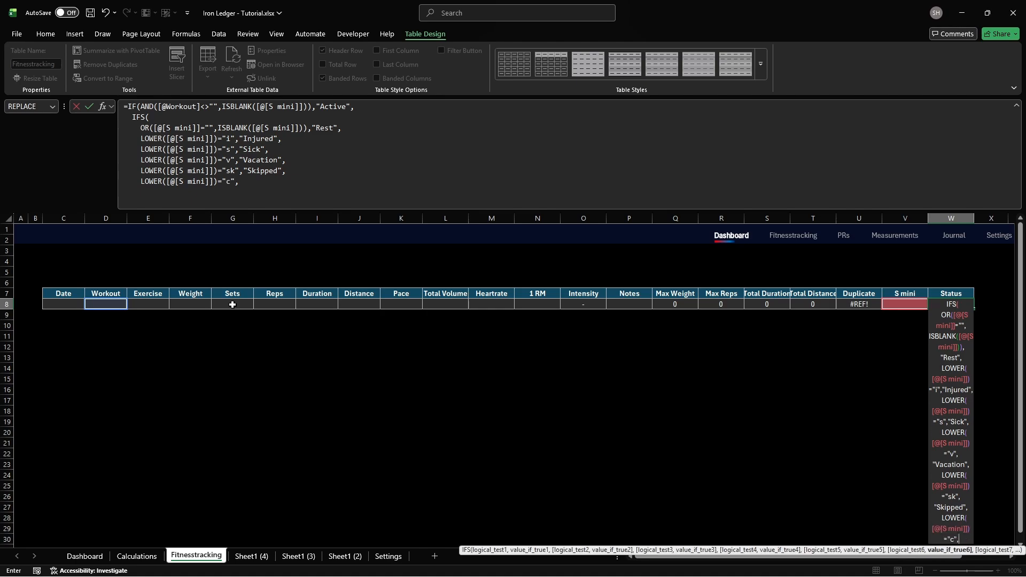
{"action": "type", "text": "\"Completed\","}
{"action": "key", "text": "alt+Return"}
{"action": "type", "text": "TRUE,\""}
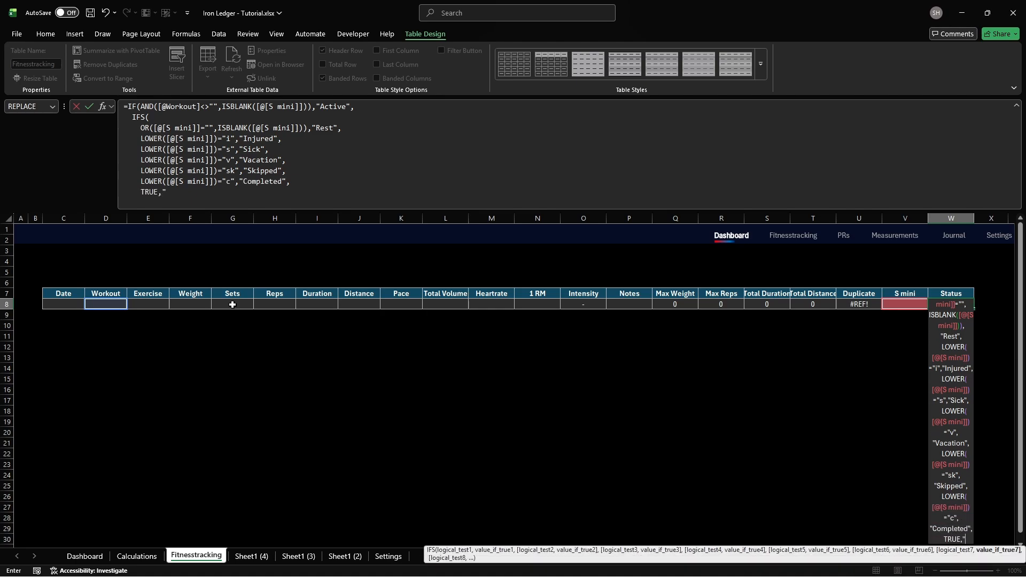
{"action": "type", "text": "Rest\""}
{"action": "key", "text": "Return"}
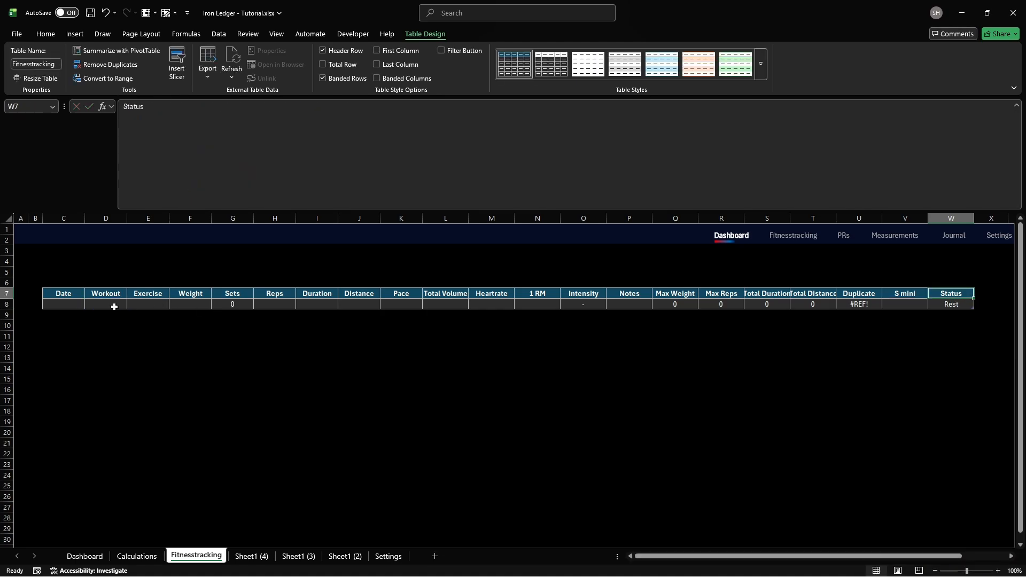
Step: Fill the first table row with Date 09/10/2025, Workout Push and Exercise Benchpress
{"action": "left_click", "coordinate": [60, 304]}
{"action": "type", "text": "09/10/2025"}
{"action": "key", "text": "Tab"}
{"action": "type", "text": "Push"}
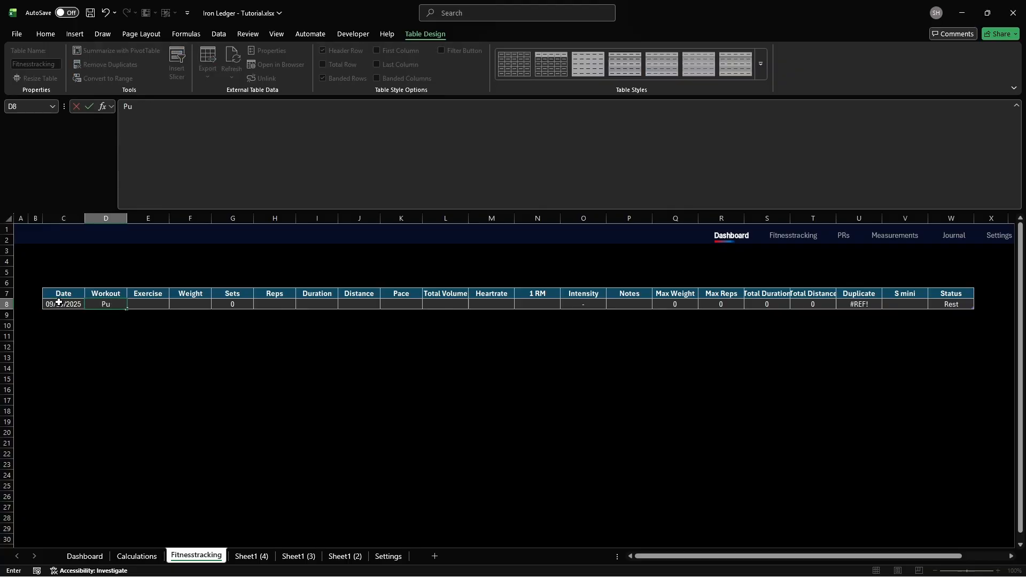
{"action": "key", "text": "Tab"}
{"action": "type", "text": "Benchpress"}
{"action": "key", "text": "Tab"}
Step: Complete the row's test data with Weight 80, Reps 10,8 and Duration 00:20
{"action": "type", "text": "80"}
{"action": "key", "text": "Tab"}
{"action": "type", "text": "2"}
{"action": "key", "text": "Tab"}
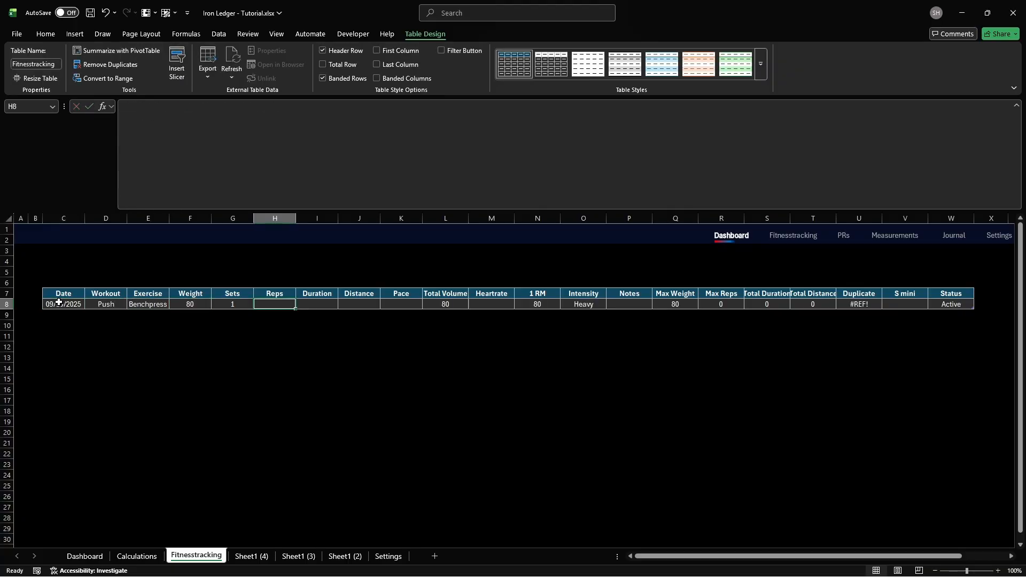
{"action": "type", "text": "10,8"}
{"action": "key", "text": "Tab"}
{"action": "type", "text": "00:20"}
{"action": "left_click", "coordinate": [62, 234]}
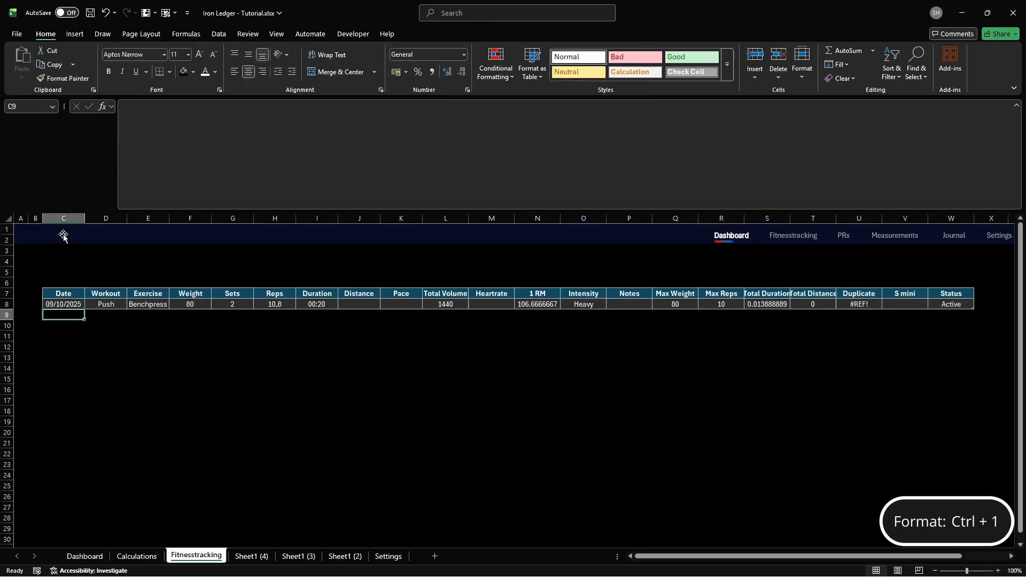
Step: Give the entire Date column the custom number format "ddd | dd-mmmm-yyyy"
{"action": "left_click", "coordinate": [64, 218]}
{"action": "key", "text": "ctrl+1"}
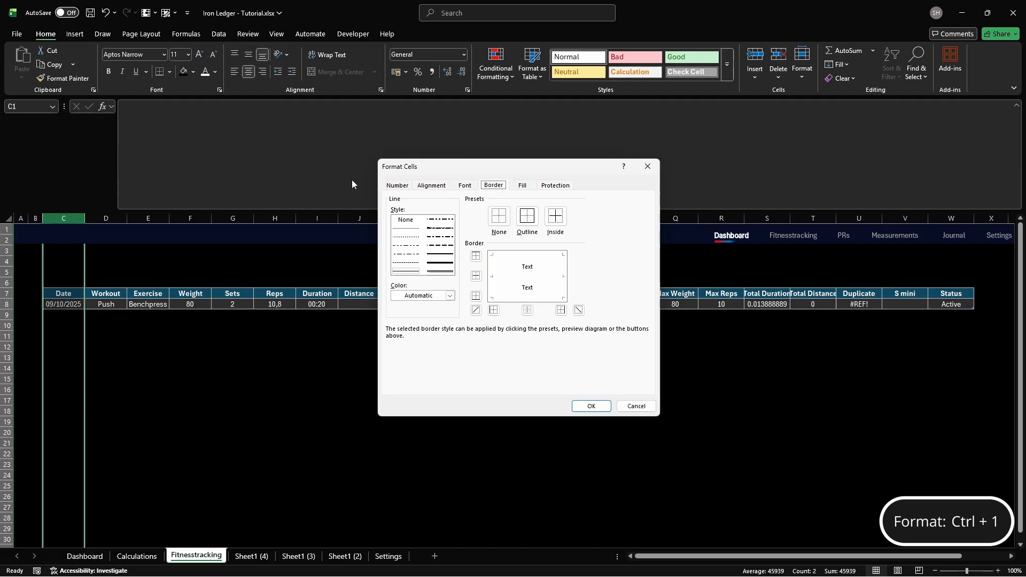
{"action": "left_click", "coordinate": [397, 185]}
{"action": "left_click", "coordinate": [400, 285]}
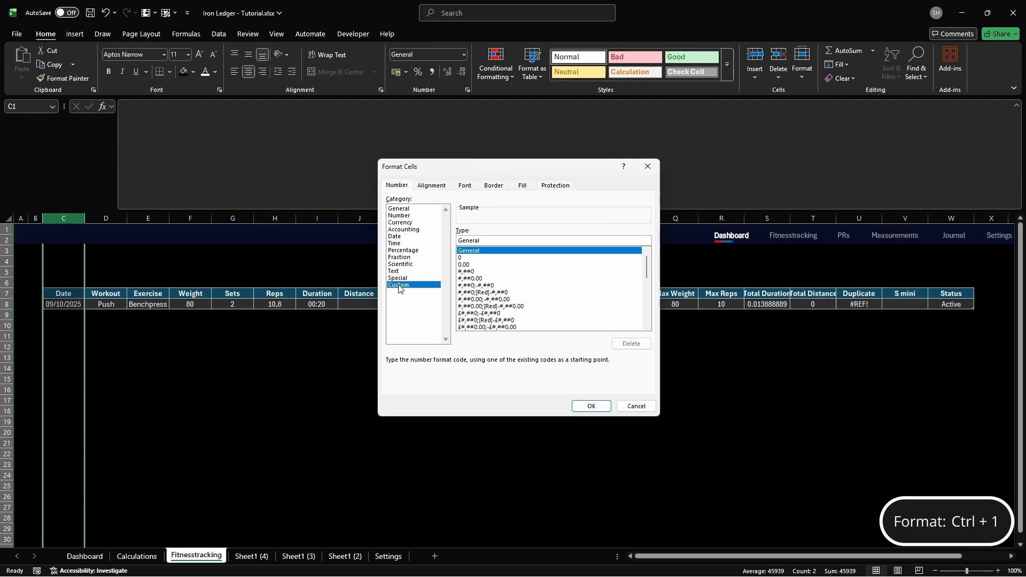
{"action": "double_click", "coordinate": [631, 241]}
{"action": "type", "text": "ddd "}
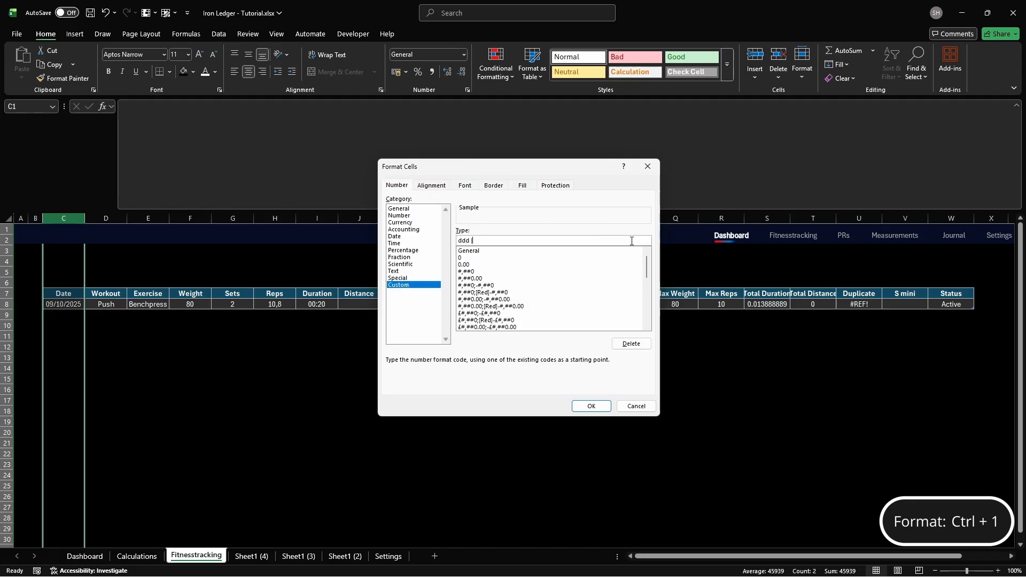
{"action": "type", "text": "| dd-mmmm-yyyy"}
Step: Set the Date column's horizontal alignment to Left (Indent) with an indent of 1
{"action": "left_click", "coordinate": [431, 186]}
{"action": "left_click", "coordinate": [464, 220]}
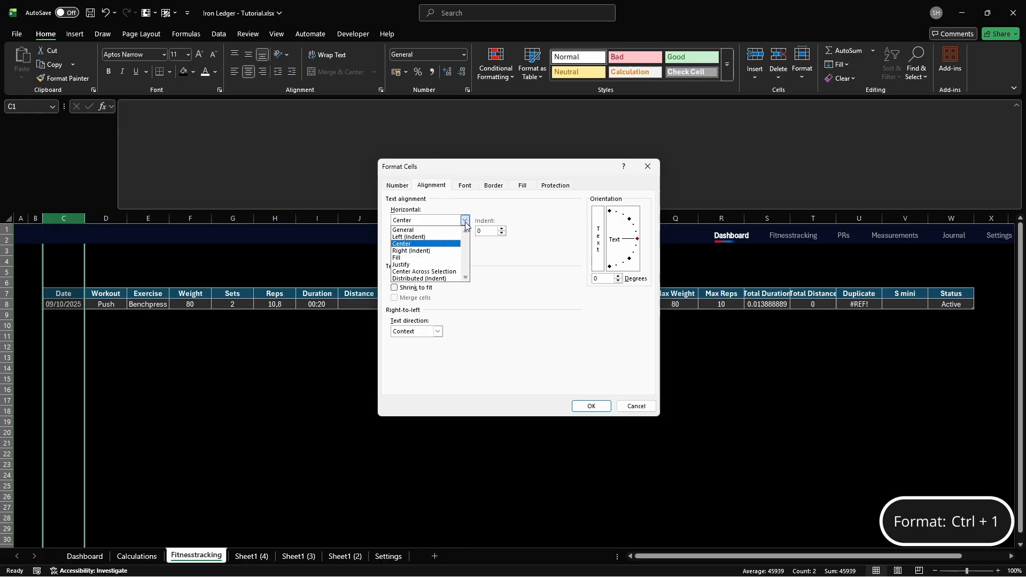
{"action": "left_click", "coordinate": [424, 236]}
{"action": "left_click", "coordinate": [495, 230]}
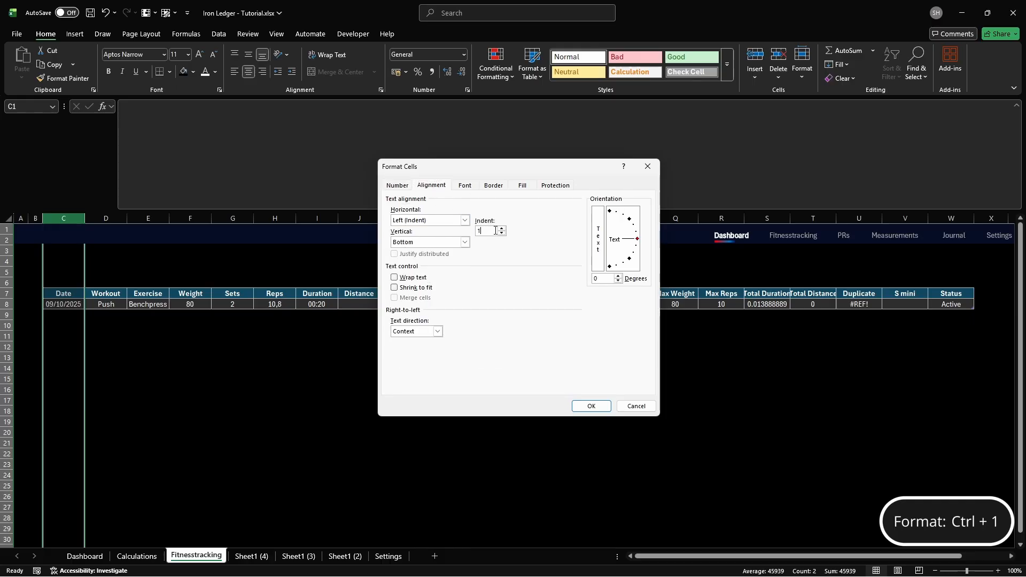
Step: Set the Date column's font to Courier New Regular, and restore the Date header by copying the Workout header's formatting
{"action": "left_click", "coordinate": [464, 185]}
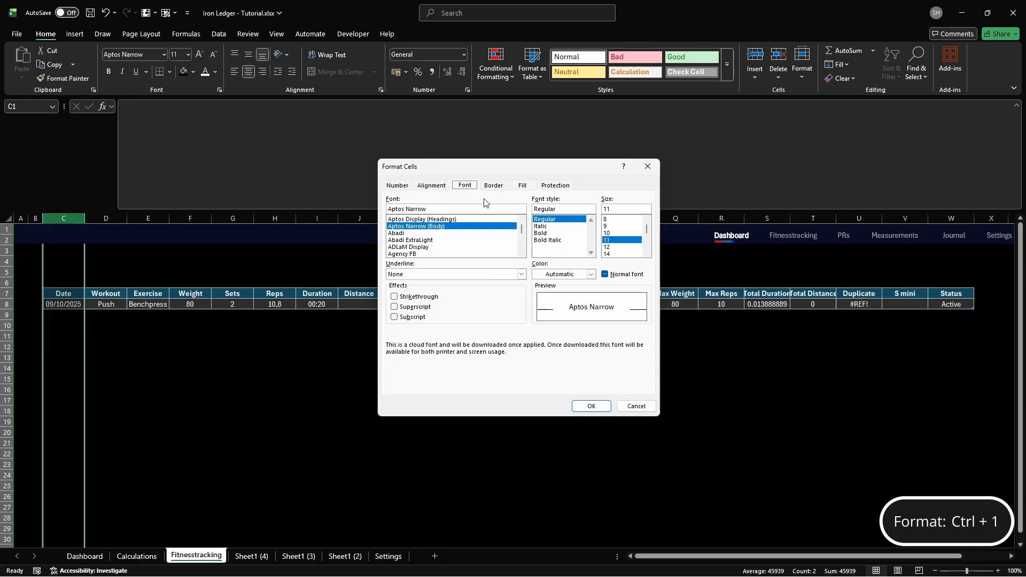
{"action": "key", "text": "ctrl+BackSpace"}
{"action": "key", "text": "ctrl+BackSpace"}
{"action": "type", "text": "Courier New"}
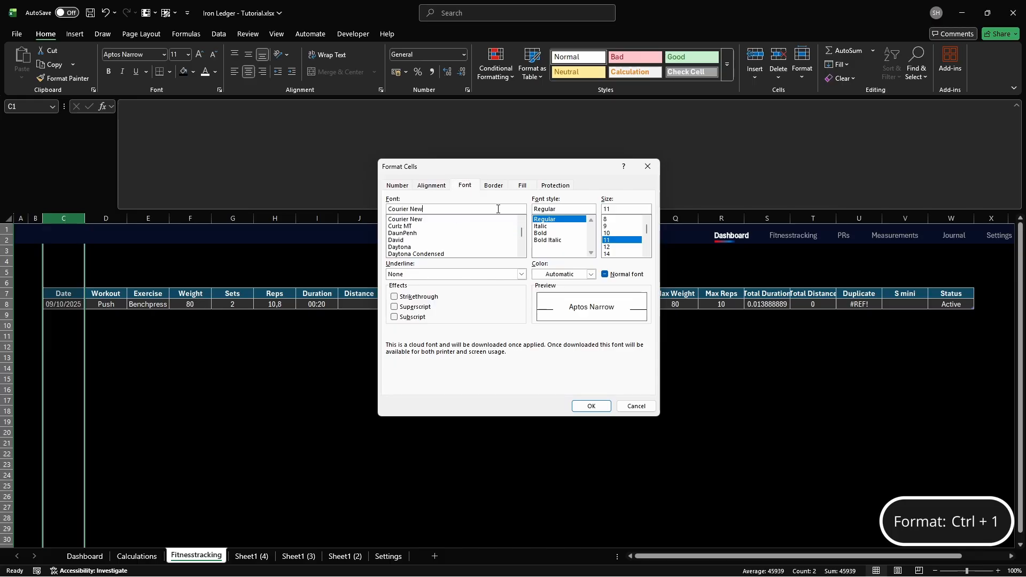
{"action": "left_click", "coordinate": [548, 219]}
{"action": "left_click", "coordinate": [591, 406]}
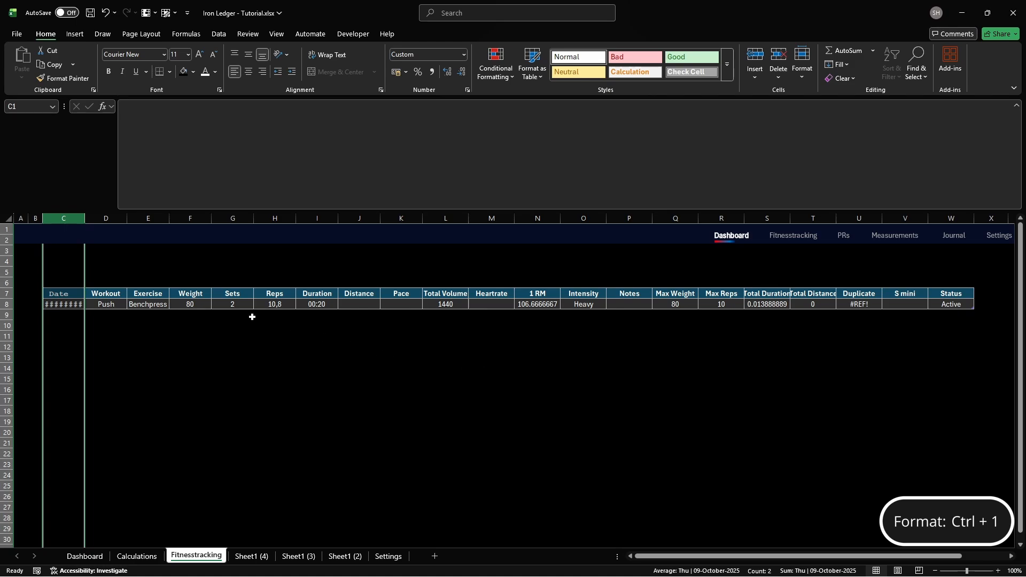
{"action": "left_click", "coordinate": [108, 295]}
{"action": "key", "text": "Left"}
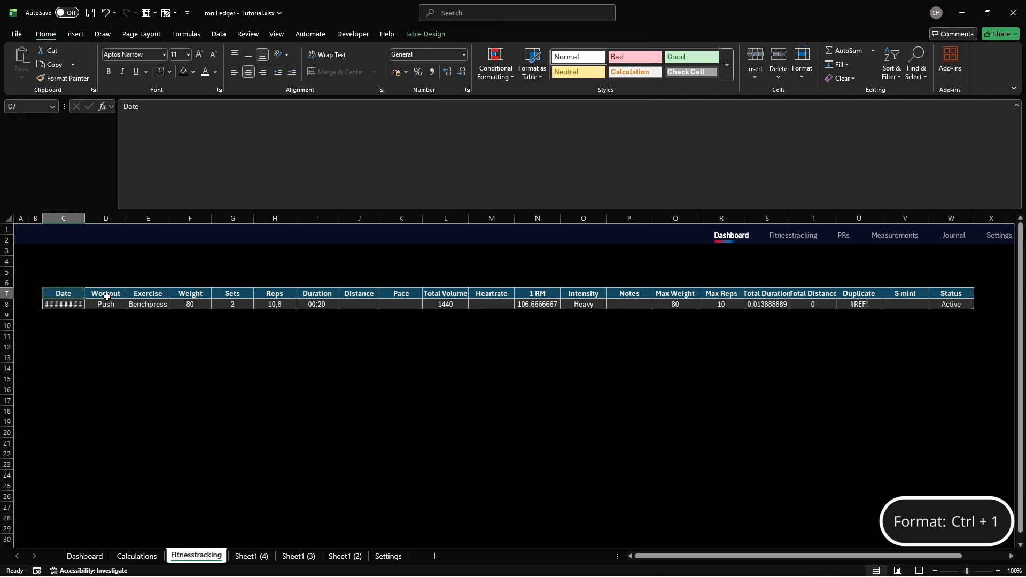
Step: Set the entire Exercise column's horizontal alignment to Left (Indent) with an indent
{"action": "left_click", "coordinate": [150, 218]}
{"action": "key", "text": "ctrl+1"}
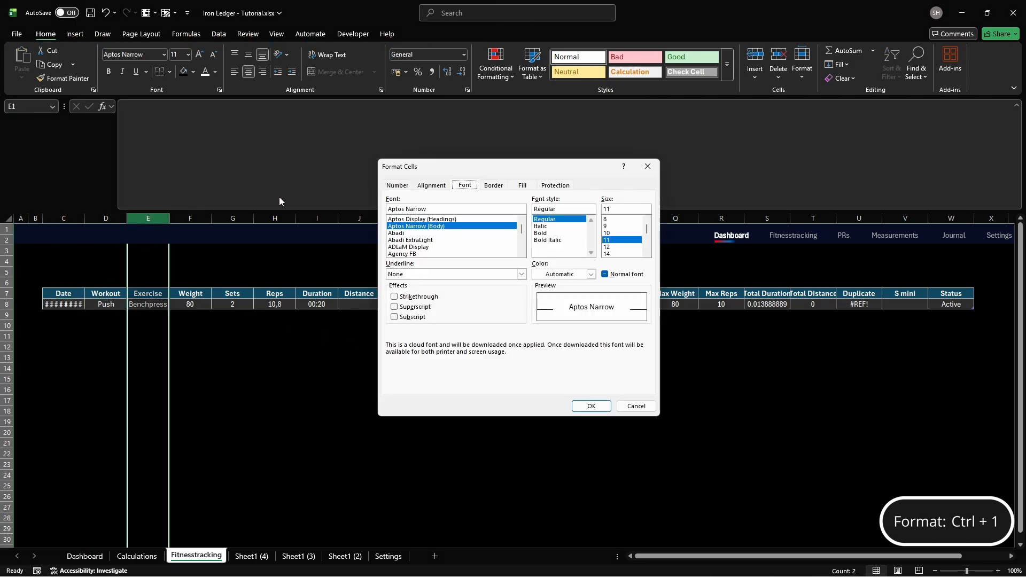
{"action": "left_click", "coordinate": [431, 186]}
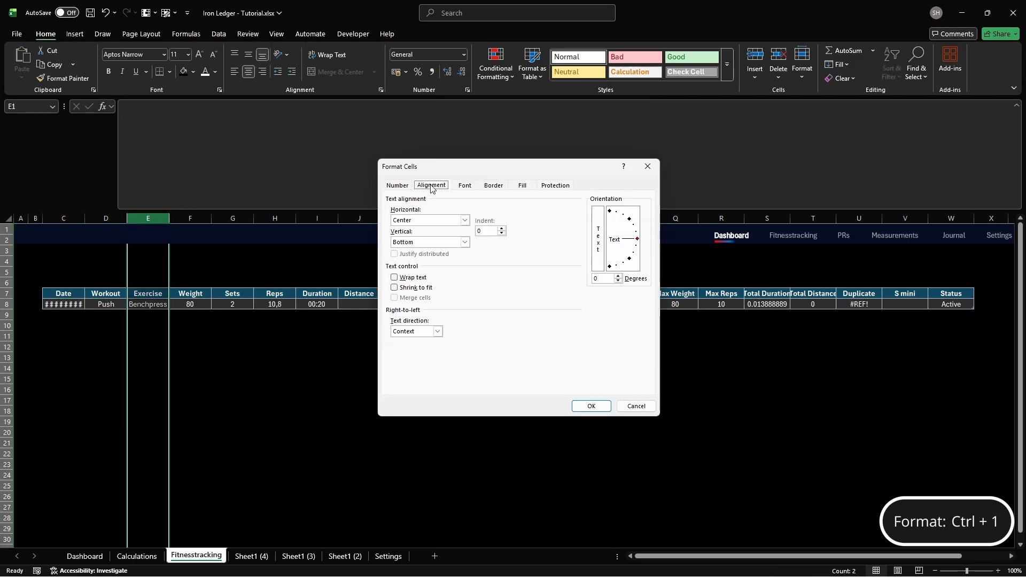
{"action": "left_click", "coordinate": [466, 221]}
{"action": "left_click", "coordinate": [495, 231]}
{"action": "left_click", "coordinate": [590, 406]}
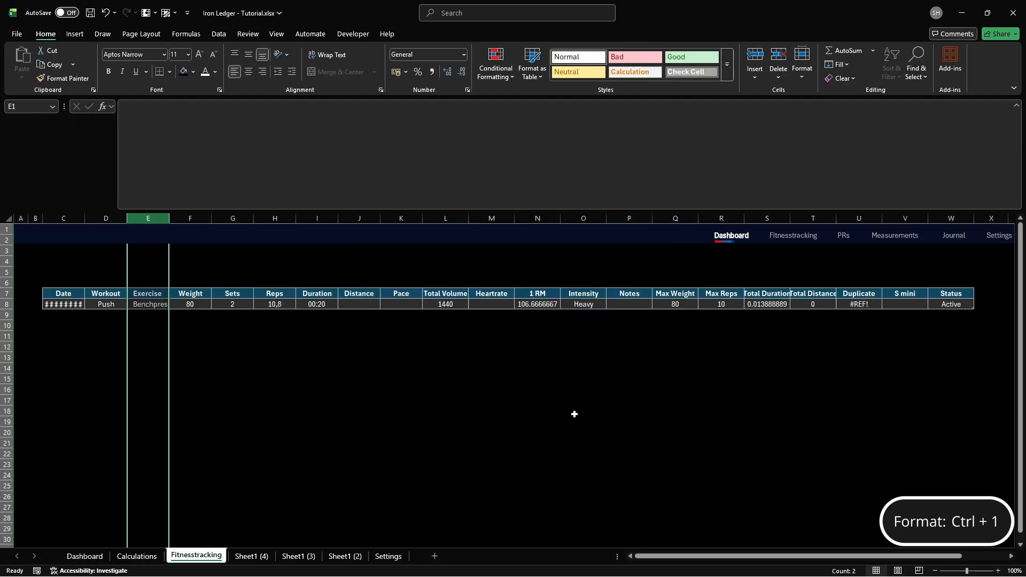
Step: Copy the Workout header's formatting onto the Exercise header with Format Painter
{"action": "left_click", "coordinate": [107, 296]}
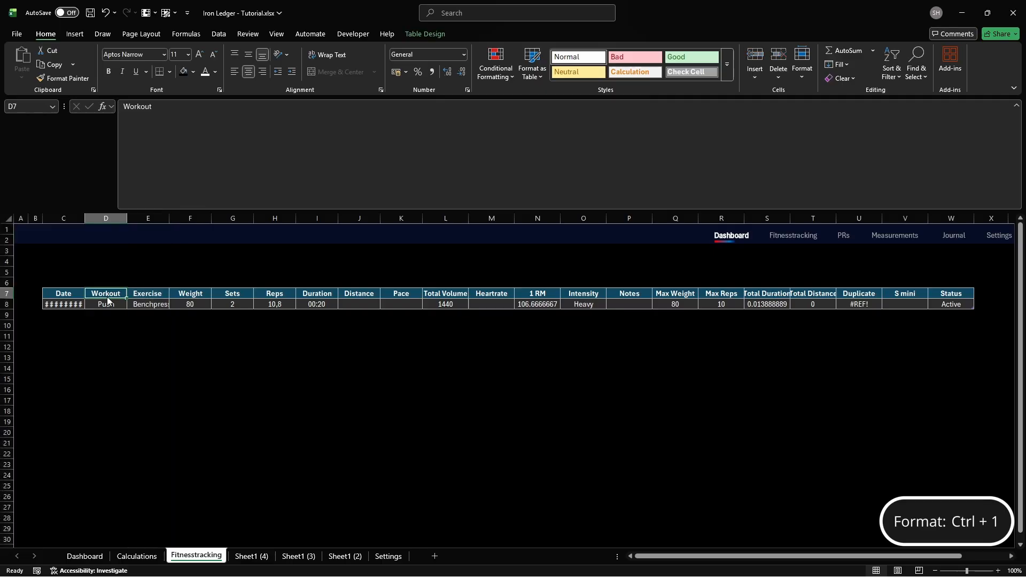
{"action": "key", "text": "alt+h"}
{"action": "key", "text": "f"}
{"action": "key", "text": "p"}
{"action": "key", "text": "Right"}
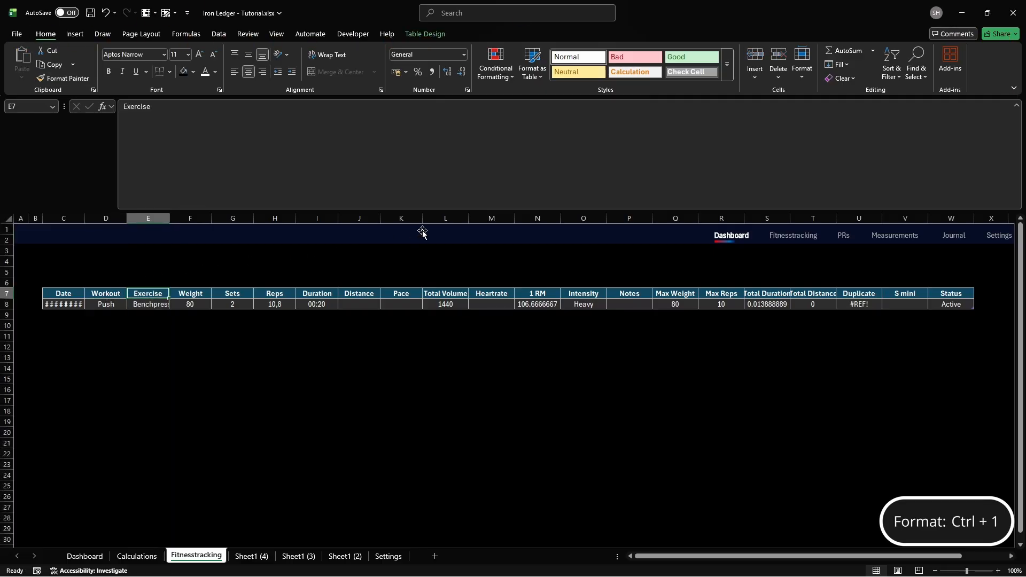
Step: Apply the custom number format 0 to the entire 1 RM column
{"action": "left_click", "coordinate": [537, 217]}
{"action": "key", "text": "ctrl+1"}
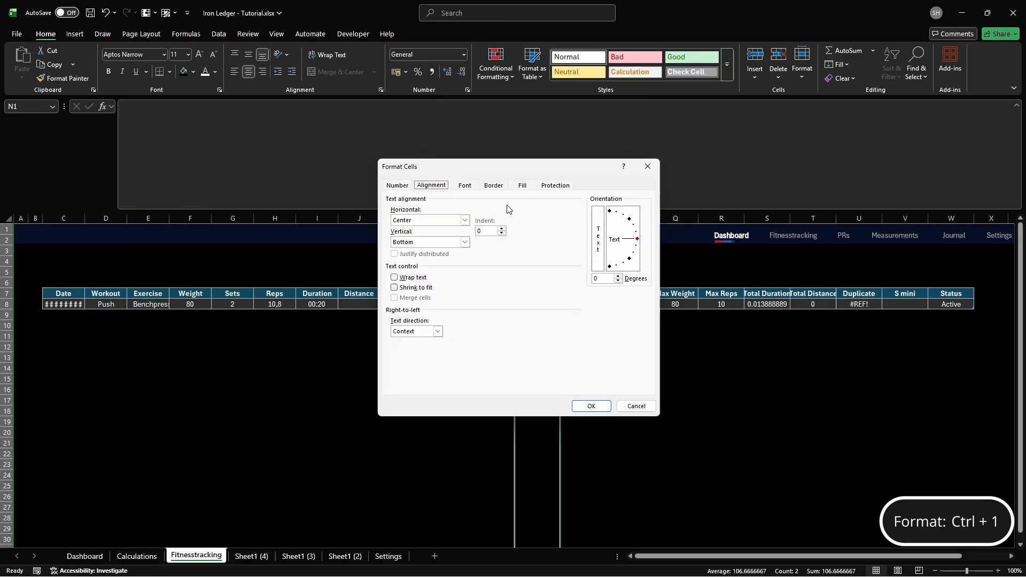
{"action": "left_click", "coordinate": [396, 185]}
{"action": "left_click", "coordinate": [410, 285]}
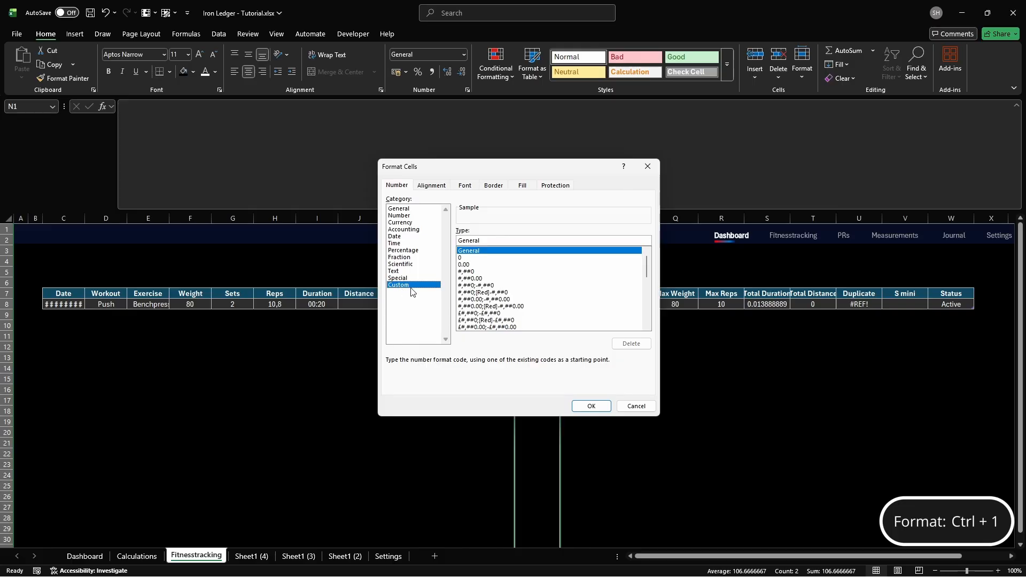
{"action": "double_click", "coordinate": [631, 241]}
{"action": "type", "text": "0"}
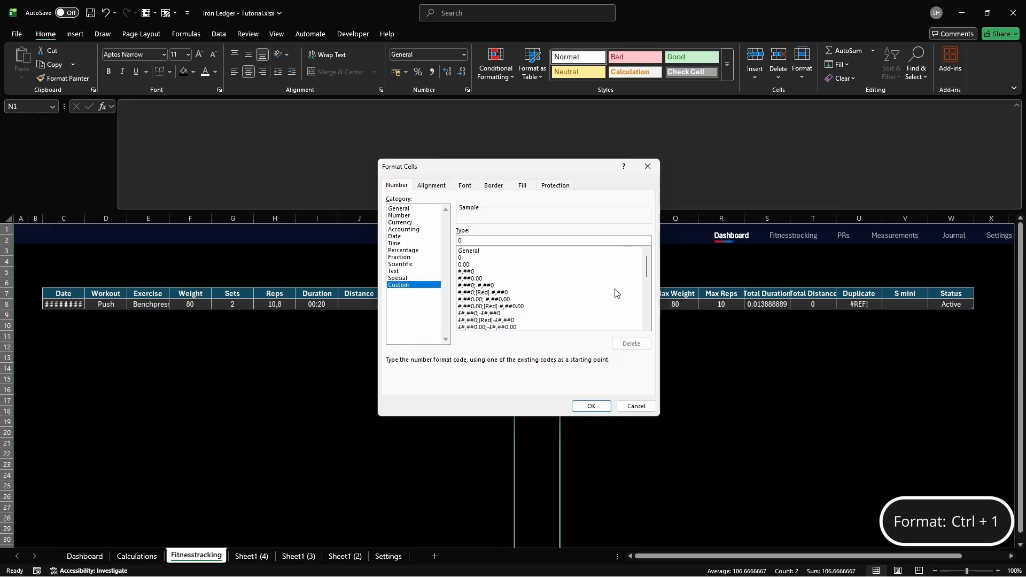
{"action": "left_click", "coordinate": [591, 406]}
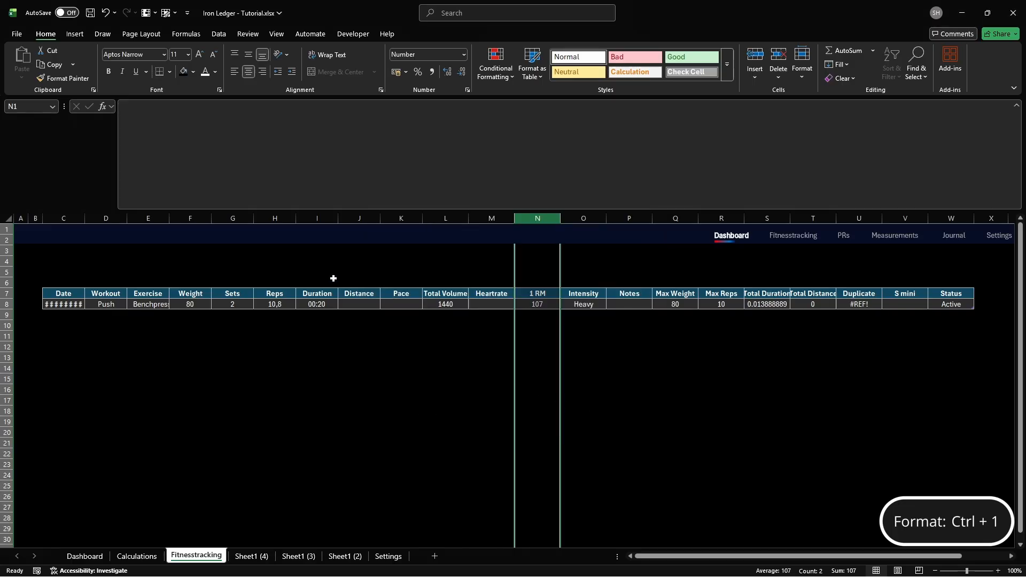
Step: Apply the custom number format "General;-General;" to the entire Sets column
{"action": "left_click", "coordinate": [233, 218]}
{"action": "key", "text": "ctrl+1"}
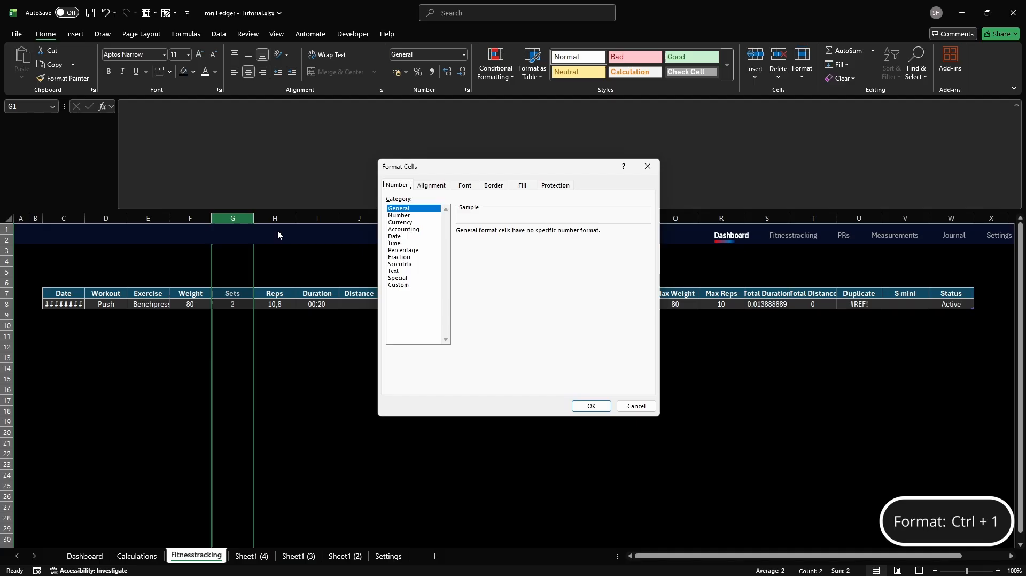
{"action": "left_click", "coordinate": [400, 285]}
{"action": "double_click", "coordinate": [632, 241]}
{"action": "type", "text": "Ge"}
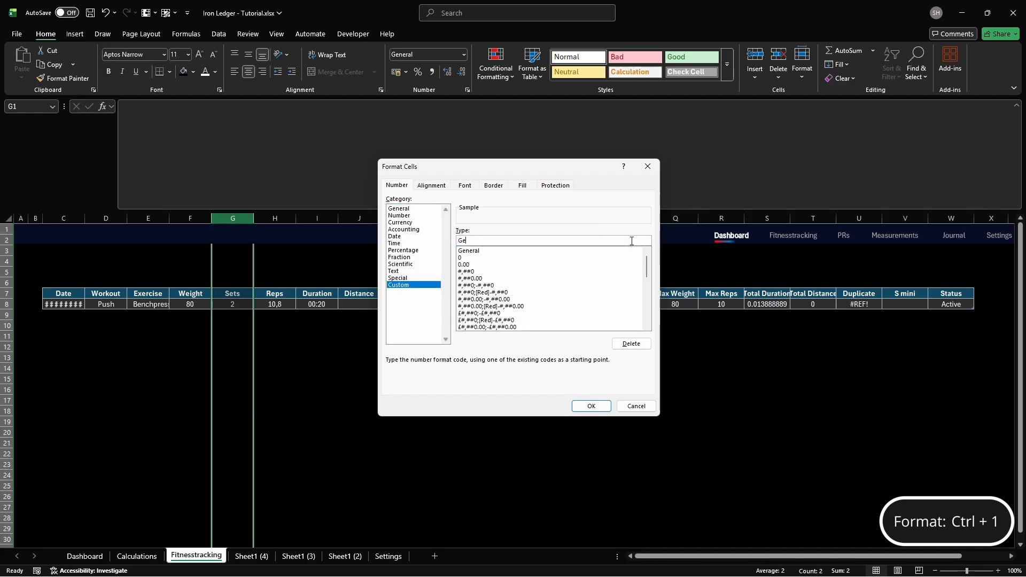
{"action": "type", "text": "neral;-General;"}
{"action": "left_click", "coordinate": [591, 406]}
Step: Apply the custom number format [hh]:mm to the entire Duration column
{"action": "left_click", "coordinate": [331, 218]}
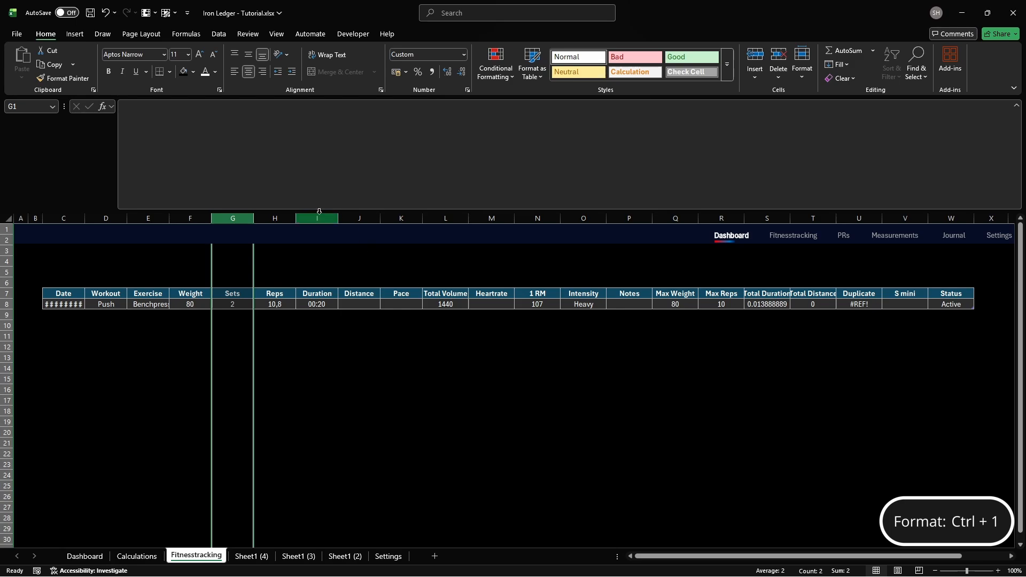
{"action": "key", "text": "ctrl+1"}
{"action": "left_click", "coordinate": [399, 286]}
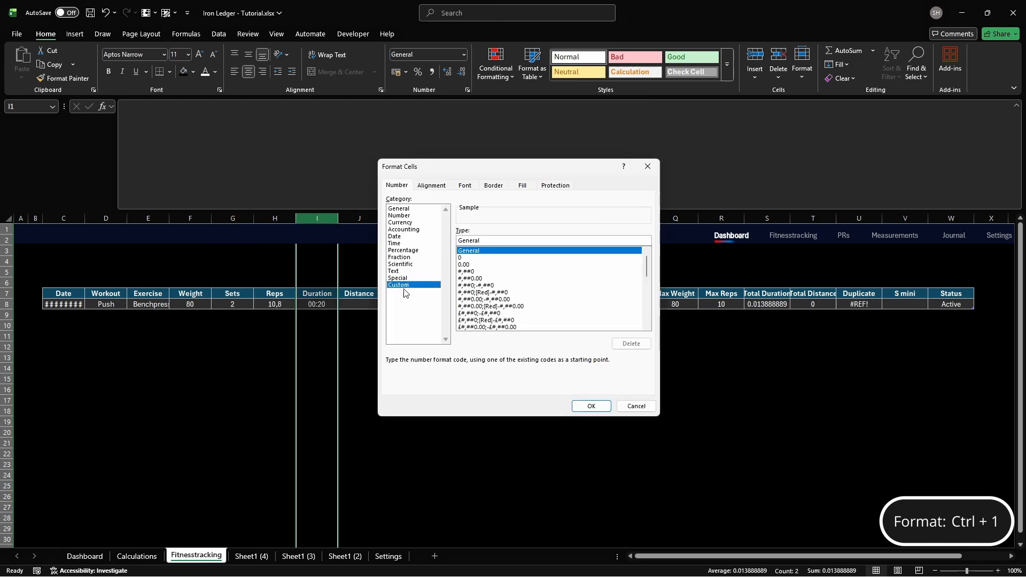
{"action": "double_click", "coordinate": [632, 241]}
{"action": "type", "text": "[h"}
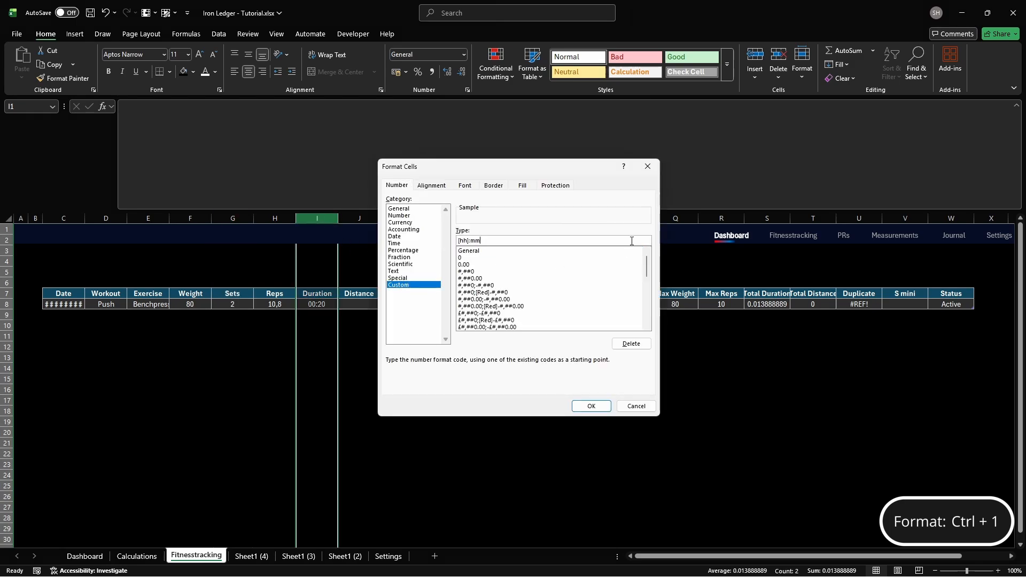
{"action": "left_click", "coordinate": [591, 406]}
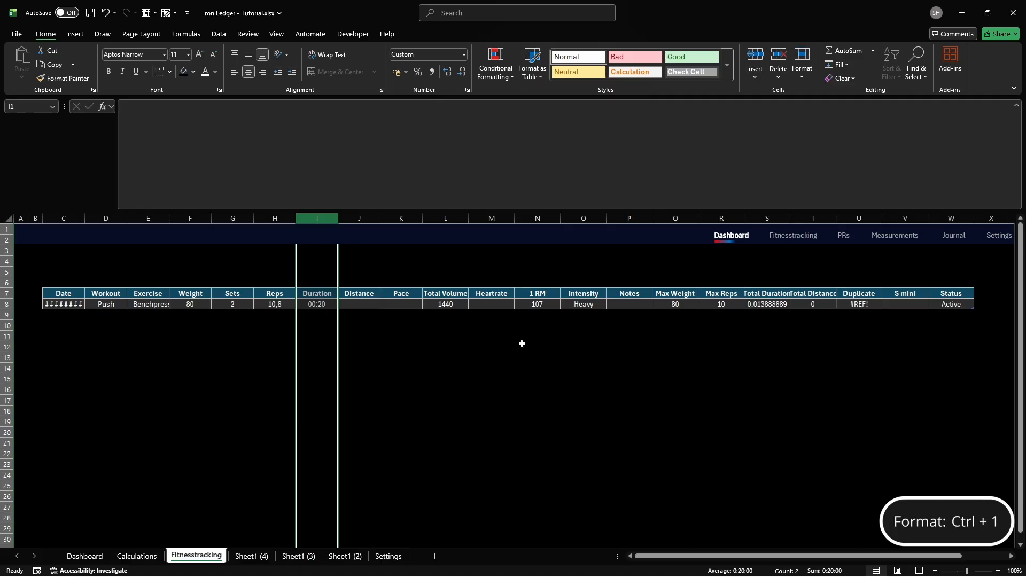
Step: Apply the custom number format 0.00 " km" to the entire Distance column
{"action": "left_click", "coordinate": [364, 222]}
{"action": "key", "text": "ctrl+1"}
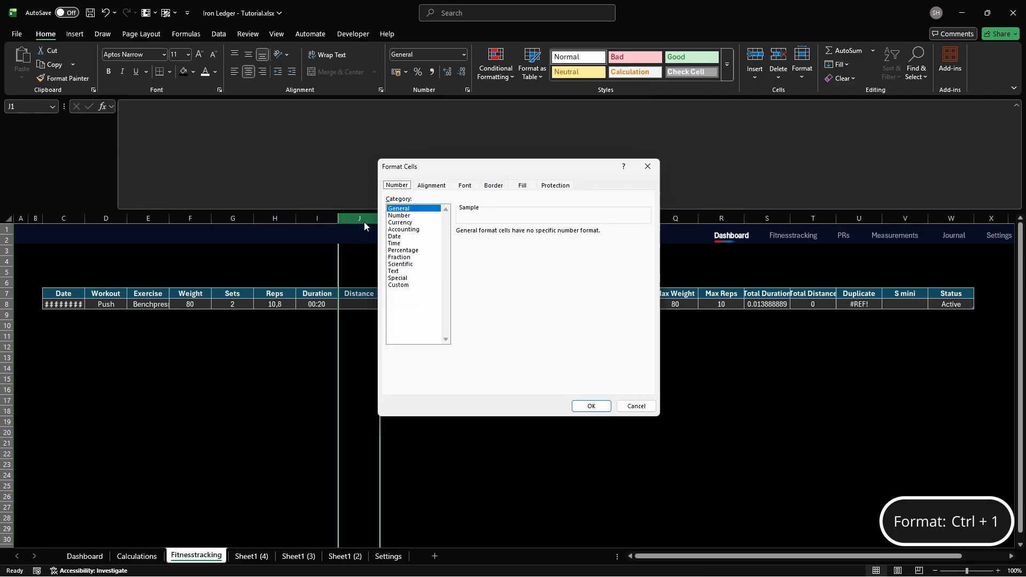
{"action": "left_click", "coordinate": [398, 285]}
{"action": "key", "text": "ctrl+a"}
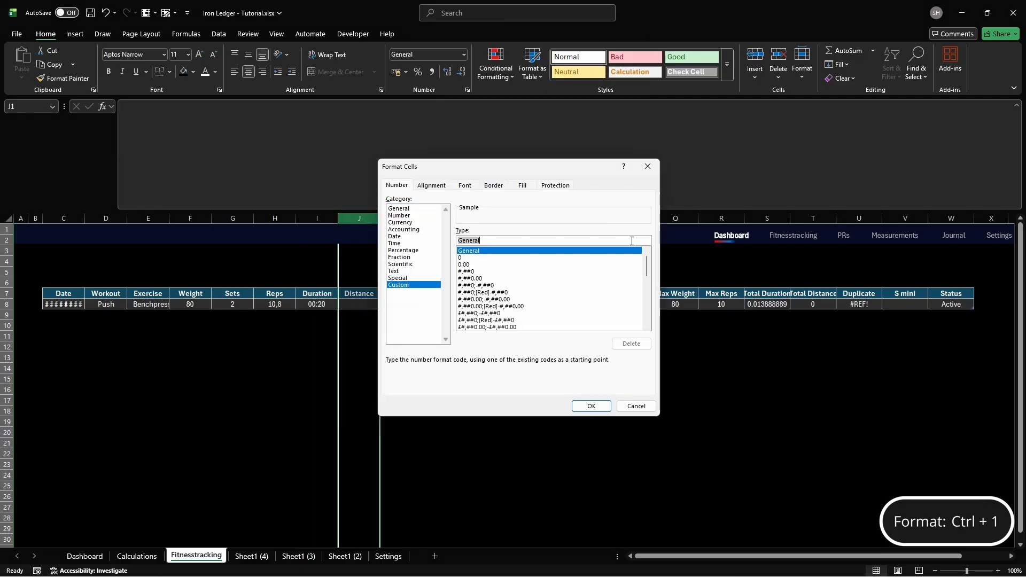
{"action": "type", "text": "0.00 \" km"}
{"action": "left_click", "coordinate": [590, 406]}
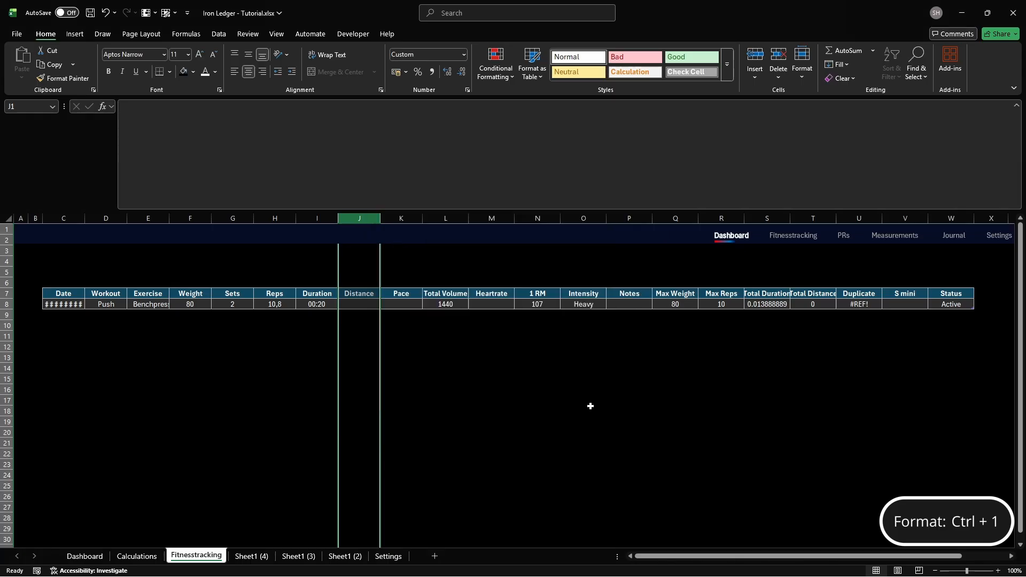
Step: Apply the custom number format [m]:ss " min/km" to the entire Pace column
{"action": "left_click", "coordinate": [405, 219]}
{"action": "key", "text": "ctrl+1"}
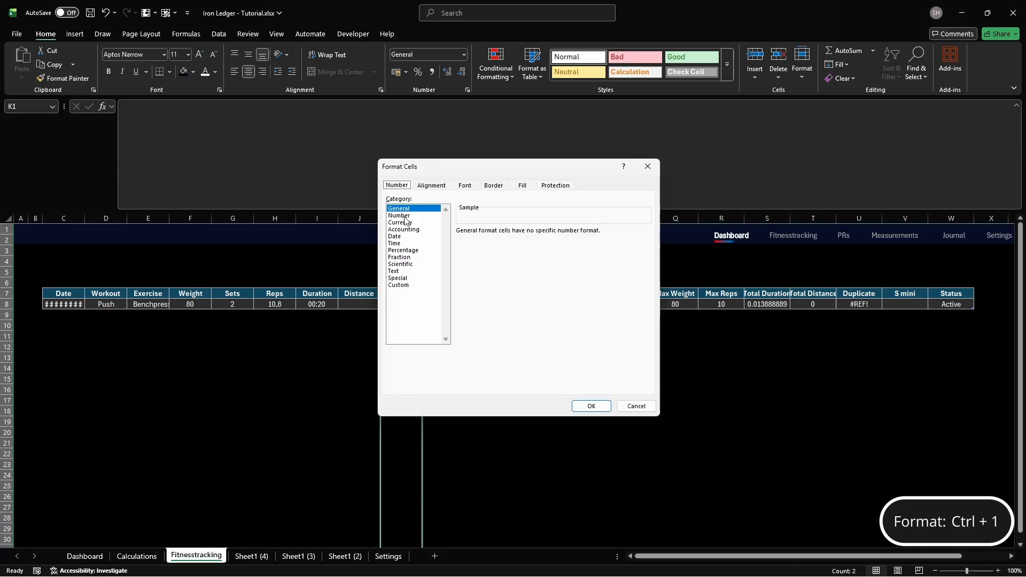
{"action": "left_click", "coordinate": [428, 285]}
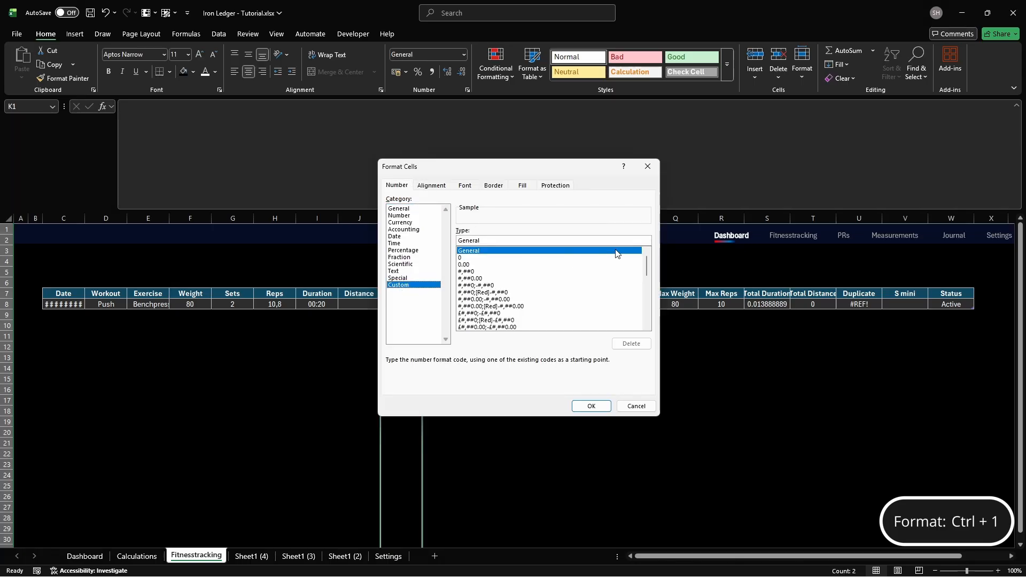
{"action": "double_click", "coordinate": [631, 242]}
{"action": "type", "text": "[m]:ss \" min/km"}
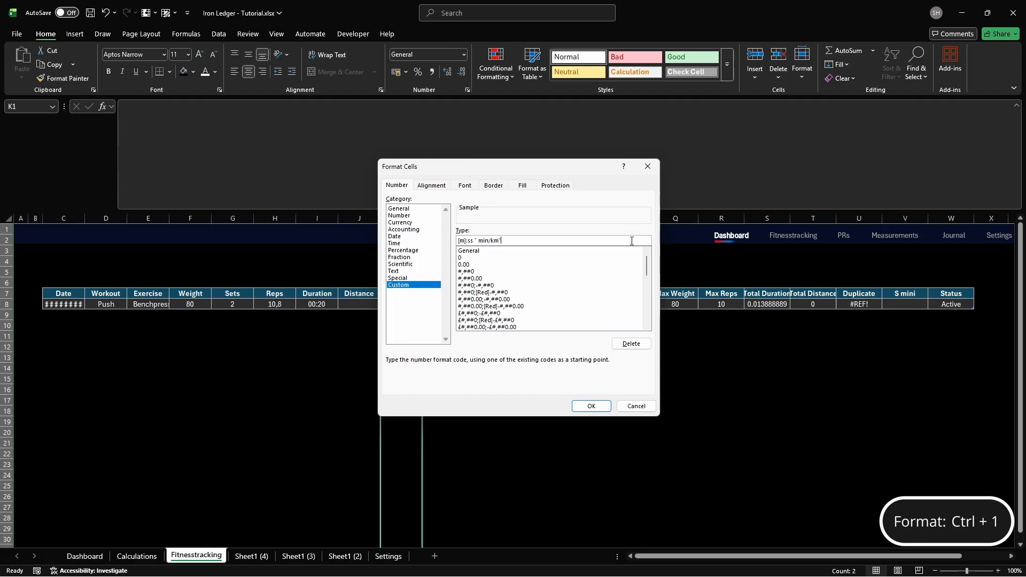
{"action": "left_click", "coordinate": [591, 406]}
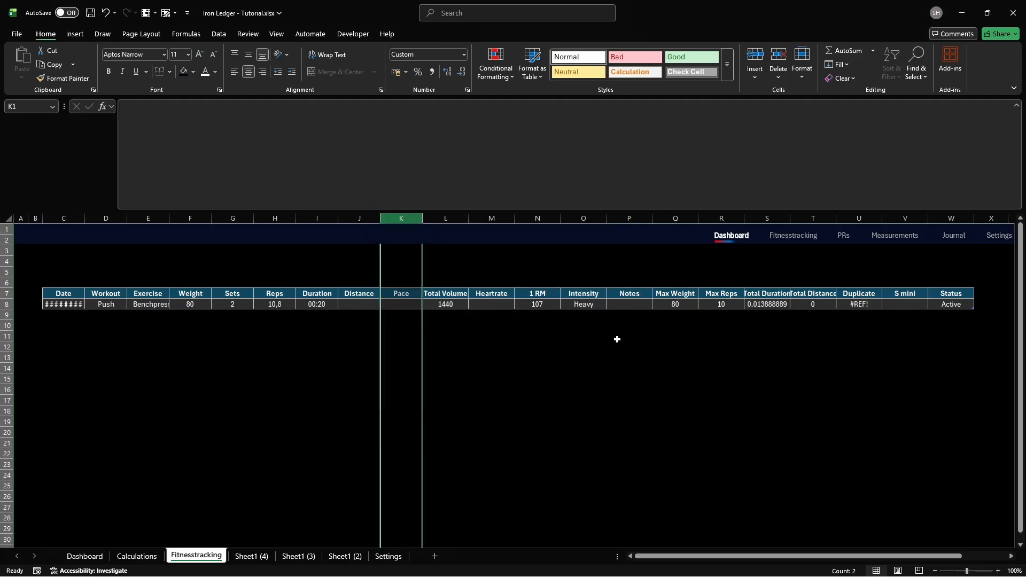
Step: Hide columns Q through U (Max Weight to Duplicate) and group column V (S mini)
{"action": "left_click_drag", "start_coordinate": [663, 217], "coordinate": [858, 214]}
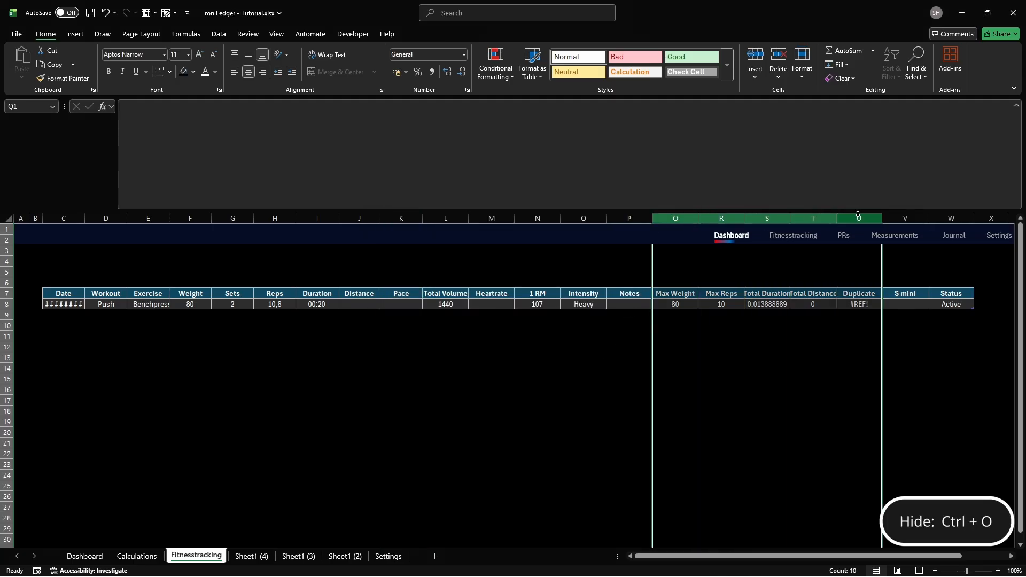
{"action": "key", "text": "ctrl+0"}
{"action": "left_click", "coordinate": [692, 215]}
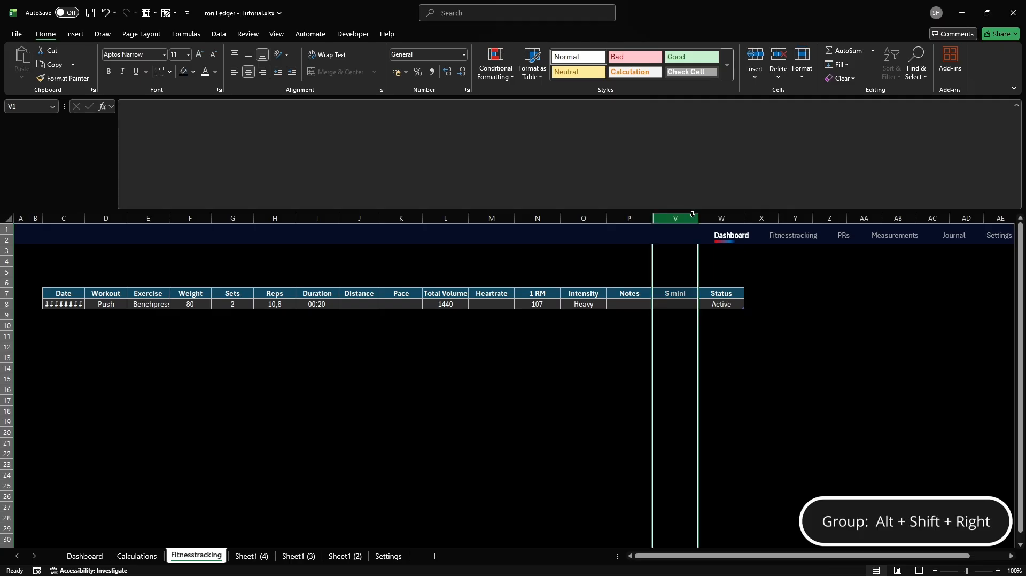
{"action": "key", "text": "alt+shift+Right"}
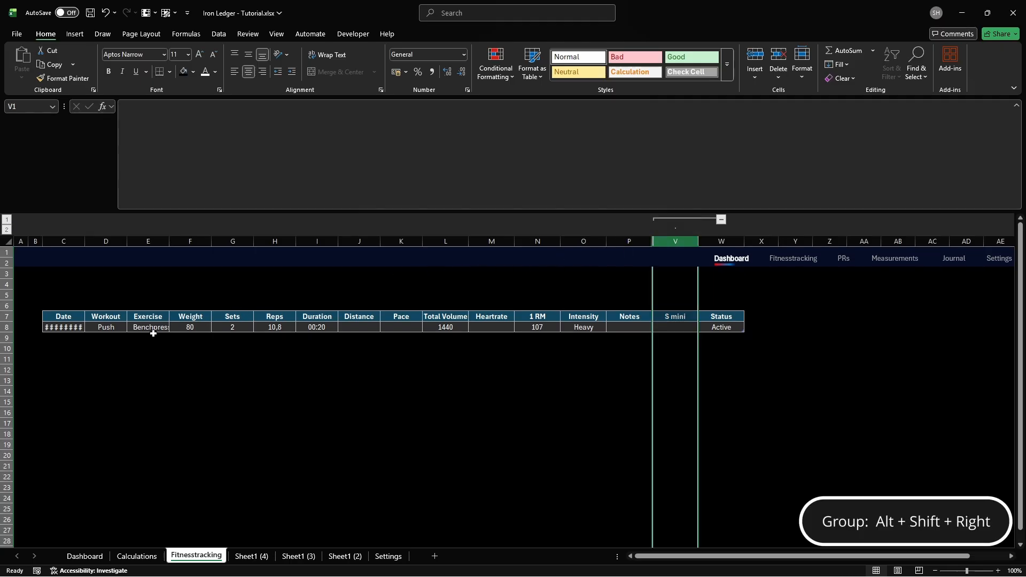
Step: Start a formula-based conditional formatting rule for the table's data row with the formula =$W8="Vacation"
{"action": "left_click", "coordinate": [86, 327]}
{"action": "key", "text": "ctrl+a"}
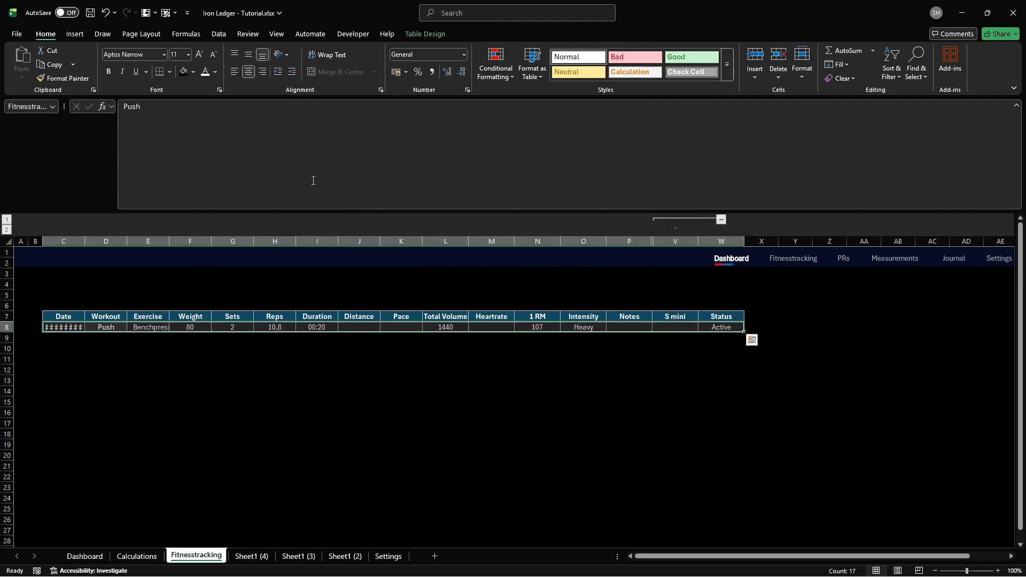
{"action": "left_click", "coordinate": [495, 65]}
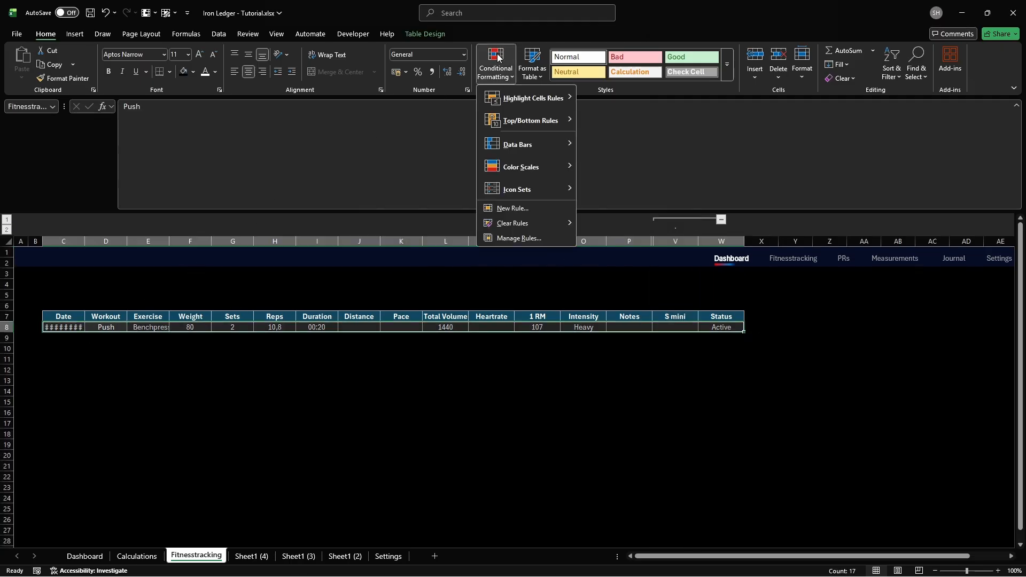
{"action": "left_click", "coordinate": [499, 236]}
{"action": "left_click", "coordinate": [330, 267]}
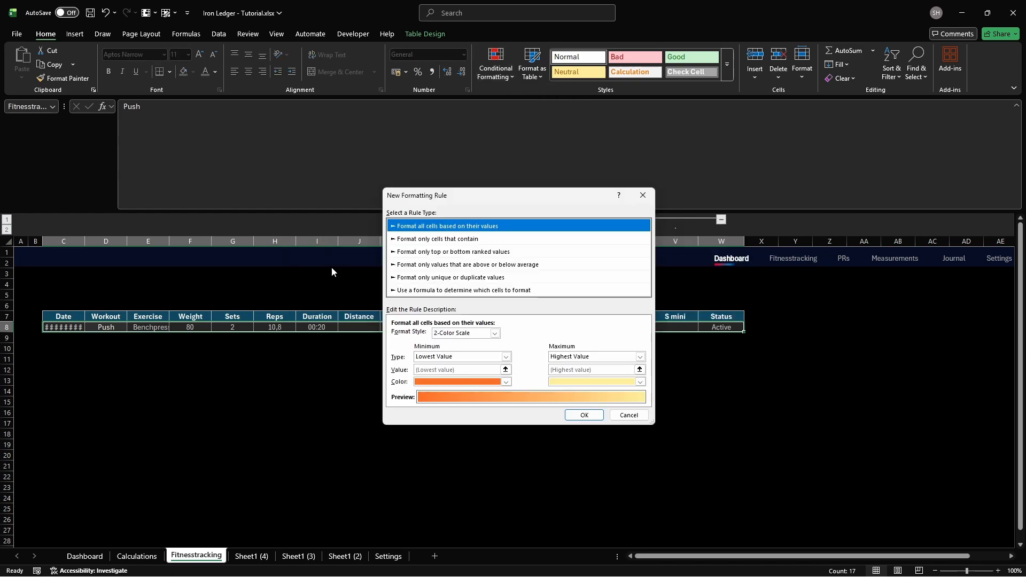
{"action": "left_click", "coordinate": [447, 292]}
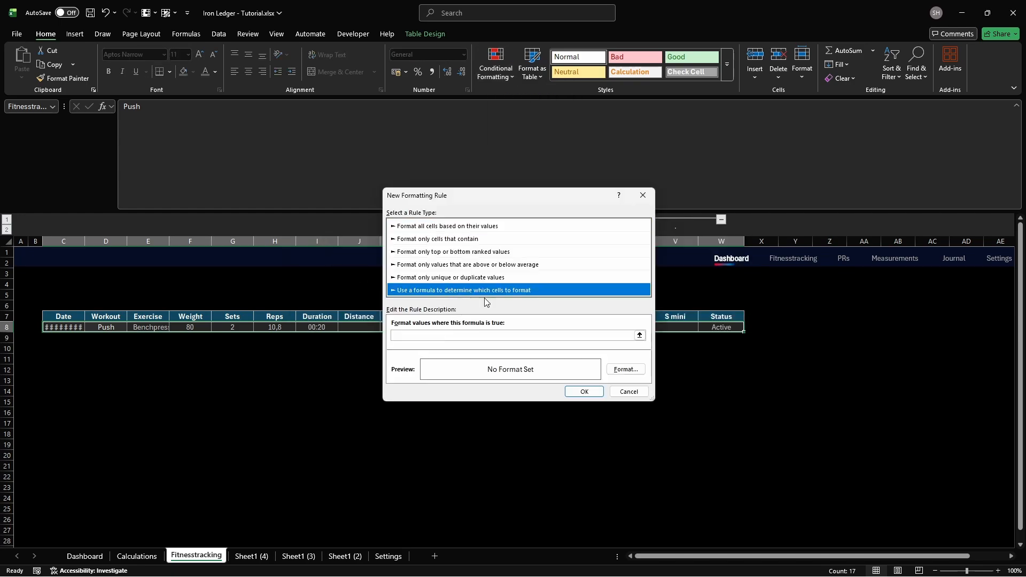
{"action": "left_click", "coordinate": [586, 335]}
{"action": "type", "text": "=$W8=\"Vacation\""}
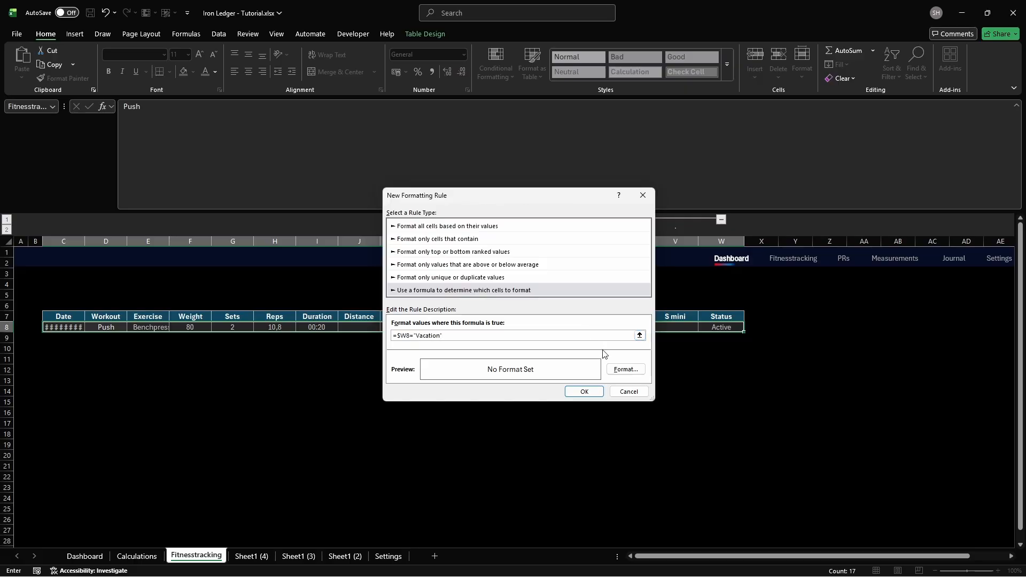
Step: Set the Vacation rule's font color to the custom hex value #000000
{"action": "left_click", "coordinate": [625, 369]}
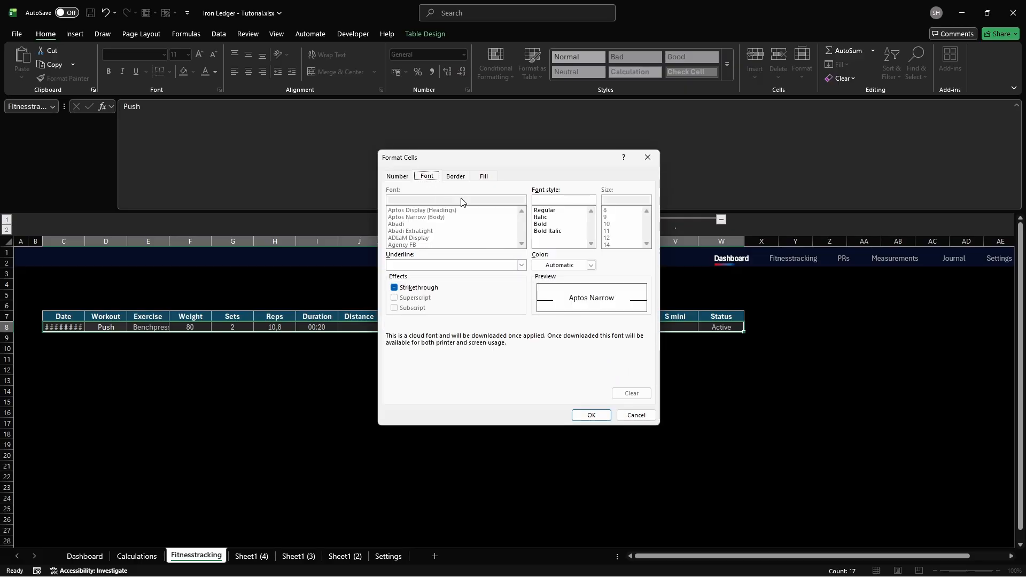
{"action": "left_click", "coordinate": [590, 265]}
{"action": "left_click", "coordinate": [572, 475]}
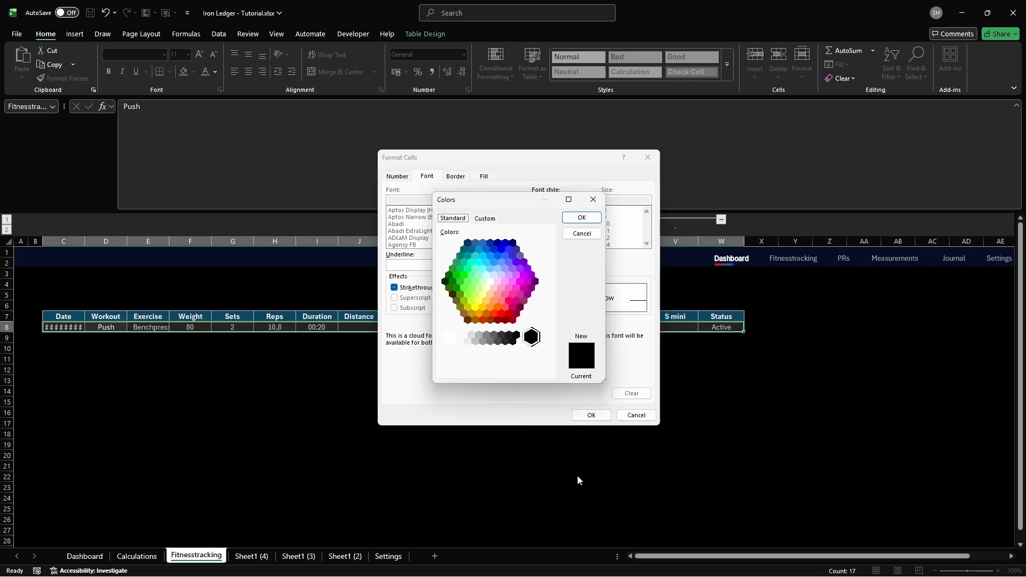
{"action": "left_click", "coordinate": [485, 219]}
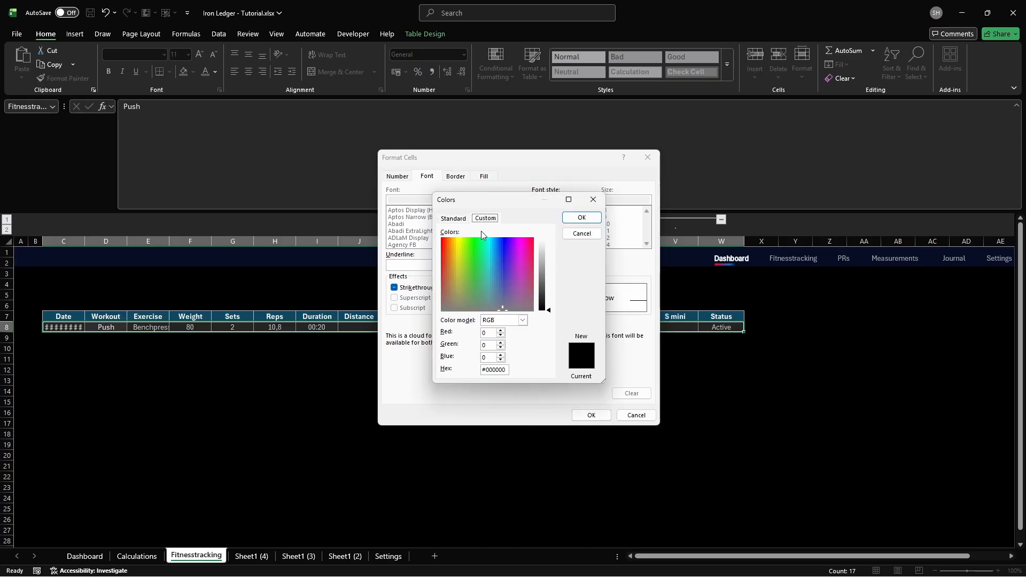
{"action": "left_click", "coordinate": [506, 370]}
{"action": "type", "text": "000000"}
{"action": "key", "text": "Return"}
Step: Give the Vacation rule a custom #B832CE fill and enable Stop If True for it
{"action": "left_click", "coordinate": [485, 177]}
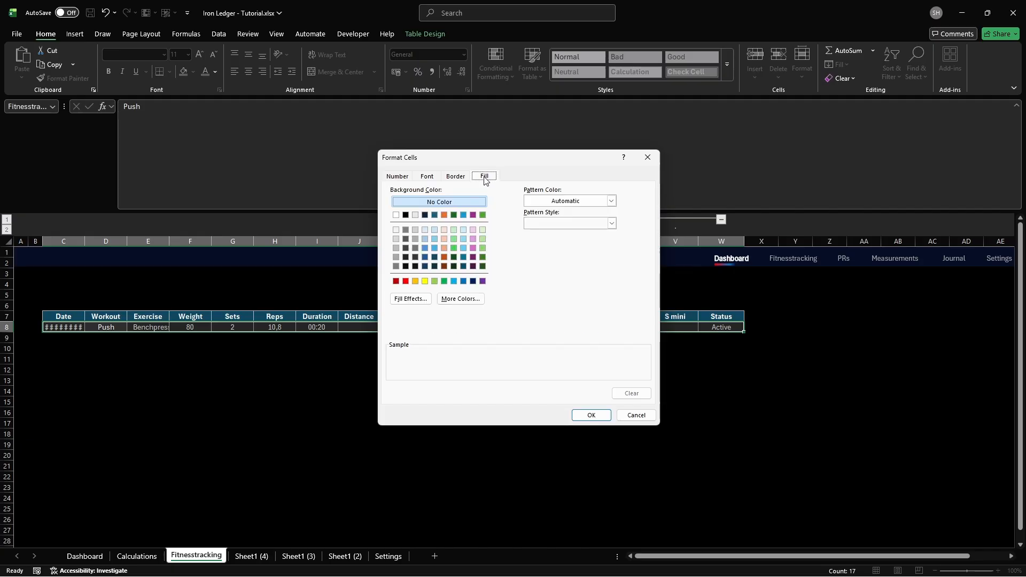
{"action": "left_click", "coordinate": [460, 299]}
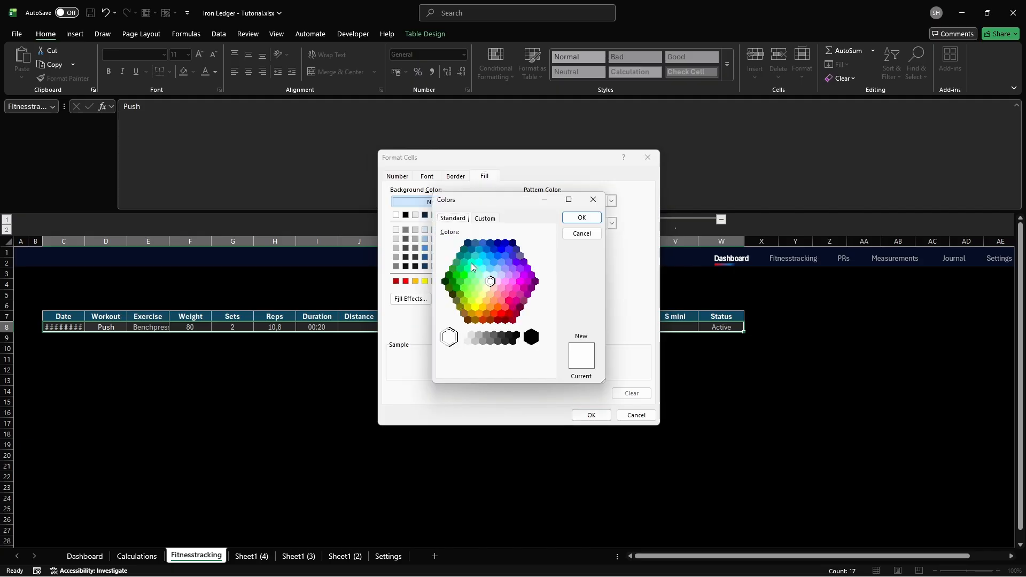
{"action": "left_click", "coordinate": [485, 219]}
{"action": "left_click", "coordinate": [505, 370]}
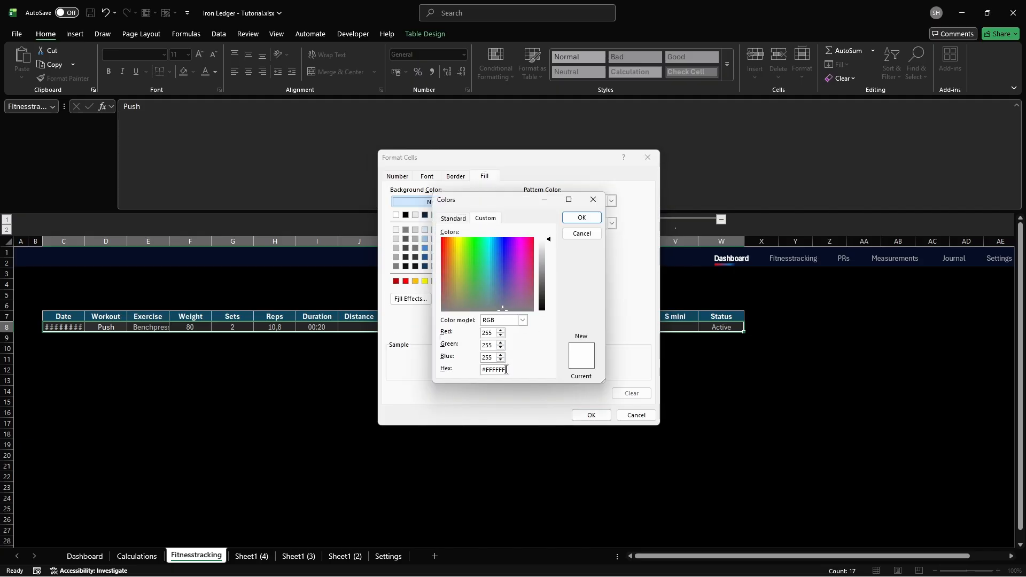
{"action": "key", "text": "ctrl+a"}
{"action": "key", "text": "BackSpace"}
{"action": "type", "text": "#B832CE"}
{"action": "key", "text": "Return"}
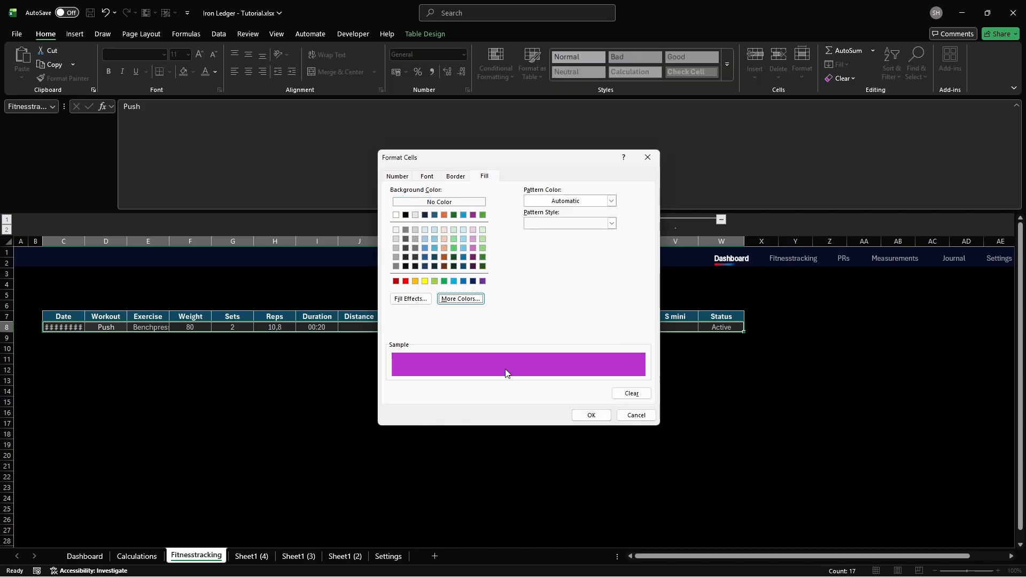
{"action": "left_click", "coordinate": [591, 415]}
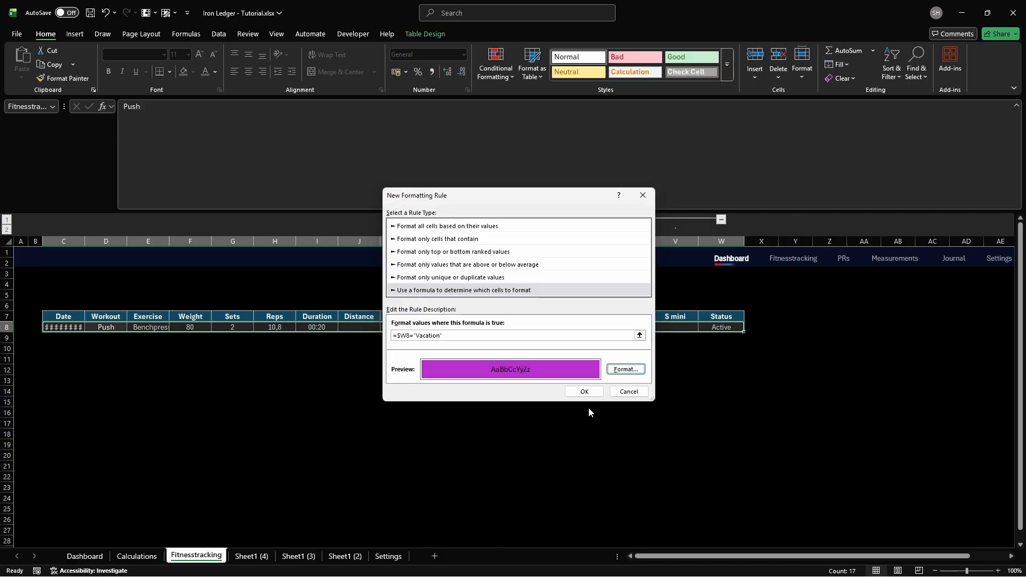
{"action": "left_click", "coordinate": [585, 394]}
{"action": "left_click", "coordinate": [710, 294]}
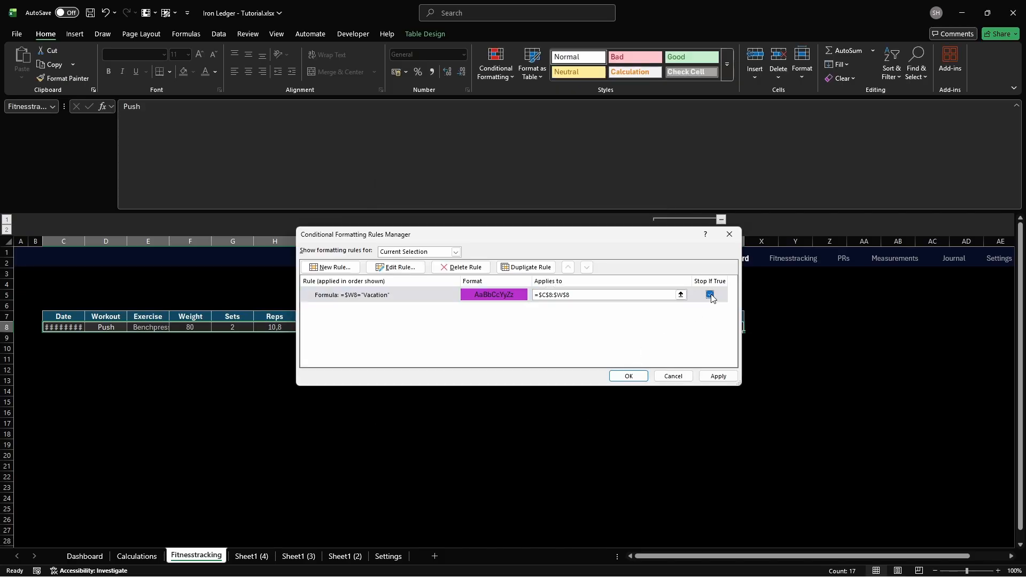
Step: Start another formula-based conditional formatting rule with the formula =$W8="Completed"
{"action": "left_click", "coordinate": [332, 267]}
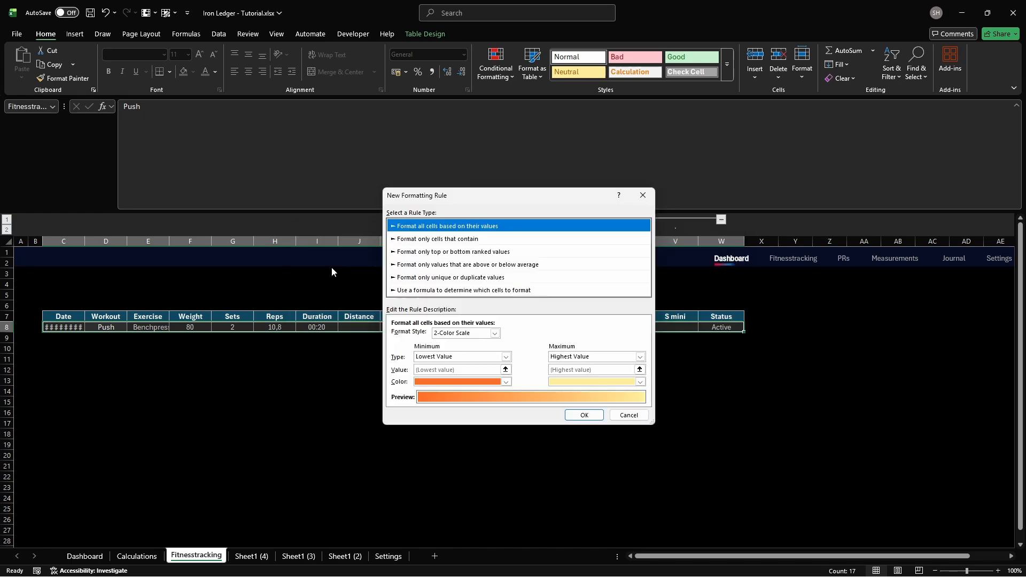
{"action": "left_click", "coordinate": [449, 290]}
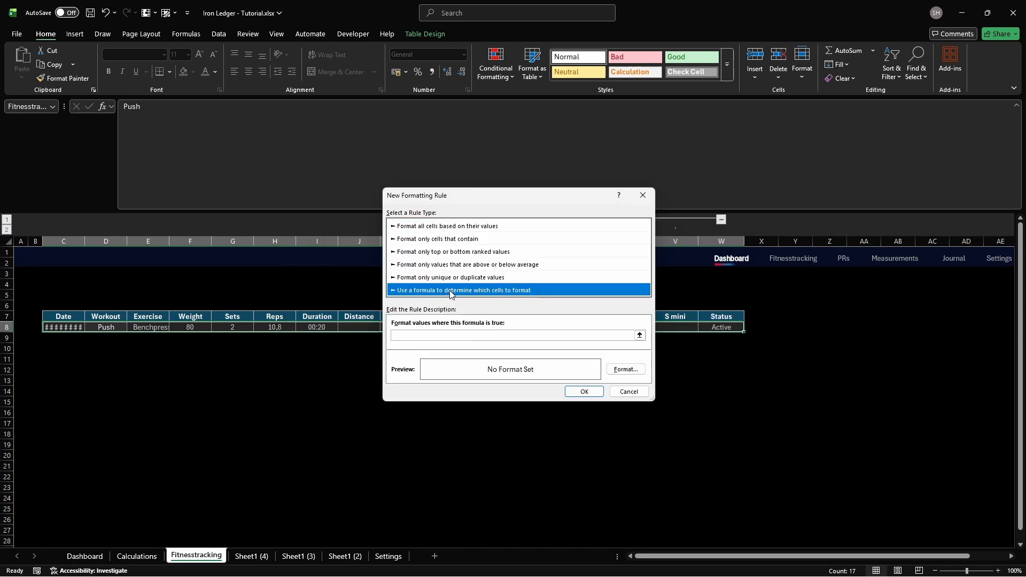
{"action": "left_click", "coordinate": [586, 336]}
{"action": "type", "text": "=$W8=\"Completed\""}
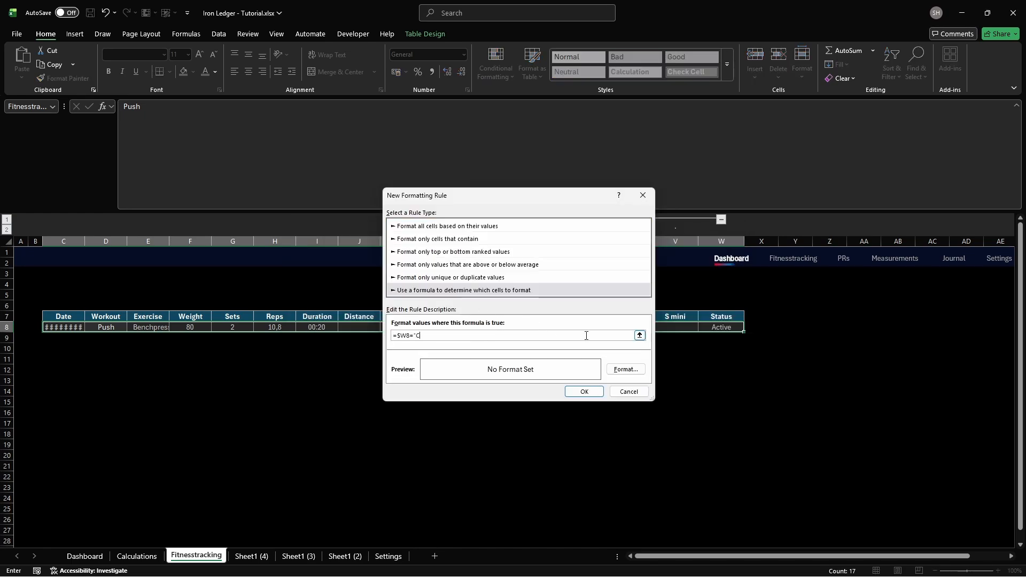
Step: Set the Completed rule's font color to the custom hex value #000000
{"action": "left_click", "coordinate": [625, 368]}
{"action": "left_click", "coordinate": [428, 176]}
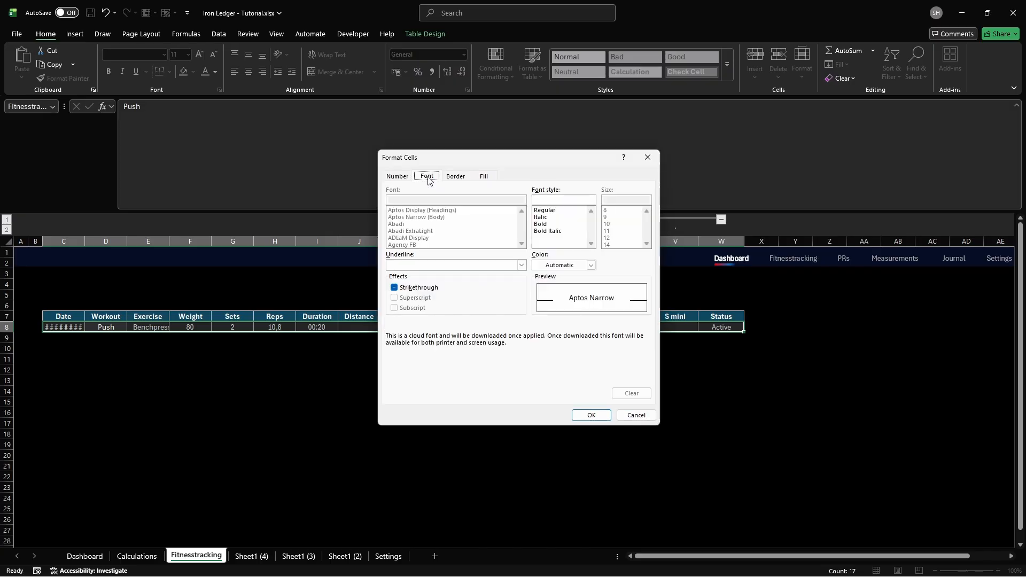
{"action": "left_click", "coordinate": [591, 265]}
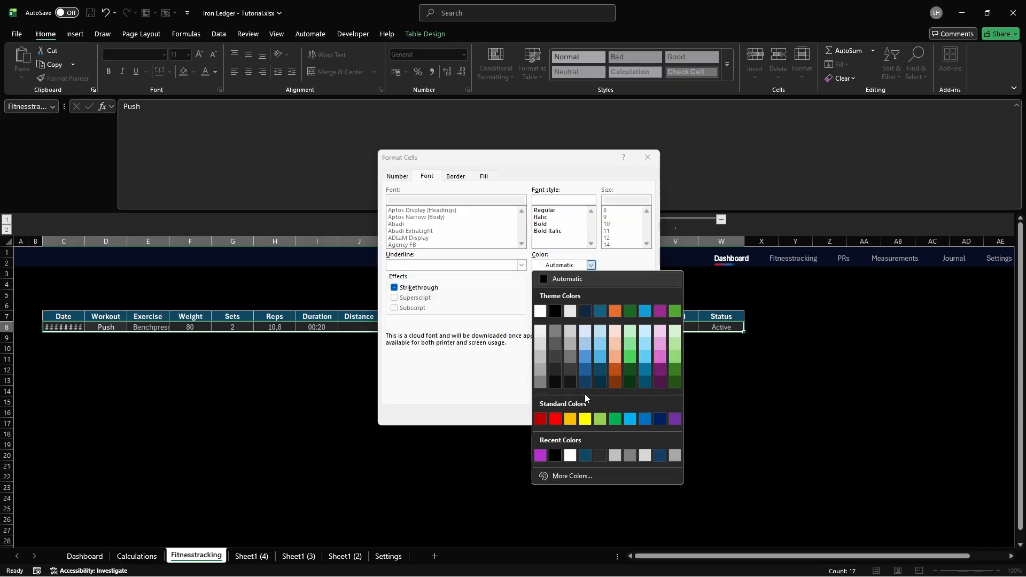
{"action": "left_click", "coordinate": [573, 476]}
{"action": "left_click", "coordinate": [485, 219]}
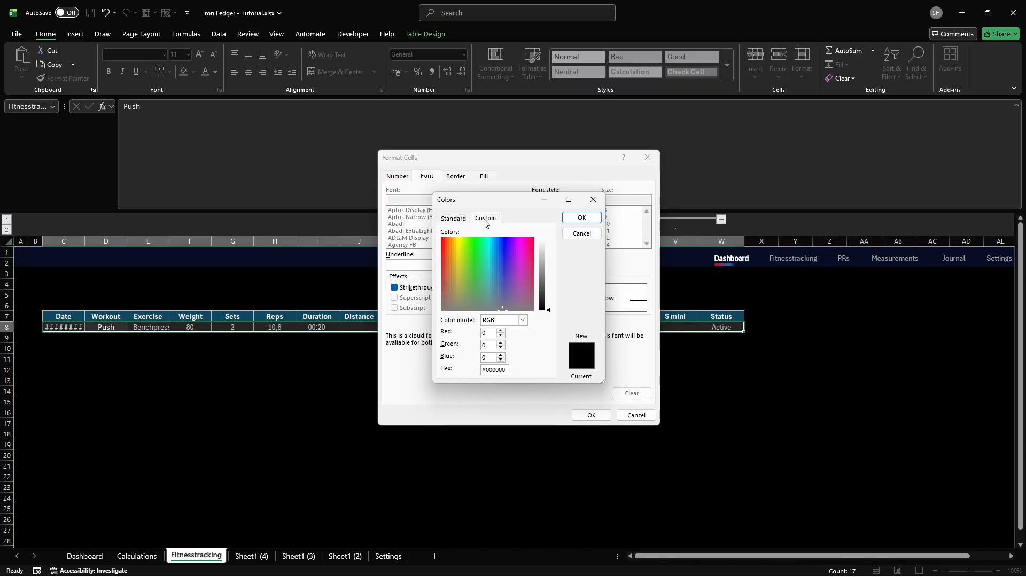
{"action": "key", "text": "ctrl+a"}
{"action": "key", "text": "BackSpace"}
{"action": "type", "text": "000000"}
{"action": "key", "text": "Return"}
Step: Give the Completed rule a custom #FFC000 fill and enable Stop If True for it
{"action": "left_click", "coordinate": [484, 177]}
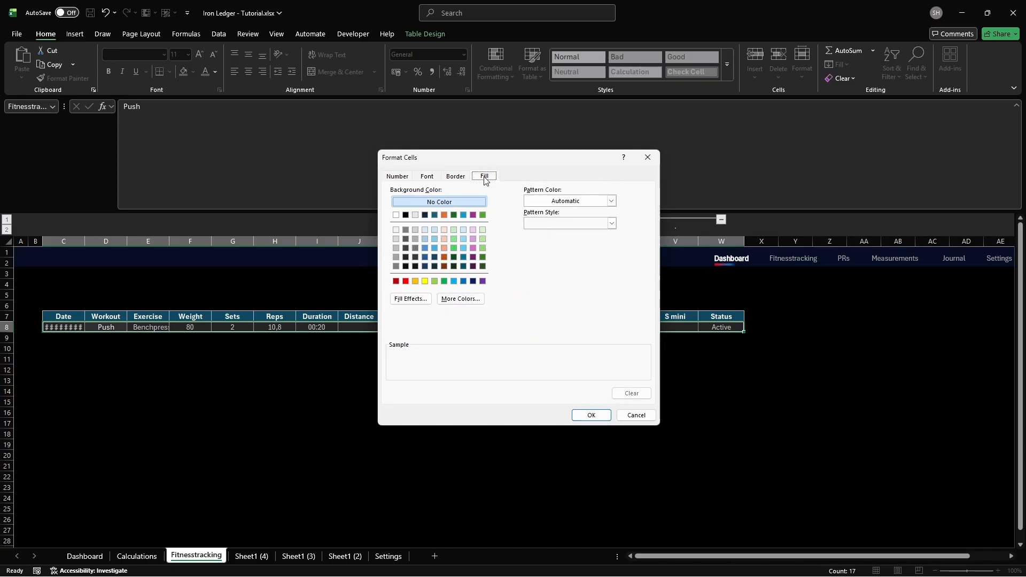
{"action": "left_click", "coordinate": [461, 298]}
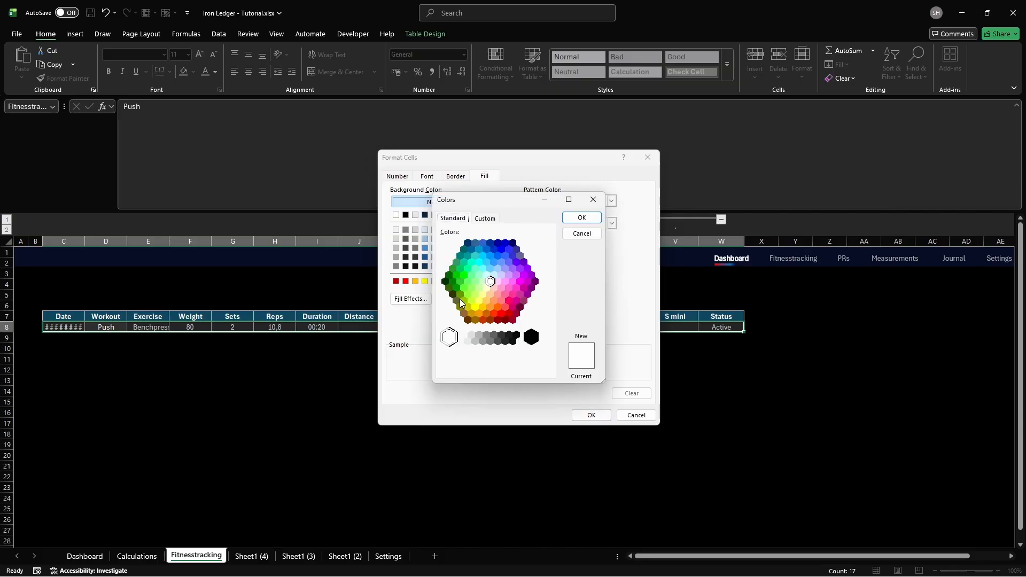
{"action": "left_click", "coordinate": [485, 218]}
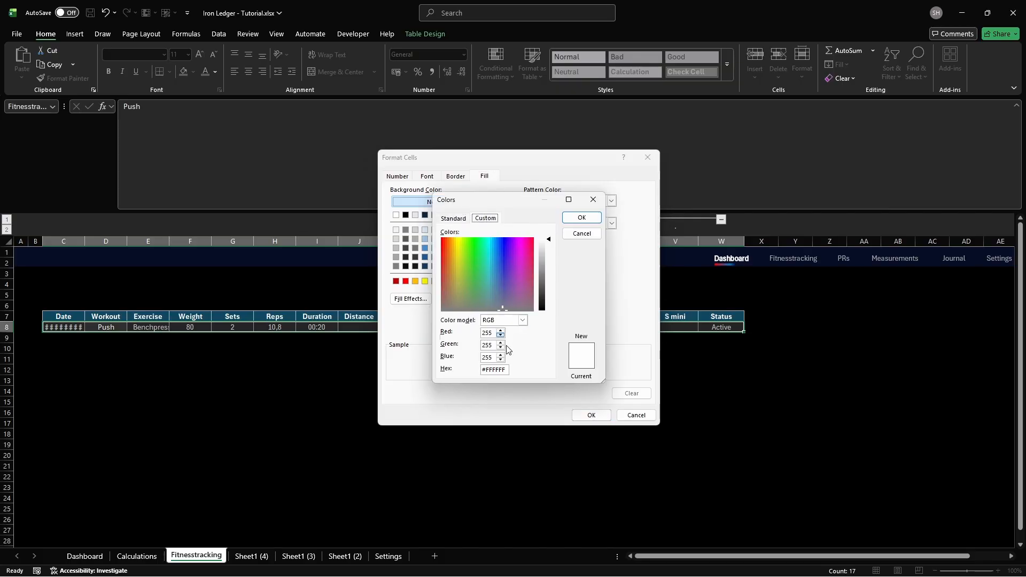
{"action": "type", "text": "FFC000"}
{"action": "key", "text": "Return"}
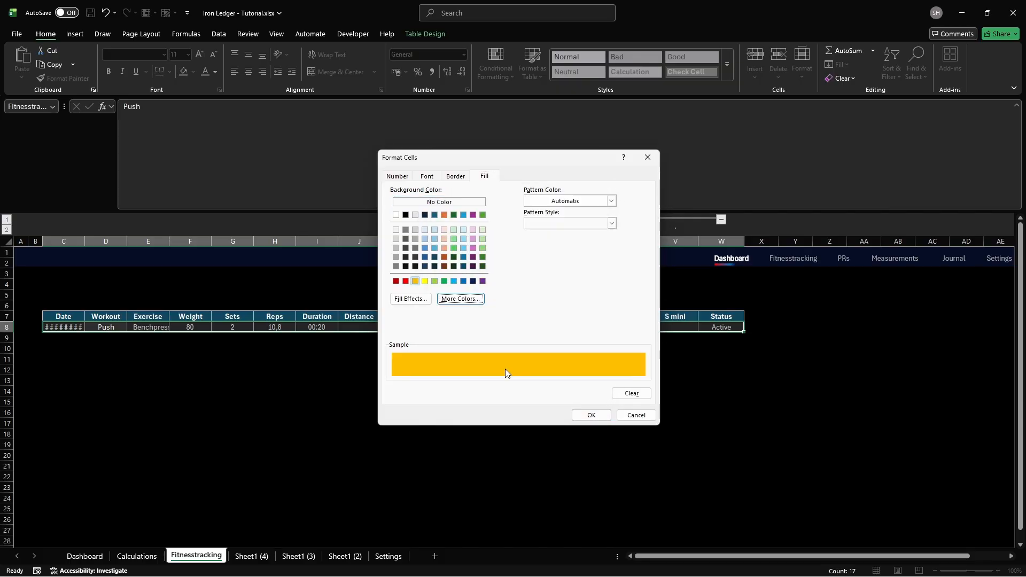
{"action": "left_click", "coordinate": [590, 415]}
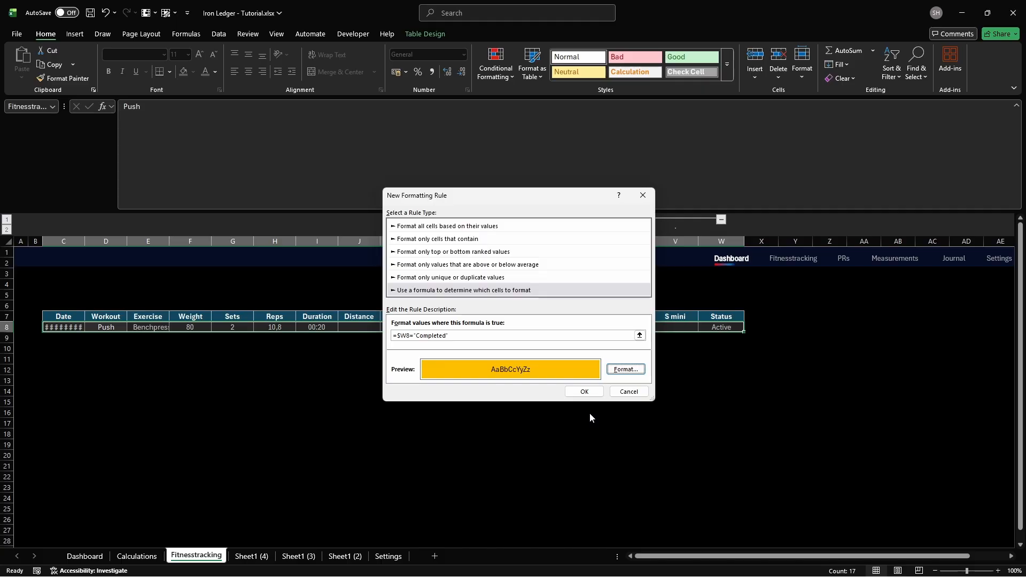
{"action": "left_click", "coordinate": [585, 392]}
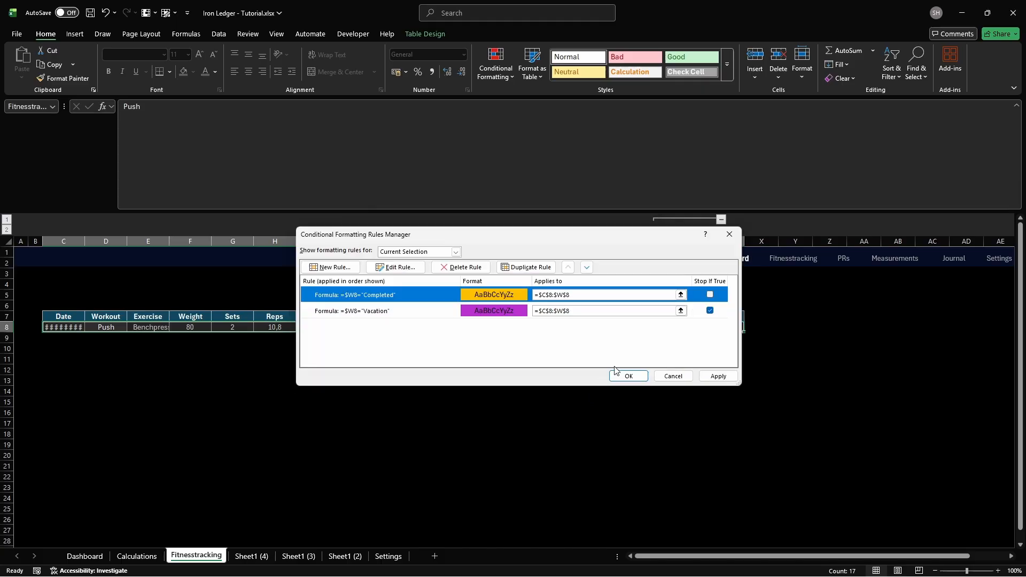
{"action": "left_click", "coordinate": [710, 294]}
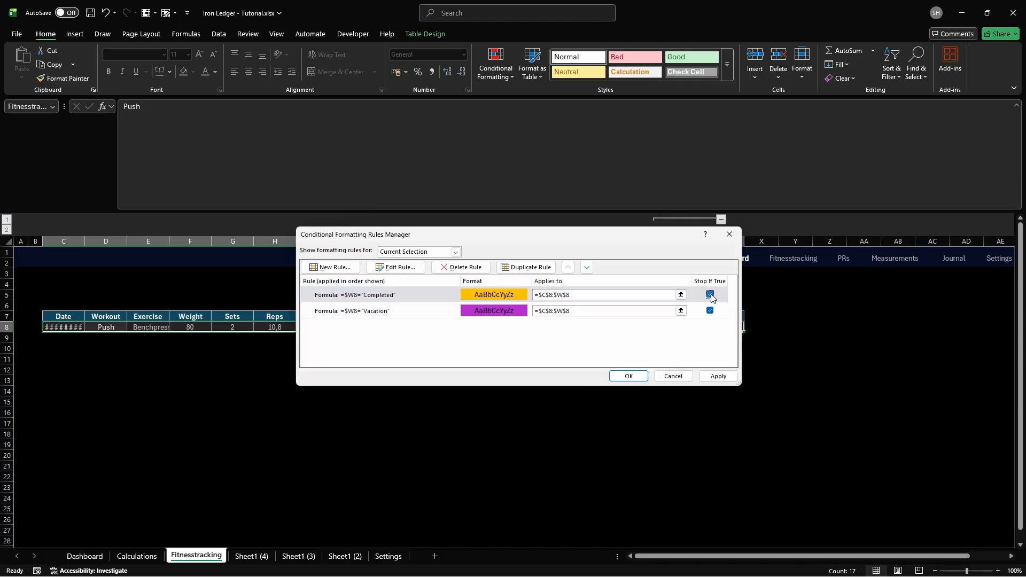
Step: Start another formula-based conditional formatting rule with the formula =$W8="Injured"
{"action": "left_click", "coordinate": [330, 267]}
{"action": "left_click", "coordinate": [450, 291]}
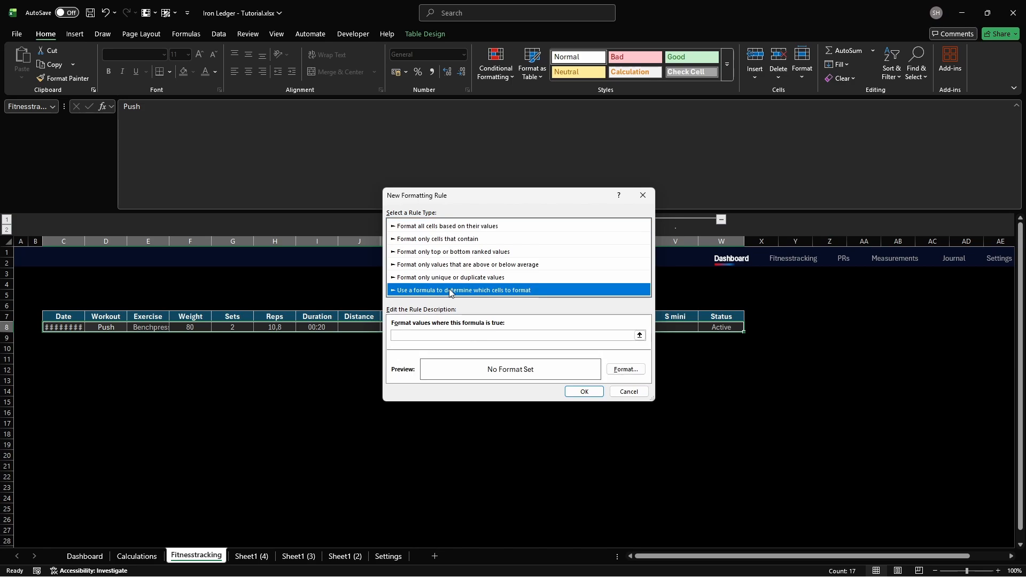
{"action": "left_click", "coordinate": [586, 335]}
{"action": "type", "text": "=$W8=\"Injured\""}
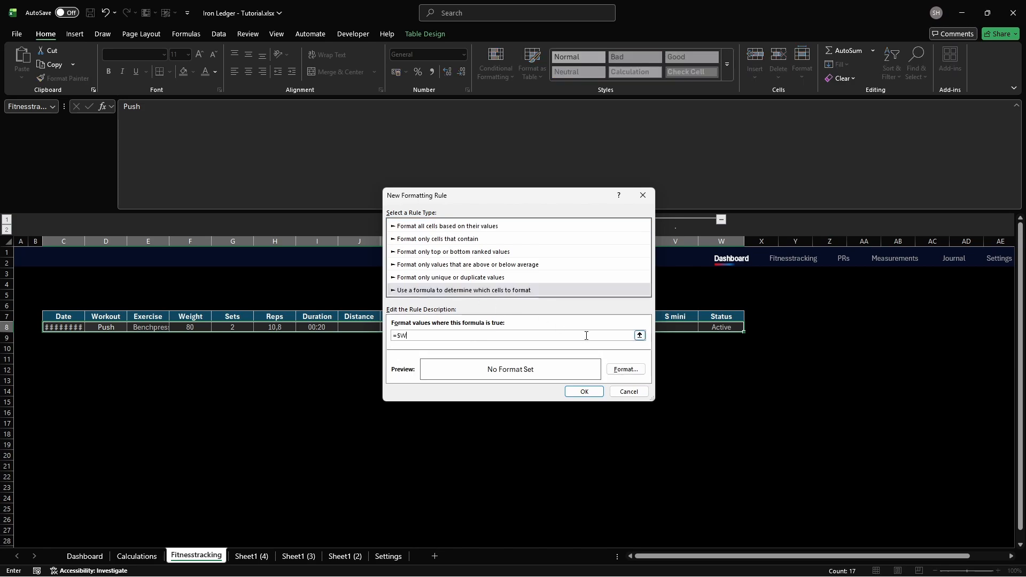
Step: Set the Injured rule's font color to custom black, hex 000
{"action": "left_click", "coordinate": [626, 369]}
{"action": "left_click", "coordinate": [427, 177]}
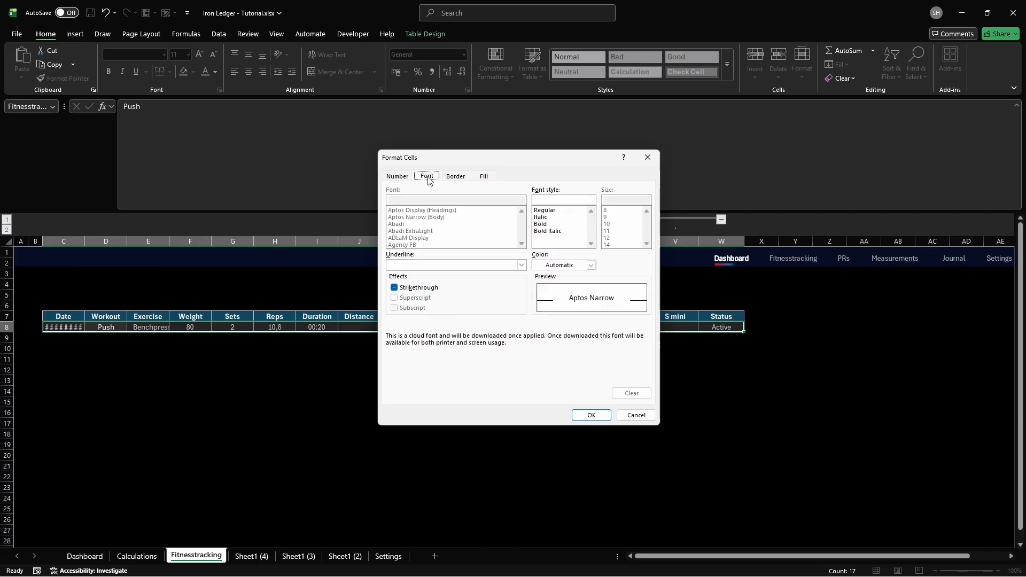
{"action": "left_click", "coordinate": [591, 265]}
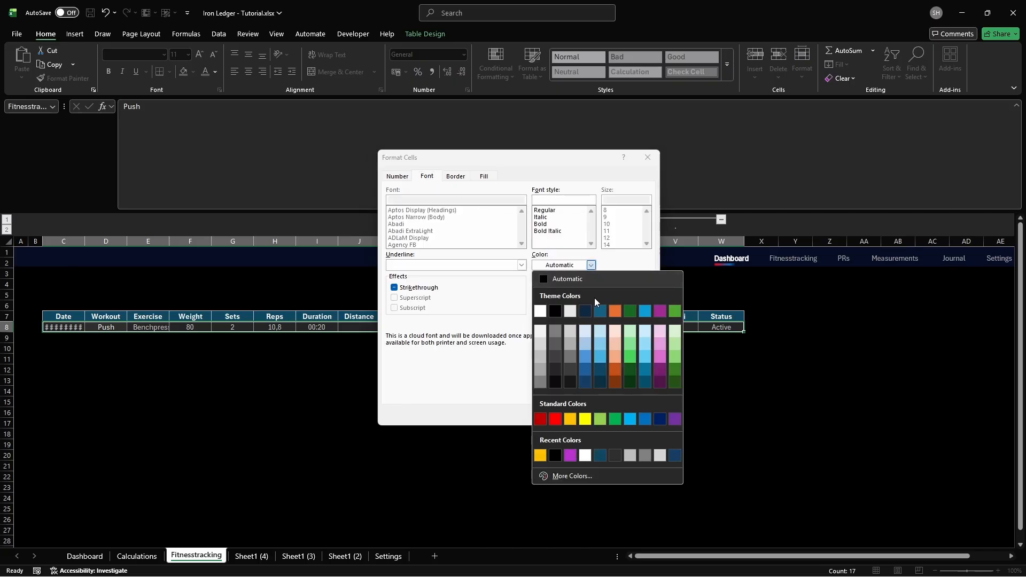
{"action": "left_click", "coordinate": [576, 475]}
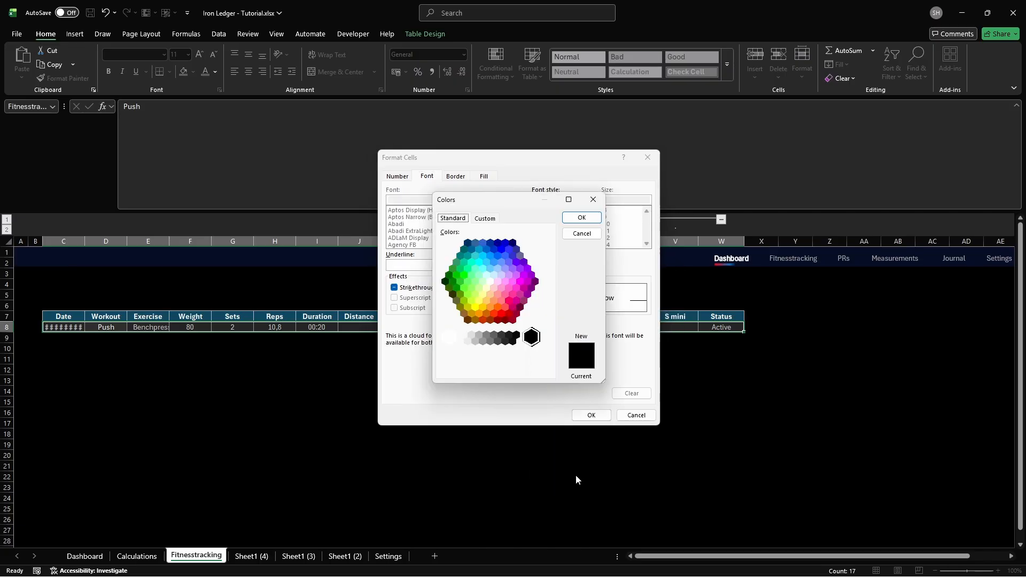
{"action": "left_click", "coordinate": [485, 219]}
{"action": "left_click", "coordinate": [506, 370]}
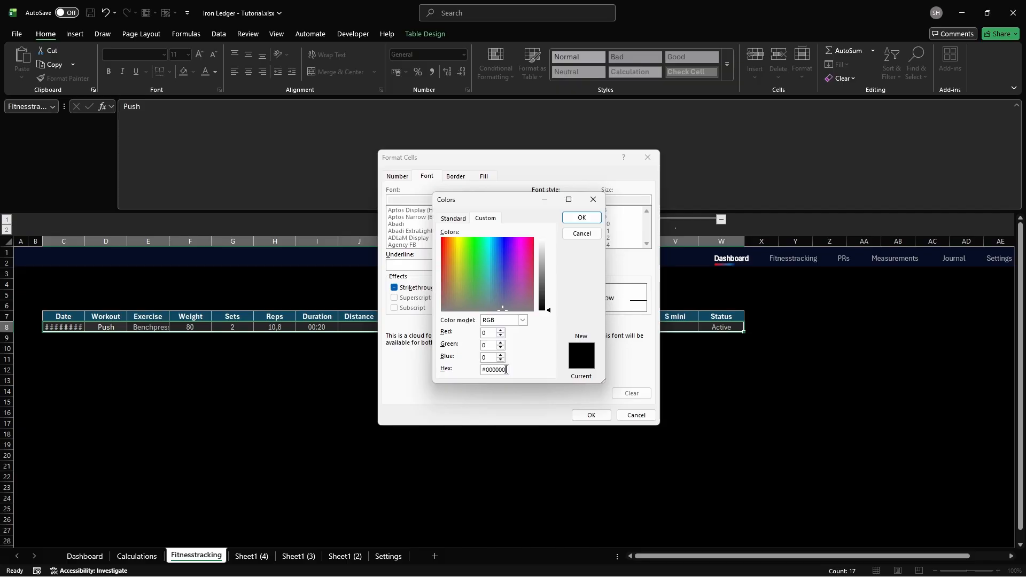
{"action": "key", "text": "ctrl+a"}
{"action": "key", "text": "BackSpace"}
{"action": "type", "text": "000"}
{"action": "key", "text": "Return"}
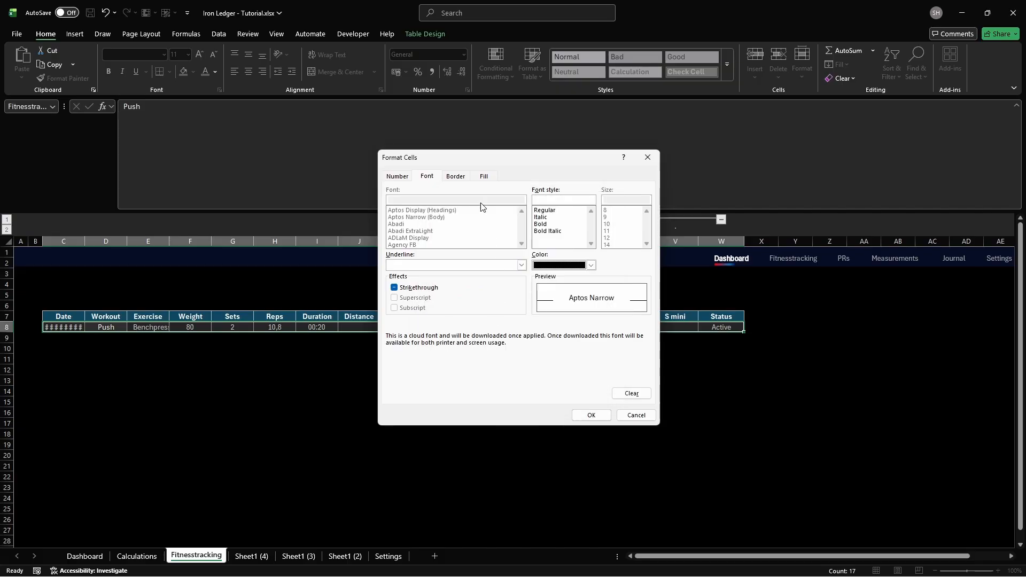
Step: Give the "Injured" formatting rule a red #FF0000 fill and enable Stop If True for it
{"action": "left_click", "coordinate": [484, 177]}
{"action": "left_click", "coordinate": [461, 299]}
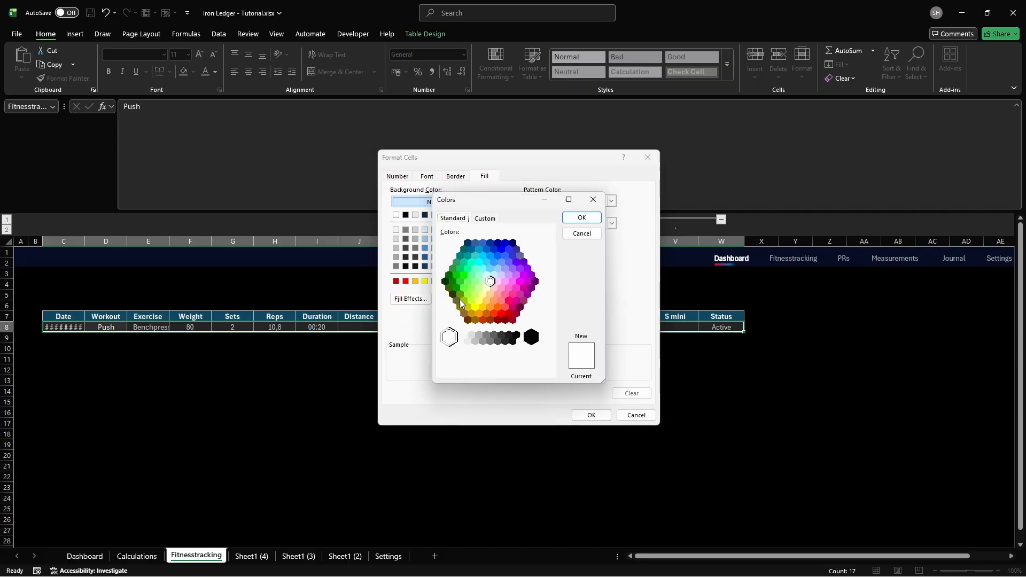
{"action": "left_click", "coordinate": [485, 219]}
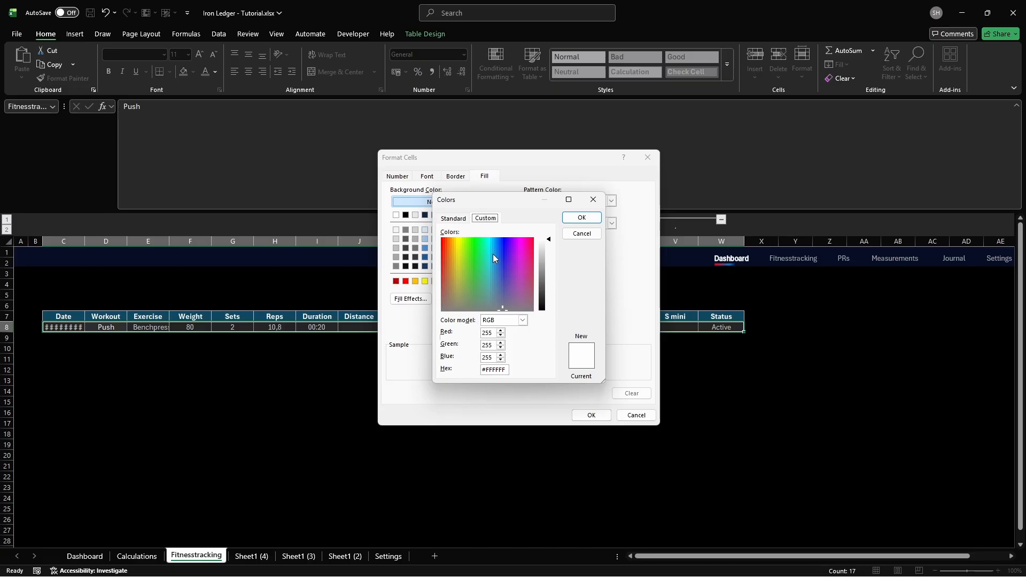
{"action": "triple_click", "coordinate": [494, 369]}
{"action": "type", "text": "FF0000"}
{"action": "key", "text": "Return"}
{"action": "left_click", "coordinate": [591, 415]}
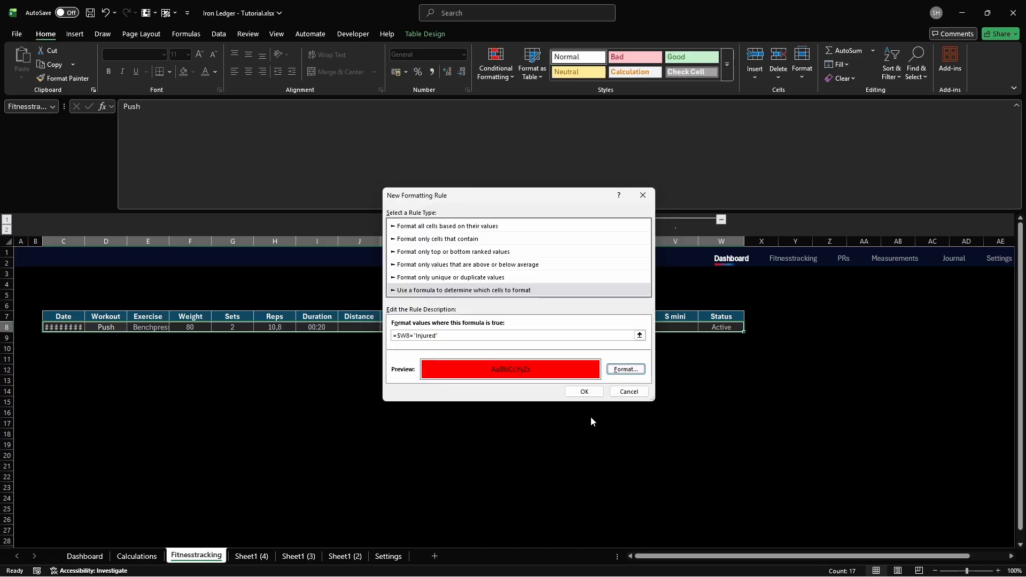
{"action": "left_click", "coordinate": [585, 391]}
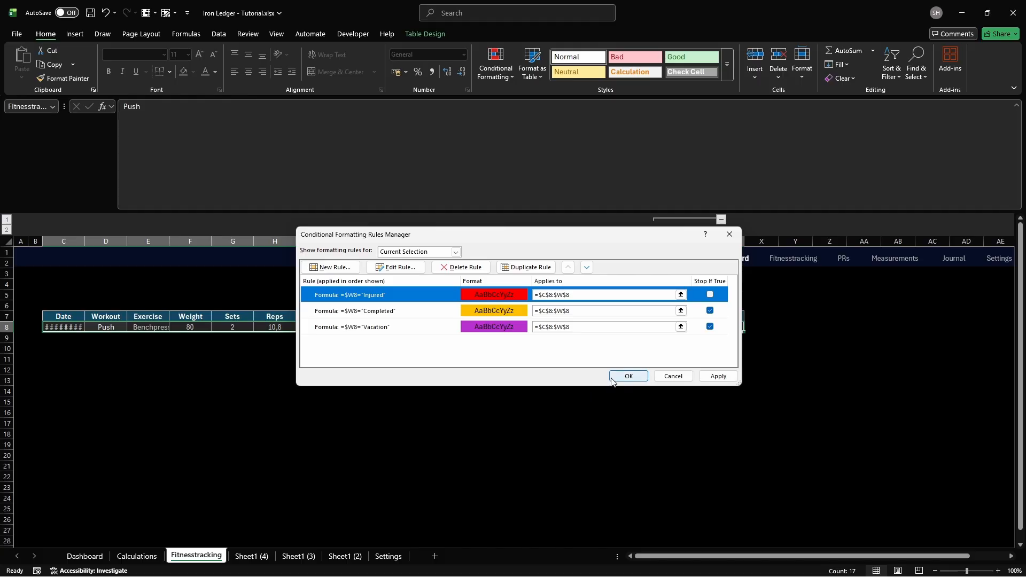
{"action": "left_click", "coordinate": [709, 295]}
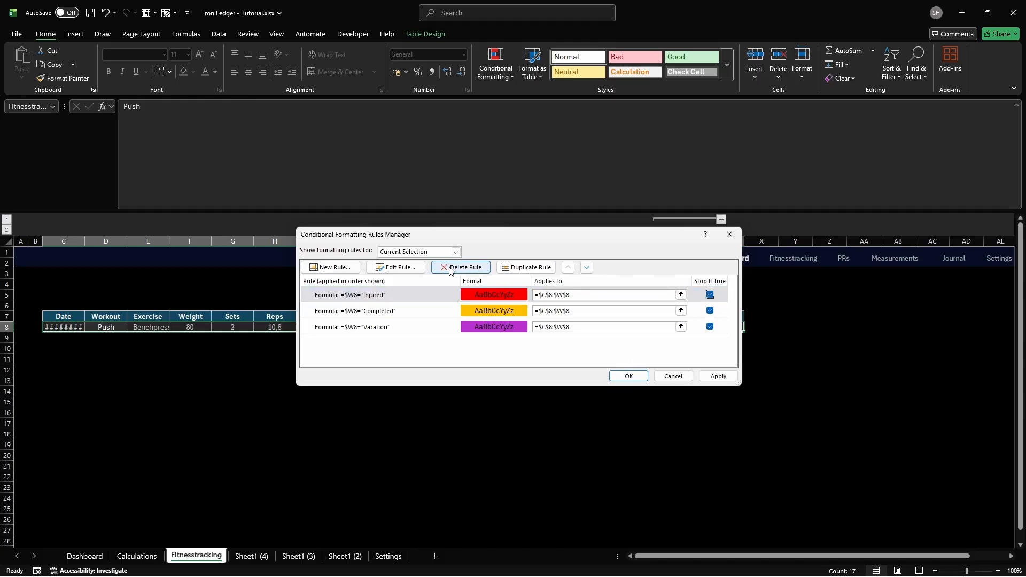
Step: Create a formula-based conditional formatting rule for the table row with the formula =$W8="Sick"
{"action": "left_click", "coordinate": [331, 267]}
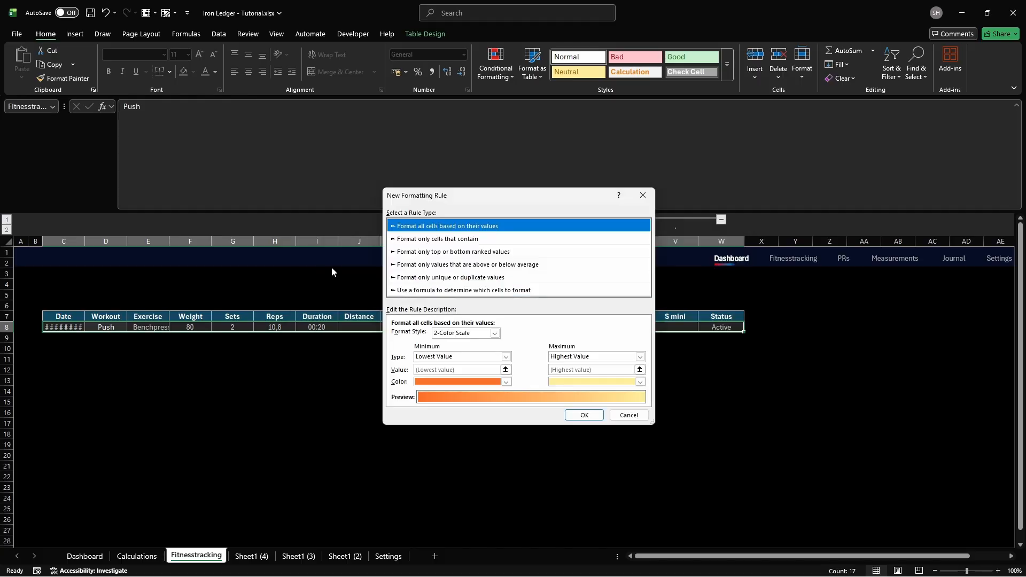
{"action": "left_click", "coordinate": [449, 290]}
{"action": "left_click", "coordinate": [586, 336]}
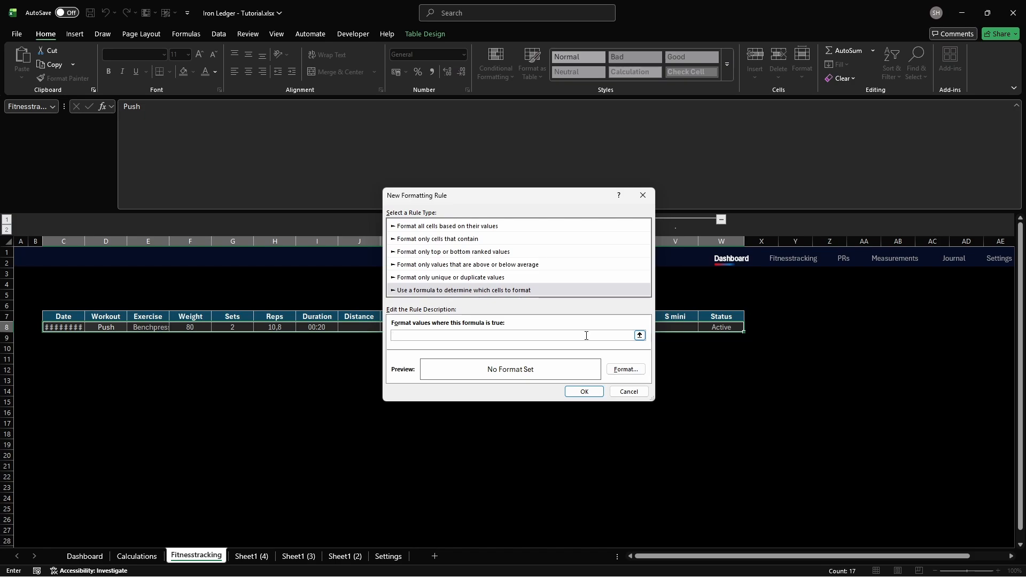
{"action": "type", "text": "=$W8=\"Sick\""}
Step: Set the font colour of the "Sick" rule's format to custom black, #000000
{"action": "left_click", "coordinate": [624, 370]}
{"action": "left_click", "coordinate": [427, 177]}
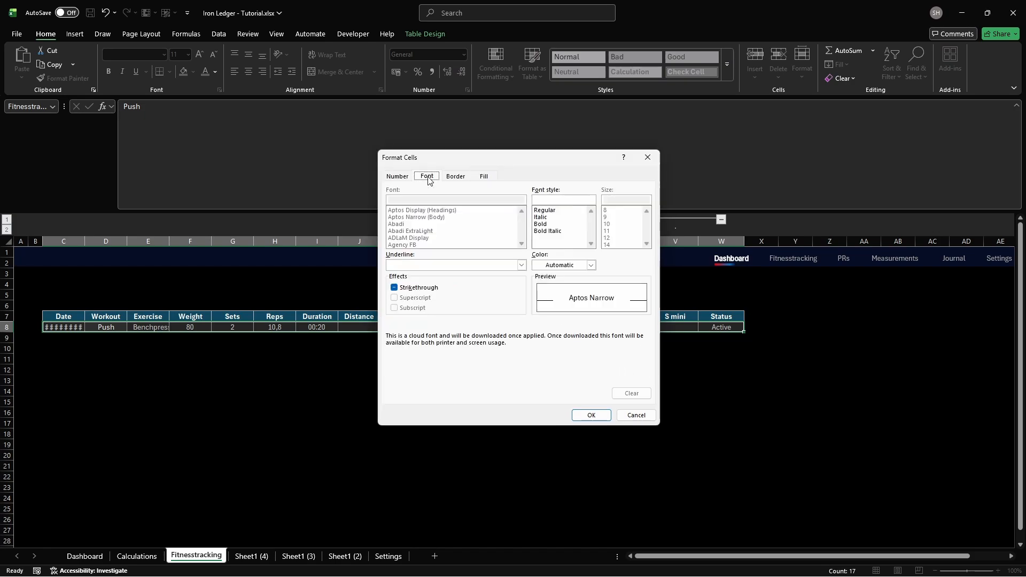
{"action": "left_click", "coordinate": [591, 266]}
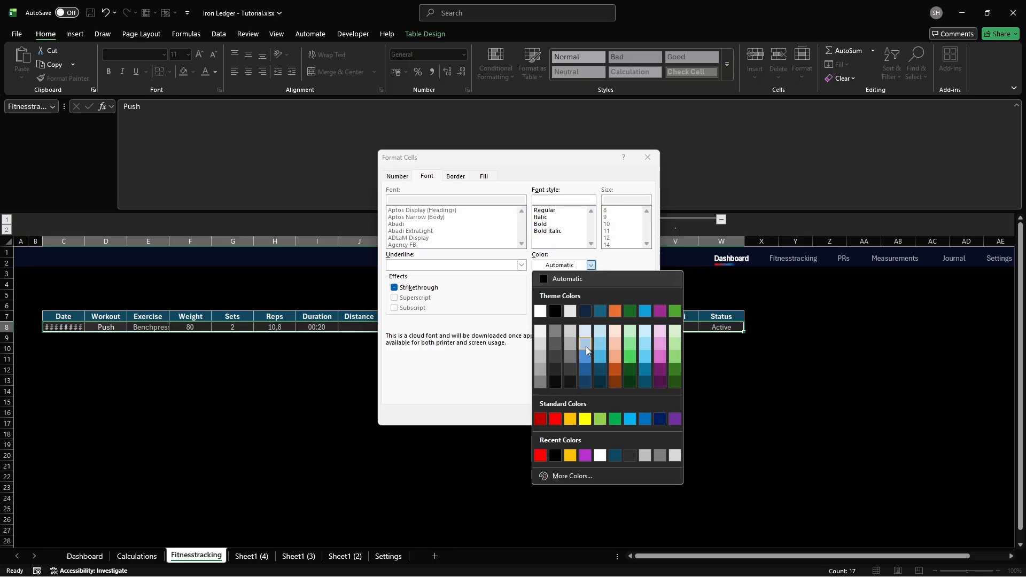
{"action": "left_click", "coordinate": [577, 475]}
{"action": "left_click", "coordinate": [485, 219]}
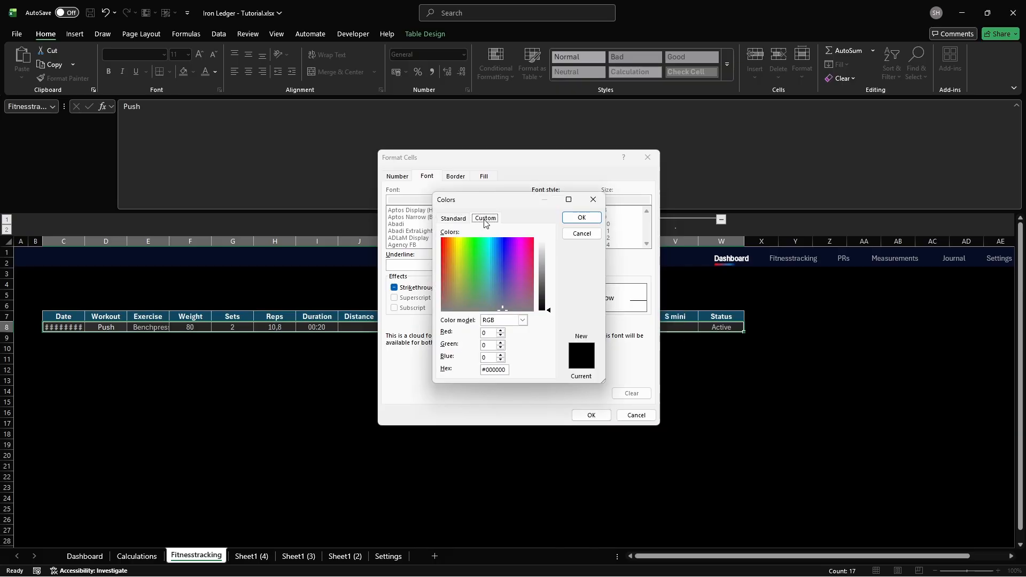
{"action": "double_click", "coordinate": [494, 370]}
{"action": "key", "text": "BackSpace"}
{"action": "key", "text": "Return"}
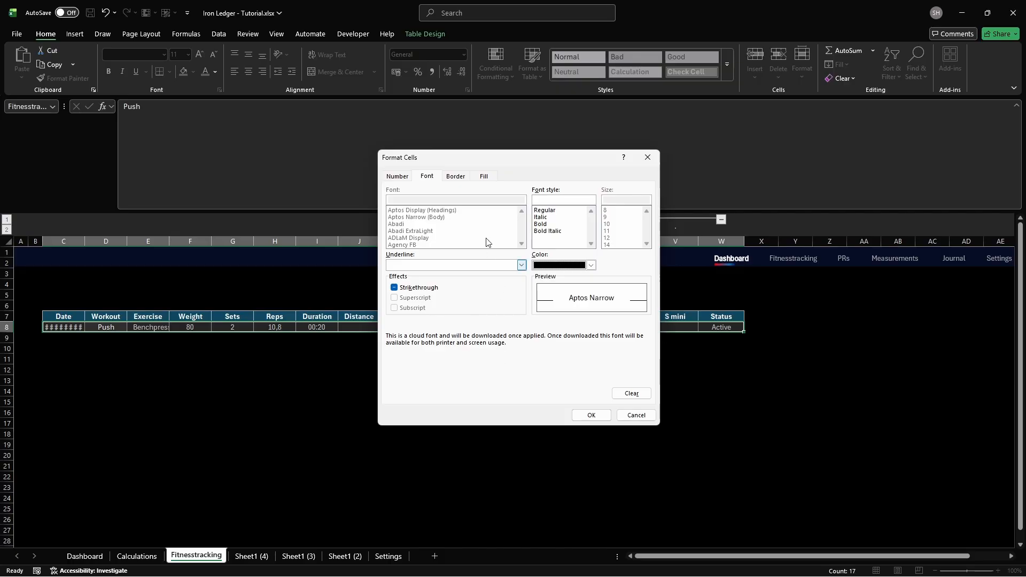
Step: Give the "Sick" rule a light green #93D050 fill and enable Stop If True for it
{"action": "left_click", "coordinate": [484, 177]}
{"action": "left_click", "coordinate": [460, 299]}
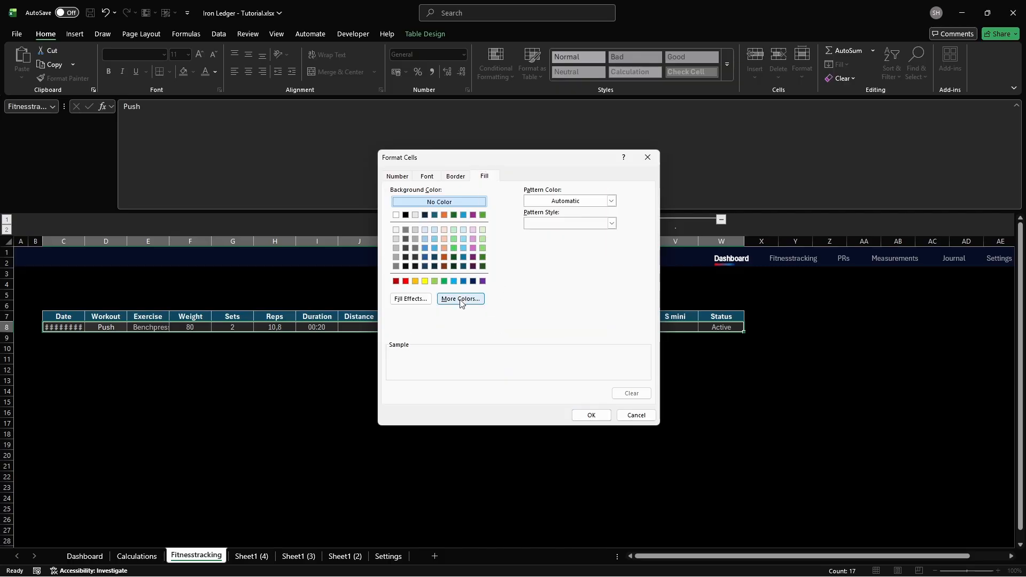
{"action": "left_click", "coordinate": [485, 219]}
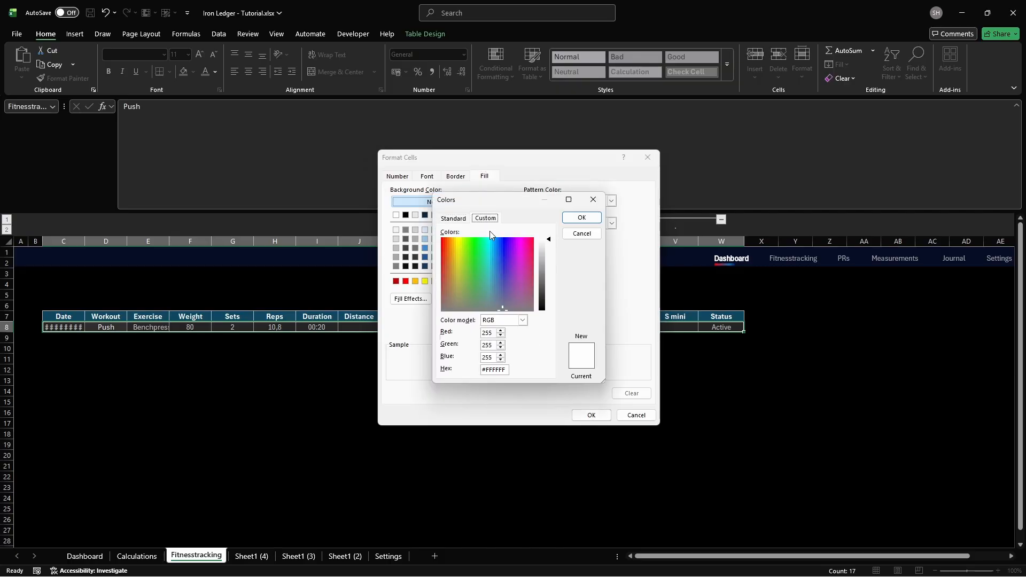
{"action": "left_click", "coordinate": [503, 369]}
{"action": "type", "text": "93D050"}
{"action": "key", "text": "Return"}
{"action": "left_click", "coordinate": [590, 415]}
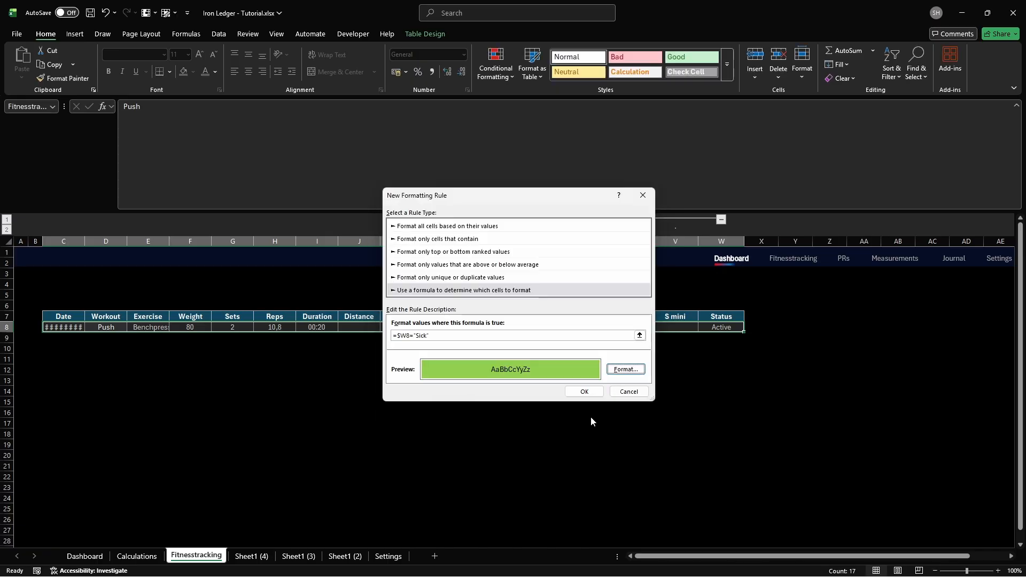
{"action": "left_click", "coordinate": [585, 391]}
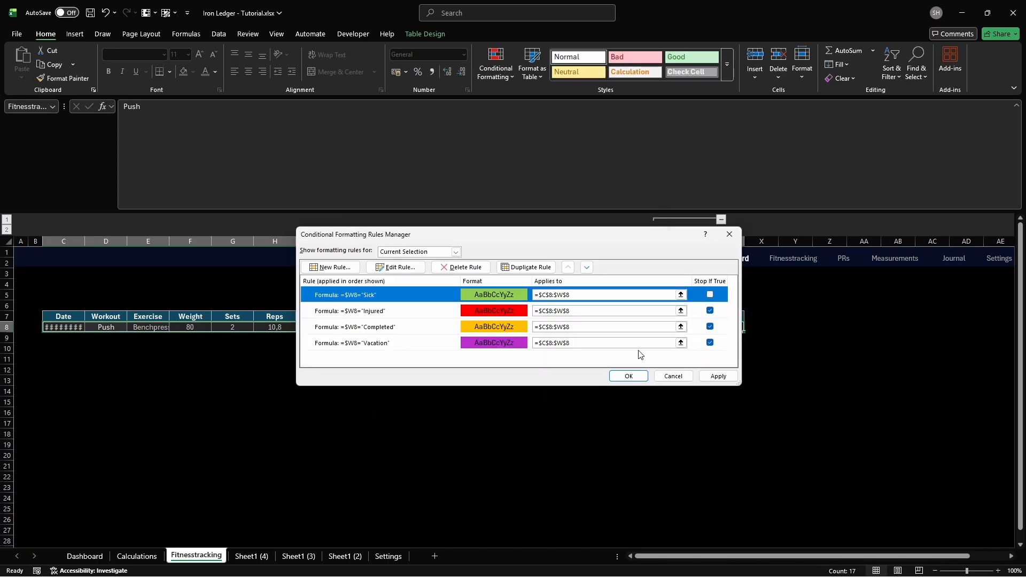
{"action": "left_click", "coordinate": [710, 295]}
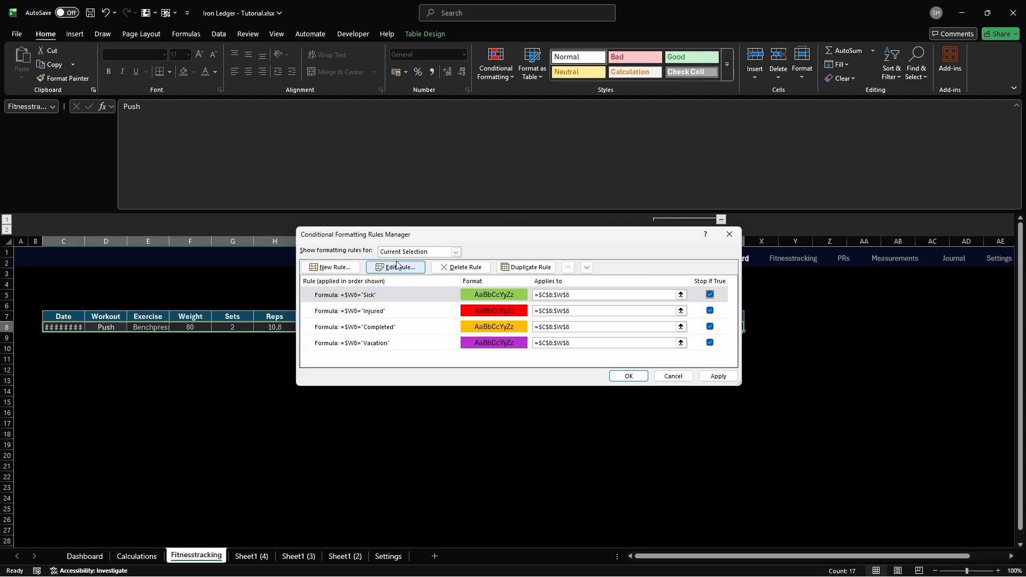
Step: Create another formula-based conditional formatting rule with the formula =$W8="Skipped"
{"action": "left_click", "coordinate": [331, 267]}
{"action": "left_click", "coordinate": [411, 290]}
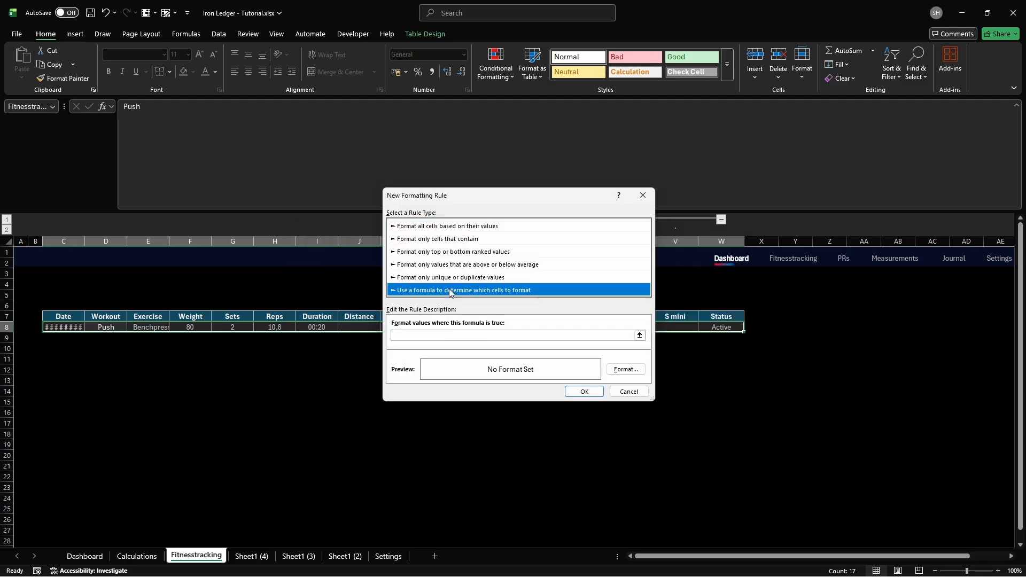
{"action": "left_click", "coordinate": [587, 335]}
{"action": "type", "text": "="}
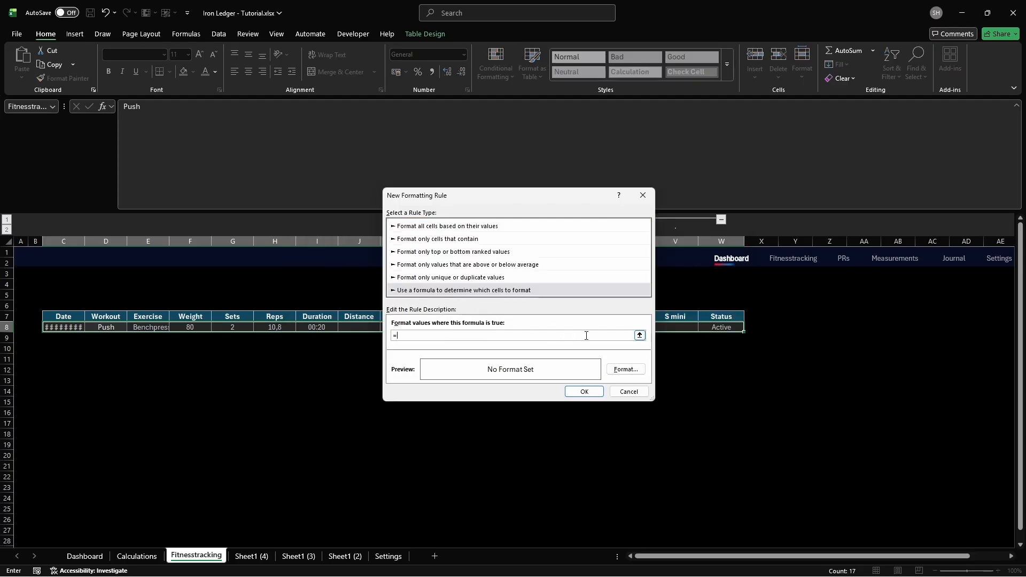
{"action": "type", "text": "$W8=\"Skipped\""}
Step: Set the font colour of the "Skipped" rule's format to custom black, #000000
{"action": "left_click", "coordinate": [626, 369]}
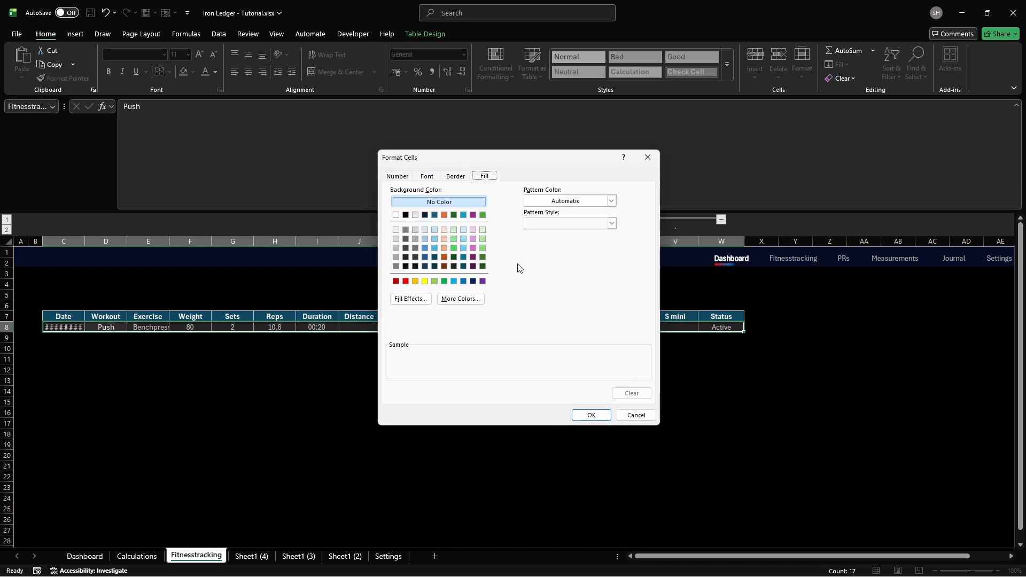
{"action": "left_click", "coordinate": [428, 177]}
{"action": "left_click", "coordinate": [591, 265]}
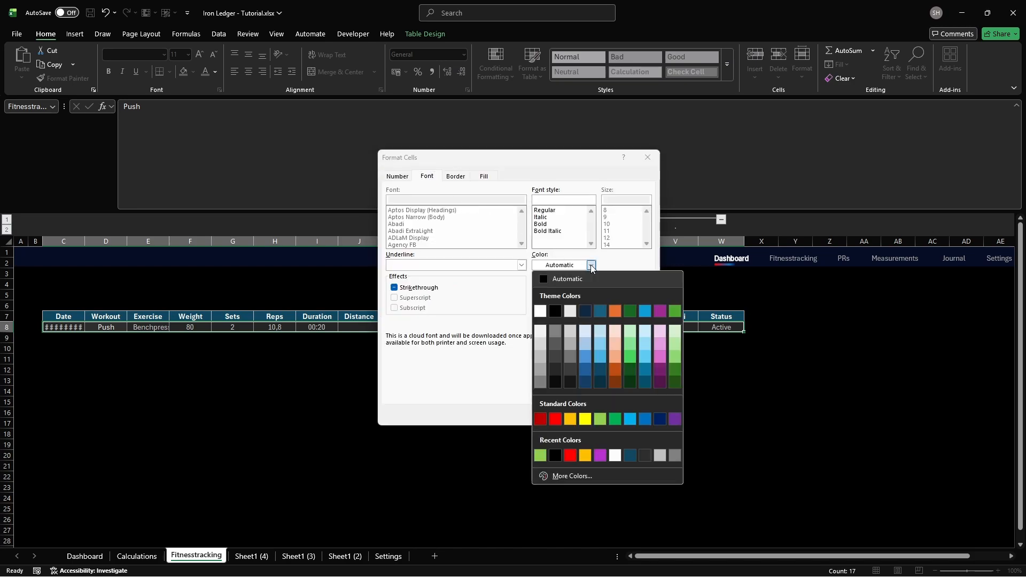
{"action": "left_click", "coordinate": [571, 476]}
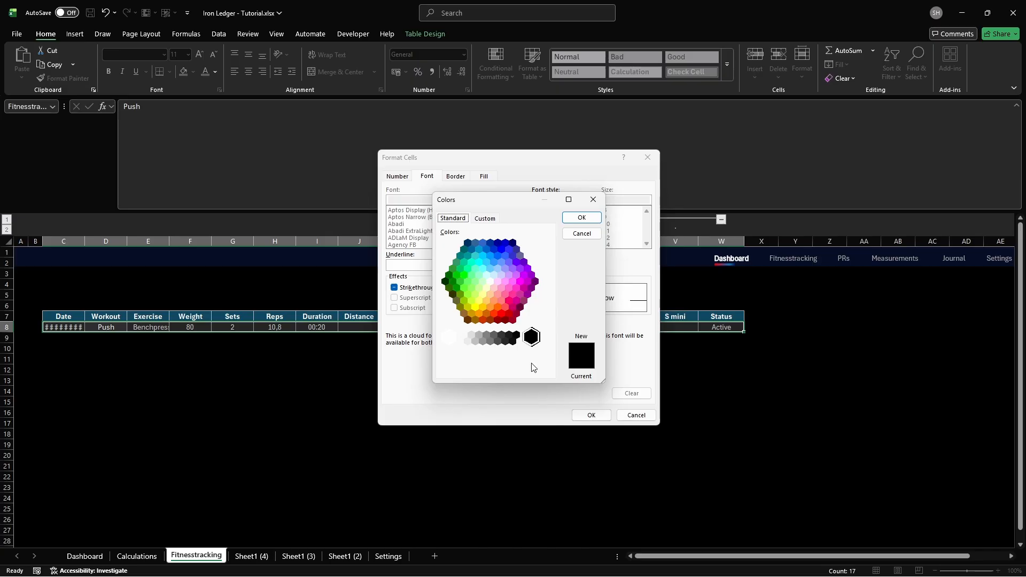
{"action": "left_click", "coordinate": [484, 220]}
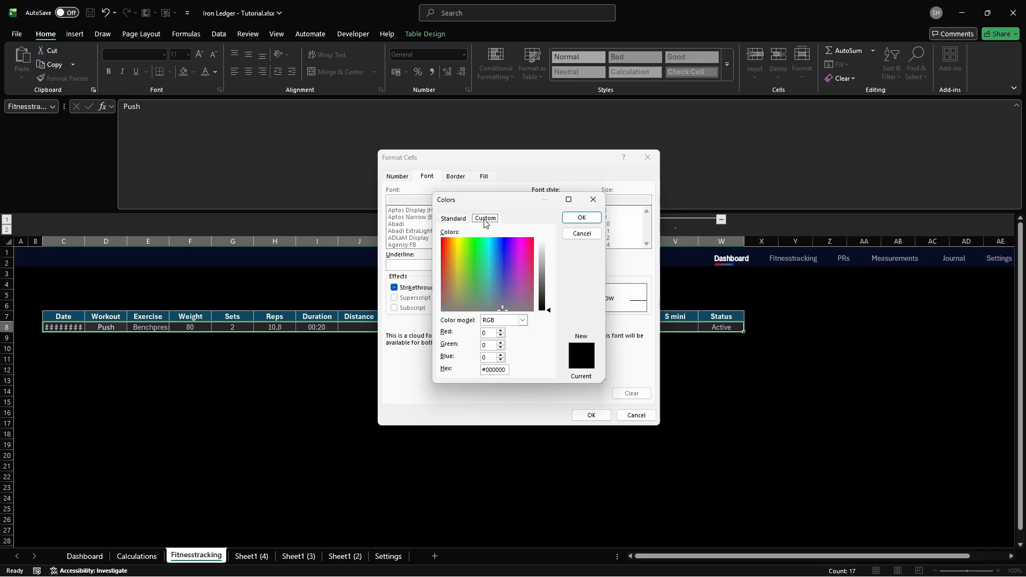
{"action": "double_click", "coordinate": [495, 370]}
{"action": "type", "text": "00"}
{"action": "key", "text": "Return"}
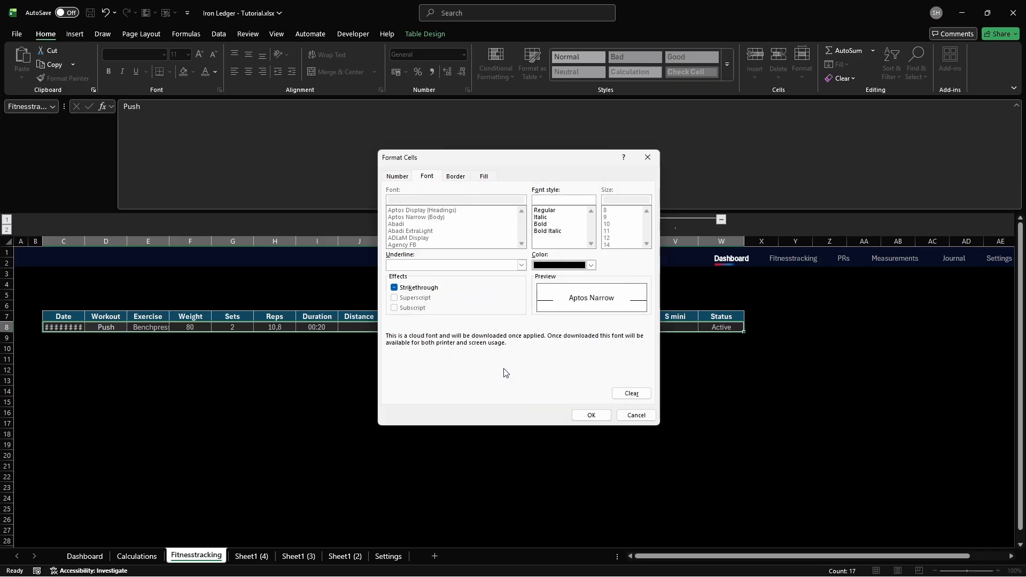
Step: Give the "Skipped" rule a grey #808080 fill and enable Stop If True for it
{"action": "left_click", "coordinate": [484, 176]}
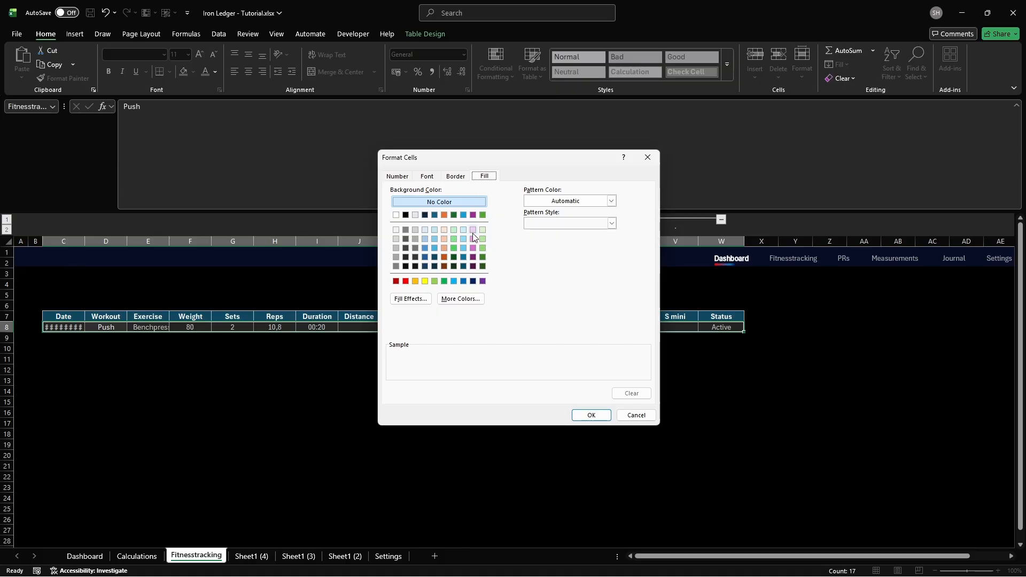
{"action": "left_click", "coordinate": [462, 299]}
{"action": "left_click", "coordinate": [484, 218]}
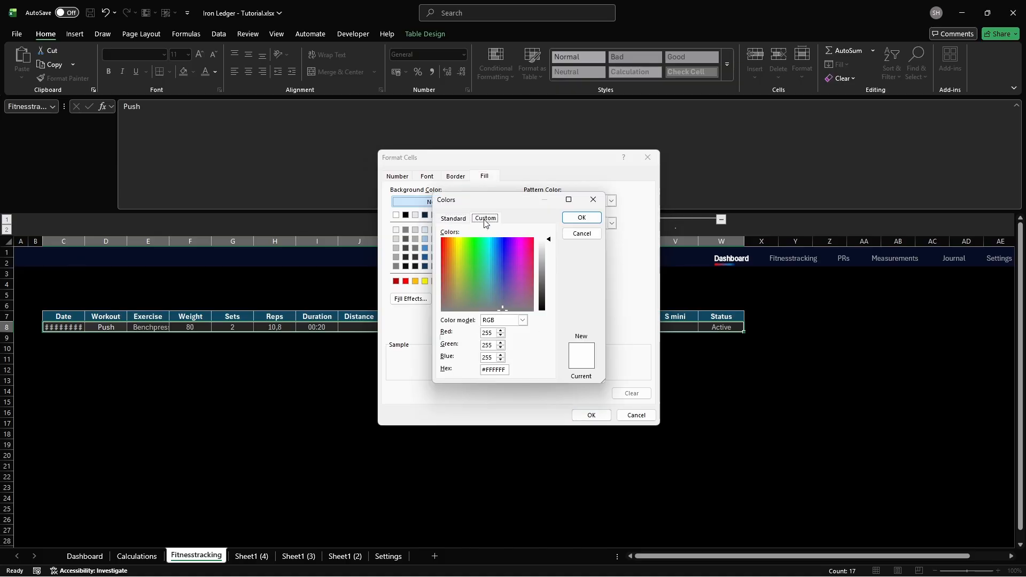
{"action": "left_click", "coordinate": [507, 370]}
{"action": "key", "text": "ctrl+a"}
{"action": "key", "text": "BackSpace"}
{"action": "type", "text": "808080"}
{"action": "key", "text": "Return"}
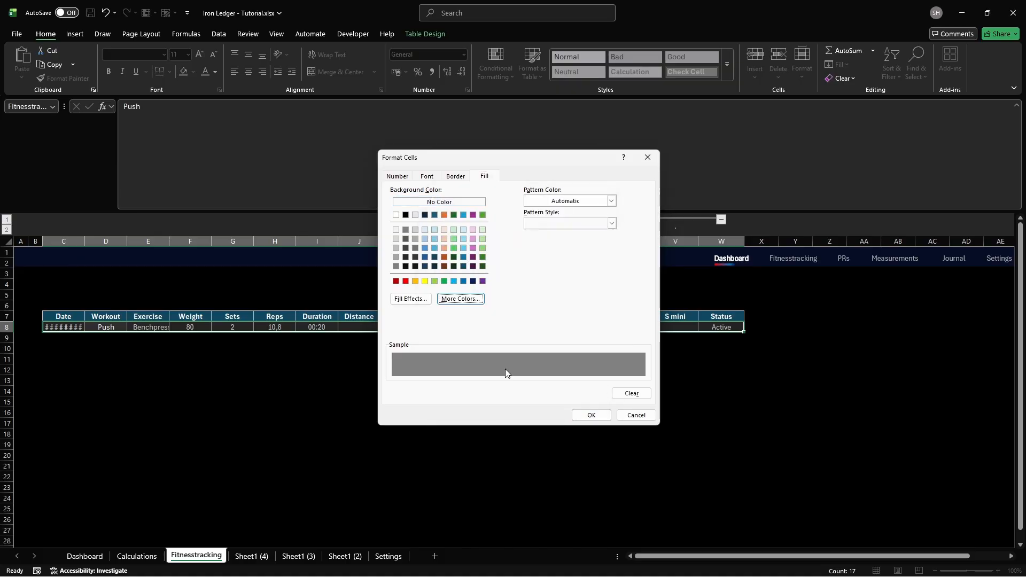
{"action": "left_click", "coordinate": [591, 415]}
{"action": "left_click", "coordinate": [585, 392]}
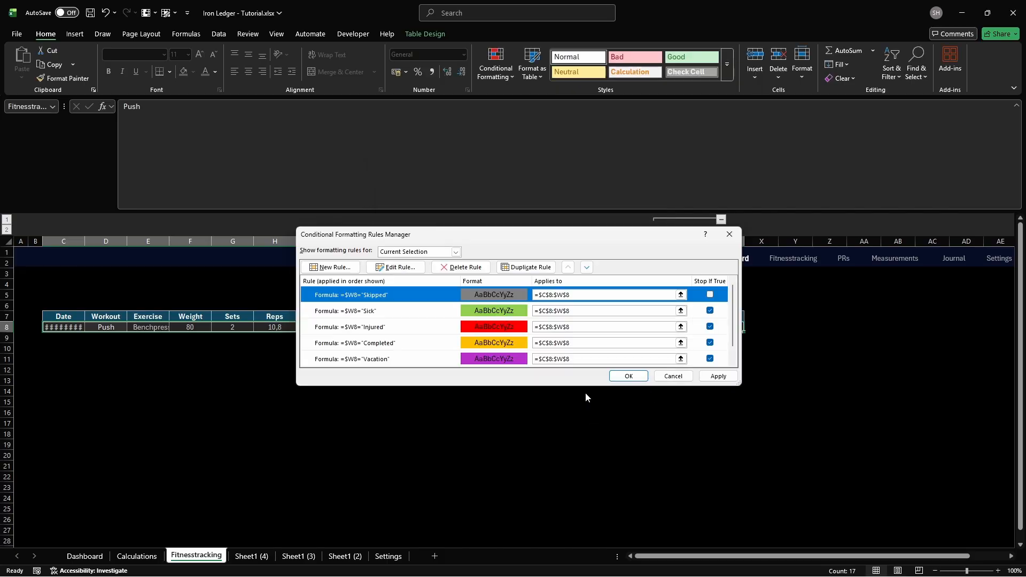
{"action": "left_click", "coordinate": [710, 294]}
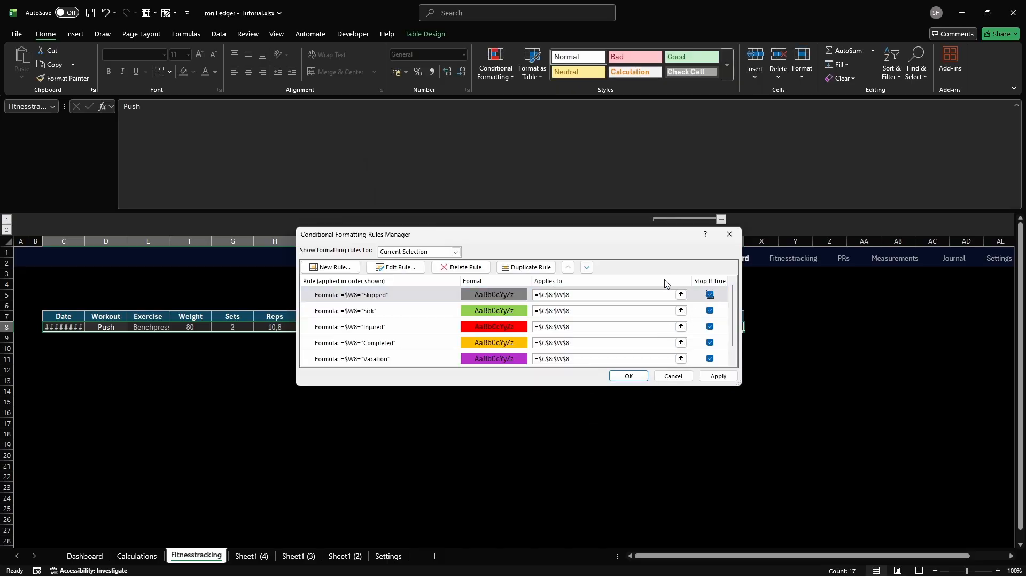
Step: Create a further formula-based conditional formatting rule with the formula =$W8="Rest"
{"action": "left_click", "coordinate": [332, 267]}
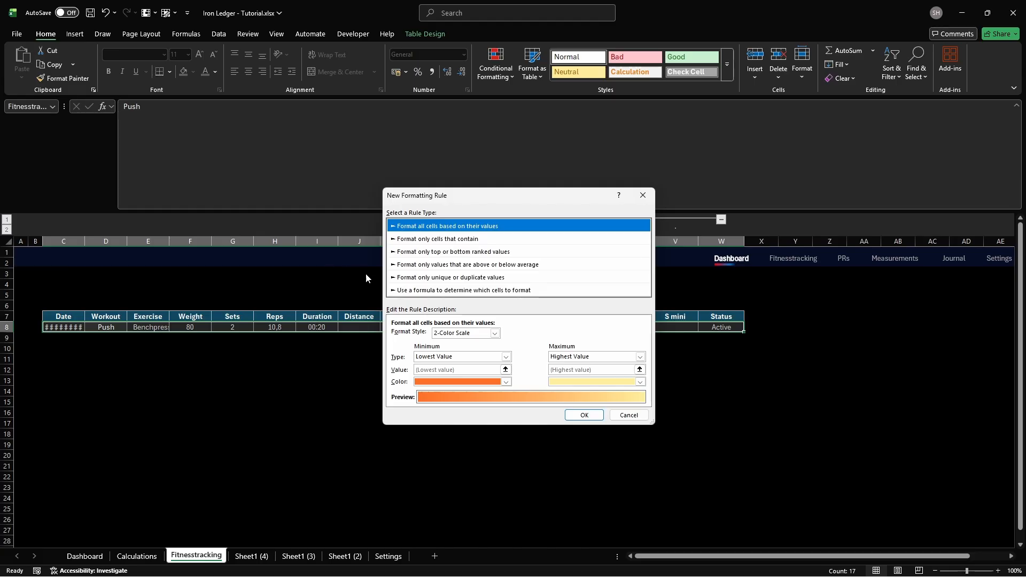
{"action": "left_click", "coordinate": [450, 291]}
{"action": "left_click", "coordinate": [586, 335]}
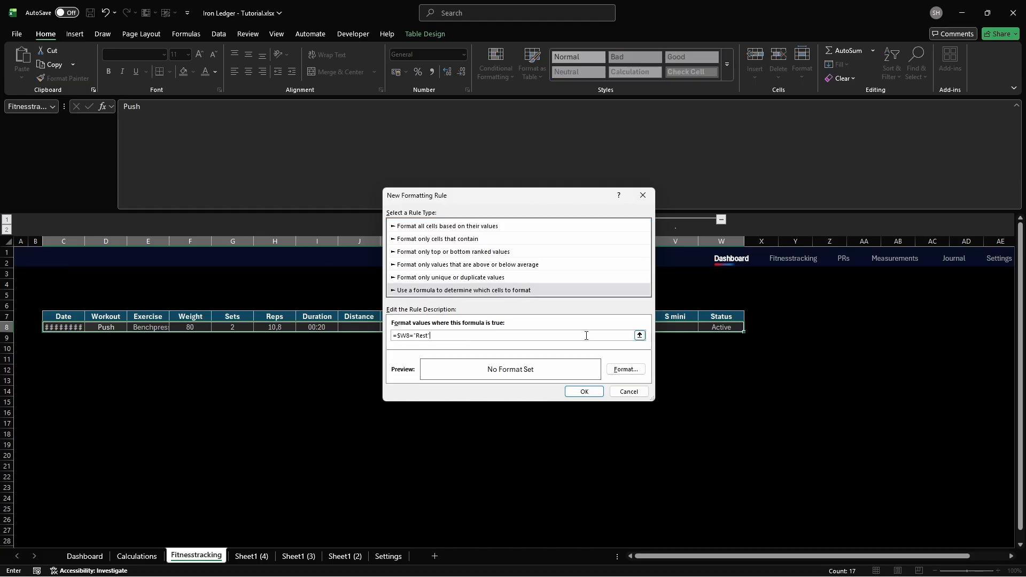
Step: Set the font colour of the "Rest" rule's format to custom black
{"action": "left_click", "coordinate": [625, 369]}
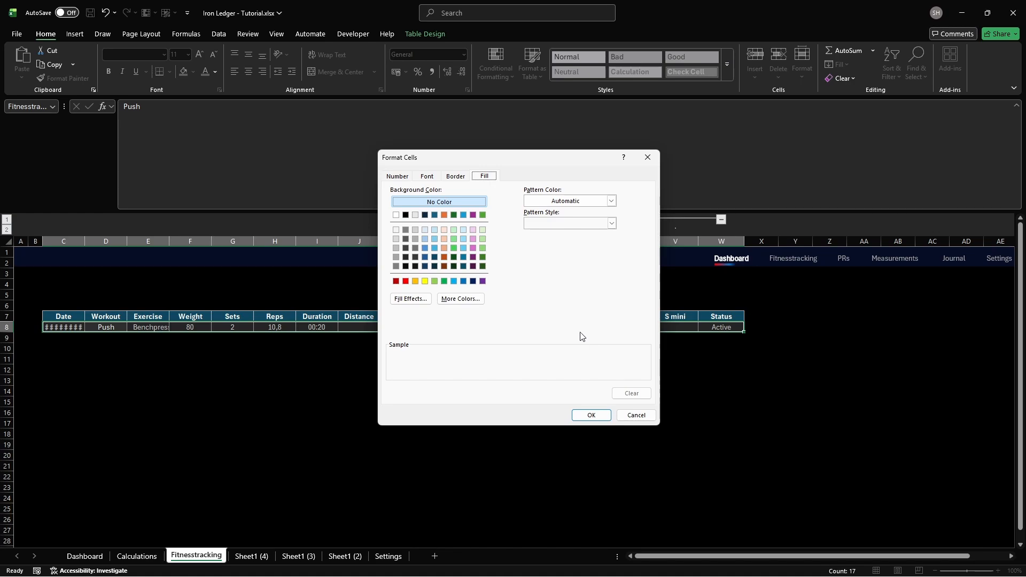
{"action": "left_click", "coordinate": [426, 177]}
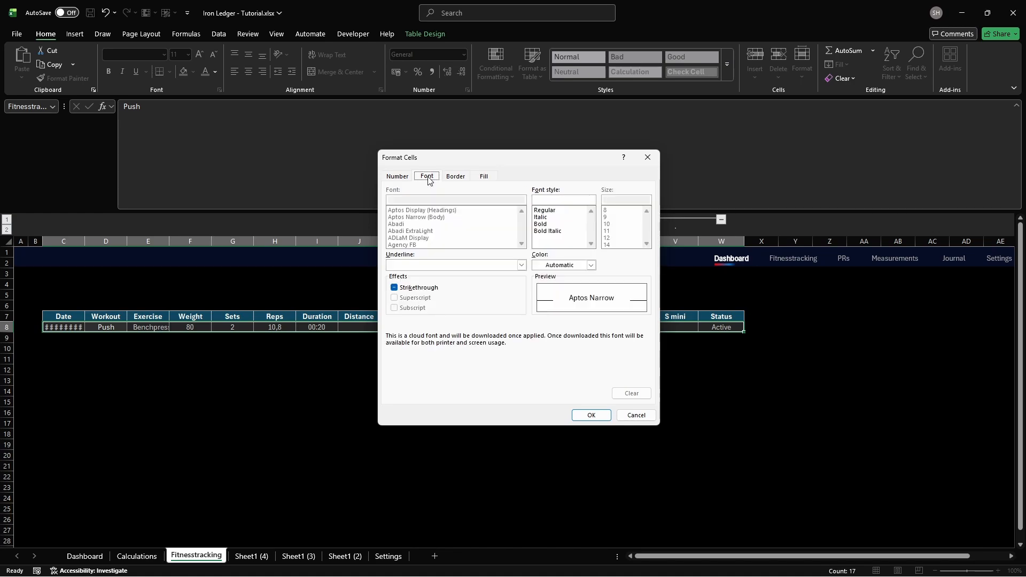
{"action": "left_click", "coordinate": [587, 265]}
{"action": "left_click", "coordinate": [577, 476]}
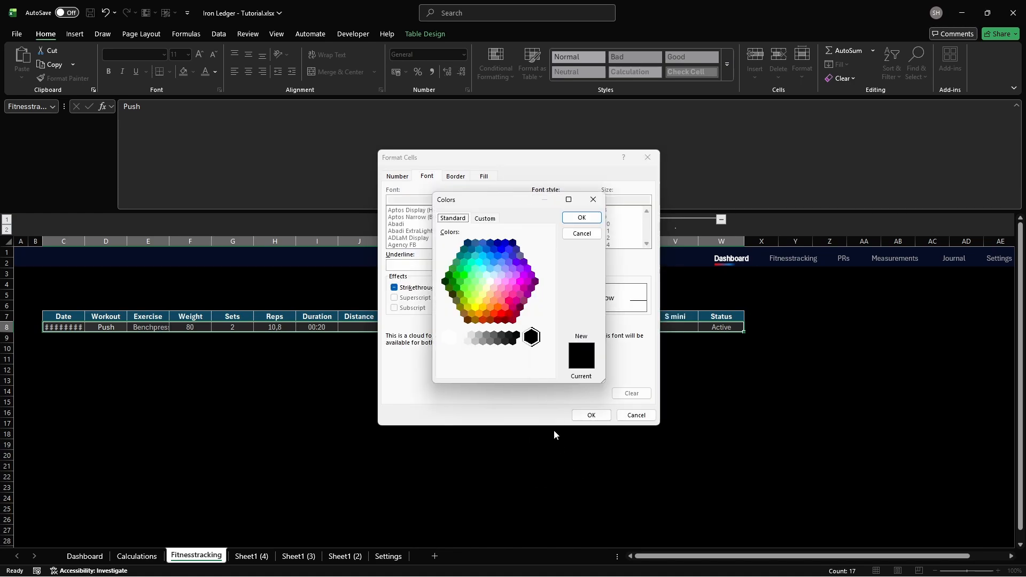
{"action": "left_click", "coordinate": [485, 218]}
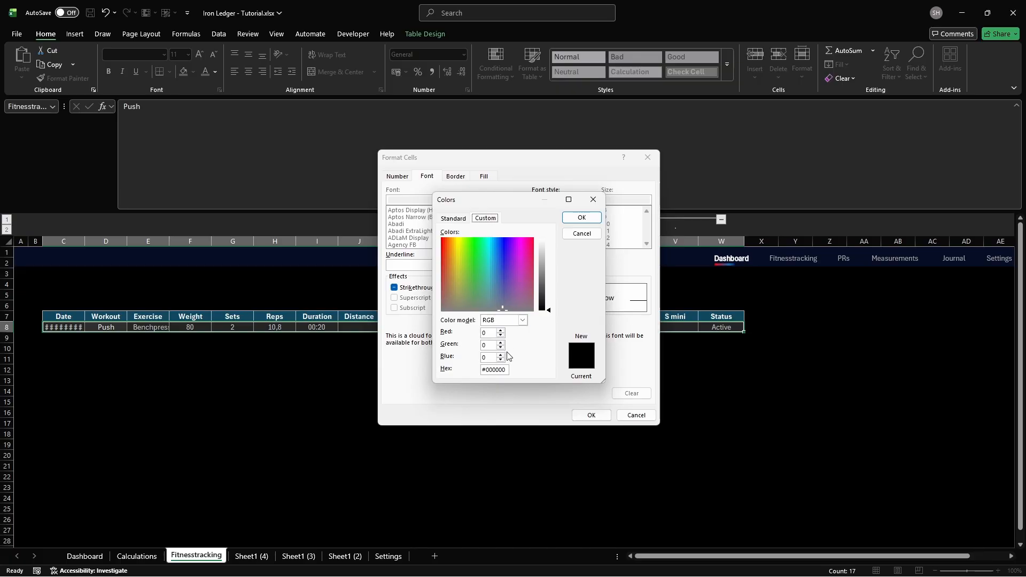
{"action": "left_click", "coordinate": [494, 369]}
{"action": "key", "text": "ctrl+a"}
{"action": "key", "text": "BackSpace"}
{"action": "key", "text": "Return"}
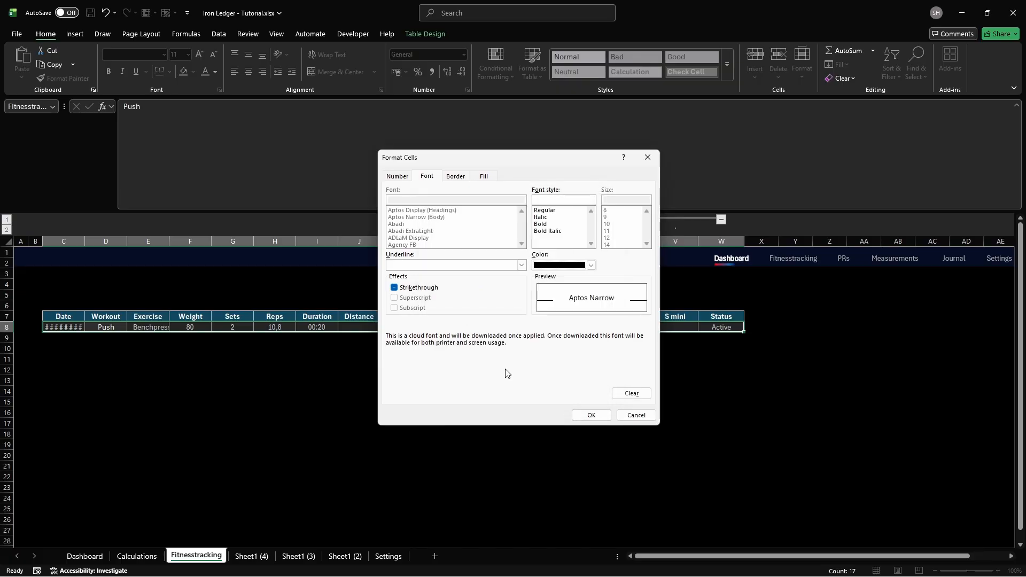
Step: Give the "Rest" rule a custom light blue fill, save the rule and enable Stop If True for it
{"action": "left_click", "coordinate": [485, 176]}
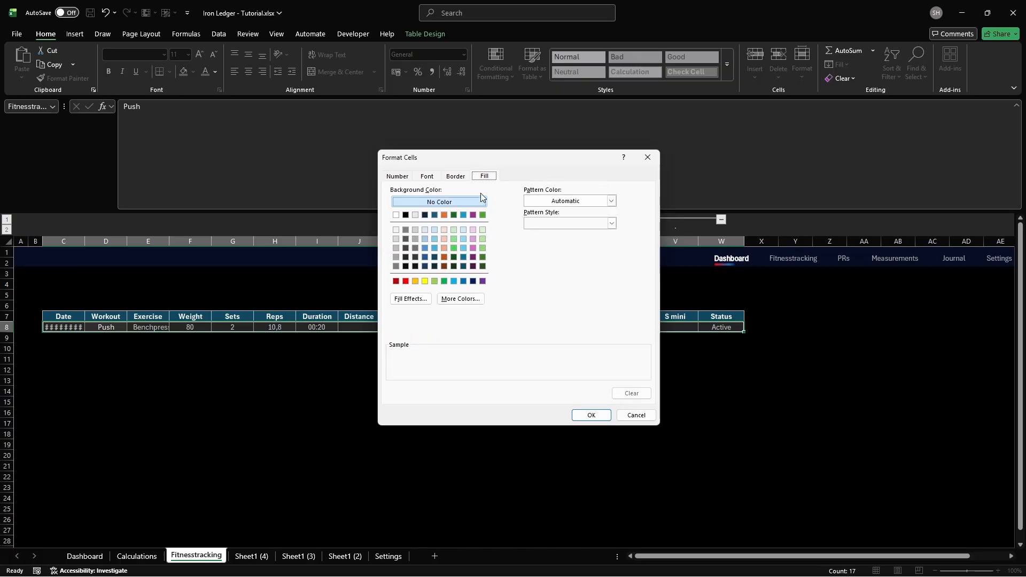
{"action": "left_click", "coordinate": [460, 299]}
{"action": "left_click", "coordinate": [486, 219]}
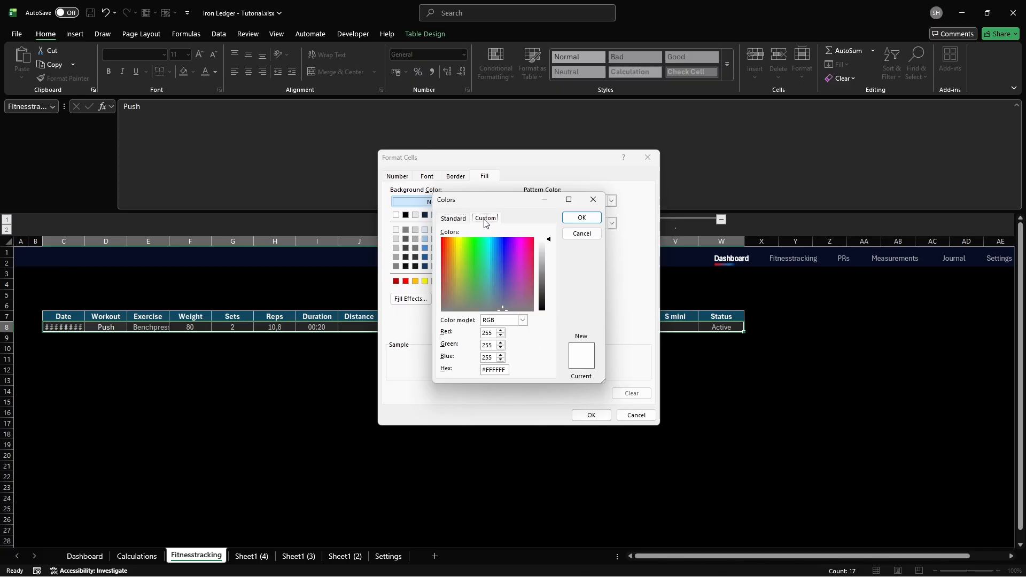
{"action": "left_click", "coordinate": [494, 369]}
{"action": "key", "text": "ctrl+a"}
{"action": "key", "text": "BackSpace"}
{"action": "key", "text": "Return"}
{"action": "left_click", "coordinate": [591, 415]}
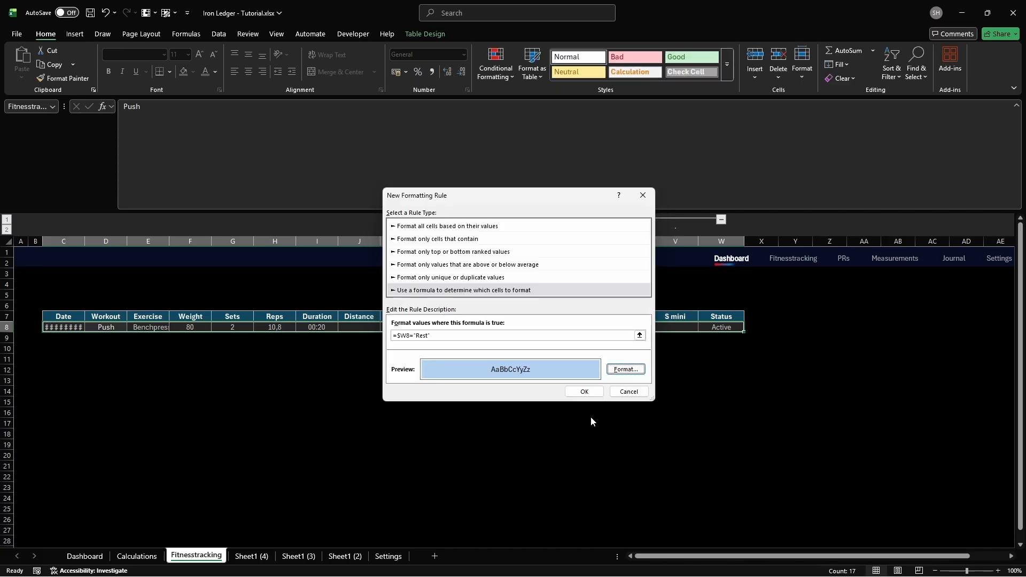
{"action": "left_click", "coordinate": [585, 391]}
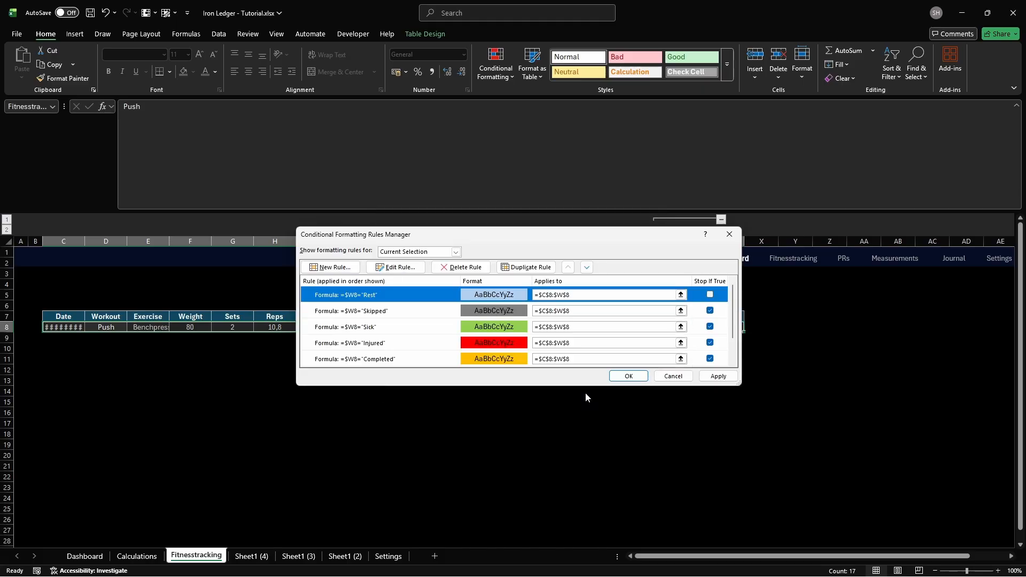
{"action": "left_click", "coordinate": [710, 294]}
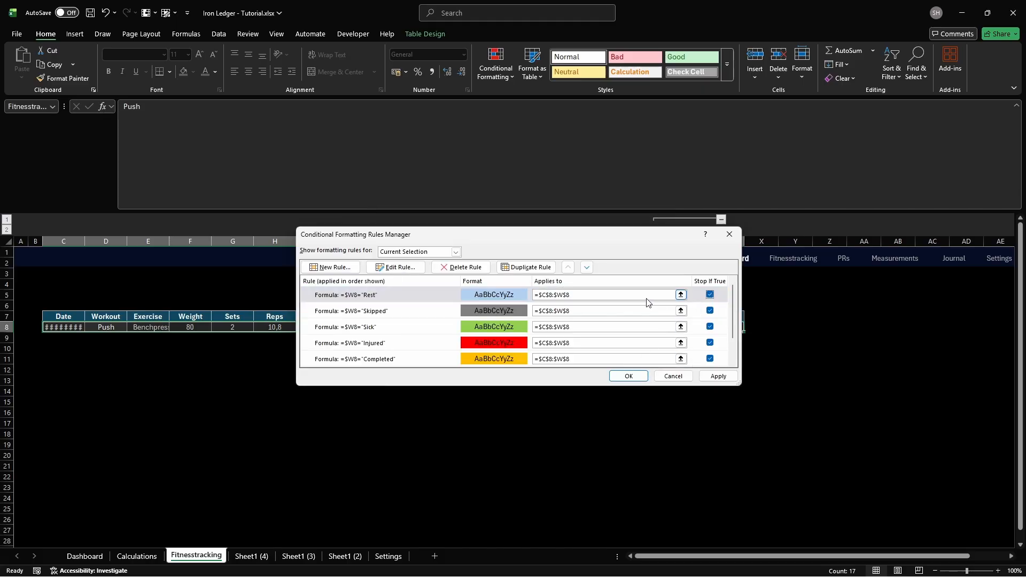
Step: Start another formula-based conditional formatting rule with the formula =$W8="Active"
{"action": "left_click", "coordinate": [331, 267]}
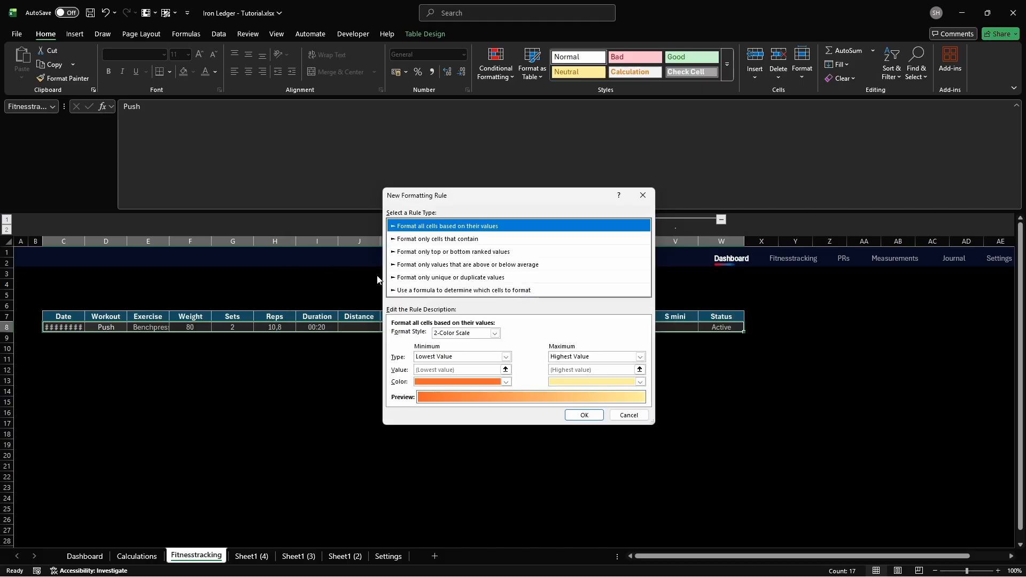
{"action": "left_click", "coordinate": [454, 290]}
{"action": "left_click", "coordinate": [586, 336]}
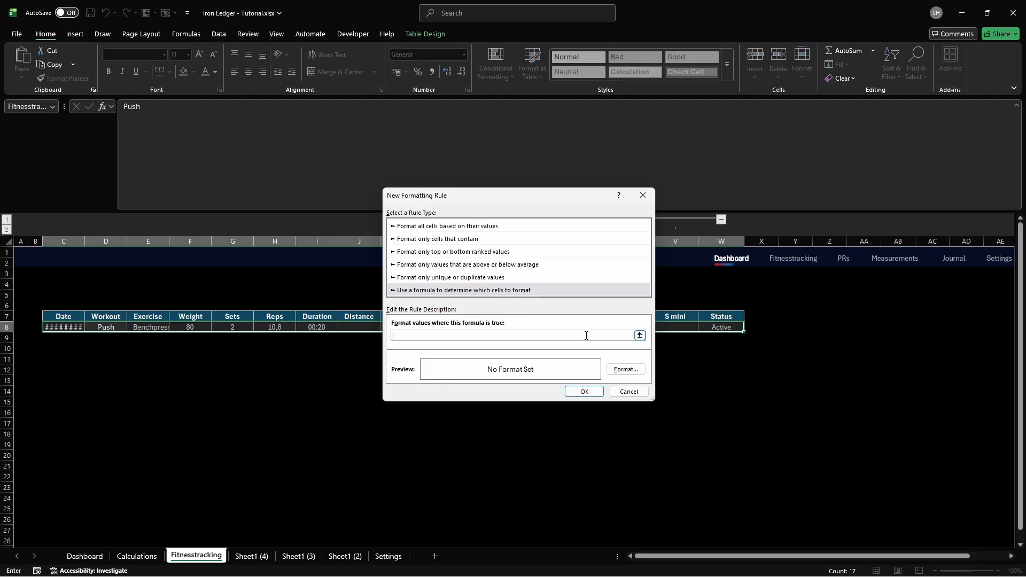
{"action": "type", "text": "=$W8=\"Active\""}
Step: Set the font colour of the "Active" rule's format to custom black, #000000
{"action": "left_click", "coordinate": [625, 369]}
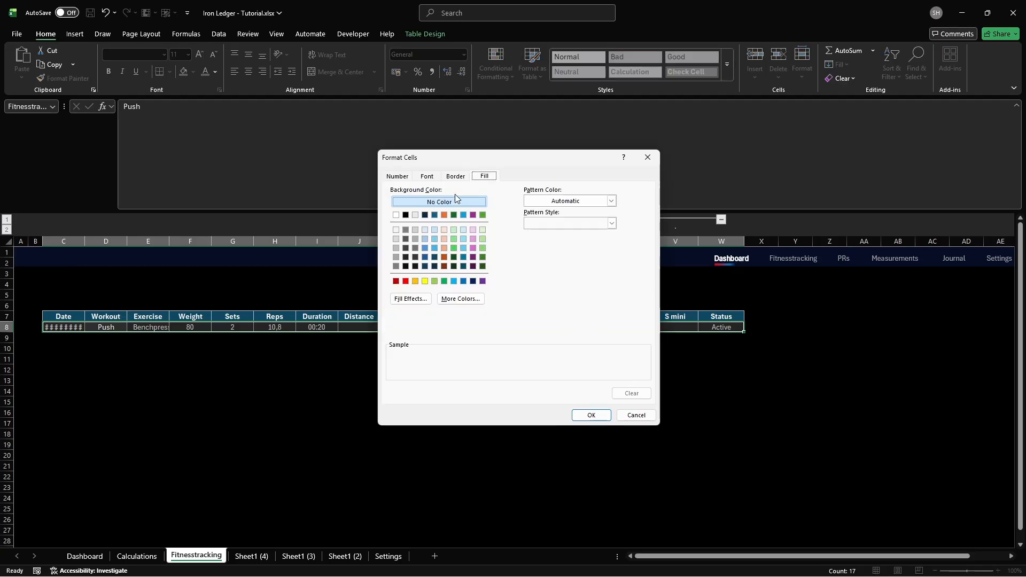
{"action": "left_click", "coordinate": [427, 176]}
{"action": "left_click", "coordinate": [591, 266]}
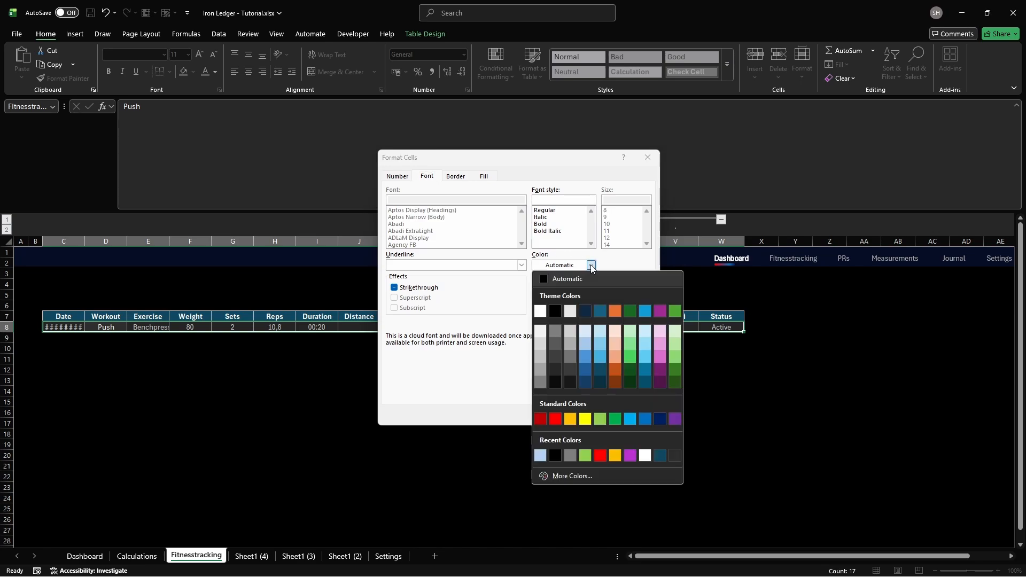
{"action": "left_click", "coordinate": [576, 476]}
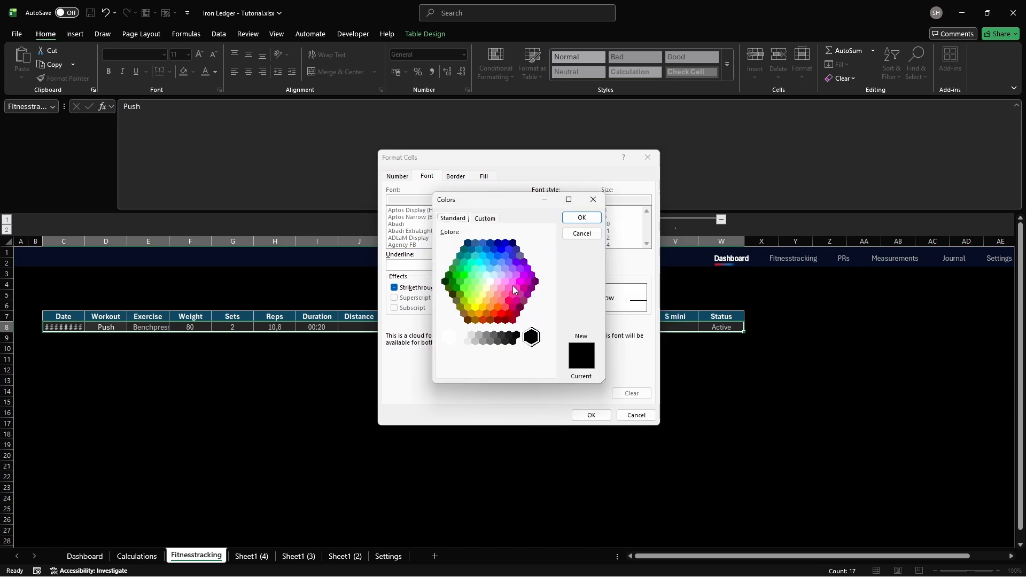
{"action": "left_click", "coordinate": [485, 218]}
{"action": "left_click_drag", "start_coordinate": [508, 370], "coordinate": [480, 370]}
{"action": "key", "text": "BackSpace"}
{"action": "type", "text": "000000"}
{"action": "key", "text": "Return"}
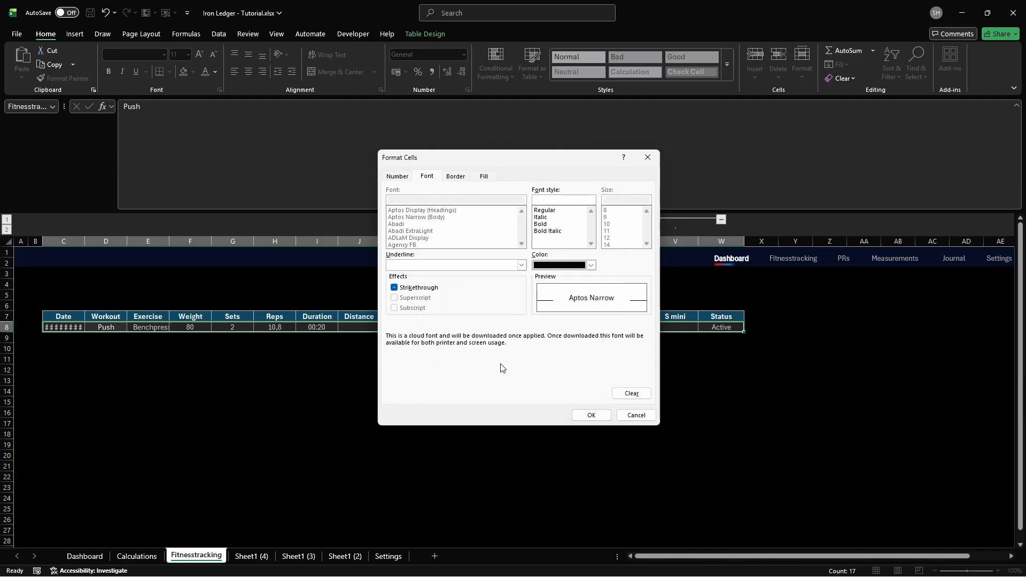
Step: Give the "Active" rule a blue #649FE4 fill, save the rule and enable Stop If True for it
{"action": "left_click", "coordinate": [484, 177]}
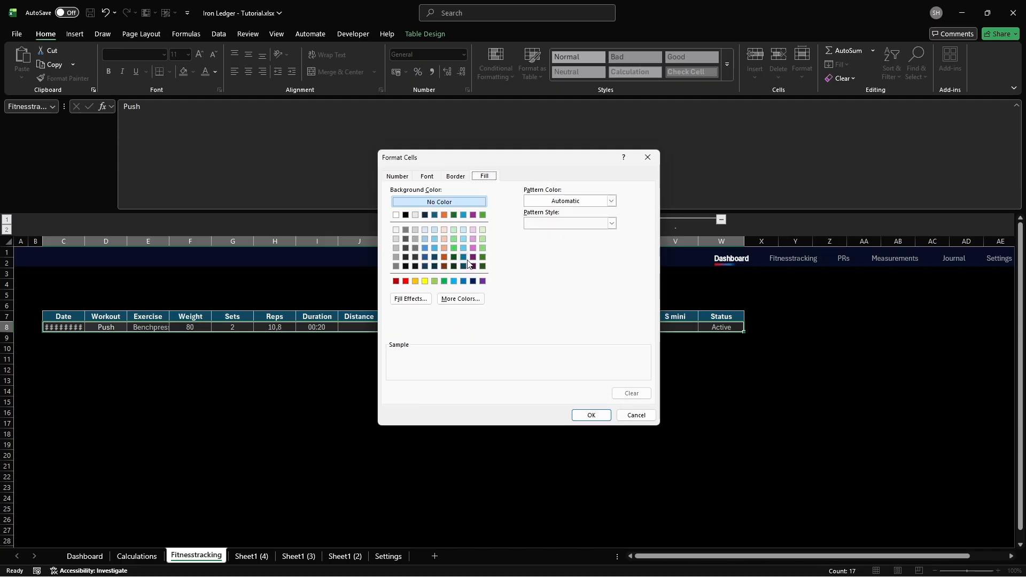
{"action": "left_click", "coordinate": [461, 298]}
{"action": "left_click", "coordinate": [485, 219]}
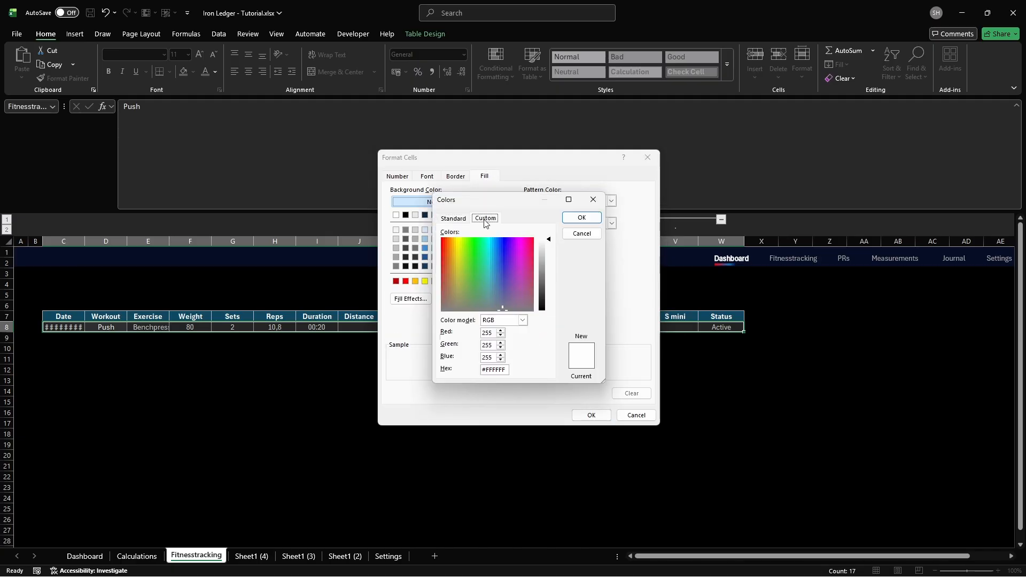
{"action": "left_click", "coordinate": [505, 370]}
{"action": "key", "text": "BackSpace"}
{"action": "key", "text": "BackSpace"}
{"action": "key", "text": "BackSpace"}
{"action": "key", "text": "BackSpace"}
{"action": "key", "text": "BackSpace"}
{"action": "key", "text": "BackSpace"}
{"action": "key", "text": "BackSpace"}
{"action": "type", "text": "649FE4"}
{"action": "key", "text": "Return"}
{"action": "left_click", "coordinate": [591, 415]}
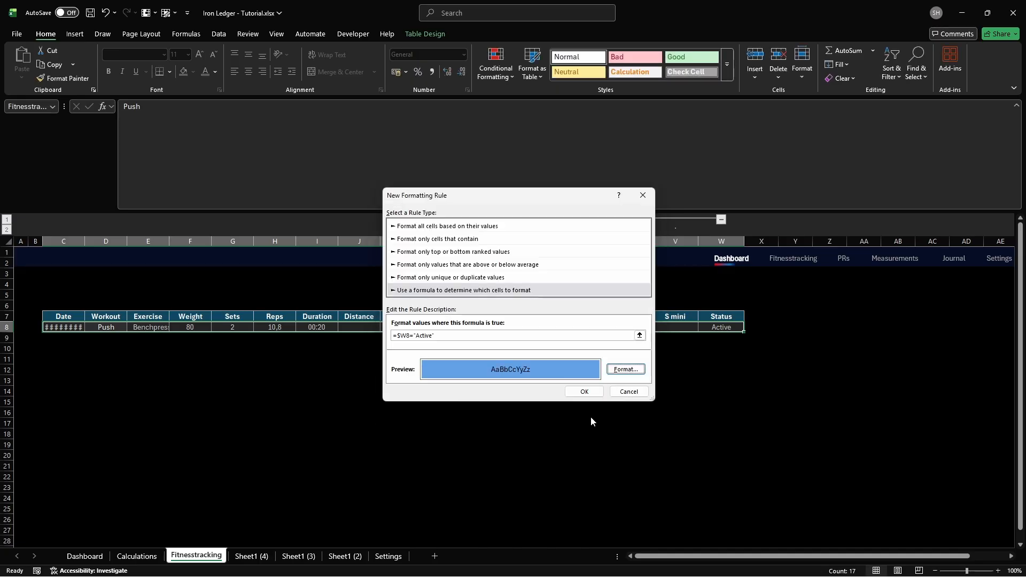
{"action": "left_click", "coordinate": [585, 391]}
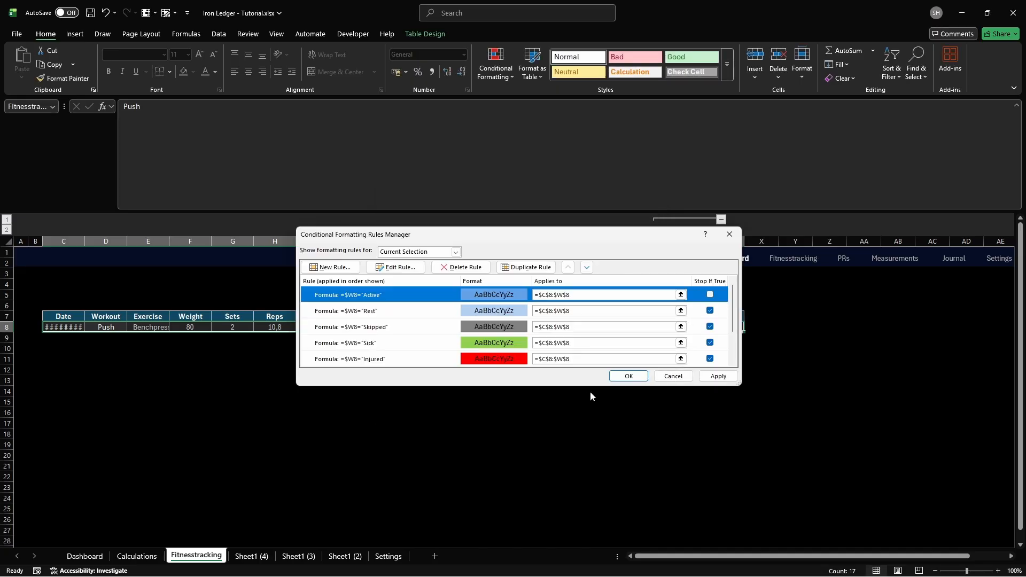
{"action": "left_click", "coordinate": [710, 294]}
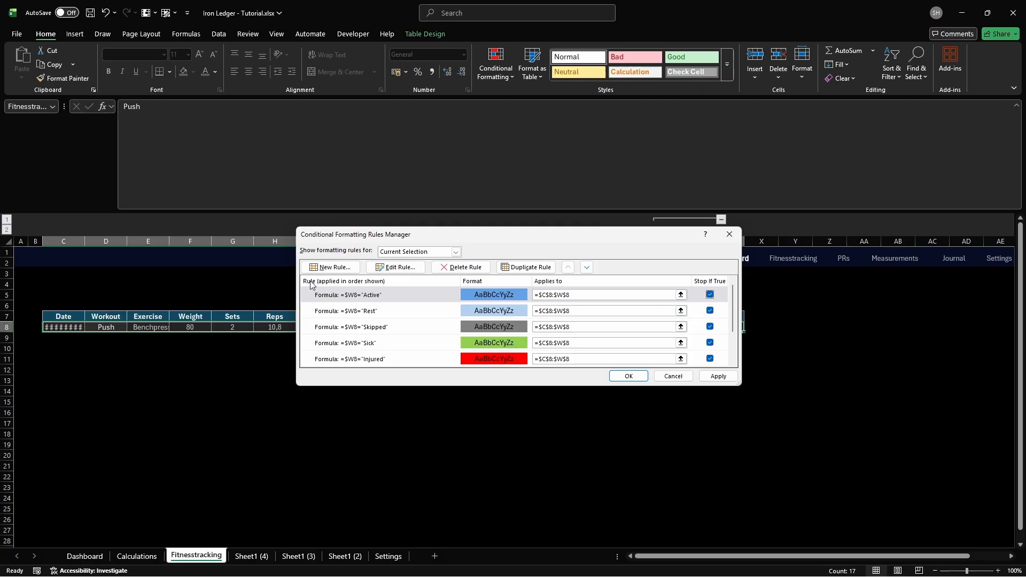
Step: Start a formula-based conditional formatting rule with the formula =$U8
{"action": "left_click", "coordinate": [331, 267]}
{"action": "left_click", "coordinate": [450, 290]}
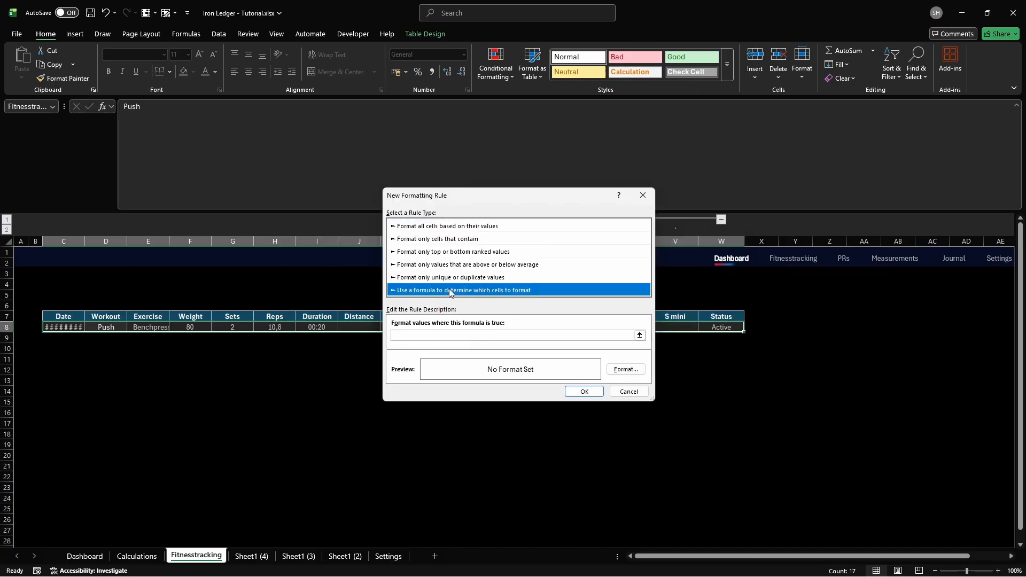
{"action": "left_click", "coordinate": [586, 335]}
{"action": "type", "text": "=SU"}
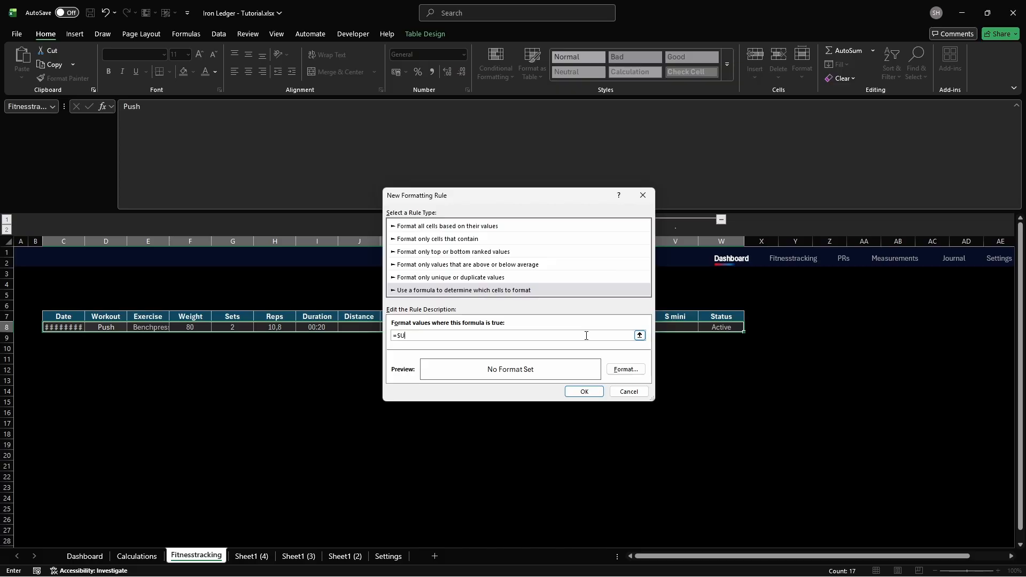
Step: Add an outline border in a custom orange colour to the =$U8 rule's format
{"action": "left_click", "coordinate": [626, 369]}
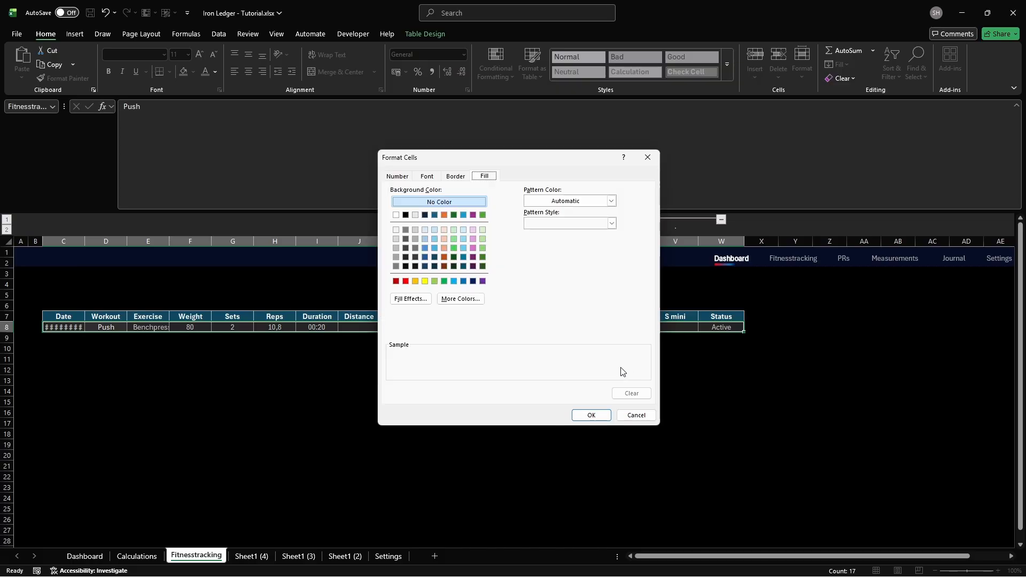
{"action": "left_click", "coordinate": [456, 176]}
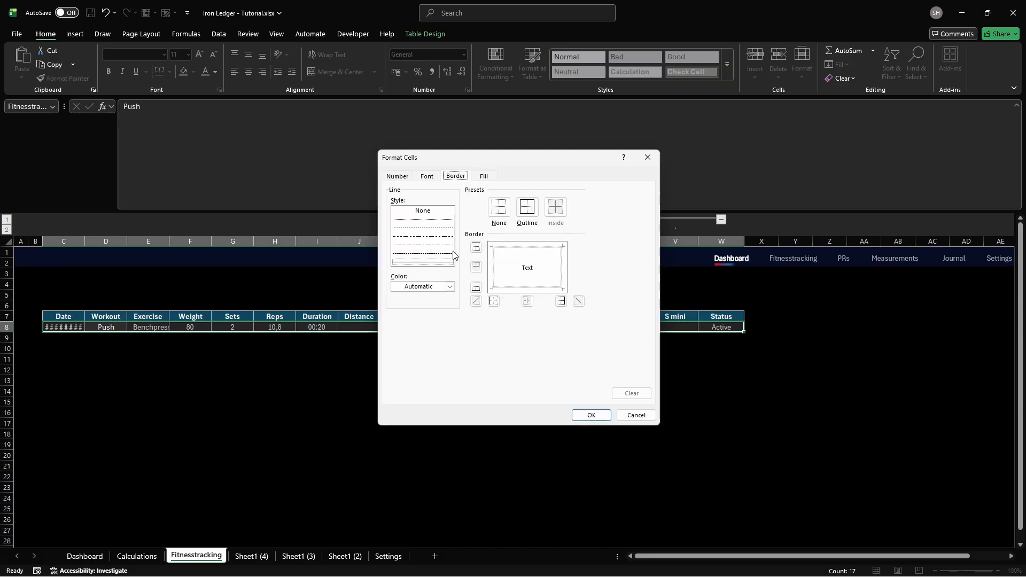
{"action": "left_click", "coordinate": [450, 286]}
{"action": "left_click", "coordinate": [431, 497]}
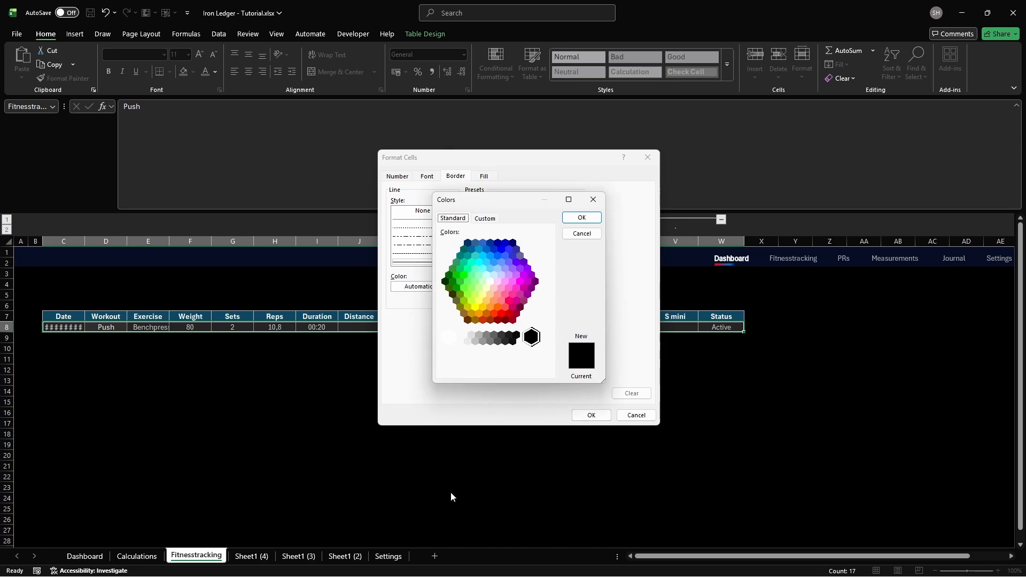
{"action": "left_click", "coordinate": [485, 219]}
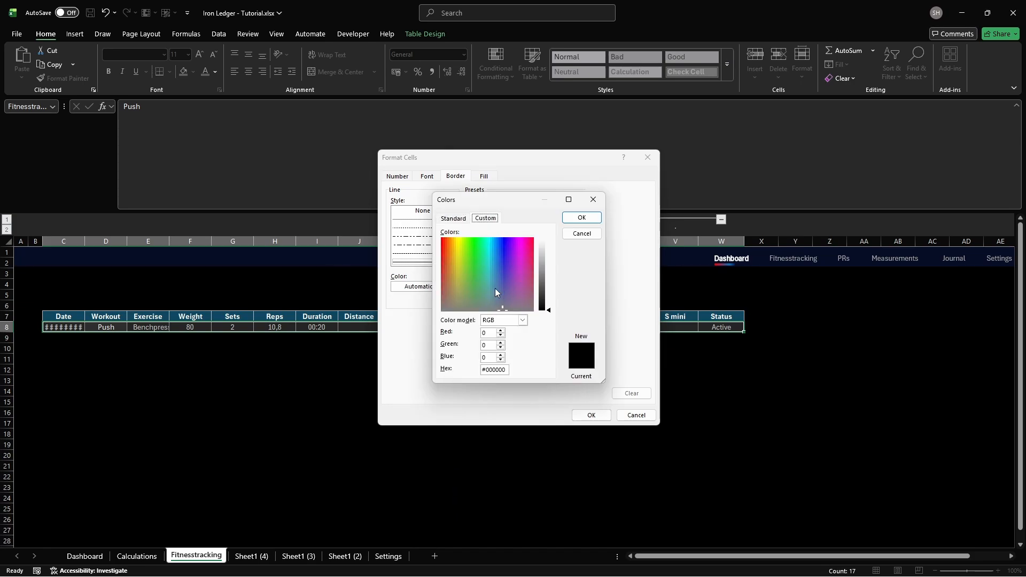
{"action": "left_click", "coordinate": [506, 369]}
{"action": "key", "text": "ctrl+a"}
{"action": "type", "text": "FF5E"}
{"action": "key", "text": "Return"}
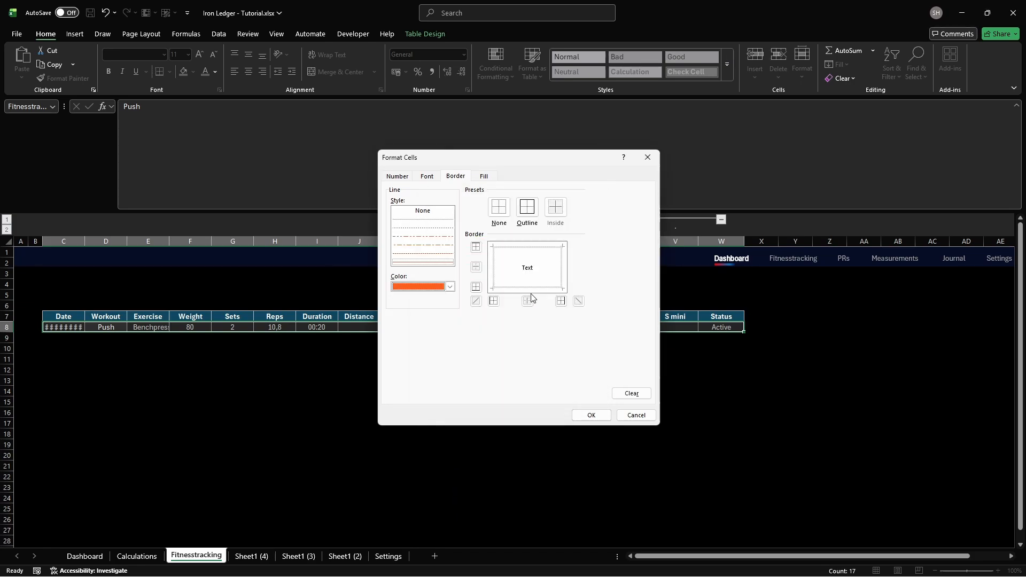
{"action": "left_click", "coordinate": [529, 208]}
Step: Set the =$U8 rule's fill to custom orange #FF7A3C and save the rule
{"action": "left_click", "coordinate": [486, 178]}
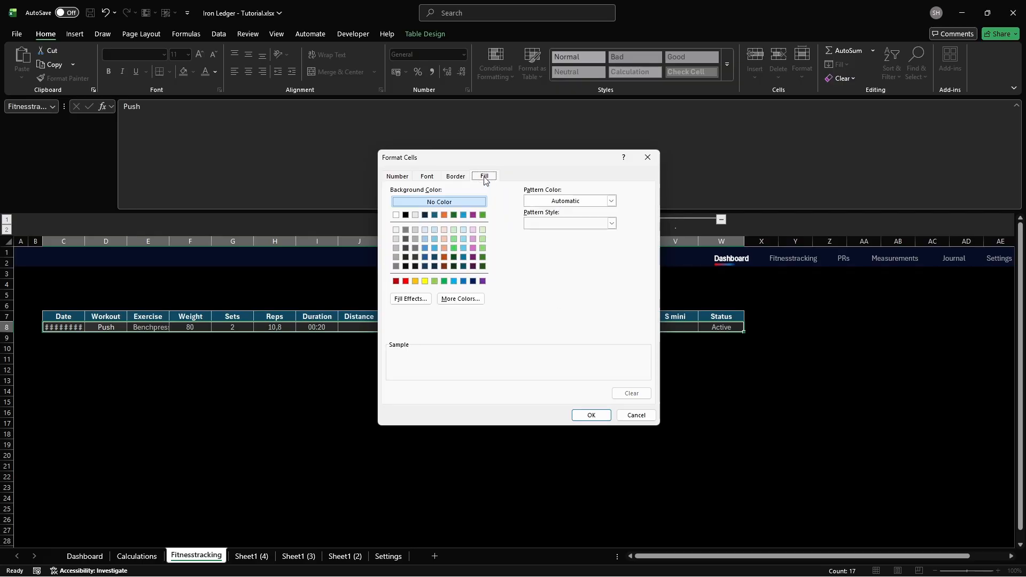
{"action": "left_click", "coordinate": [459, 300]}
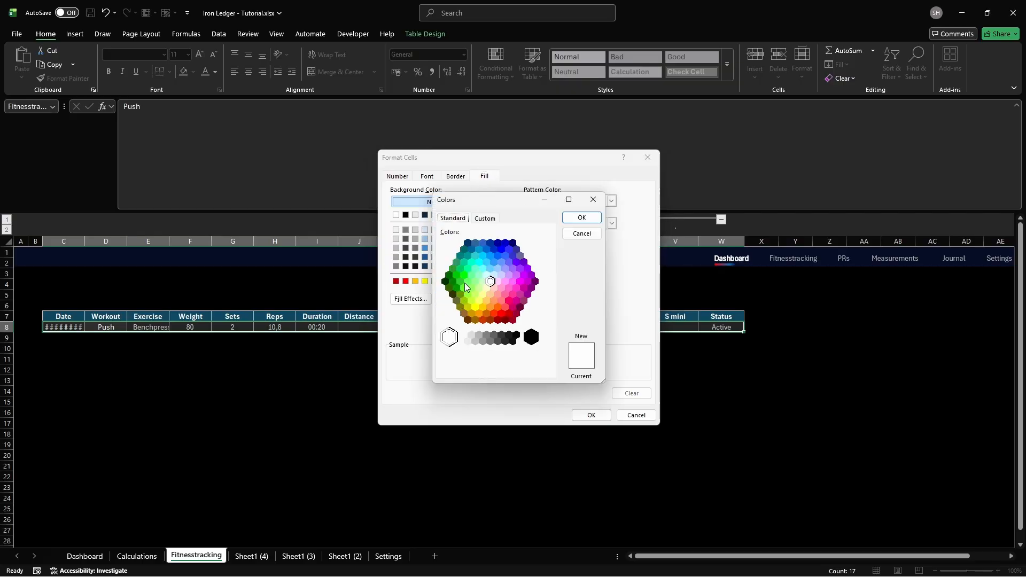
{"action": "left_click", "coordinate": [485, 220]}
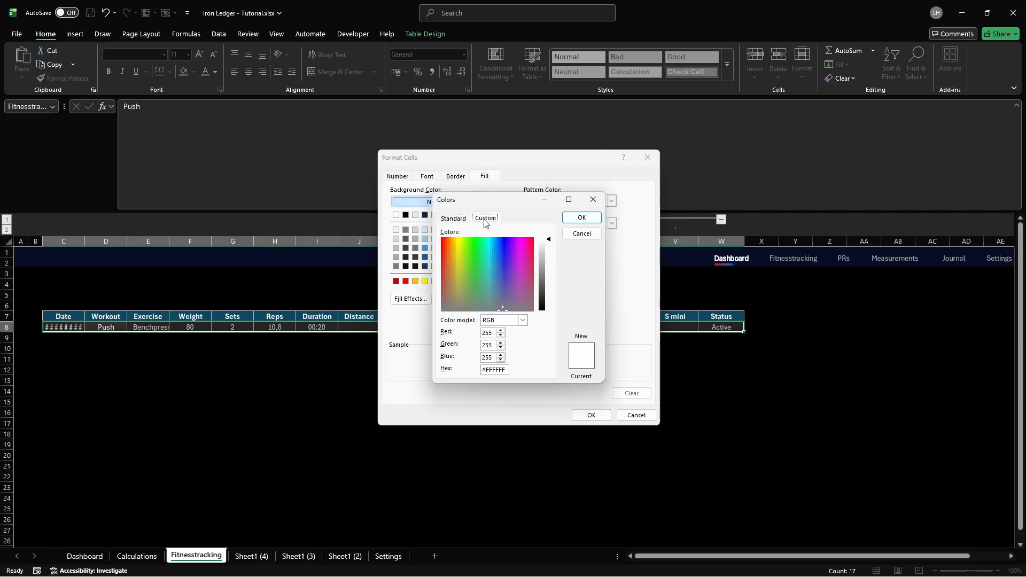
{"action": "left_click", "coordinate": [505, 369]}
{"action": "key", "text": "ctrl+a"}
{"action": "type", "text": "FF7A3C"}
{"action": "key", "text": "Return"}
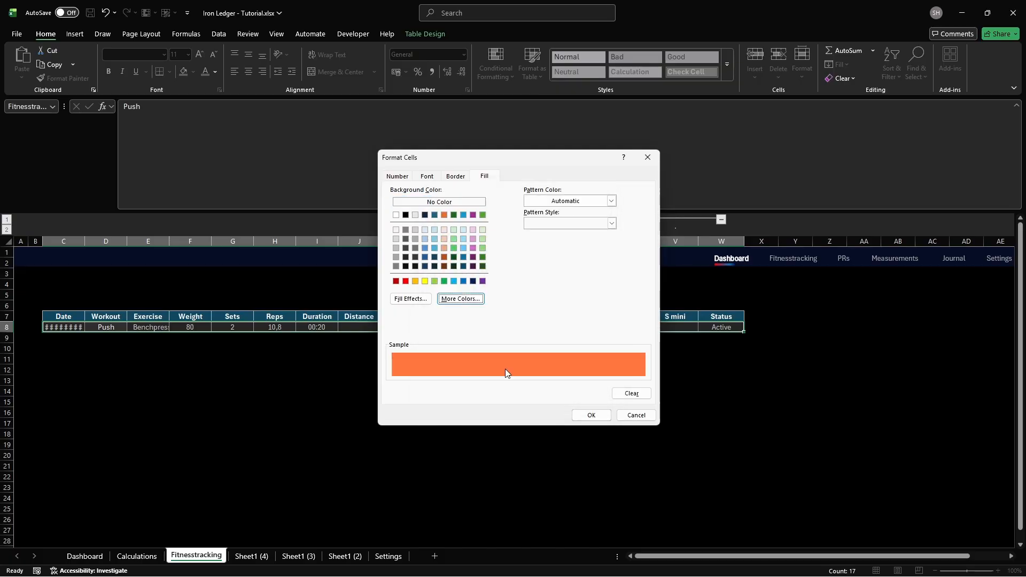
{"action": "left_click", "coordinate": [588, 416]}
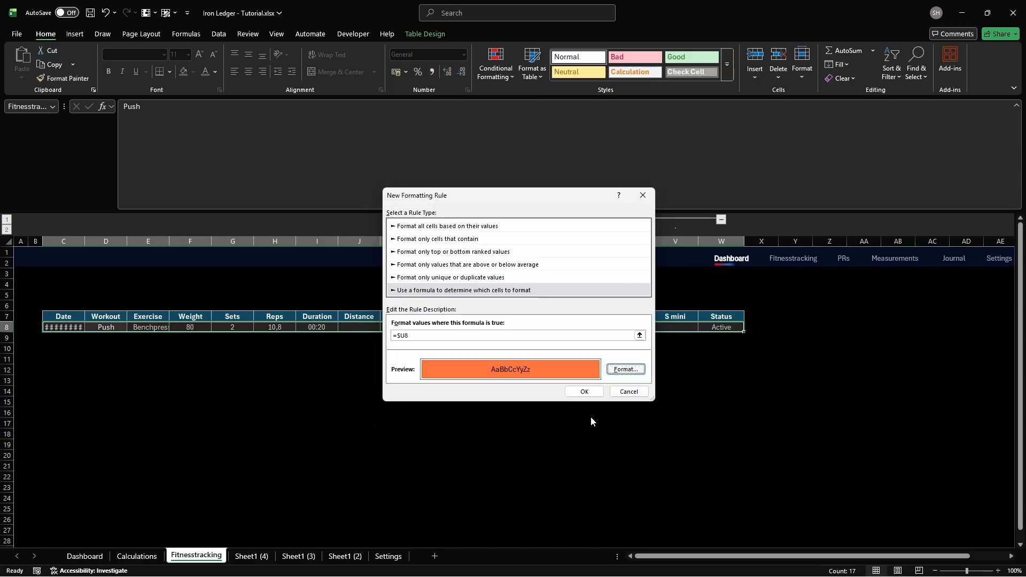
{"action": "left_click", "coordinate": [586, 393]}
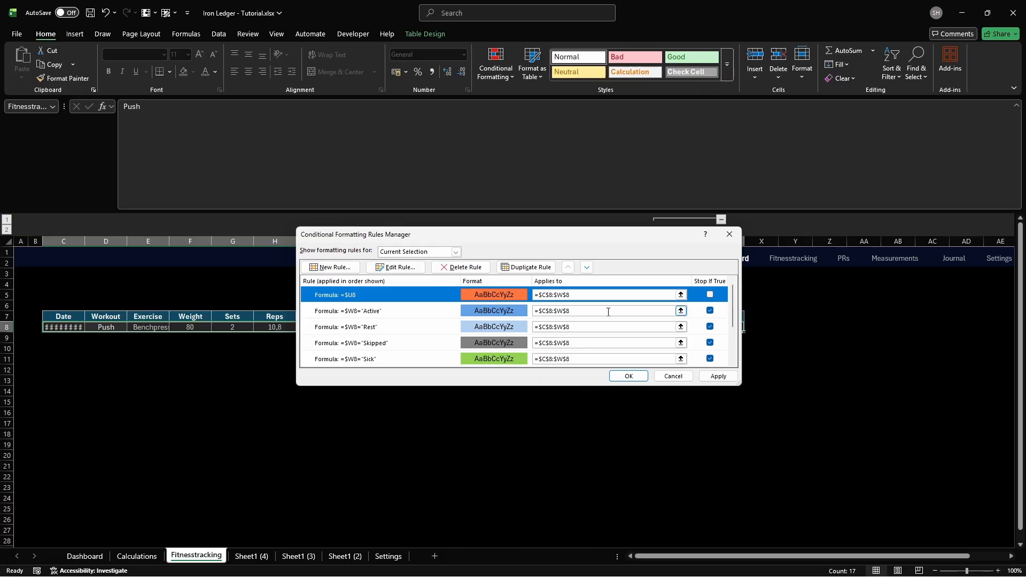
Step: Change the range the =$U8 rule applies to into =$E$8 and apply the rules
{"action": "left_click", "coordinate": [613, 294]}
{"action": "key", "text": "BackSpace"}
{"action": "key", "text": "BackSpace"}
{"action": "key", "text": "BackSpace"}
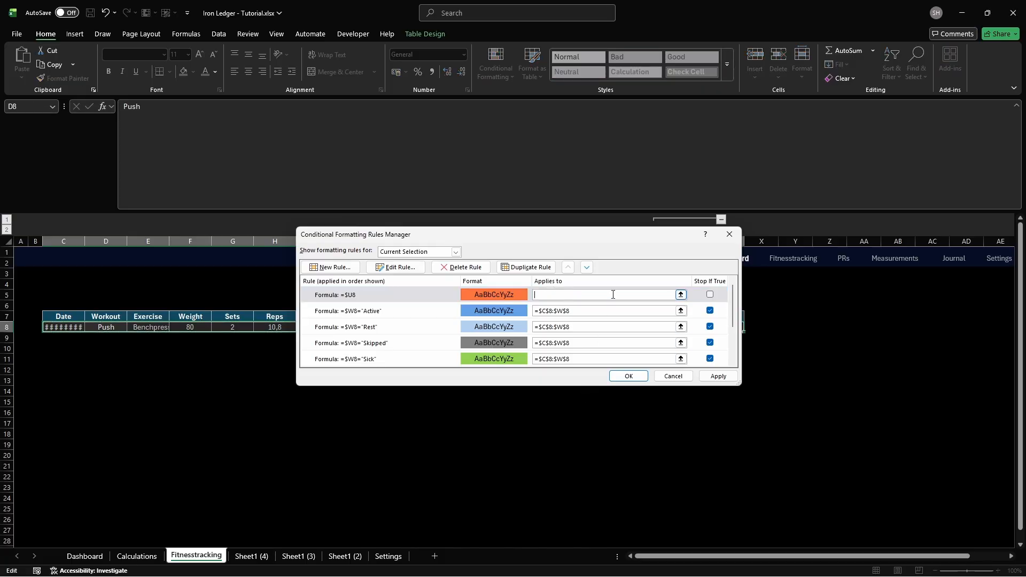
{"action": "left_click", "coordinate": [718, 376]}
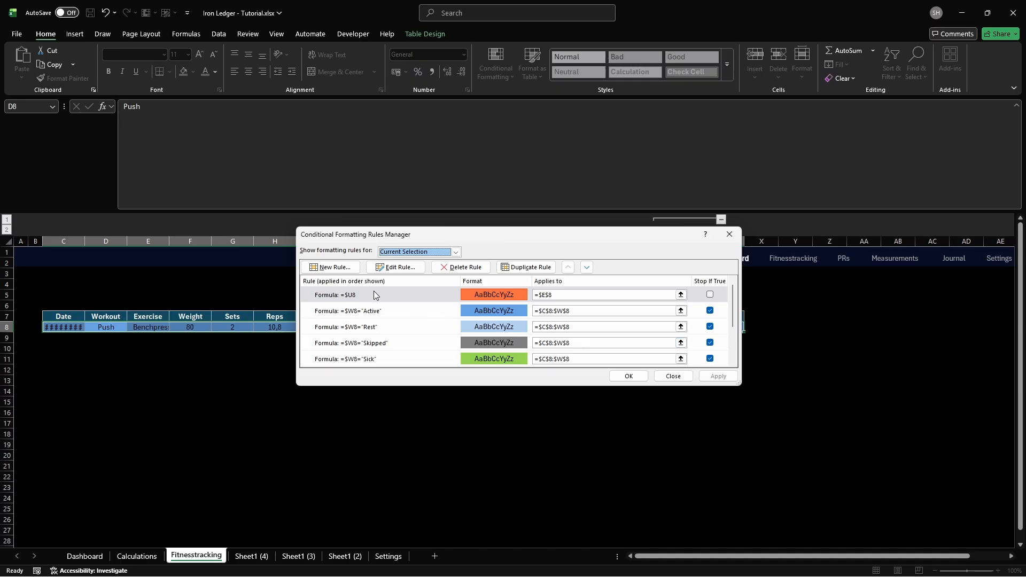
Step: Start a formula-based rule with =AND($W8="Active",OR(ISNUMBER(SEARCH("- Distance",$E8)),ISNUMBER(SEARCH("- Duration",$E8))))
{"action": "left_click", "coordinate": [331, 267]}
{"action": "left_click", "coordinate": [419, 289]}
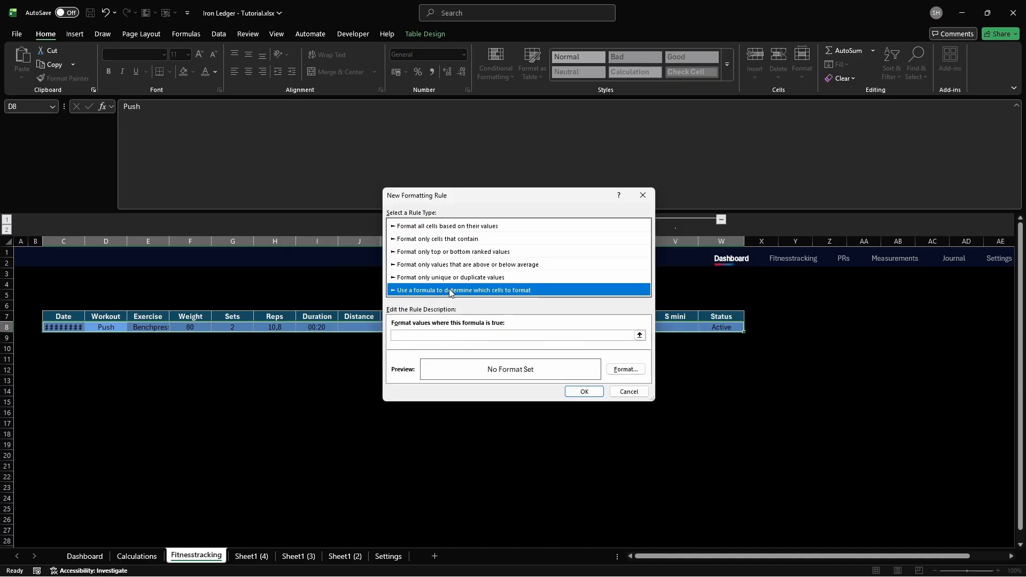
{"action": "left_click", "coordinate": [586, 335]}
{"action": "type", "text": "=AN"}
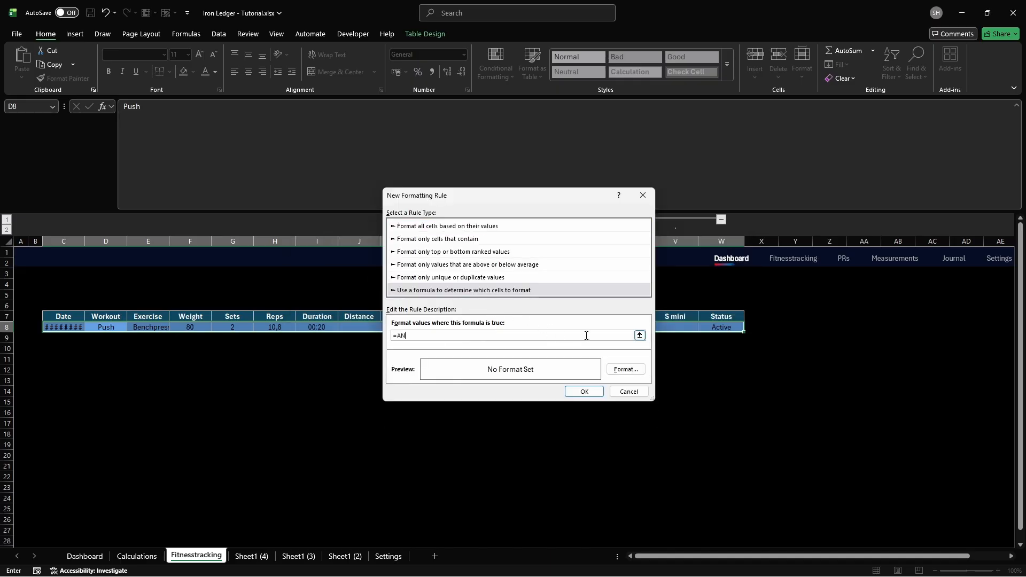
{"action": "type", "text": "D($W8=\"Active\",OR(ISNUMBER(SEARCH(\"- Distanc"}
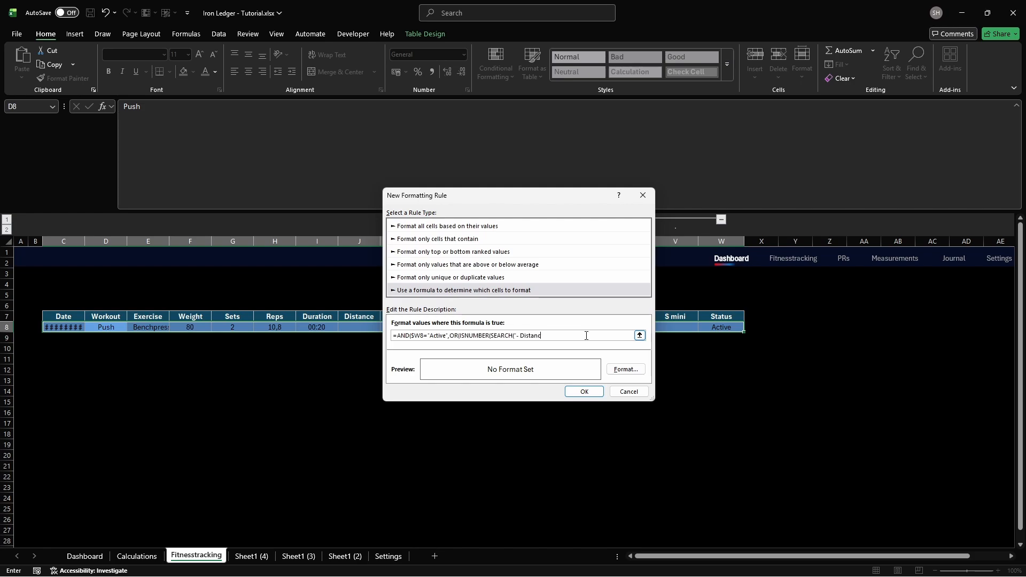
{"action": "type", "text": "e\",$E8)),ISNUMBER(SEARCH(\"- Duration\",$E8)"}
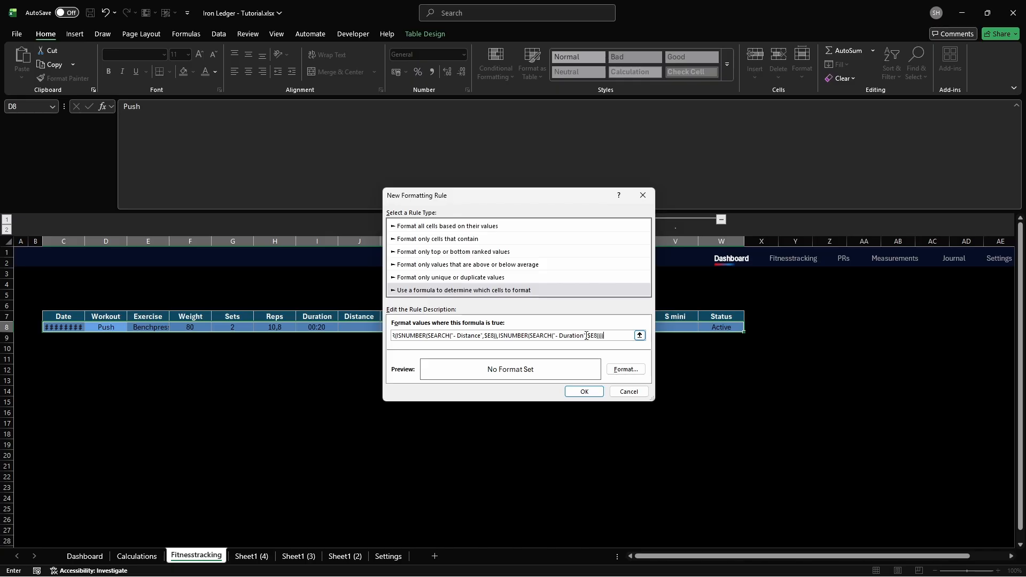
Step: Set a custom number format of hh:mm:ss for the new distance/duration rule
{"action": "left_click", "coordinate": [626, 369]}
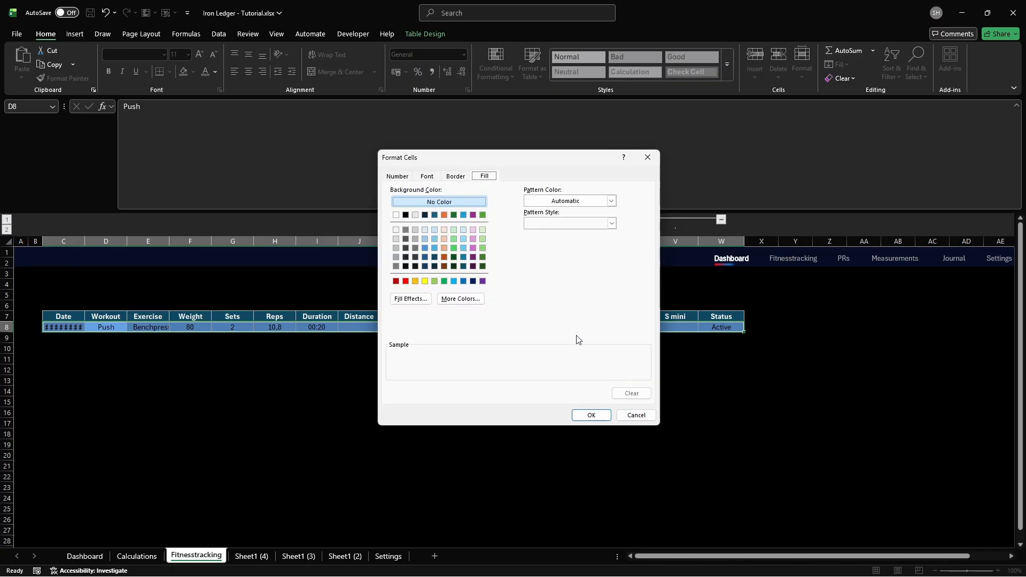
{"action": "left_click", "coordinate": [397, 176]}
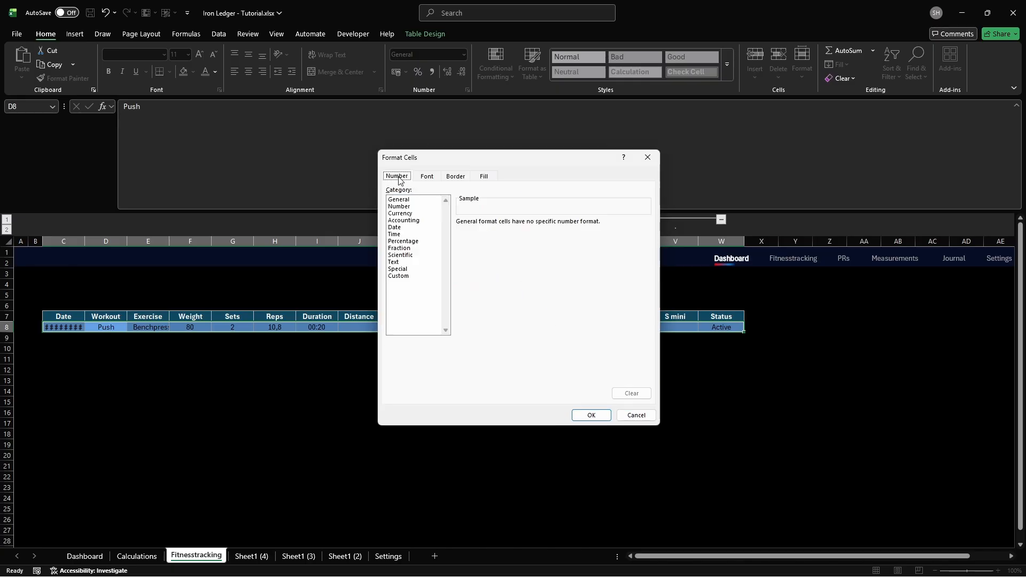
{"action": "left_click", "coordinate": [399, 275]}
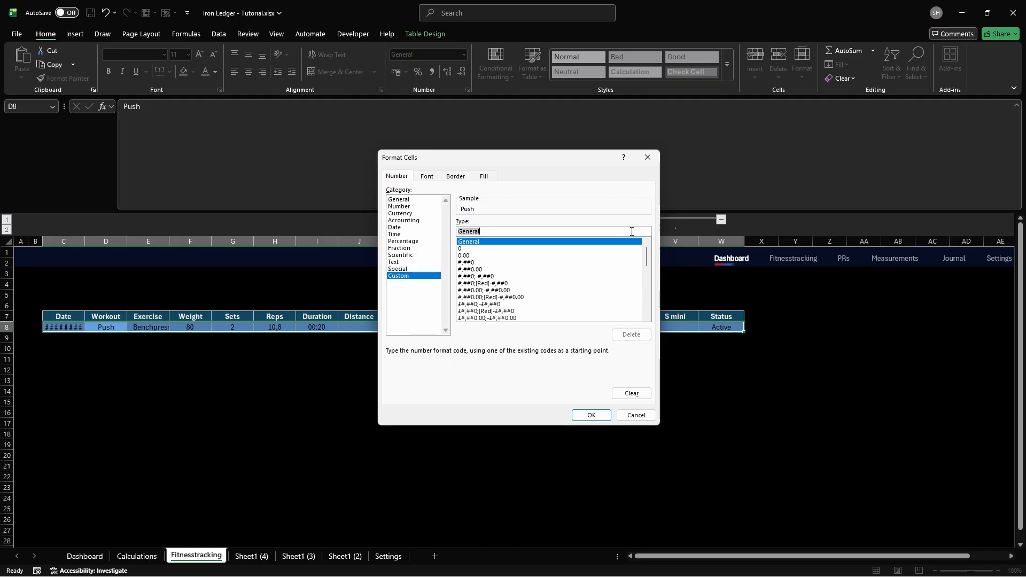
{"action": "type", "text": "hh:mm:ss"}
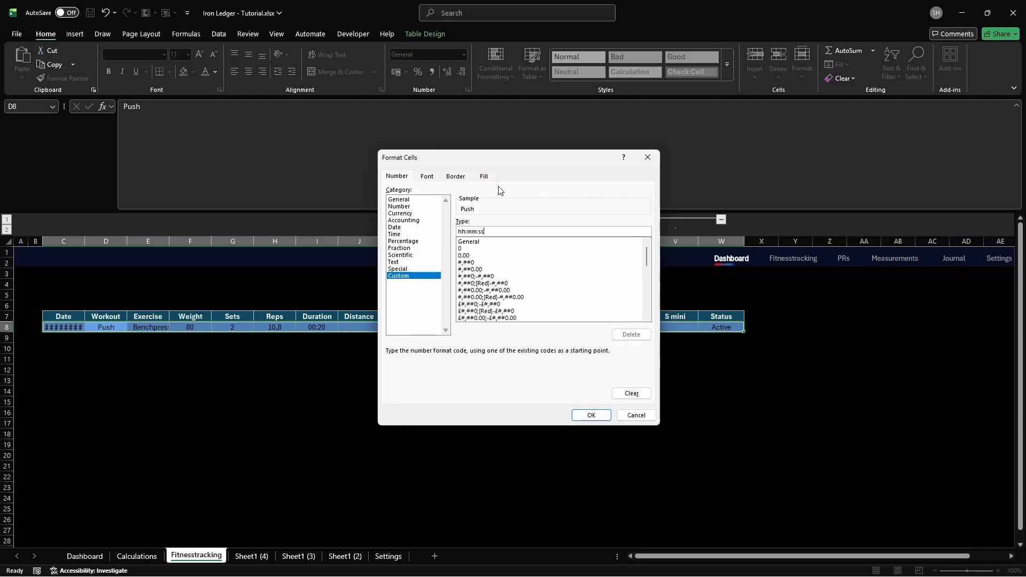
Step: Set the distance/duration rule's fill to custom blue #64A2E6 and save the rule
{"action": "left_click", "coordinate": [485, 177]}
{"action": "left_click", "coordinate": [460, 299]}
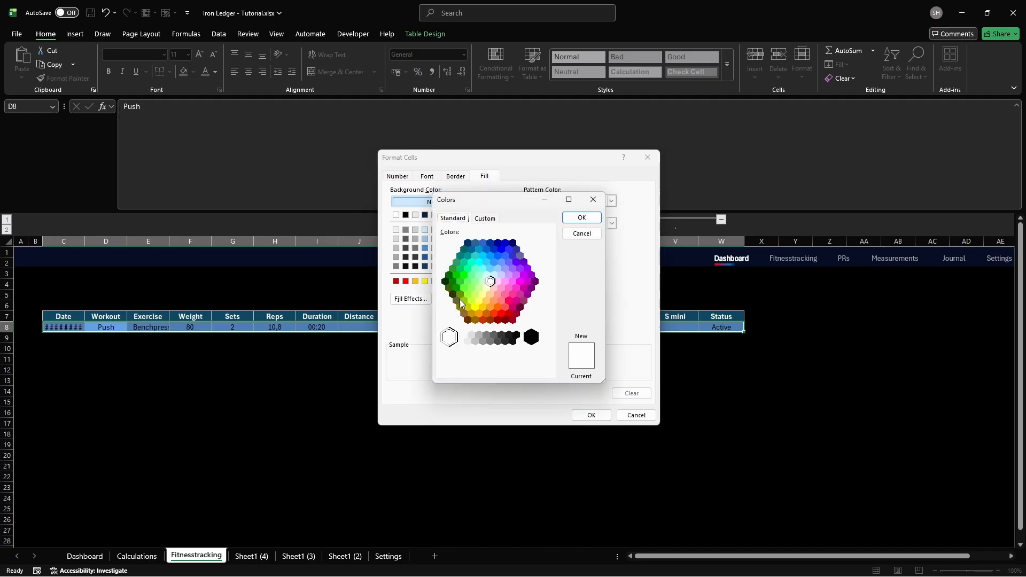
{"action": "left_click", "coordinate": [485, 219]}
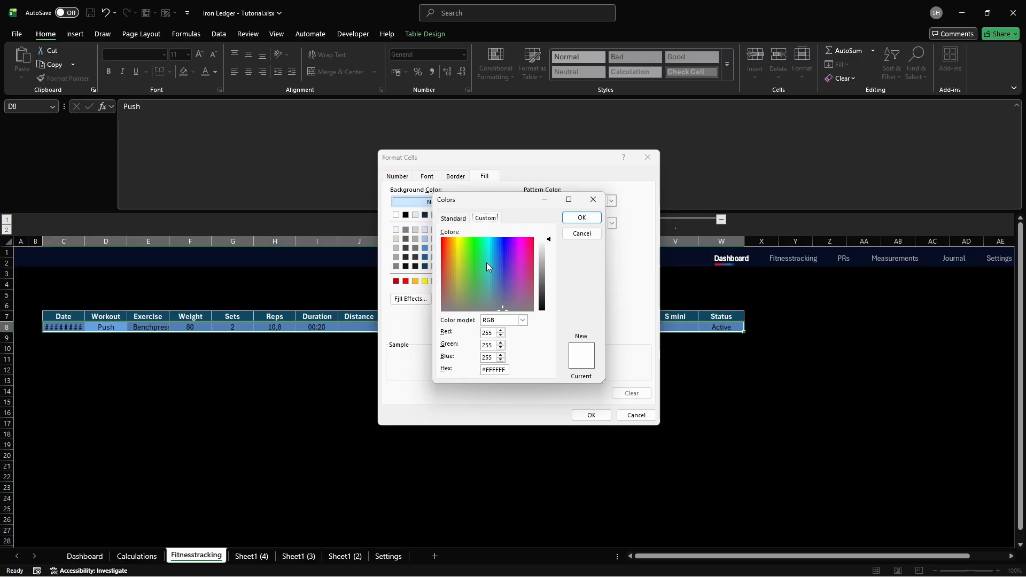
{"action": "double_click", "coordinate": [506, 369]}
{"action": "type", "text": "64A2E6"}
{"action": "key", "text": "Return"}
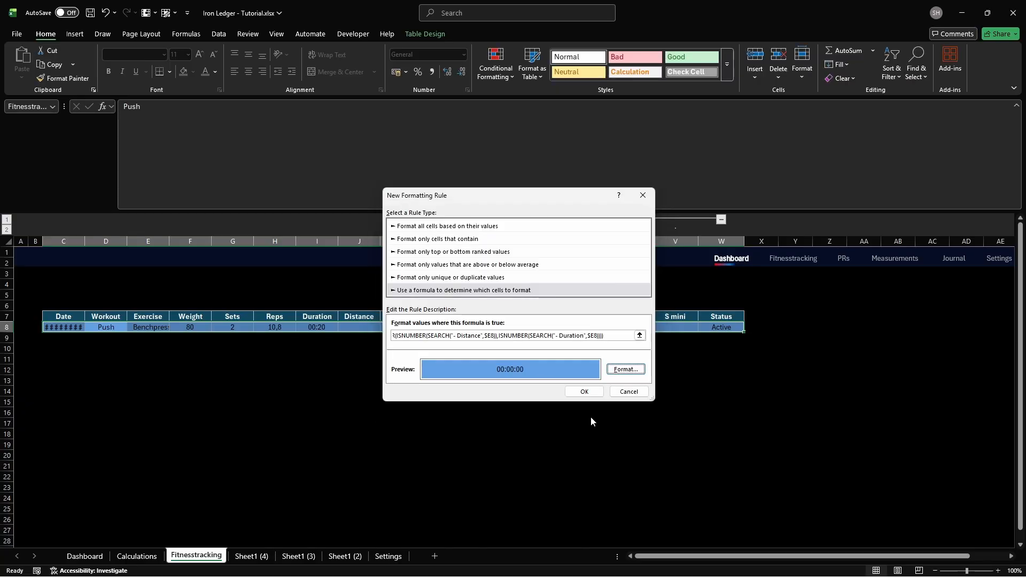
{"action": "left_click", "coordinate": [584, 392]}
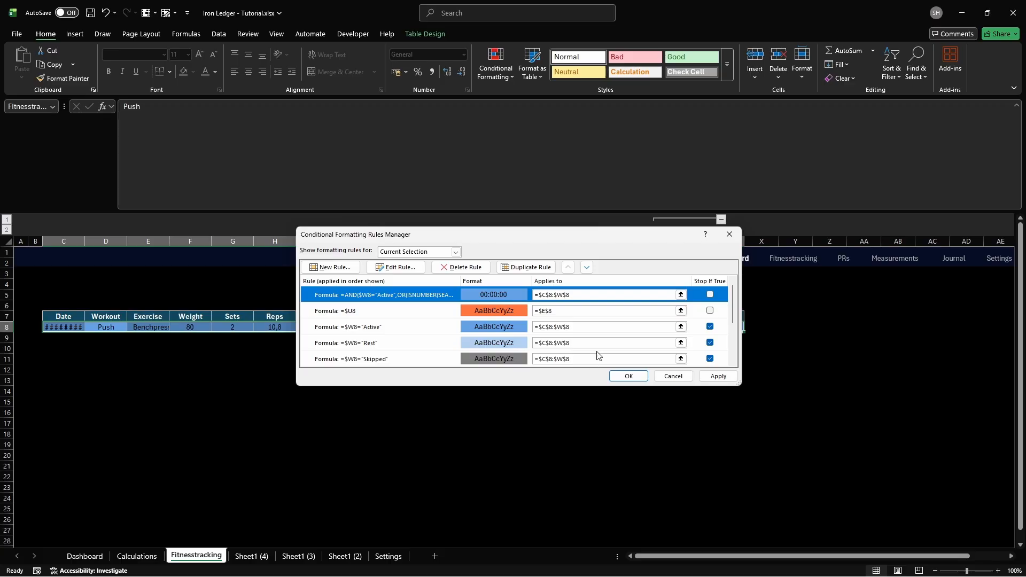
Step: Change the range the distance/duration rule applies to into =$I$8, apply the rules and close the rules manager
{"action": "left_click", "coordinate": [668, 294]}
{"action": "key", "text": "BackSpace"}
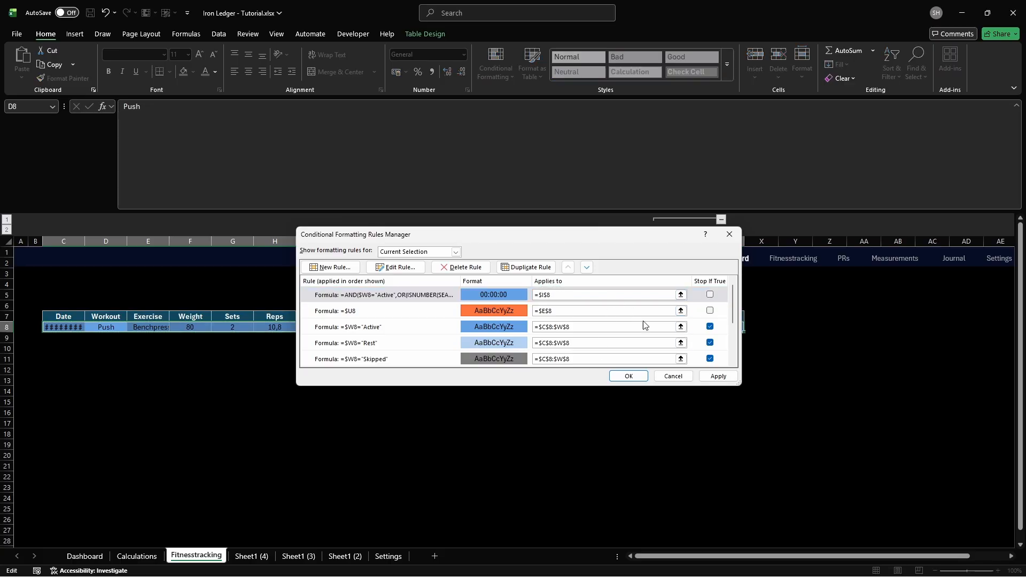
{"action": "left_click", "coordinate": [717, 377]}
{"action": "left_click", "coordinate": [631, 378]}
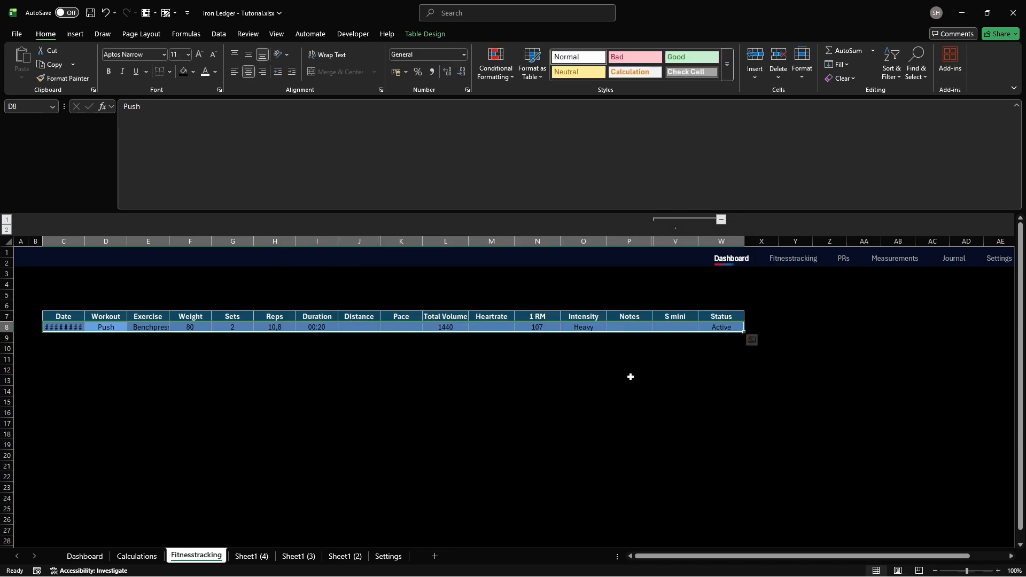
Step: Auto-fit the column widths of the whole Fitnesstracking sheet
{"action": "key", "text": "Down"}
{"action": "key", "text": "ctrl+a"}
{"action": "key", "text": "alt+h"}
{"action": "key", "text": "o"}
{"action": "key", "text": "i"}
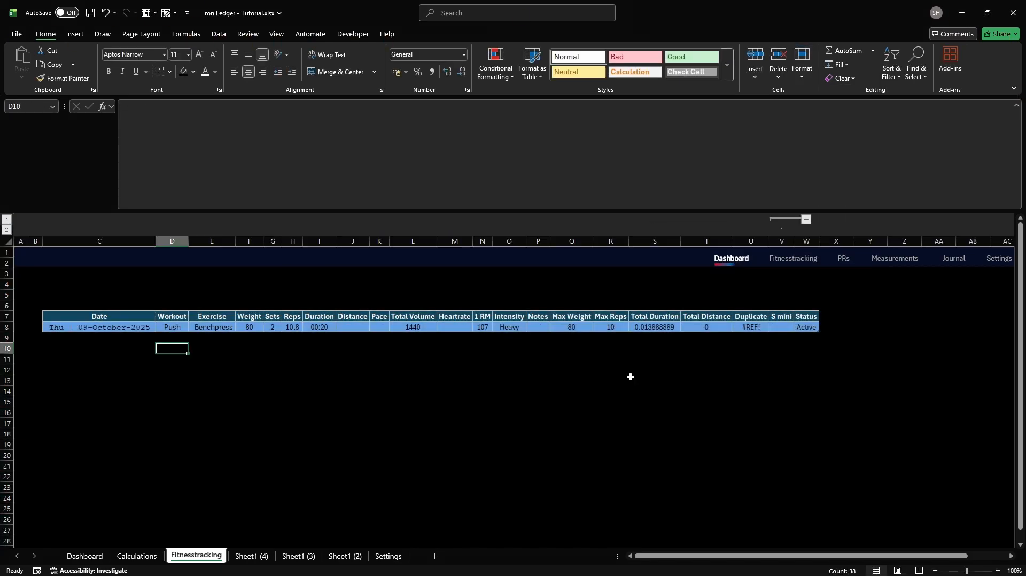
Step: Add a table entry in row 9 with date 10/10/2025, workout Push and exercise Benchpress
{"action": "key", "text": "Left"}
{"action": "type", "text": "10/10"}
{"action": "key", "text": "Tab"}
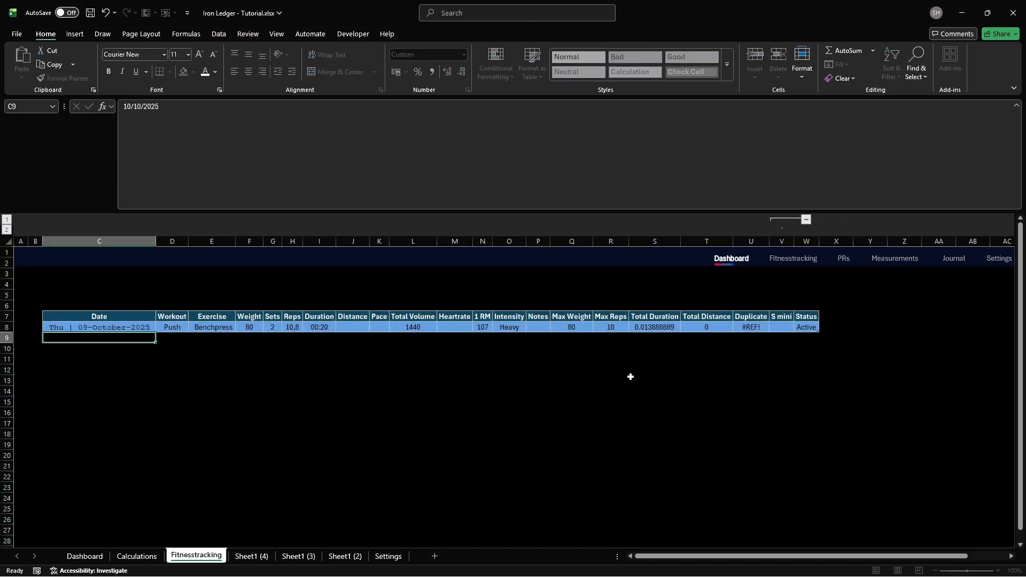
{"action": "type", "text": "Push"}
{"action": "key", "text": "Tab"}
{"action": "type", "text": "Bench"}
{"action": "key", "text": "Tab"}
Step: Complete row 9 with weight 85, 2 sets, reps 12,10 and duration 00:25
{"action": "type", "text": "85"}
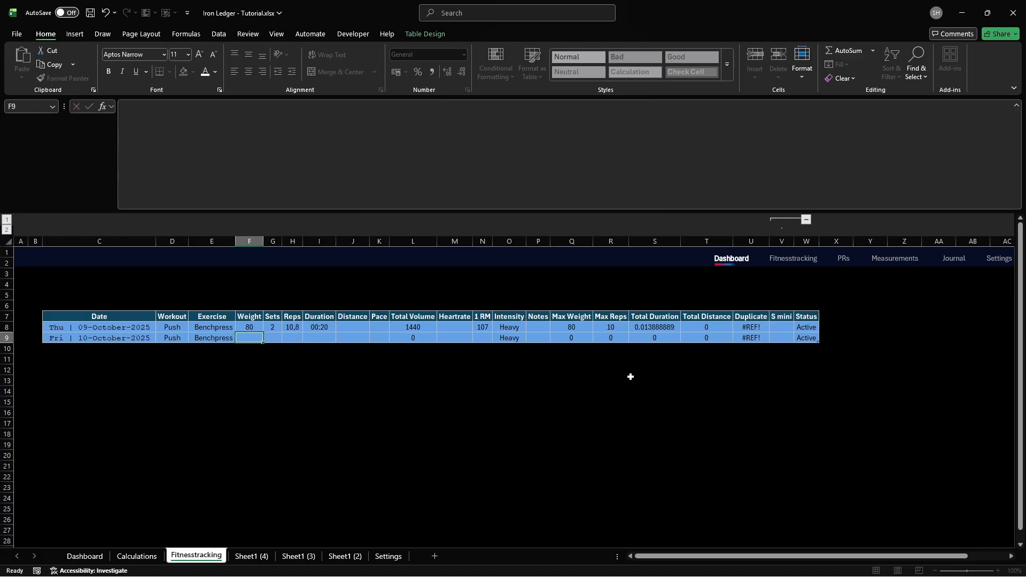
{"action": "key", "text": "Tab"}
{"action": "type", "text": "2"}
{"action": "key", "text": "Tab"}
{"action": "type", "text": "12,10"}
{"action": "key", "text": "Tab"}
{"action": "type", "text": "00:25"}
{"action": "key", "text": "Return"}
Step: Add an entry in row 10 with date 12/10/2025, workout Legs and the Bulgarian split squat exercise
{"action": "type", "text": "12/1"}
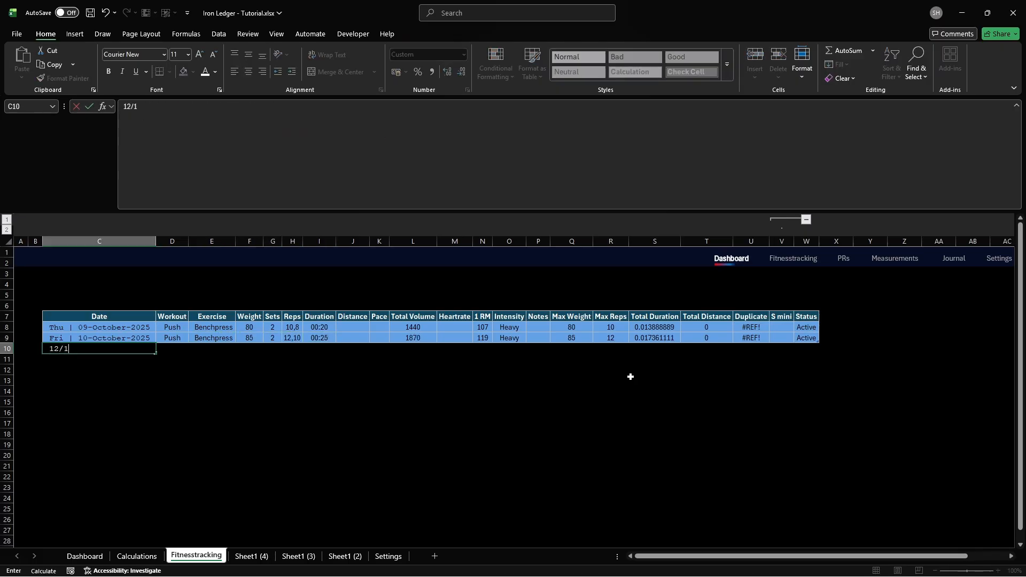
{"action": "type", "text": "0/2025"}
{"action": "key", "text": "Tab"}
{"action": "type", "text": "Legs"}
{"action": "key", "text": "Tab"}
{"action": "type", "text": "Bul"}
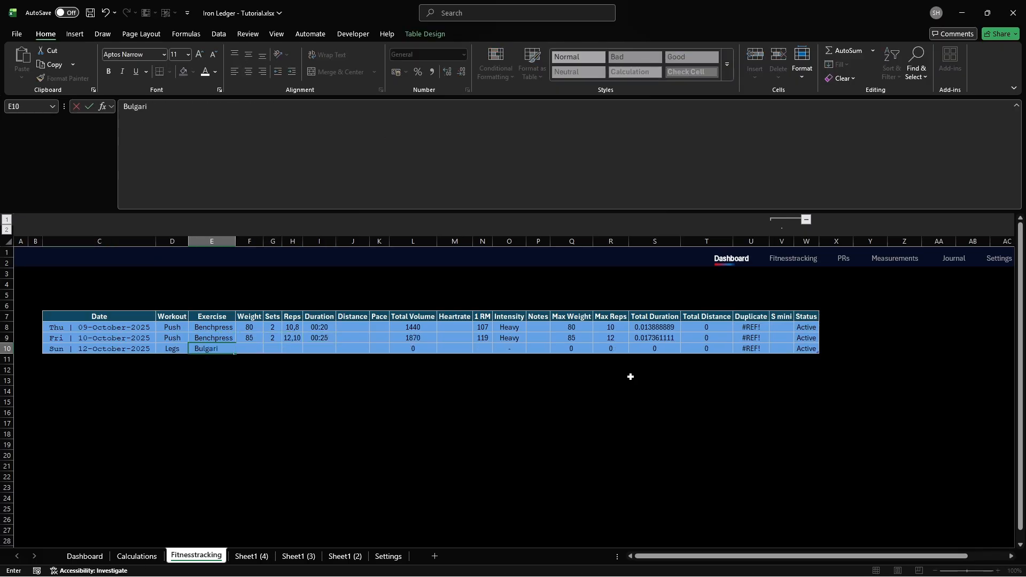
{"action": "type", "text": "at"}
{"action": "key", "text": "Tab"}
Step: Complete row 10 with weight 40,38, 2 sets, reps 12,12 and duration 00:25
{"action": "type", "text": "40,38"}
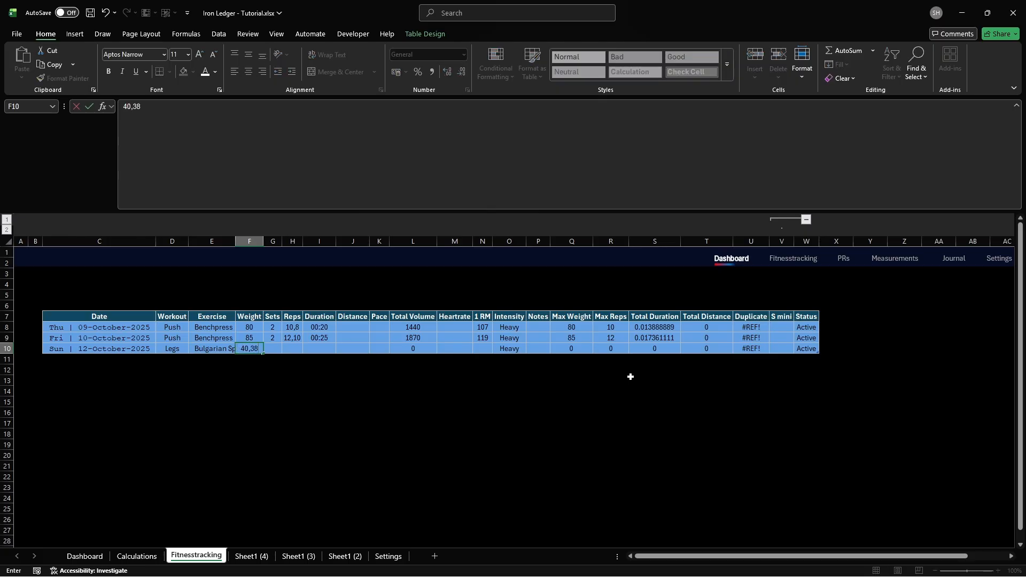
{"action": "key", "text": "Tab"}
{"action": "type", "text": "2"}
{"action": "key", "text": "Tab"}
{"action": "type", "text": "12,12"}
{"action": "key", "text": "Tab"}
{"action": "type", "text": "00:25"}
{"action": "key", "text": "Return"}
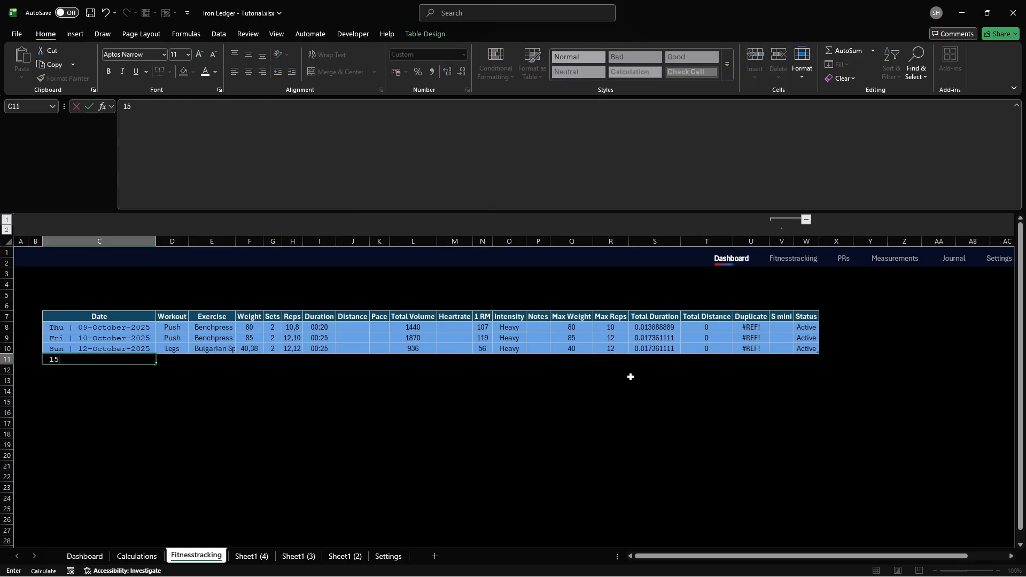
Step: Add an entry in row 11 with date 15/10/2025, workout Pull and exercise Bicep Curls
{"action": "type", "text": "15/10/2025"}
{"action": "key", "text": "Tab"}
{"action": "type", "text": "Pushll"}
{"action": "key", "text": "Tab"}
{"action": "type", "text": "Bicep Curl"}
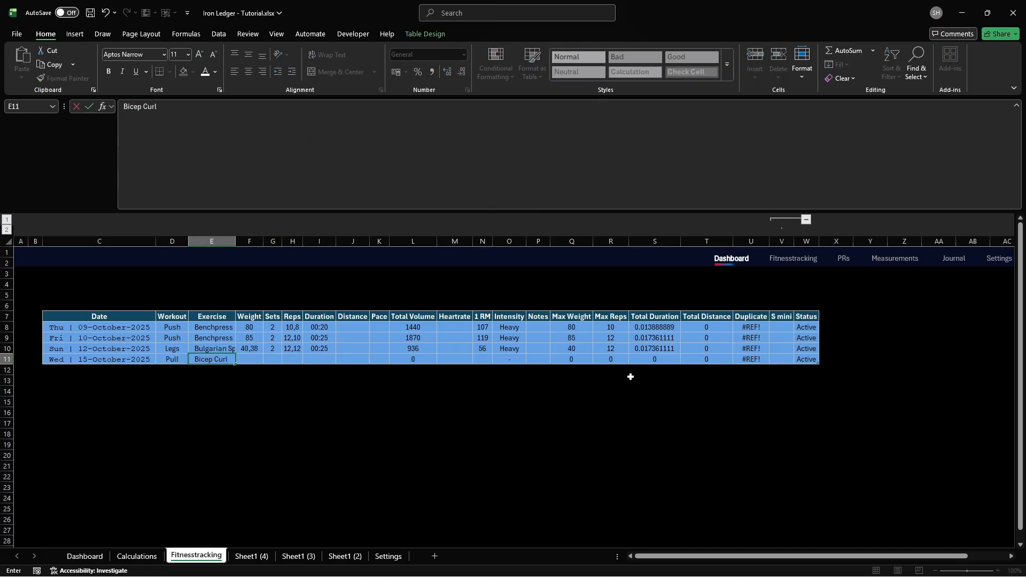
{"action": "type", "text": "s"}
{"action": "key", "text": "Tab"}
Step: Complete row 11 with weight 15, reps 15,12,10 and duration 00:15
{"action": "type", "text": "15"}
{"action": "key", "text": "Tab"}
{"action": "key", "text": "Tab"}
{"action": "type", "text": "15,12,10"}
{"action": "key", "text": "Tab"}
{"action": "type", "text": "00:15"}
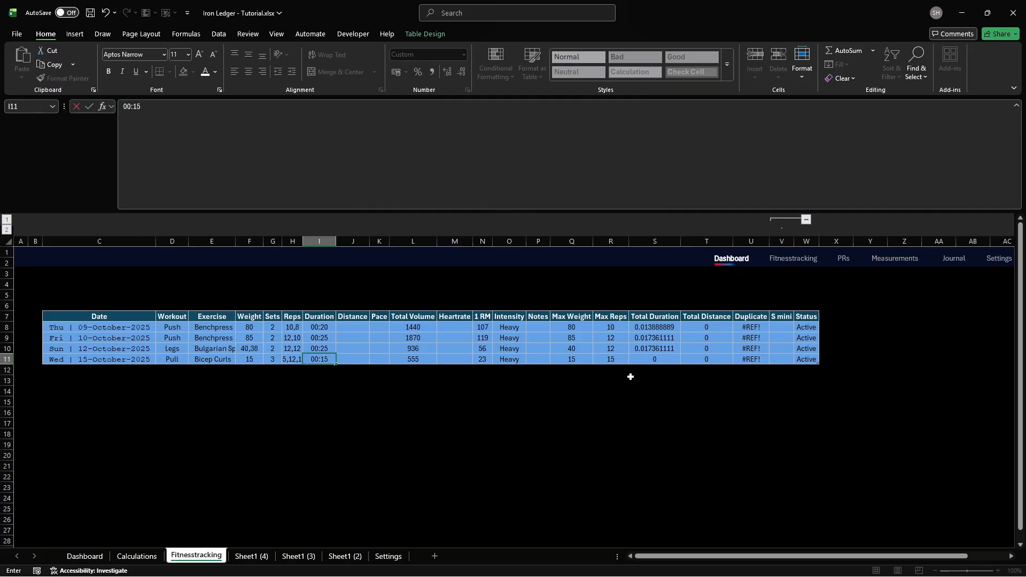
{"action": "key", "text": "Return"}
Step: Add an entry in row 12 with date 18/10/2025, workout Cardio and exercise Running Zone 3 - Distance
{"action": "type", "text": "18/10/2025"}
{"action": "key", "text": "Tab"}
{"action": "type", "text": "Cardio"}
{"action": "key", "text": "Tab"}
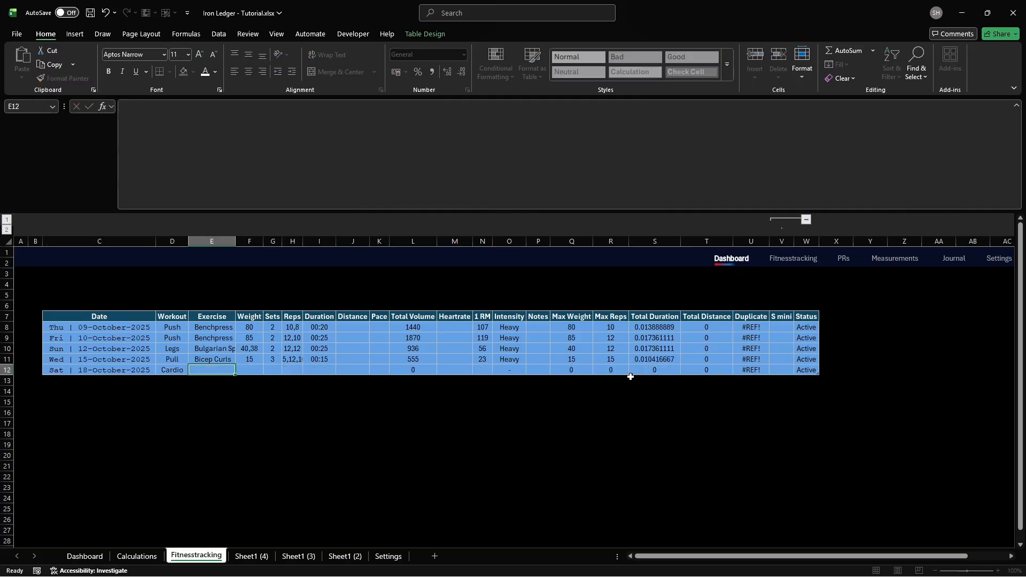
{"action": "type", "text": "Running Zone 3 - Distan"}
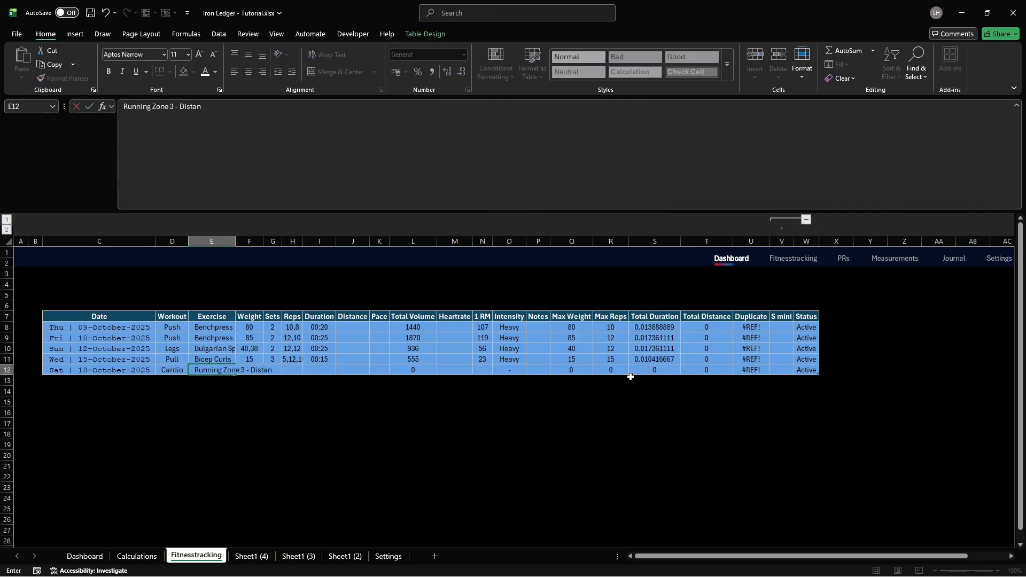
{"action": "type", "text": "ce"}
{"action": "key", "text": "Tab"}
Step: Complete row 12 with reps 2, duration 00:10:15 and distance 1.5
{"action": "key", "text": "Tab"}
{"action": "key", "text": "Tab"}
{"action": "type", "text": "2"}
{"action": "key", "text": "Tab"}
{"action": "type", "text": "00:10:15"}
{"action": "key", "text": "Tab"}
{"action": "type", "text": "1."}
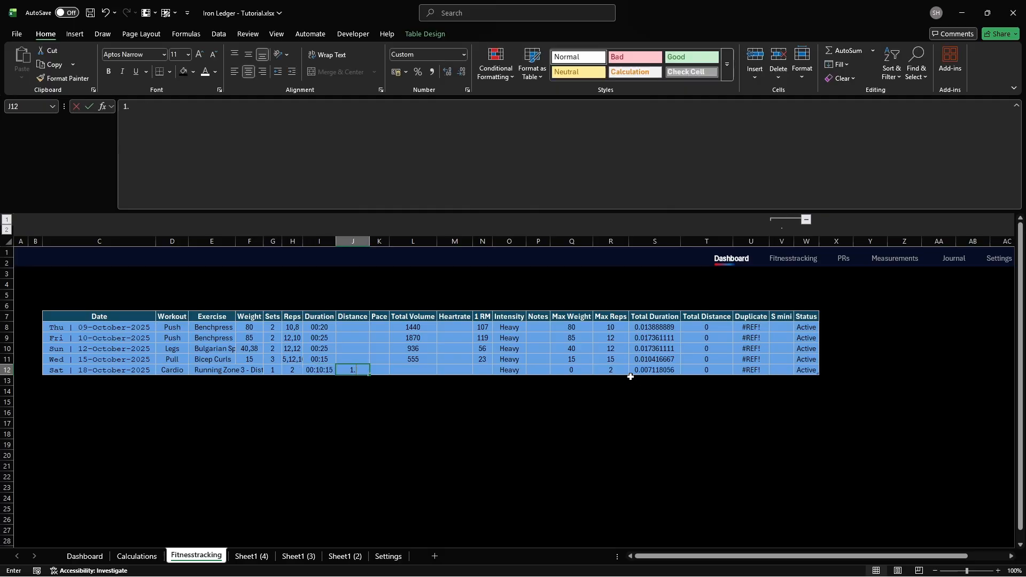
{"action": "type", "text": "5"}
{"action": "key", "text": "Return"}
Step: Add an entry in row 13 with date 20/10/2025, workout Cardio and exercise Running Zone 3 - Distance
{"action": "type", "text": "20/10/2025"}
{"action": "key", "text": "Tab"}
{"action": "type", "text": "Cardio"}
{"action": "key", "text": "Tab"}
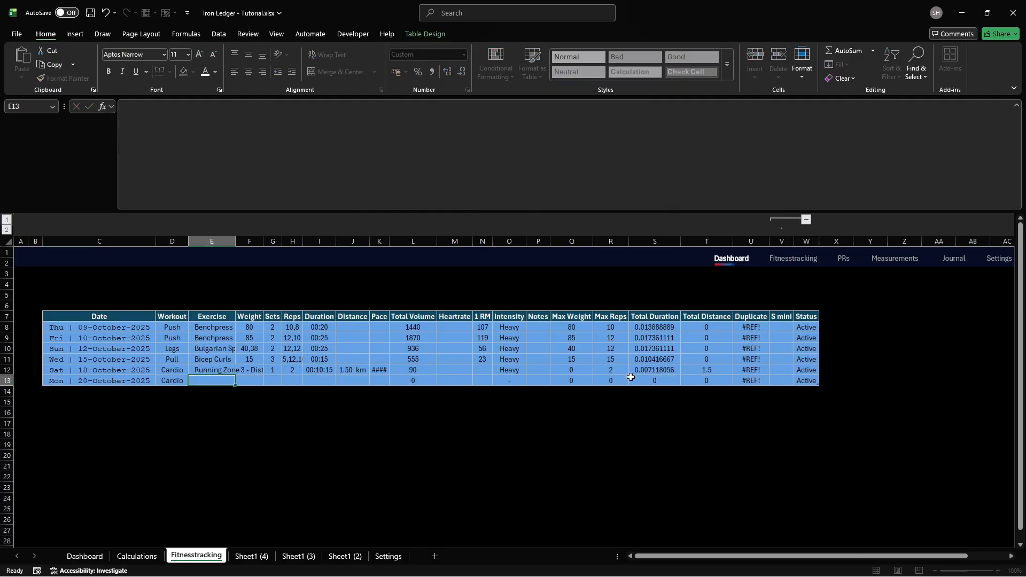
{"action": "type", "text": "Running Zone 3 - Distance"}
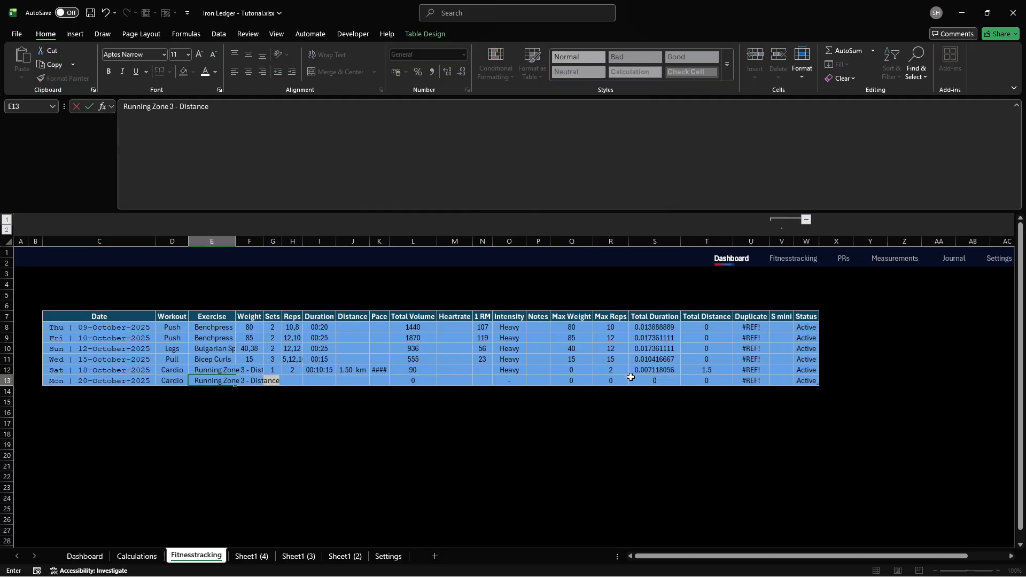
{"action": "key", "text": "Tab"}
Step: Complete row 13 with 1 set, reps 2, duration 00:15:15 and distance 3
{"action": "key", "text": "Tab"}
{"action": "type", "text": "1"}
{"action": "key", "text": "Tab"}
{"action": "type", "text": "2"}
{"action": "key", "text": "Tab"}
{"action": "type", "text": "00:15:"}
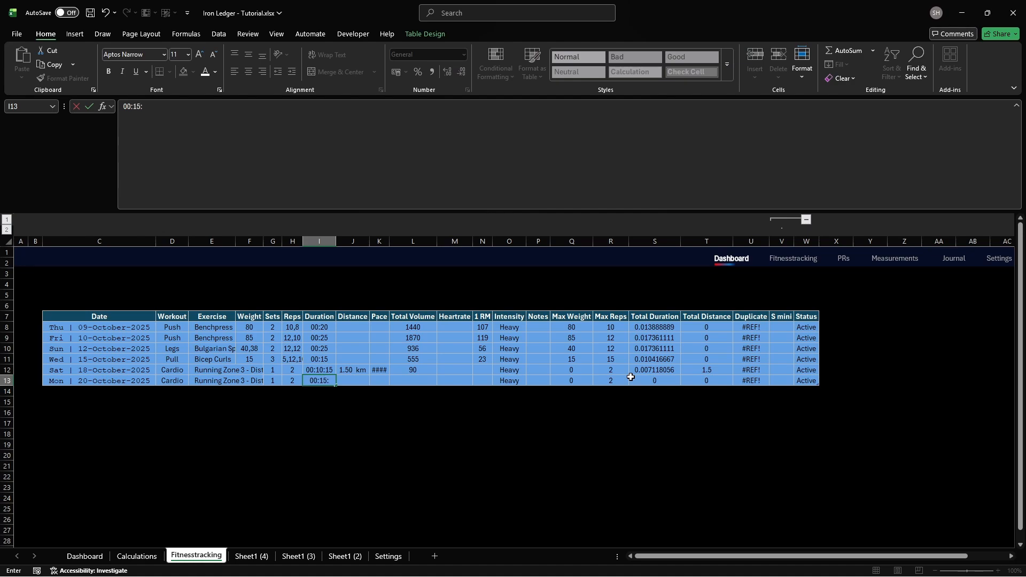
{"action": "type", "text": "15"}
{"action": "key", "text": "Tab"}
{"action": "type", "text": "3"}
{"action": "key", "text": "Return"}
Step: Add an entry in row 14 with date 22/10/2025, workout Calisthenics and exercise Handstand - Duration
{"action": "type", "text": "22/10/2025"}
{"action": "key", "text": "Tab"}
{"action": "type", "text": "Calis"}
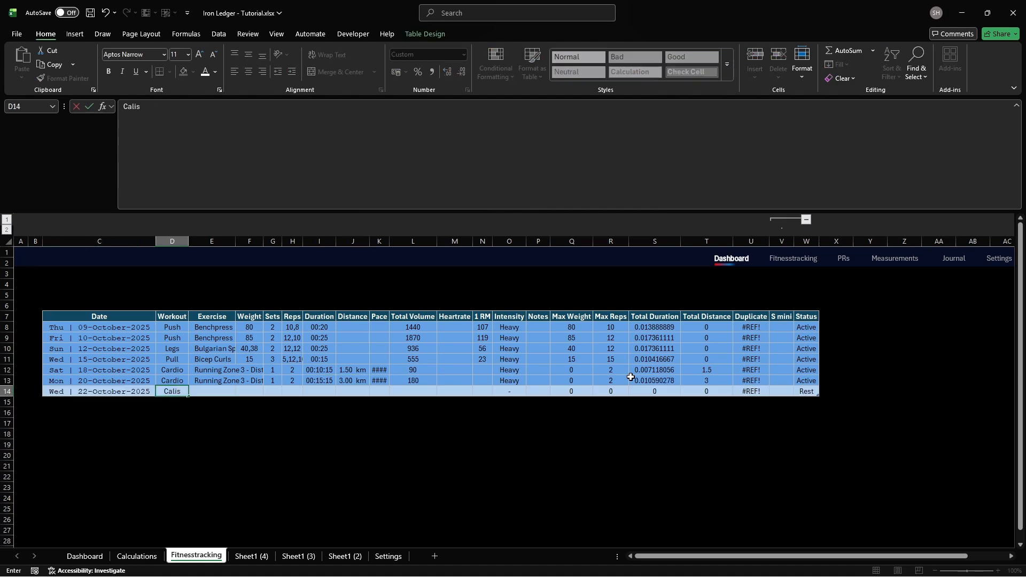
{"action": "type", "text": "thenics"}
{"action": "key", "text": "Tab"}
{"action": "type", "text": "Handstand - Duration"}
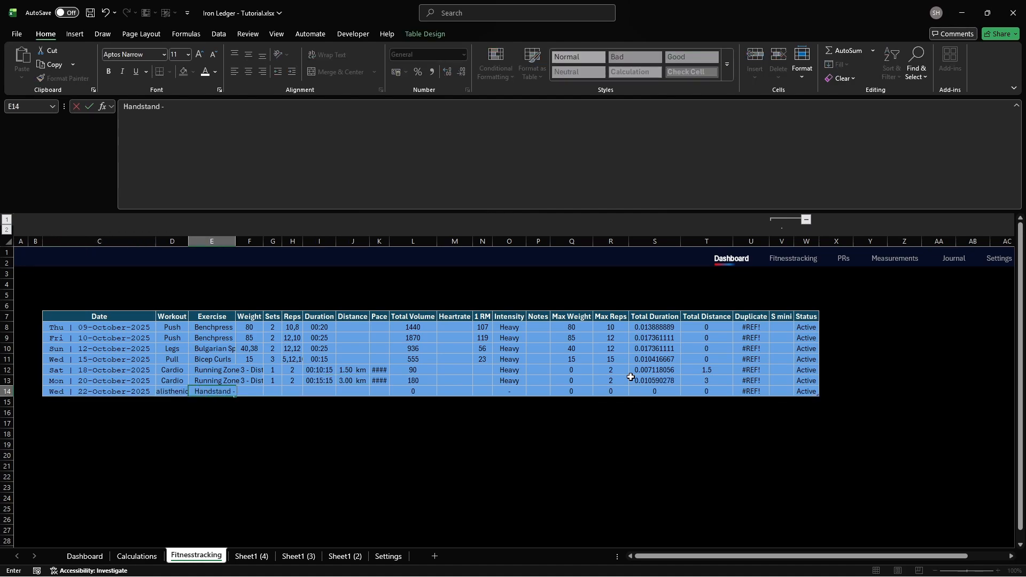
{"action": "key", "text": "Tab"}
Step: Complete row 14 with reps 2 and duration 00:03:45
{"action": "key", "text": "Tab"}
{"action": "key", "text": "Tab"}
{"action": "type", "text": "2"}
{"action": "key", "text": "Tab"}
{"action": "type", "text": "00:03"}
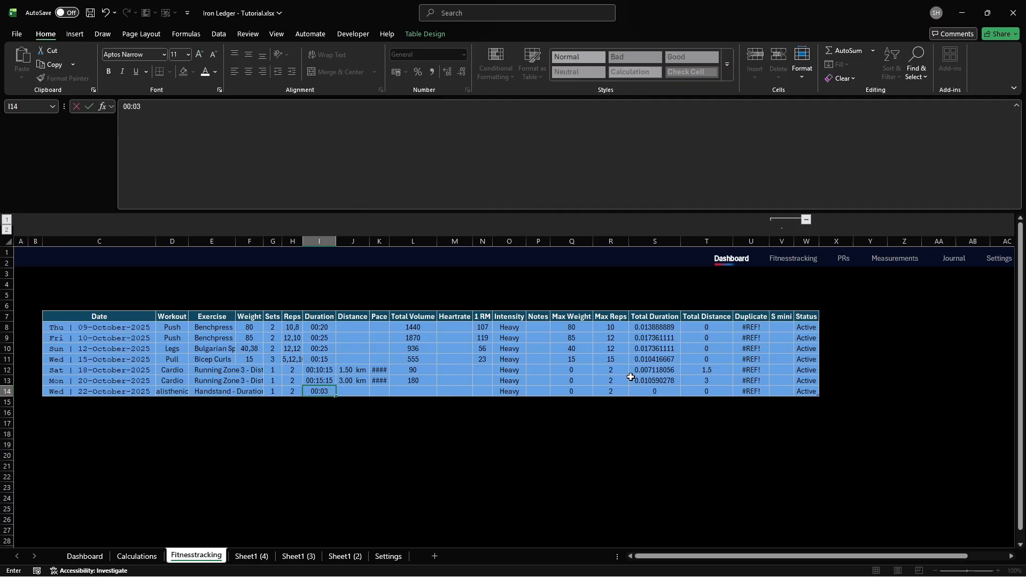
{"action": "type", "text": ":45"}
{"action": "key", "text": "Return"}
Step: Add an entry in row 15 with date 25/10/2025, workout Flexibility and exercise Hamstring Stretches - Duration
{"action": "type", "text": "25/10/2025"}
{"action": "key", "text": "Tab"}
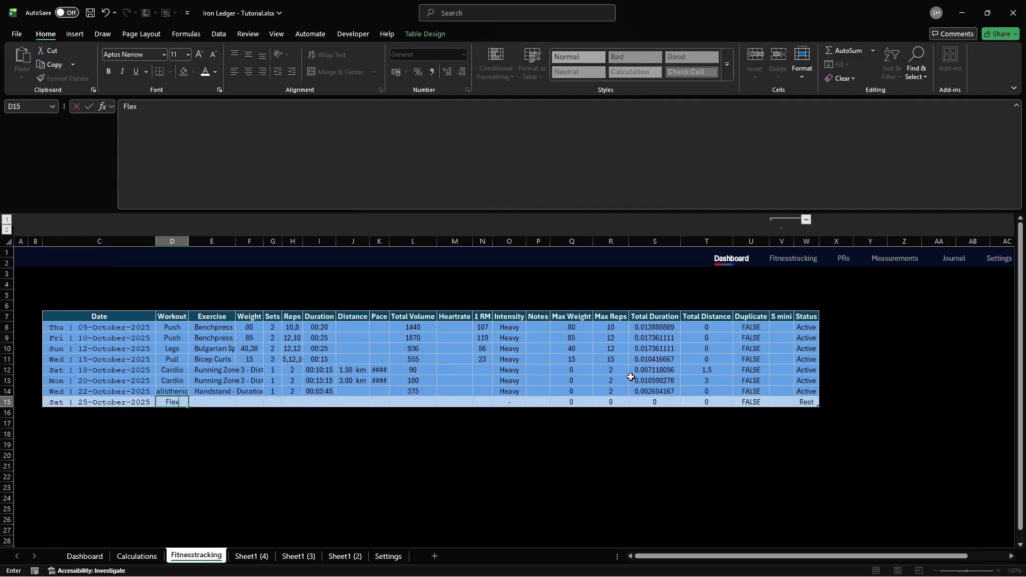
{"action": "type", "text": "Flexibility"}
{"action": "key", "text": "Tab"}
{"action": "type", "text": "Hams"}
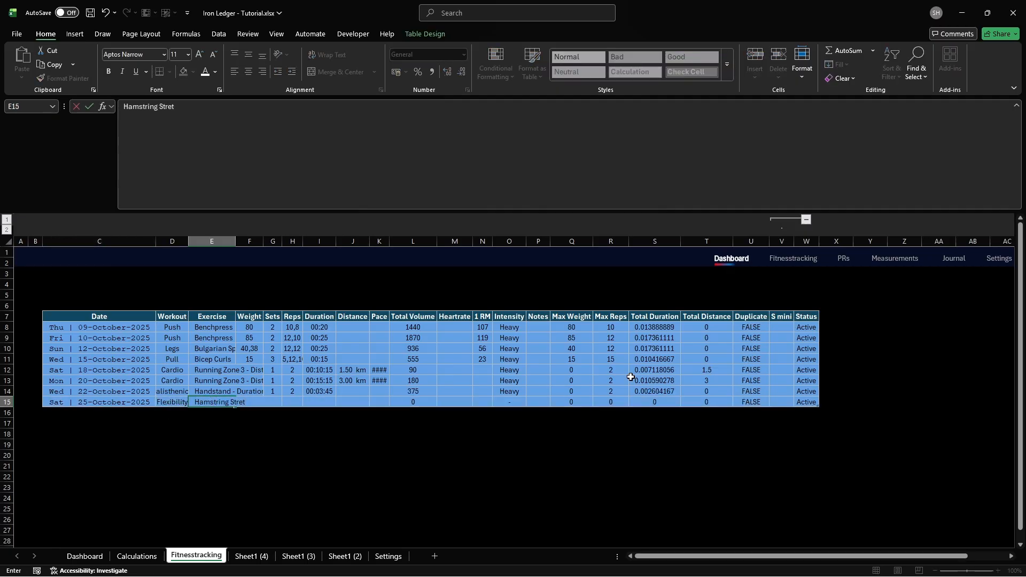
{"action": "type", "text": "tring Stretches - Duration"}
{"action": "key", "text": "Tab"}
Step: Complete row 15 with reps 1,2 and durations 00:5:30,00:02:35
{"action": "key", "text": "Tab"}
{"action": "key", "text": "Tab"}
{"action": "type", "text": "2,2"}
{"action": "key", "text": "Tab"}
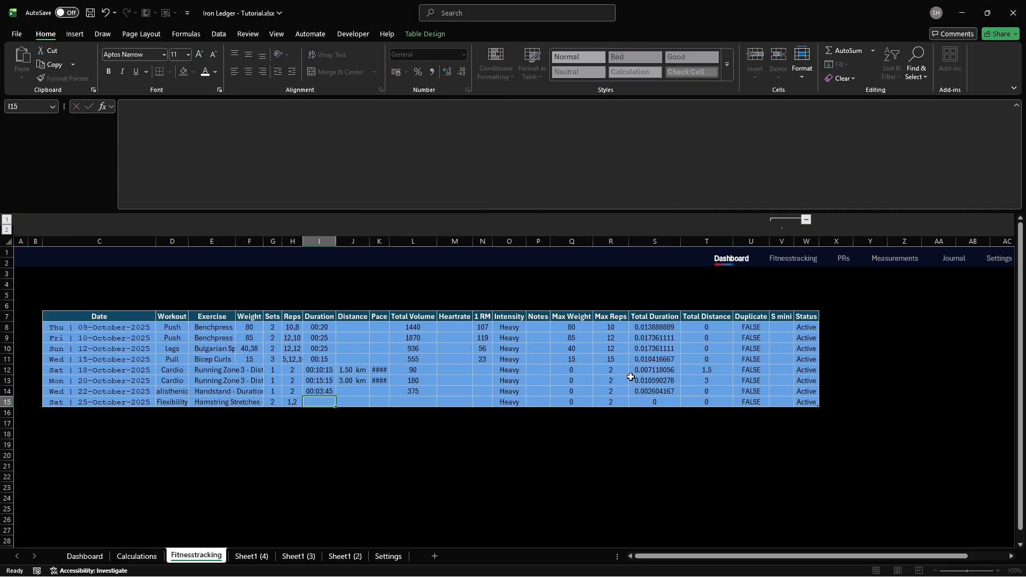
{"action": "type", "text": "00:5:30,00:02:35"}
{"action": "key", "text": "Return"}
Step: Add an entry in row 16 with date 28/10/2025, workout Plyometric and exercise Box Jumps - BW
{"action": "type", "text": "28/10/2025"}
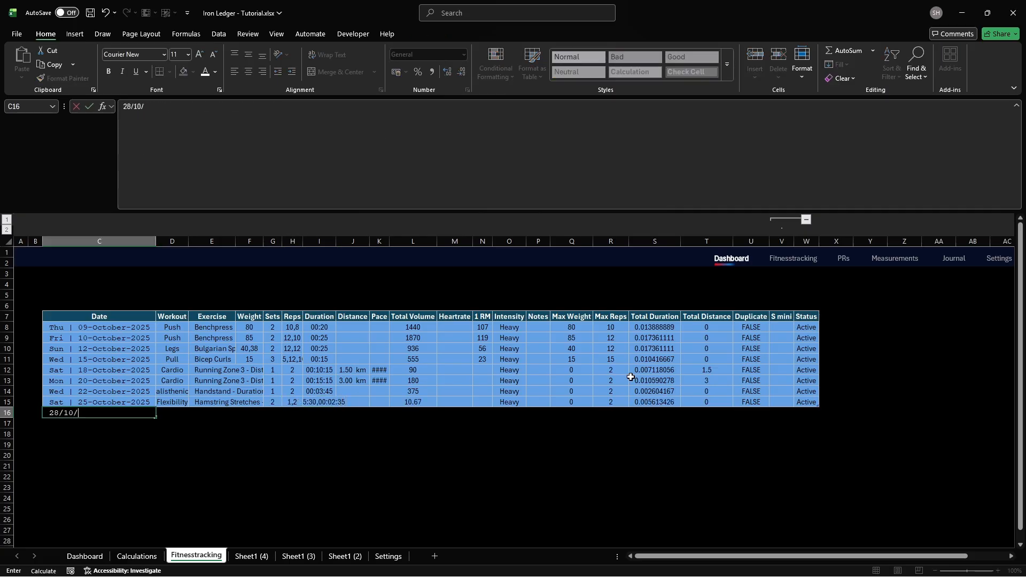
{"action": "key", "text": "Tab"}
{"action": "type", "text": "Plyometric"}
{"action": "key", "text": "Tab"}
{"action": "type", "text": "Box"}
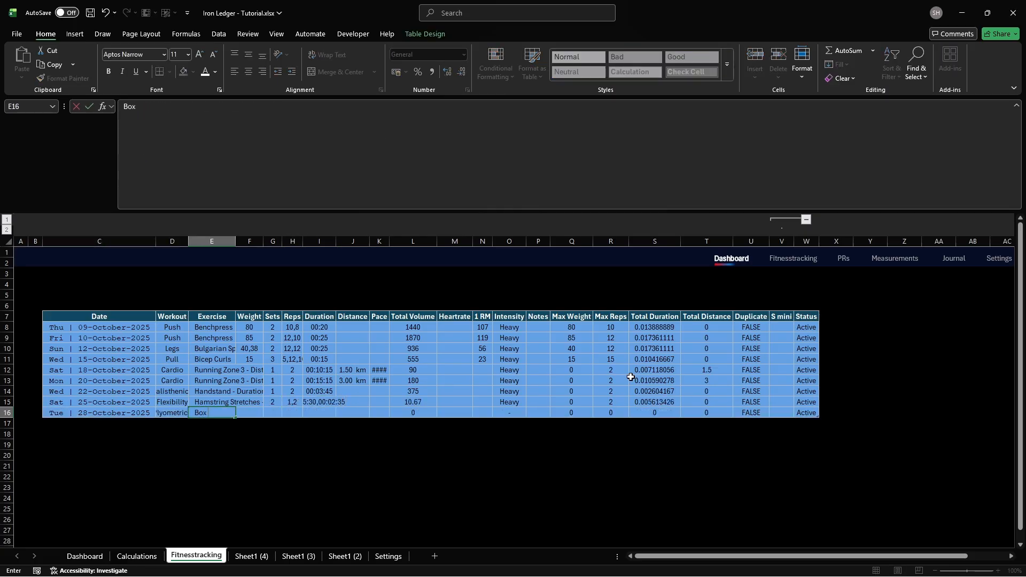
{"action": "type", "text": " Jumps - BW"}
{"action": "key", "text": "Tab"}
Step: Complete row 16 with reps 20,18,15 and duration 00:12
{"action": "key", "text": "Tab"}
{"action": "key", "text": "Tab"}
{"action": "type", "text": "20,18,15"}
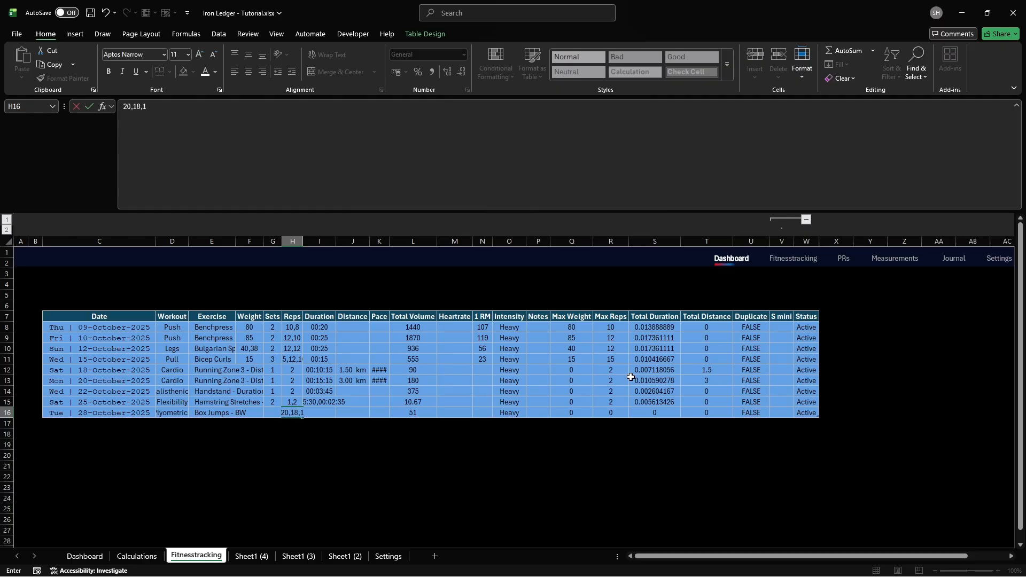
{"action": "key", "text": "Tab"}
{"action": "type", "text": "00:12"}
{"action": "key", "text": "Return"}
Step: Add an entry in row 17 with date 01/11/2025, workout Isometrics and exercise Planks - Duration
{"action": "type", "text": "01/11/2025"}
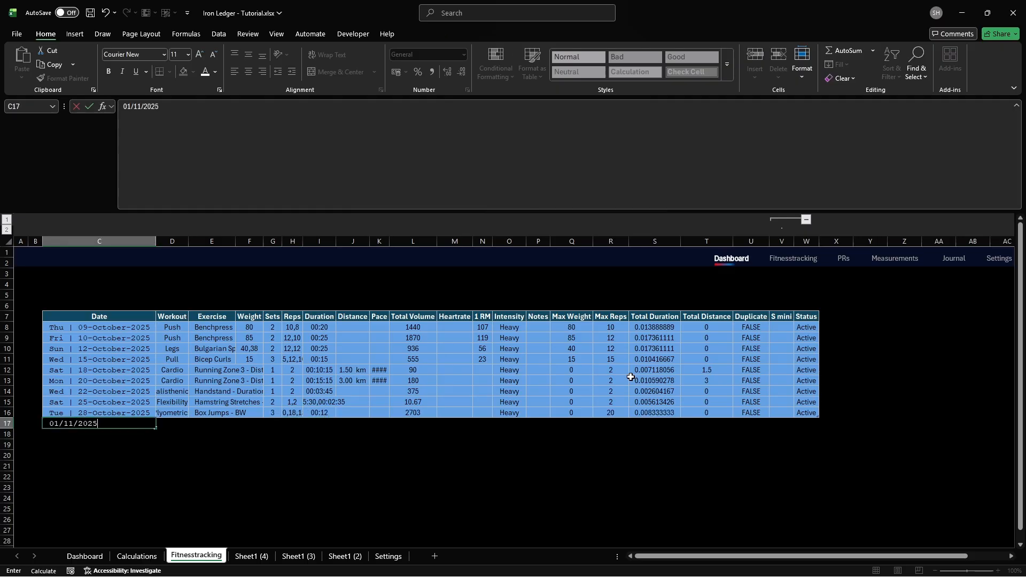
{"action": "key", "text": "Tab"}
{"action": "type", "text": "Isometrics"}
{"action": "key", "text": "Tab"}
{"action": "type", "text": "Planks - Dura"}
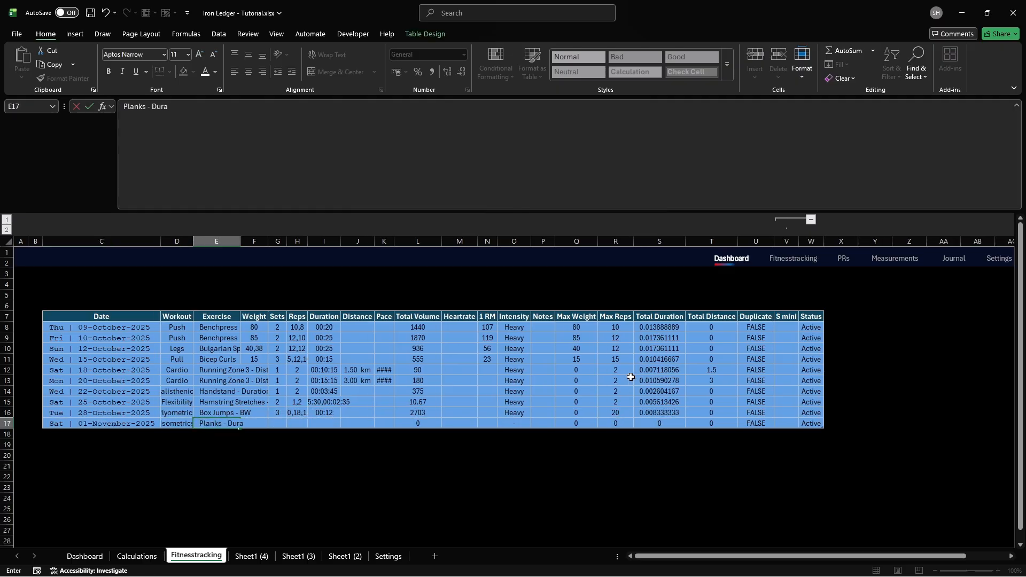
{"action": "type", "text": "tion"}
Step: Complete row 17 with reps 5 and duration 00:02:30
{"action": "key", "text": "Tab"}
{"action": "key", "text": "Tab"}
{"action": "key", "text": "Tab"}
{"action": "type", "text": "5"}
{"action": "key", "text": "Tab"}
{"action": "type", "text": "00:02:30"}
{"action": "key", "text": "Return"}
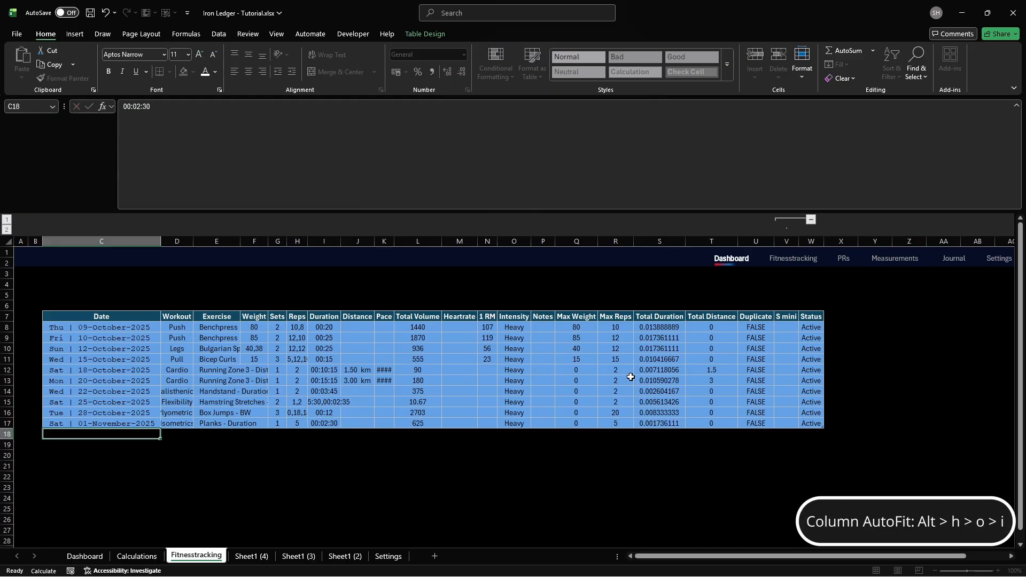
Step: Autofit the column widths and add the consecutive dates 02/11/2025 through 06/11/2025 in rows 18 to 22
{"action": "key", "text": "alt+h"}
{"action": "type", "text": "oi02/11/2025"}
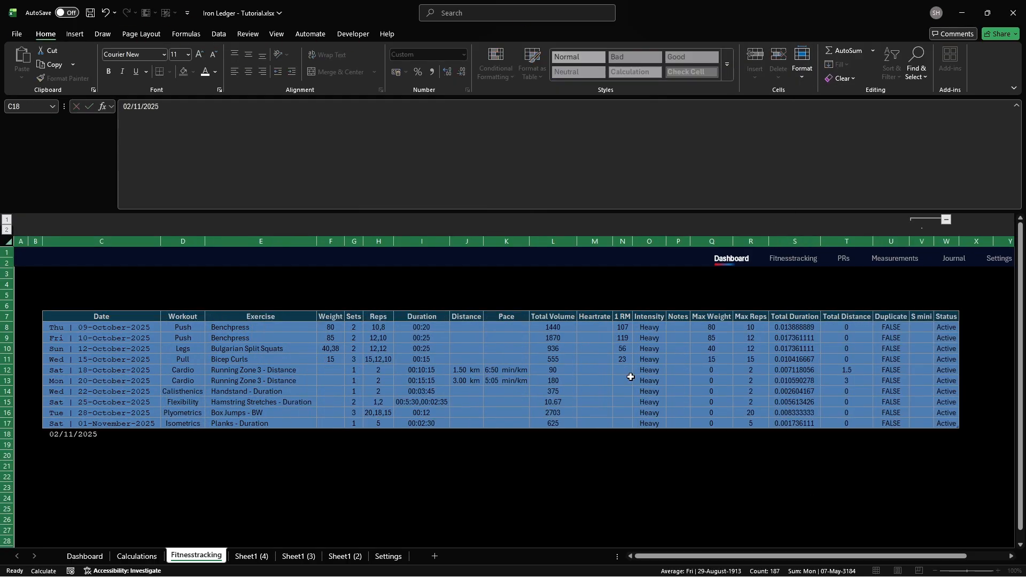
{"action": "key", "text": "Return"}
{"action": "type", "text": "03/11/2025"}
{"action": "key", "text": "Return"}
{"action": "type", "text": "04/11/"}
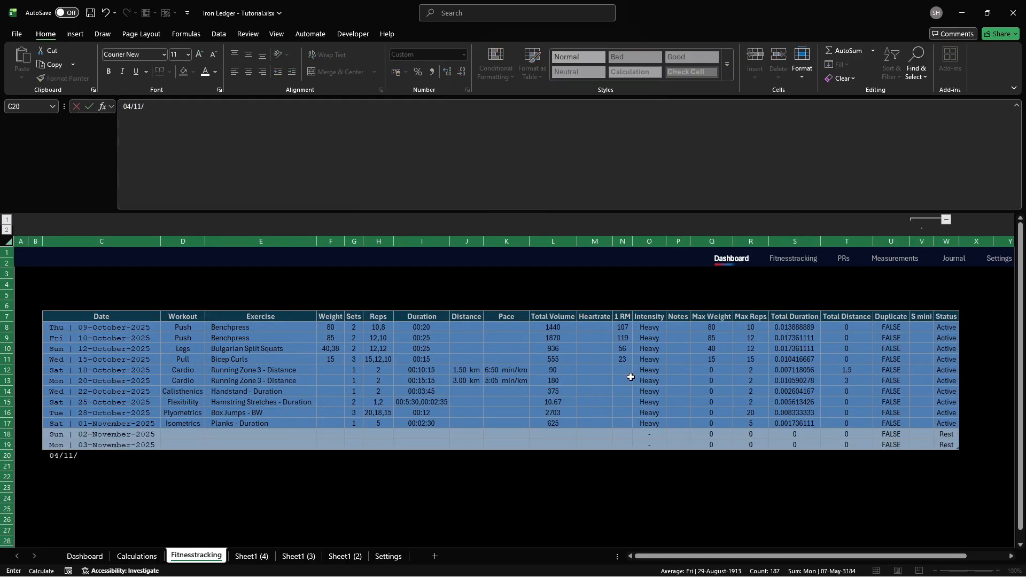
{"action": "type", "text": "2025"}
{"action": "key", "text": "Return"}
{"action": "type", "text": "05/11/2025"}
{"action": "key", "text": "Return"}
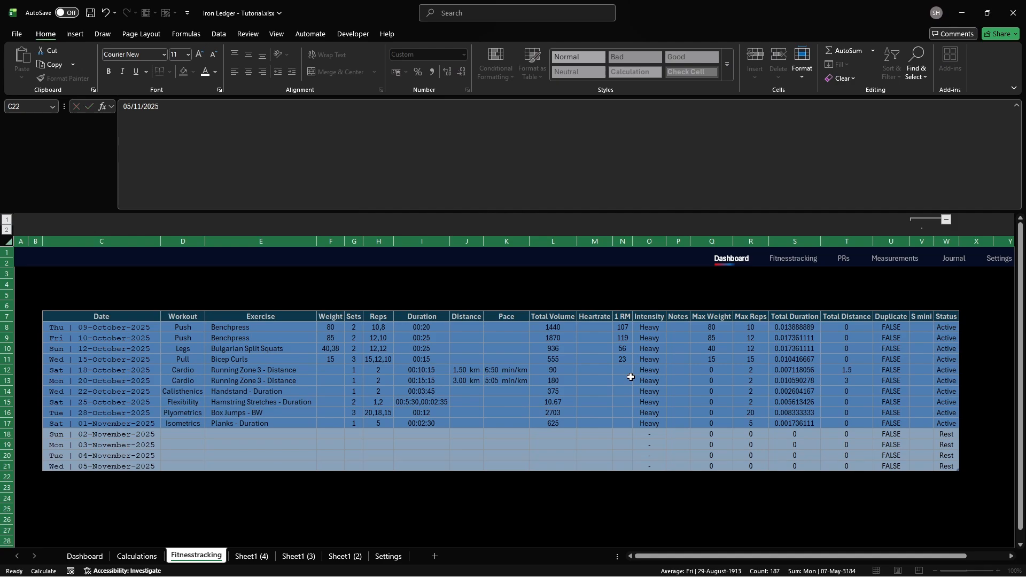
{"action": "type", "text": "06/11/2025"}
{"action": "key", "text": "Return"}
Step: Enter the status codes sk, i, s, c and r in the S mini column for rows 18 to 22
{"action": "key", "text": "Up"}
{"action": "key", "text": "Up"}
{"action": "key", "text": "Up"}
{"action": "key", "text": "Up"}
{"action": "key", "text": "Up"}
{"action": "key", "text": "Right"}
{"action": "key", "text": "Right"}
{"action": "key", "text": "Right"}
{"action": "key", "text": "Right"}
{"action": "key", "text": "Right"}
{"action": "key", "text": "Right"}
{"action": "key", "text": "Right"}
{"action": "key", "text": "Right"}
{"action": "key", "text": "Right"}
{"action": "key", "text": "Right"}
{"action": "key", "text": "Right"}
{"action": "key", "text": "Right"}
{"action": "key", "text": "Right"}
{"action": "key", "text": "Right"}
{"action": "key", "text": "Right"}
{"action": "key", "text": "Right"}
{"action": "key", "text": "Right"}
{"action": "key", "text": "Right"}
{"action": "key", "text": "Right"}
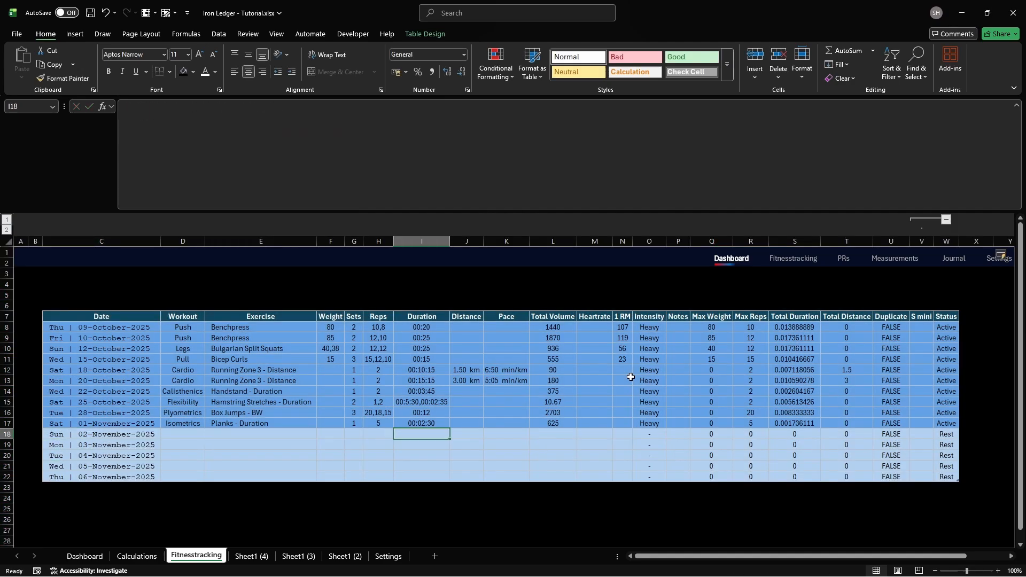
{"action": "type", "text": "sk"}
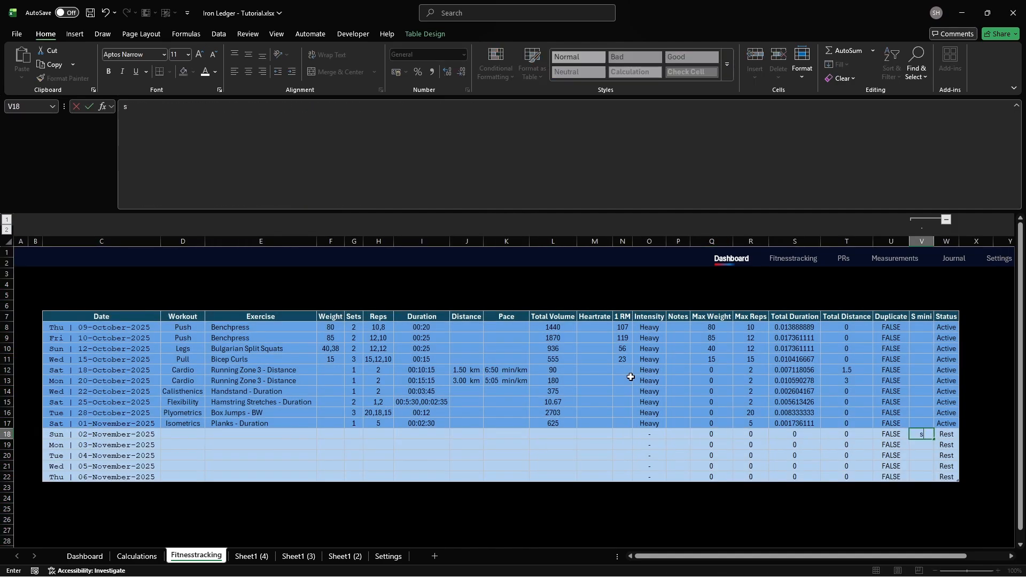
{"action": "key", "text": "Return"}
{"action": "type", "text": "i"}
{"action": "key", "text": "Return"}
{"action": "type", "text": "s"}
{"action": "key", "text": "Return"}
{"action": "type", "text": "c"}
{"action": "key", "text": "Return"}
{"action": "type", "text": "r"}
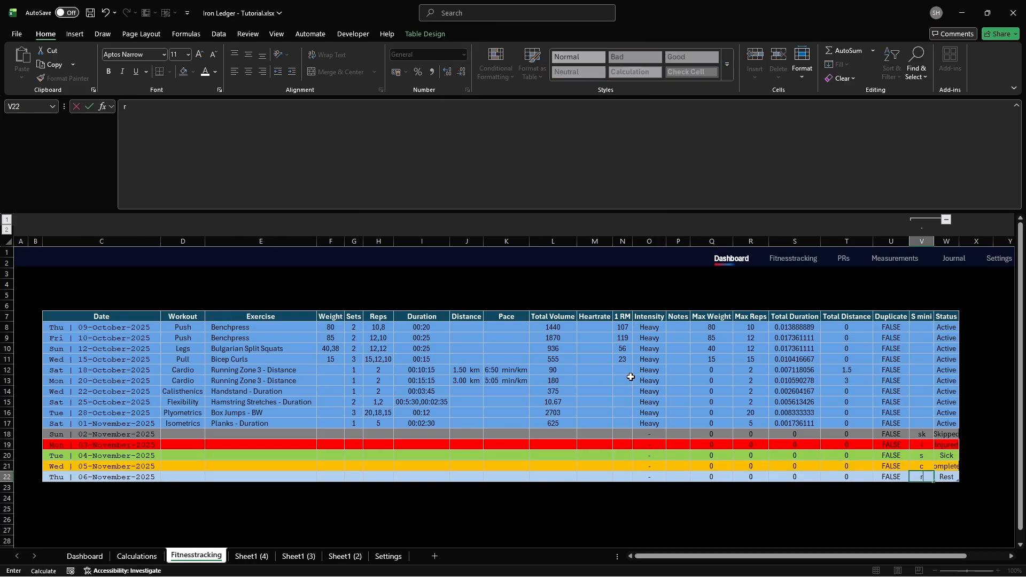
{"action": "key", "text": "Return"}
Step: Hide the helper columns Q through U, from Max Weight to Duplicate
{"action": "left_click_drag", "start_coordinate": [703, 242], "coordinate": [892, 239]}
{"action": "key", "text": "ctrl+0"}
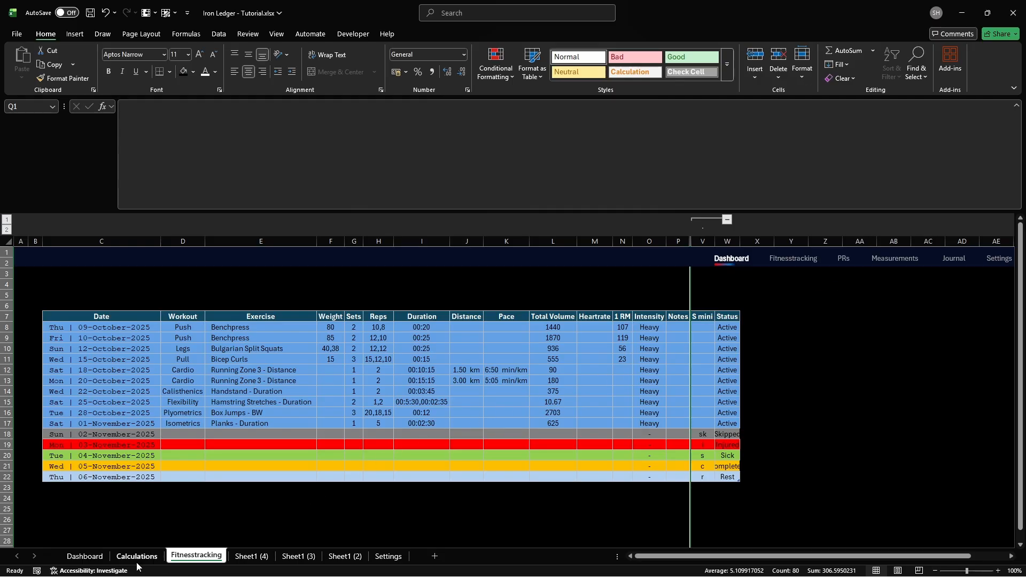
Step: Create a new table with headers at cell C20 of the Calculations sheet
{"action": "left_click", "coordinate": [160, 555]}
{"action": "key", "text": "F5"}
{"action": "type", "text": "c20"}
{"action": "key", "text": "Return"}
{"action": "key", "text": "ctrl+t"}
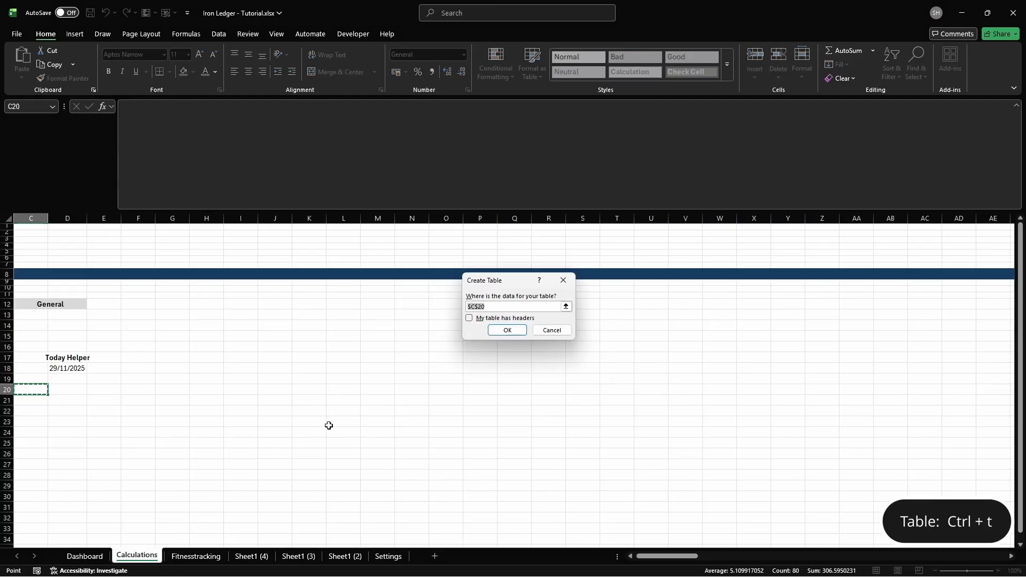
{"action": "left_click", "coordinate": [469, 318]}
{"action": "key", "text": "Return"}
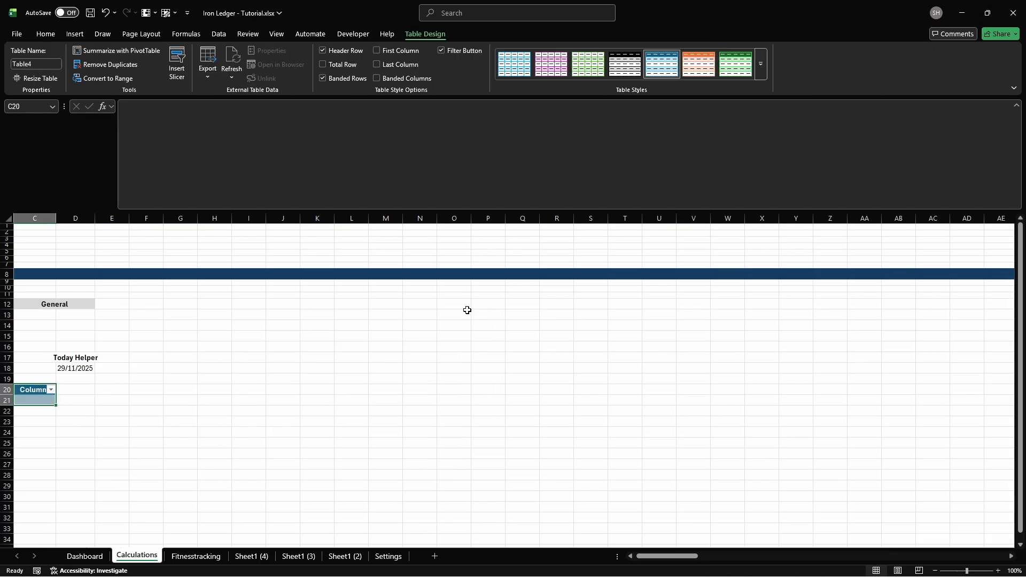
Step: Name the new table CGPeriod_Selected and set its column header to Time Period
{"action": "left_click", "coordinate": [47, 64]}
{"action": "type", "text": "CGPeriod_Selected"}
{"action": "key", "text": "Return"}
{"action": "type", "text": "Time Period"}
{"action": "key", "text": "Return"}
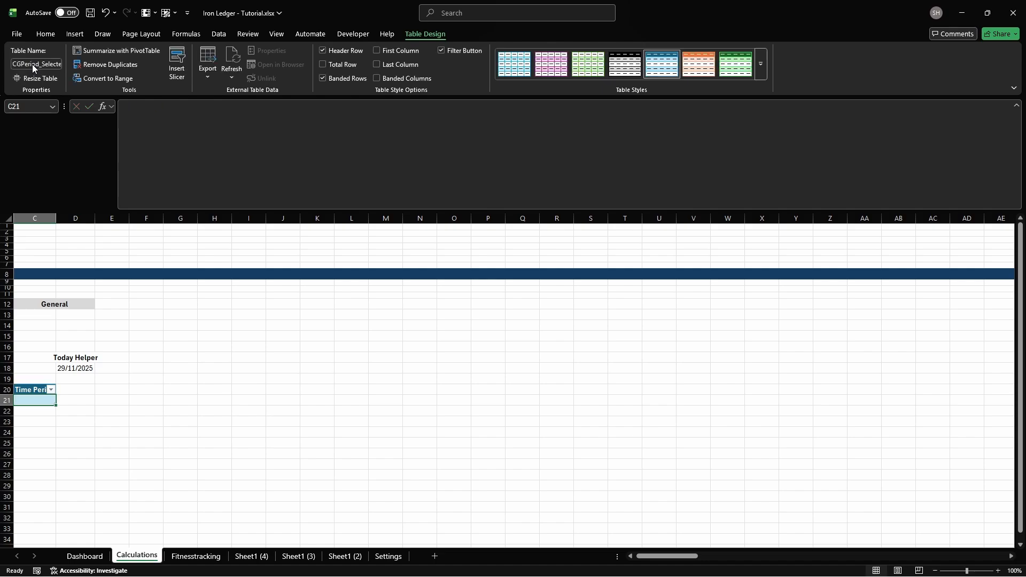
Step: Fill the Time Period column with This Week, Last Week, This Month, Last Month, Last 3 Months, Last 6 Months, All Time and Custom
{"action": "type", "text": "This Week"}
{"action": "key", "text": "Return"}
{"action": "type", "text": "Last Week"}
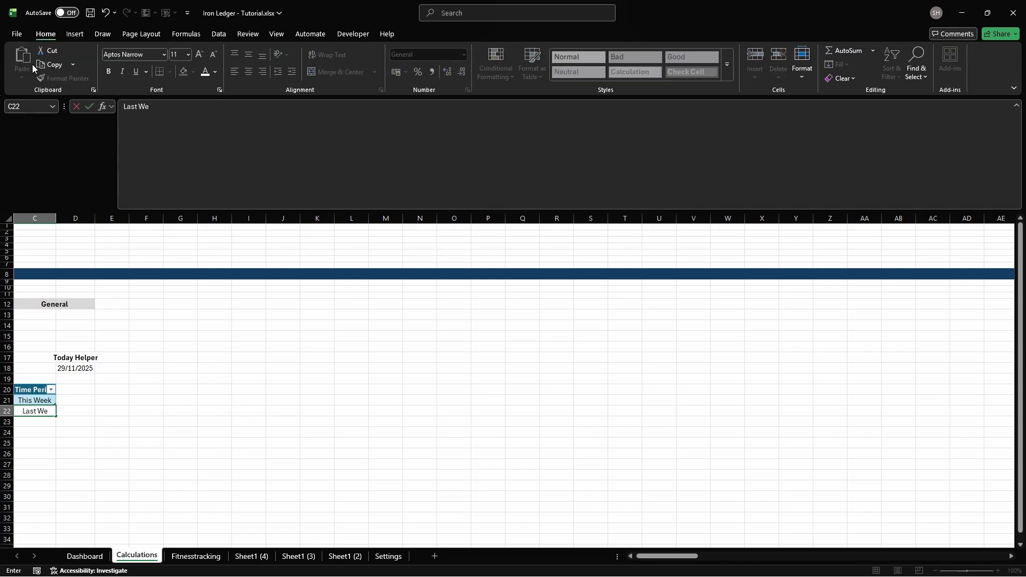
{"action": "key", "text": "Return"}
{"action": "type", "text": "This Month"}
{"action": "key", "text": "Return"}
{"action": "type", "text": "Last Month"}
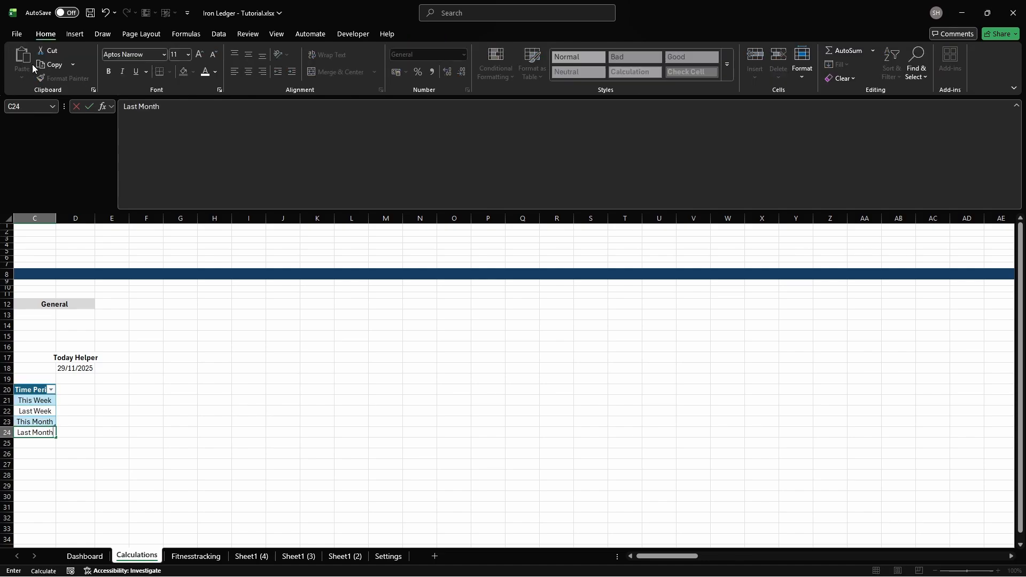
{"action": "key", "text": "Return"}
{"action": "type", "text": "Last 3 Months"}
{"action": "key", "text": "Return"}
{"action": "type", "text": "Last 6 Months"}
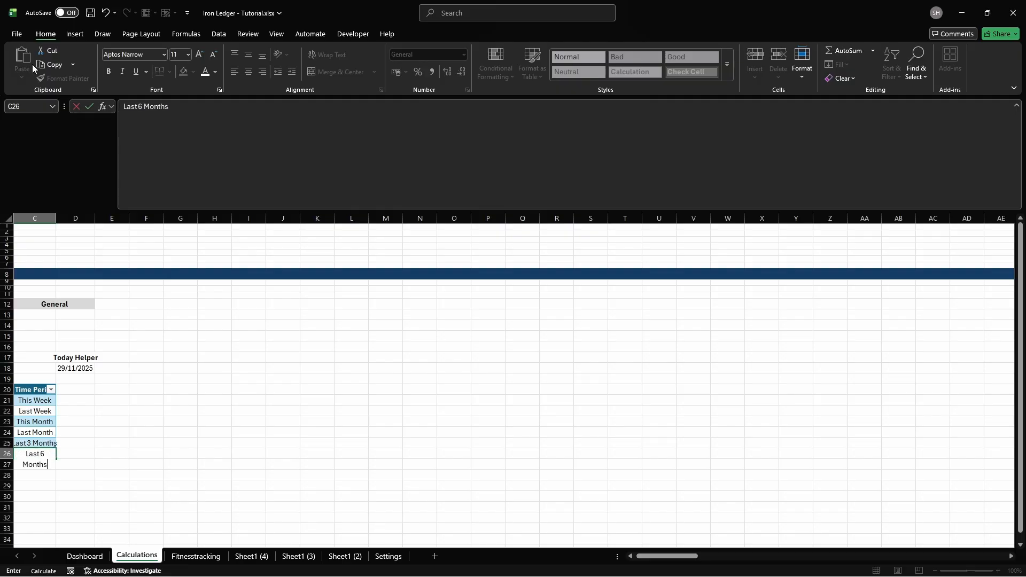
{"action": "key", "text": "Return"}
{"action": "type", "text": "All Time"}
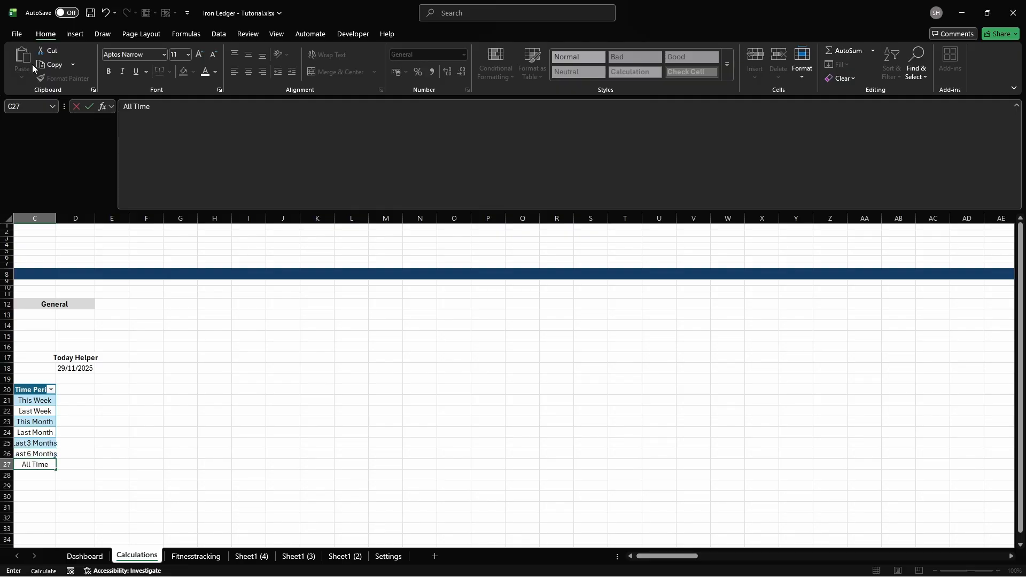
{"action": "key", "text": "Return"}
{"action": "type", "text": "Custom"}
{"action": "key", "text": "ctrl+Return"}
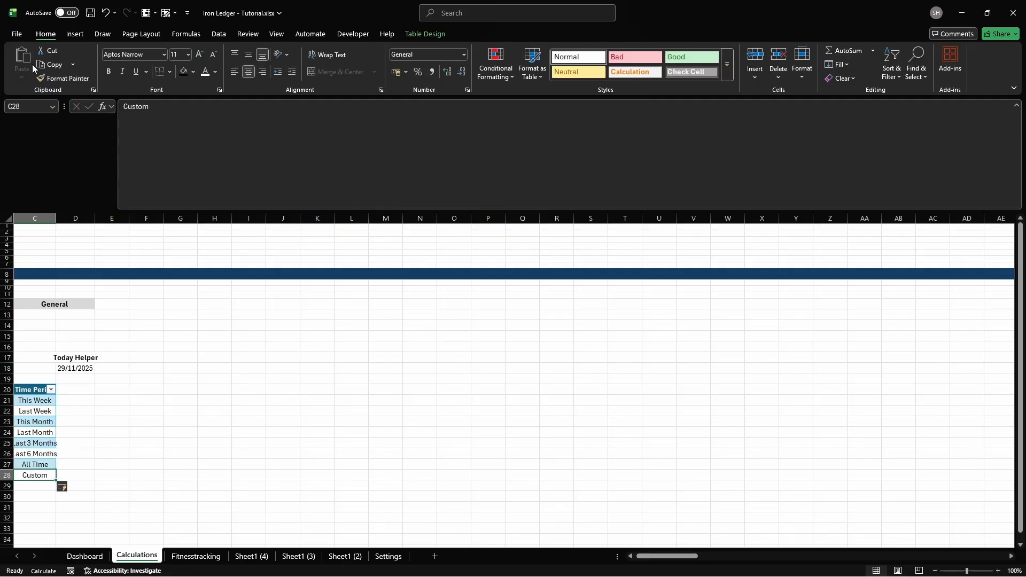
Step: Insert a PivotTable from CGPeriod_Selected at cell D20 of this sheet, with Time Period as the row field
{"action": "left_click", "coordinate": [75, 34]}
{"action": "left_click", "coordinate": [27, 58]}
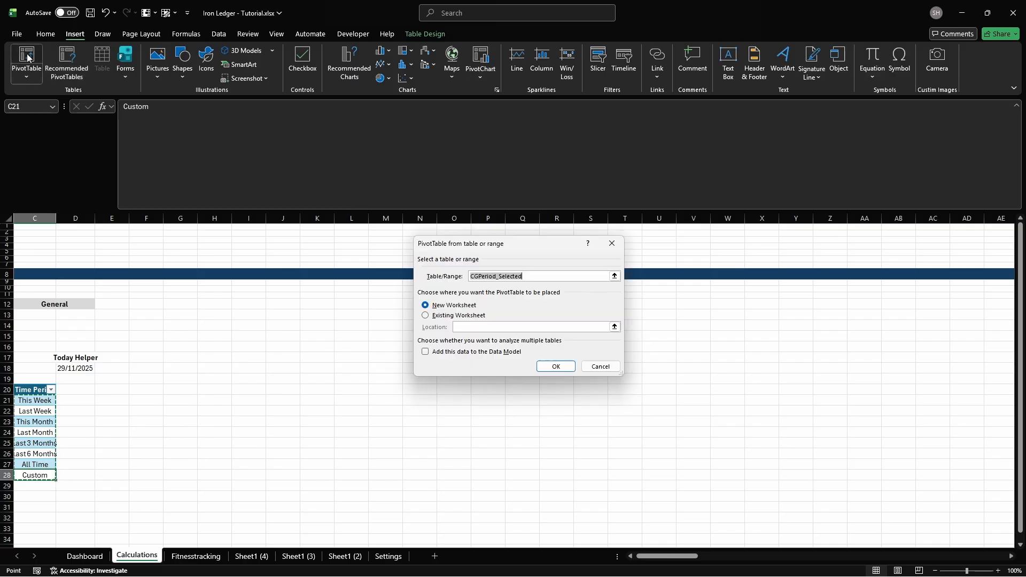
{"action": "left_click", "coordinate": [425, 316]}
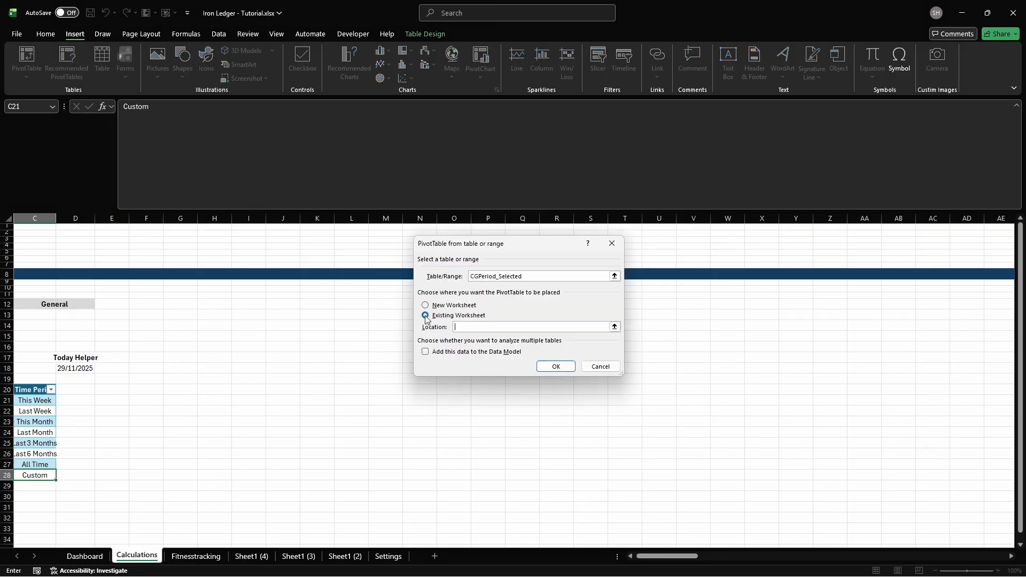
{"action": "left_click", "coordinate": [76, 393]}
{"action": "key", "text": "Return"}
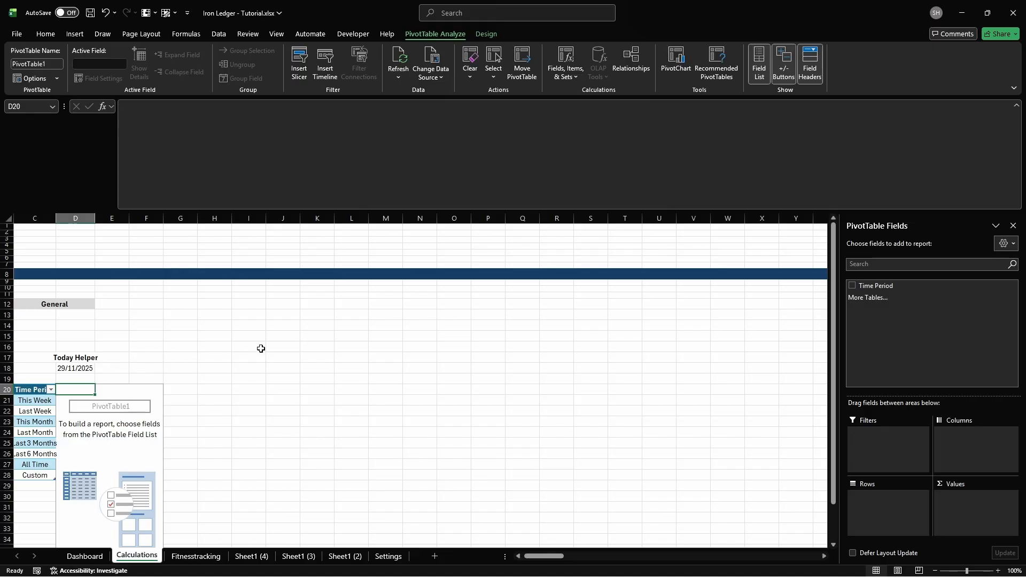
{"action": "left_click", "coordinate": [852, 286]}
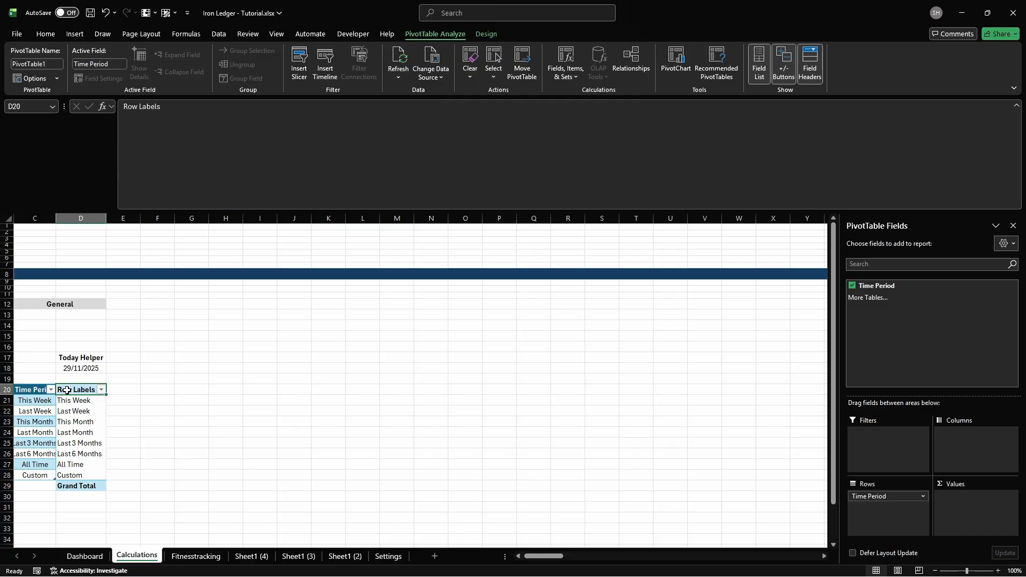
Step: Rename the PivotTable's row label header in D20 to Timeperiod
{"action": "type", "text": "Timepe"}
{"action": "key", "text": "Return"}
{"action": "key", "text": "Return"}
{"action": "key", "text": "Up"}
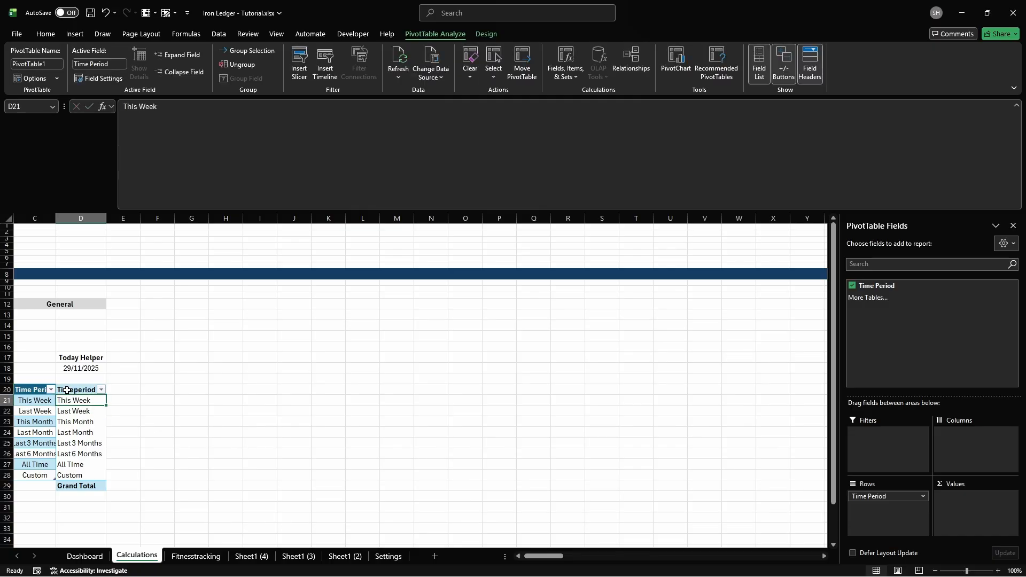
Step: Define the workbook name cg_selected_timeperiod for the PivotTable's first item in cell D21
{"action": "key", "text": "ctrl+F3"}
{"action": "left_click", "coordinate": [396, 197]}
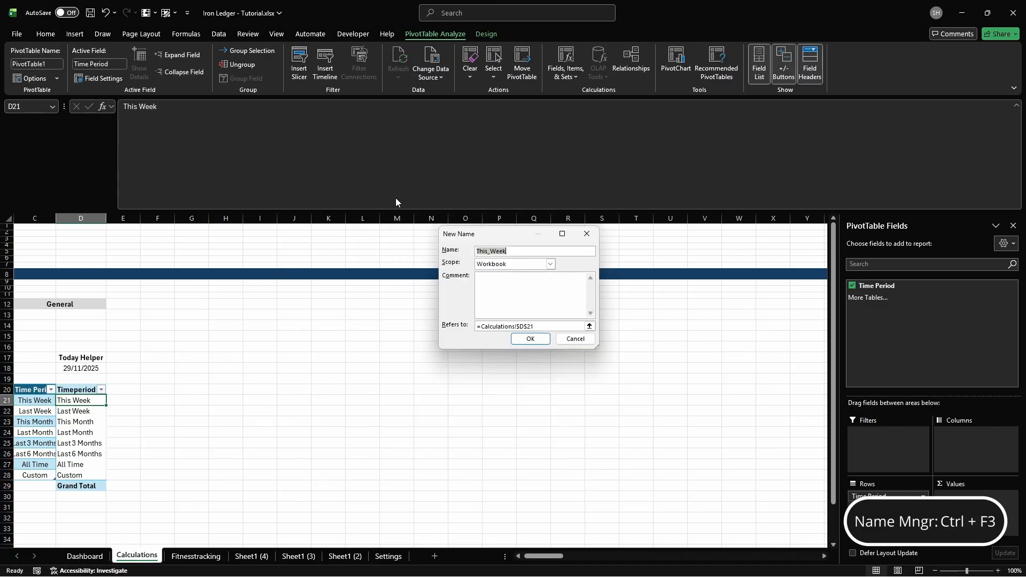
{"action": "type", "text": "cg_selected_timeperiod"}
{"action": "key", "text": "Return"}
{"action": "key", "text": "Escape"}
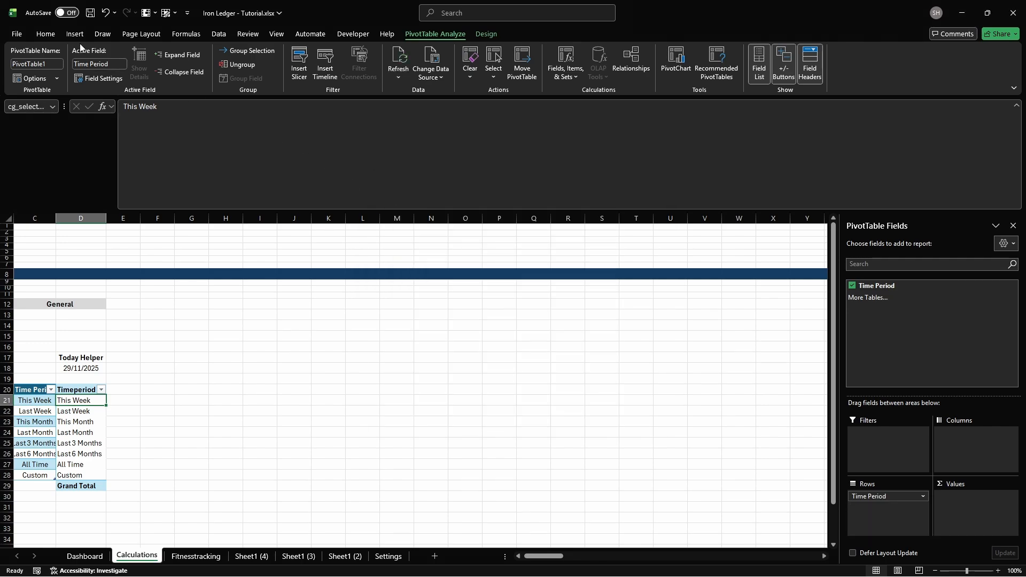
Step: Insert a slicer for the PivotTable's Time Period field
{"action": "left_click", "coordinate": [75, 34]}
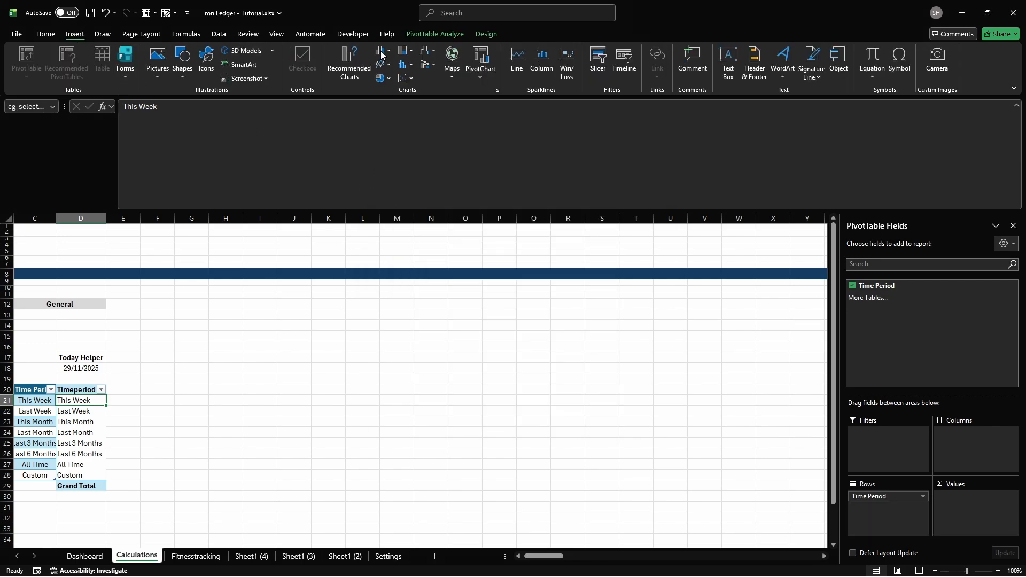
{"action": "left_click", "coordinate": [599, 58]}
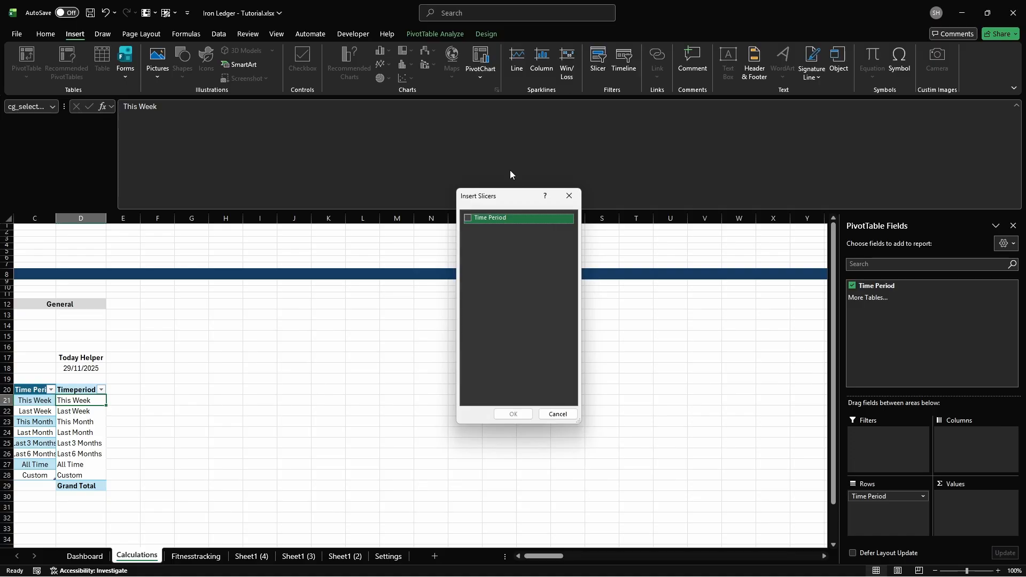
{"action": "left_click", "coordinate": [468, 218]}
{"action": "key", "text": "Return"}
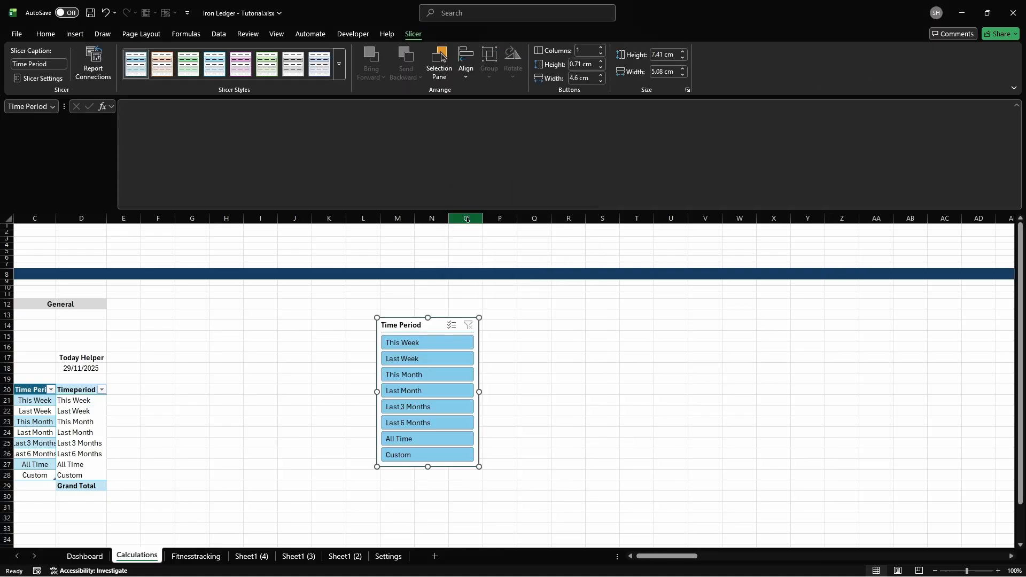
Step: Set the Time Period slicer to show no header and hide items with no data, and cut it from the Calculations sheet
{"action": "right_click", "coordinate": [392, 326]}
{"action": "left_click", "coordinate": [408, 319]}
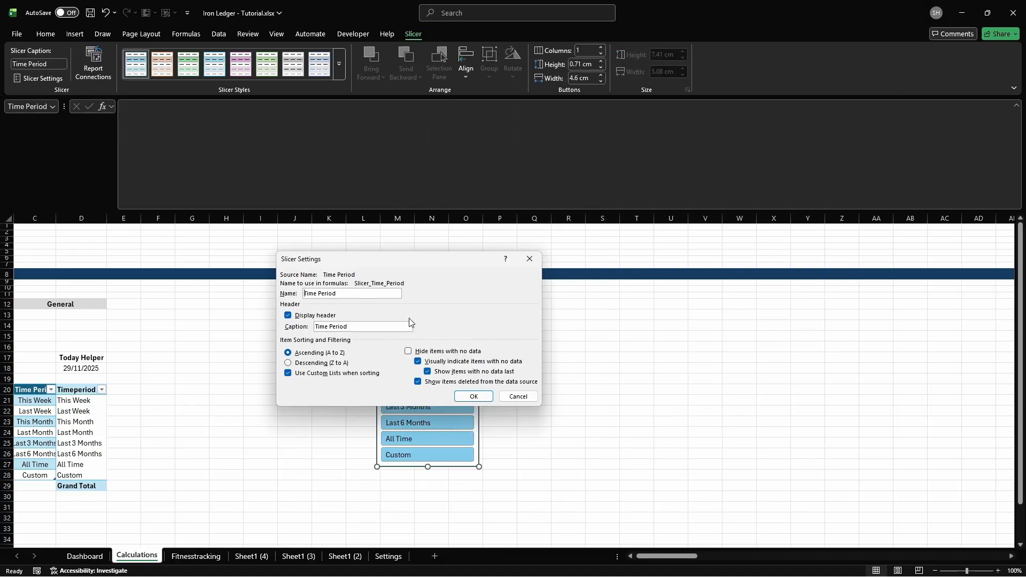
{"action": "left_click", "coordinate": [294, 318]}
{"action": "left_click", "coordinate": [416, 353]}
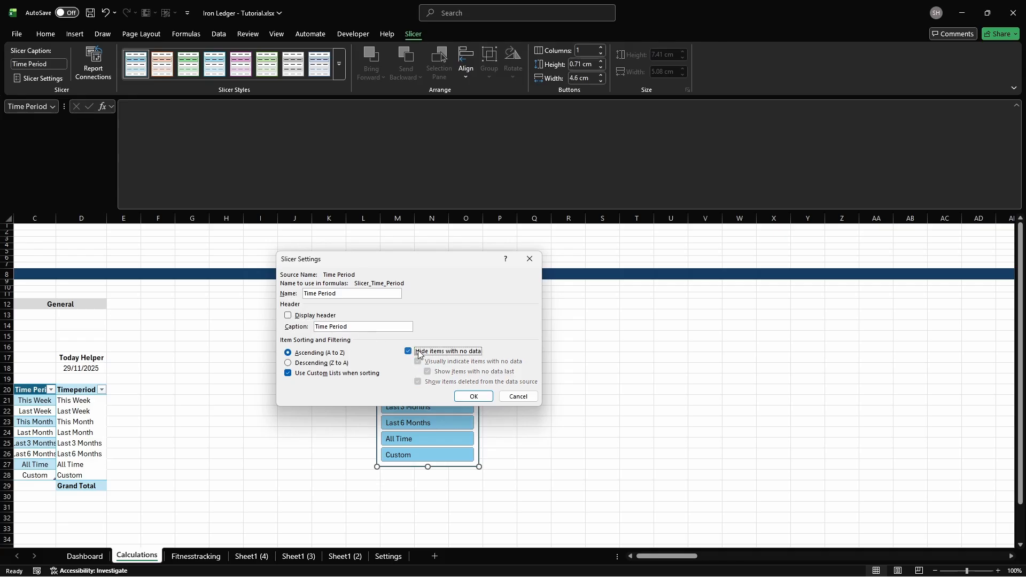
{"action": "key", "text": "Return"}
{"action": "key", "text": "ctrl+x"}
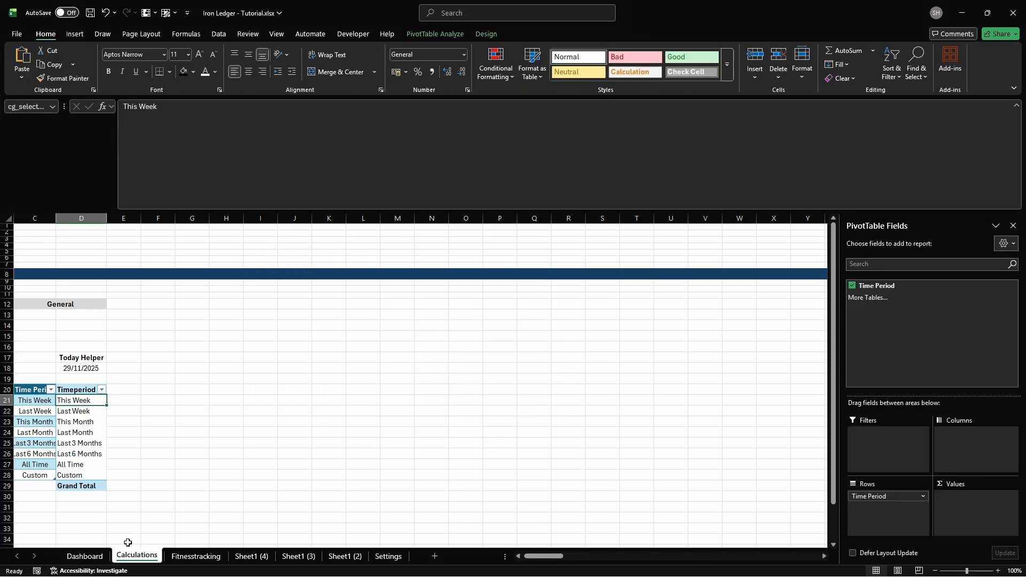
Step: Define the workbook name d_custom_start for cell B20 on the Dashboard sheet
{"action": "left_click", "coordinate": [84, 556]}
{"action": "key", "text": "F5"}
{"action": "key", "text": "Return"}
{"action": "key", "text": "ctrl+F3"}
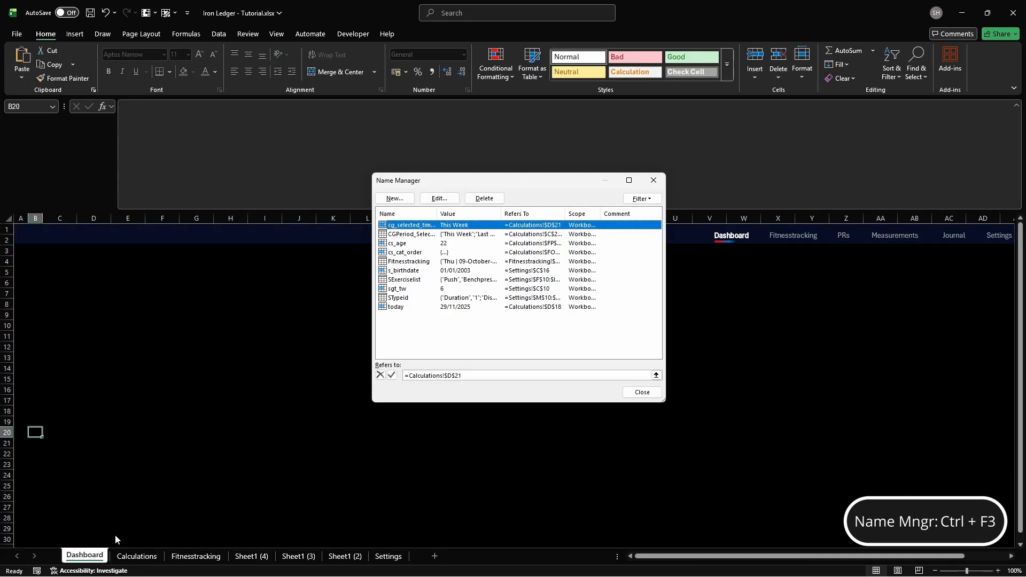
{"action": "left_click", "coordinate": [395, 197]}
{"action": "type", "text": "d_"}
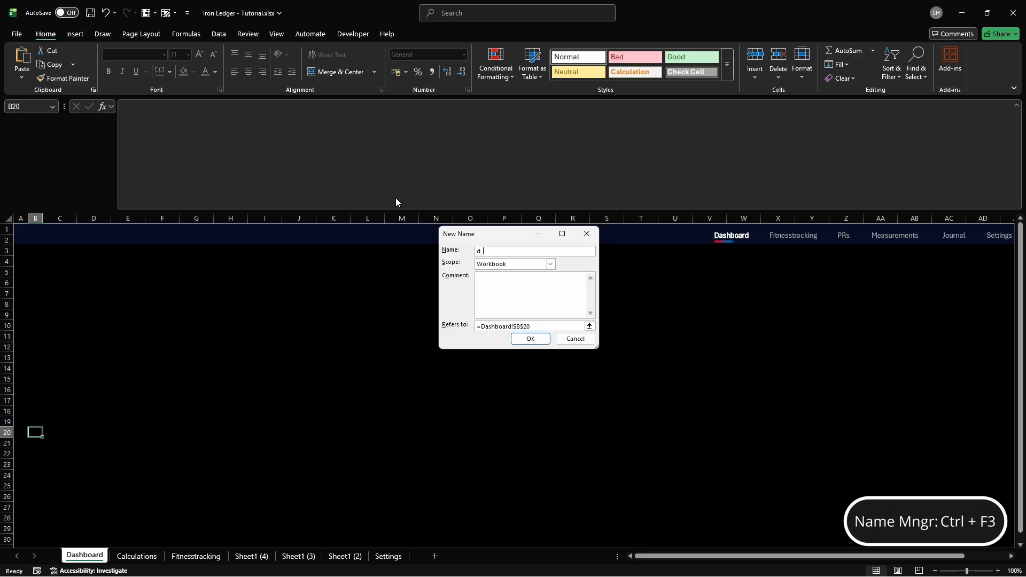
{"action": "type", "text": "custom_start"}
{"action": "key", "text": "Return"}
{"action": "key", "text": "Escape"}
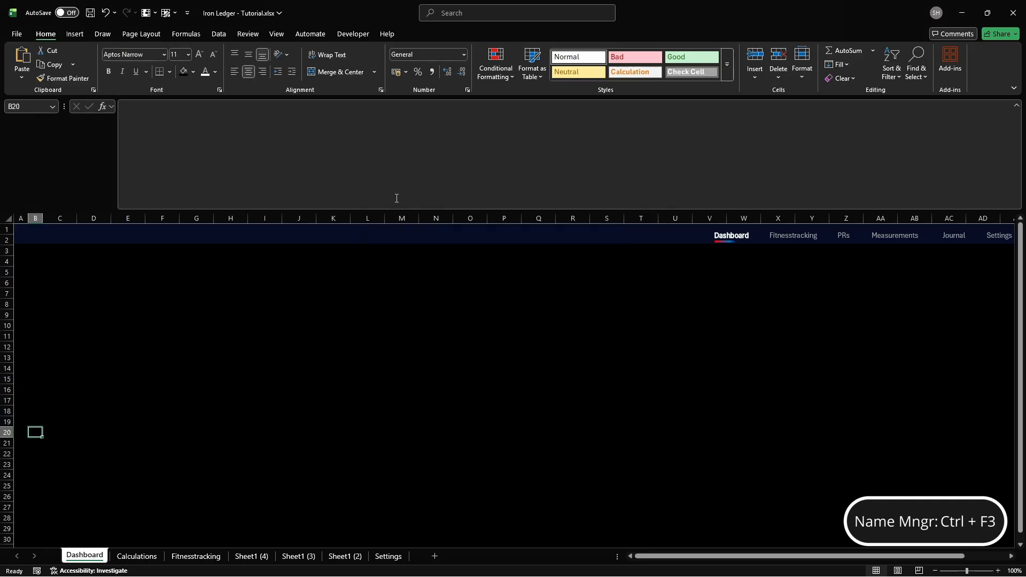
Step: Define the workbook name d_custom_end for cell C20 on the Dashboard sheet
{"action": "key", "text": "Right"}
{"action": "key", "text": "ctrl+F3"}
{"action": "key", "text": "alt+n"}
{"action": "type", "text": "d_custom_end"}
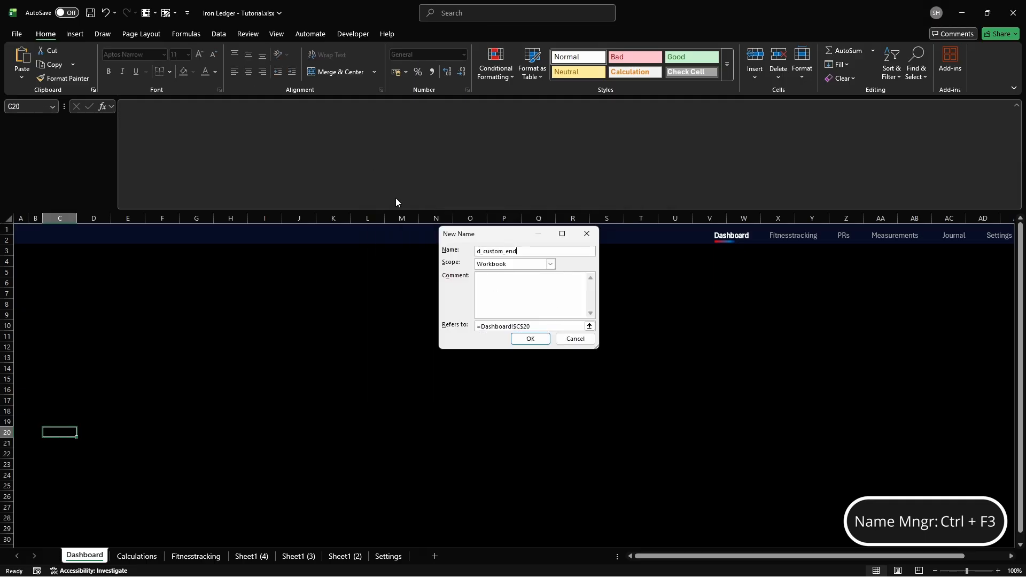
{"action": "key", "text": "Return"}
{"action": "key", "text": "Escape"}
Step: Give Dashboard cells B20:C20 a custom fill colour of hex 262626
{"action": "key", "text": "shift+Left"}
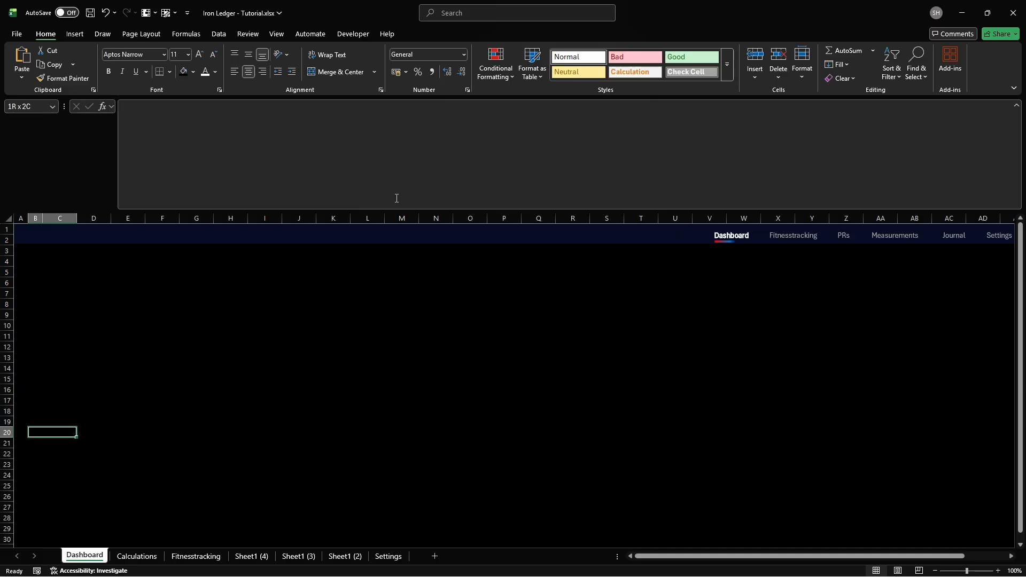
{"action": "key", "text": "ctrl+1"}
{"action": "left_click", "coordinate": [522, 186]}
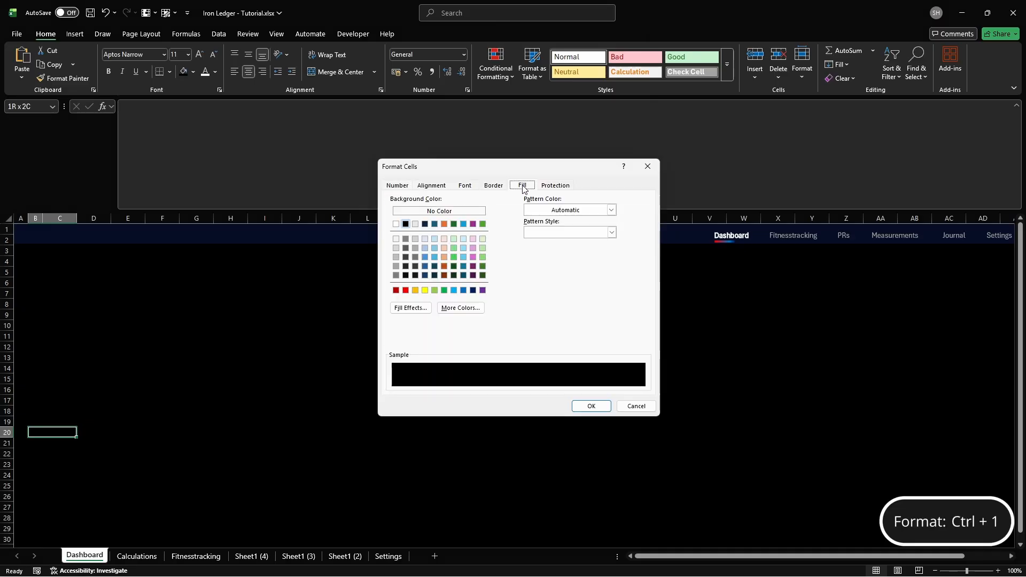
{"action": "left_click", "coordinate": [458, 308]}
{"action": "left_click", "coordinate": [485, 219]}
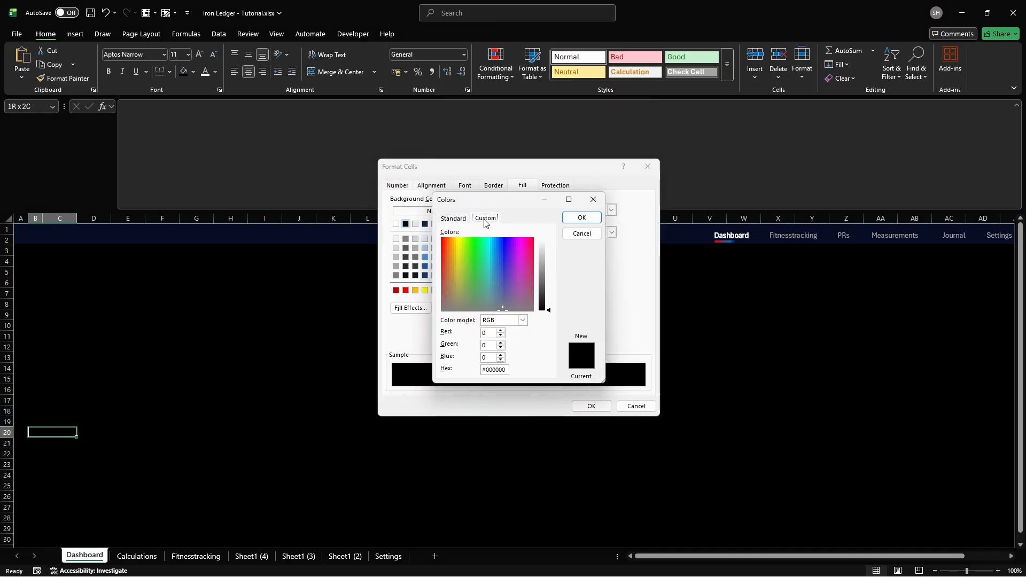
{"action": "left_click", "coordinate": [506, 370]}
{"action": "key", "text": "BackSpace"}
{"action": "key", "text": "BackSpace"}
{"action": "key", "text": "BackSpace"}
{"action": "key", "text": "BackSpace"}
{"action": "key", "text": "BackSpace"}
{"action": "key", "text": "BackSpace"}
{"action": "key", "text": "BackSpace"}
{"action": "type", "text": "262626"}
{"action": "key", "text": "Return"}
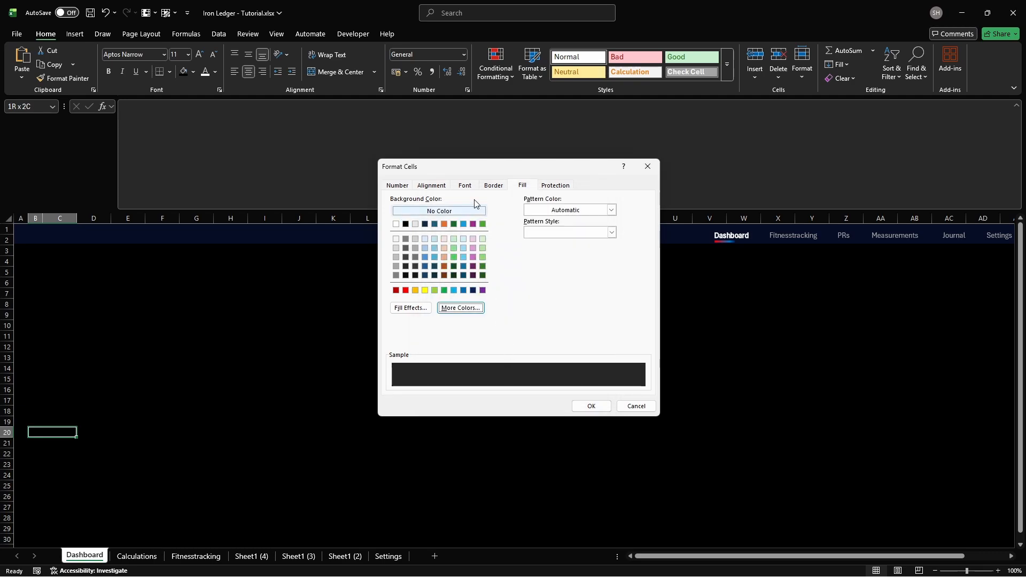
Step: Set the font size of cells B20:C20 to 8
{"action": "left_click", "coordinate": [465, 185]}
{"action": "double_click", "coordinate": [629, 208]}
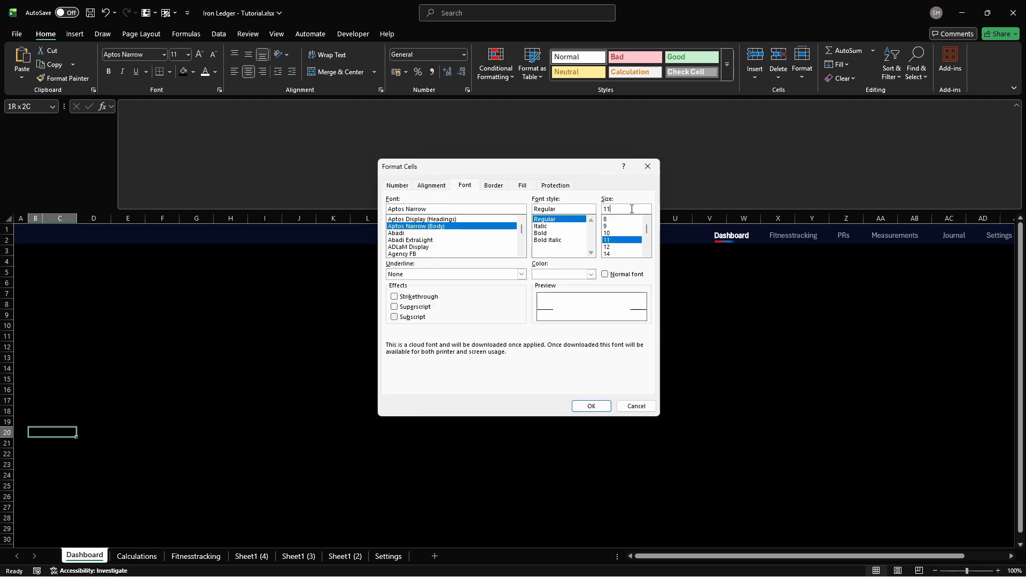
{"action": "type", "text": "8"}
Step: Apply outline and inside borders in hex 393939 to B20:C20, and set columns B and C to a width of 12.71
{"action": "left_click", "coordinate": [494, 186]}
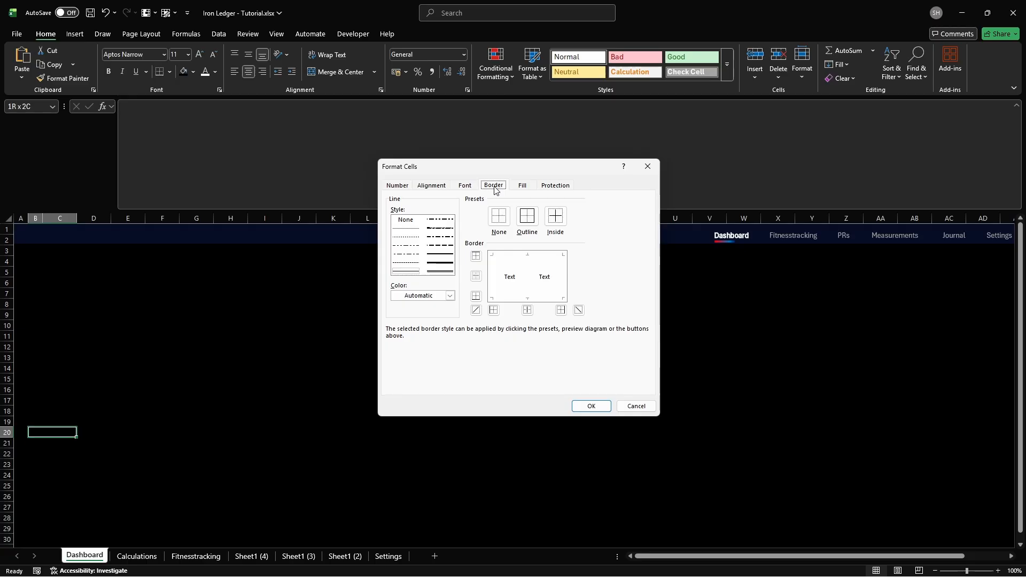
{"action": "left_click", "coordinate": [450, 296]}
{"action": "left_click", "coordinate": [438, 507]}
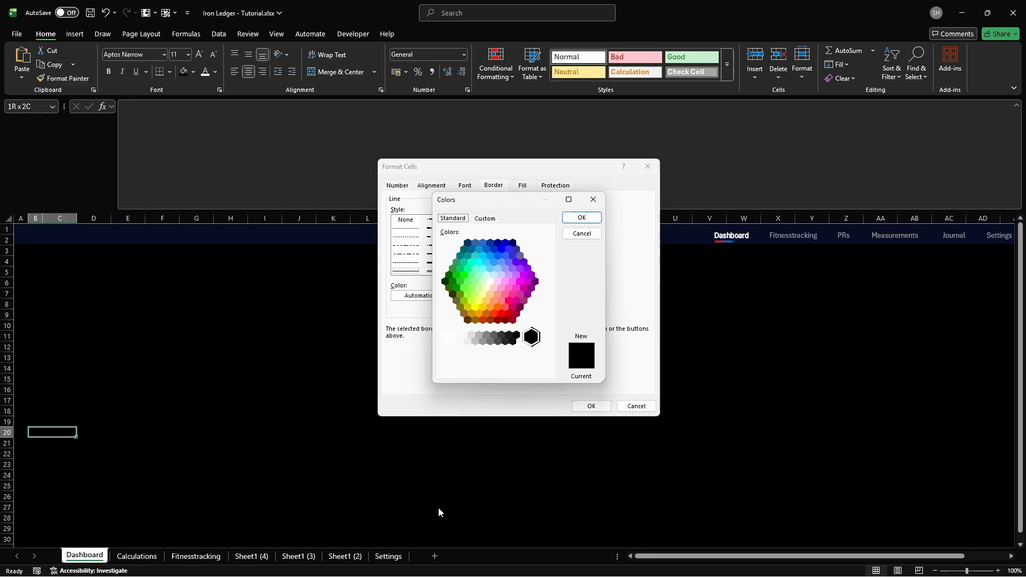
{"action": "left_click", "coordinate": [485, 219]}
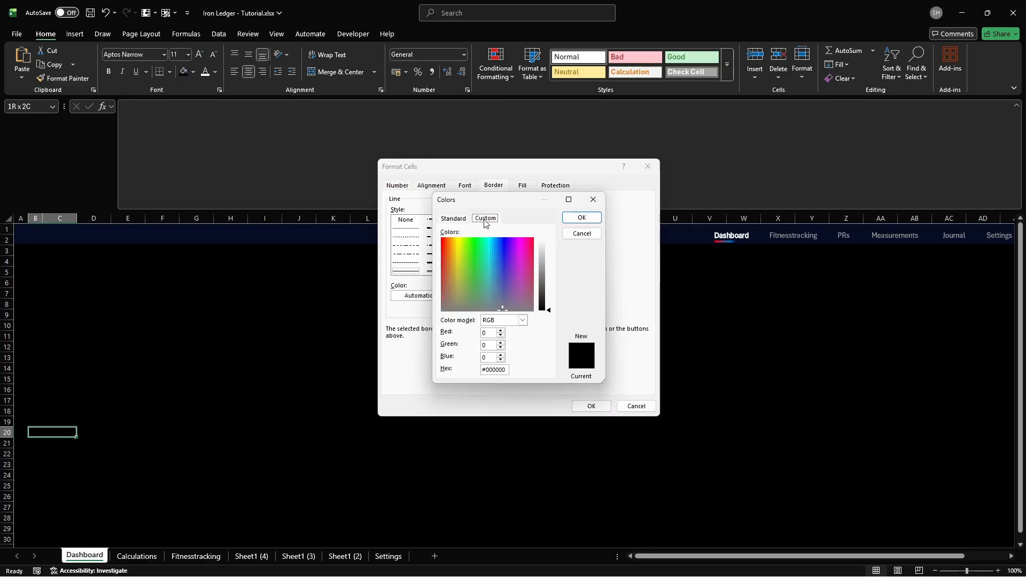
{"action": "left_click", "coordinate": [505, 369]}
{"action": "key", "text": "BackSpace"}
{"action": "key", "text": "BackSpace"}
{"action": "key", "text": "BackSpace"}
{"action": "key", "text": "BackSpace"}
{"action": "key", "text": "BackSpace"}
{"action": "key", "text": "BackSpace"}
{"action": "key", "text": "BackSpace"}
{"action": "type", "text": "393939"}
{"action": "key", "text": "Return"}
{"action": "left_click", "coordinate": [554, 218]}
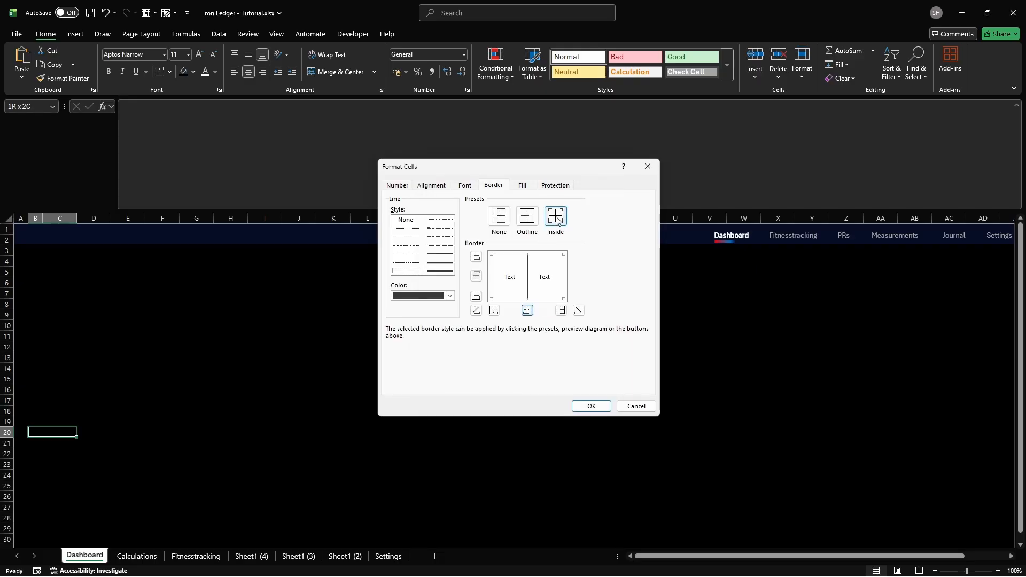
{"action": "left_click", "coordinate": [529, 219]}
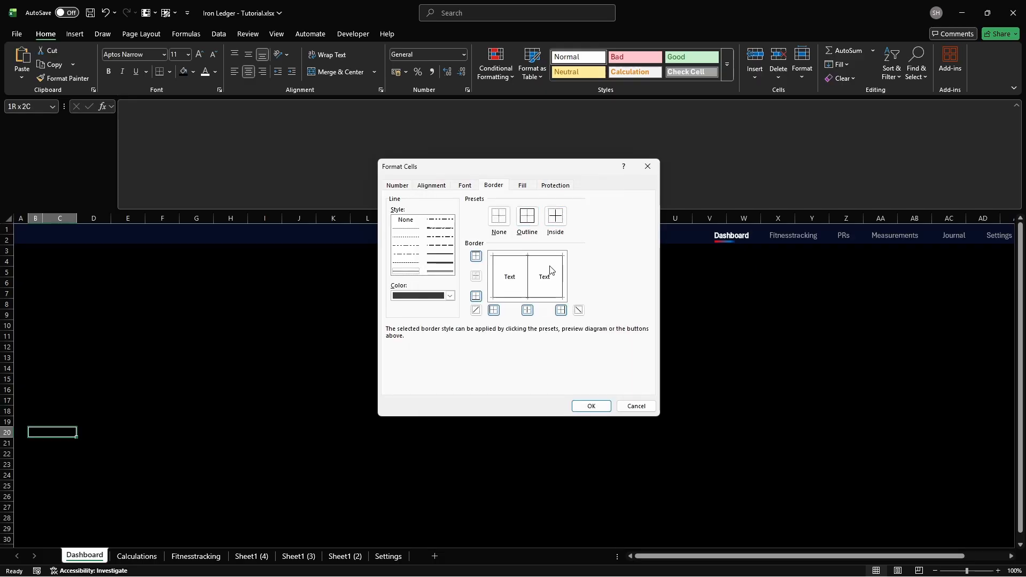
{"action": "left_click", "coordinate": [591, 406]}
{"action": "type", "text": "how12.71"}
{"action": "key", "text": "Return"}
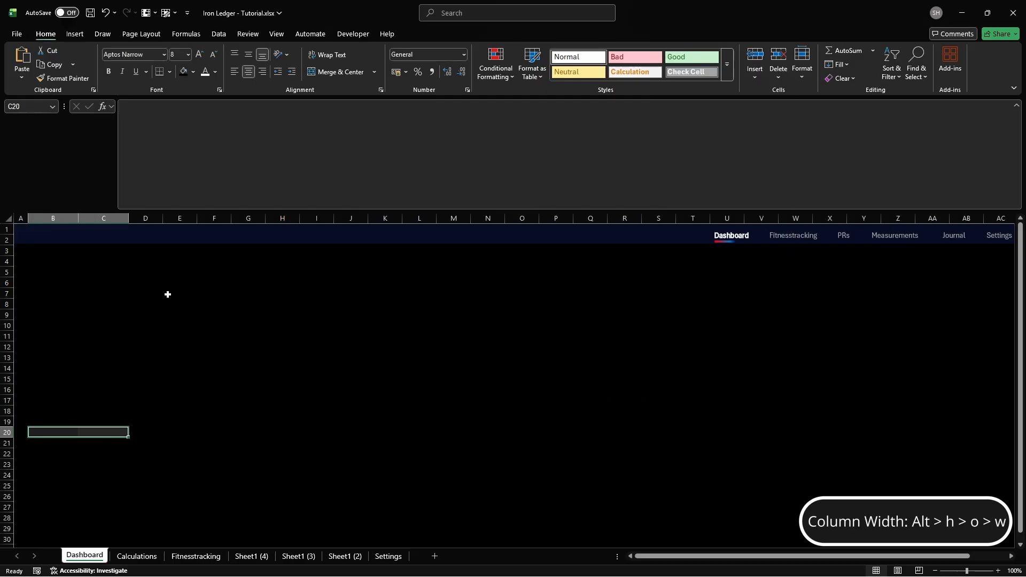
Step: Paste the Time Period slicer at cell B6 of the Dashboard and select All Time in it
{"action": "left_click", "coordinate": [64, 282]}
{"action": "key", "text": "ctrl+v"}
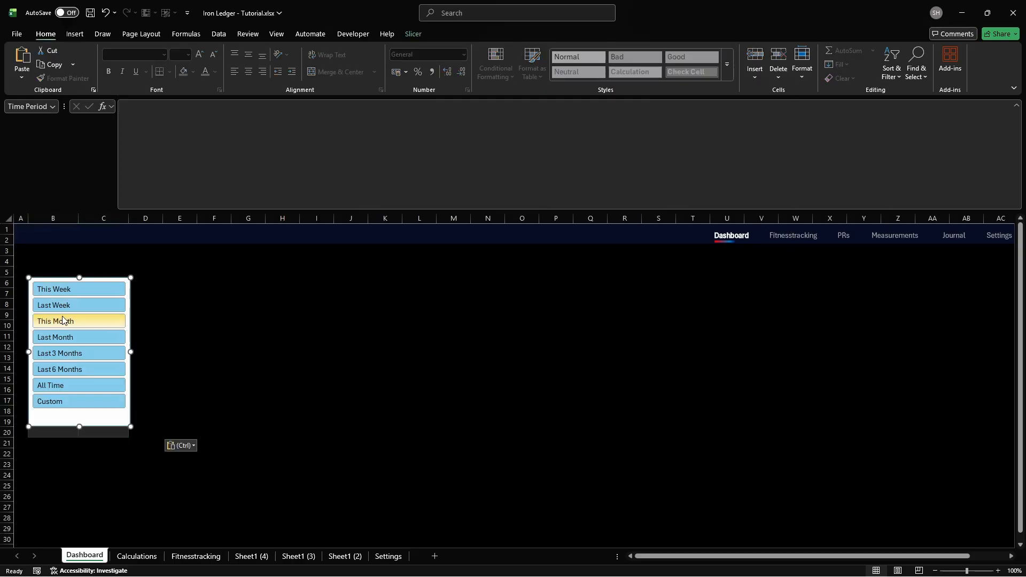
{"action": "left_click", "coordinate": [70, 385]}
Step: Create a table with headers at cell C30 on the Calculations sheet and name it CGCalender_Selected
{"action": "left_click", "coordinate": [128, 556]}
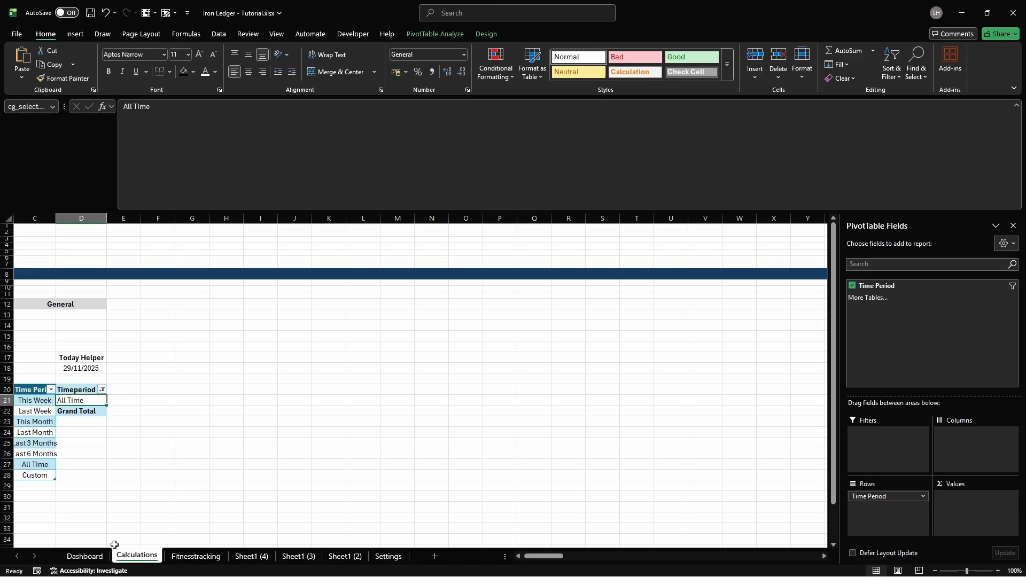
{"action": "left_click", "coordinate": [29, 494]}
{"action": "key", "text": "ctrl+t"}
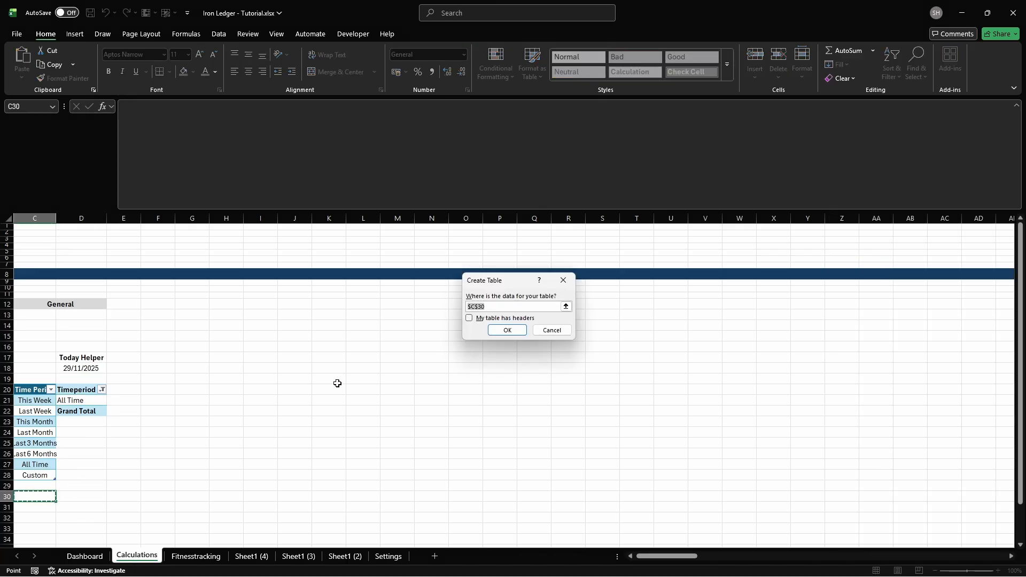
{"action": "left_click", "coordinate": [469, 318]}
{"action": "key", "text": "Return"}
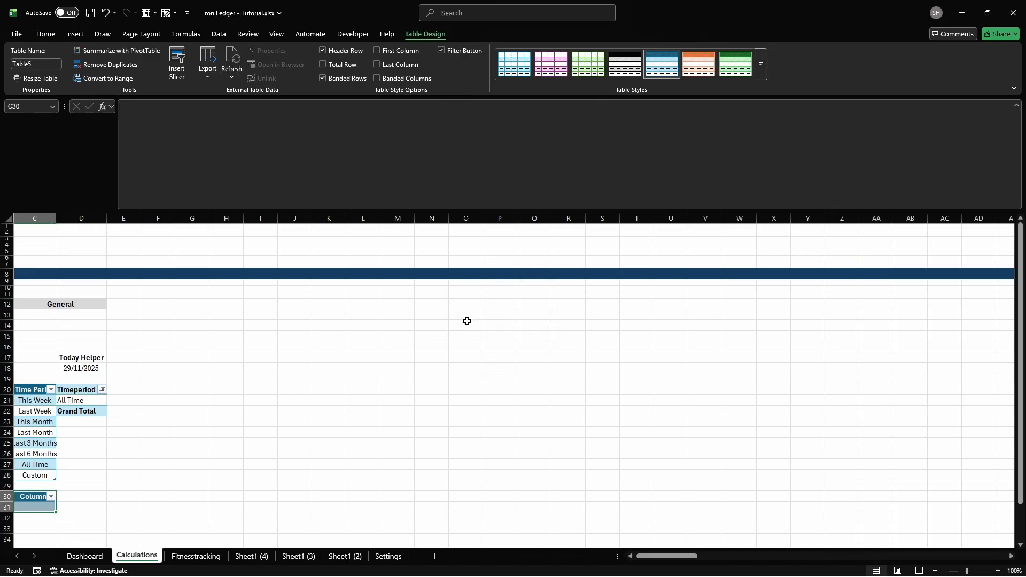
{"action": "left_click", "coordinate": [36, 63]}
{"action": "type", "text": "CGCalender_Selection"}
{"action": "key", "text": "Return"}
Step: Enter the header Calendar or Rolling in the new table, with the entries CL and RL below it
{"action": "type", "text": "Calendar or Rolling"}
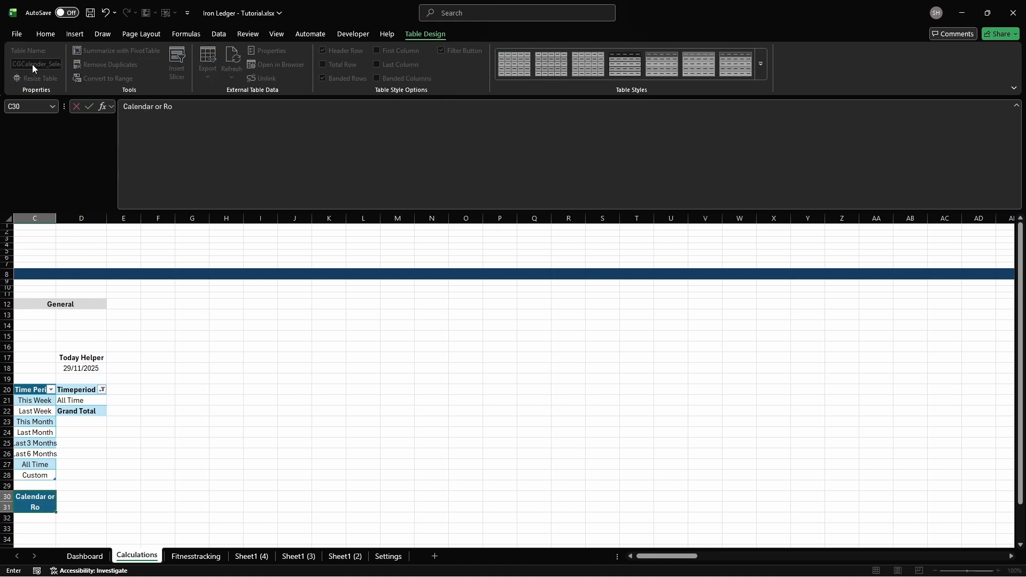
{"action": "key", "text": "Return"}
{"action": "type", "text": "CL"}
{"action": "key", "text": "Return"}
{"action": "type", "text": "RL"}
{"action": "key", "text": "Up"}
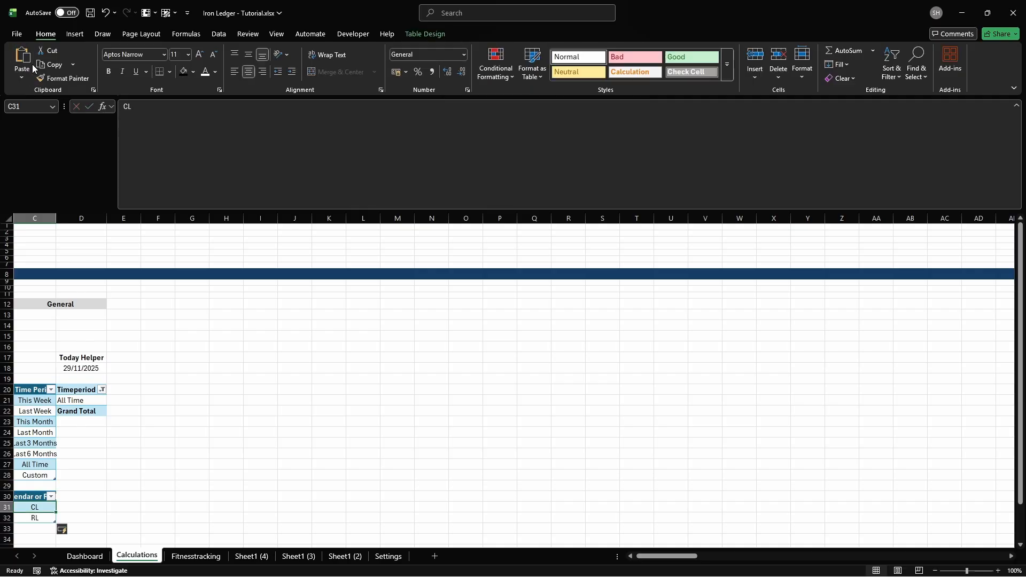
Step: Insert a PivotTable based on the CGCalender_Selected table at cell D30 of the existing Calculations sheet
{"action": "left_click", "coordinate": [74, 34]}
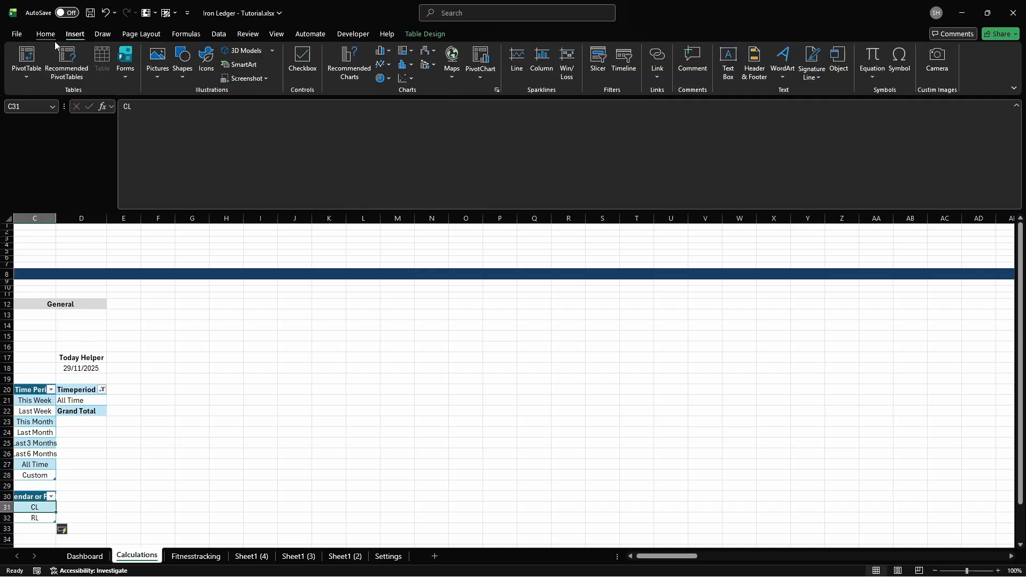
{"action": "left_click", "coordinate": [27, 55]}
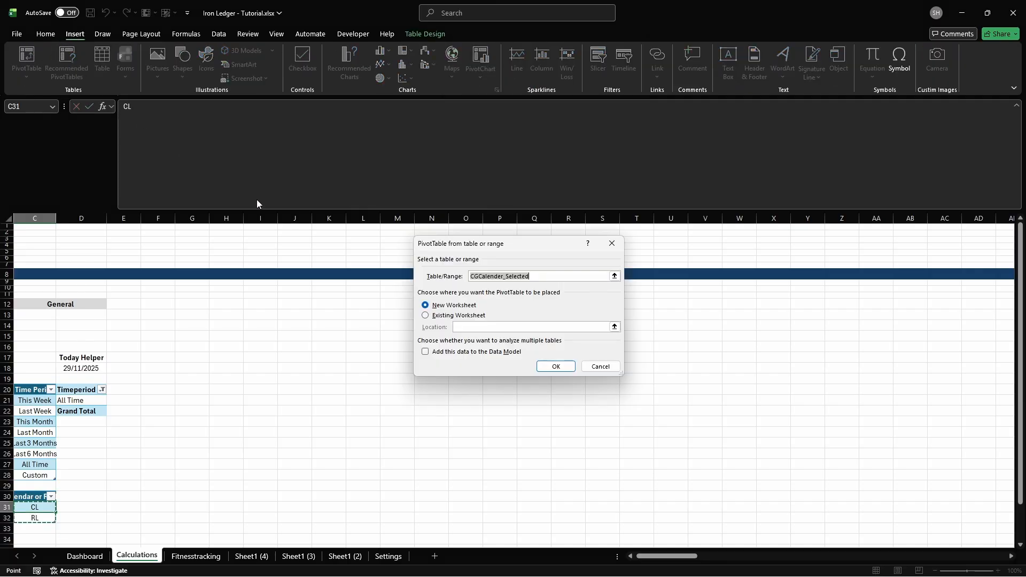
{"action": "left_click", "coordinate": [425, 315]}
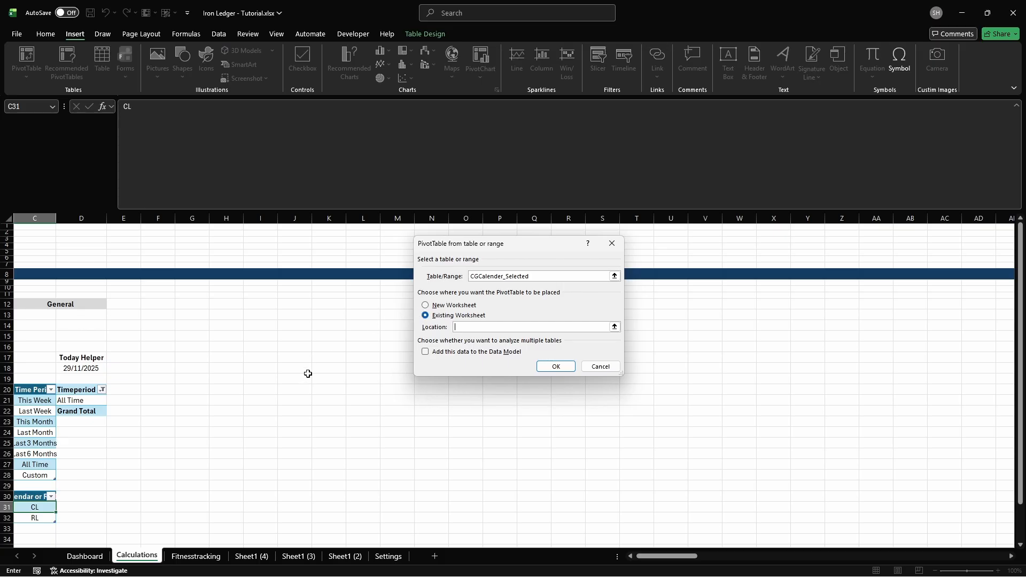
{"action": "left_click", "coordinate": [74, 496]}
{"action": "key", "text": "Return"}
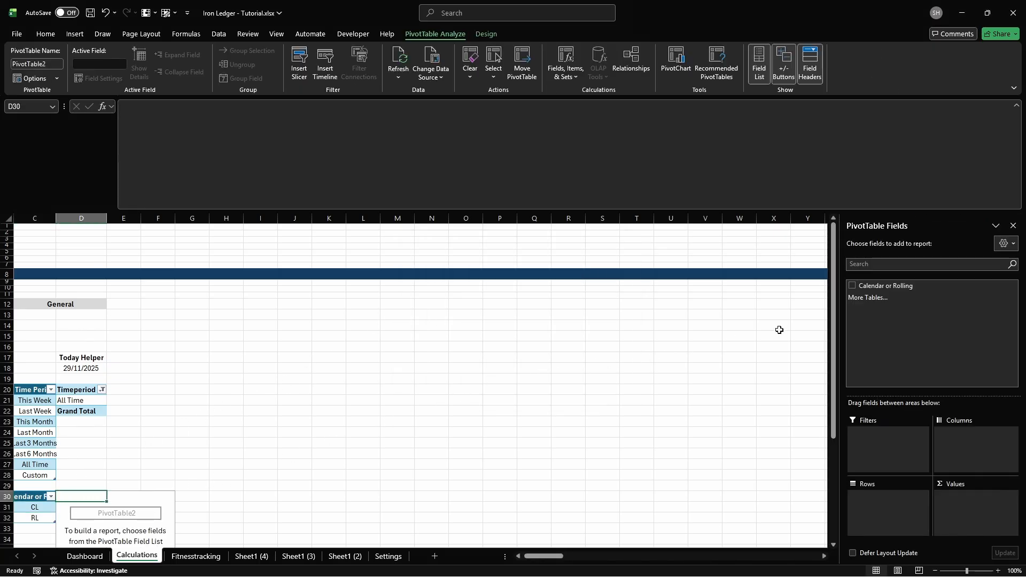
Step: Add the Calendar or Rolling field to the PivotTable's rows and rename its row header to CL or RL
{"action": "left_click", "coordinate": [852, 285]}
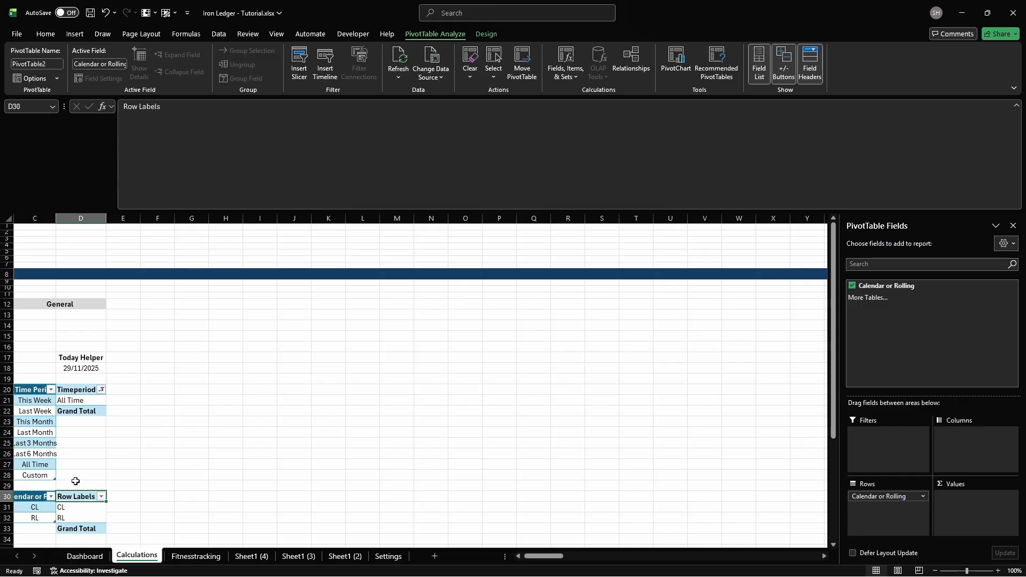
{"action": "type", "text": "CL or RL"}
{"action": "key", "text": "Return"}
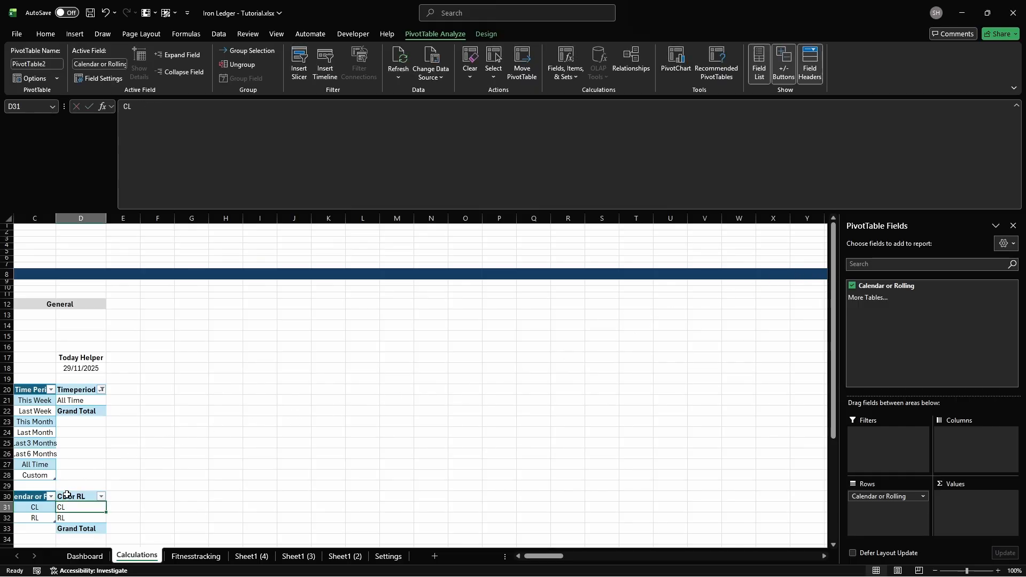
Step: Turn off the grand totals for rows and columns in the CL or RL PivotTable
{"action": "left_click", "coordinate": [69, 494]}
{"action": "right_click", "coordinate": [69, 495]}
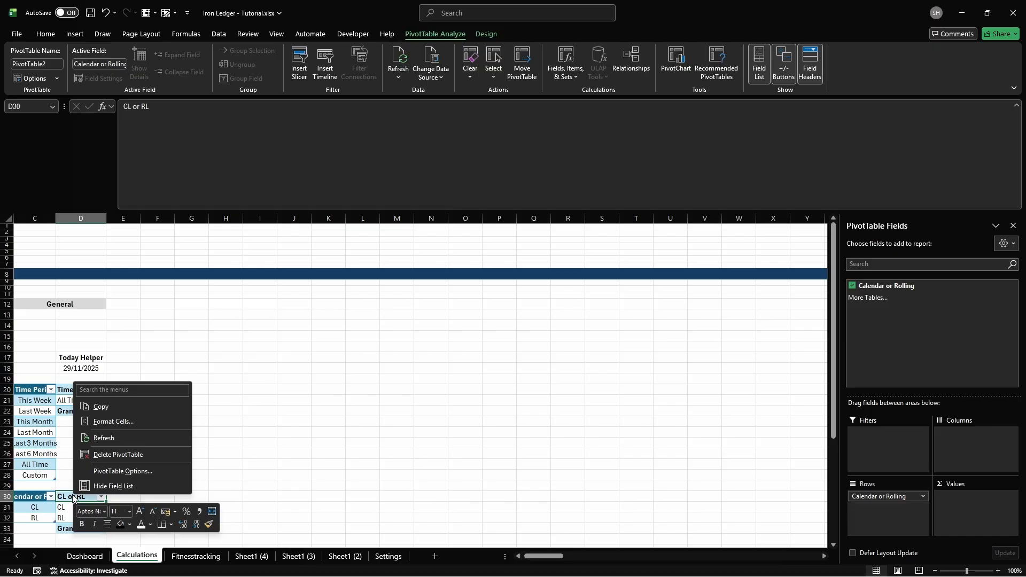
{"action": "left_click", "coordinate": [108, 469]}
{"action": "left_click", "coordinate": [88, 360]}
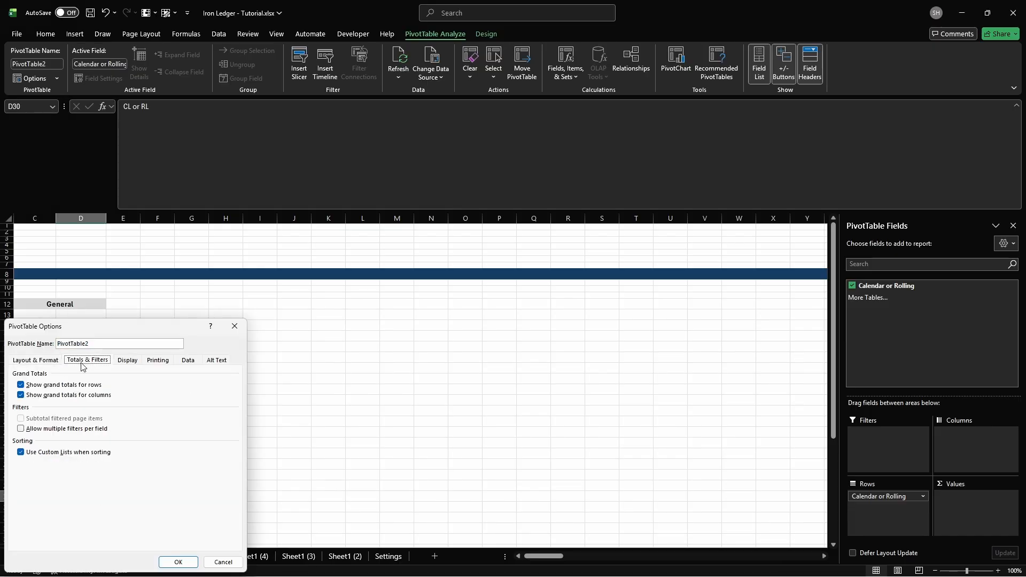
{"action": "left_click", "coordinate": [21, 395]}
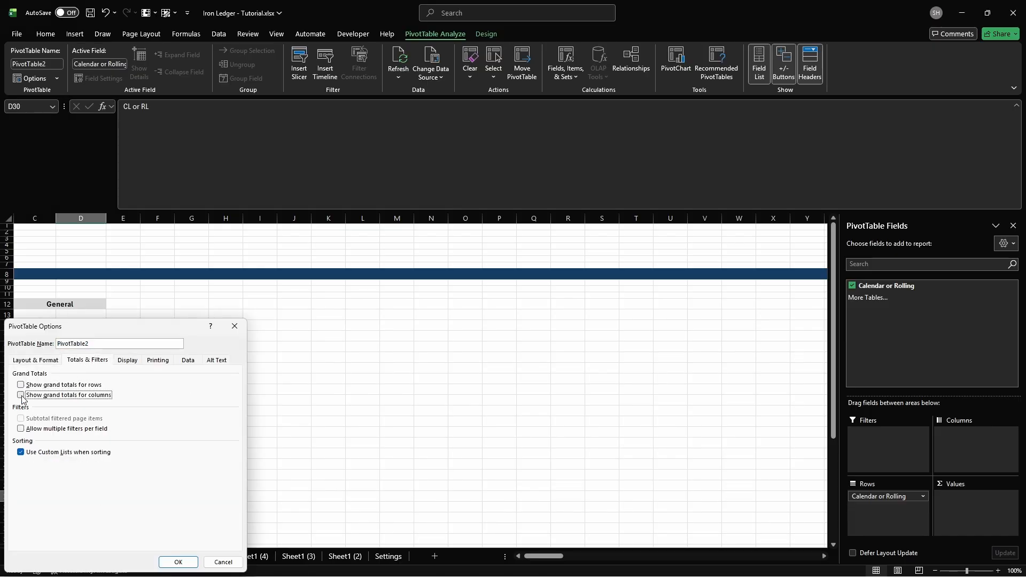
{"action": "key", "text": "Return"}
Step: Define the workbook name cg_cl_or_rl for the PivotTable's first item in cell D31
{"action": "key", "text": "ctrl+F3"}
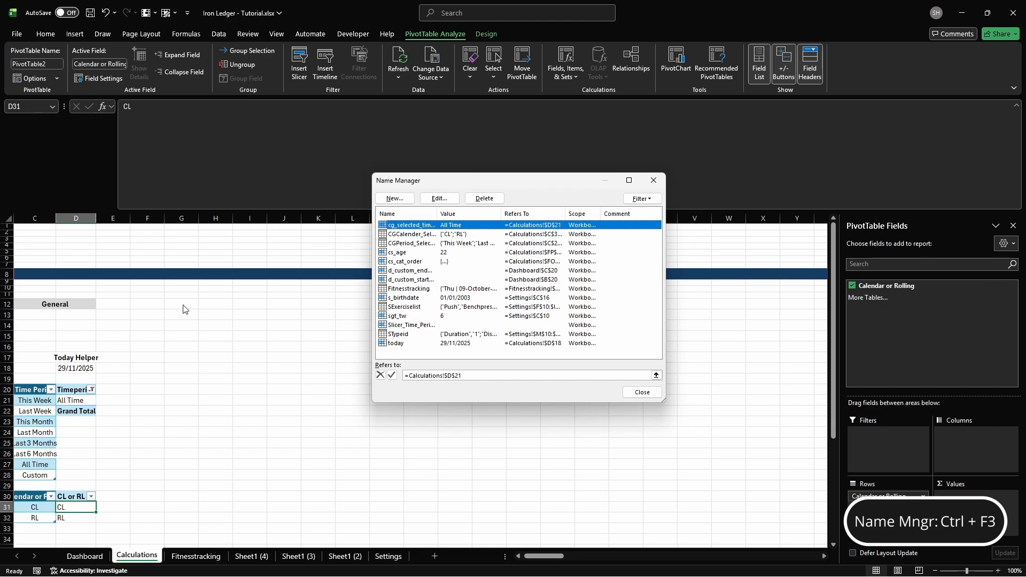
{"action": "left_click", "coordinate": [395, 197]}
{"action": "type", "text": "cg_cl_or_rl"}
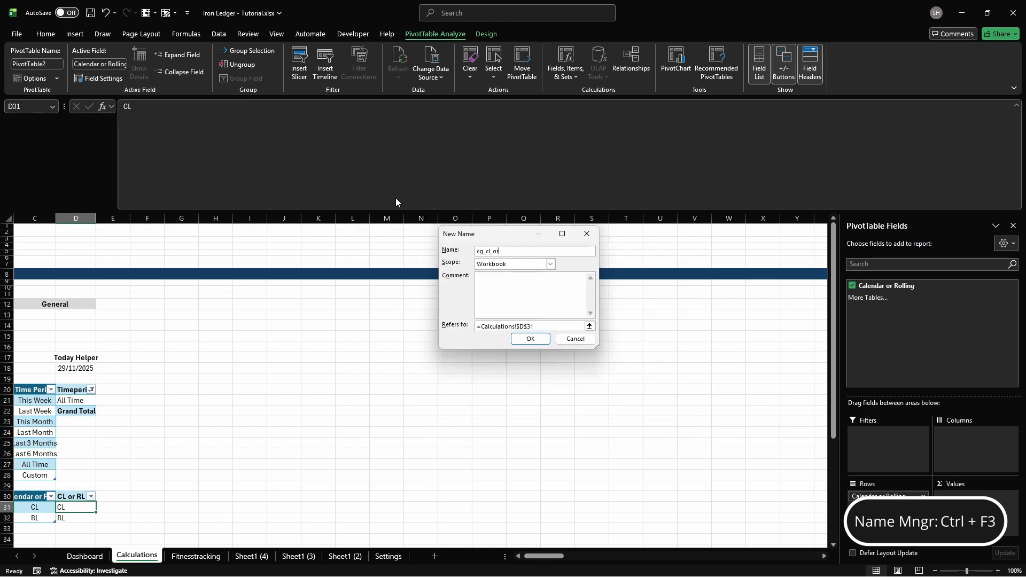
{"action": "key", "text": "Return"}
{"action": "key", "text": "Escape"}
Step: Insert a slicer for the Calendar or Rolling field of the PivotTable at D30
{"action": "key", "text": "Up"}
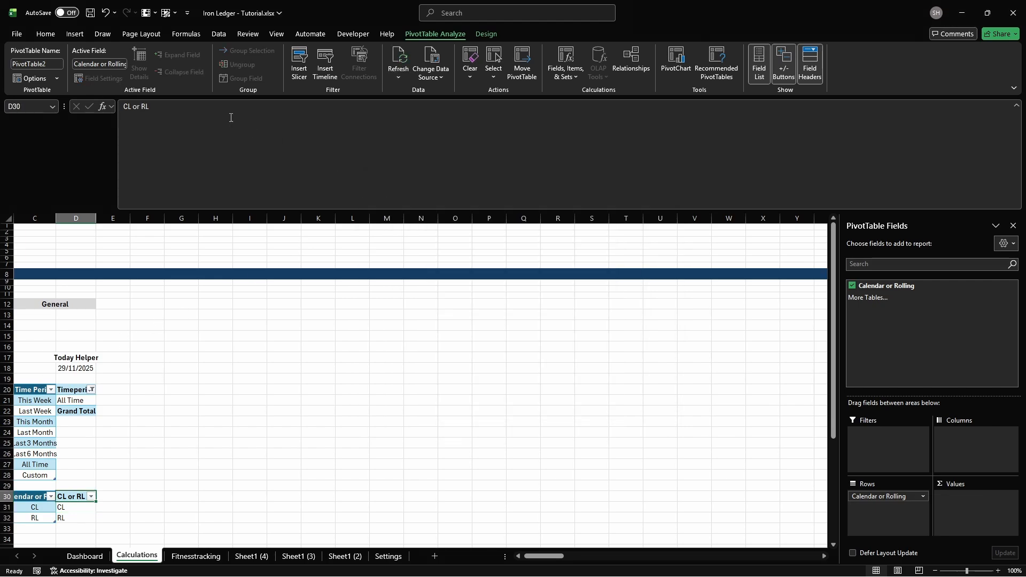
{"action": "left_click", "coordinate": [74, 35]}
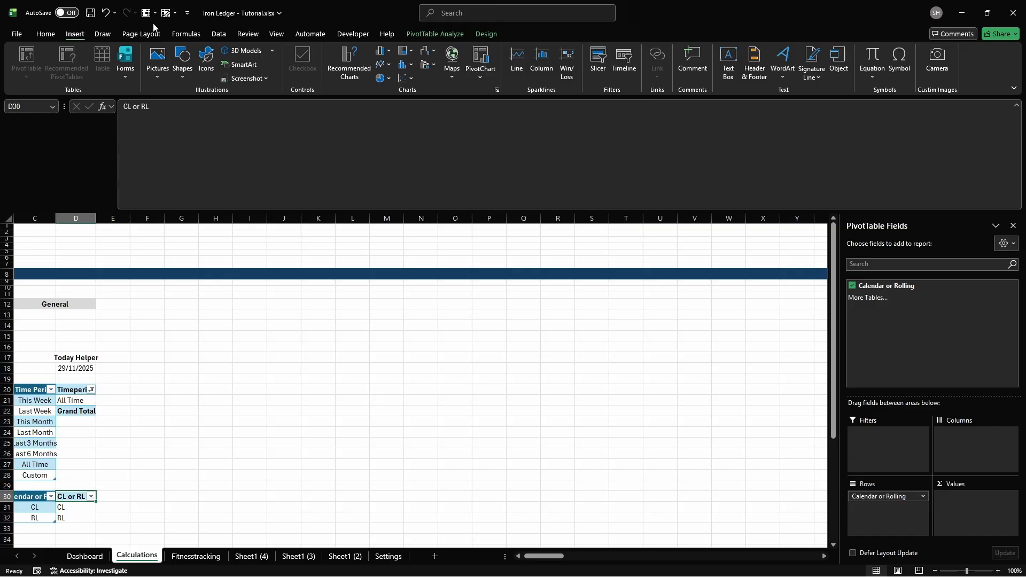
{"action": "left_click", "coordinate": [599, 57]}
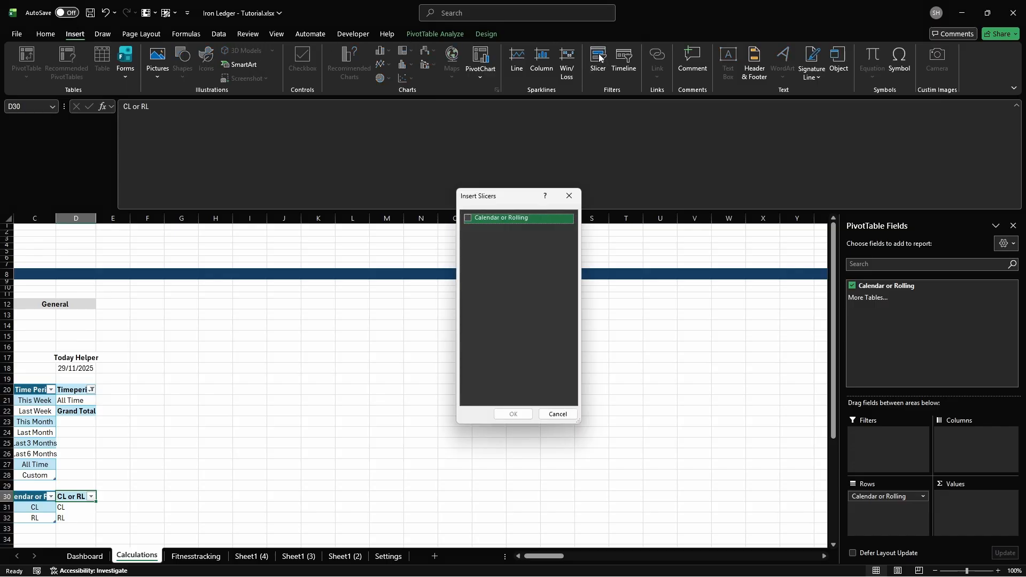
{"action": "left_click", "coordinate": [468, 218]}
{"action": "key", "text": "Return"}
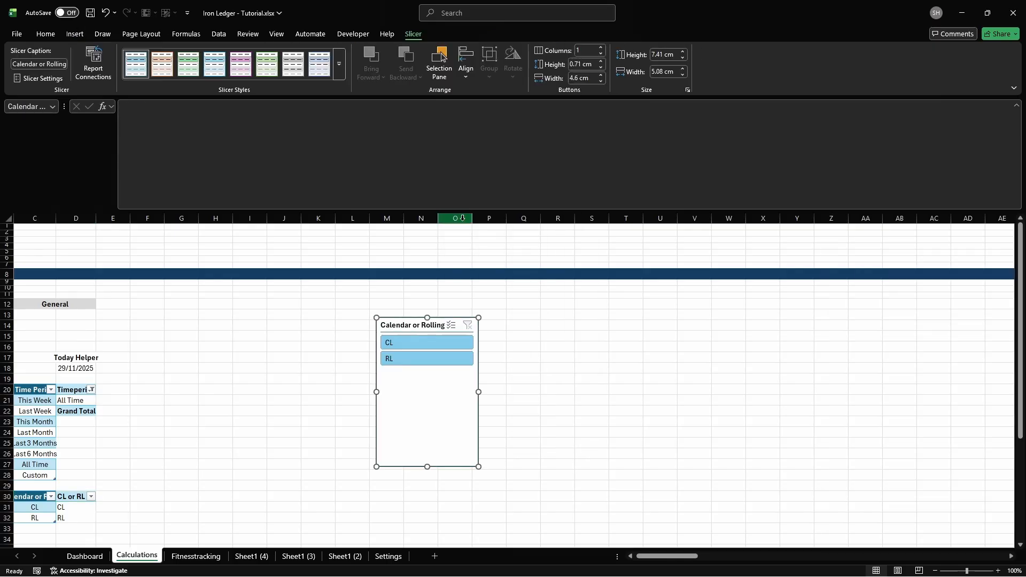
Step: Turn off the Calendar or Rolling slicer's header display and hide its items with no data
{"action": "right_click", "coordinate": [391, 329]}
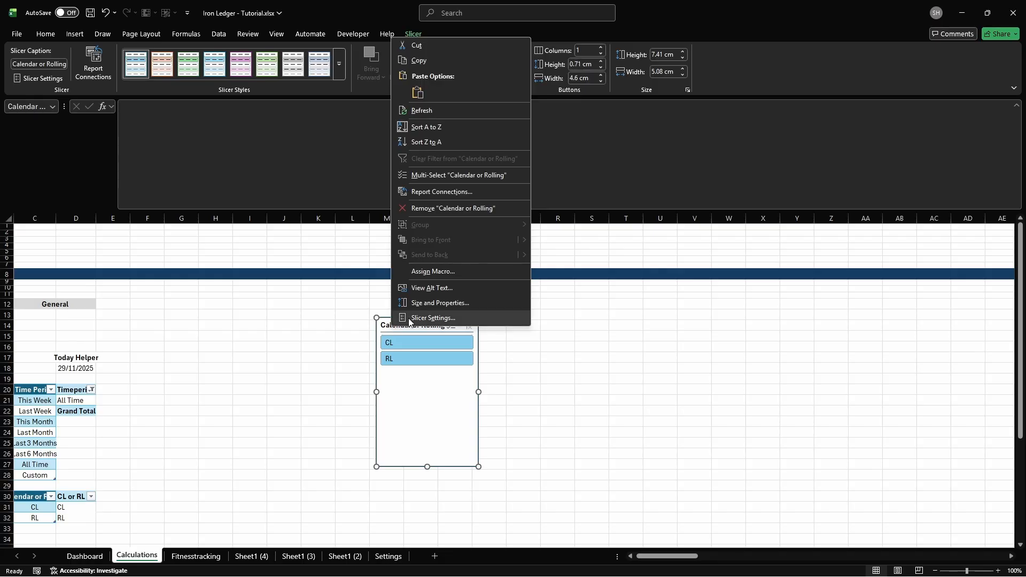
{"action": "left_click", "coordinate": [409, 321]}
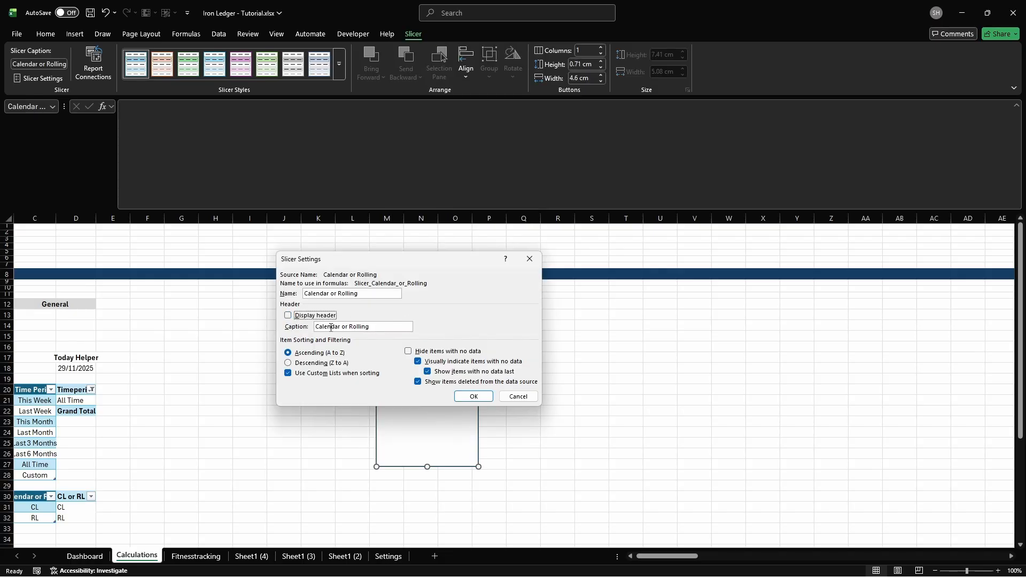
{"action": "left_click", "coordinate": [419, 354]}
{"action": "key", "text": "Return"}
Step: Move the Calendar or Rolling slicer from the Calculations sheet to cell F6 of the Dashboard sheet
{"action": "key", "text": "ctrl+x"}
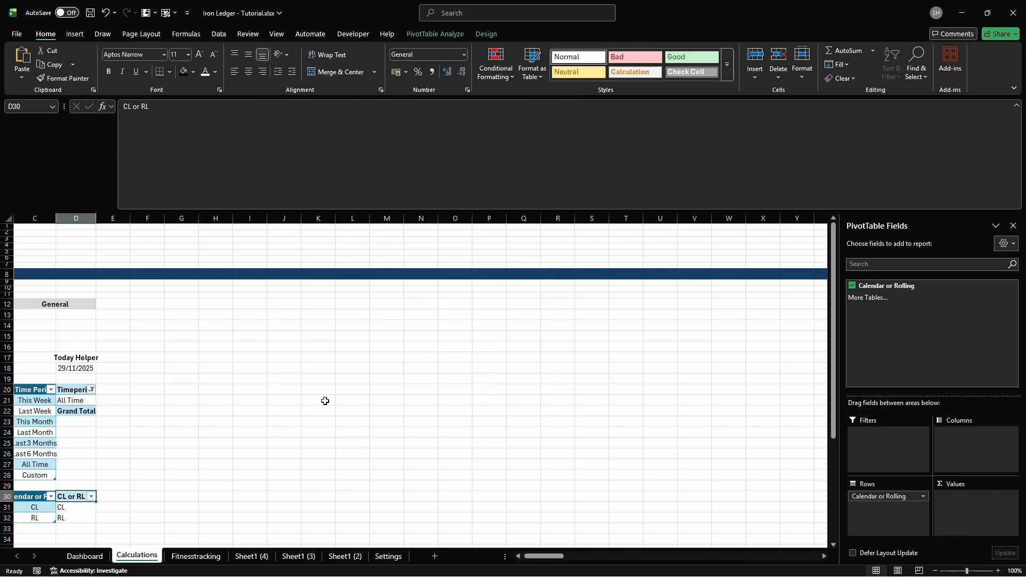
{"action": "left_click", "coordinate": [85, 557]}
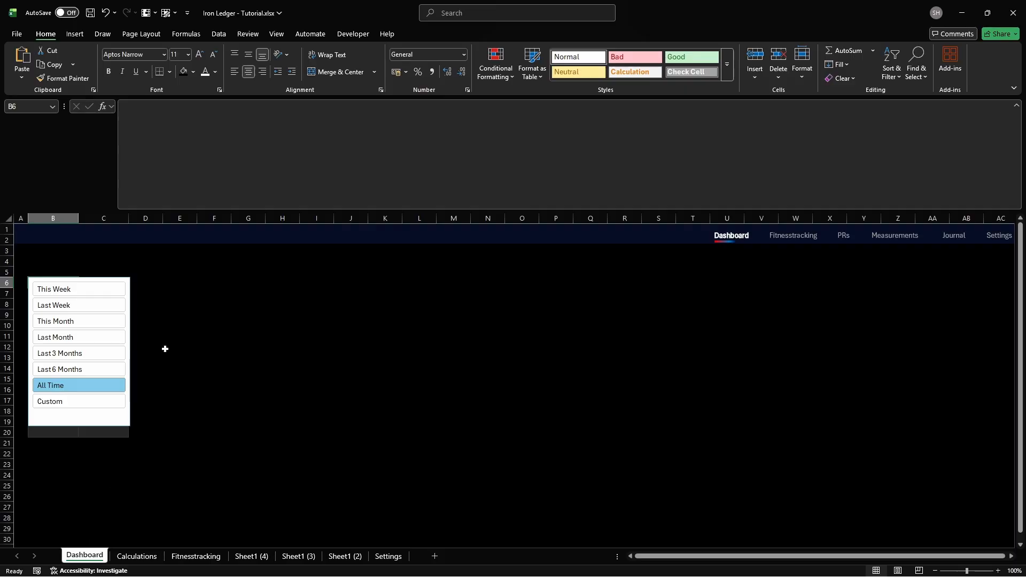
{"action": "left_click", "coordinate": [202, 284]}
{"action": "key", "text": "ctrl+v"}
Step: Enter the label Start of Time Period in cell C14 of the Calculations sheet
{"action": "left_click", "coordinate": [135, 557]}
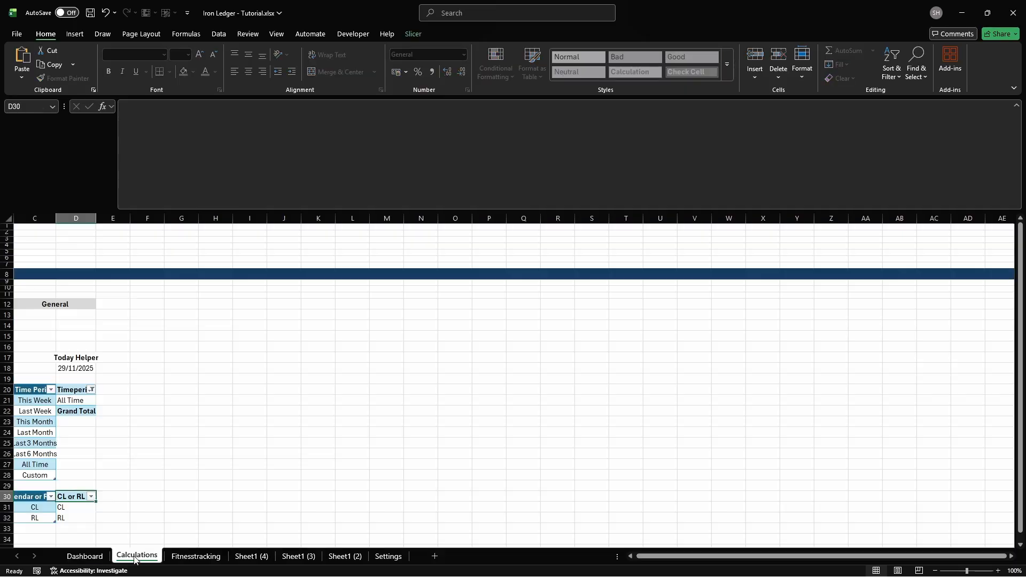
{"action": "key", "text": "ctrl+g"}
{"action": "type", "text": "C14"}
{"action": "key", "text": "Return"}
{"action": "type", "text": "Start of"}
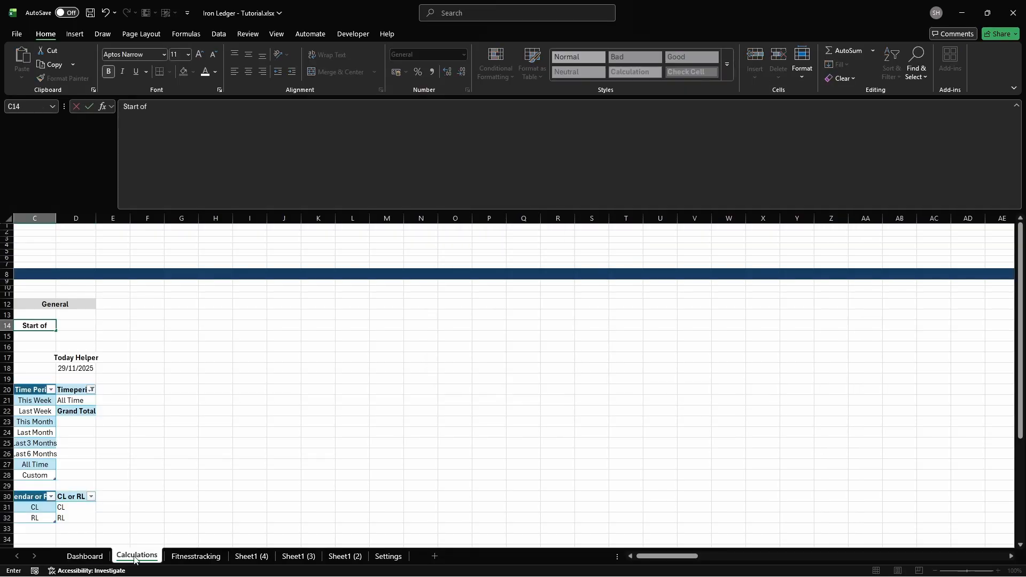
{"action": "type", "text": " Time Period"}
{"action": "key", "text": "Return"}
Step: In C15, start a SWITCH formula on cg_selected_timeperiod with "This Week" returning IF(cg_cl_or_rl="CL", today - WEEKDAY(today, 2) + 1, today-6)
{"action": "type", "text": "=SWITC"}
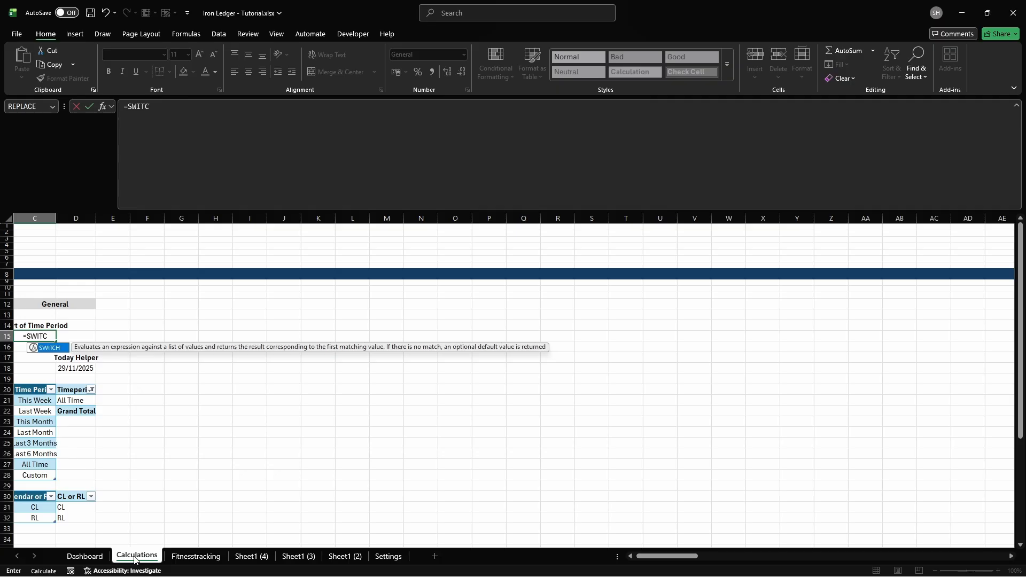
{"action": "type", "text": "H(cg_selected_timeperi"}
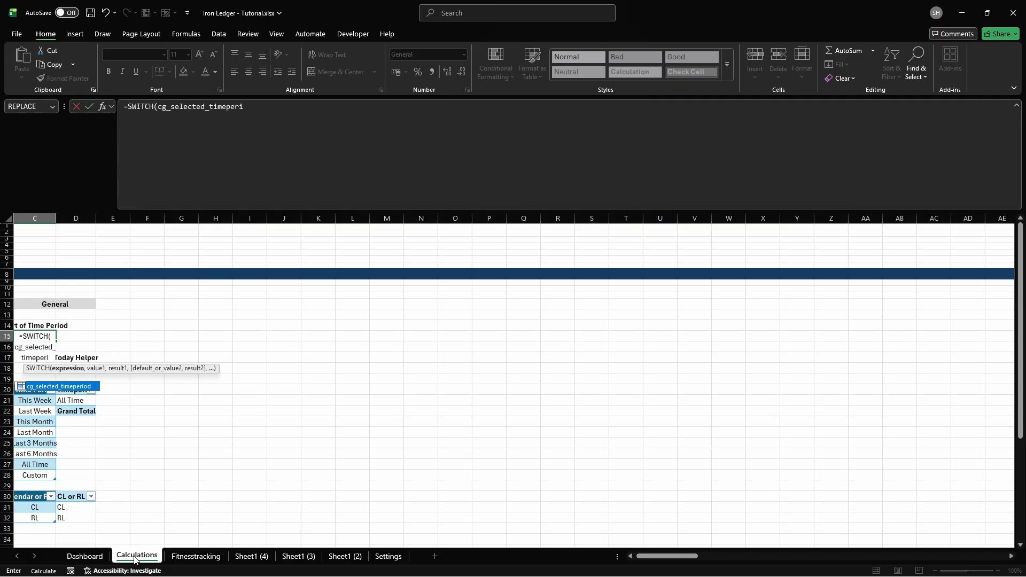
{"action": "type", "text": "od,     \"This Week\","}
{"action": "key", "text": "alt+Return"}
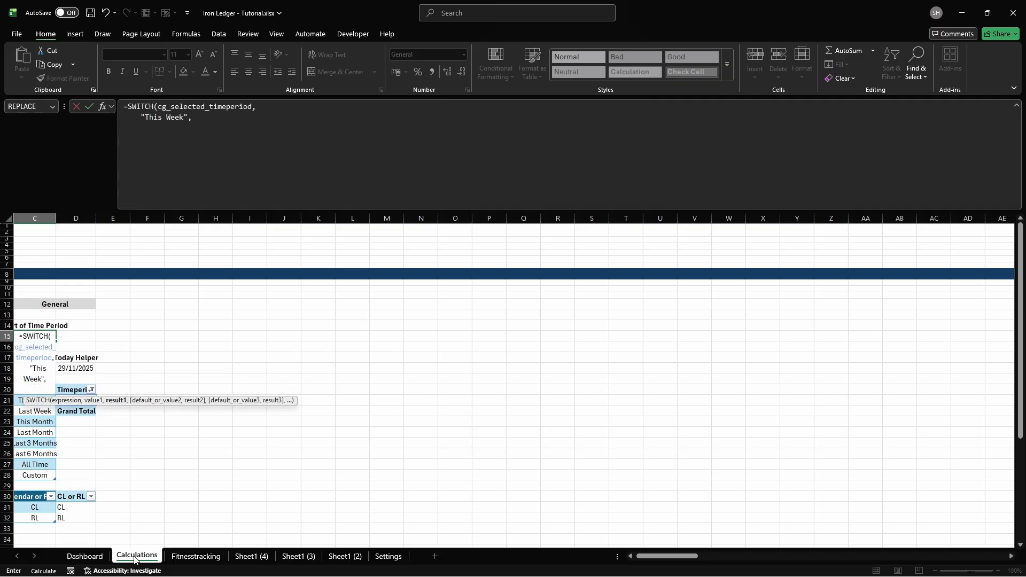
{"action": "type", "text": "IF(cg_cl_or_rl"}
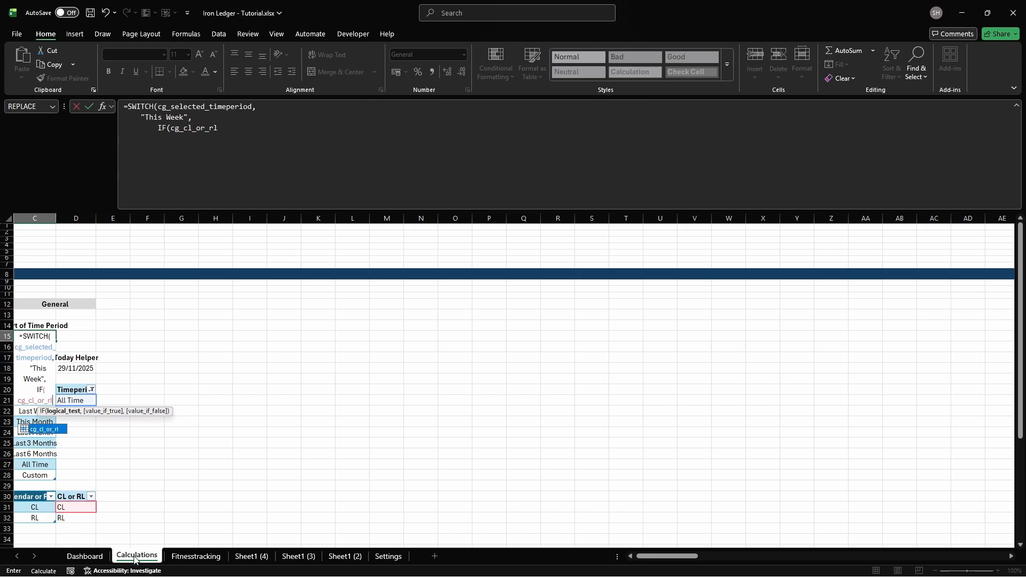
{"action": "type", "text": "=\"CL\", today - WEEK"}
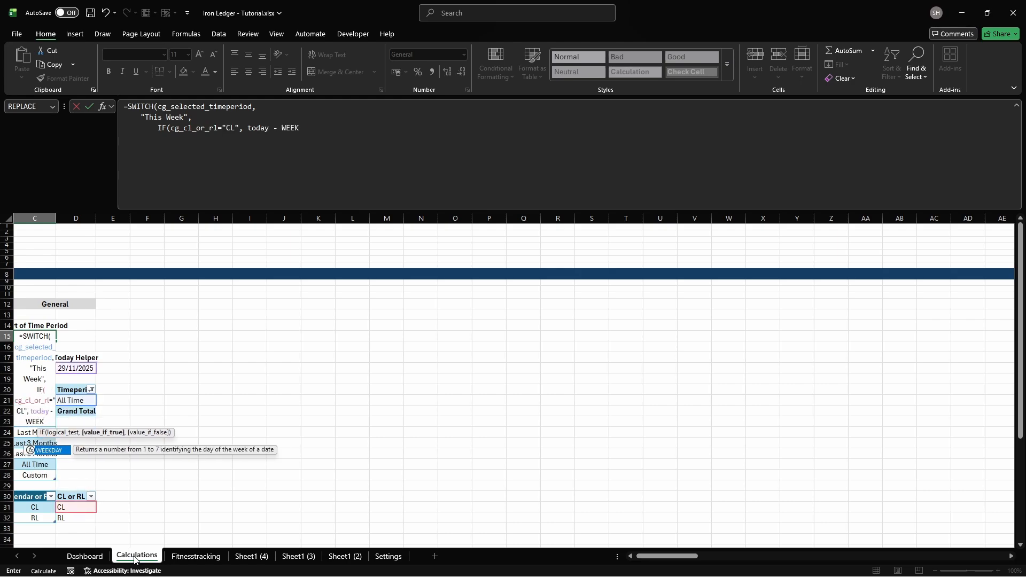
{"action": "type", "text": "DAY(today, 2) + 1, today-6),"}
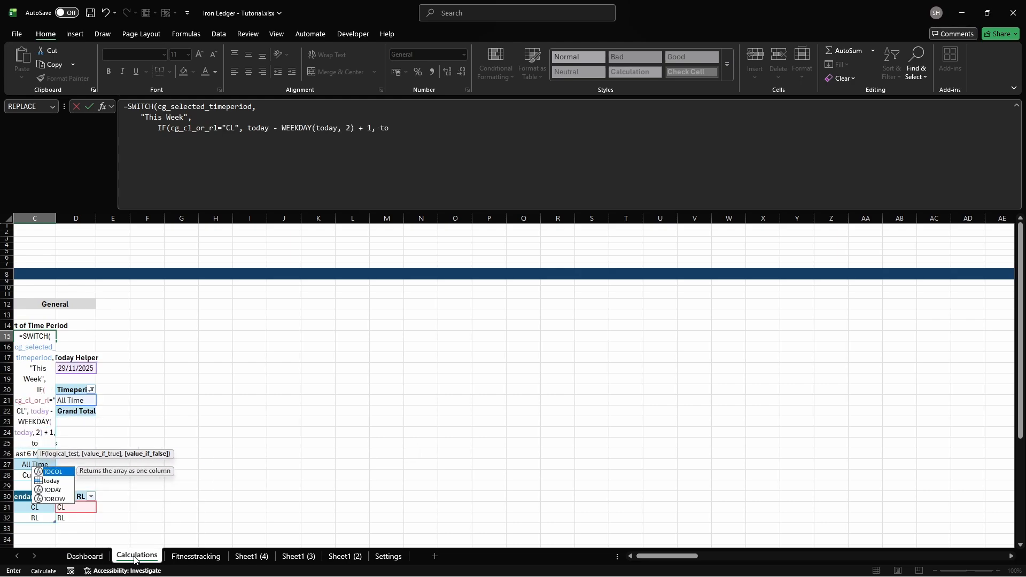
{"action": "key", "text": "alt+Return"}
Step: Add the "Last Week" case to the SWITCH formula, returning IF(cg_cl_or_rl="CL", today - WEEKDAY(today, 2) - 6, today-13)
{"action": "type", "text": "\"Last Week\","}
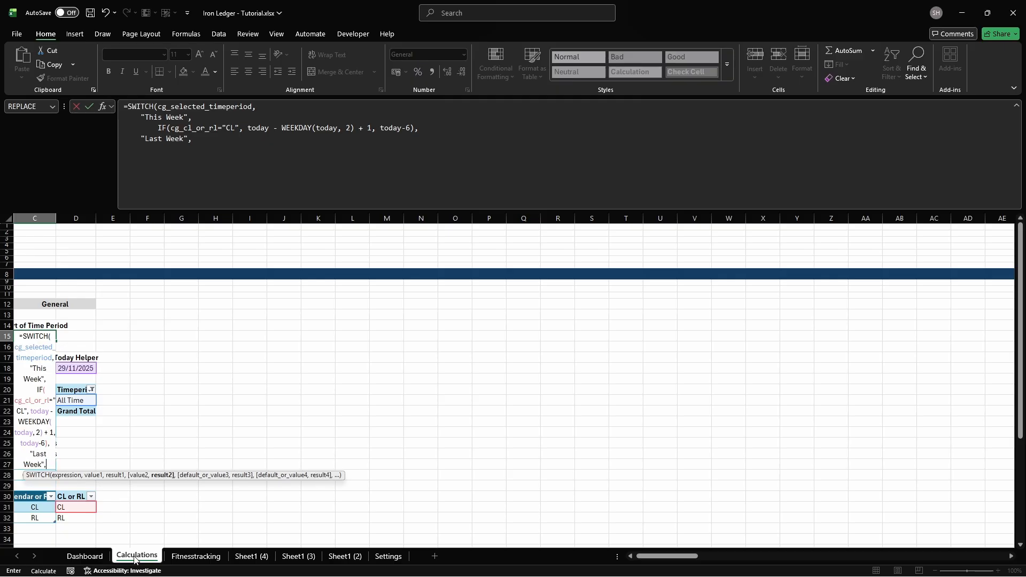
{"action": "key", "text": "alt+Return"}
{"action": "type", "text": "IF(cg_cl"}
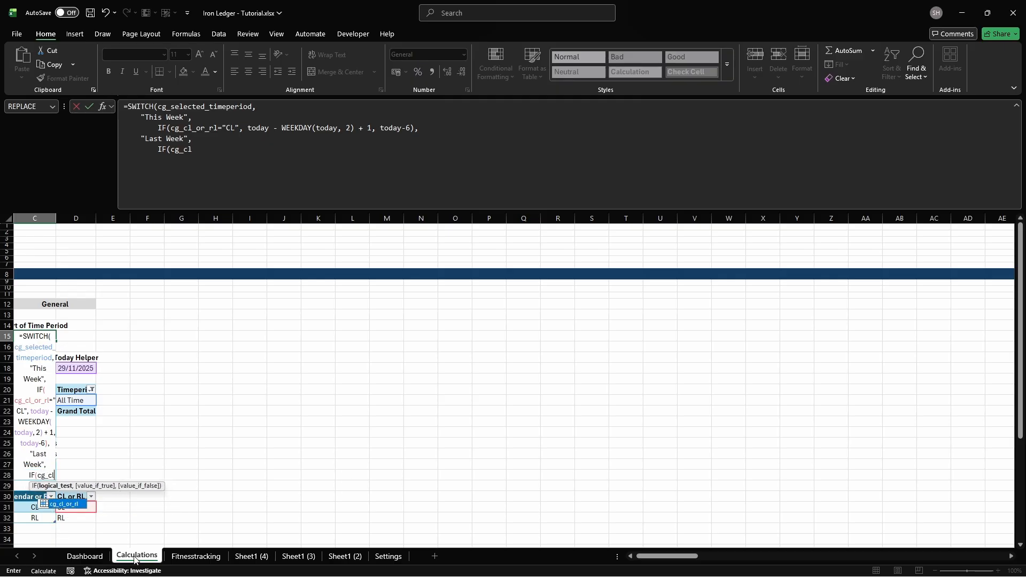
{"action": "type", "text": "_or_rl=\"CL\", today - WEEK"}
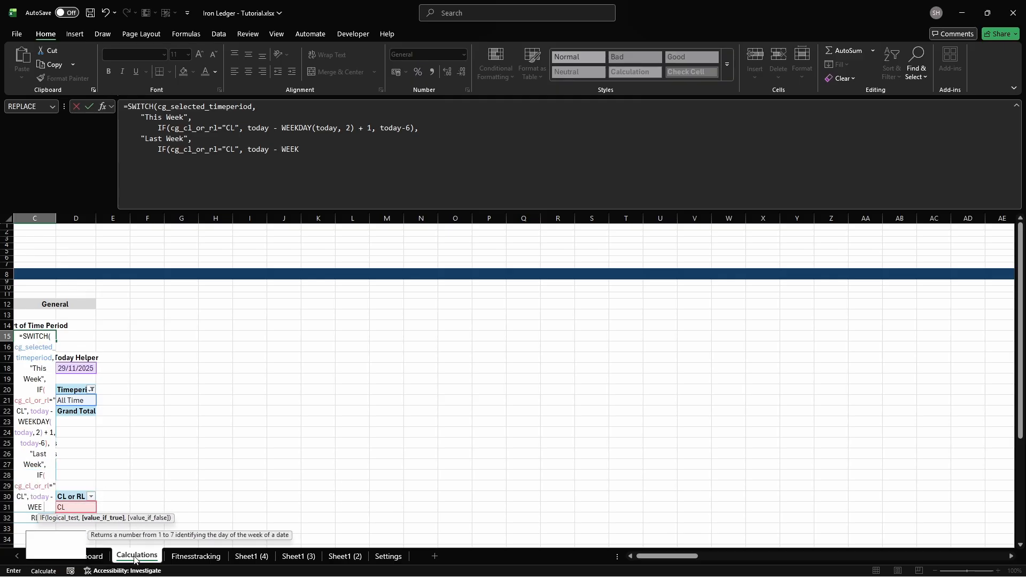
{"action": "type", "text": "DAY(today, 2) - 6, today-13),"}
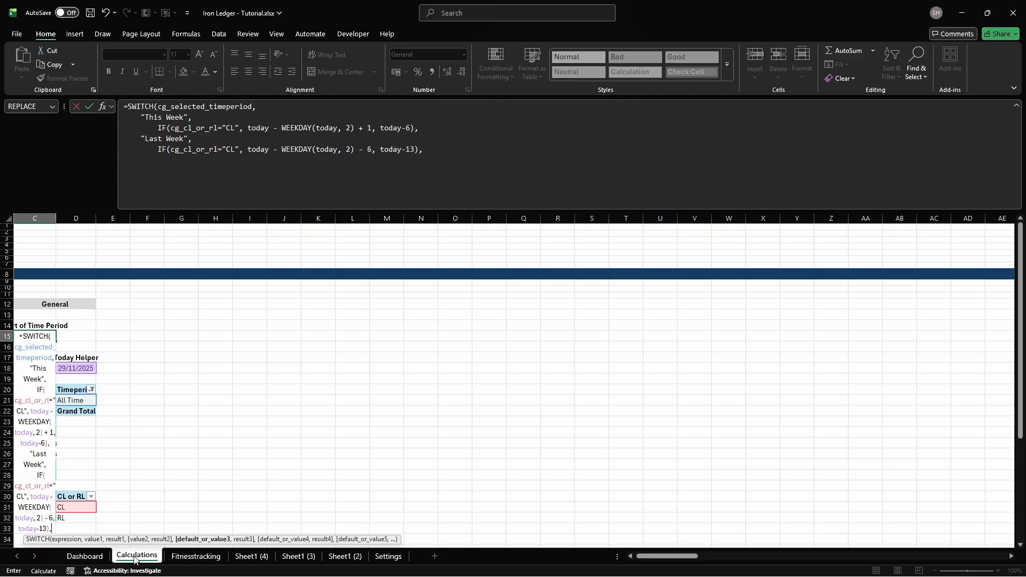
{"action": "key", "text": "alt+Return"}
Step: Add the "This Month" case to the SWITCH formula, returning IF(cg_cl_or_rl="CL", DATE(YEAR(today), MONTH(today), 1), today-29)
{"action": "type", "text": "\"This Month\","}
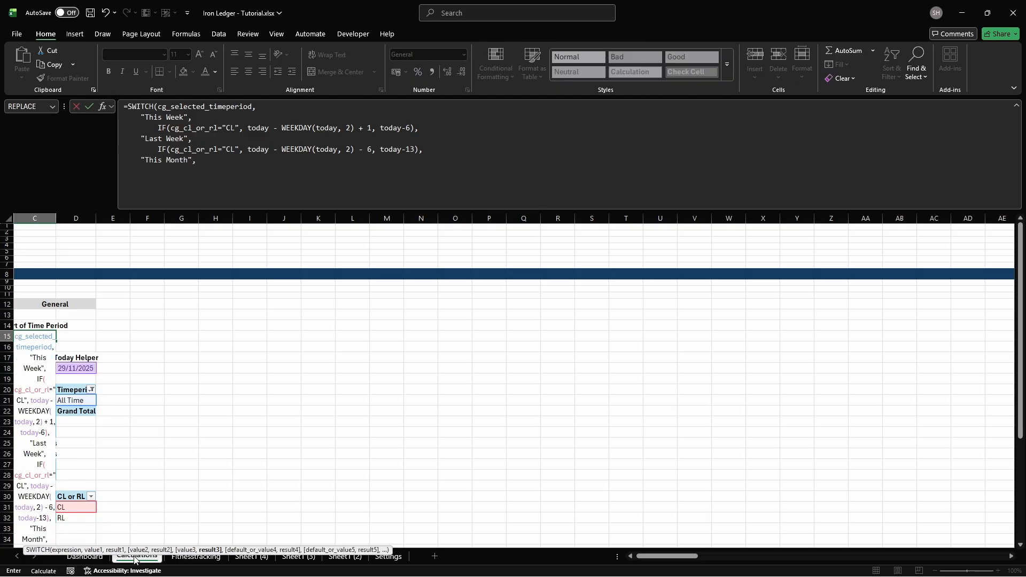
{"action": "key", "text": "alt+Return"}
{"action": "type", "text": "IF(cg_cl_or_r"}
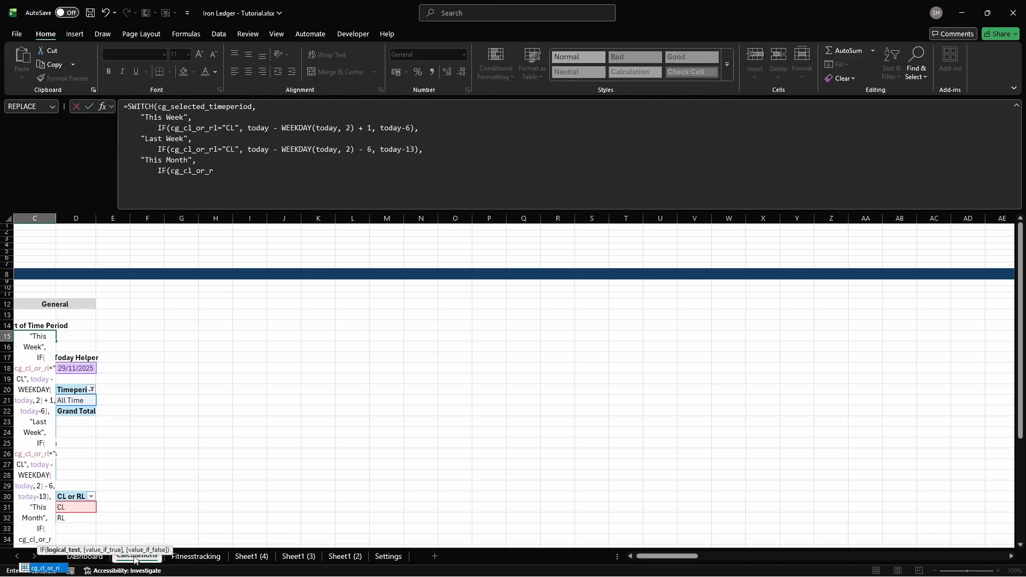
{"action": "type", "text": "l=\"CL\", DATE(YEAR("}
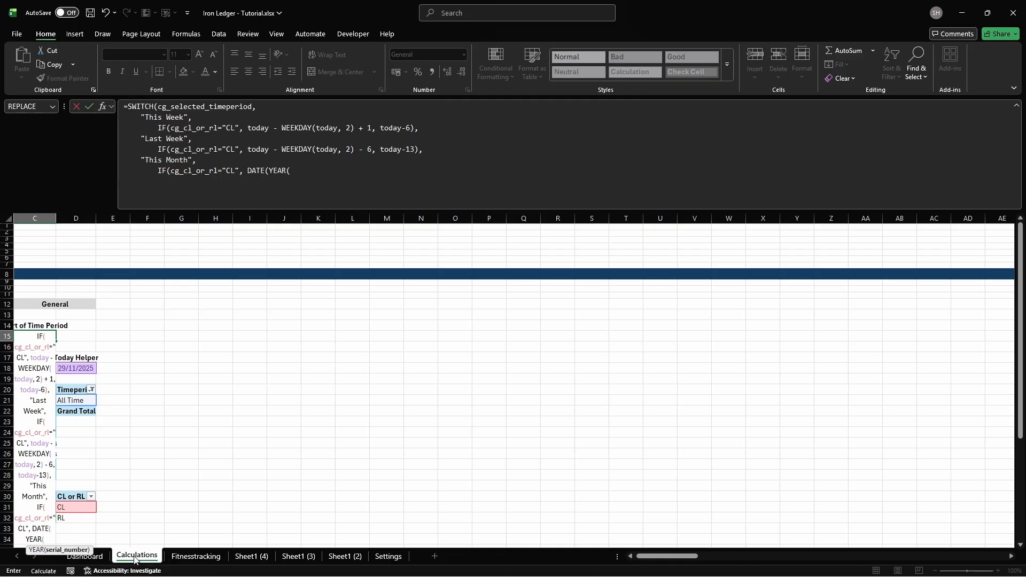
{"action": "type", "text": "today), MONTH(today),"}
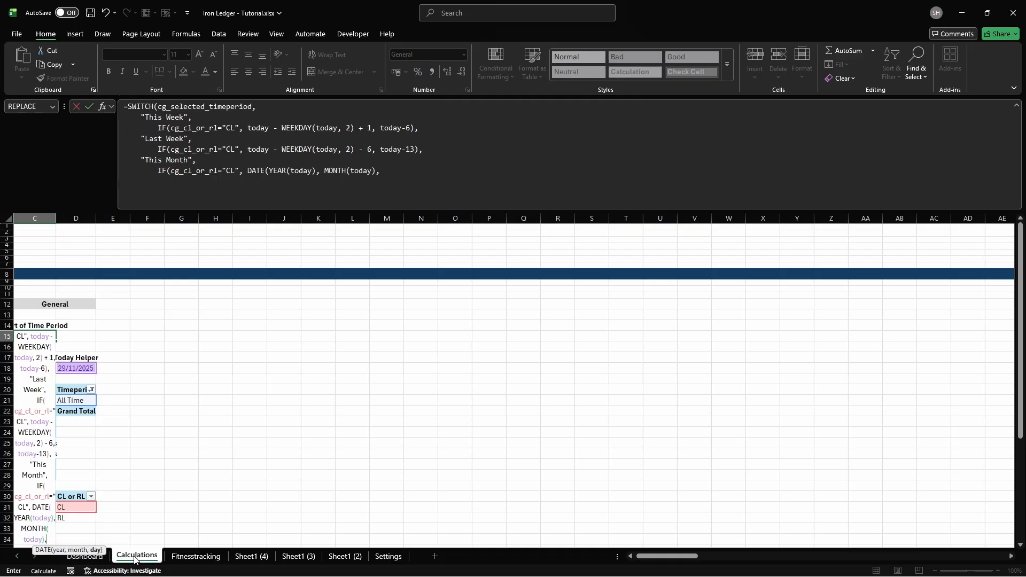
{"action": "type", "text": " 1), today-29),"}
{"action": "key", "text": "alt+Return"}
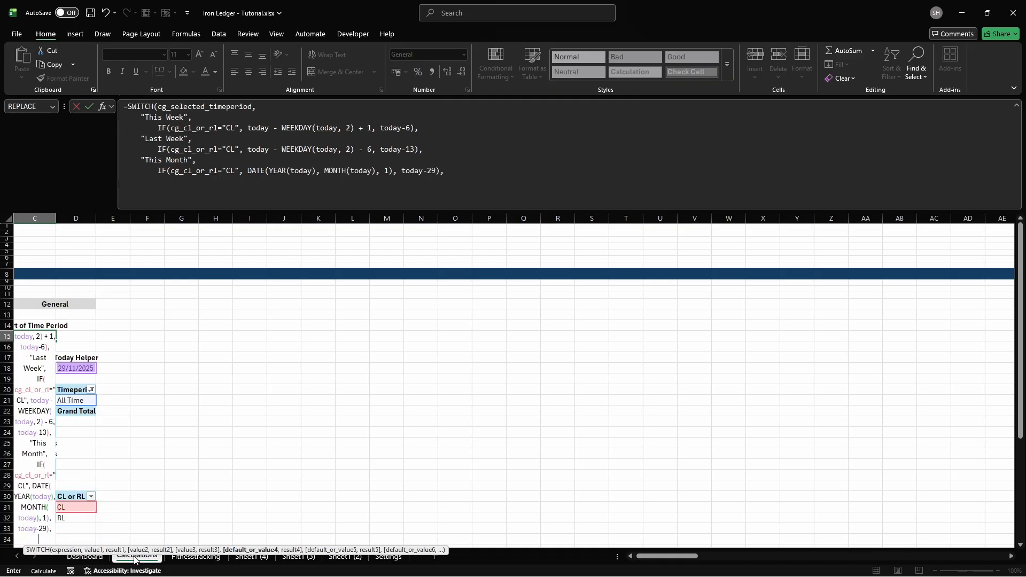
Step: Add the "Last Month" case to the SWITCH formula, returning IF(cg_cl_or_rl="CL", EOMONTH(today, -2) + 1, today-59)
{"action": "type", "text": "\"Last Month\", "}
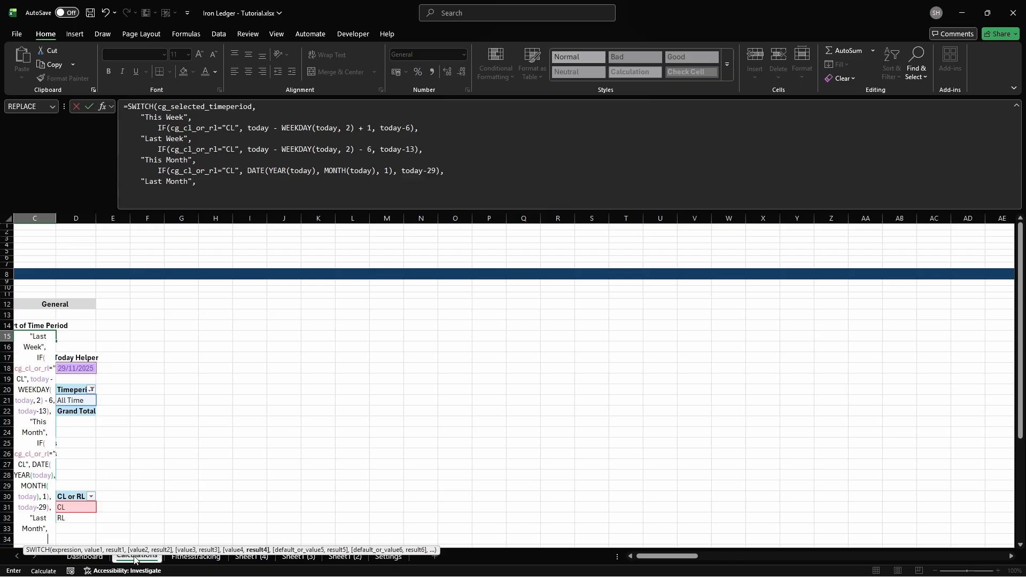
{"action": "type", "text": "        IF(cg_cl_or_rl=\"CL\", E"}
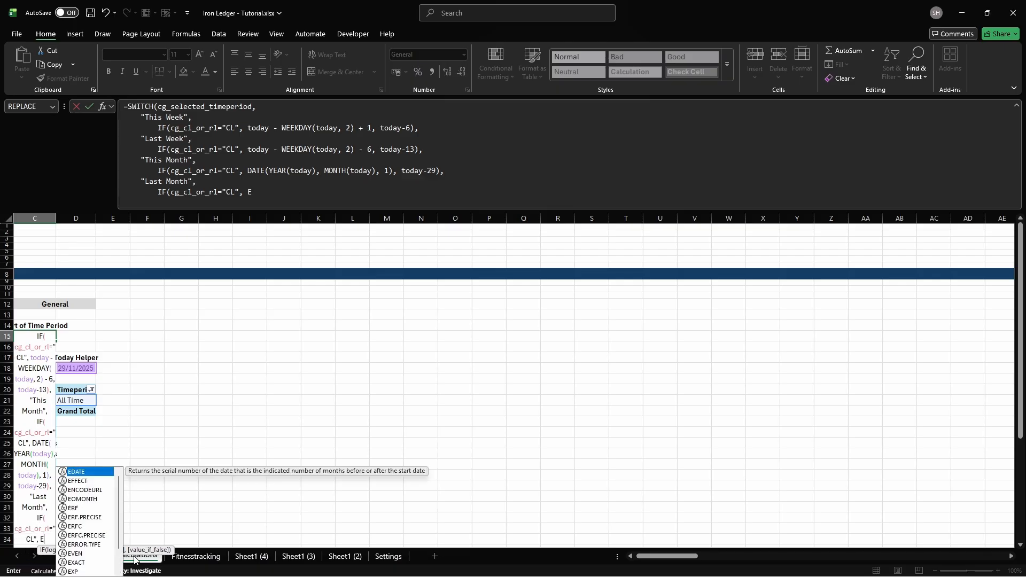
{"action": "type", "text": "OMONTH(today, -2) + 1, t"}
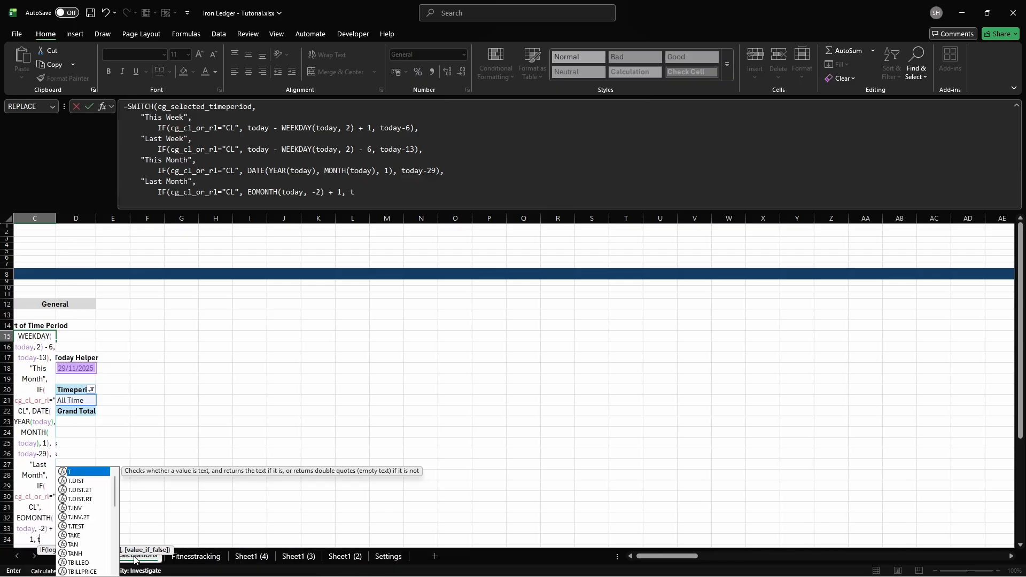
{"action": "type", "text": "oday-59),"}
{"action": "key", "text": "alt+Return"}
Step: Add the "Last 3 Months" case to the SWITCH formula, returning IF(cg_cl_or_rl="CL", EOMONTH(today, -4) + 1, today-89)
{"action": "type", "text": "\"Last 3 Months\","}
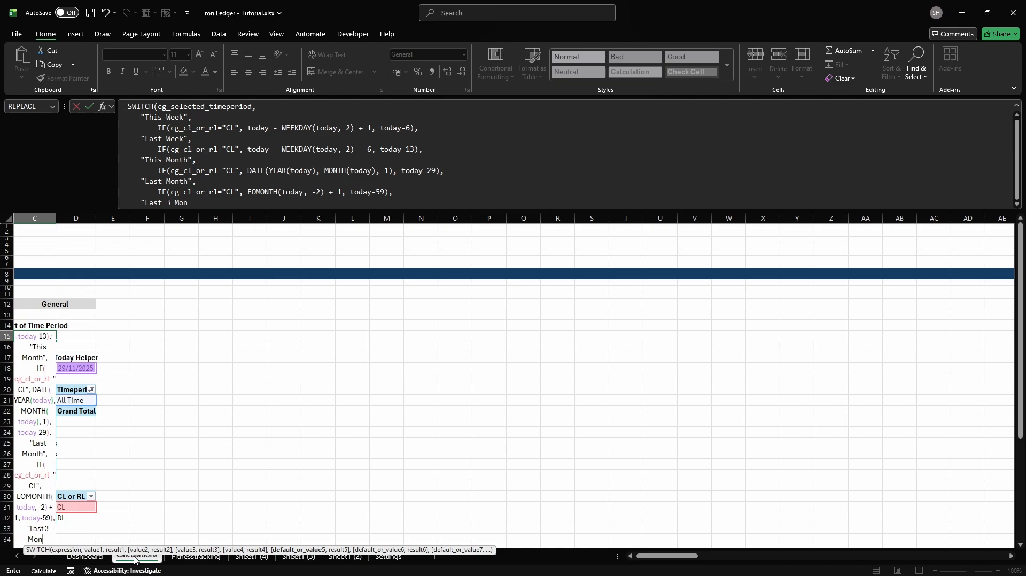
{"action": "key", "text": "alt+Return"}
{"action": "type", "text": "IF(cg_"}
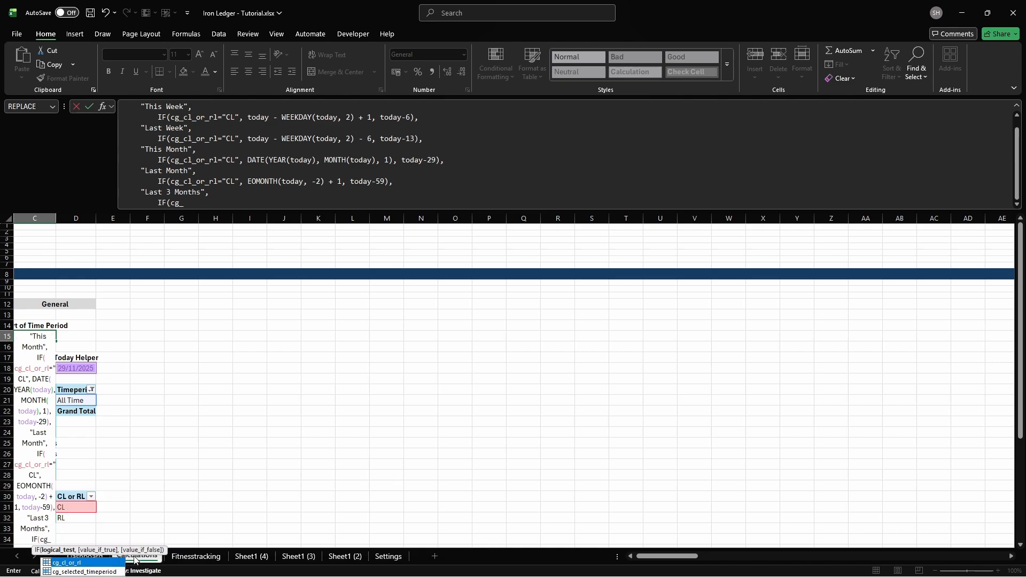
{"action": "type", "text": "cl_or_rl=\"CL\", EOMON"}
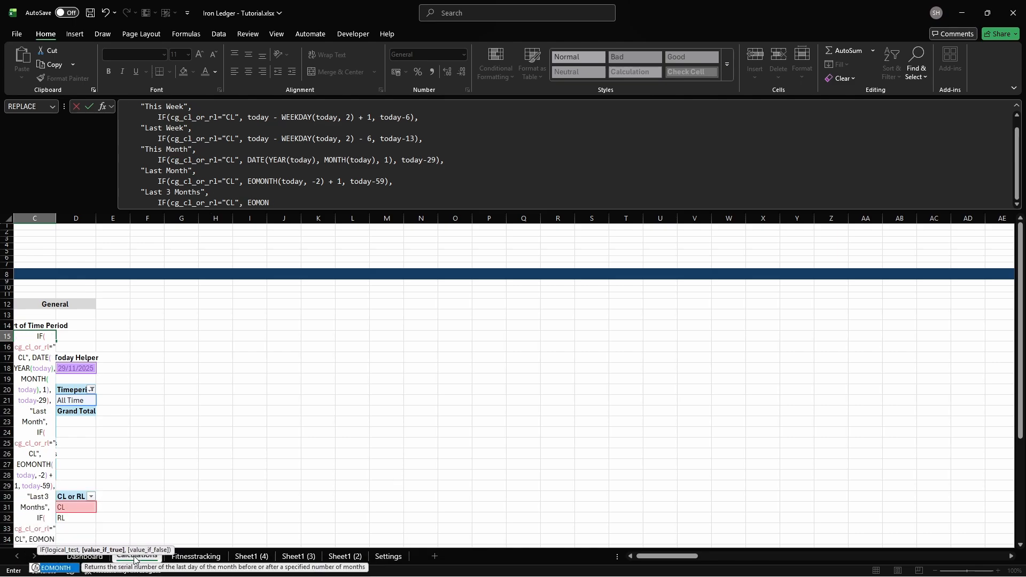
{"action": "type", "text": "TH(today, -4) + 1, today-89),"}
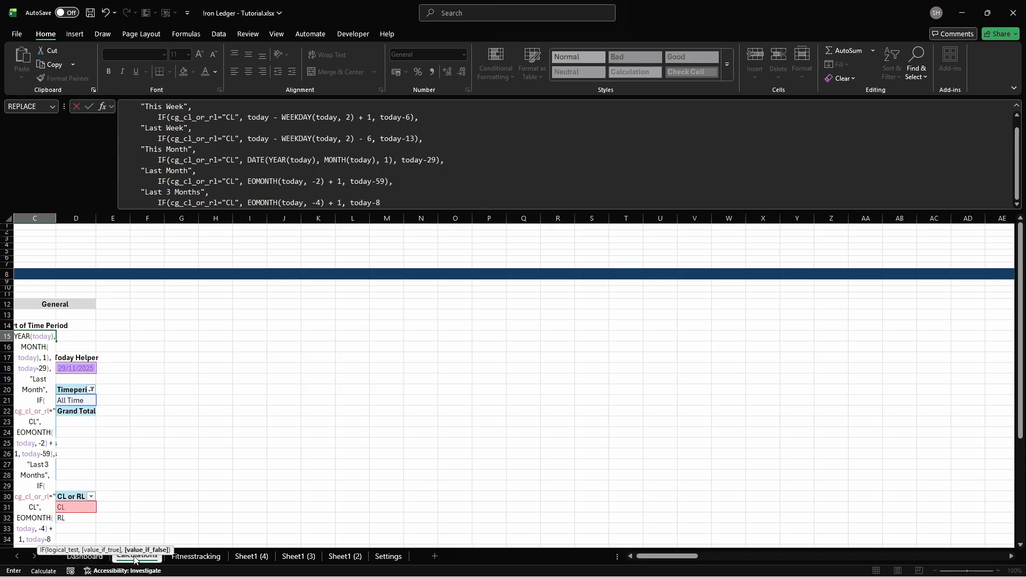
{"action": "key", "text": "alt+Return"}
Step: Add the "Last 6 Months" case to the SWITCH formula, returning IF(cg_cl_or_rl="CL", EOMONTH(today, -7) + 1, today-179)
{"action": "type", "text": "\"Last 6 Months\","}
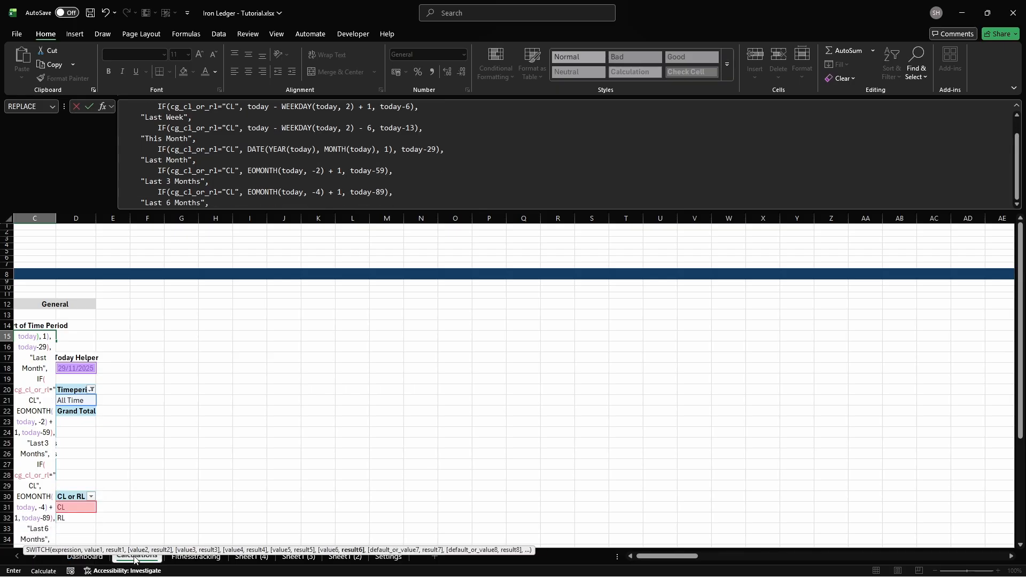
{"action": "key", "text": "alt+Return"}
{"action": "type", "text": "IF(cg_cl_or_rl=\"C"}
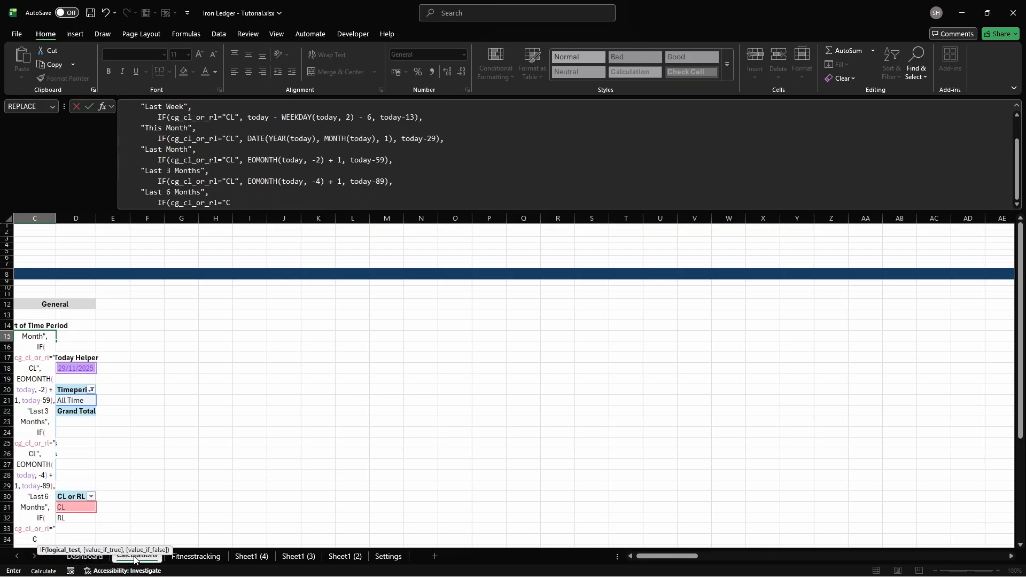
{"action": "type", "text": "L\", EOMONTH(today, -7) +"}
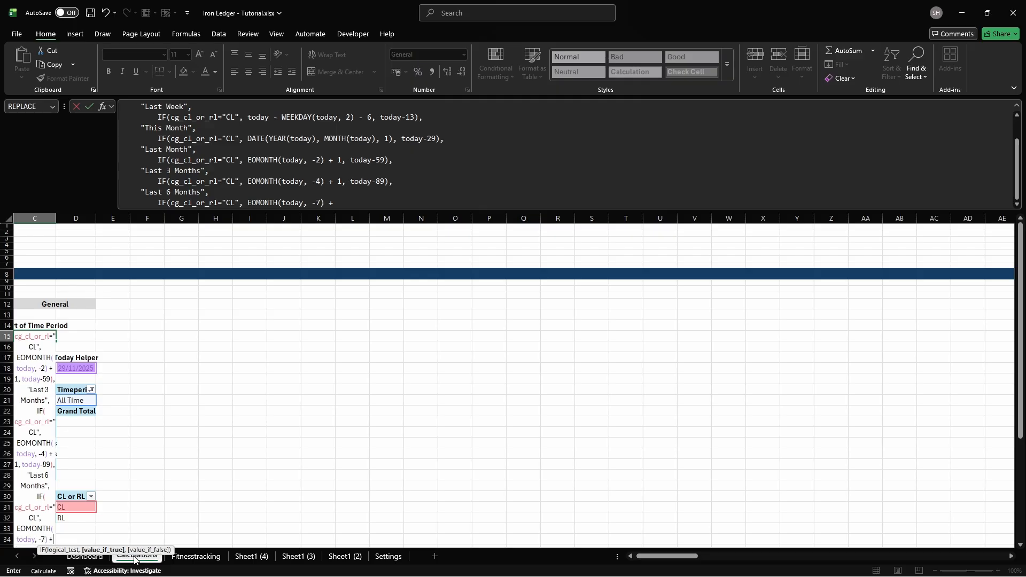
{"action": "type", "text": " 1, today-179),"}
{"action": "key", "text": "alt+Return"}
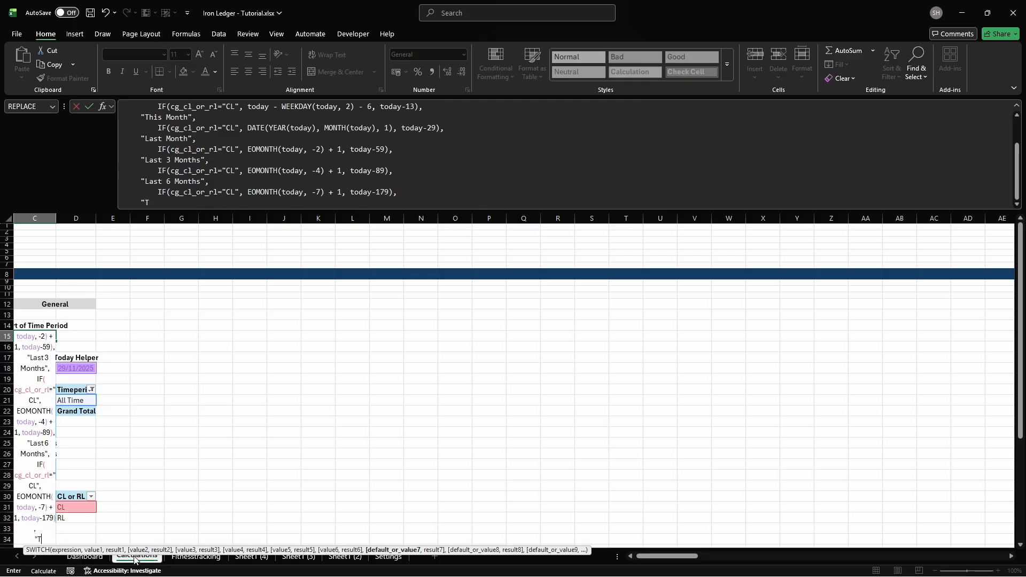
Step: Add the "This Year" case to the SWITCH formula, returning IF(cg_cl_or_rl="CL", DATE(YEAR(today), 1, 1), today-364)
{"action": "type", "text": "\"This Year\","}
{"action": "key", "text": "alt+Return"}
{"action": "type", "text": "IF(cg"}
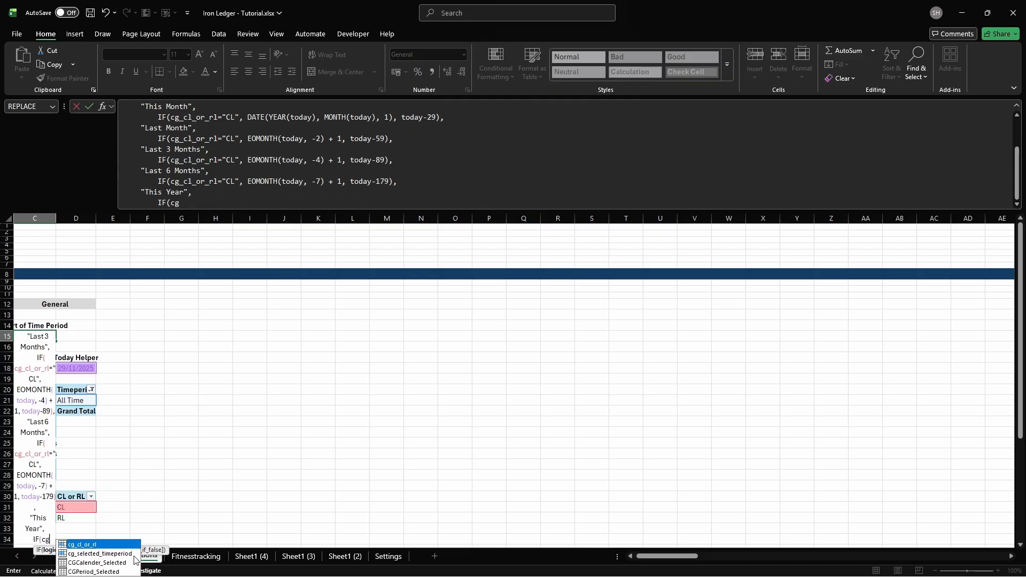
{"action": "type", "text": "_cl_or_rl=\"CL\", DATE(Y"}
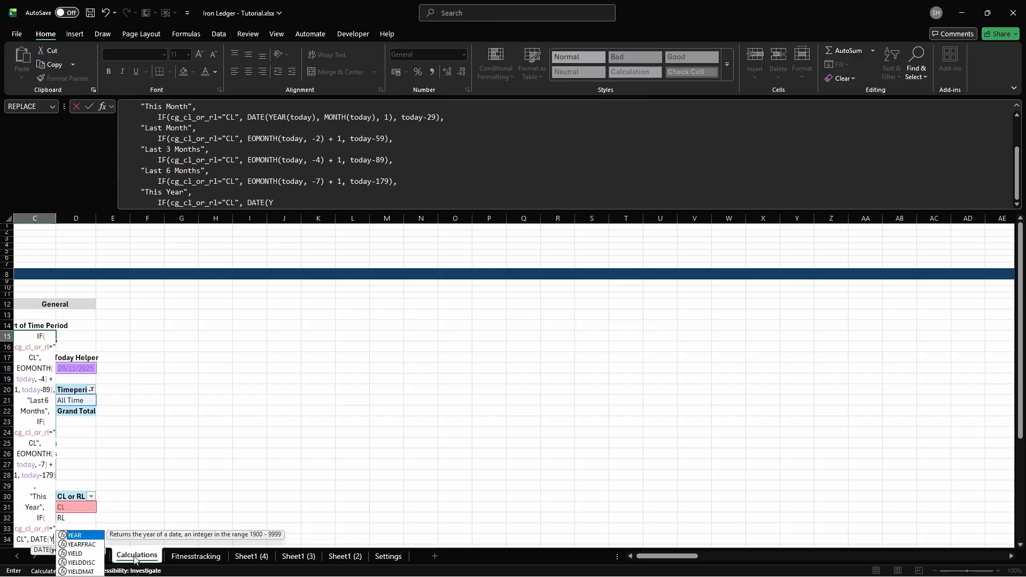
{"action": "type", "text": "EAR(today), 1, 1), today-364),"}
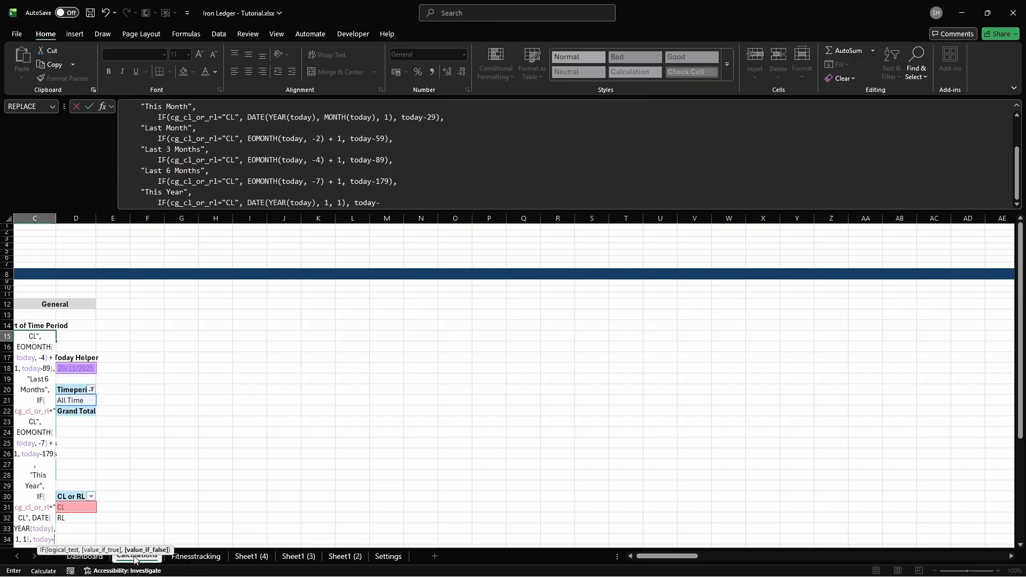
Step: Add the "All Time" case to the SWITCH formula, returning MIN(Fitnesstracking[Date])
{"action": "key", "text": "alt+Return"}
{"action": "type", "text": "\"All Time\", MIN"}
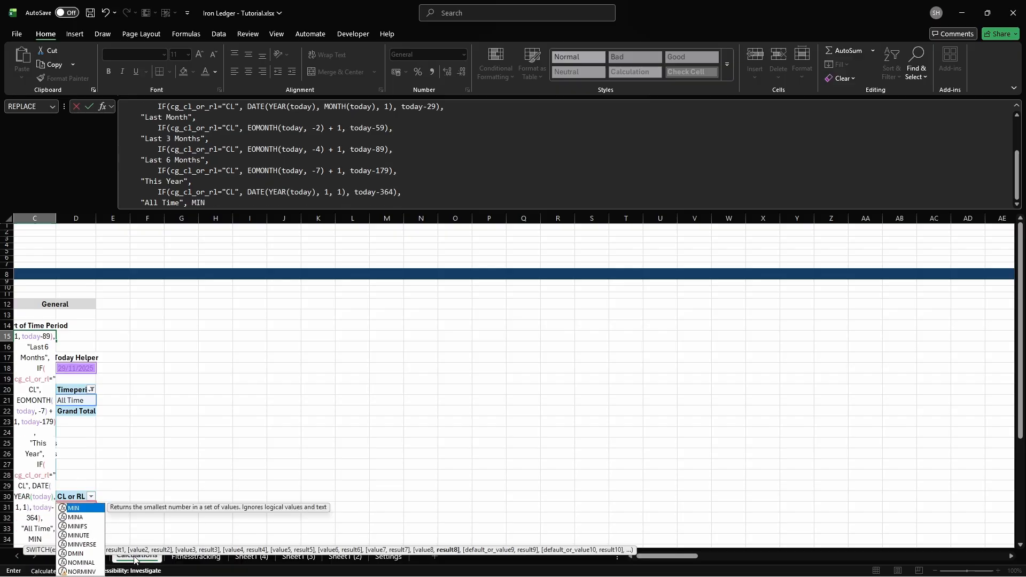
{"action": "type", "text": "(Fitnesstracking[Date]),"}
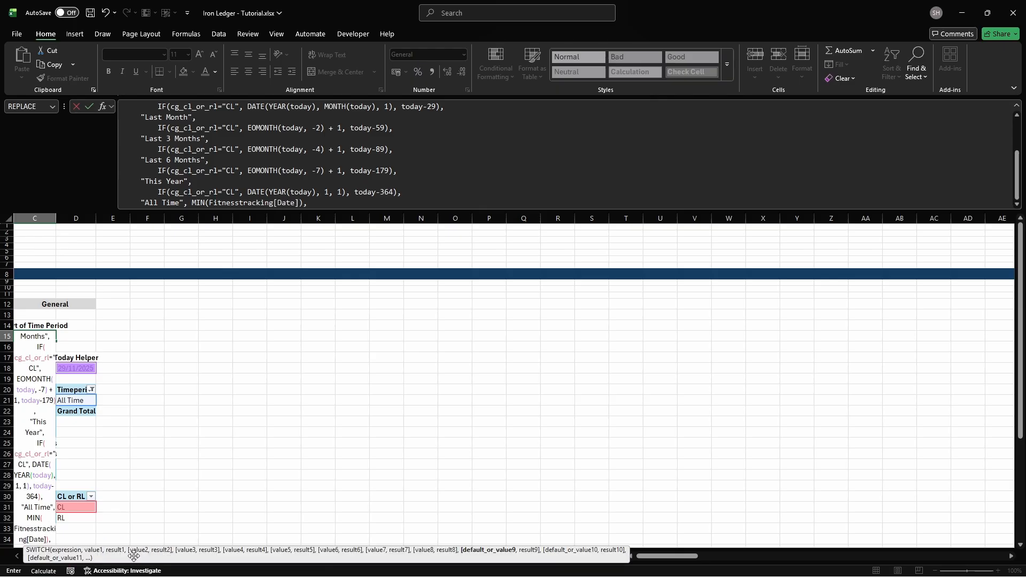
Step: Add the "Custom" case returning d_custom_startDate, then close and commit the SWITCH formula in C15
{"action": "key", "text": "alt+Return"}
{"action": "type", "text": "\"Cus"}
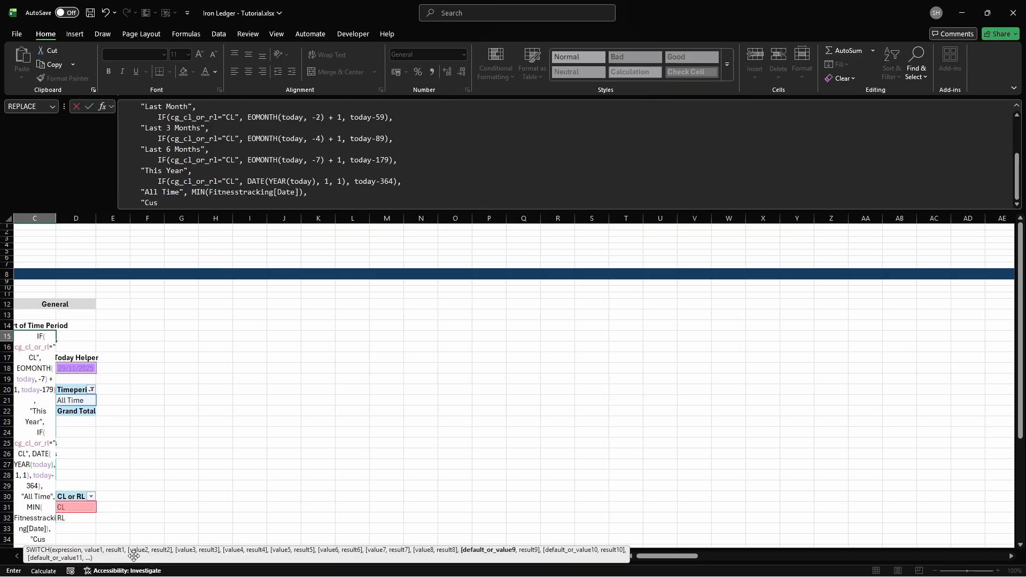
{"action": "type", "text": "tom\", d_custom_startD"}
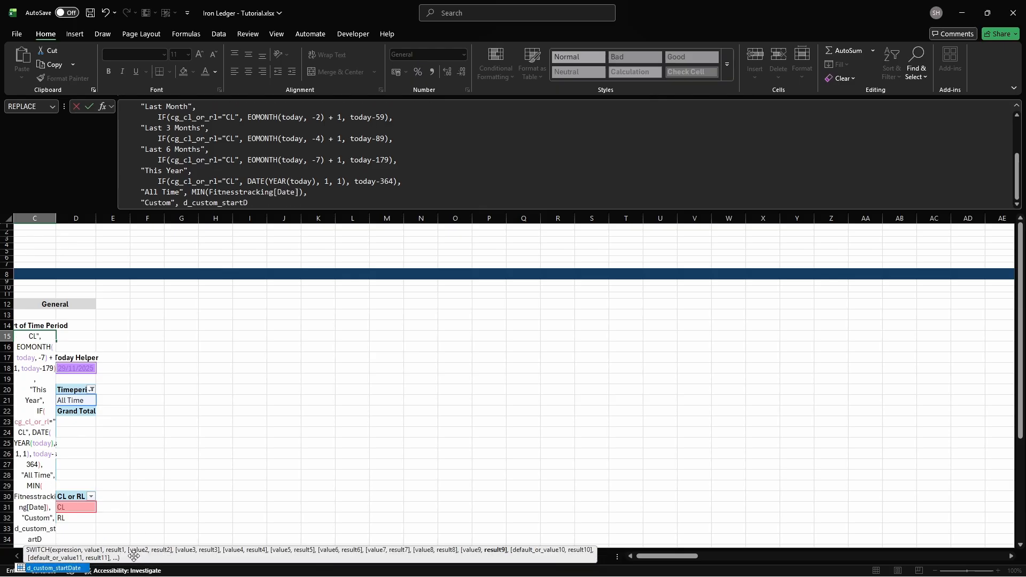
{"action": "type", "text": "ate"}
{"action": "key", "text": "alt+Return"}
{"action": "type", "text": ")"}
{"action": "key", "text": "ctrl+Return"}
Step: Define the workbook name cg_start_timeperiod for cell C15 on the Calculations sheet
{"action": "key", "text": "ctrl+F3"}
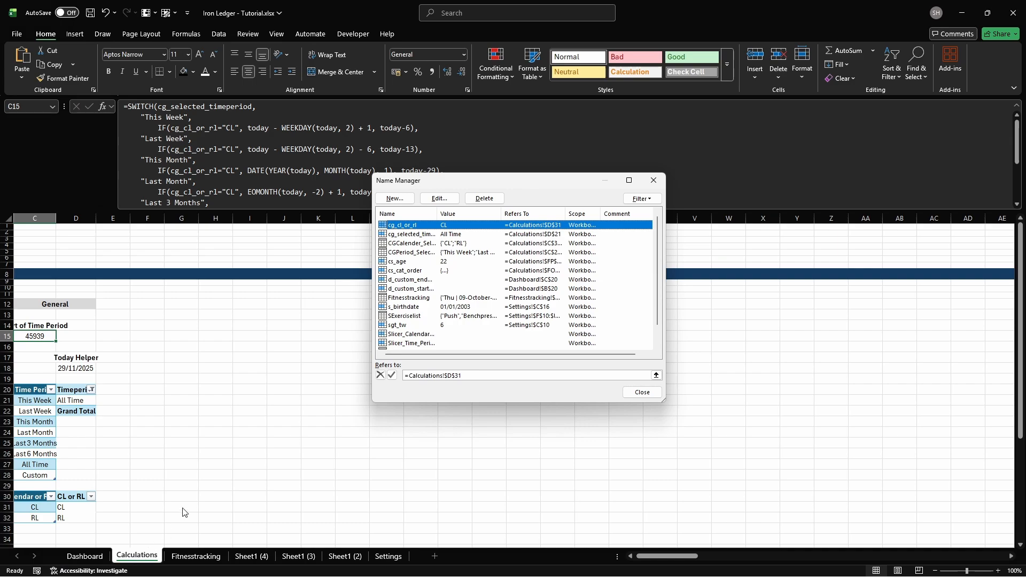
{"action": "left_click", "coordinate": [394, 199]}
{"action": "type", "text": "cg_st"}
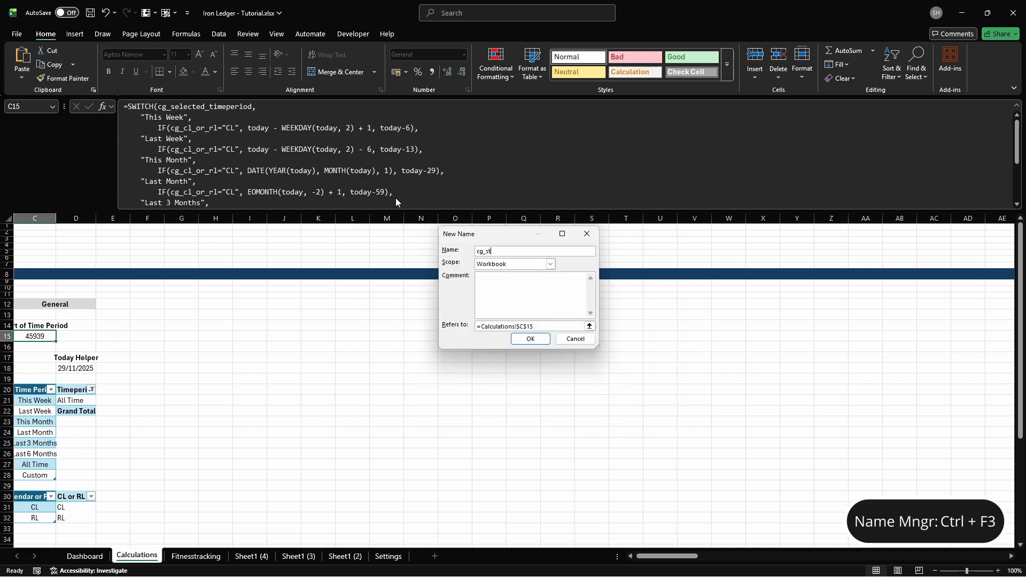
{"action": "type", "text": "art_timeperiod"}
{"action": "key", "text": "Return"}
{"action": "key", "text": "Escape"}
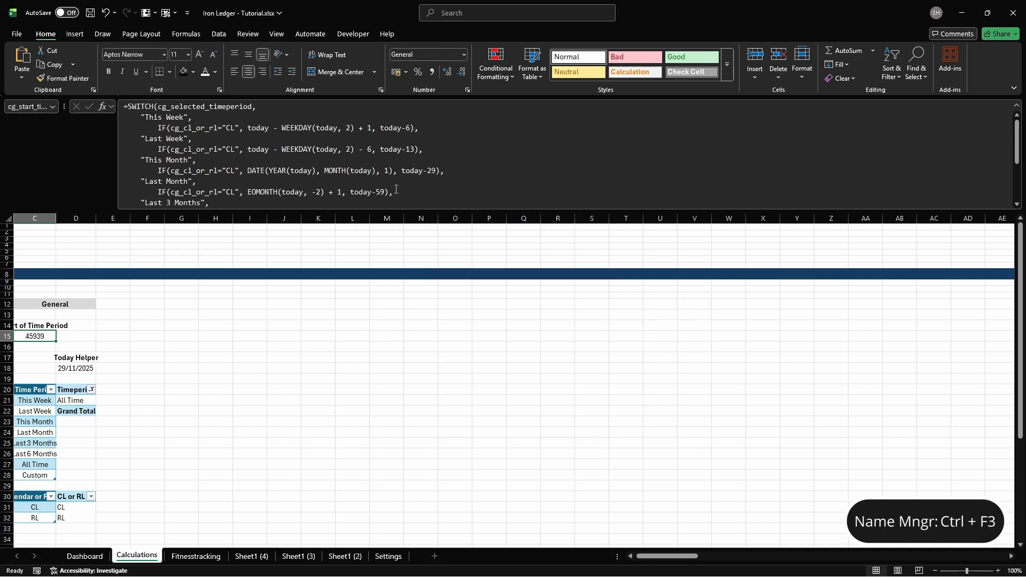
Step: Format C15 as a short date and autofit the column widths across the Calculations sheet
{"action": "left_click", "coordinate": [457, 55]}
{"action": "left_click", "coordinate": [437, 175]}
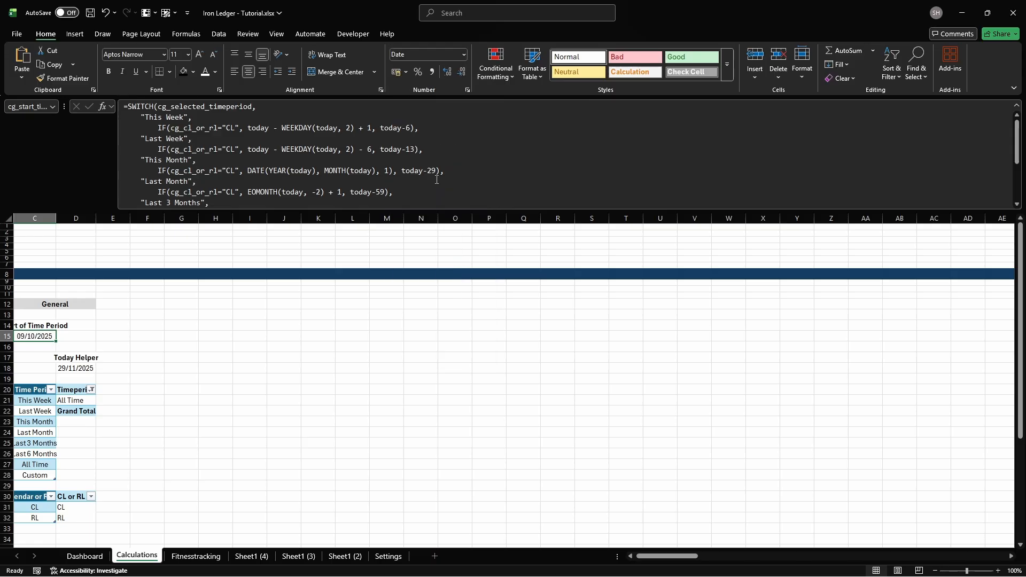
{"action": "key", "text": "Down"}
{"action": "key", "text": "ctrl+a"}
{"action": "key", "text": "alt+h"}
{"action": "key", "text": "o"}
{"action": "key", "text": "i"}
Step: Enter the heading "Time Period Display" in D14, beside the Start of Time Period heading
{"action": "key", "text": "Tab"}
{"action": "key", "text": "Up"}
{"action": "key", "text": "Up"}
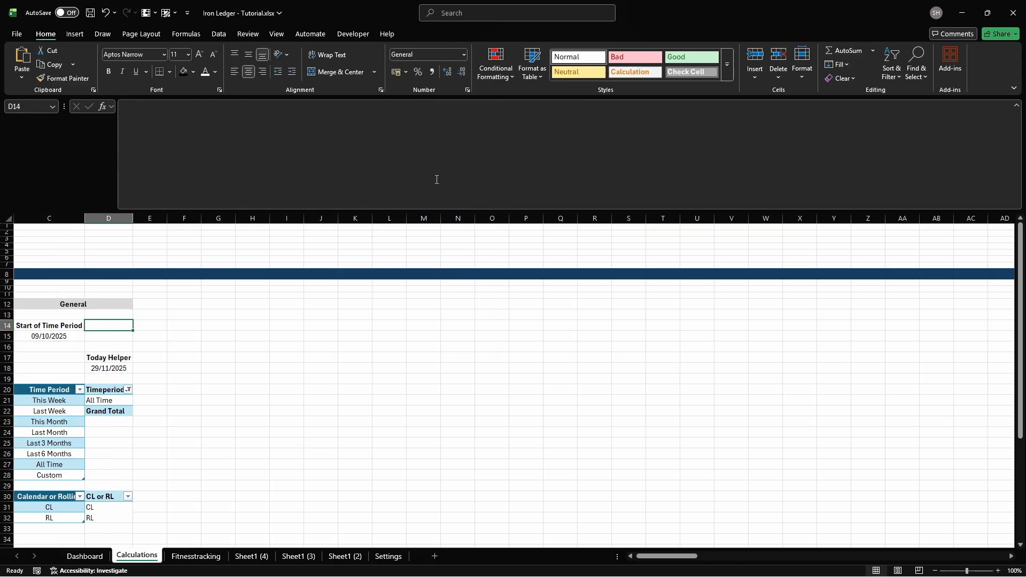
{"action": "type", "text": "Time Period Display"}
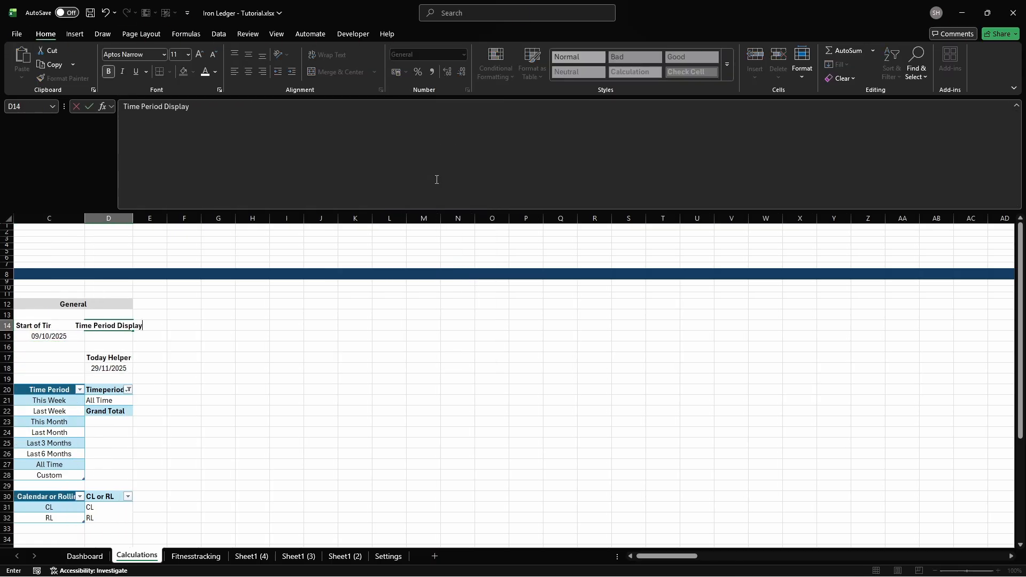
{"action": "key", "text": "Return"}
Step: Start a D15 formula joining cg_start_timeperiod's two-digit DAY, two-digit MONTH and YEAR with "/", followed by the separator " - "
{"action": "type", "text": "=TEXT(DAY(cg_"}
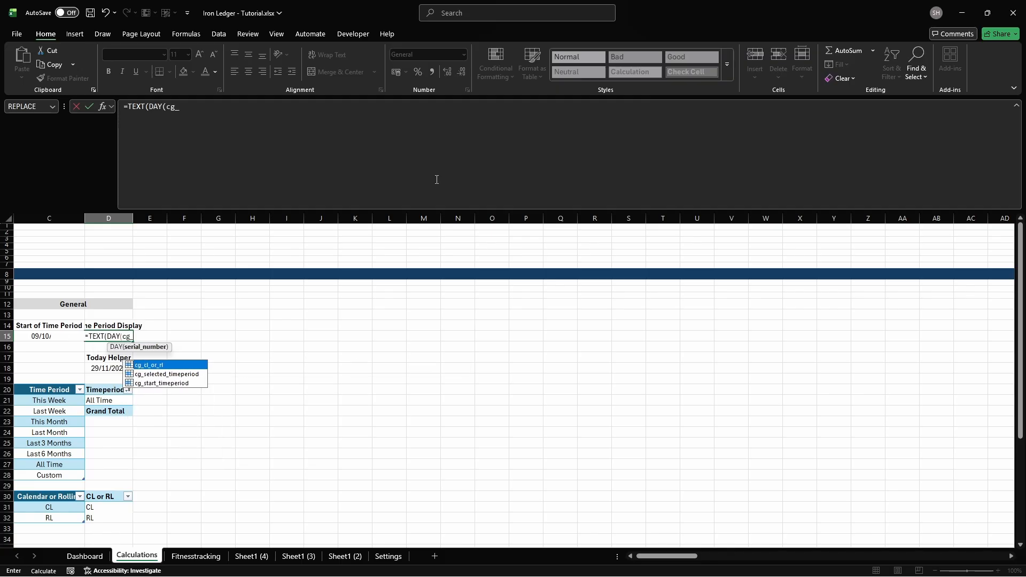
{"action": "type", "text": "start_timeperiod),\"00\")&\"/\"&T"}
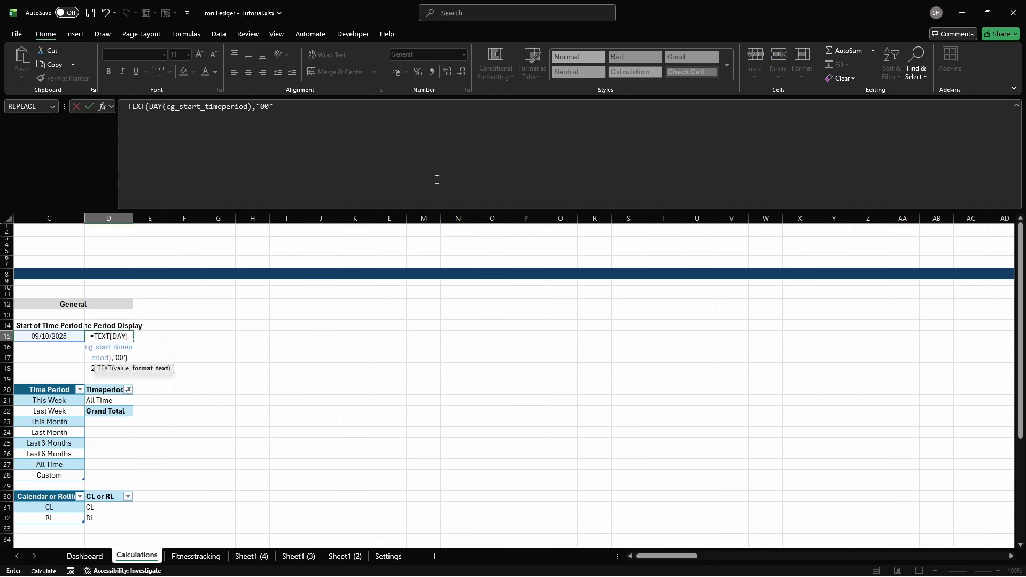
{"action": "type", "text": "EXT(MONTH(cg_start"}
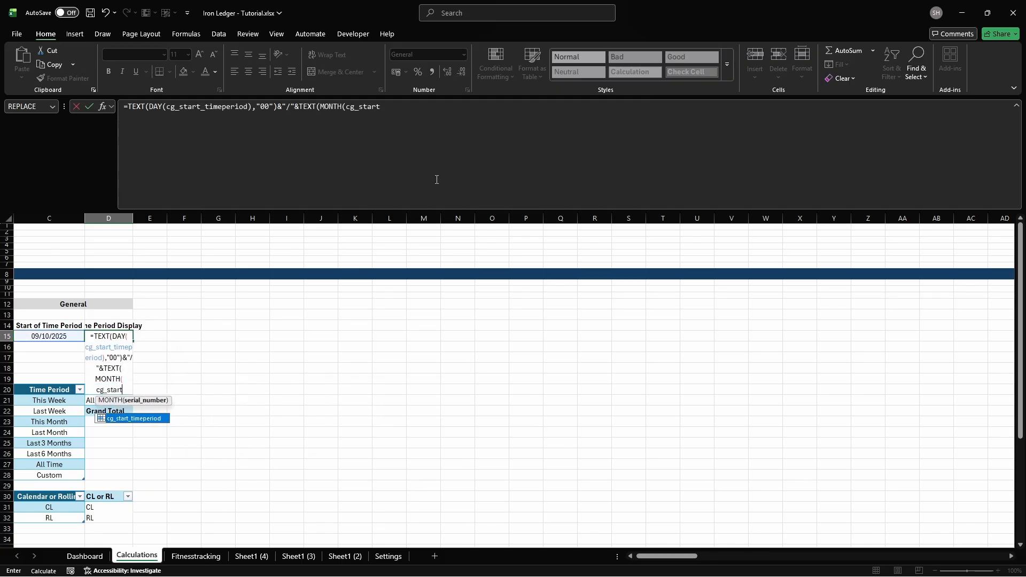
{"action": "type", "text": "_timeperiod),\"00\")&\"/\"&YE"}
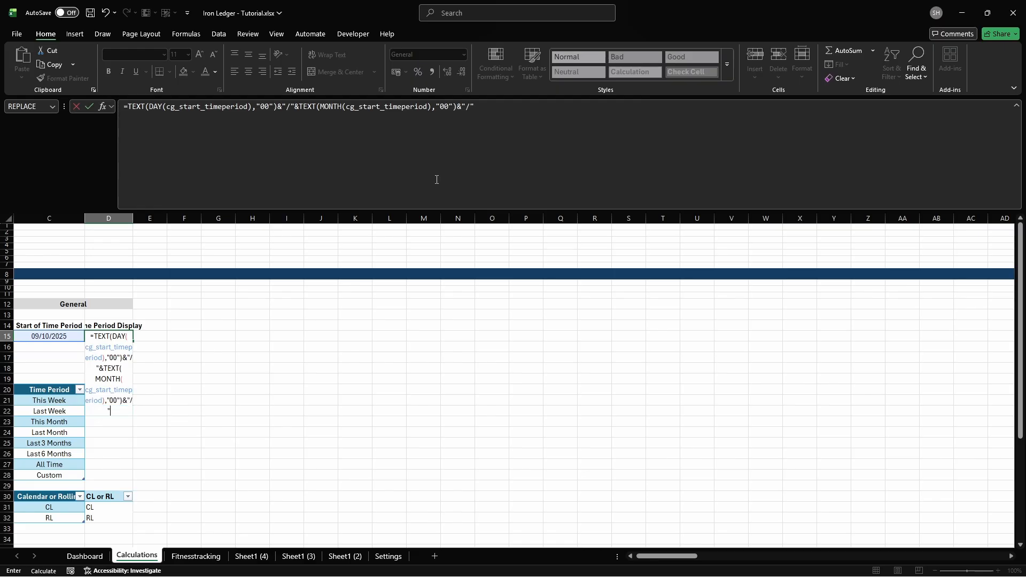
{"action": "type", "text": "AR(cg_start_timep"}
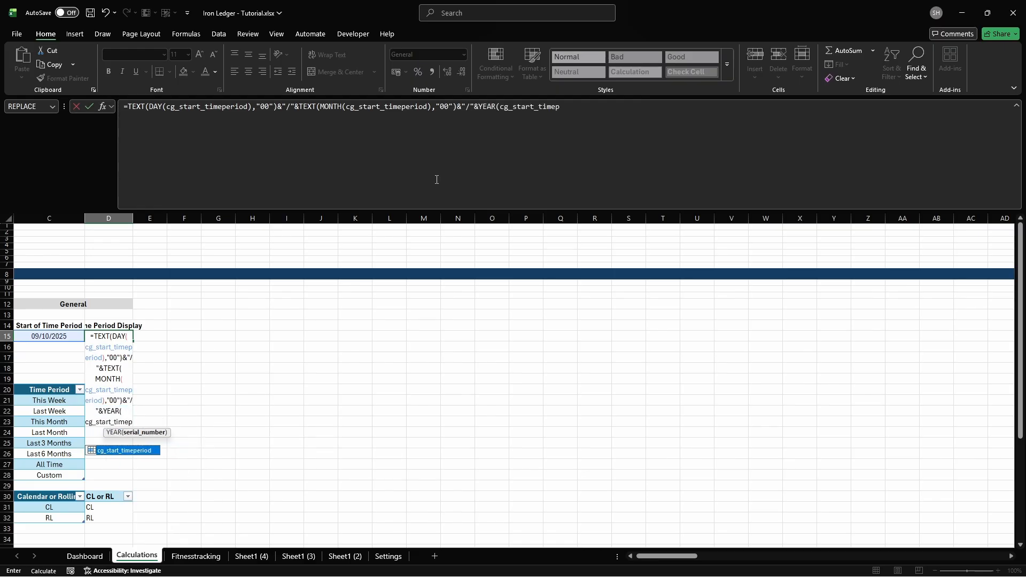
{"action": "type", "text": "eriod)&\" - \"&"}
{"action": "key", "text": "alt+Return"}
Step: Complete the D15 formula with cg_end_timeperiod's two-digit DAY, two-digit MONTH and YEAR joined by "/", and commit it
{"action": "type", "text": "TEXT(DA"}
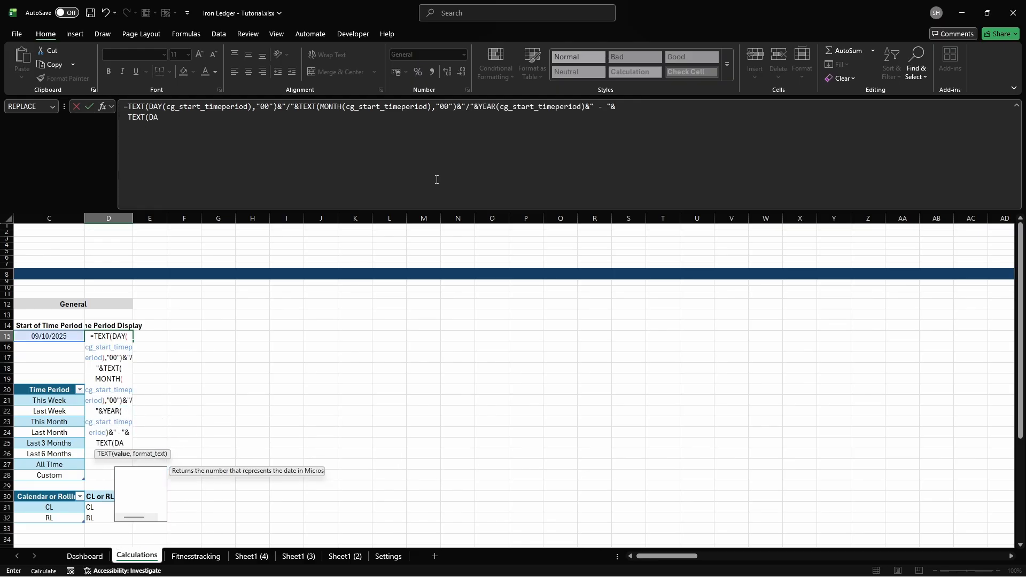
{"action": "type", "text": "Y(cg_end_timeperiod),\"00\")&\"/\"&TE"}
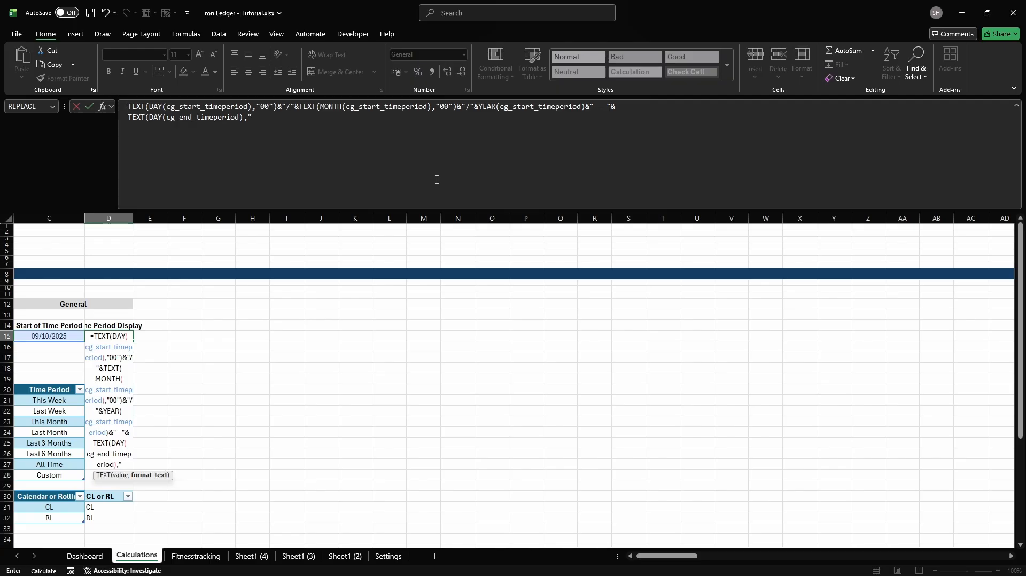
{"action": "type", "text": "XT(MONTH(cg_"}
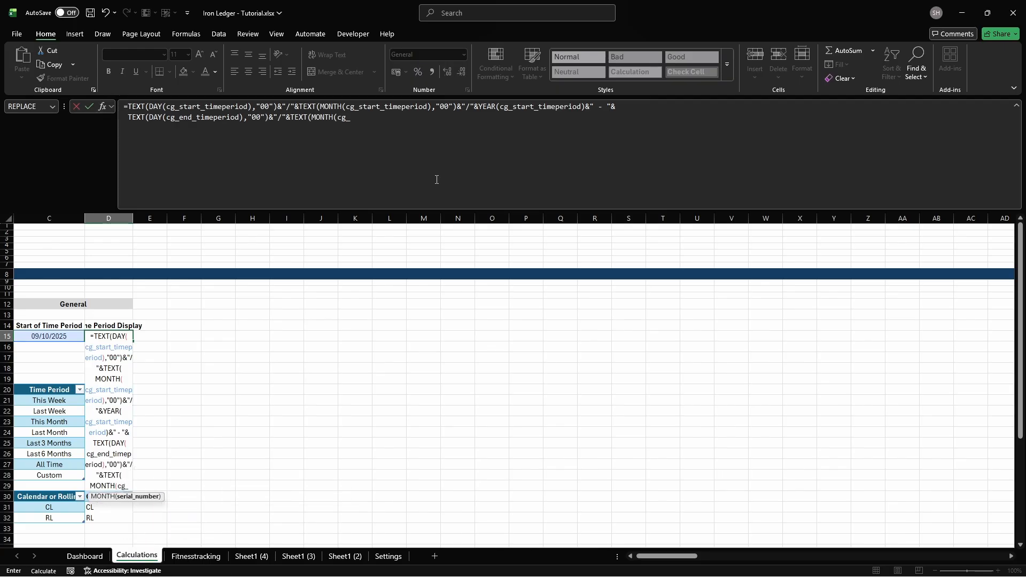
{"action": "type", "text": "end_timeperiod),\"00\")&\"/\"&YEAR(cg_end_t"}
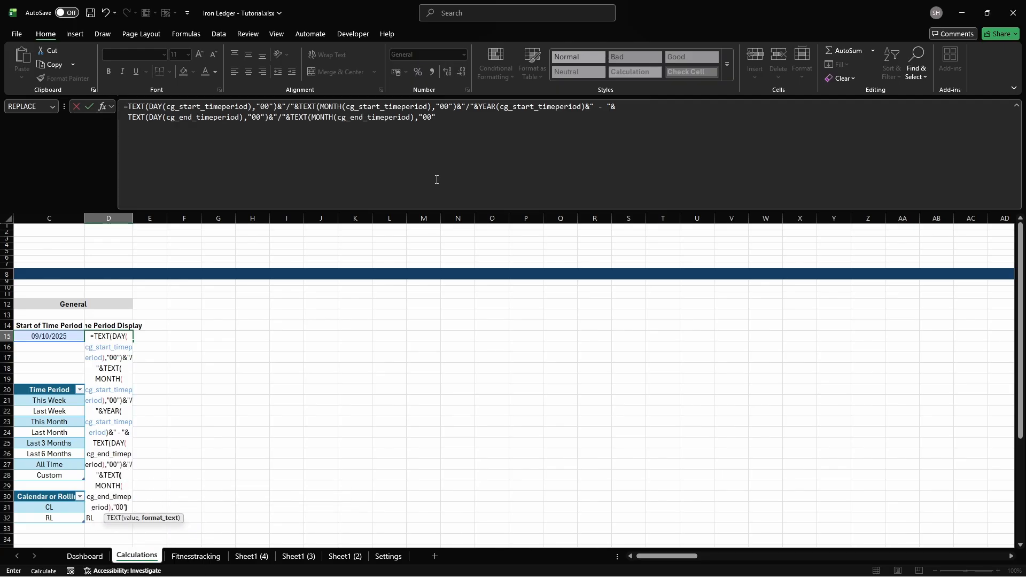
{"action": "type", "text": "imeperiod)"}
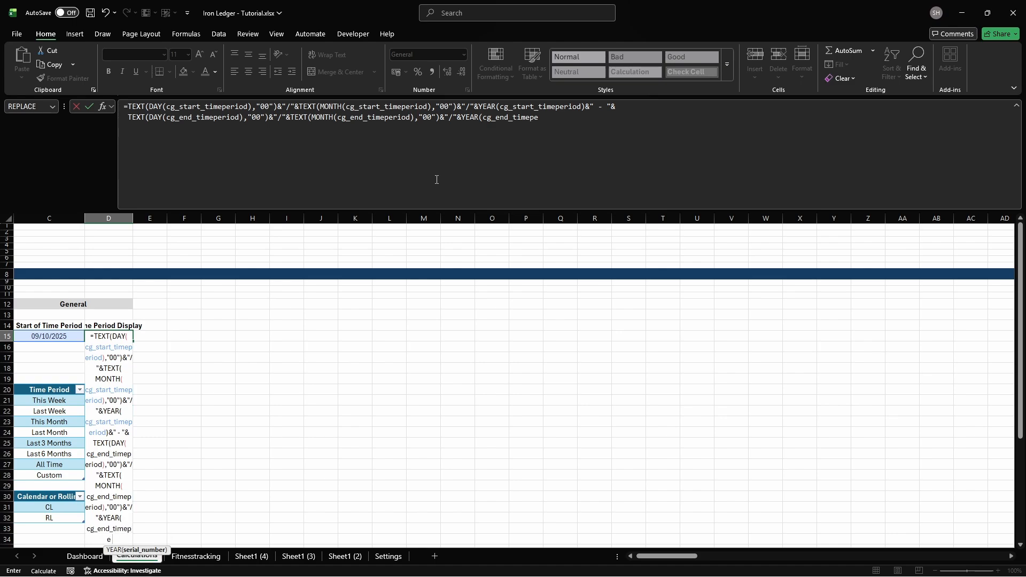
{"action": "key", "text": "Return"}
Step: Define the workbook name cg_timeperiod_display for cell D15 on the Calculations sheet
{"action": "key", "text": "Up"}
{"action": "key", "text": "ctrl+F3"}
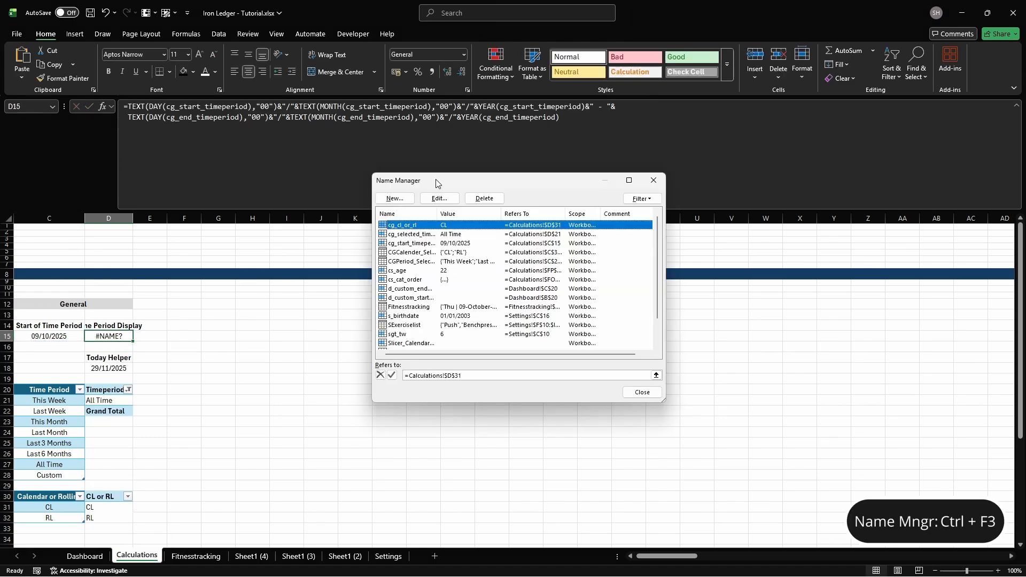
{"action": "left_click", "coordinate": [404, 198]}
{"action": "type", "text": "cg_timeperiod_d"}
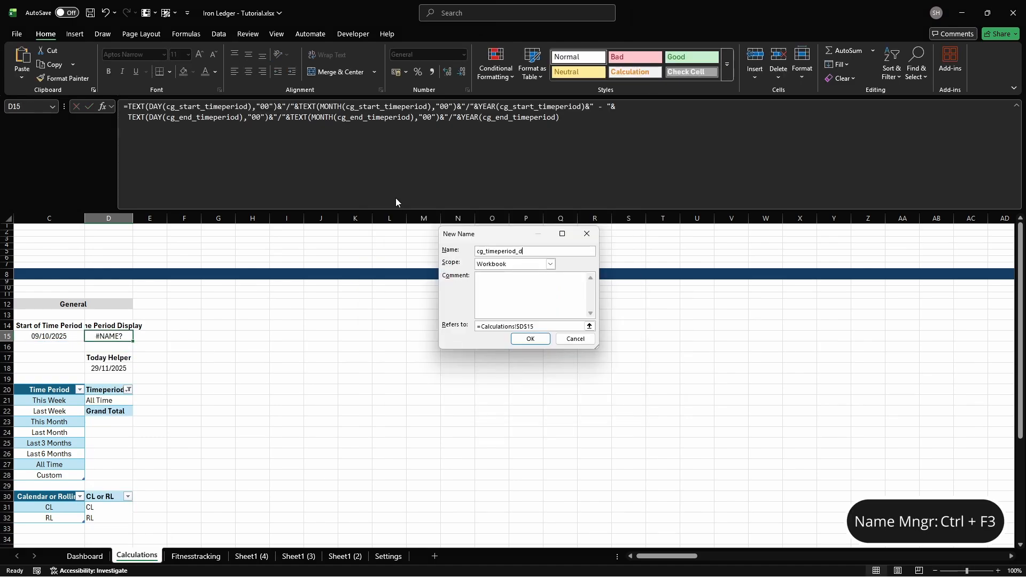
{"action": "type", "text": "isplay"}
{"action": "key", "text": "Return"}
{"action": "key", "text": "Escape"}
Step: Apply the custom number format dd/mm/yyyy to the time period display cell D15
{"action": "key", "text": "ctrl+1"}
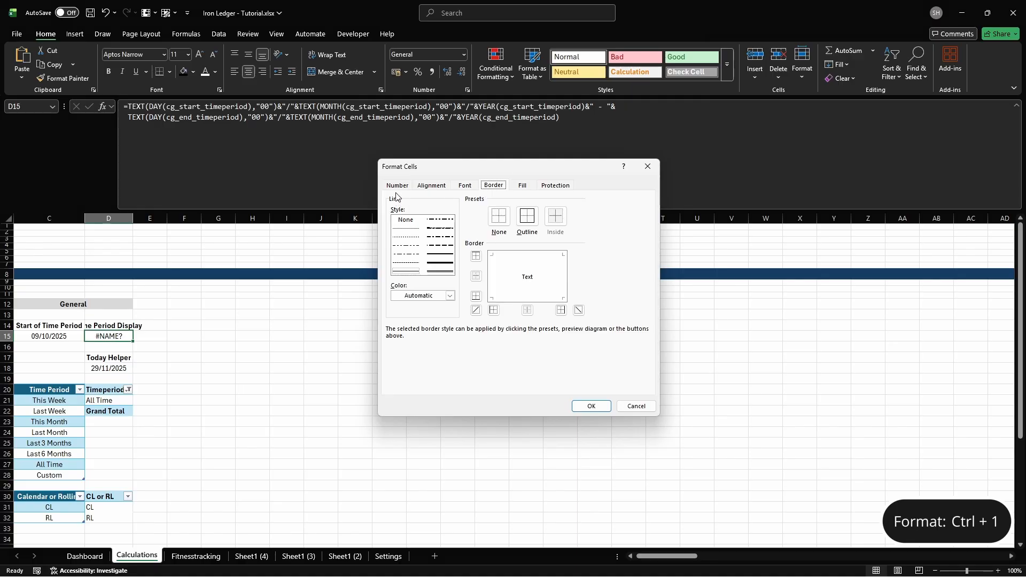
{"action": "left_click", "coordinate": [397, 186]}
{"action": "left_click", "coordinate": [400, 286]}
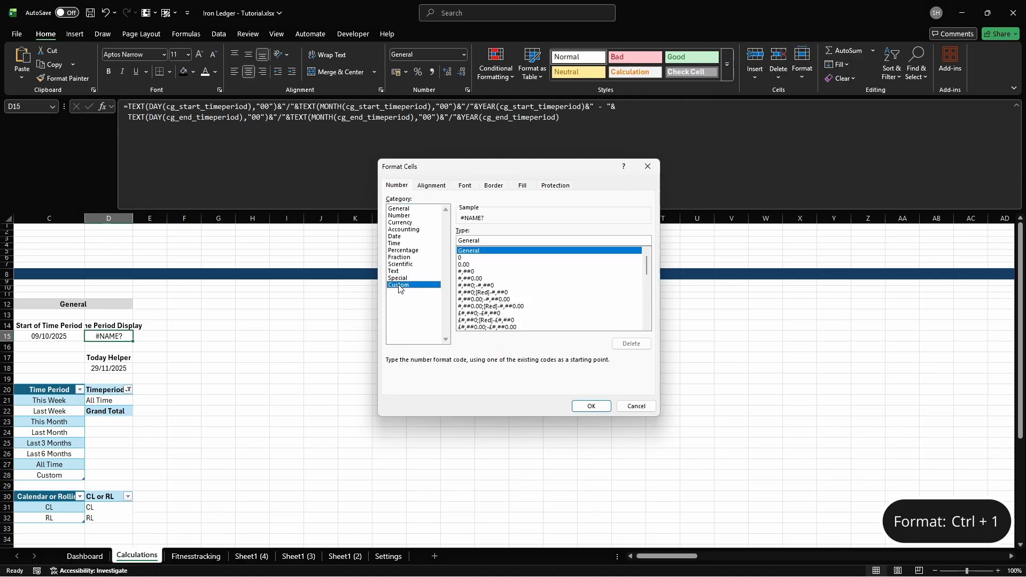
{"action": "double_click", "coordinate": [632, 241]}
{"action": "type", "text": "dd/mm/yyyy"}
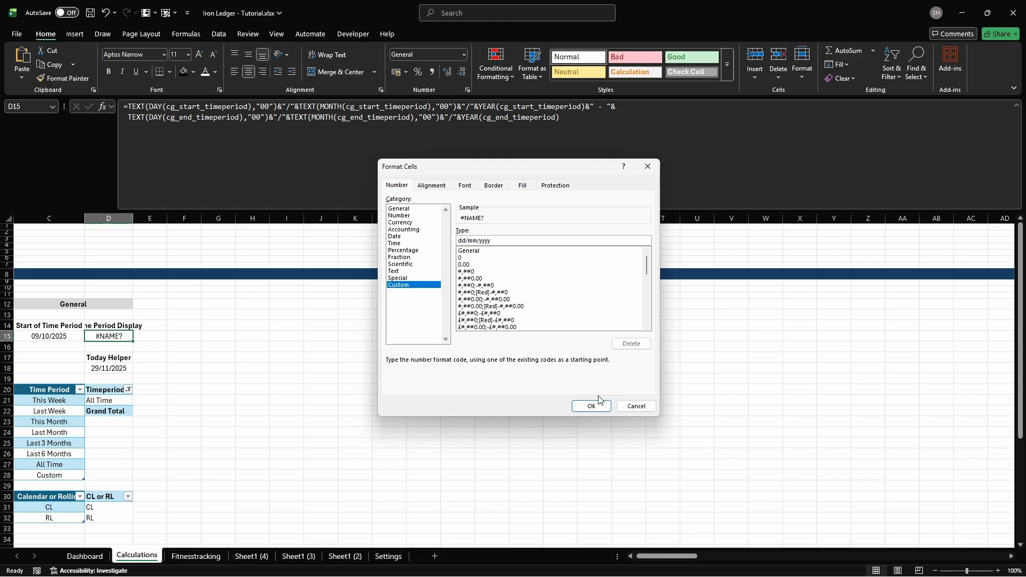
{"action": "left_click", "coordinate": [591, 406]}
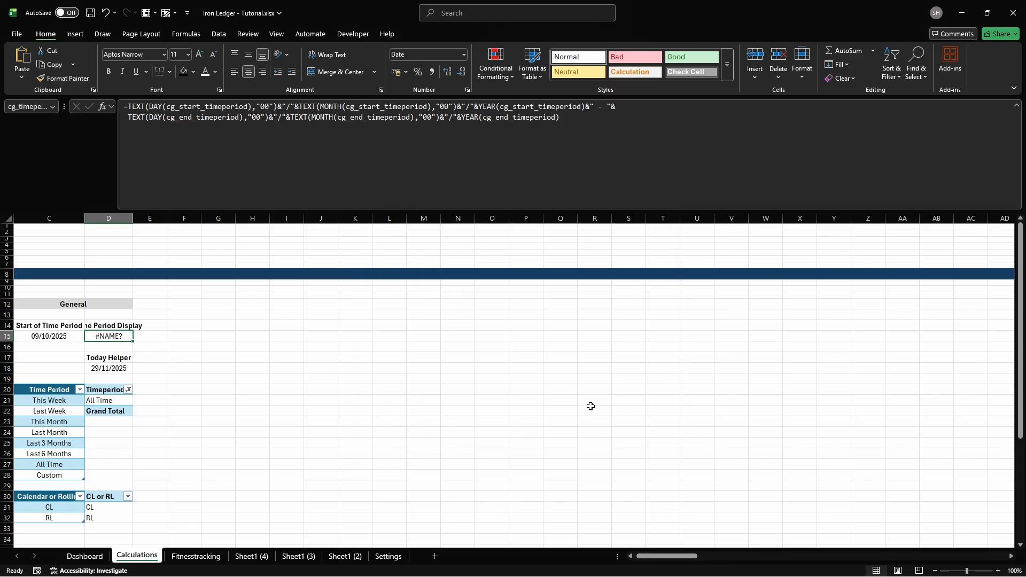
Step: Enter the heading "End of Time Period" in C17
{"action": "key", "text": "Down"}
{"action": "key", "text": "Down"}
{"action": "key", "text": "Left"}
{"action": "type", "text": "En"}
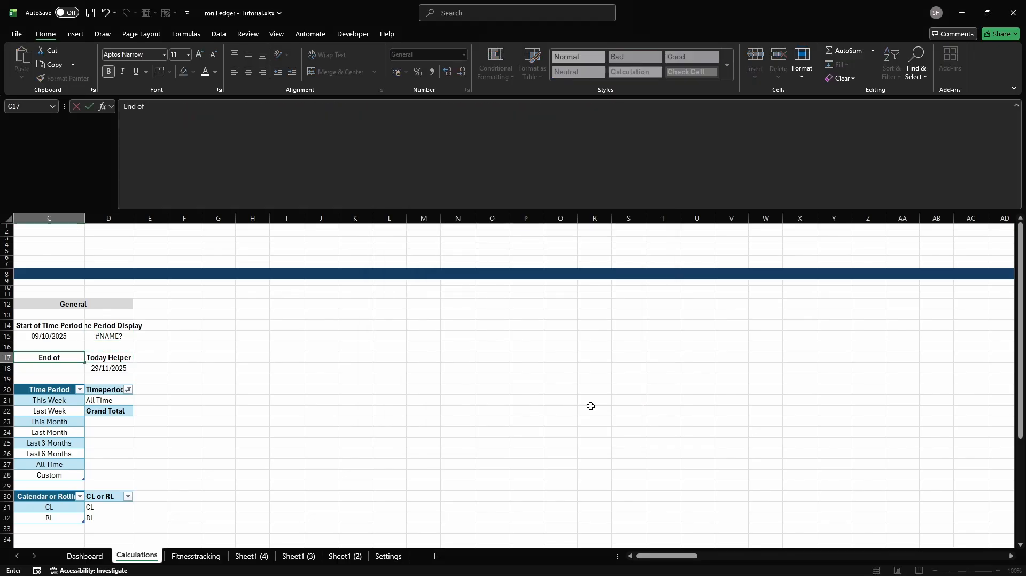
{"action": "key", "text": "Return"}
Step: Start a SWITCH formula in C18 with cg_selected_timeperiod as its expression
{"action": "type", "text": "=sw"}
{"action": "key", "text": "Tab"}
{"action": "type", "text": "cg_selected_t"}
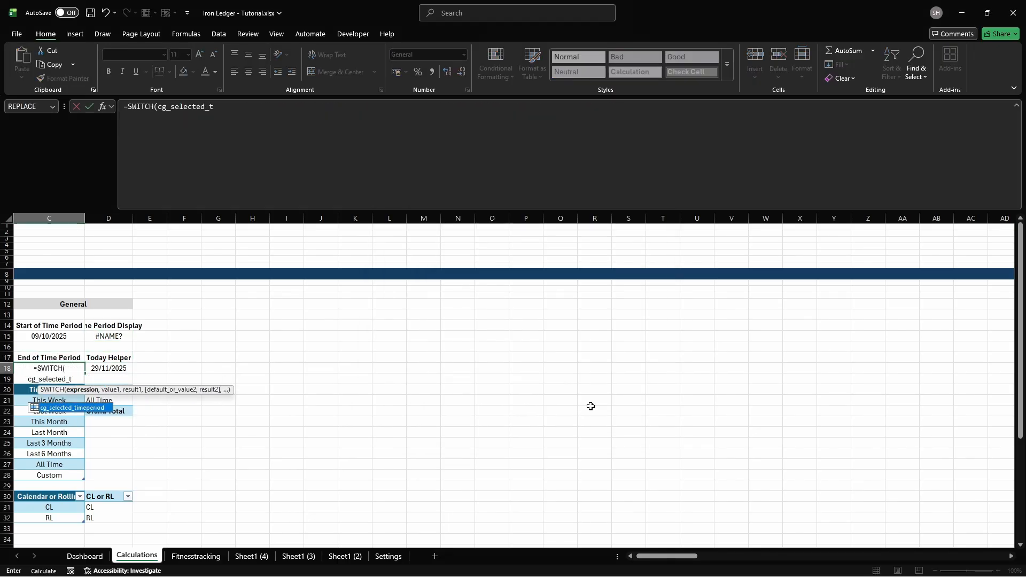
{"action": "key", "text": "Tab"}
{"action": "type", "text": ",     "}
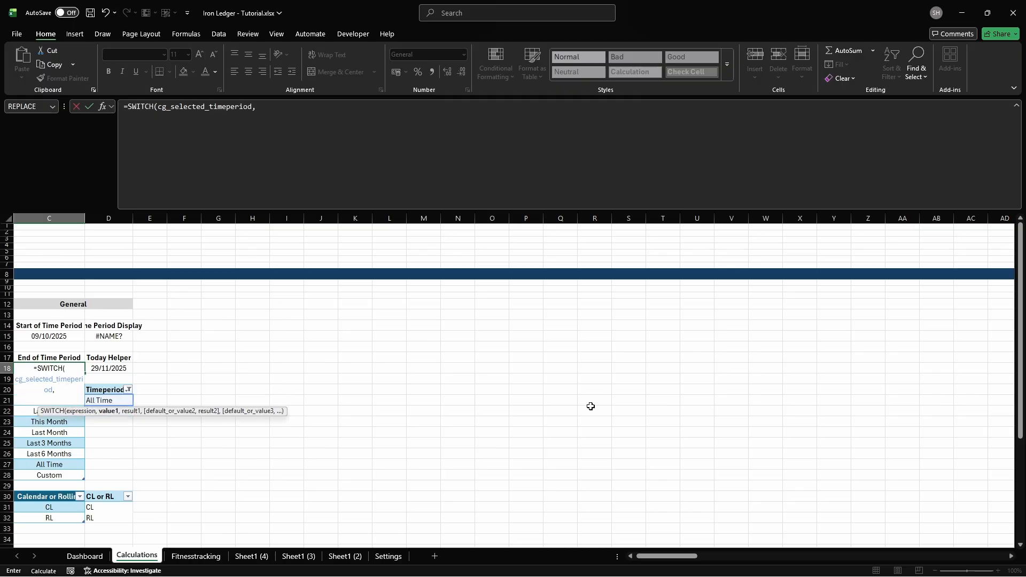
Step: Add the "This Week" case to the C18 SWITCH formula, returning IF(cg_cl_or_rl="CL", cg_start_timeperiod + 6, today)
{"action": "type", "text": "\"This Week\","}
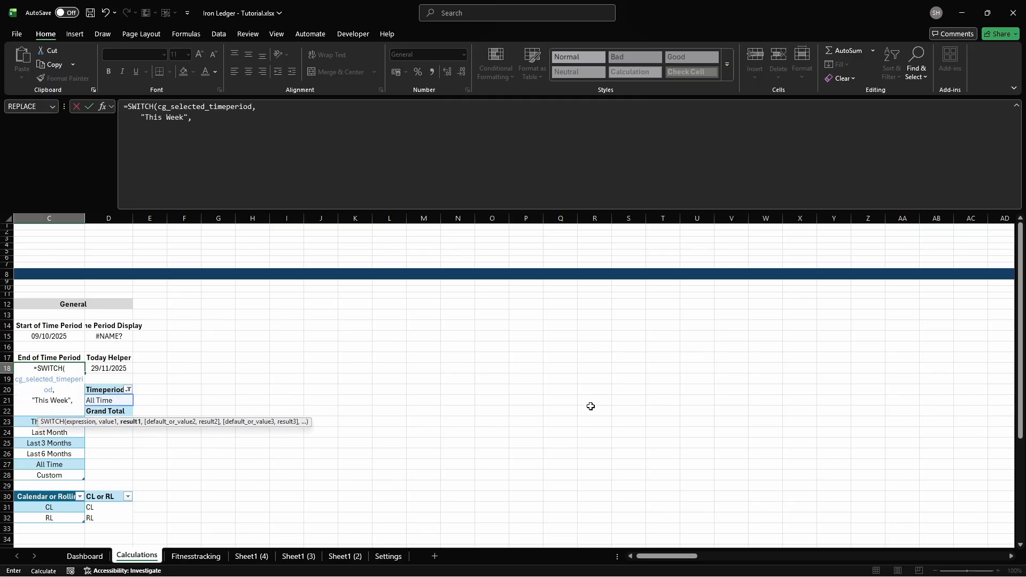
{"action": "key", "text": "alt+Return"}
{"action": "type", "text": "IF(cg_cl_or_rl=\"CL\", cg_start_timeper"}
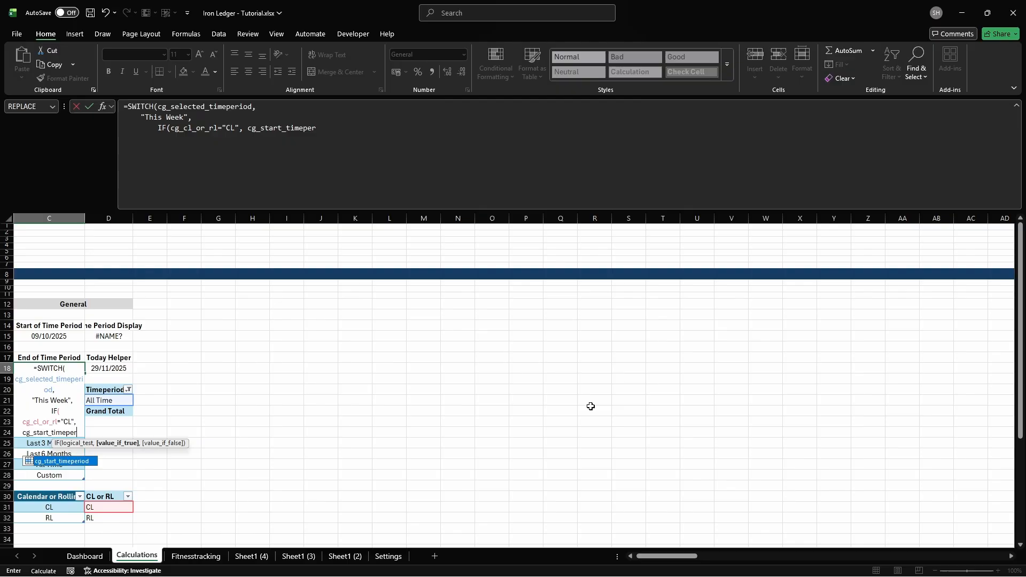
{"action": "key", "text": "Tab"}
{"action": "type", "text": "+ 6, today),"}
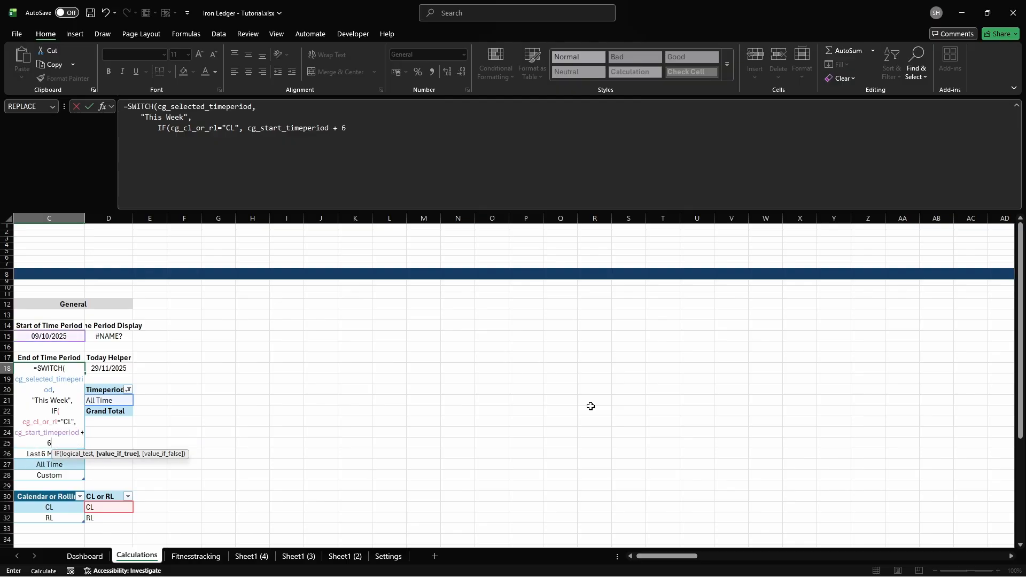
Step: Add the "Last Week" case to the C18 SWITCH formula, returning IF(cg_cl_or_rl="CL", cg_start_timeperiod + 6, today-7)
{"action": "key", "text": "alt+Return"}
{"action": "type", "text": "\"Last Week\""}
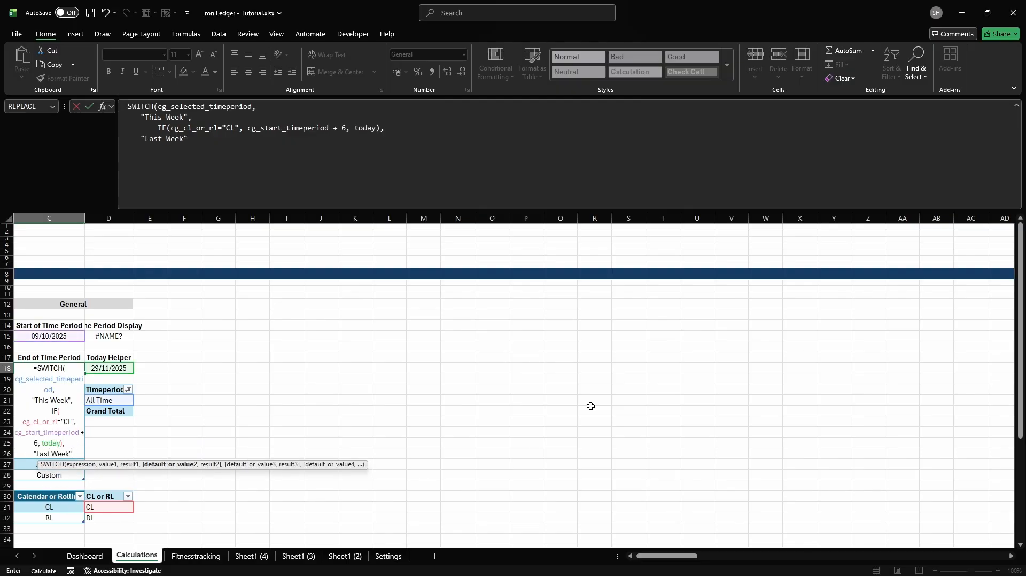
{"action": "type", "text": ","}
{"action": "key", "text": "alt+Return"}
{"action": "type", "text": "IF(cg_cl_or"}
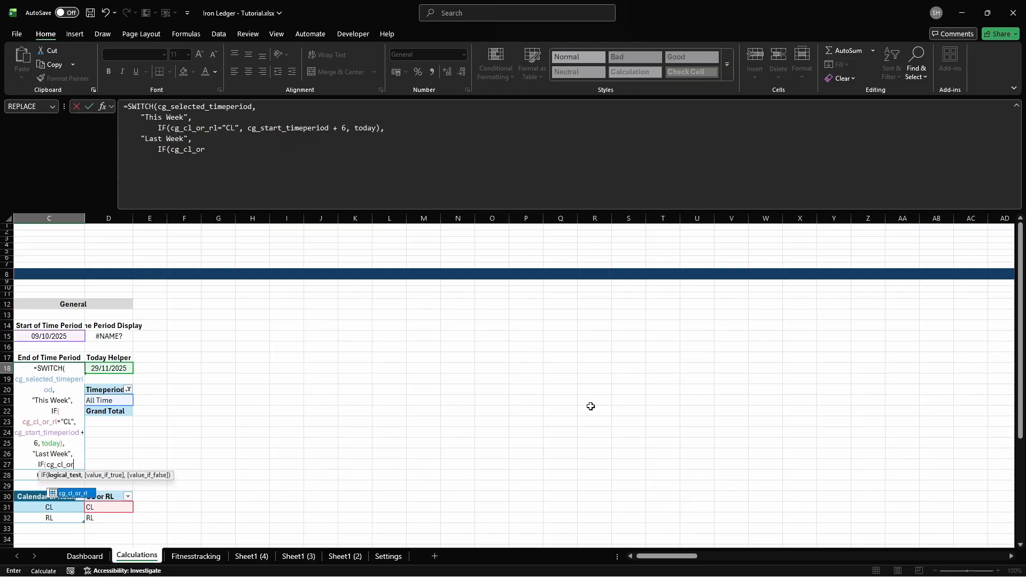
{"action": "type", "text": "_rl=\"CL\", cg_start_ti"}
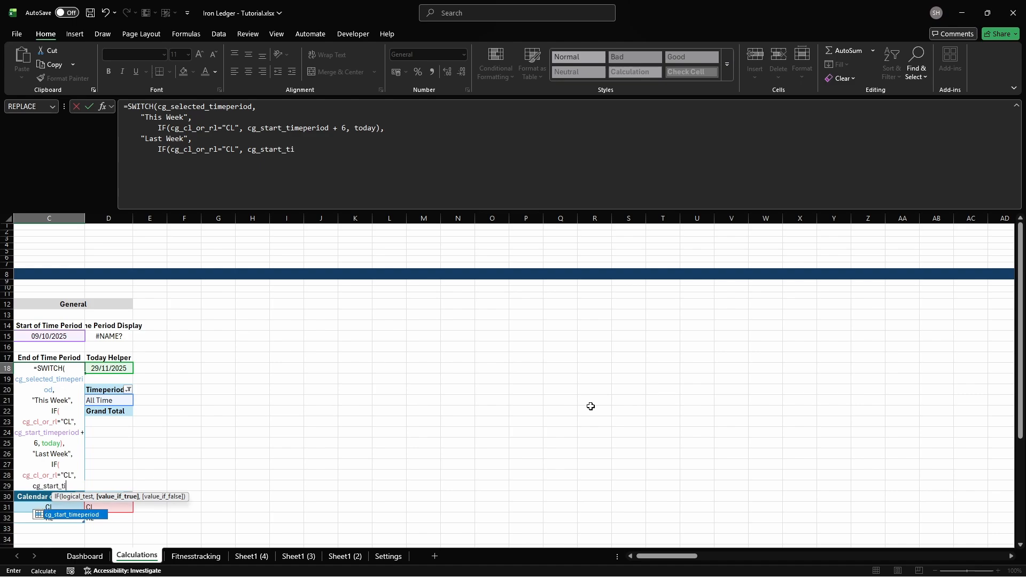
{"action": "type", "text": "meperiod + 6, today-"}
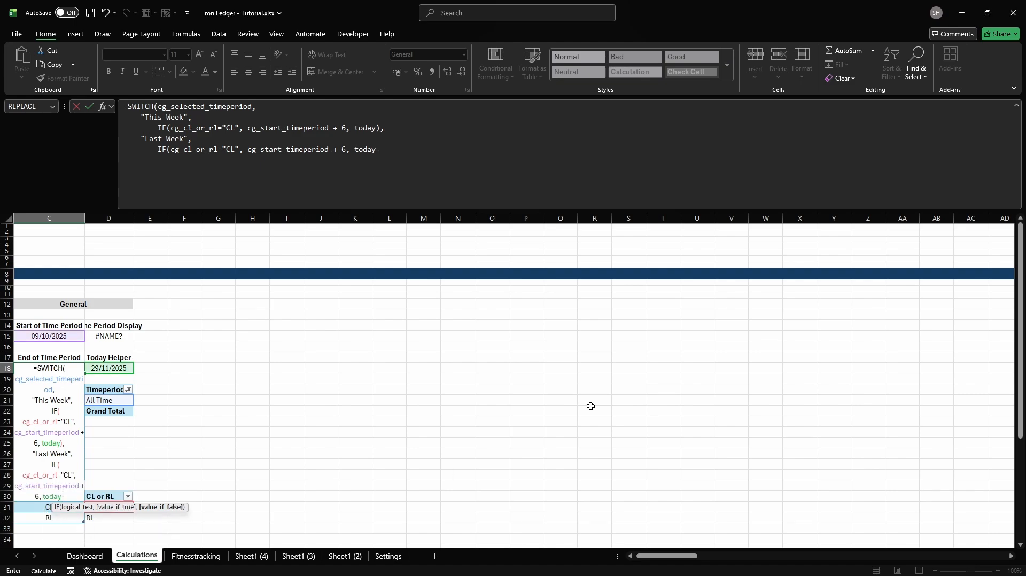
{"action": "type", "text": "7),     "}
Step: Add the "This Month" case to the C18 SWITCH formula, returning IF(cg_cl_or_rl="CL", EOMONTH(cg_start_timeperiod, 0), today)
{"action": "type", "text": "\"This Mo"}
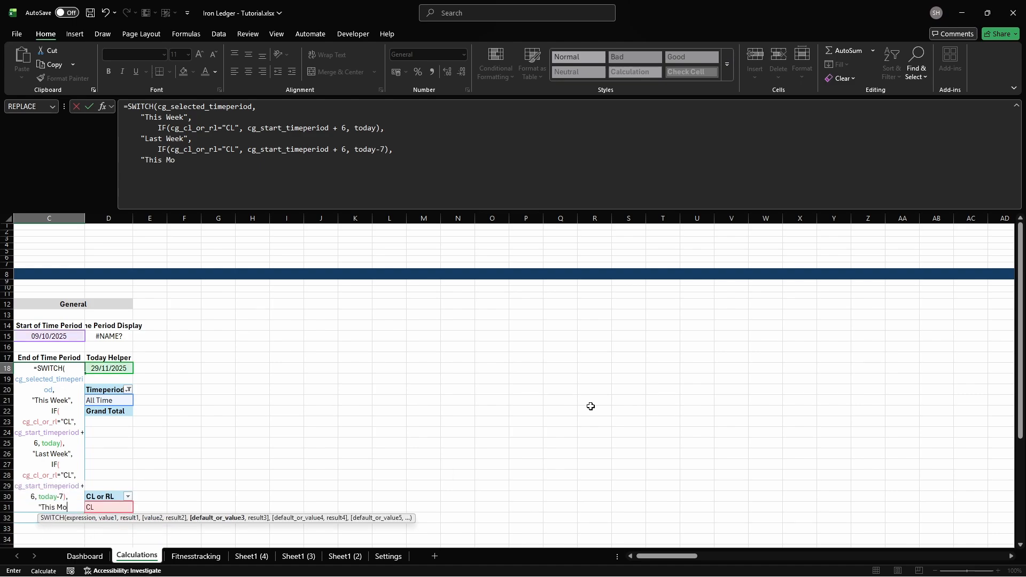
{"action": "type", "text": "nth\","}
{"action": "key", "text": "alt+Return"}
{"action": "type", "text": "IF(cg_c"}
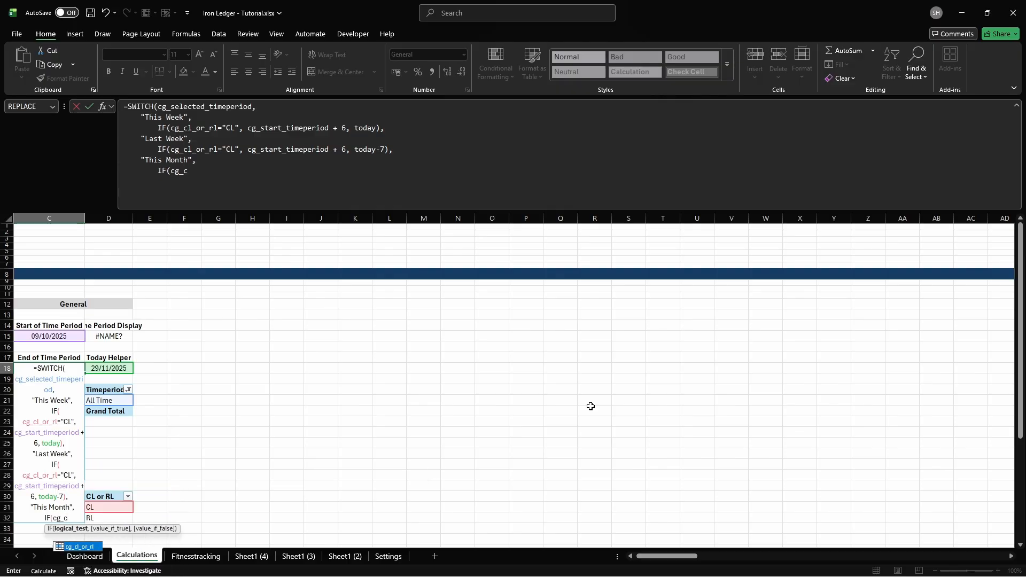
{"action": "type", "text": "l_or_rl=\"CL\", EOMO"}
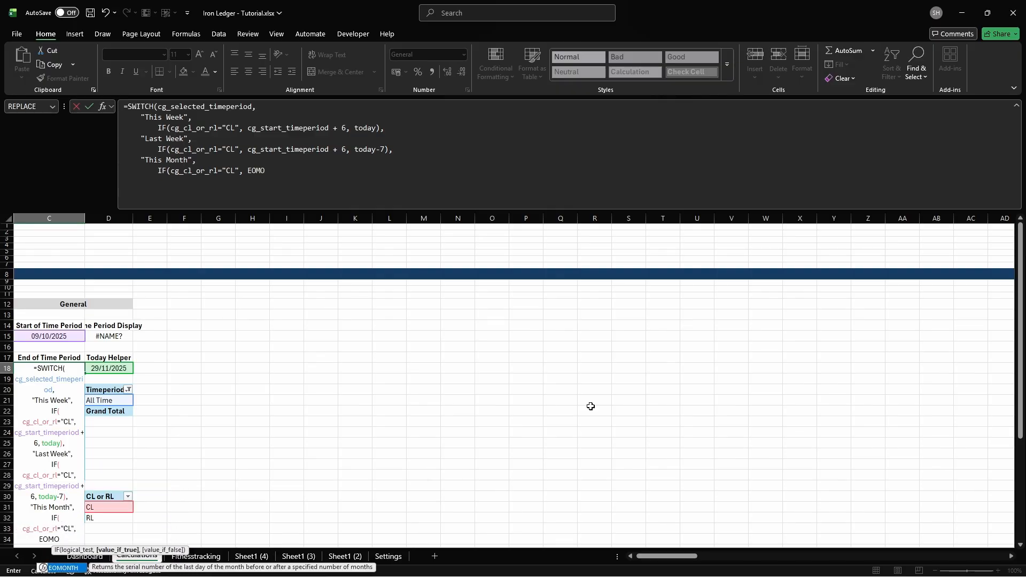
{"action": "type", "text": "NTH(cg_start_timeperiod, 0), today),"}
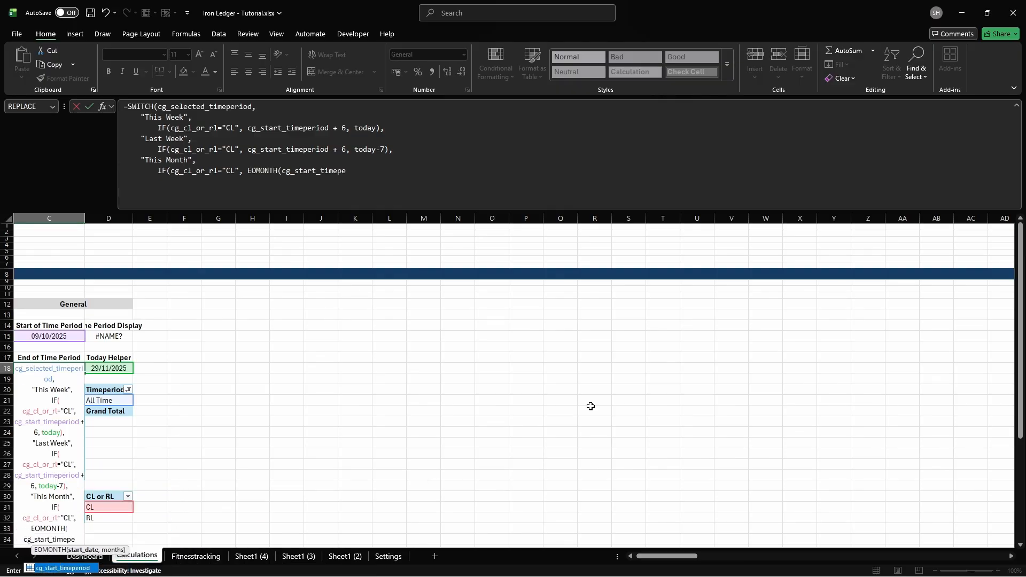
{"action": "key", "text": "alt+Return"}
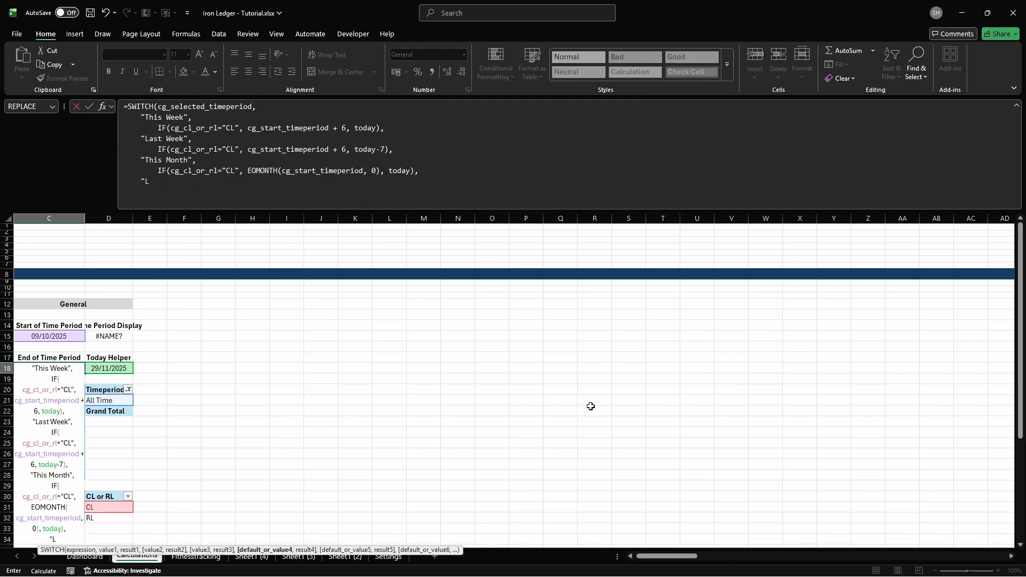
Step: Add the "Last Month" case to the C18 SWITCH formula, returning IF(cg_cl_or_rl="CL", EOMONTH(cg_start_timeperiod, 0), today-30)
{"action": "type", "text": "\"Last Month\","}
{"action": "key", "text": "alt+Return"}
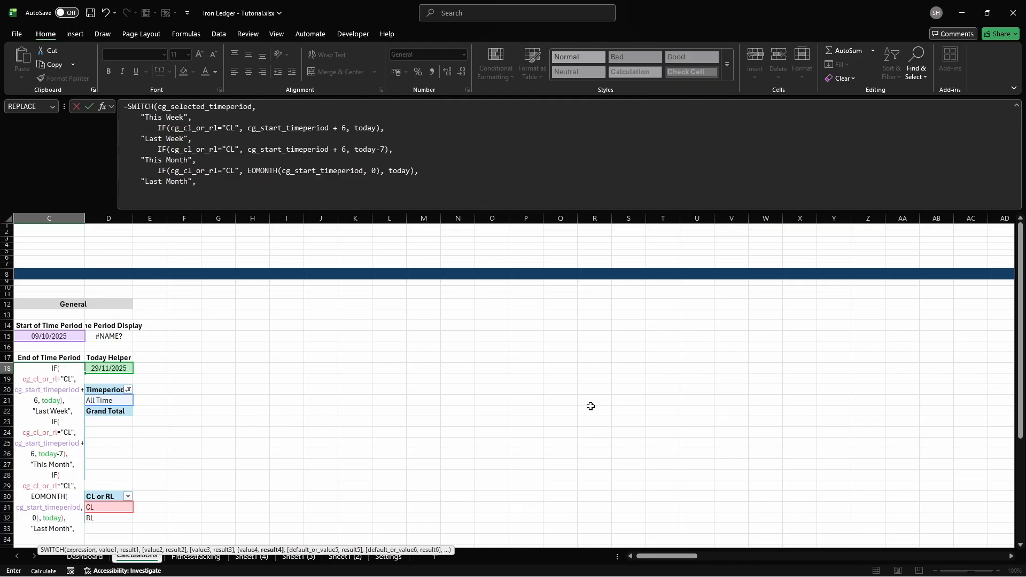
{"action": "type", "text": "IF(cg_cl_or_rl=\"CL\", EOM"}
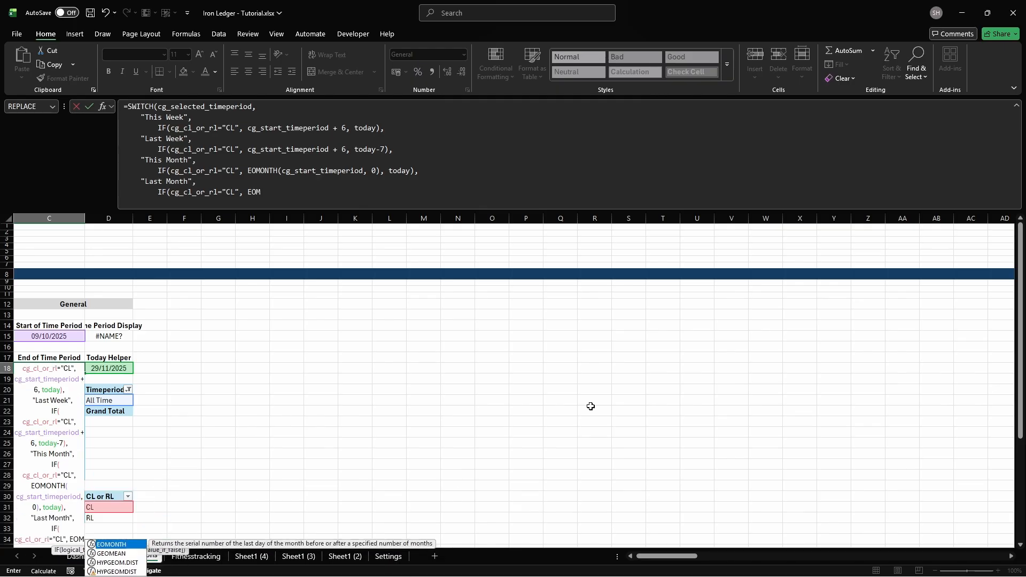
{"action": "type", "text": "ONTH(cg_start_timeperio"}
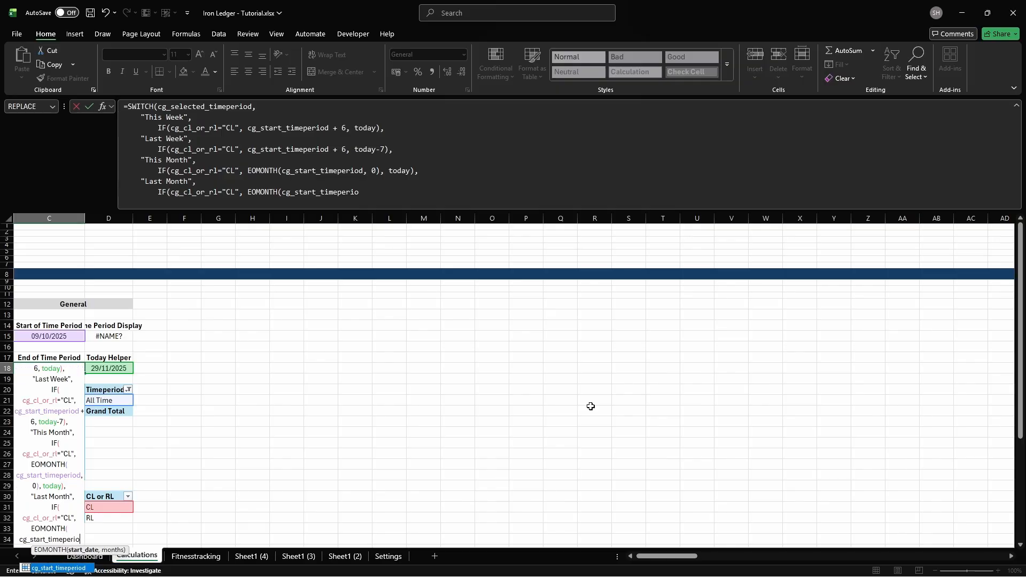
{"action": "type", "text": "d, 0), today-30),     \"Last 3 Mont"}
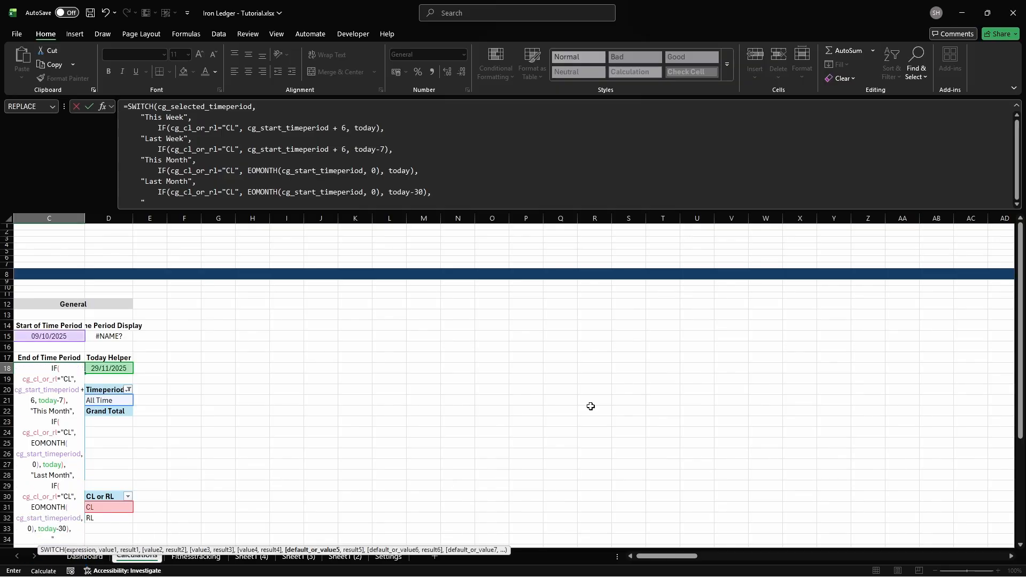
Step: Add the "Last 3 Months" case to the C18 SWITCH formula, returning IF(cg_cl_or_rl="CL", EOMONTH(today, -1), today)
{"action": "type", "text": "hs\",         "}
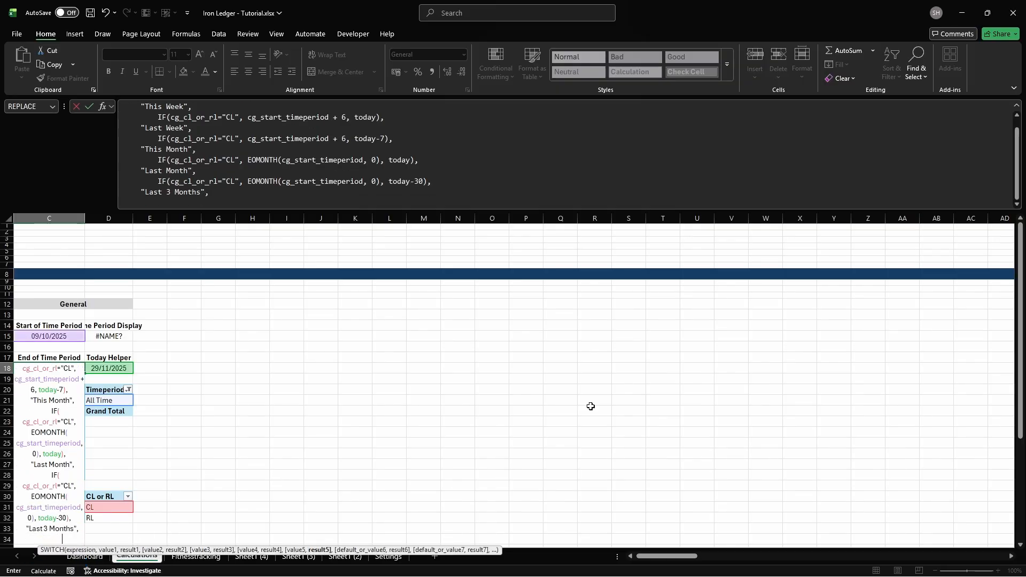
{"action": "type", "text": "IF(cg_cl_or_rl=\"CL\", EOM"}
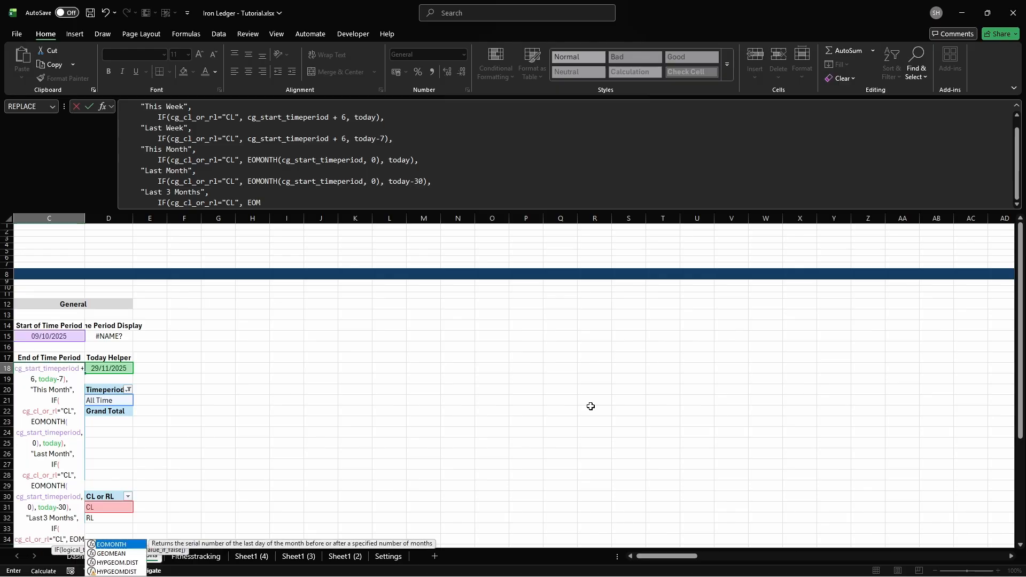
{"action": "type", "text": "ONTH(today, -1), today),"}
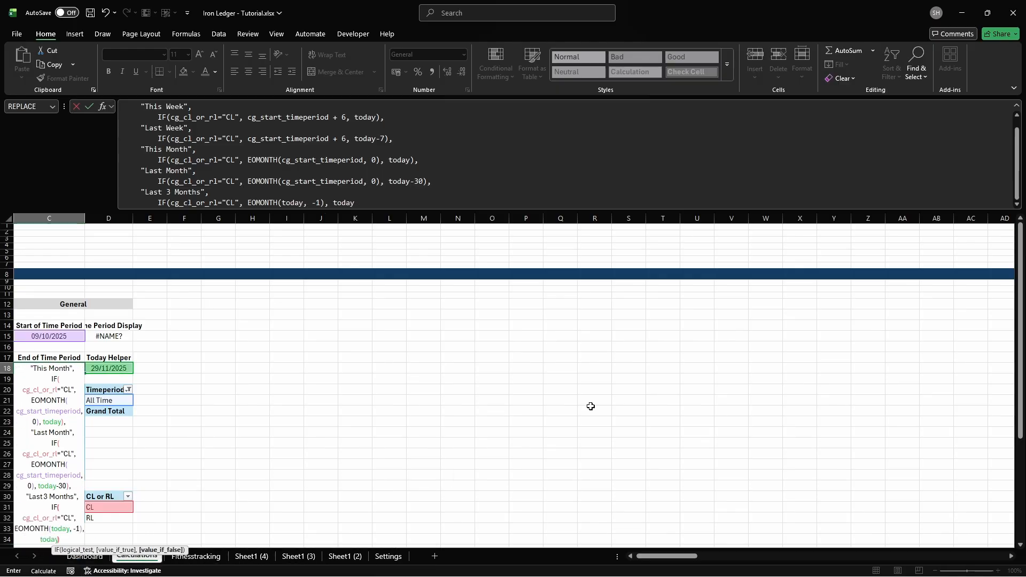
Step: Add the "Last 6 Months" case to the C18 SWITCH formula, returning IF(cg_cl_or_rl="CL", EOMONTH(today, -1), today)
{"action": "key", "text": "alt+Return"}
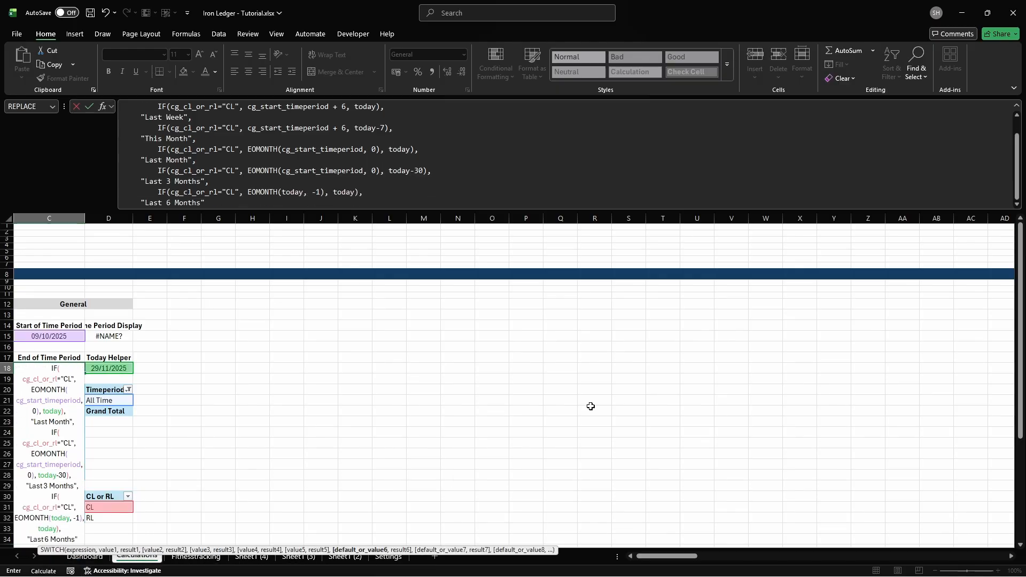
{"action": "type", "text": ","}
{"action": "key", "text": "alt+Return"}
{"action": "type", "text": "IF(cg_cl_or_r"}
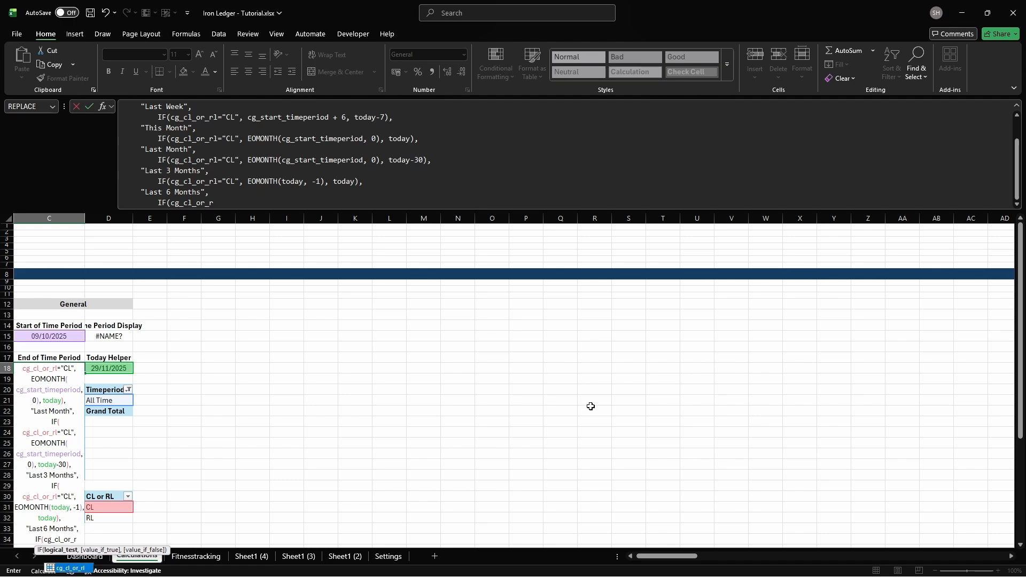
{"action": "type", "text": "l=\"CL\", EOMON"}
{"action": "type", "text": "TH(to"}
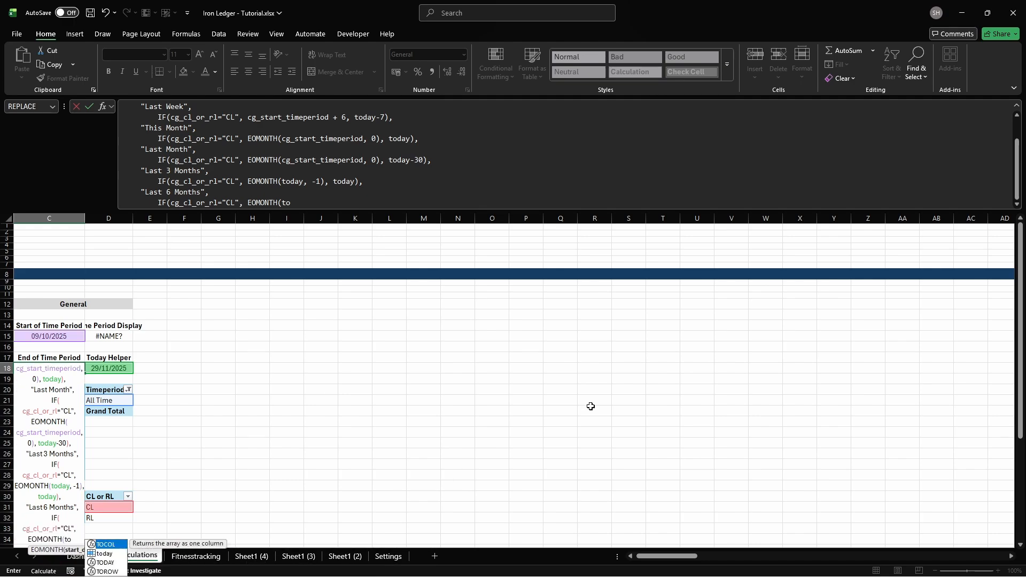
{"action": "type", "text": "day, -1), today),"}
{"action": "key", "text": "alt+Return"}
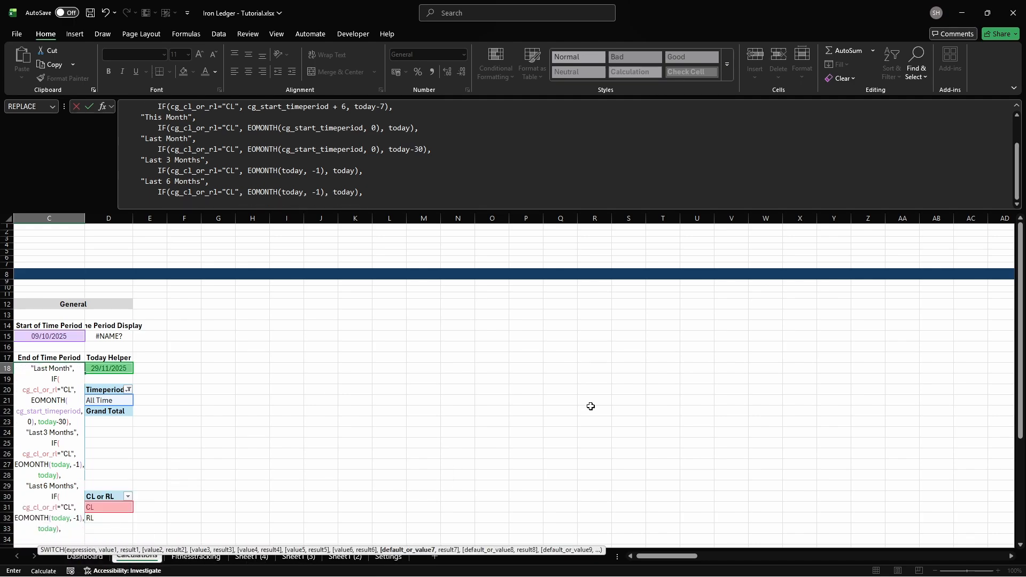
Step: Add the "This Year" case to the C18 SWITCH formula, returning IF(cg_cl_or_rl="CL", DATE(YEAR(cg_start_timeperiod), 12, 31), today)
{"action": "type", "text": "\"This Year\","}
{"action": "key", "text": "alt+Return"}
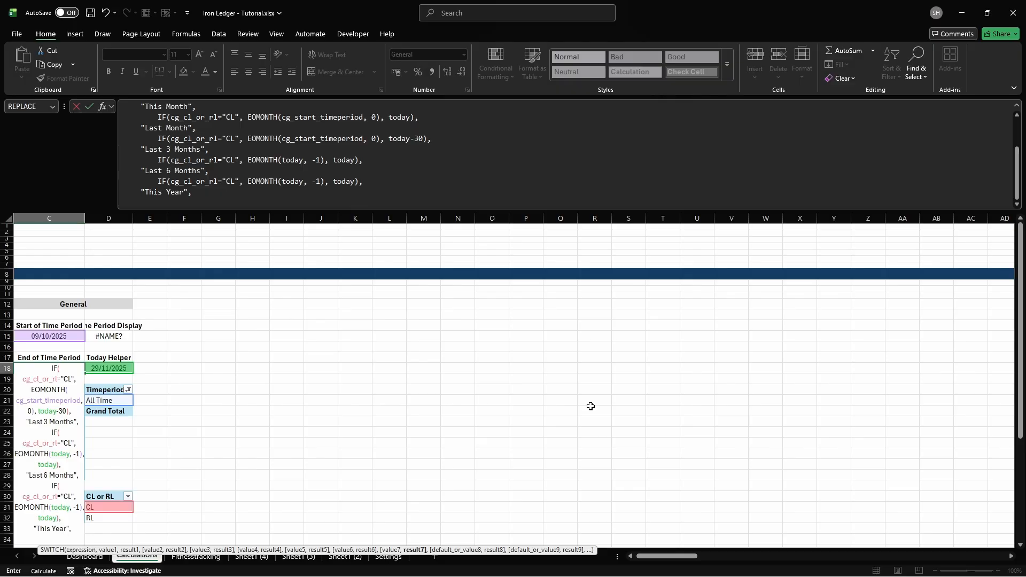
{"action": "type", "text": "IF(cg_cl_or_rl=\"CL\", DA"}
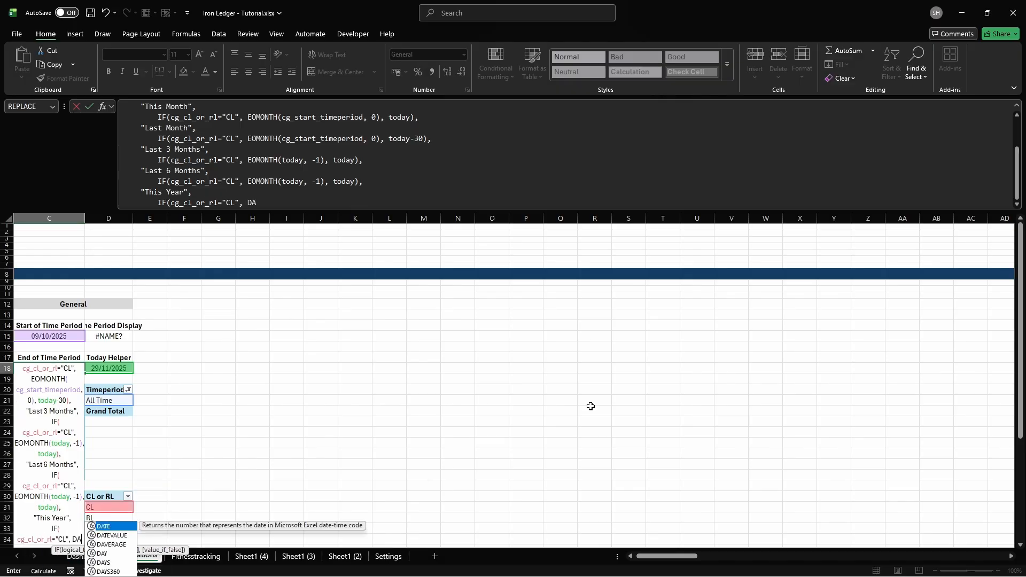
{"action": "type", "text": "TE(YEAR(cg_start_"}
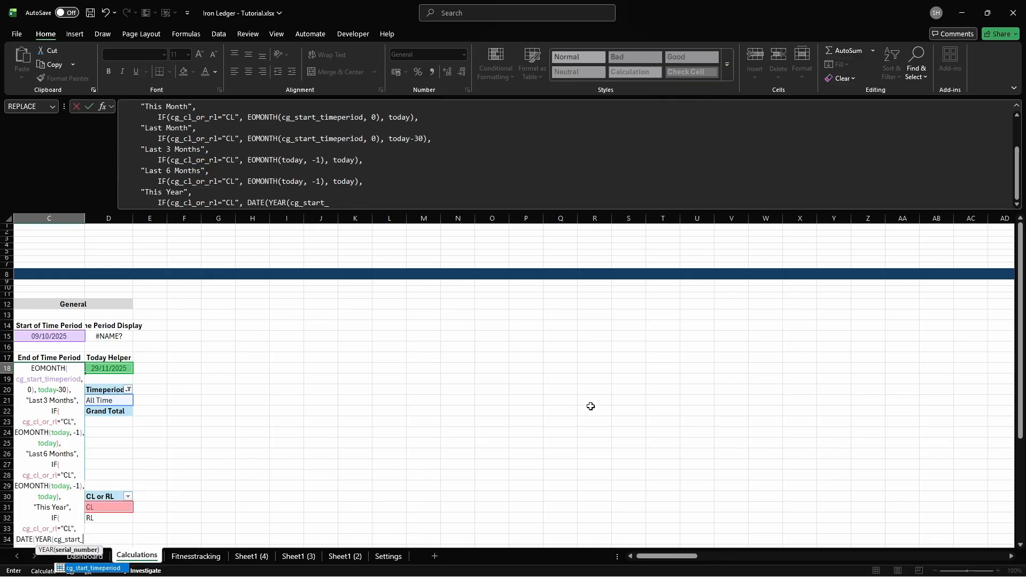
{"action": "type", "text": "timeperiod), 12, 31), to"}
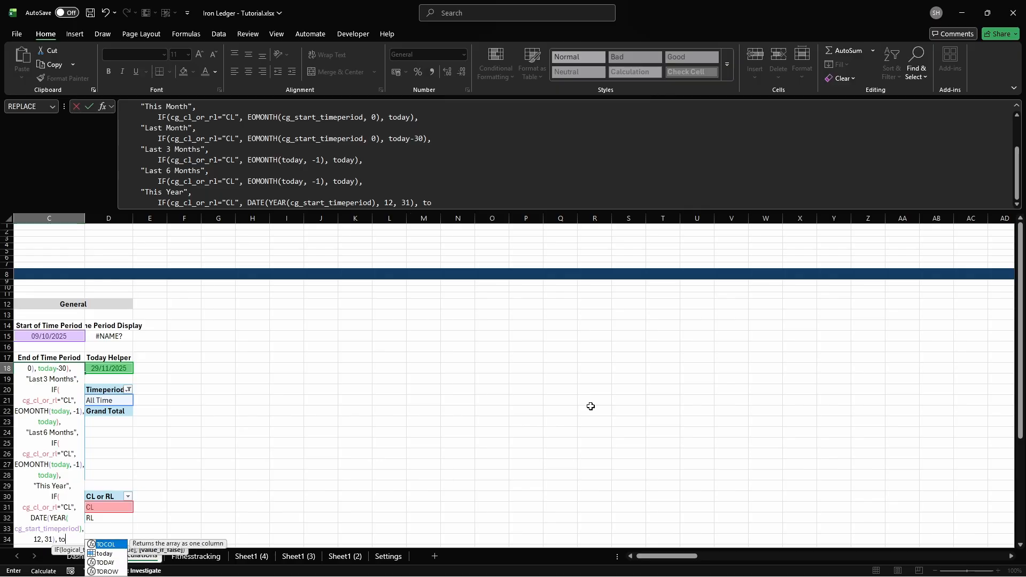
{"action": "type", "text": "day),"}
{"action": "key", "text": "alt+Return"}
Step: Complete the C18 SWITCH formula with the "All Time" case returning MAX(Fitnesstracking[Date]) and the "Custom" case returning d_custom_endDate
{"action": "type", "text": "\"All Time\", M"}
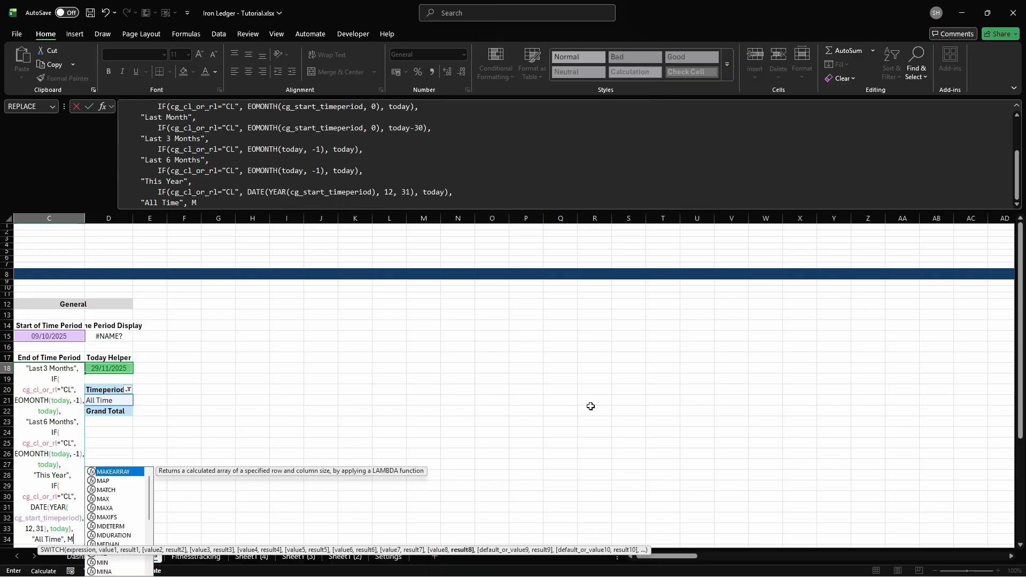
{"action": "type", "text": "AX(Fitnesstracking[D"}
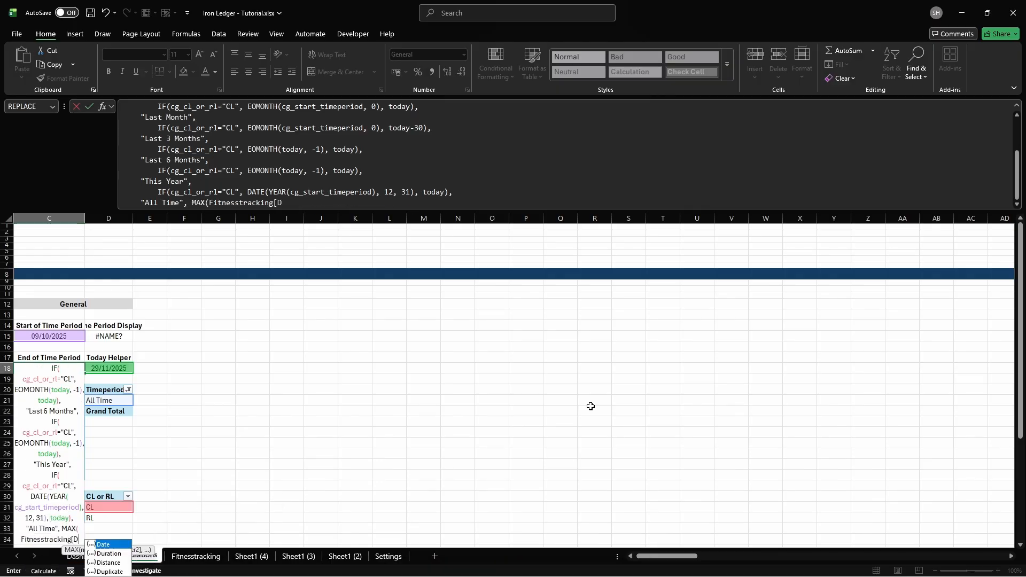
{"action": "type", "text": "ate]),"}
{"action": "key", "text": "alt+Return"}
{"action": "type", "text": "\"Custom\""}
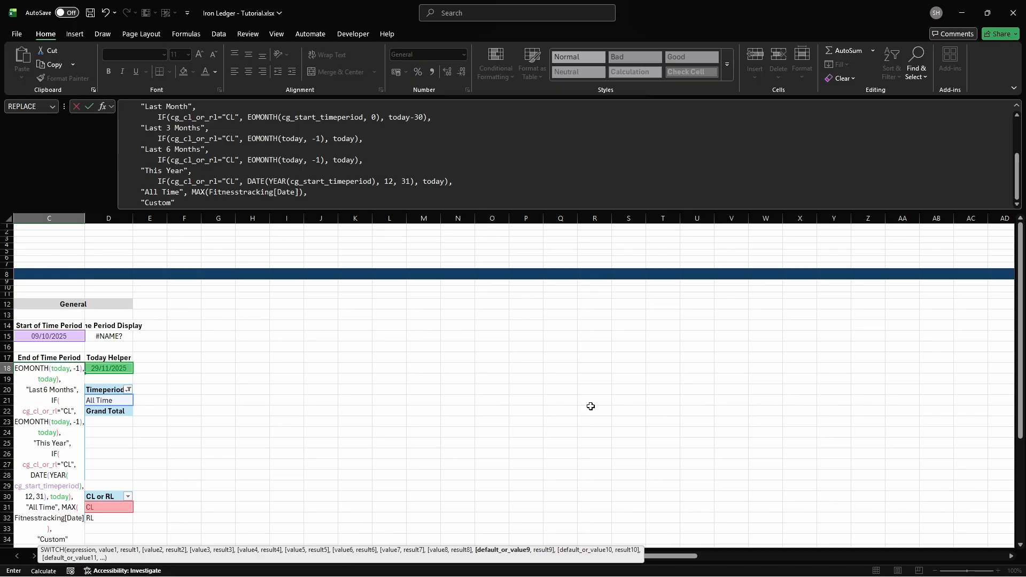
{"action": "type", "text": ", d_custom_endDate"}
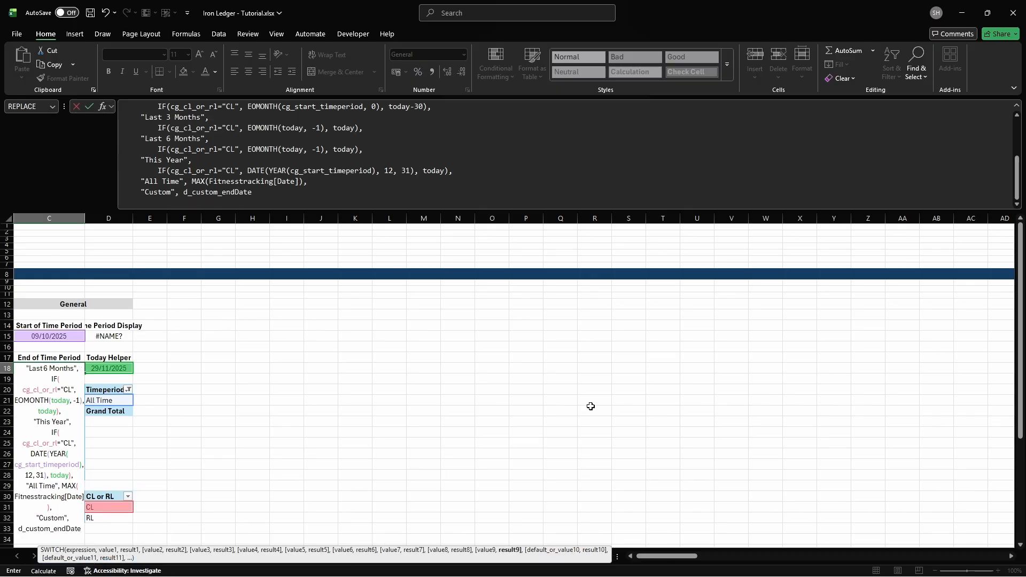
{"action": "key", "text": "ctrl+Return"}
Step: Define the workbook name cg_end_timeperiod for cell C18 on the Calculations sheet
{"action": "key", "text": "ctrl+F3"}
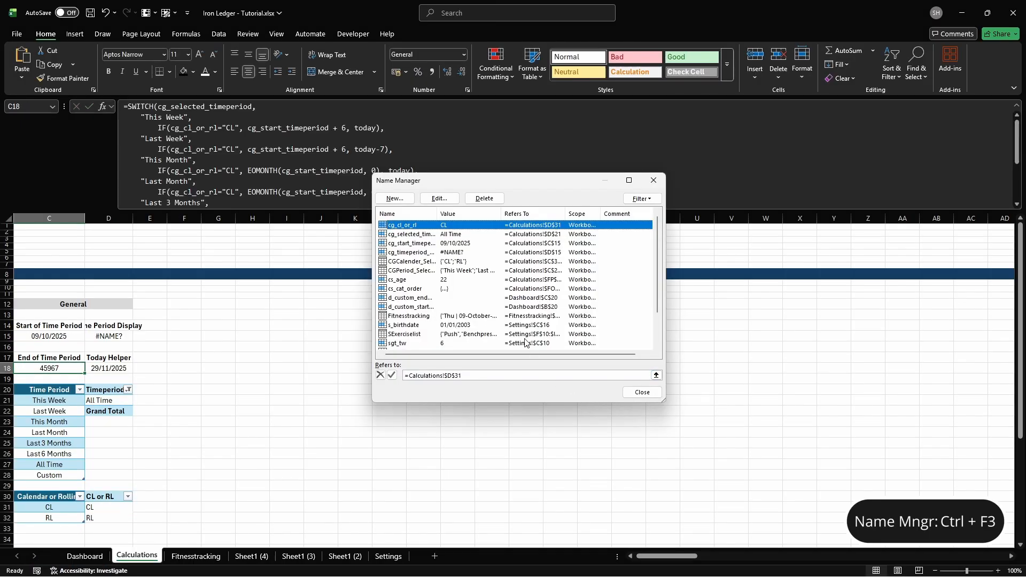
{"action": "left_click", "coordinate": [395, 198]}
{"action": "type", "text": "cg_end_timeperiod"}
{"action": "key", "text": "Return"}
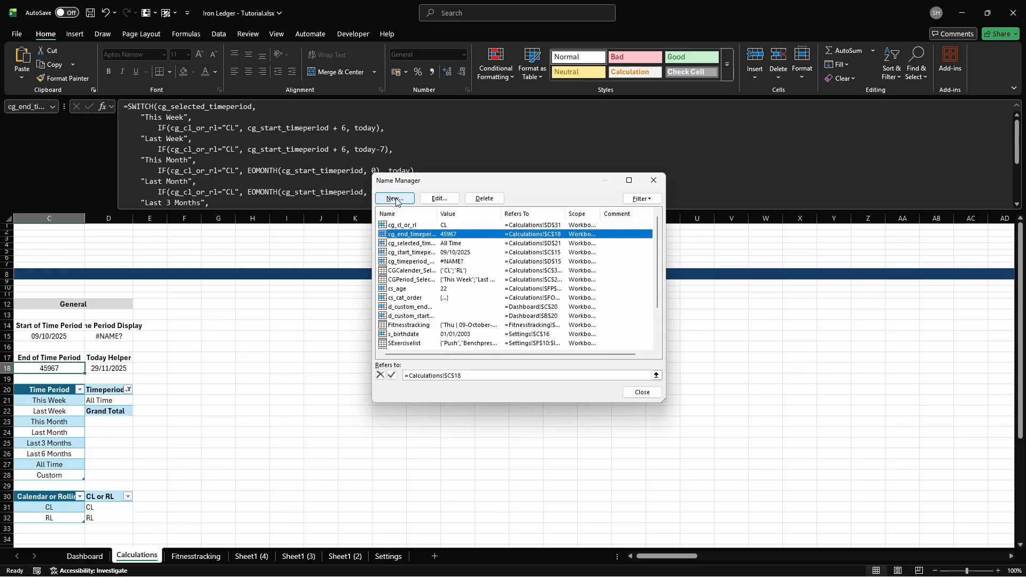
{"action": "key", "text": "Escape"}
Step: Apply the custom number format dd/mm/yy to the end of time period cell C18
{"action": "key", "text": "ctrl+1"}
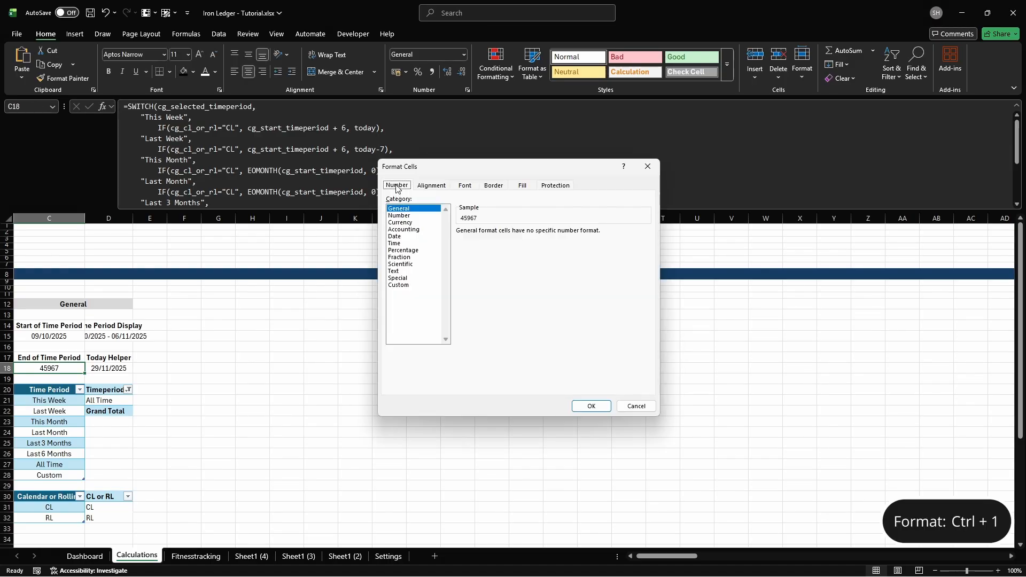
{"action": "left_click", "coordinate": [400, 284]}
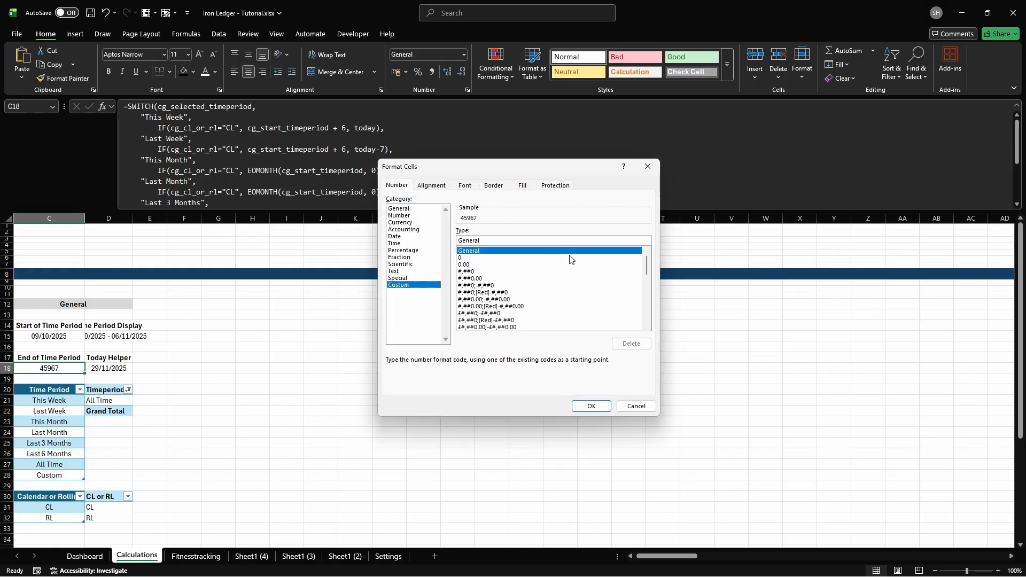
{"action": "key", "text": "ctrl+a"}
{"action": "type", "text": "dd/mm/y"}
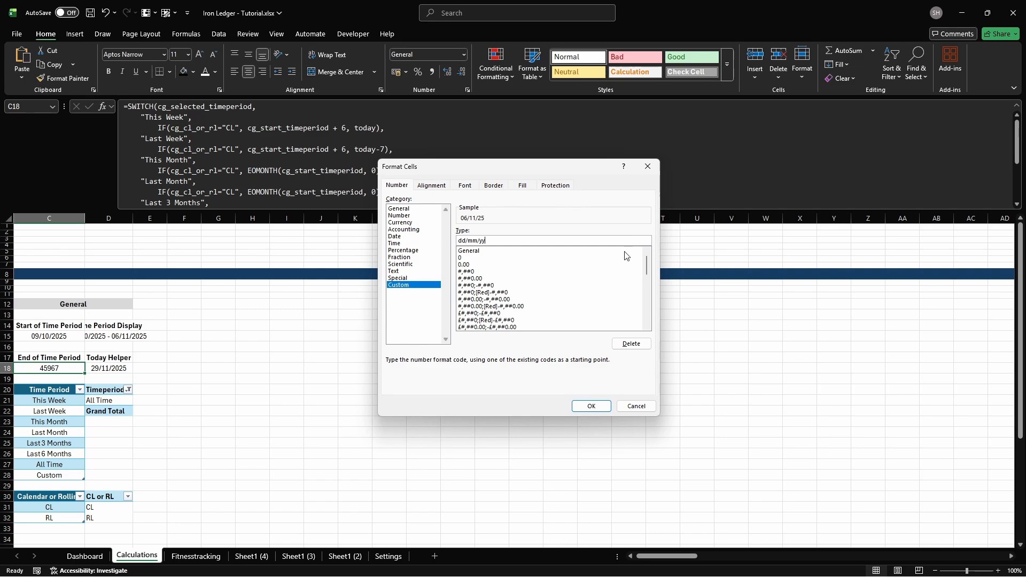
{"action": "left_click", "coordinate": [590, 405]}
Step: AutoFit the width of all columns on the Calculations sheet
{"action": "key", "text": "Down"}
{"action": "key", "text": "ctrl+a"}
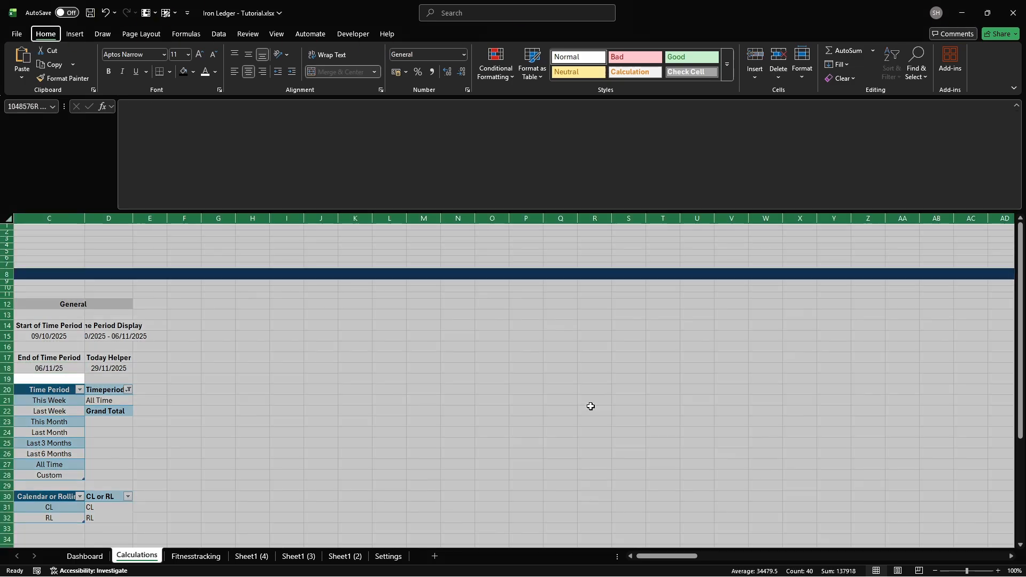
{"action": "key", "text": "alt+h"}
{"action": "key", "text": "o"}
{"action": "key", "text": "i"}
Step: Group columns CF through CV on the Calculations sheet and collapse the group
{"action": "key", "text": "ctrl+g"}
{"action": "type", "text": "DA8"}
{"action": "key", "text": "Return"}
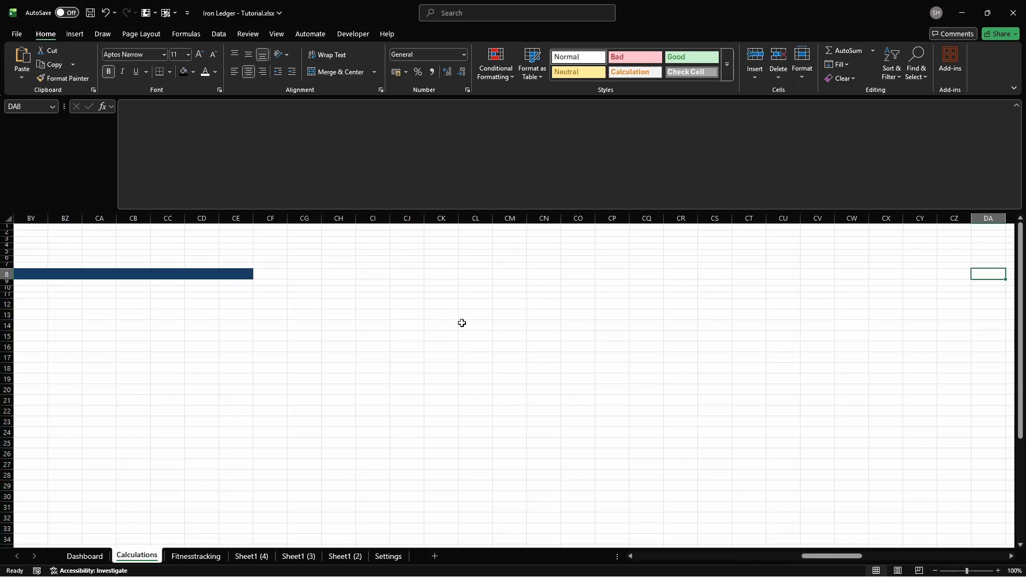
{"action": "left_click_drag", "start_coordinate": [271, 218], "coordinate": [817, 215]}
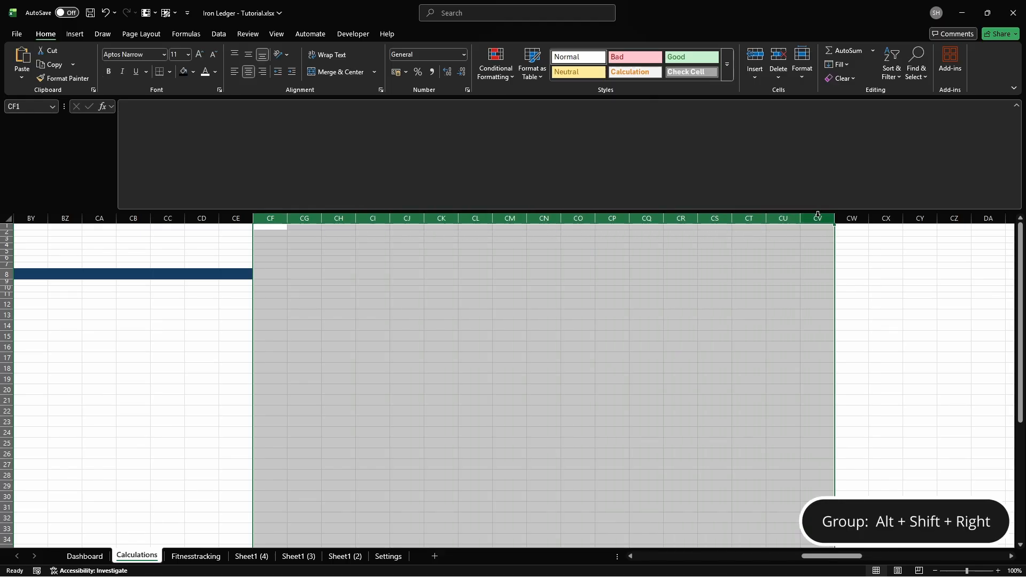
{"action": "key", "text": "alt+shift+Right"}
{"action": "key", "text": "alt+a"}
{"action": "key", "text": "h"}
Step: Fill cell DA8 on the Calculations sheet with a custom light blue colour
{"action": "key", "text": "F5"}
{"action": "type", "text": "DA8"}
{"action": "key", "text": "Return"}
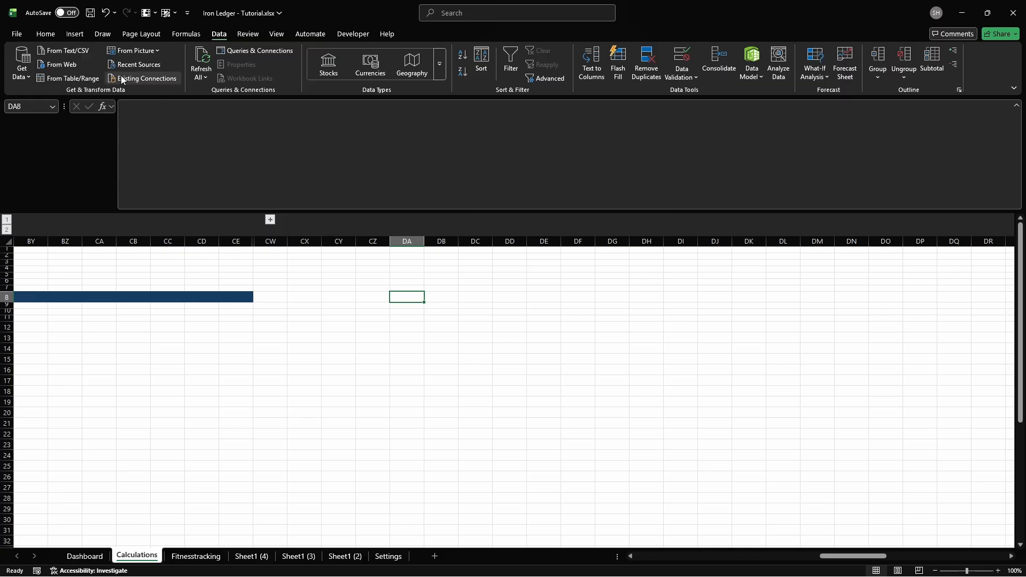
{"action": "left_click", "coordinate": [47, 36]}
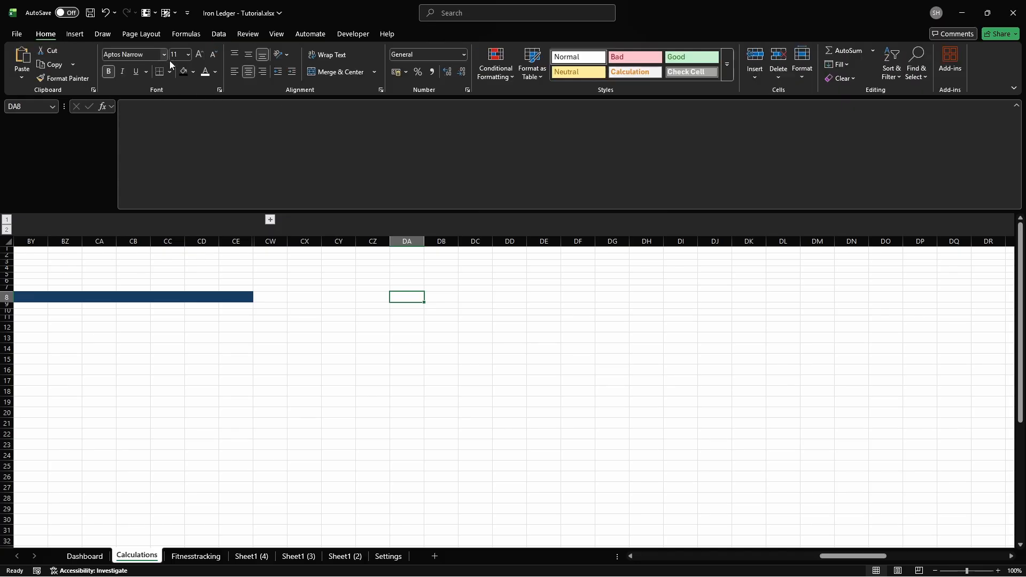
{"action": "left_click", "coordinate": [193, 72]}
{"action": "left_click", "coordinate": [192, 285]}
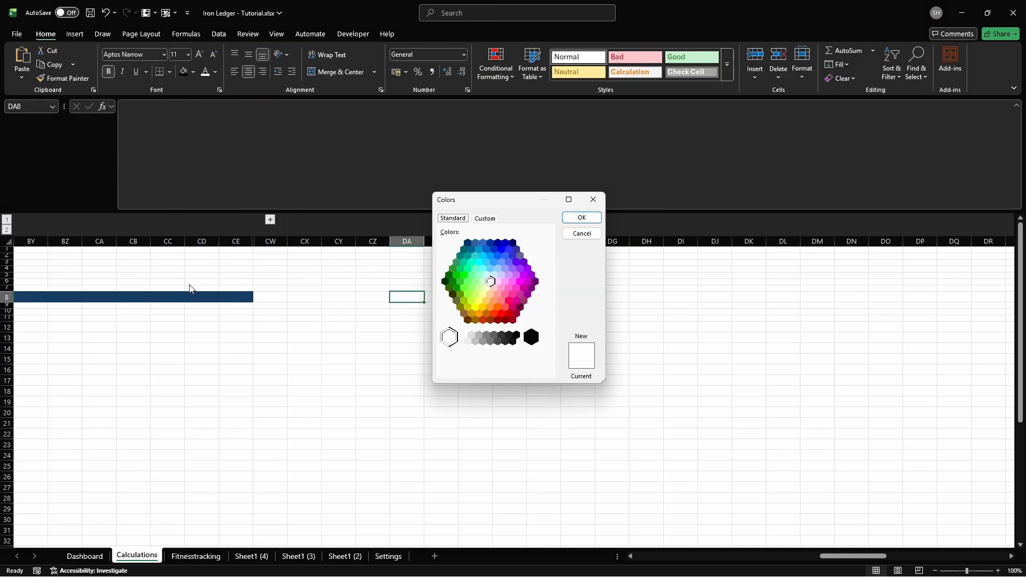
{"action": "left_click", "coordinate": [486, 221]}
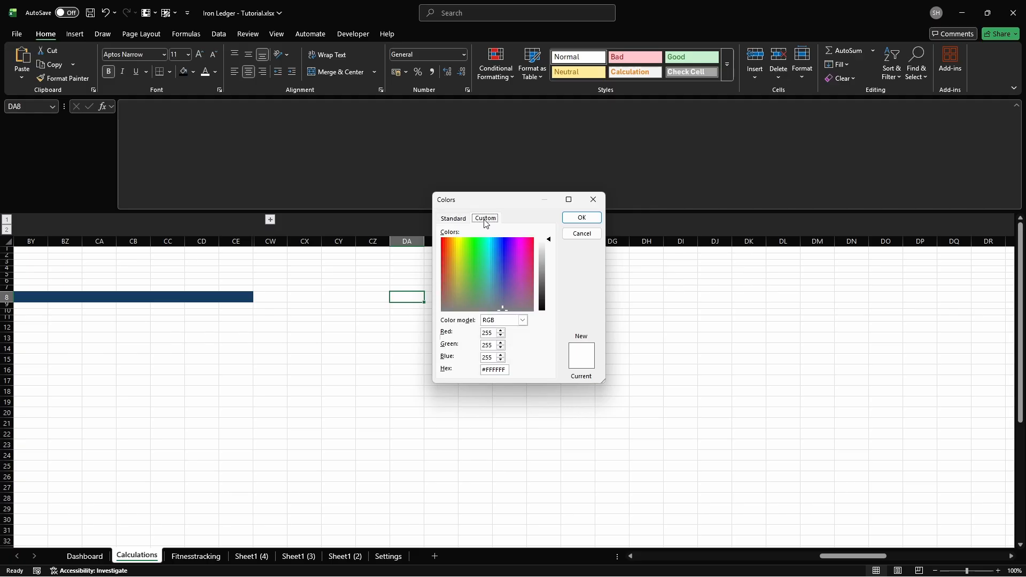
{"action": "left_click", "coordinate": [506, 370]}
{"action": "key", "text": "Return"}
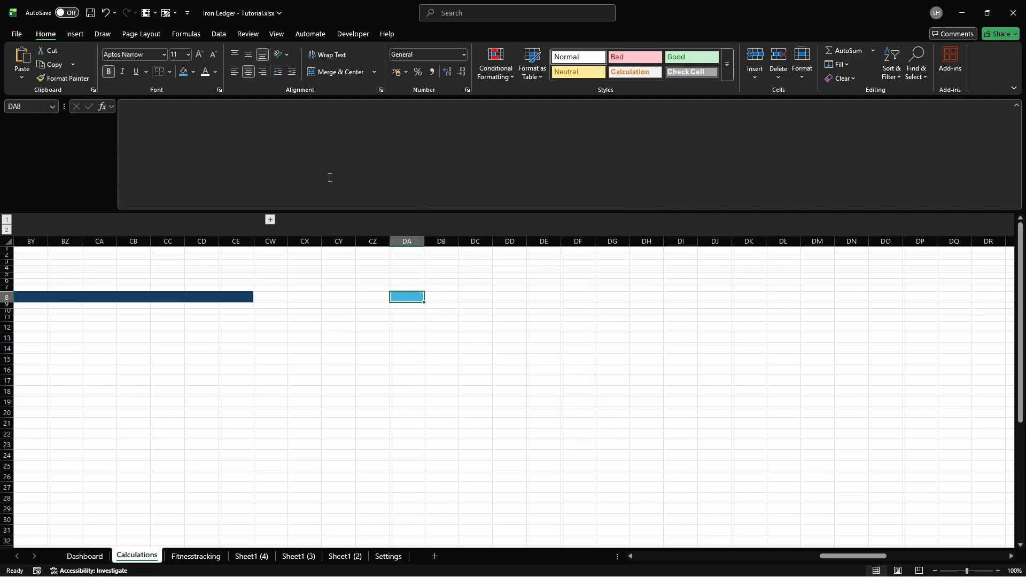
Step: Set the font colour of cell DA8 to the custom hex value EEEEEE
{"action": "left_click", "coordinate": [216, 72]}
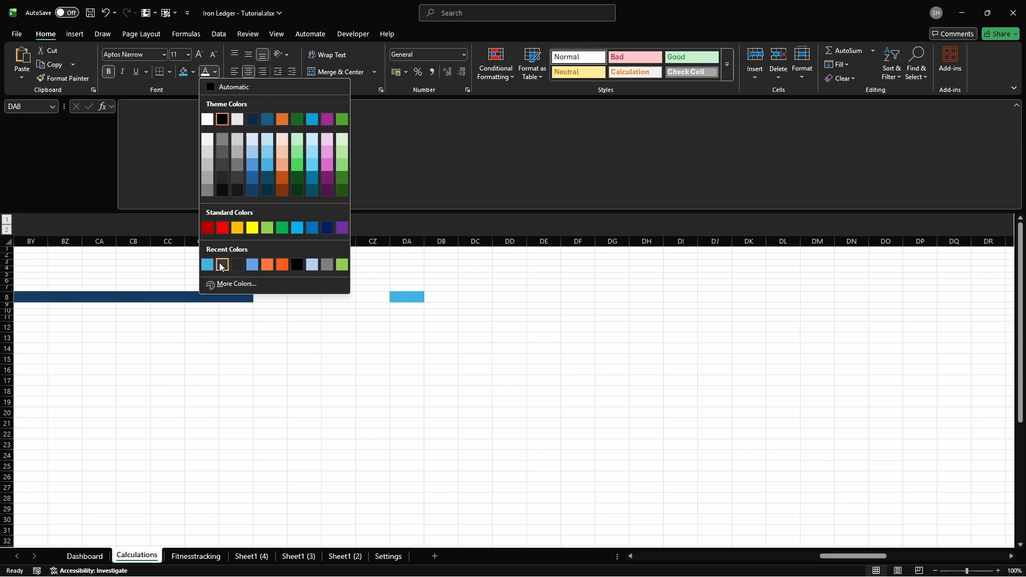
{"action": "left_click", "coordinate": [214, 282]}
{"action": "left_click", "coordinate": [485, 218]}
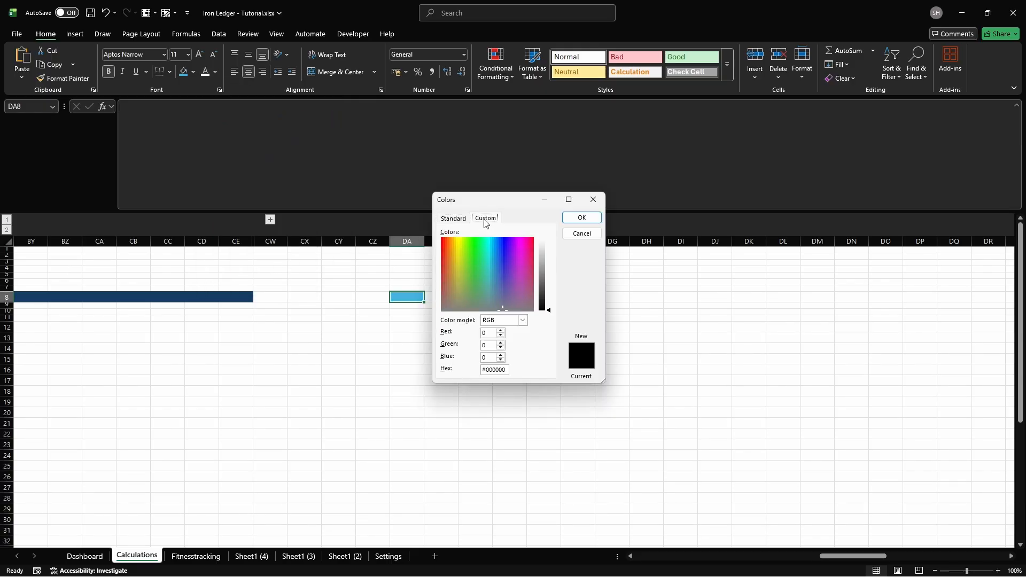
{"action": "left_click", "coordinate": [507, 370]}
{"action": "key", "text": "BackSpace"}
{"action": "key", "text": "BackSpace"}
{"action": "key", "text": "BackSpace"}
{"action": "key", "text": "BackSpace"}
{"action": "key", "text": "BackSpace"}
{"action": "key", "text": "BackSpace"}
{"action": "key", "text": "BackSpace"}
{"action": "type", "text": "eeeeee"}
{"action": "key", "text": "Return"}
Step: Enter the section title "Fitnesstracking" in DA8 and merge and centre it across DA8:DQ8
{"action": "type", "text": "Fitness"}
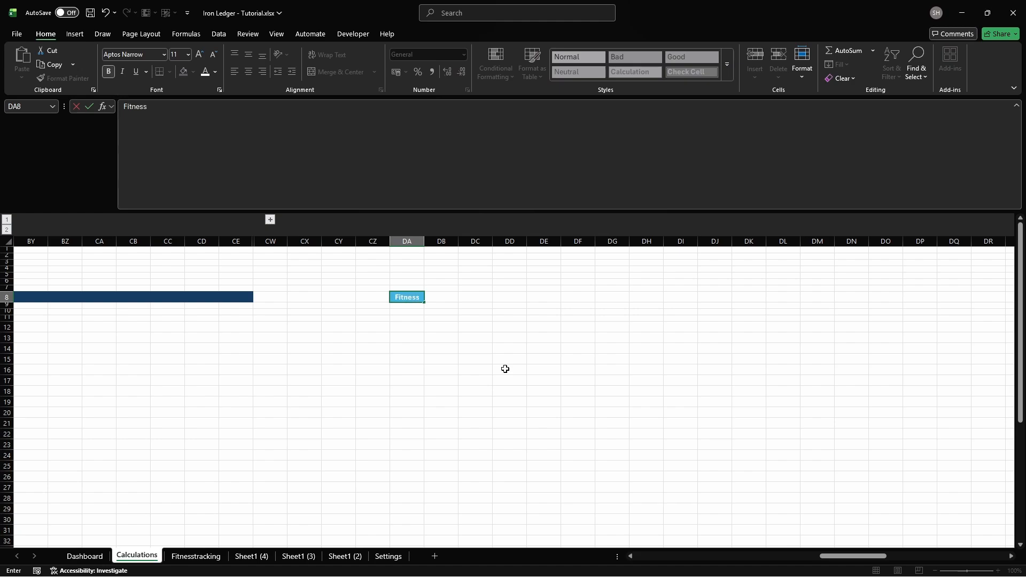
{"action": "type", "text": "tracking"}
{"action": "key", "text": "shift+Right"}
{"action": "key", "text": "shift+Right"}
{"action": "key", "text": "shift+Right"}
{"action": "key", "text": "shift+Right"}
{"action": "key", "text": "shift+Right"}
{"action": "key", "text": "shift+Right"}
{"action": "key", "text": "shift+Right"}
{"action": "key", "text": "shift+Right"}
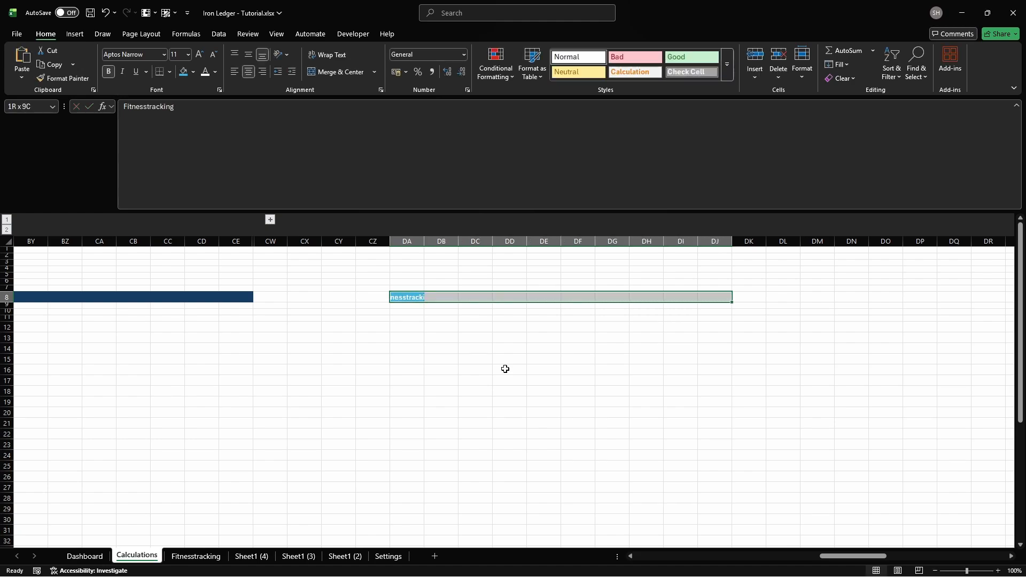
{"action": "key", "text": "shift+Right"}
{"action": "key", "text": "shift+Right"}
{"action": "key", "text": "shift+Right"}
{"action": "key", "text": "shift+Right"}
{"action": "key", "text": "shift+Right"}
{"action": "key", "text": "shift+Right"}
{"action": "key", "text": "shift+Right"}
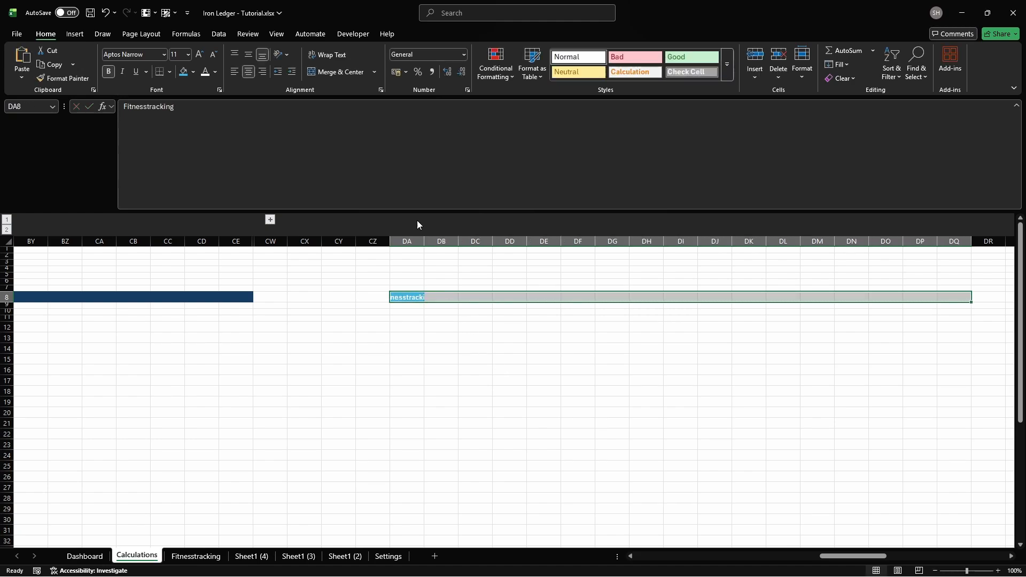
{"action": "left_click", "coordinate": [330, 73]}
Step: Fill cell DA12 with the custom grey hex colour D9D9D9
{"action": "left_click", "coordinate": [407, 327]}
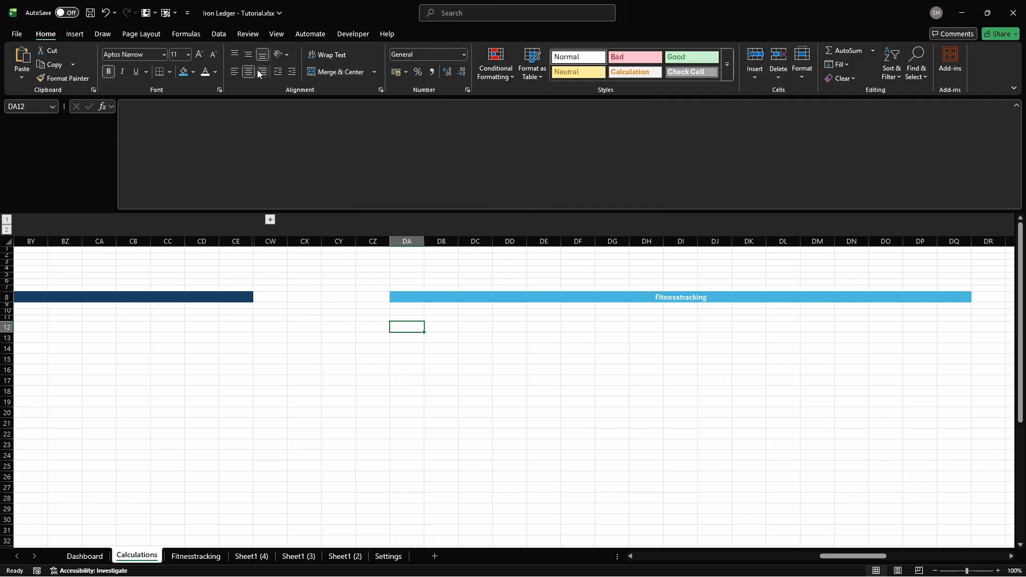
{"action": "left_click", "coordinate": [193, 72]}
{"action": "left_click", "coordinate": [191, 285]}
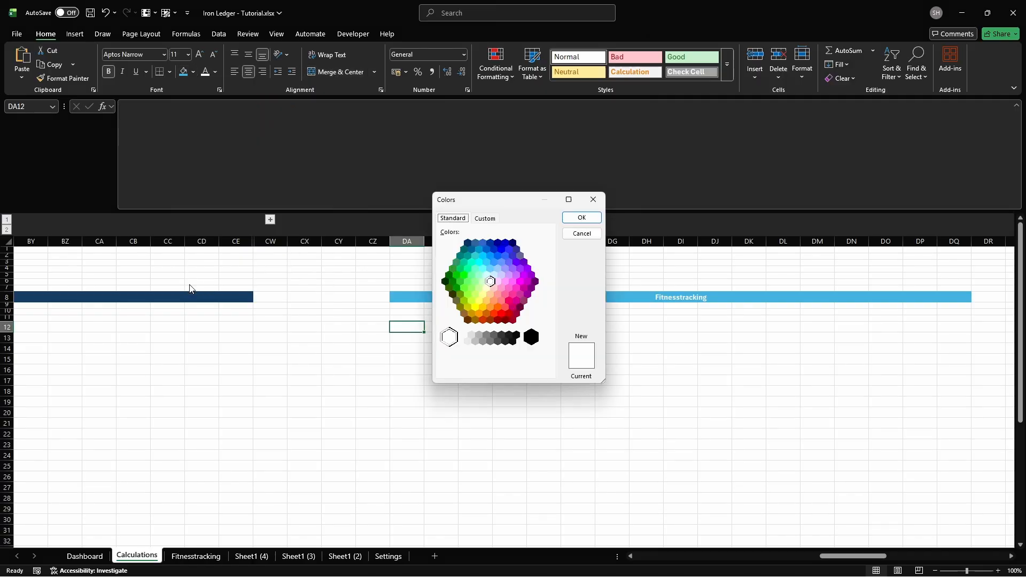
{"action": "left_click", "coordinate": [485, 218]}
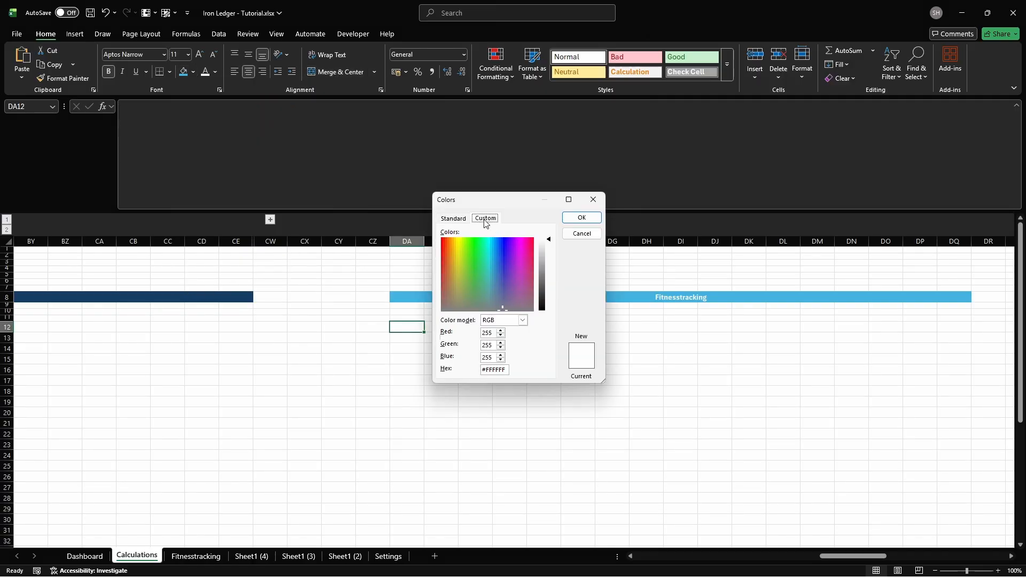
{"action": "left_click", "coordinate": [506, 370]}
{"action": "type", "text": "D9D9D9"}
{"action": "key", "text": "Return"}
Step: Enter the subheading "H. Fintesstracking" in DA12 and merge and centre it across DA12:DQ12
{"action": "type", "text": "H. Fi"}
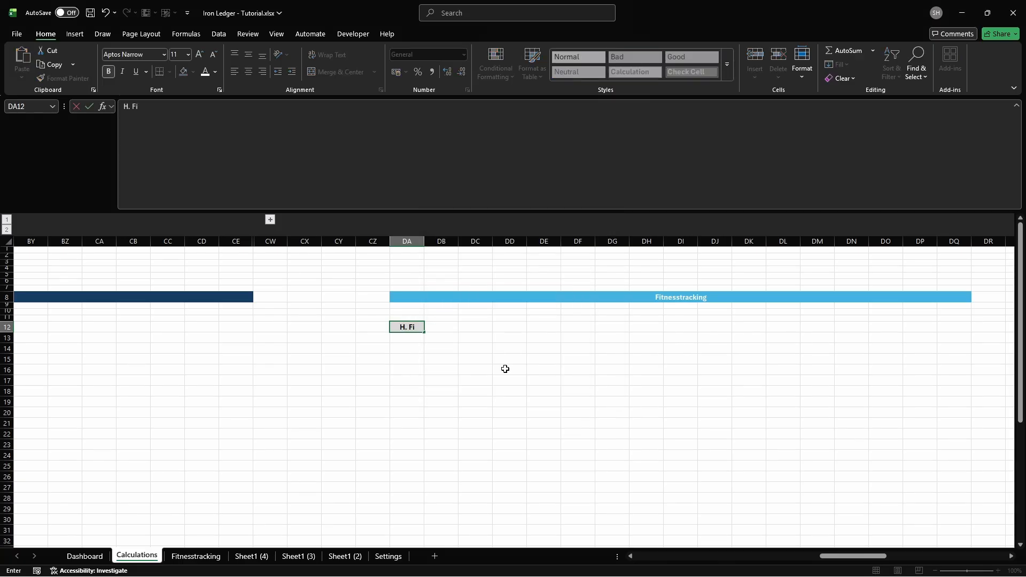
{"action": "type", "text": "ntesstracking"}
{"action": "key", "text": "shift+Right"}
{"action": "key", "text": "shift+Right"}
{"action": "key", "text": "shift+Right"}
{"action": "key", "text": "shift+Right"}
{"action": "key", "text": "shift+Right"}
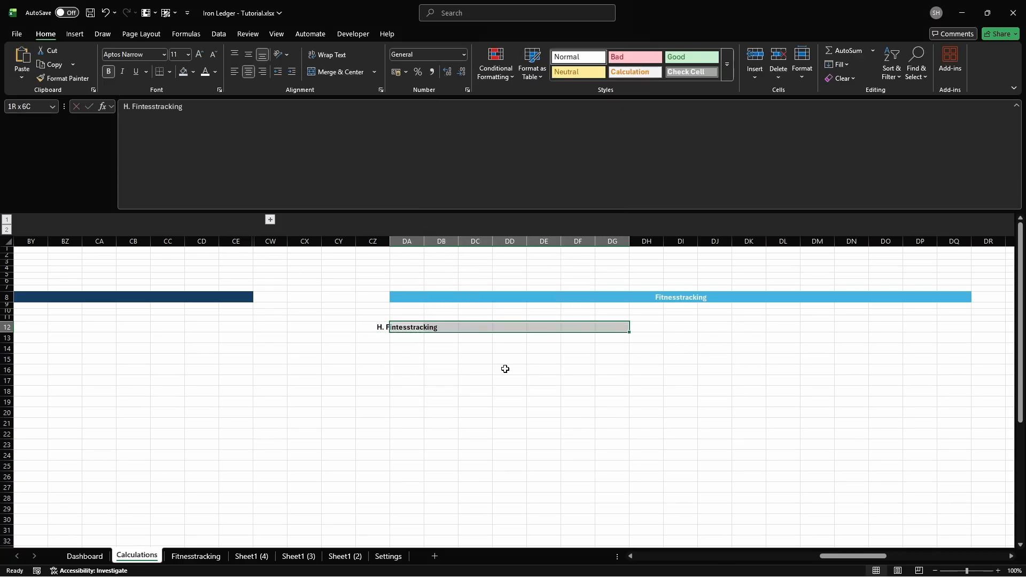
{"action": "key", "text": "shift+Right"}
{"action": "key", "text": "shift+Right"}
{"action": "key", "text": "shift+Right"}
{"action": "key", "text": "shift+Right"}
{"action": "key", "text": "shift+Right"}
{"action": "key", "text": "shift+Right"}
{"action": "key", "text": "shift+Right"}
{"action": "key", "text": "shift+Right"}
{"action": "key", "text": "shift+Right"}
{"action": "key", "text": "shift+Right"}
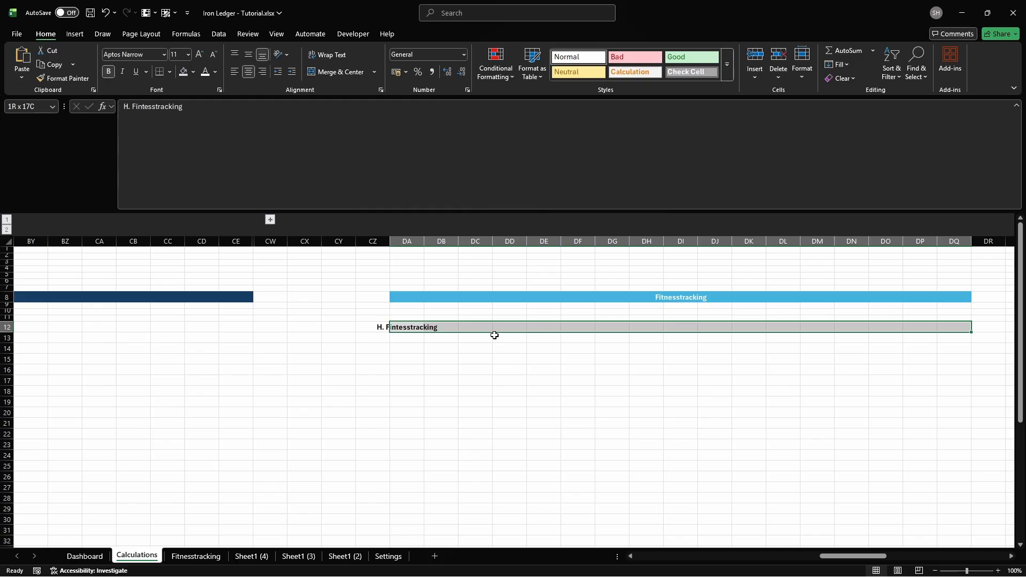
{"action": "left_click", "coordinate": [332, 71]}
Step: Enter the column header "All Categories" in cell DC14
{"action": "key", "text": "Down"}
{"action": "key", "text": "Down"}
{"action": "key", "text": "Right"}
{"action": "key", "text": "Right"}
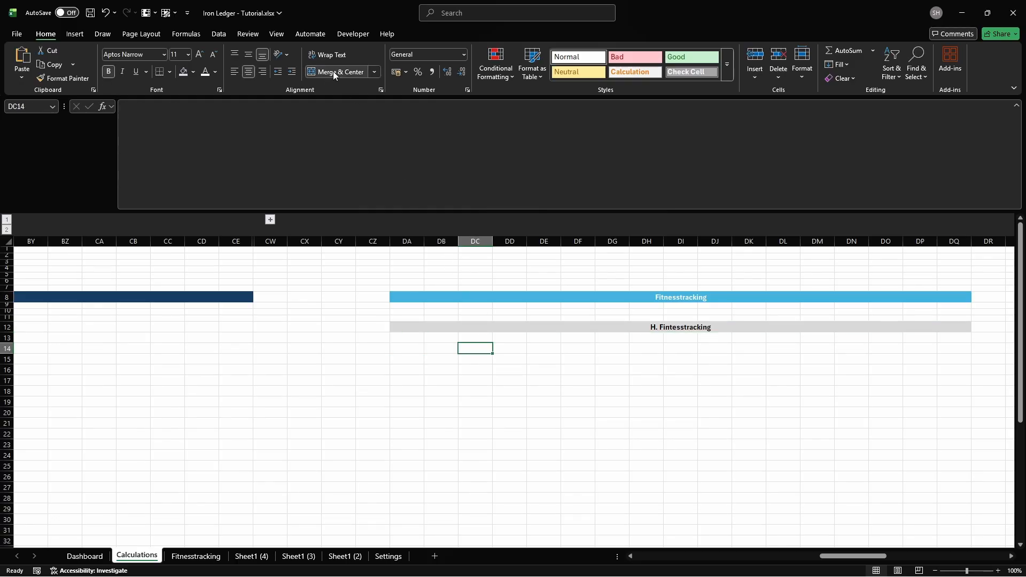
{"action": "type", "text": "All Categories"}
{"action": "key", "text": "Return"}
Step: Define the workbook name cft_all_categories referring to the spill range =Calculations!$DC$15#
{"action": "key", "text": "ctrl+F3"}
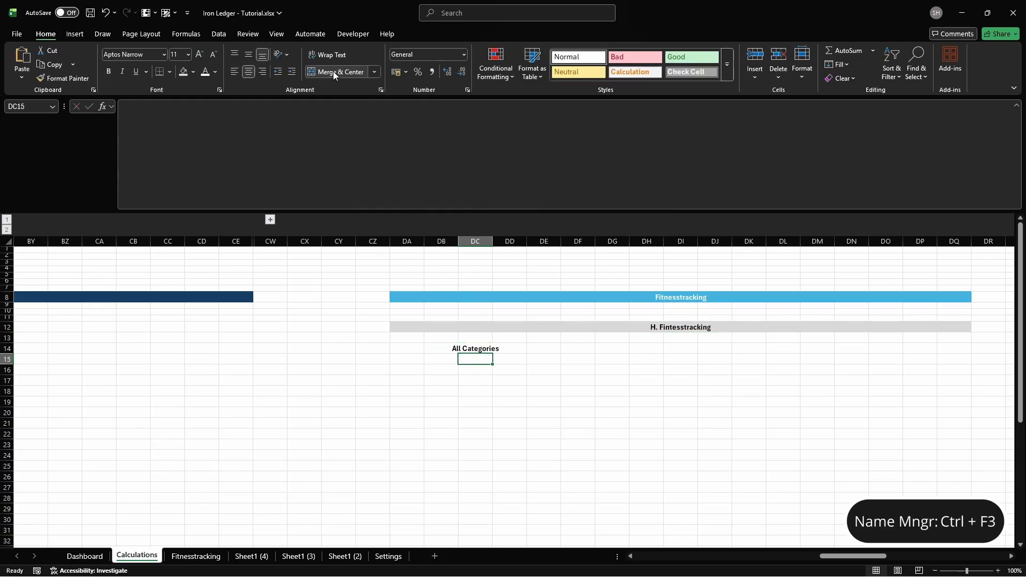
{"action": "left_click", "coordinate": [395, 198]}
{"action": "type", "text": "cft_"}
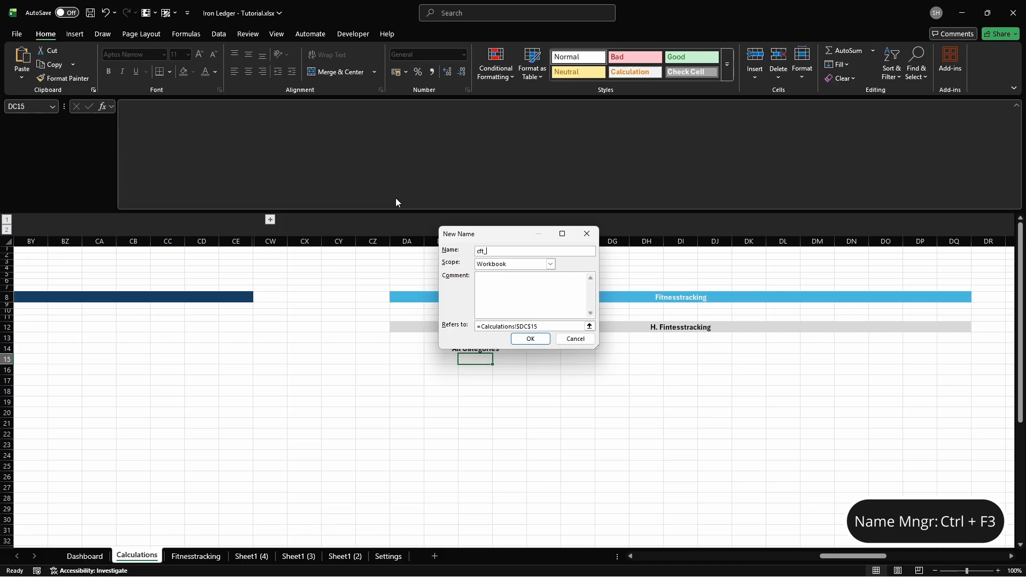
{"action": "type", "text": "all_categories"}
{"action": "left_click", "coordinate": [578, 326]}
{"action": "key", "text": "Return"}
{"action": "key", "text": "Escape"}
Step: Enter the formula =UNIQUE(SExerciselist[Category]) in cell DC15
{"action": "type", "text": "="}
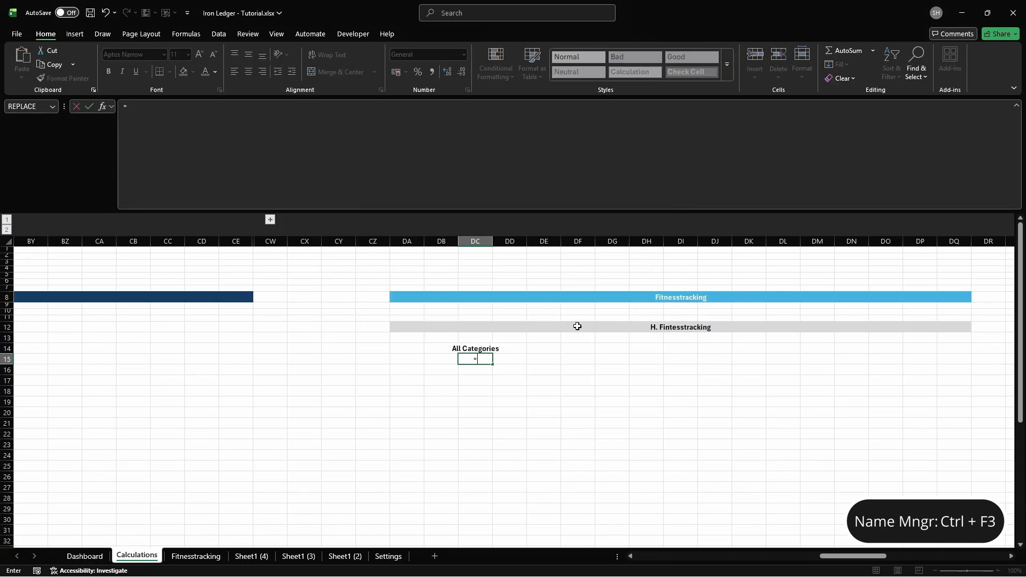
{"action": "type", "text": "UNIQUE(SExerciselist["}
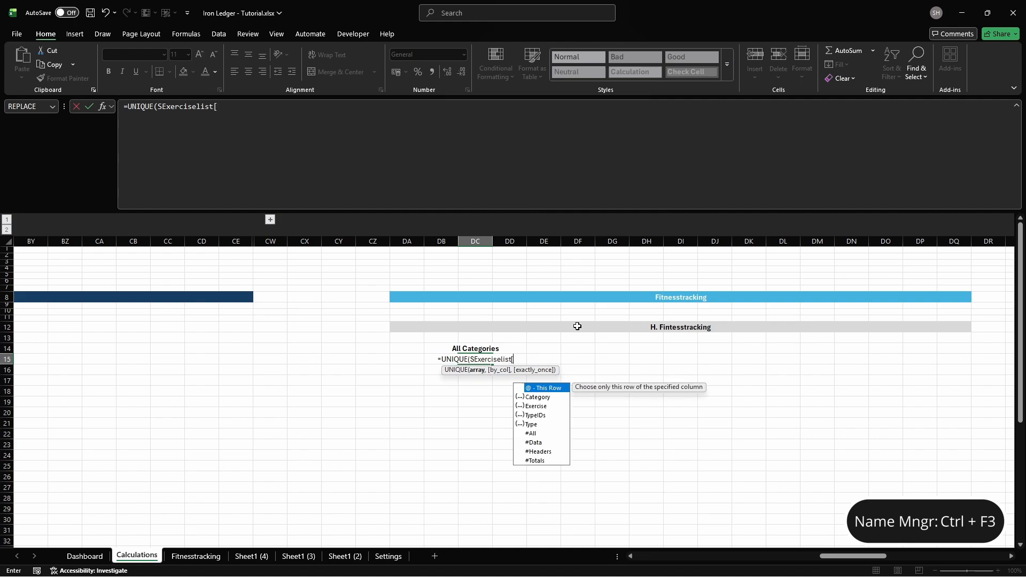
{"action": "type", "text": "Category])"}
{"action": "key", "text": "Tab"}
Step: Enter the column header "All Exercises" in cell DD14
{"action": "key", "text": "Up"}
{"action": "type", "text": "A"}
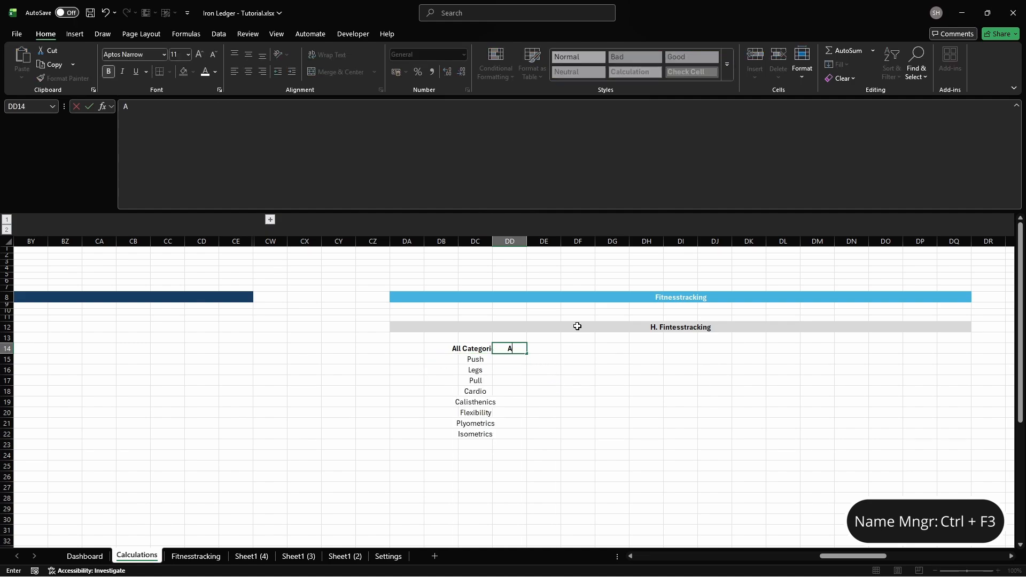
{"action": "type", "text": "ll Exercises"}
{"action": "key", "text": "Return"}
Step: Define the workbook name cft_all_exercises referring to the spill range =Calculations!$DD$15#
{"action": "key", "text": "ctrl+F3"}
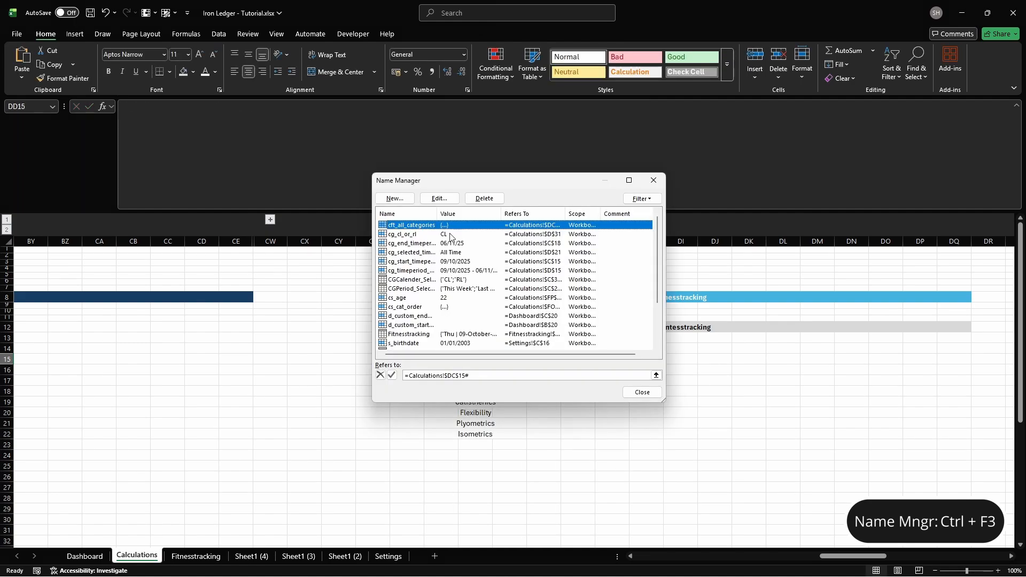
{"action": "left_click", "coordinate": [395, 199]}
{"action": "type", "text": "cft_all_exercises"}
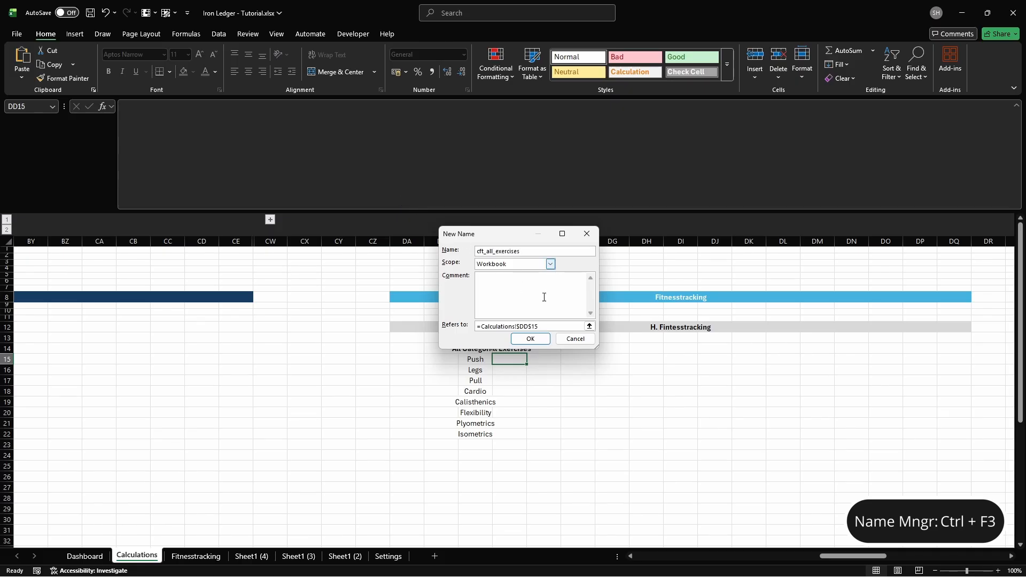
{"action": "left_click", "coordinate": [555, 326]}
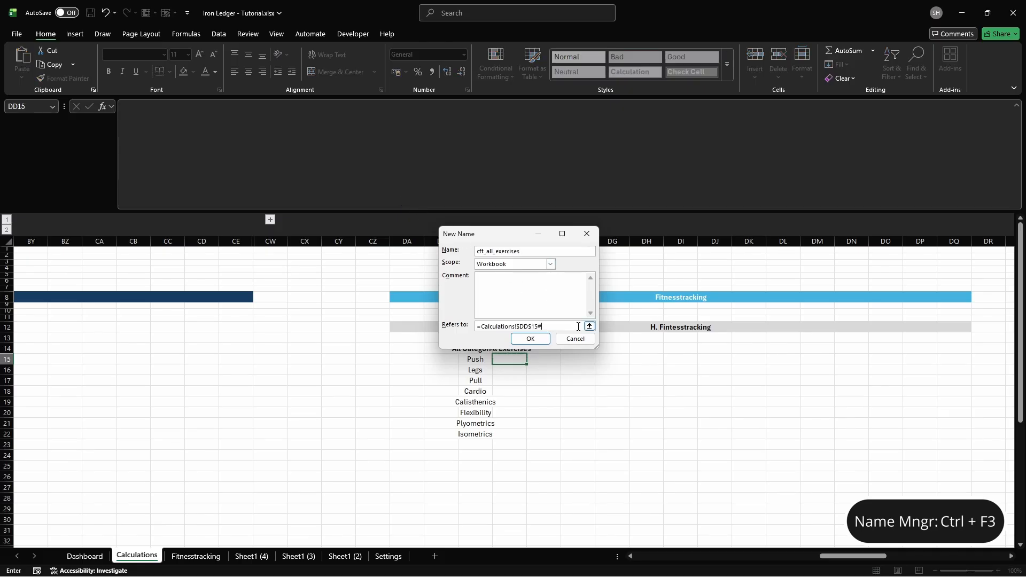
{"action": "key", "text": "Return"}
{"action": "key", "text": "Escape"}
Step: Enter the formula =UNIQUE(SExerciselist[Exercise]) in cell DD15
{"action": "type", "text": "=UNIQUE(SEx"}
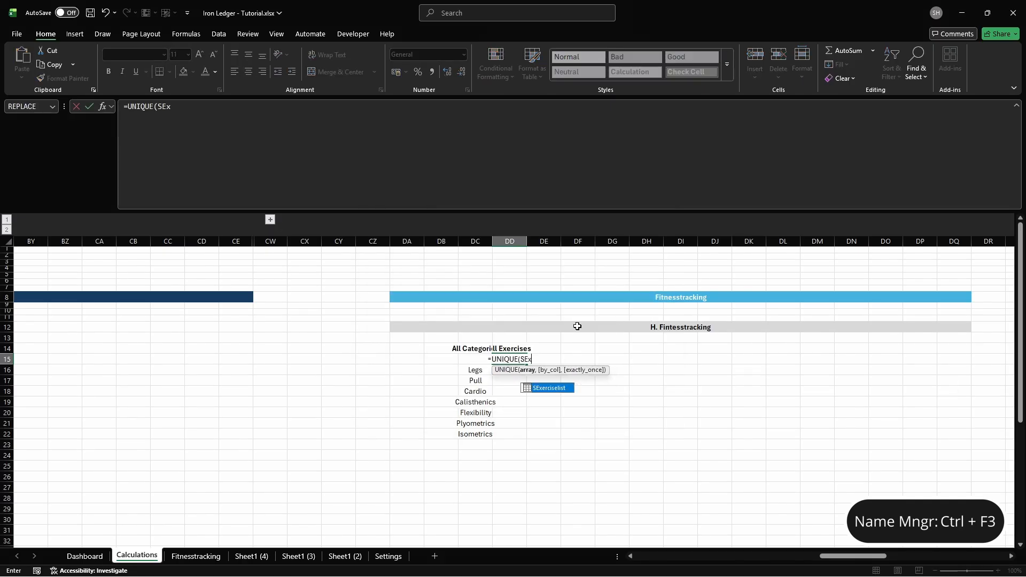
{"action": "type", "text": "erciselist[Exercise])"}
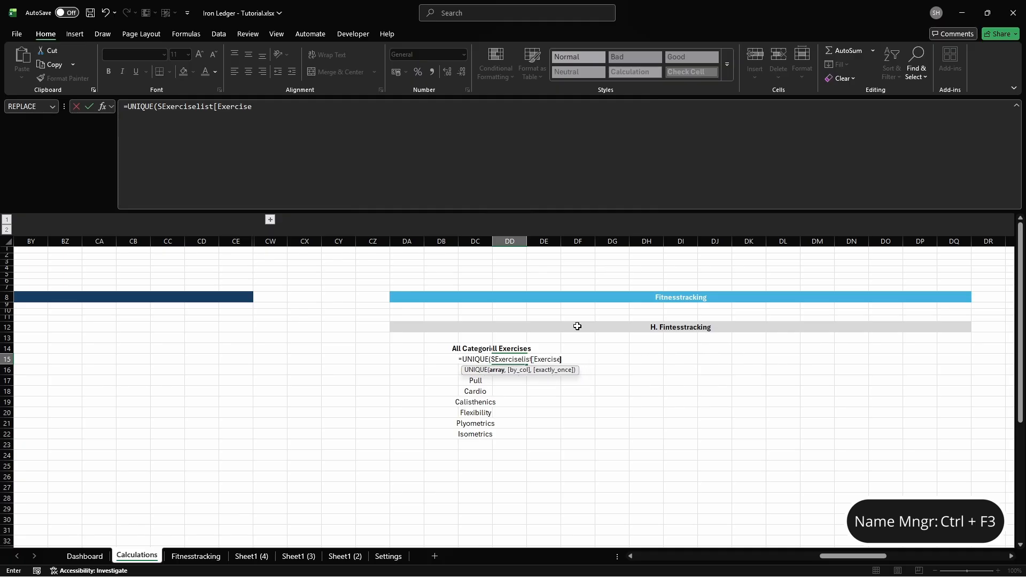
{"action": "key", "text": "Tab"}
Step: Enter the column header "Push" in cell DE14
{"action": "key", "text": "Up"}
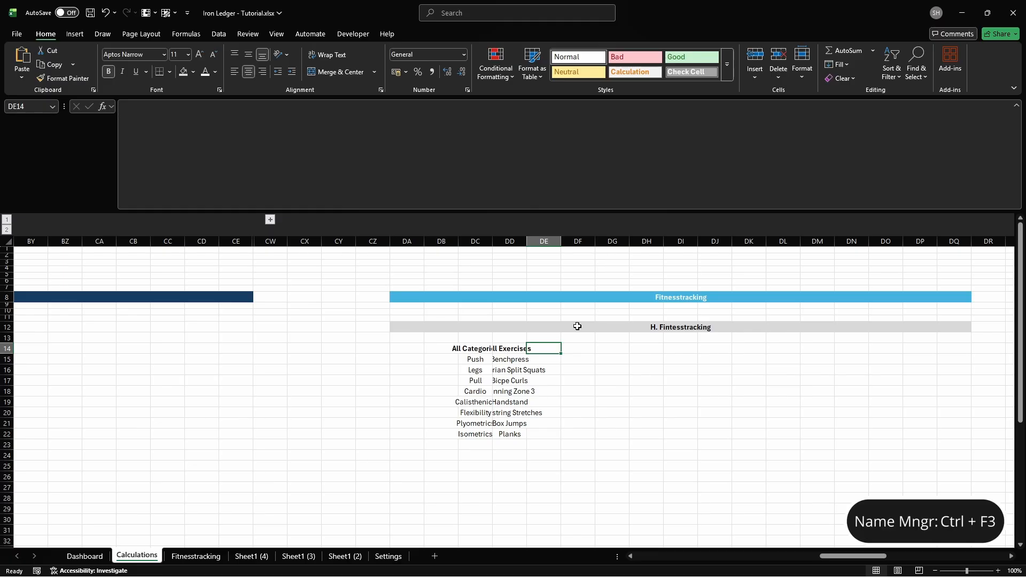
{"action": "type", "text": "Push"}
{"action": "key", "text": "Return"}
Step: Define the workbook name cft_exercises_push referring to the spill range =Calculations!$DE$15#
{"action": "key", "text": "ctrl+F3"}
{"action": "left_click", "coordinate": [395, 199]}
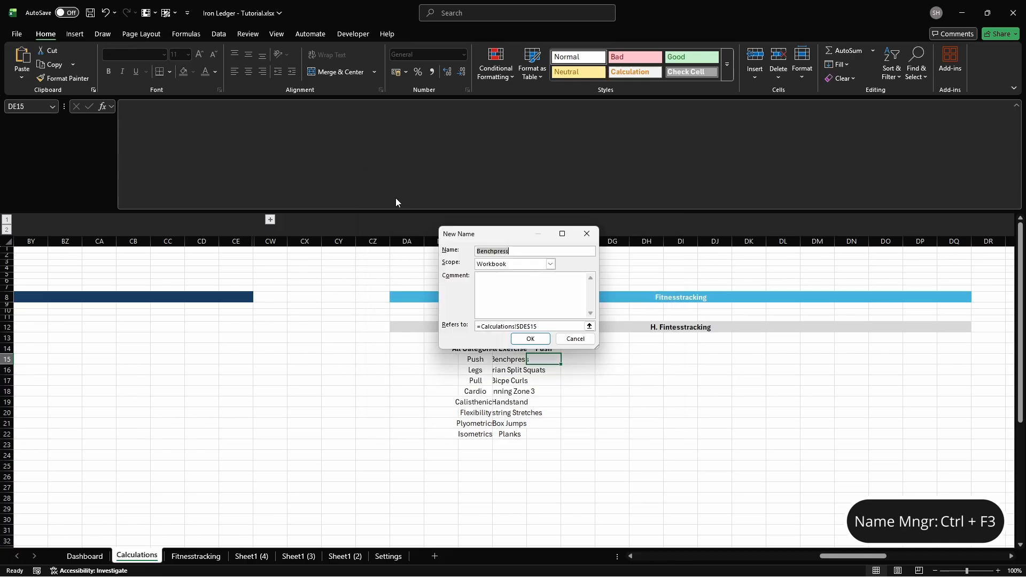
{"action": "type", "text": "cft_exercises_push"}
{"action": "left_click", "coordinate": [578, 326]}
{"action": "key", "text": "Return"}
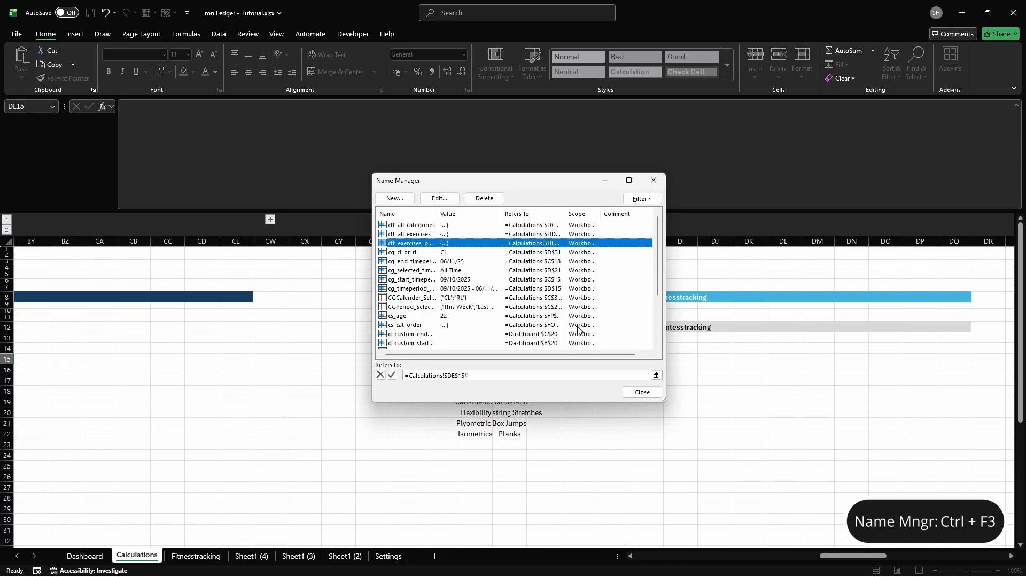
{"action": "key", "text": "Escape"}
Step: Begin a multi-line LET formula in cell DE15 with a first variable for the exercises
{"action": "type", "text": "=LET("}
{"action": "key", "text": "alt+Return"}
{"action": "type", "text": "exercis"}
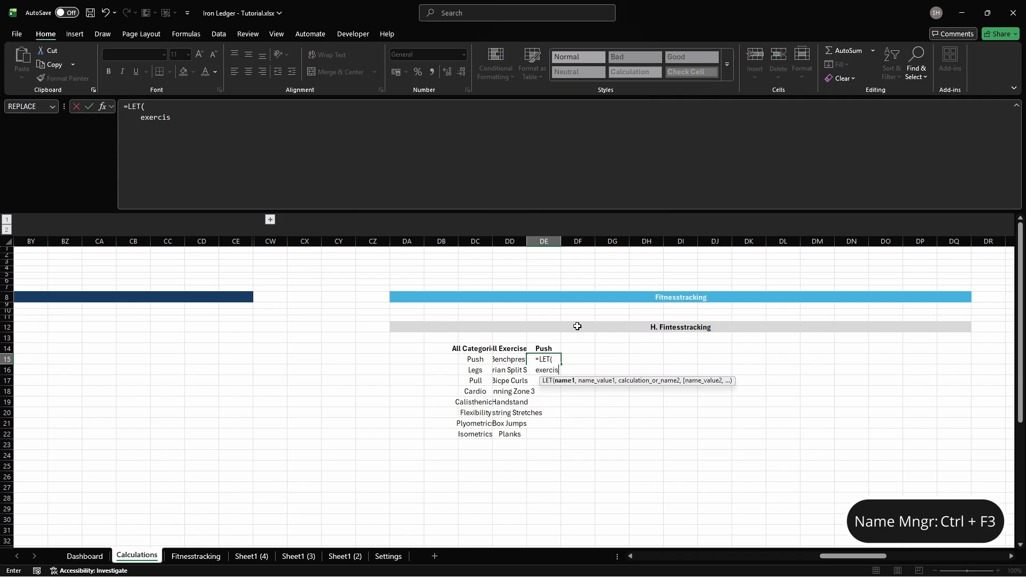
Step: Define exercises in the Push LET formula as FILTER(SExerciselist[Exercise],SExerciselist[Category]="Push")
{"action": "type", "text": "es, FILTER(SExerciseli"}
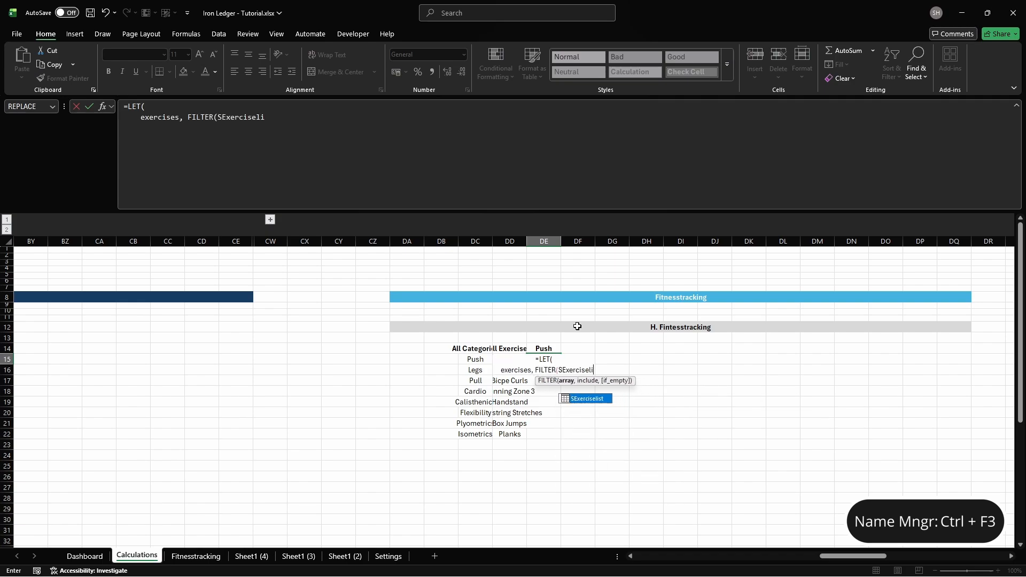
{"action": "type", "text": "st[Exercise],SExercise"}
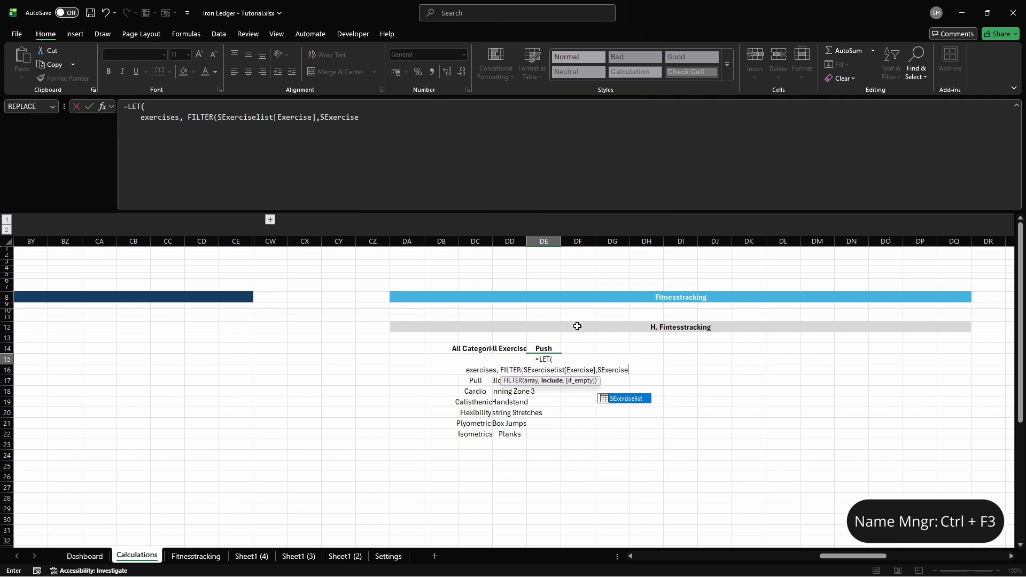
{"action": "type", "text": "list[Category]=\"Push\"),"}
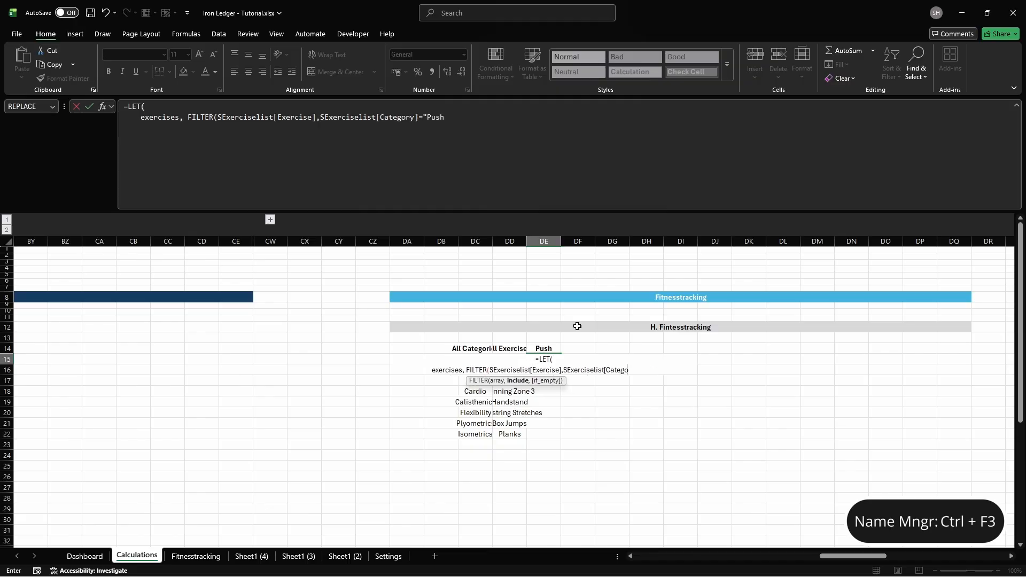
Step: Define typeids on a new line of the Push formula as FILTER(SExerciselist[TypeIDs],SExerciselist[Category]="Push")
{"action": "key", "text": "alt+Return"}
{"action": "type", "text": "typeids, FIL"}
{"action": "key", "text": "Tab"}
{"action": "type", "text": "SEx"}
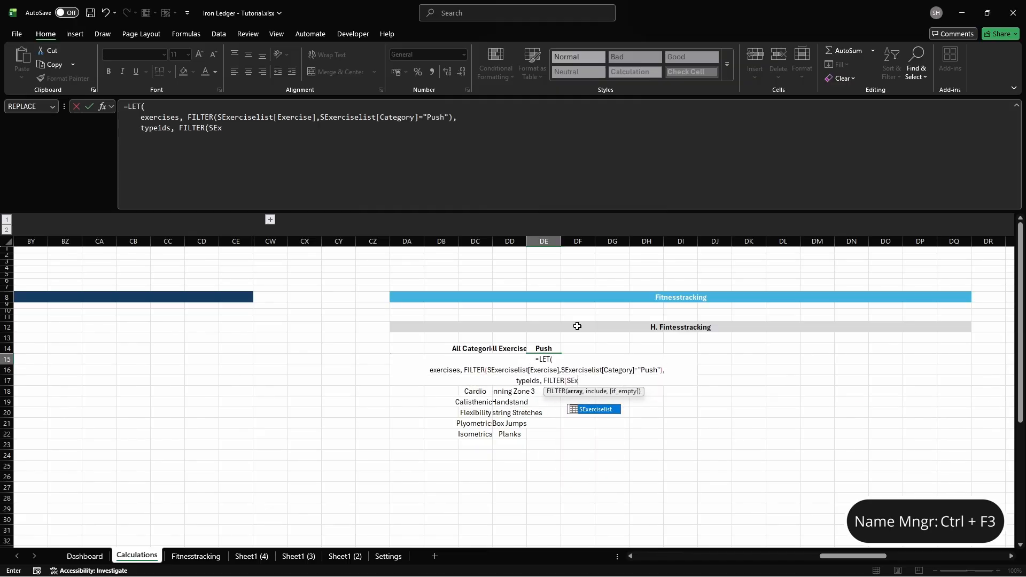
{"action": "type", "text": "erciselist[TypeIDs],SExerc"}
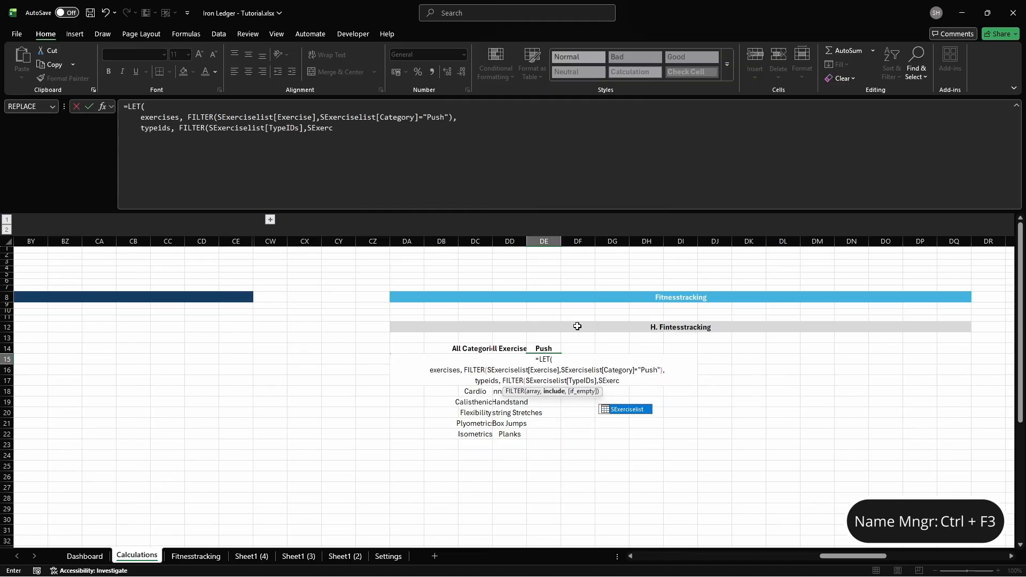
{"action": "type", "text": "iselist[Category]=\"Push\""}
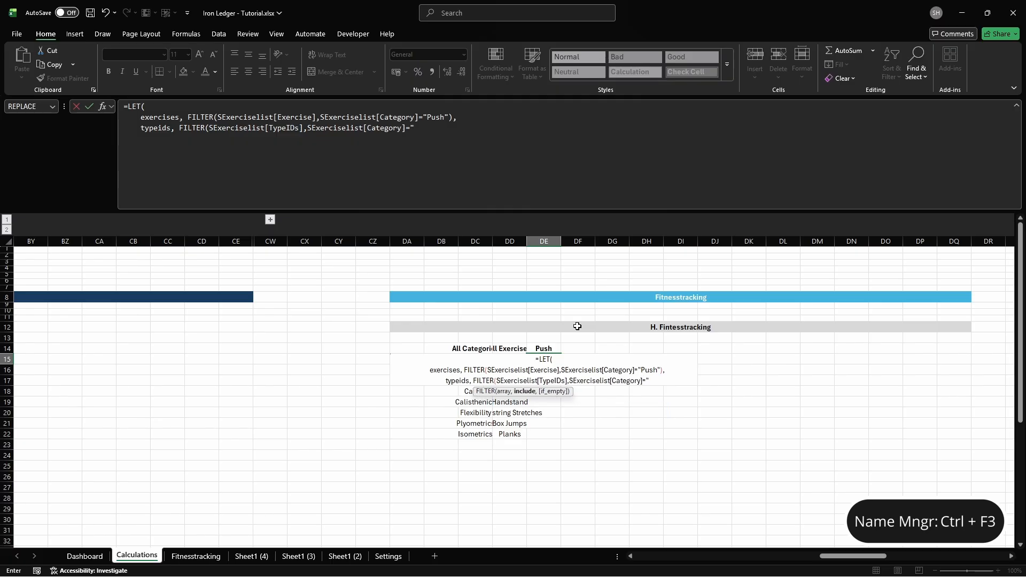
{"action": "type", "text": "),"}
Step: Define the variable base as exercises on a new line of the Push formula
{"action": "key", "text": "alt+Return"}
{"action": "type", "text": "base, e"}
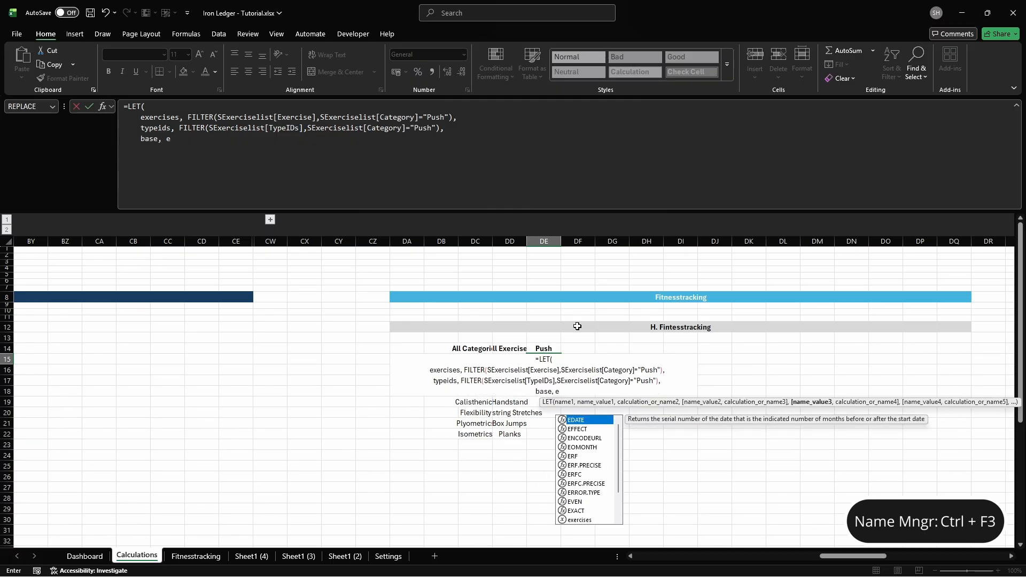
{"action": "type", "text": "xercises,"}
Step: Define custom in the Push formula as TOCOL(IF(typeids<>"",exercises&" - "&INDEX(STypeid[Type],VALUE(TEXTSPLIT(TEXTJOIN(",",TRUE,typeids),","))),""),3), spread over several lines
{"action": "key", "text": "alt+Return"}
{"action": "type", "text": "custom, TO"}
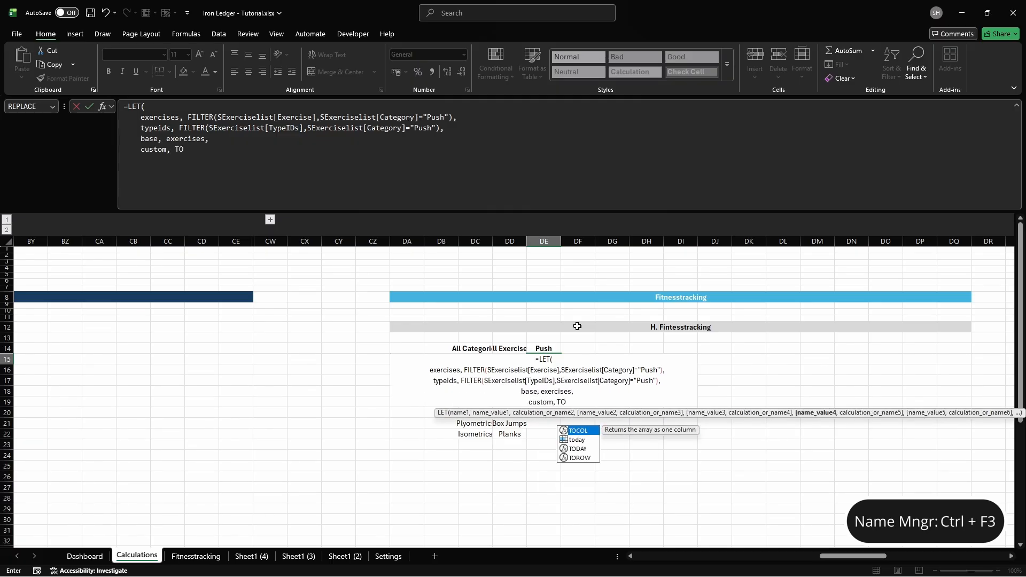
{"action": "type", "text": "COL(IF(typeids<>\"\", "}
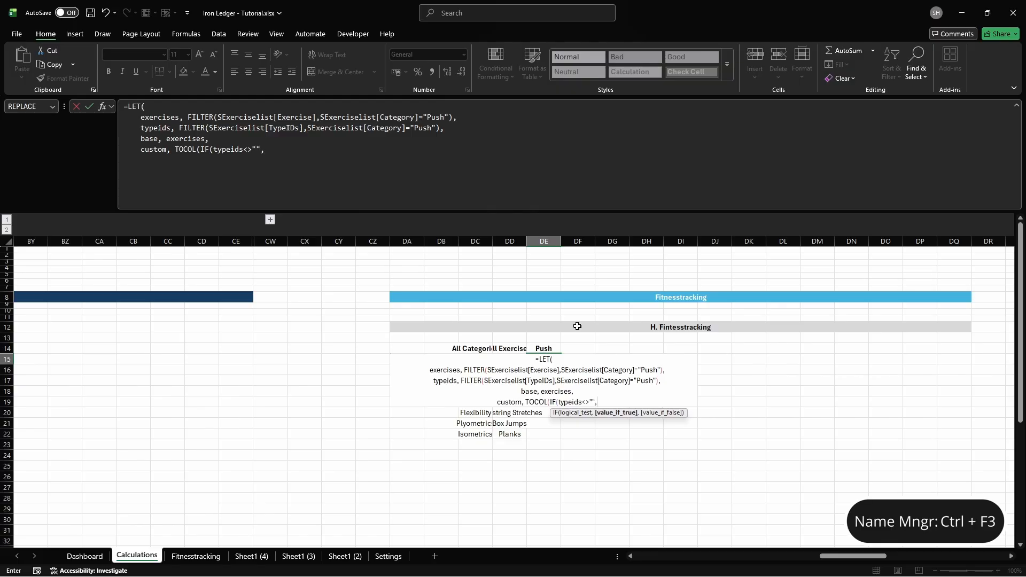
{"action": "type", "text": "        exercises&\" -"}
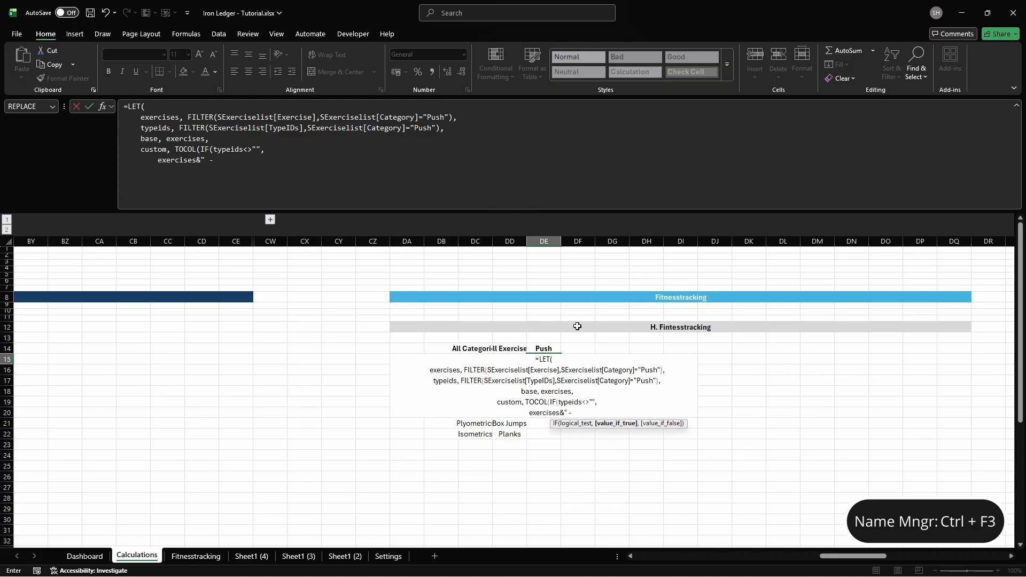
{"action": "type", "text": " \"&INDEX(STypeid[Type"}
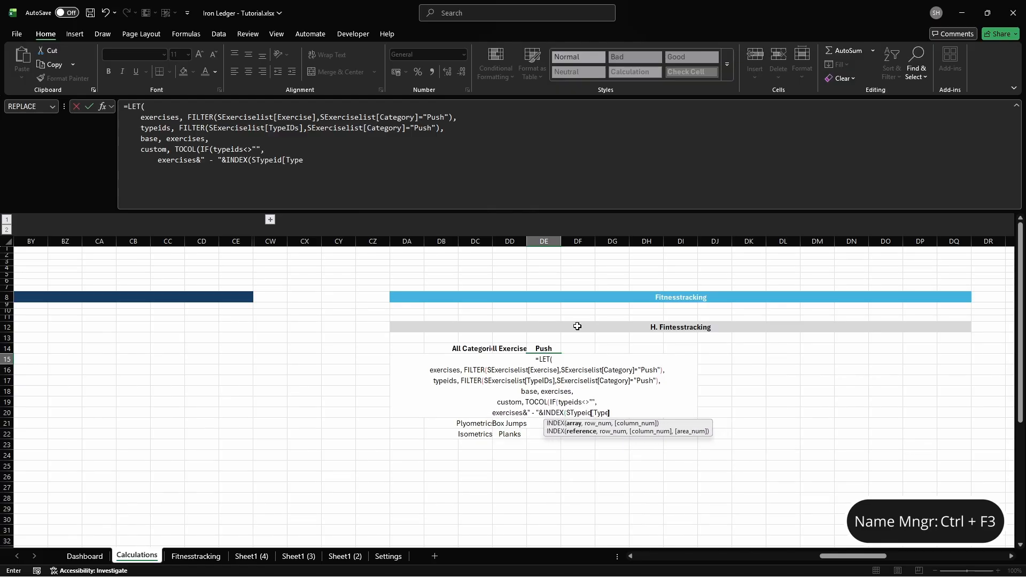
{"action": "type", "text": "],VALUE(TEXTSPLIT(TEXTJ"}
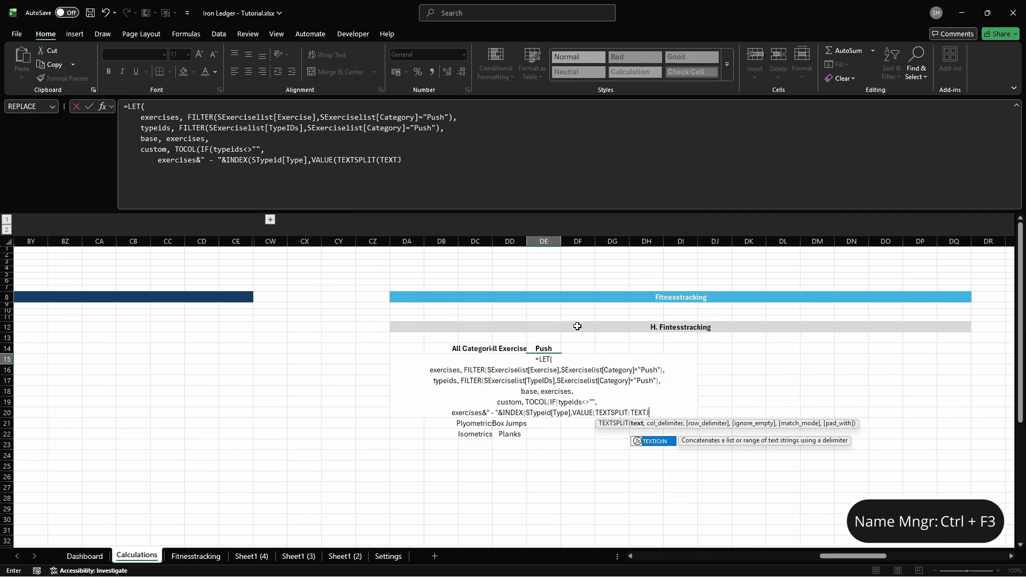
{"action": "type", "text": "OIN(\",\",TRUE,typeids),\",\"))),         "}
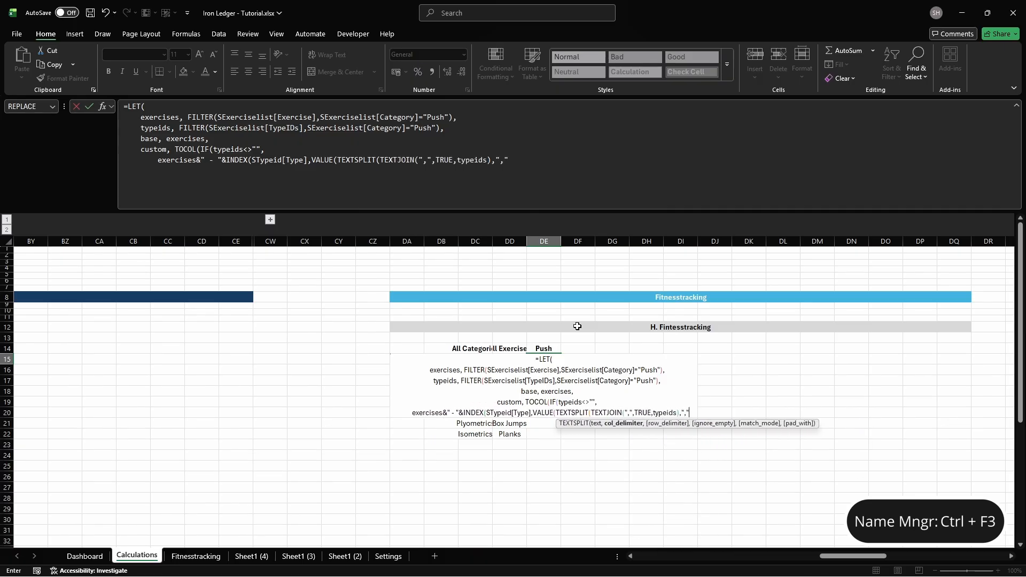
{"action": "type", "text": "\"\""}
{"action": "key", "text": "alt+Return"}
{"action": "type", "text": "),3),"}
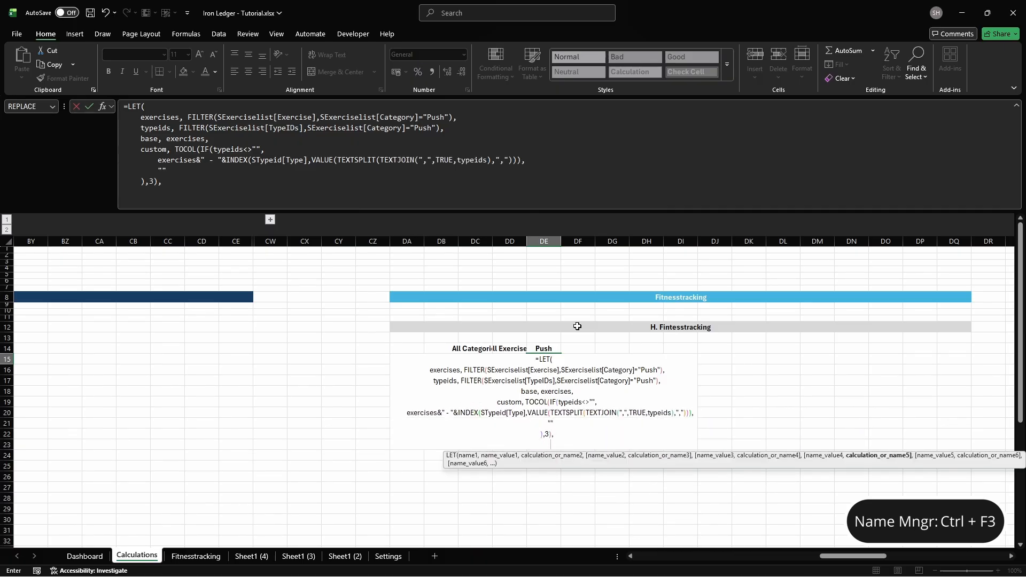
Step: Define all_items as VSTACK(base, custom) and finish the Push formula by returning UNIQUE(FILTER(all_items, all_items<>""))
{"action": "key", "text": "alt+Return"}
{"action": "type", "text": "all_items, VSTAC"}
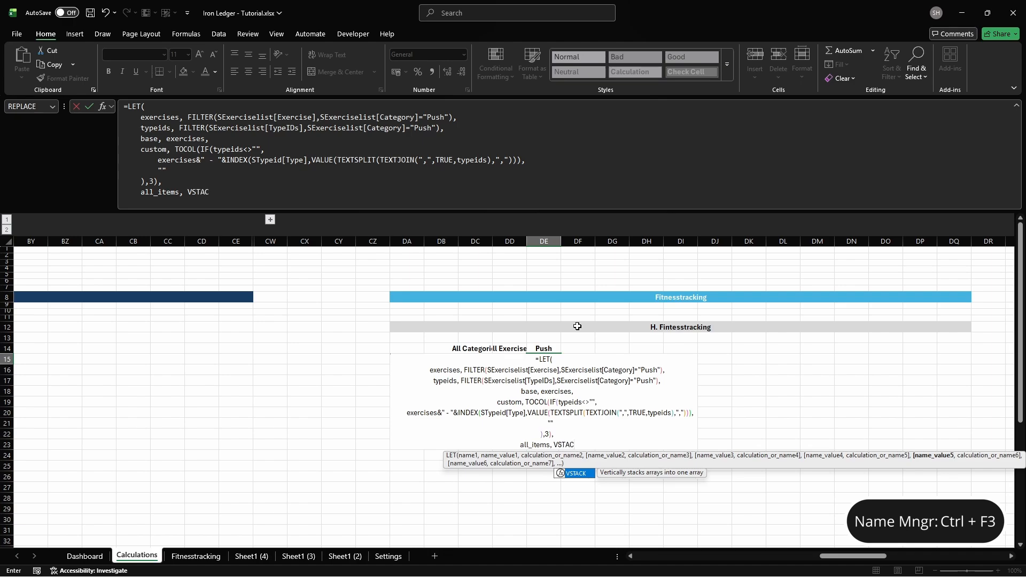
{"action": "type", "text": "K(base, custom),"}
{"action": "key", "text": "alt+Return"}
{"action": "type", "text": "UN"}
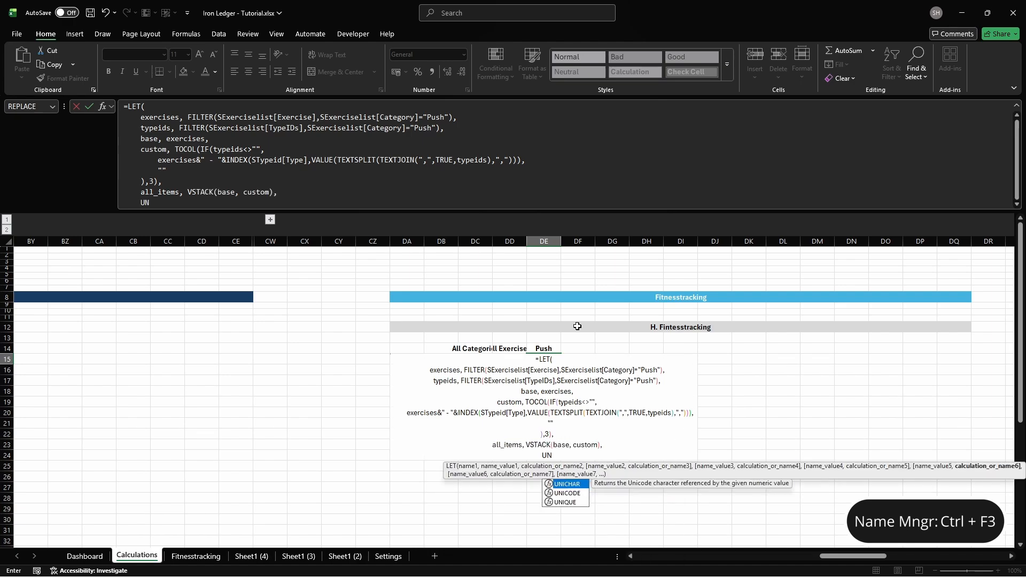
{"action": "type", "text": "IQUE(FILTER(all_items, all_items<>\"\""}
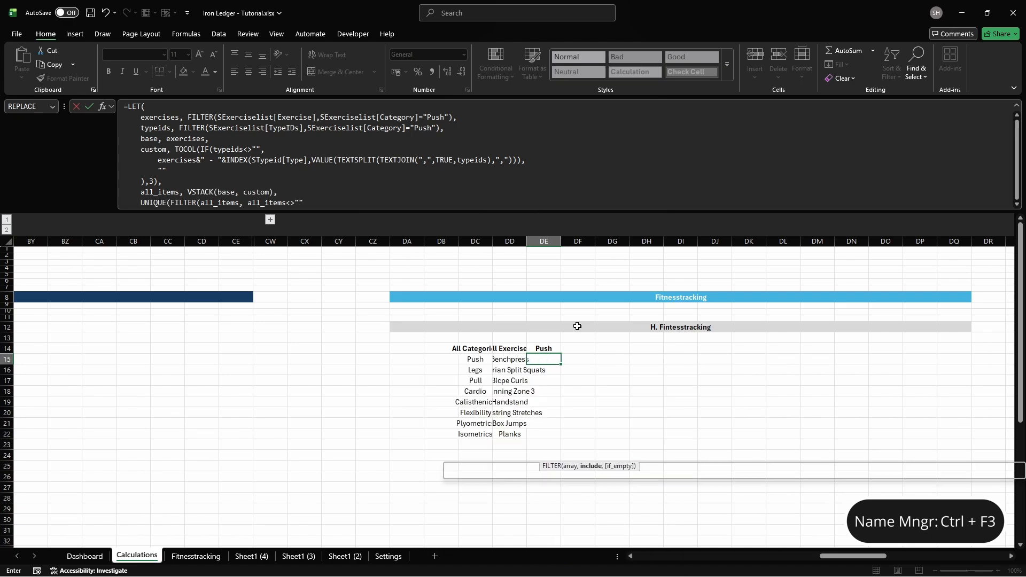
{"action": "key", "text": "Tab"}
Step: Enter the column heading Legs in cell DF14, beside the Push heading
{"action": "key", "text": "Up"}
{"action": "type", "text": "Legs"}
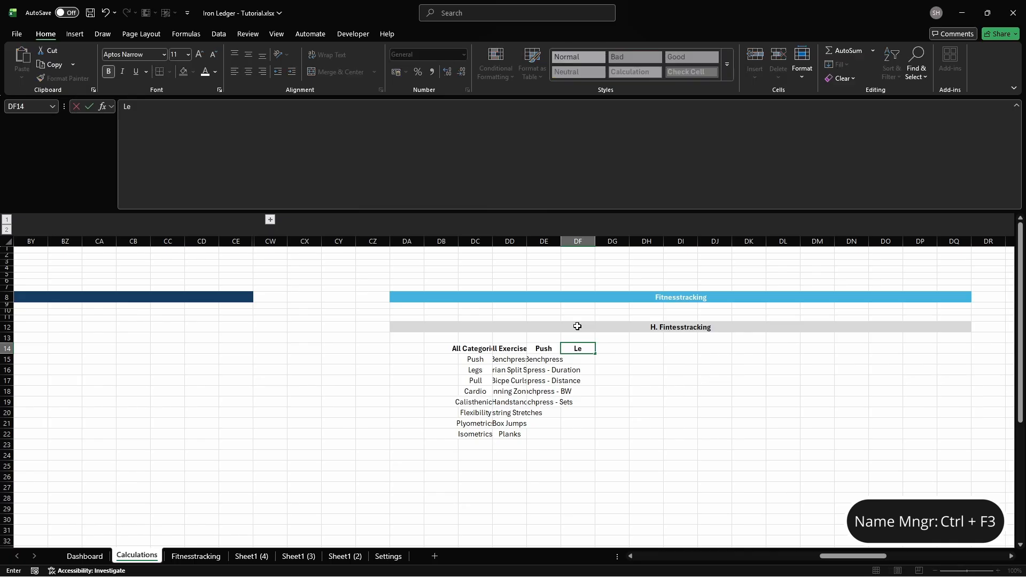
{"action": "key", "text": "Return"}
Step: Create a workbook-scoped name cft_exercises_legs for cell DF15 below the Legs heading
{"action": "key", "text": "ctrl+F3"}
{"action": "left_click", "coordinate": [395, 197]}
{"action": "type", "text": "c"}
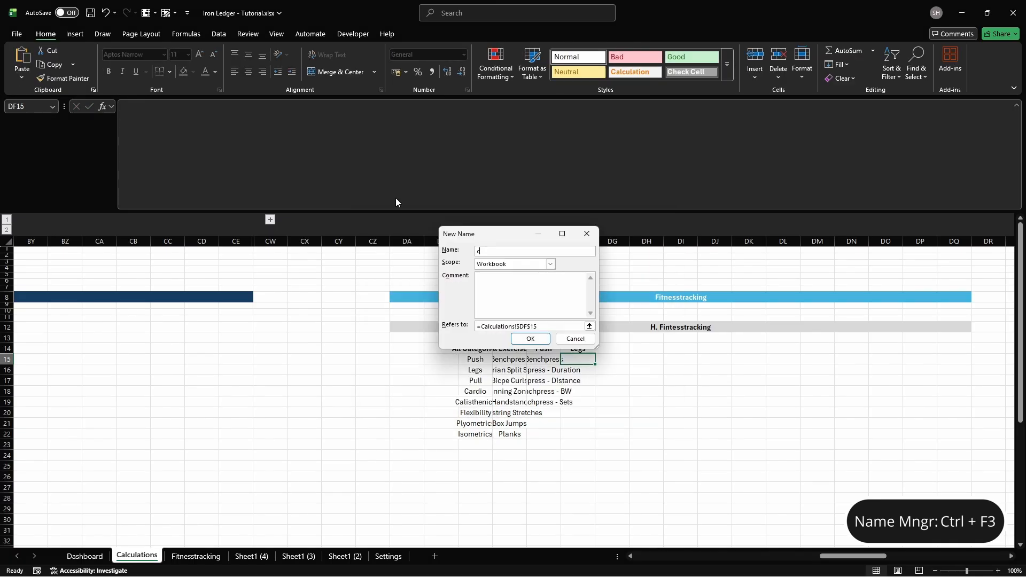
{"action": "type", "text": "ft_exercises_legs"}
{"action": "left_click", "coordinate": [578, 327]}
{"action": "key", "text": "Return"}
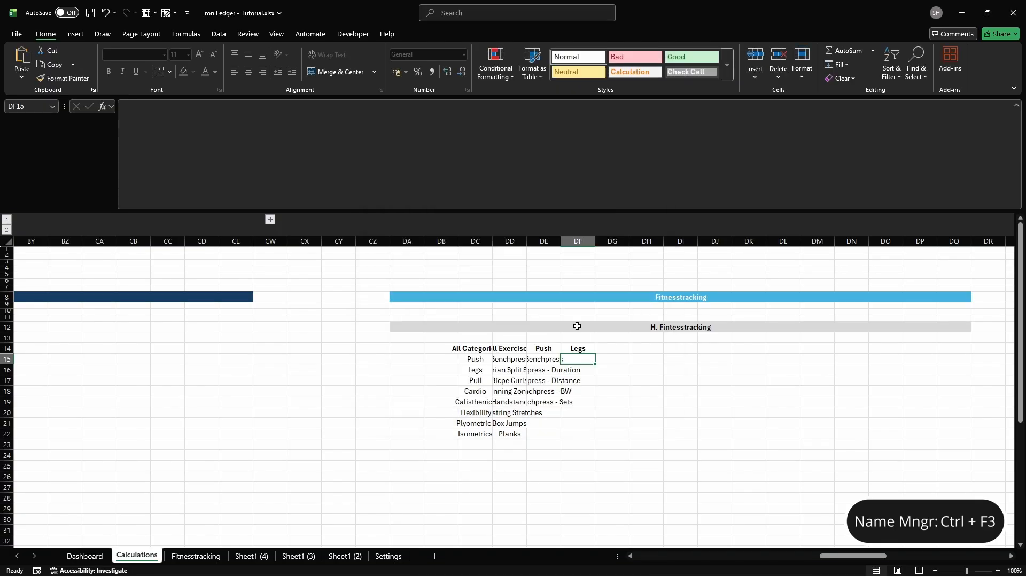
Step: Start a LET formula in DF15 that defines exercises as FILTER(SExerciselist[Exercise],SExerciselist[Category]="Legs")
{"action": "type", "text": "=LET("}
{"action": "key", "text": "alt+Return"}
{"action": "type", "text": "exerci"}
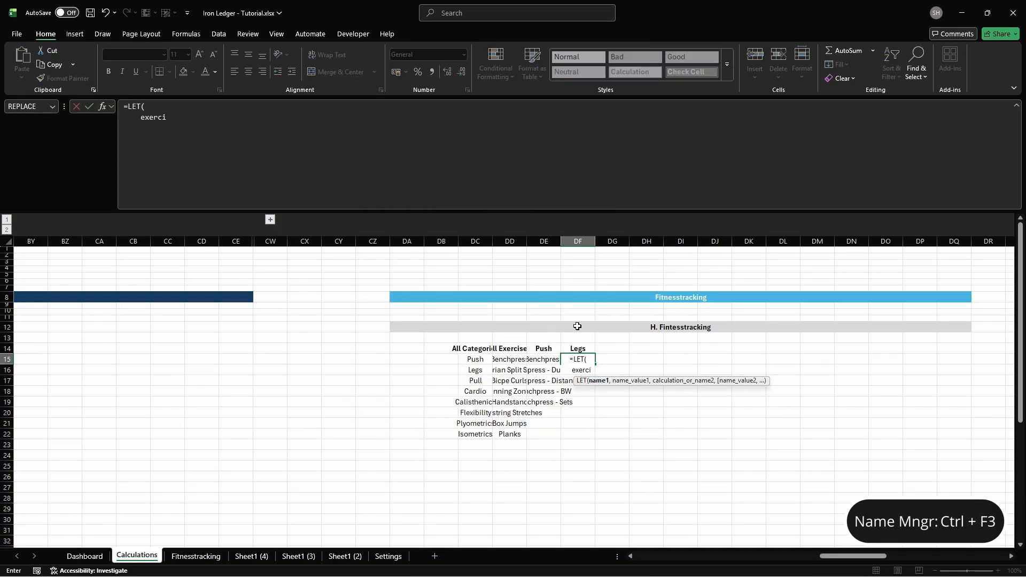
{"action": "type", "text": "ses, FILTER(SExerciseli"}
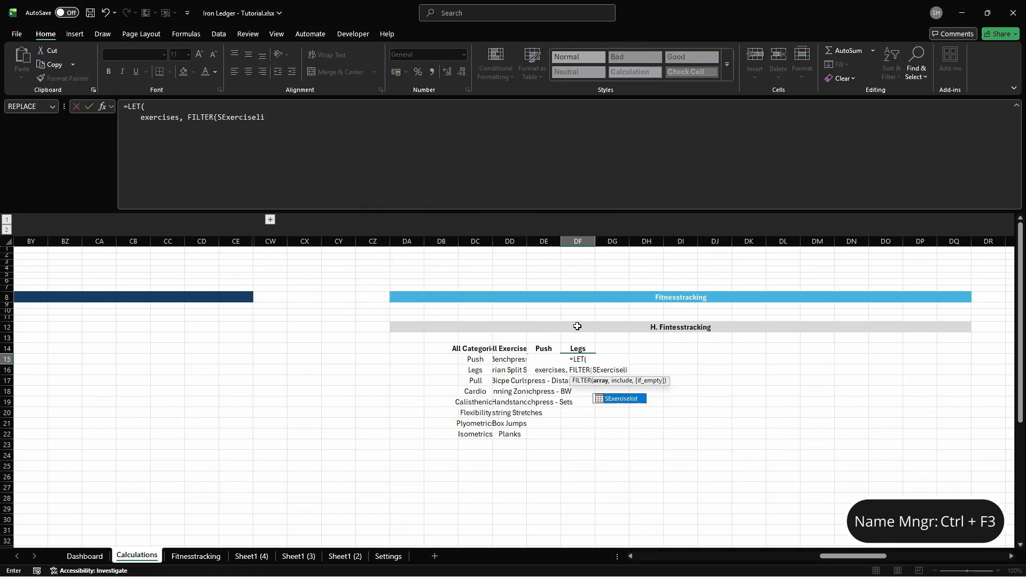
{"action": "type", "text": "st[Exercise],SExercisel"}
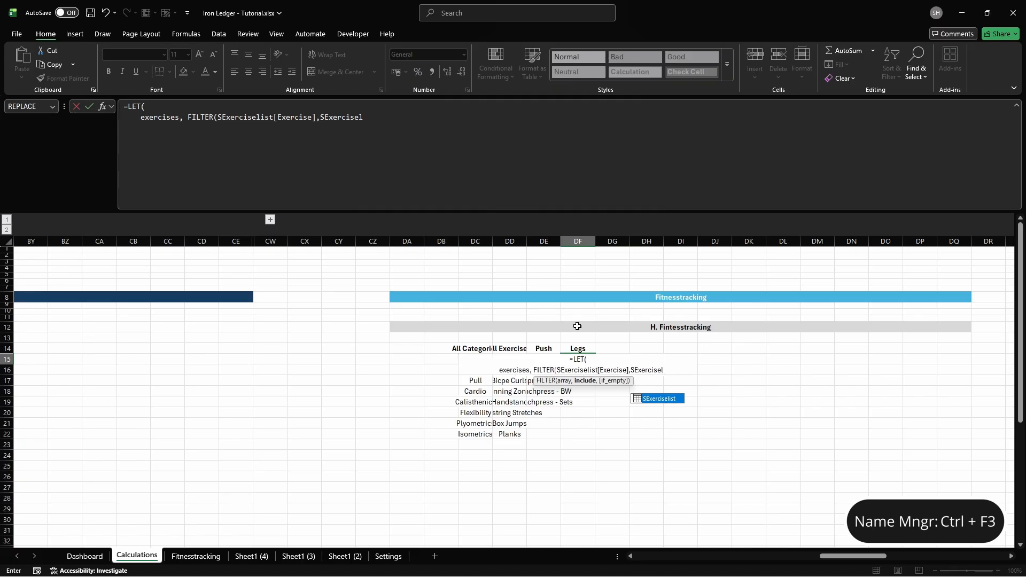
{"action": "type", "text": "ist[Category]=\"Legs\"),"}
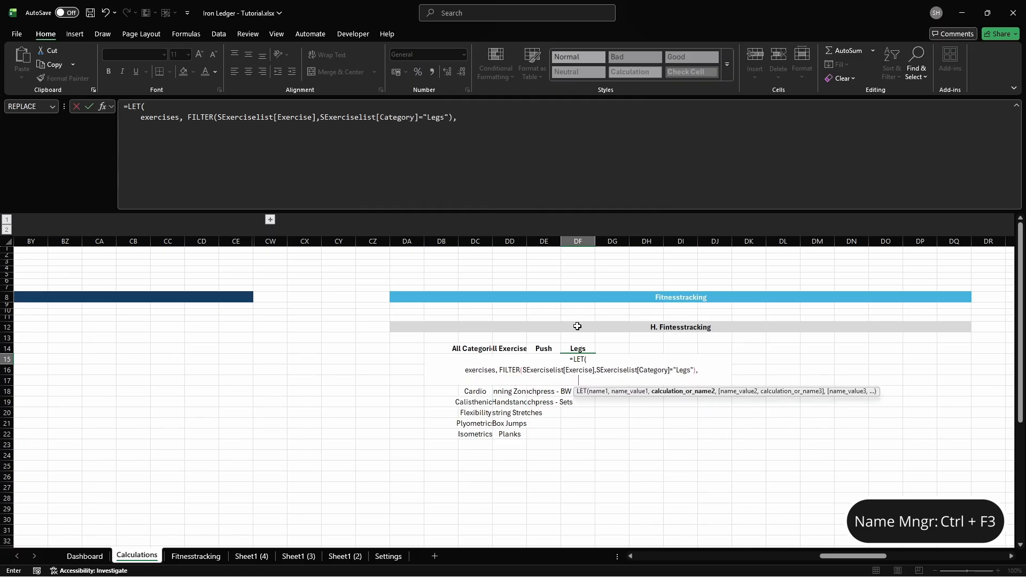
Step: Define typeids on a new line of the Legs formula as FILTER(SExerciselist[TypeIDs],SExerciselist[Category]="Legs")
{"action": "key", "text": "alt+Return"}
{"action": "type", "text": "typeids, FILTER"}
{"action": "type", "text": "(SExerciselist[Typ"}
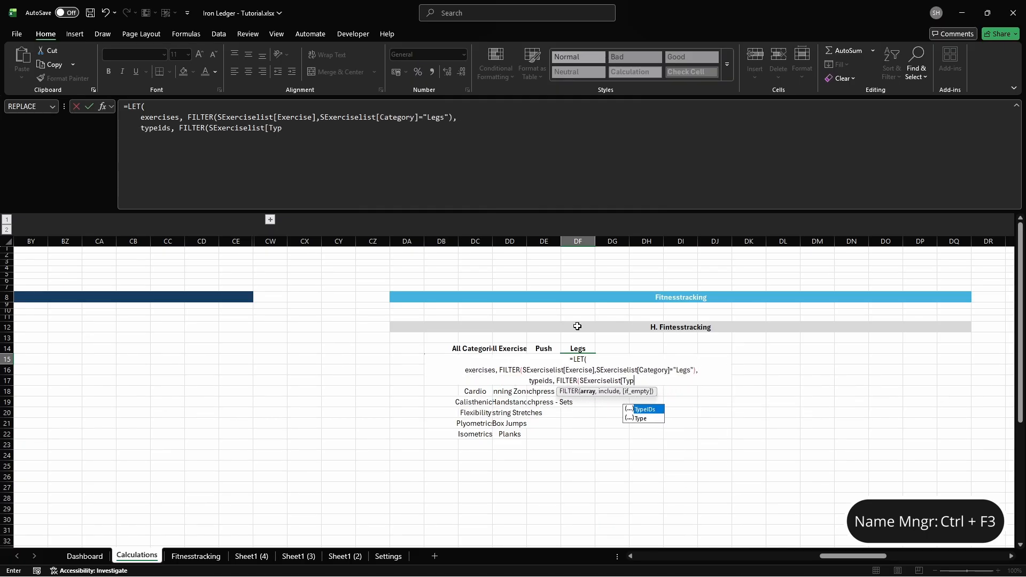
{"action": "key", "text": "Tab"}
{"action": "type", "text": "],SExerc"}
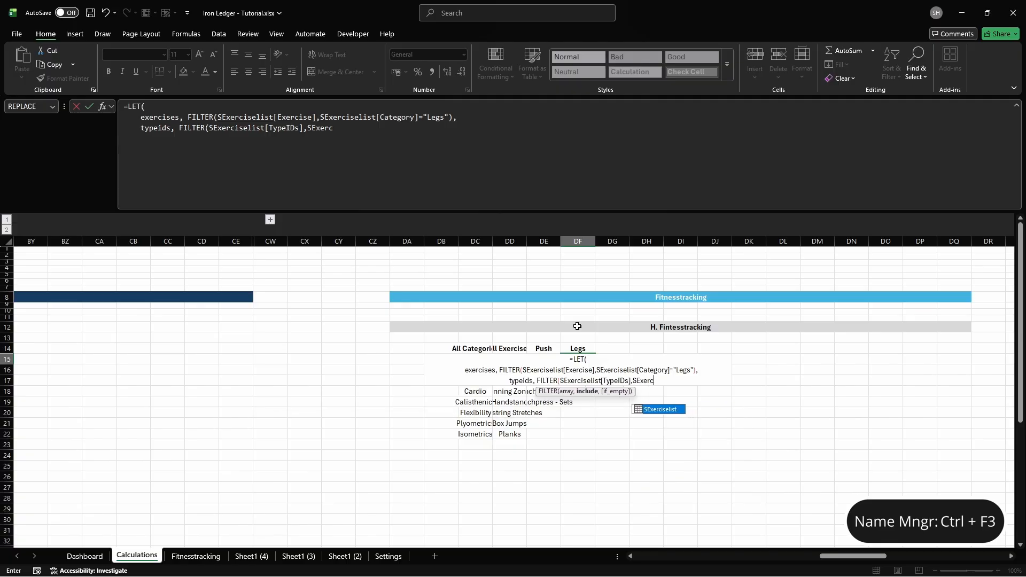
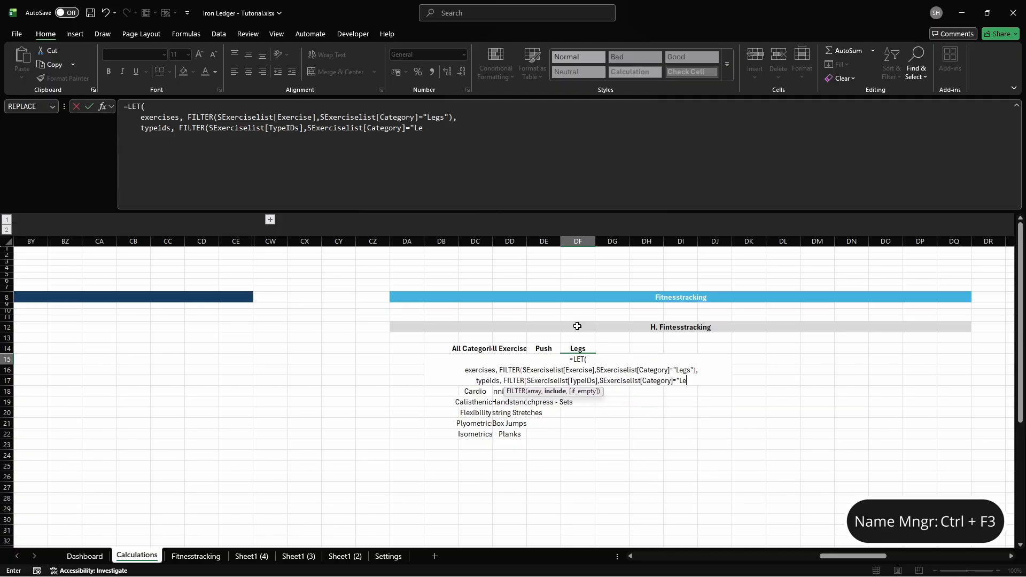
{"action": "type", "text": "gs\"),"}
Step: Define the variable base as exercises on a new line of the Legs formula
{"action": "key", "text": "alt+Return"}
{"action": "type", "text": "base, exercis"}
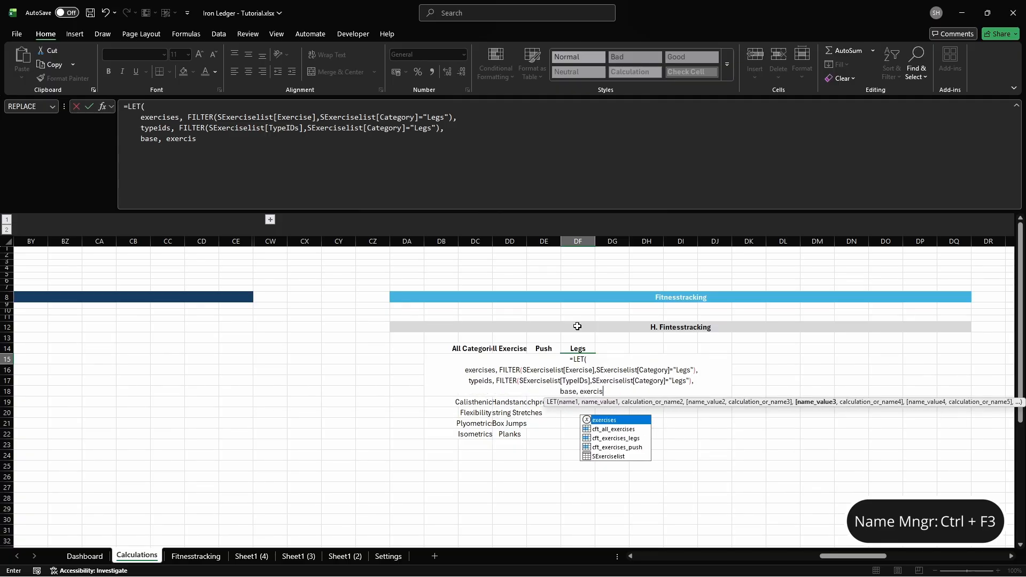
{"action": "type", "text": "es,"}
Step: Define custom in the Legs formula as TOCOL(IF(typeids<>"",exercises&" - "&INDEX(STypeid[Type],VALUE(TEXTSPLIT(TEXTJOIN(",",TRUE,typeids),","))),""),3), spread over several lines
{"action": "key", "text": "alt+Return"}
{"action": "type", "text": "custom, TOC"}
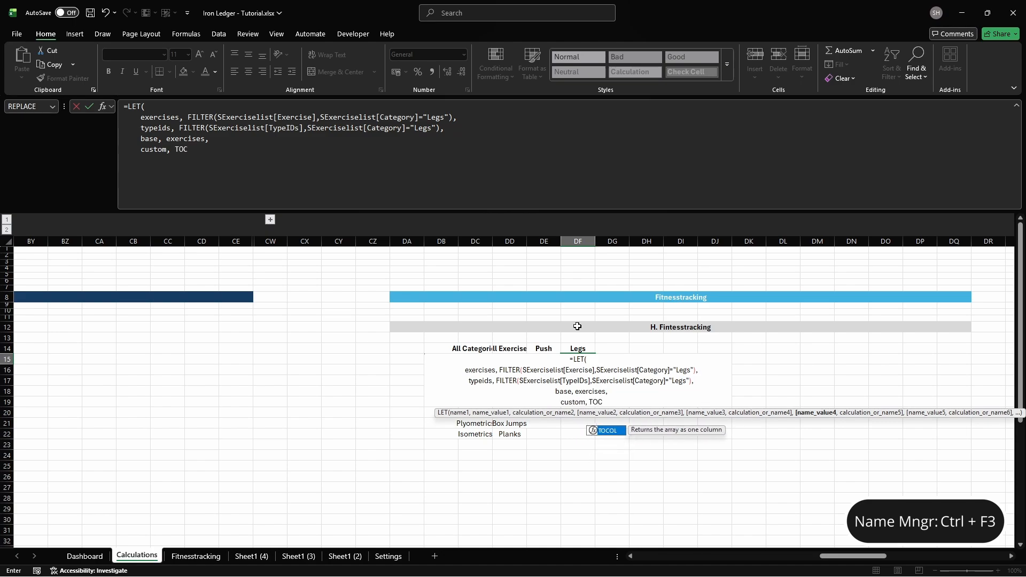
{"action": "type", "text": "OL(IF(typeids<>\"\","}
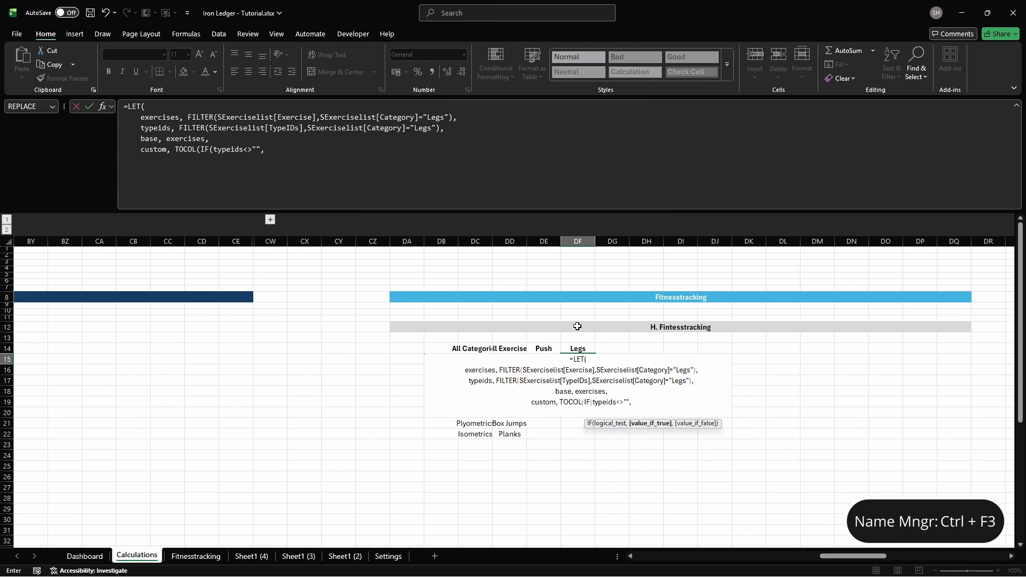
{"action": "key", "text": "alt+Return"}
{"action": "type", "text": "exercises&\" - \"&INDE"}
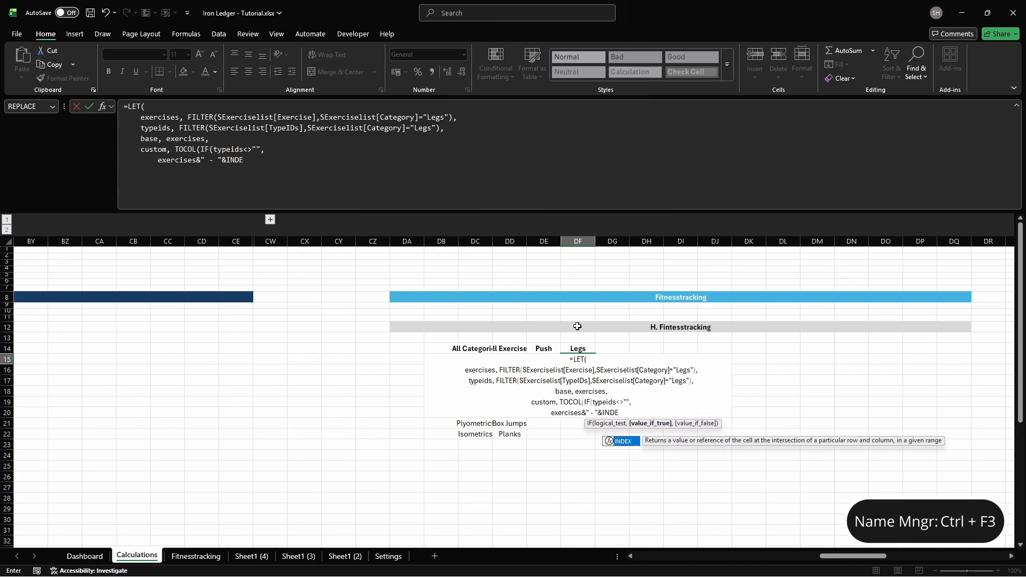
{"action": "type", "text": "X(STypeid[Type],VA"}
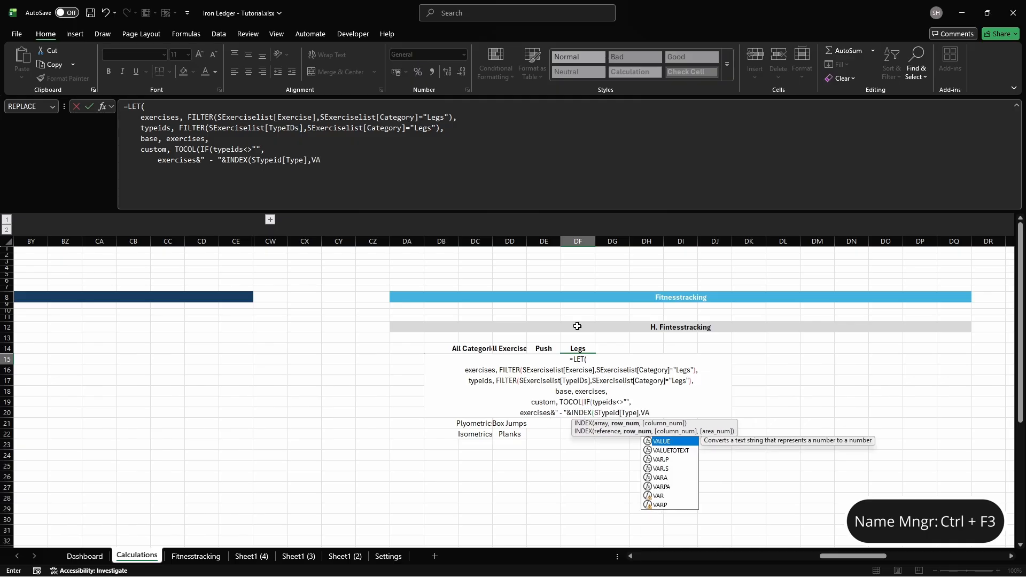
{"action": "type", "text": "LUE(TEXTSPLIT(TEXTJ"}
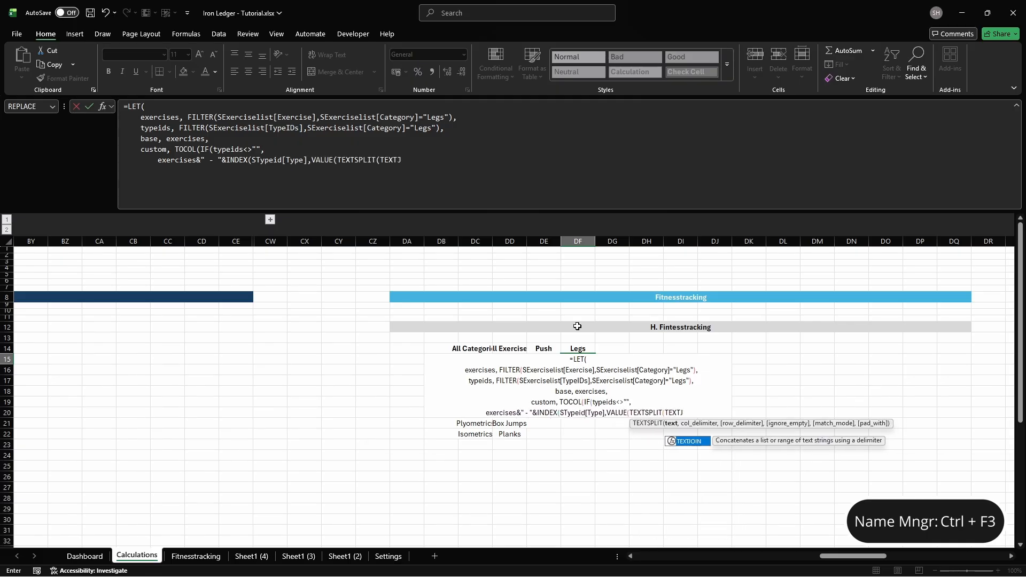
{"action": "type", "text": "OIN(\",\",TRUE,typeids),\",\"))),"}
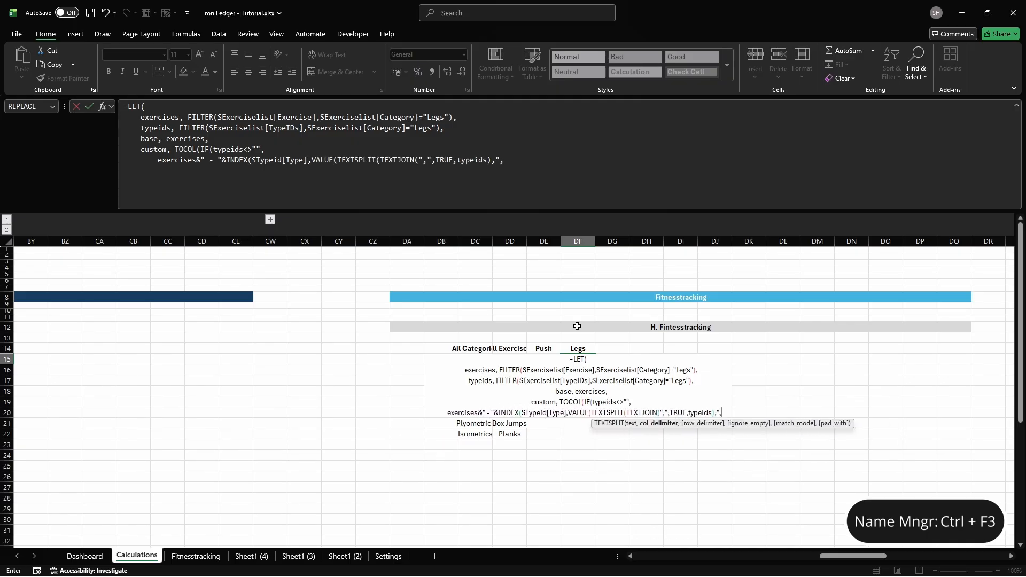
{"action": "key", "text": "alt+Return"}
{"action": "type", "text": "\"\""}
{"action": "key", "text": "alt+Return"}
{"action": "type", "text": "),3),"}
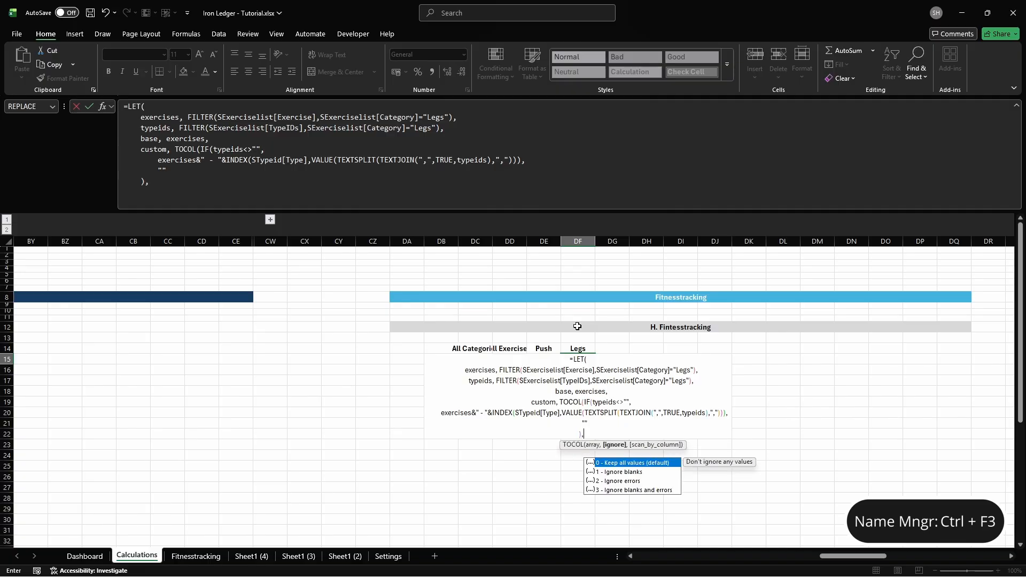
Step: Define all_items on a new line of the Legs formula as VSTACK(base, custom)
{"action": "key", "text": "alt+Return"}
{"action": "type", "text": "all_items, VSTA"}
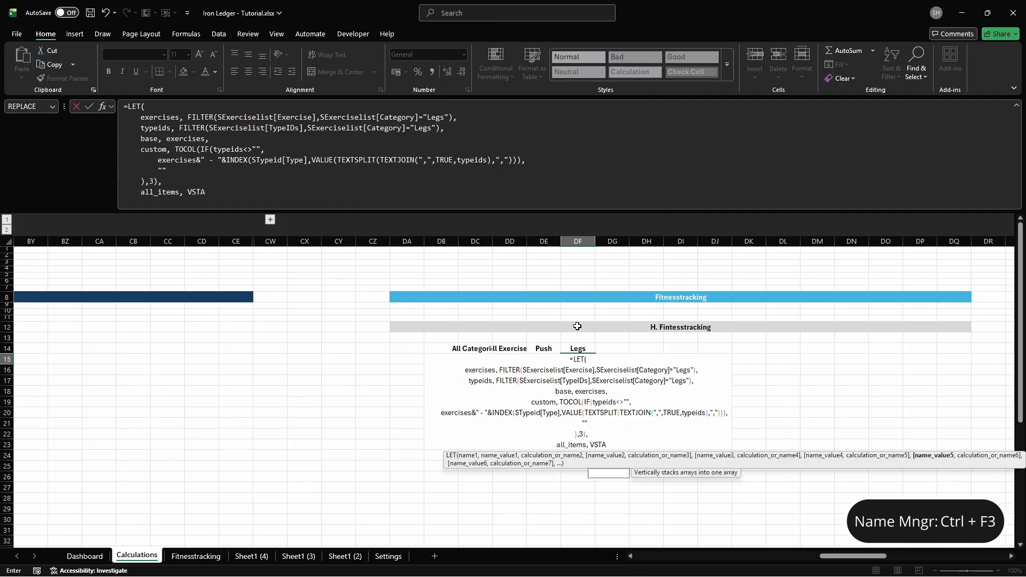
{"action": "type", "text": "CK(base, custom),"}
Step: Finish the Legs formula in DF15 by returning UNIQUE(FILTER(all_items, all_items<>"")) and enter it
{"action": "key", "text": "alt+Return"}
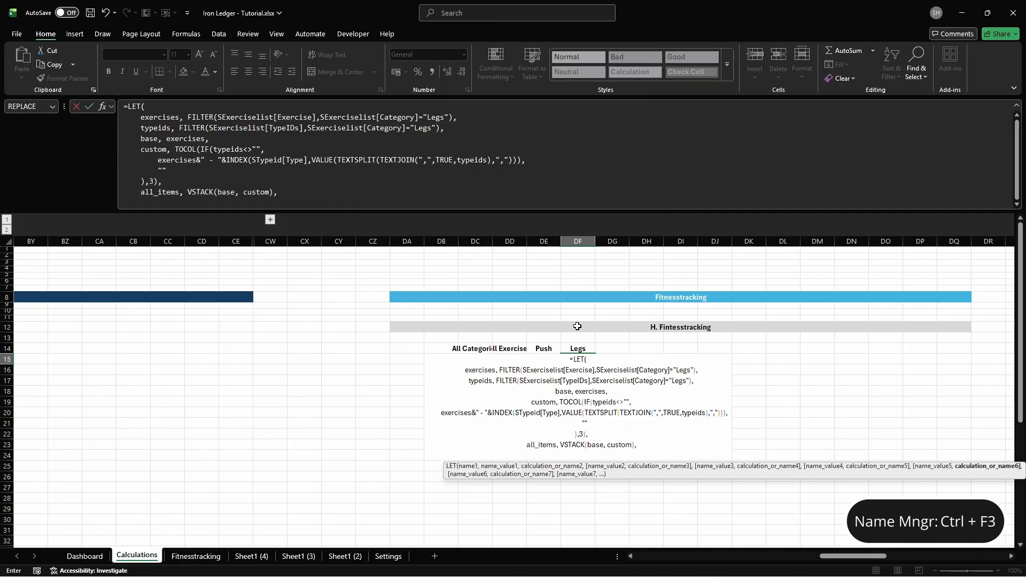
{"action": "type", "text": "UNIQUE(FILTER(all_"}
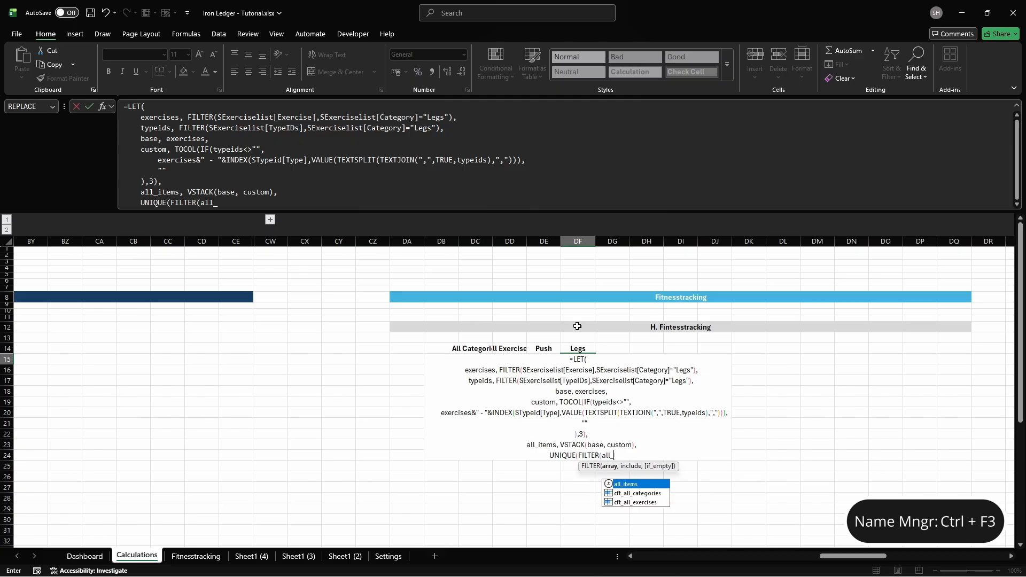
{"action": "type", "text": "items, all_items<>\"\")),"}
{"action": "key", "text": "alt+Return"}
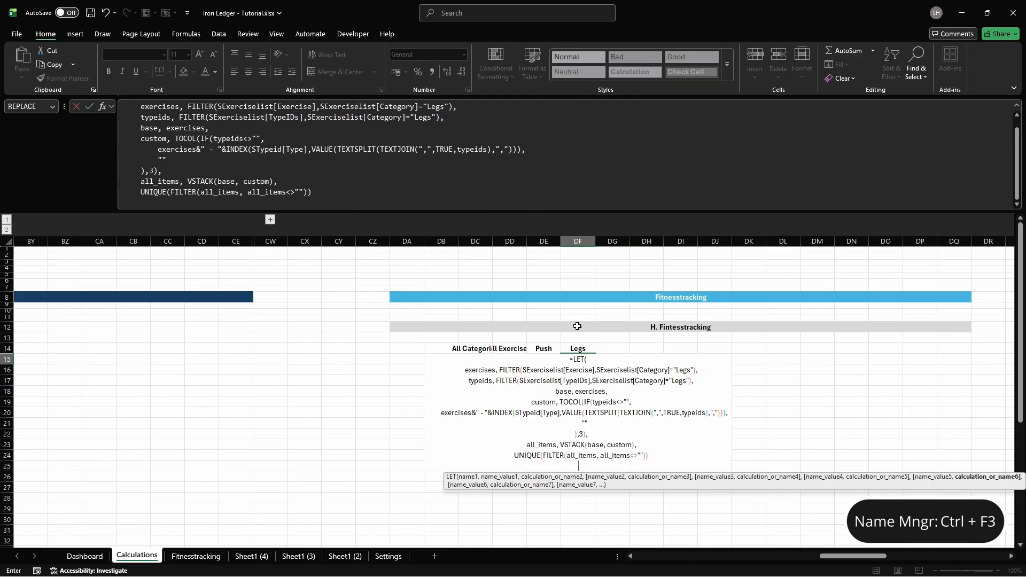
{"action": "type", "text": ")"}
{"action": "key", "text": "Tab"}
Step: Enter the heading Pull in DG14, beside the Legs heading
{"action": "key", "text": "Up"}
{"action": "type", "text": "Pull"}
{"action": "key", "text": "Return"}
Step: Create the workbook-level name cft_exercises_pull that refers to the spill range =Calculations!$DG$15#
{"action": "key", "text": "ctrl+F3"}
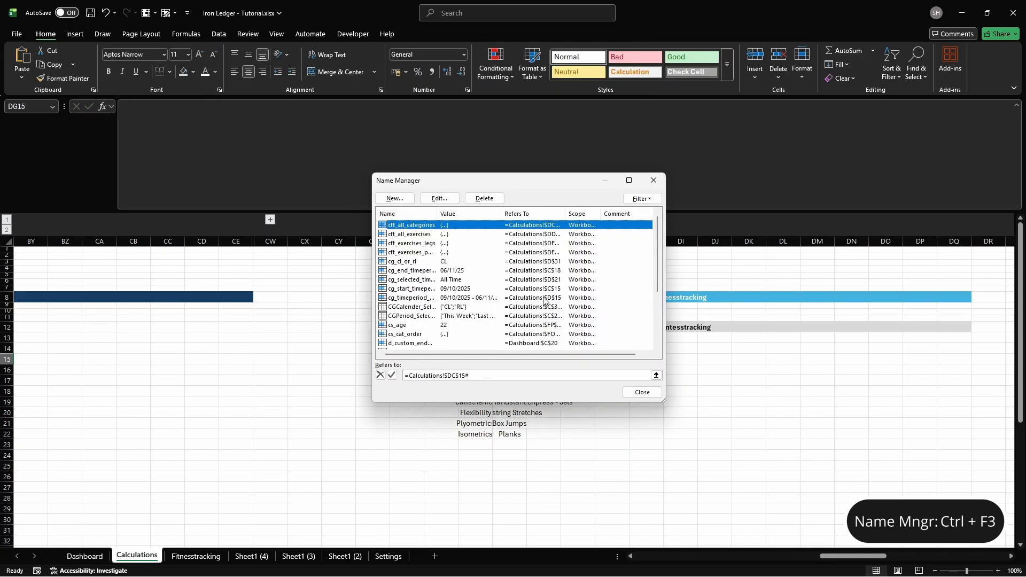
{"action": "left_click", "coordinate": [394, 198]}
{"action": "type", "text": "cft_exercises_pull"}
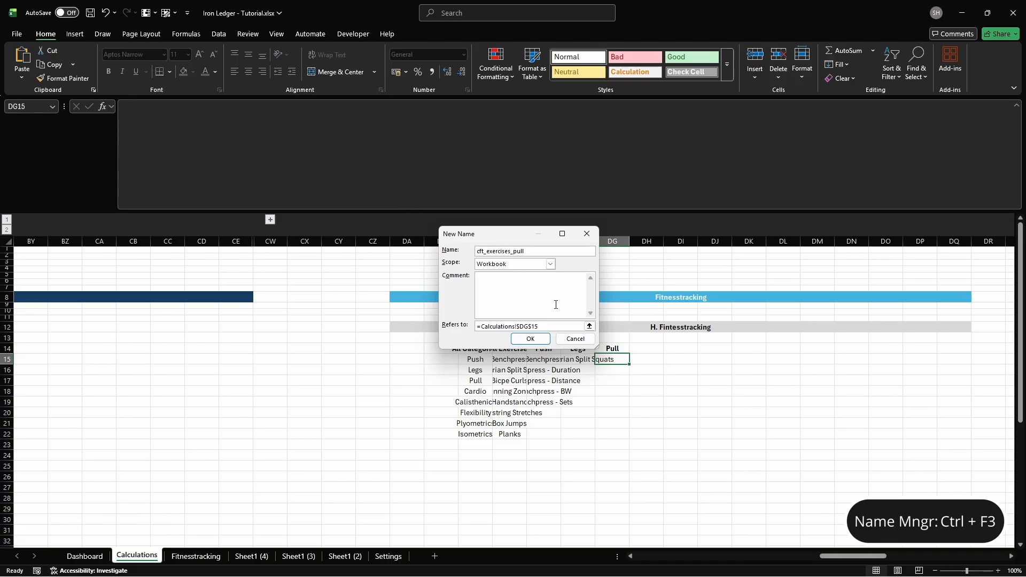
{"action": "left_click", "coordinate": [579, 327]}
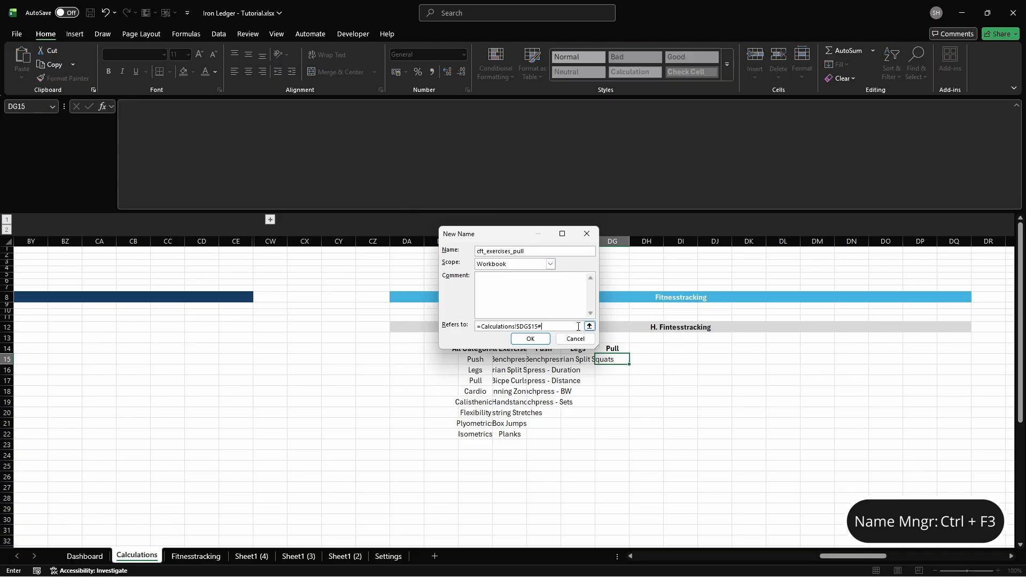
{"action": "key", "text": "Return"}
{"action": "key", "text": "Escape"}
Step: Start a LET formula in DG15 that defines exercises as FILTER(SExerciselist[Exercise],SExerciselist[Category]="Pull")
{"action": "type", "text": "=LET(     "}
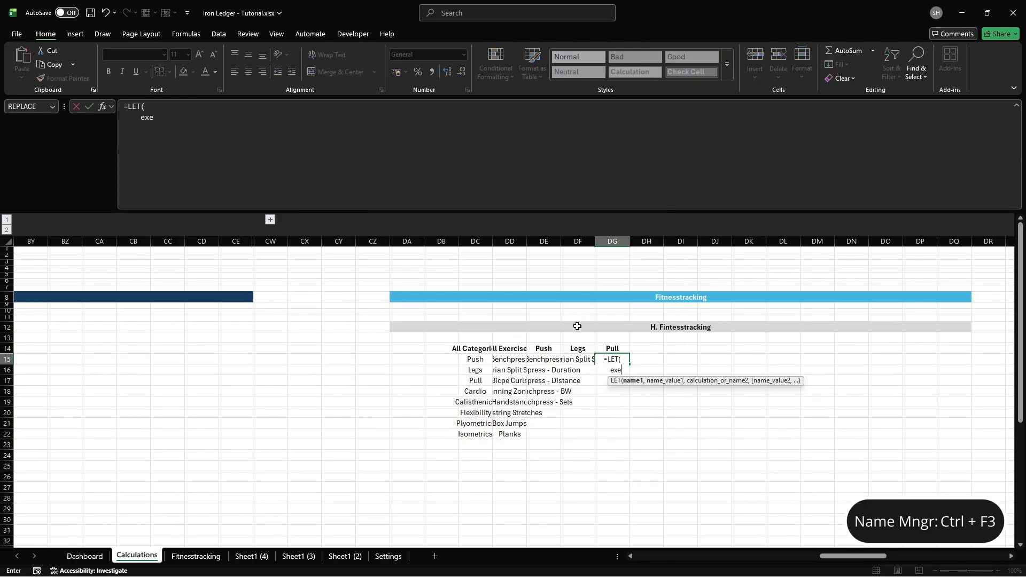
{"action": "type", "text": "exercises, FILTER(SExerci"}
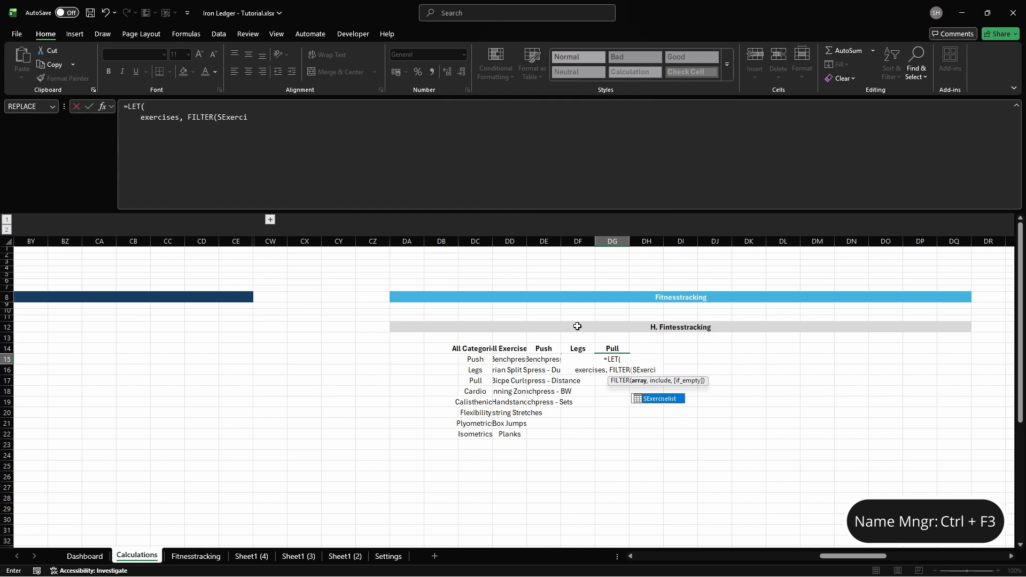
{"action": "type", "text": "selist[Exercise],SExercise"}
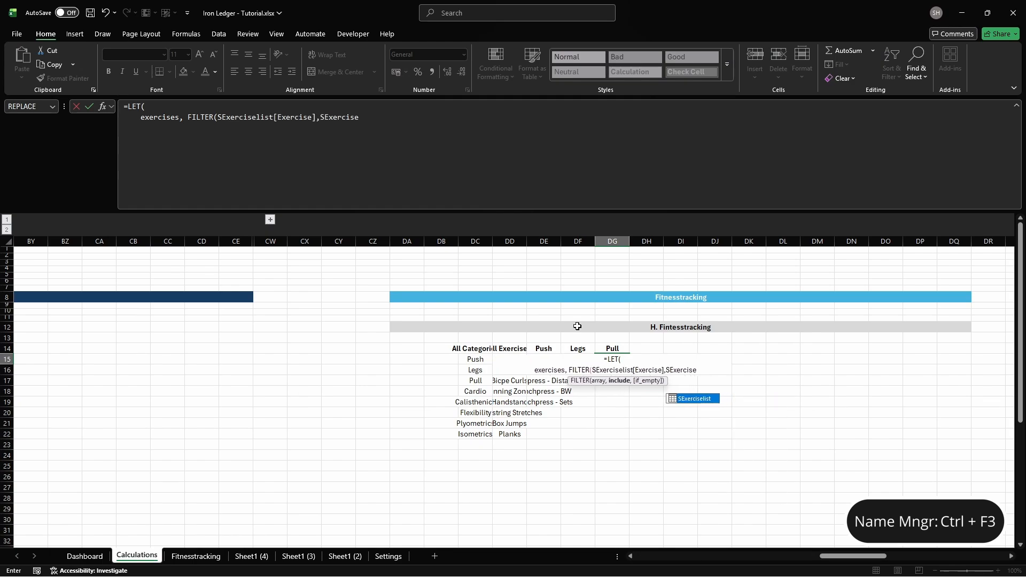
{"action": "type", "text": "list[Category]=\"Pull\"),"}
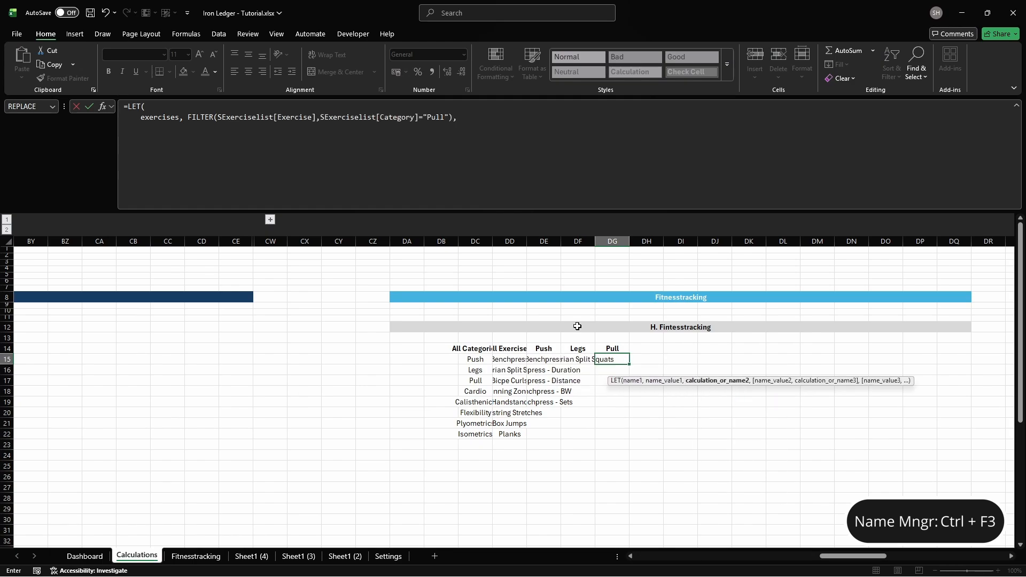
Step: Add typeids as FILTER(SExerciselist[TypeIDs],SExerciselist[Category]="Pull") and base as exercises on new lines of the Pull formula
{"action": "key", "text": "alt+Return"}
{"action": "type", "text": "typeids, FILTER(SExerciselist[TypeIDs"}
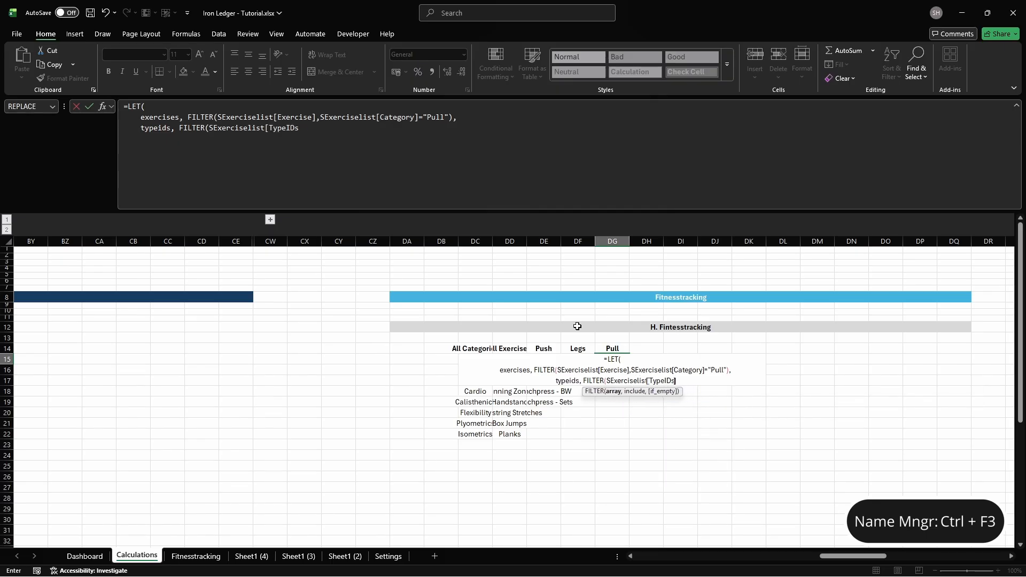
{"action": "type", "text": "],SExerciselist[Cat"}
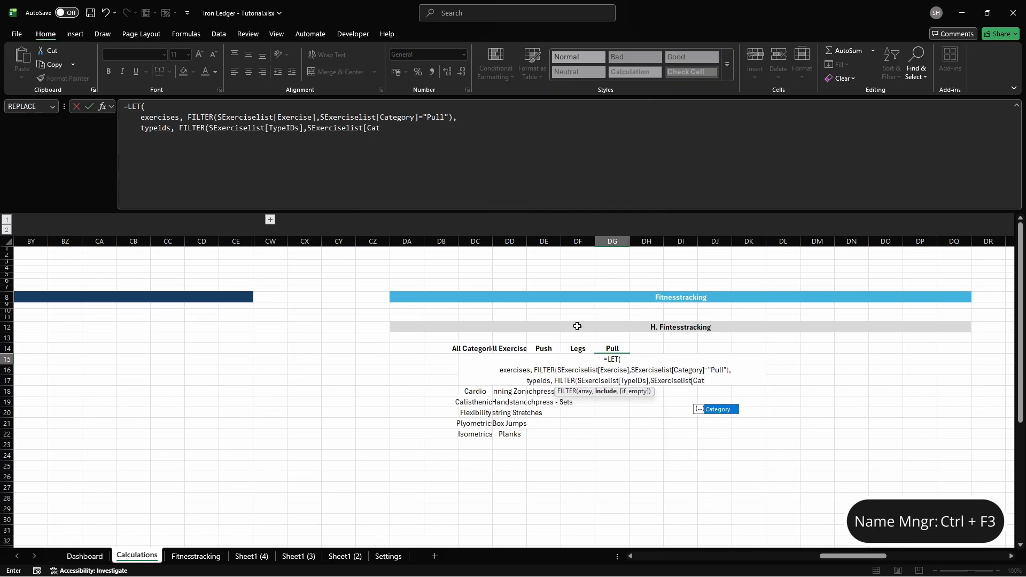
{"action": "type", "text": "egory]=\"Pull\"),     ba"}
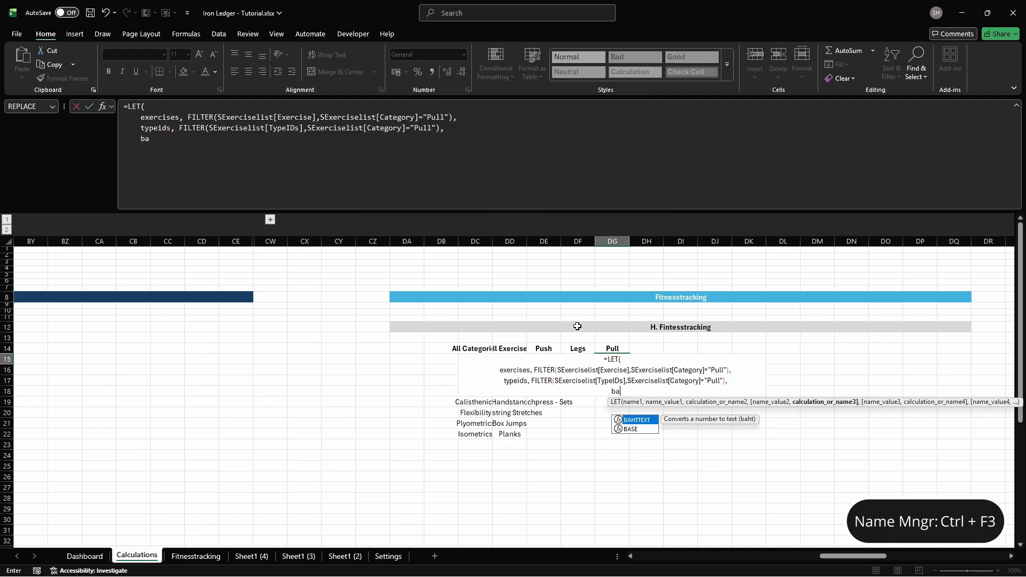
{"action": "type", "text": "se, exercises,     "}
Step: Define custom in the Pull formula as TOCOL(IF(typeids<>"",exercises&" - "&INDEX(STypeid[Type],VALUE(TEXTSPLIT(TEXTJOIN(",",TRUE,typeids),","))),""),3), spread over several lines
{"action": "type", "text": "cust"}
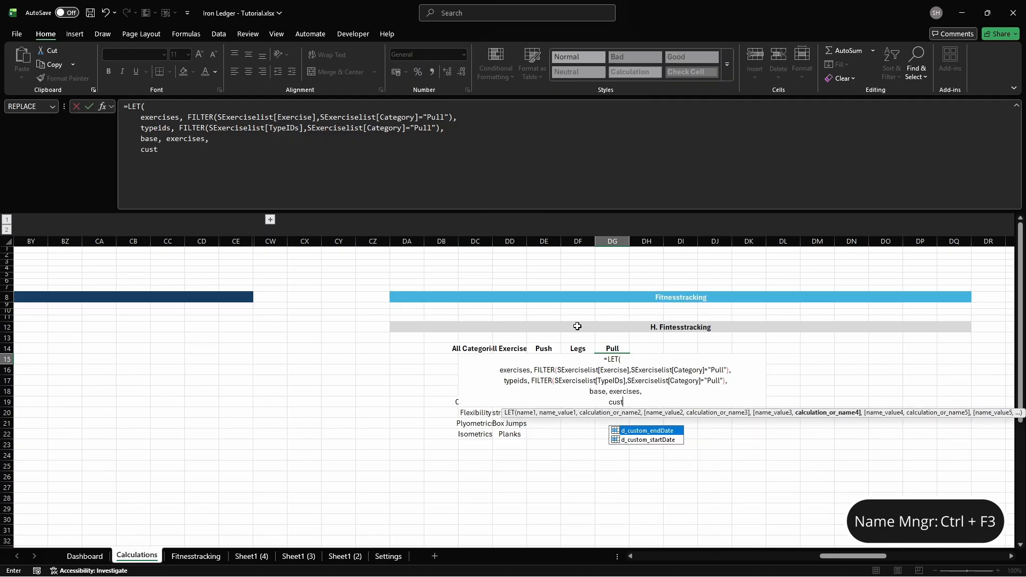
{"action": "type", "text": "om, TOCOL(IF(typeids"}
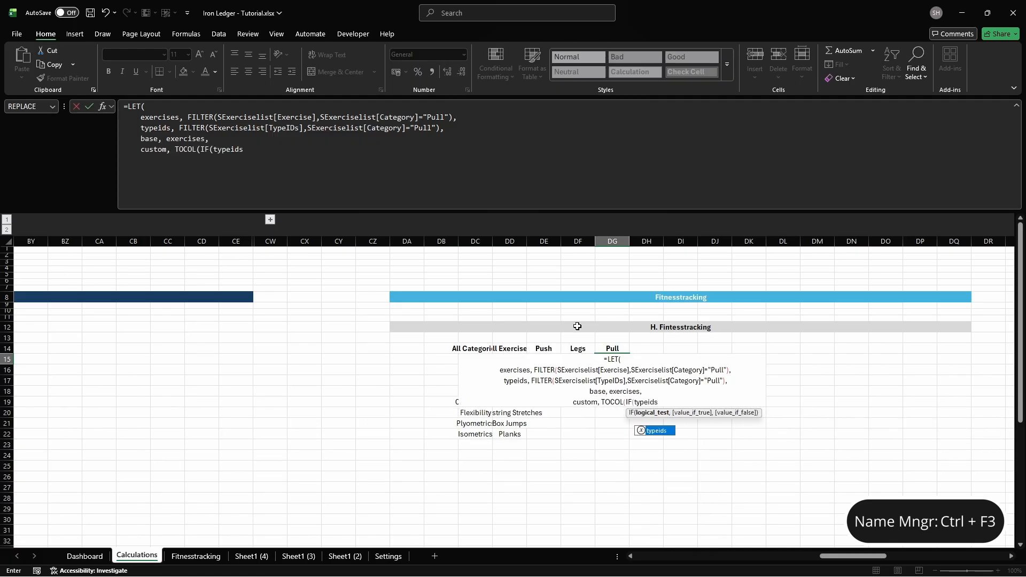
{"action": "type", "text": "<>\"\","}
{"action": "key", "text": "alt+Return"}
{"action": "type", "text": "exerc"}
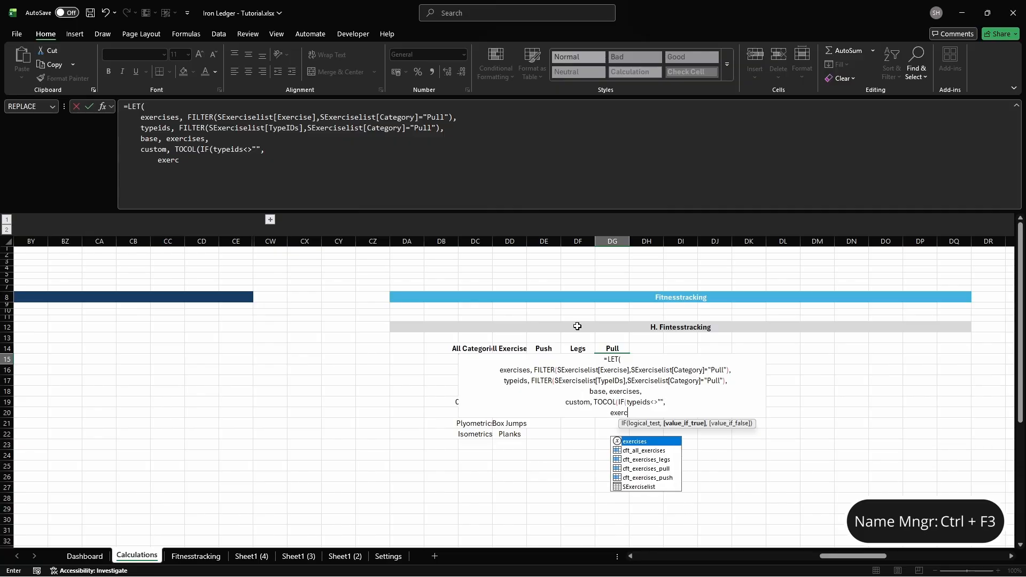
{"action": "type", "text": "ises&\" - \"&INDEX(STy"}
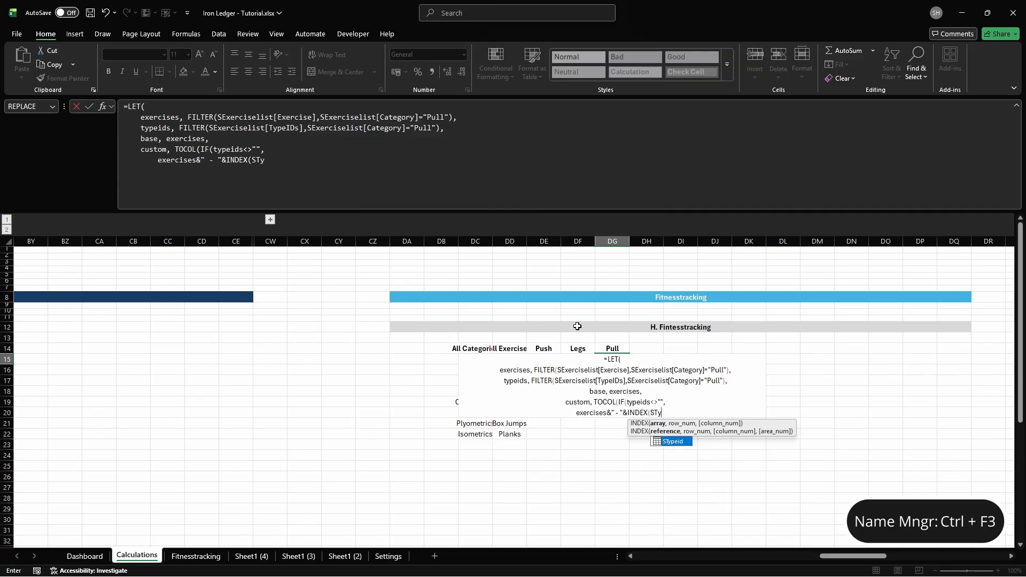
{"action": "type", "text": "peid[Type],VALUE(TEXTSP"}
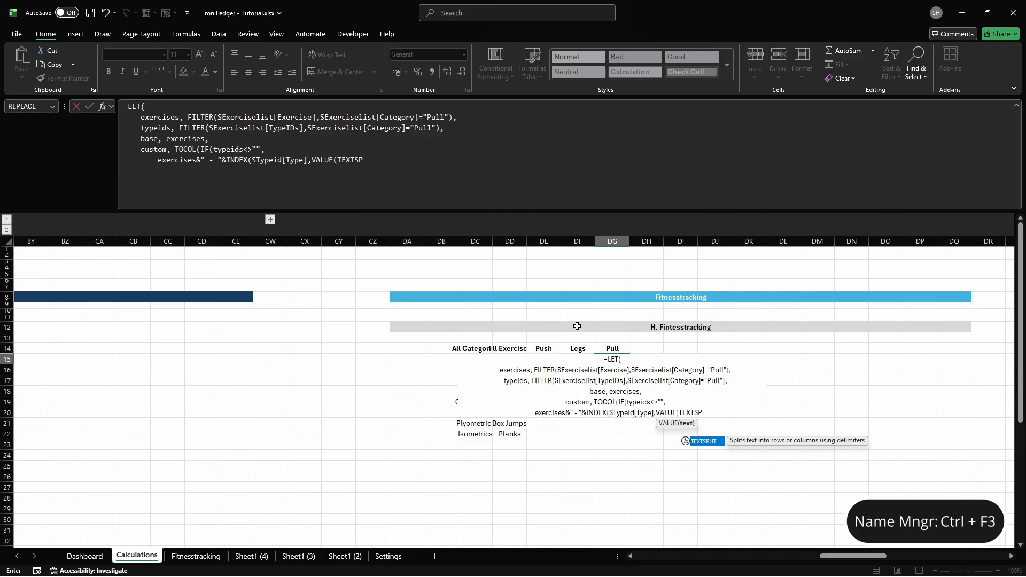
{"action": "type", "text": "LIT(TEXTJOIN(\",\",T"}
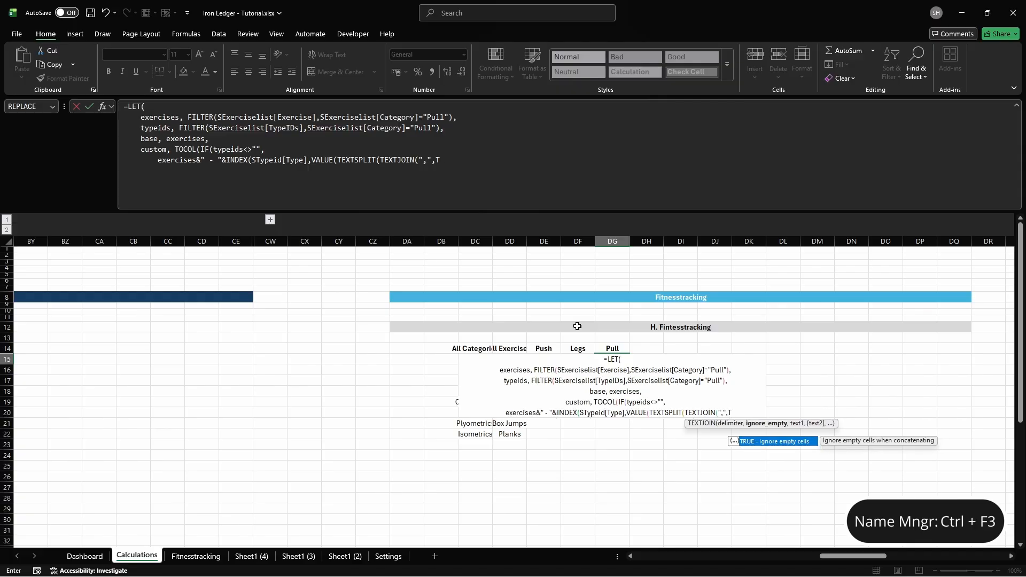
{"action": "type", "text": "RUE,typeids),\",\"))),         "}
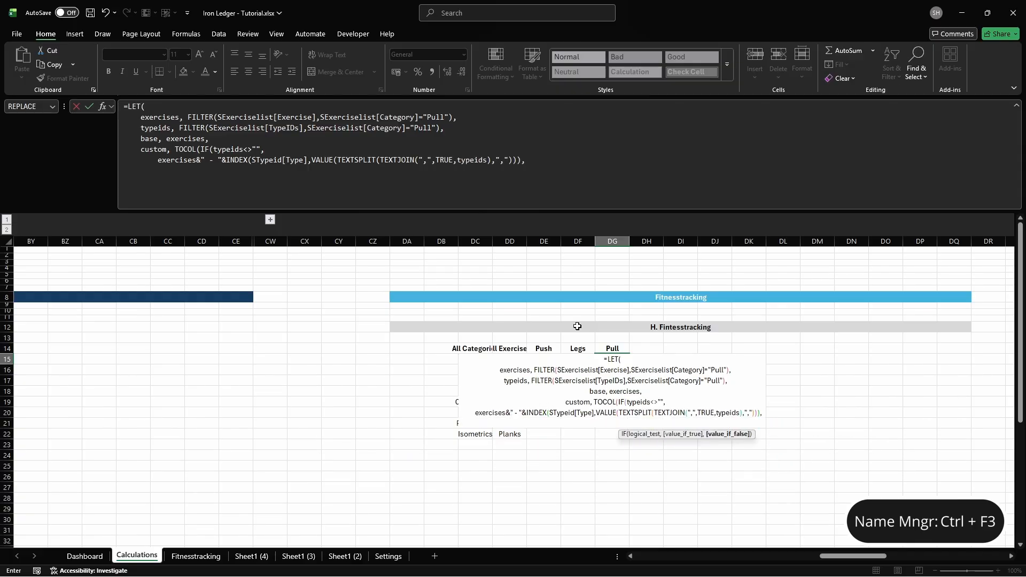
{"action": "type", "text": "\"\""}
{"action": "key", "text": "alt+Return"}
{"action": "type", "text": "),3),"}
Step: Complete the Pull formula with all_items as VSTACK(base, custom), returning UNIQUE(FILTER(all_items, all_items<>"")), and enter it
{"action": "key", "text": "alt+Return"}
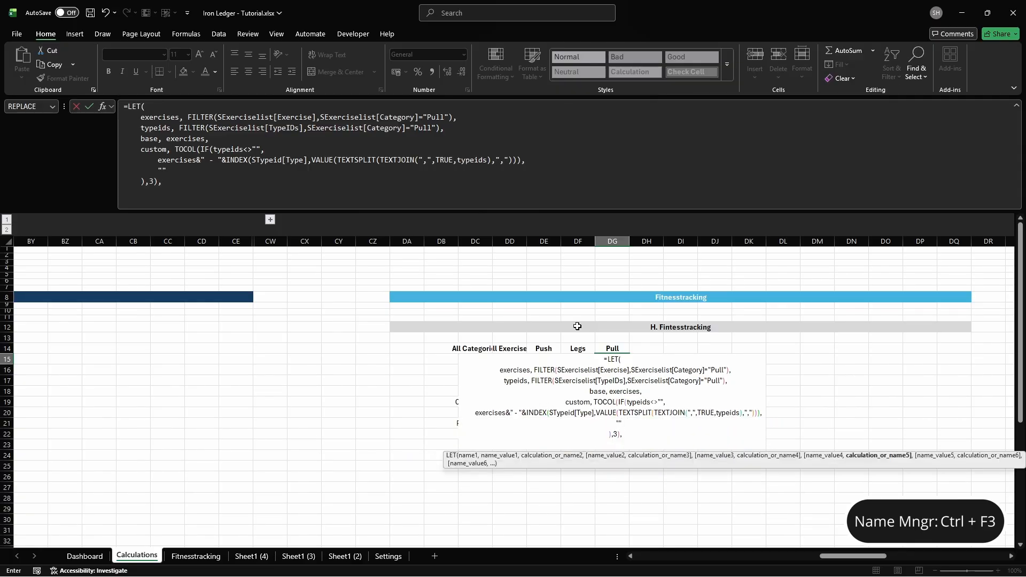
{"action": "type", "text": "all_items, VSTACK(base, custom),"}
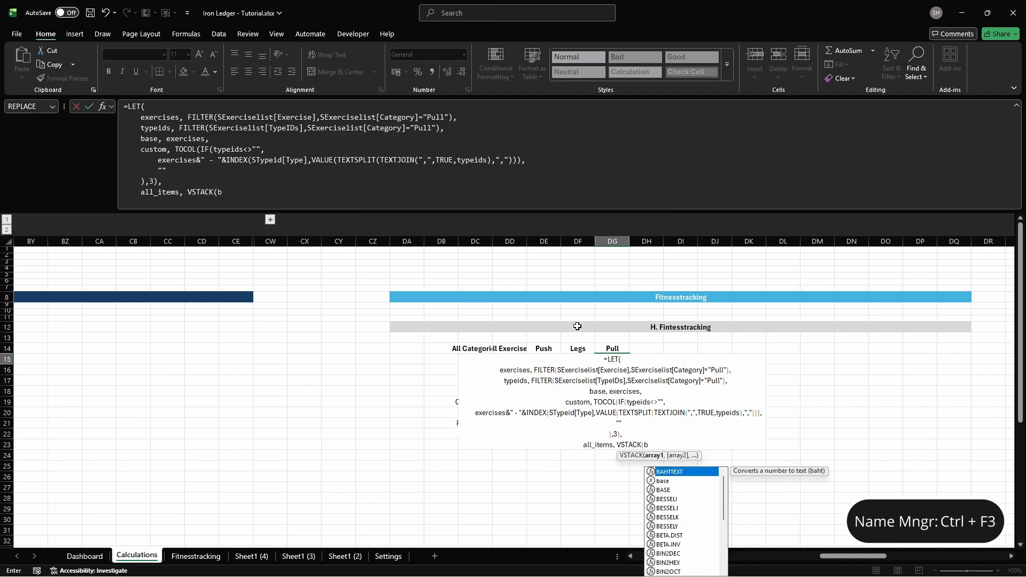
{"action": "key", "text": "alt+Return"}
{"action": "type", "text": "UNIQUE("}
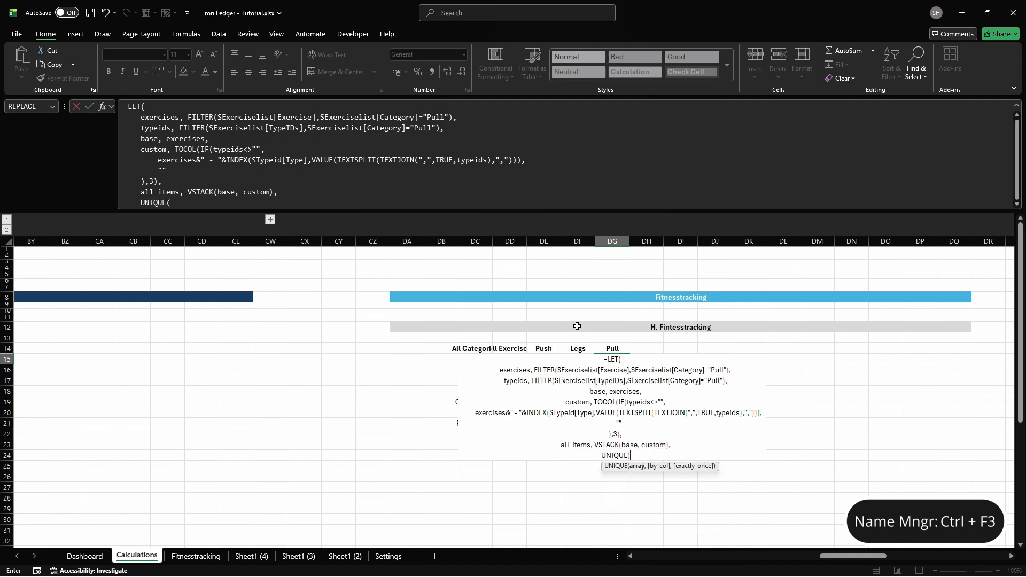
{"action": "type", "text": "FILTER(all_items, all_items<>\"\"))"}
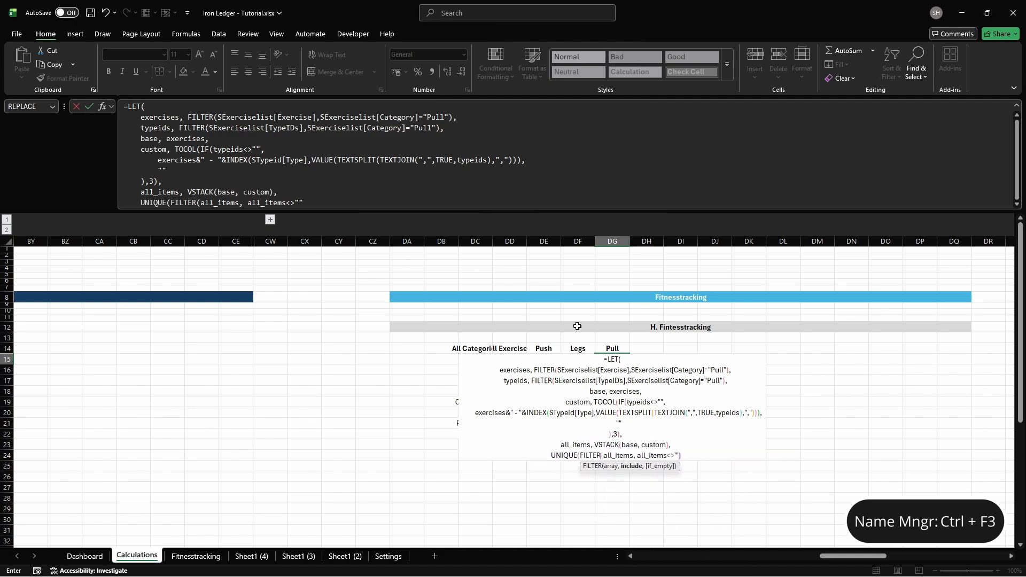
{"action": "key", "text": "Tab"}
Step: Enter the heading Calisthenics in DH14, beside the Pull heading
{"action": "type", "text": "Calis"}
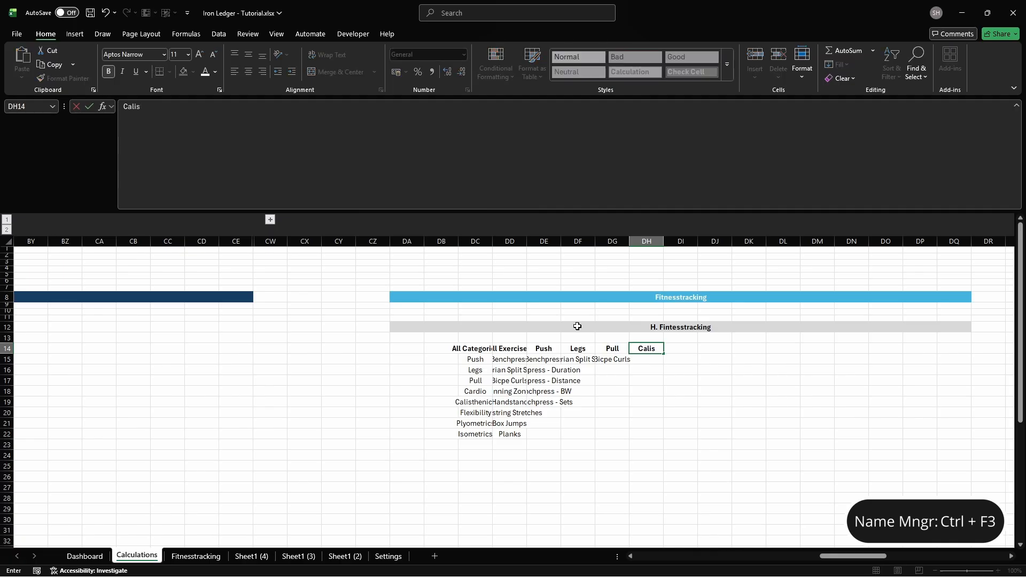
{"action": "type", "text": "thenics"}
{"action": "key", "text": "Return"}
Step: Create the workbook-level name cft_exercises_calisthenics that refers to the spill range =Calculations!$DH$15#
{"action": "key", "text": "ctrl+F3"}
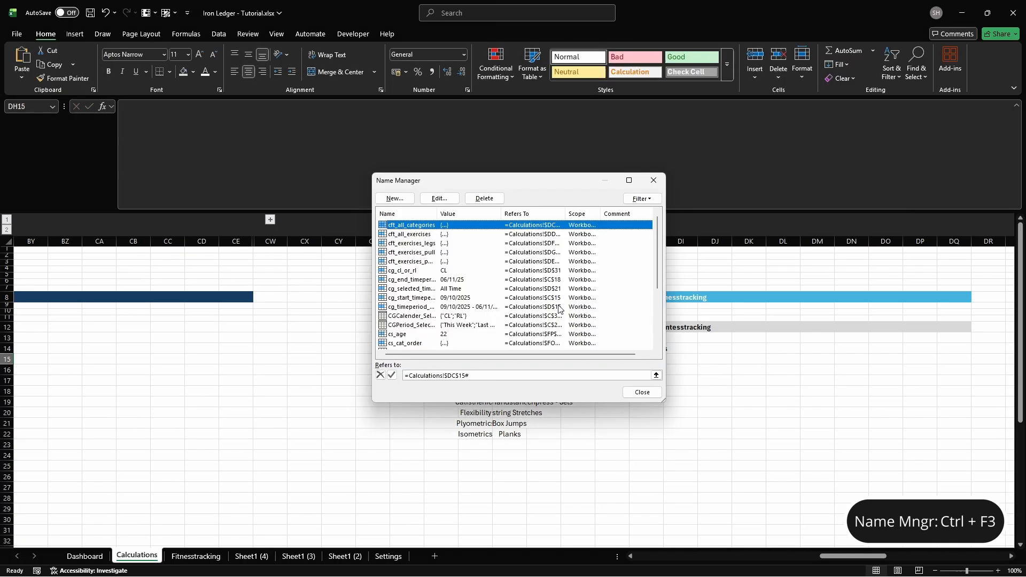
{"action": "left_click", "coordinate": [395, 198]}
{"action": "type", "text": "cft_exercises_ca"}
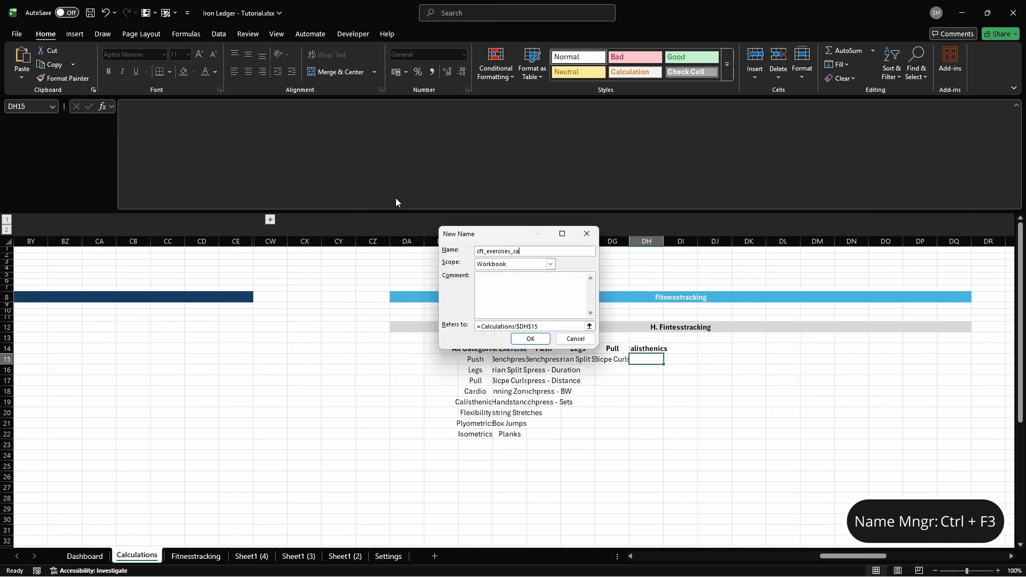
{"action": "type", "text": "listhenics"}
{"action": "left_click", "coordinate": [578, 326]}
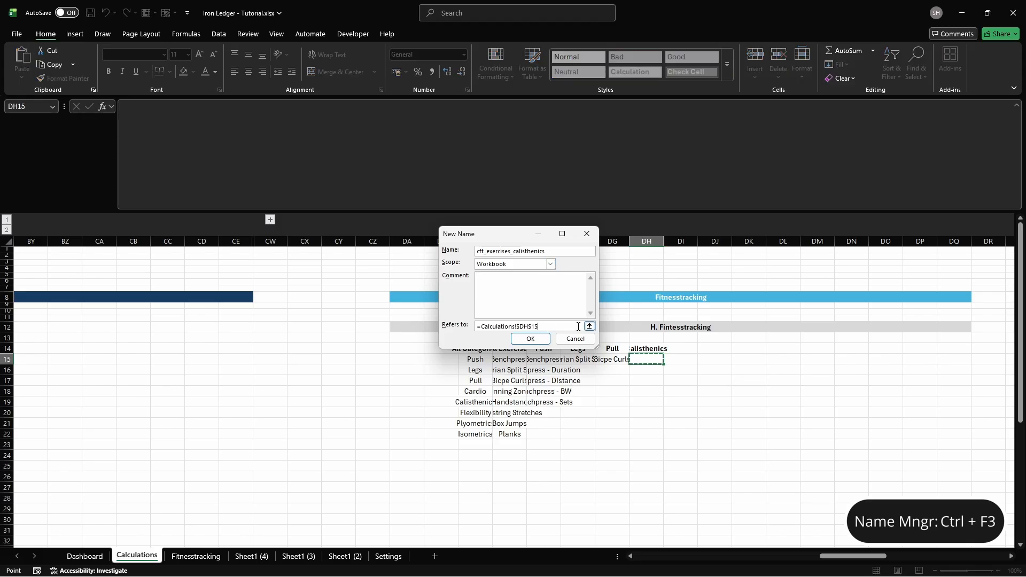
{"action": "type", "text": "#"}
{"action": "key", "text": "Return"}
{"action": "key", "text": "Escape"}
Step: Start a LET formula in DH15 that defines exercises as FILTER(SExerciselist[Exercise],SExerciselist[Category]="Calisthenics")
{"action": "type", "text": "=LET(     "}
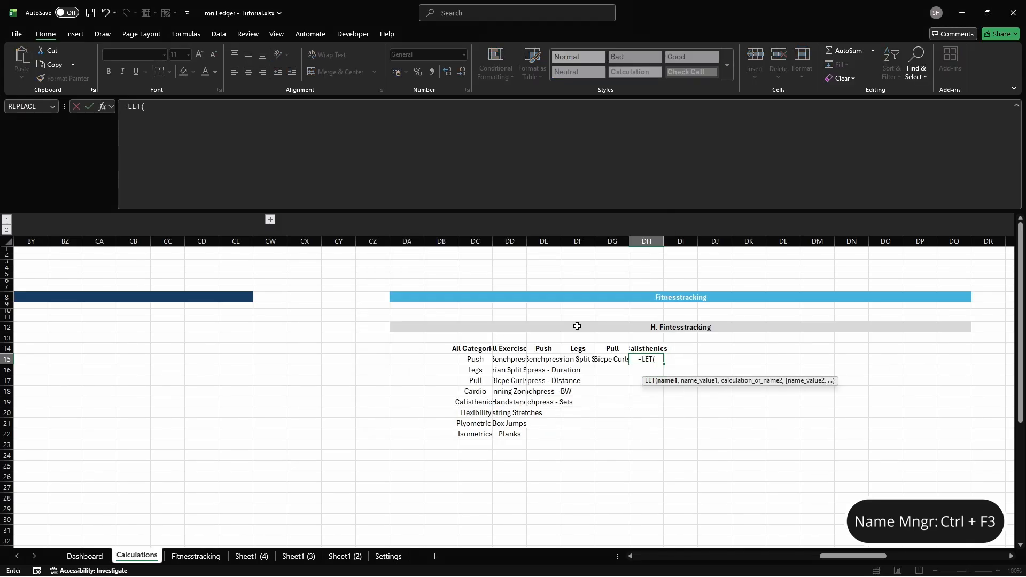
{"action": "type", "text": "exercises, FILTER"}
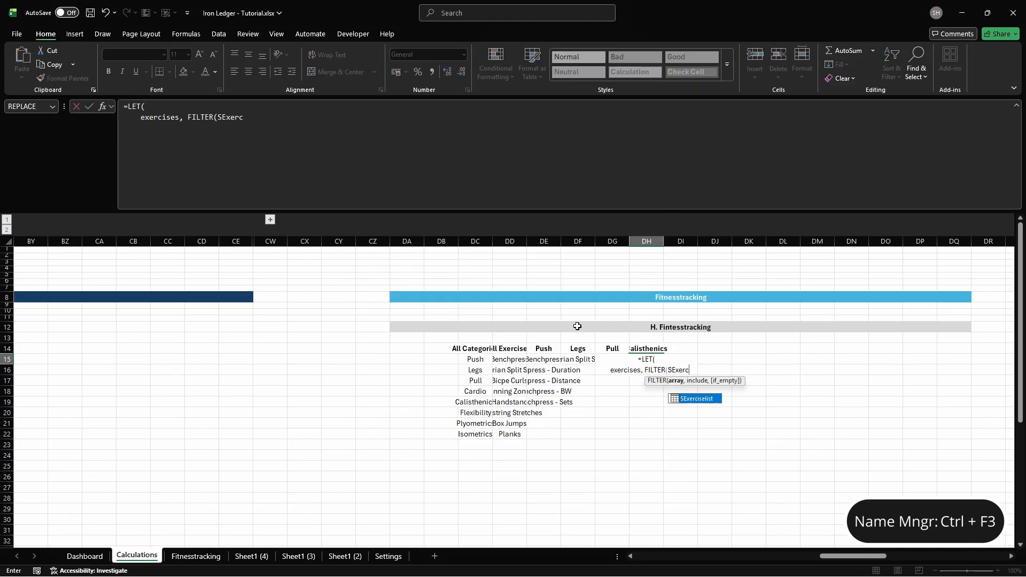
{"action": "type", "text": "(SExerciselist[Exercise],SEx"}
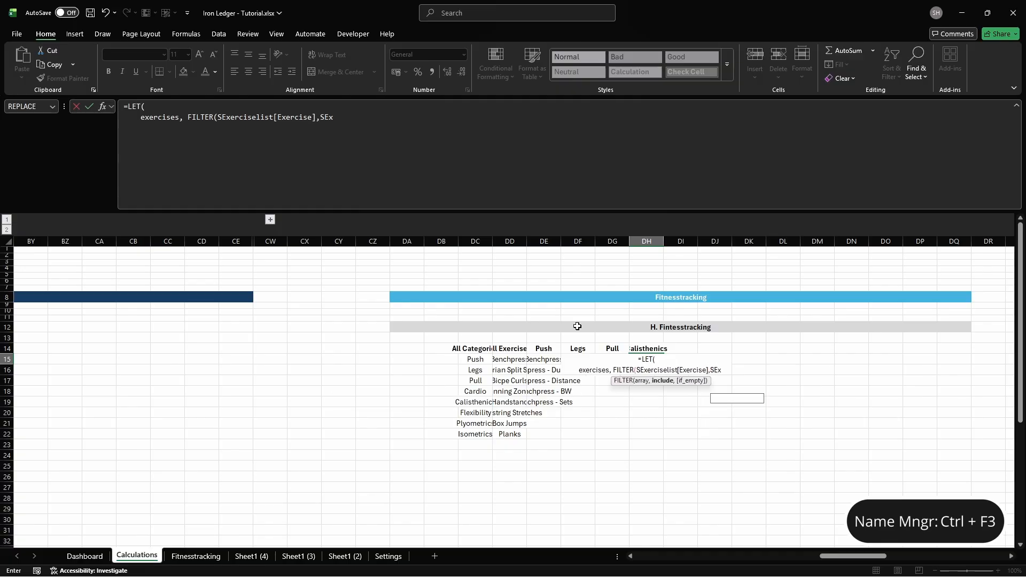
{"action": "type", "text": "erciselist[Category]=\"Ca"}
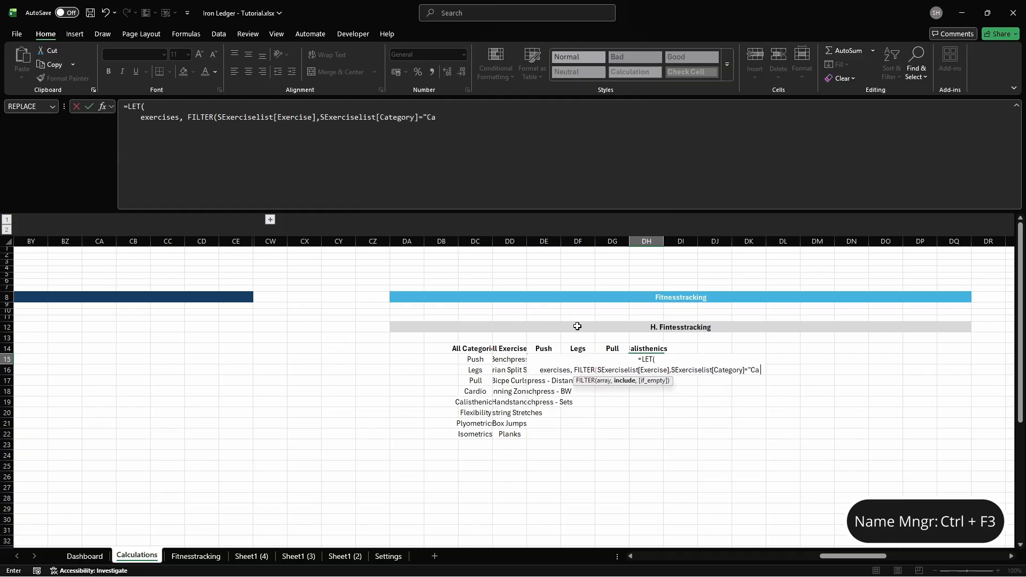
{"action": "type", "text": "listhenics\"),"}
Step: Define typeids in the Calisthenics formula as FILTER(SExerciselist[TypeIDs],SExerciselist[Category]="Calisthenics")
{"action": "key", "text": "alt+Return"}
{"action": "type", "text": "typeid"}
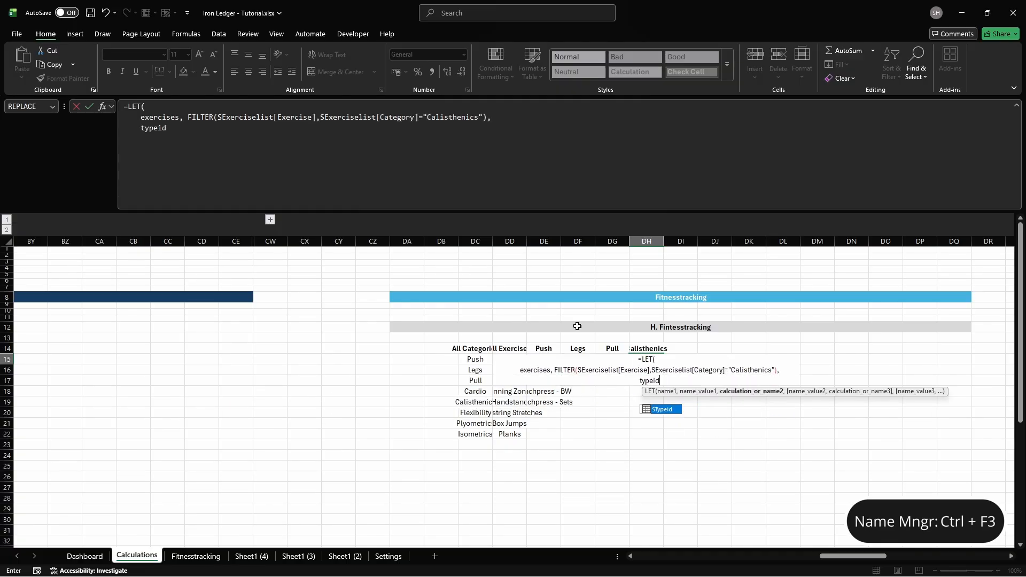
{"action": "type", "text": "s, FILTER(SExerciselist["}
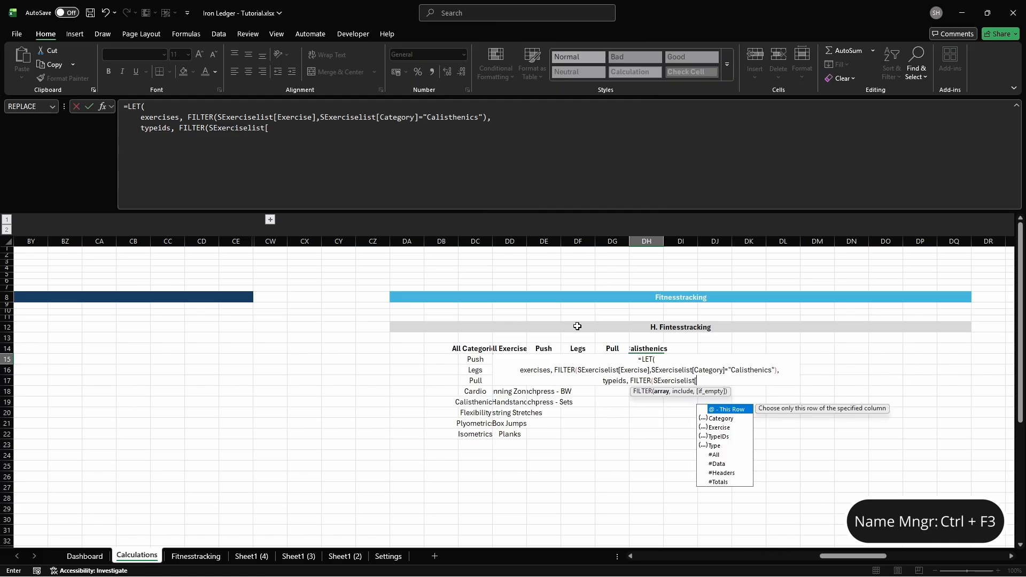
{"action": "type", "text": "TypeIDs],SExerciselist[C"}
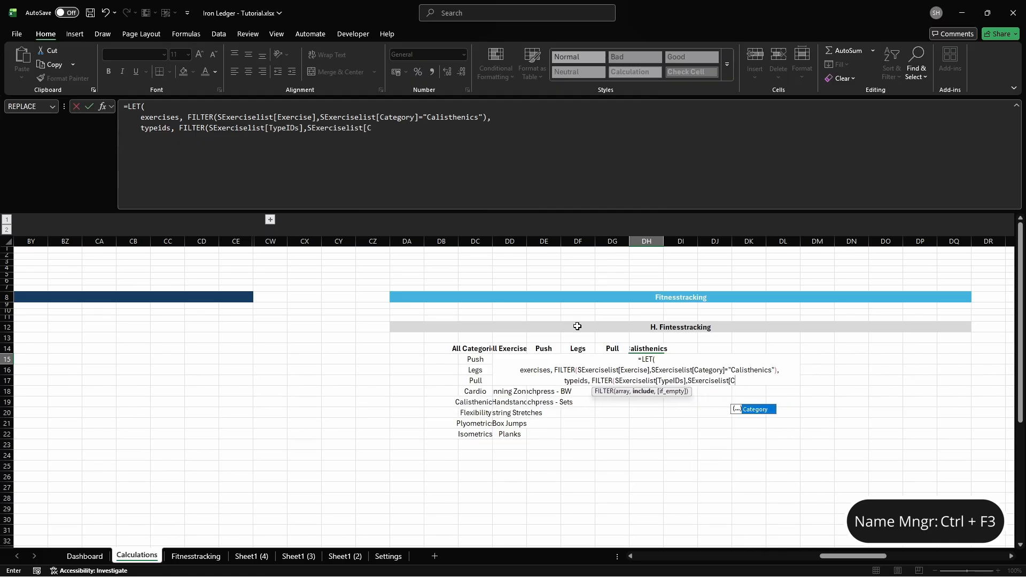
{"action": "type", "text": "ategory]=\"Cali"}
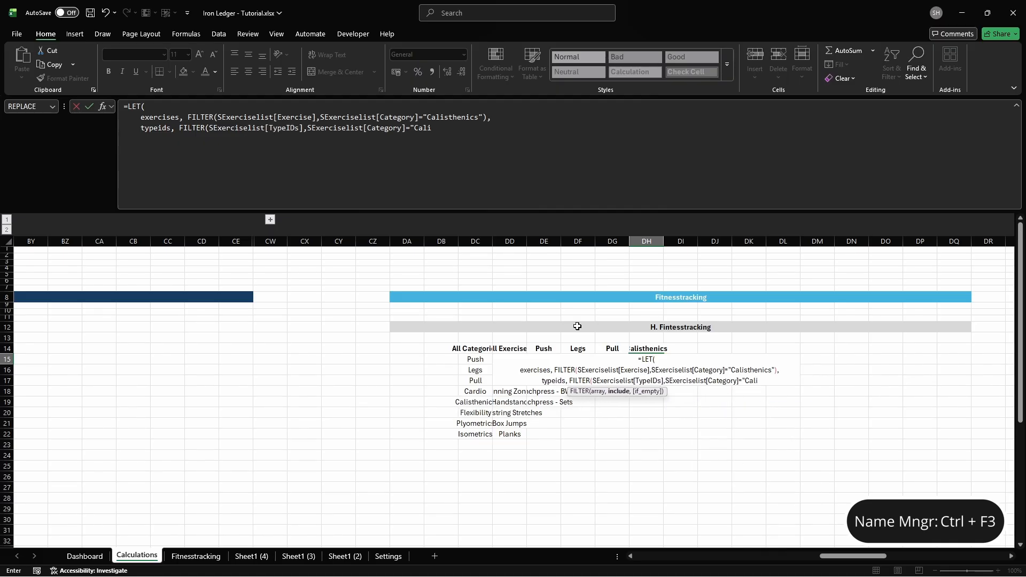
{"action": "type", "text": "sthenics\"),"}
Step: Define base as exercises and bw_version as exercises & " - BW" in the Calisthenics formula
{"action": "key", "text": "alt+Return"}
{"action": "type", "text": "bas"}
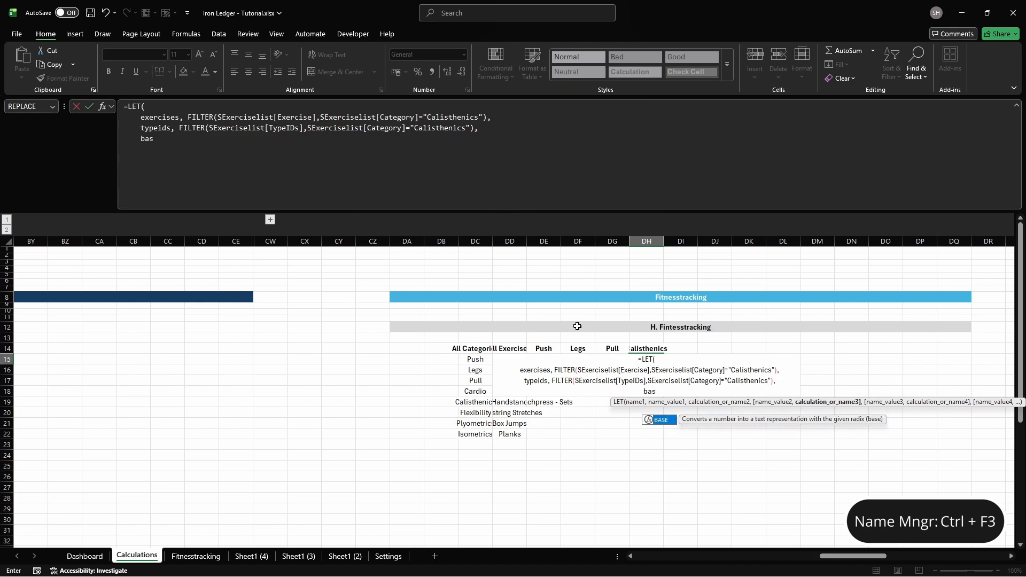
{"action": "type", "text": "e, exercises,"}
{"action": "key", "text": "alt+Return"}
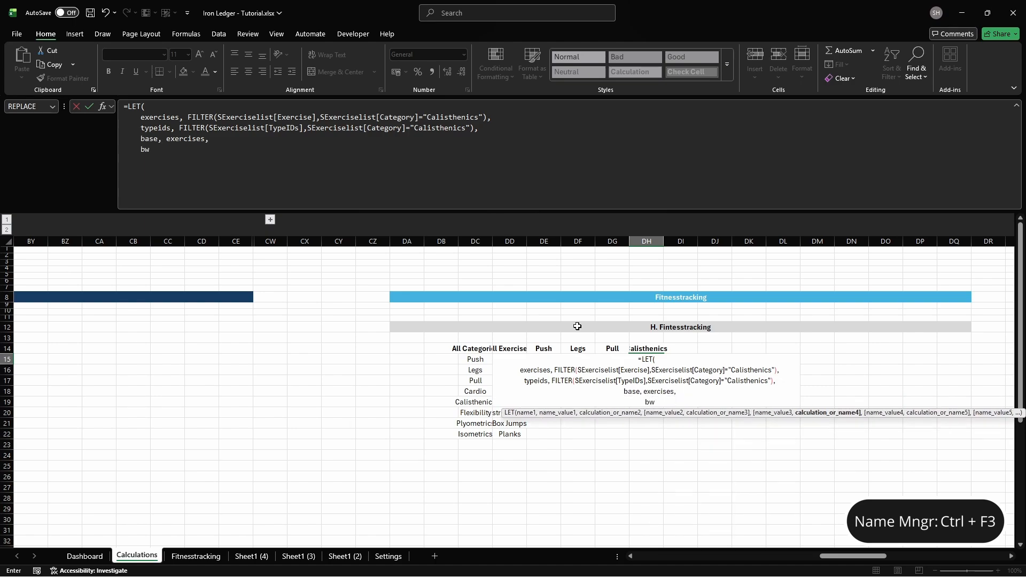
{"action": "type", "text": "bw_version, exercises & \" -"}
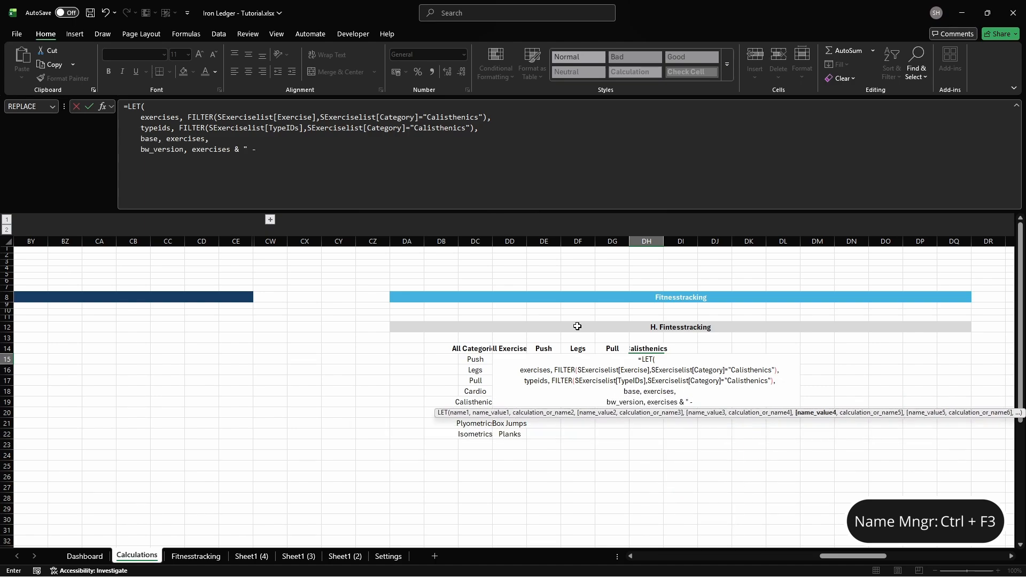
{"action": "type", "text": " BW\","}
Step: Define duration in the Calisthenics formula as IF(typeids="", exercises&" - Duration", "")
{"action": "key", "text": "alt+Return"}
{"action": "type", "text": "duration, IF"}
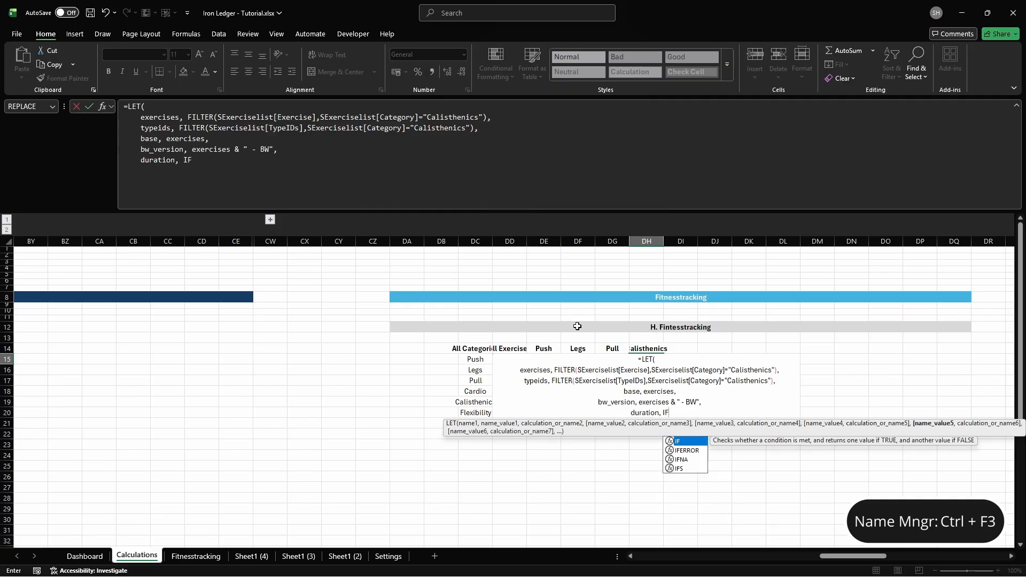
{"action": "type", "text": "(typeids=\"\", exercises"}
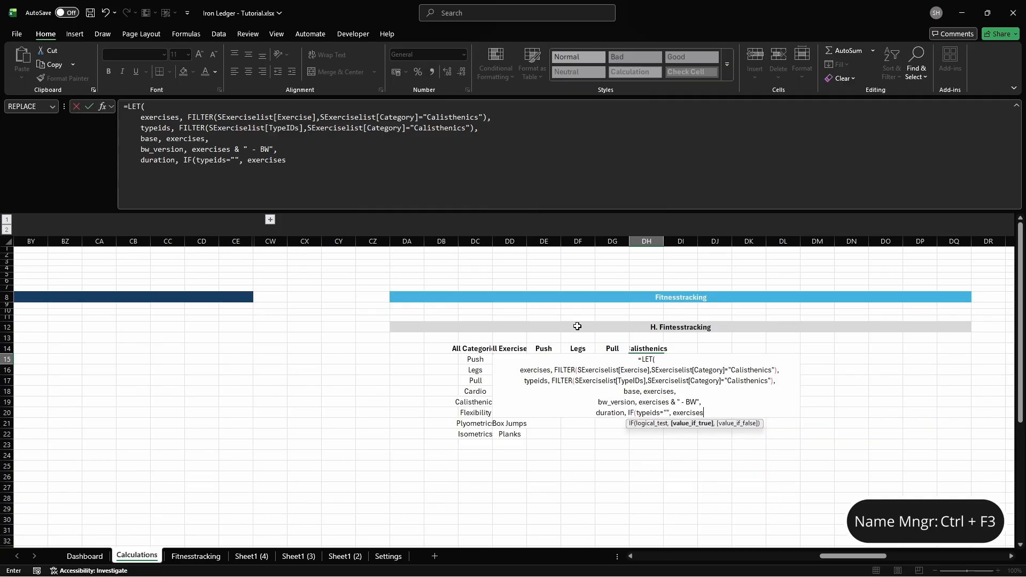
{"action": "type", "text": "&\" - Duration\", \"\"),     cus"}
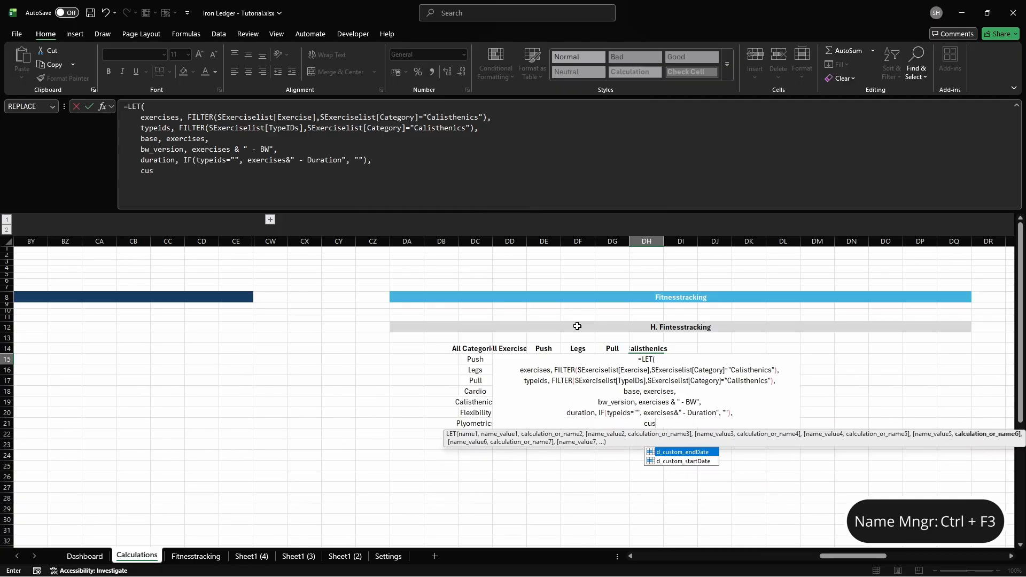
Step: Define custom in the Calisthenics formula as TOCOL(IF(typeids<>"",exercises&" - "&INDEX(STypeid[Type],VALUE(TEXTSPLIT(TEXTJOIN(",",TRUE,typeids),","))),""),3)
{"action": "type", "text": "tom, TOCOL(IF(typei"}
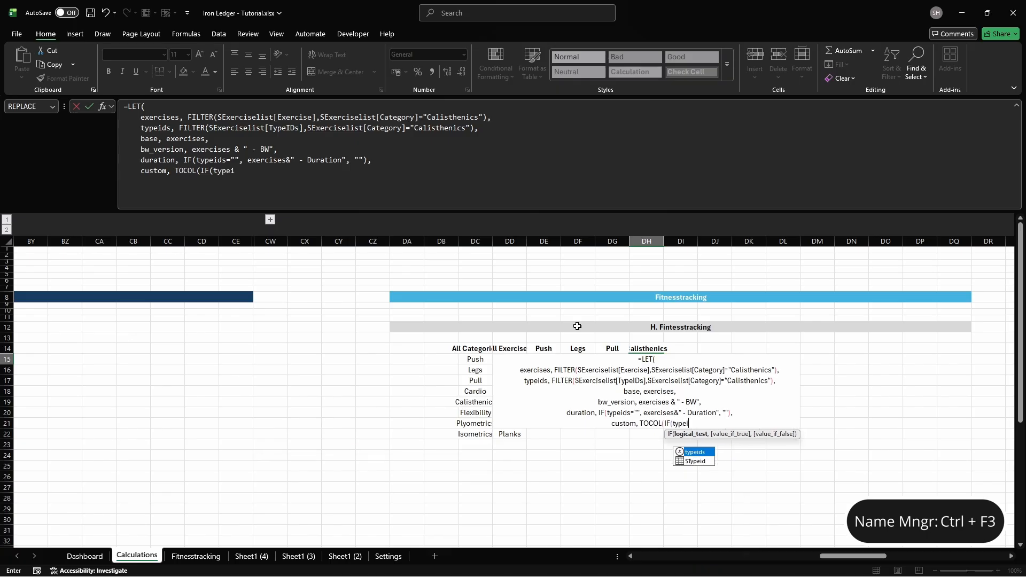
{"action": "type", "text": "ds<>\"\",         exercis"}
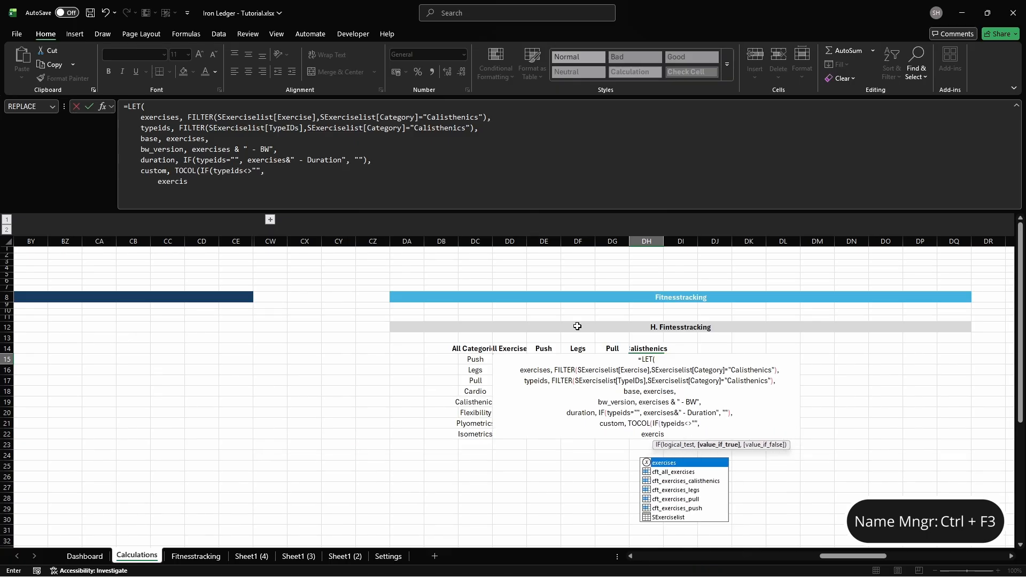
{"action": "type", "text": "es&\" - \"&INDEX(STypei"}
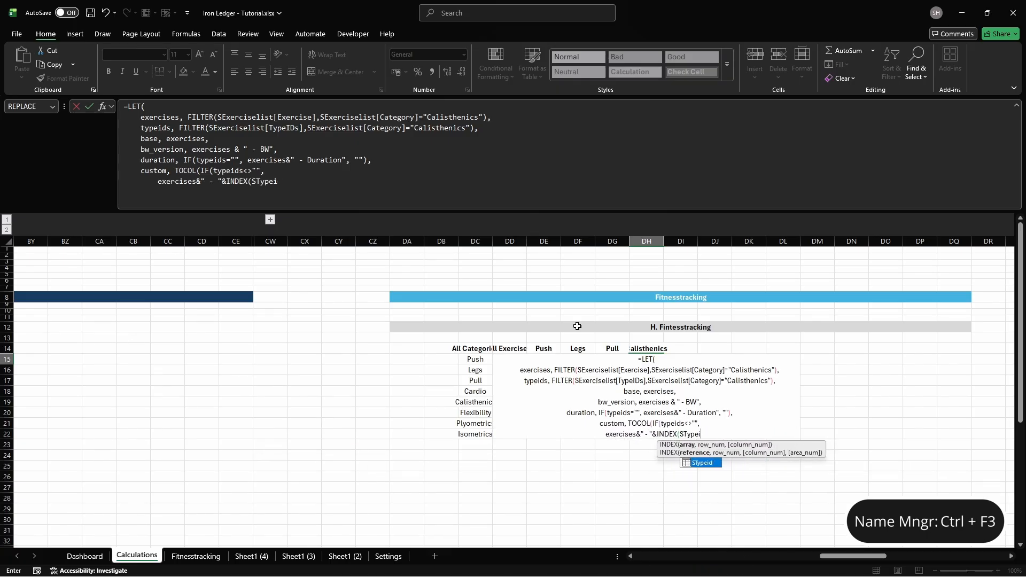
{"action": "type", "text": "d[Type],VALUE(TEXTSPLIT("}
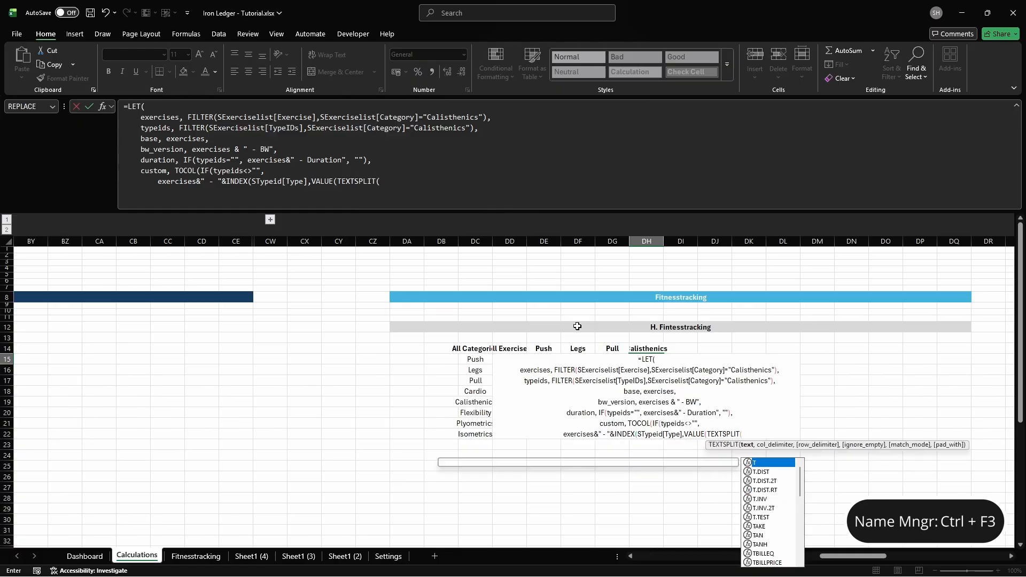
{"action": "type", "text": "TEXTJOIN(\",\",TRUE,typeid"}
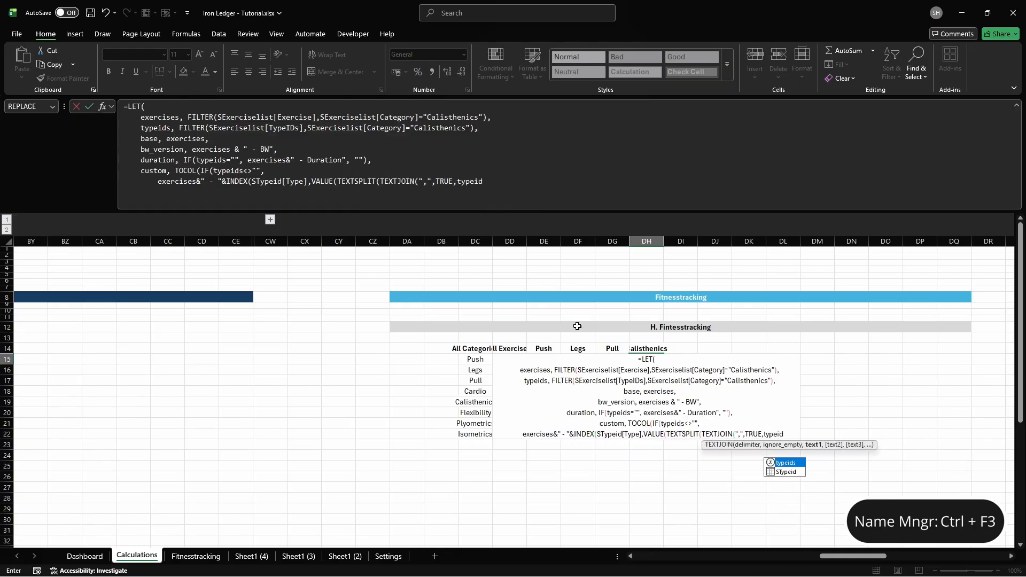
{"action": "type", "text": "s),\",\"))),"}
{"action": "key", "text": "alt+Return"}
{"action": "type", "text": "\"\""}
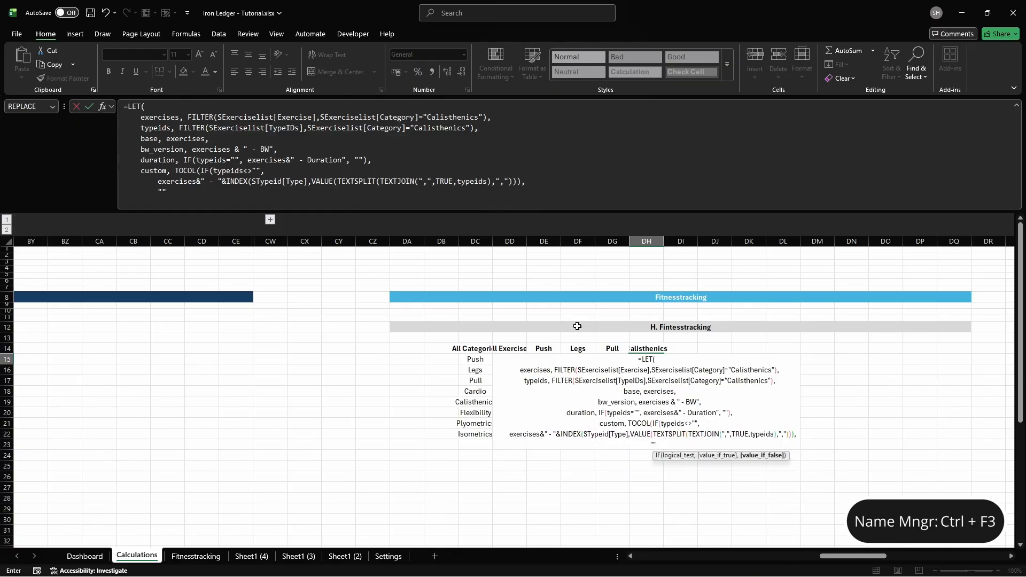
{"action": "key", "text": "alt+Return"}
{"action": "type", "text": "),3), "}
Step: Complete the Calisthenics formula with all_items as VSTACK(bw_version, duration, custom, base), returning UNIQUE(FILTER(all_items, all_items<>"")), and enter it
{"action": "type", "text": "    all_i"}
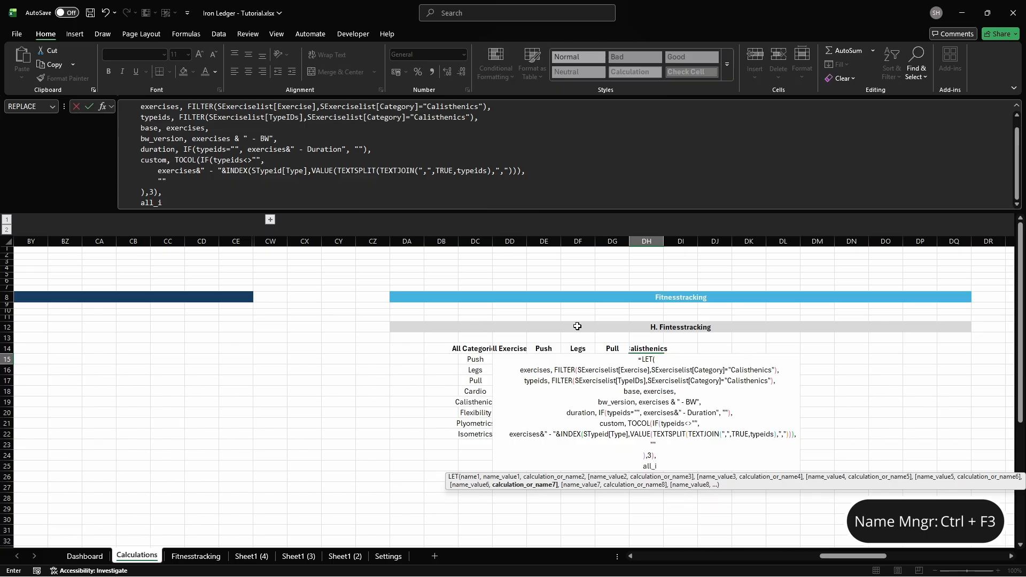
{"action": "type", "text": "tems, VSTACK(bw_version"}
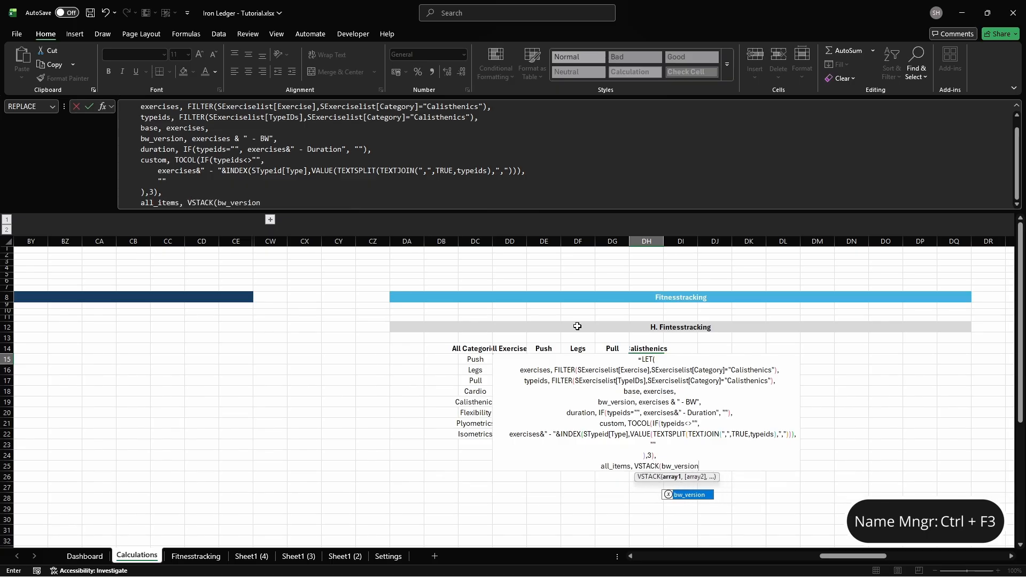
{"action": "type", "text": ", duration, custom, ba"}
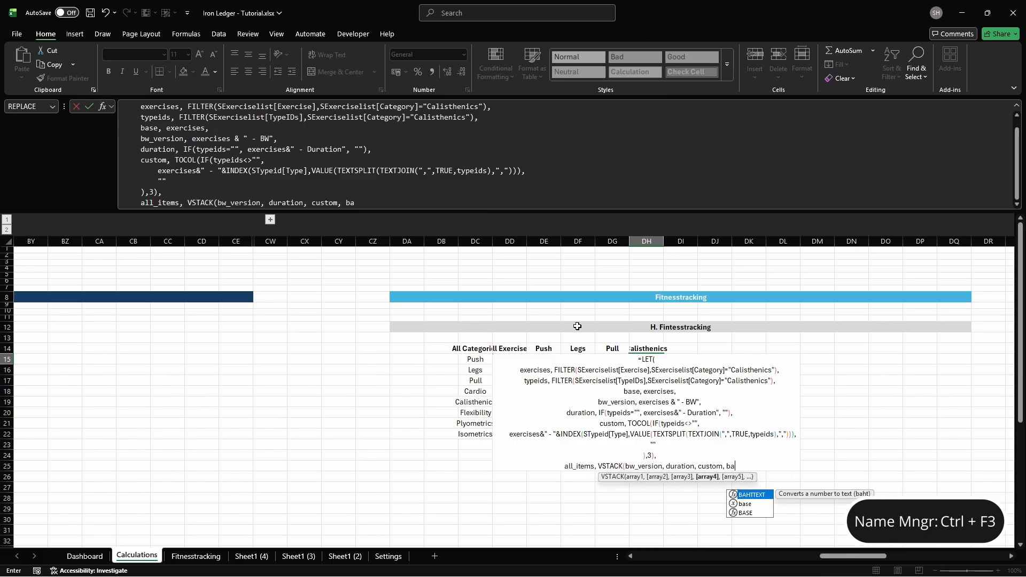
{"action": "type", "text": "se),"}
{"action": "key", "text": "alt+Return"}
{"action": "type", "text": "UNIQUE(FILTER"}
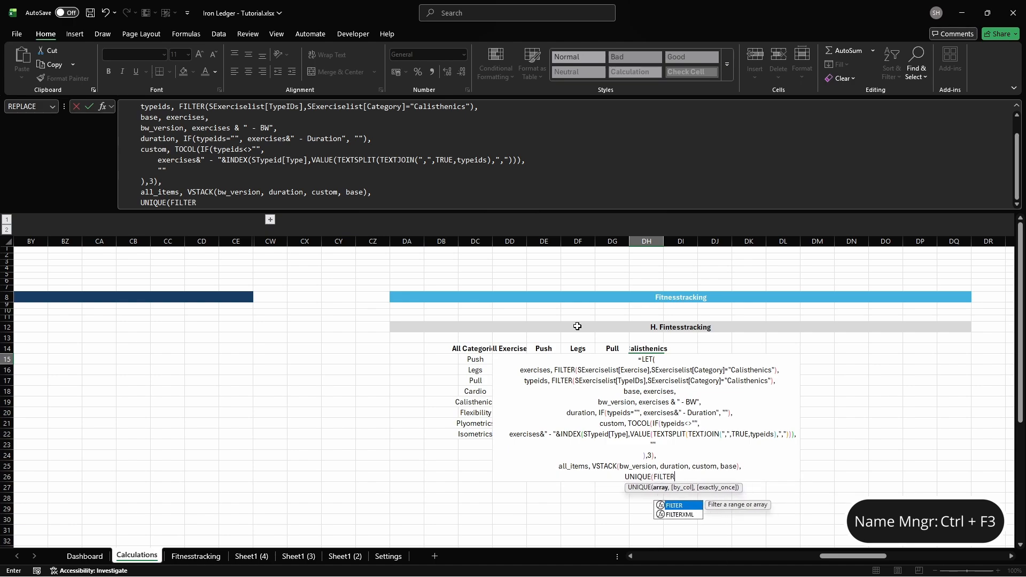
{"action": "type", "text": "(all_items, all_items<>\"\""}
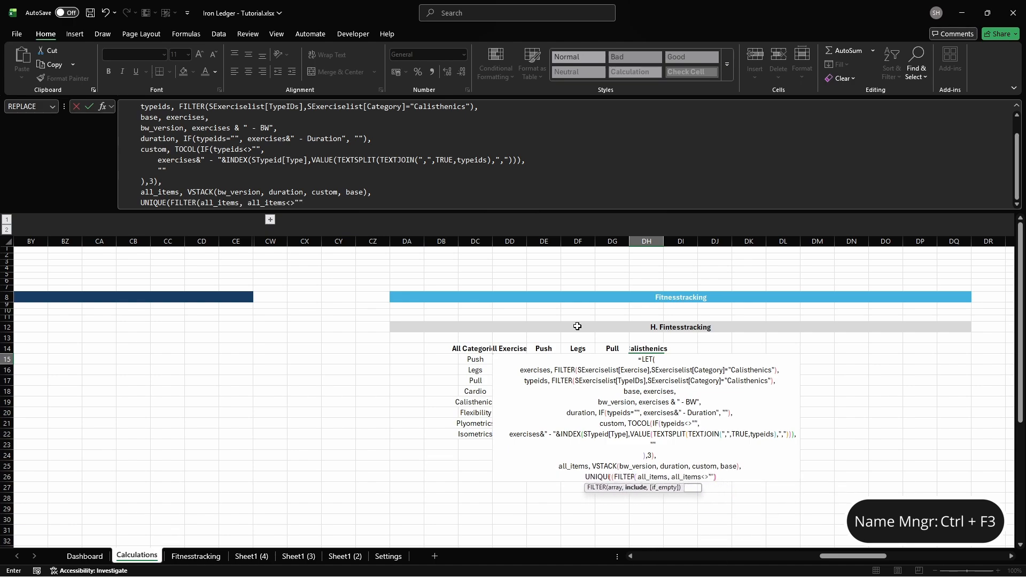
{"action": "key", "text": "Tab"}
Step: Enter the heading Cardio in DI14, beside the Calisthenics heading
{"action": "key", "text": "Up"}
{"action": "type", "text": "Cardio"}
{"action": "key", "text": "Return"}
Step: Create the workbook-level name cft_exercises_cardio for the Cardio list starting at Calculations!$DI$15
{"action": "key", "text": "ctrl+F3"}
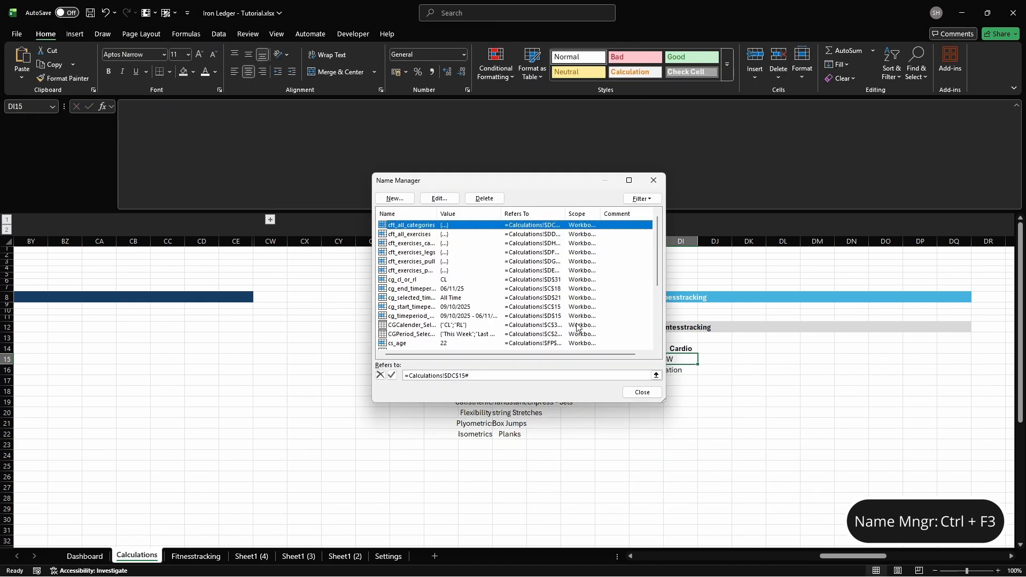
{"action": "left_click", "coordinate": [394, 198]}
{"action": "type", "text": "cft_exerci"}
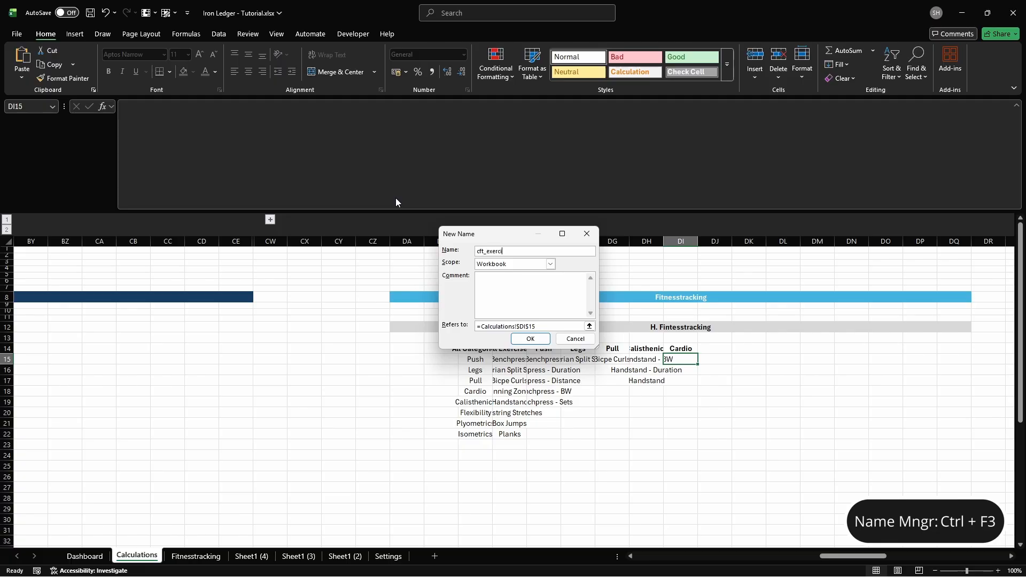
{"action": "type", "text": "ses_cardio"}
{"action": "left_click", "coordinate": [578, 327]}
{"action": "key", "text": "Return"}
{"action": "key", "text": "Escape"}
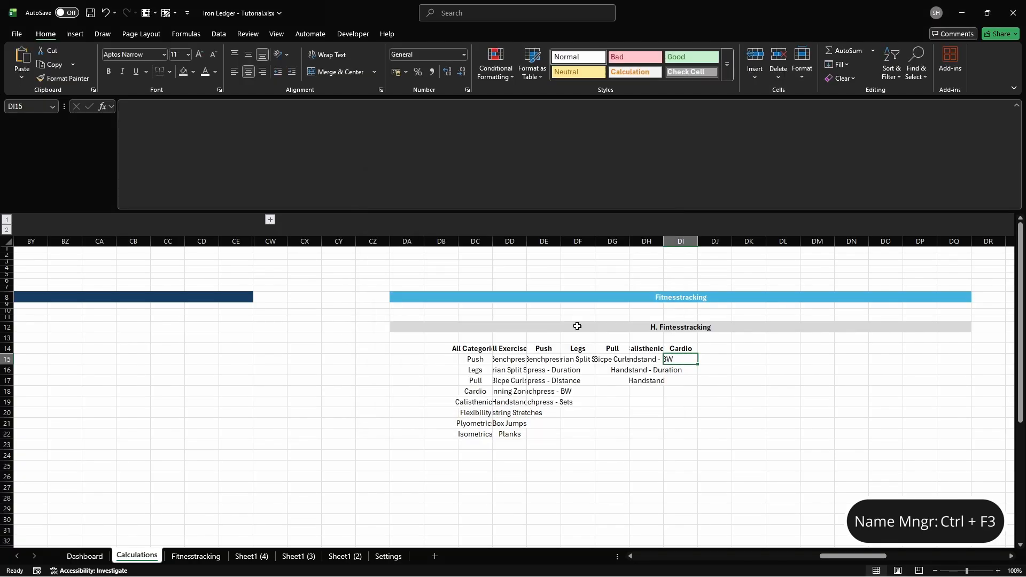
Step: Start a LET formula in DI15 that defines exercises as FILTER(SExerciselist[Exercise],SExerciselist[Category]="Cardio")
{"action": "type", "text": "=LET(     exercises,"}
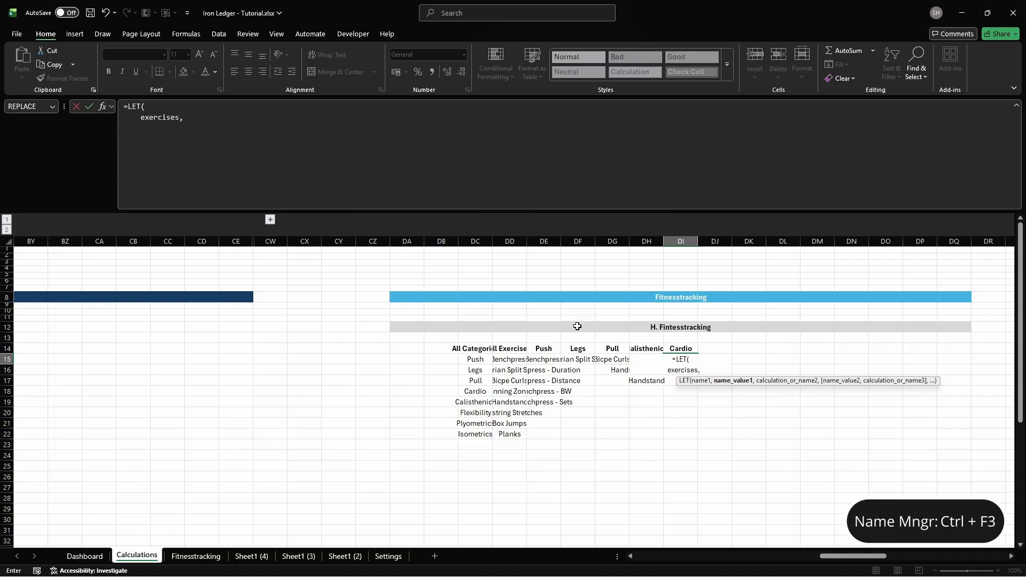
{"action": "type", "text": " FILTER(SExercise"}
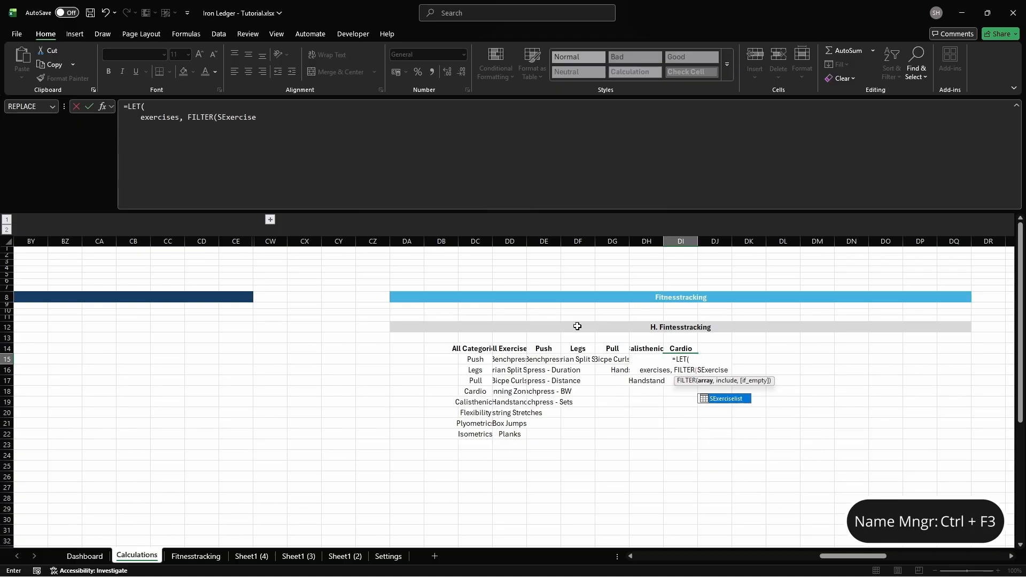
{"action": "type", "text": "list[Exercise],SExercise"}
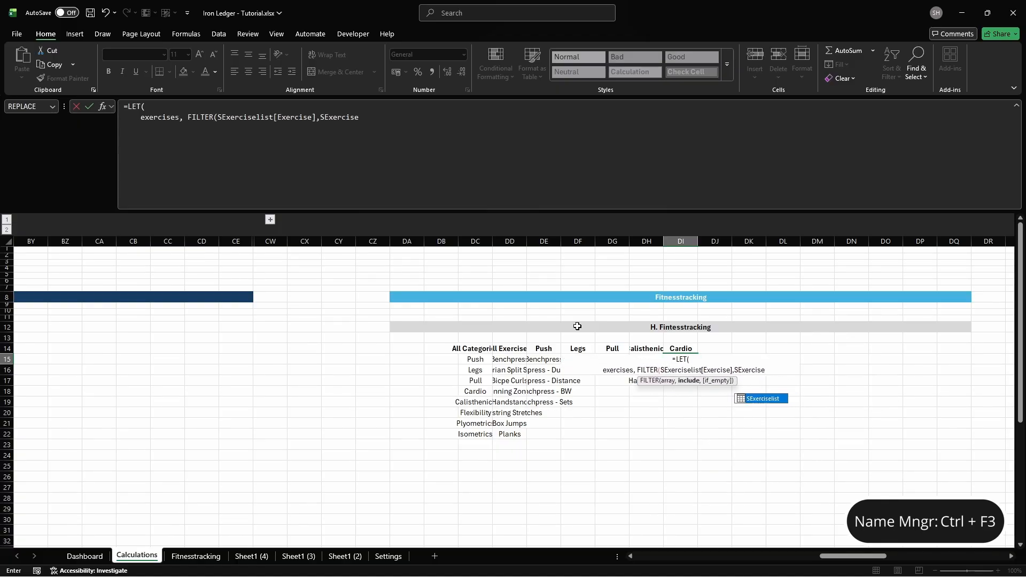
{"action": "type", "text": "list[Category]=\"Cardio\"),"}
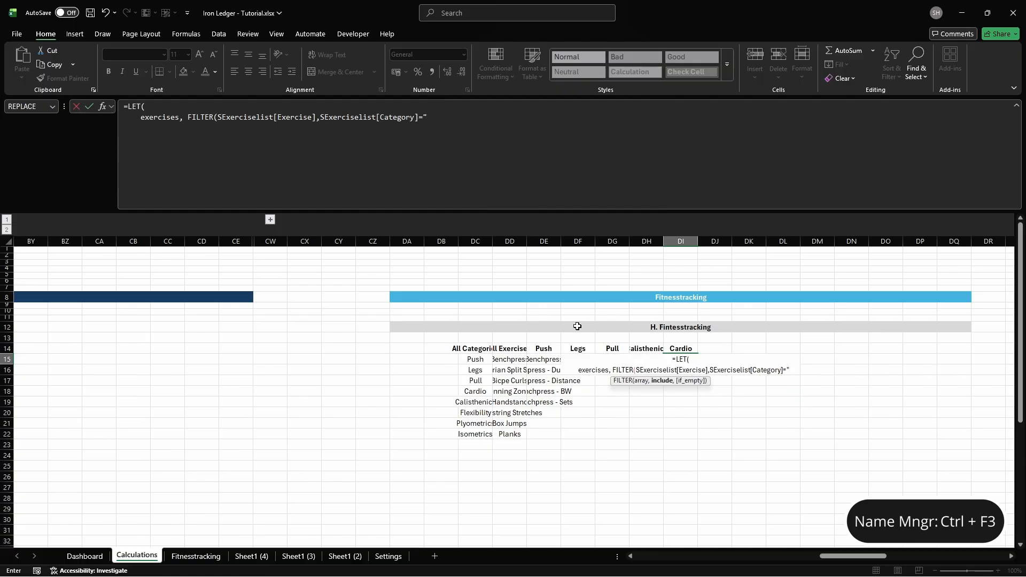
Step: Define types as FILTER(SExerciselist[Type],SExerciselist[Category]="Cardio") and base as exercises in the Cardio formula
{"action": "key", "text": "alt+Return"}
{"action": "type", "text": "types, FILT"}
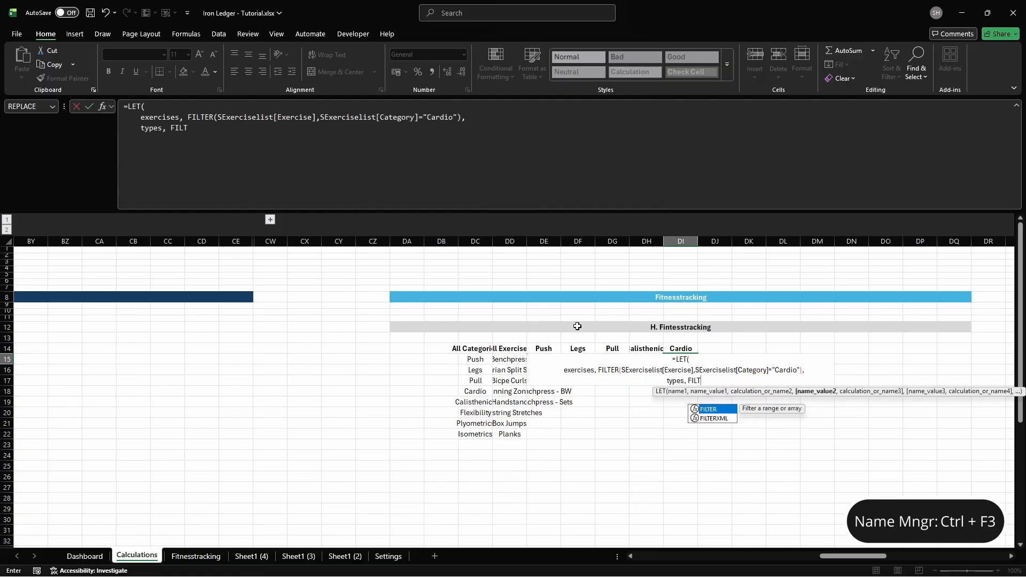
{"action": "type", "text": "ER(SExerciselist[Type],SExerciselist[Categor"}
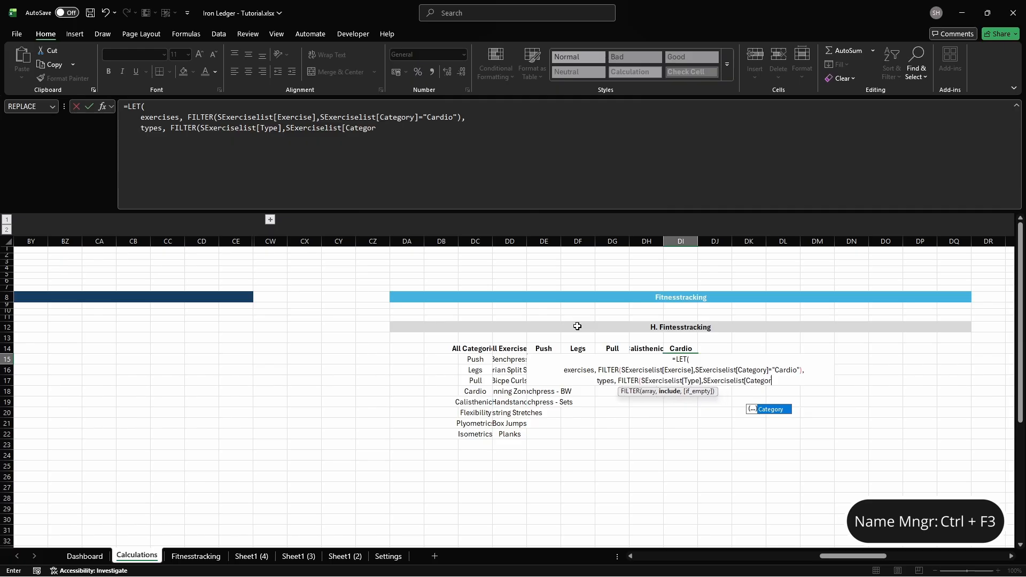
{"action": "type", "text": "y]=\"Cardio\"),"}
{"action": "key", "text": "alt+Return"}
{"action": "type", "text": "base, exercises,"}
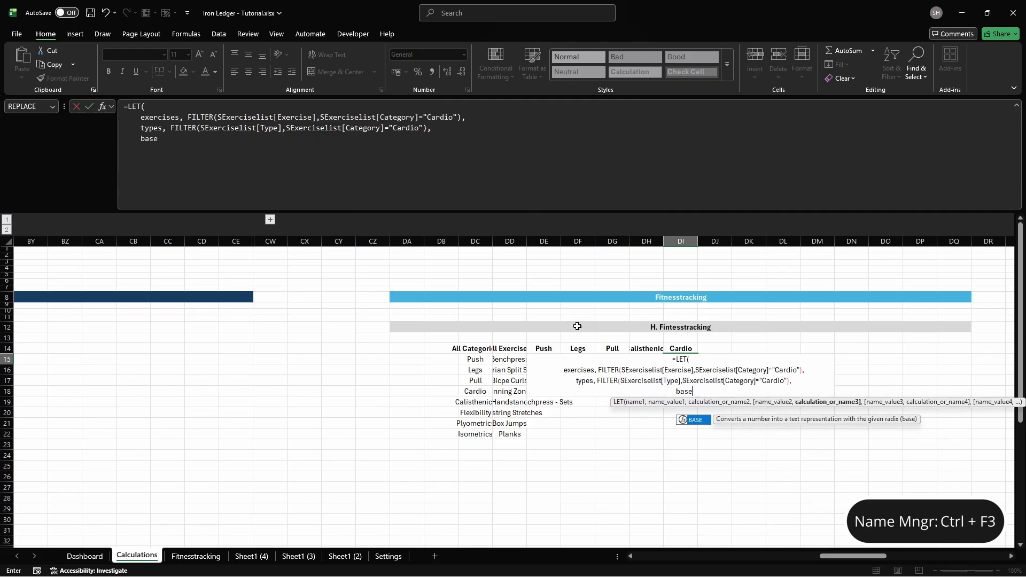
Step: Define custom in the Cardio formula as TOCOL(IF(types<>"",exercises&" - "&TRIM(TEXTSPLIT(TEXTJOIN(",",TRUE,types),",")),exercises&" - Distance"),3)
{"action": "key", "text": "alt+Return"}
{"action": "type", "text": "custom,"}
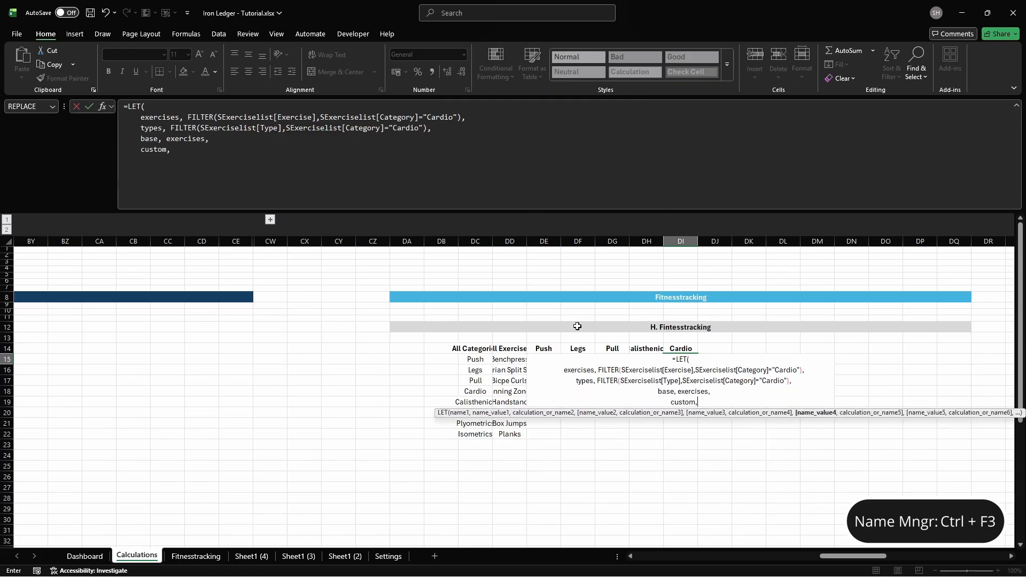
{"action": "type", "text": " TOCOL(IF(types<>\"\","}
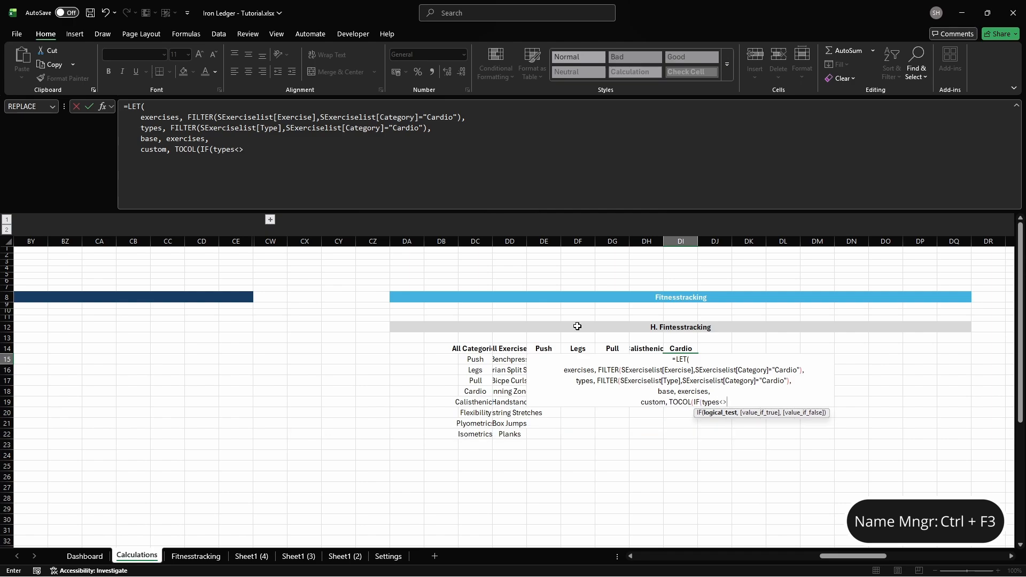
{"action": "key", "text": "alt+Return"}
{"action": "type", "text": "exercises&\""}
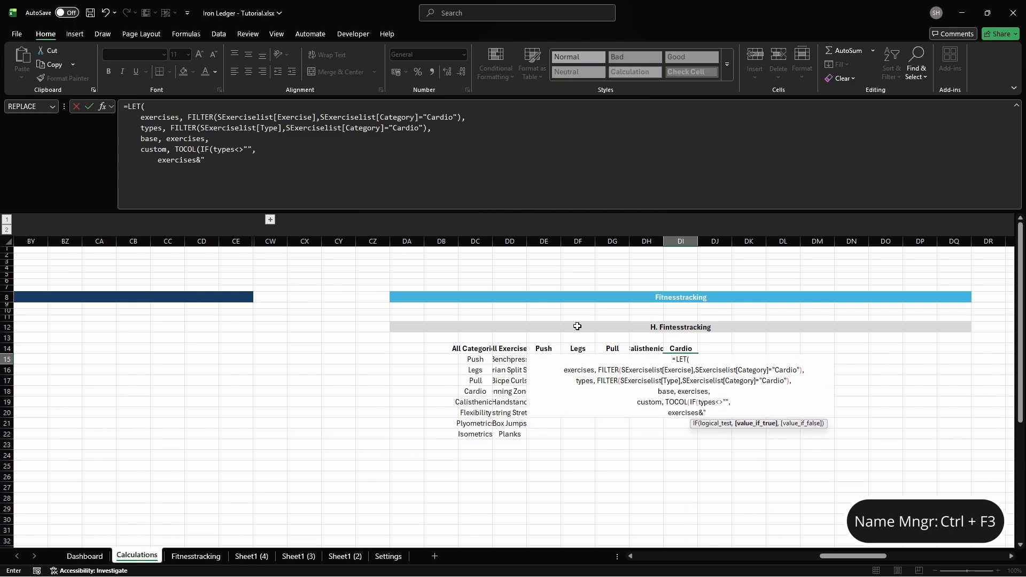
{"action": "type", "text": " - \"&TRIM(TEXTSPLIT("}
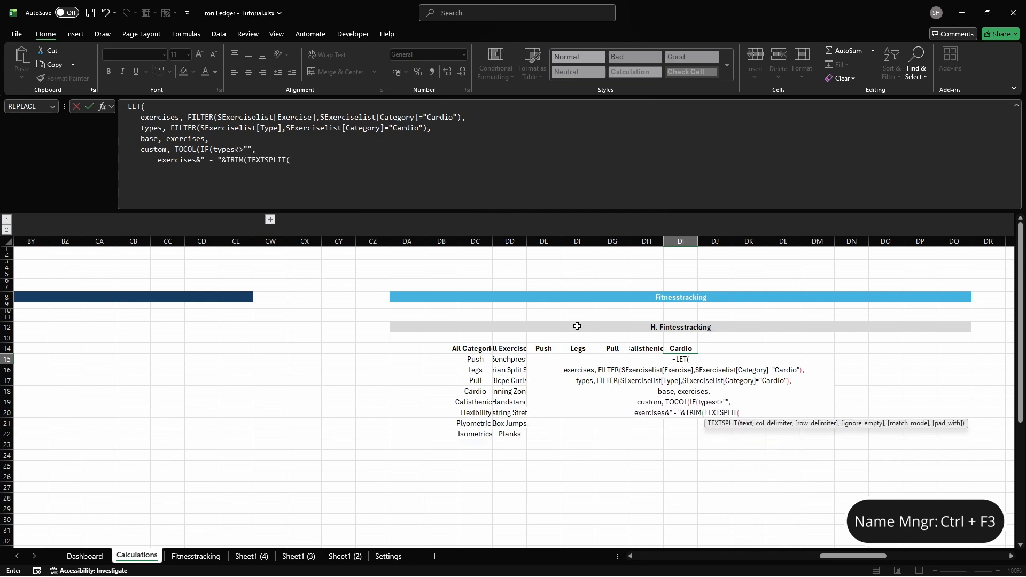
{"action": "type", "text": "TEXTJOIN(\",\",TRUE,t"}
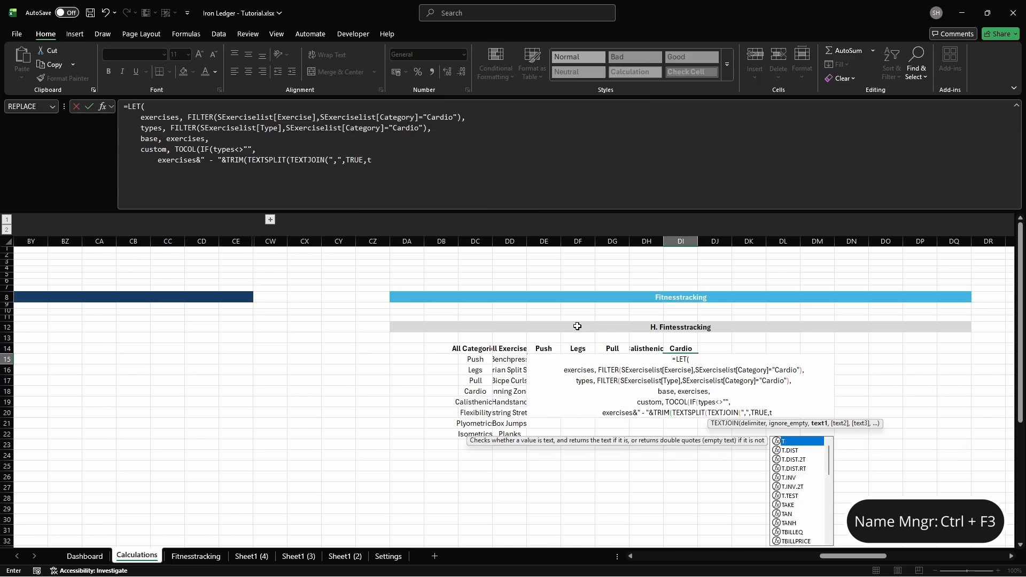
{"action": "type", "text": "ypes),\",\")),"}
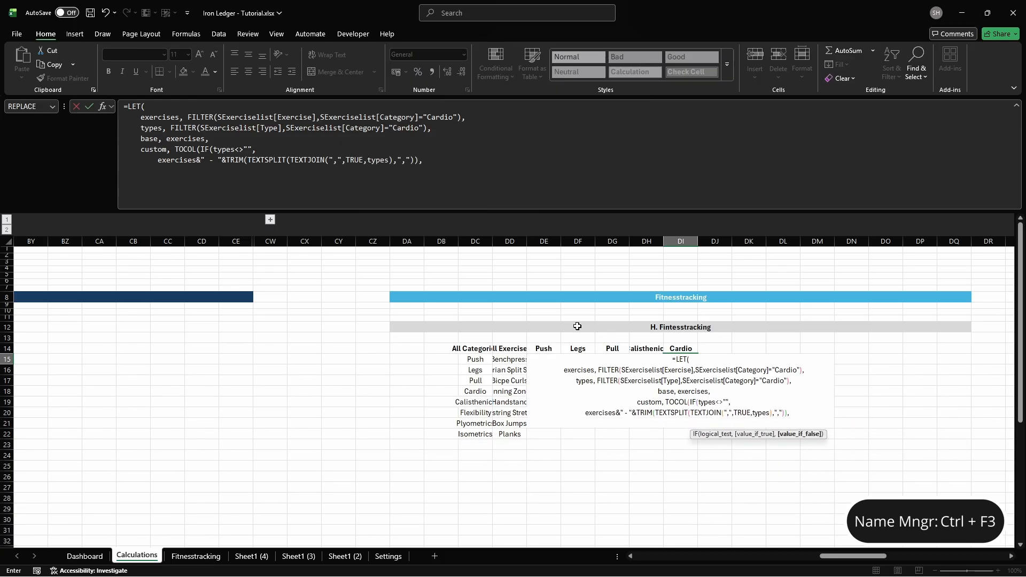
{"action": "key", "text": "alt+Return"}
{"action": "type", "text": "exercises&\" - Distance\"     ),3),"}
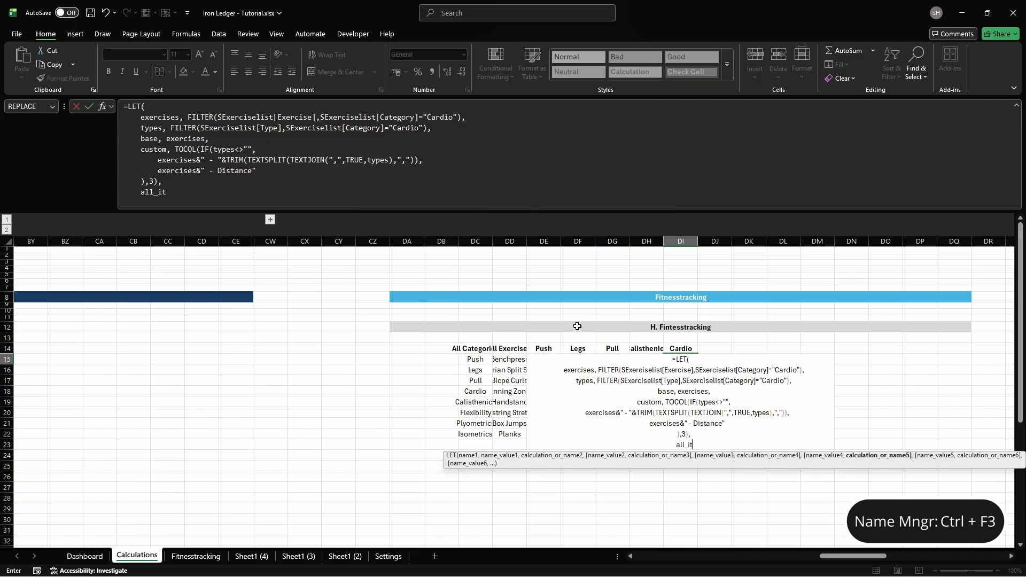
Step: Define all_items as VSTACK(custom,base) and all_distance as FILTER(all_items, ISNUMBER(SEARCH("- Distance", all_items))) in the Cardio formula
{"action": "key", "text": "Tab"}
{"action": "type", "text": "custom,base),"}
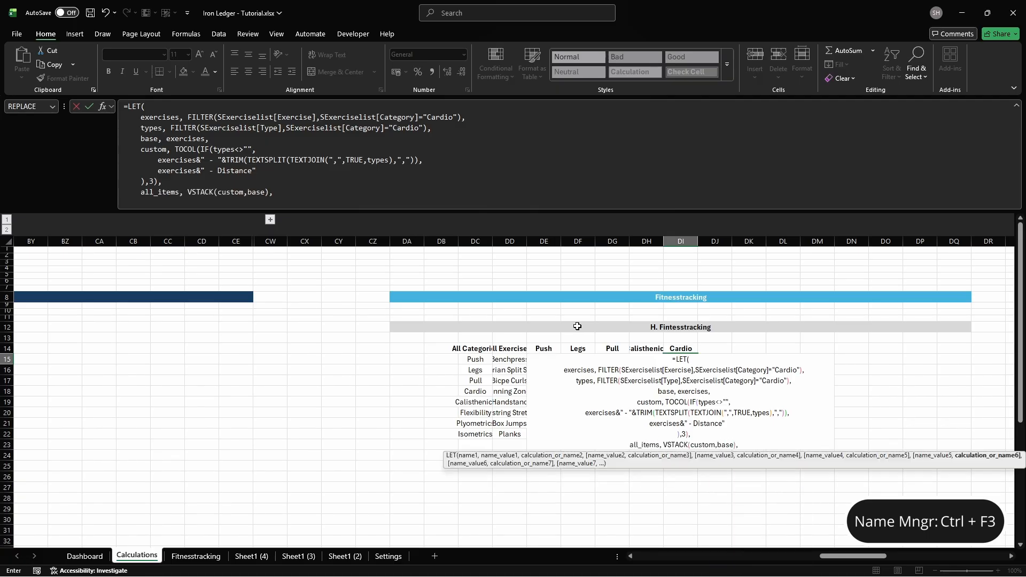
{"action": "key", "text": "alt+Return"}
{"action": "type", "text": "all_dista"}
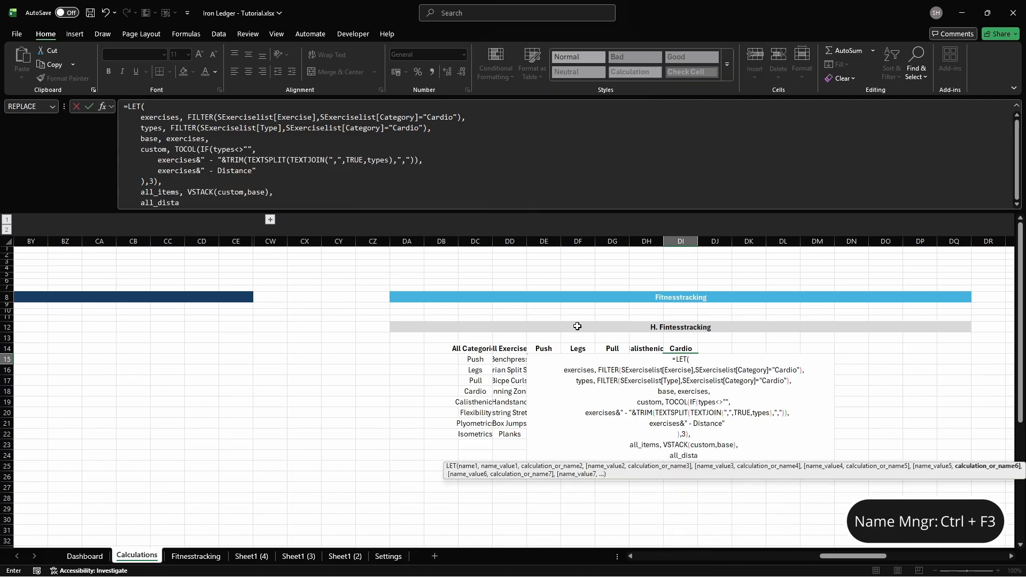
{"action": "type", "text": "nce, FILTER(all_items"}
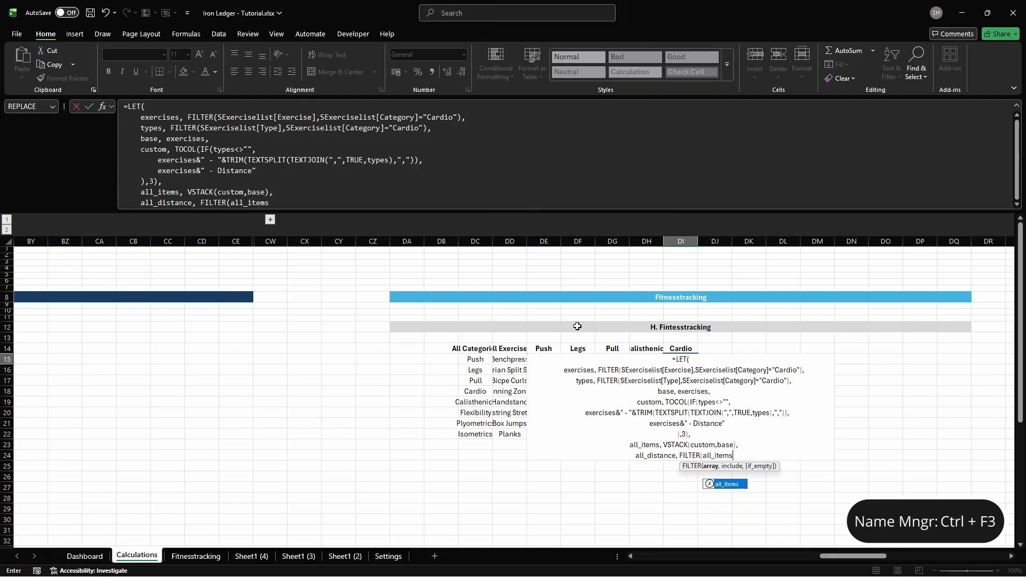
{"action": "type", "text": ", ISNUMBER(SEARCH(\"- Dis"}
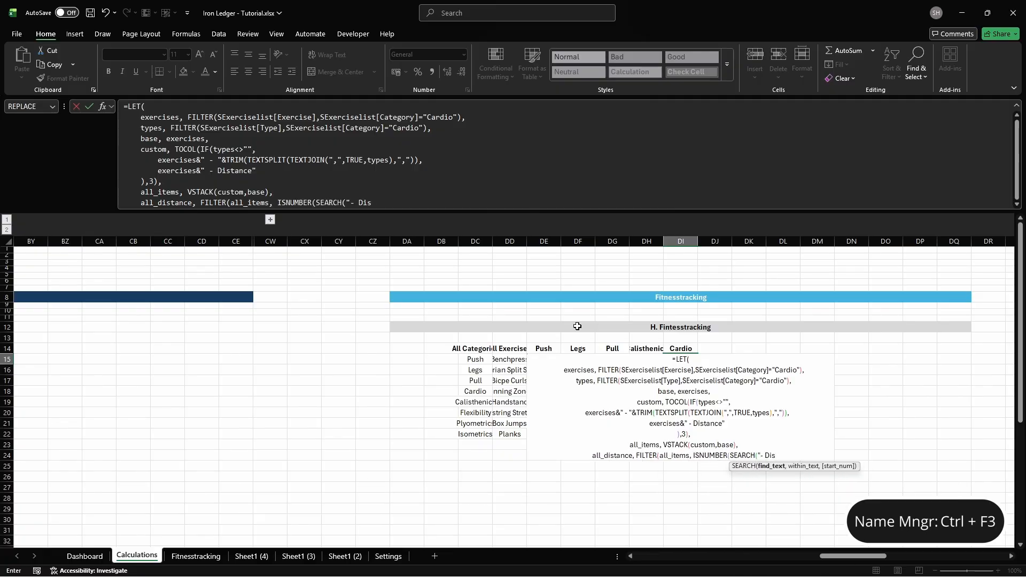
{"action": "type", "text": "tance\", all_items))),"}
{"action": "key", "text": "alt+Return"}
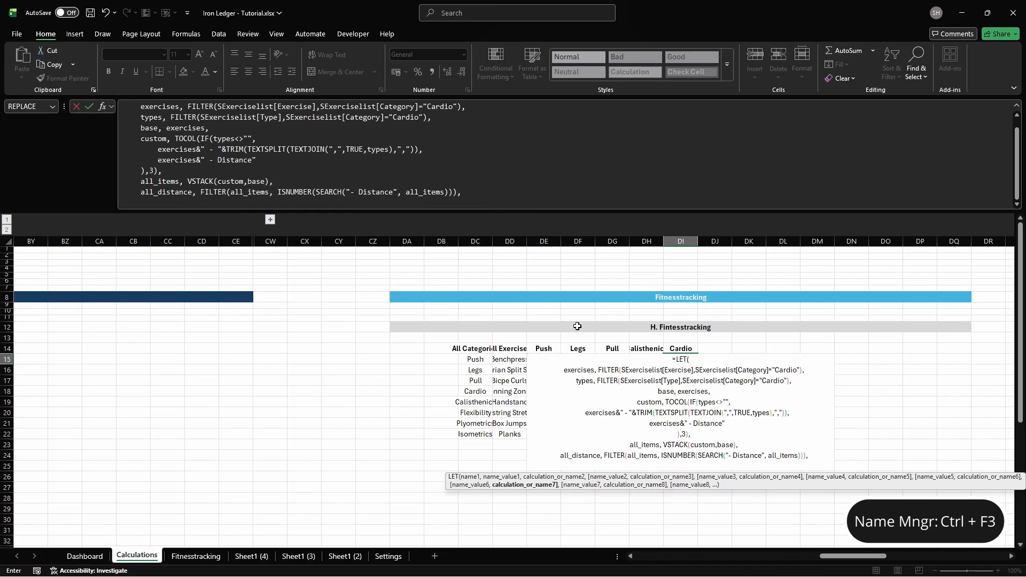
Step: Define all_others in the Cardio formula as FILTER(all_items, (all_items<>"")*(NOT(ISNUMBER(SEARCH("- Distance", all_items)))))
{"action": "type", "text": "all_others, FILTER"}
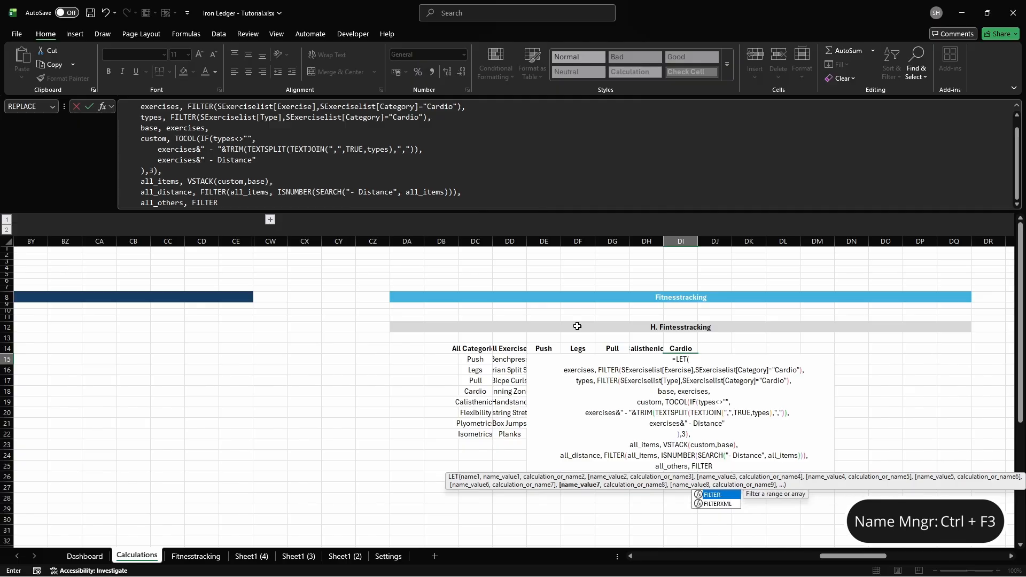
{"action": "type", "text": "(all_items, (all_items<"}
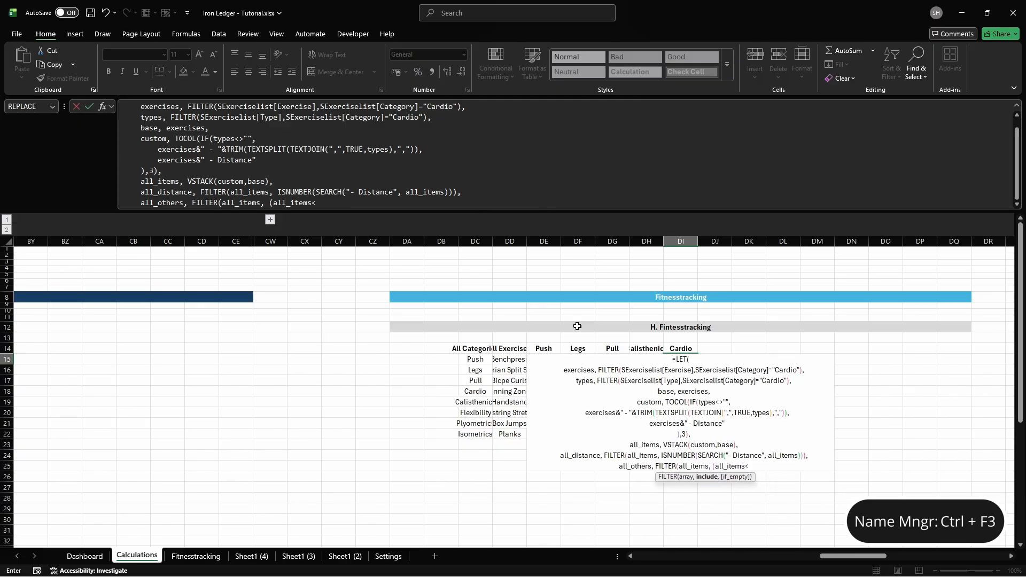
{"action": "type", "text": ">\"\")*(NOT(ISNUMBER(SEAR"}
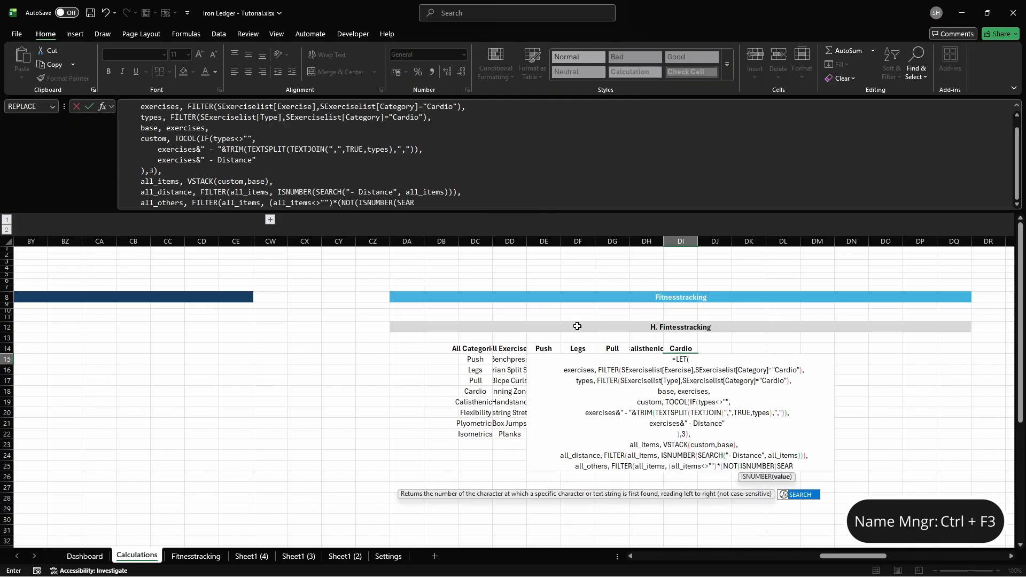
{"action": "type", "text": "CH(\"- Distance\", all_items))))),"}
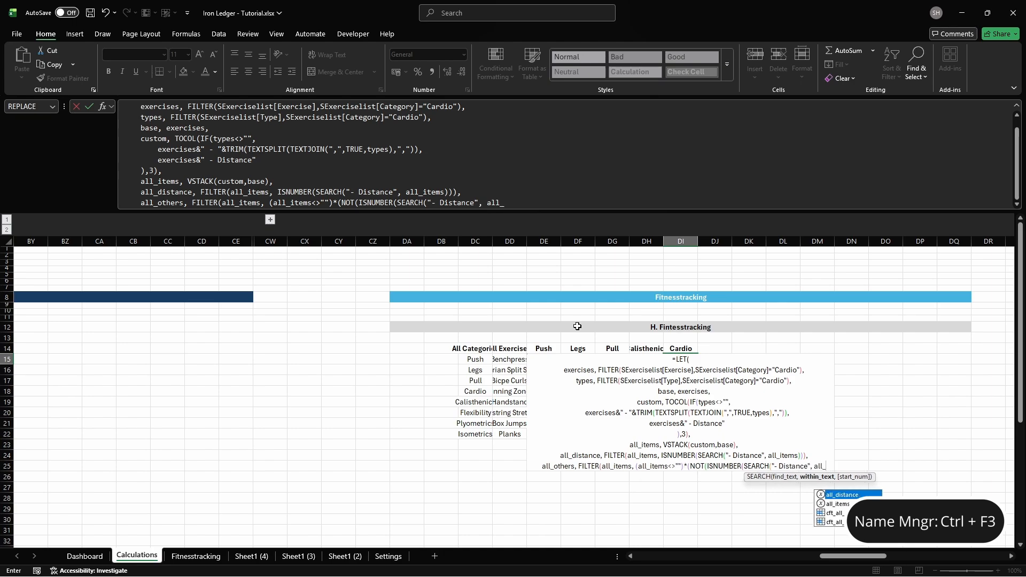
Step: Define result as VSTACK(all_distance, all_others) and finish the Cardio formula so it returns UNIQUE(result)
{"action": "key", "text": "alt+Return"}
{"action": "type", "text": "result, VS"}
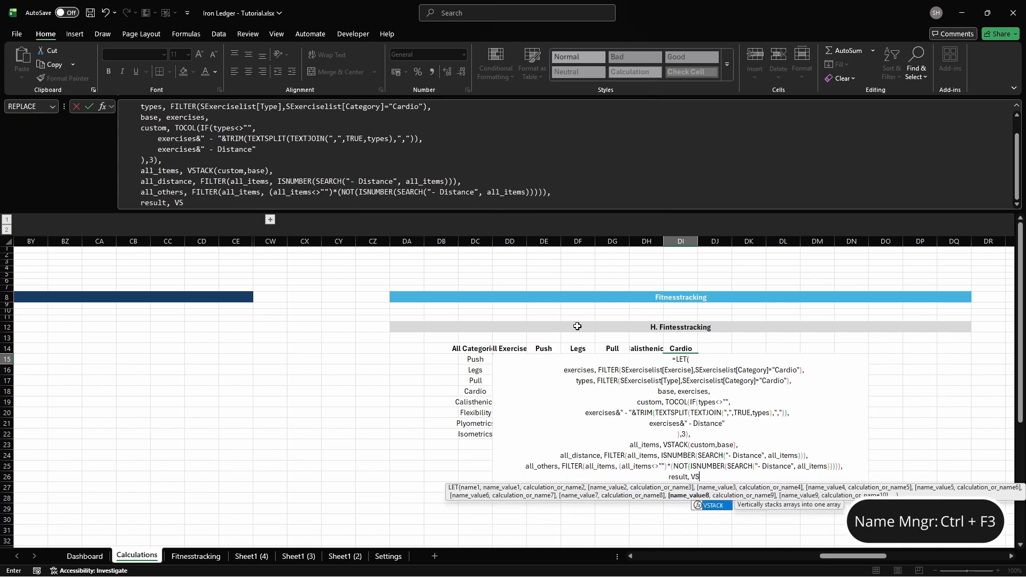
{"action": "type", "text": "TACK(all_distanc"}
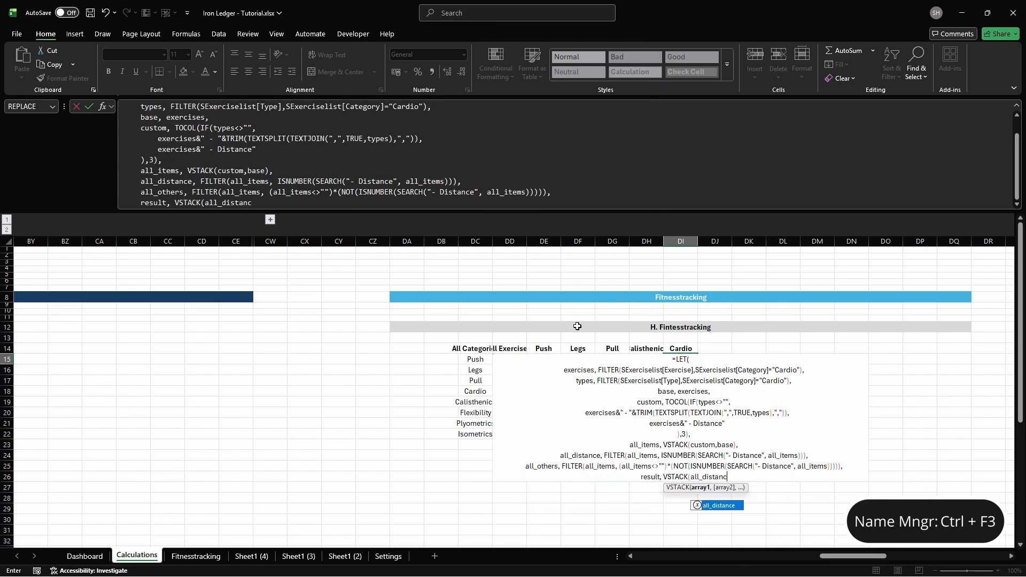
{"action": "type", "text": "s),UN"}
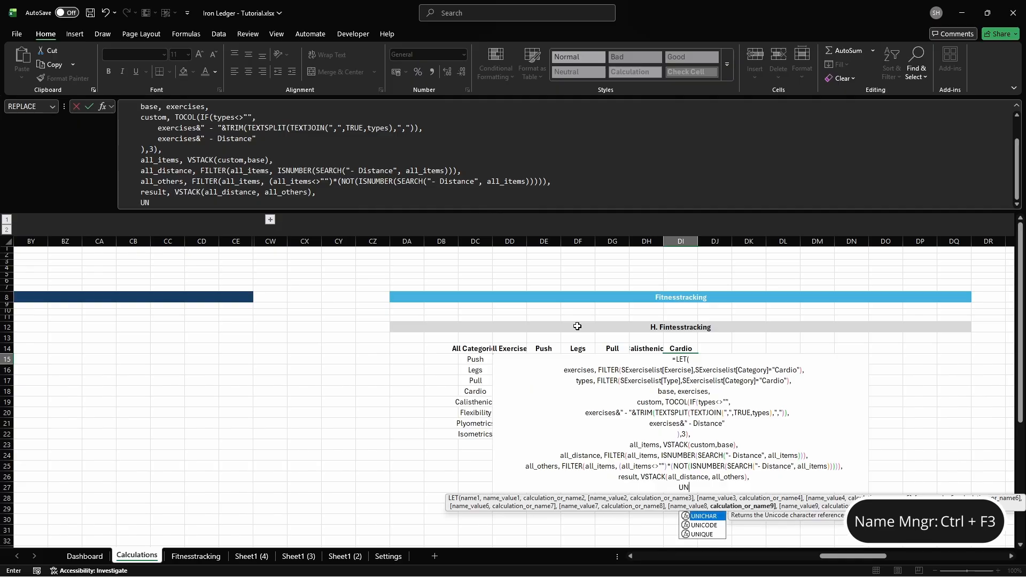
{"action": "type", "text": "IQUE(result)"}
{"action": "key", "text": "alt+Return"}
{"action": "type", "text": ")"}
{"action": "key", "text": "Tab"}
Step: Enter the heading Flexibility in DJ14, beside the Cardio heading
{"action": "key", "text": "Up"}
{"action": "type", "text": "Fle"}
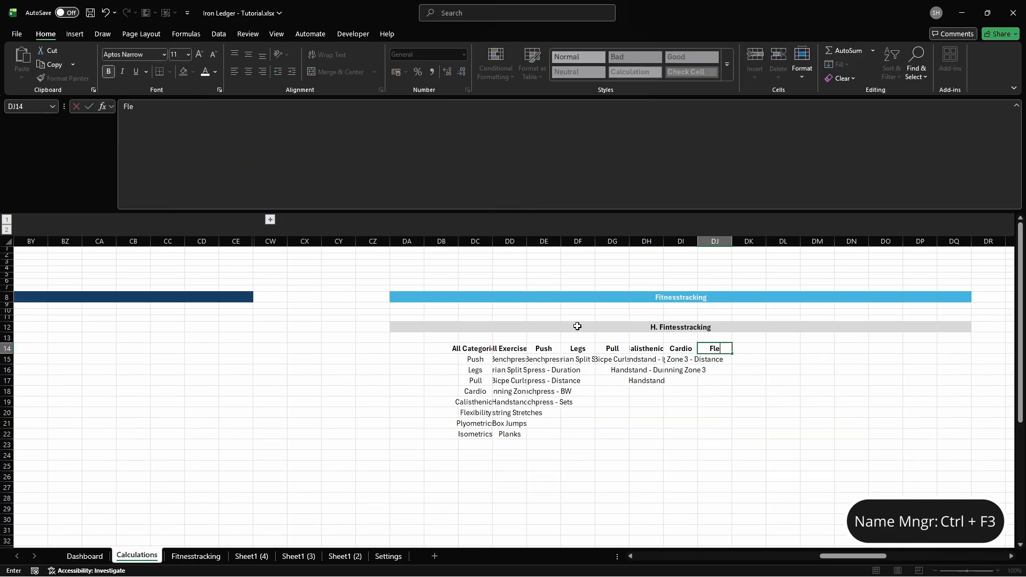
{"action": "type", "text": "xibility"}
{"action": "key", "text": "Return"}
Step: Create the workbook-level name cft_exercises_flexibility for the Flexibility list starting at Calculations!$DJ$15
{"action": "key", "text": "ctrl+F3"}
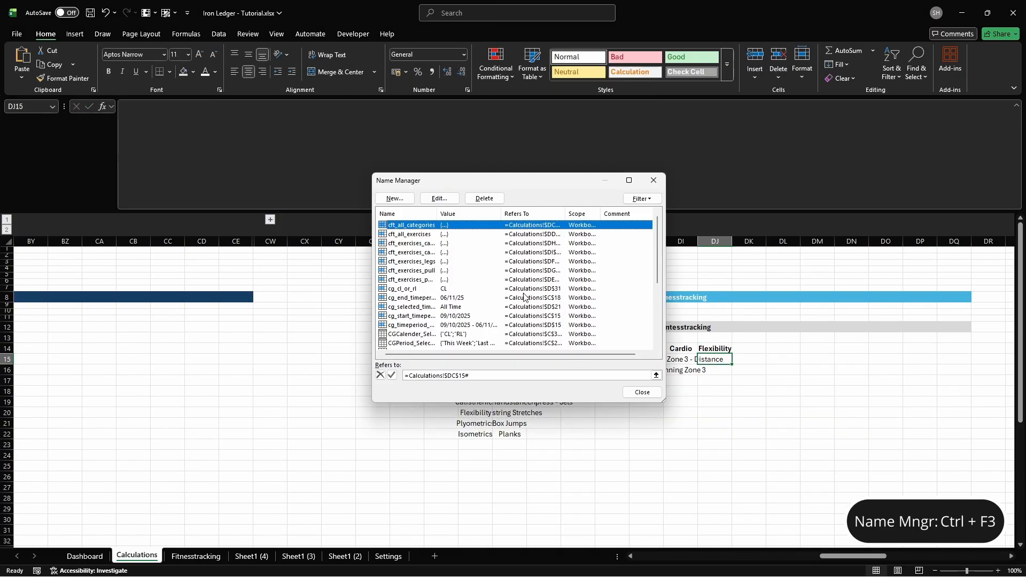
{"action": "left_click", "coordinate": [395, 198]}
{"action": "type", "text": "cft_exerc"}
{"action": "type", "text": "ises_flexibility"}
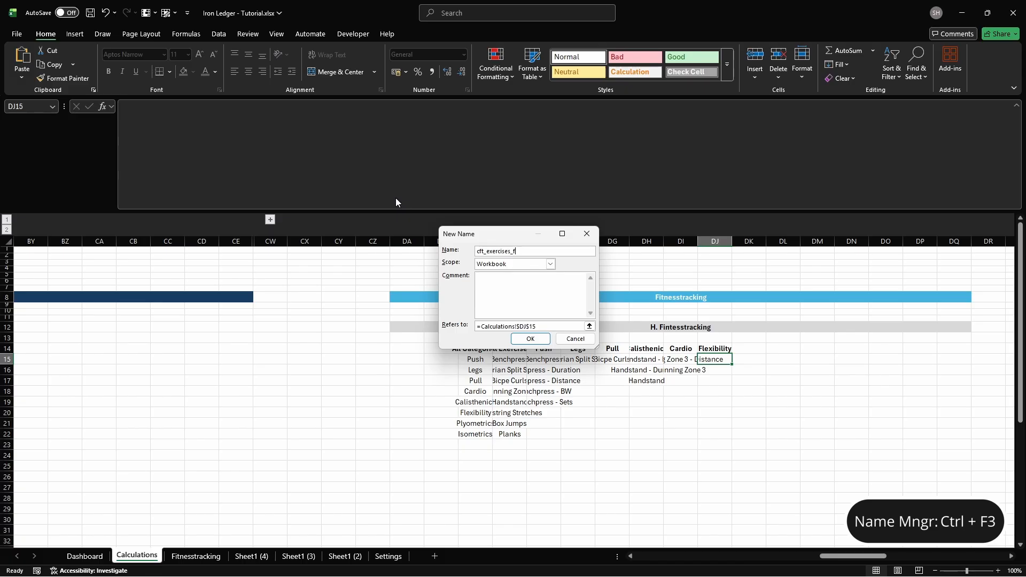
{"action": "left_click", "coordinate": [578, 326]}
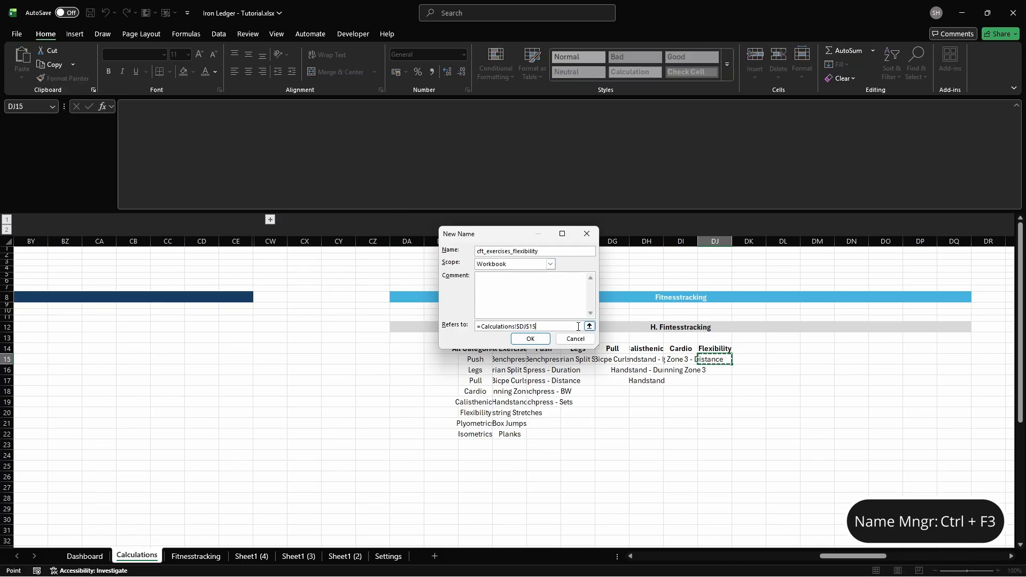
{"action": "key", "text": "Return"}
Step: Start a LET formula in DJ15 that defines exercises as FILTER(SExerciselist[Exercise],SExerciselist[Category]="Flexibility")
{"action": "type", "text": "=LET(     "}
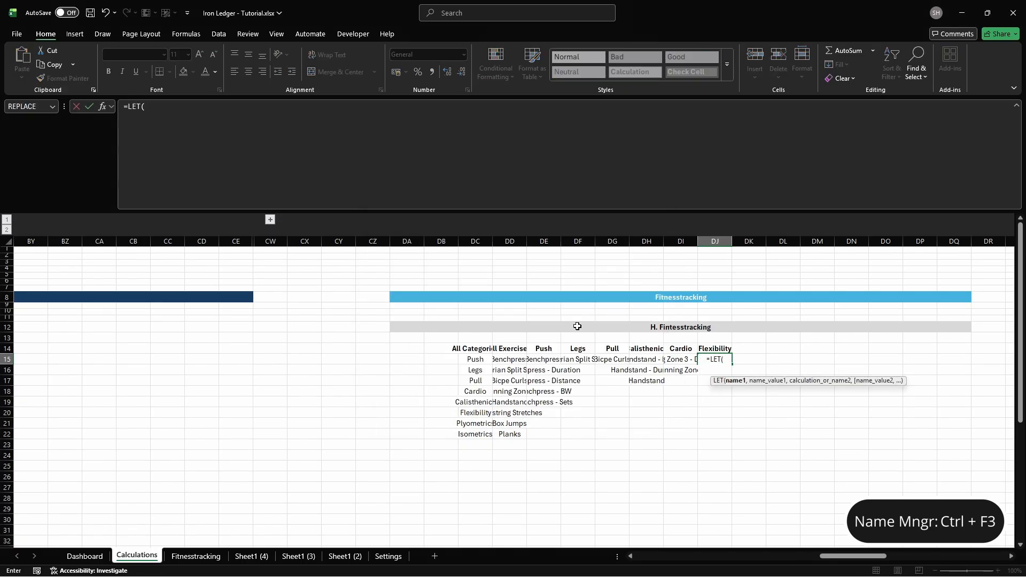
{"action": "type", "text": "exercises, FILTER(SExerciselist[Exe"}
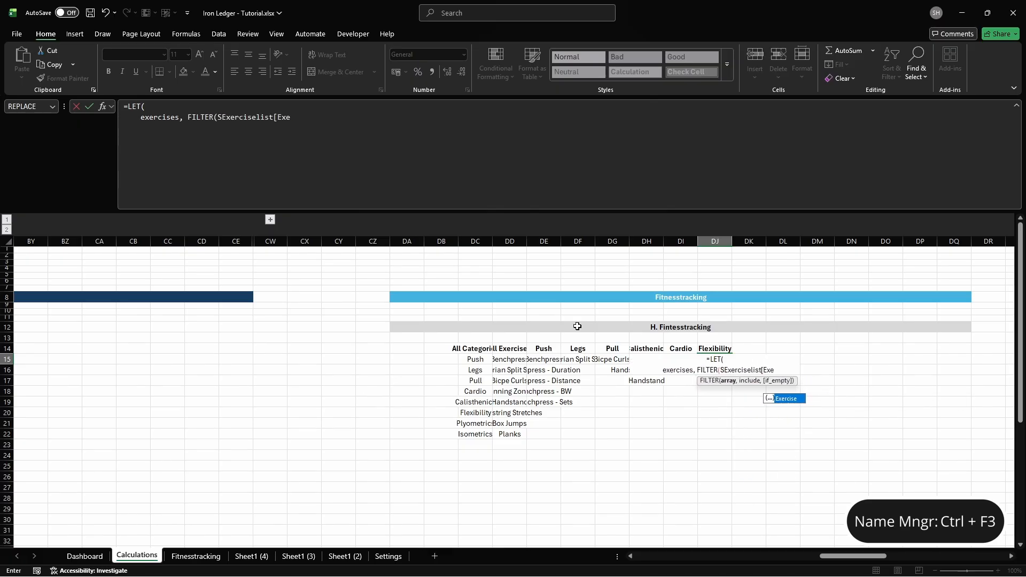
{"action": "type", "text": "rcise],SExerciselist[Category]=\"Flexibilit"}
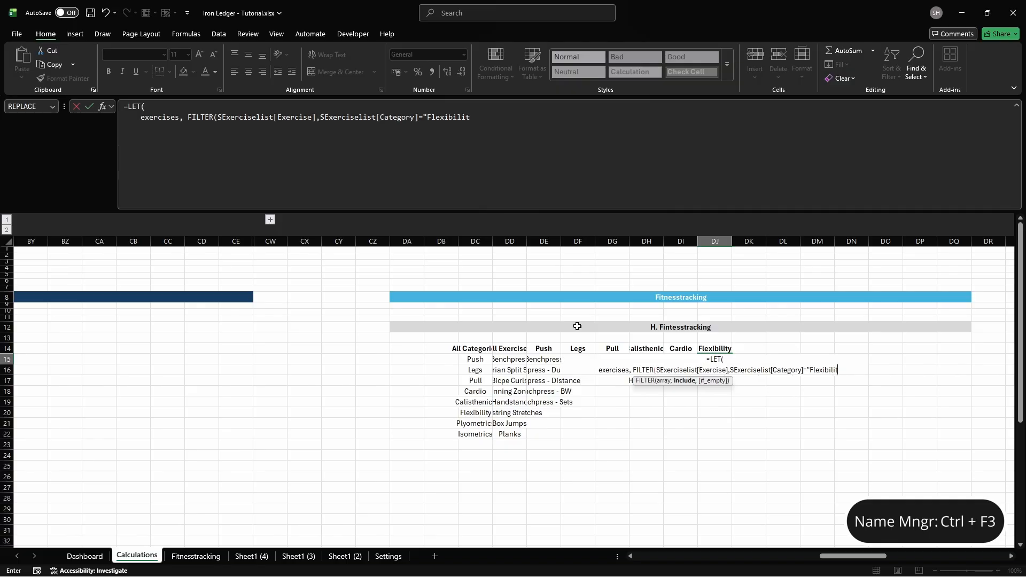
Step: Define typeids as FILTER(SExerciselist[TypeIDs],SExerciselist[Category]="Flexibility") and base as exercises in the Flexibility formula
{"action": "type", "text": "y\"),     typeids, F"}
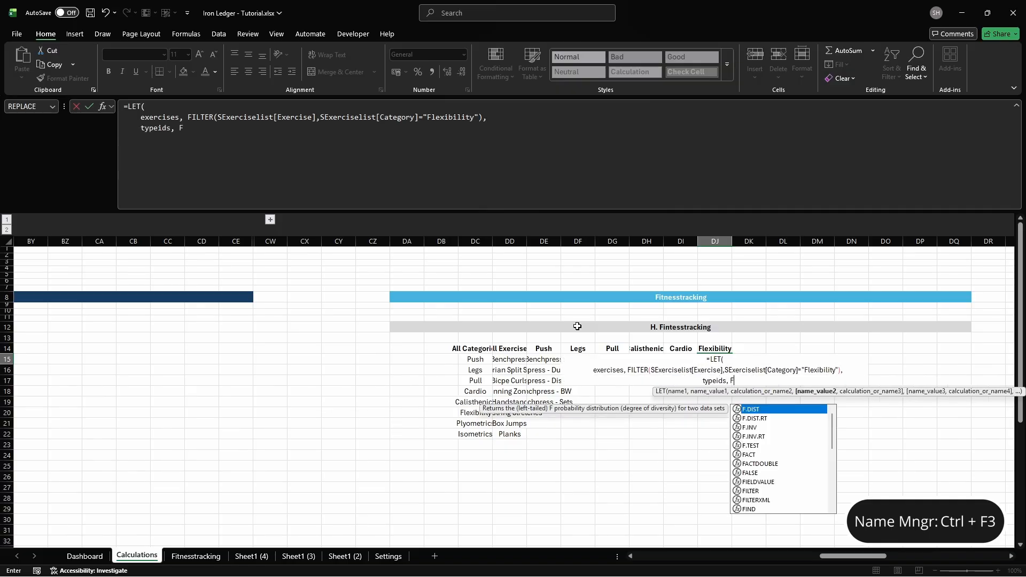
{"action": "type", "text": "ILTER(SExerciselist[TypeIDs],SExerciselist[Category]=\"Fl"}
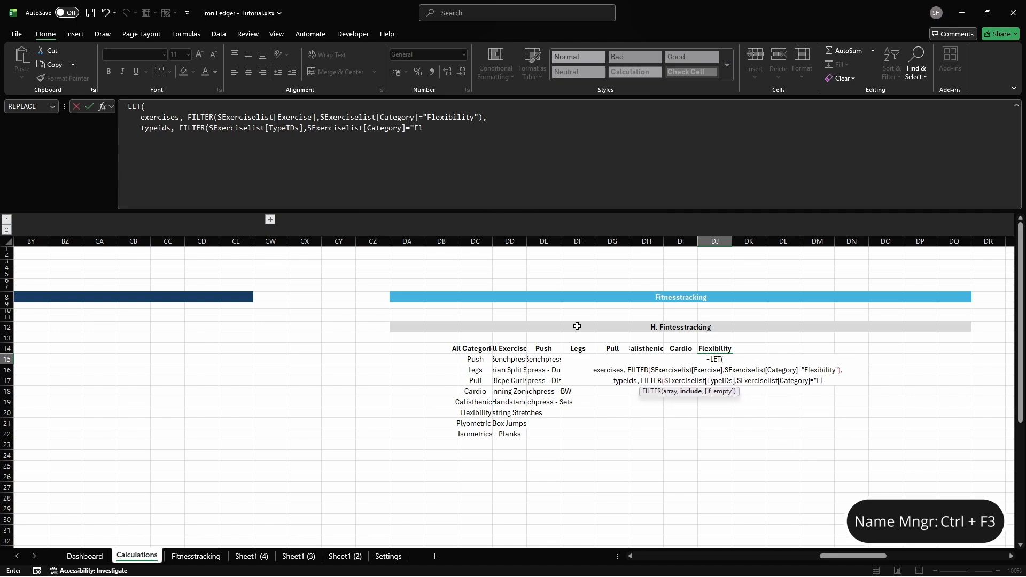
{"action": "type", "text": "exibility\"),"}
{"action": "key", "text": "alt+Return"}
{"action": "type", "text": "base, exer"}
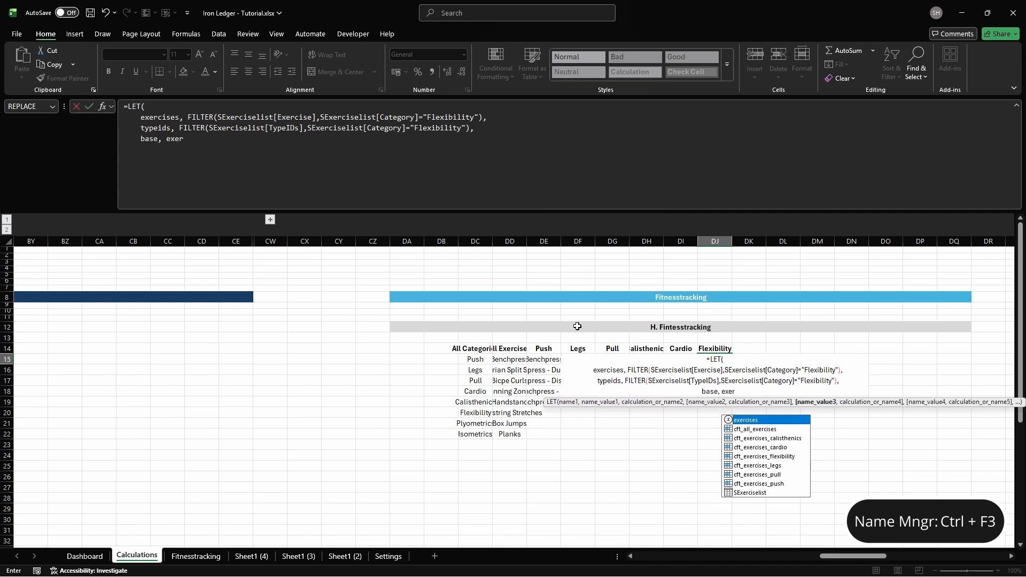
{"action": "type", "text": "cises,"}
Step: Define duration as IF(typeids="", exercises&" - Duration", "") and bw as IF(typeids="", exercises&" - BW", "") in the Flexibility formula
{"action": "key", "text": "alt+Return"}
{"action": "type", "text": "duration,"}
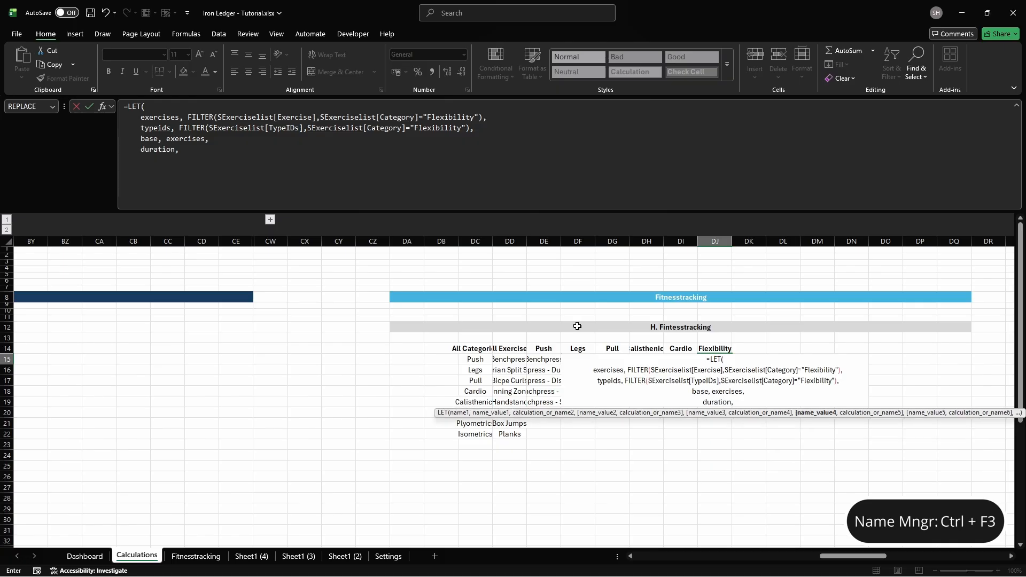
{"action": "type", "text": " IF(typeids=\"\", exercise"}
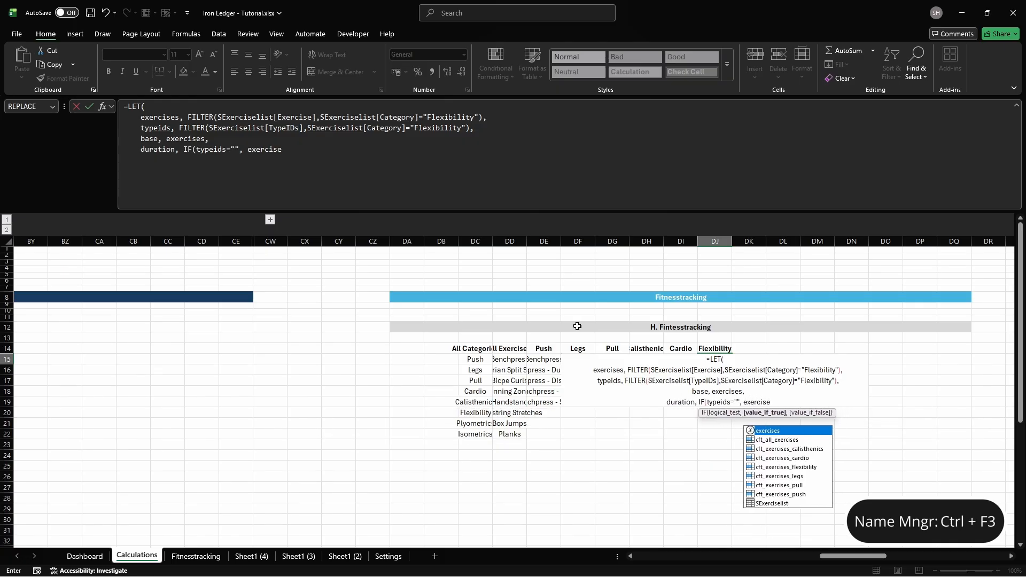
{"action": "type", "text": "s&\" - Duration\", \"\"),"}
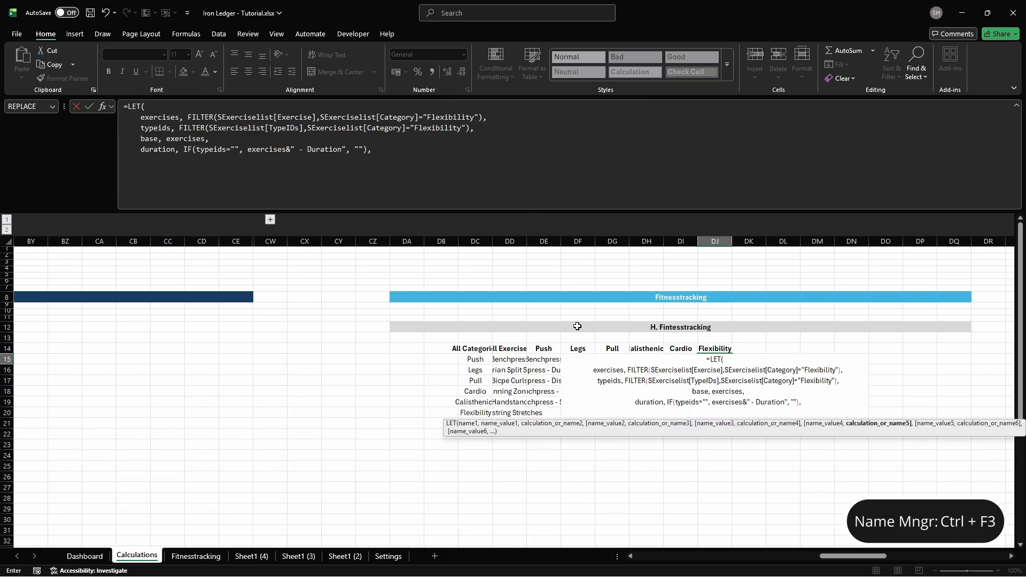
{"action": "key", "text": "alt+Return"}
{"action": "type", "text": "bw, IF(typeids=\""}
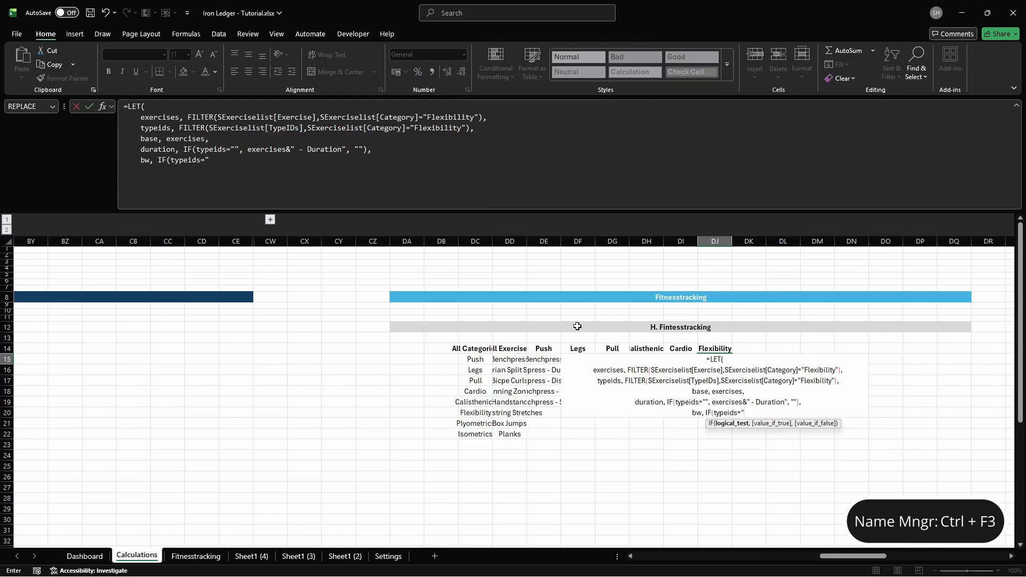
{"action": "type", "text": "\", exercises&\" - BW\""}
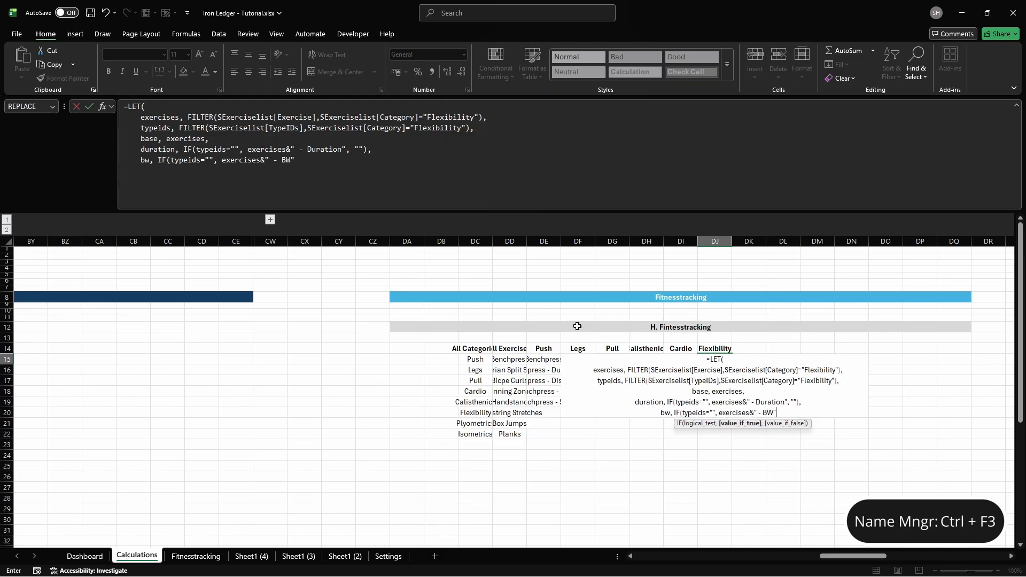
Step: Define custom as TOCOL(IF(typeids<>"", exercises&" - "&INDEX(STypeid[Type],VALUE(TEXTSPLIT(TEXTJOIN(",",TRUE,typeids),","))), ""),3) in the Flexibility formula
{"action": "type", "text": ", \"\"),     custom, TOCOL(IF(typeids<"}
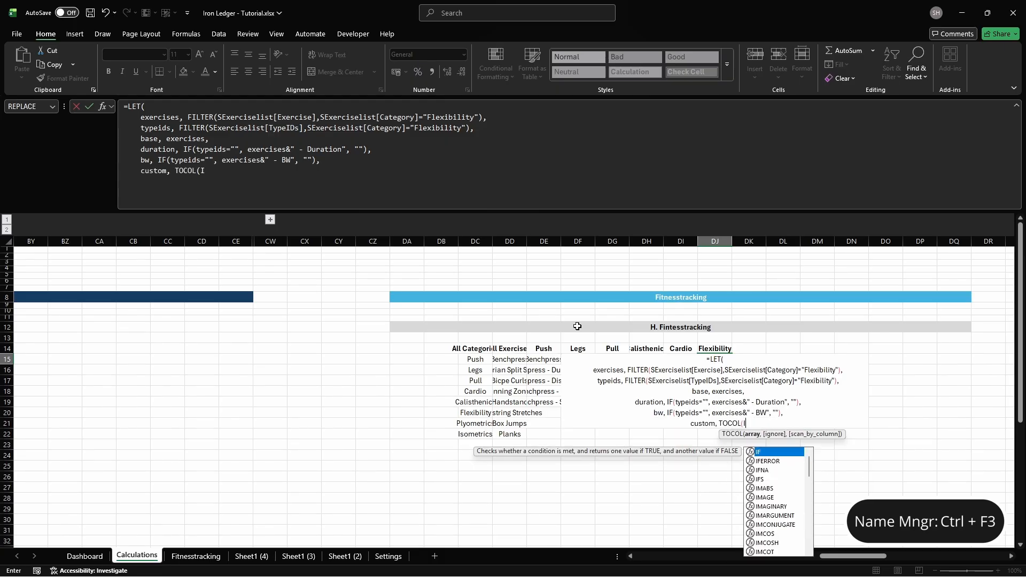
{"action": "type", "text": ">\"\", "}
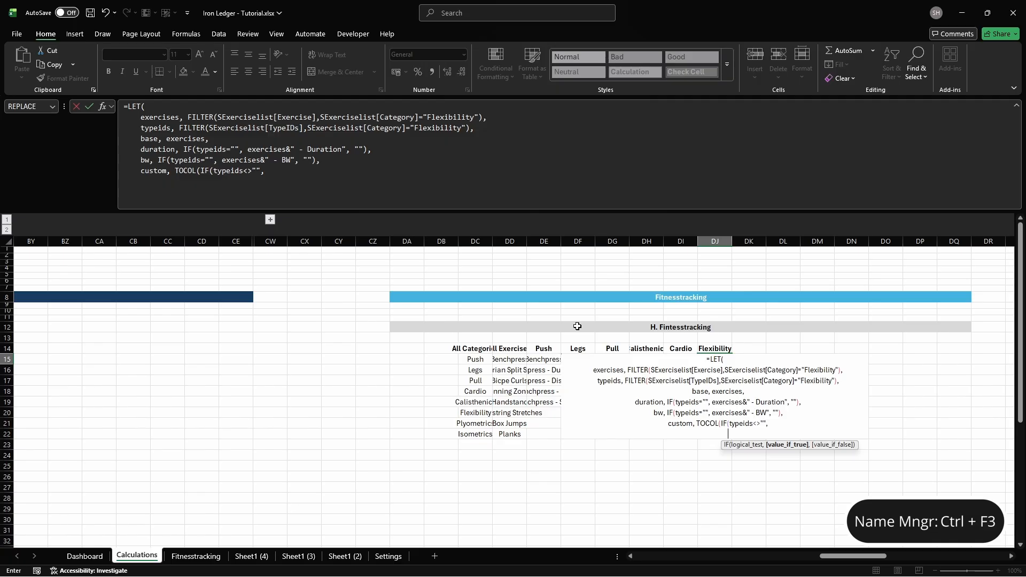
{"action": "type", "text": "        exercises&\" - \"&INDEX"}
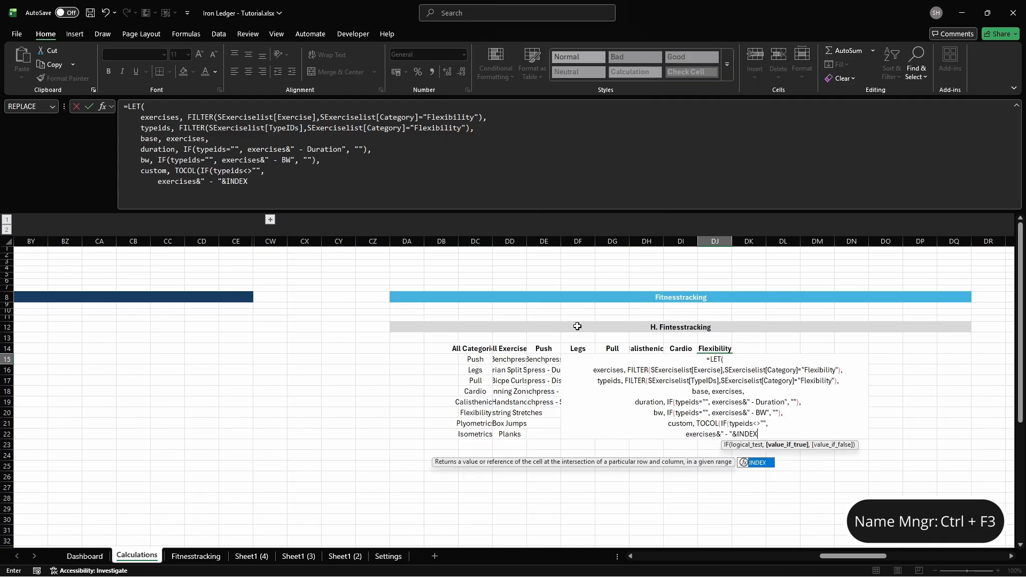
{"action": "type", "text": "(STypeid[Type],VALUE"}
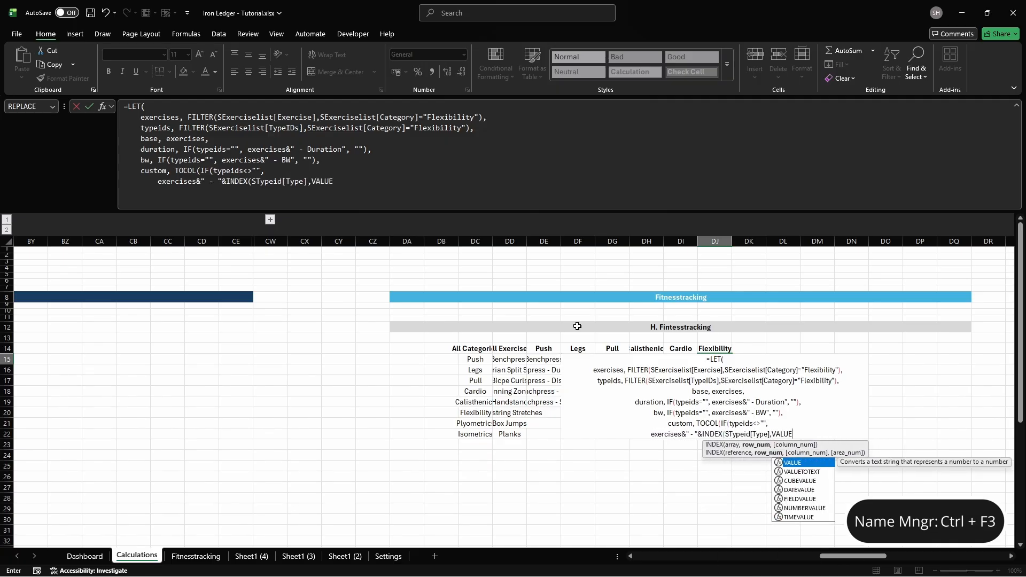
{"action": "type", "text": "(TEXTSPLIT(TEXTJOIN(\",\",T"}
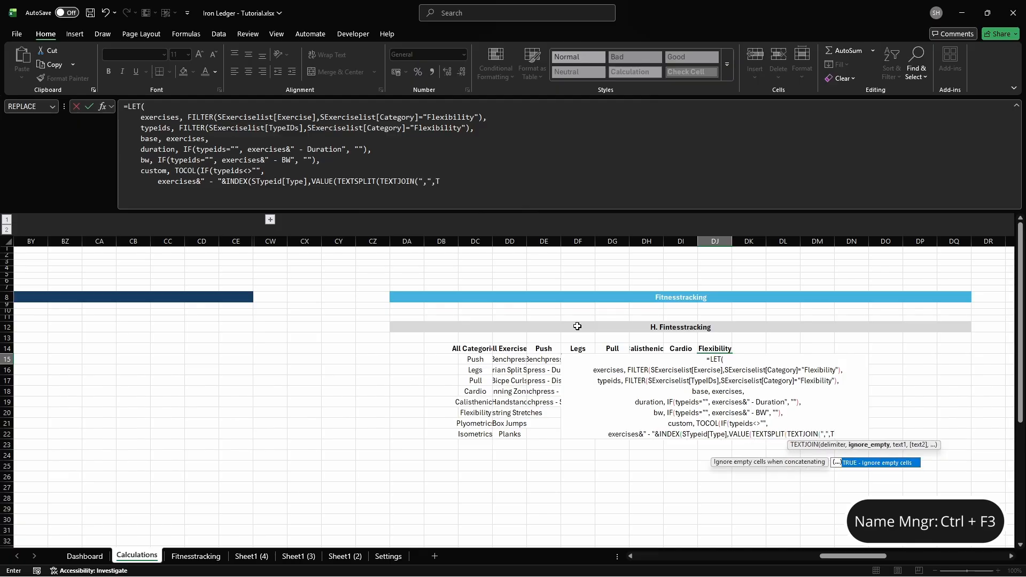
{"action": "type", "text": "RUE,typeids),\",\"))),"}
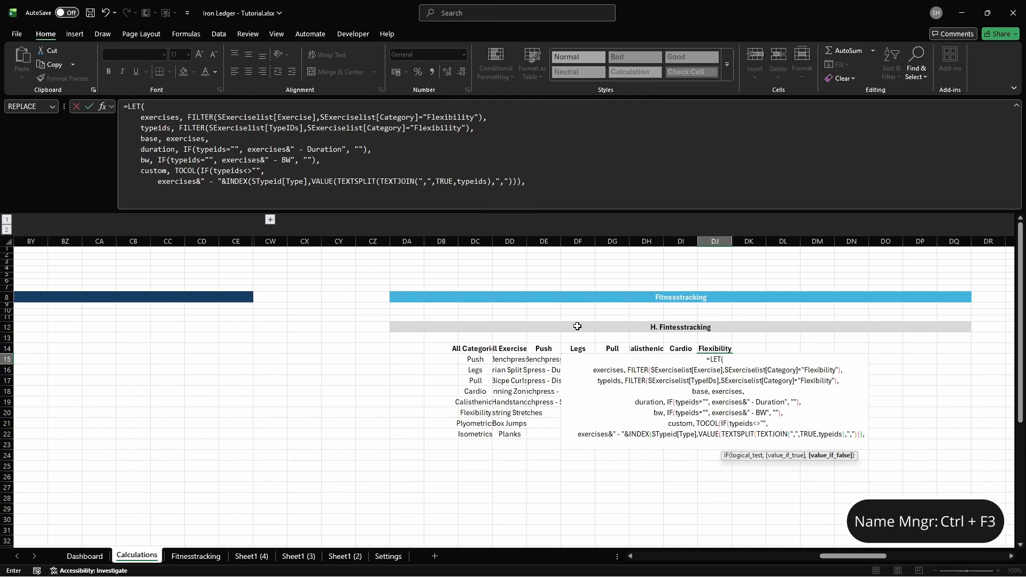
{"action": "key", "text": "alt+Return"}
{"action": "type", "text": "\"\""}
{"action": "key", "text": "alt+Return"}
{"action": "type", "text": "),3),"}
Step: Define all_items as VSTACK(bw, duration, custom, base) and complete the Flexibility formula with UNIQUE(FILTER(all_items, all_items<>""))
{"action": "key", "text": "alt+Return"}
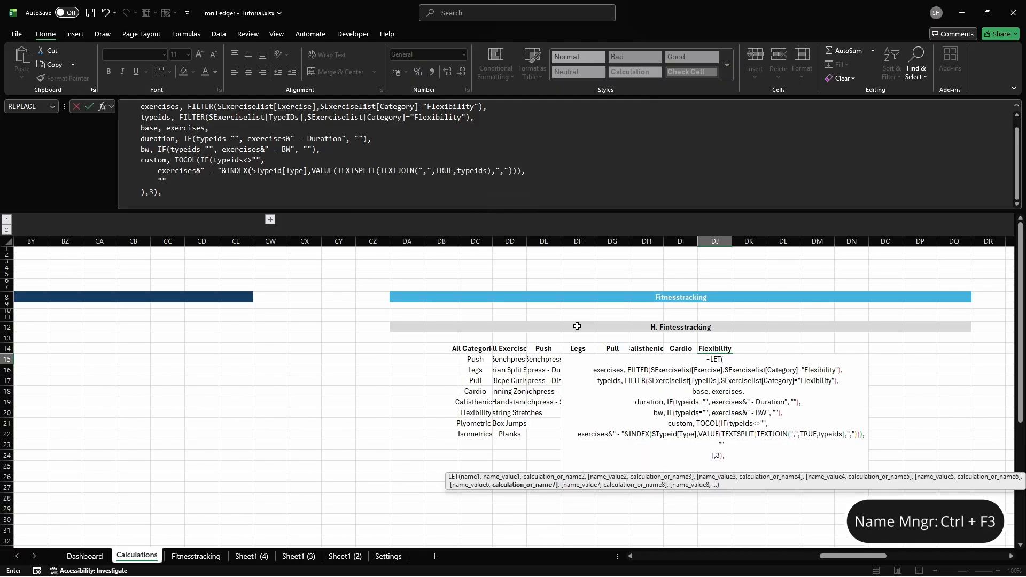
{"action": "type", "text": "all_items, VSTACK("}
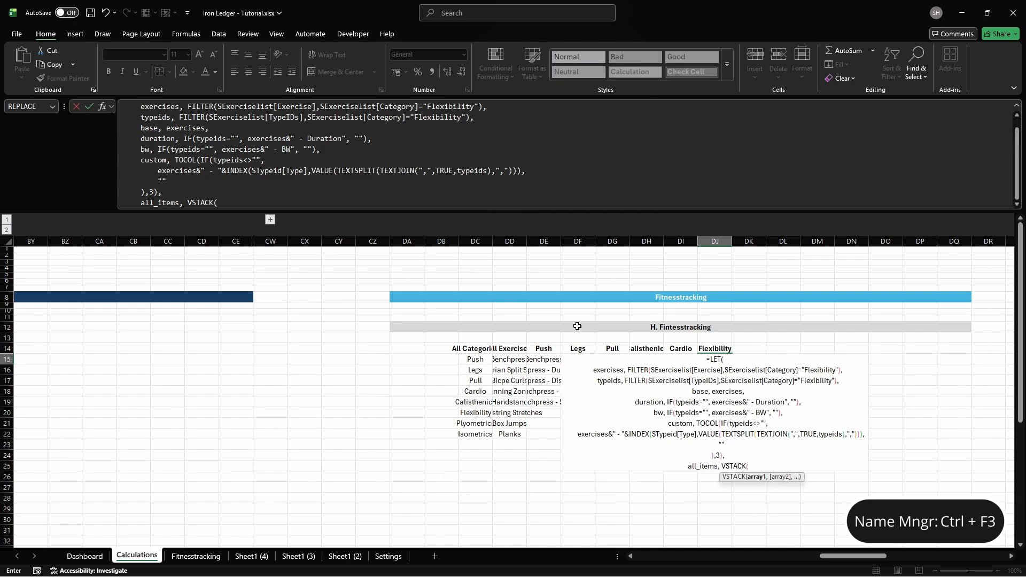
{"action": "type", "text": "bw, duration, custom, bas"}
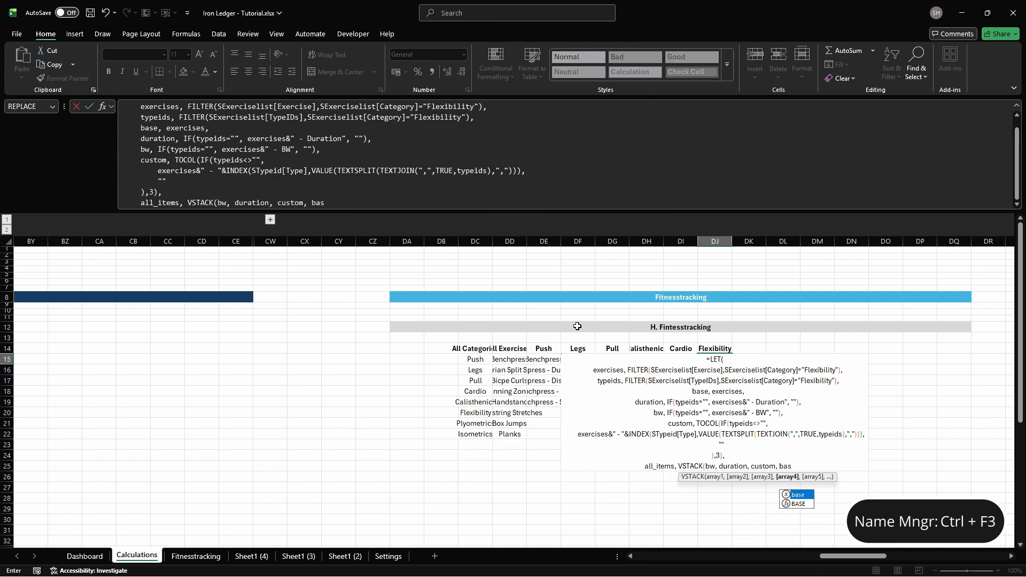
{"action": "type", "text": "e),"}
{"action": "key", "text": "alt+Return"}
{"action": "type", "text": "UNIQUE(FIL"}
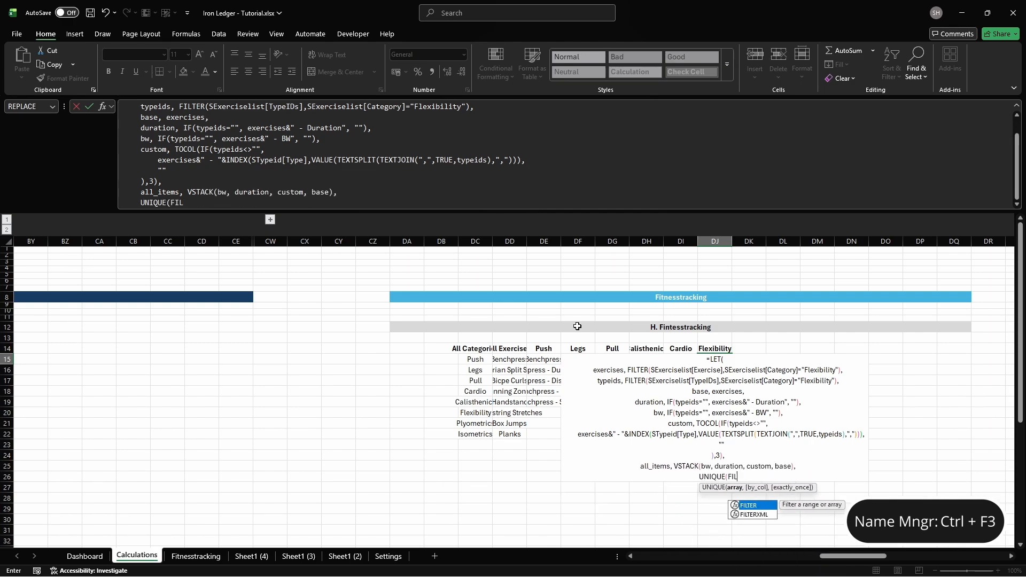
{"action": "type", "text": "TER(all_items, all_"}
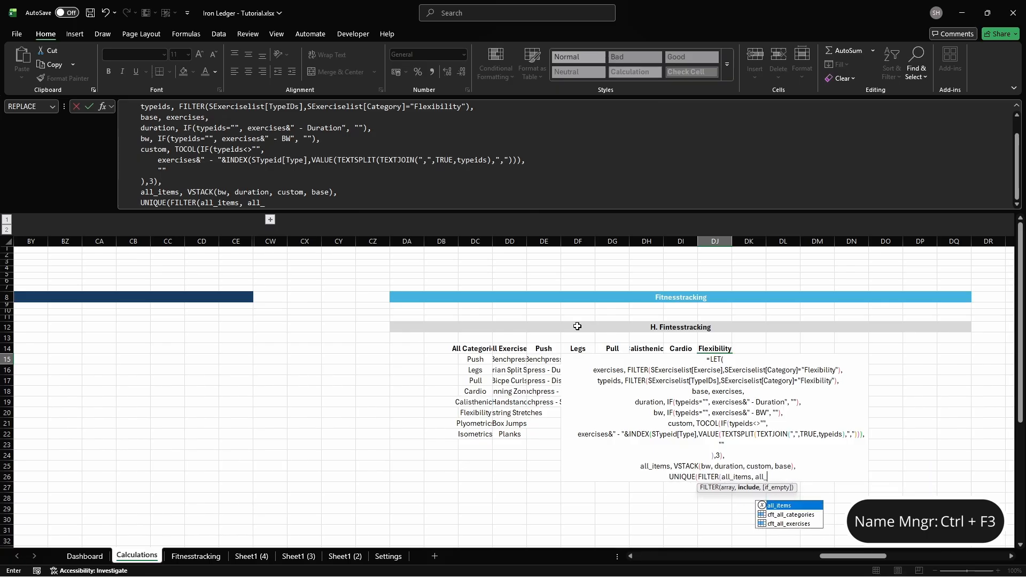
{"action": "type", "text": "items<>\"\")))"}
{"action": "key", "text": "Tab"}
Step: Enter the heading Plyometrics in DK14, beside the Flexibility heading
{"action": "key", "text": "Up"}
{"action": "type", "text": "Pl"}
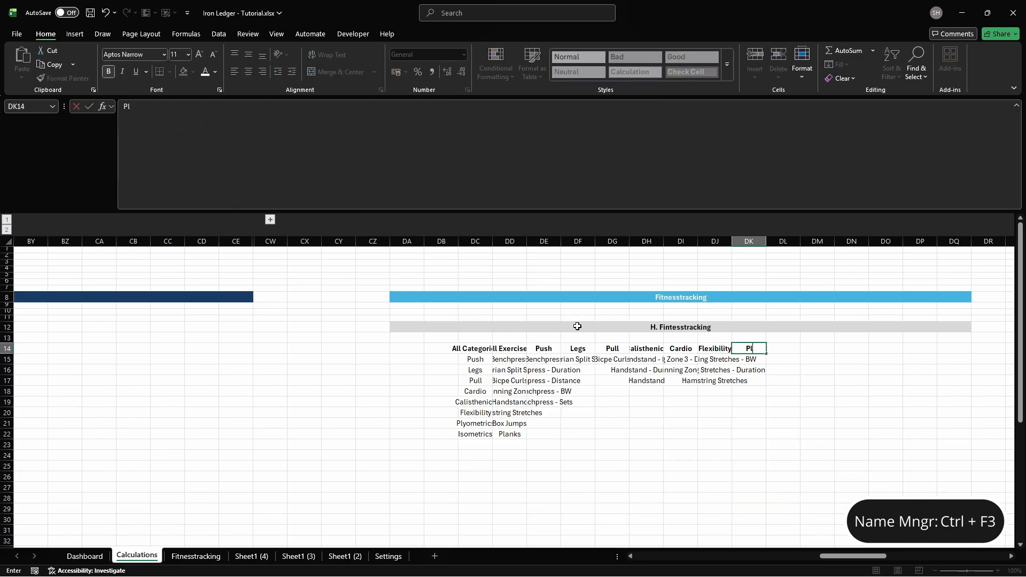
{"action": "key", "text": "Return"}
Step: Create the workbook-level name cft_exercises_plyometrics for the Plyometrics list starting at Calculations!$DK$15
{"action": "key", "text": "ctrl+F3"}
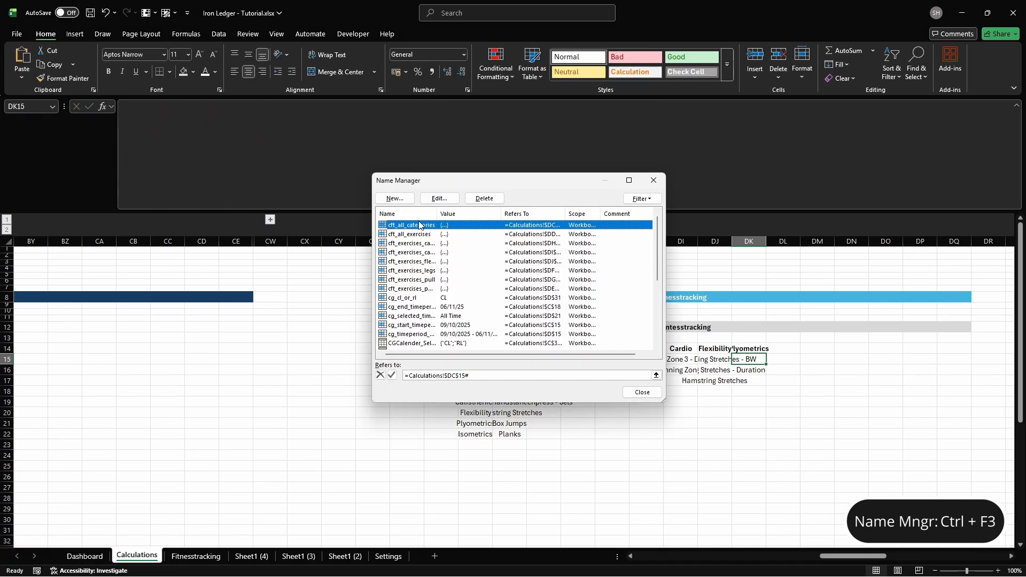
{"action": "left_click", "coordinate": [394, 198]}
{"action": "type", "text": "cft_exercises_ply"}
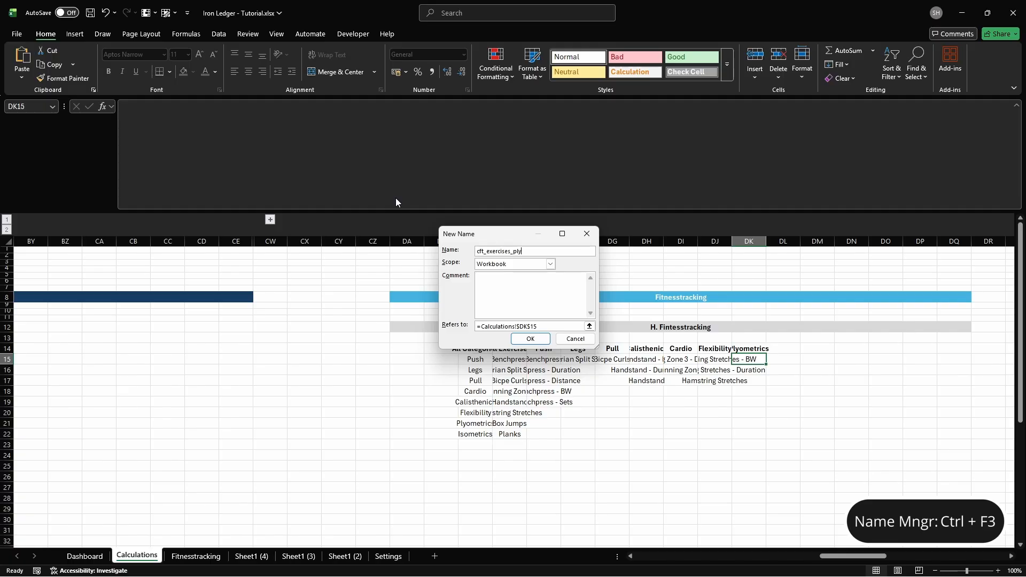
{"action": "type", "text": "ometrics"}
{"action": "left_click", "coordinate": [578, 326]}
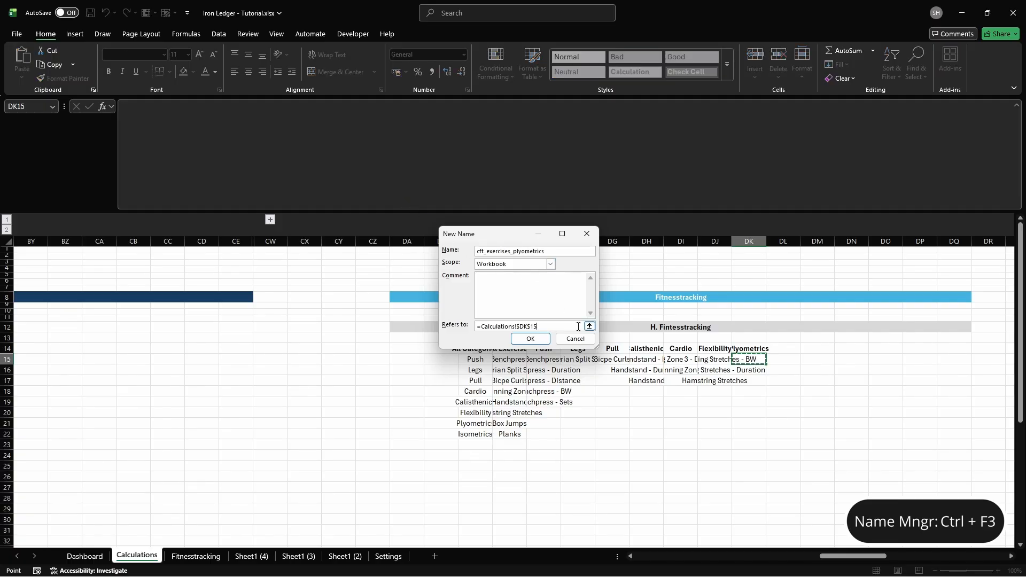
{"action": "key", "text": "Return"}
{"action": "key", "text": "Escape"}
Step: Start a LET formula in DK15 that defines exercises as FILTER(SExerciselist[Exercise],SExerciselist[Category]="Plyometrics")
{"action": "type", "text": "=LET(     "}
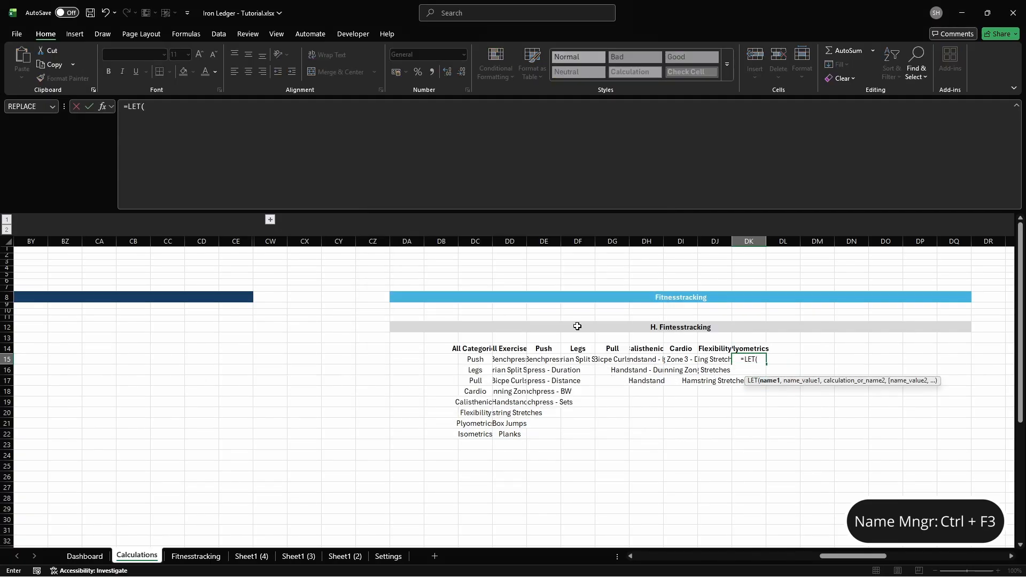
{"action": "type", "text": "exercises, FILTER(SEx"}
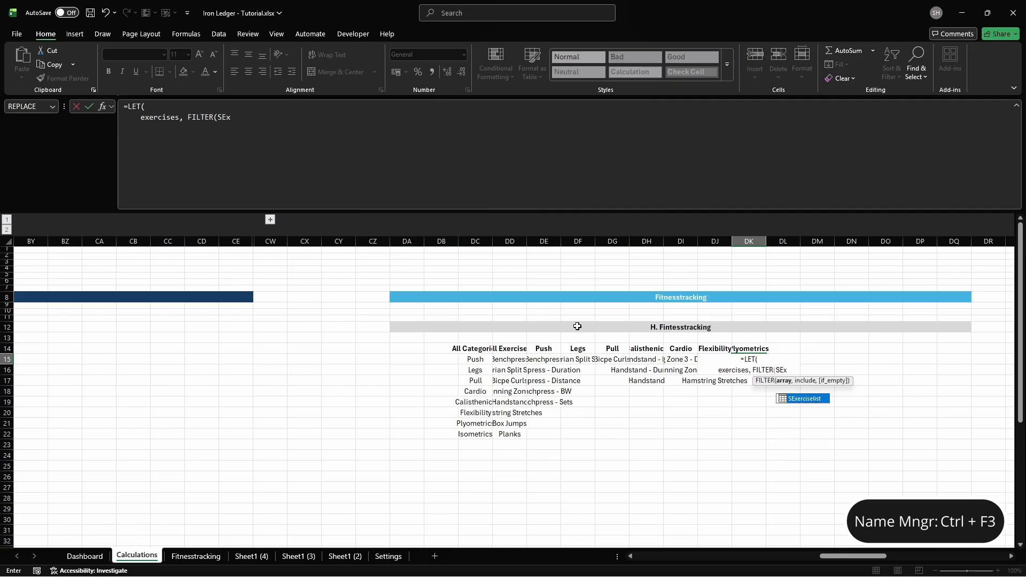
{"action": "type", "text": "ercis"}
{"action": "key", "text": "Tab"}
{"action": "type", "text": "[Exercise"}
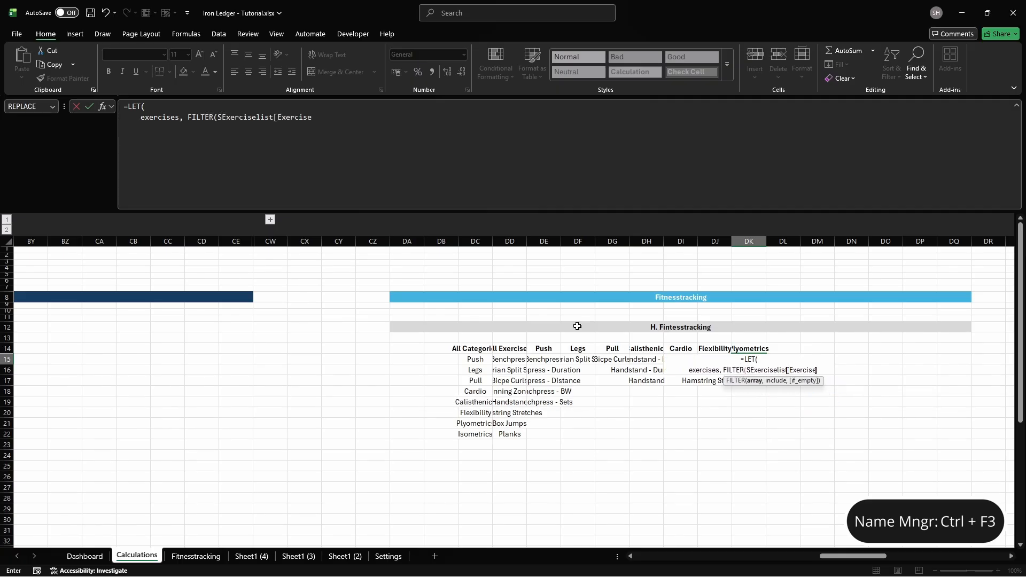
{"action": "type", "text": "],SExerciselist[Categor"}
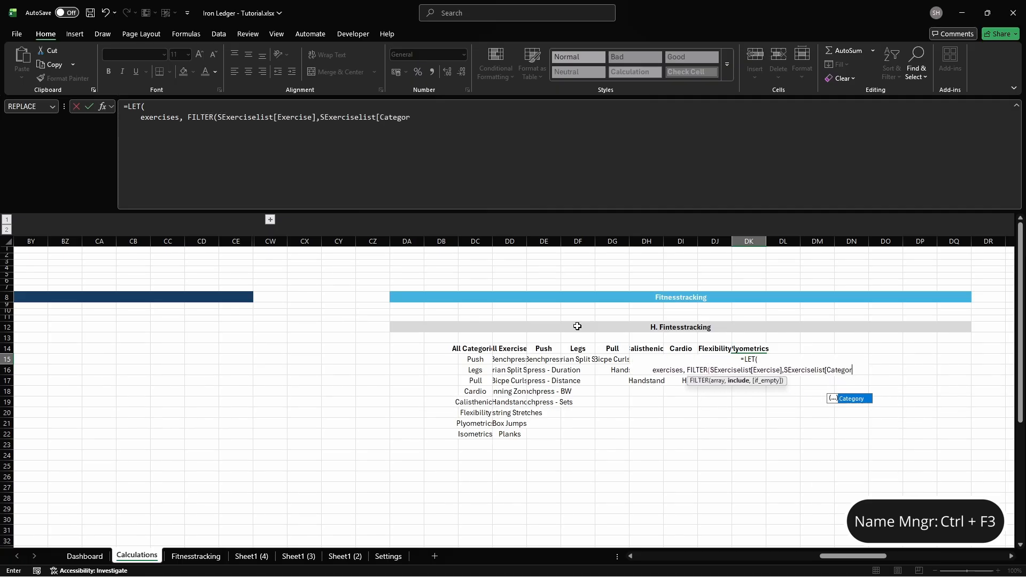
{"action": "type", "text": "y]=\"Plyometrics\"),"}
Step: Define typeids as FILTER(SExerciselist[TypeIDs],SExerciselist[Category]="Plyometrics") and base as exercises in the Plyometrics formula
{"action": "key", "text": "alt+Return"}
{"action": "type", "text": "ty"}
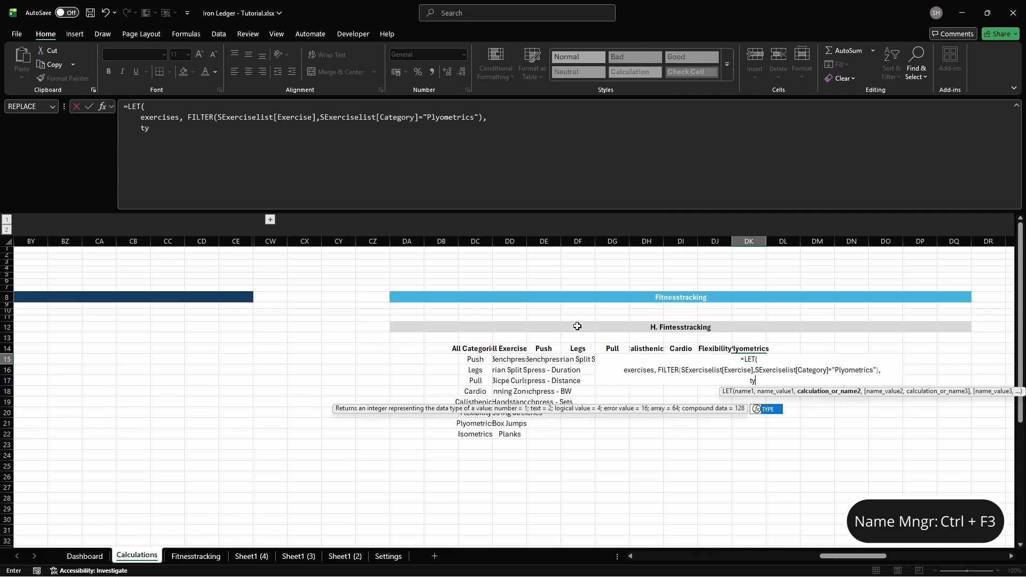
{"action": "type", "text": "peids, FILTER(SExe"}
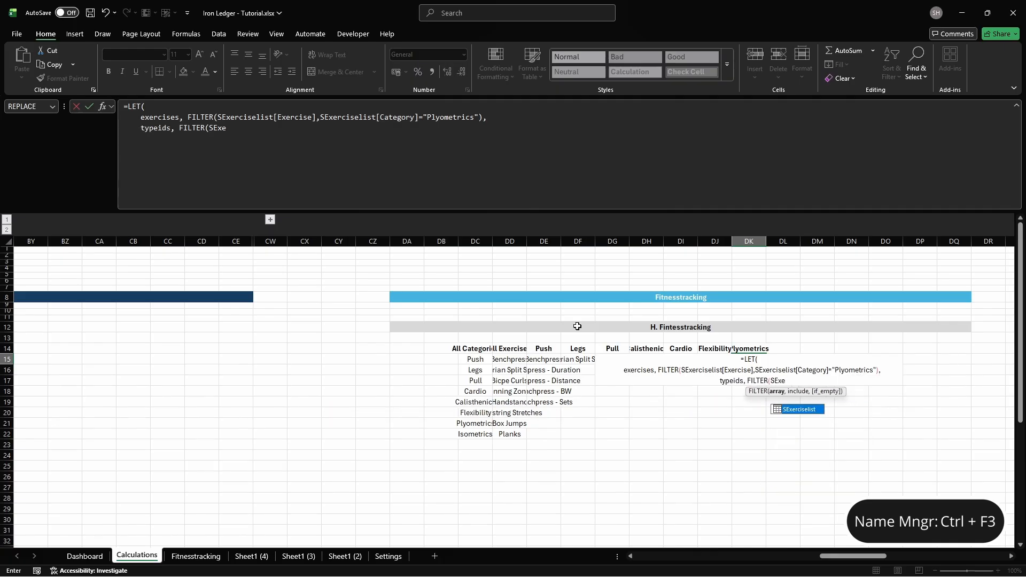
{"action": "type", "text": "rciselist[TypeIDs],"}
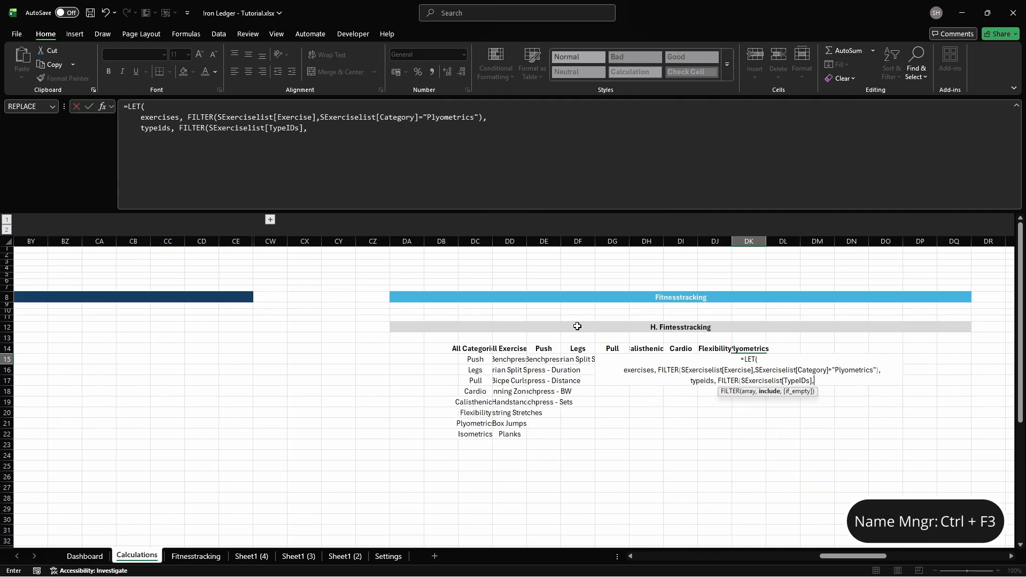
{"action": "type", "text": "SExerciselist[Category"}
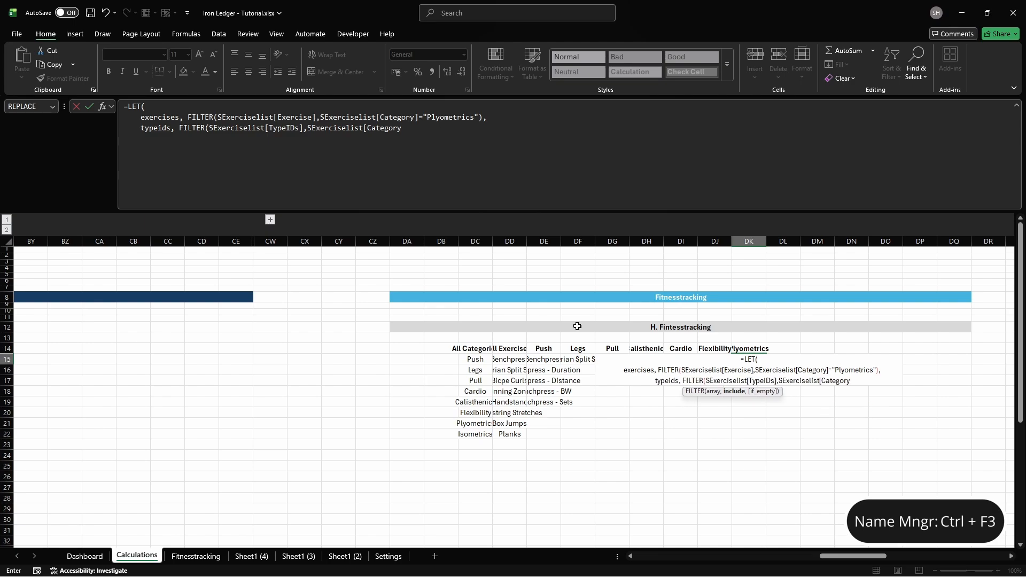
{"action": "type", "text": "]=\"Plyometrics\"),"}
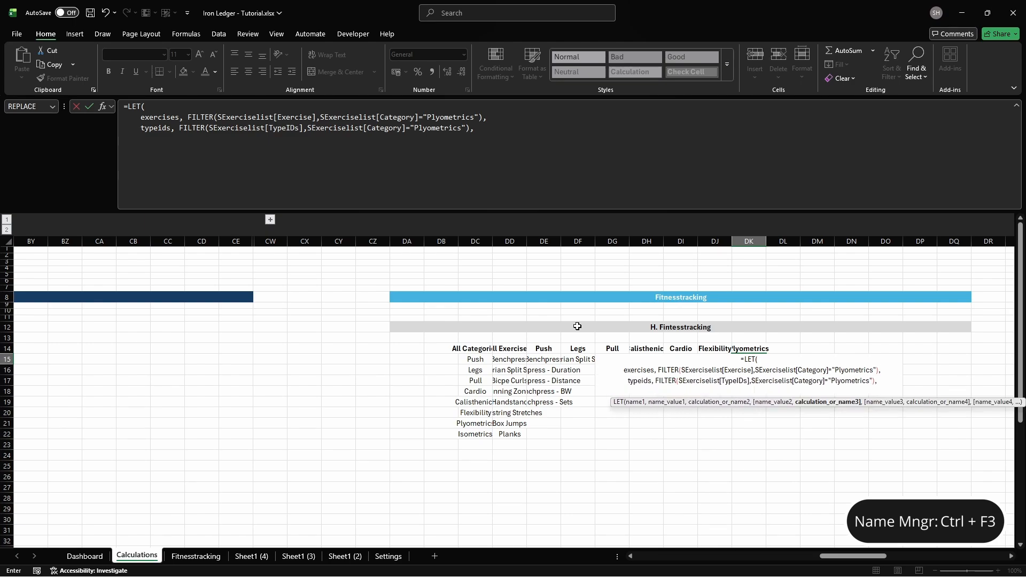
{"action": "key", "text": "alt+Return"}
{"action": "type", "text": "base, exercises,"}
Step: Define duration as IF(typeids="", exercises&" - Duration", "") and bw as IF(typeids="", exercises&" - BW", "") in the Plyometrics formula
{"action": "key", "text": "alt+Return"}
{"action": "type", "text": "duration, IF(ty"}
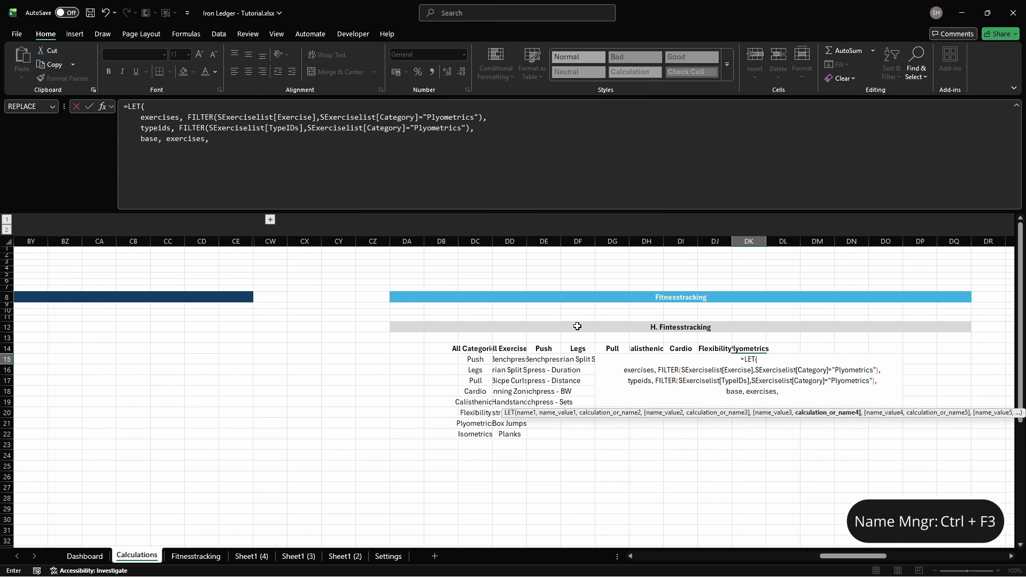
{"action": "type", "text": "pei"}
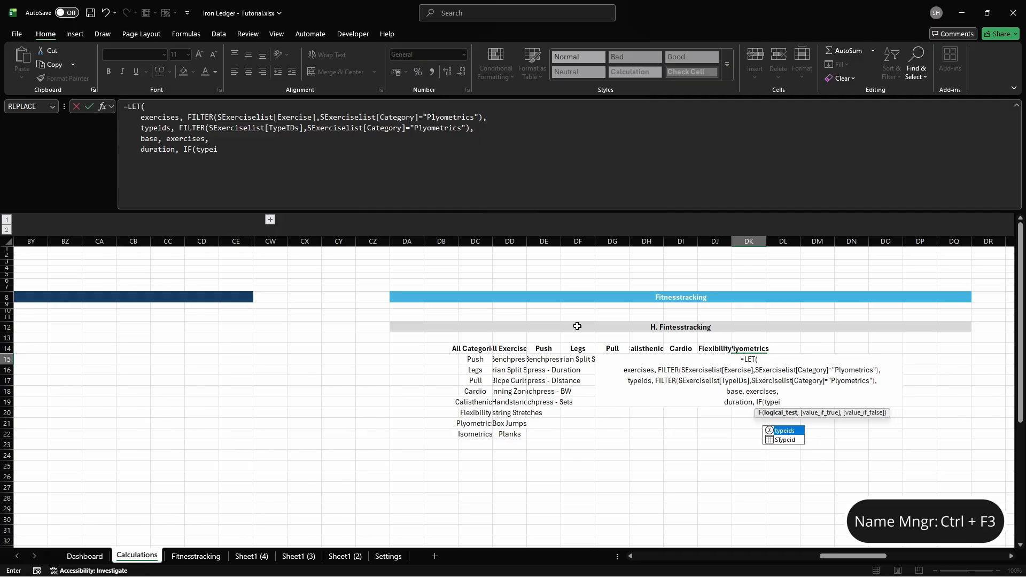
{"action": "type", "text": "ds=\"\", exercises&\" - Duratio"}
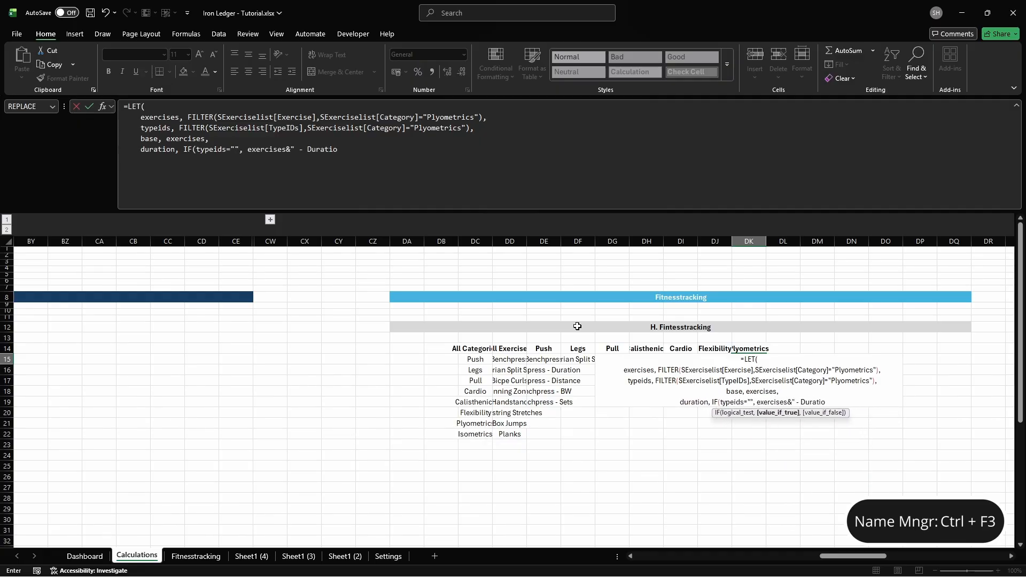
{"action": "type", "text": "n\", \"\"),"}
{"action": "key", "text": "alt+Return"}
{"action": "type", "text": "bw, IF(t"}
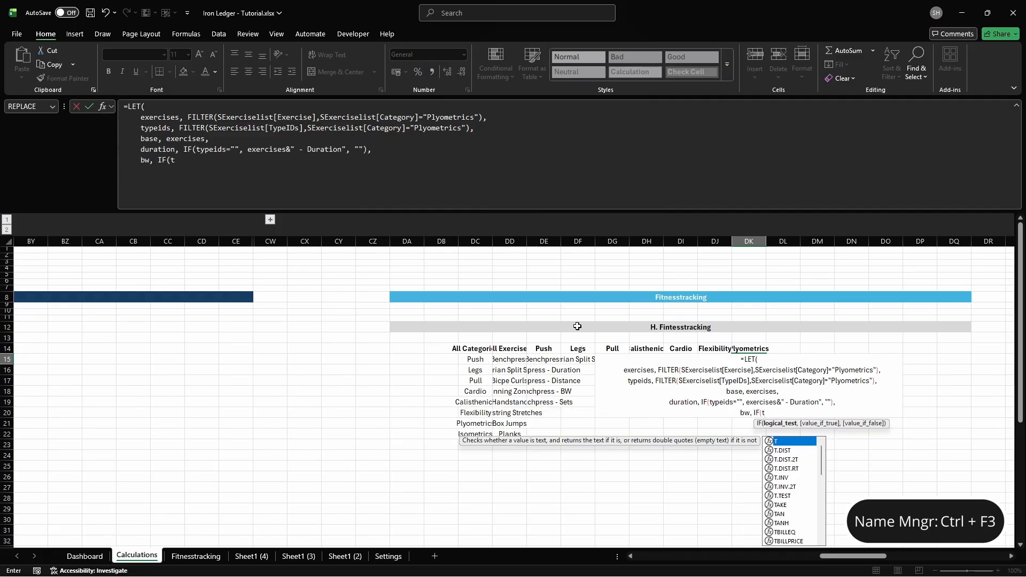
{"action": "type", "text": "ypeids=\"\", exercises&\" - BW"}
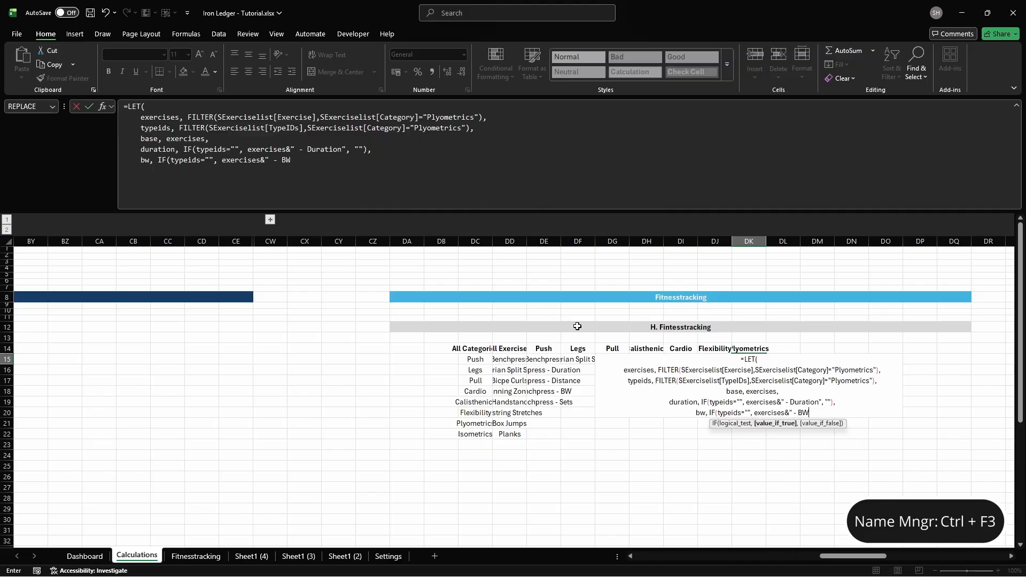
{"action": "type", "text": "\", \"\"),"}
Step: Define custom as TOCOL(IF(typeids<>"", exercises&" - "&INDEX(STypeid[Type],VALUE(TEXTSPLIT(TEXTJOIN(",",TRUE,typeids),","))), ""),3) in the Plyometrics formula
{"action": "key", "text": "alt+Return"}
{"action": "type", "text": "custom, TOCO"}
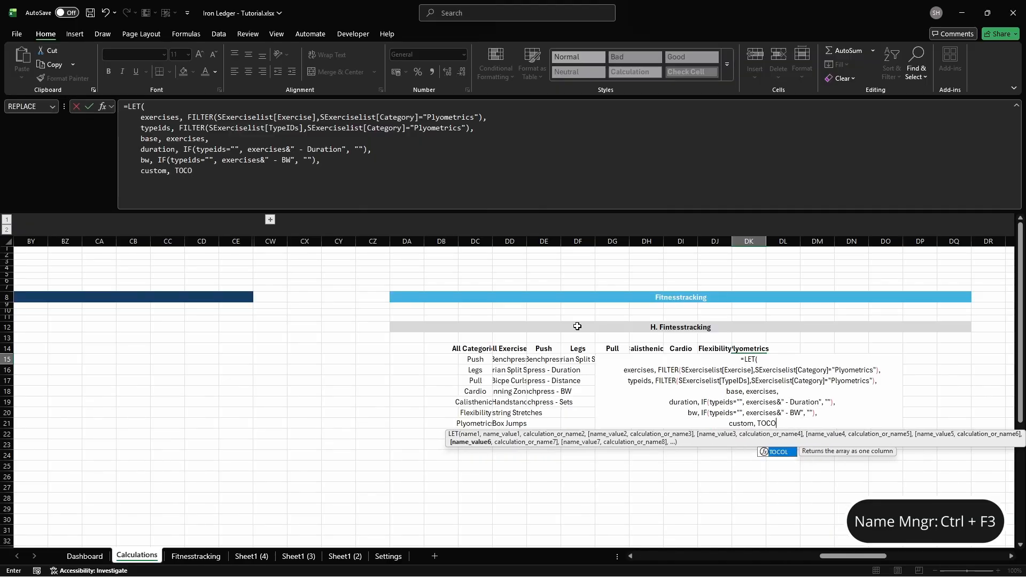
{"action": "type", "text": "L(IF(typeids<>\"\","}
{"action": "key", "text": "alt+Return"}
{"action": "type", "text": "e"}
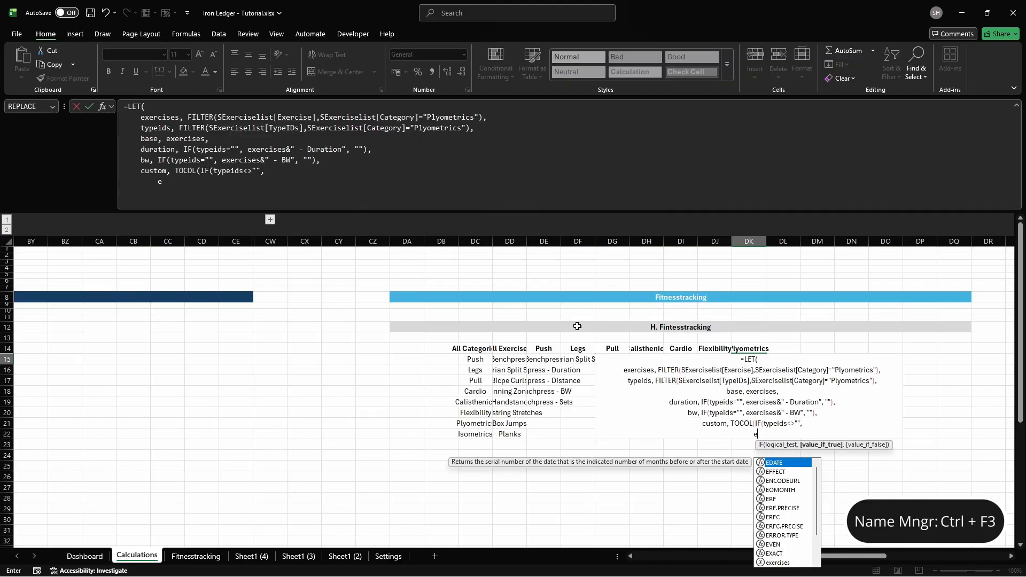
{"action": "type", "text": "xercises&\" - \"&IND"}
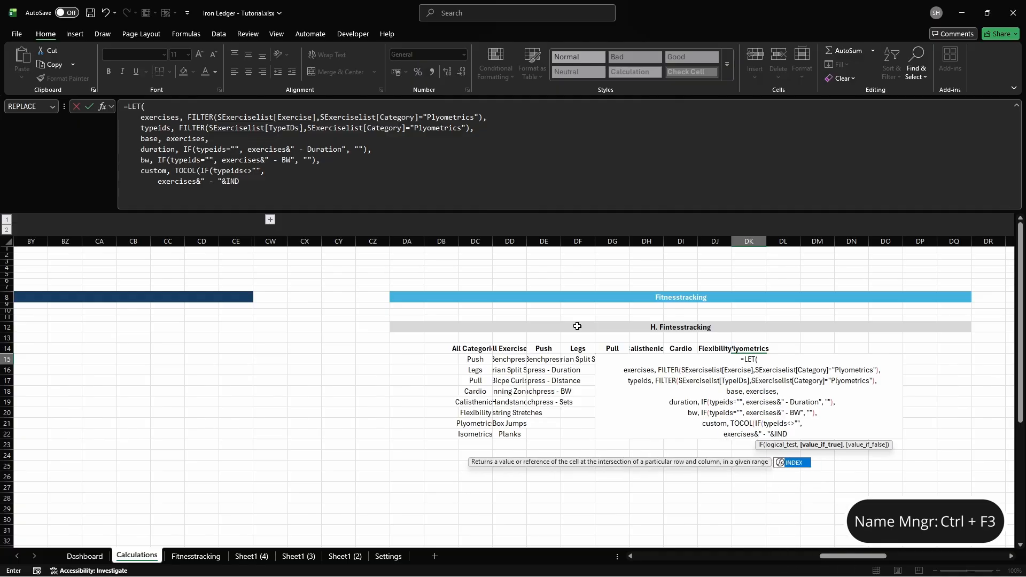
{"action": "type", "text": "EX(STypeid[Type],VALUE("}
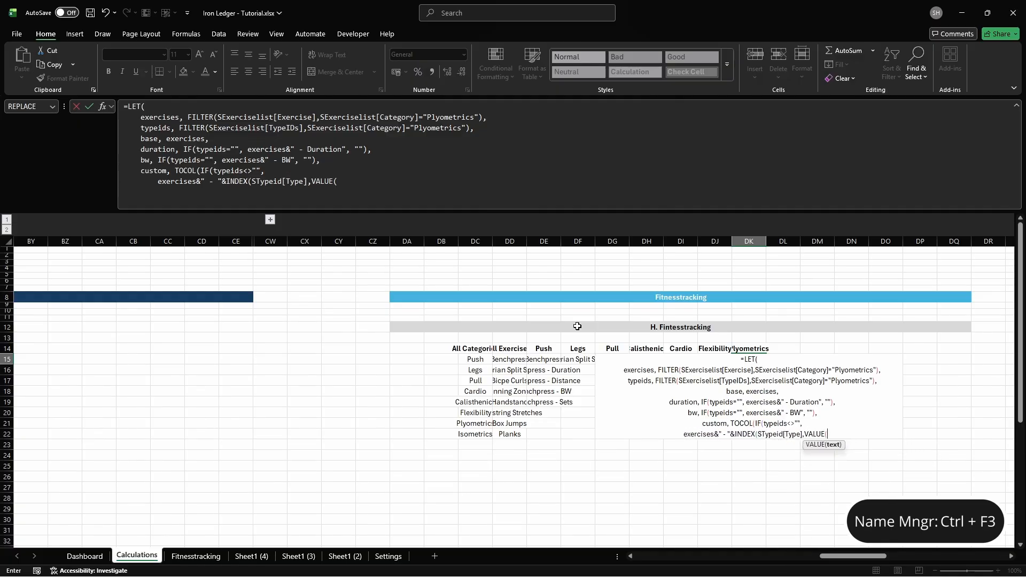
{"action": "type", "text": "TEXTSPLIT(TEXTJOIN(\",\",T"}
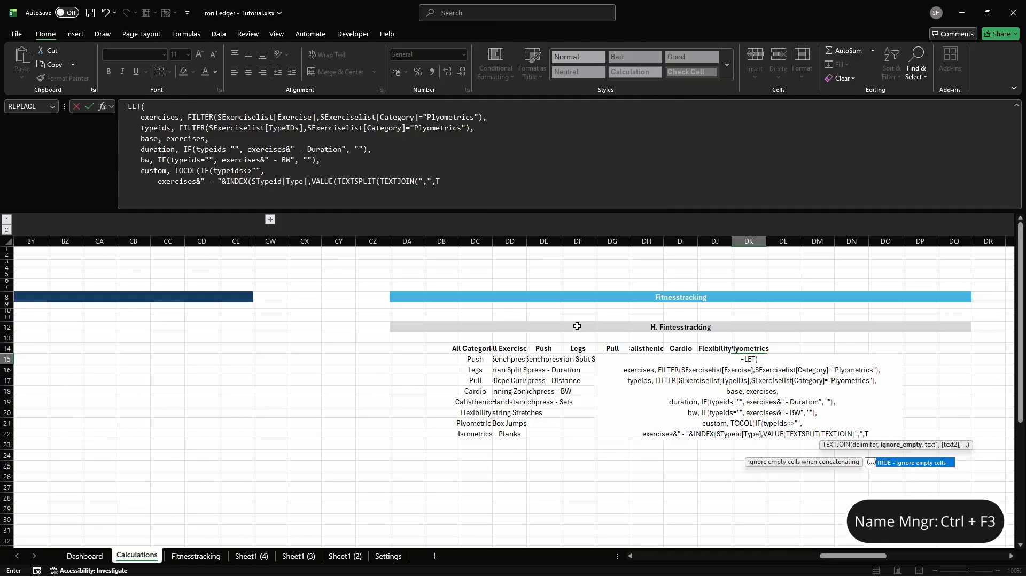
{"action": "type", "text": "RUE,typeids),\",\"))),"}
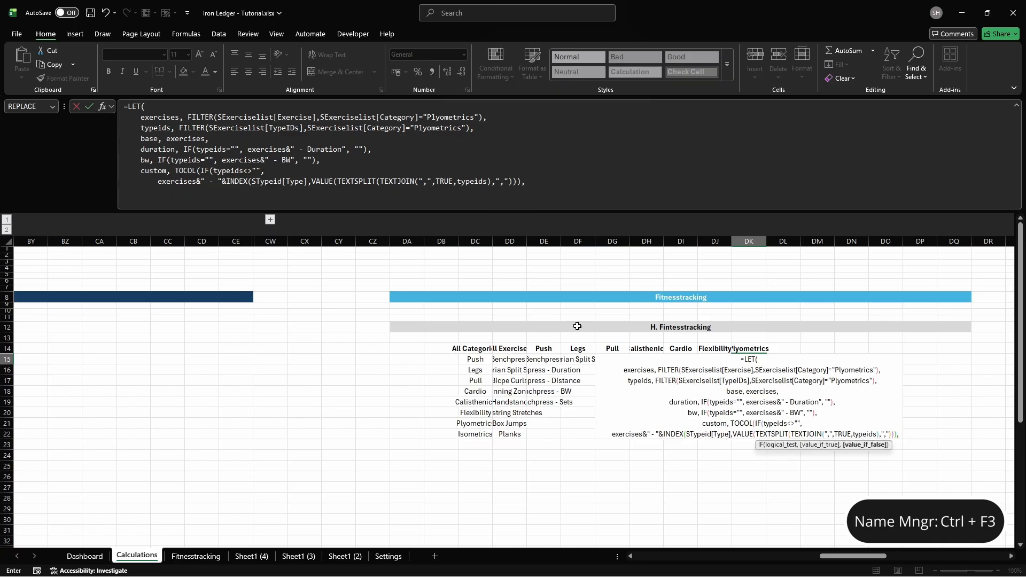
{"action": "key", "text": "alt+Return"}
{"action": "type", "text": "\"\"     ),3),     "}
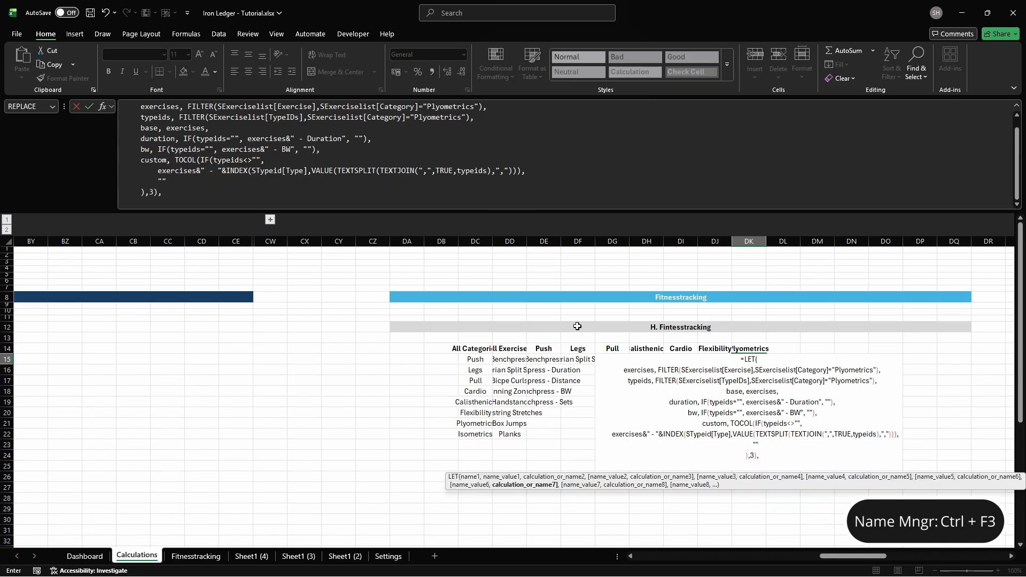
Step: Define all_items as VSTACK(base, duration, custom, bw) and finish the Plyometrics formula with UNIQUE(FILTER(all_items, all_items<>""))
{"action": "type", "text": "all_items, VSTACK(ba"}
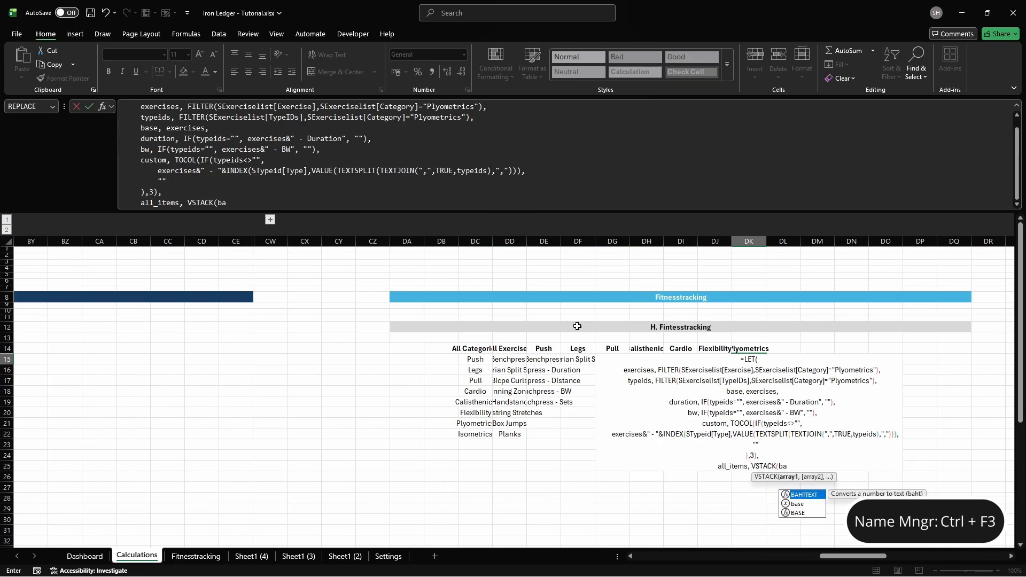
{"action": "type", "text": "se, duration, custom, bw),"}
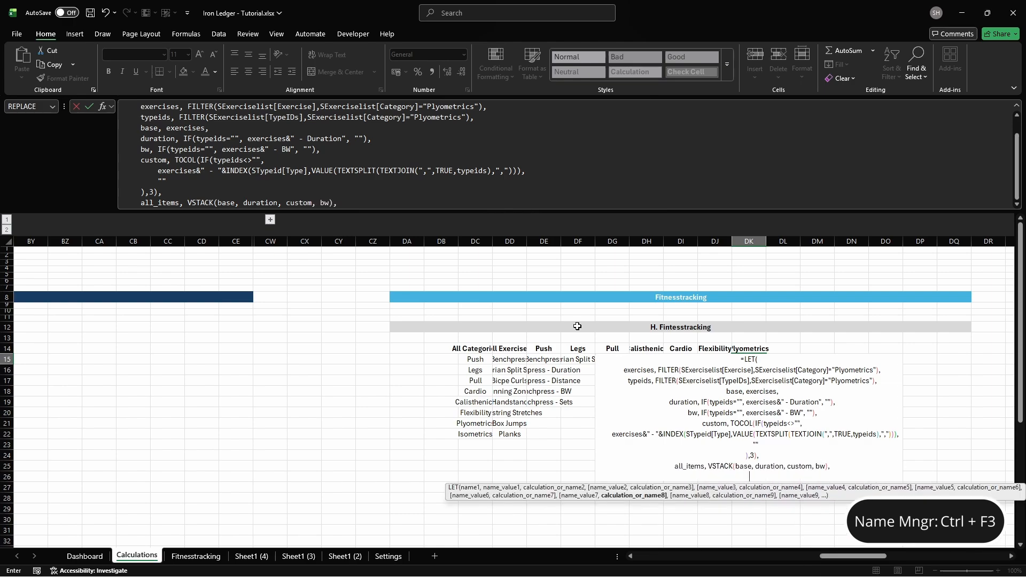
{"action": "key", "text": "alt+Return"}
{"action": "type", "text": "UNIQUE(FILTE"}
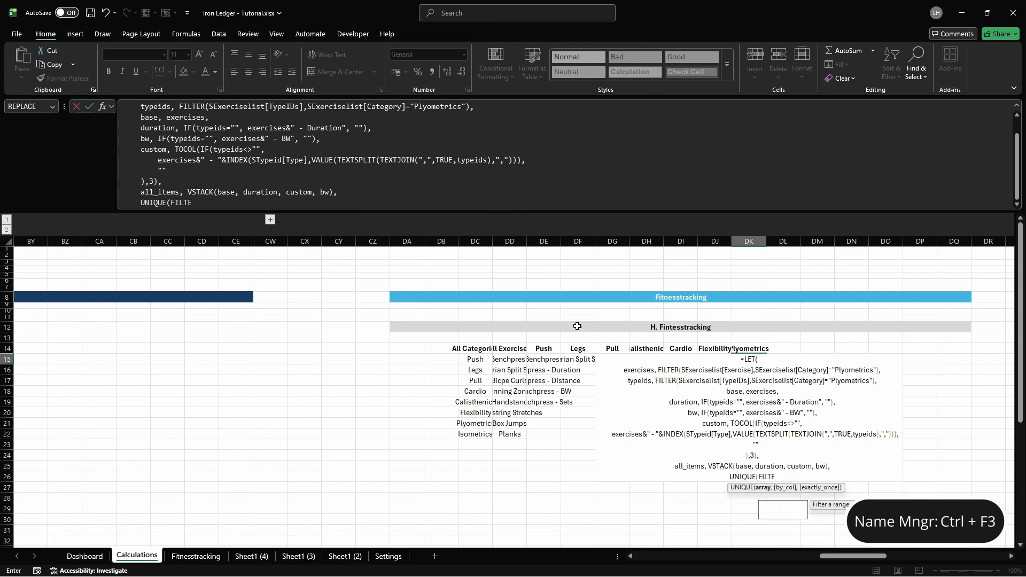
{"action": "type", "text": "R(all_items, all_items<>\"\"))"}
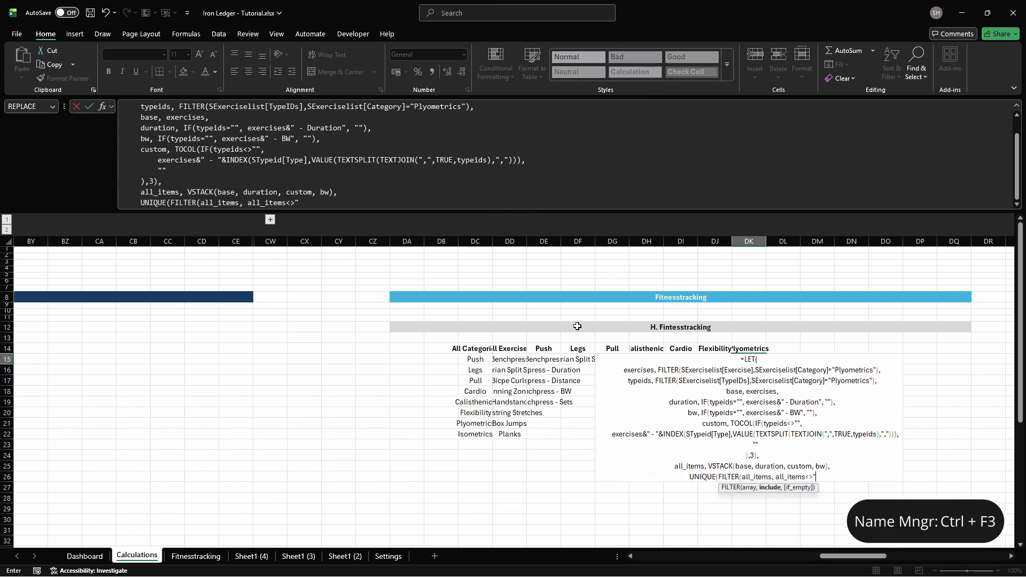
{"action": "key", "text": "alt+Return"}
{"action": "type", "text": ")"}
{"action": "key", "text": "Tab"}
Step: Enter the header Isometrics in cell DL14, beside the Plyometrics header
{"action": "key", "text": "Up"}
{"action": "type", "text": "I"}
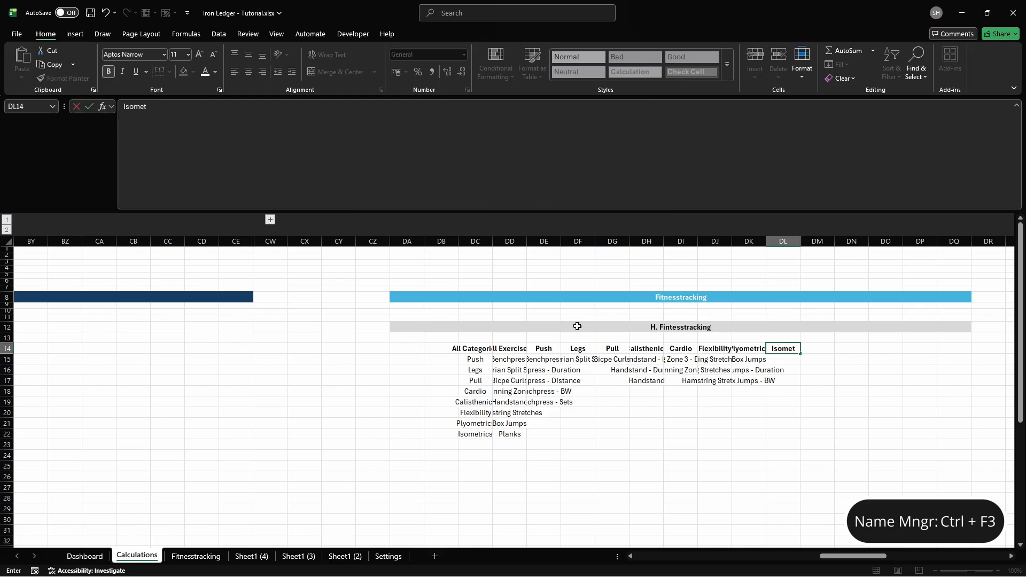
{"action": "key", "text": "Return"}
Step: Create the workbook-level name cft_exercises_isometrics for the Isometrics list starting at Calculations!$DL$15
{"action": "key", "text": "ctrl+F3"}
{"action": "left_click", "coordinate": [395, 199]}
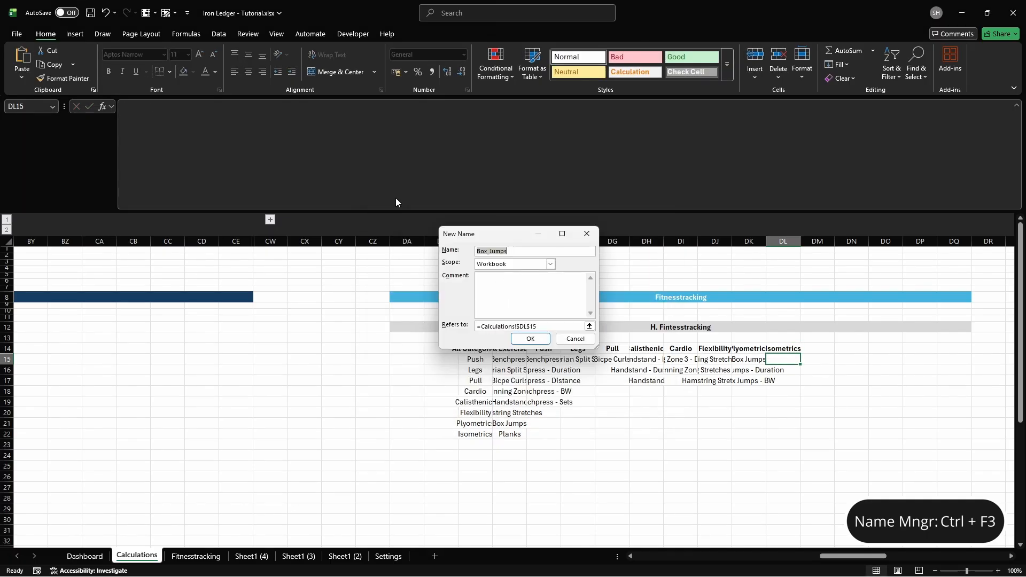
{"action": "type", "text": "cft_exercises_isometrics"}
{"action": "key", "text": "Tab"}
{"action": "left_click", "coordinate": [577, 326]}
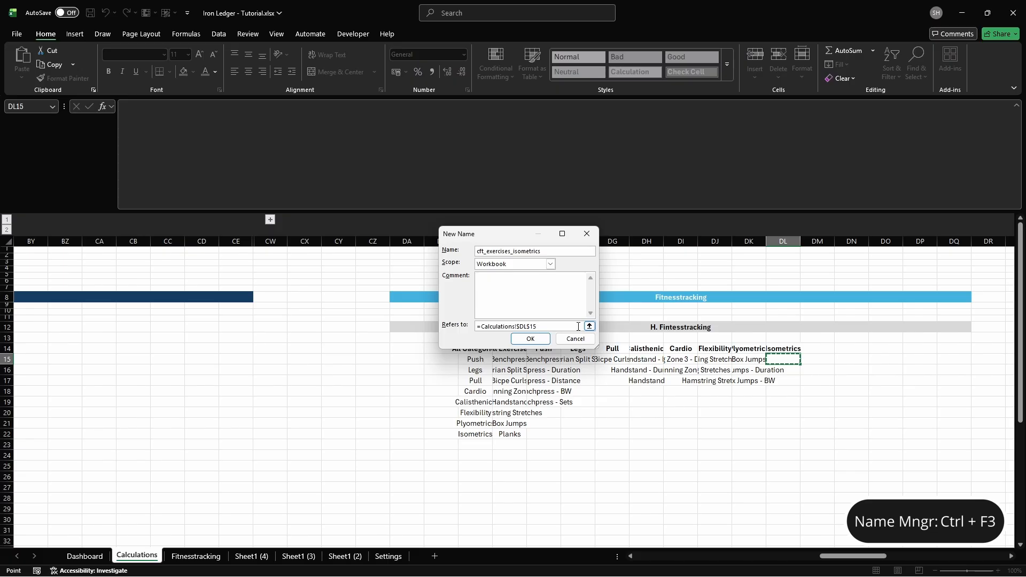
{"action": "key", "text": "Return"}
{"action": "key", "text": "Escape"}
Step: Start a LET formula in DL15 that defines exercises as FILTER(SExerciselist[Exercise],SExerciselist[Category]="Isometrics")
{"action": "type", "text": "=LET( "}
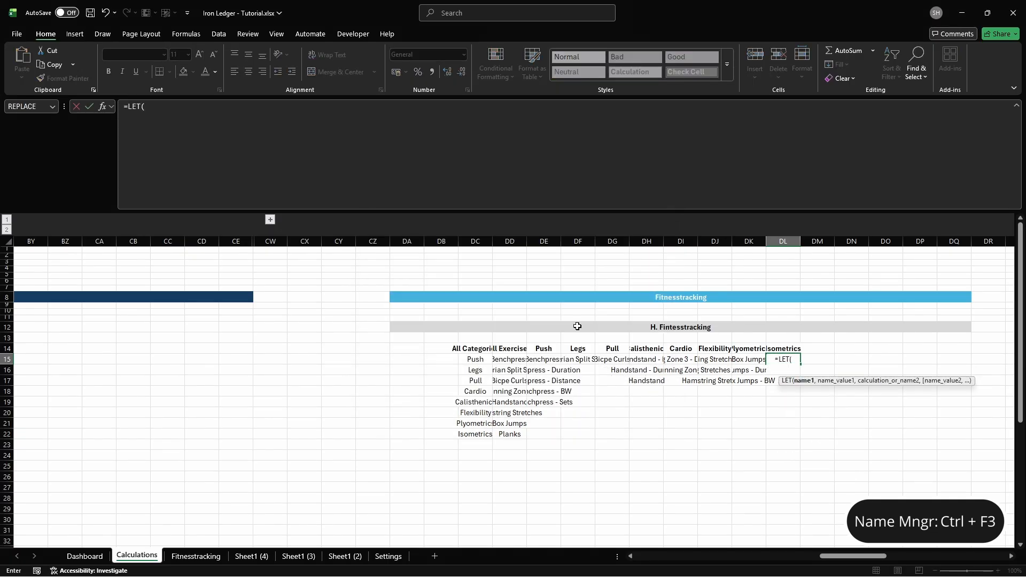
{"action": "type", "text": "    exercises, FILTER(SExerci"}
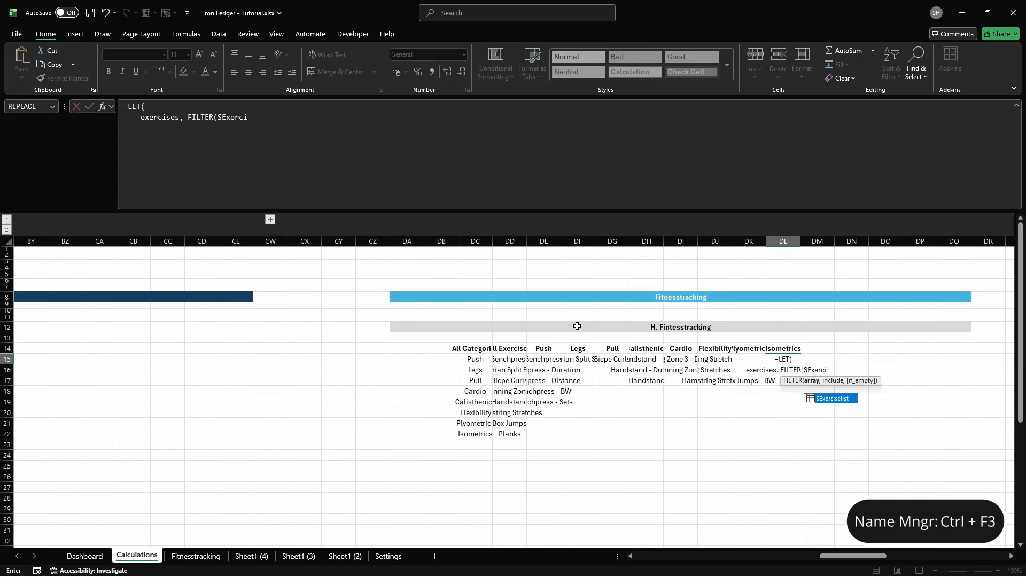
{"action": "type", "text": "selist[Exercise],SExerc"}
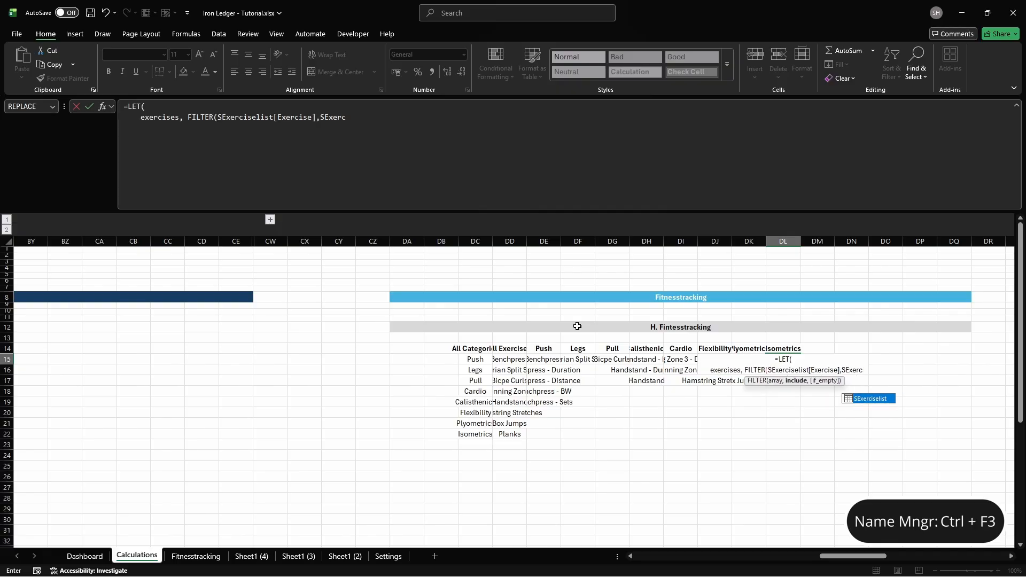
{"action": "type", "text": "iselist[Category]=\"Isomet"}
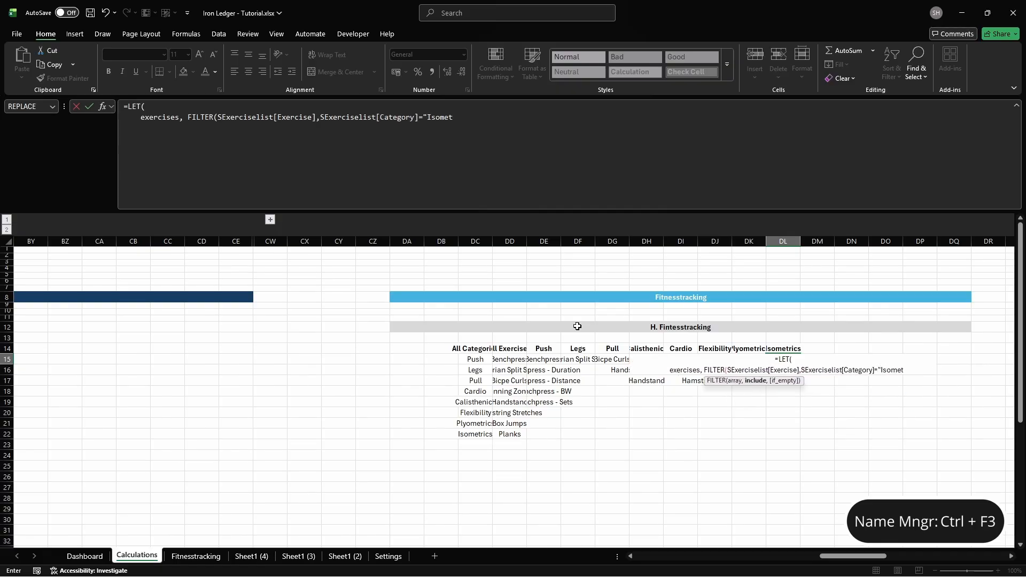
{"action": "type", "text": "rics\"),"}
Step: Define typeids as FILTER(SExerciselist[TypeIDs],SExerciselist[Category]="Isometrics") and base as exercises in the Isometrics formula
{"action": "key", "text": "alt+Return"}
{"action": "type", "text": "type"}
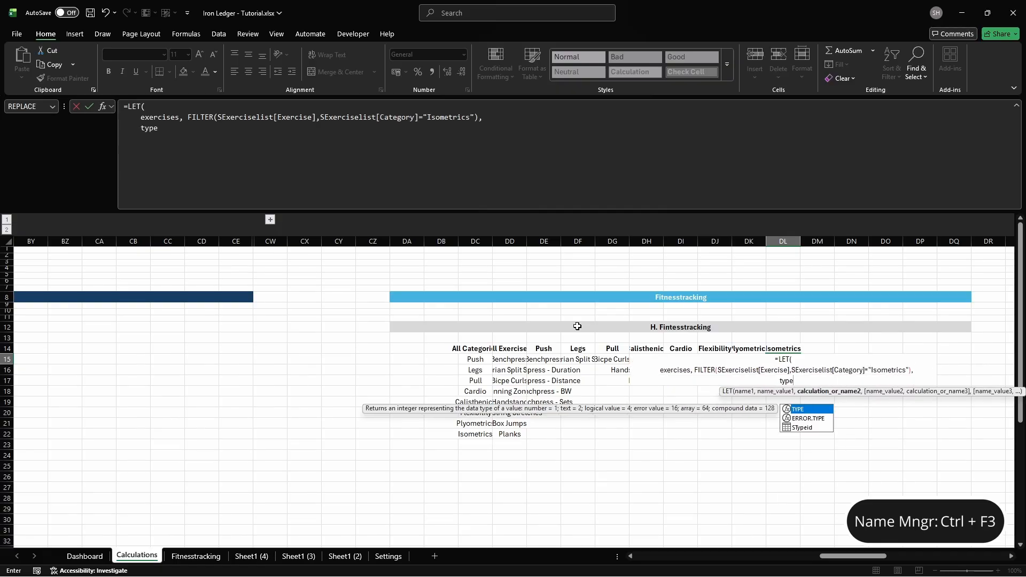
{"action": "type", "text": "ids, FILTER(SExerciselist"}
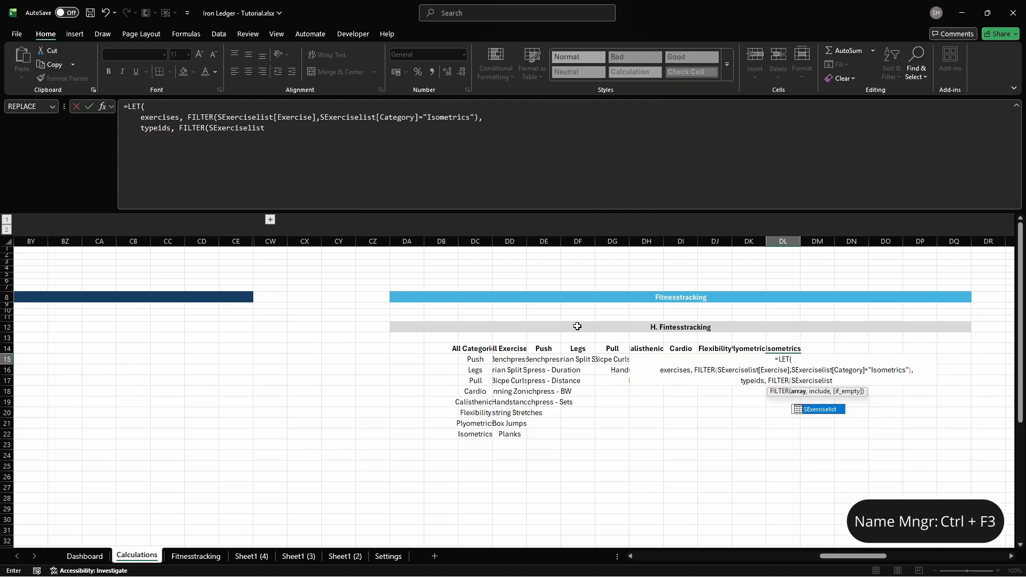
{"action": "type", "text": "[Ty"}
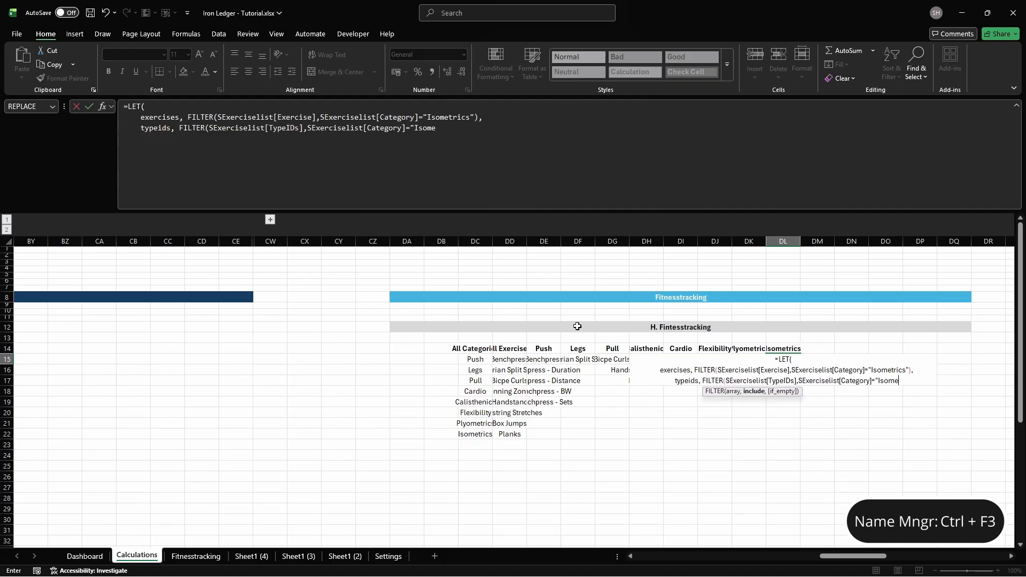
{"action": "type", "text": "),"}
{"action": "key", "text": "alt+Return"}
{"action": "type", "text": "base, exerc"}
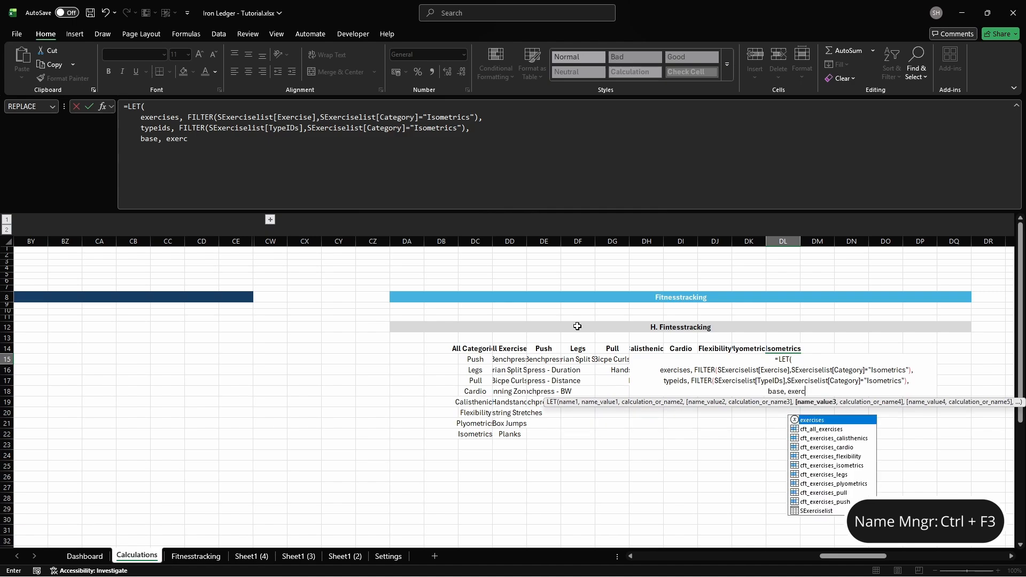
{"action": "type", "text": "ises,     durati"}
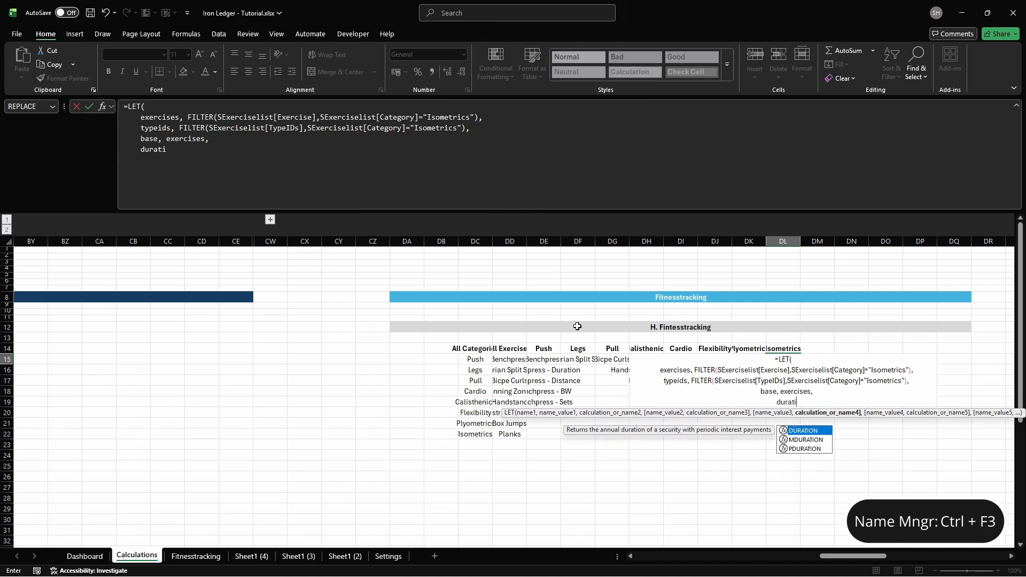
Step: Define duration as IF(typeids="", exercises&" - Duration", "") and bw as IF(typeids="", exercises&" - BW", "") in the Isometrics formula
{"action": "type", "text": "on, IF(typeids=\"\", exerc"}
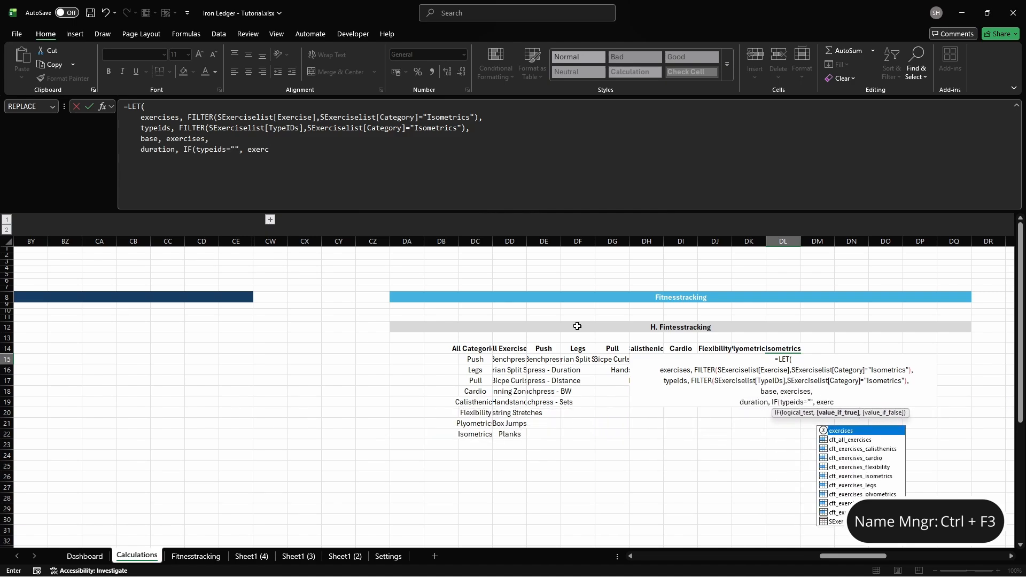
{"action": "type", "text": "ises&\" - Duration\", \"\"),"}
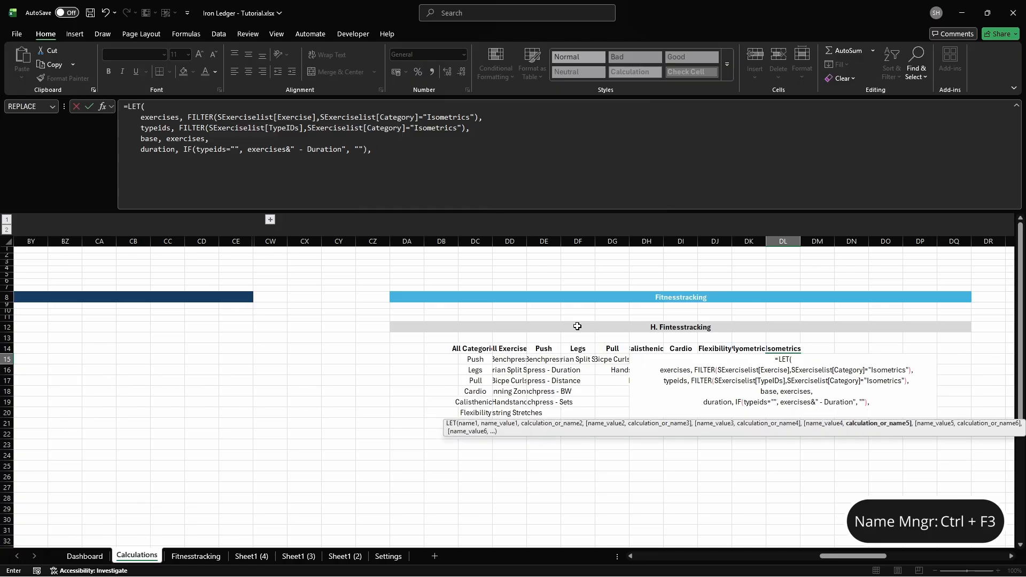
{"action": "key", "text": "alt+Return"}
{"action": "type", "text": "bw, IF(typeids=\"\", e"}
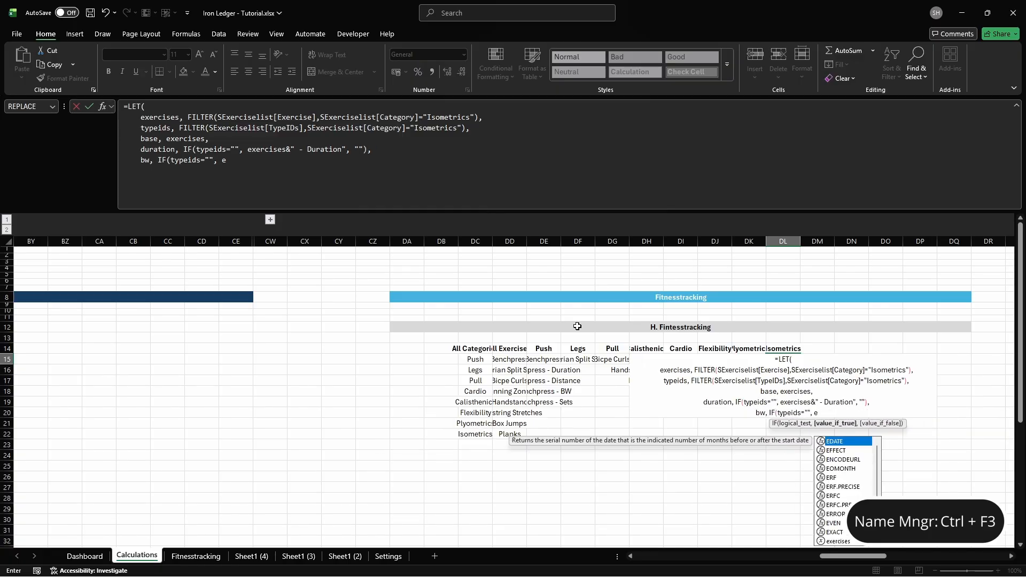
{"action": "type", "text": "xercises&\" - BW\", \"\"),"}
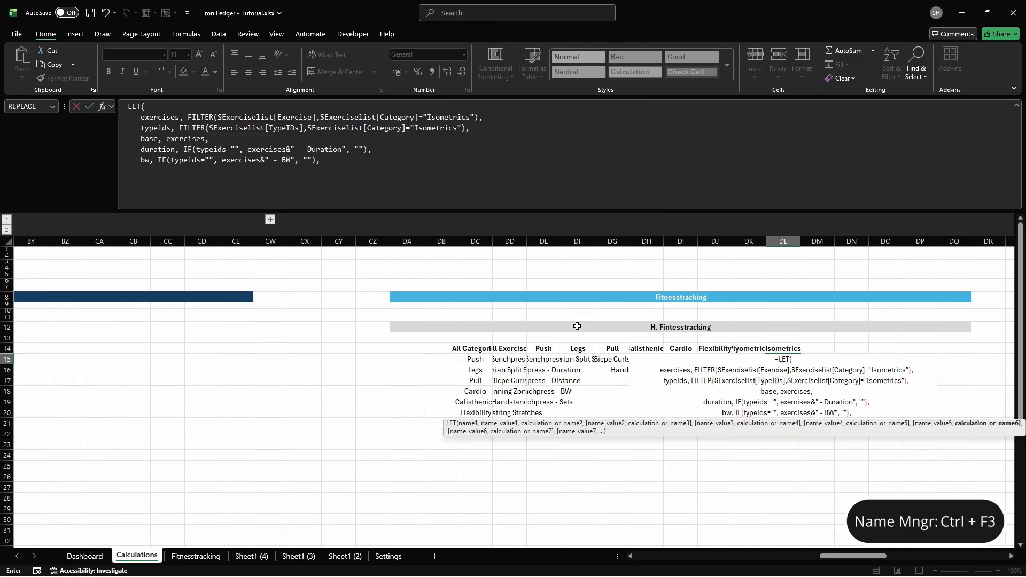
Step: Define custom as TOCOL(IF(typeids<>"", exercises&" - "&INDEX(STypeid[Type],VALUE(TEXTSPLIT(TEXTJOIN(",",TRUE,typeids),","))), ""),3) in the Isometrics formula
{"action": "key", "text": "alt+Return"}
{"action": "type", "text": "custom, TOCOL(IF(typeids<>\"\",         "}
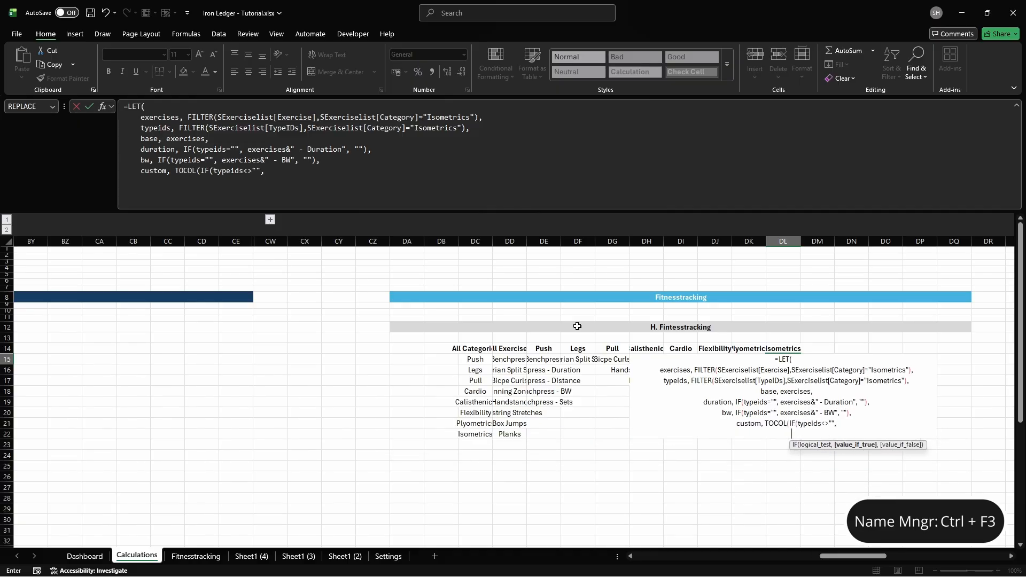
{"action": "type", "text": "exercises&\" - \"&I"}
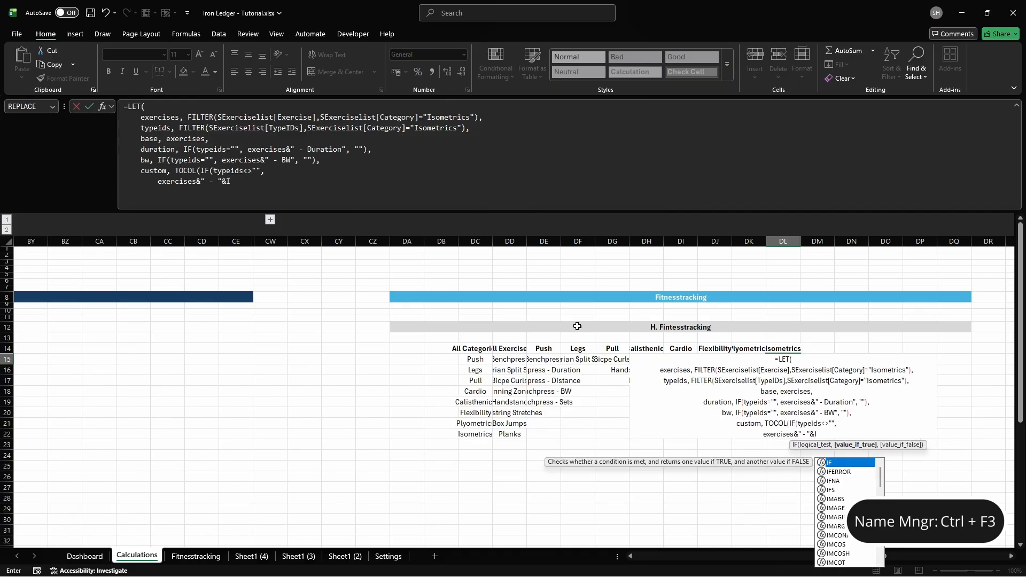
{"action": "type", "text": "NDEX(STypeid[Type],VAL"}
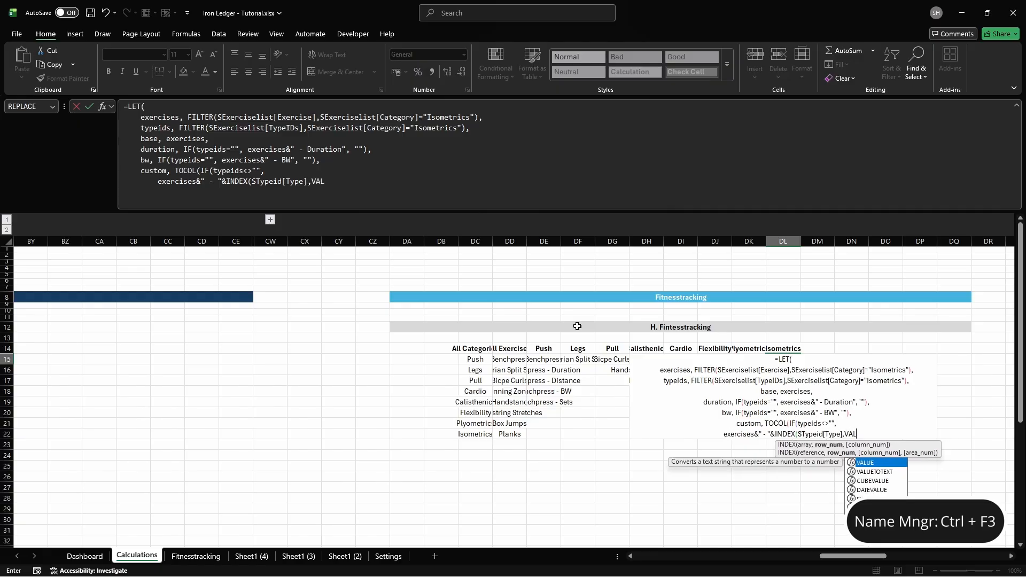
{"action": "type", "text": "UE(TEXTSPLIT(TEXTJOIN(\",\",TRUE,typeids"}
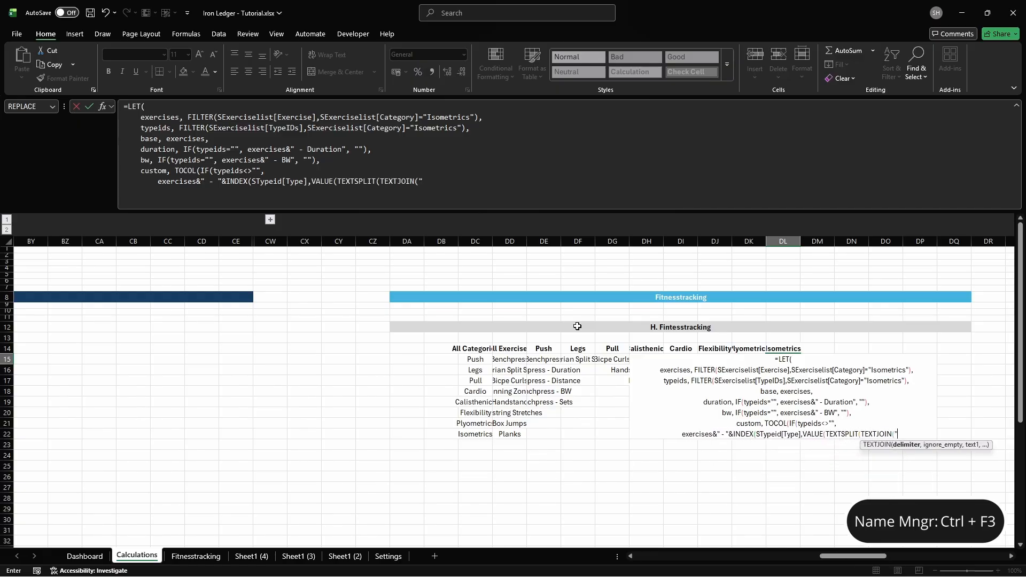
{"action": "type", "text": "),\",\"))),"}
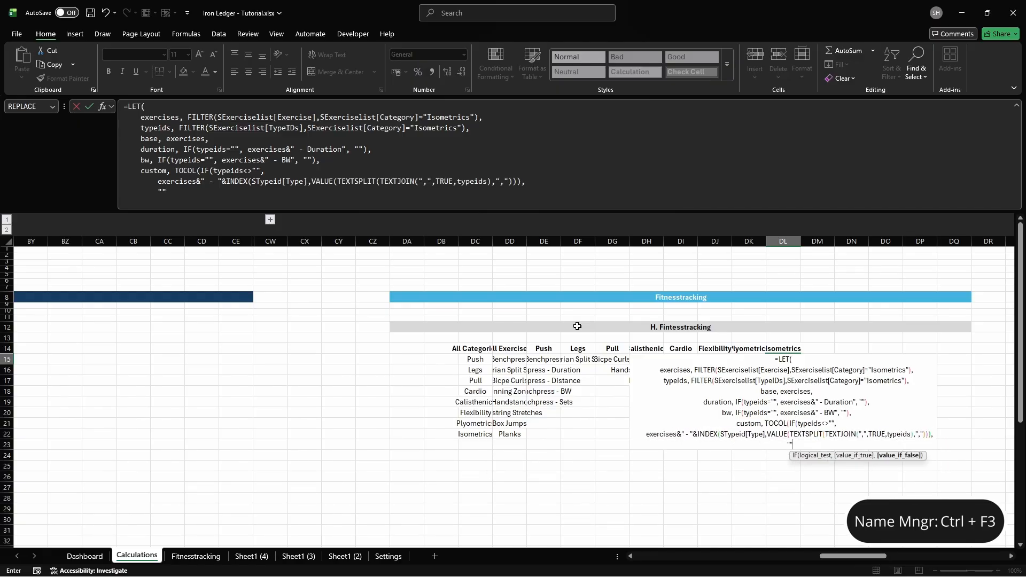
{"action": "key", "text": "alt+Return"}
{"action": "type", "text": "),3),"}
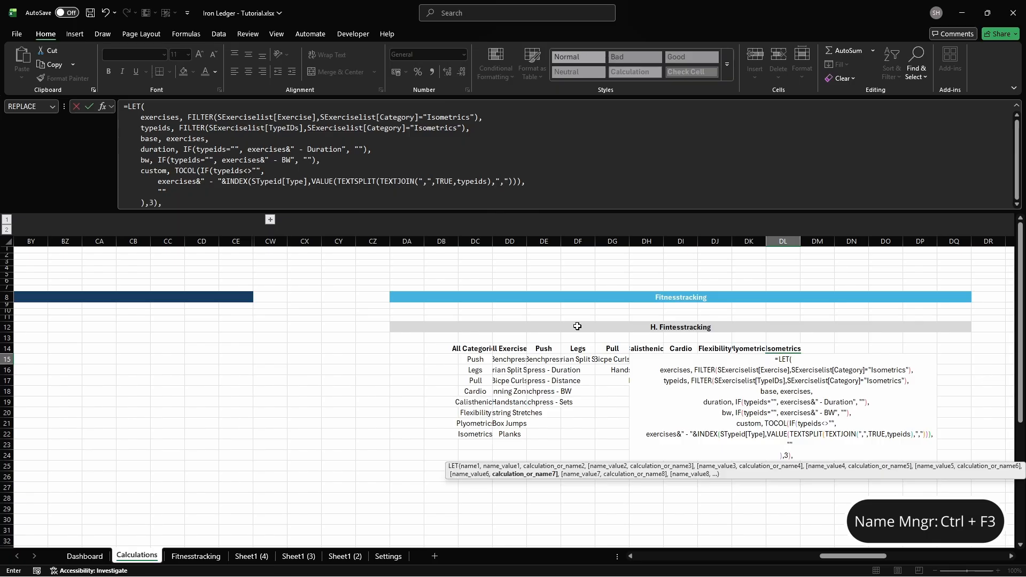
Step: Define all_items as VSTACK(base, bw, duration, custom) and finish the Isometrics formula with UNIQUE(FILTER(all_items, all_items<>""))
{"action": "key", "text": "alt+Return"}
{"action": "type", "text": "all_items, VSTAC"}
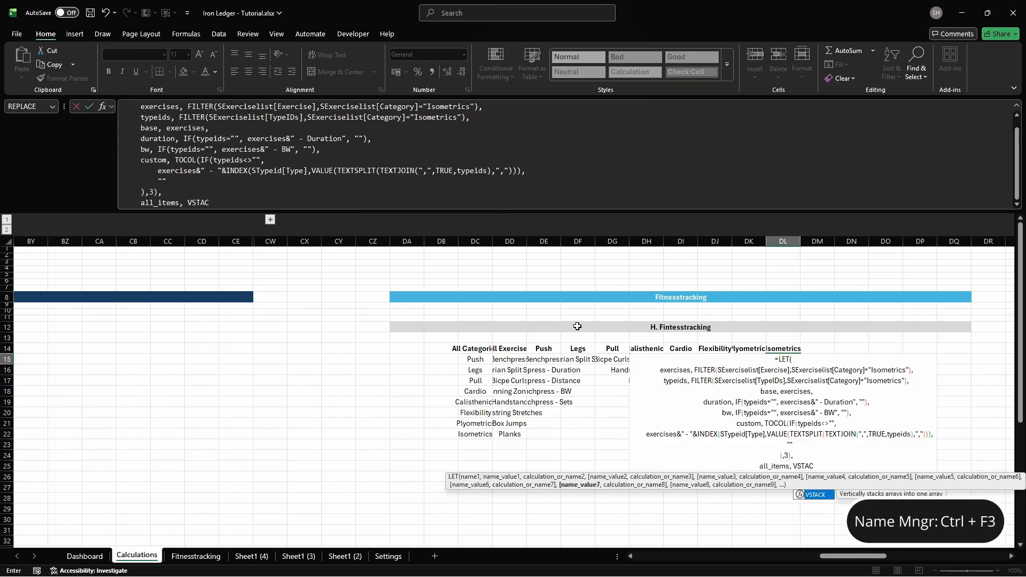
{"action": "type", "text": "K(base, bw, duration, cu"}
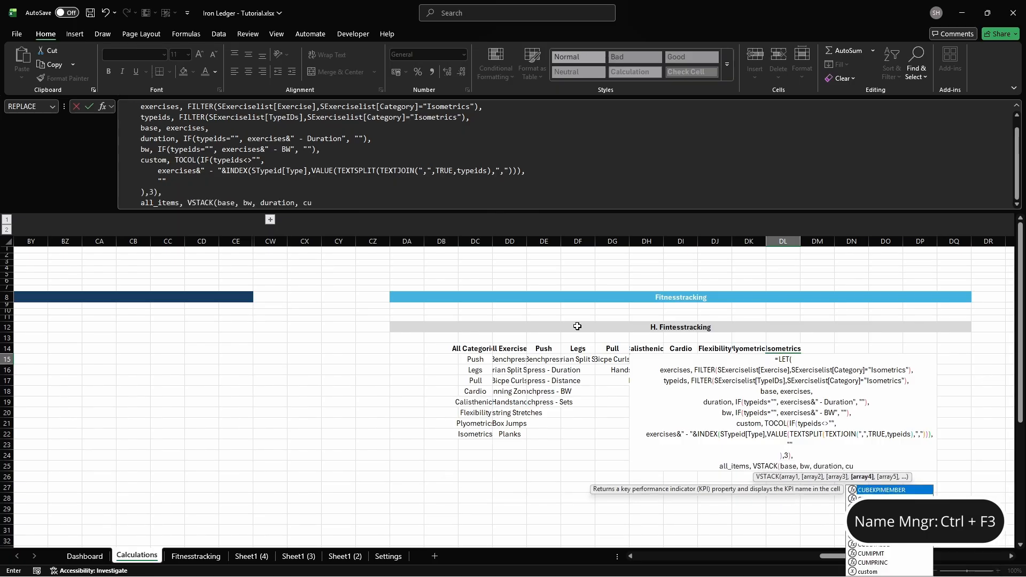
{"action": "type", "text": "stom),UNIQUE(FILT"}
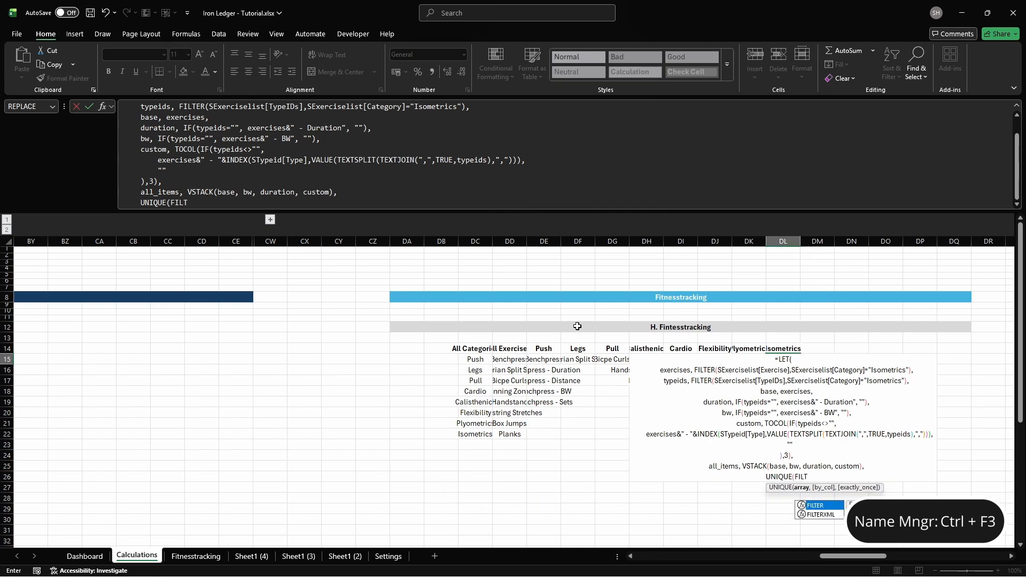
{"action": "type", "text": "ER(all_items, all_items<>\"\"))"}
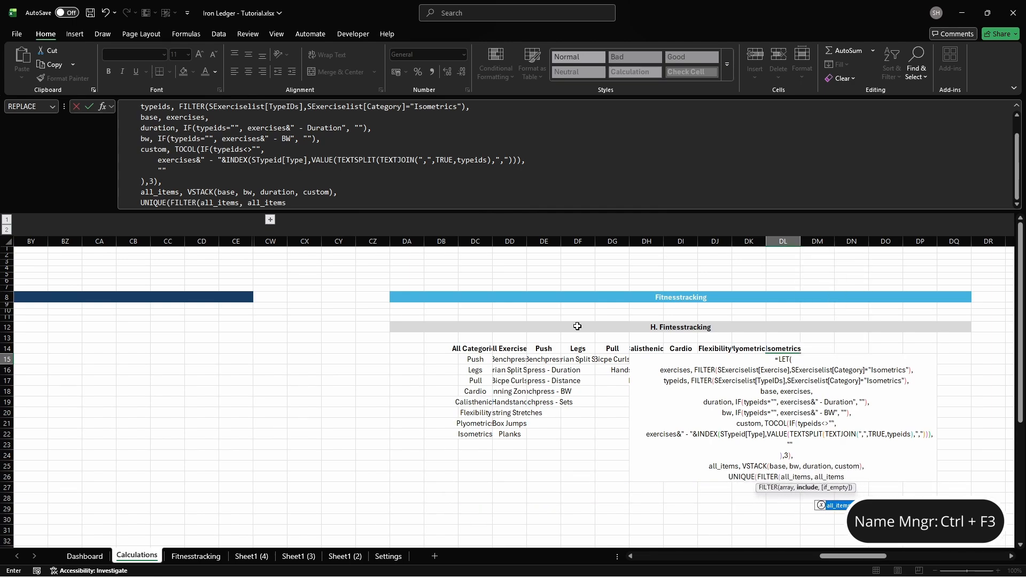
{"action": "key", "text": "alt+Return"}
{"action": "type", "text": ")"}
{"action": "key", "text": "Tab"}
Step: Enter the header "Exercises in Fitnesstracking" in DM14 and define the workbook name cft_exercises_inft referring to =Calculations!$DM$15#
{"action": "key", "text": "Up"}
{"action": "type", "text": "Exercis"}
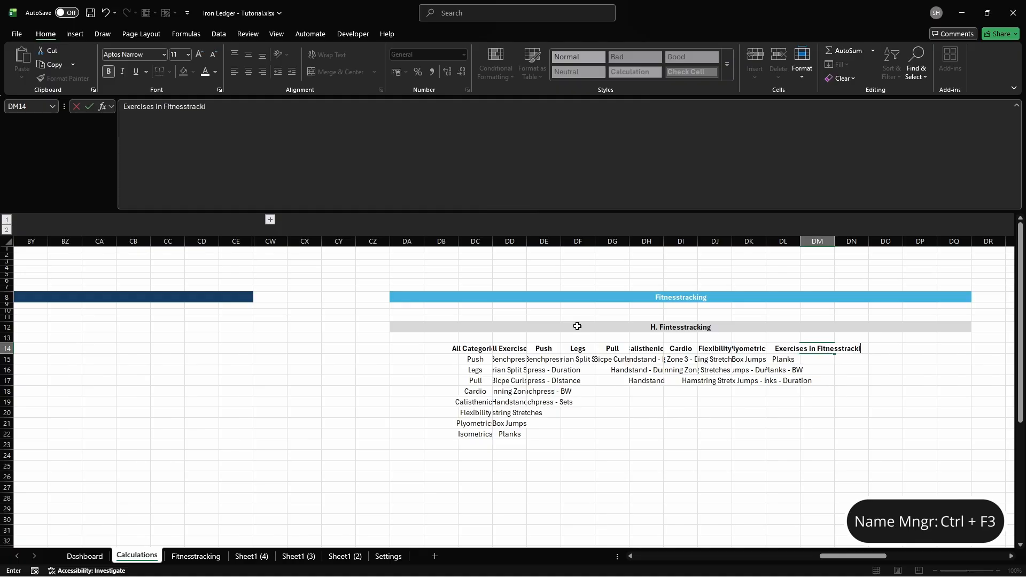
{"action": "key", "text": "Return"}
{"action": "key", "text": "ctrl+F3"}
{"action": "left_click", "coordinate": [395, 198]}
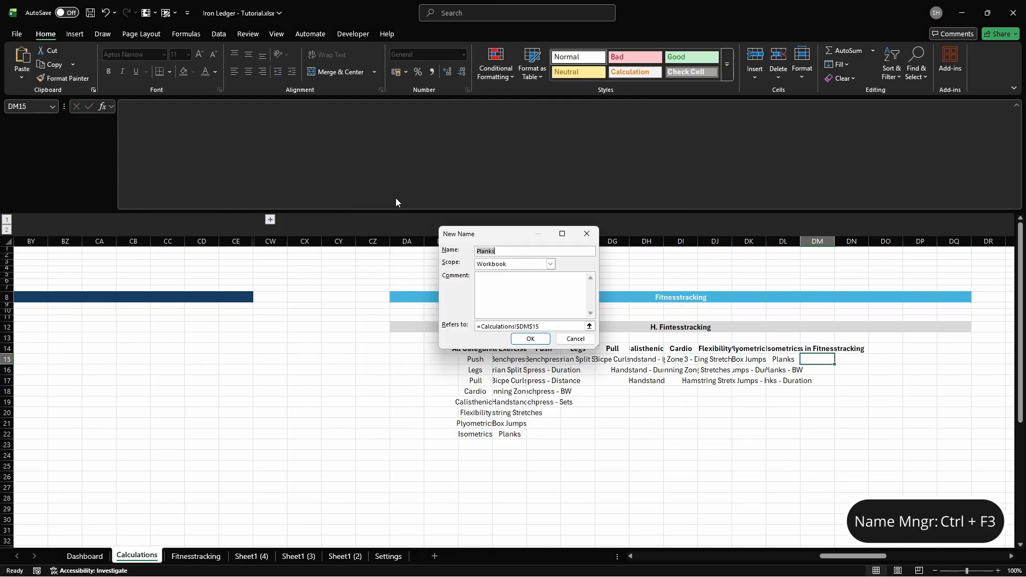
{"action": "type", "text": "cft_exercises_inft"}
{"action": "left_click", "coordinate": [577, 326]}
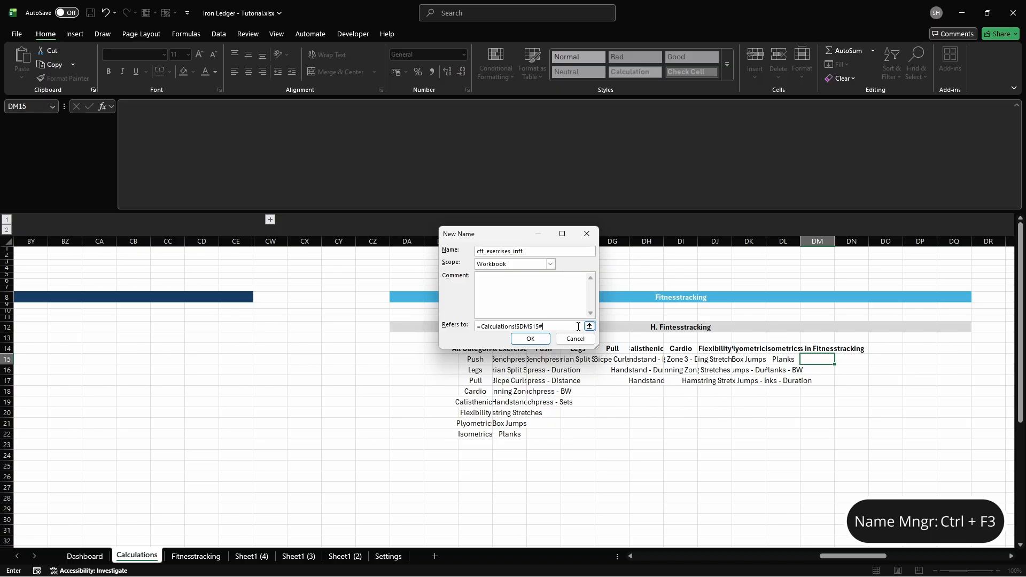
{"action": "key", "text": "Return"}
{"action": "key", "text": "Escape"}
Step: Start a LET formula in DM15 that defines tracked as Fitnesstracking[Exercise]
{"action": "type", "text": "=LE"}
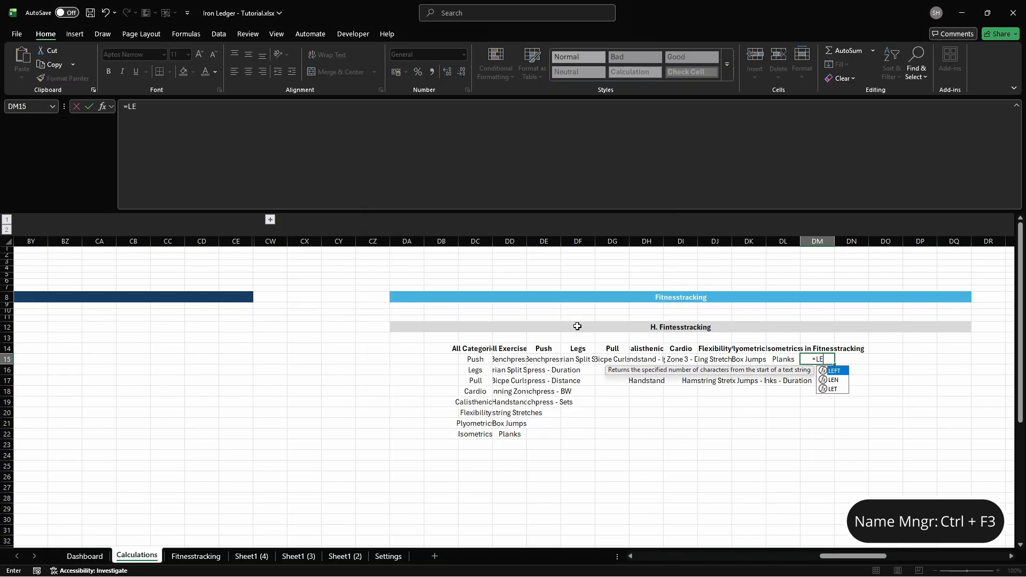
{"action": "type", "text": "T(     tracked, Fitnes"}
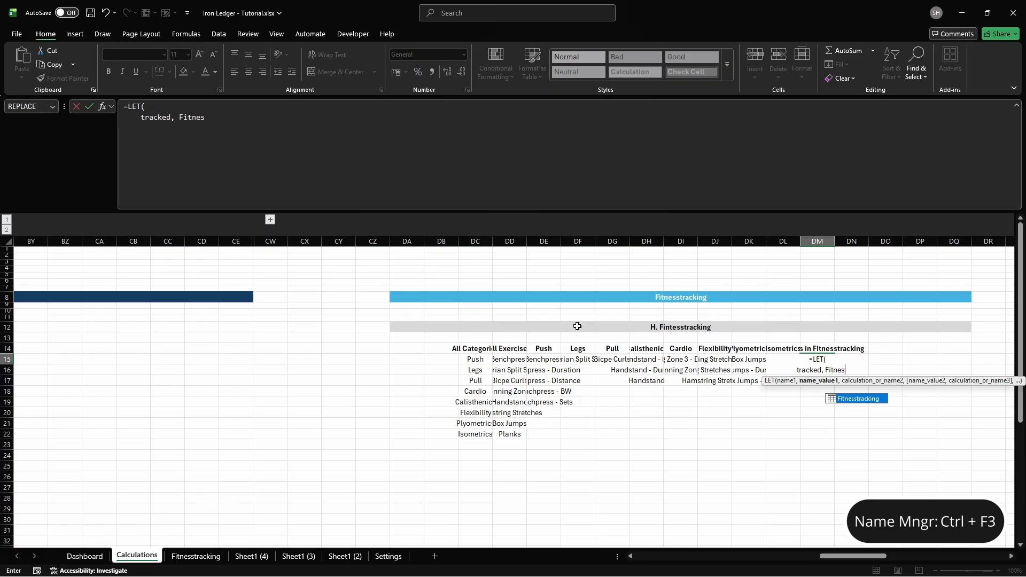
{"action": "type", "text": "stracking[Exercise],"}
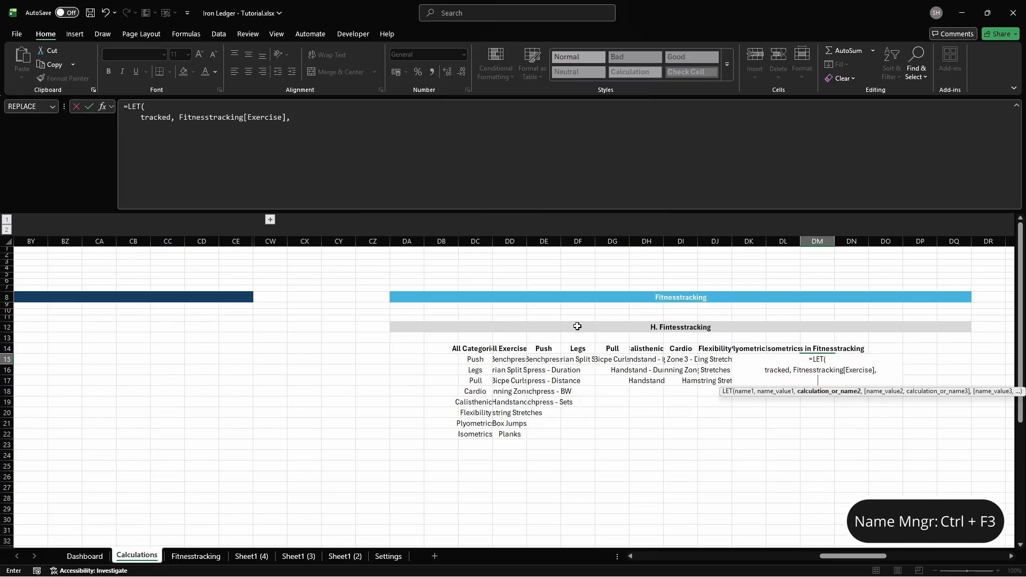
Step: Define tracked_base as UNIQUE(IF(ISNUMBER(SEARCH(" - ", tracked)), TEXTBEFORE(tracked, " - "), tracked)) in the DM15 formula
{"action": "key", "text": "alt+Return"}
{"action": "type", "text": "tracked_base, UNI"}
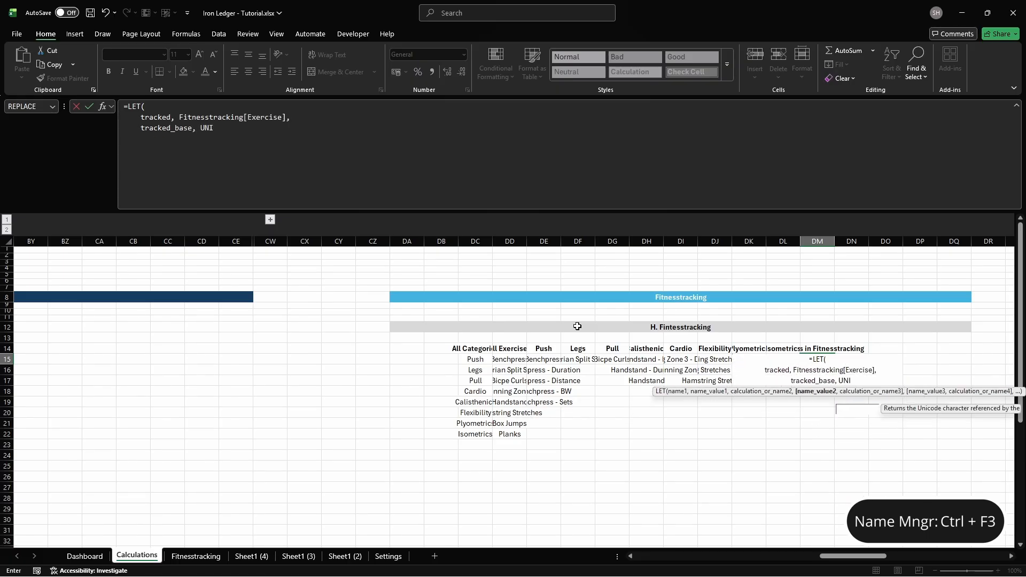
{"action": "type", "text": "QUE(IF(ISNUMBER(SEA"}
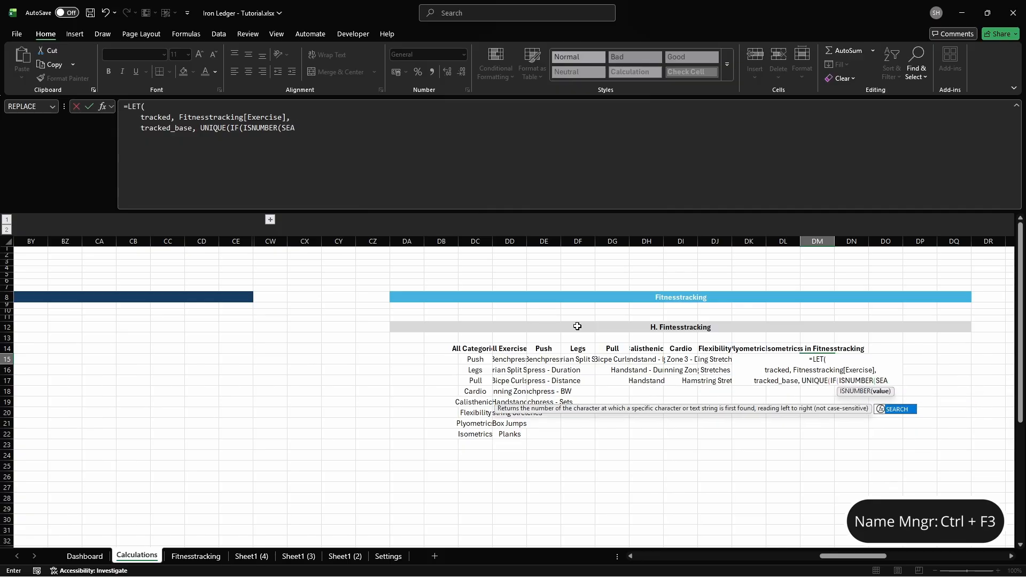
{"action": "type", "text": "RCH(\" - \", tracked)),                             "}
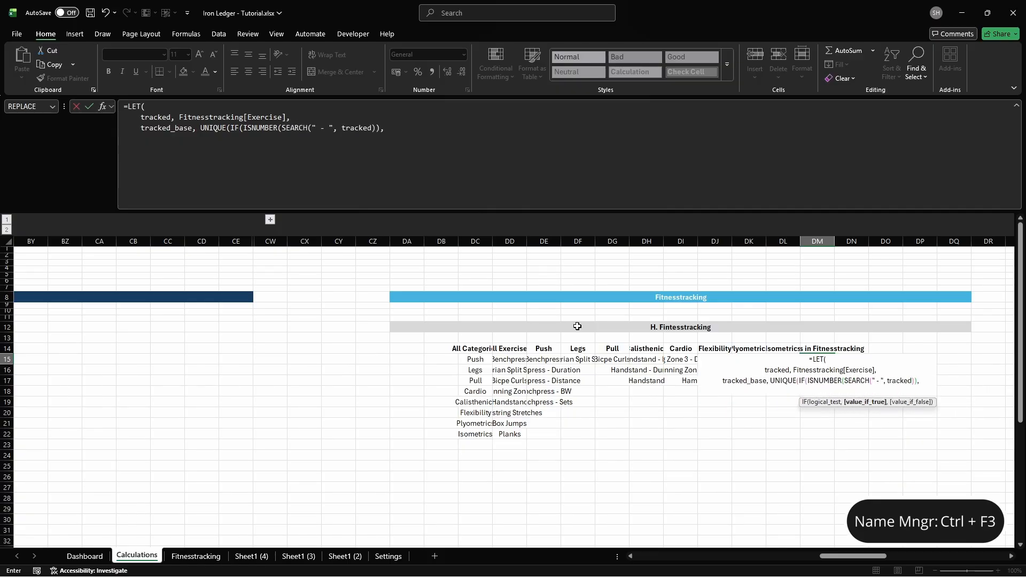
{"action": "type", "text": "TEXT"}
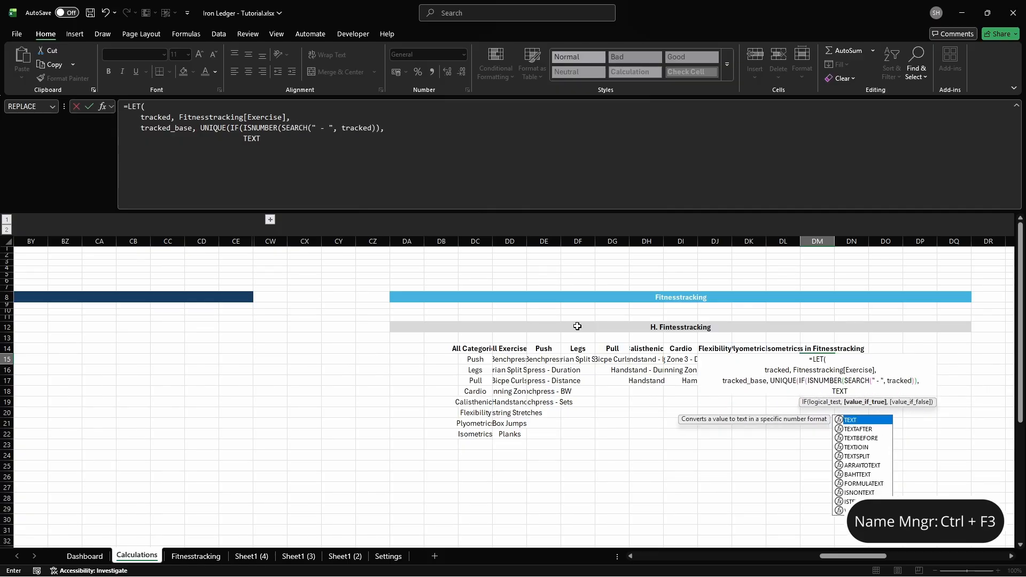
{"action": "type", "text": "BEFORE(tracked, \" - \"),"}
{"action": "key", "text": "alt+Return"}
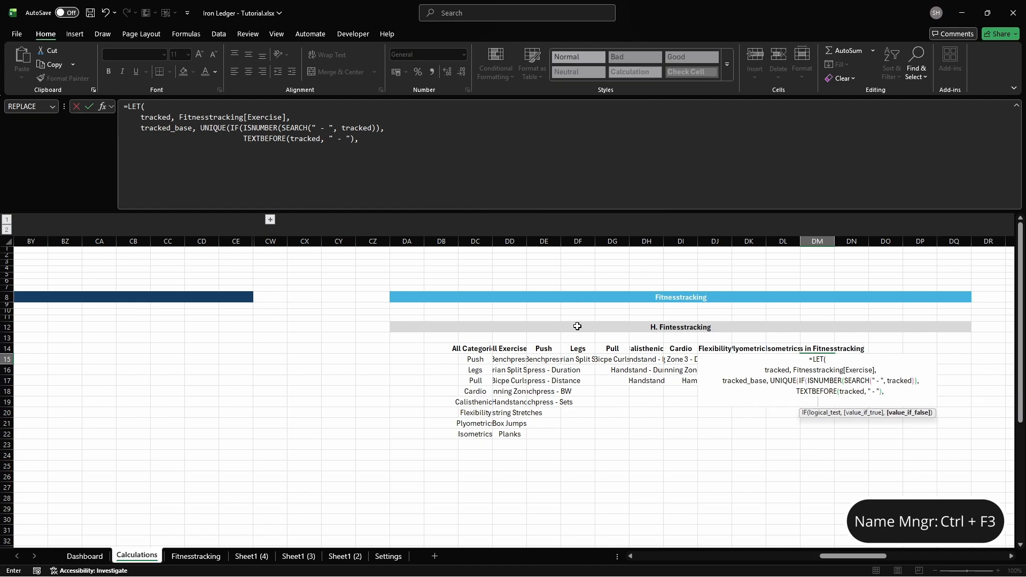
{"action": "type", "text": "t"}
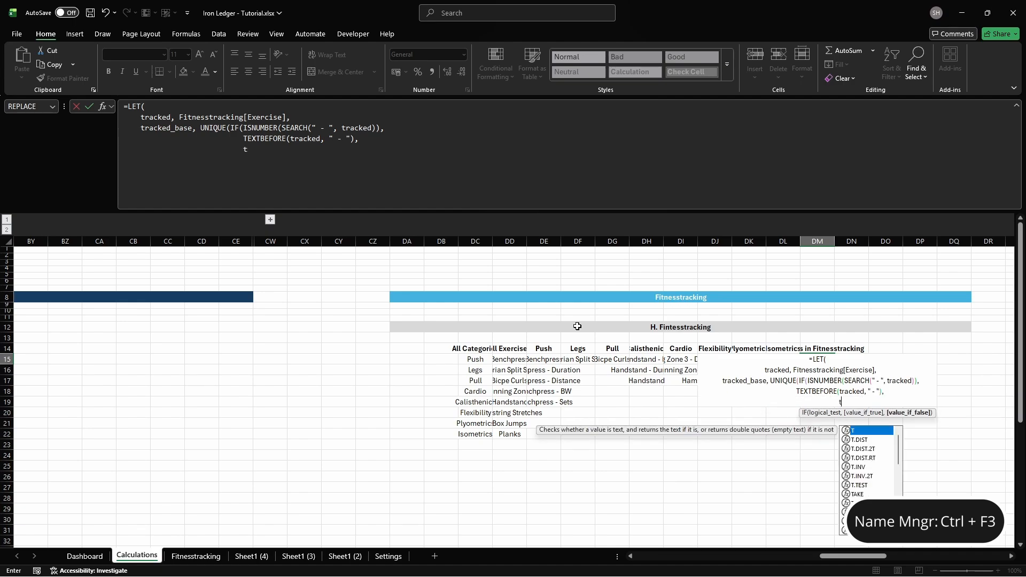
{"action": "type", "text": "racked)),"}
Step: Define valid_bases as FILTER(SExerciselist[Exercise], ISNUMBER(XMATCH(SExerciselist[Exercise], tracked_base))) in the DM15 formula
{"action": "key", "text": "alt+Return"}
{"action": "type", "text": "vali"}
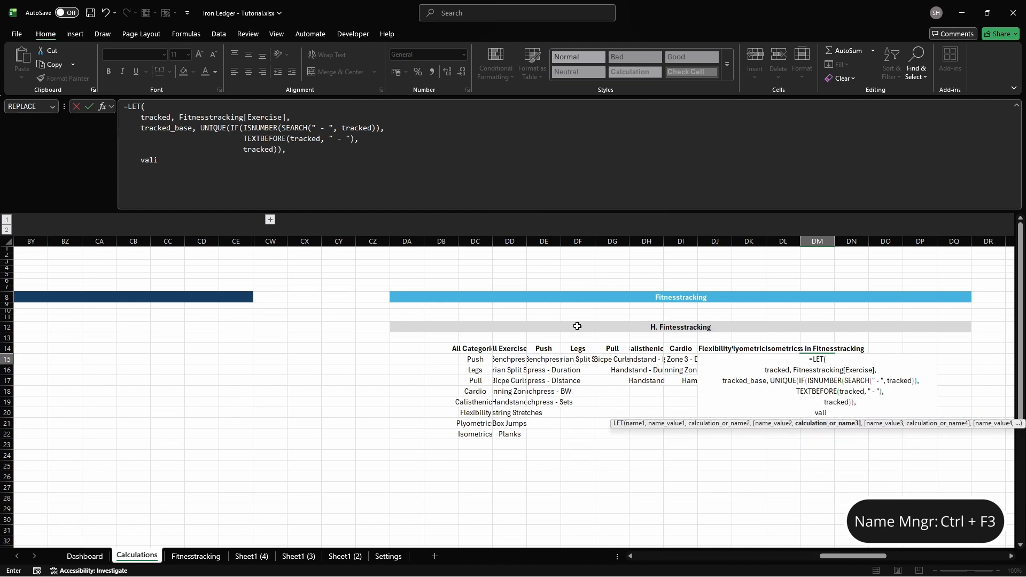
{"action": "type", "text": "d_bases, FILTER(SExerciselist[Exercise],"}
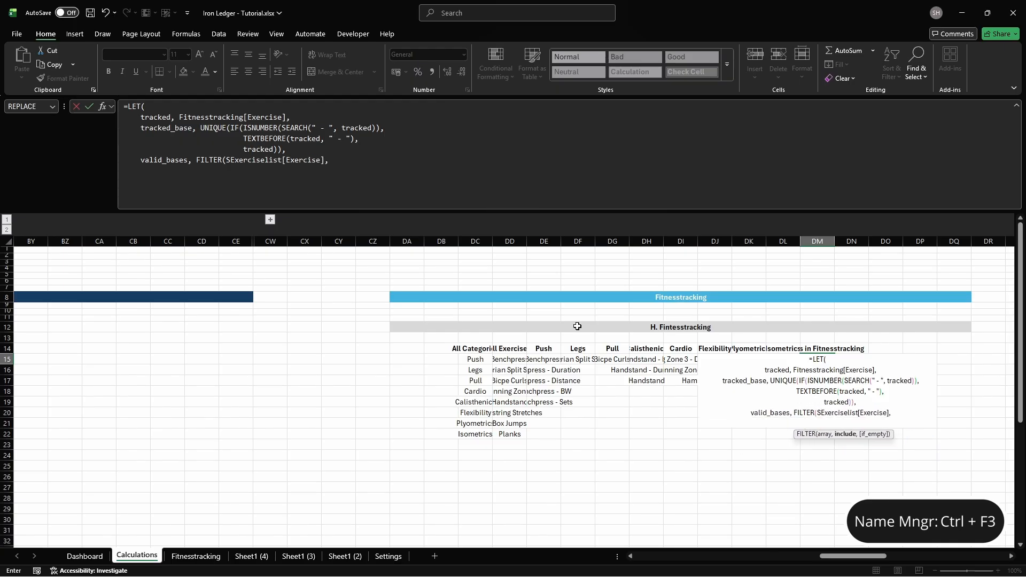
{"action": "type", "text": "ISNUMBER"}
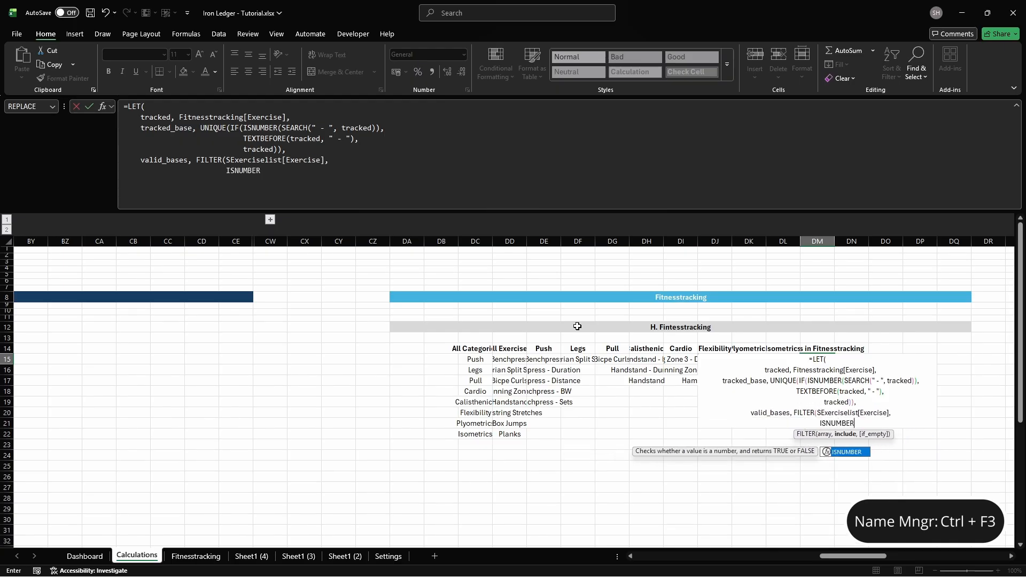
{"action": "type", "text": "(XMATCH(SExerciselist[Ex"}
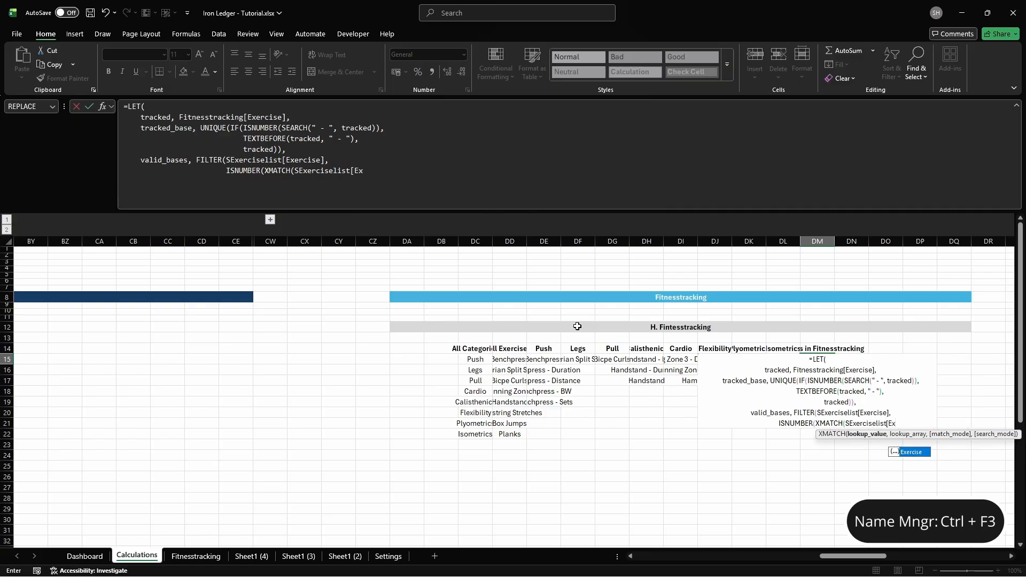
{"action": "type", "text": "ercise], tracked_base)))),"}
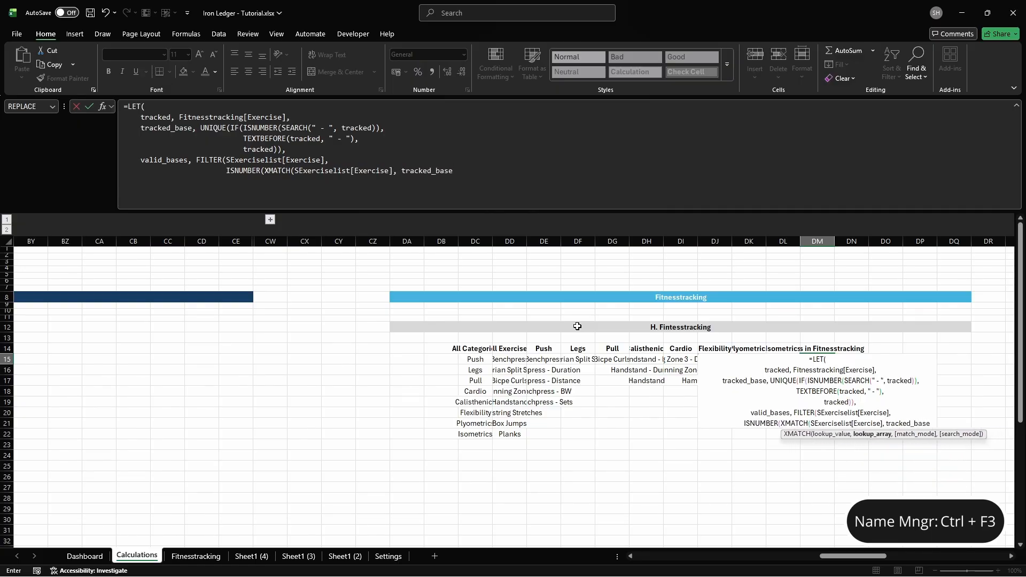
Step: Define suffixed_only as VSTACK(cft_combexer_distance, cft_combexer_duration, cft_combexer_bodyweight) in the DM15 formula
{"action": "key", "text": "alt+Return"}
{"action": "type", "text": "suffixed_only, VSTACK("}
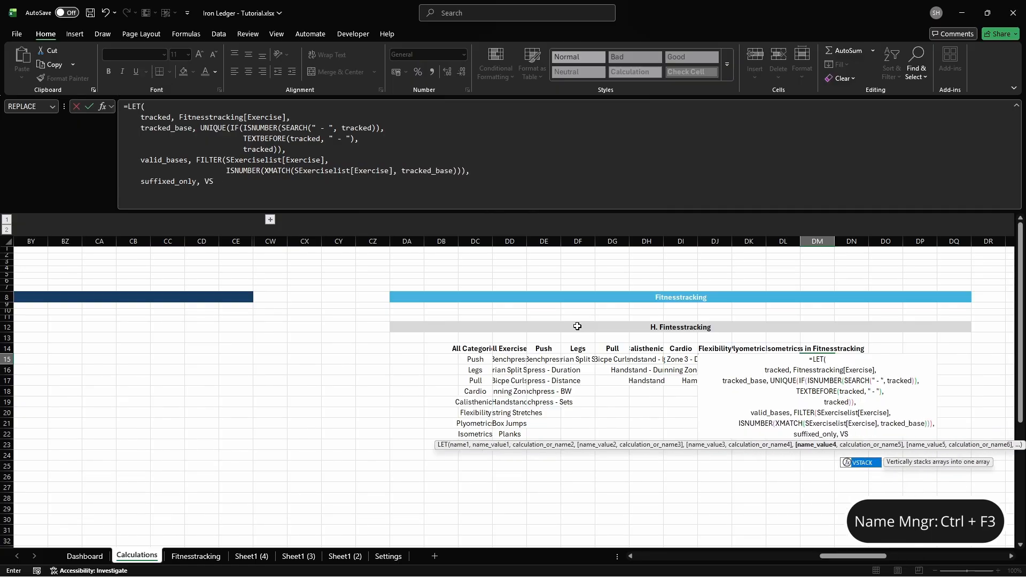
{"action": "key", "text": "alt+Return"}
{"action": "type", "text": "cft_combexer"}
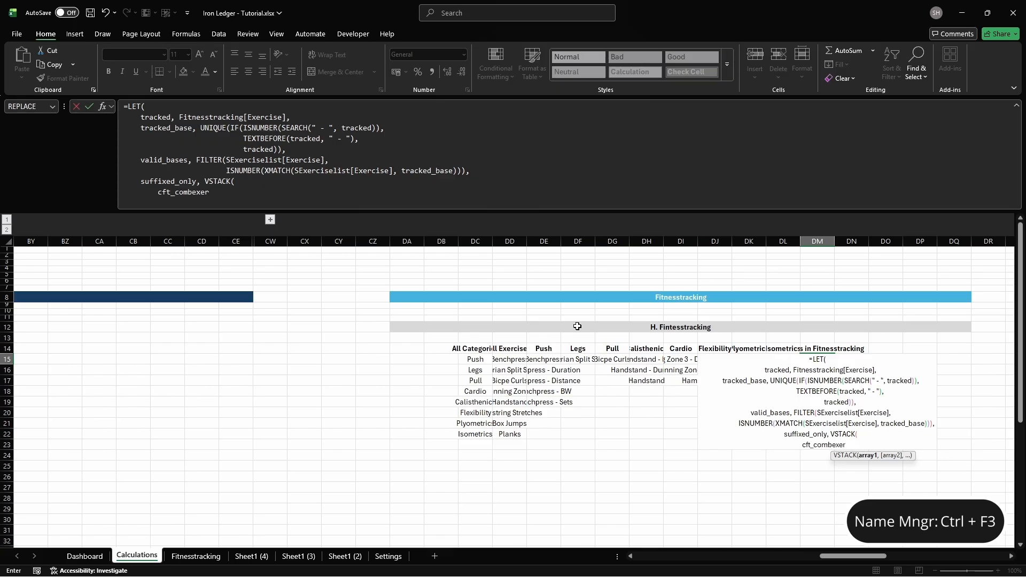
{"action": "type", "text": "_distance,"}
{"action": "key", "text": "alt+Return"}
{"action": "type", "text": "c"}
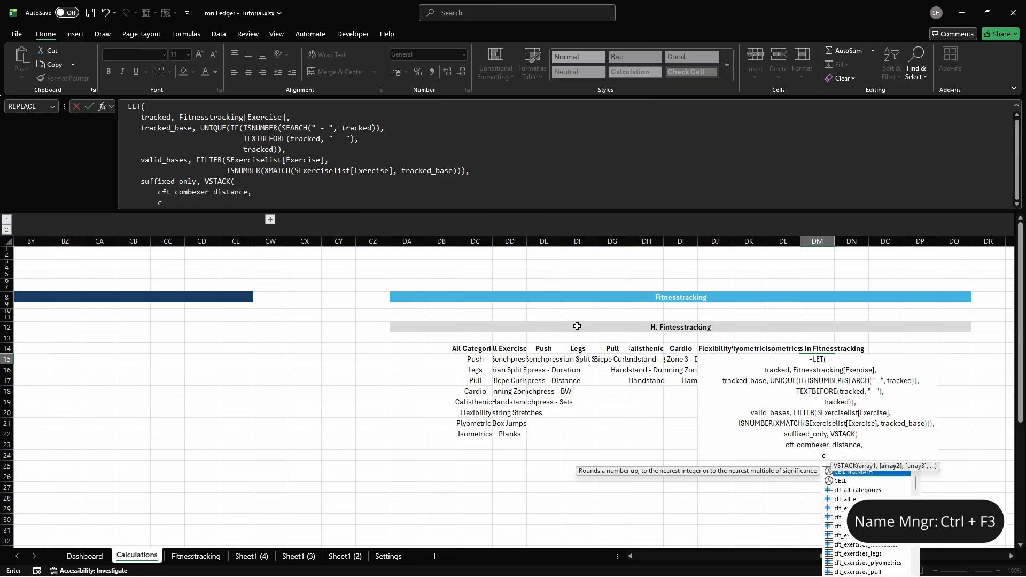
{"action": "type", "text": "ft_combexer_duration,"}
{"action": "key", "text": "alt+Return"}
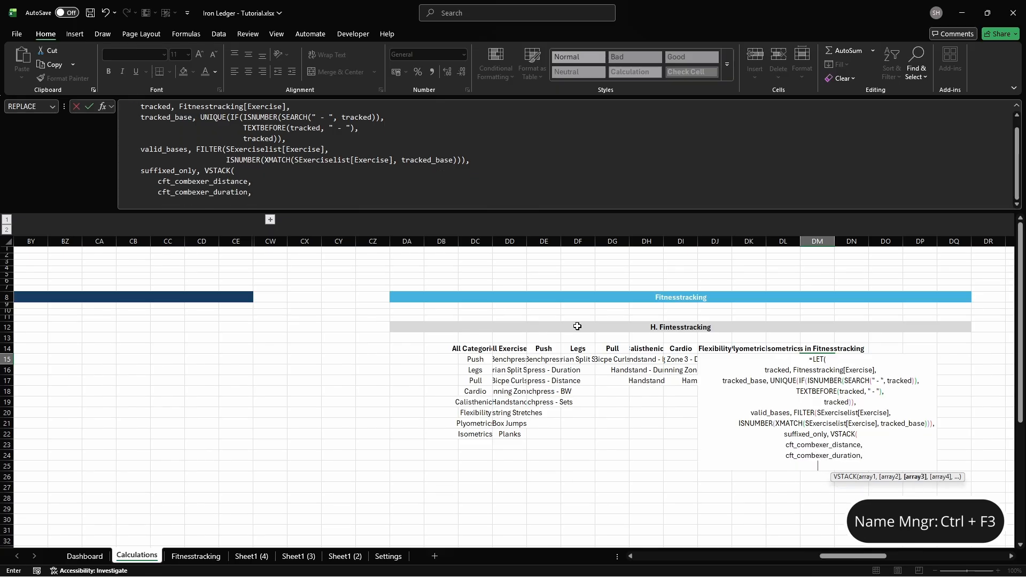
{"action": "type", "text": "cft_combexer_bodyweight"}
{"action": "key", "text": "alt+Return"}
{"action": "type", "text": "),"}
Step: Define all_exercises as UNIQUE(VSTACK(valid_bases, suffixed_only)) and finish the DM15 formula with FILTER(all_exercises, ISNUMBER(XMATCH(all_exercises, tracked)))
{"action": "key", "text": "alt+Return"}
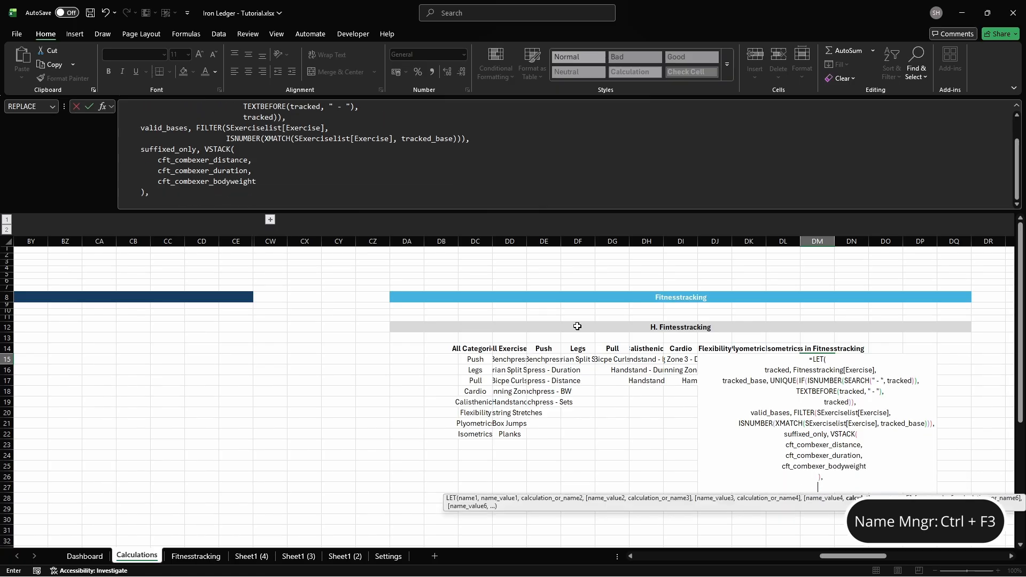
{"action": "type", "text": "all_exercises,"}
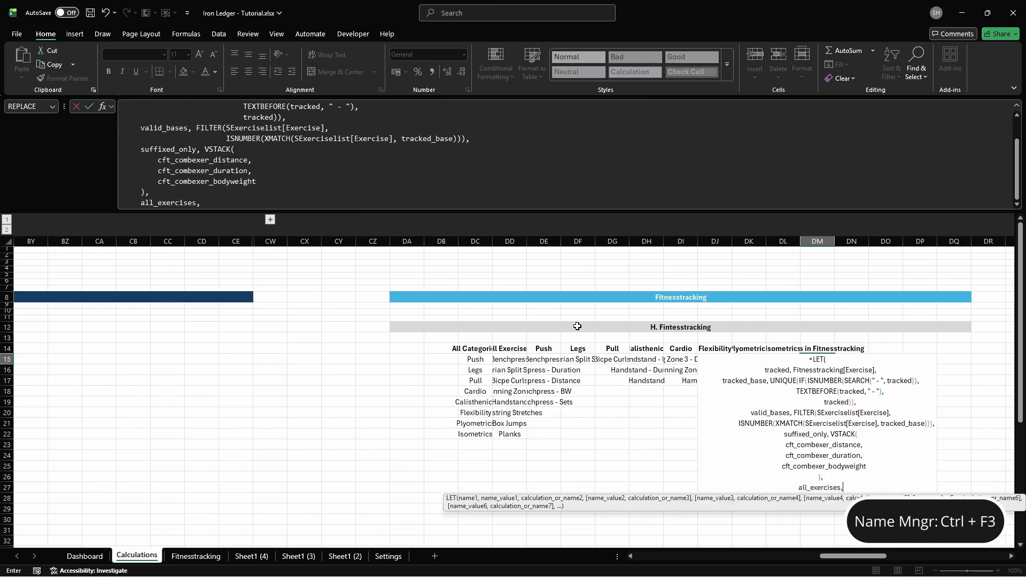
{"action": "type", "text": " UNIQUE(VSTACK(valid_b"}
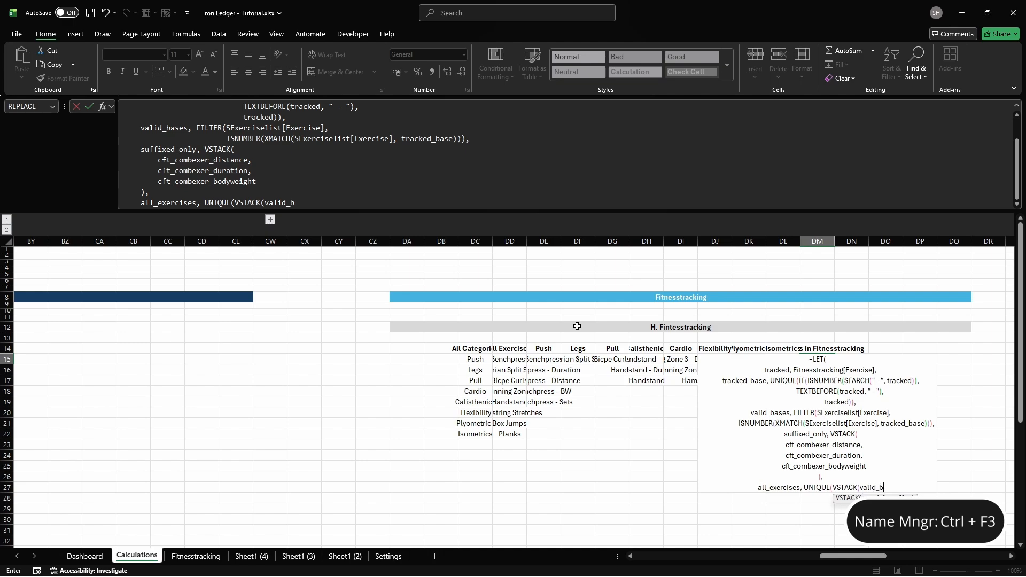
{"action": "type", "text": "ases, suffixed_only)),"}
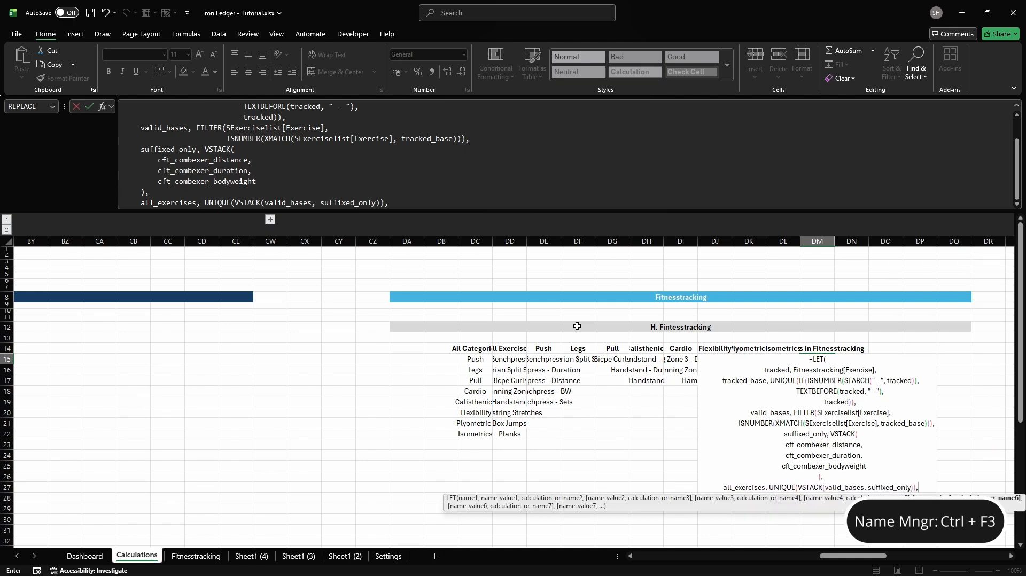
{"action": "key", "text": "alt+Return"}
{"action": "type", "text": "FILTER(all_exercis"}
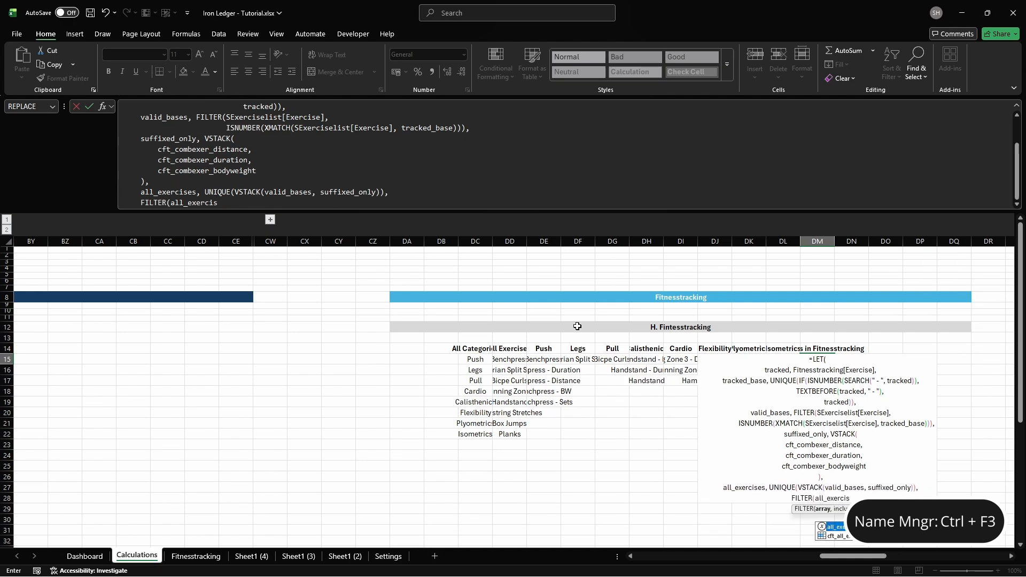
{"action": "type", "text": "es, ISNUMBER(XMATCH(all_e"}
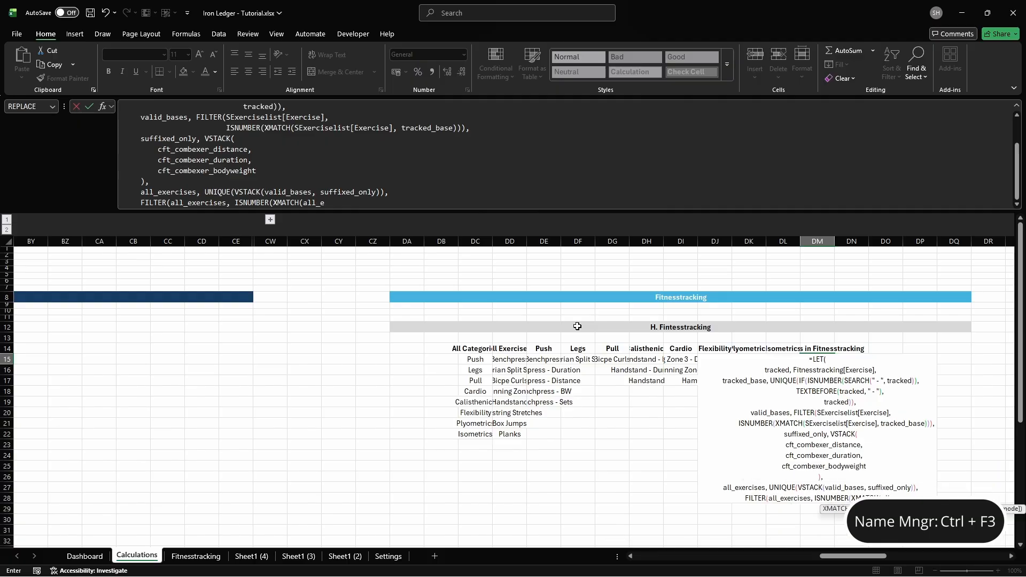
{"action": "type", "text": "xercises, tracked)))"}
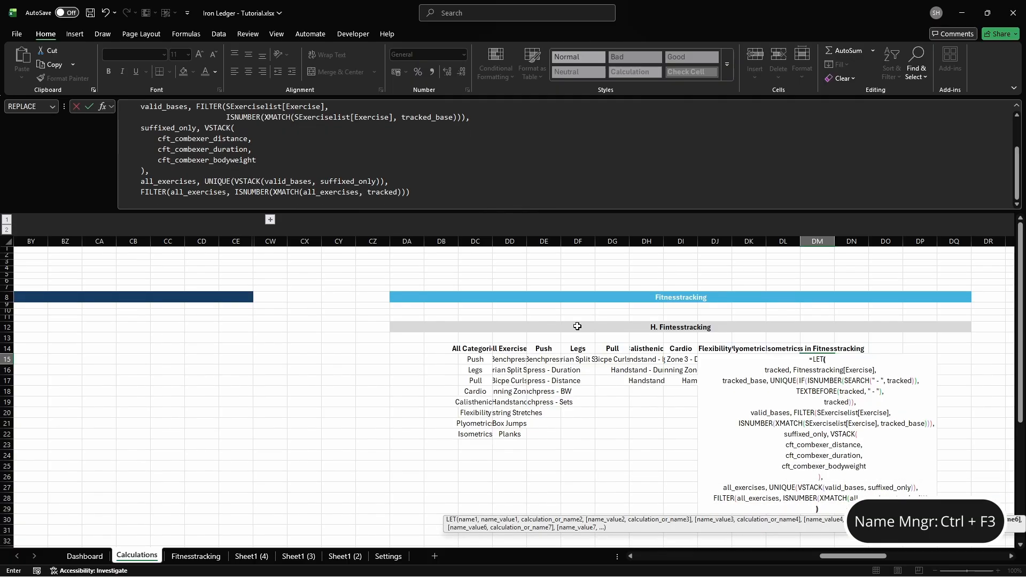
{"action": "key", "text": "Return"}
Step: Enter the header "Status" in DN14 and define the workbook name cft_status referring to =Calculations!$DN$15#
{"action": "type", "text": "Status"}
{"action": "key", "text": "Return"}
{"action": "key", "text": "ctrl+F3"}
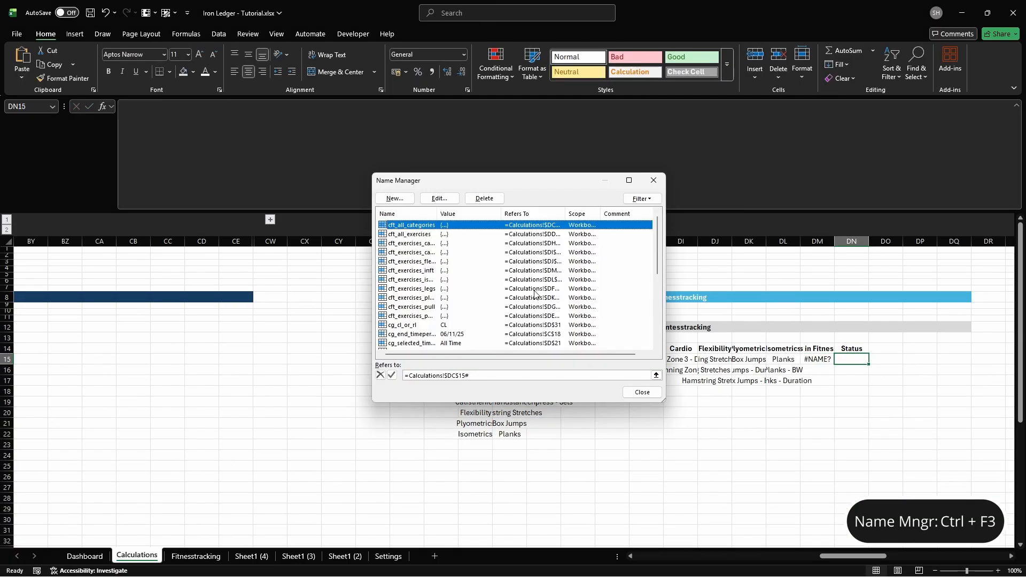
{"action": "left_click", "coordinate": [397, 198]}
{"action": "type", "text": "cft_status"}
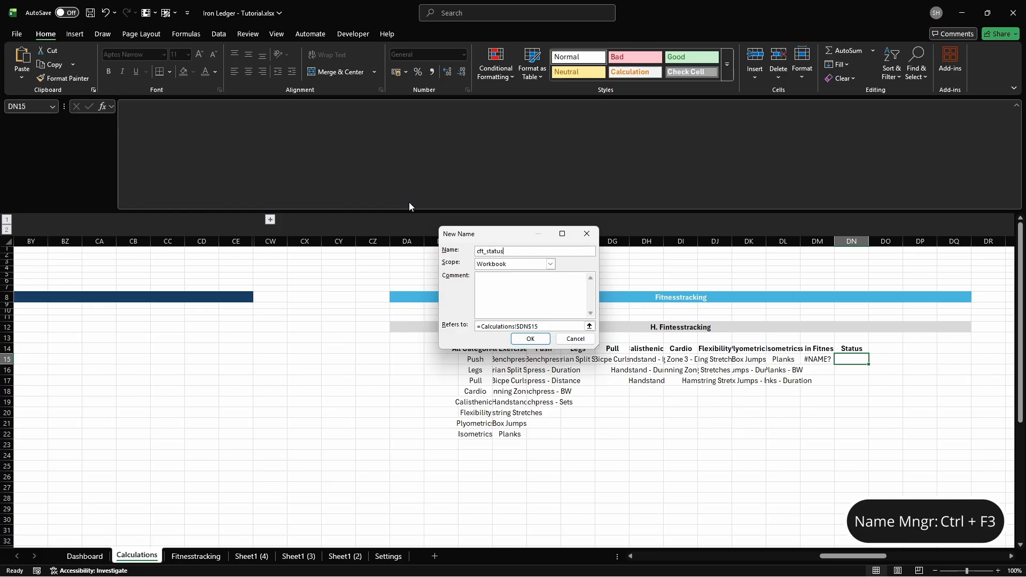
{"action": "left_click", "coordinate": [578, 327]}
{"action": "key", "text": "Return"}
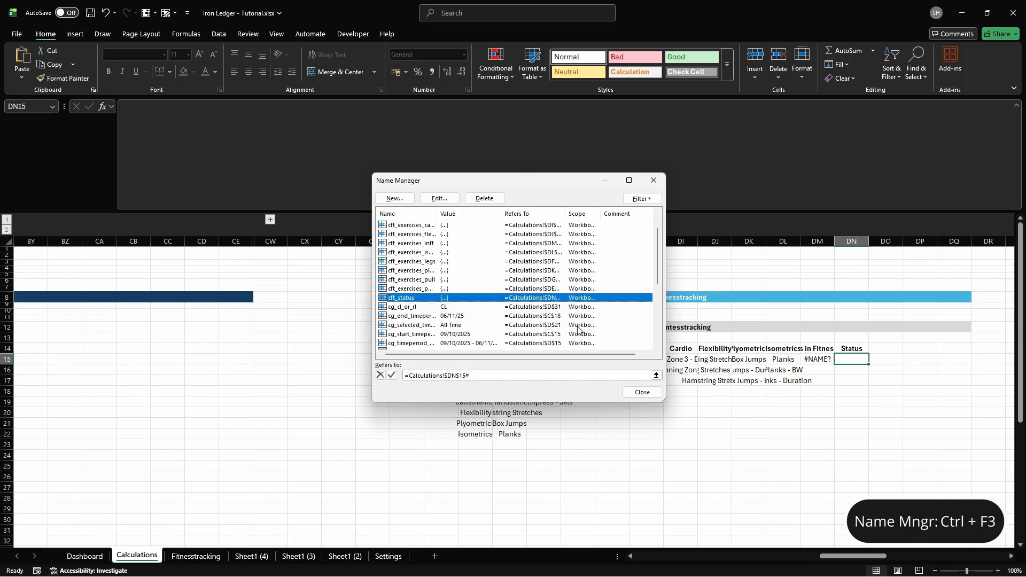
Step: Enter the formula =TRANSPOSE({"Skipped","Sick","Injured","Vacation","Completed","Active","Rest"}) in DN15 under the Status header
{"action": "key", "text": "Escape"}
{"action": "type", "text": "=TRANSPOSE({\"Skipped\",\"Sick\",\"Inju"}
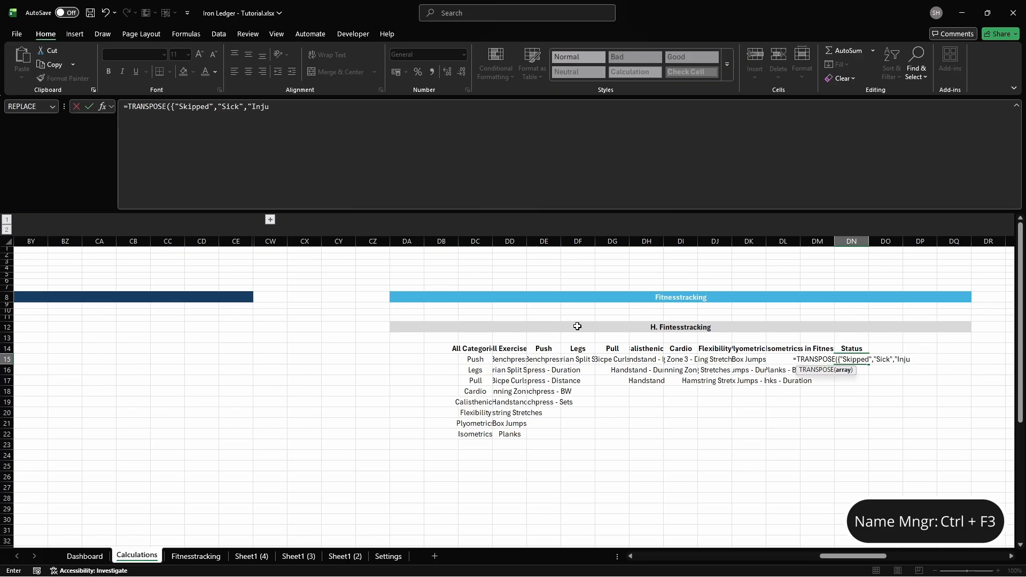
{"action": "type", "text": "on\",\"Complet"}
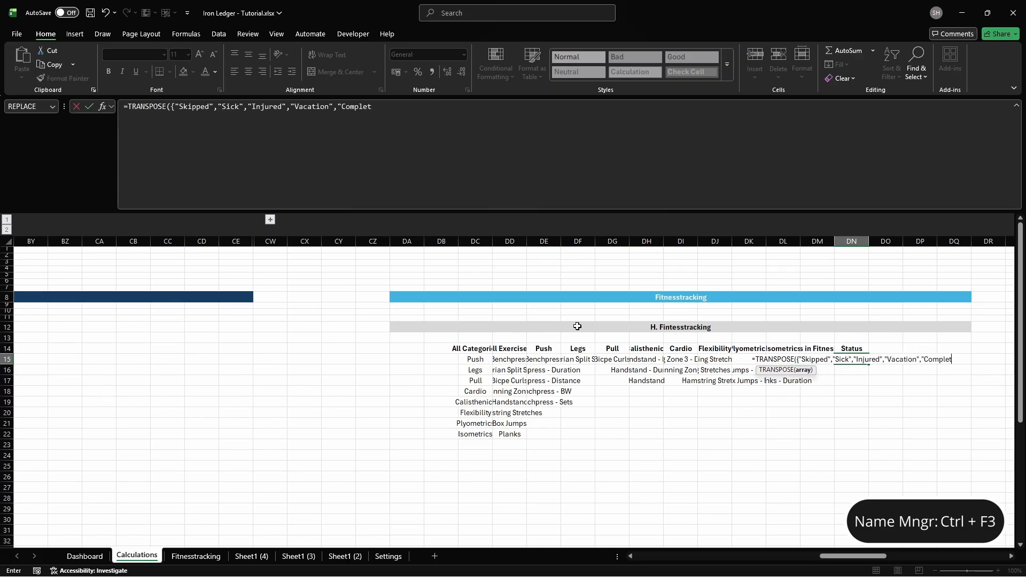
{"action": "type", "text": "ed\",\"Active\",\"Rest\"})"}
{"action": "key", "text": "Tab"}
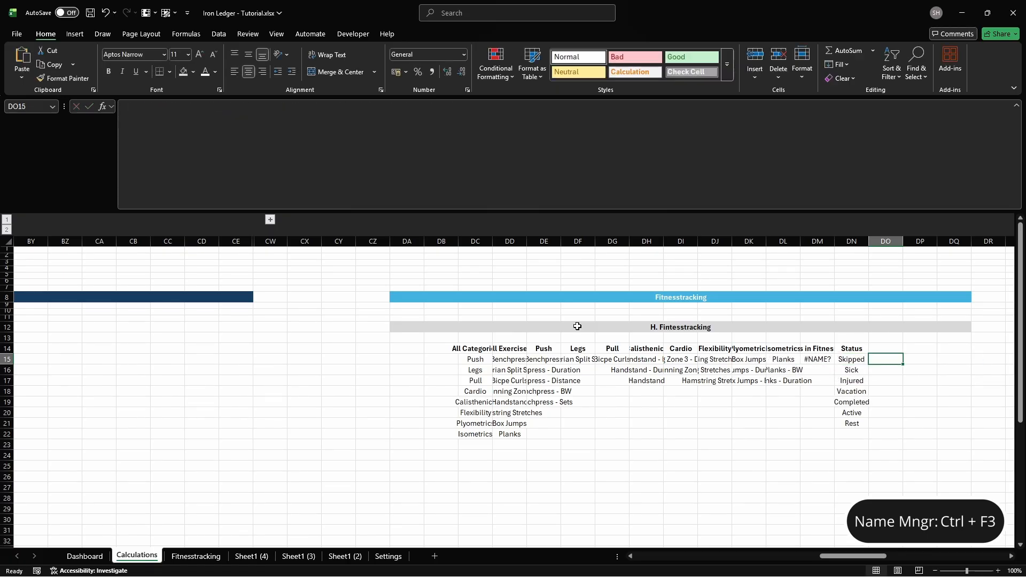
Step: Enter the header "Bodyweight Exercises" in DO14 and define the workbook name cft_combexer_bodyweight referring to DO15 on the Calculations sheet
{"action": "key", "text": "Up"}
{"action": "type", "text": "B"}
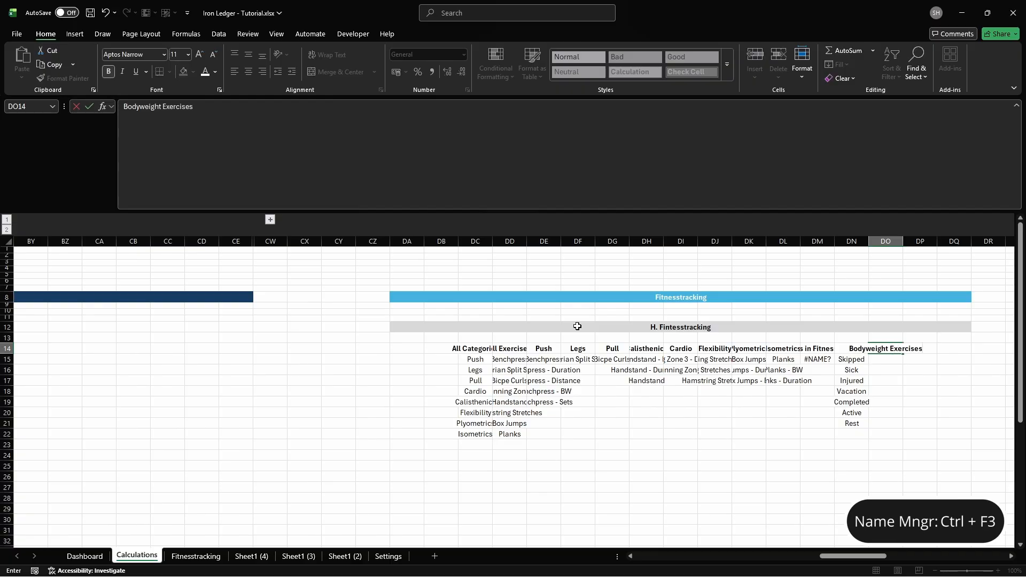
{"action": "type", "text": "odyweight Exercises"}
{"action": "key", "text": "Return"}
{"action": "key", "text": "ctrl+F3"}
{"action": "left_click", "coordinate": [394, 199]}
{"action": "type", "text": "cft"}
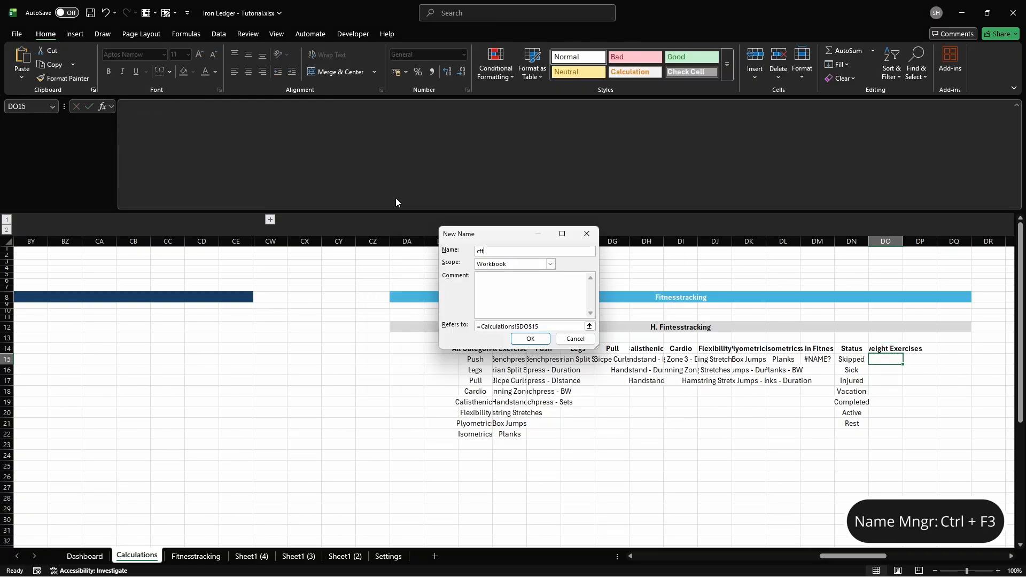
{"action": "type", "text": "_combexer_bodyweight"}
{"action": "left_click", "coordinate": [578, 327]}
{"action": "key", "text": "Return"}
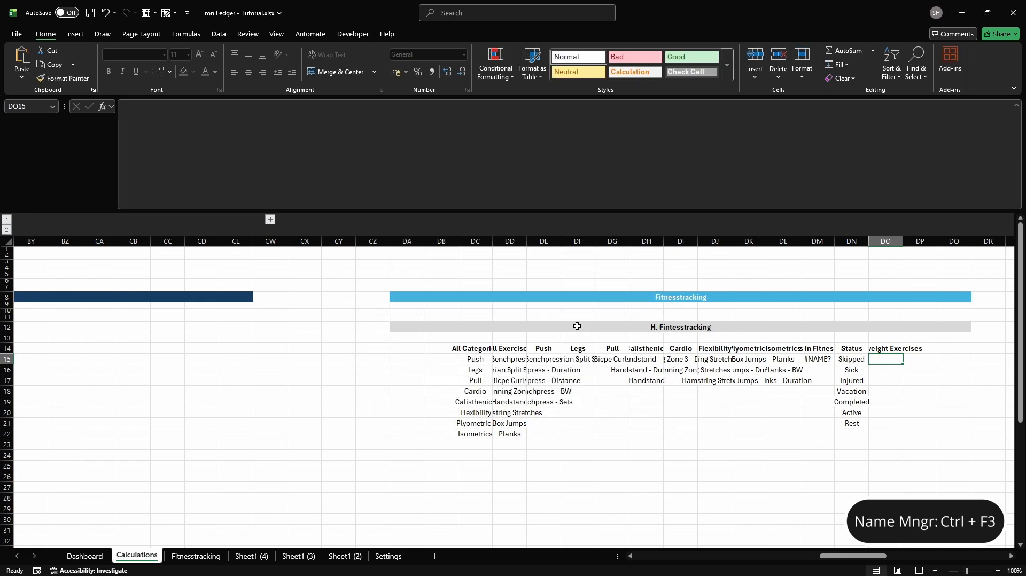
Step: Start a LET formula in DO15 defining all_exercises as VSTACK of the cft_exercises_ cardio, calisthenics, plyometrics, isometrics, flexibility, push, pull and legs names
{"action": "type", "text": "=LET(     "}
{"action": "type", "text": "all_exercis"}
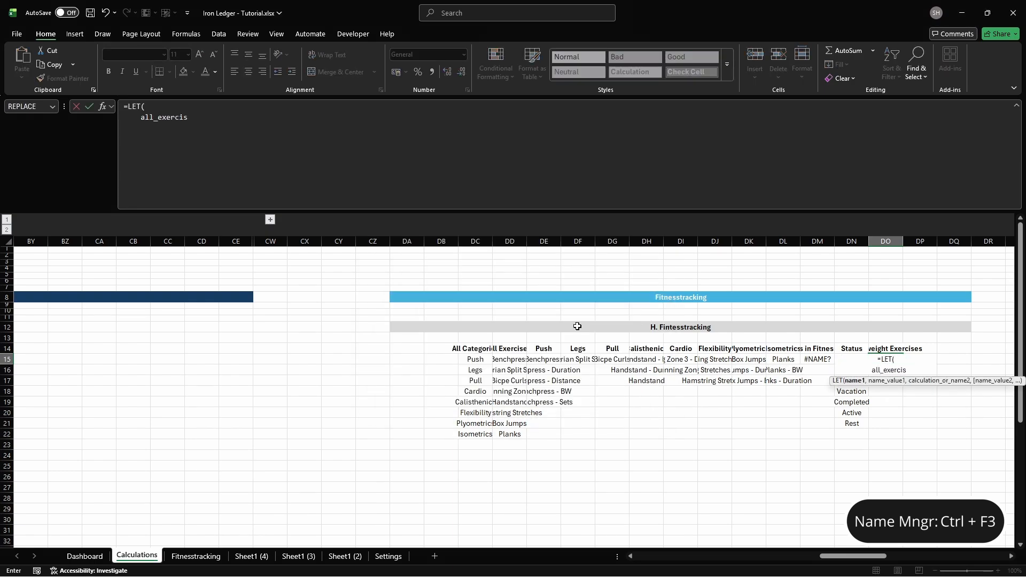
{"action": "type", "text": "es, VSTACK(cft_exercis"}
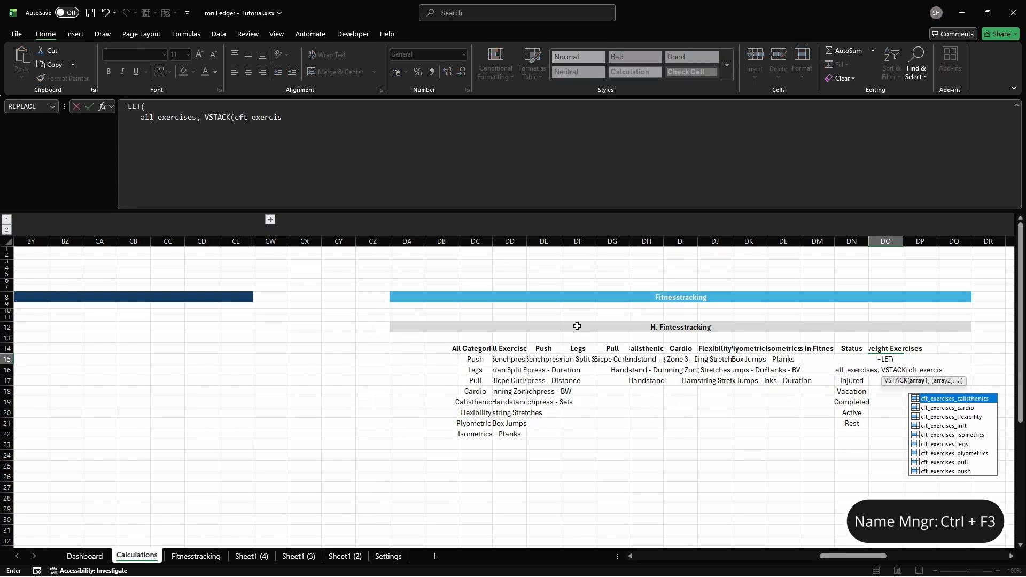
{"action": "type", "text": "es_cardio, cft_exerci"}
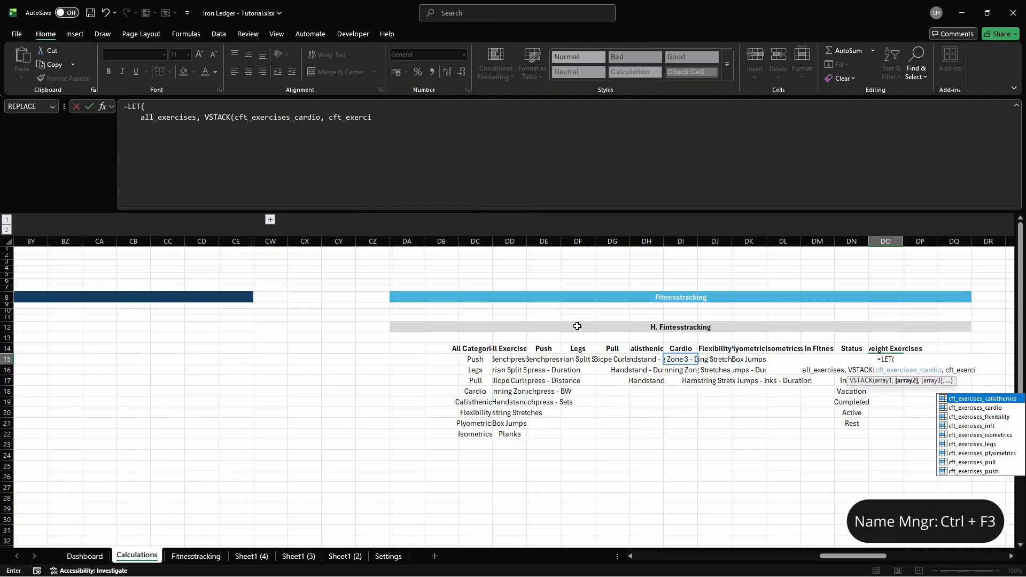
{"action": "type", "text": "ses_calisthenics, cf"}
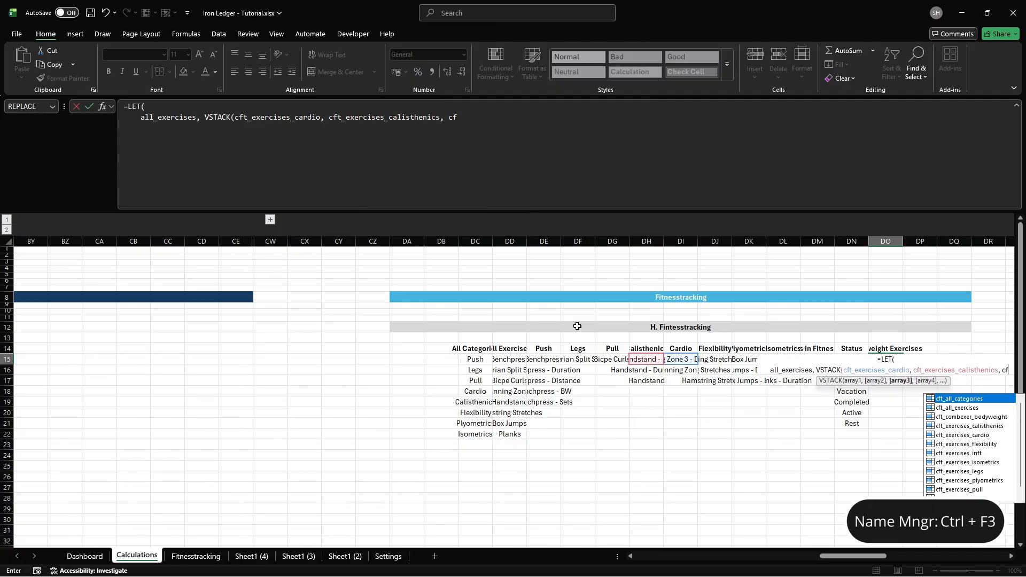
{"action": "type", "text": "t_exercises_plyometrics"}
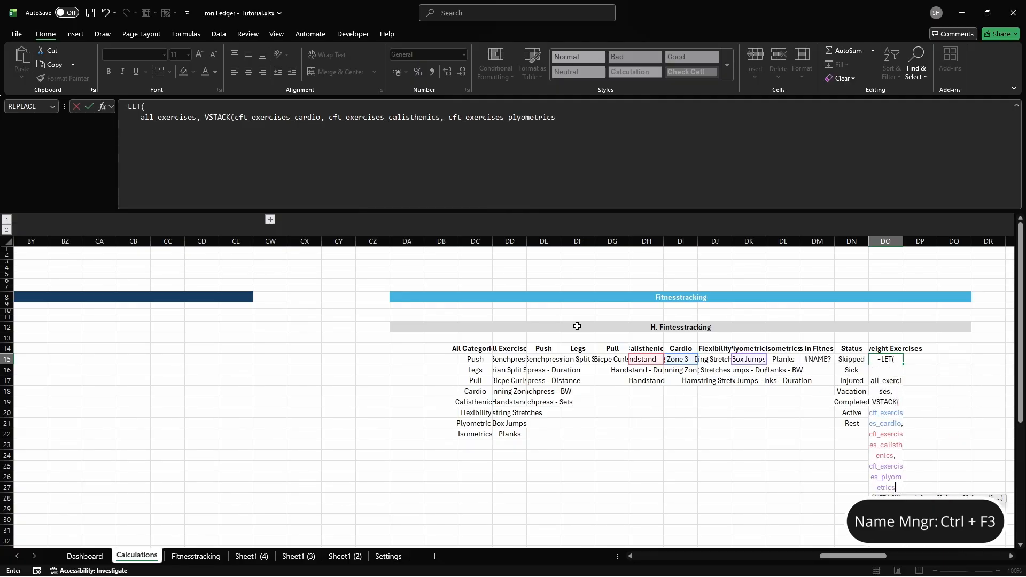
{"action": "type", "text": ", cft_exercises_isome"}
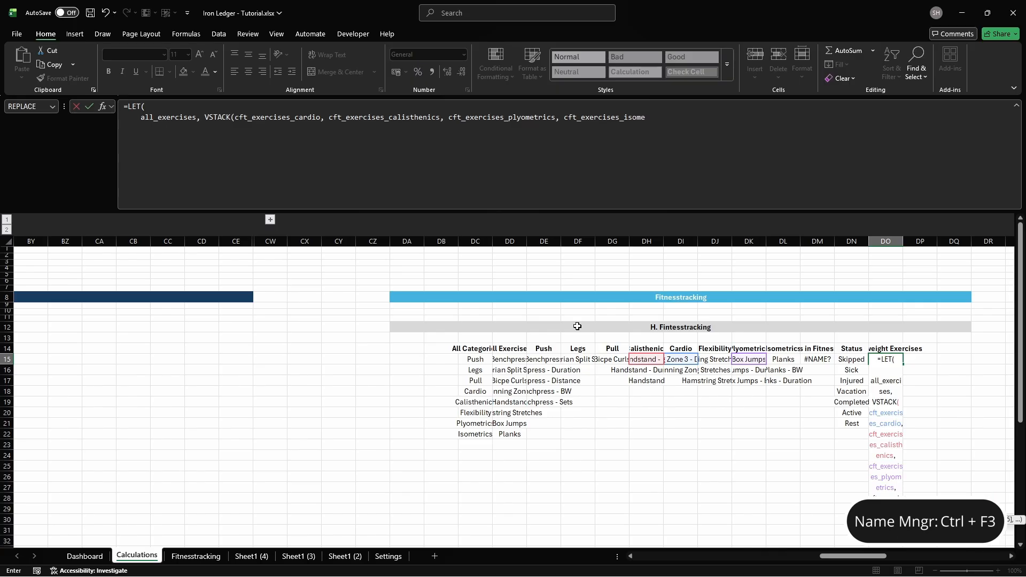
{"action": "type", "text": "trics, cft_exercises_flexi"}
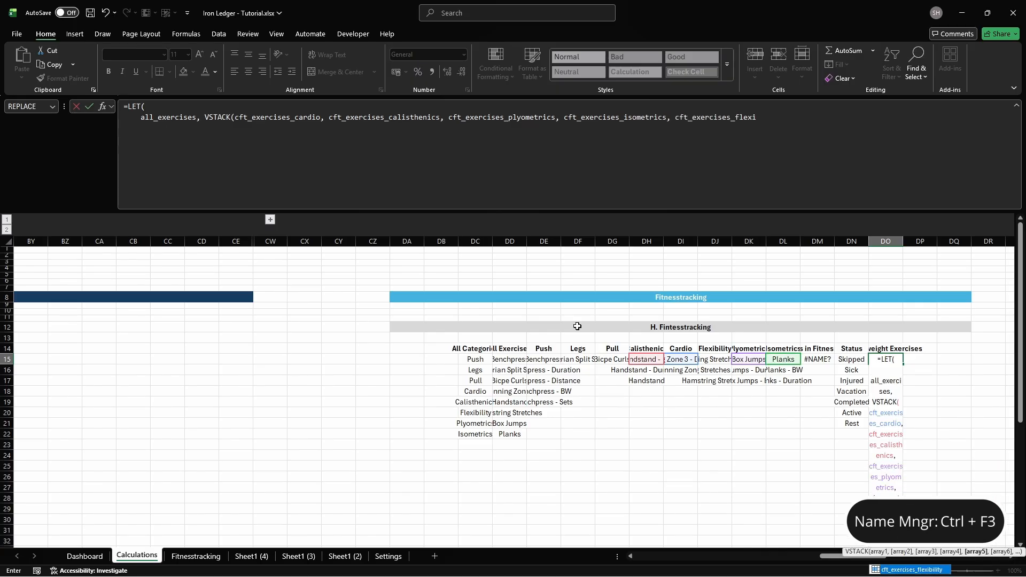
{"action": "type", "text": "bility, cft_exercises_push"}
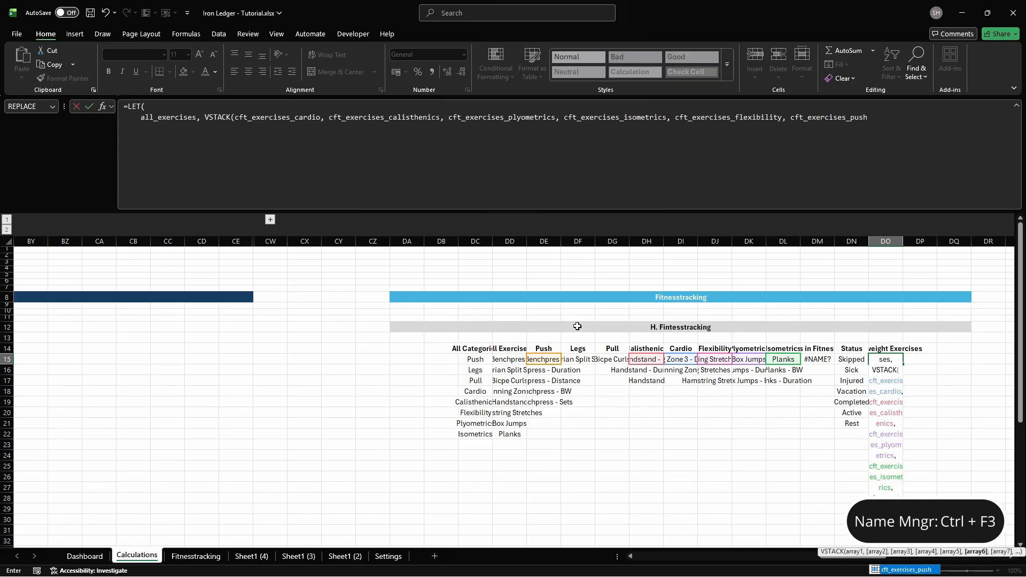
{"action": "type", "text": ", cft_exercises_pull, cft_e"}
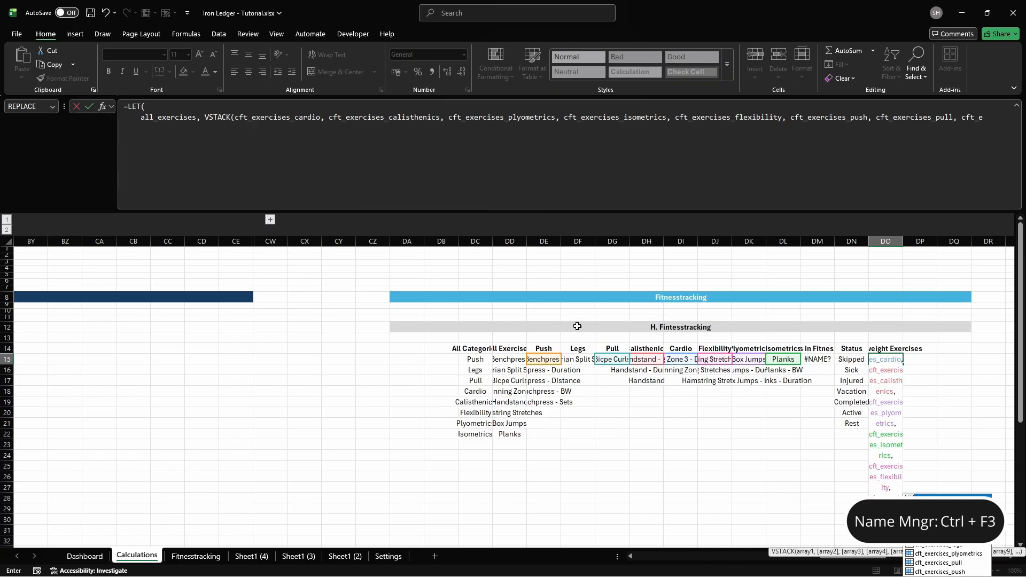
{"action": "type", "text": "xercises_legs),"}
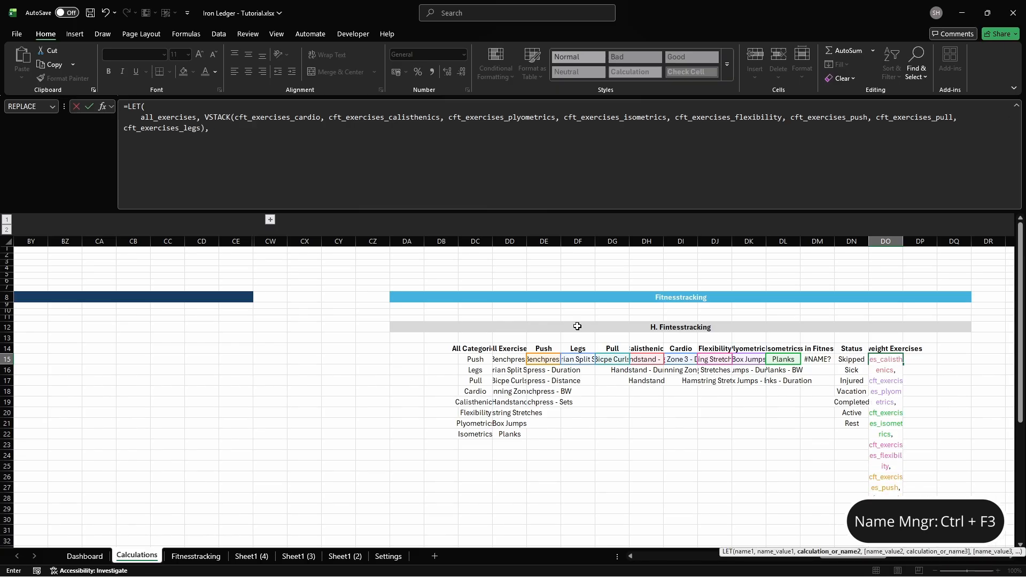
Step: Define bw_only as FILTER(all_exercises, ISNUMBER(SEARCH("- BW", all_exercises))) in the DO15 formula
{"action": "key", "text": "alt+Return"}
{"action": "type", "text": "bw_only, FILTER(all_ex"}
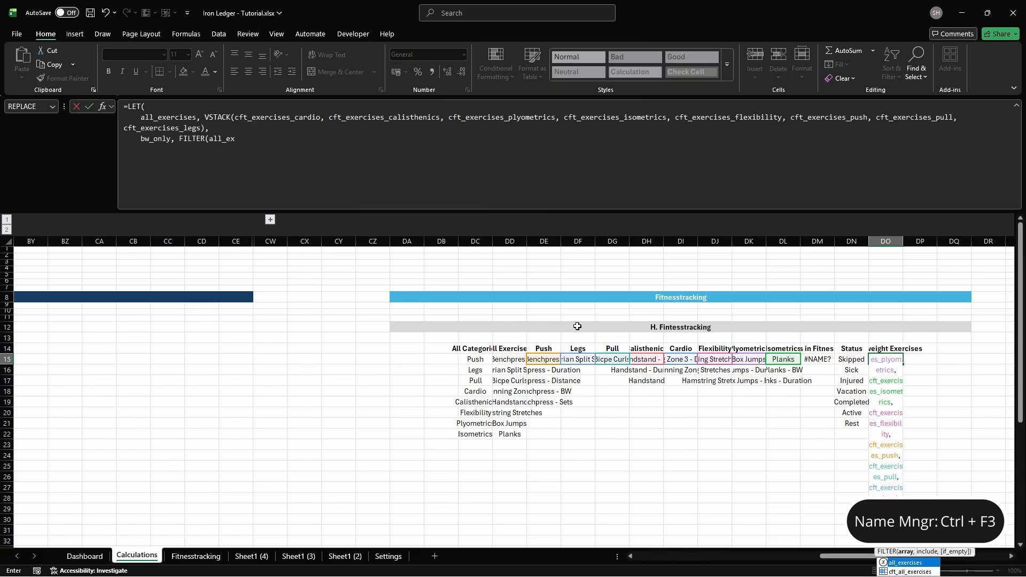
{"action": "type", "text": "ercises, ISNUMBER(SEAR"}
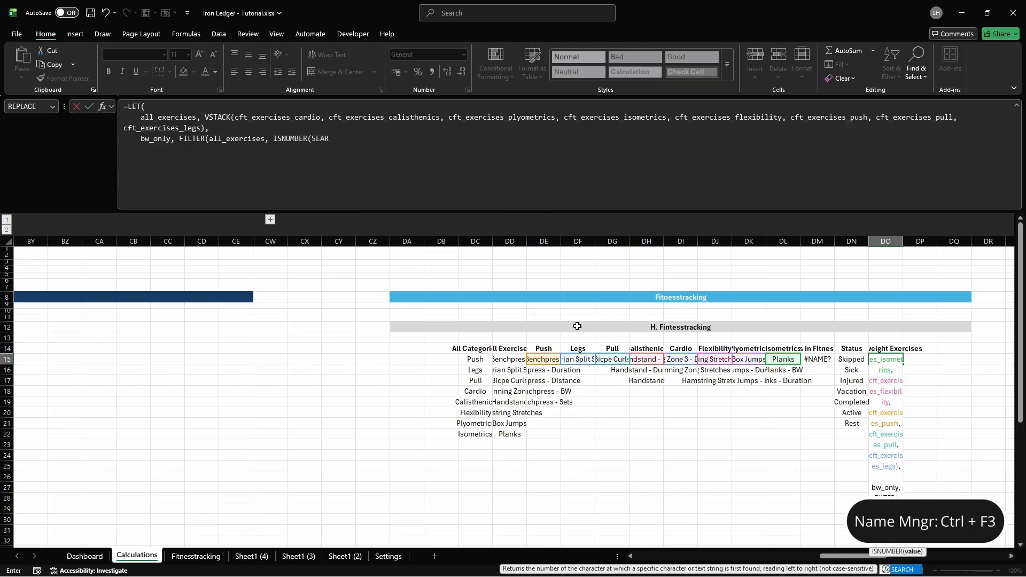
{"action": "type", "text": "CH(\"- BW\", all_exercises))),"}
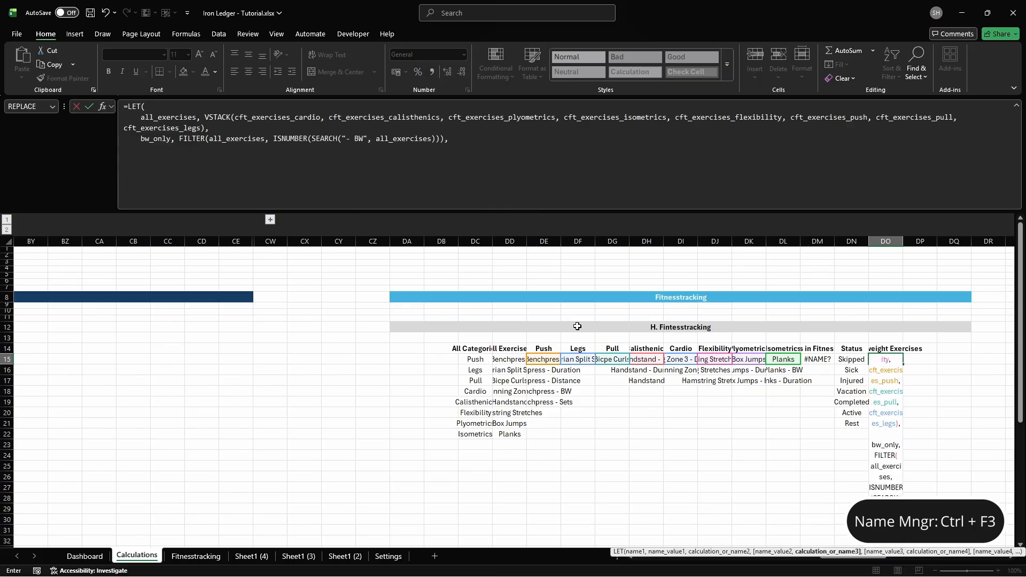
Step: Define from_typeids as TOCOL(IF(ISNUMBER(SEARCH("3", SExerciselist[TypeIDs])), SExerciselist[Exercise]&" - BW", ""), 3) in the DO15 formula
{"action": "key", "text": "alt+Return"}
{"action": "type", "text": "from_typeids, TOCOL(IF(ISN"}
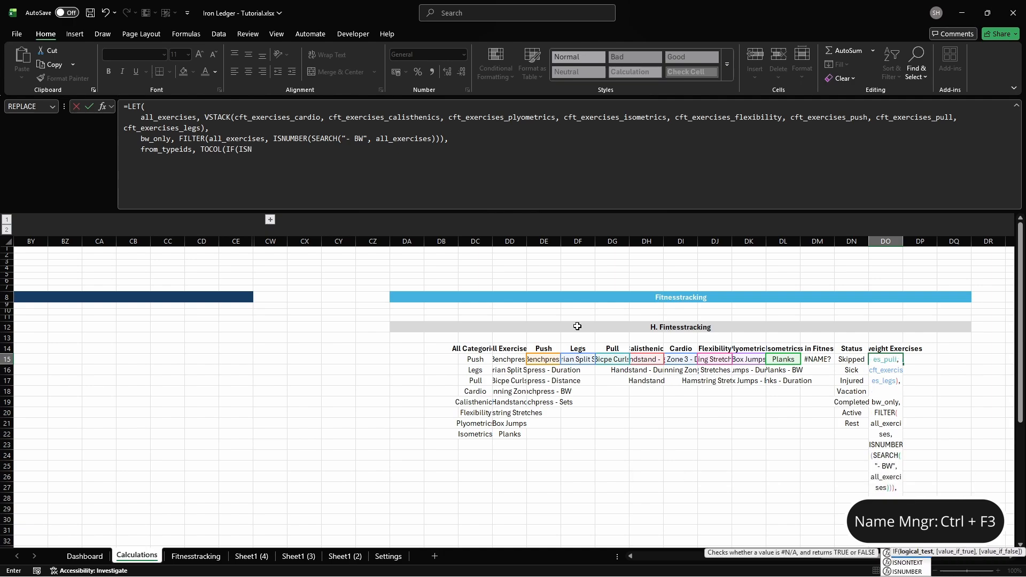
{"action": "type", "text": "UMBER(SEARCH(\"3\","}
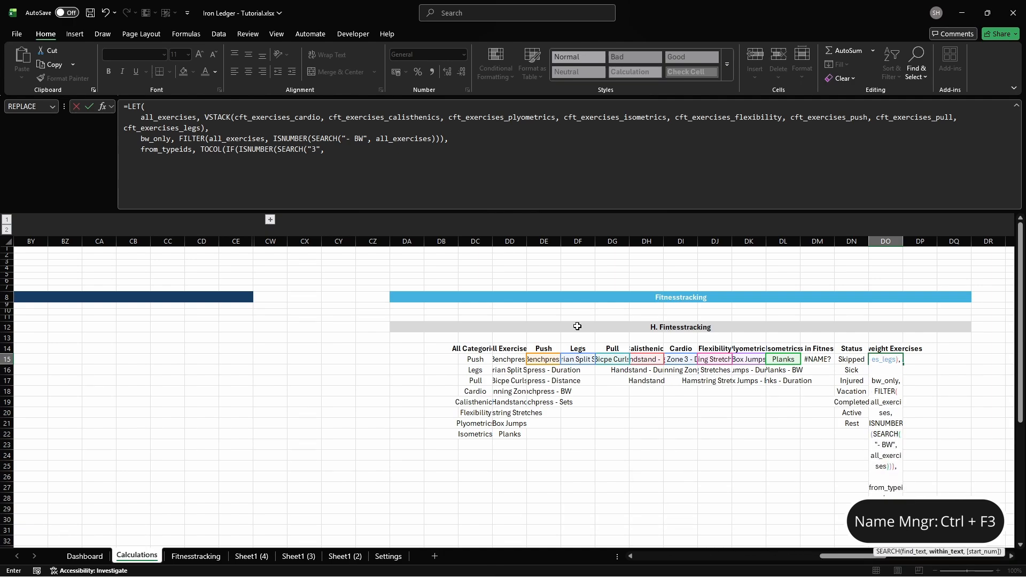
{"action": "type", "text": " SExerciselist[TypeIDs])),"}
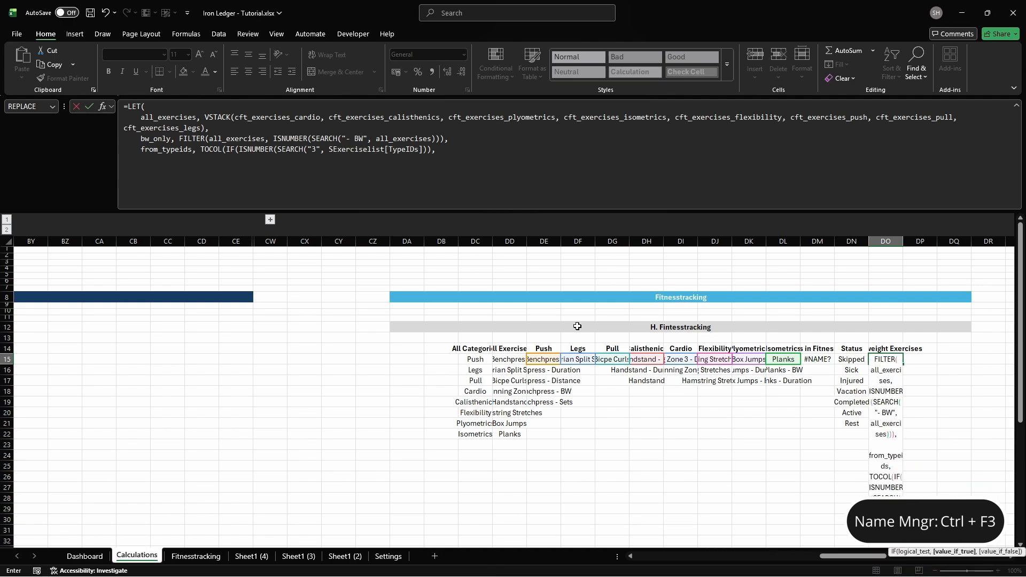
{"action": "type", "text": " SExerciselist[Exe"}
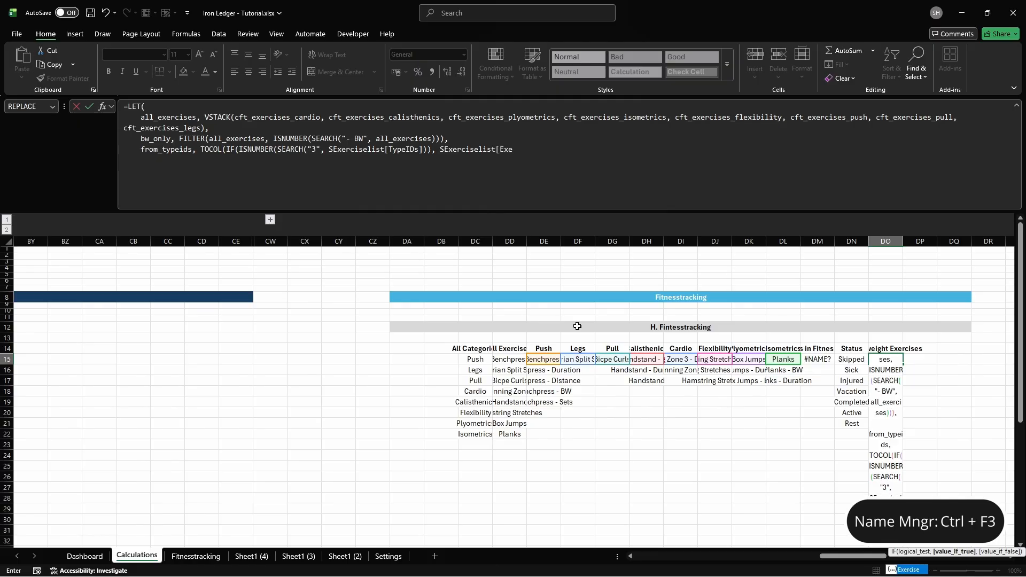
{"action": "type", "text": "rcise]&\" - BW\", \"\"), 3),"}
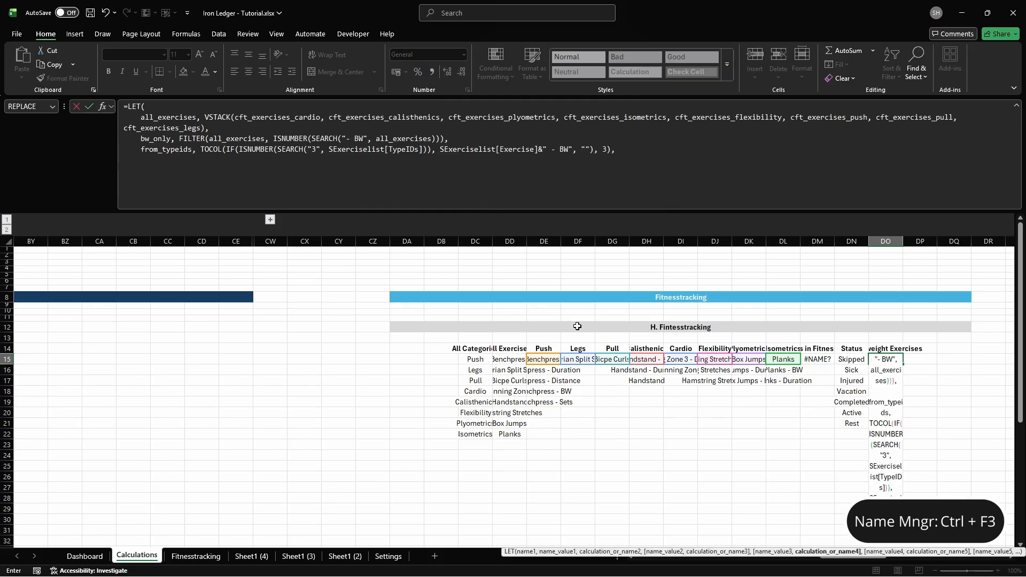
Step: Define combined as VSTACK(bw_only, from_typeids) and finish the DO15 formula with UNIQUE(FILTER(combined, combined<>""))
{"action": "key", "text": "alt+Return"}
{"action": "type", "text": "combined, VSTACK(bw_o"}
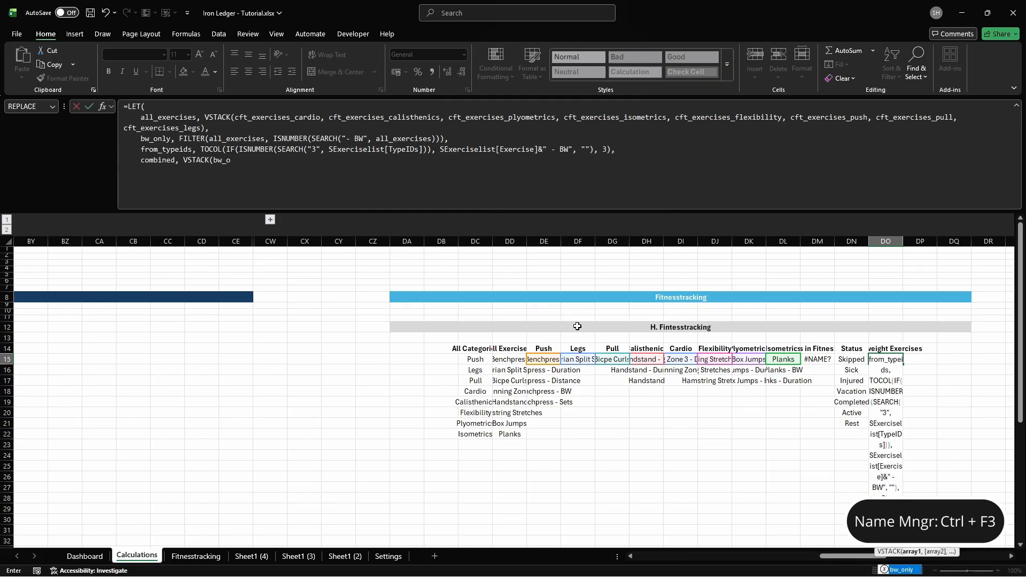
{"action": "type", "text": "nly, from_typeids),"}
{"action": "key", "text": "alt+Return"}
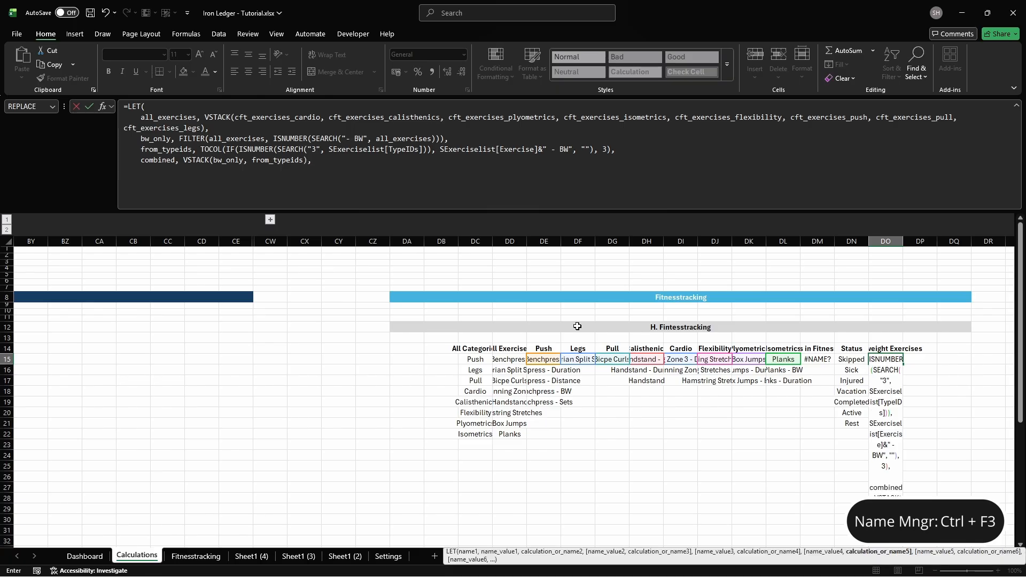
{"action": "type", "text": "UNIQUE(FILTER(combine"}
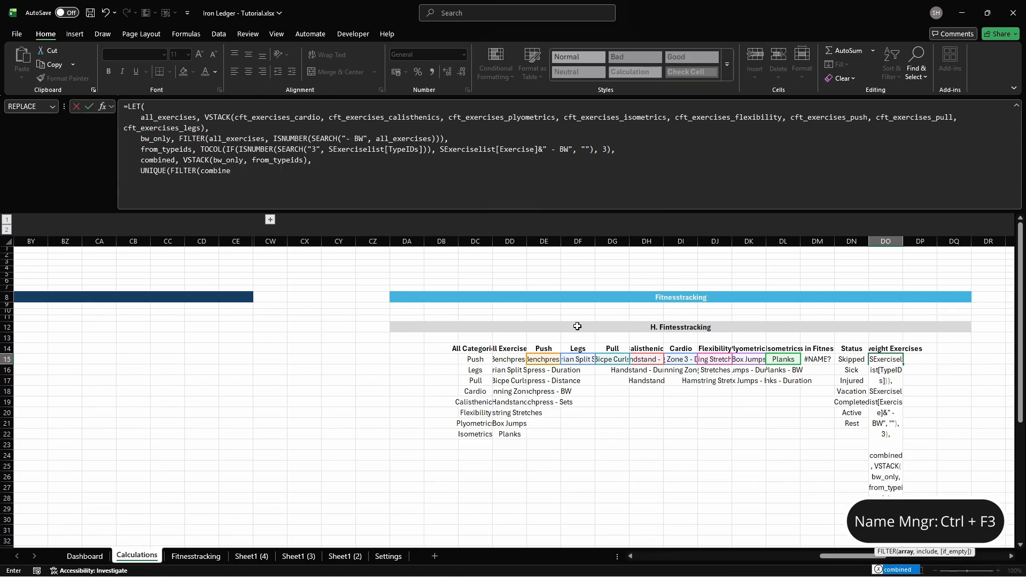
{"action": "type", "text": "d, combined<>\"\")))"}
{"action": "key", "text": "Tab"}
Step: Enter the header "Distance Exercises" in DP14 and define the workbook name cft_combexer_distance referring to =Calculations!$DP$15#
{"action": "key", "text": "Up"}
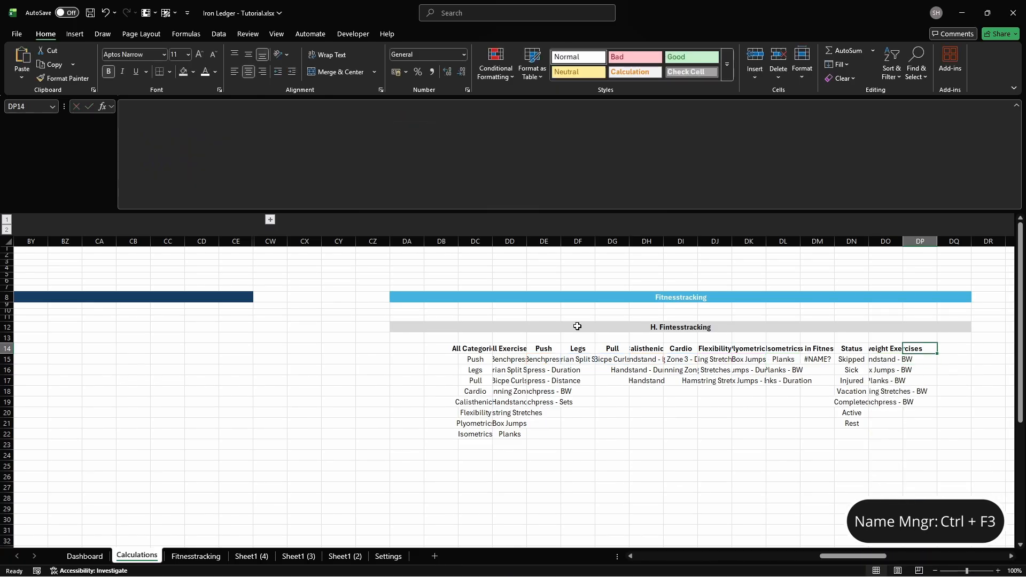
{"action": "type", "text": "Distance Exercise"}
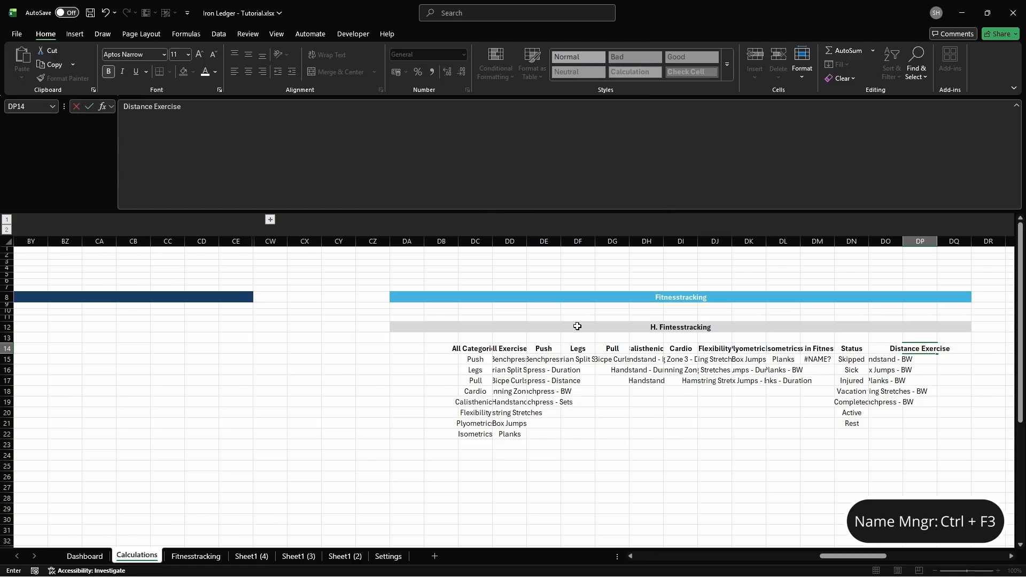
{"action": "type", "text": "s"}
{"action": "key", "text": "Return"}
{"action": "key", "text": "ctrl+F3"}
{"action": "left_click", "coordinate": [395, 198]}
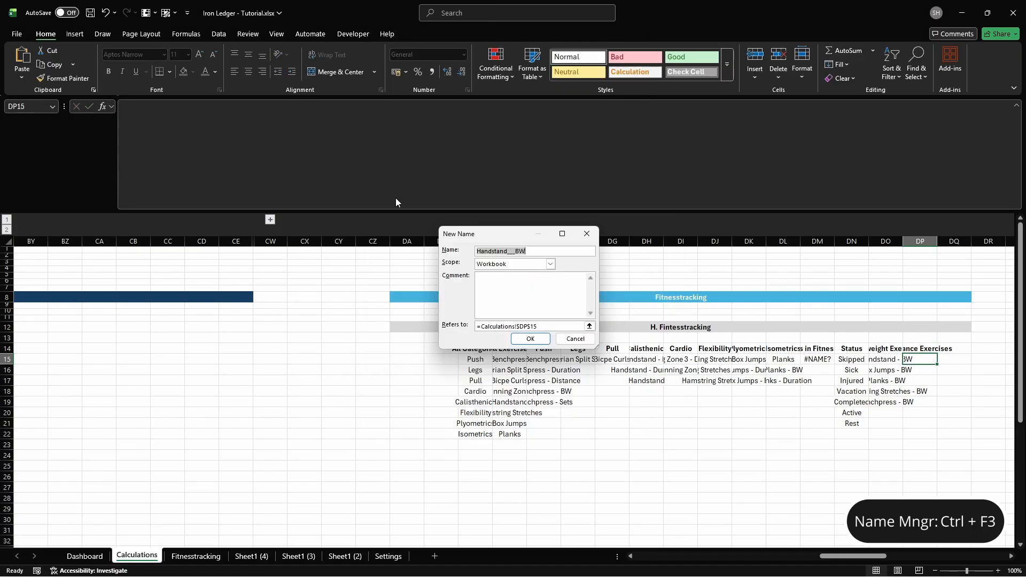
{"action": "type", "text": "cft_combexer_distance"}
{"action": "left_click", "coordinate": [577, 326]}
{"action": "type", "text": "#"}
{"action": "key", "text": "Return"}
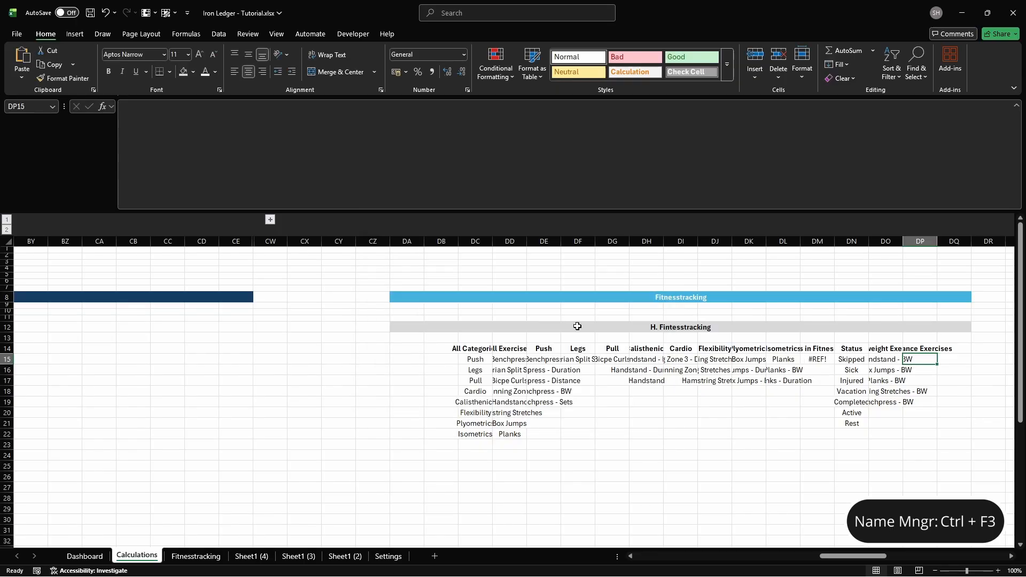
Step: Enter the formula =FILTER(cft_exercises_cardio, ISNUMBER(SEARCH("- Distance", cft_exercises_cardio))) in DP15
{"action": "type", "text": "=FILTER(cft_exercises_c"}
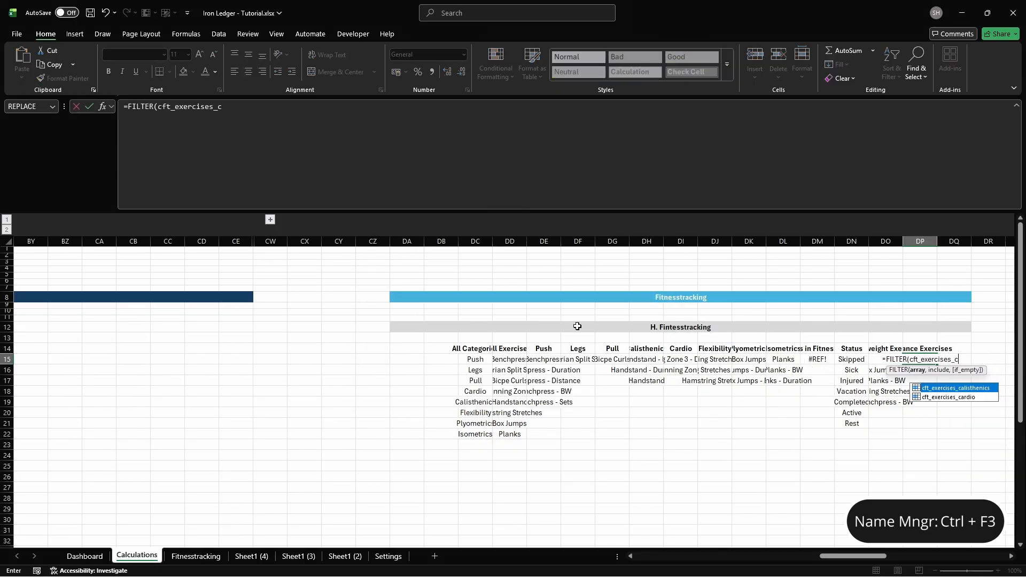
{"action": "key", "text": "Tab"}
{"action": "type", "text": ", ISNUM"}
{"action": "key", "text": "Tab"}
{"action": "type", "text": "S"}
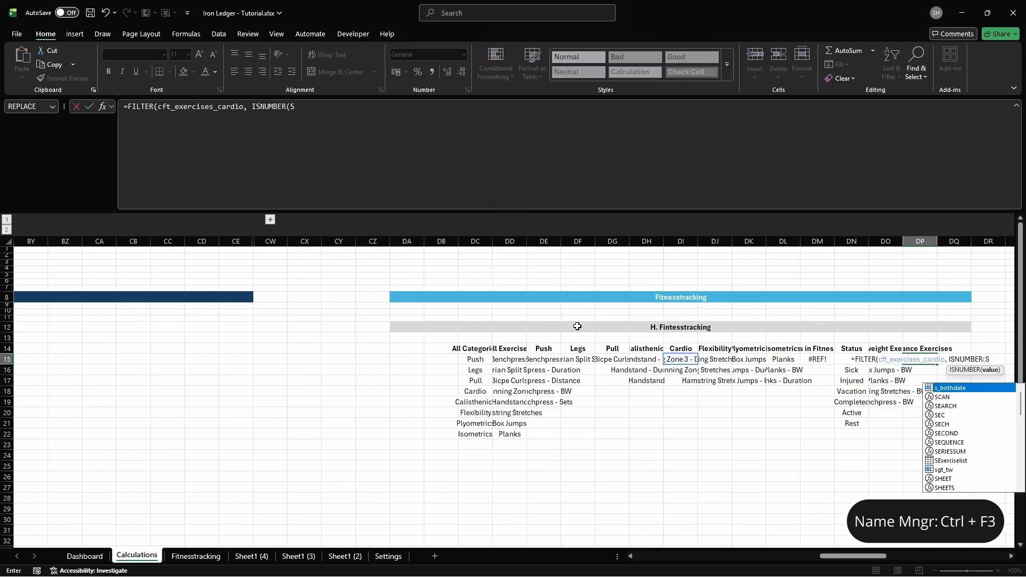
{"action": "type", "text": "EARCH(\"- Distance\", cft_"}
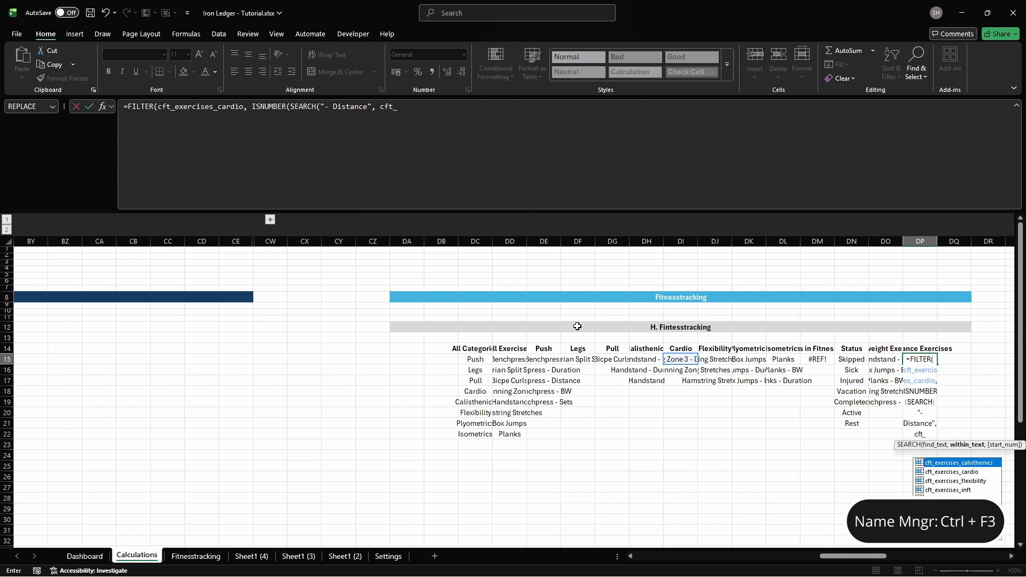
{"action": "type", "text": "exercises_cardio)))"}
{"action": "key", "text": "Tab"}
{"action": "key", "text": "Up"}
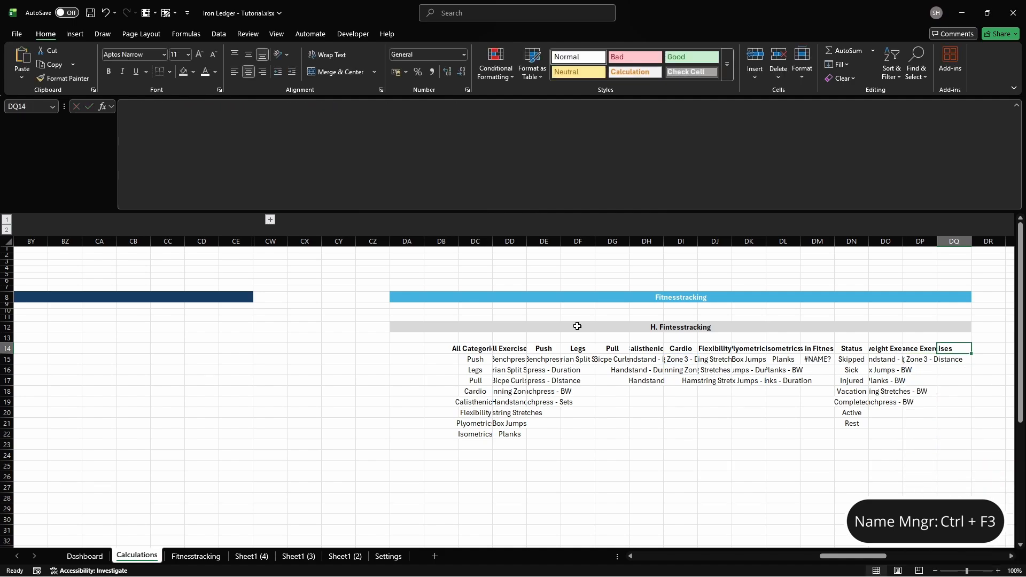
Step: Enter the header "Duration Exercises" in DQ14 and define the workbook name cft_combexer_duration referring to =Calculations!$DQ$15#
{"action": "type", "text": "Duration Exercises"}
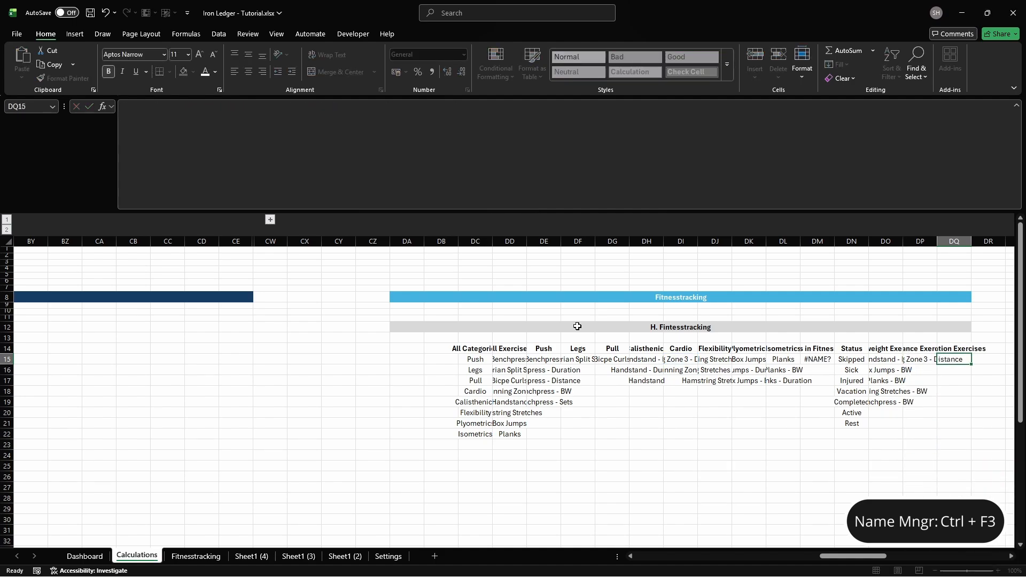
{"action": "key", "text": "ctrl+F3"}
{"action": "left_click", "coordinate": [410, 203]}
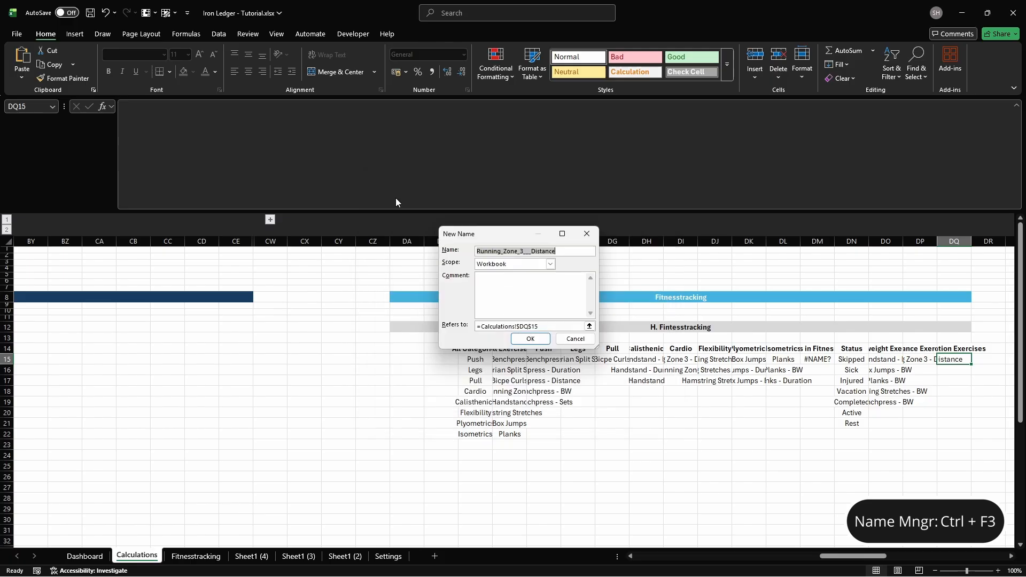
{"action": "type", "text": "cft_combexer_duration"}
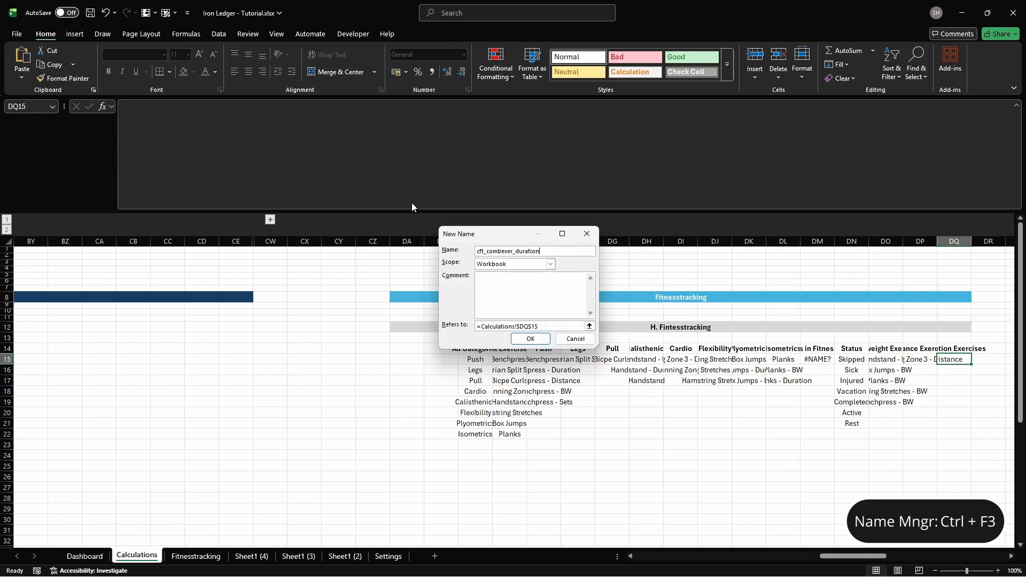
{"action": "left_click", "coordinate": [578, 326]}
{"action": "type", "text": "#"}
{"action": "key", "text": "Return"}
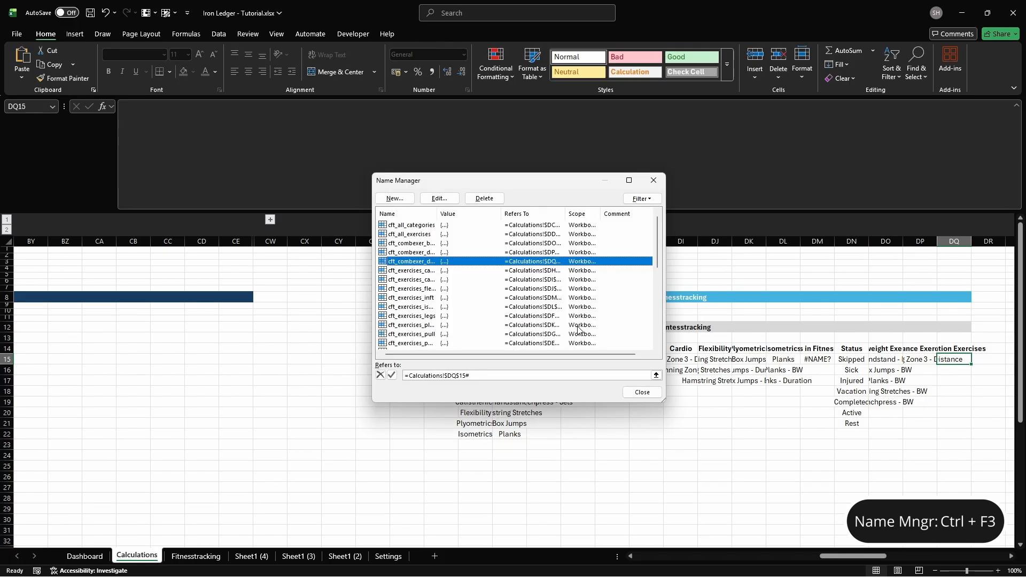
{"action": "key", "text": "Escape"}
Step: Start a LET formula in DQ15 defining all_exercises as VSTACK of the cft_exercises_ names for cardio, calisthenics, plyometrics, isometrics, flexibility, push, pull and legs
{"action": "type", "text": "=LET(     "}
{"action": "type", "text": "all_exercis"}
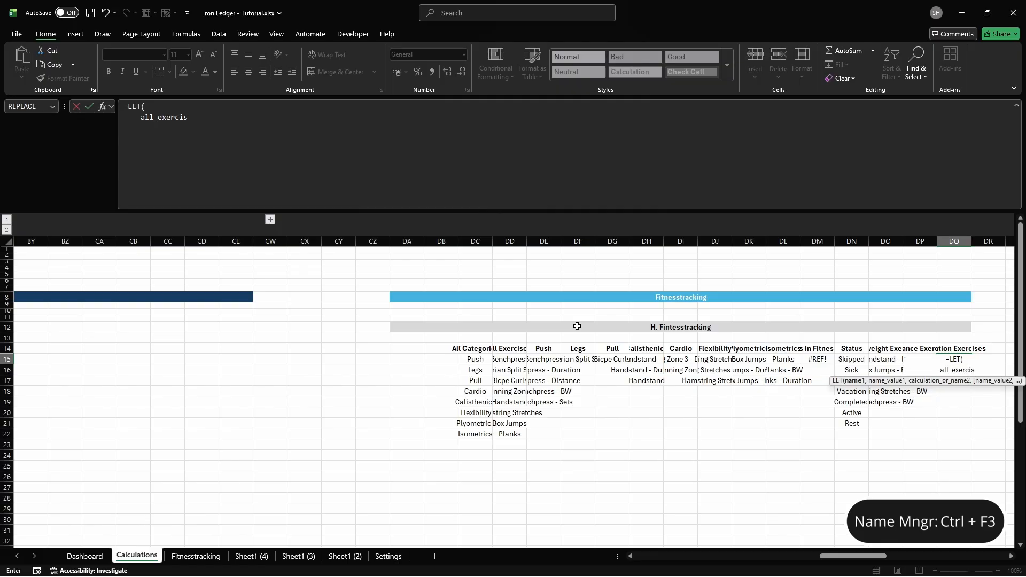
{"action": "type", "text": "es, VSTACK(cft_exerci"}
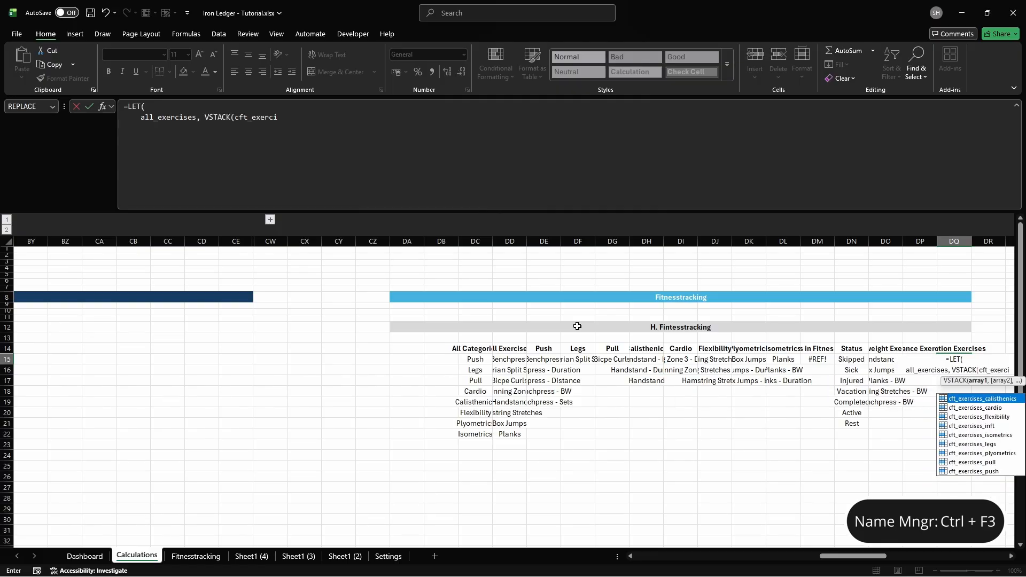
{"action": "type", "text": "ses_cardio, cft_exercise"}
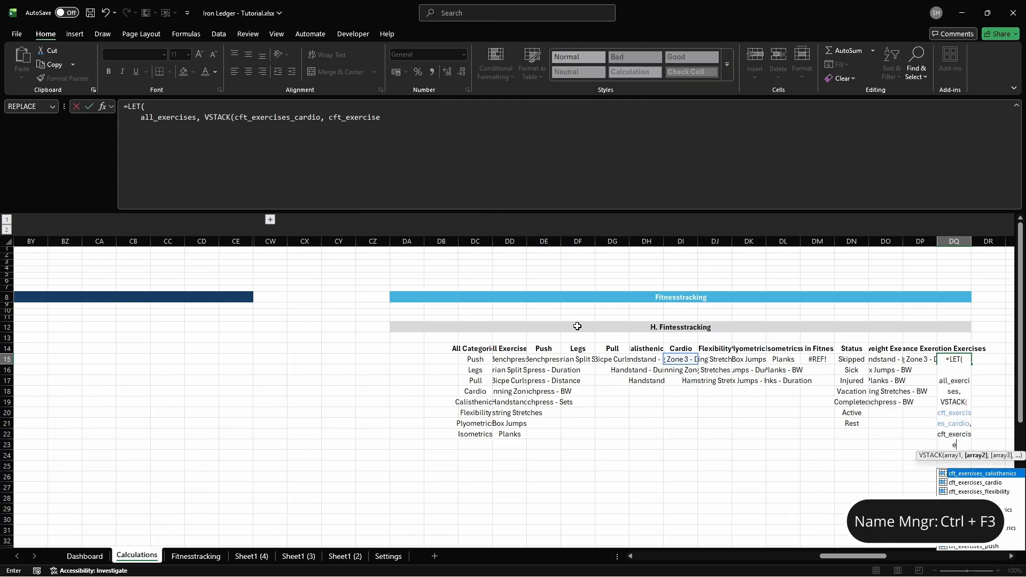
{"action": "type", "text": "s_calisthenics, cft"}
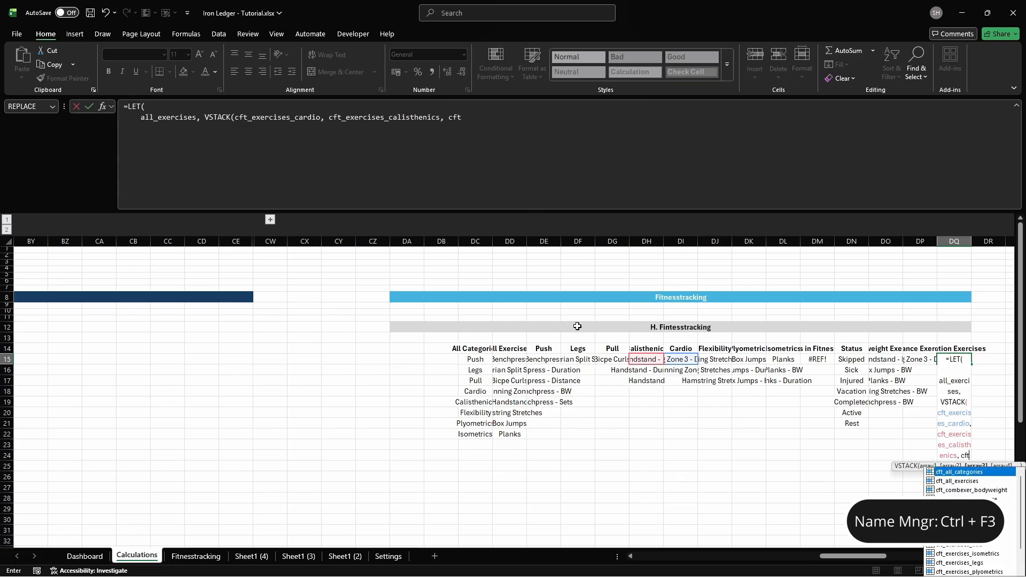
{"action": "type", "text": "_exercises_plyometrics"}
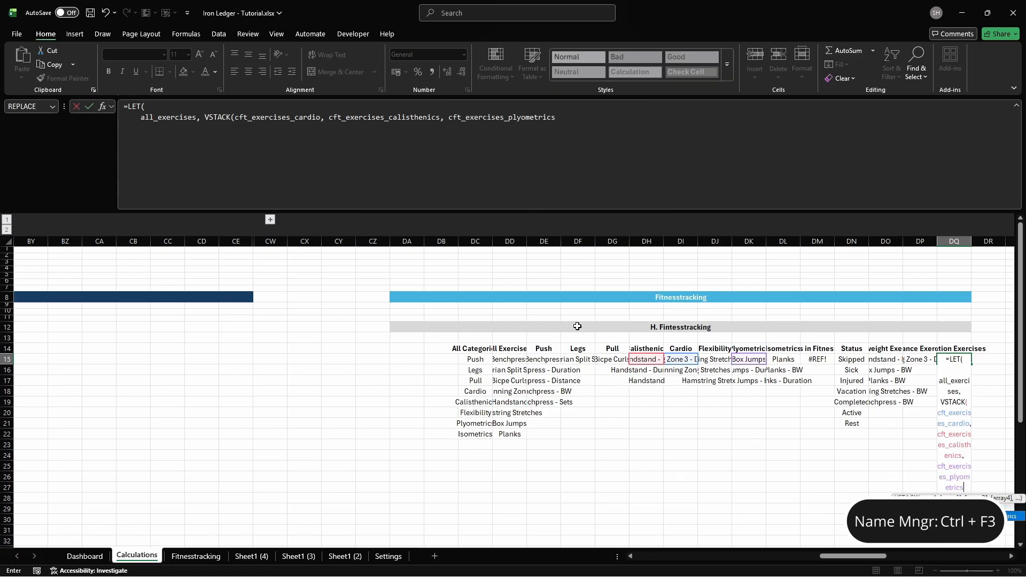
{"action": "type", "text": ", cft_exercises_isometrics"}
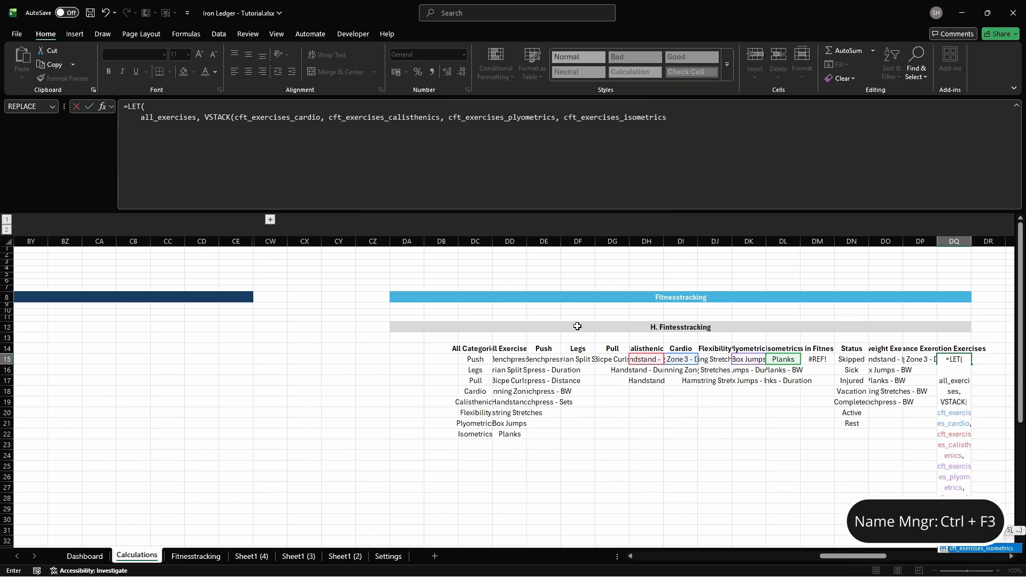
{"action": "type", "text": ", cft_exercises_flexibili"}
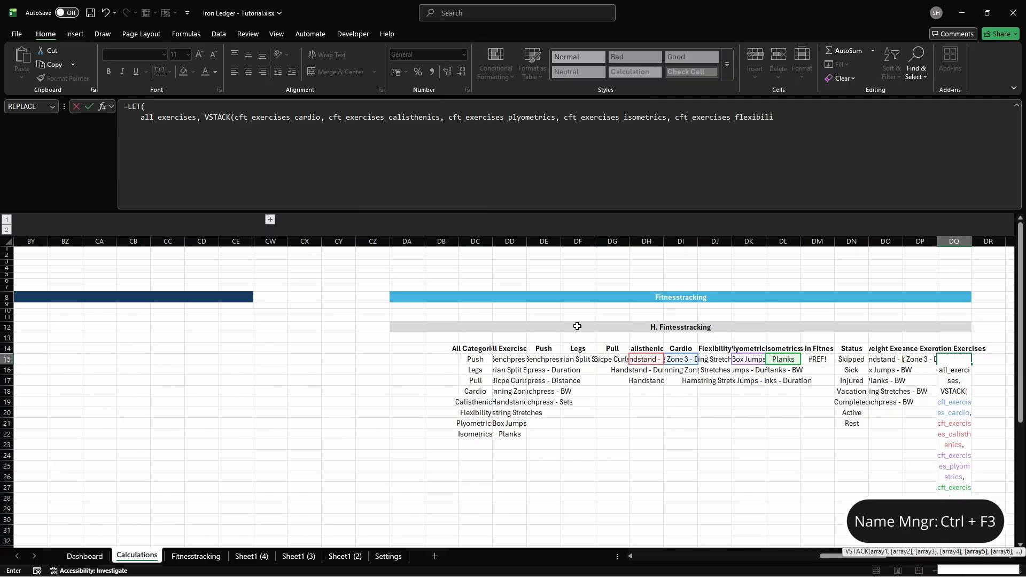
{"action": "type", "text": "ty, cft_exercises_pus"}
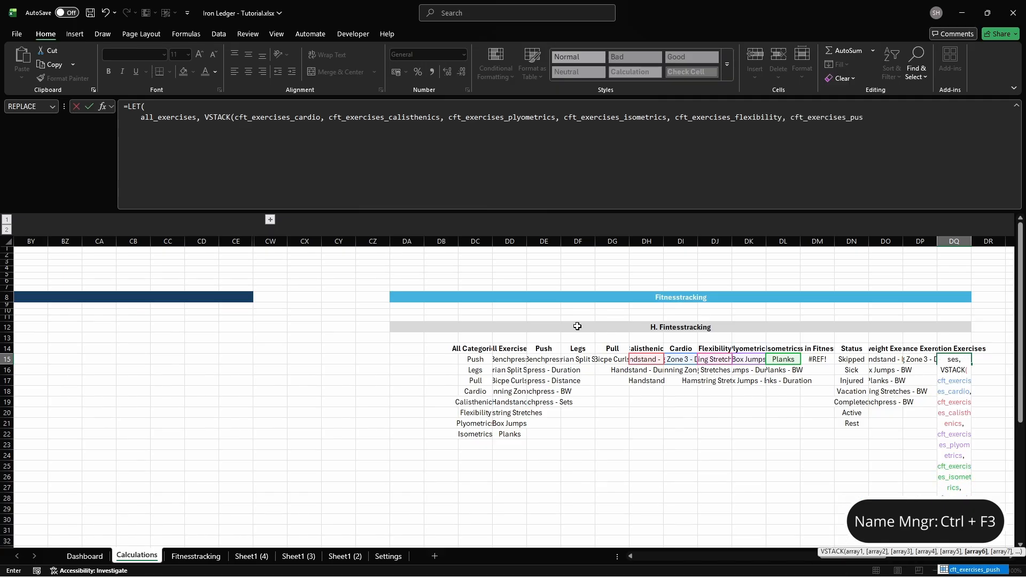
{"action": "type", "text": "h, cft_exercises_pull, c"}
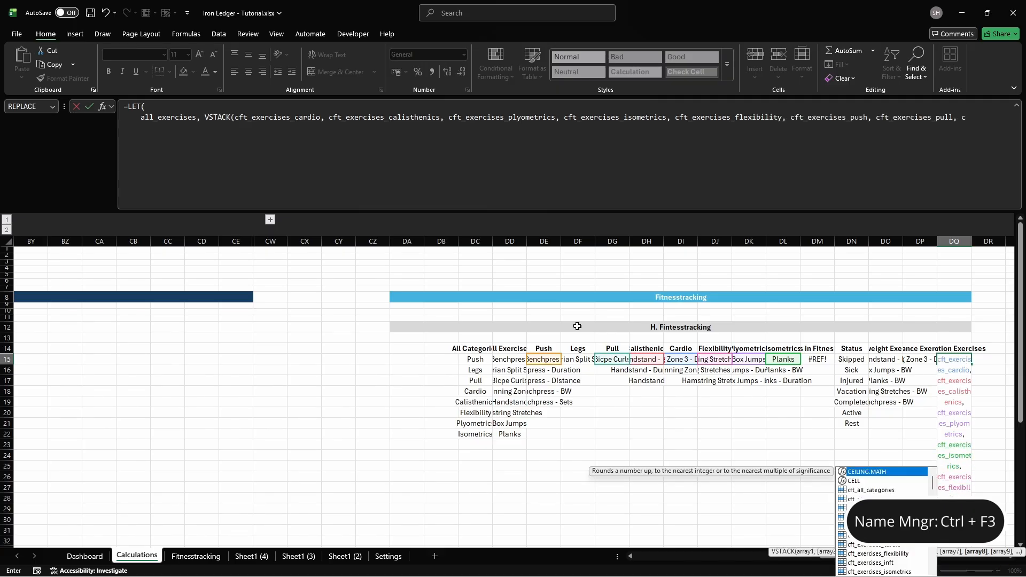
{"action": "type", "text": "ft_exercises_legs),"}
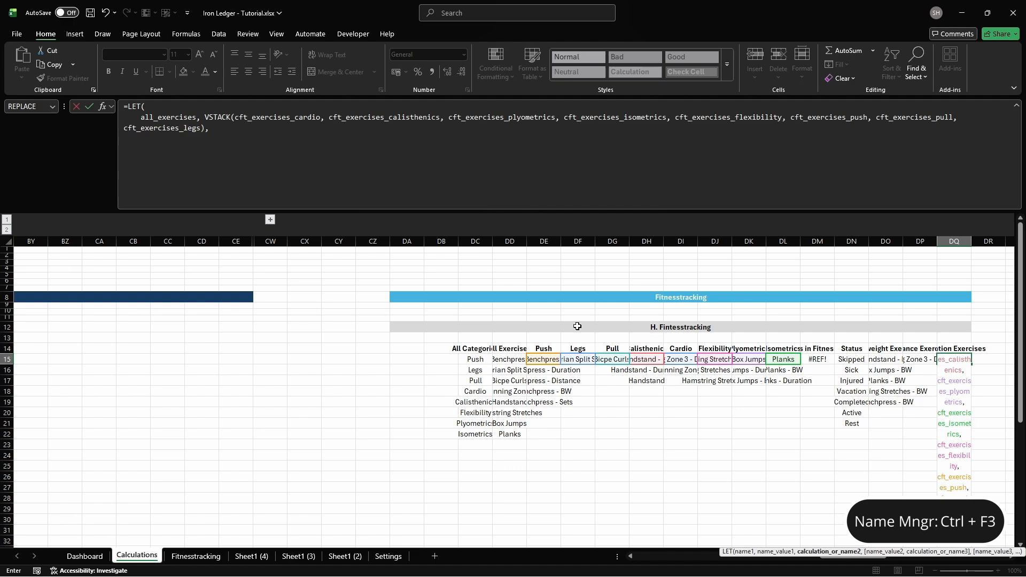
Step: Define duration_only as FILTER(all_exercises, ISNUMBER(SEARCH("- Duration", all_exercises))) in the DQ15 formula
{"action": "key", "text": "alt+Return"}
{"action": "type", "text": "duration_only, FILTER(all_"}
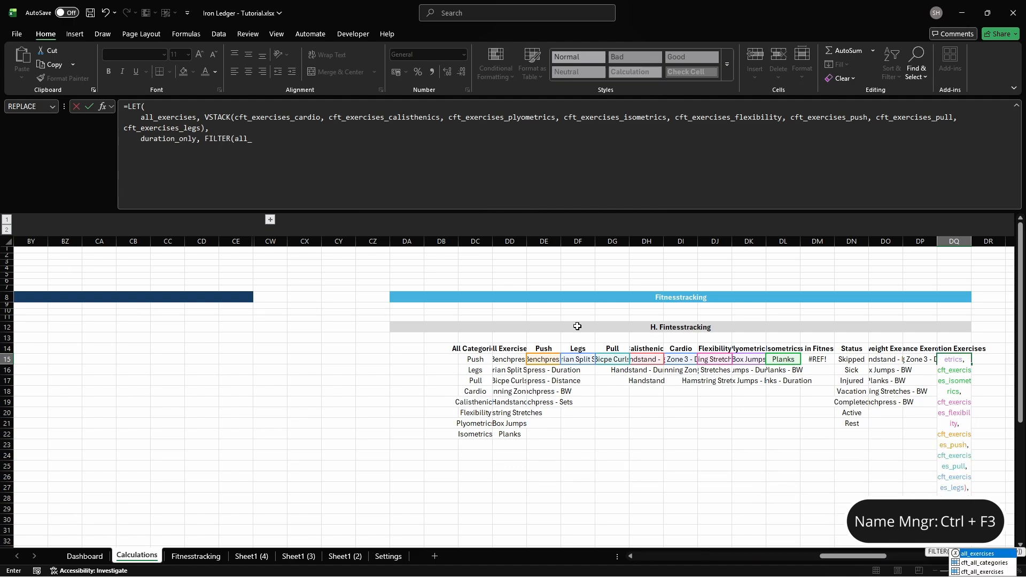
{"action": "type", "text": "exercises, ISNUMBER(SEAR"}
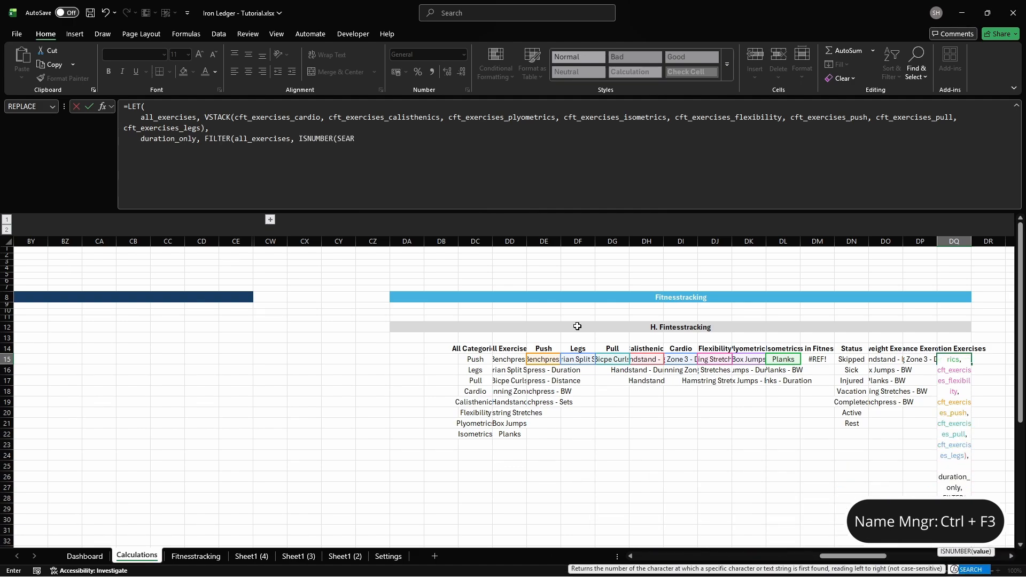
{"action": "type", "text": "CH(\"- Duration\", all_"}
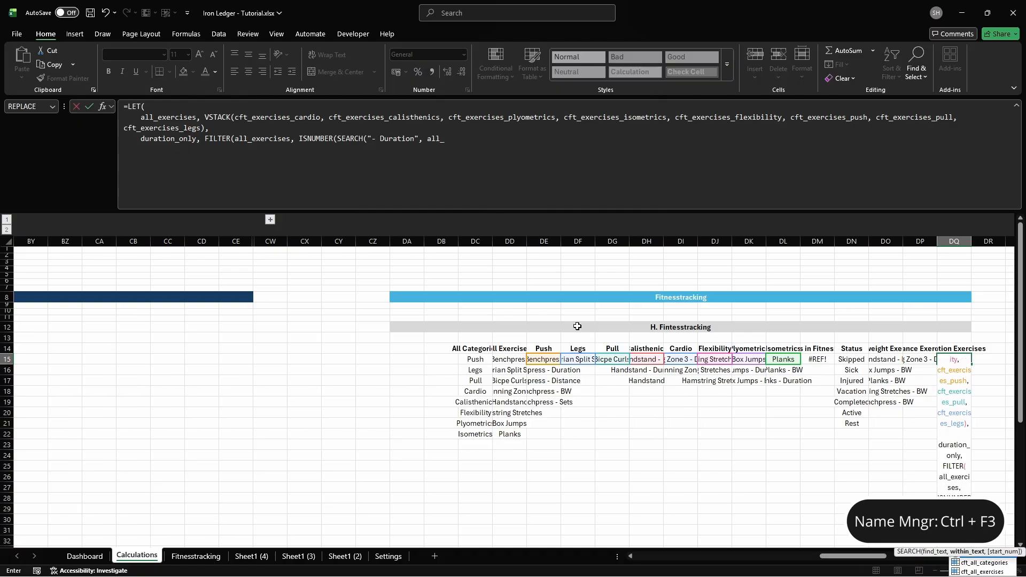
{"action": "type", "text": "exercises))),"}
Step: Define from_typeids as TOCOL(IF(ISNUMBER(SEARCH("2", SExerciselist[TypeIDs])), SExerciselist[Exercise]&" - Duration", ""), 3) in the DQ15 formula
{"action": "key", "text": "alt+Return"}
{"action": "type", "text": "f"}
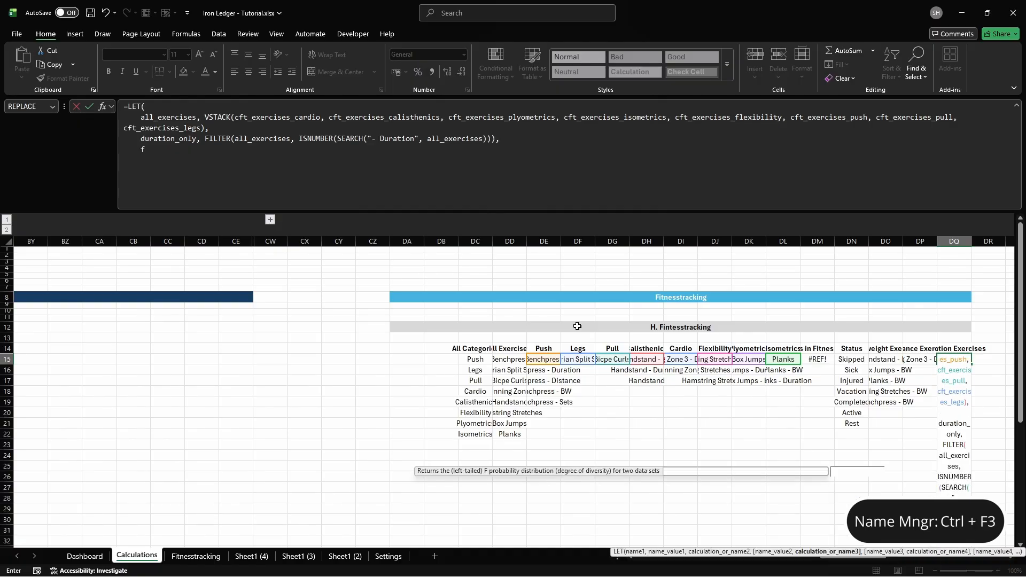
{"action": "type", "text": "rom_typeids, TOCOL(IF(ISN"}
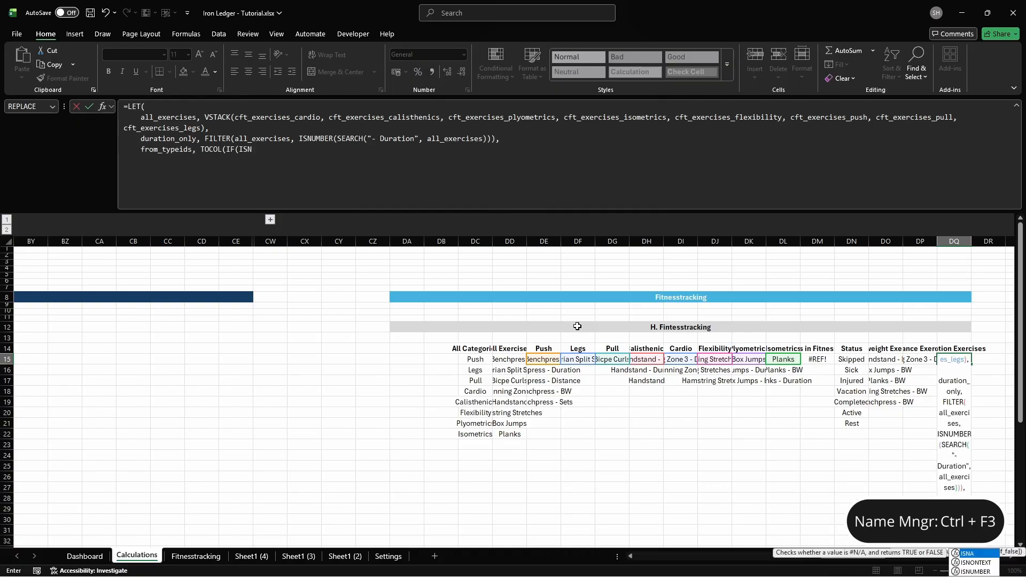
{"action": "type", "text": "UMBER(SEARCH(\"2\", S"}
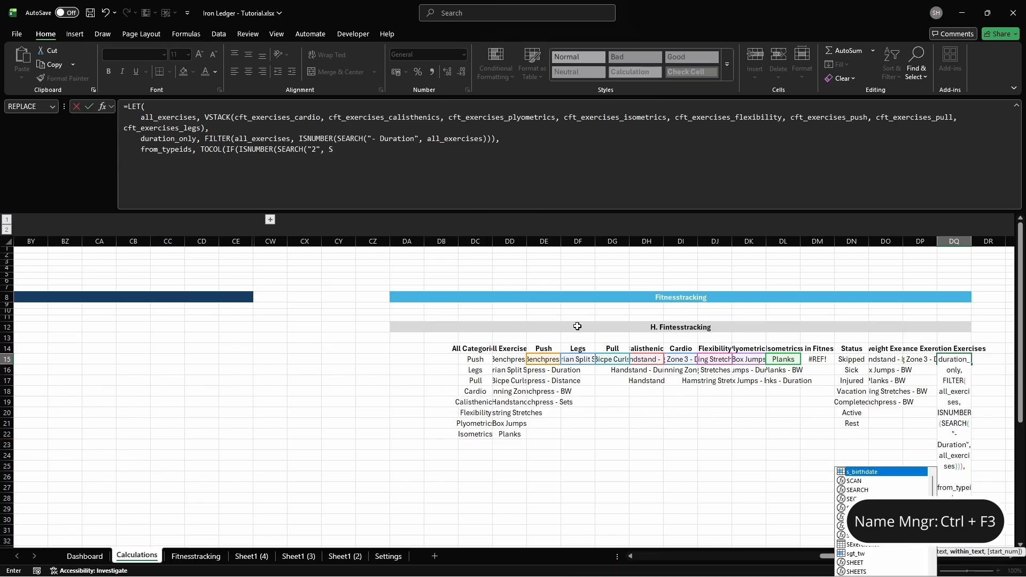
{"action": "type", "text": "Exerciselist[TypeIDs"}
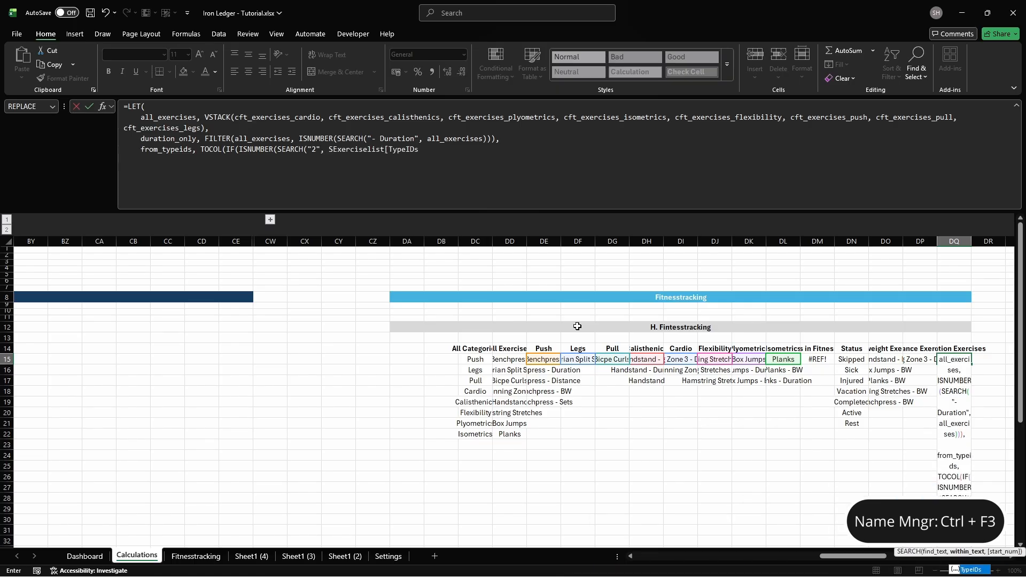
{"action": "type", "text": "])), SExerciselist[Ex"}
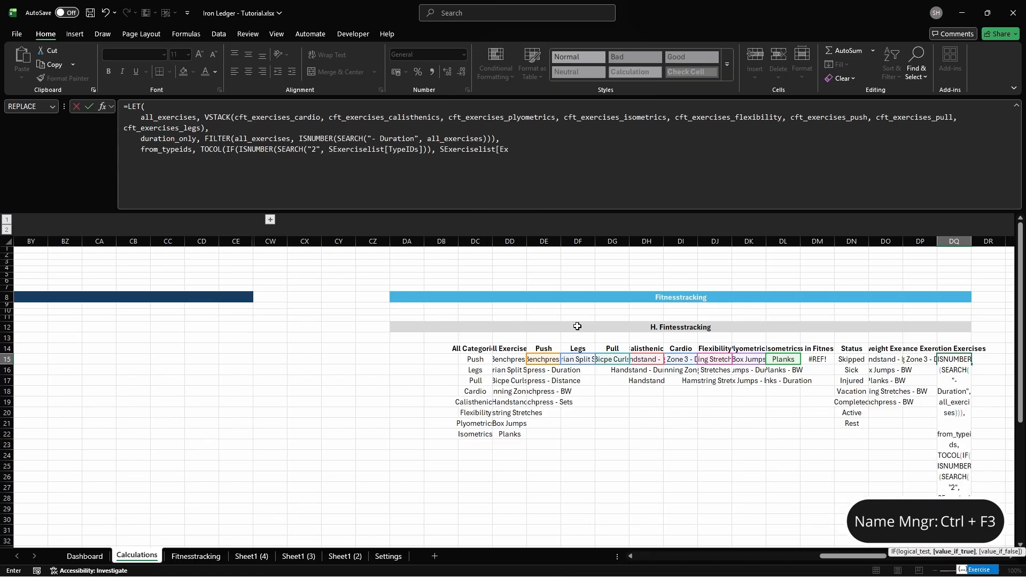
{"action": "type", "text": "ercise"}
{"action": "type", "text": "]&\" - Durati"}
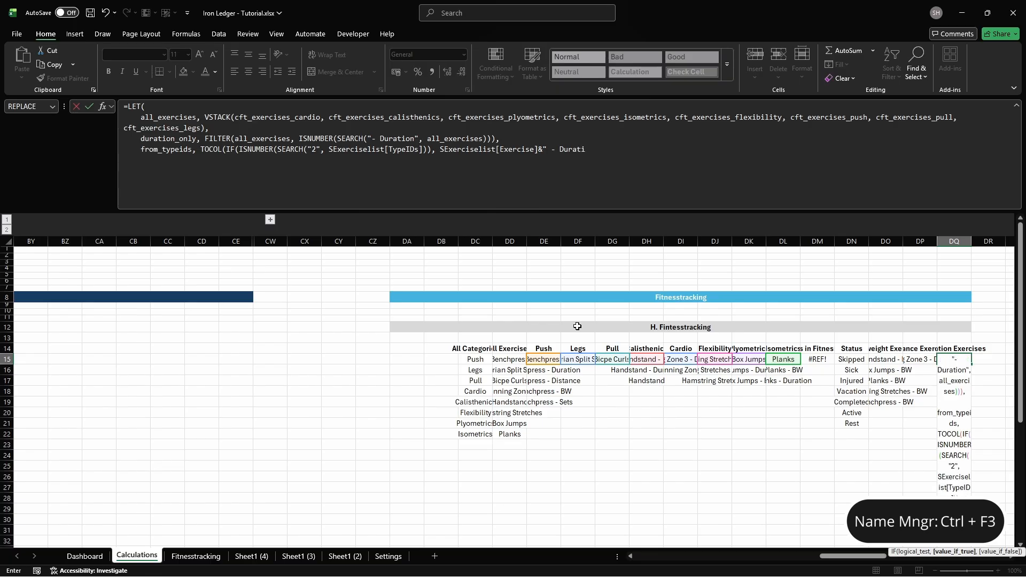
{"action": "type", "text": "on\", \"\"), 3),"}
Step: Define combined as VSTACK(duration_only, from_typeids) and finish the DQ15 formula with UNIQUE(FILTER(combined, combined<>""))
{"action": "key", "text": "alt+Return"}
{"action": "type", "text": "comb"}
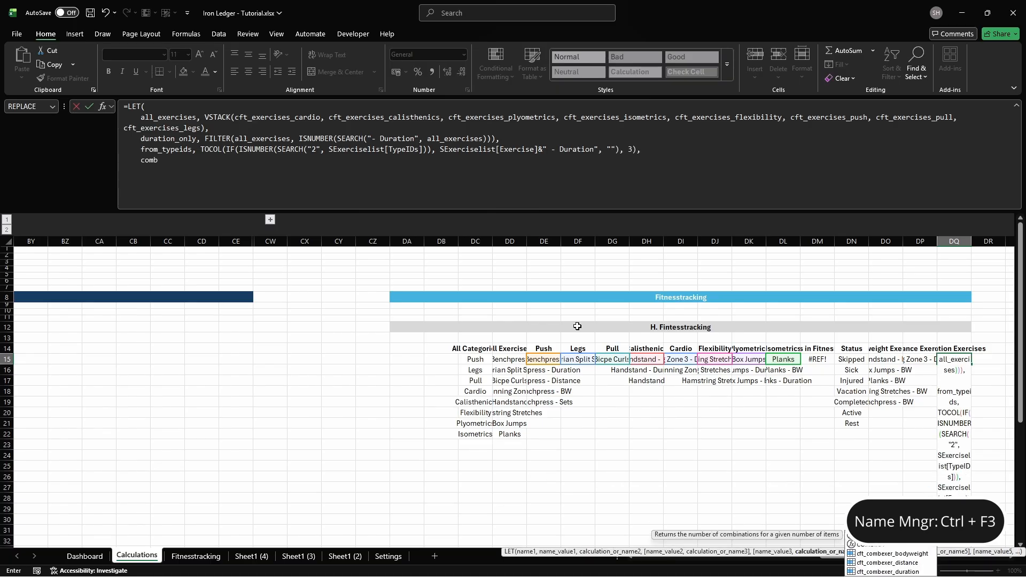
{"action": "type", "text": "ined, VSTACK(duration_on"}
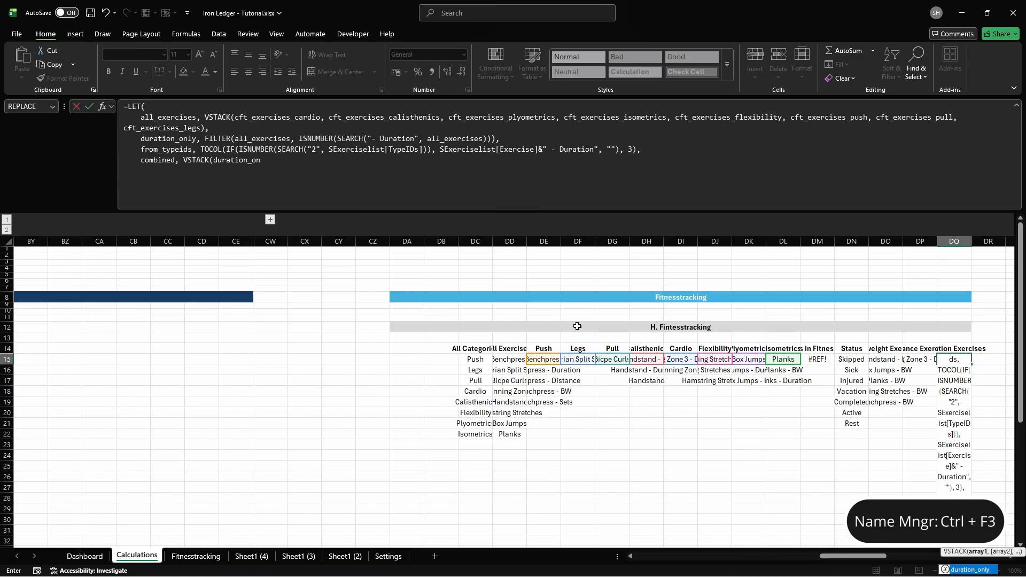
{"action": "type", "text": "ly, from_typeids),"}
{"action": "key", "text": "alt+Return"}
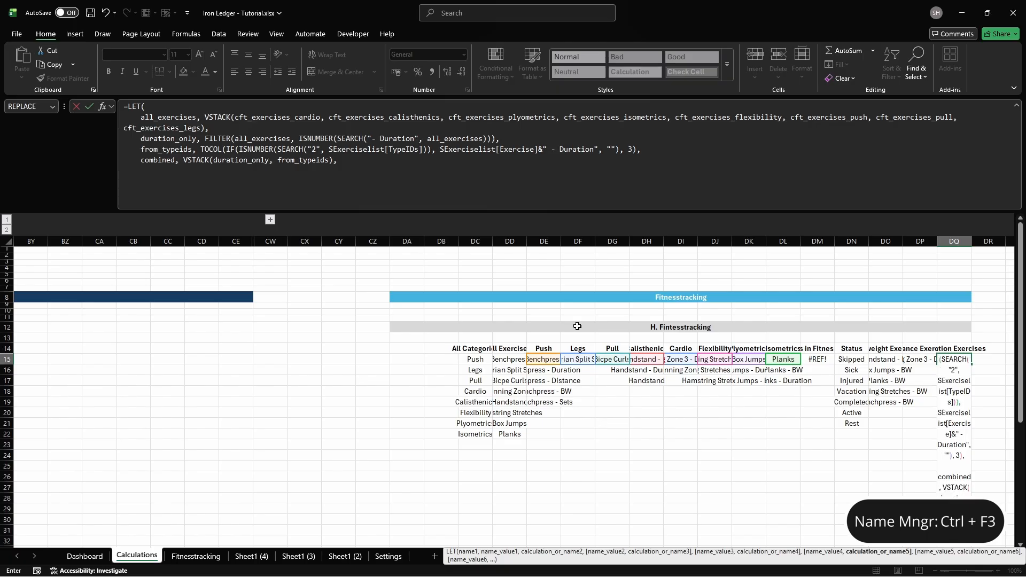
{"action": "type", "text": "UNIQUE(FILTER(combined,"}
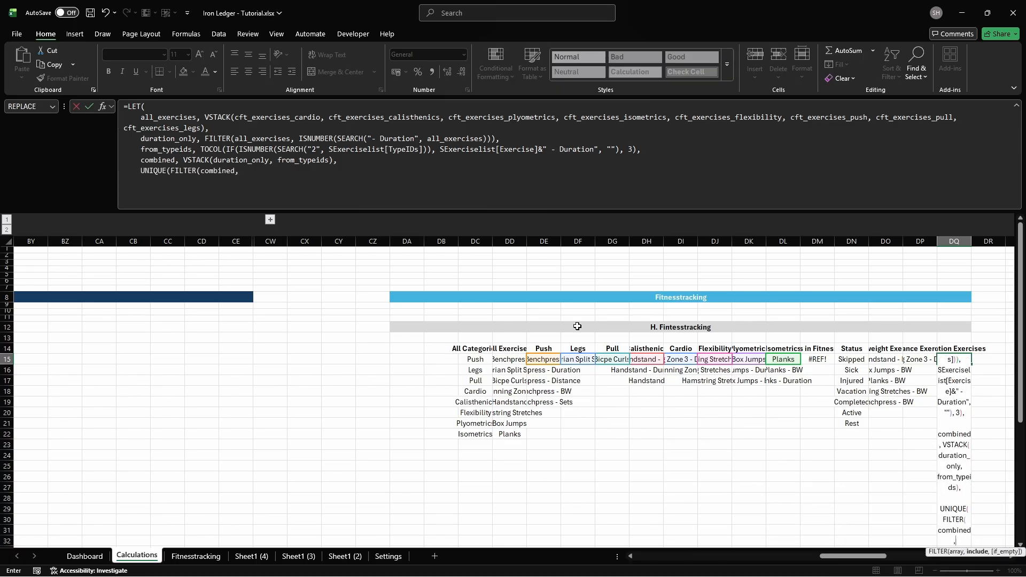
{"action": "type", "text": " combined<>\"\")))"}
{"action": "key", "text": "Return"}
Step: AutoFit the width of all columns on the Calculations sheet
{"action": "key", "text": "ctrl+a"}
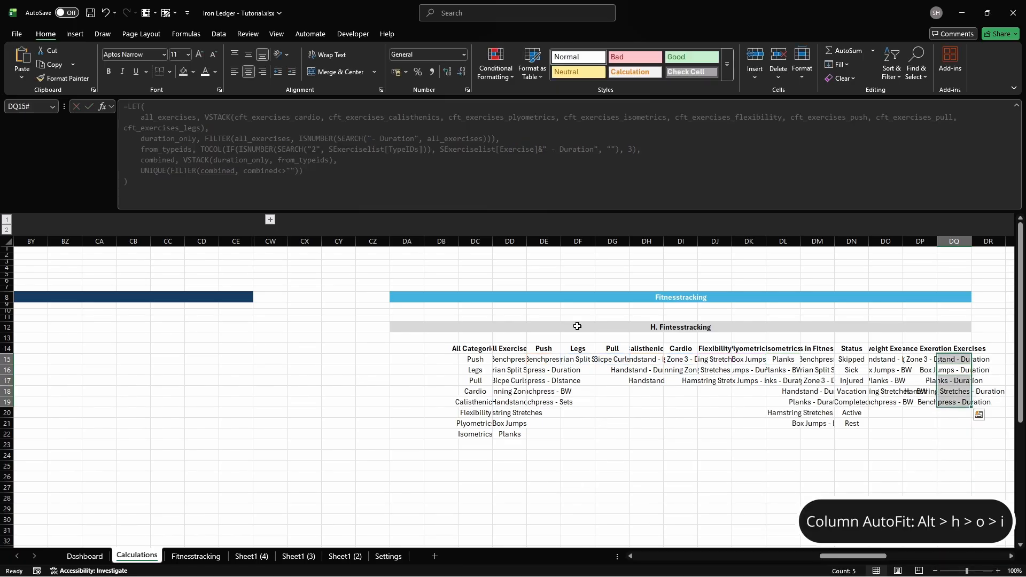
{"action": "key", "text": "ctrl+a"}
{"action": "key", "text": "alt+h"}
{"action": "key", "text": "o"}
{"action": "key", "text": "i"}
Step: Group the empty columns DR through FJ between the Fitnesstracking and Settings sections and collapse the group
{"action": "key", "text": "Right"}
{"action": "key", "text": "ctrl+space"}
{"action": "key", "text": "shift+Right"}
{"action": "key", "text": "shift+Right"}
{"action": "key", "text": "shift+Right"}
{"action": "key", "text": "shift+Right"}
{"action": "key", "text": "shift+Right"}
{"action": "key", "text": "shift+Right"}
{"action": "key", "text": "shift+Right"}
{"action": "key", "text": "shift+Right"}
{"action": "key", "text": "shift+Right"}
{"action": "key", "text": "shift+Right"}
{"action": "key", "text": "shift+Right"}
{"action": "key", "text": "shift+Right"}
{"action": "key", "text": "shift+Right"}
{"action": "key", "text": "shift+Right"}
{"action": "key", "text": "shift+Right"}
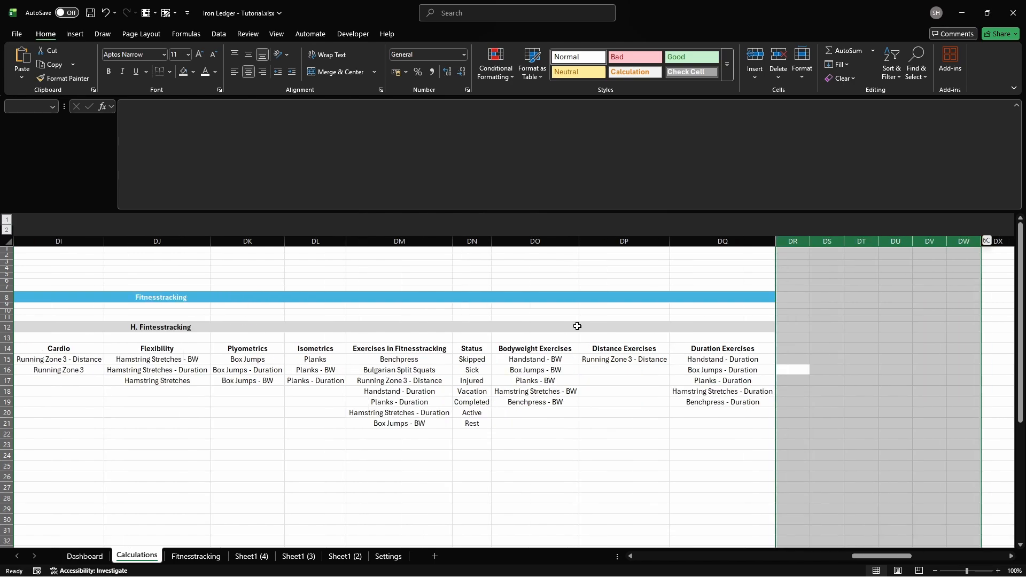
{"action": "key", "text": "shift+Right"}
{"action": "key", "text": "shift+Right"}
{"action": "key", "text": "shift+Right"}
{"action": "key", "text": "shift+Right"}
{"action": "key", "text": "shift+Right"}
{"action": "key", "text": "shift+Right"}
{"action": "key", "text": "shift+Right"}
{"action": "key", "text": "shift+Right"}
{"action": "key", "text": "shift+Right"}
{"action": "key", "text": "shift+Right"}
{"action": "key", "text": "shift+Right"}
{"action": "key", "text": "shift+Right"}
{"action": "key", "text": "shift+Right"}
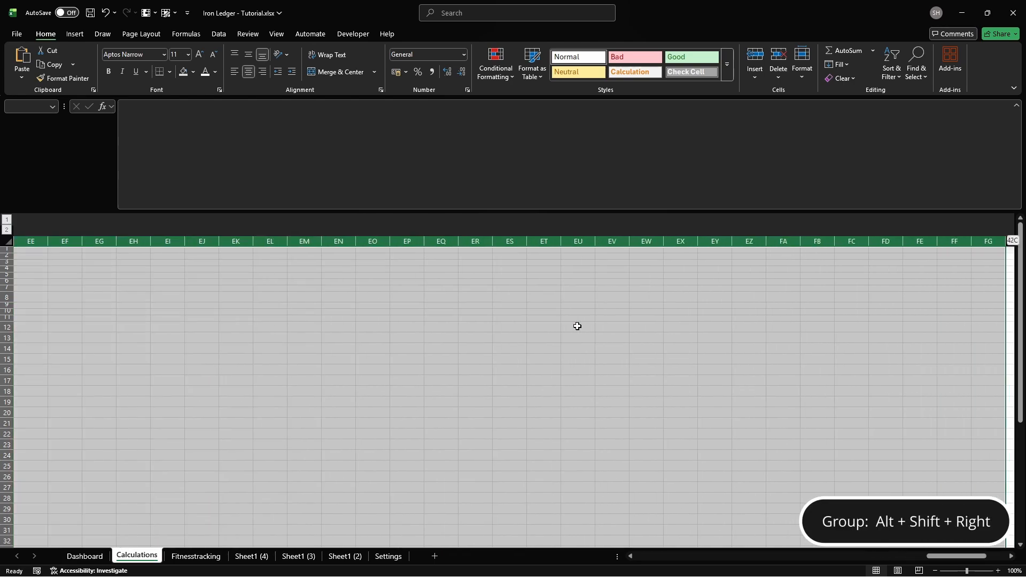
{"action": "key", "text": "alt+a"}
{"action": "key", "text": "h"}
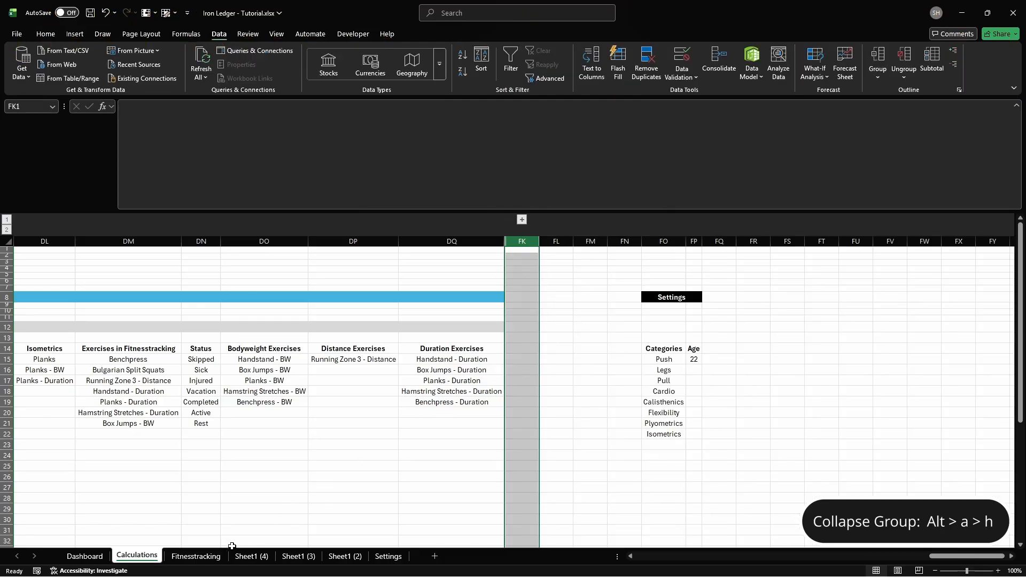
Step: Add list data validation with source =cs_cat_order to the Workout column of the table on the Fitnesstracking sheet
{"action": "left_click", "coordinate": [196, 556]}
{"action": "left_click", "coordinate": [184, 328]}
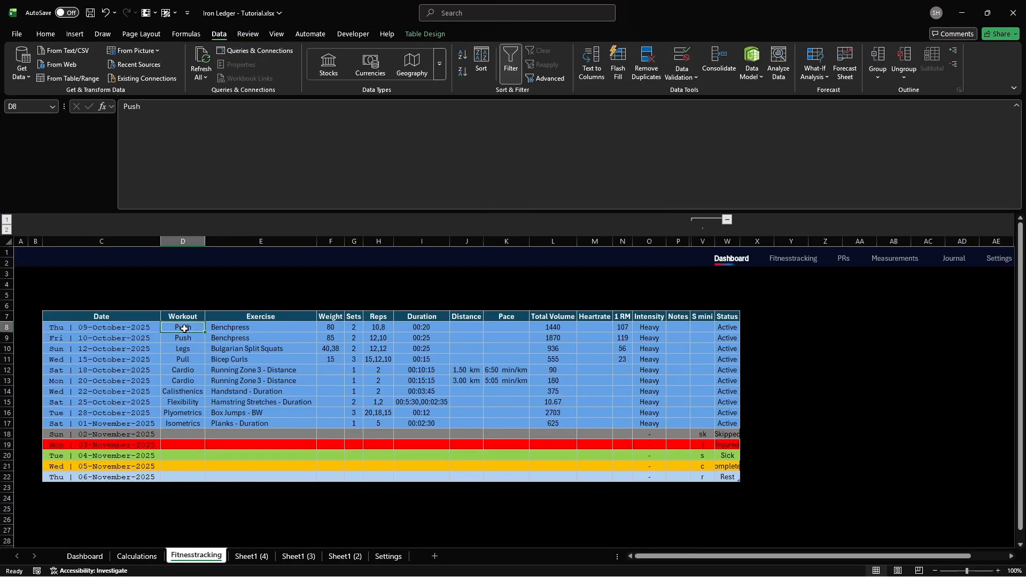
{"action": "key", "text": "ctrl+space"}
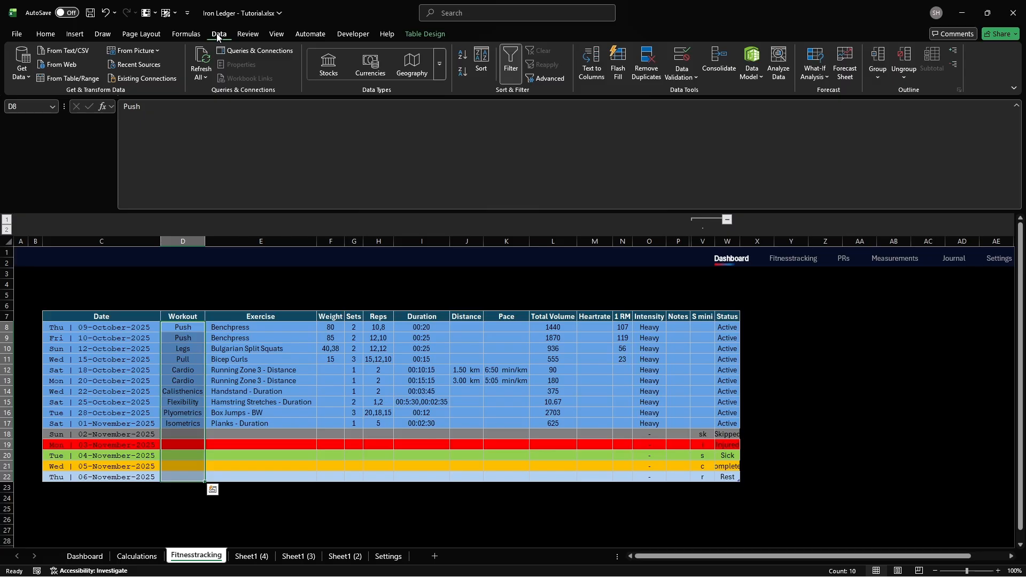
{"action": "left_click", "coordinate": [678, 60]}
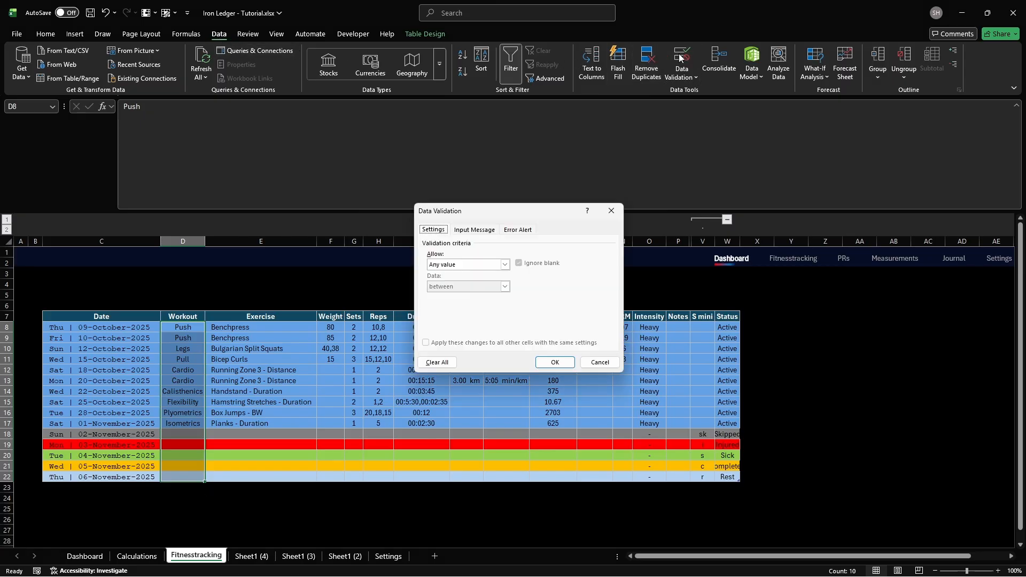
{"action": "left_click", "coordinate": [504, 264]}
{"action": "left_click", "coordinate": [460, 297]}
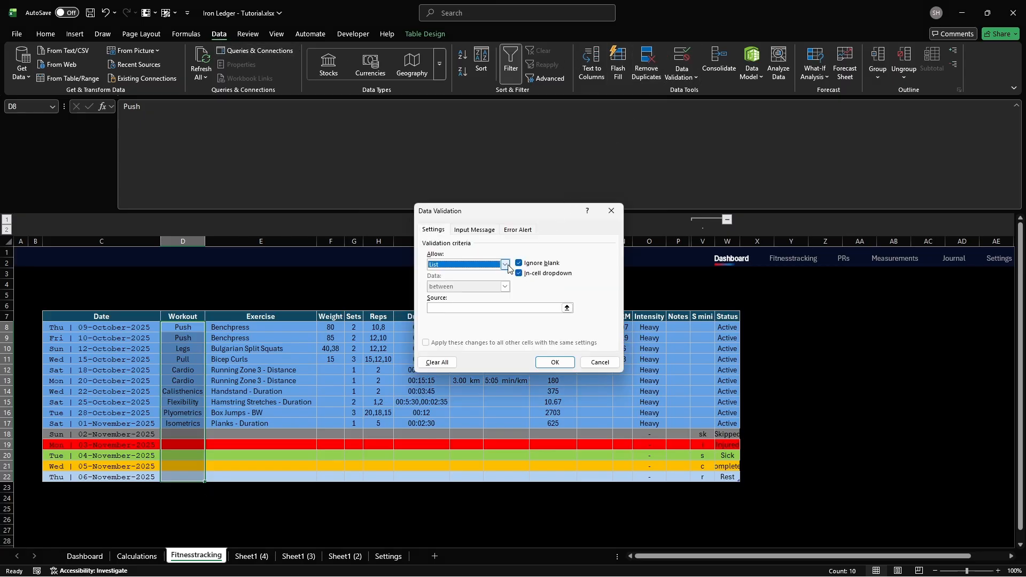
{"action": "left_click", "coordinate": [553, 308]}
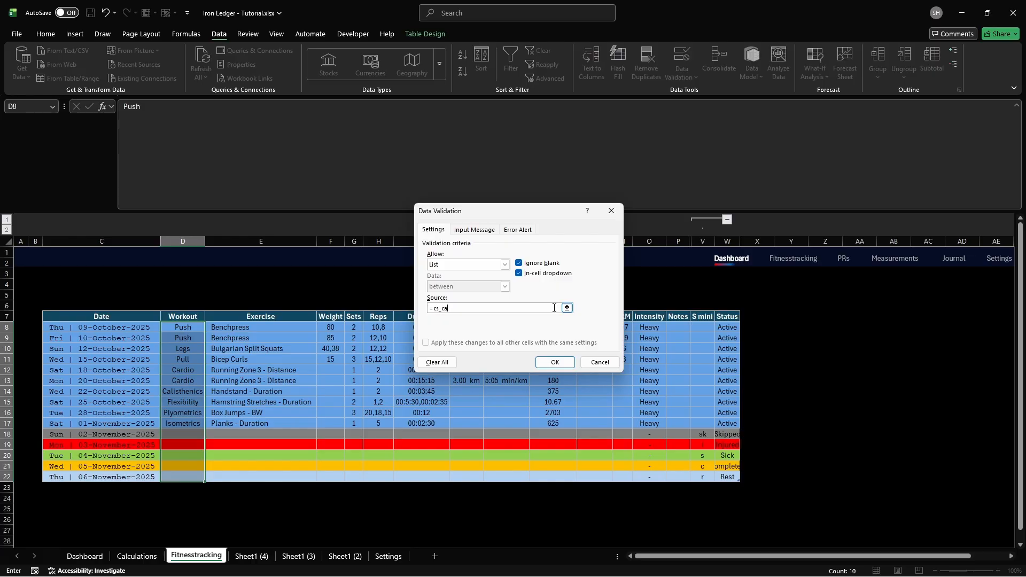
{"action": "type", "text": "=cs_cat_order"}
{"action": "key", "text": "Return"}
Step: Add list data validation to the table's Exercise column with source =INDIRECT("cft_exercises_"&SUBSTITUTE(D8," ",""))
{"action": "key", "text": "Right"}
{"action": "key", "text": "ctrl+space"}
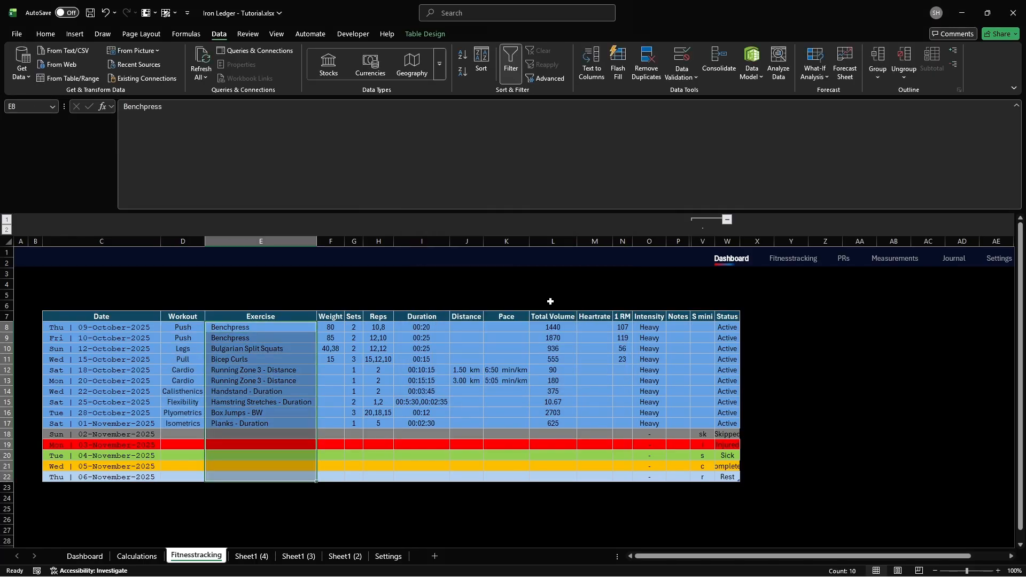
{"action": "left_click", "coordinate": [680, 58]}
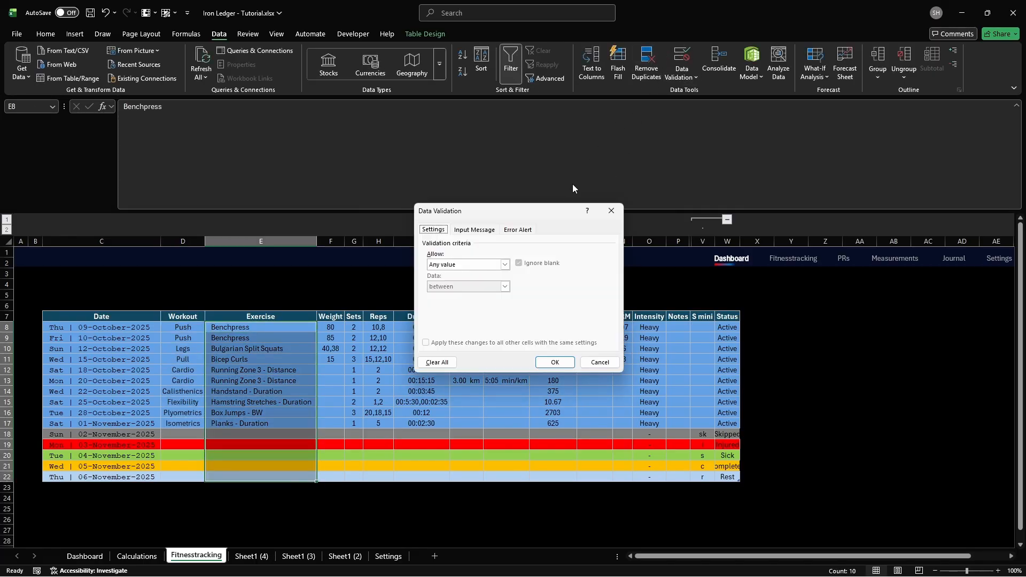
{"action": "left_click", "coordinate": [504, 264]}
{"action": "left_click", "coordinate": [459, 294]}
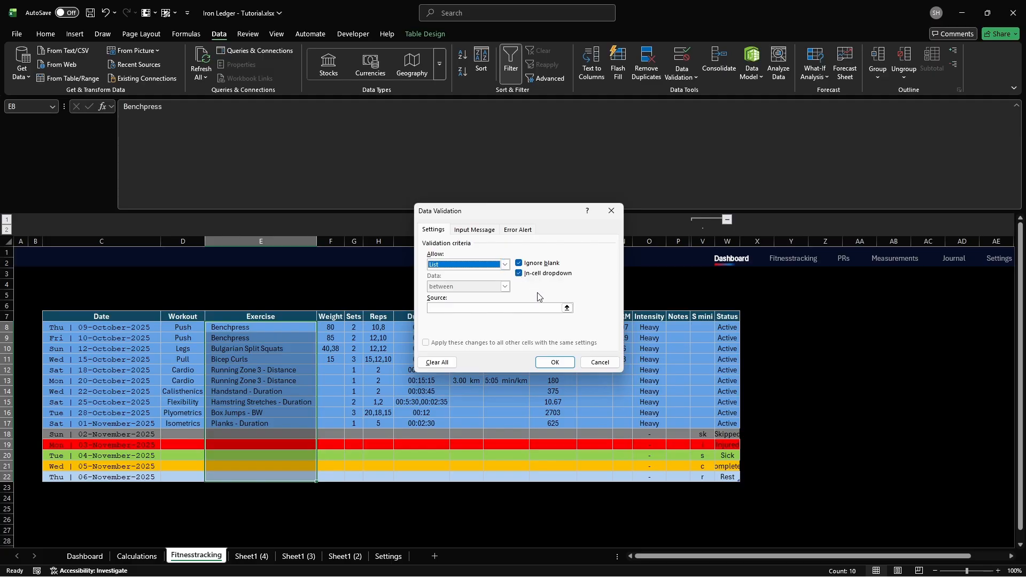
{"action": "left_click", "coordinate": [554, 307]}
{"action": "type", "text": "=INDIRECT(\"cft"}
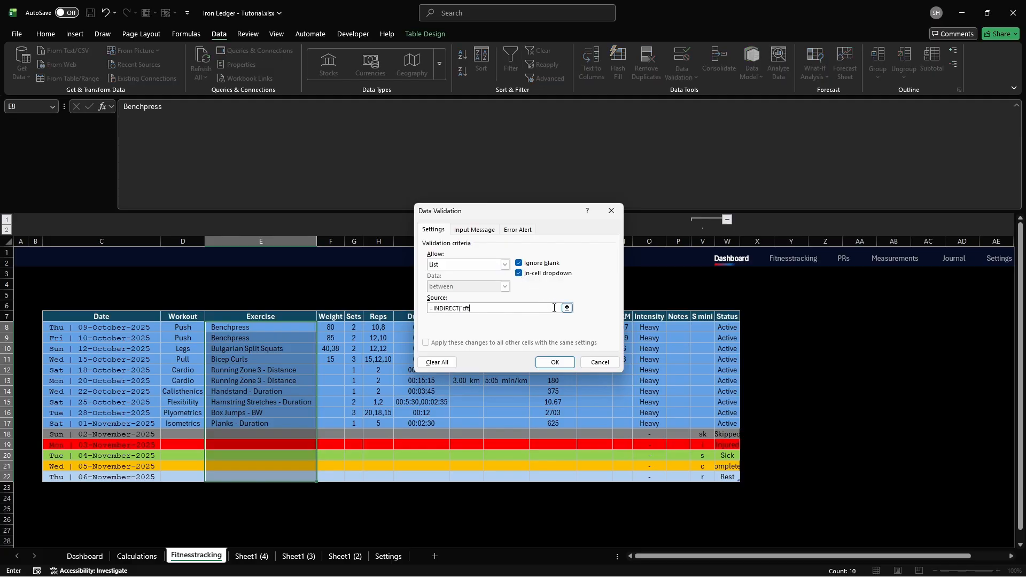
{"action": "type", "text": "_exercises_\"&SUBSTITUTE(D8,\" \",\"\"))"}
{"action": "key", "text": "Return"}
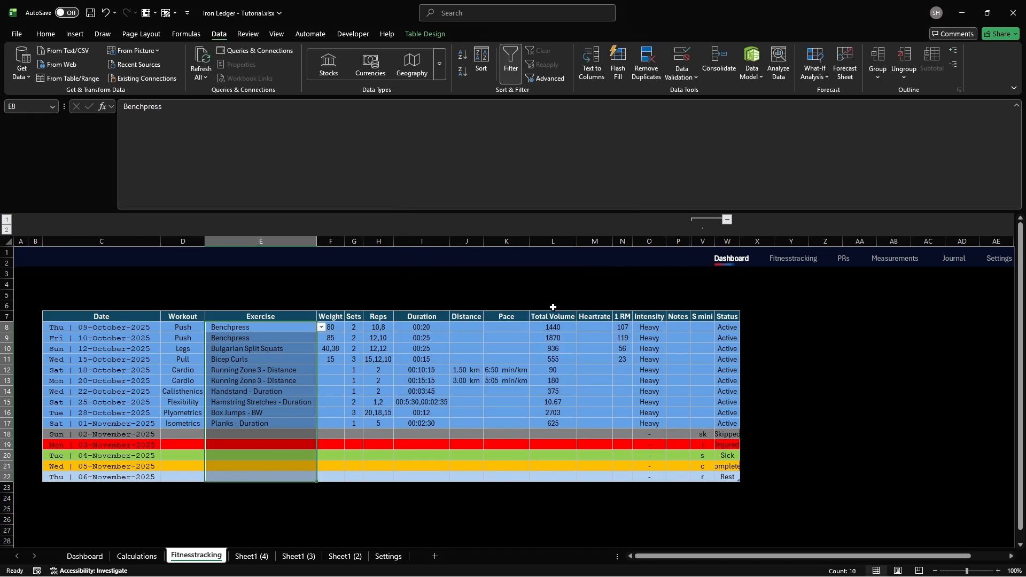